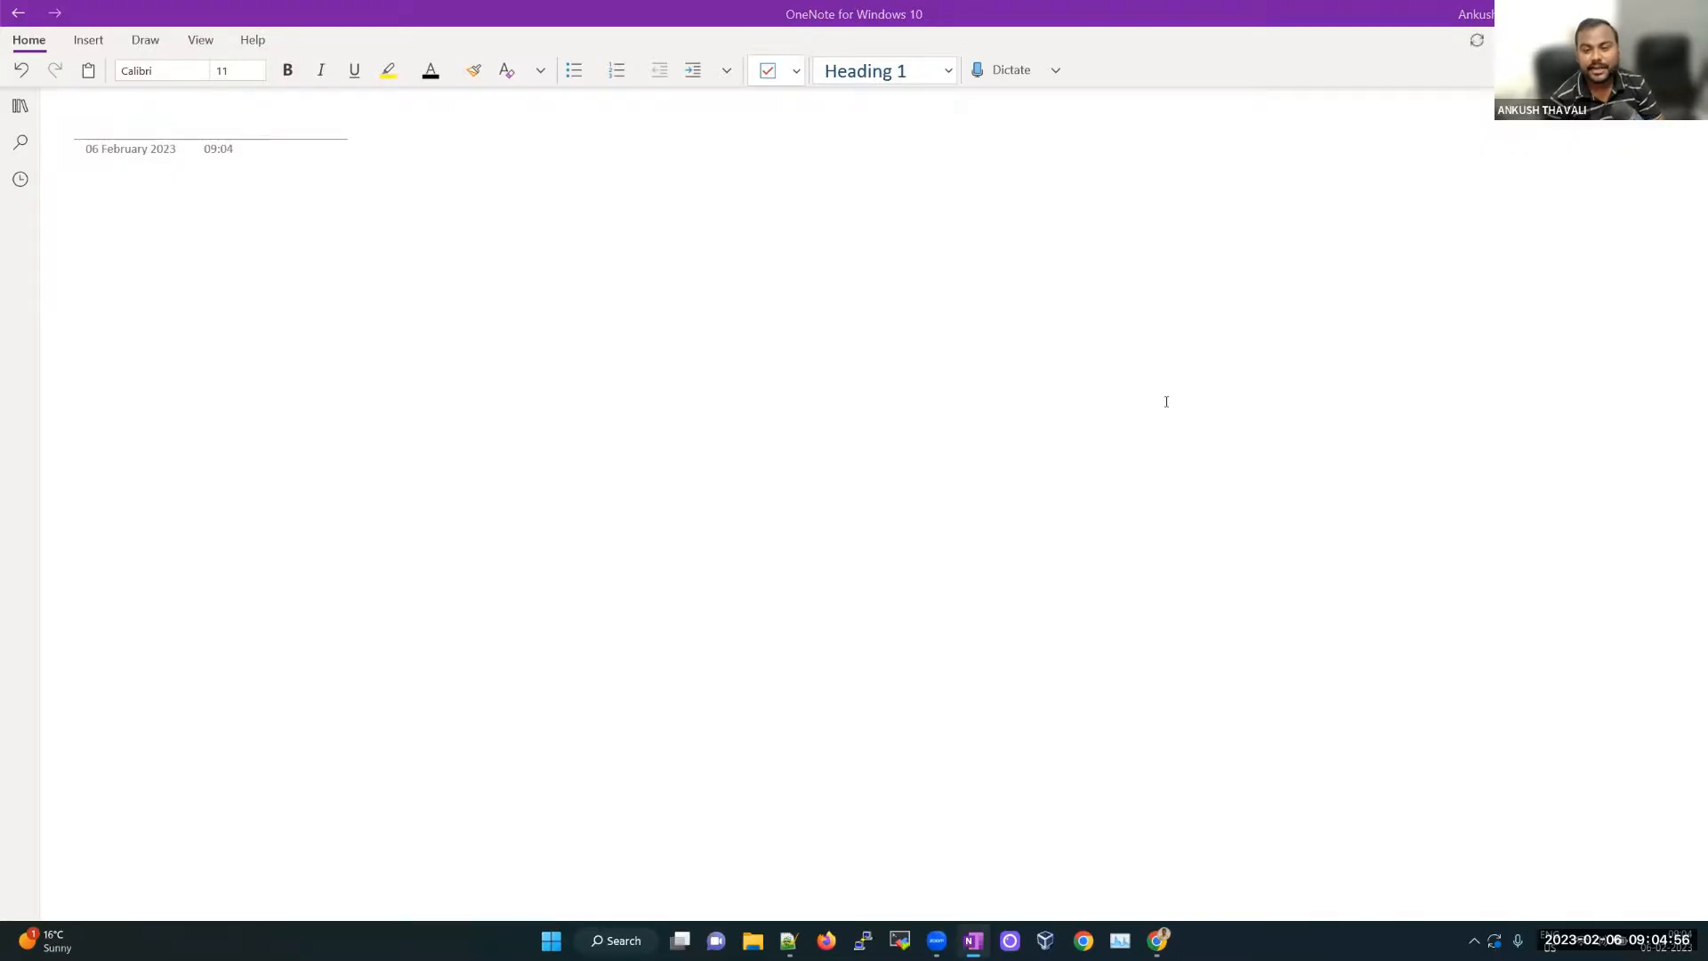
Step: Bring up the Draw pens so the blank 06 February 2023 page can be inked freehand
key("alt+d")
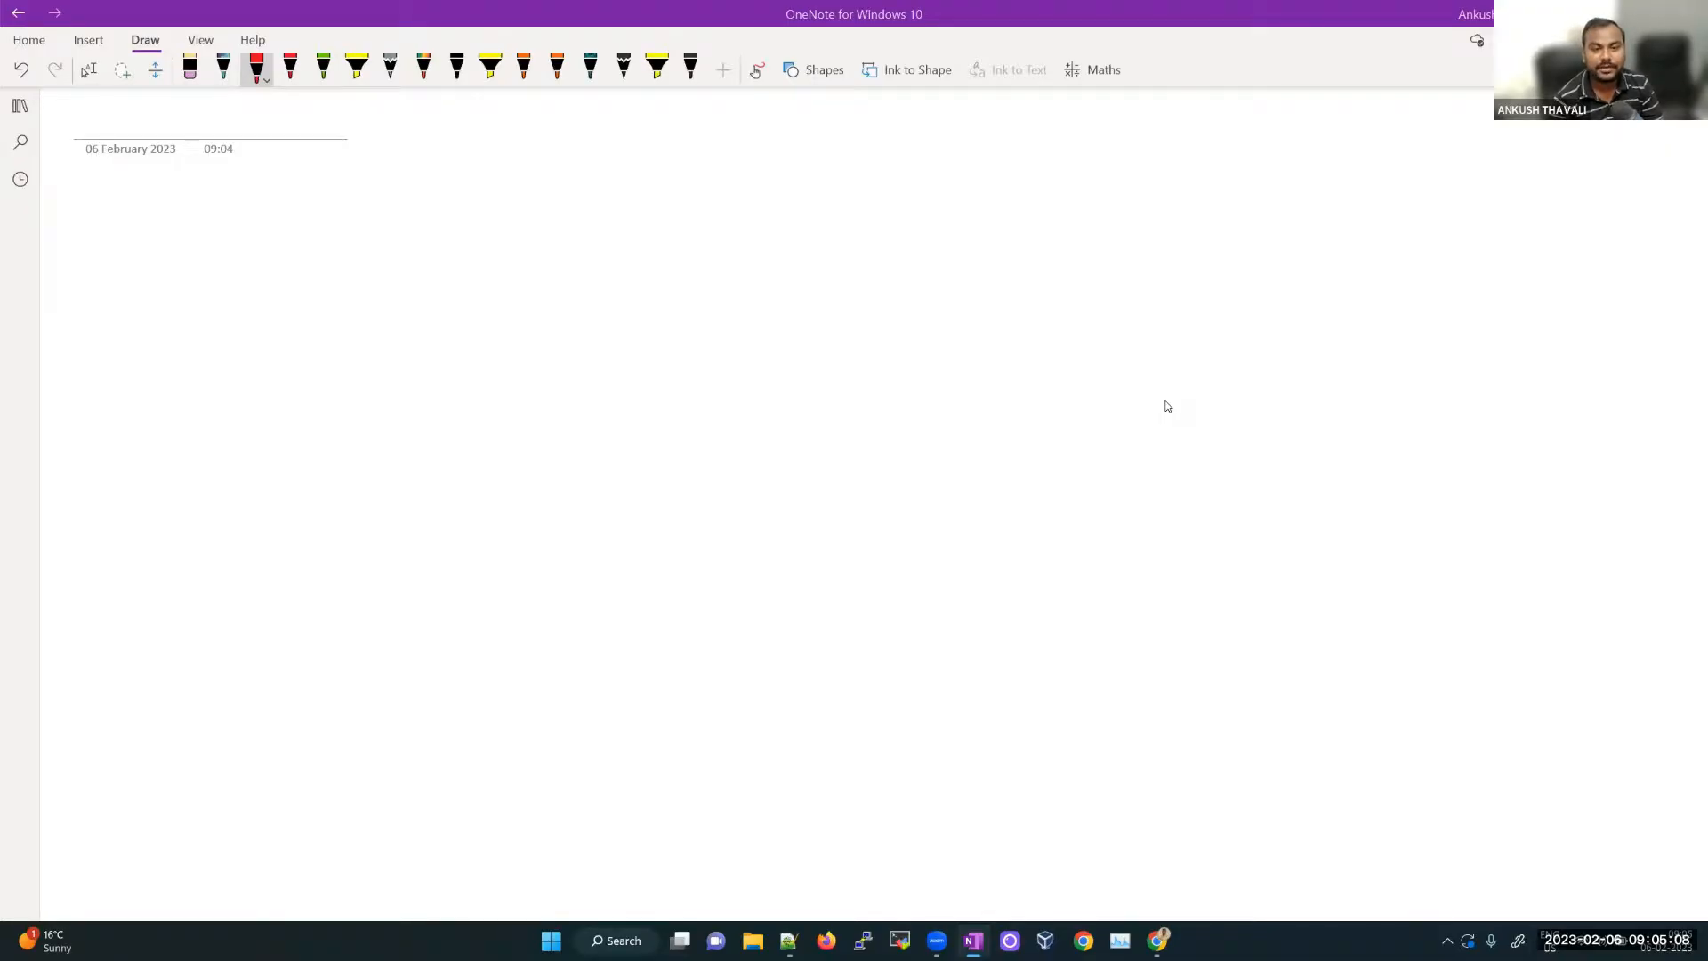
Step: Ink a red ellipse with a crossed-out label, arrowed to a box with an underlined label
mouse_move(809, 379)
left_mouse_down()
mouse_move(736, 591)
mouse_move(754, 356)
left_mouse_up()
left_click_drag(792, 452, 798, 505)
mouse_move(791, 454)
left_mouse_down()
mouse_move(800, 494)
mouse_move(856, 477)
left_mouse_up()
mouse_move(946, 399)
left_mouse_down()
mouse_move(1221, 285)
mouse_move(1114, 380)
mouse_move(1148, 327)
left_mouse_up()
mouse_move(1146, 337)
left_mouse_down()
mouse_move(1162, 319)
mouse_move(1166, 338)
left_mouse_up()
left_click_drag(1132, 359, 1168, 343)
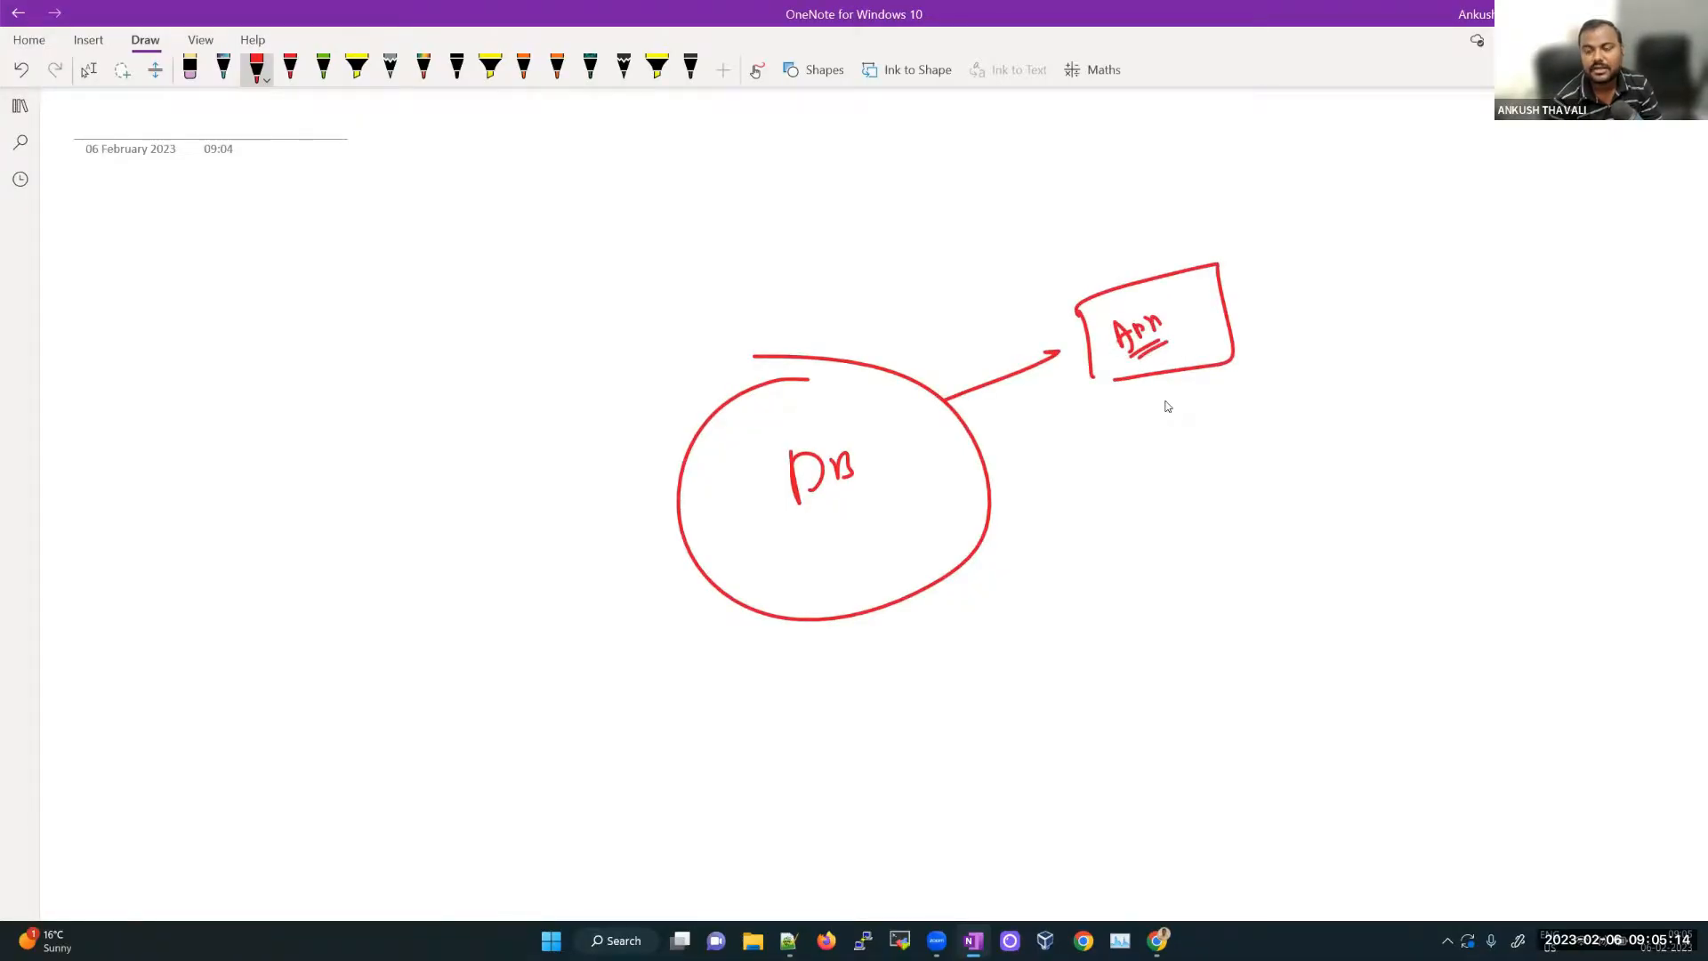
left_click_drag(910, 358, 807, 536)
left_click_drag(787, 417, 916, 501)
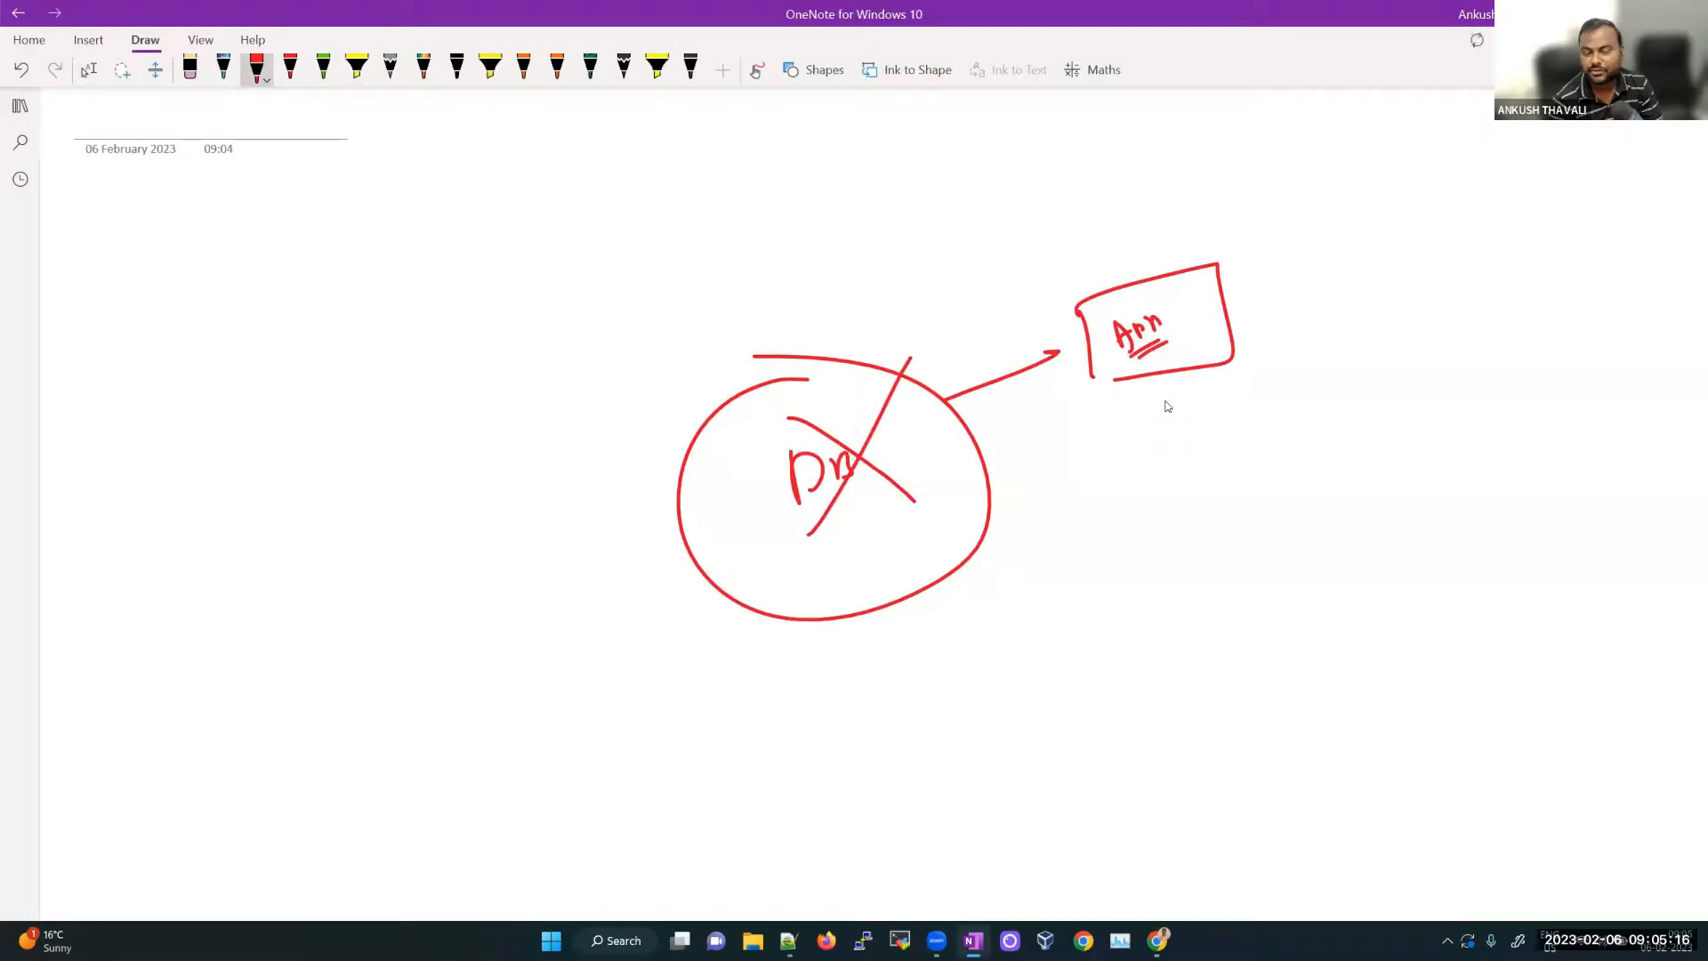
Step: Branch two lines from the box to circled labels, then start a new blank page
mouse_move(1235, 290)
left_mouse_down()
mouse_move(1302, 229)
mouse_move(1294, 246)
left_mouse_up()
left_click_drag(1333, 207, 1361, 226)
left_click_drag(1342, 189, 1333, 192)
left_click_drag(1237, 311, 1386, 304)
mouse_move(1394, 304)
left_mouse_down()
mouse_move(1408, 297)
mouse_move(1347, 307)
left_mouse_up()
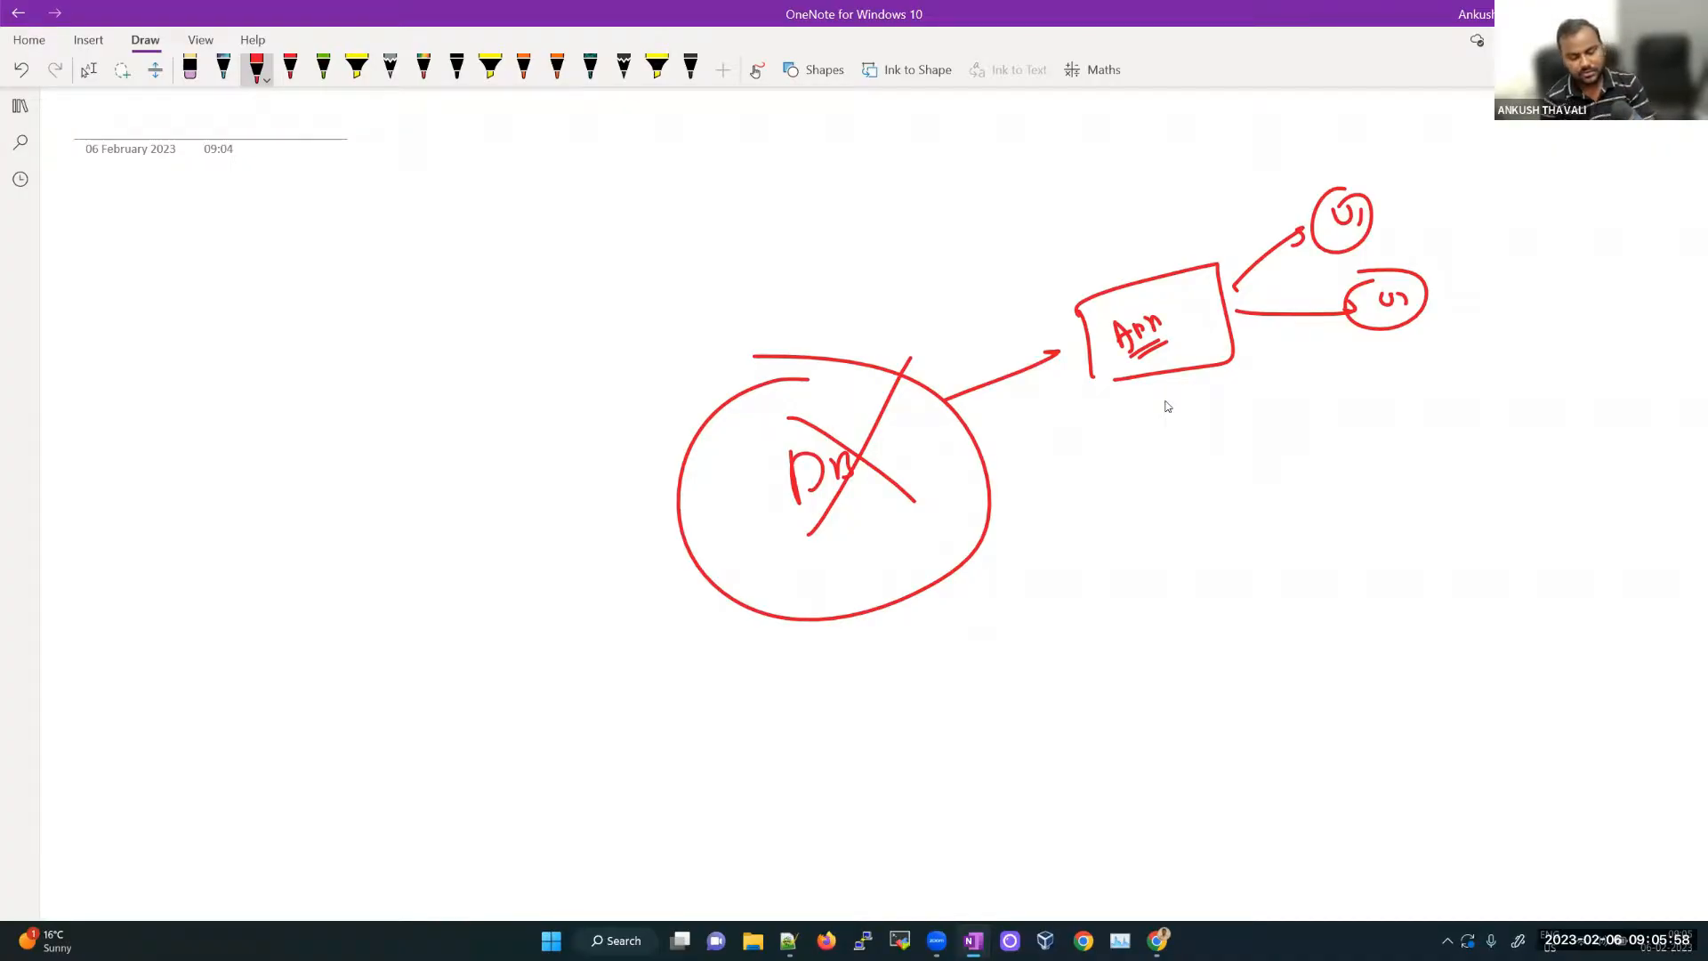
key("ctrl+n")
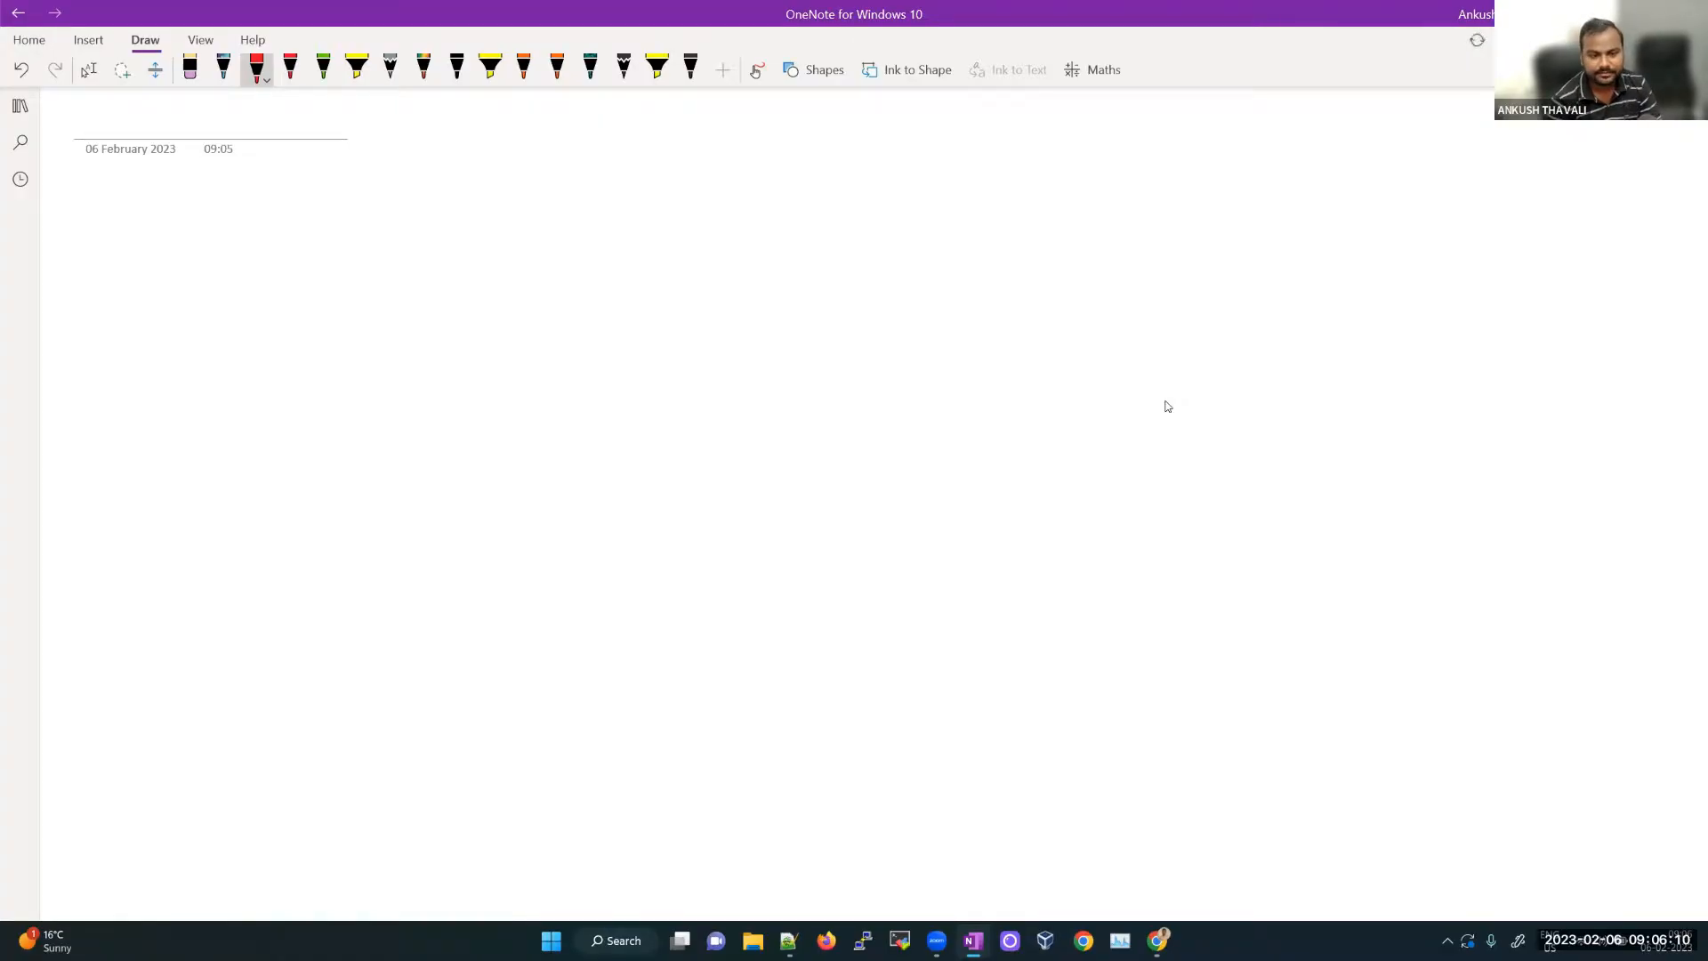
Step: Draw a red rectangle and write 'Windows / Linux / Unix' beneath it
mouse_move(908, 288)
left_mouse_down()
mouse_move(574, 334)
mouse_move(574, 383)
mouse_move(896, 673)
left_mouse_up()
mouse_move(903, 288)
left_mouse_down()
mouse_move(1017, 284)
mouse_move(1024, 676)
mouse_move(823, 697)
left_mouse_up()
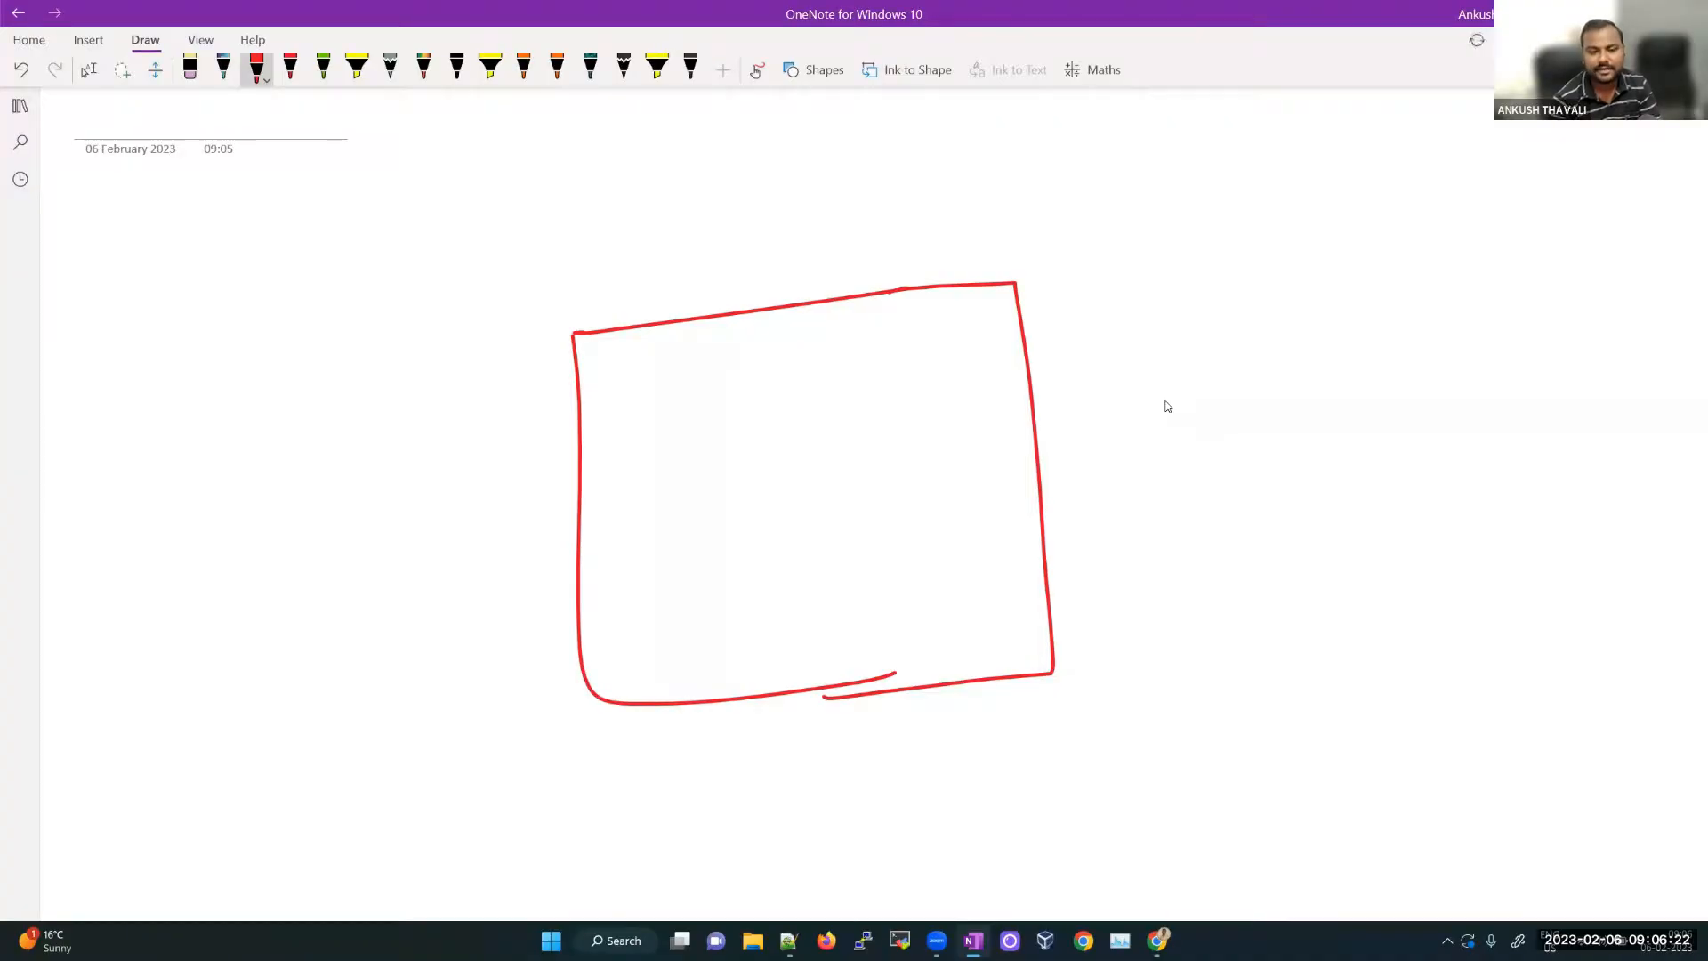
mouse_move(627, 765)
left_mouse_down()
mouse_move(684, 787)
mouse_move(712, 758)
mouse_move(748, 774)
left_mouse_up()
mouse_move(777, 744)
left_mouse_down()
mouse_move(763, 799)
mouse_move(814, 776)
left_mouse_up()
mouse_move(818, 764)
left_mouse_down()
mouse_move(820, 781)
mouse_move(860, 763)
mouse_move(874, 778)
left_mouse_up()
mouse_move(894, 738)
left_mouse_down()
mouse_move(894, 792)
mouse_move(944, 751)
mouse_move(966, 770)
left_mouse_up()
left_click_drag(973, 756, 1000, 767)
left_click_drag(998, 750, 982, 770)
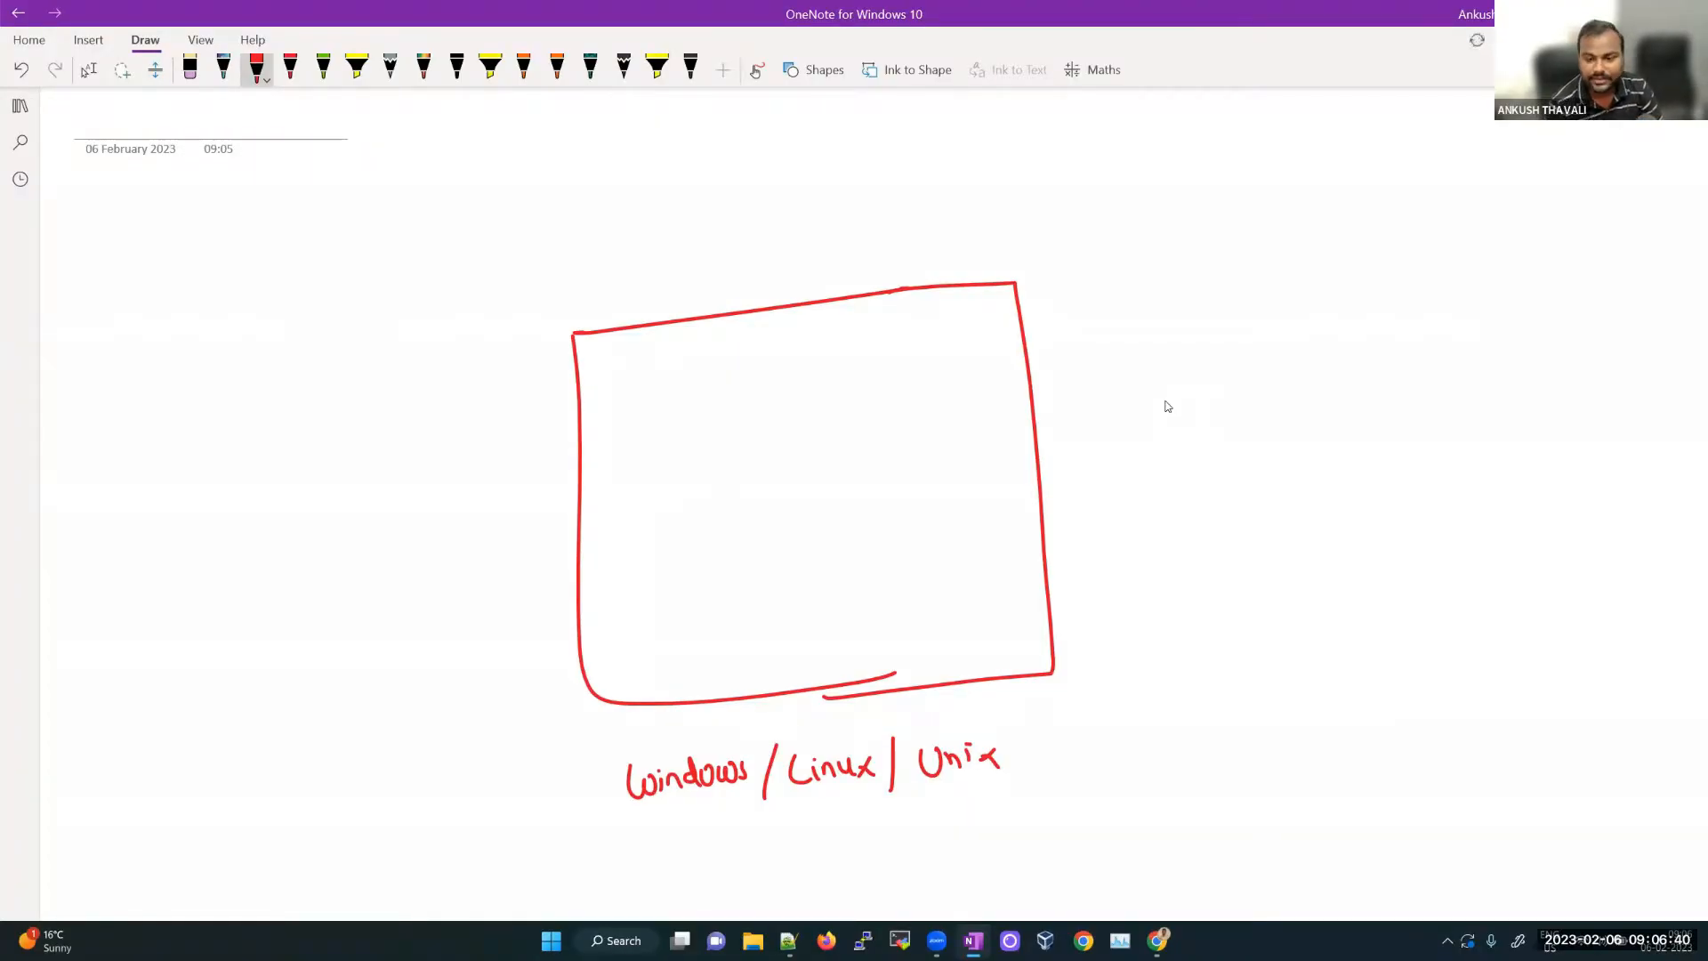
Step: Note Linux variants under Linux and Unix flavours, including Aix, under an underlined Unix
left_click_drag(816, 796, 795, 838)
left_click_drag(811, 803, 828, 828)
left_click_drag(724, 859, 725, 876)
left_click_drag(725, 861, 757, 873)
mouse_move(771, 858)
left_mouse_down()
mouse_move(773, 872)
mouse_move(833, 836)
mouse_move(887, 848)
left_mouse_up()
mouse_move(937, 787)
left_mouse_down()
mouse_move(1017, 774)
mouse_move(1050, 808)
left_mouse_up()
left_click_drag(1036, 800, 1052, 809)
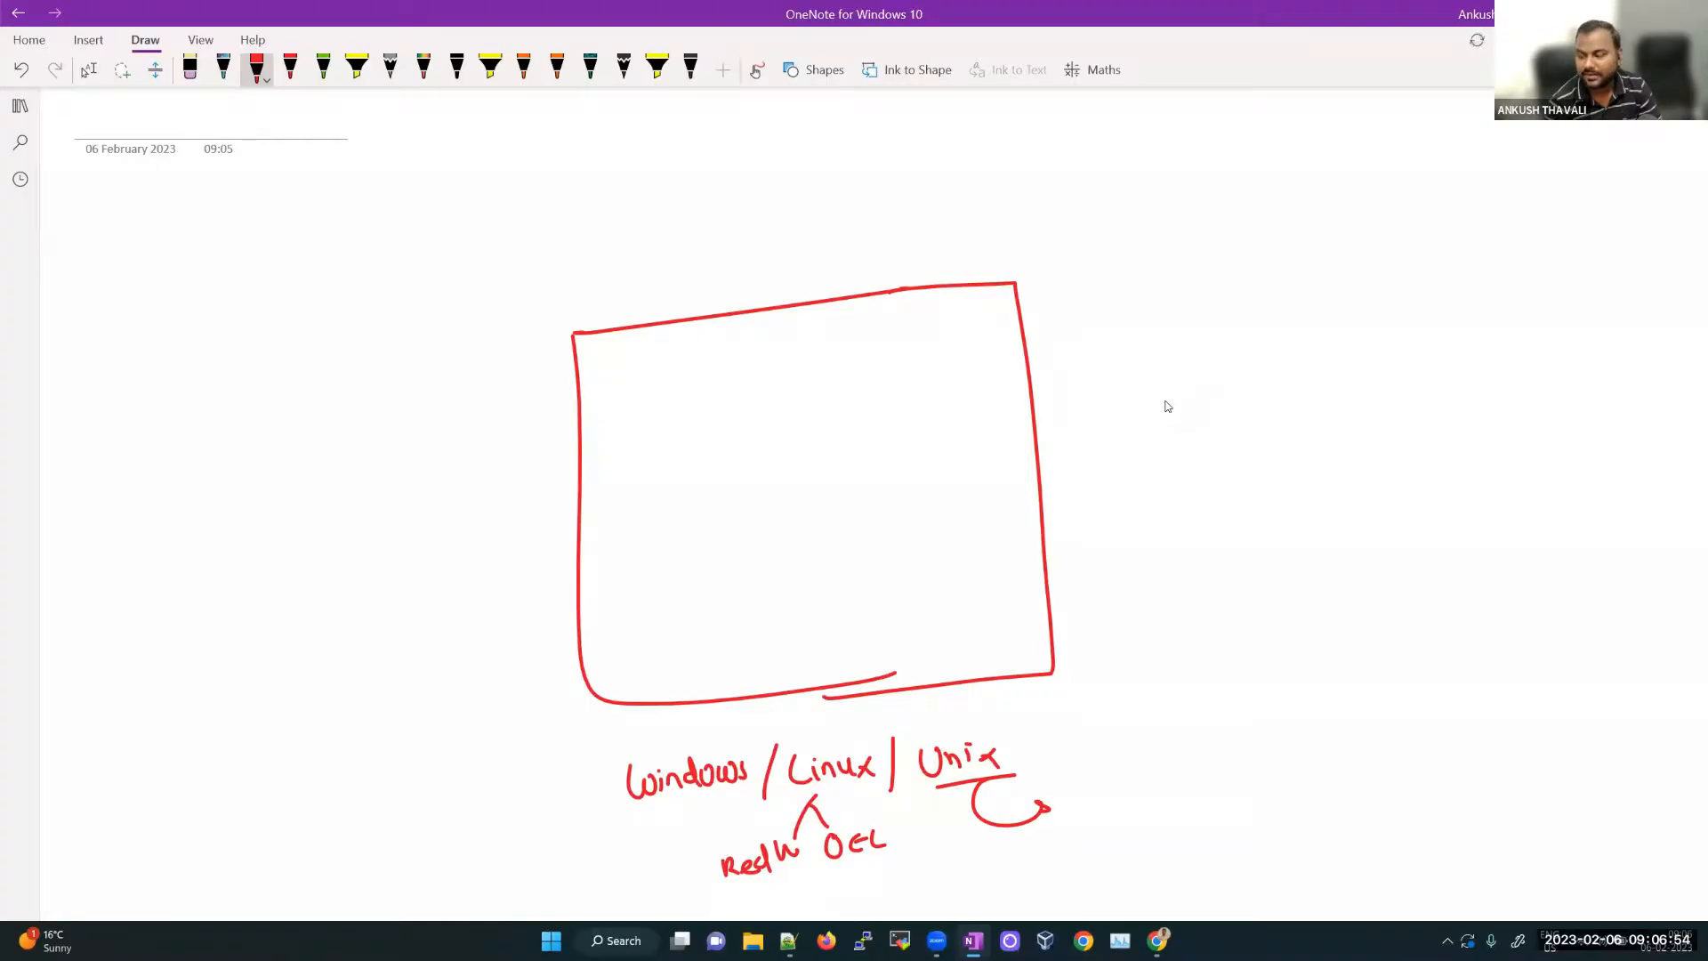
mouse_move(1082, 795)
left_mouse_down()
mouse_move(1088, 813)
mouse_move(1111, 805)
mouse_move(1104, 850)
mouse_move(1139, 831)
left_mouse_up()
left_click_drag(1100, 888, 1118, 873)
left_click_drag(1119, 871, 1144, 882)
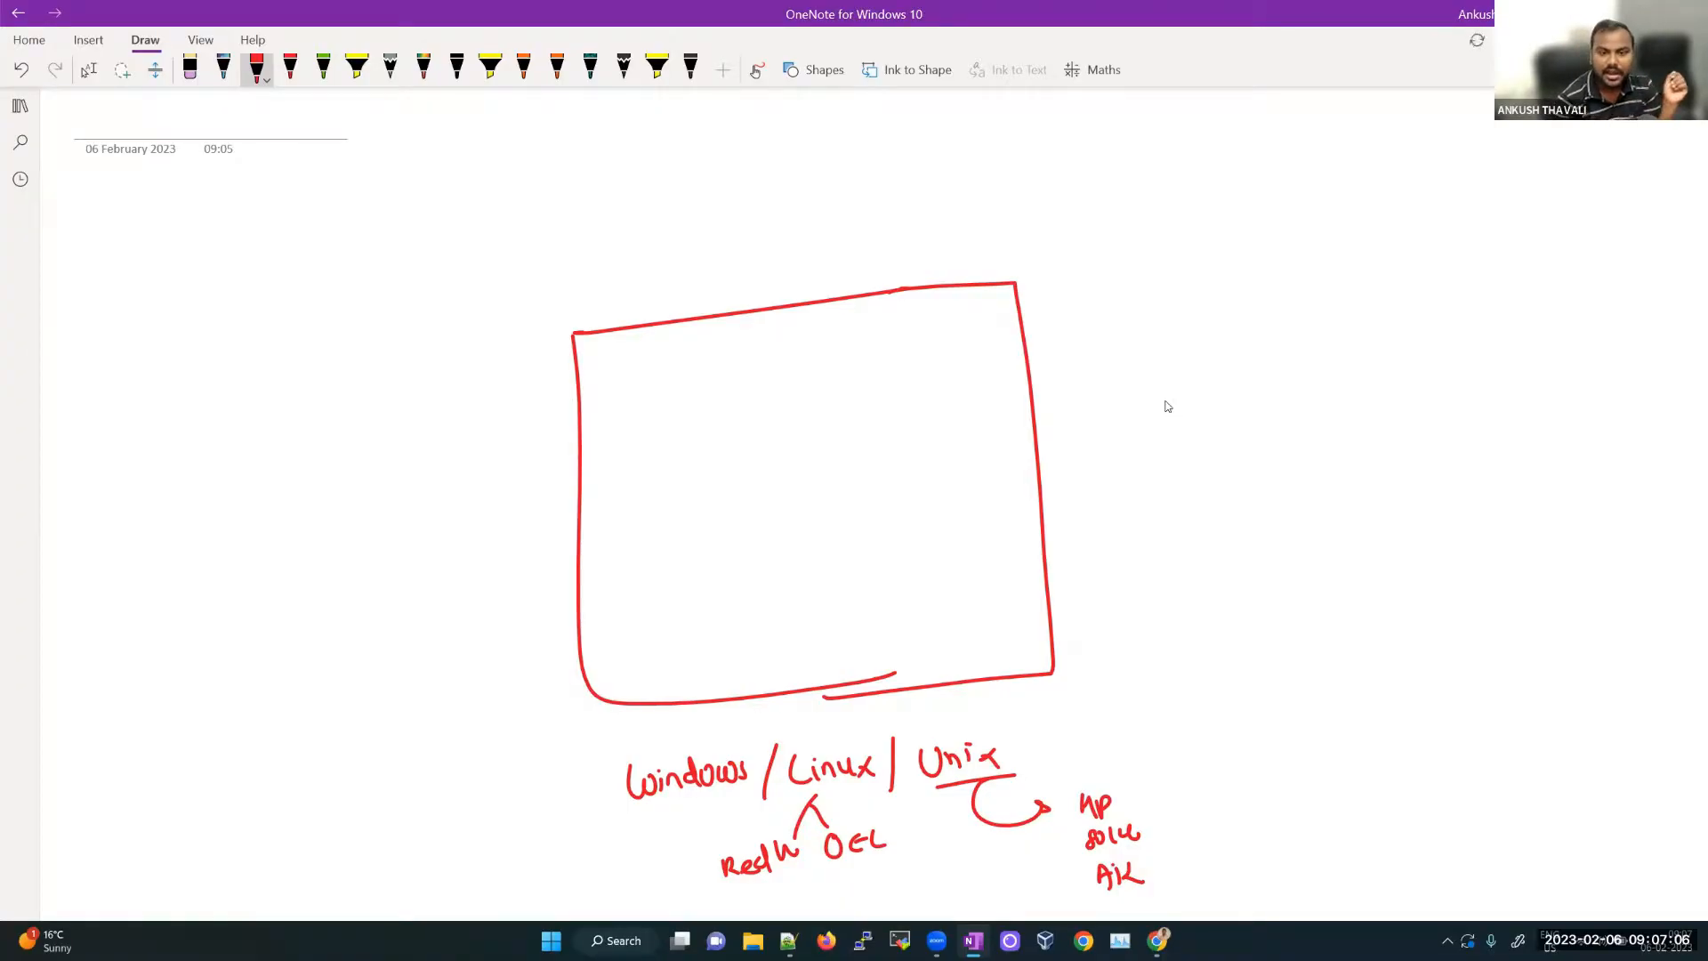
Step: Write a circled, underlined '19c' inside the big box
mouse_move(837, 397)
left_mouse_down()
mouse_move(763, 389)
mouse_move(765, 589)
mouse_move(799, 388)
left_mouse_up()
mouse_move(757, 473)
left_mouse_down()
mouse_move(763, 506)
mouse_move(824, 490)
left_mouse_up()
left_click_drag(762, 508, 823, 514)
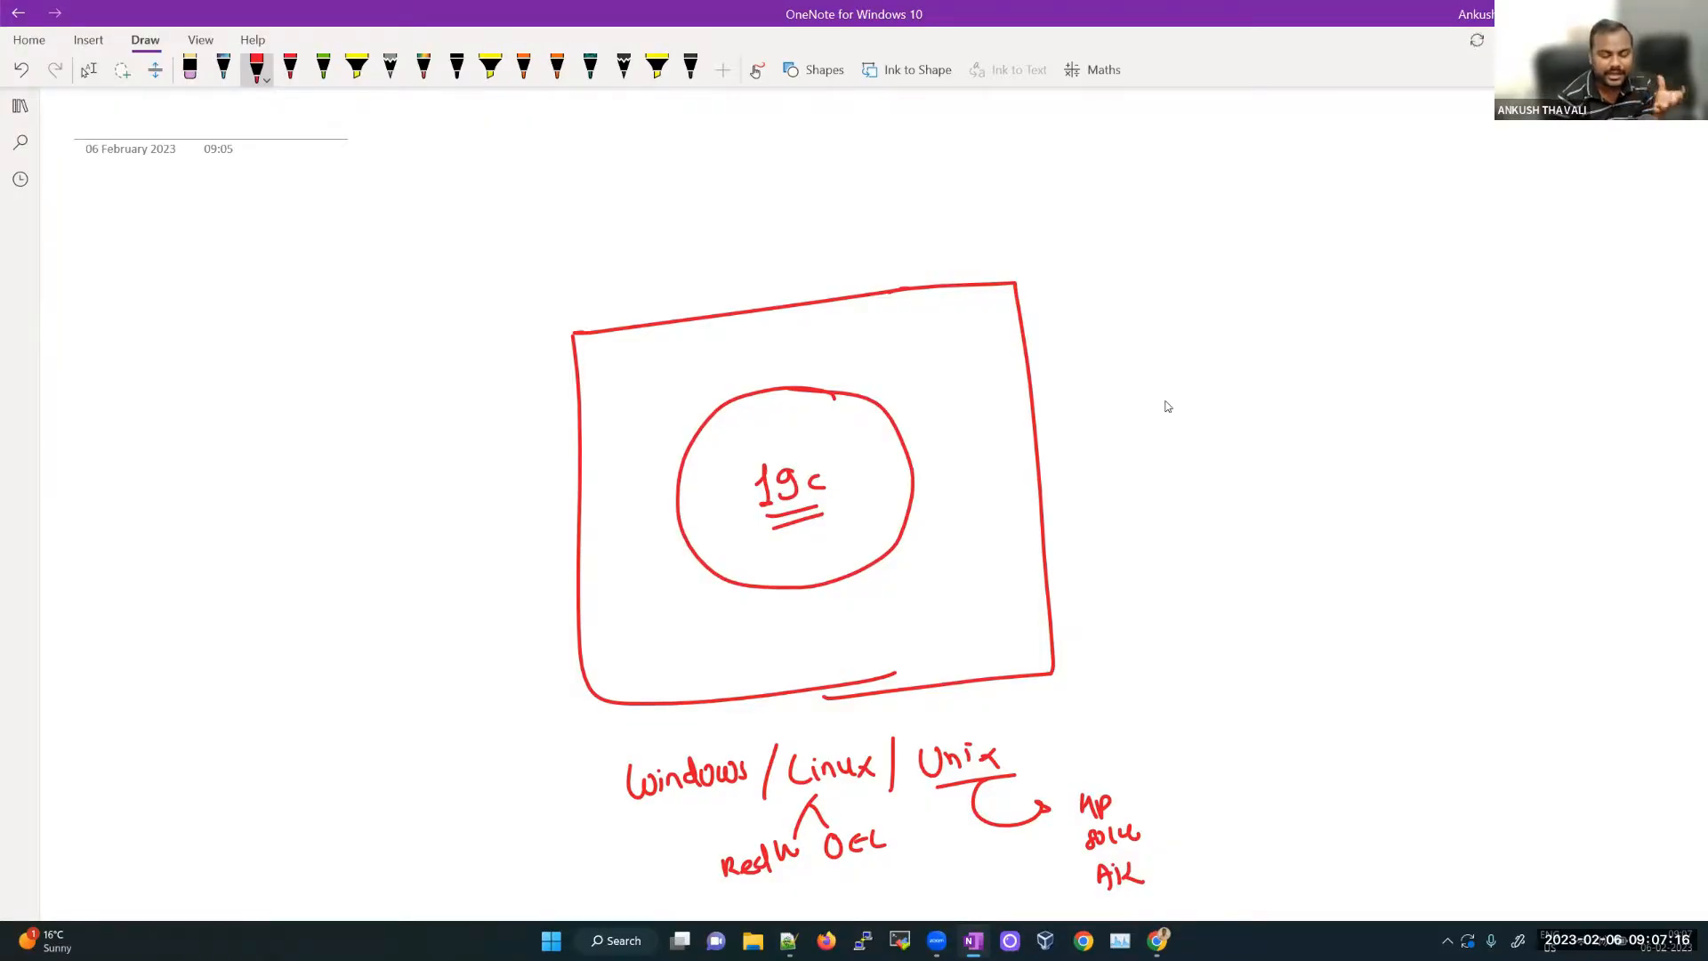
Step: Draw a Win11 box holding circled 'ok' and 'dr', and retrace the 19c circle
mouse_move(1270, 445)
left_mouse_down()
mouse_move(1270, 607)
mouse_move(1469, 485)
mouse_move(1428, 595)
mouse_move(1267, 606)
mouse_move(1336, 623)
mouse_move(1345, 647)
mouse_move(1389, 641)
left_mouse_up()
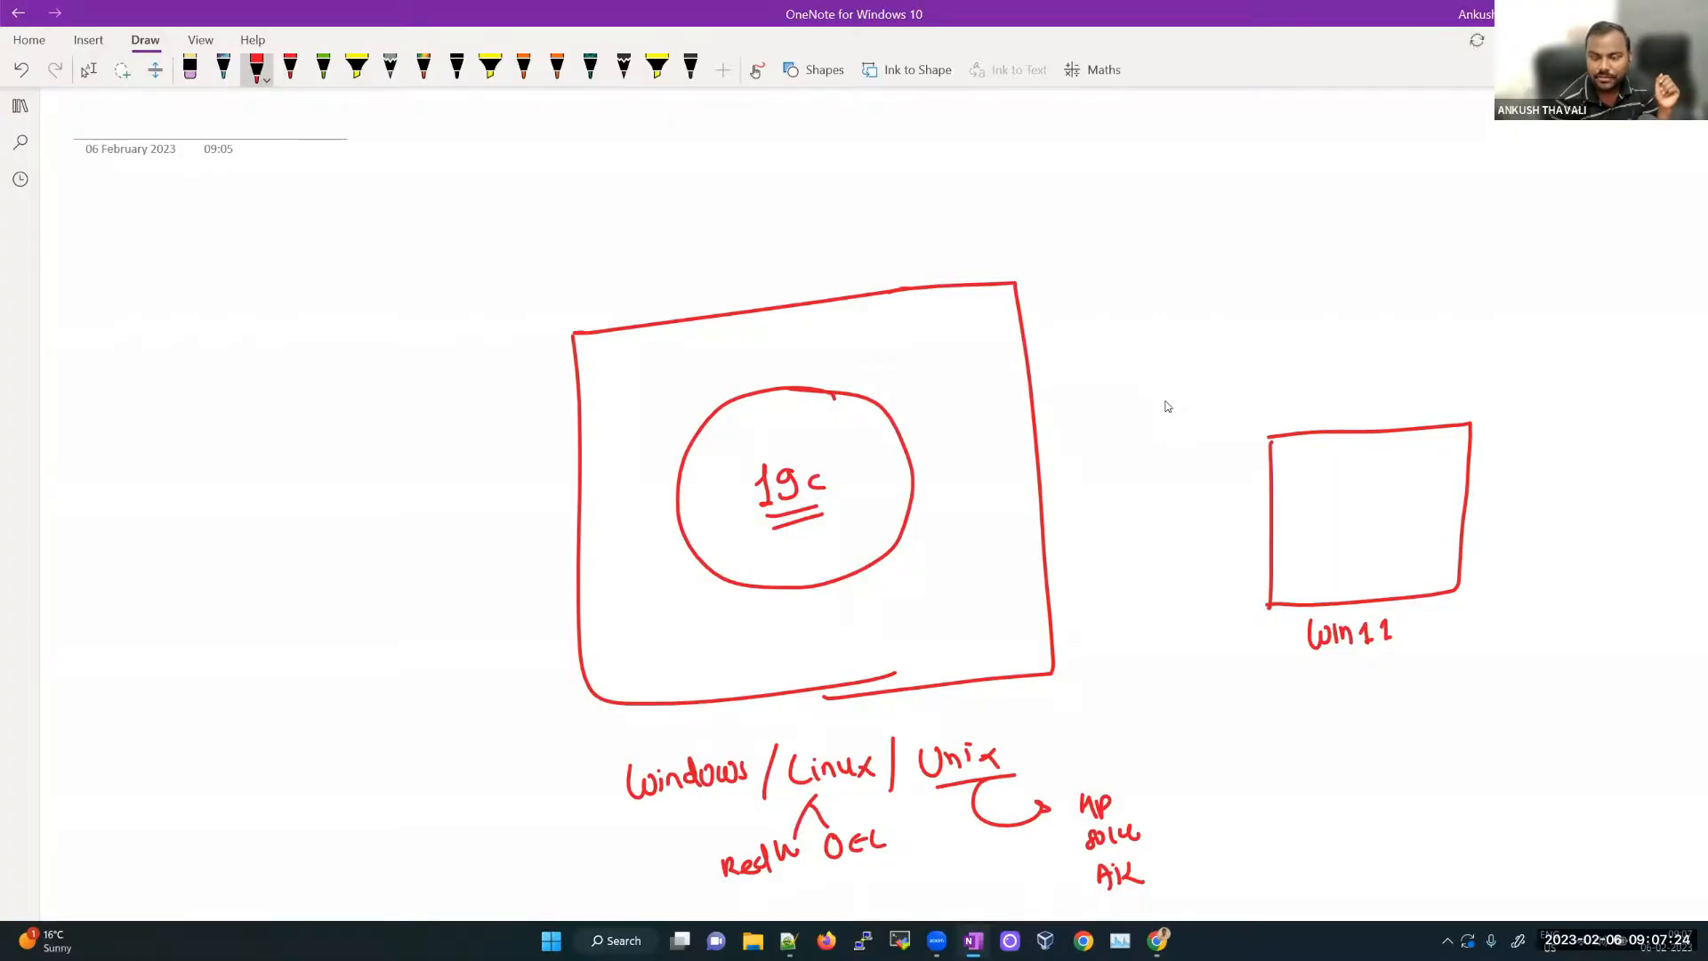
mouse_move(1361, 461)
left_mouse_down()
mouse_move(1348, 547)
mouse_move(1366, 464)
left_mouse_up()
mouse_move(1415, 523)
left_mouse_down()
mouse_move(1334, 495)
mouse_move(1361, 511)
left_mouse_up()
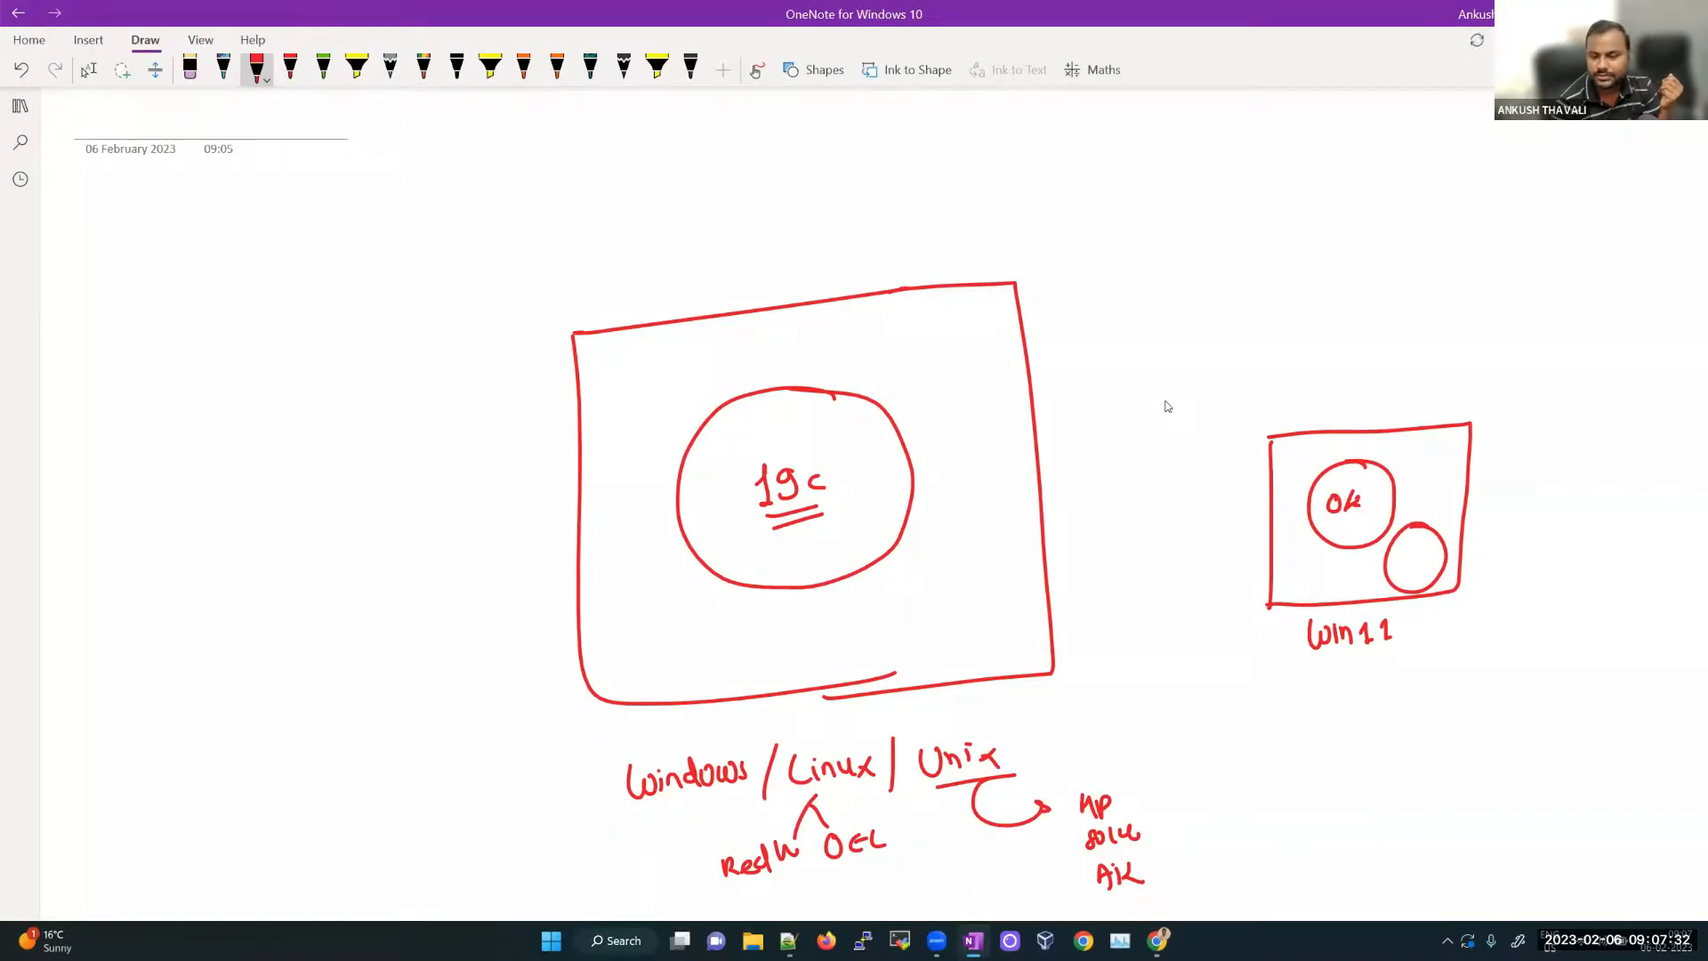
mouse_move(1401, 547)
left_mouse_down()
mouse_move(1394, 567)
mouse_move(1438, 557)
left_mouse_up()
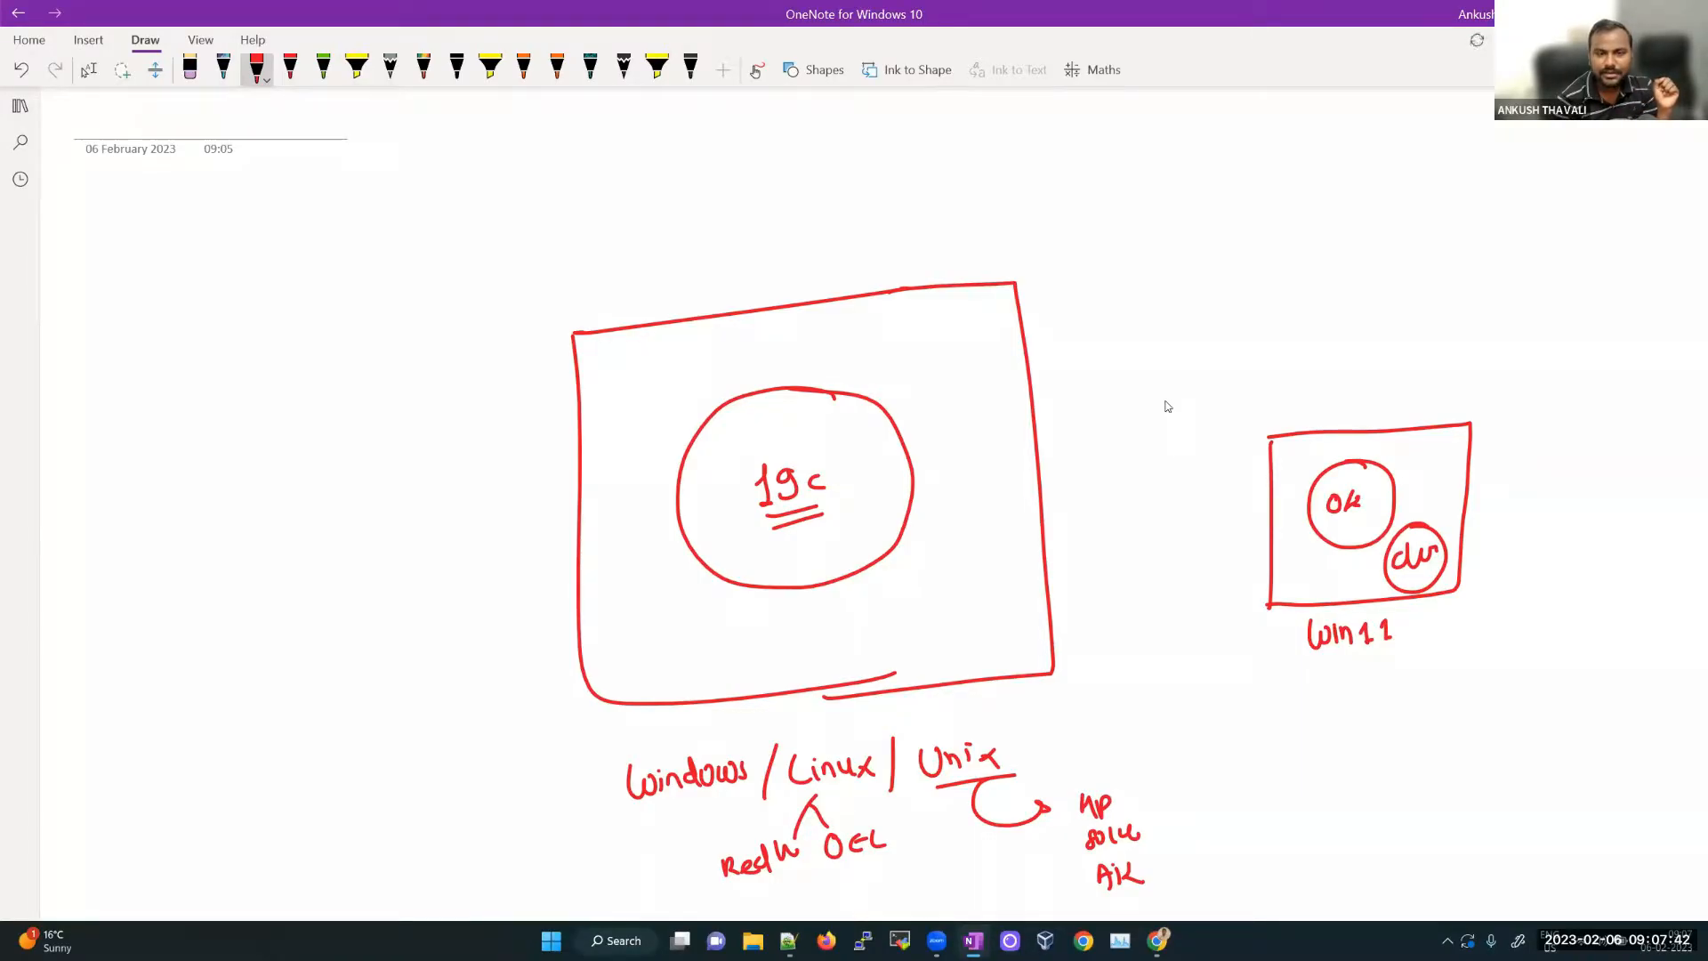
mouse_move(827, 388)
left_mouse_down()
mouse_move(690, 420)
mouse_move(678, 485)
mouse_move(806, 588)
mouse_move(900, 526)
mouse_move(847, 383)
mouse_move(740, 387)
left_mouse_up()
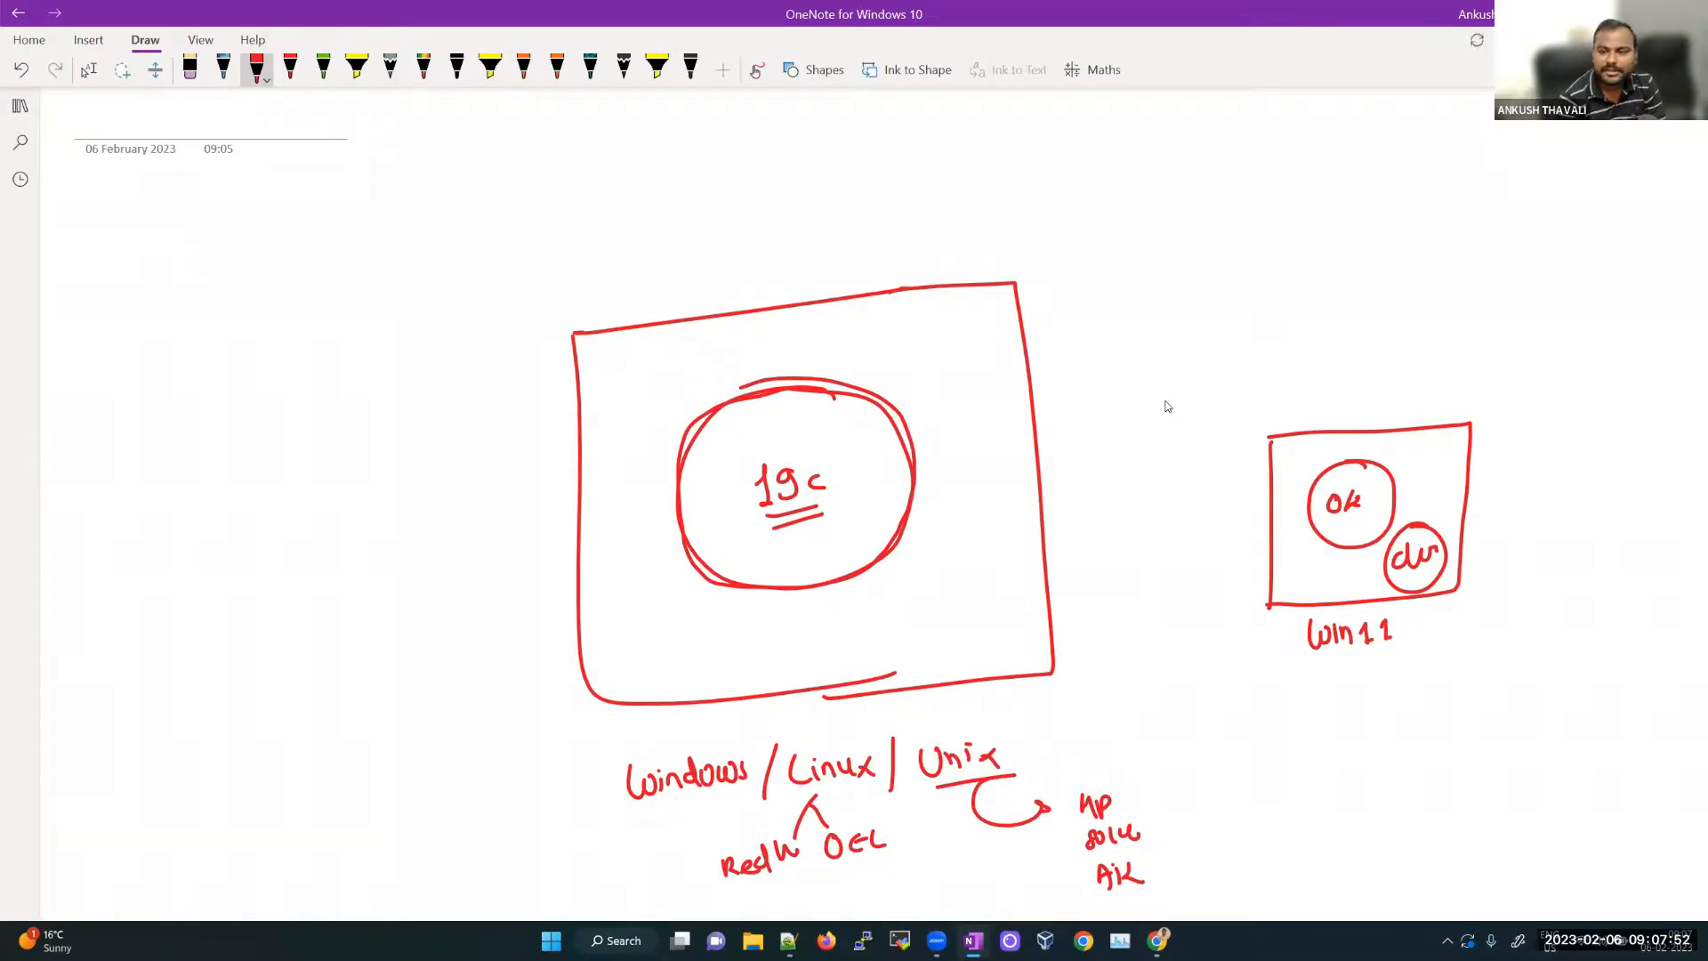
Step: Handwrite the version list 8i, 9i, 10g, 11g, 12c, 18c, 19c, 21c at left, circling and ticking 21c
mouse_move(225, 325)
left_mouse_down()
mouse_move(211, 329)
mouse_move(237, 356)
mouse_move(219, 402)
mouse_move(228, 431)
mouse_move(248, 426)
left_mouse_up()
mouse_move(244, 448)
left_mouse_down()
mouse_move(251, 479)
mouse_move(264, 468)
left_mouse_up()
left_click_drag(277, 445, 278, 523)
left_click_drag(281, 508, 294, 516)
left_click_drag(294, 498, 301, 592)
left_click_drag(306, 577, 322, 587)
left_click_drag(341, 572, 323, 639)
mouse_move(343, 617)
left_mouse_down()
mouse_move(337, 639)
mouse_move(358, 634)
mouse_move(344, 688)
left_mouse_up()
left_click(341, 667)
mouse_move(366, 664)
left_mouse_down()
mouse_move(361, 684)
mouse_move(381, 682)
left_mouse_up()
left_click_drag(354, 739, 386, 752)
left_click(375, 780)
left_click_drag(411, 735, 411, 754)
left_click_drag(392, 700, 395, 701)
left_click_drag(390, 764, 395, 775)
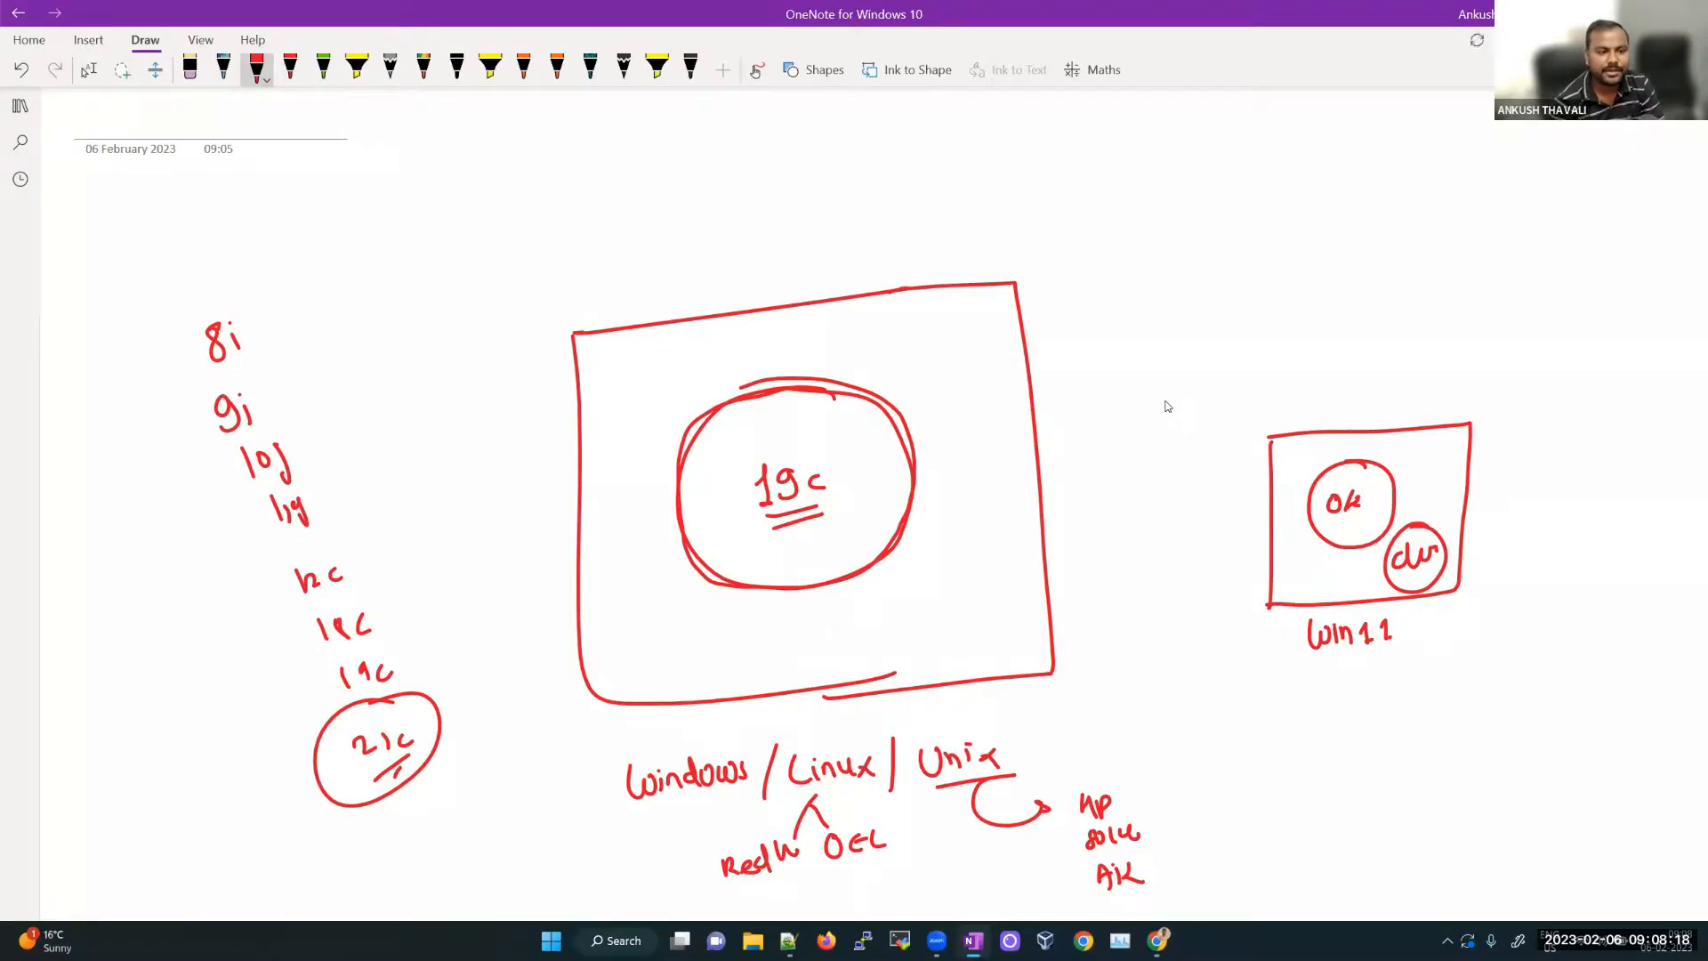
Step: Double-underline 11g, 12c and 19c, circle 19c, and add looping arrows toward 19c and 21c
left_click_drag(283, 544, 322, 525)
left_click_drag(279, 559, 317, 541)
left_click_drag(293, 600, 354, 585)
left_click_drag(291, 614, 355, 595)
left_click_drag(347, 703, 374, 691)
left_click_drag(363, 712, 382, 703)
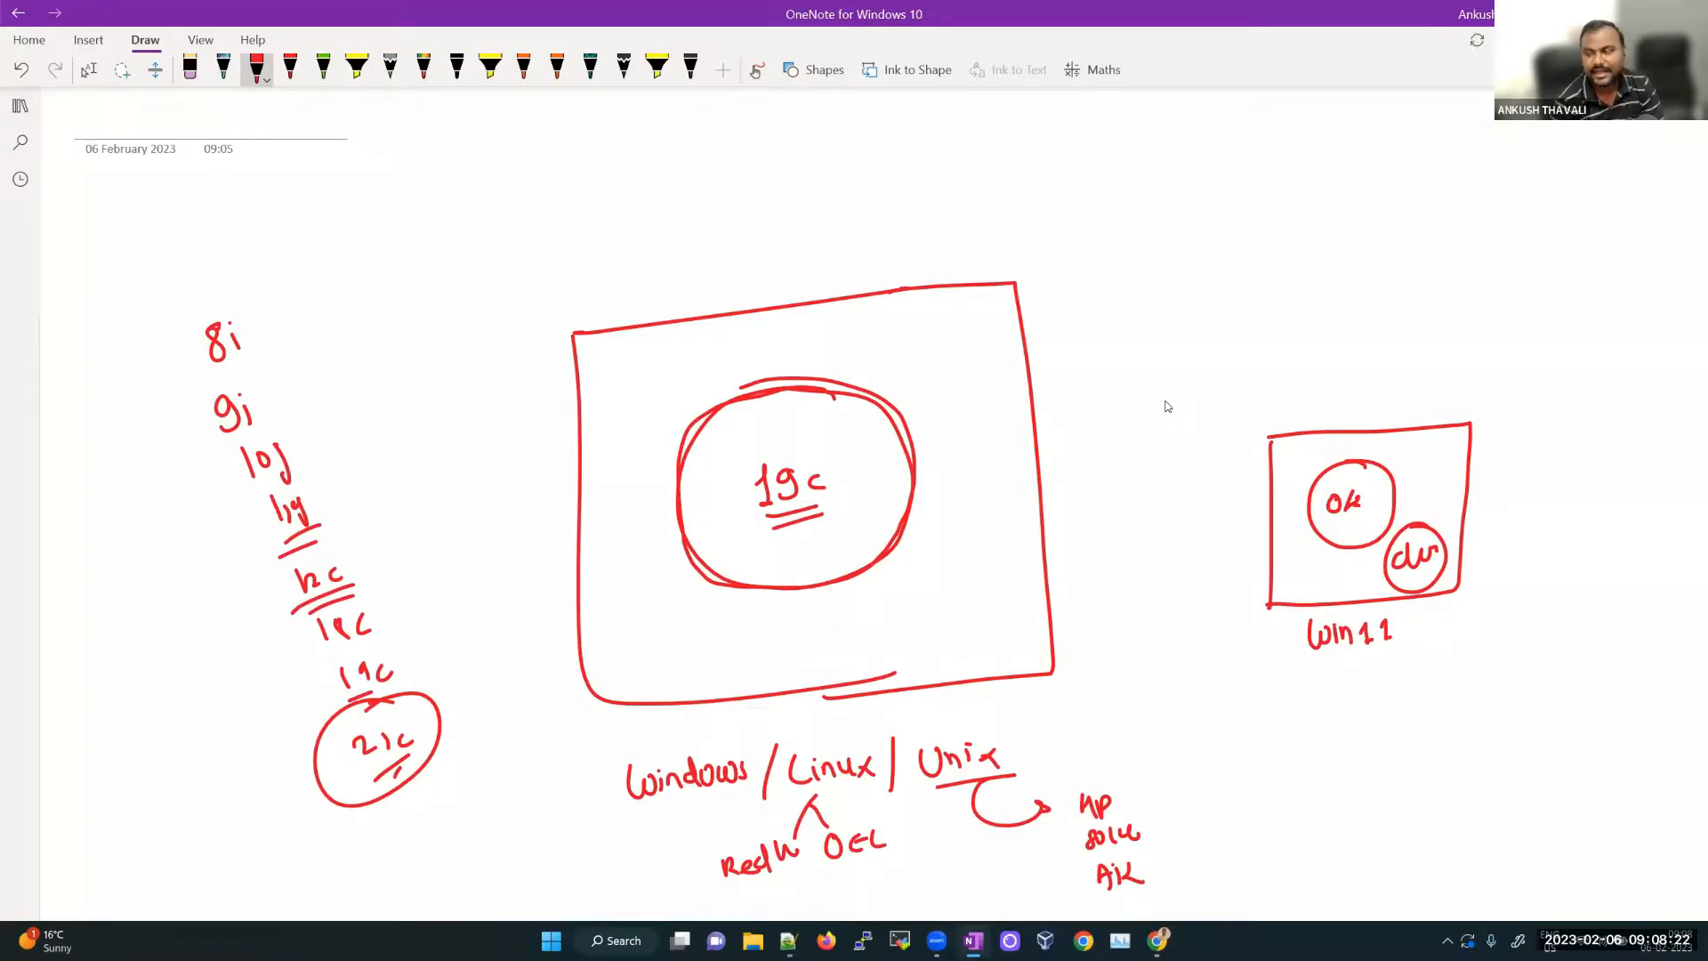
mouse_move(374, 641)
left_mouse_down()
mouse_move(411, 703)
mouse_move(365, 639)
left_mouse_up()
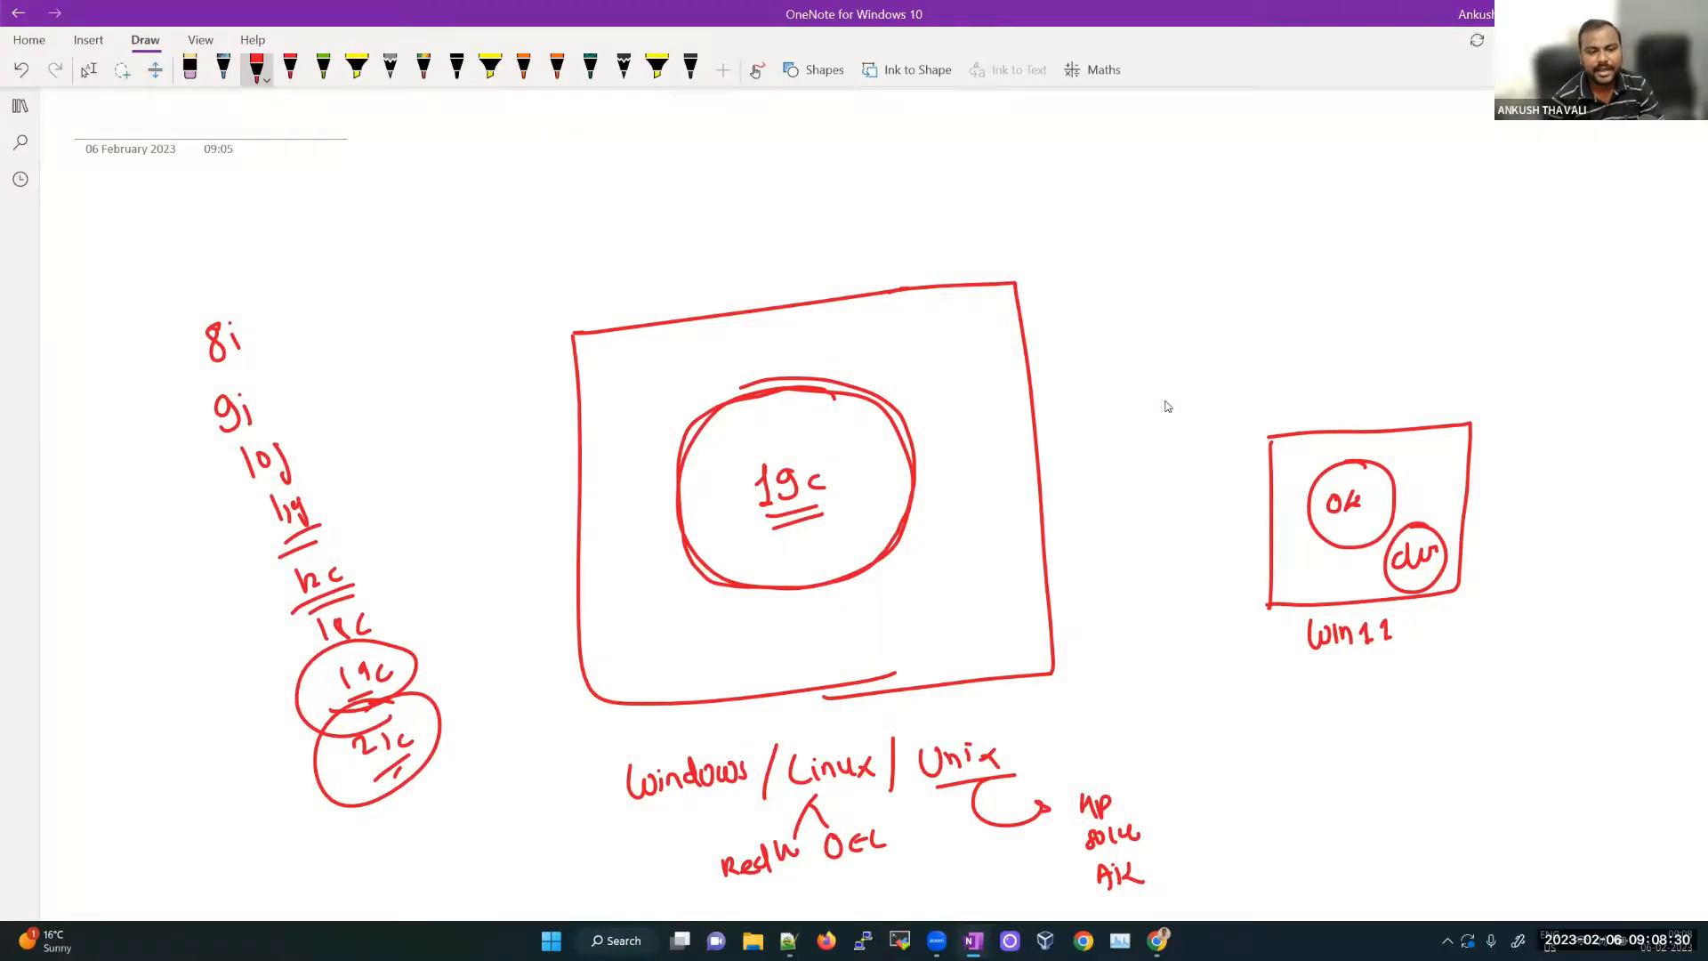
mouse_move(316, 680)
left_mouse_down()
mouse_move(214, 755)
mouse_move(322, 781)
left_mouse_up()
left_click_drag(290, 788, 309, 817)
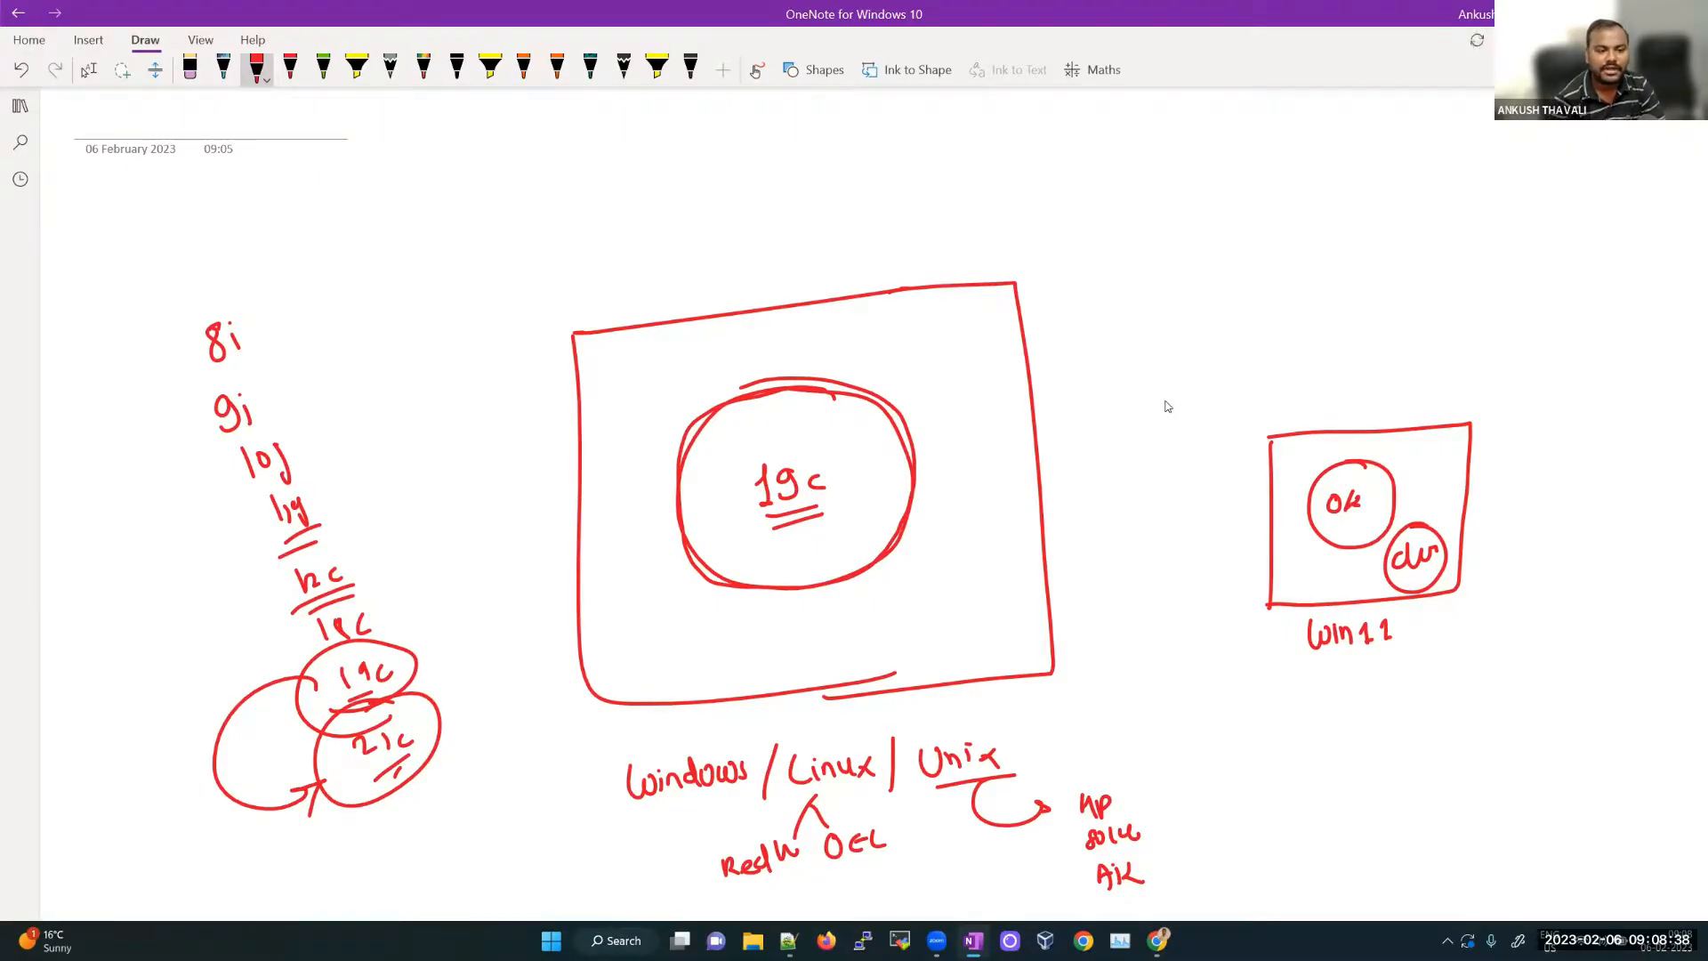
mouse_move(367, 566)
left_mouse_down()
mouse_move(418, 645)
mouse_move(399, 666)
left_mouse_up()
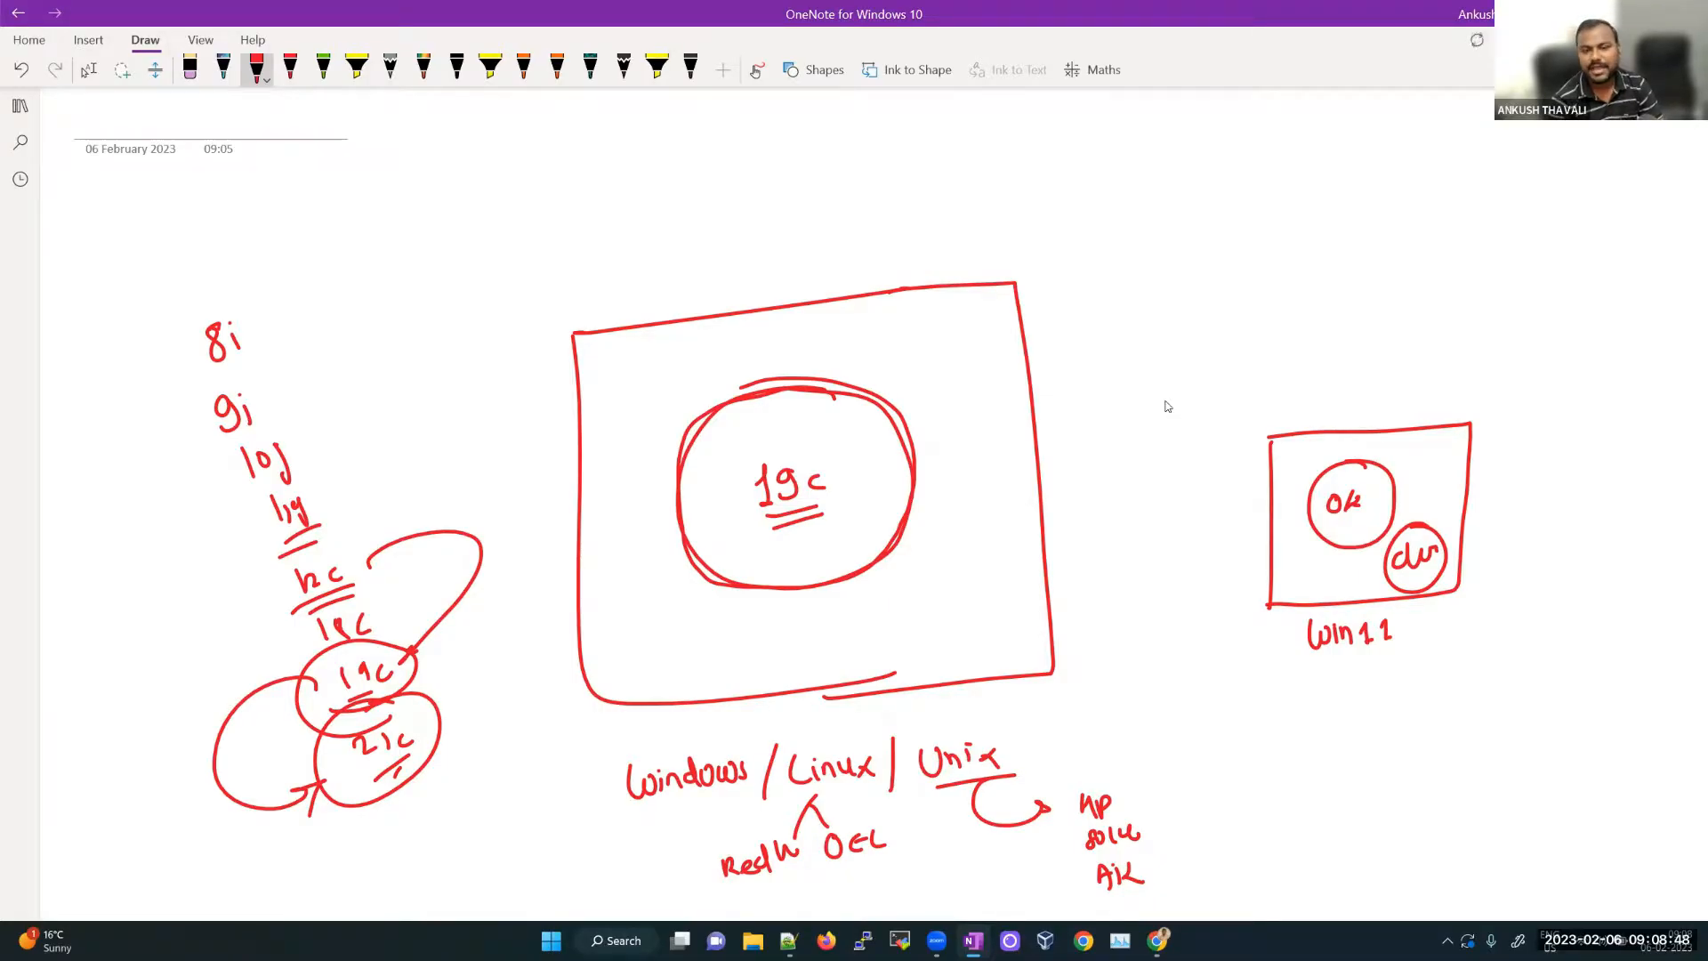
Step: Double-underline Win11, list XP, 07, 08, 10, 11 beside it with 11 circled, then open a new page
left_click_drag(1330, 658, 1376, 655)
left_click_drag(1333, 668, 1373, 665)
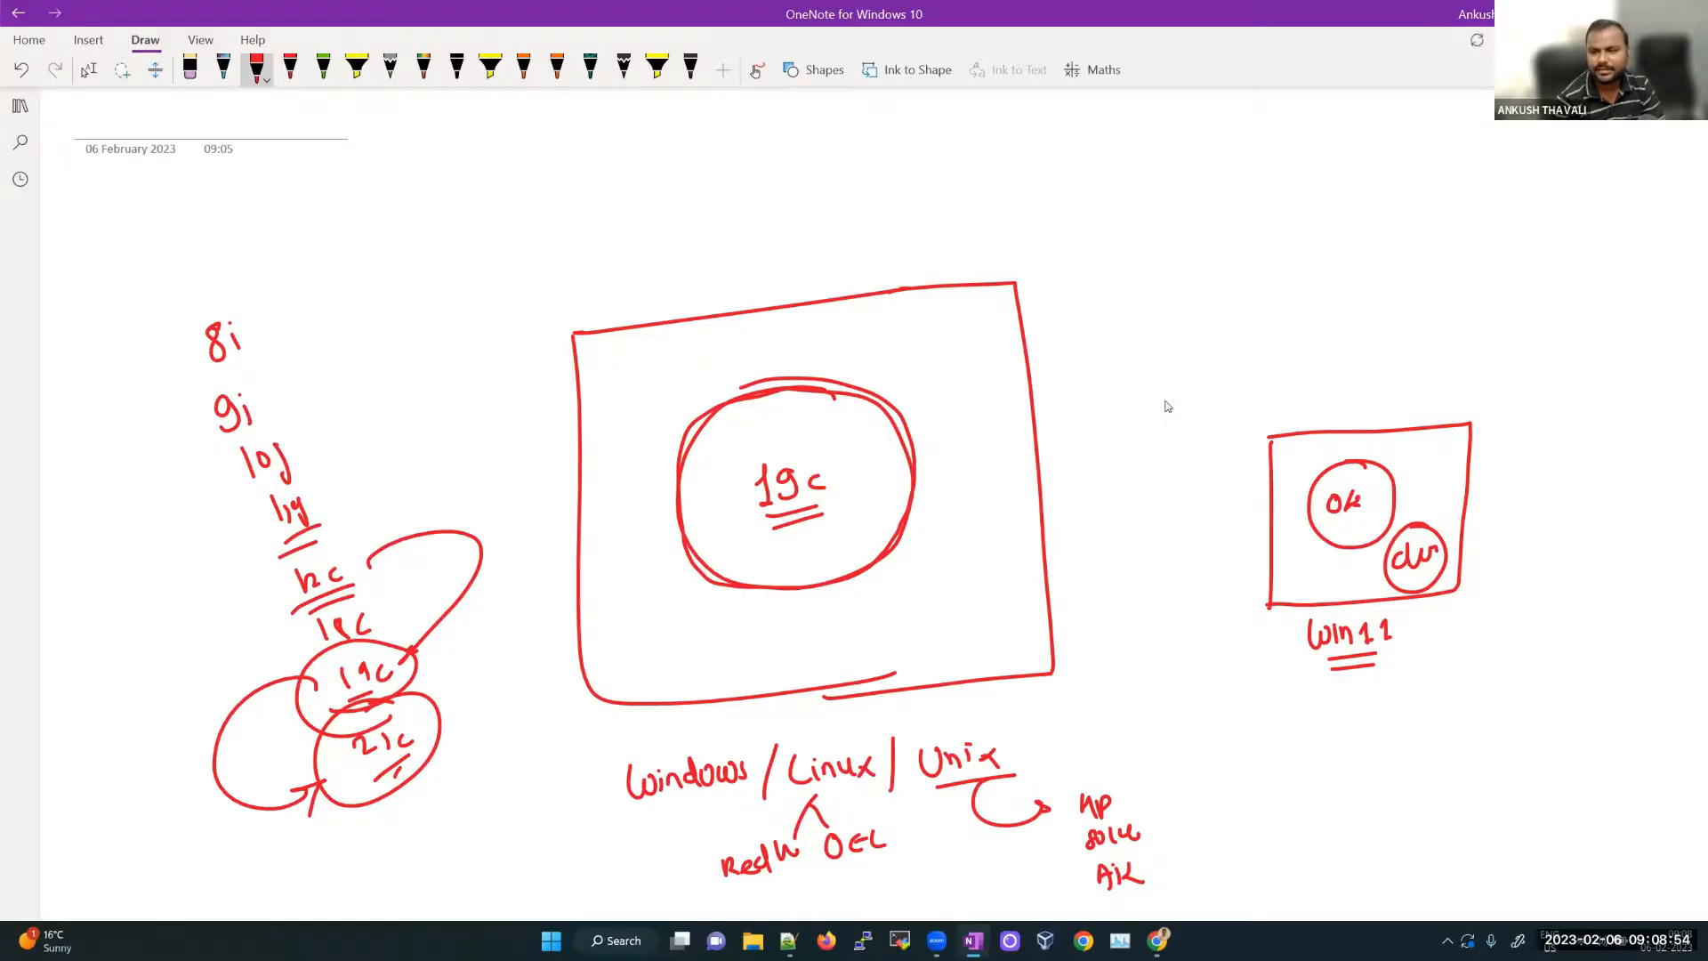
mouse_move(1526, 638)
left_mouse_down()
mouse_move(1502, 675)
mouse_move(1529, 674)
left_mouse_up()
mouse_move(1544, 651)
left_mouse_down()
mouse_move(1545, 678)
mouse_move(1561, 660)
mouse_move(1511, 728)
left_mouse_up()
mouse_move(1527, 708)
left_mouse_down()
mouse_move(1531, 740)
mouse_move(1542, 717)
left_mouse_up()
mouse_move(1509, 757)
left_mouse_down()
mouse_move(1524, 758)
mouse_move(1512, 810)
left_mouse_up()
left_click_drag(1523, 791, 1516, 834)
mouse_move(1524, 827)
left_mouse_down()
mouse_move(1540, 845)
mouse_move(1500, 817)
mouse_move(1553, 824)
left_mouse_up()
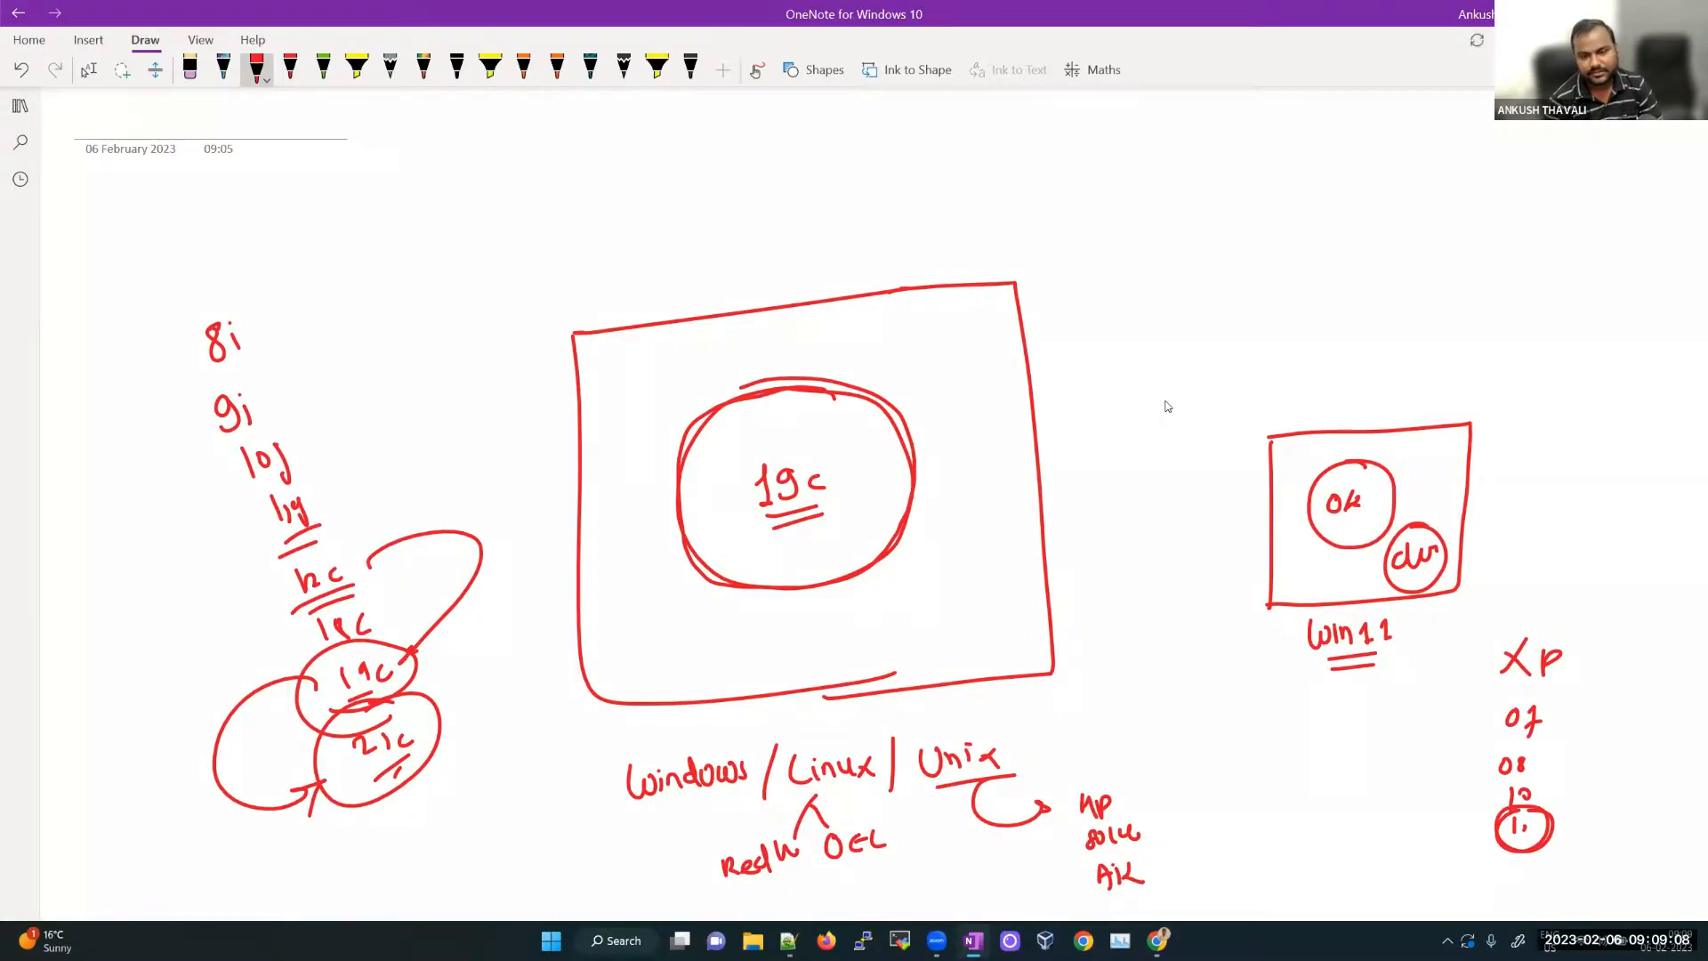
key("ctrl+n")
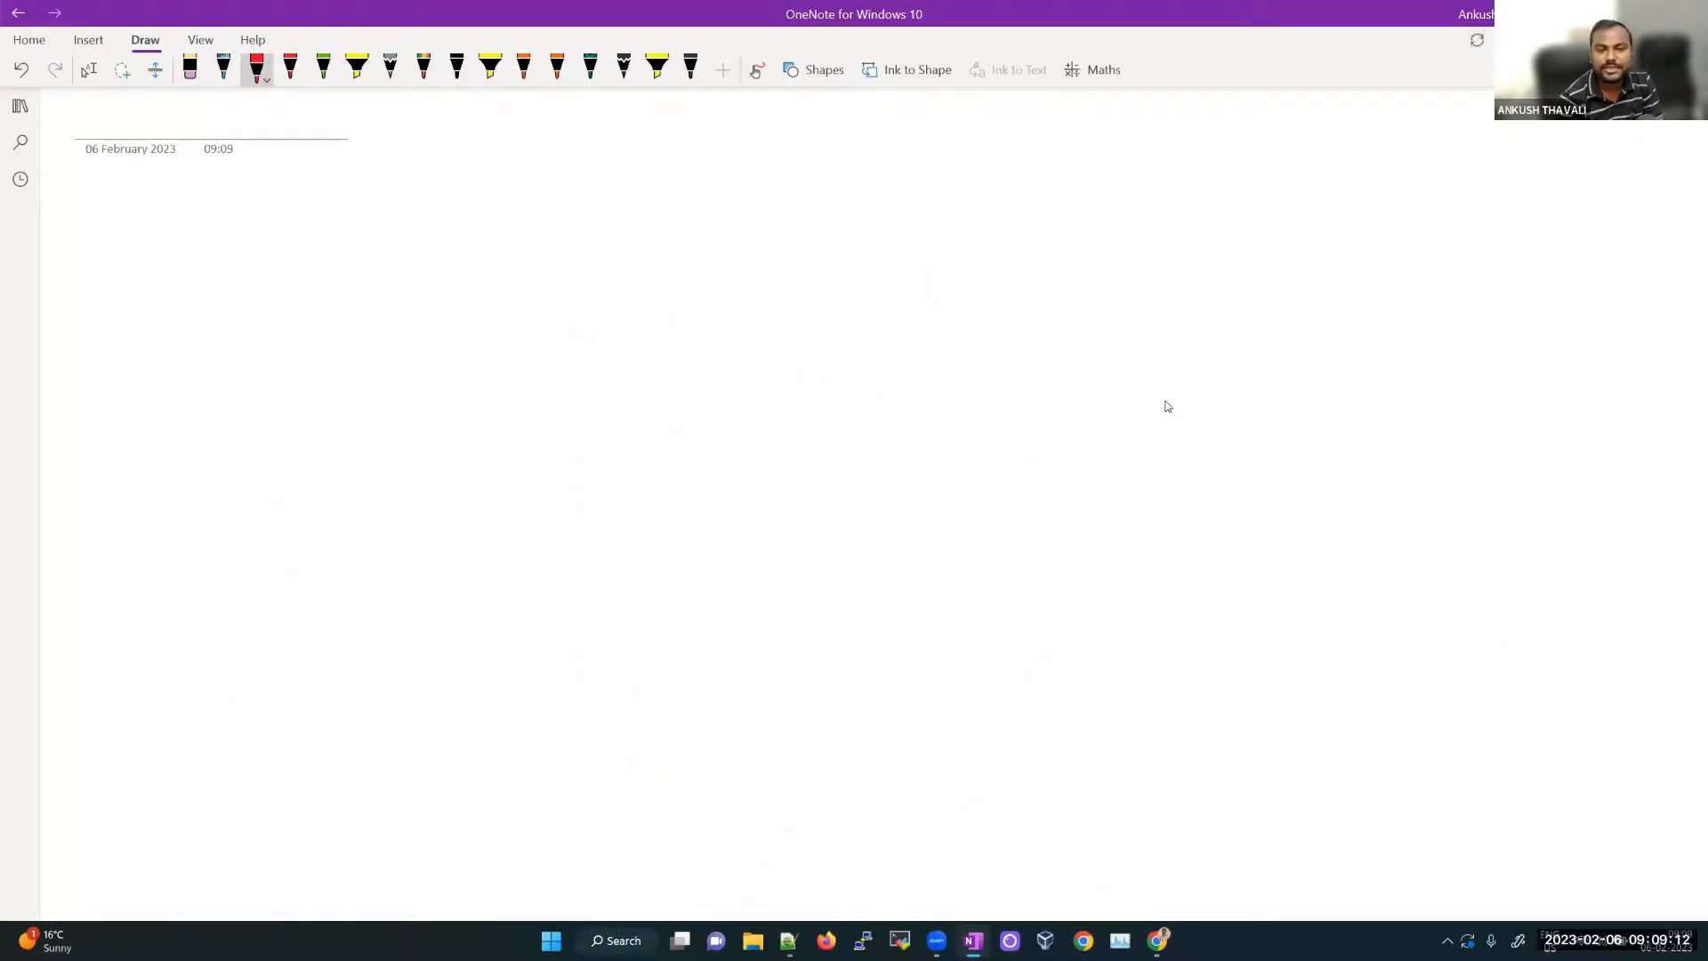
Step: Draw a box with double-underlined 'OEL 7.9' below, and 'oracle' arrowed to OEL
left_click_drag(642, 239, 1015, 222)
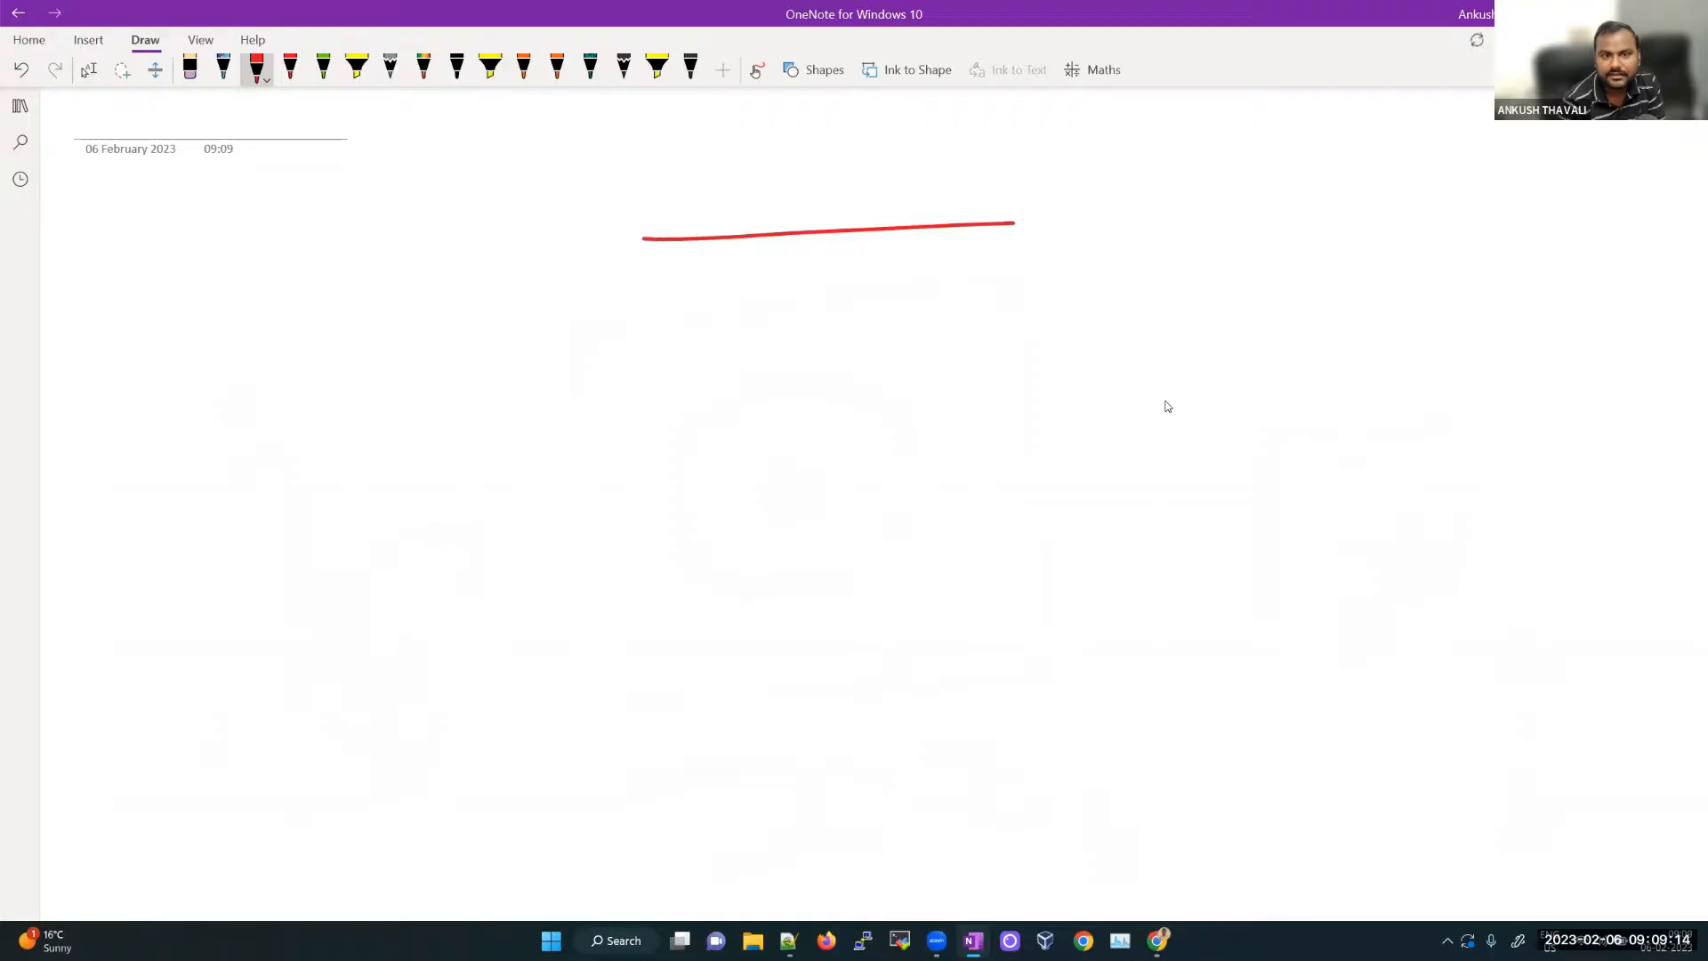
mouse_move(642, 238)
left_mouse_down()
mouse_move(646, 618)
mouse_move(883, 619)
left_mouse_up()
mouse_move(998, 222)
left_mouse_down()
mouse_move(1119, 462)
mouse_move(998, 607)
mouse_move(876, 619)
left_mouse_up()
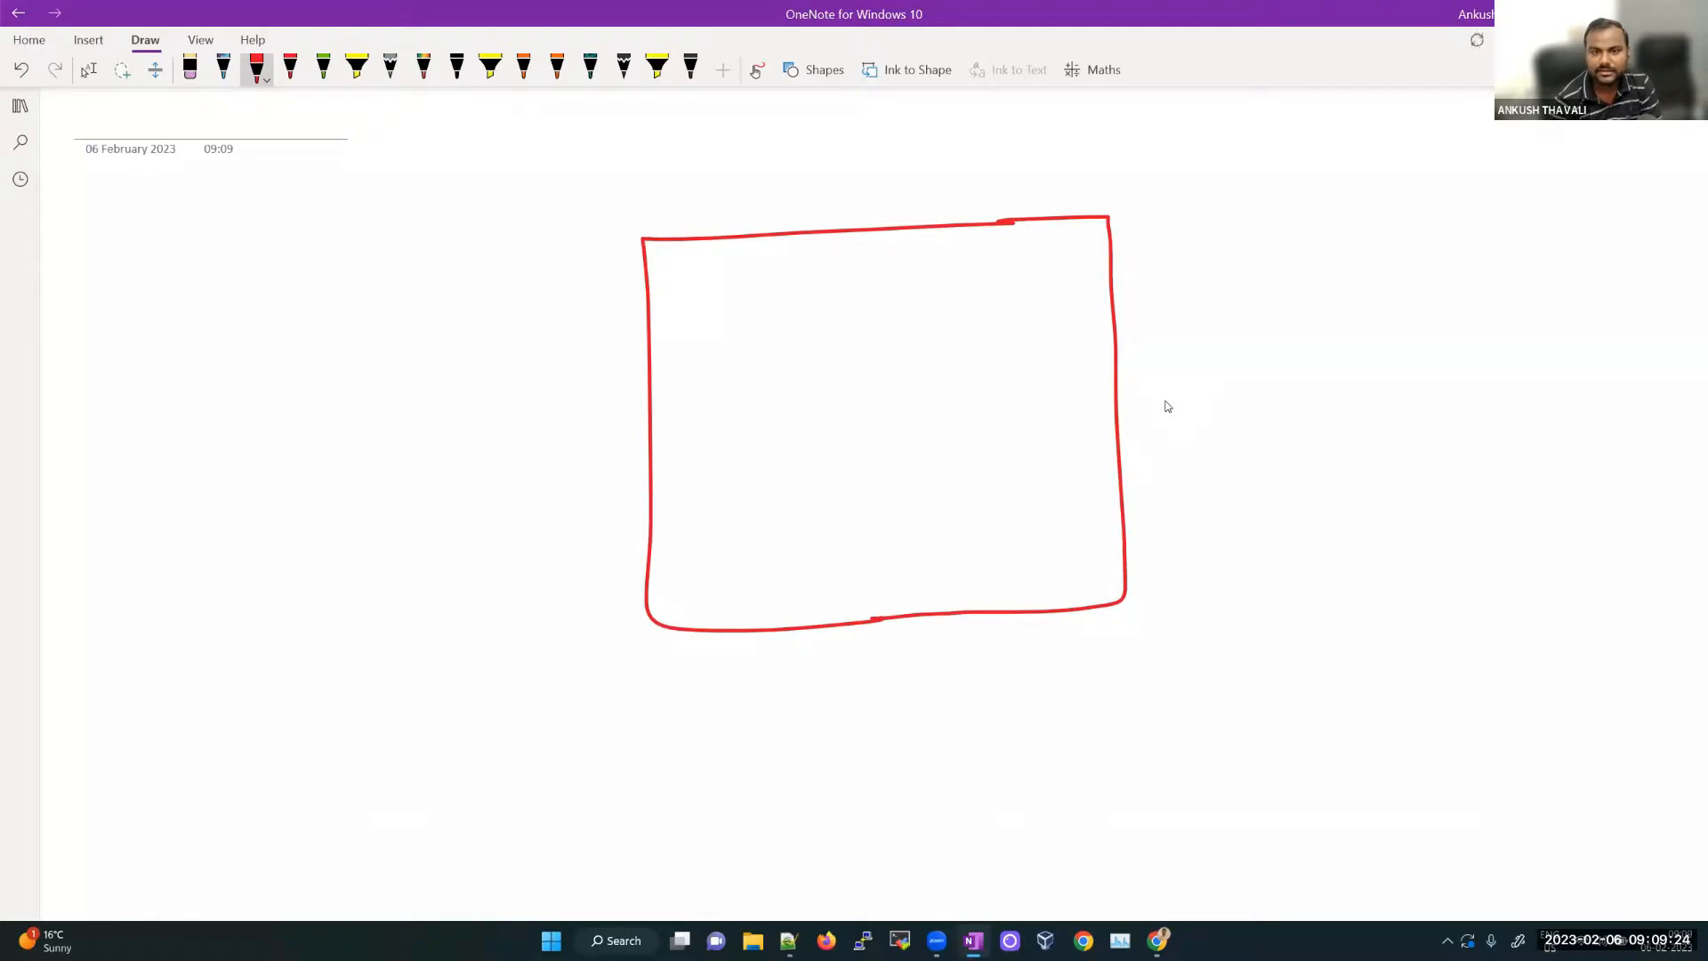
left_click_drag(735, 688, 795, 716)
left_click_drag(775, 704, 827, 716)
mouse_move(712, 757)
left_mouse_down()
mouse_move(826, 738)
mouse_move(823, 754)
left_mouse_up()
mouse_move(904, 683)
left_mouse_down()
mouse_move(922, 719)
mouse_move(936, 701)
left_mouse_up()
left_click_drag(970, 681, 952, 722)
mouse_move(912, 738)
left_mouse_down()
mouse_move(970, 730)
mouse_move(965, 746)
left_mouse_up()
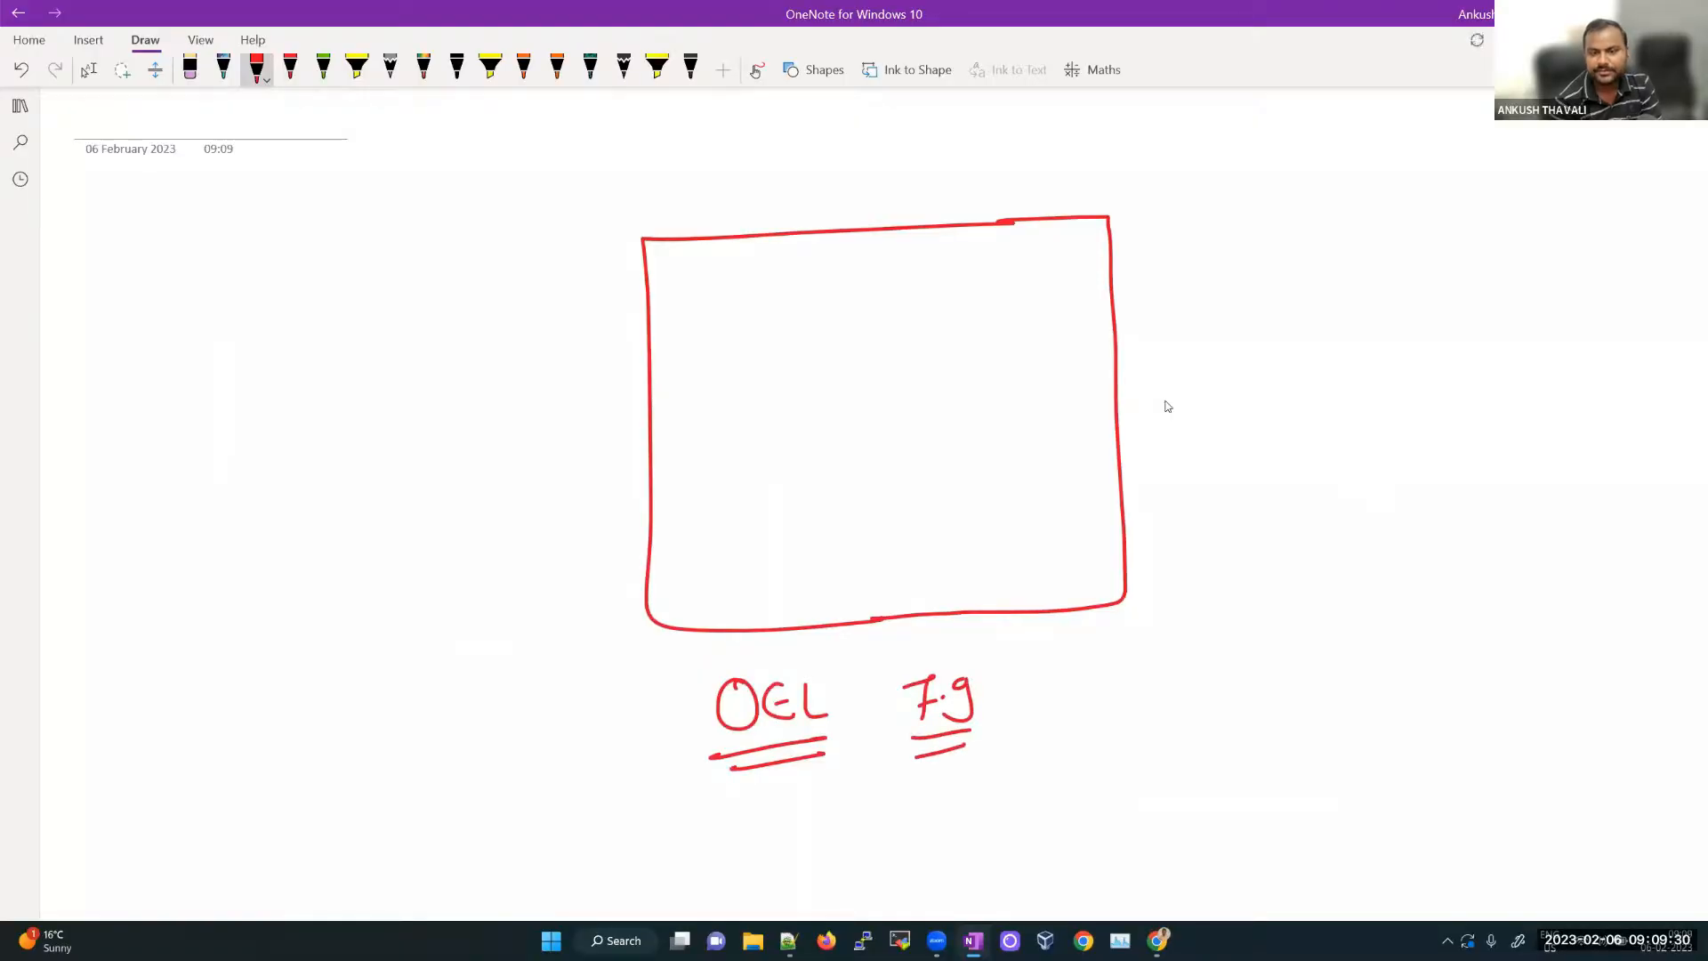
mouse_move(547, 750)
left_mouse_down()
mouse_move(703, 717)
mouse_move(684, 731)
left_mouse_up()
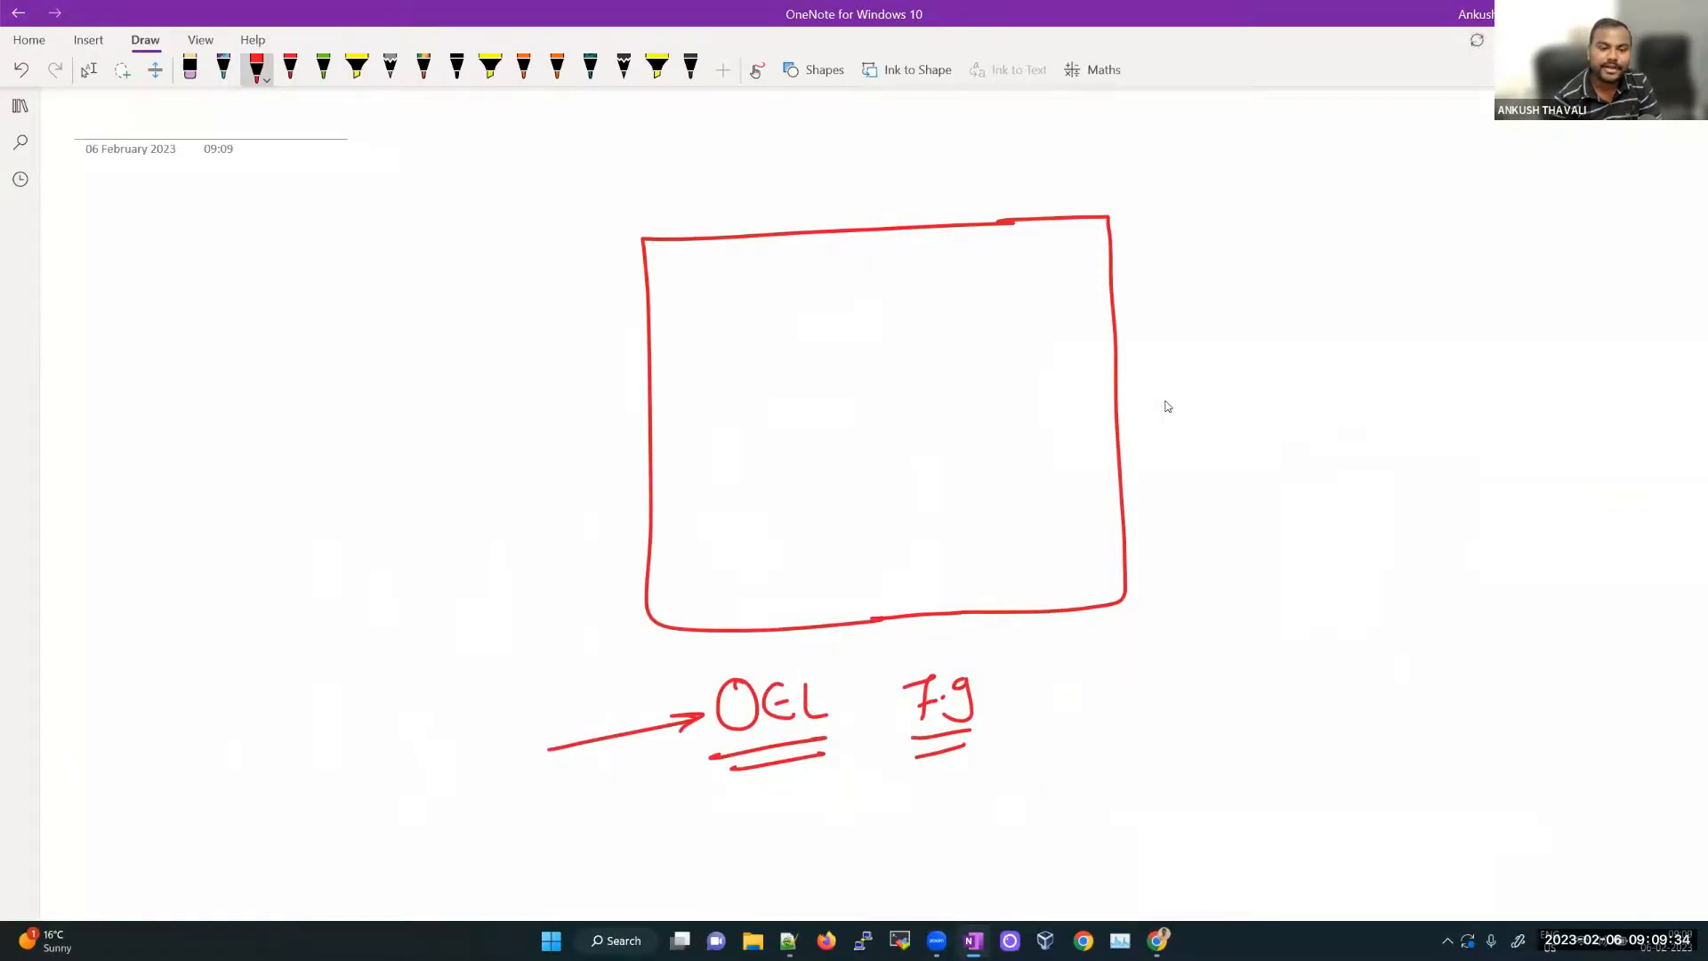
mouse_move(357, 747)
left_mouse_down()
mouse_move(468, 712)
mouse_move(472, 741)
left_mouse_up()
left_click_drag(378, 792, 475, 755)
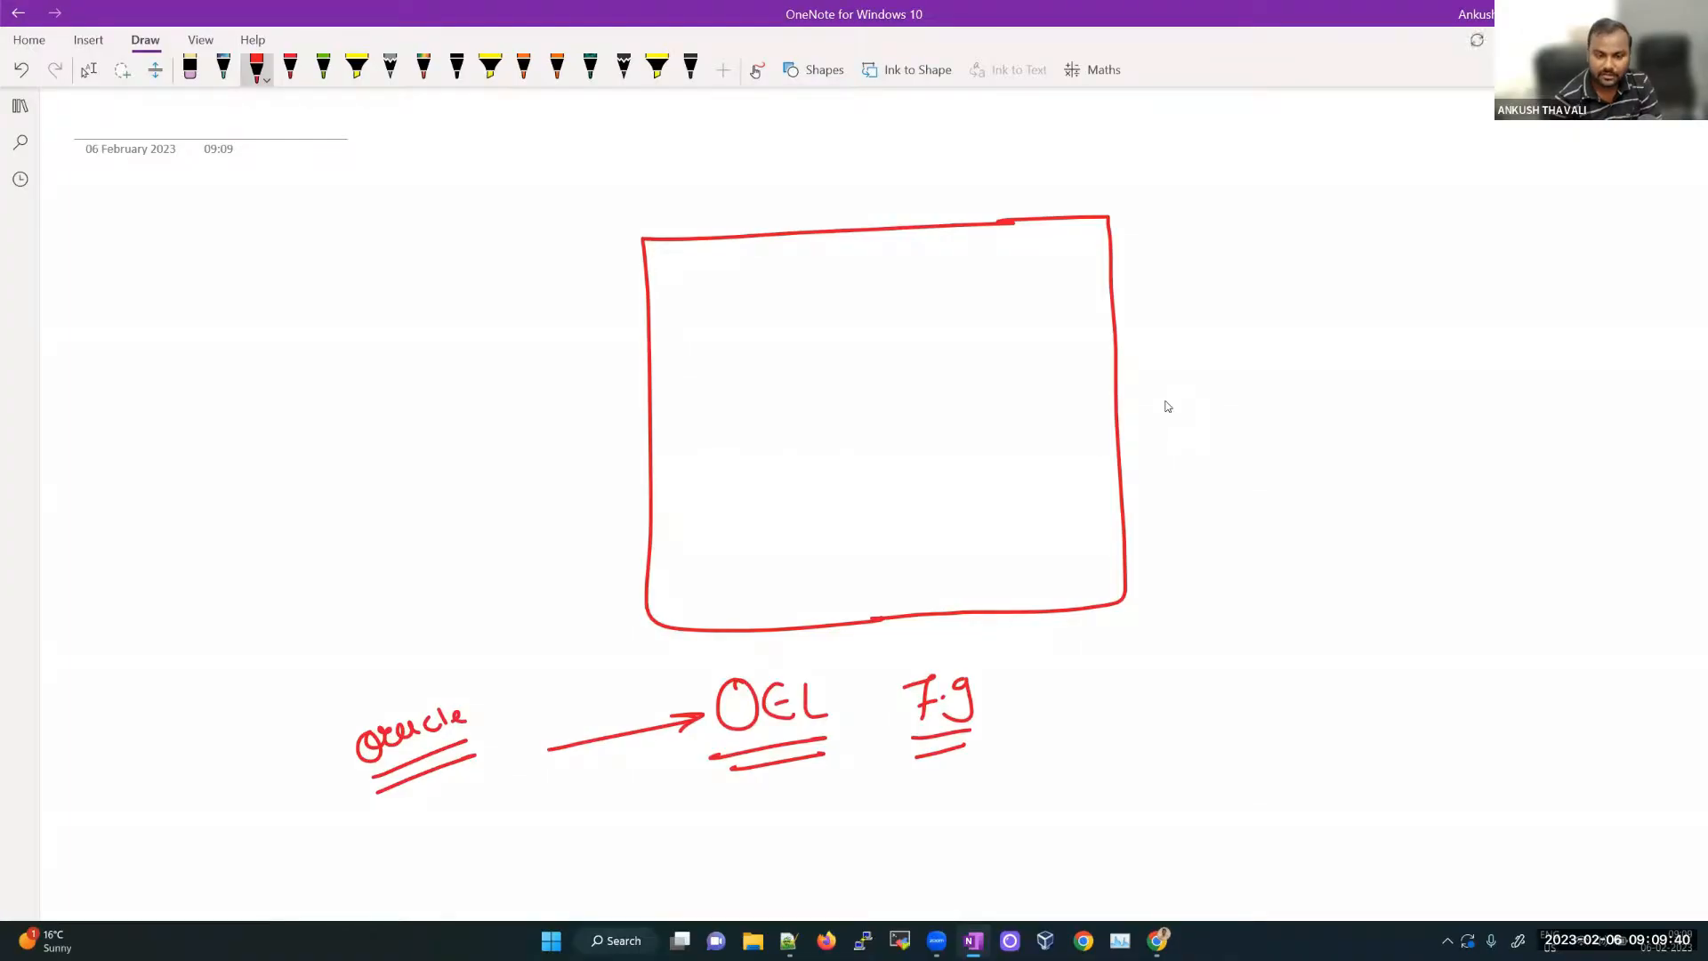
Step: Add a circled, double-underlined 19c in the box, re-underline OEL, and arrow into the circle
mouse_move(935, 301)
left_mouse_down()
mouse_move(796, 391)
mouse_move(1001, 498)
mouse_move(939, 303)
left_mouse_up()
mouse_move(888, 384)
left_mouse_down()
mouse_move(896, 415)
mouse_move(952, 406)
mouse_move(952, 424)
left_mouse_up()
left_click_drag(892, 445, 961, 436)
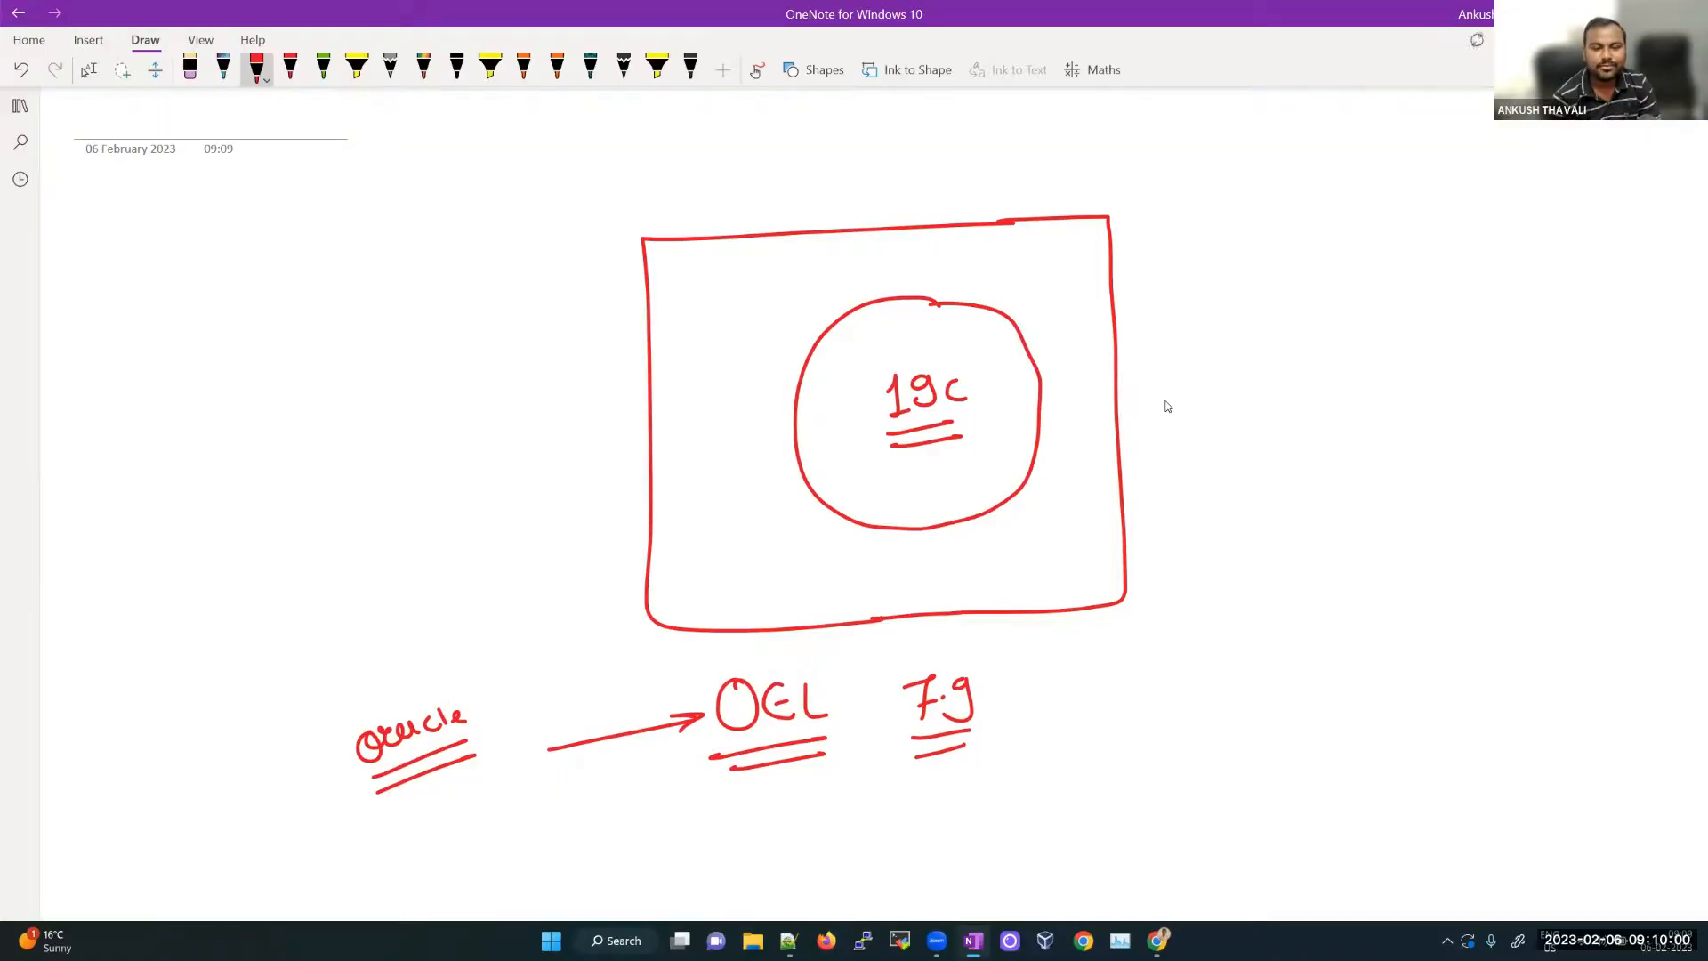
left_click_drag(727, 757, 803, 743)
left_click_drag(721, 780, 803, 763)
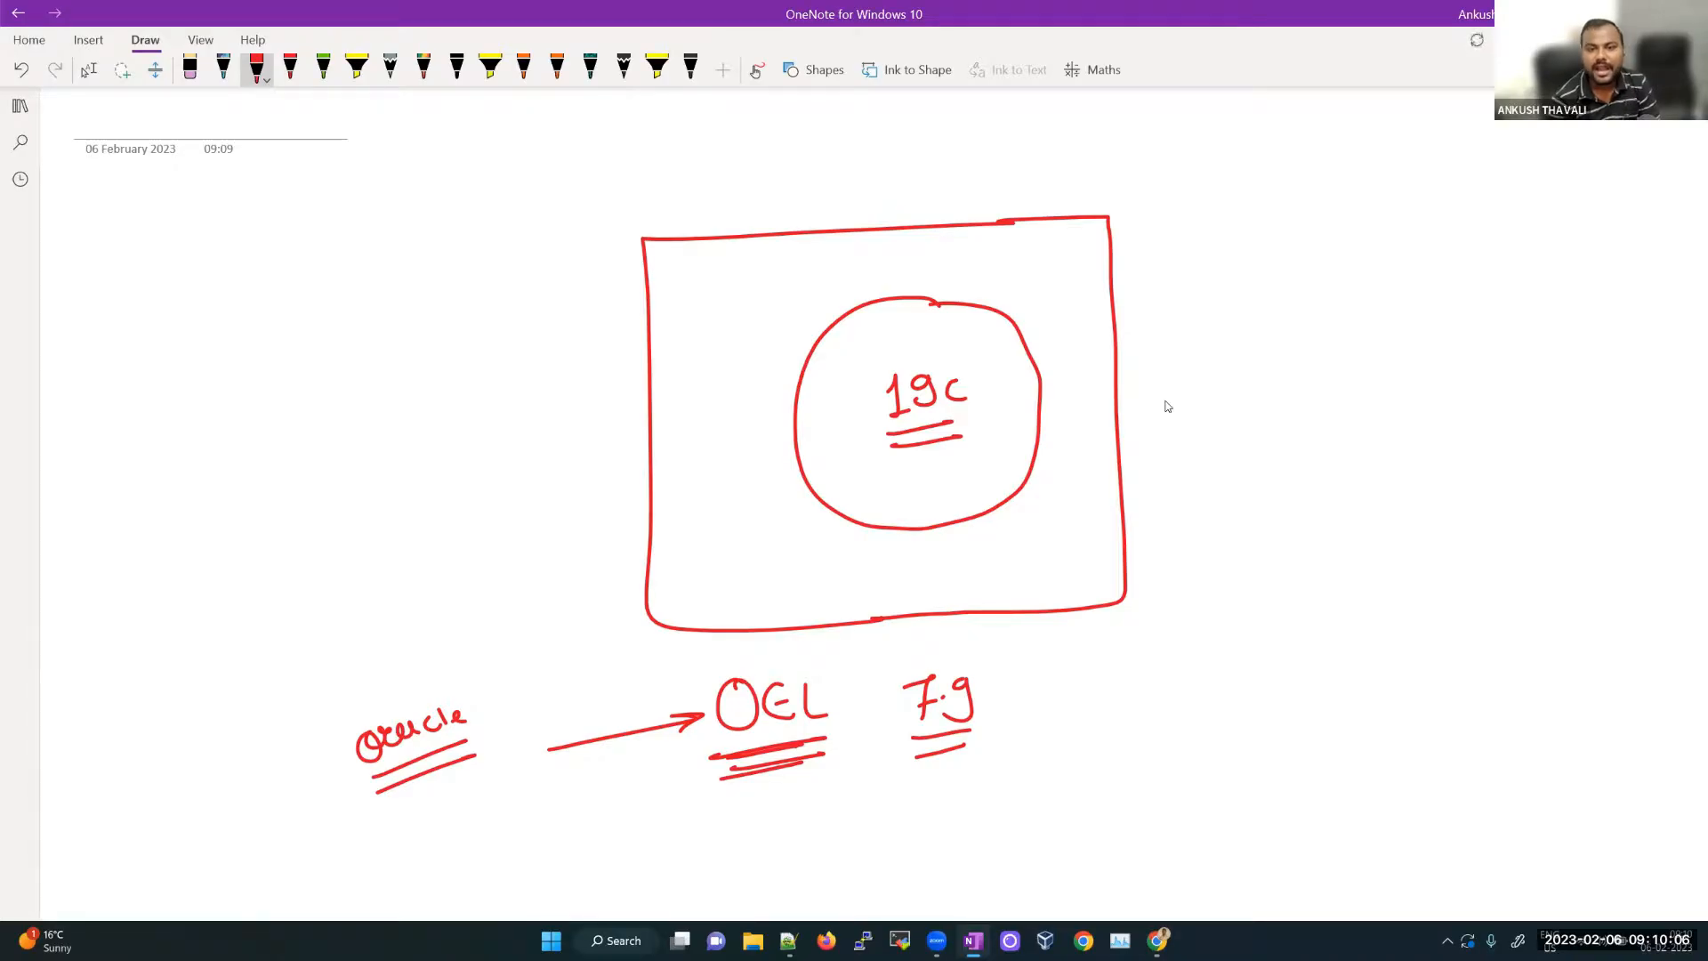
mouse_move(1195, 347)
left_mouse_down()
mouse_move(1023, 385)
mouse_move(1047, 389)
left_mouse_up()
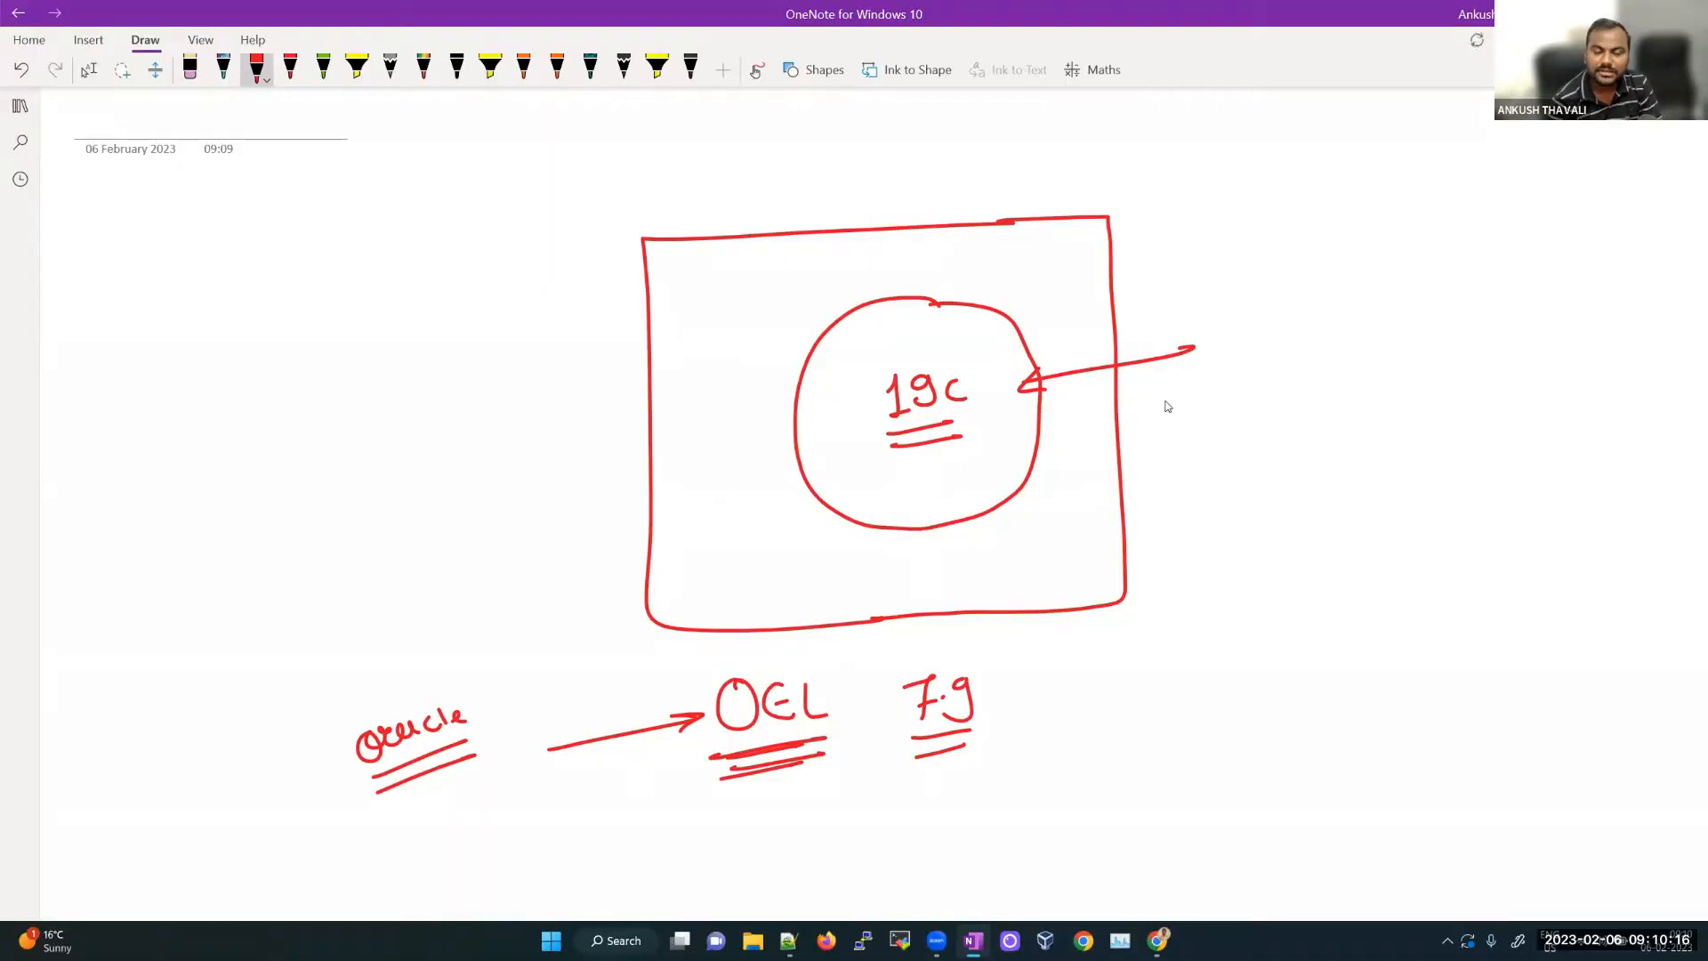
Step: Retrace the box's top and left edges and write an underlined 'Linux Team' to its right
left_click_drag(671, 234, 946, 219)
left_click_drag(824, 233, 1089, 221)
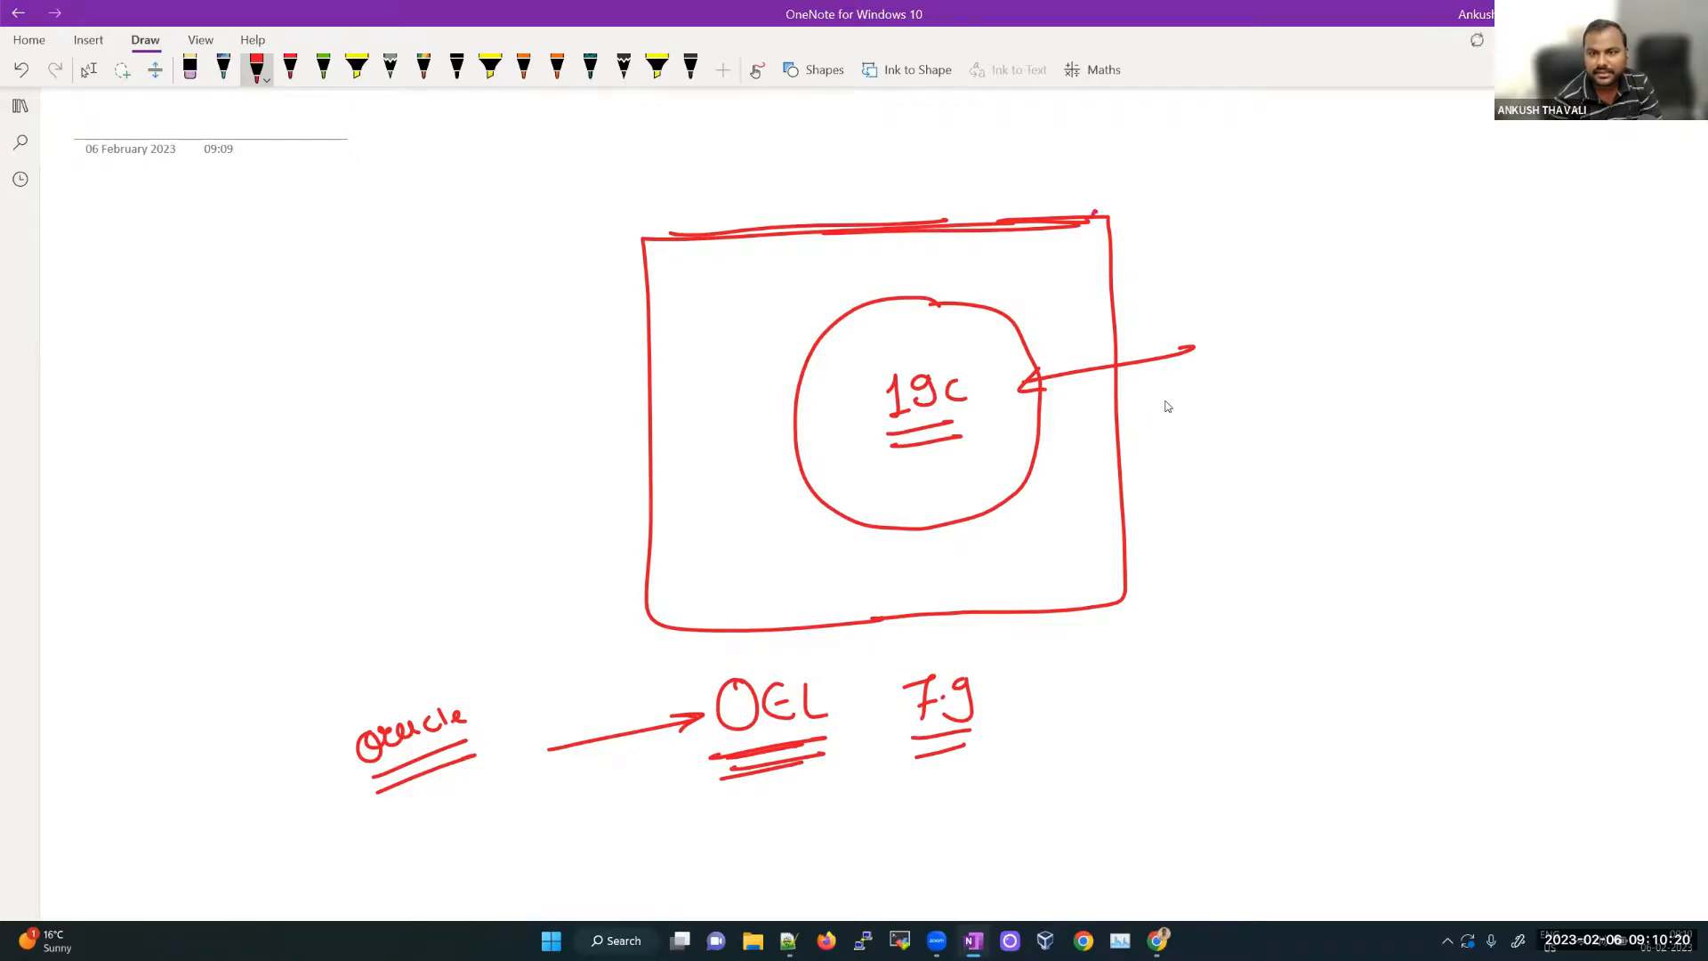
left_click_drag(653, 231, 656, 407)
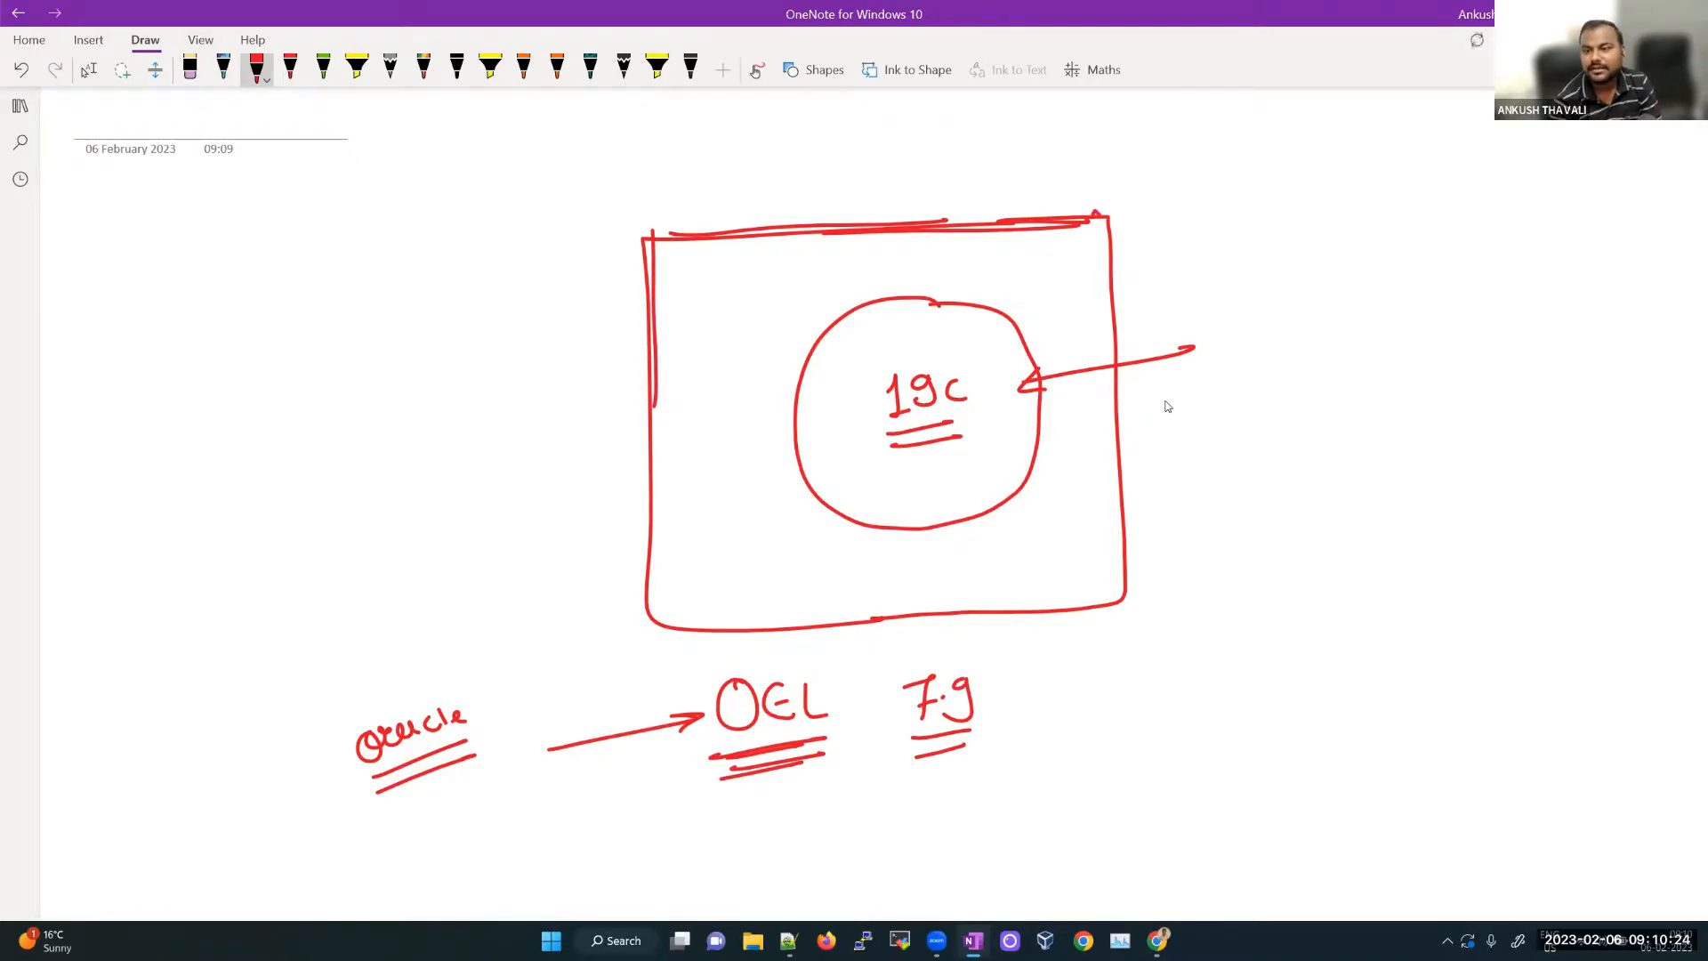
mouse_move(1352, 314)
left_mouse_down()
mouse_move(1378, 348)
mouse_move(1502, 335)
left_mouse_up()
mouse_move(1516, 319)
left_mouse_down()
mouse_move(1521, 336)
mouse_move(1546, 333)
left_mouse_up()
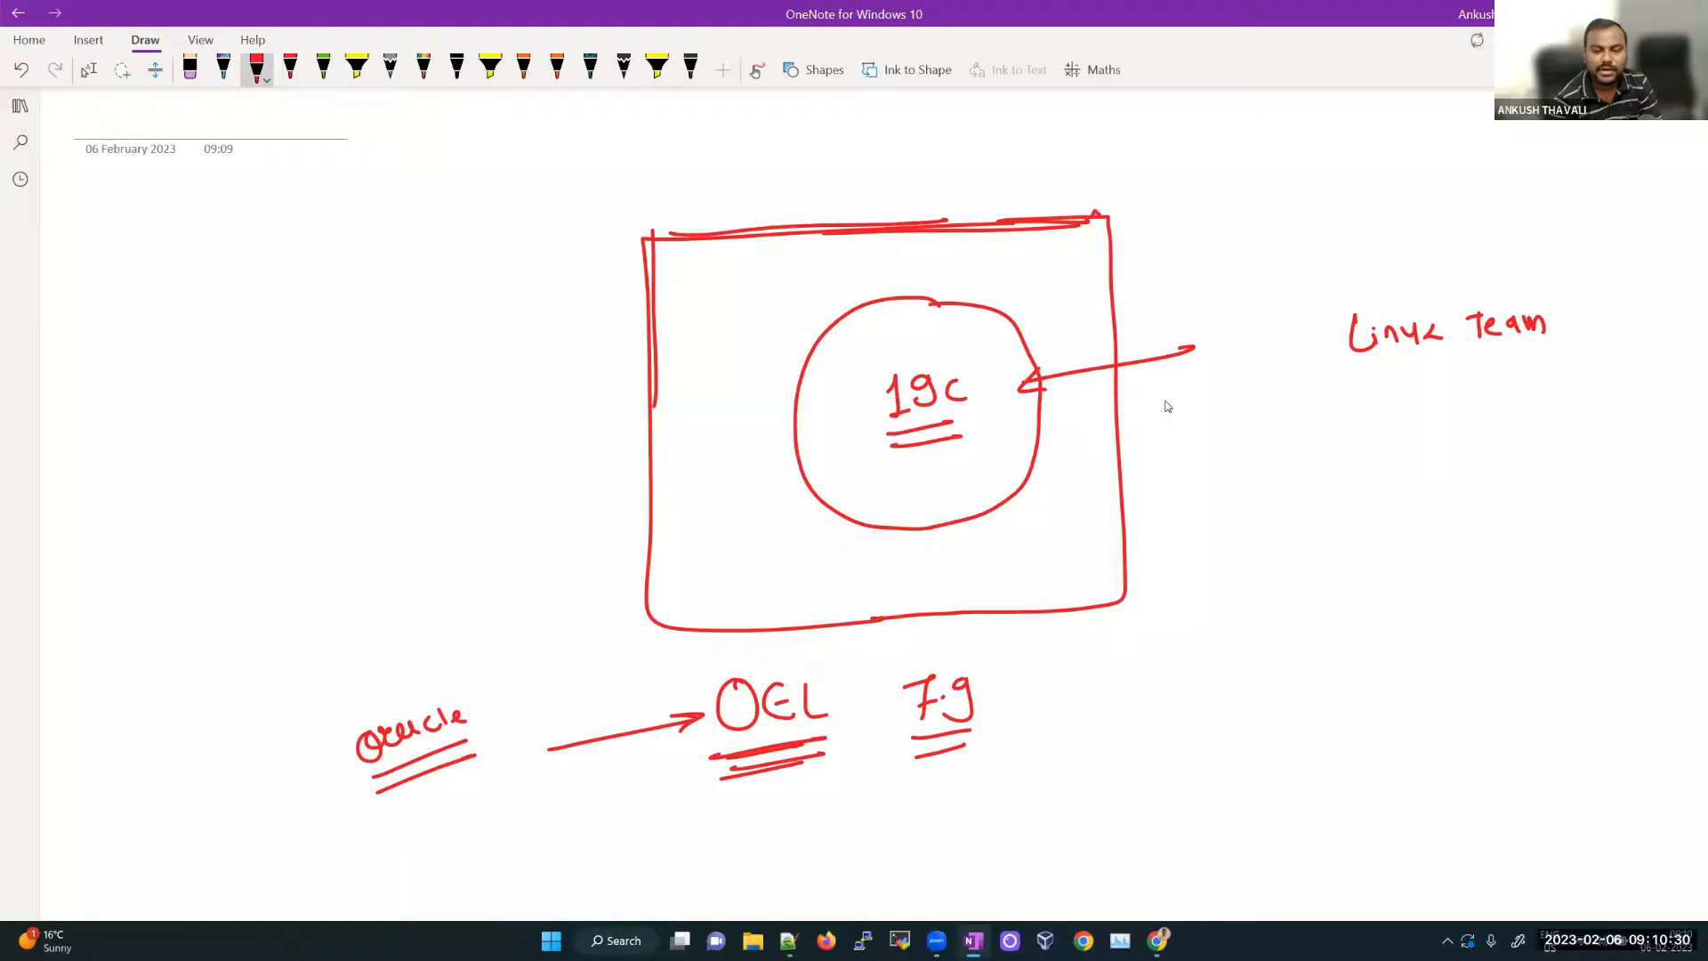
left_click_drag(1332, 387, 1584, 364)
Step: Handwrite 'Platform team' beneath the Linux Team line
mouse_move(1345, 429)
left_mouse_down()
mouse_move(1349, 465)
mouse_move(1363, 445)
left_mouse_up()
mouse_move(1370, 426)
left_mouse_down()
mouse_move(1375, 449)
mouse_move(1414, 442)
left_mouse_up()
left_click_drag(1420, 420, 1435, 458)
left_click_drag(1442, 427, 1502, 432)
left_click_drag(1428, 438, 1459, 423)
mouse_move(1510, 412)
left_mouse_down()
mouse_move(1524, 431)
mouse_move(1535, 416)
left_mouse_up()
left_click_drag(1532, 427, 1564, 424)
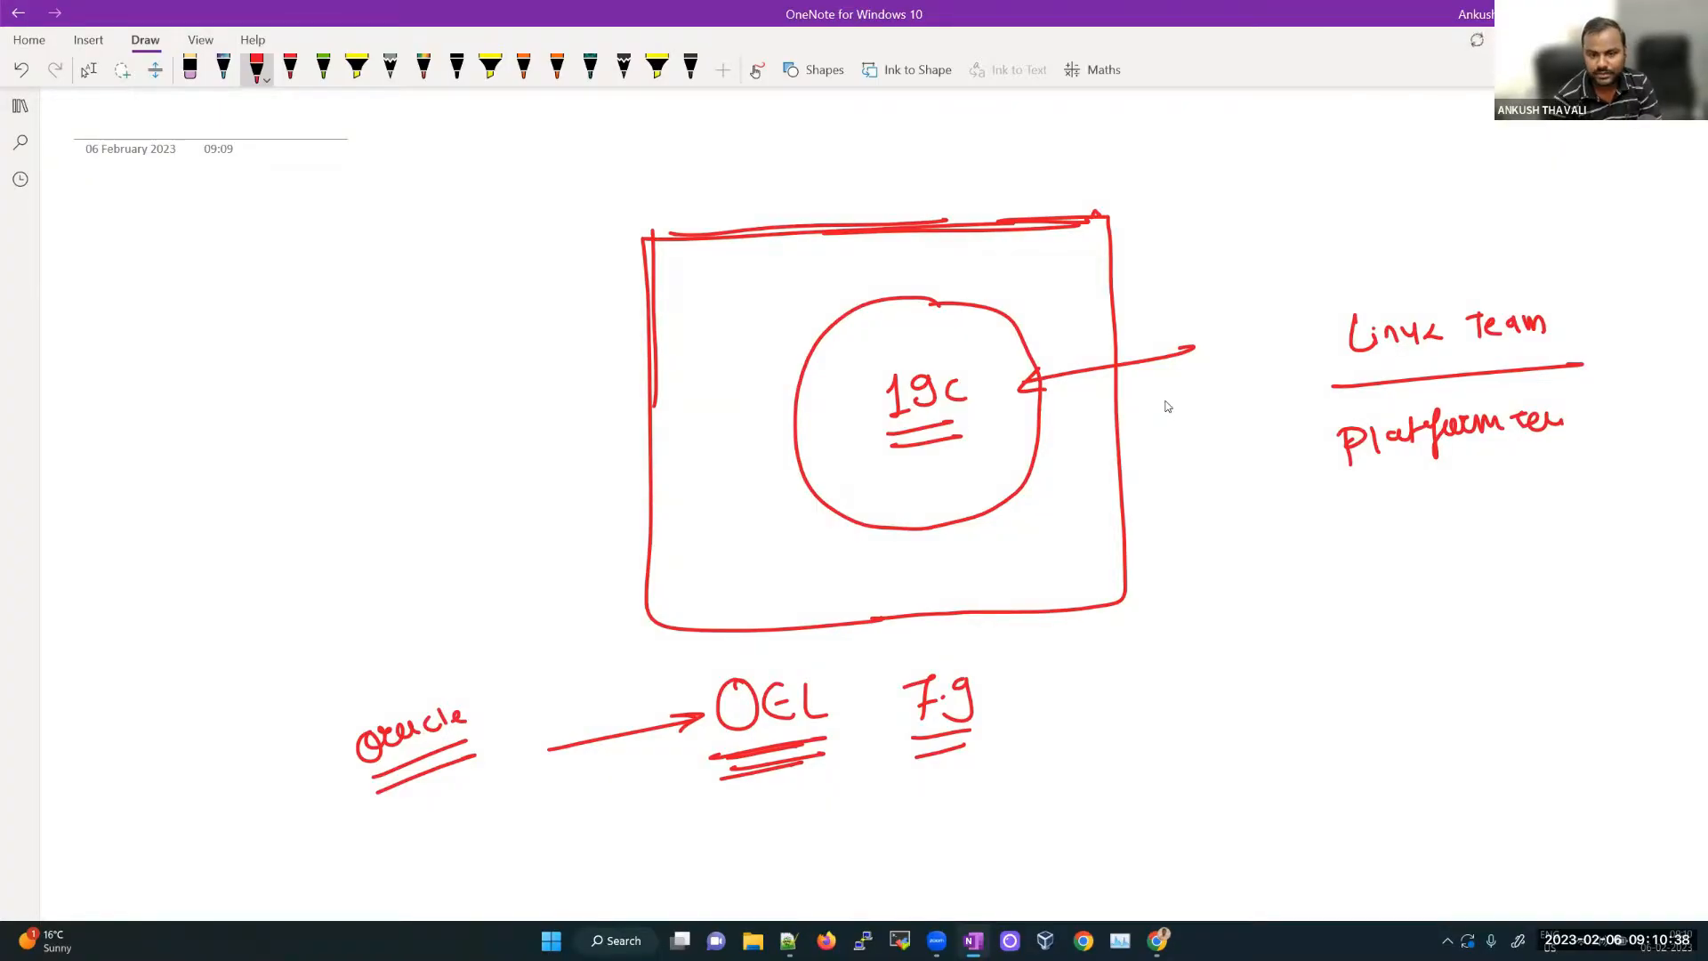
Step: Retrace the 19c circle and the box outline, then stop inking and return to selection
mouse_move(874, 299)
left_mouse_down()
mouse_move(959, 290)
mouse_move(1045, 376)
mouse_move(997, 516)
mouse_move(858, 534)
mouse_move(787, 365)
mouse_move(898, 307)
left_mouse_up()
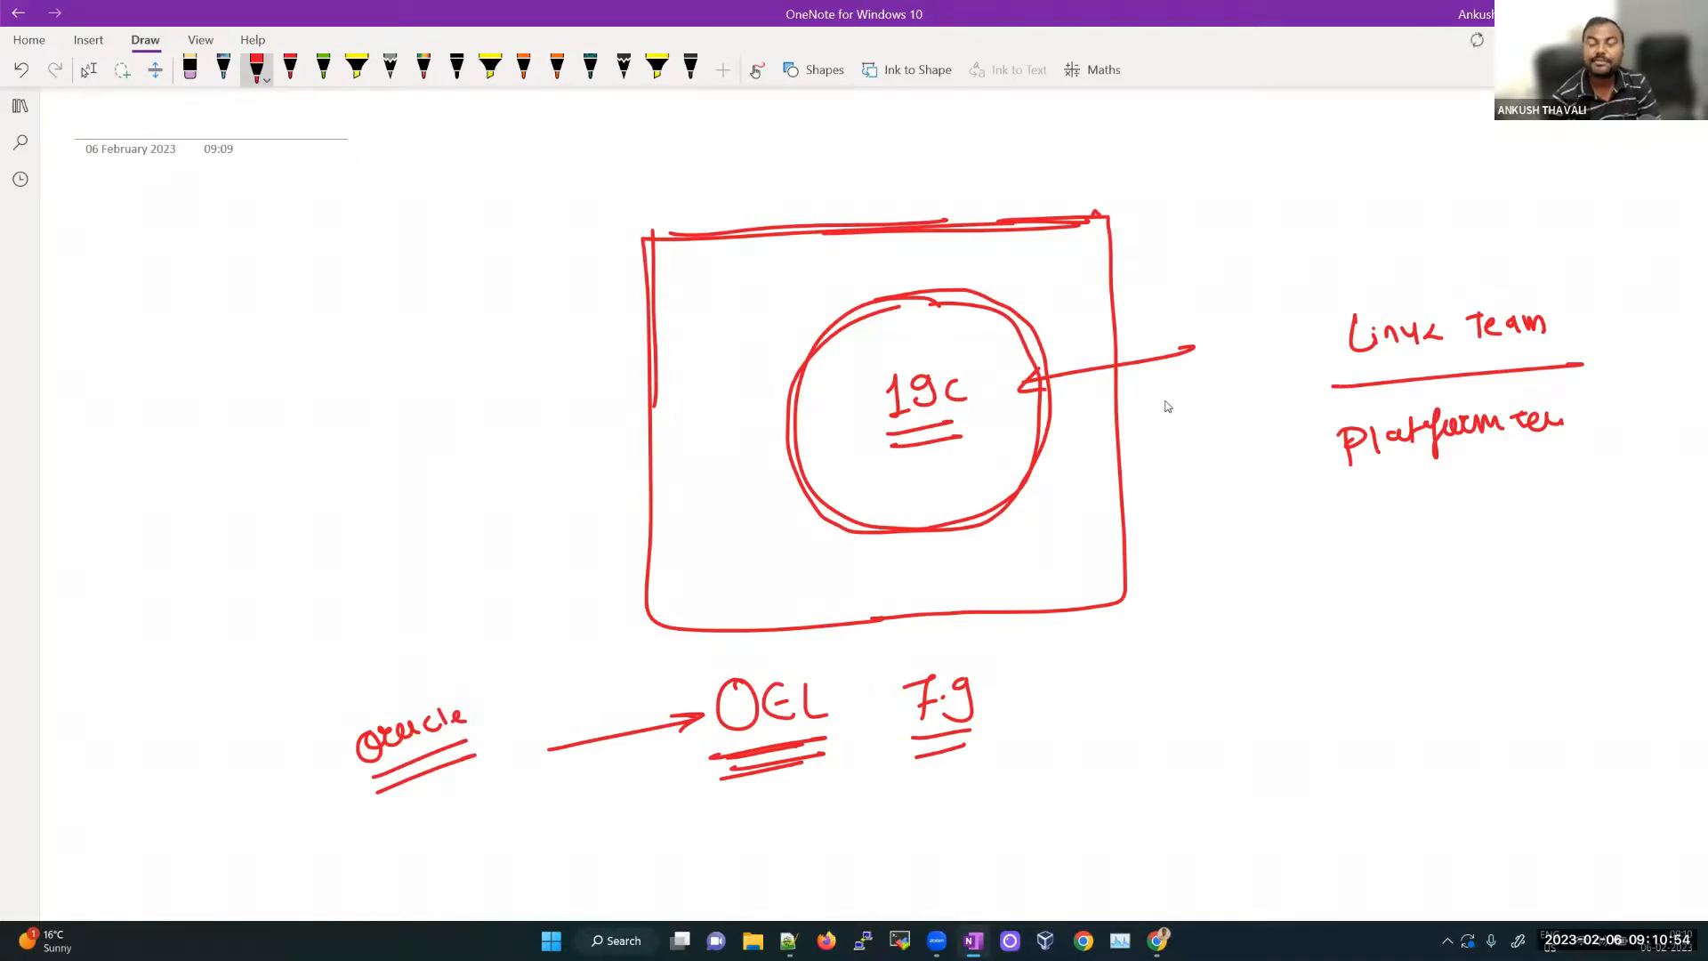
mouse_move(648, 243)
left_mouse_down()
mouse_move(649, 529)
mouse_move(734, 628)
mouse_move(1085, 621)
left_mouse_up()
mouse_move(745, 234)
left_mouse_down()
mouse_move(1057, 224)
mouse_move(822, 228)
left_mouse_up()
mouse_move(872, 325)
left_mouse_down()
mouse_move(1023, 347)
mouse_move(1019, 499)
mouse_move(934, 514)
left_mouse_up()
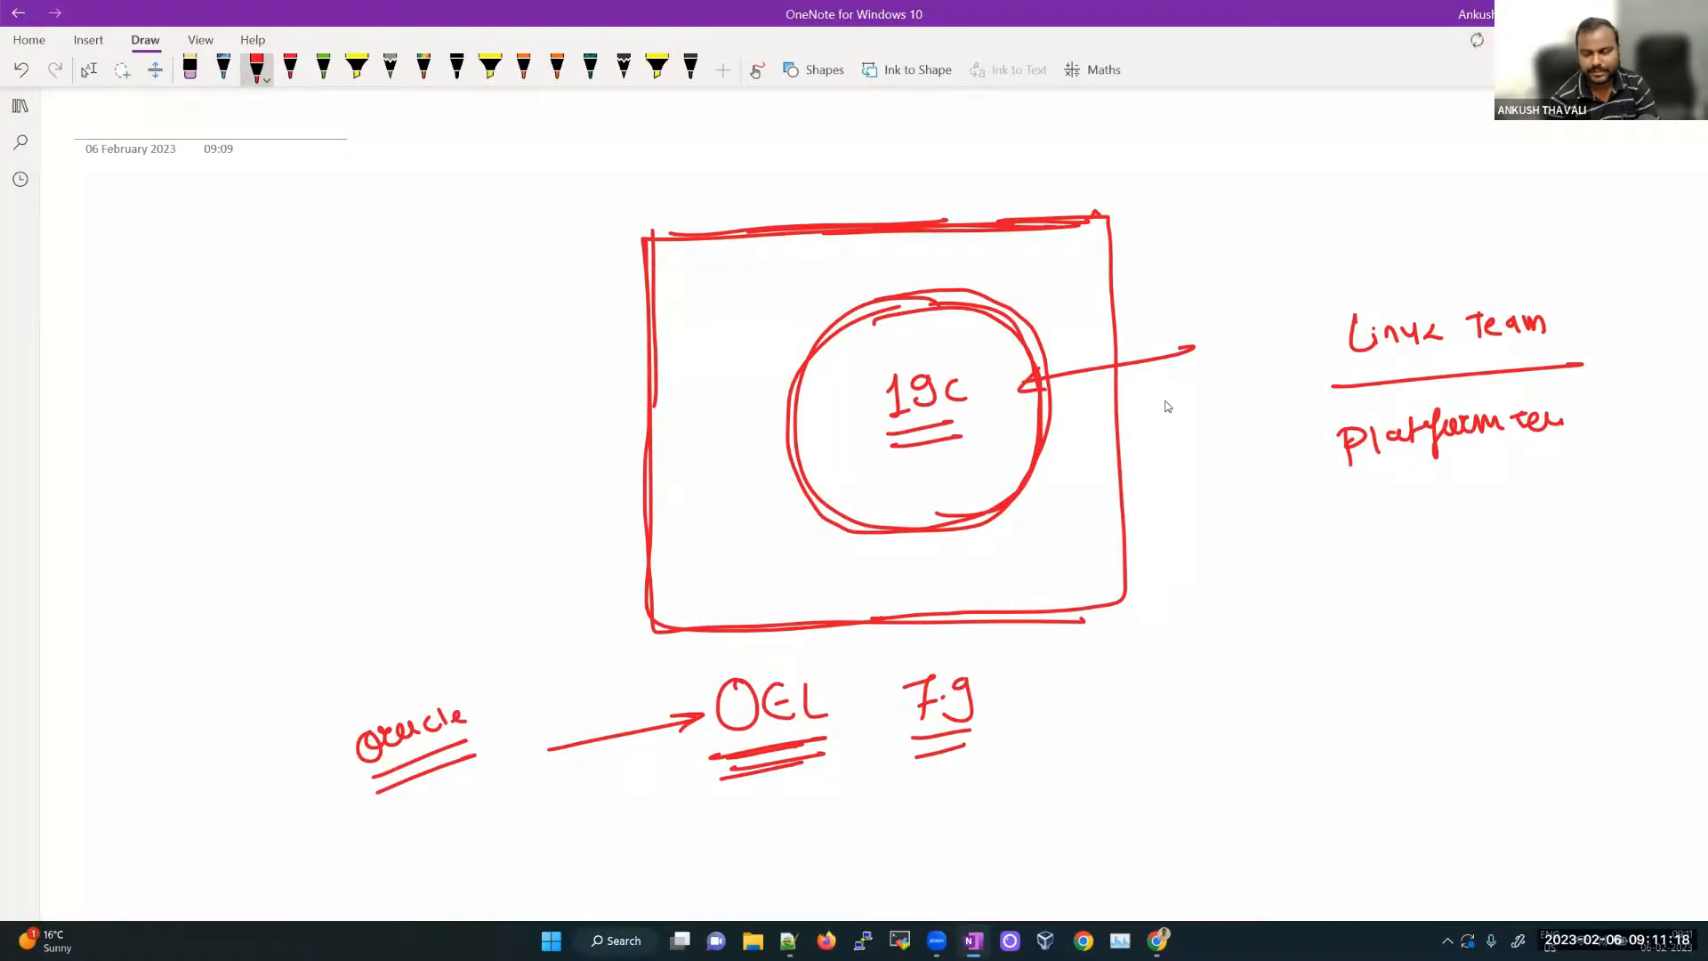
left_click(1143, 663)
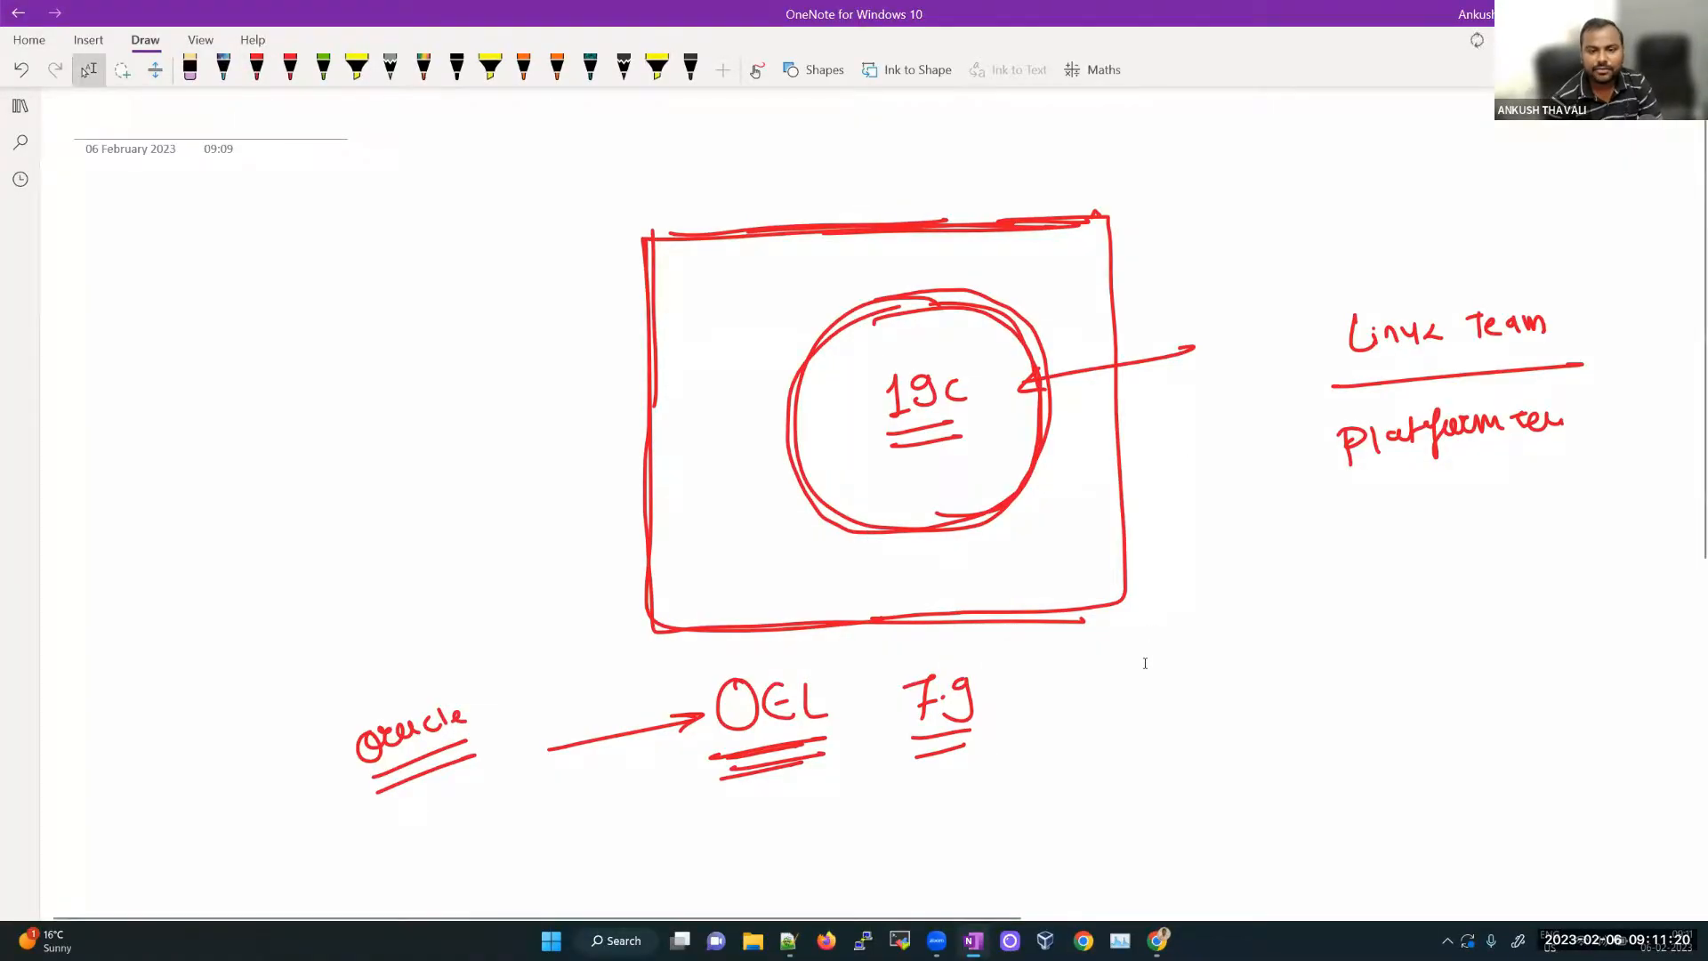
Step: Lower on the page, draw a large red rectangle labelled 'Win11' underneath
scroll(1141, 661, "down", 6)
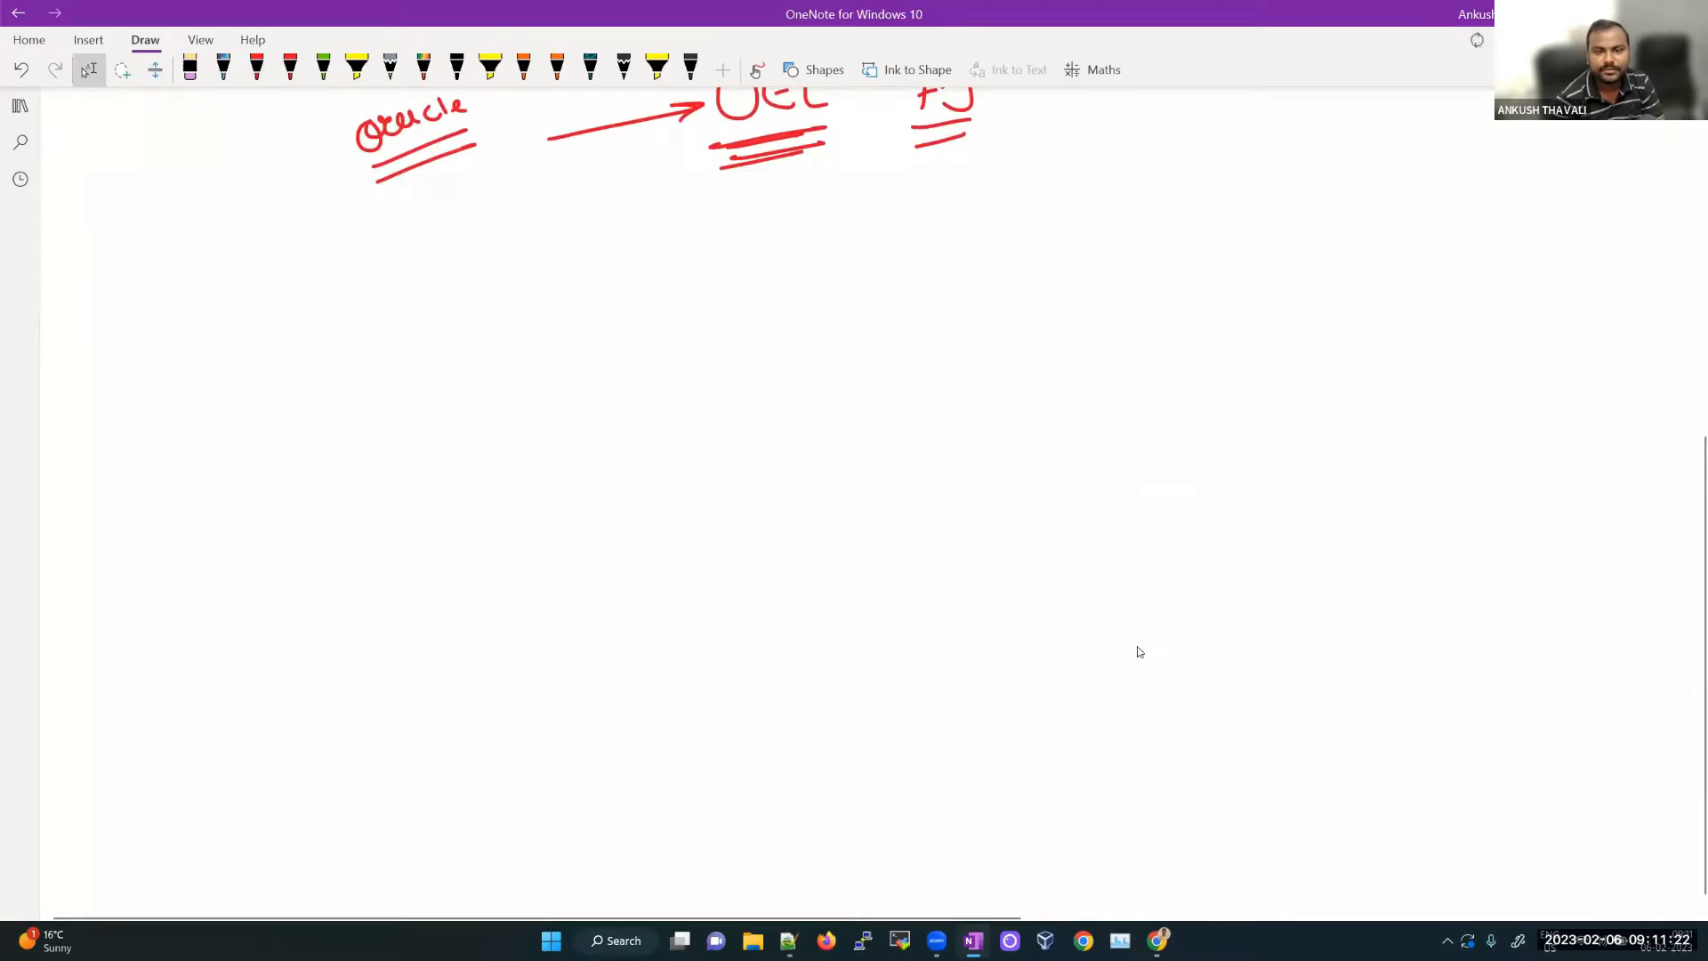
left_click_drag(614, 291, 1128, 289)
mouse_move(609, 292)
left_mouse_down()
mouse_move(611, 629)
mouse_move(966, 725)
left_mouse_up()
mouse_move(1113, 283)
left_mouse_down()
mouse_move(1212, 485)
mouse_move(1054, 719)
mouse_move(908, 728)
left_mouse_up()
left_click_drag(785, 774, 886, 803)
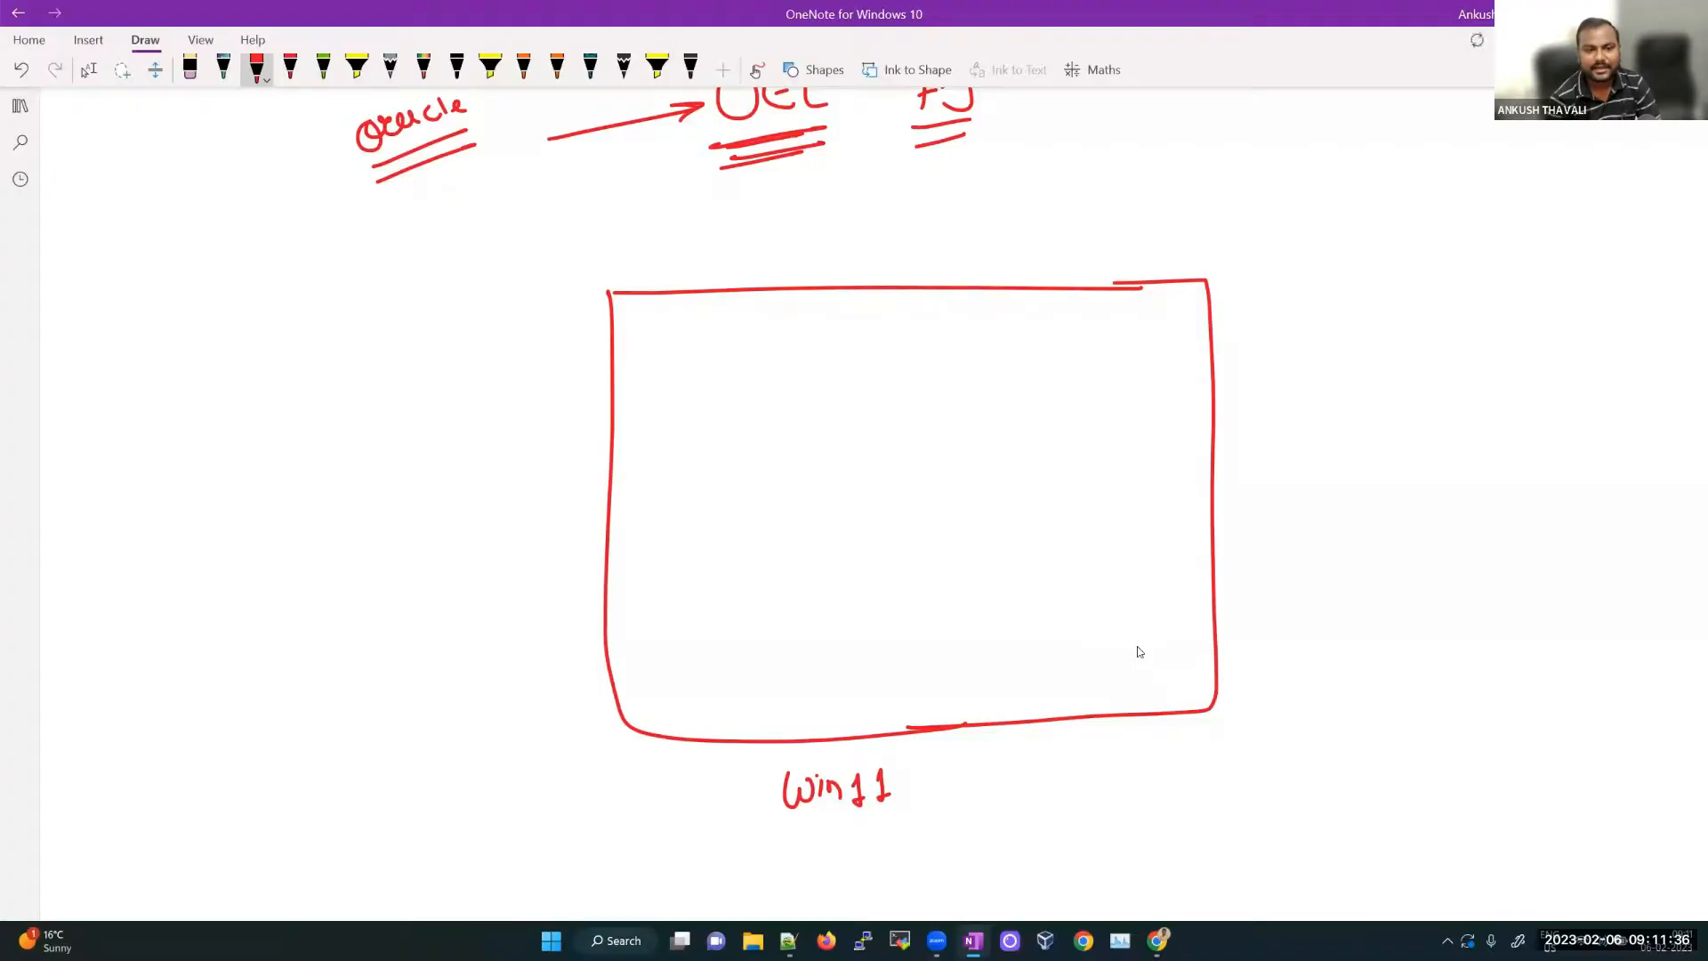
Step: Write 'Win11 + OEL' with OEL underlined at the page's left
mouse_move(111, 601)
left_mouse_down()
mouse_move(140, 614)
mouse_move(219, 577)
mouse_move(214, 601)
left_mouse_up()
left_click_drag(267, 552, 340, 559)
left_click_drag(347, 580, 208, 639)
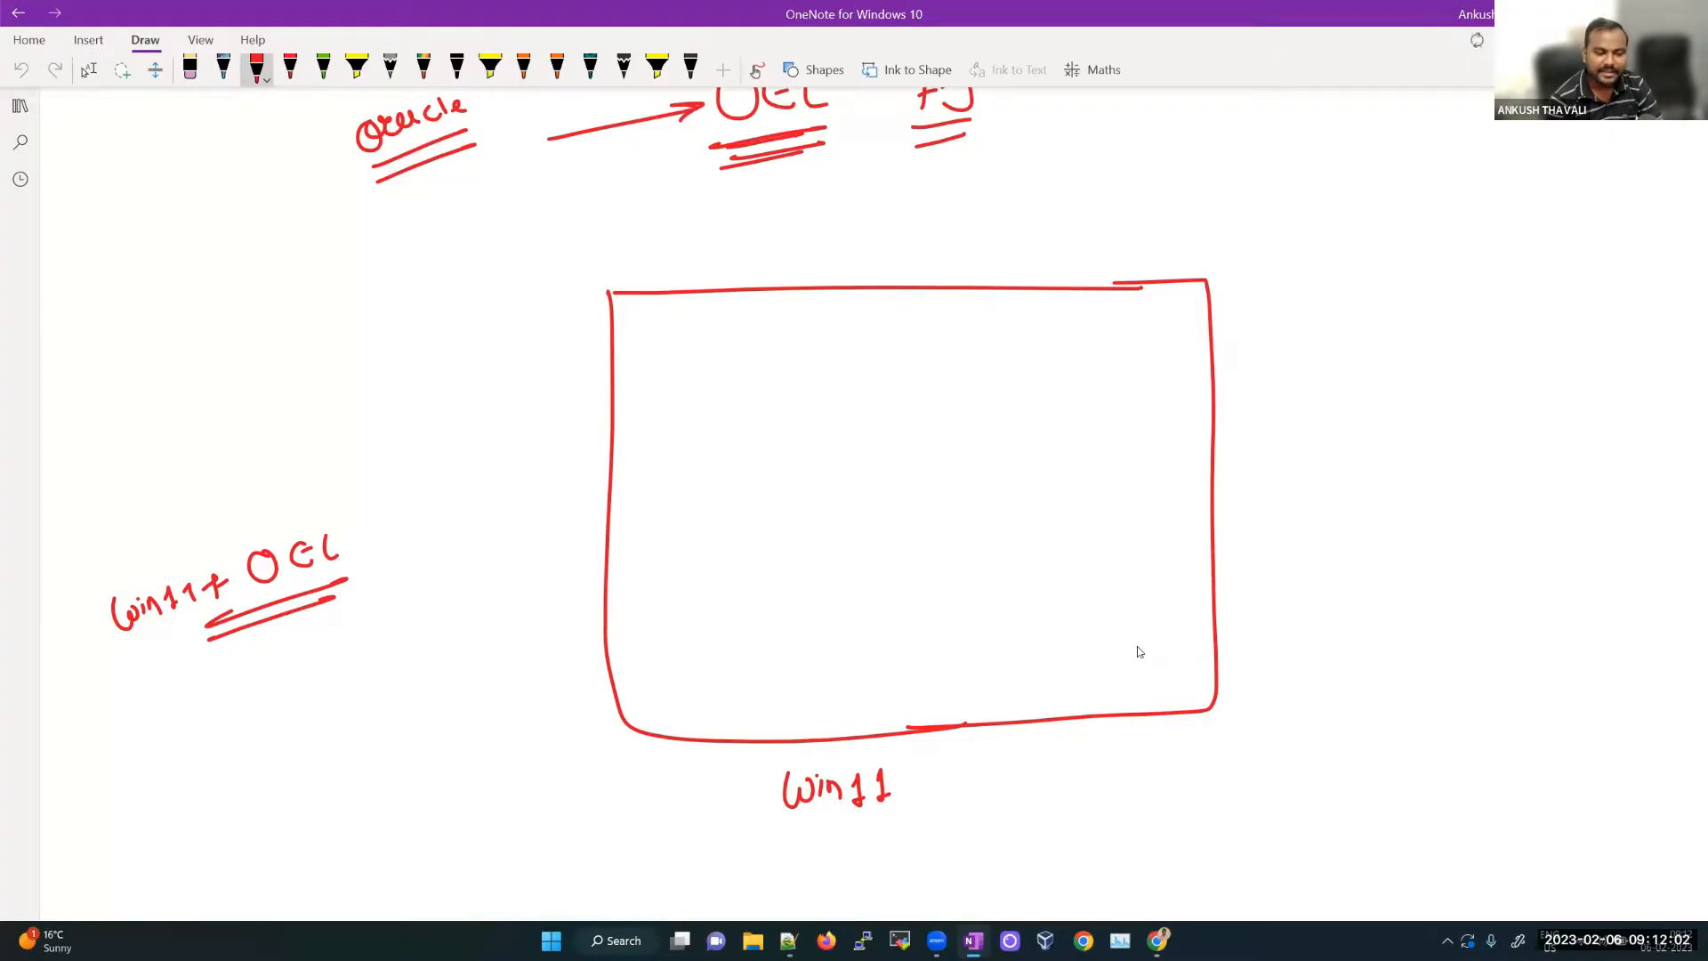
Step: List circled 1 'VMware Workstation' and circled 2 'Oracle VirtualBox' under the Win11 + OEL note
left_click_drag(144, 731, 154, 760)
mouse_move(138, 714)
left_mouse_down()
mouse_move(151, 771)
mouse_move(129, 719)
mouse_move(206, 741)
mouse_move(492, 601)
left_mouse_up()
left_click_drag(135, 824, 165, 846)
left_click_drag(146, 810, 115, 817)
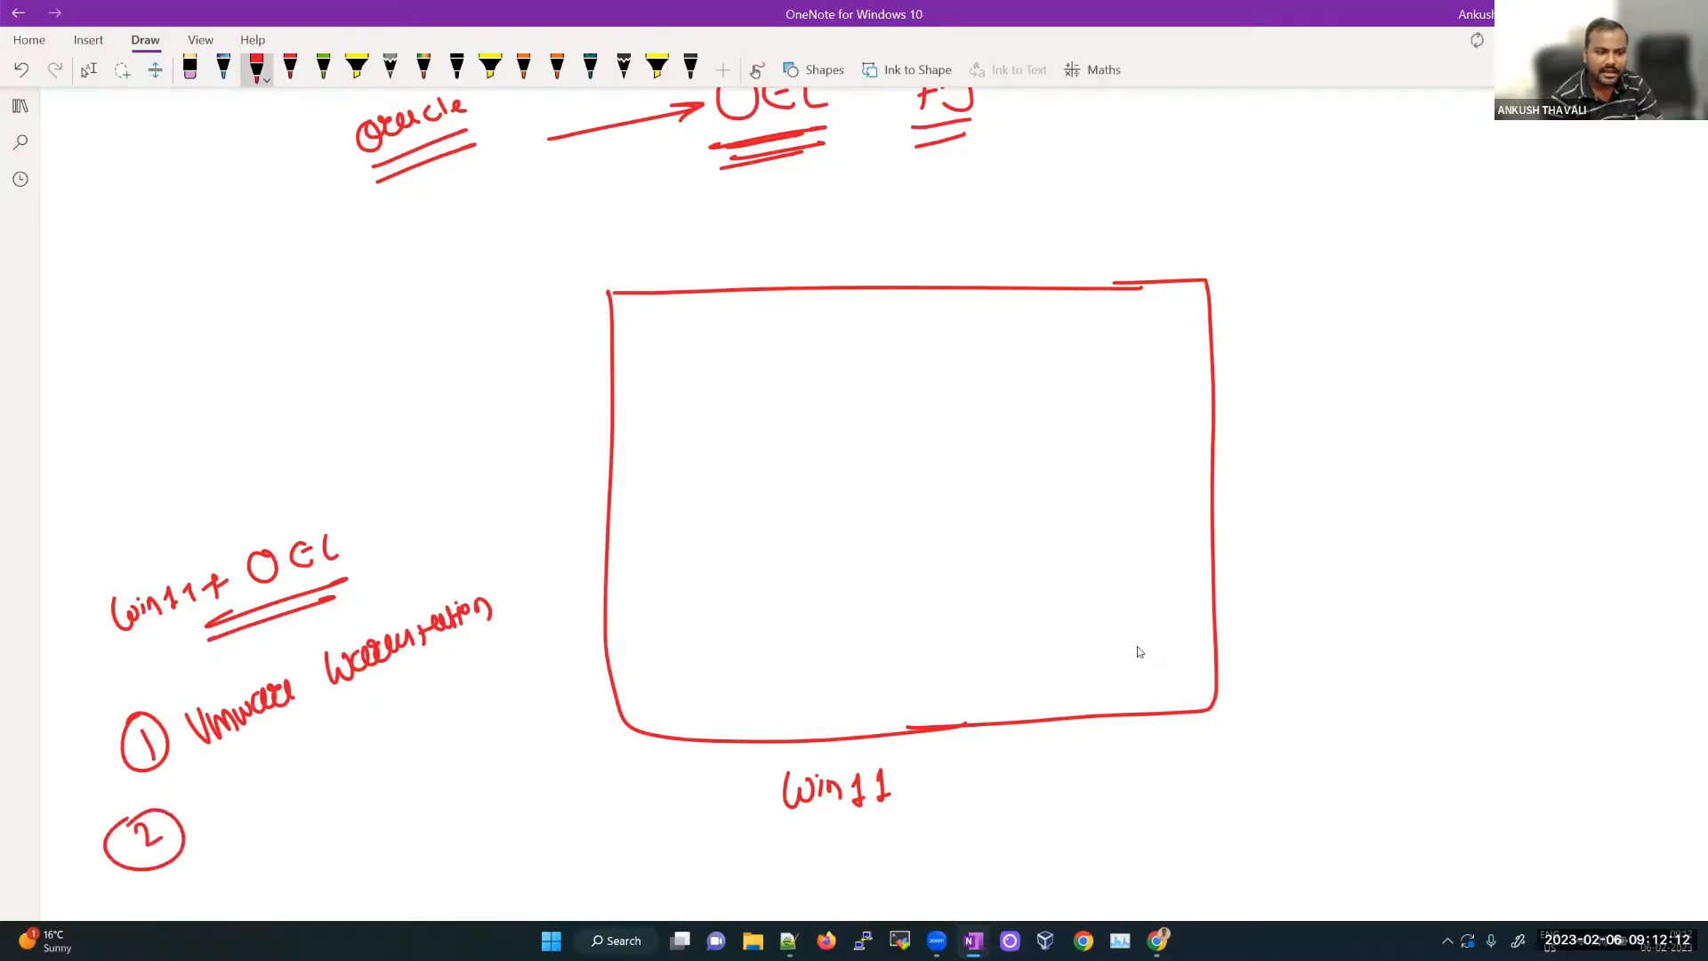
mouse_move(238, 794)
left_mouse_down()
mouse_move(223, 824)
mouse_move(429, 725)
mouse_move(452, 690)
mouse_move(497, 685)
mouse_move(502, 705)
left_mouse_up()
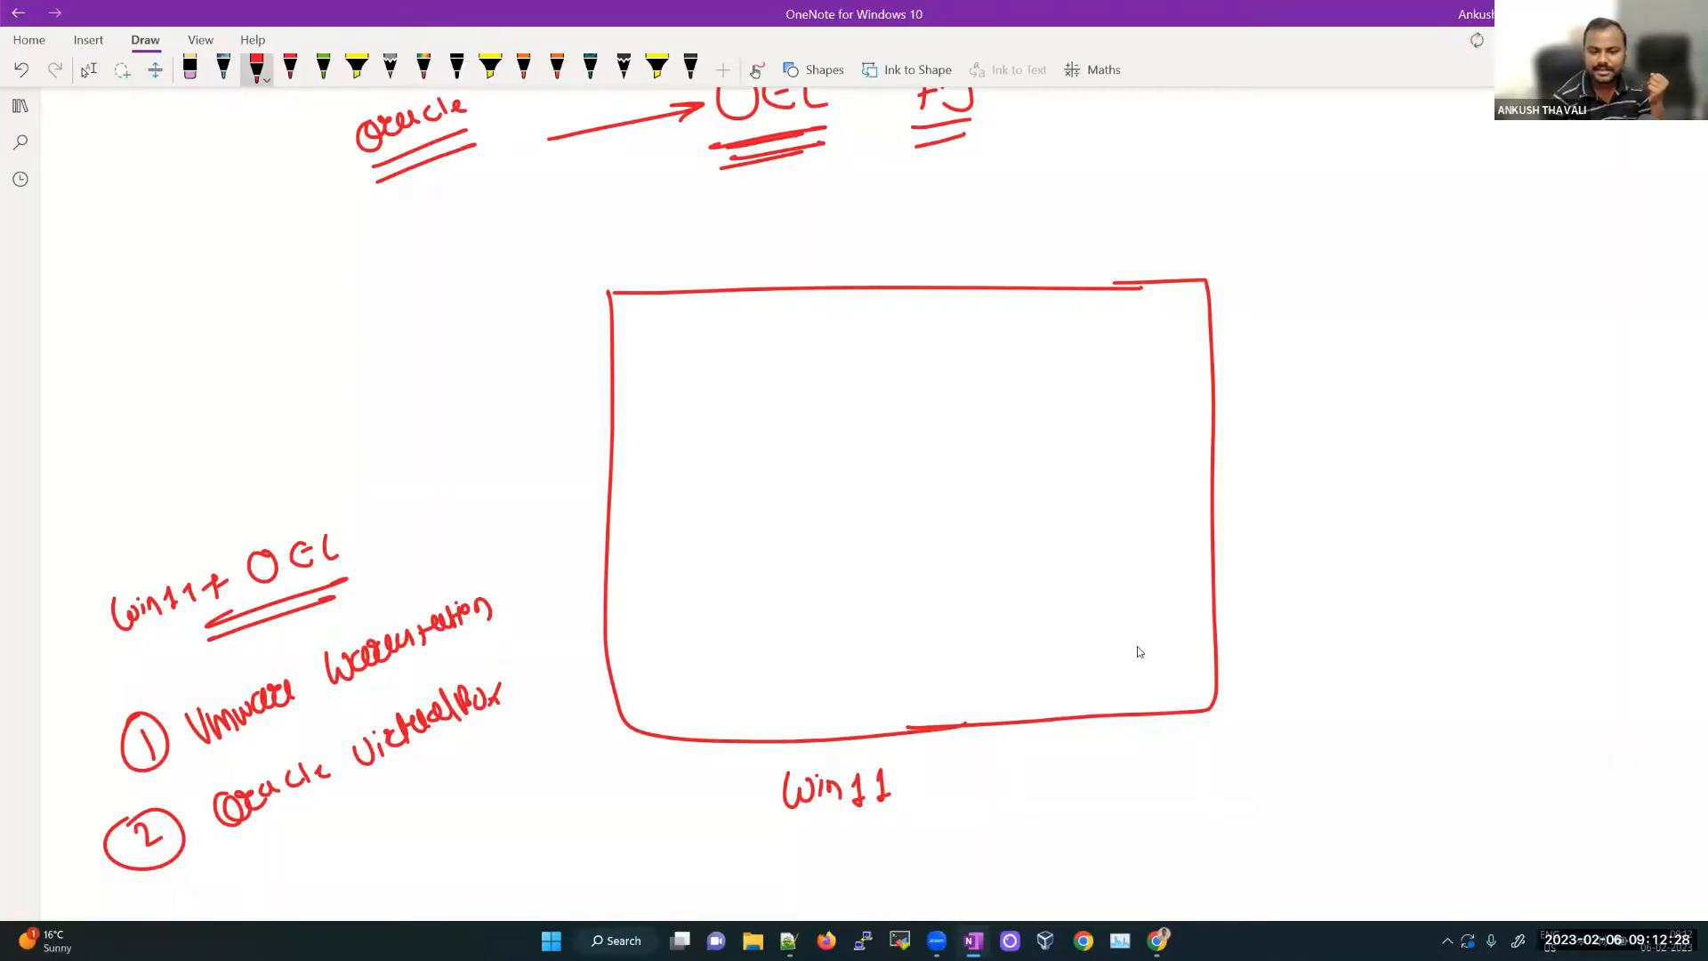
Step: Double-underline the Win11 label, dash a line inside the box, and undo the stray squiggles
mouse_move(785, 828)
left_mouse_down()
mouse_move(892, 816)
mouse_move(888, 831)
left_mouse_up()
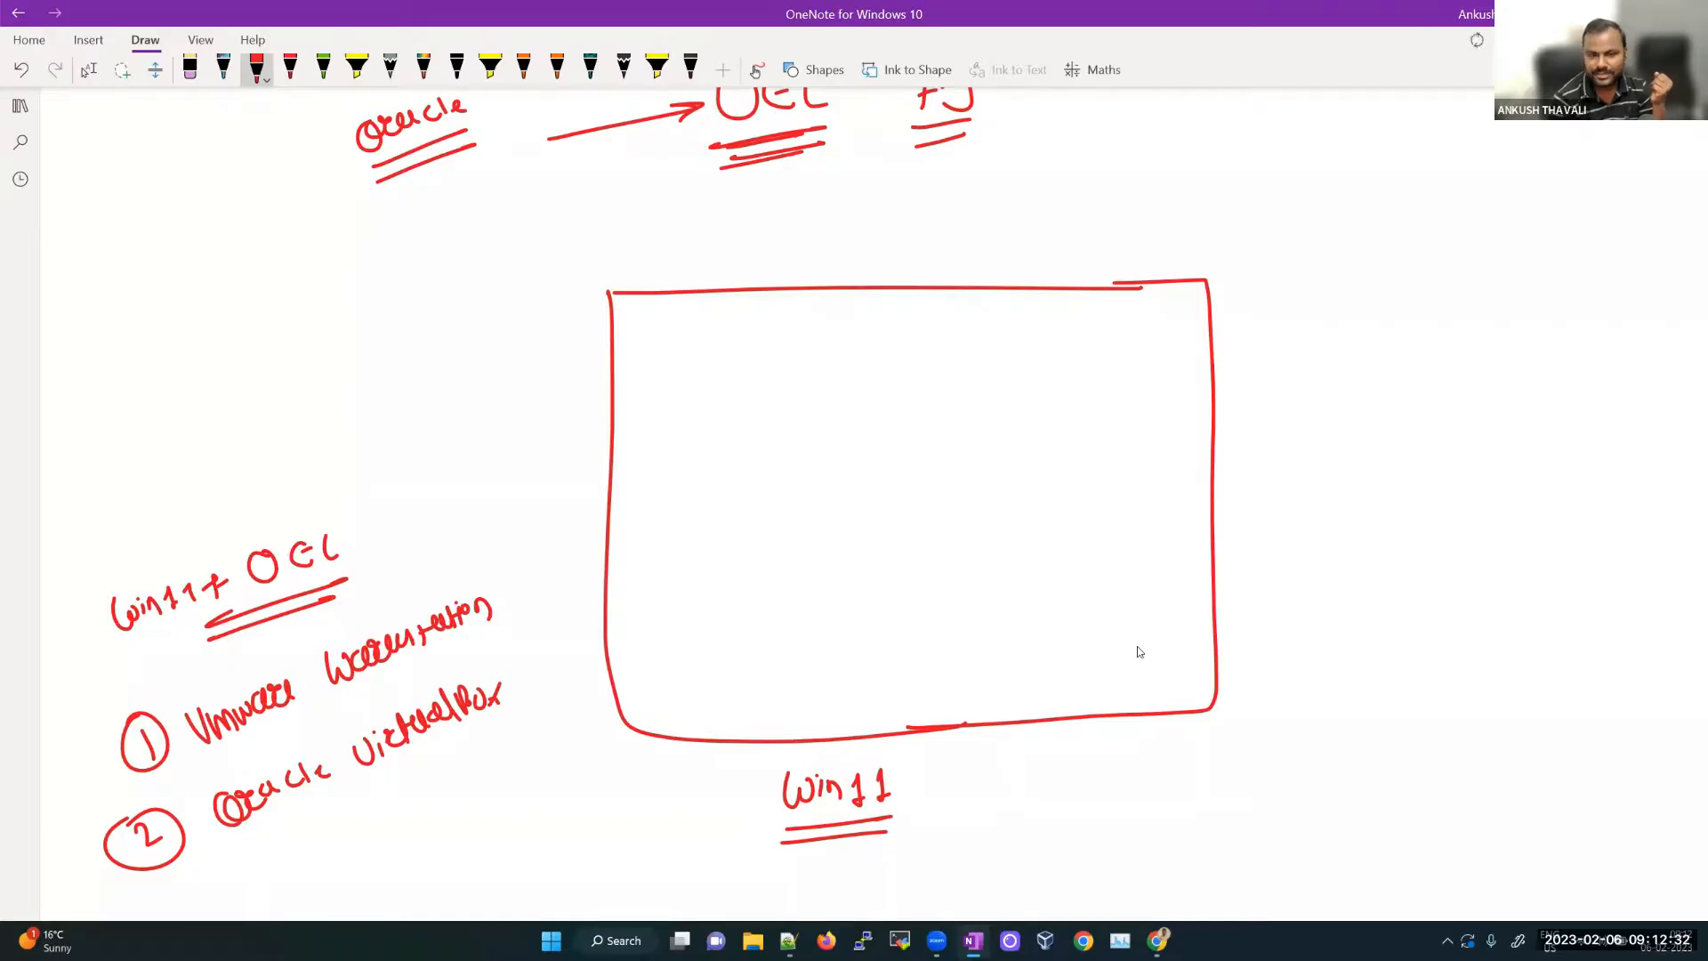
left_click_drag(709, 343, 805, 332)
left_click_drag(829, 331, 912, 324)
left_click_drag(948, 324, 986, 323)
scroll(1138, 652, "down", 2)
mouse_move(1181, 260)
left_mouse_down()
mouse_move(1081, 340)
mouse_move(1003, 339)
left_mouse_up()
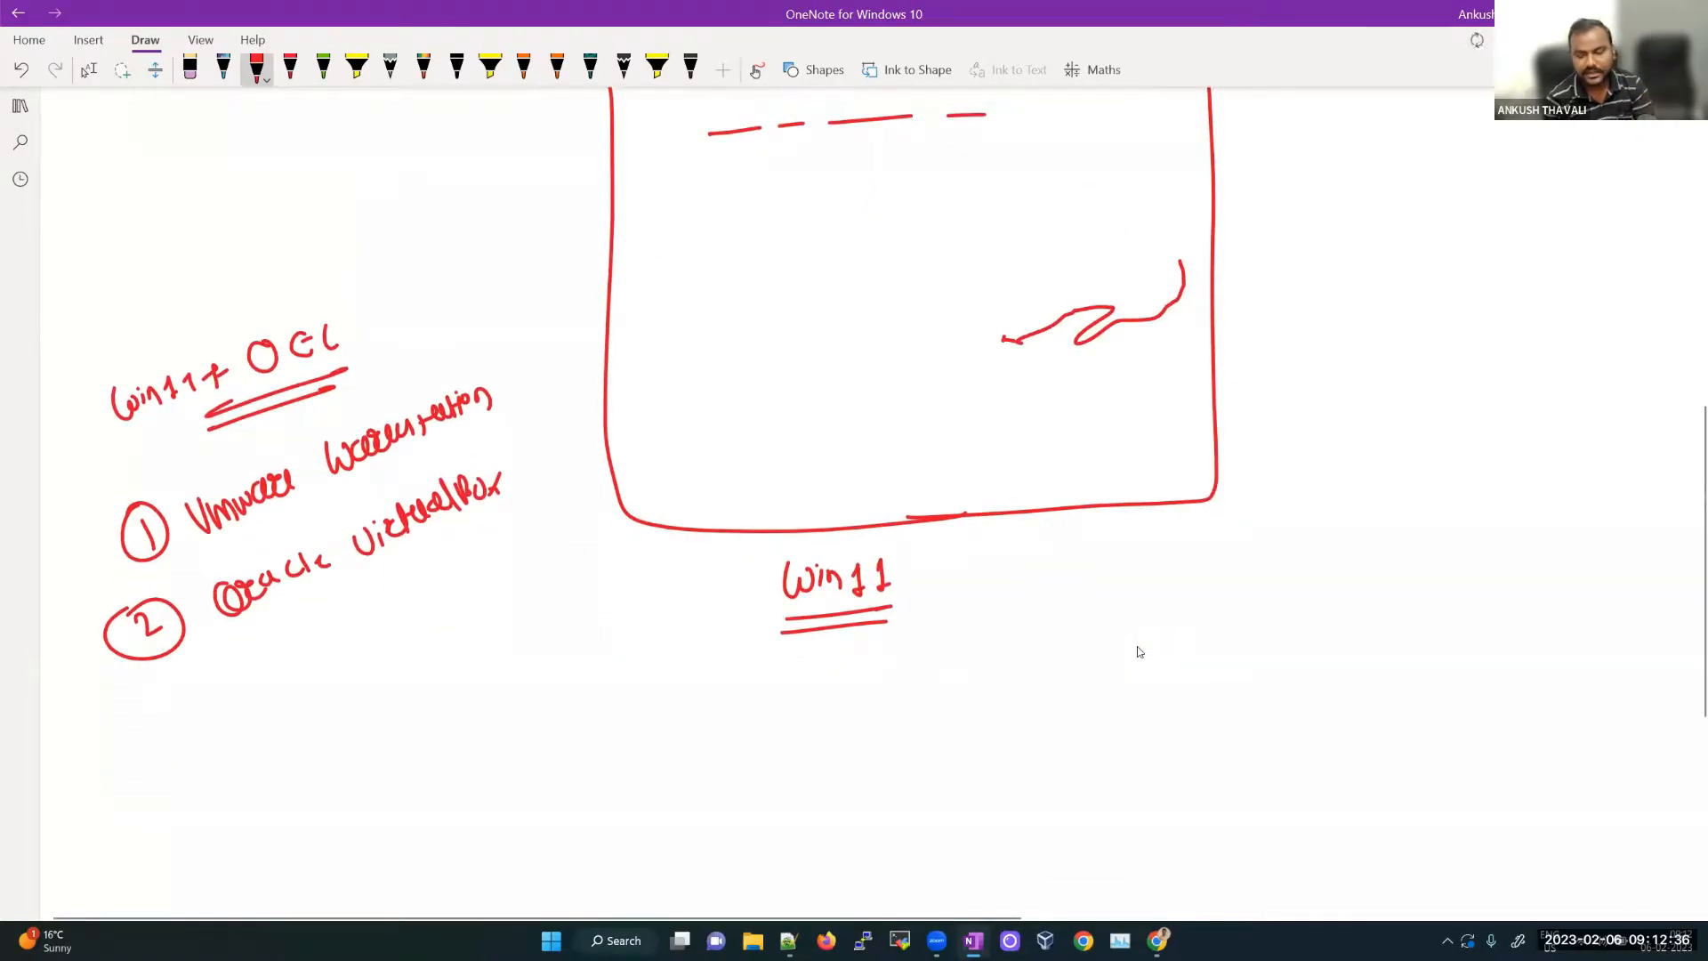
scroll(1171, 694, "up", 3)
key("ctrl+z")
scroll(1162, 673, "up", 3)
mouse_move(1081, 406)
left_mouse_down()
mouse_move(1028, 396)
mouse_move(1058, 445)
mouse_move(1106, 445)
left_mouse_up()
key("ctrl+z")
key("ctrl+z")
key("ctrl+z")
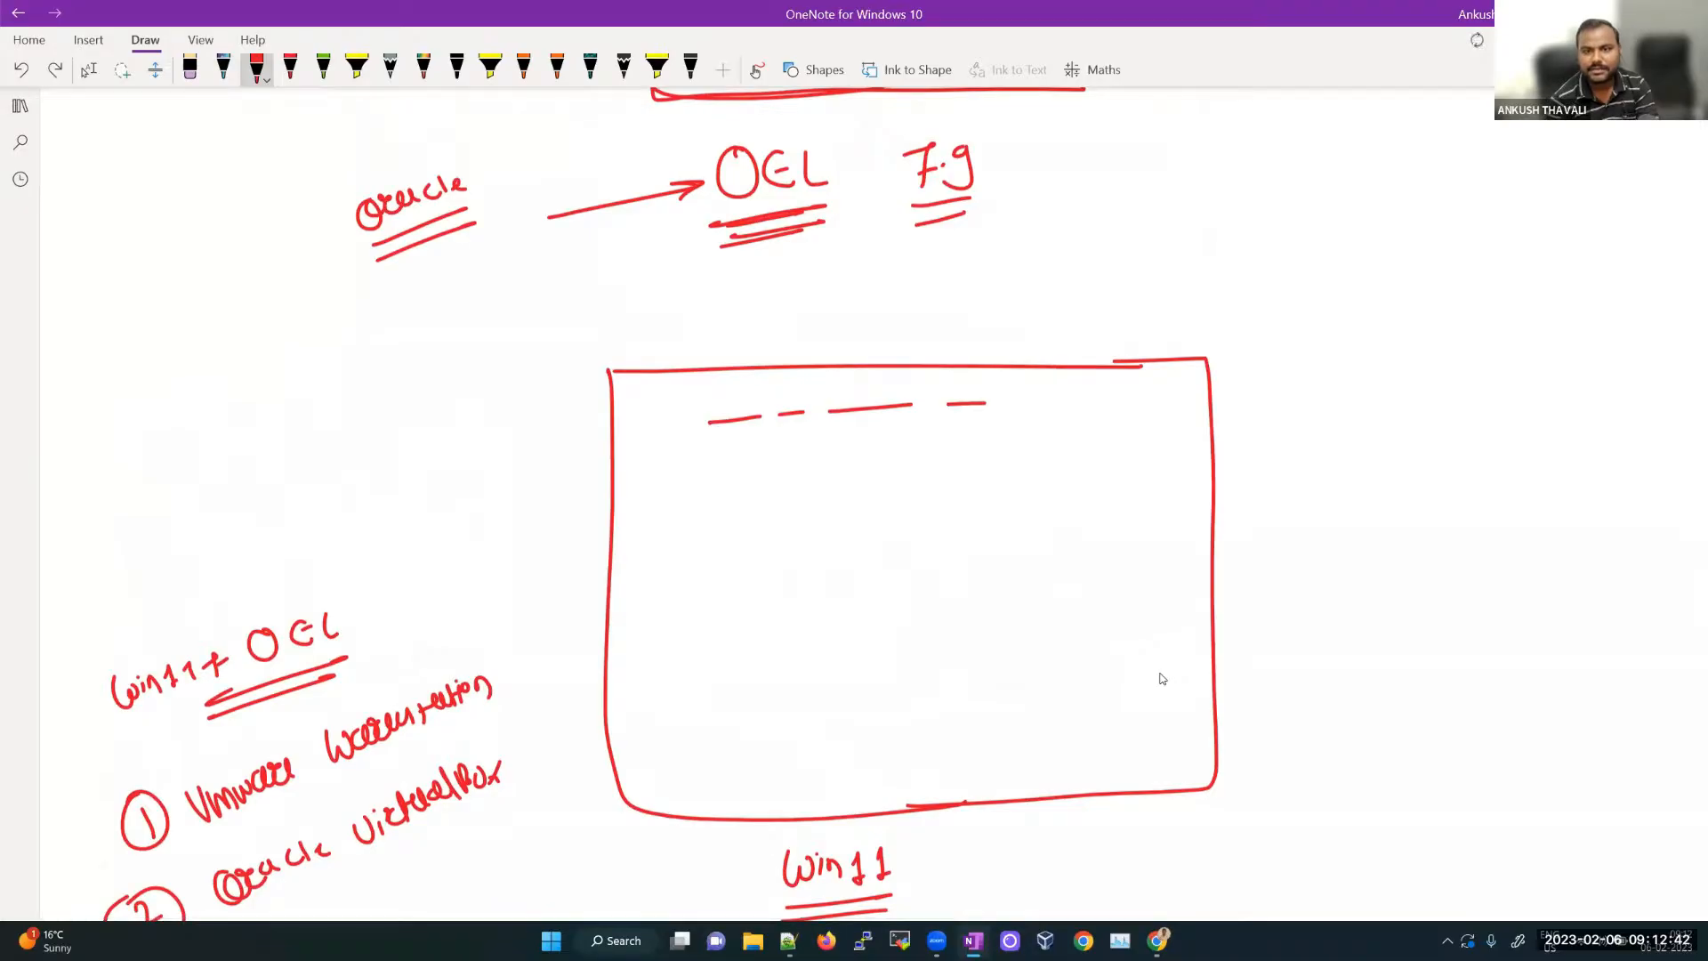
Step: Draw a VirtualBox box inside Win11, marking VirtualBox as free and underlining VMware Workstation
mouse_move(1005, 408)
left_mouse_down()
mouse_move(1112, 399)
mouse_move(1123, 663)
mouse_move(1059, 748)
mouse_move(731, 759)
mouse_move(716, 425)
left_mouse_up()
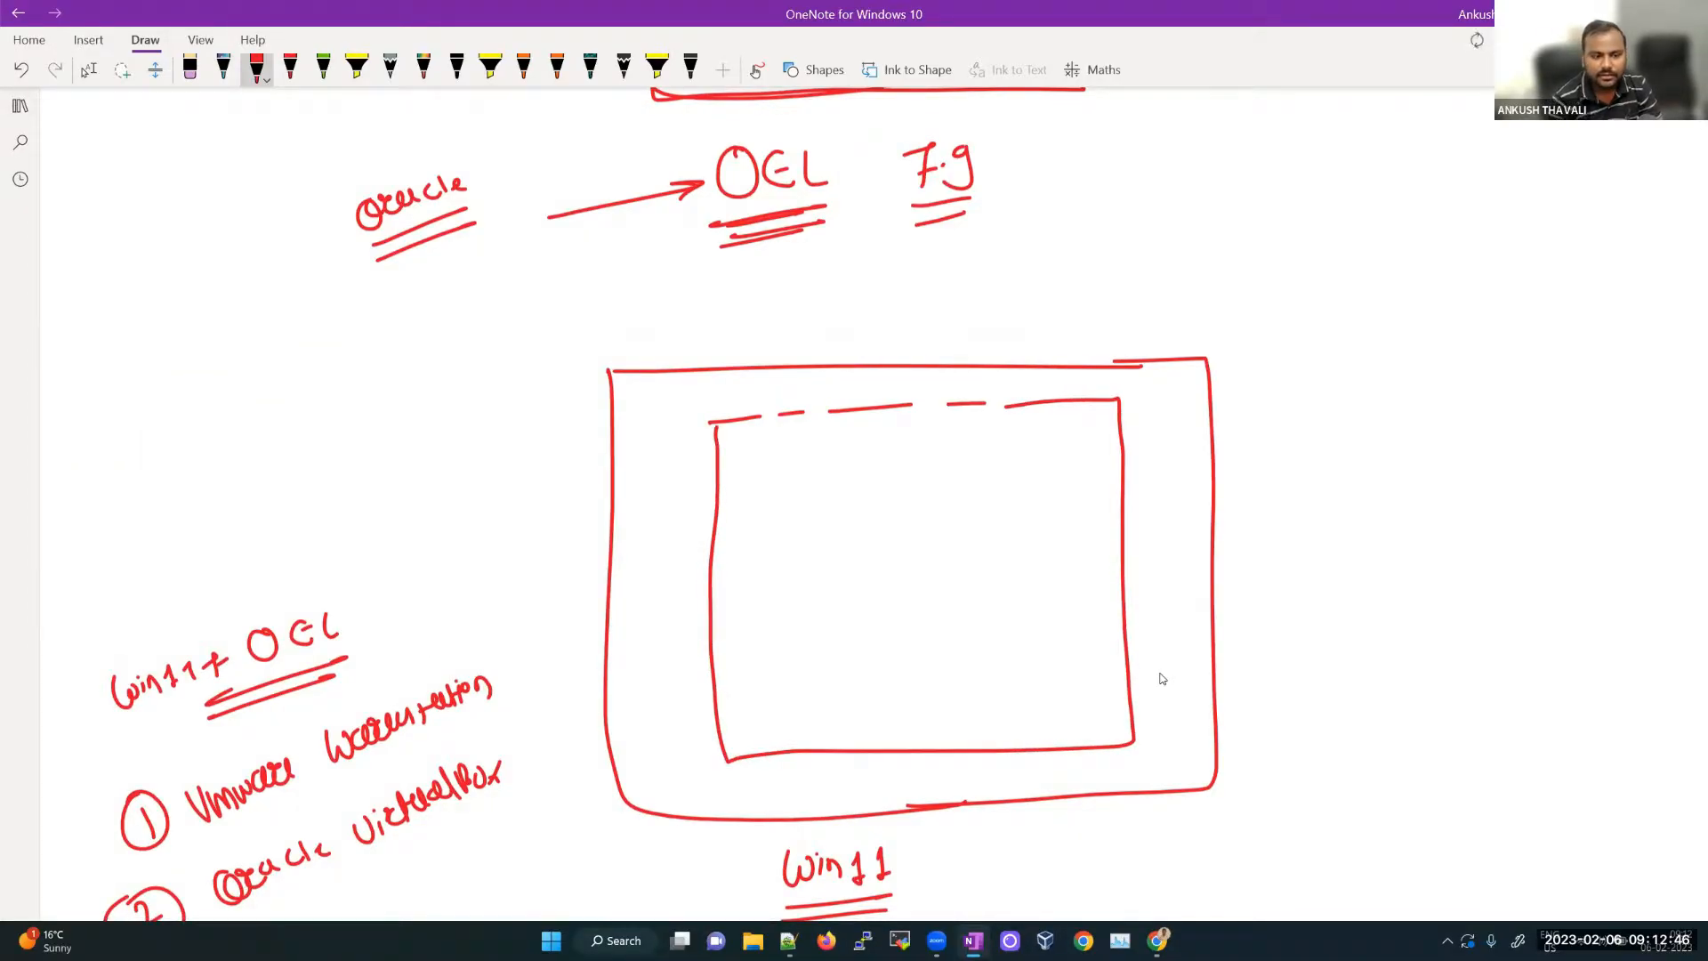
mouse_move(370, 845)
left_mouse_down()
mouse_move(510, 821)
mouse_move(543, 767)
mouse_move(554, 799)
left_mouse_up()
left_click_drag(555, 770, 606, 752)
mouse_move(551, 785)
left_mouse_down()
mouse_move(607, 771)
mouse_move(592, 787)
left_mouse_up()
left_click_drag(231, 814, 452, 744)
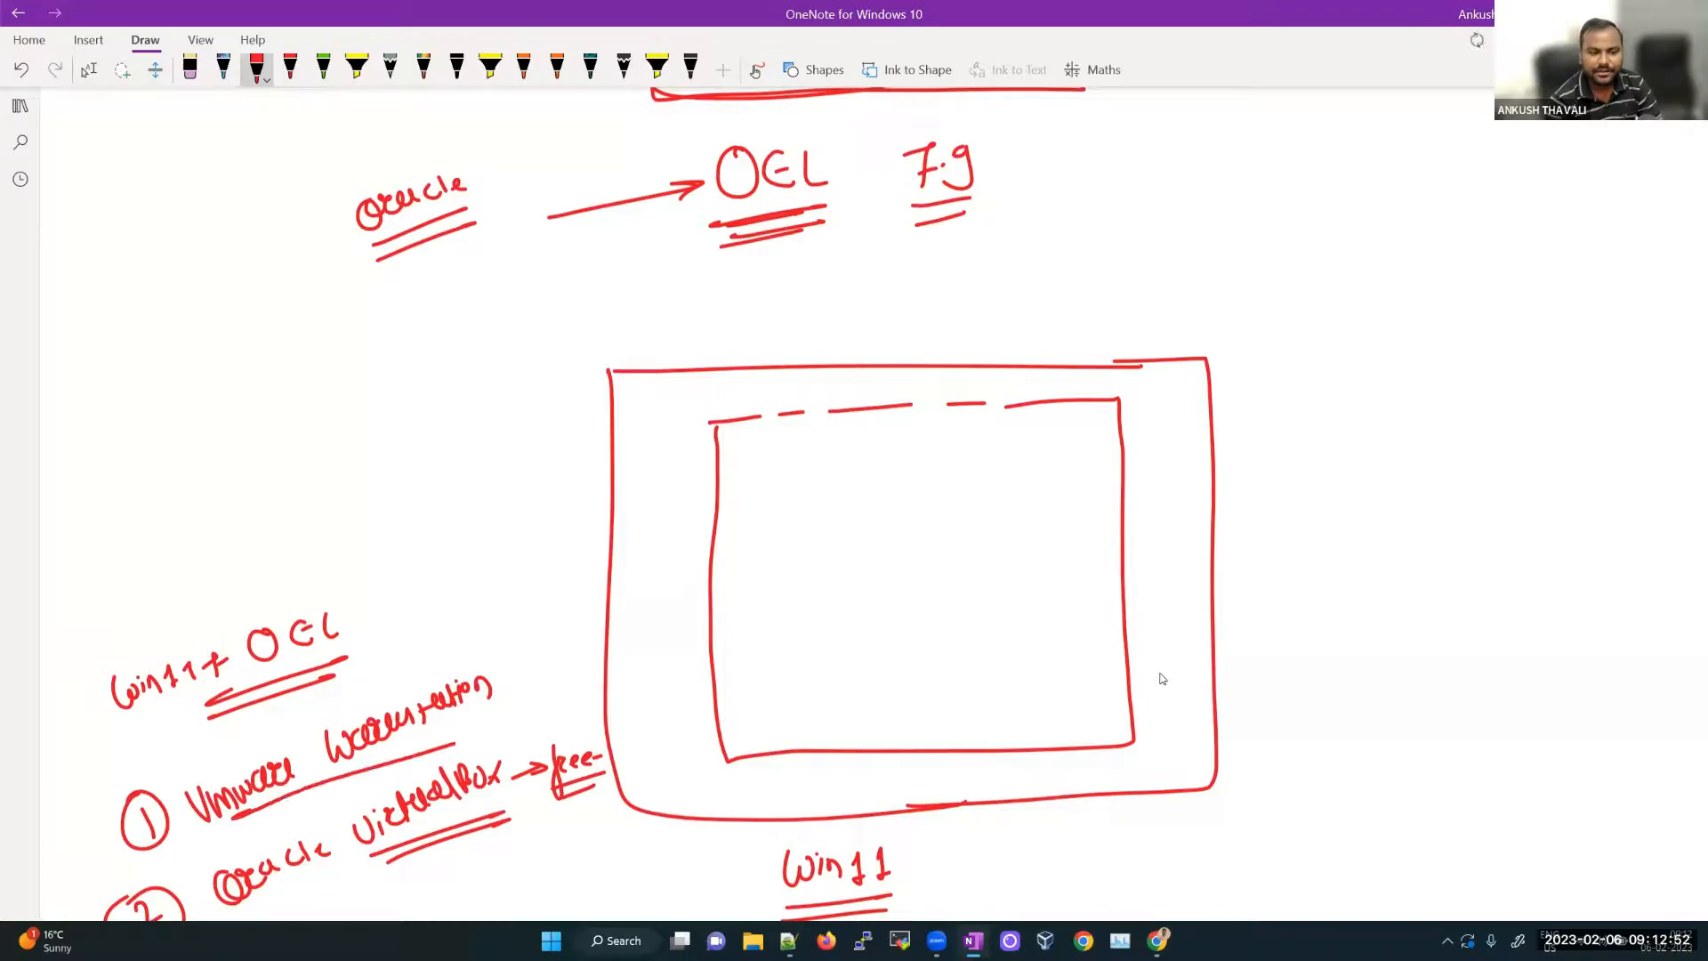
left_click_drag(490, 615, 483, 664)
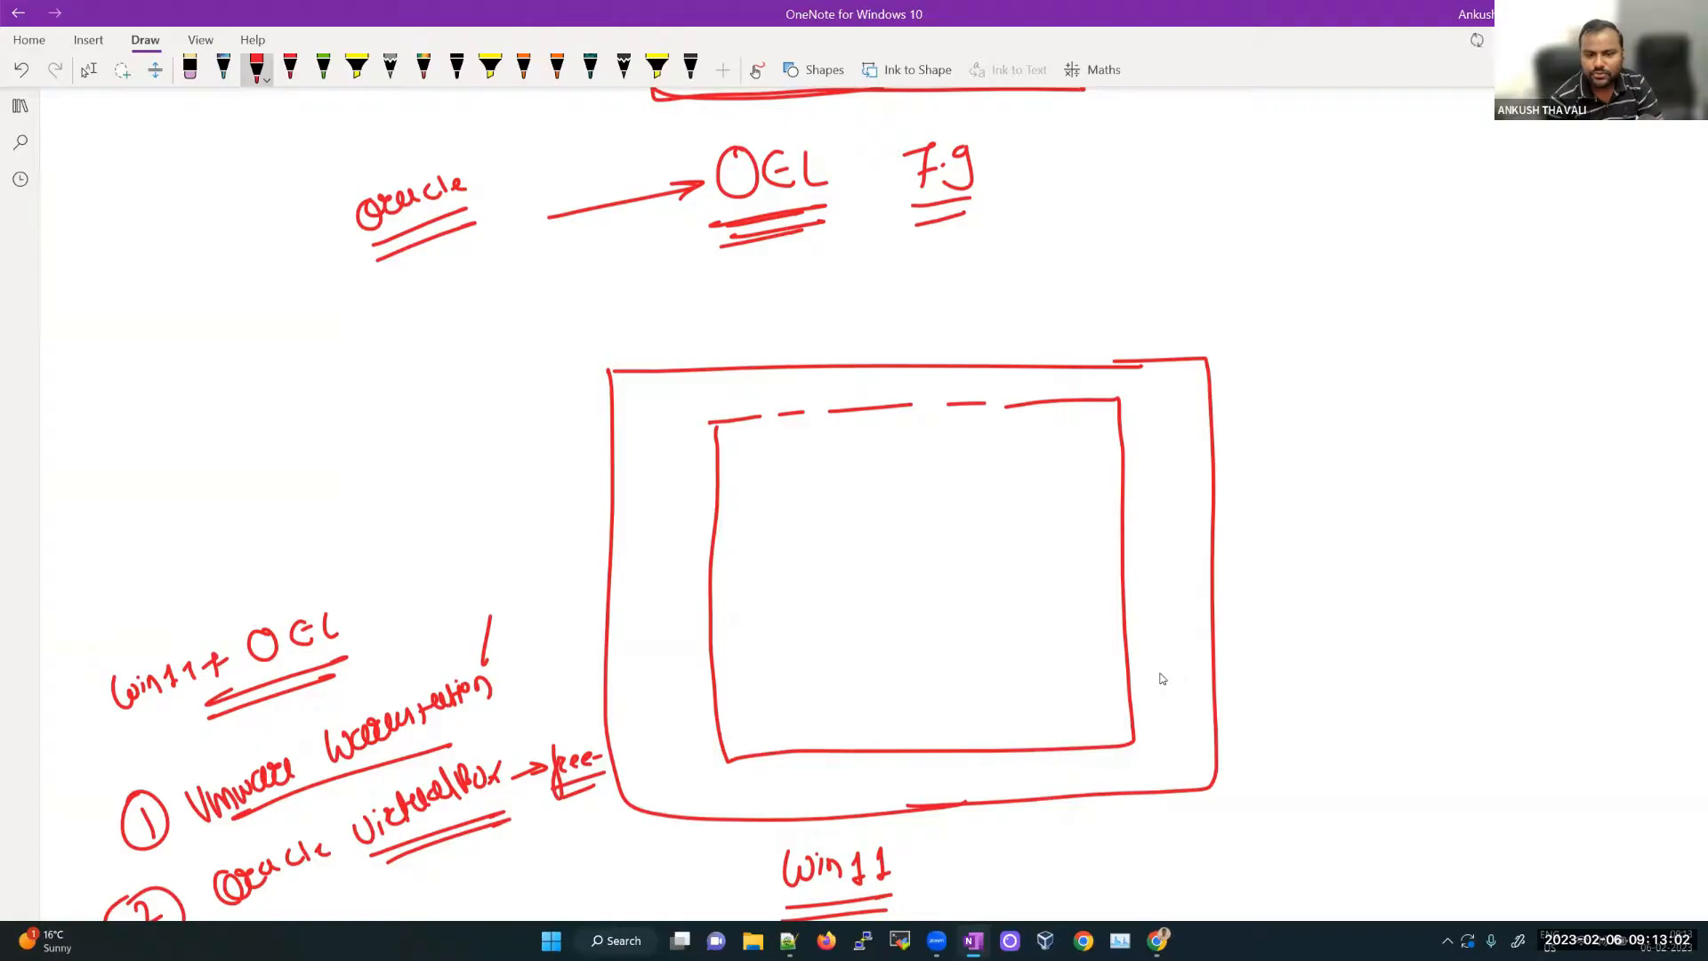
left_click_drag(902, 869, 934, 846)
left_click_drag(803, 764, 947, 785)
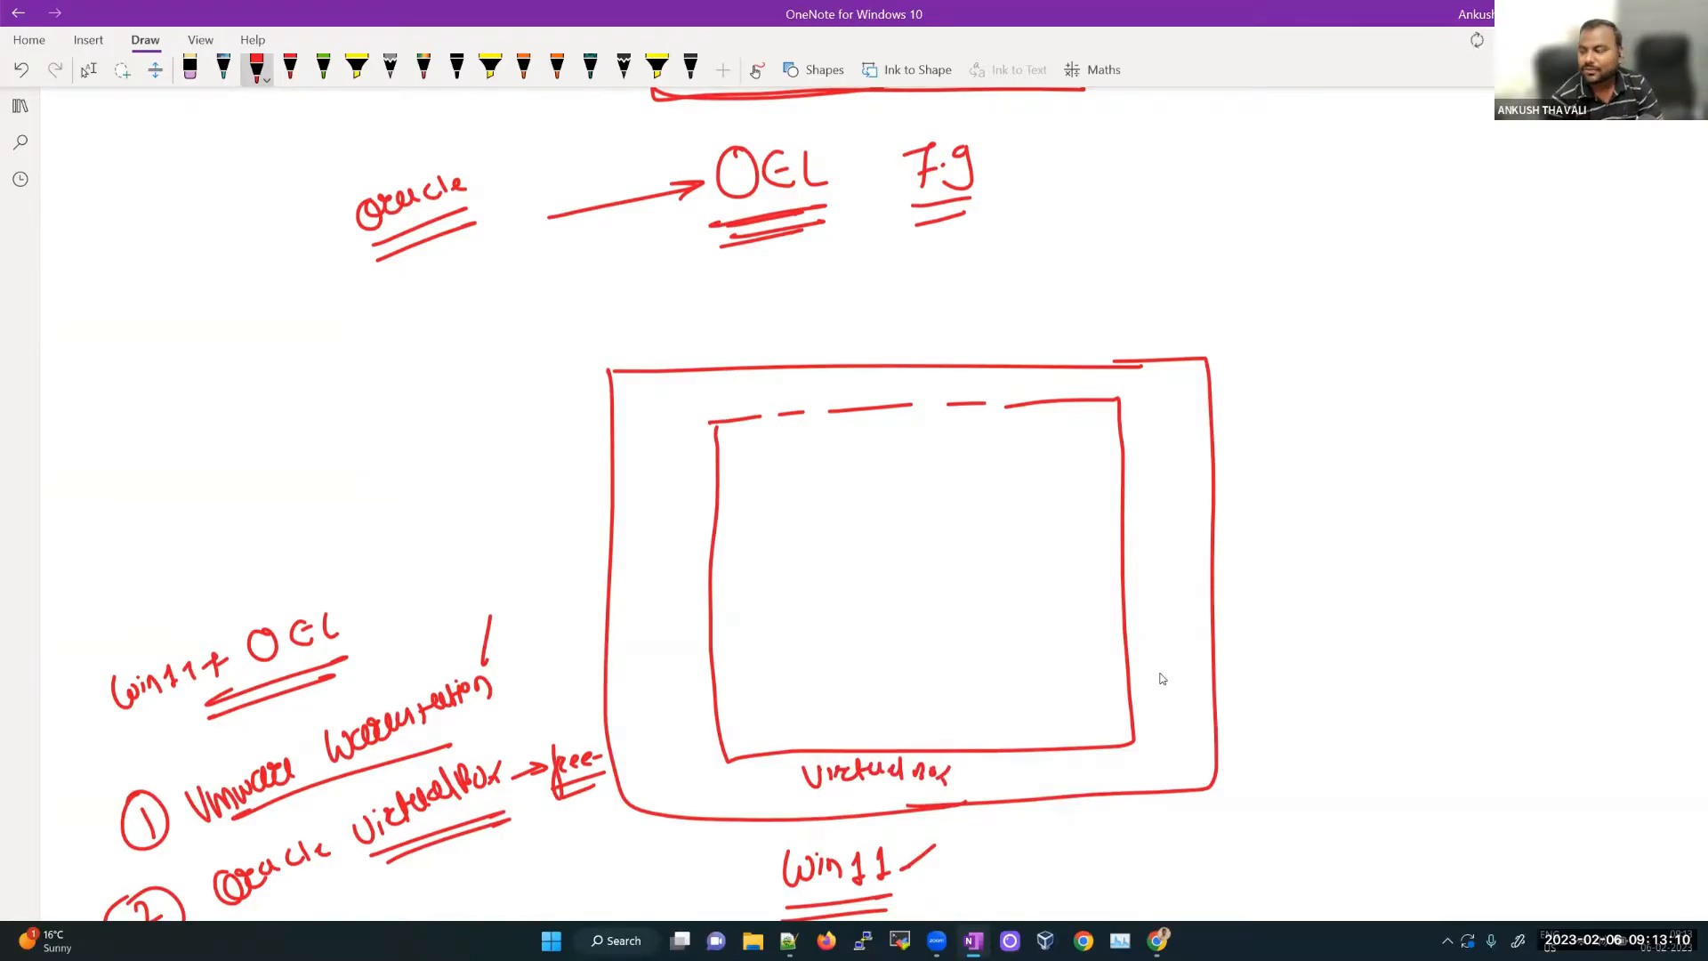
Step: Draw an innermost box labelled OEL 7.9 containing a circle marked 19c
mouse_move(813, 489)
left_mouse_down()
mouse_move(1038, 472)
mouse_move(1046, 689)
mouse_move(777, 693)
mouse_move(767, 480)
mouse_move(873, 479)
left_mouse_up()
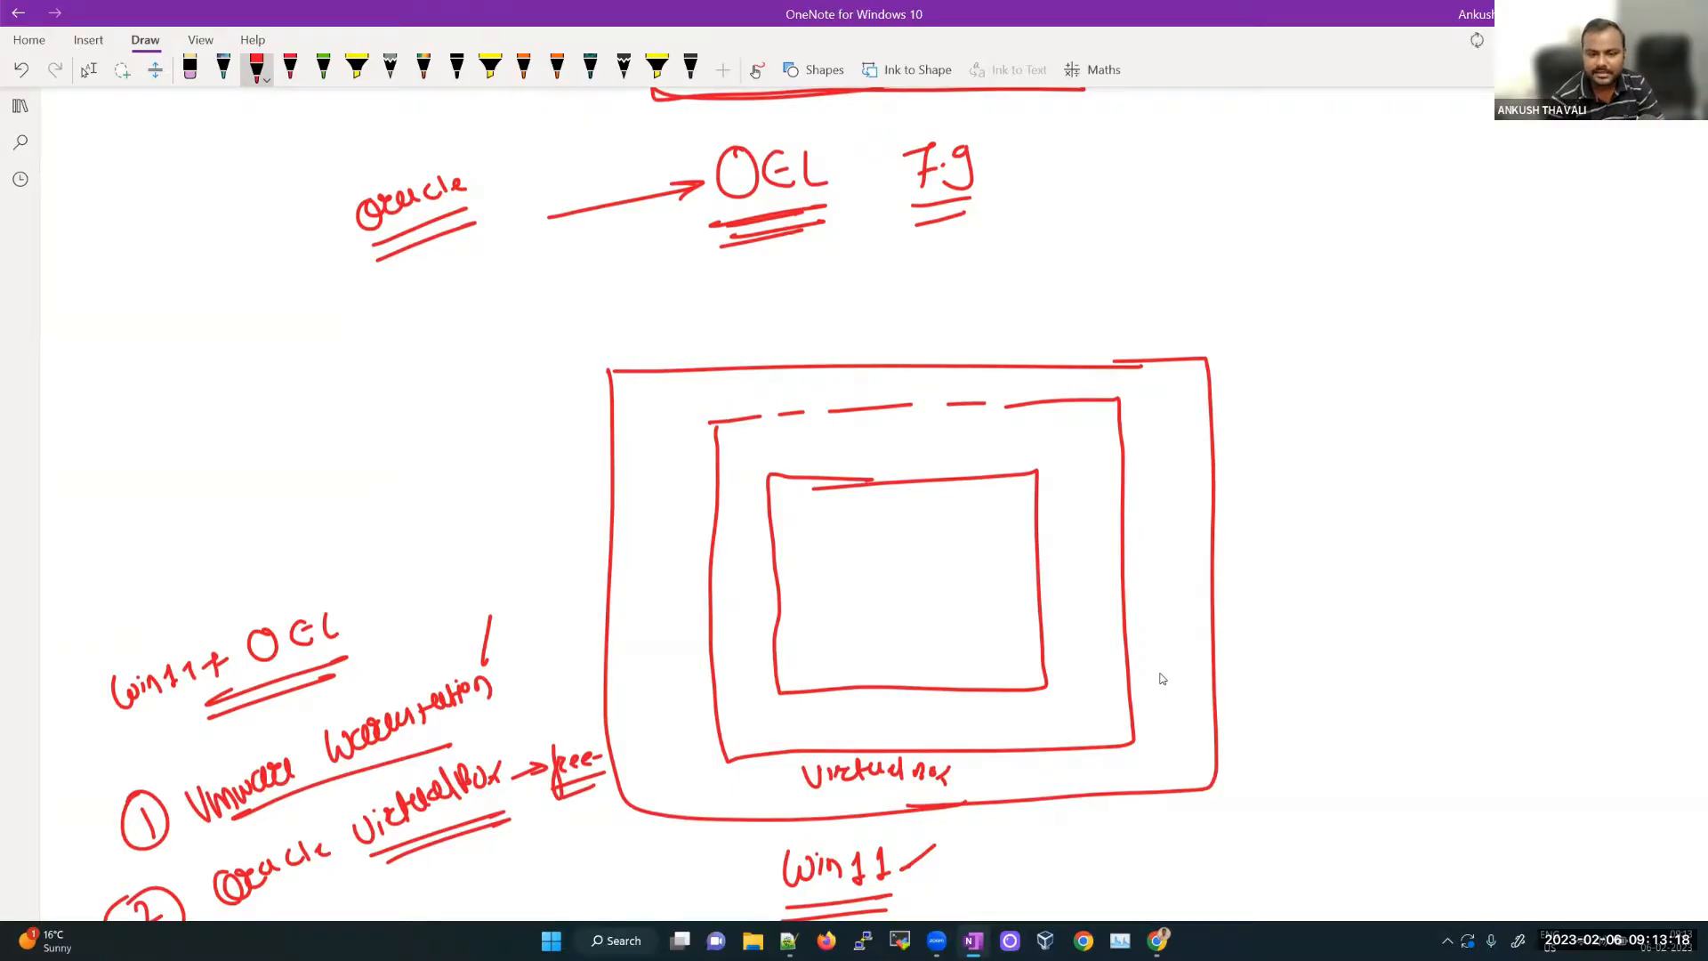
left_click_drag(847, 703, 948, 733)
left_click_drag(987, 703, 988, 730)
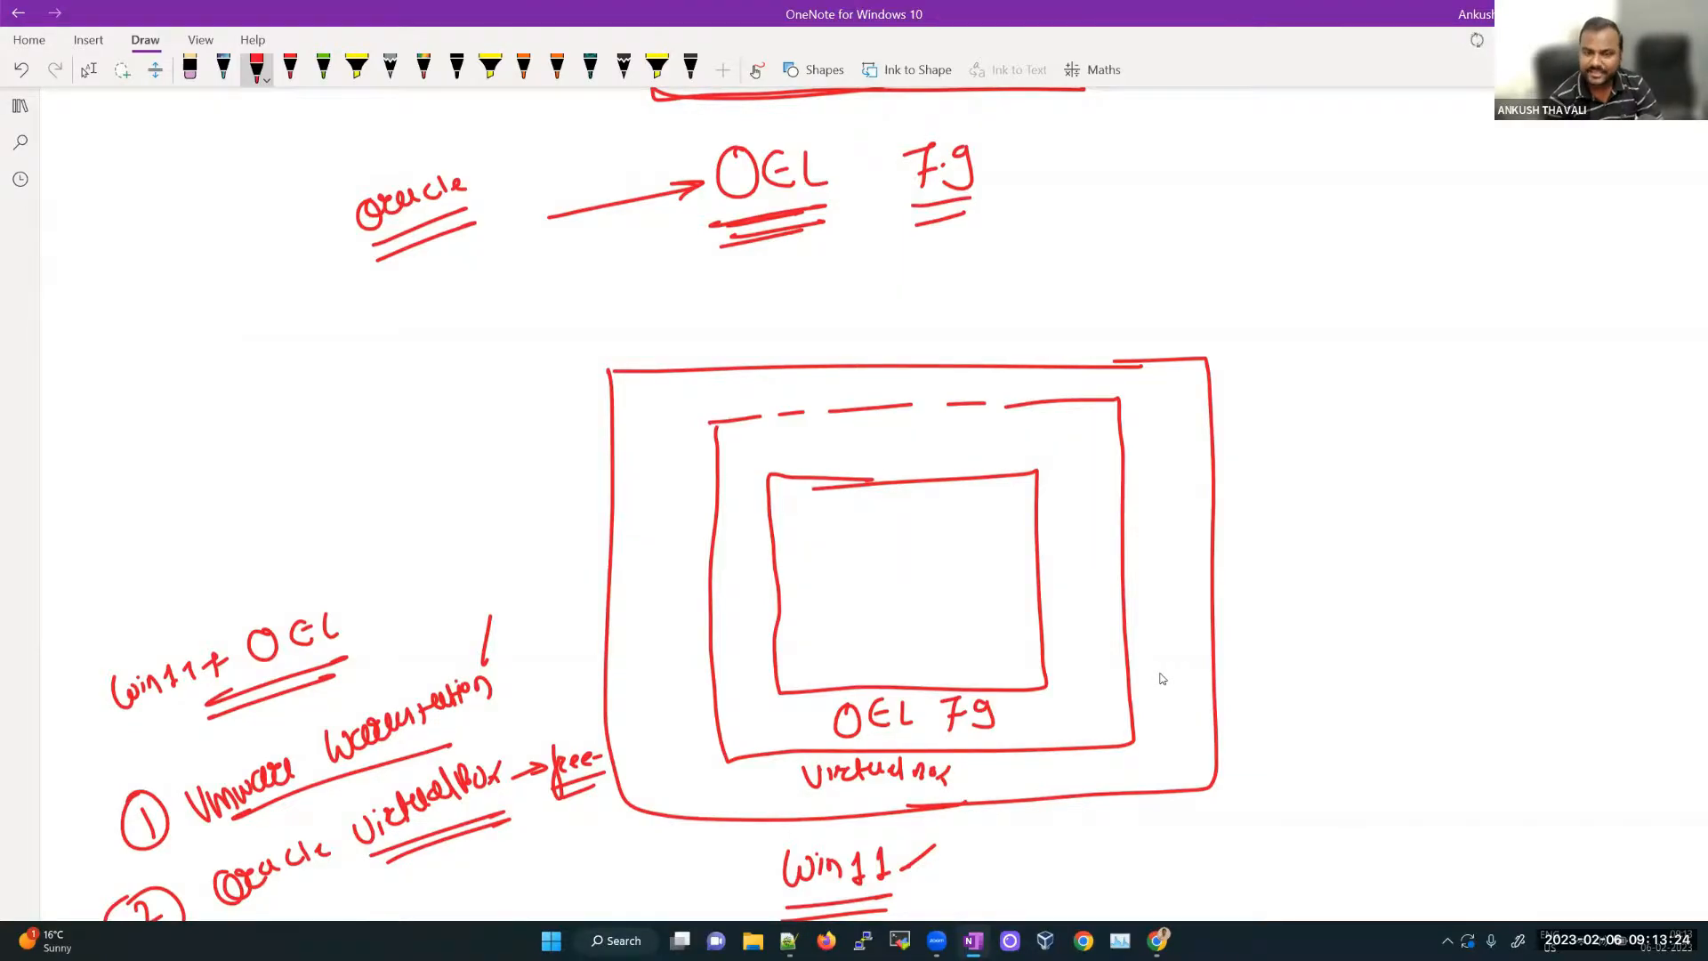
mouse_move(940, 531)
left_mouse_down()
mouse_move(860, 560)
mouse_move(983, 623)
mouse_move(929, 509)
mouse_move(913, 601)
mouse_move(925, 580)
mouse_move(934, 592)
left_mouse_up()
left_click_drag(966, 568, 963, 598)
left_click_drag(921, 618, 959, 610)
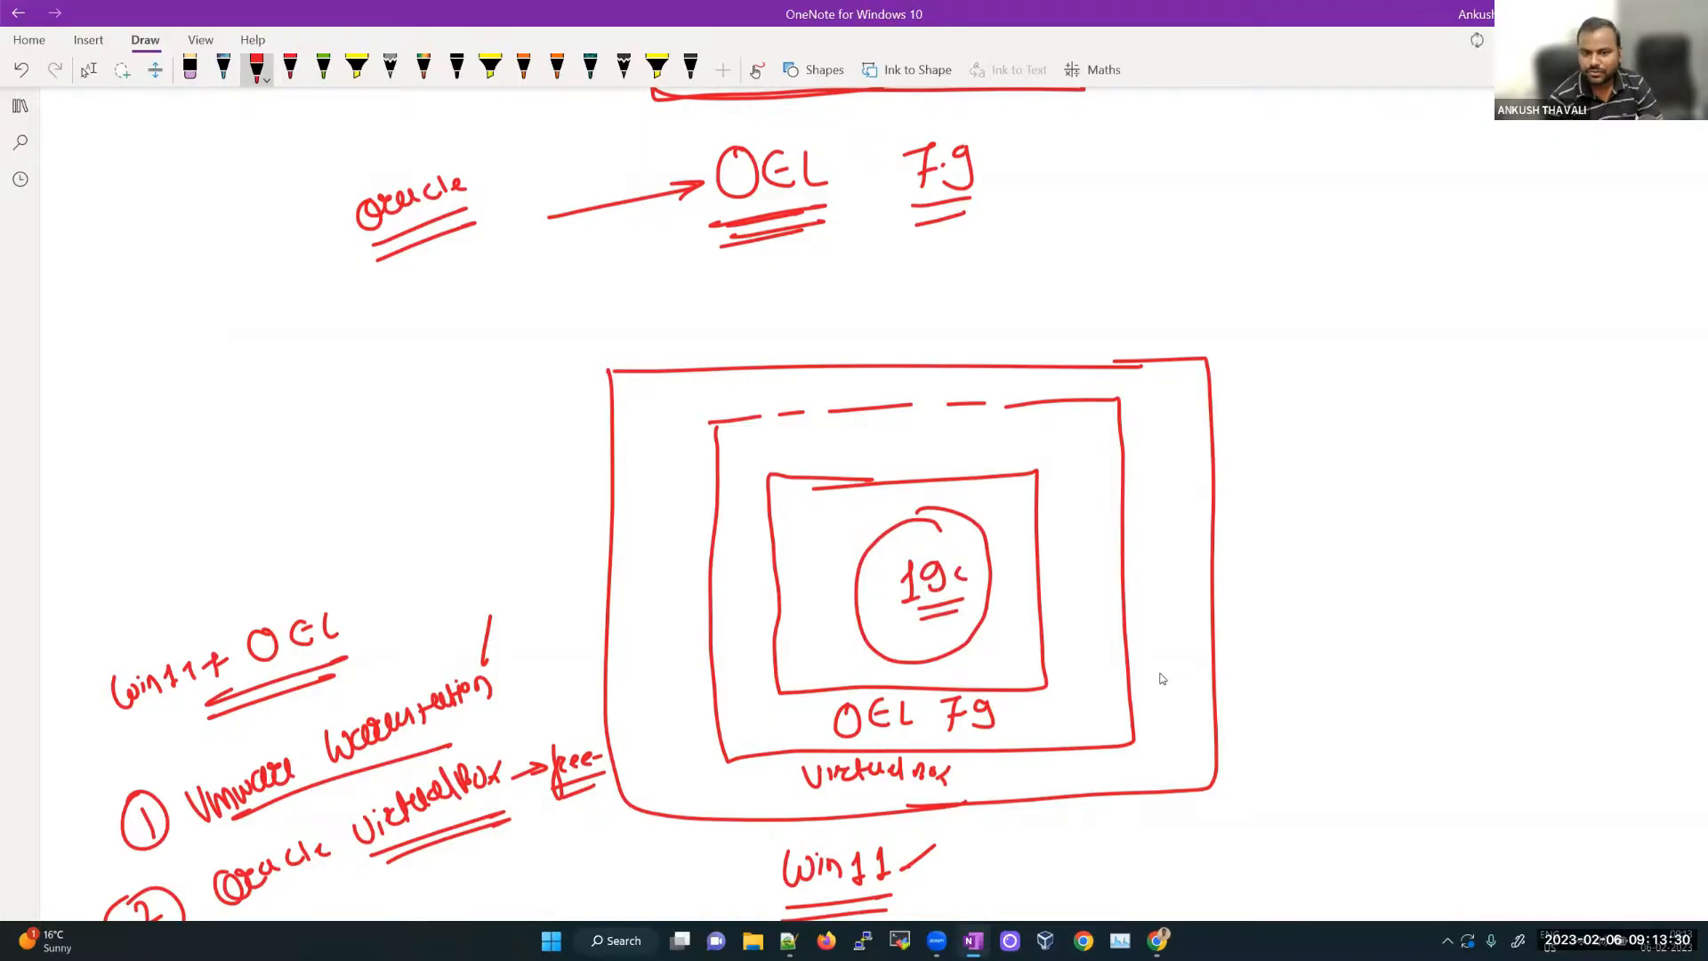
Step: Add an arrow at Win11, underline the VirtualBox label, and retrace the innermost box outline
left_click_drag(947, 832, 899, 881)
left_click_drag(910, 856, 898, 877)
left_click_drag(928, 843, 911, 861)
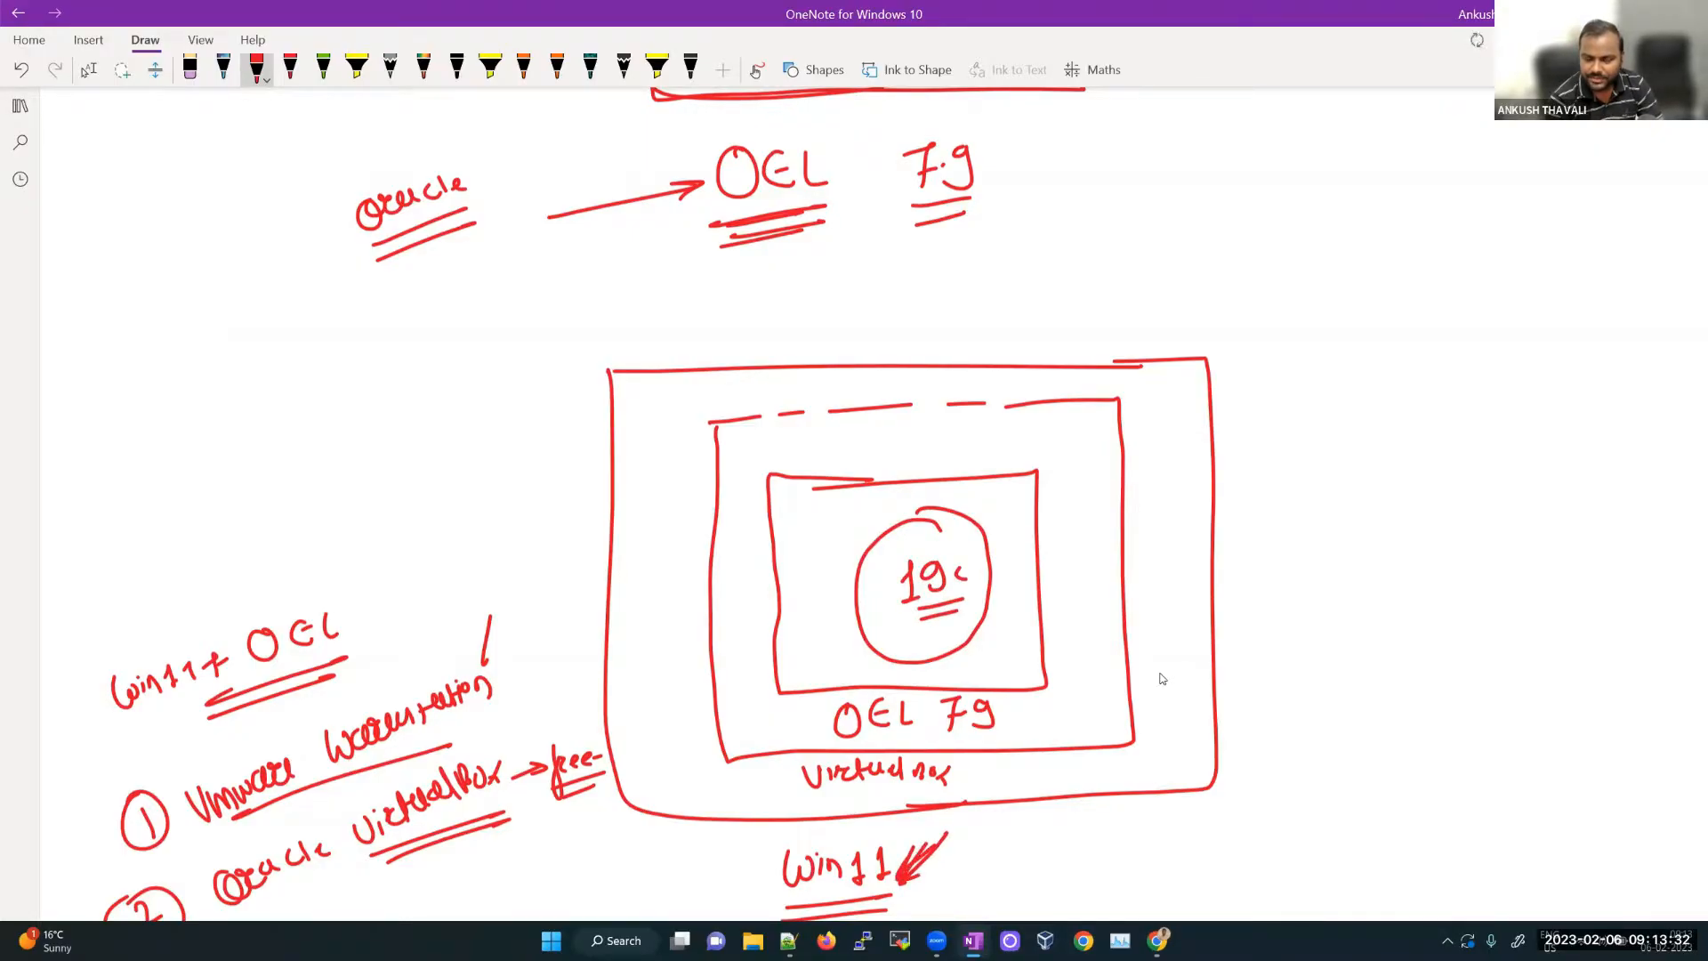
mouse_move(832, 794)
left_mouse_down()
mouse_move(921, 783)
mouse_move(904, 795)
left_mouse_up()
mouse_move(774, 480)
left_mouse_down()
mouse_move(1017, 482)
mouse_move(1036, 683)
mouse_move(926, 696)
left_mouse_up()
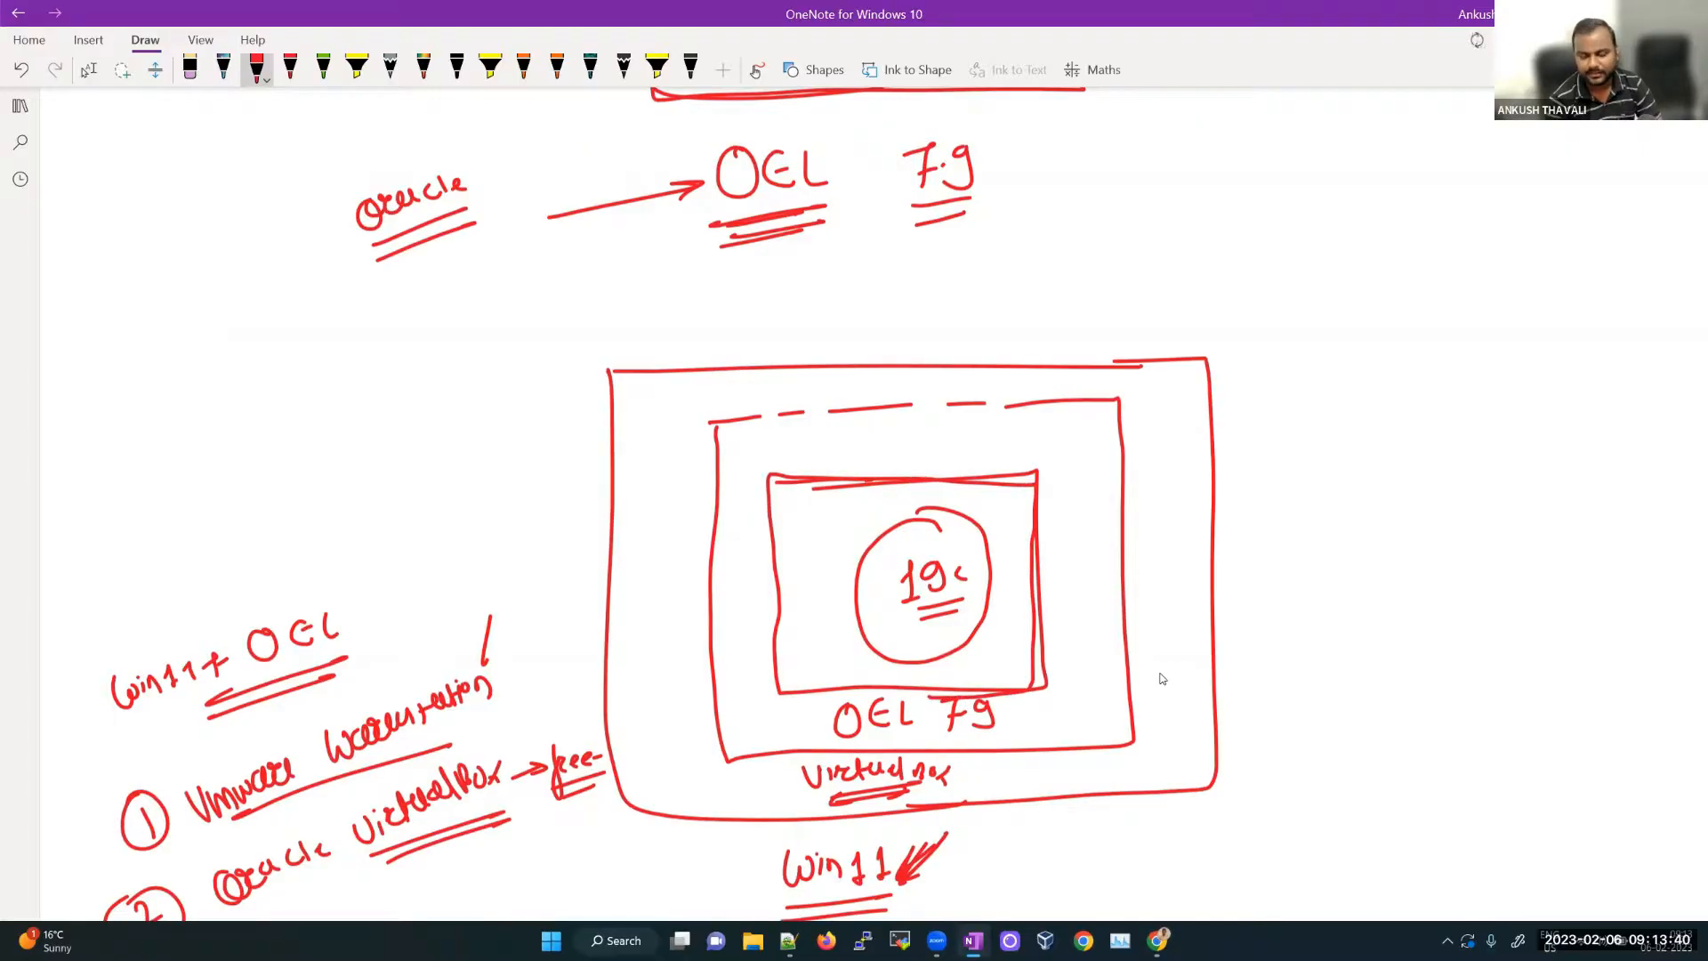
left_click(88, 70)
Step: Dismiss VirtualBox Manager's info message, show Tools, and select the DecWeekendUPgrade virtual machine
left_click(1705, 943)
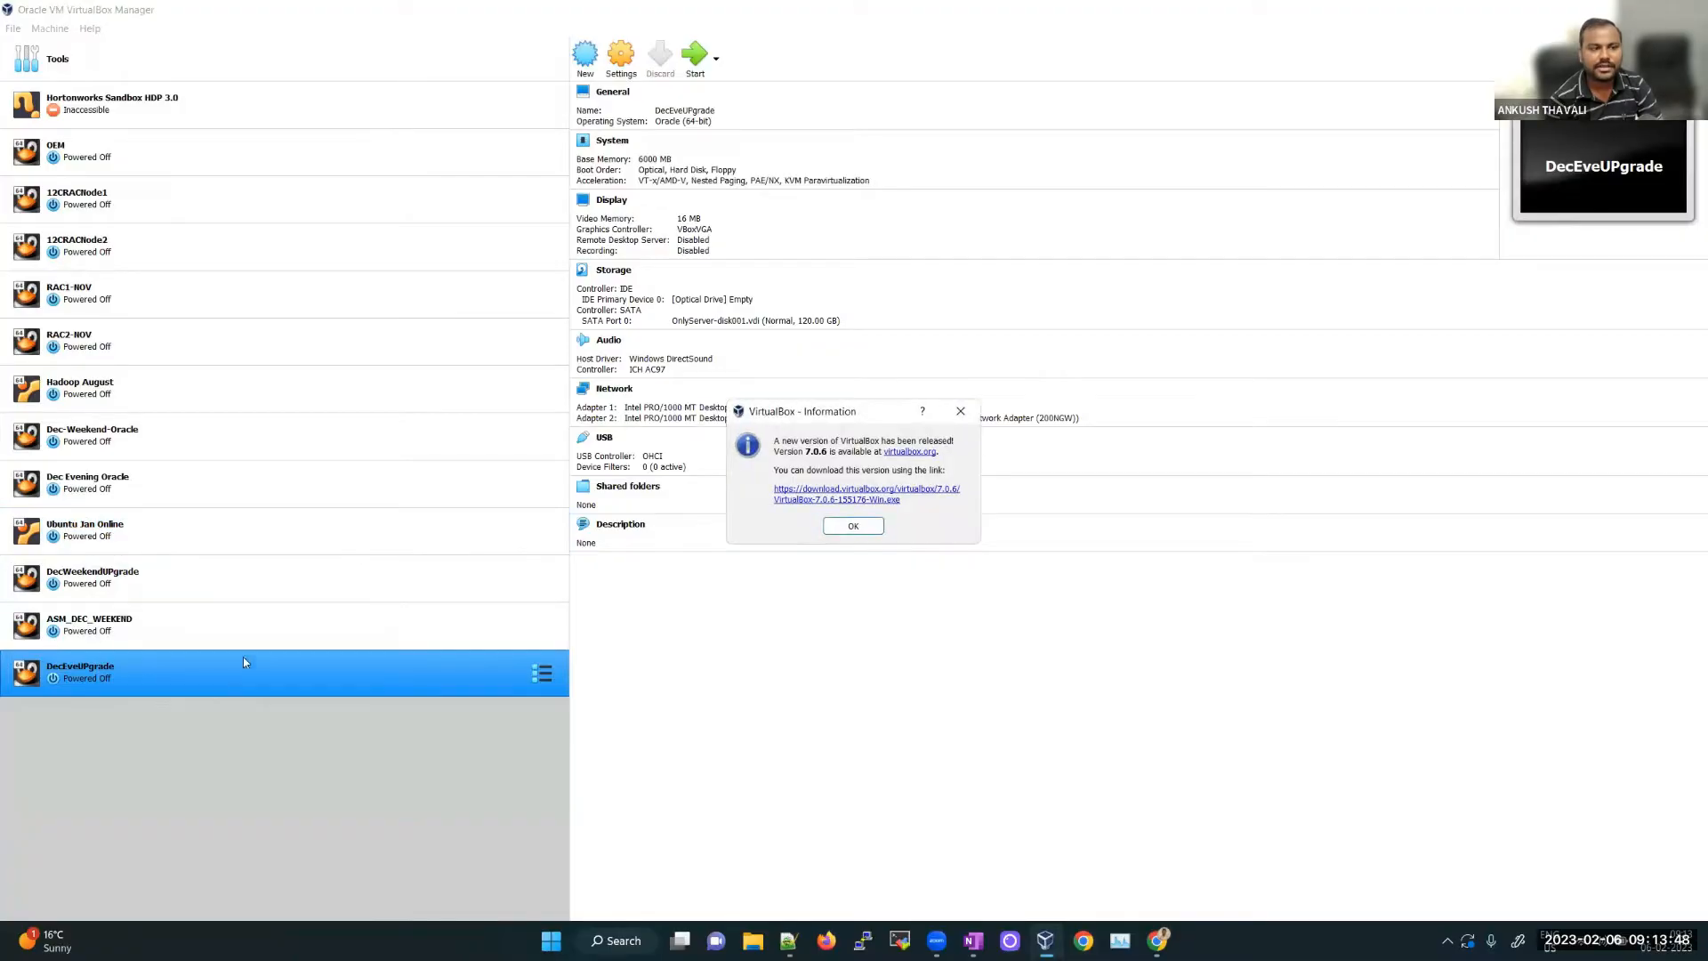
left_click(843, 532)
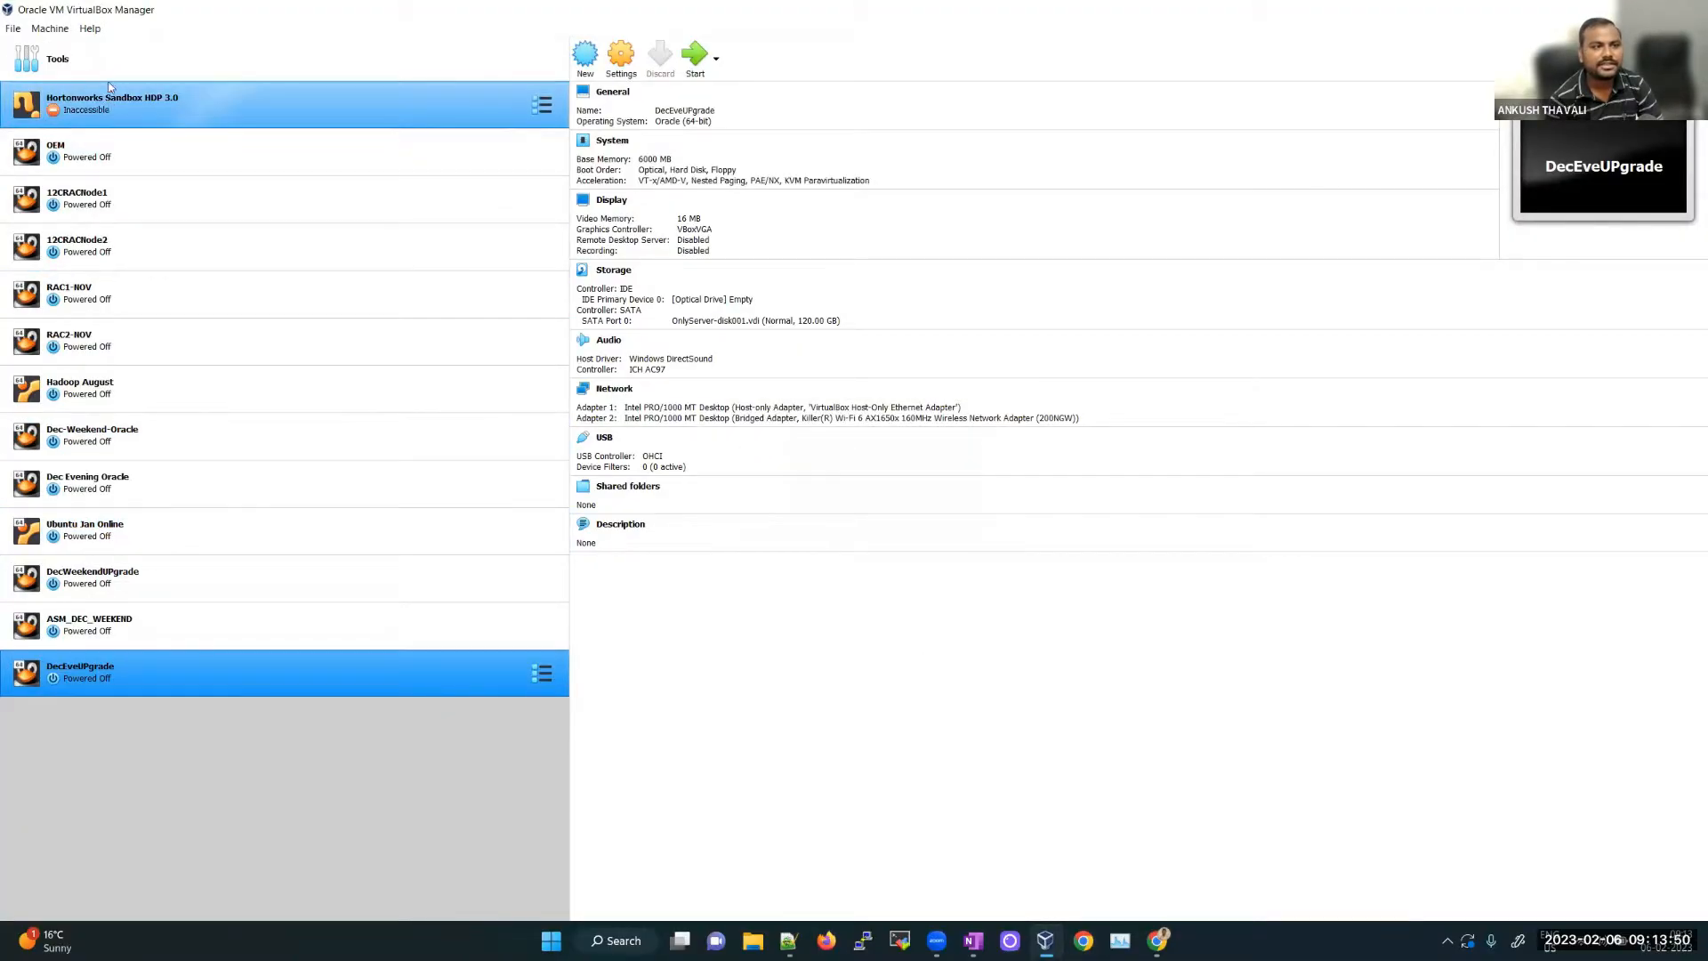
left_click(161, 64)
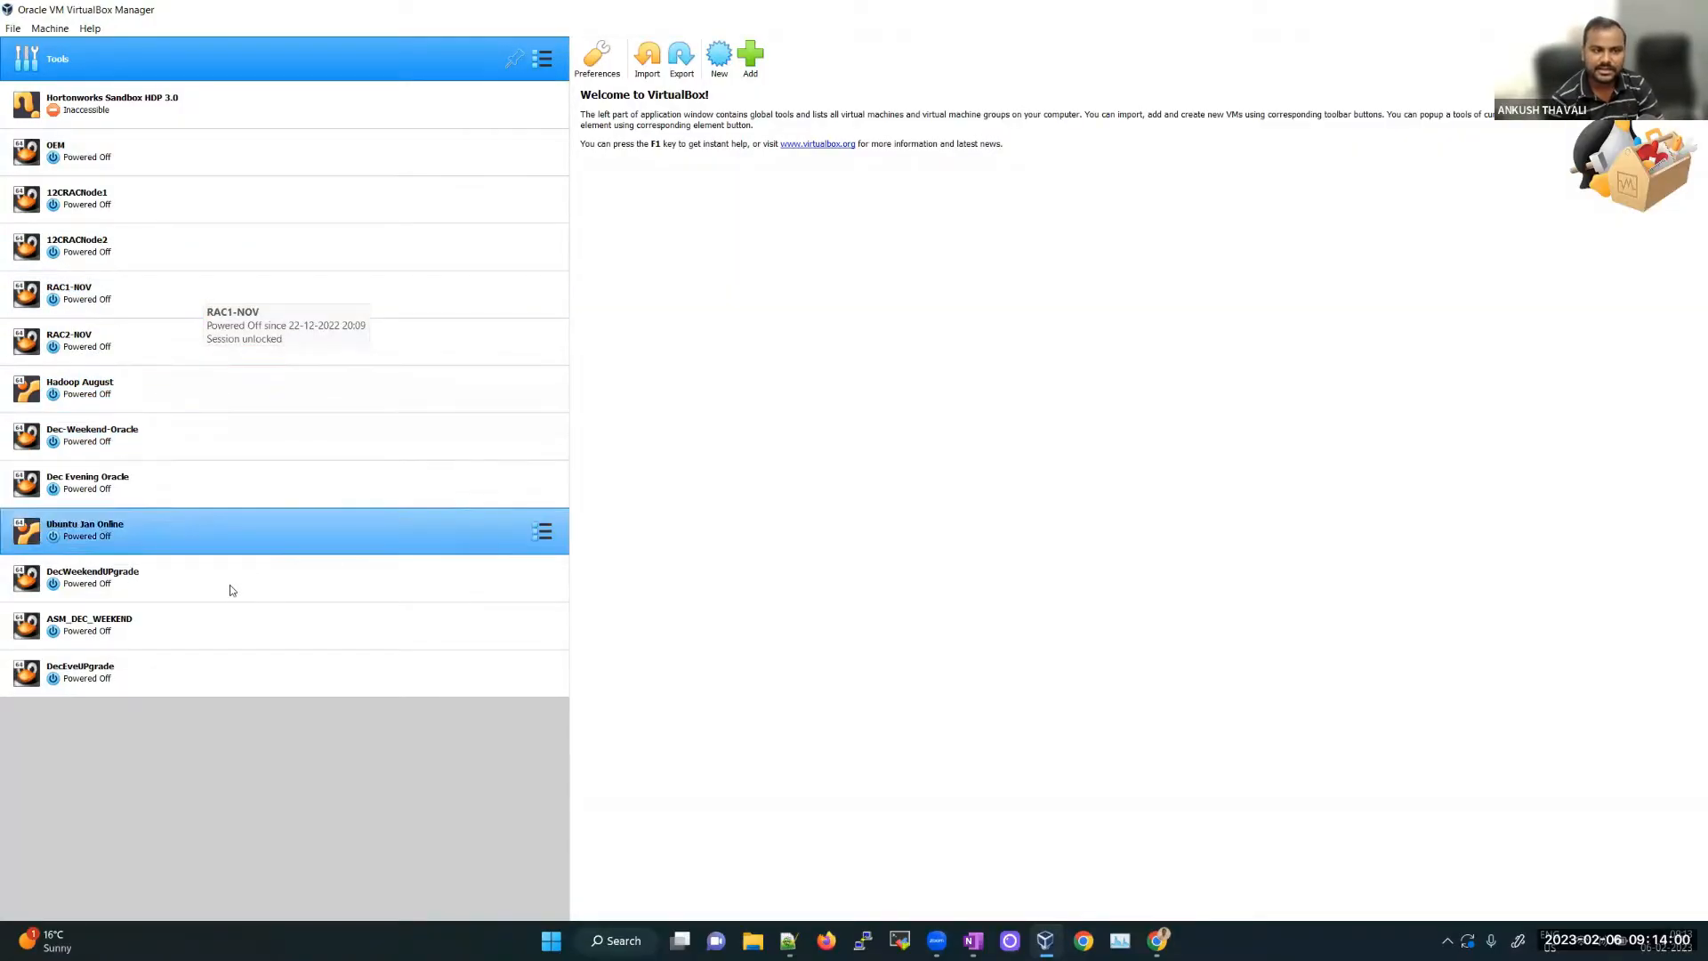
left_click(142, 580)
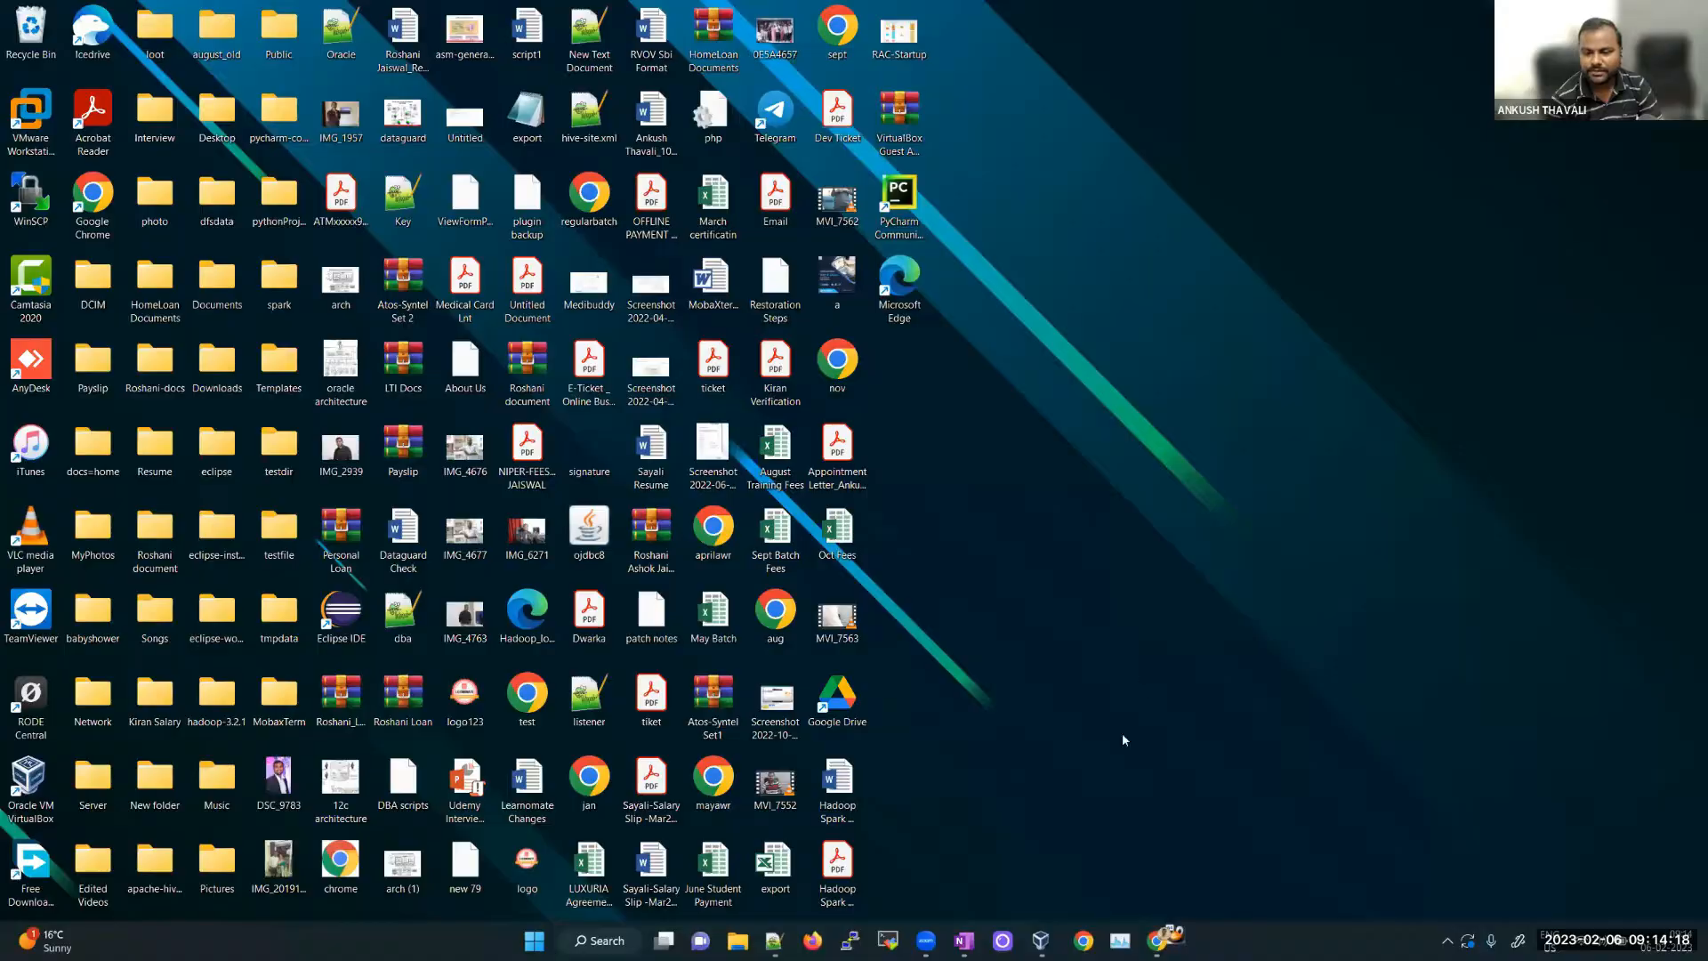
Step: Start the DecWeekendUPgrade VM, then return from VirtualBox Manager to the OneNote sketch
left_click(1032, 945)
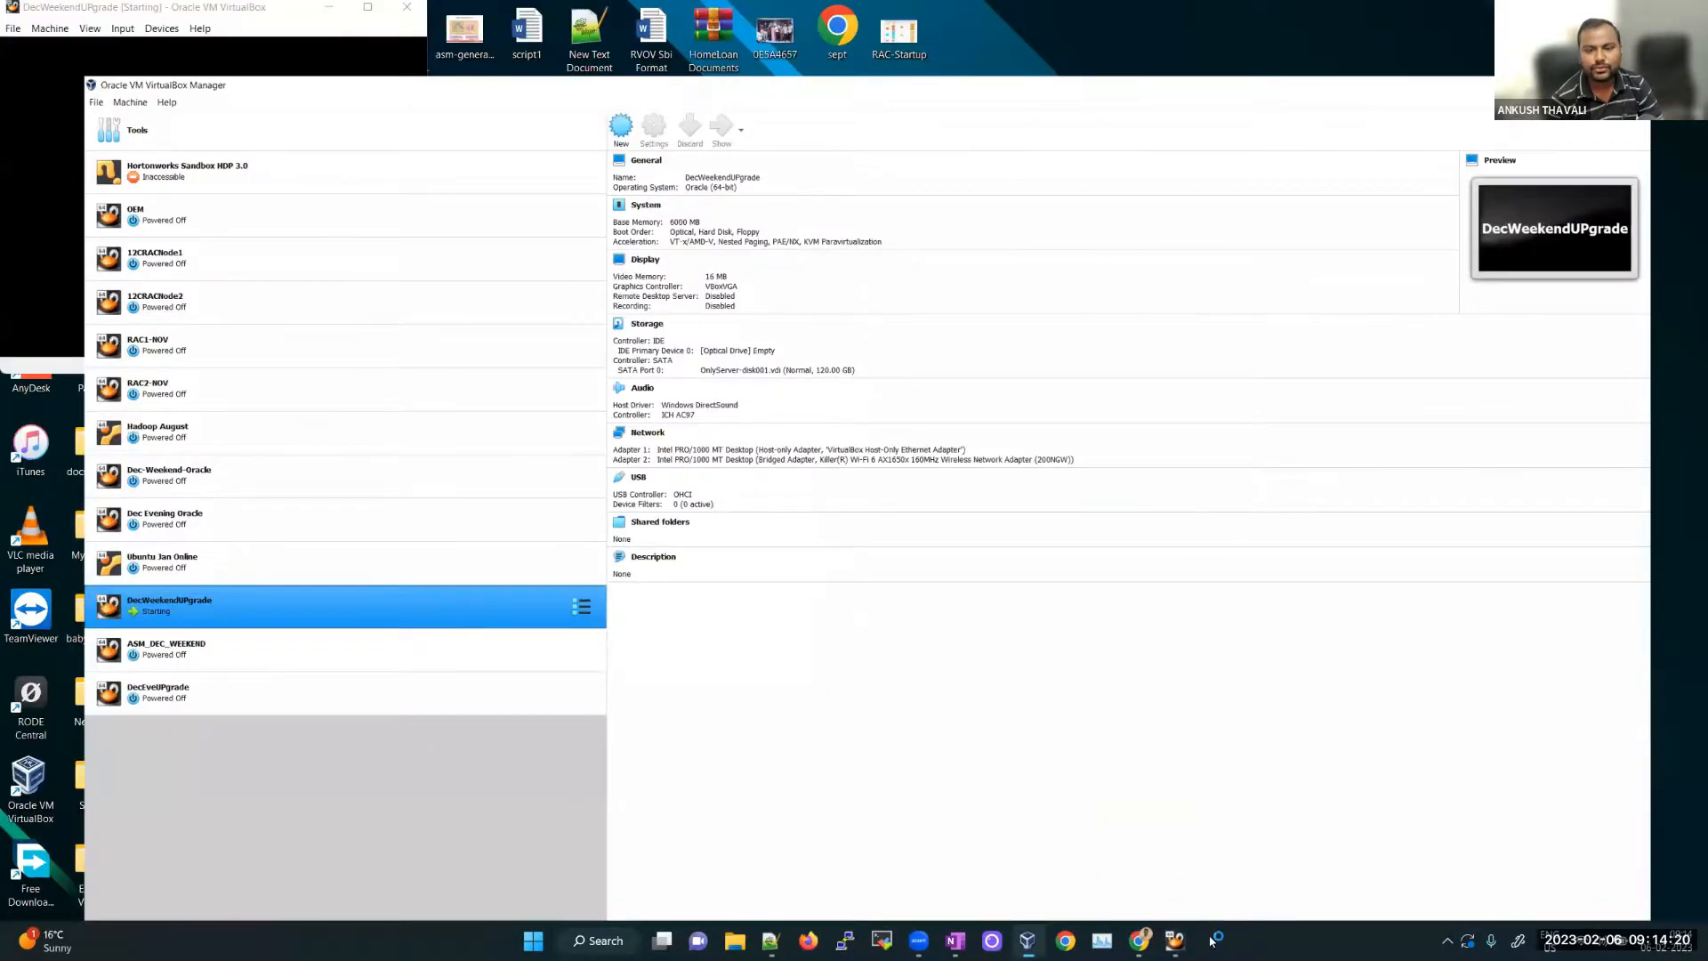
left_click(1175, 942)
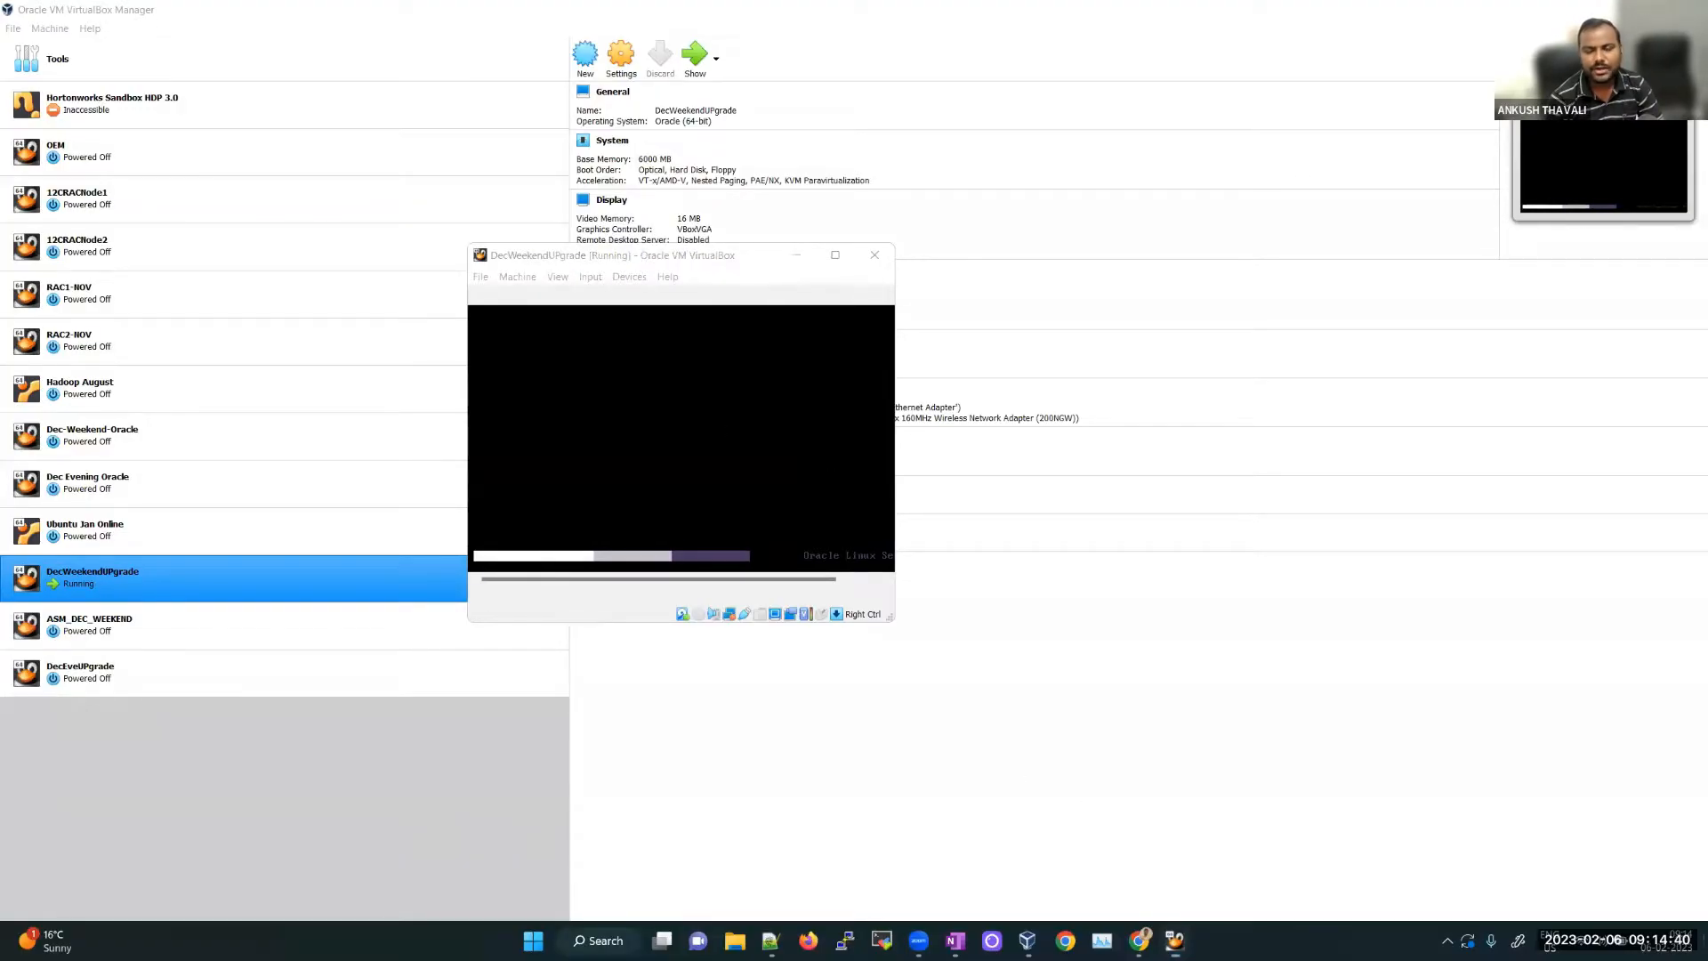
key("super+d")
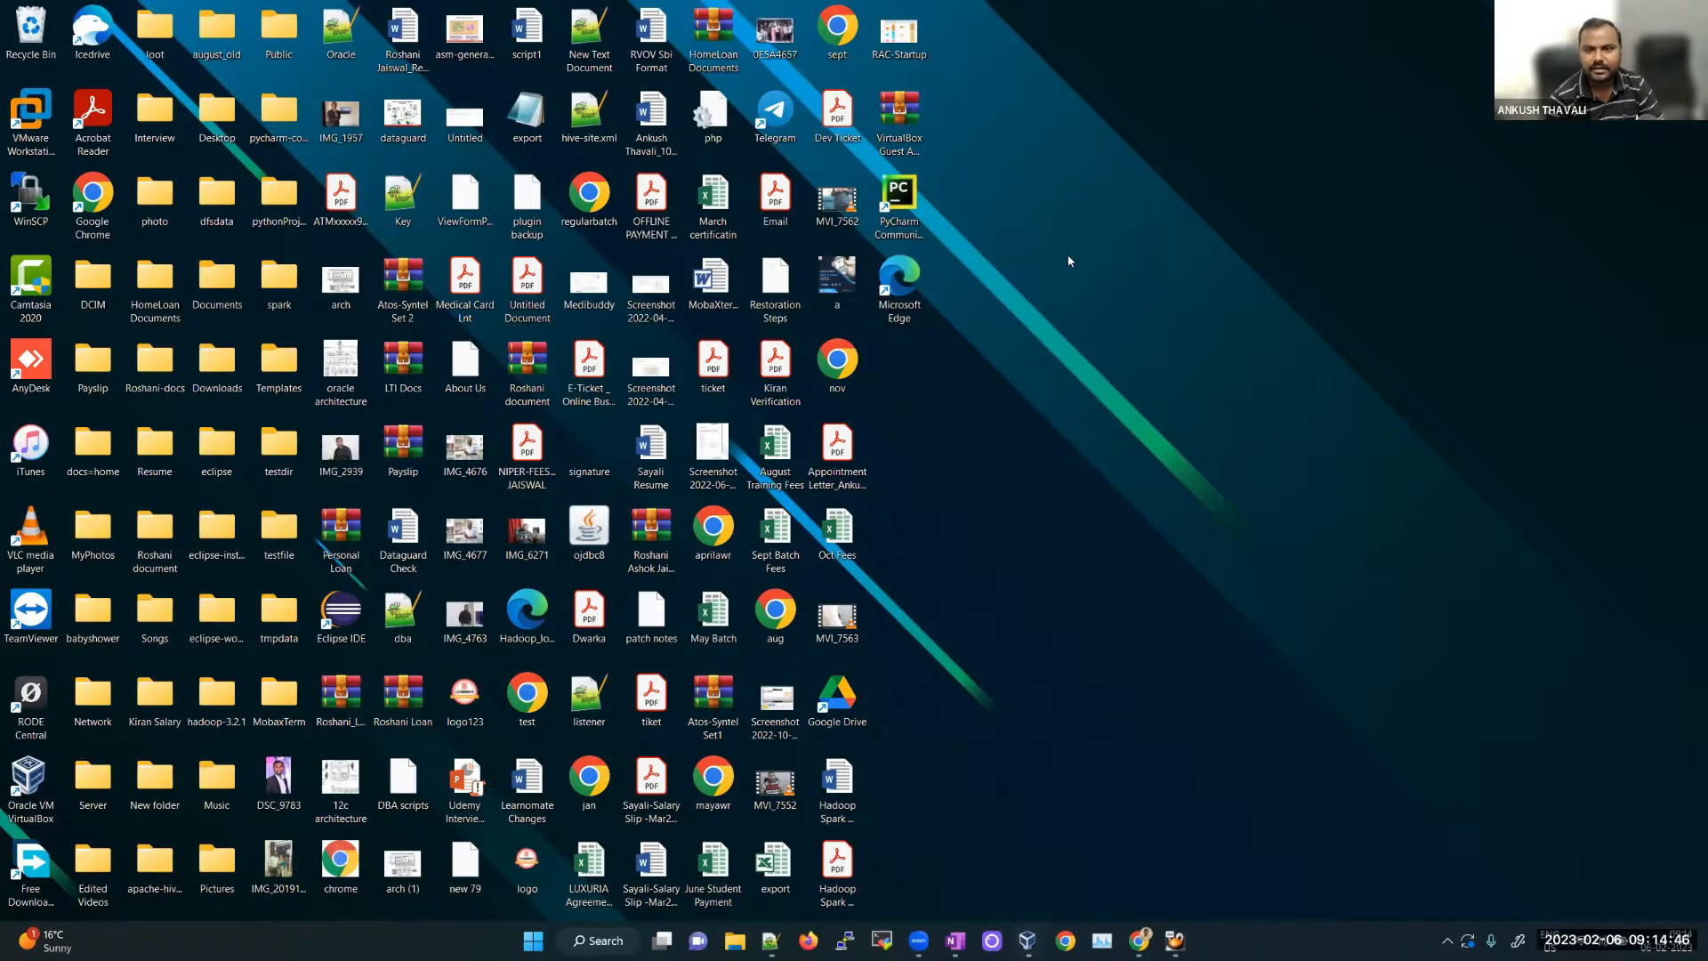
left_click(1027, 940)
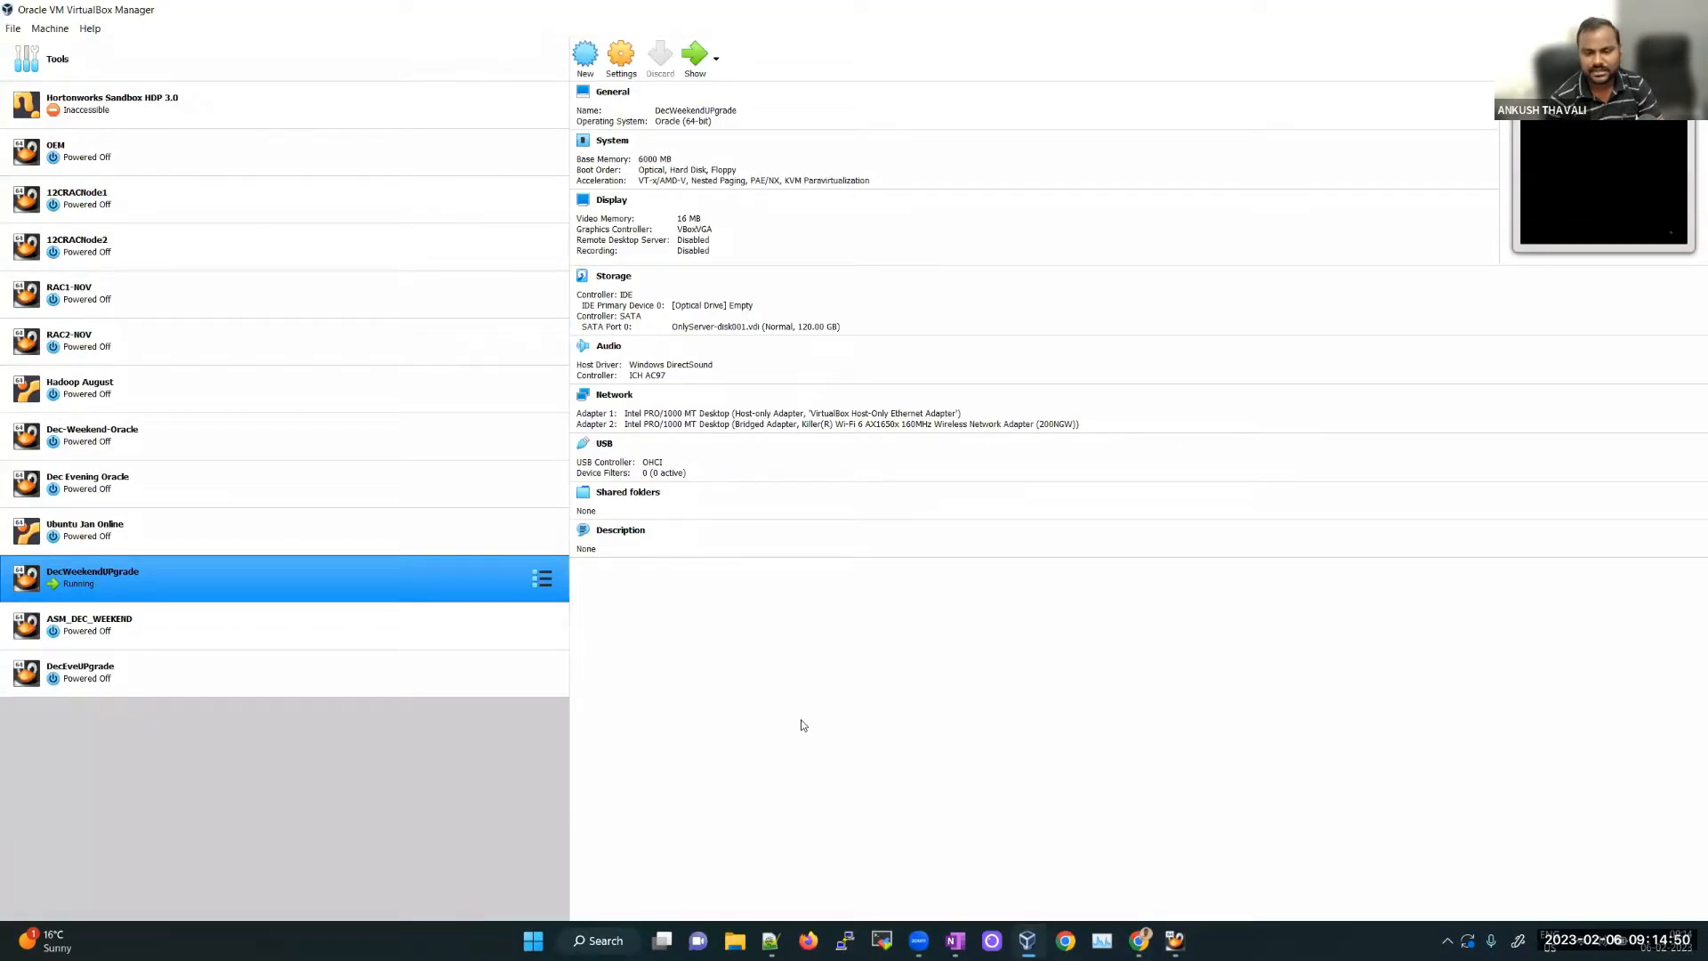
left_click(956, 940)
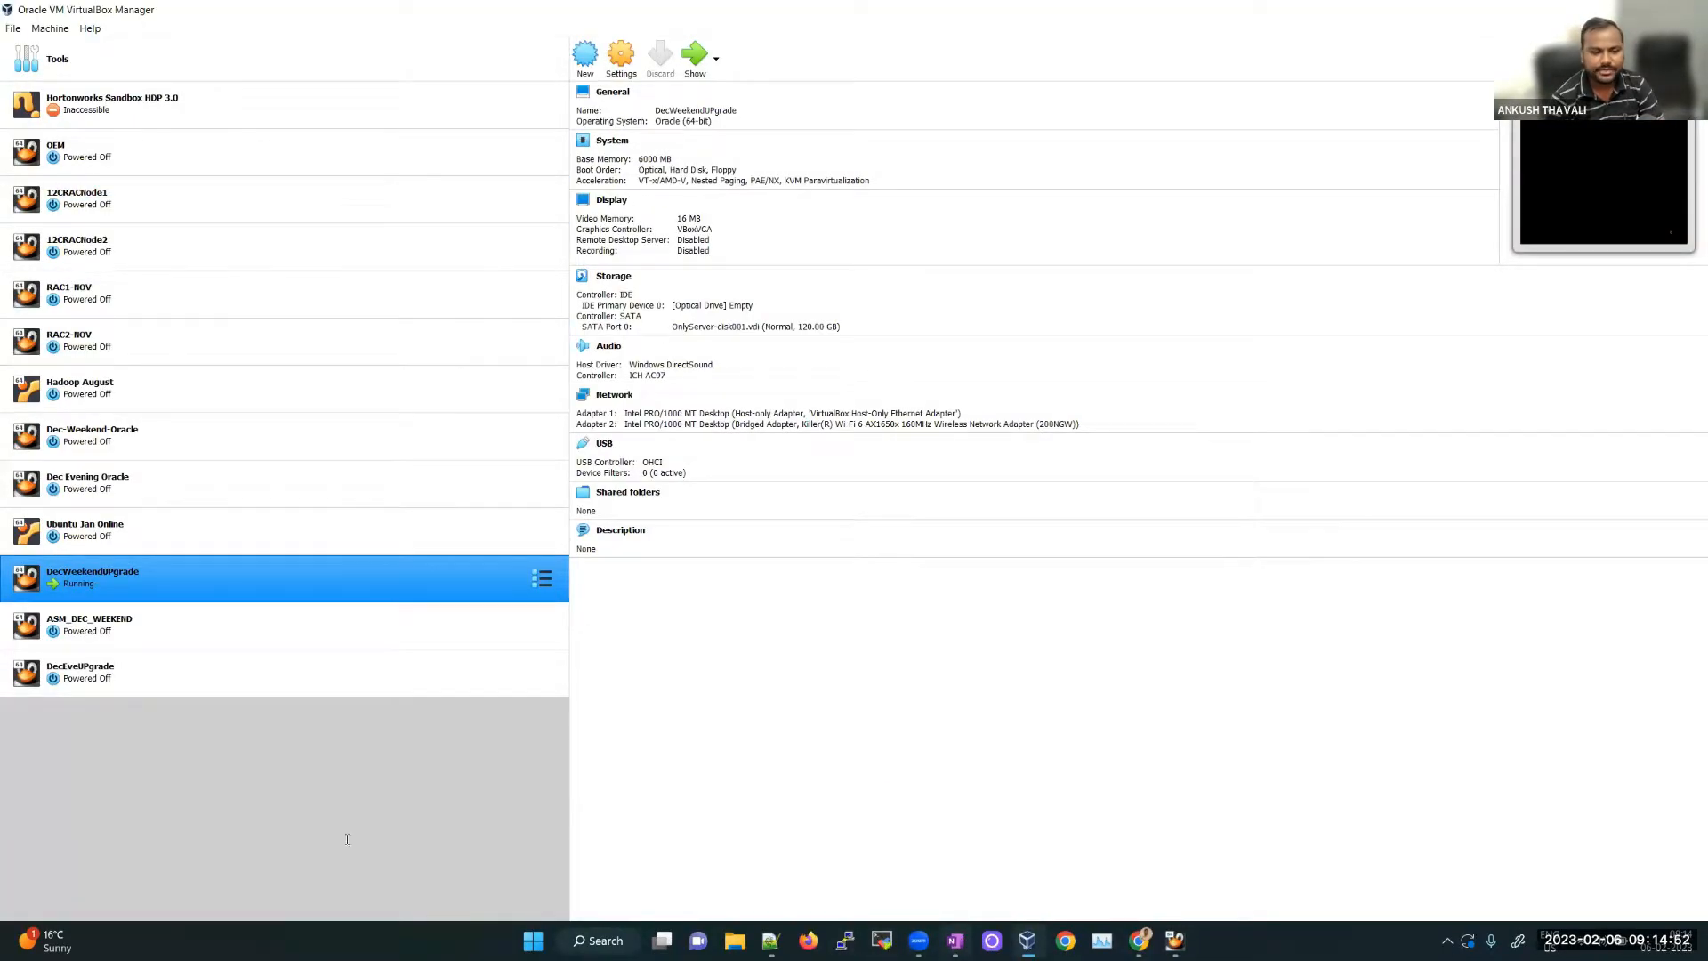
scroll(412, 545, "down", 3)
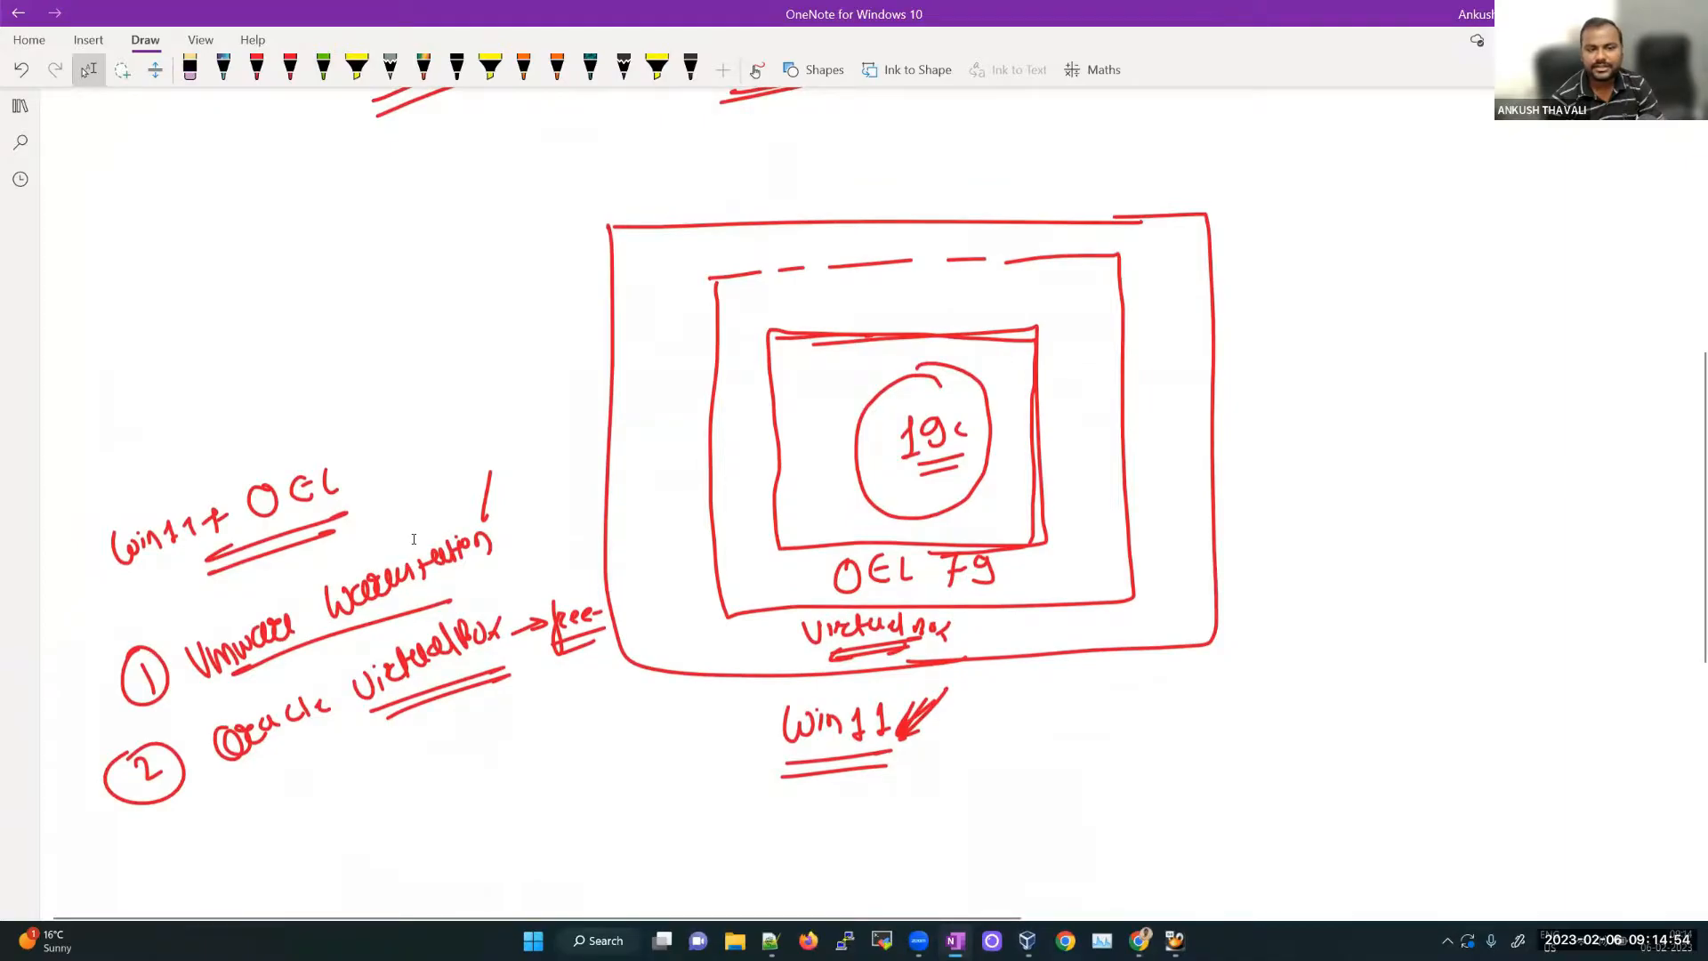
Step: Launch VMware Workstation from its desktop shortcut, view the OEM13C page, and minimize it
left_click(431, 562)
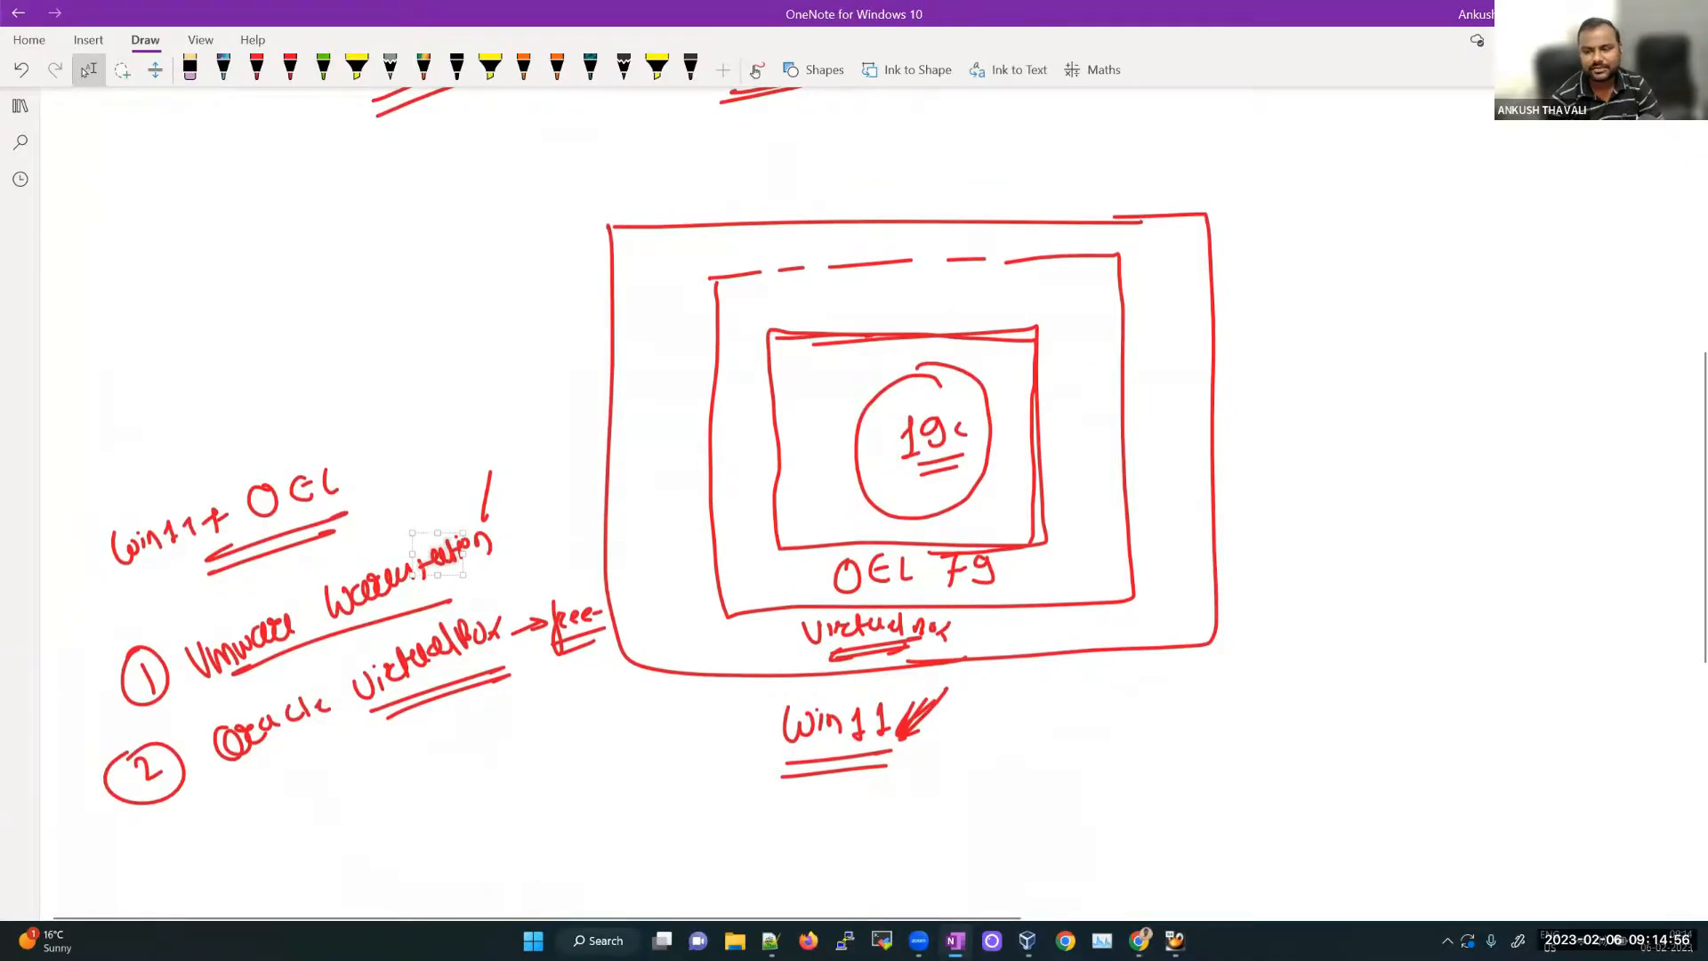
key("super+d")
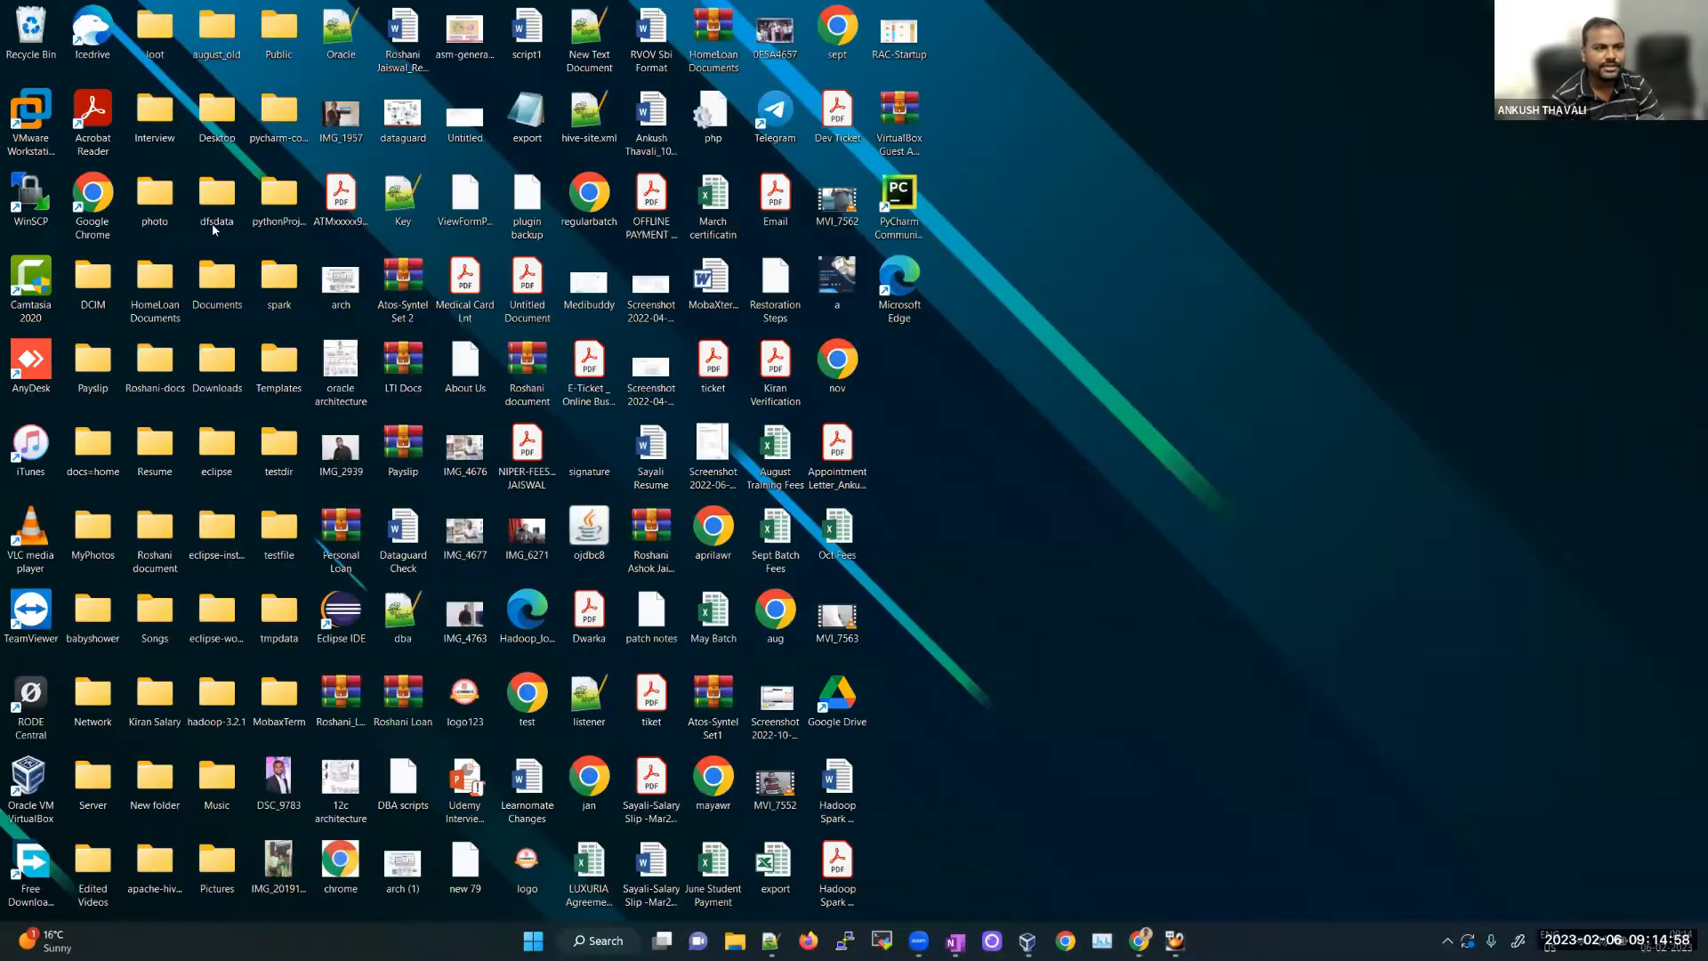
left_click(40, 126)
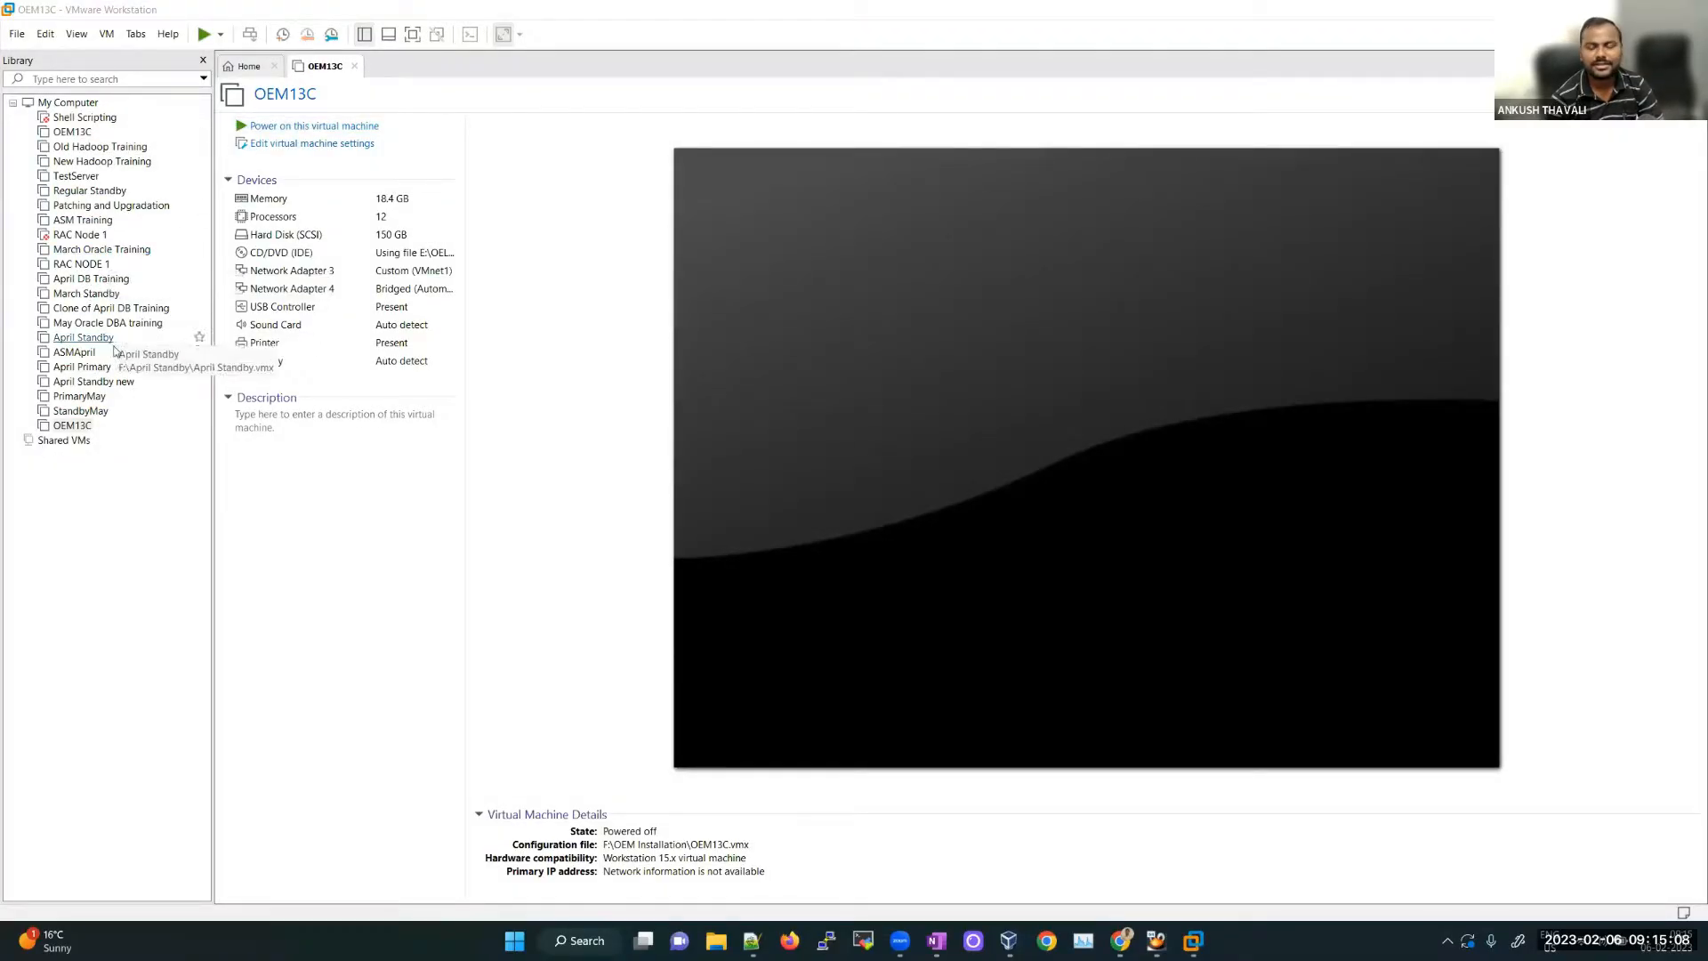
left_click(257, 421)
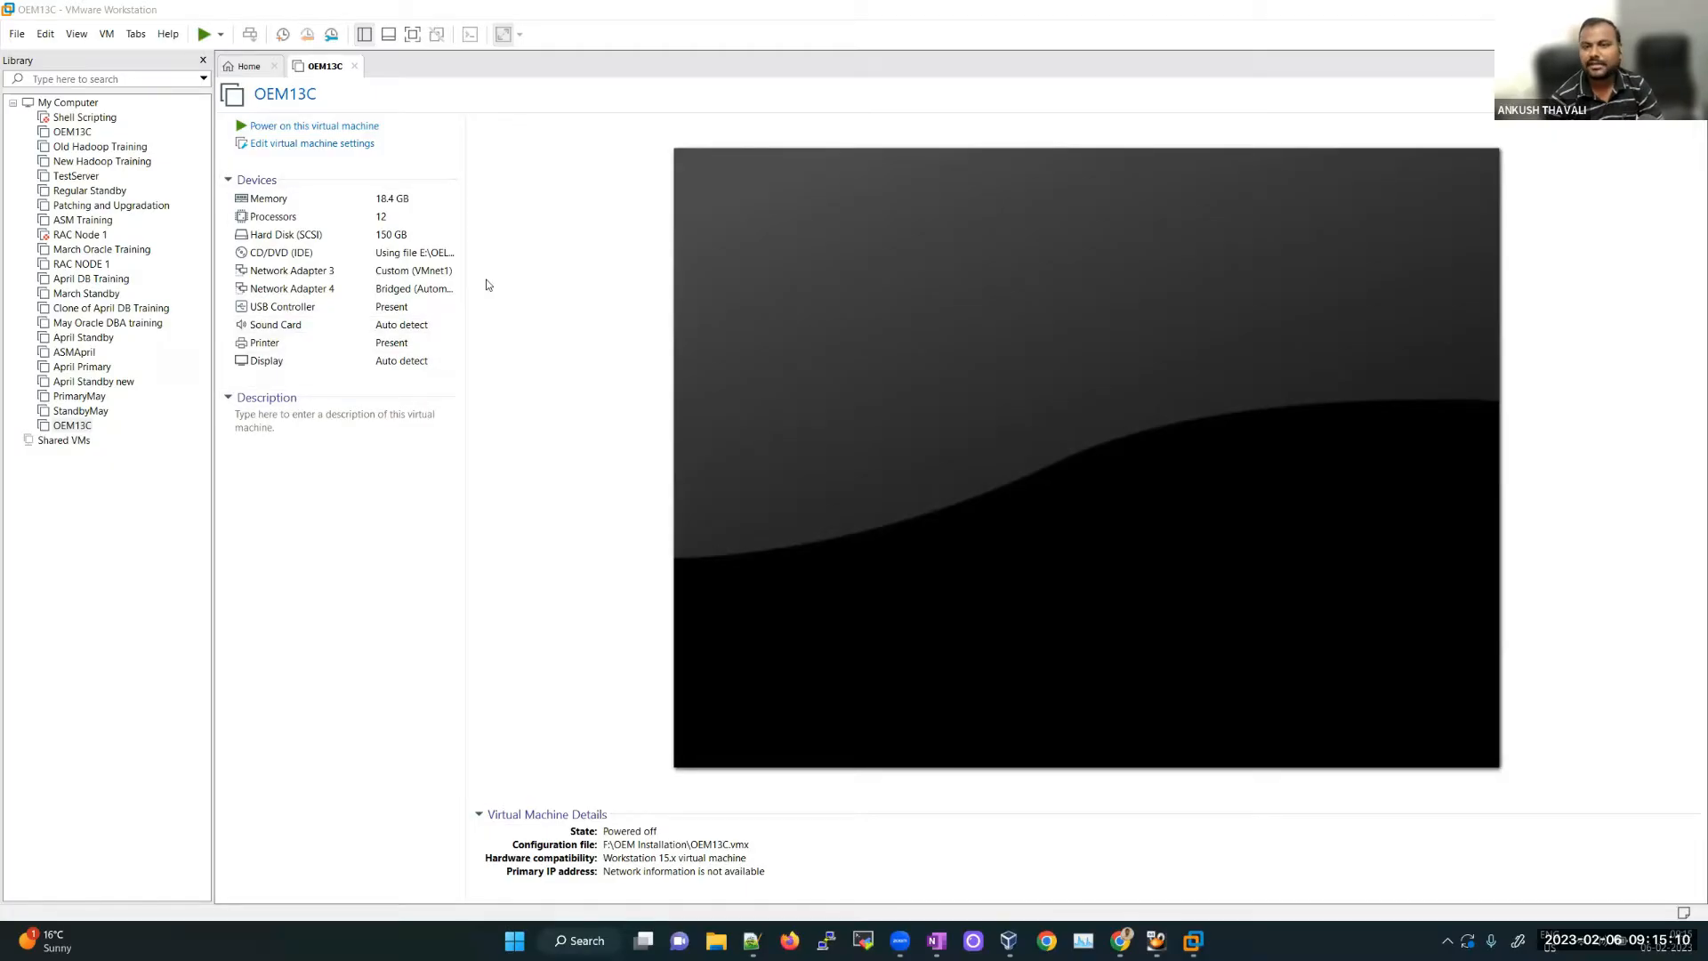
left_click(1611, 10)
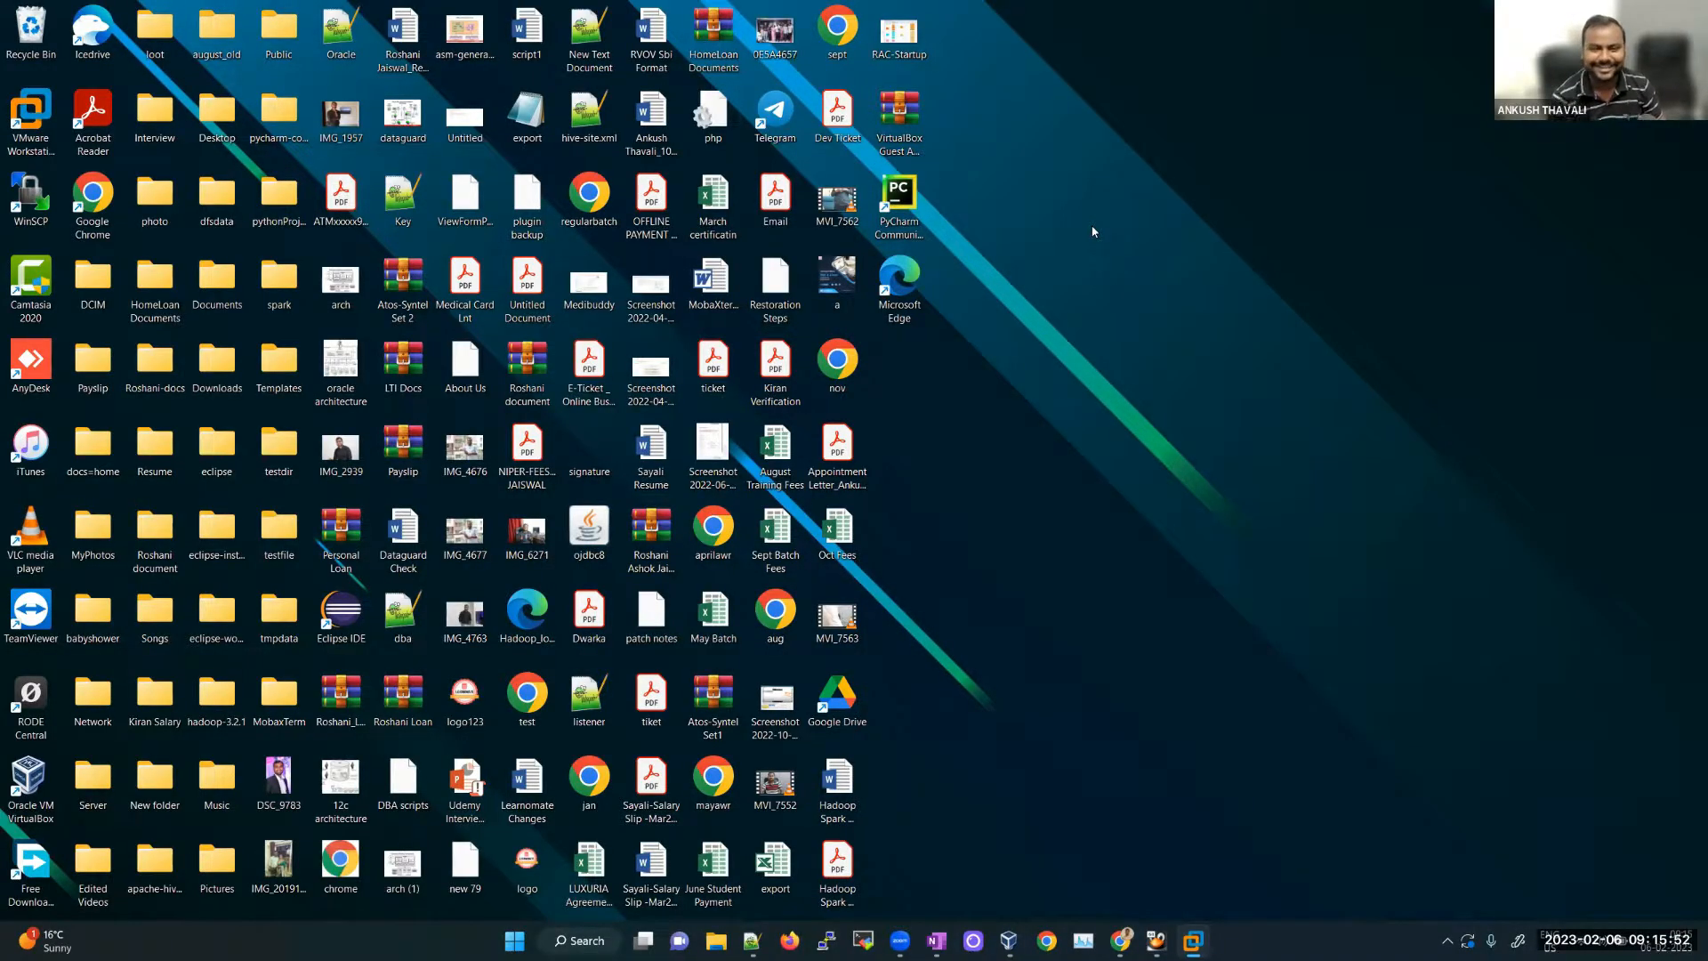
Step: Close the OEM13C window, maximize the DecWeekendUPgrade VM, and sign in with the user's password
left_click(936, 940)
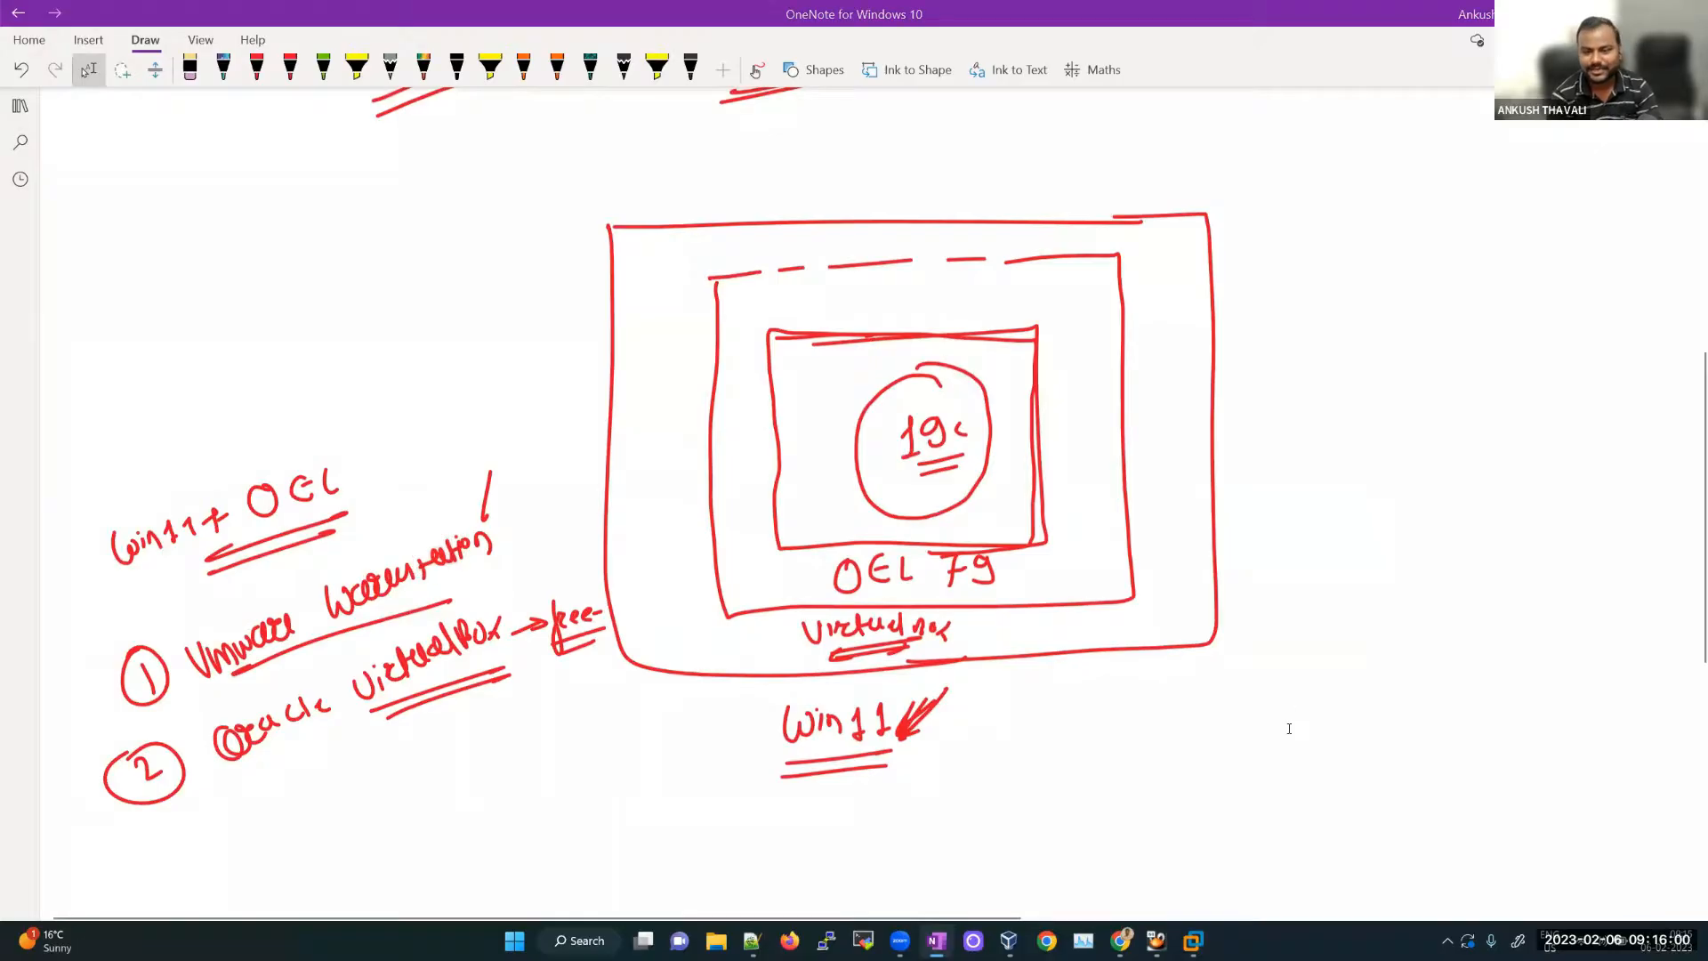
mouse_move(1193, 940)
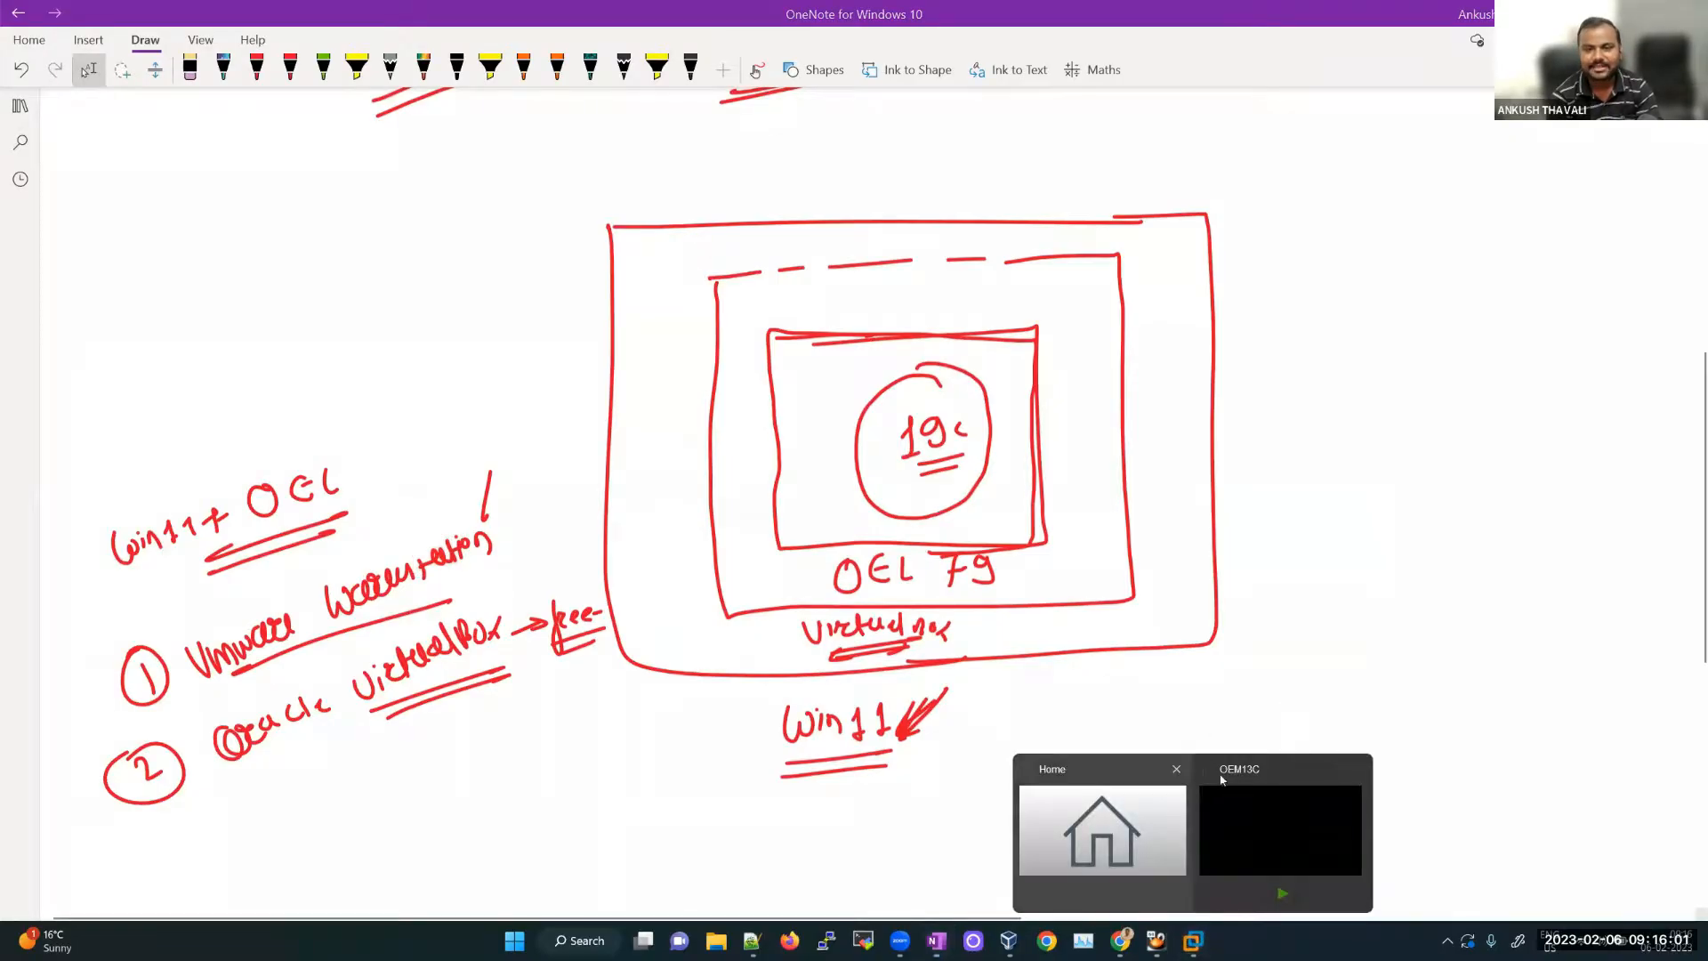
left_click(1359, 769)
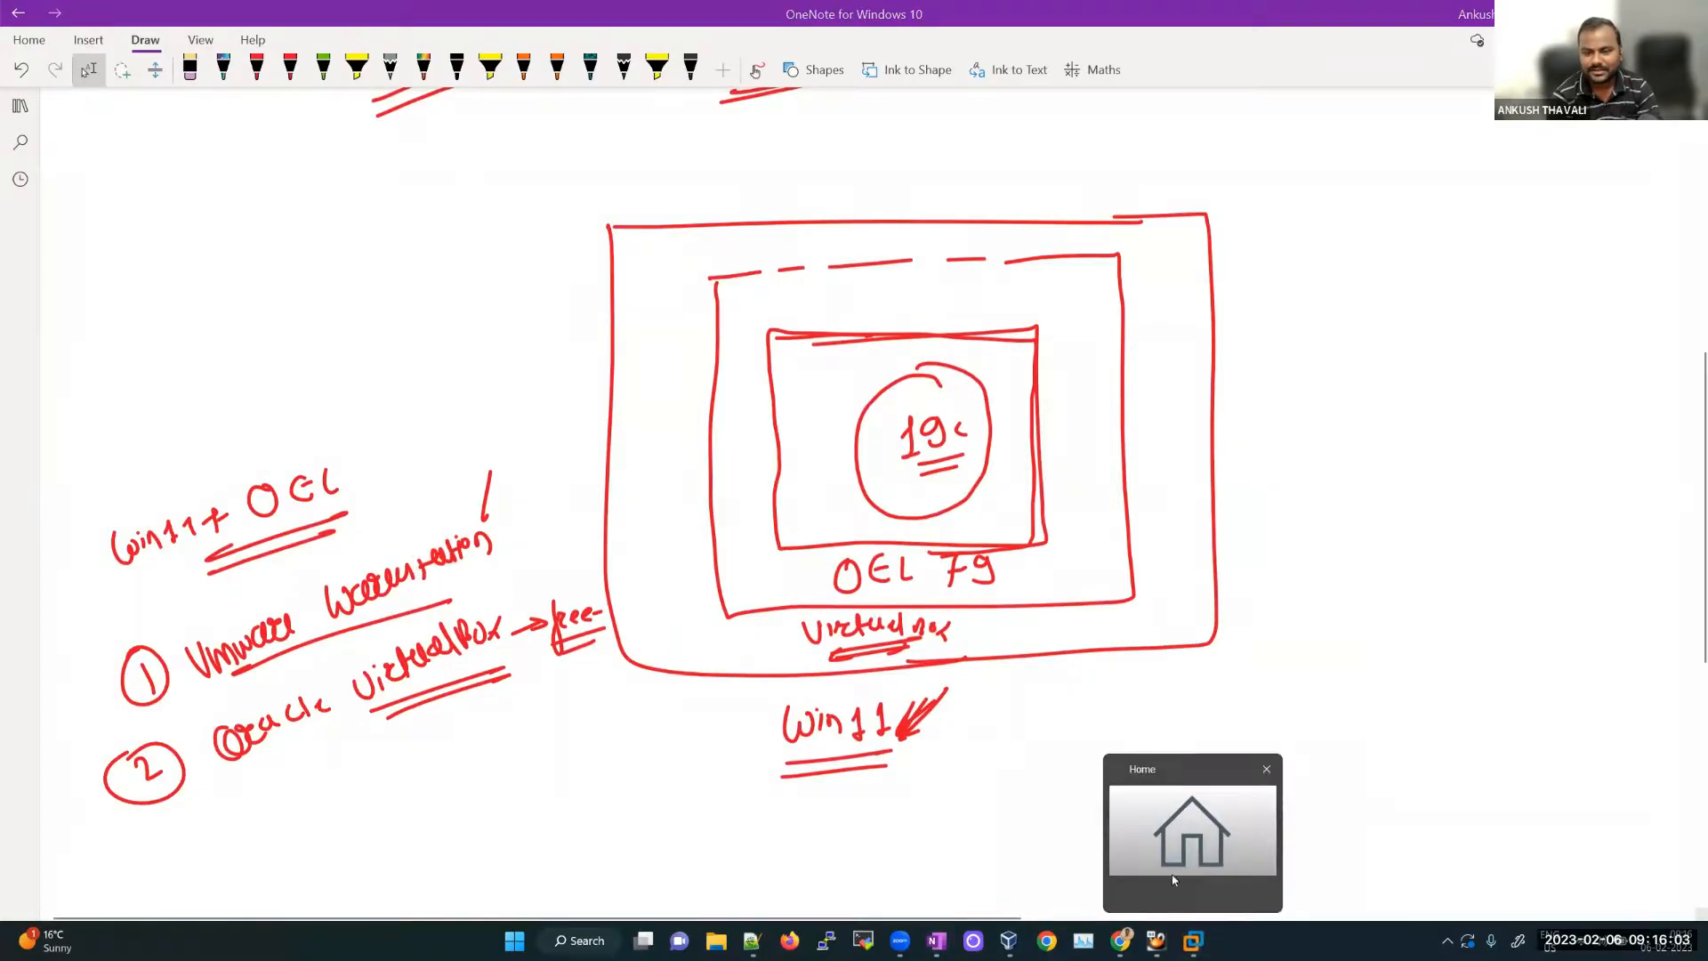
left_click(1156, 941)
left_click(1092, 255)
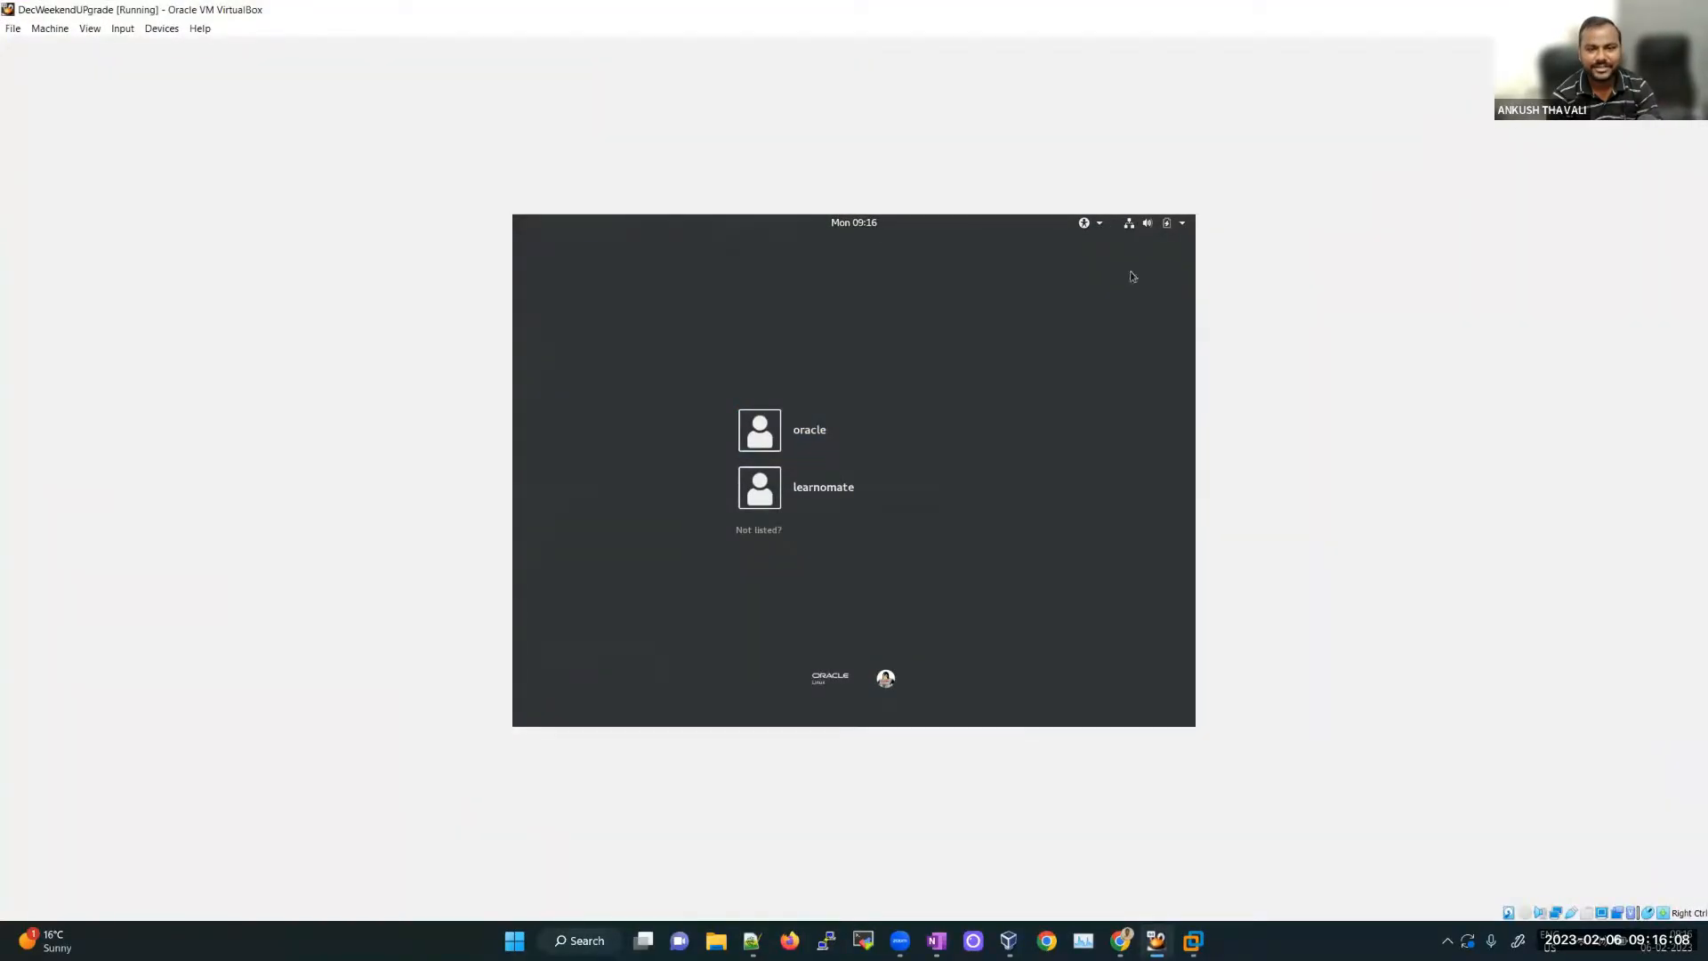
left_click(860, 441)
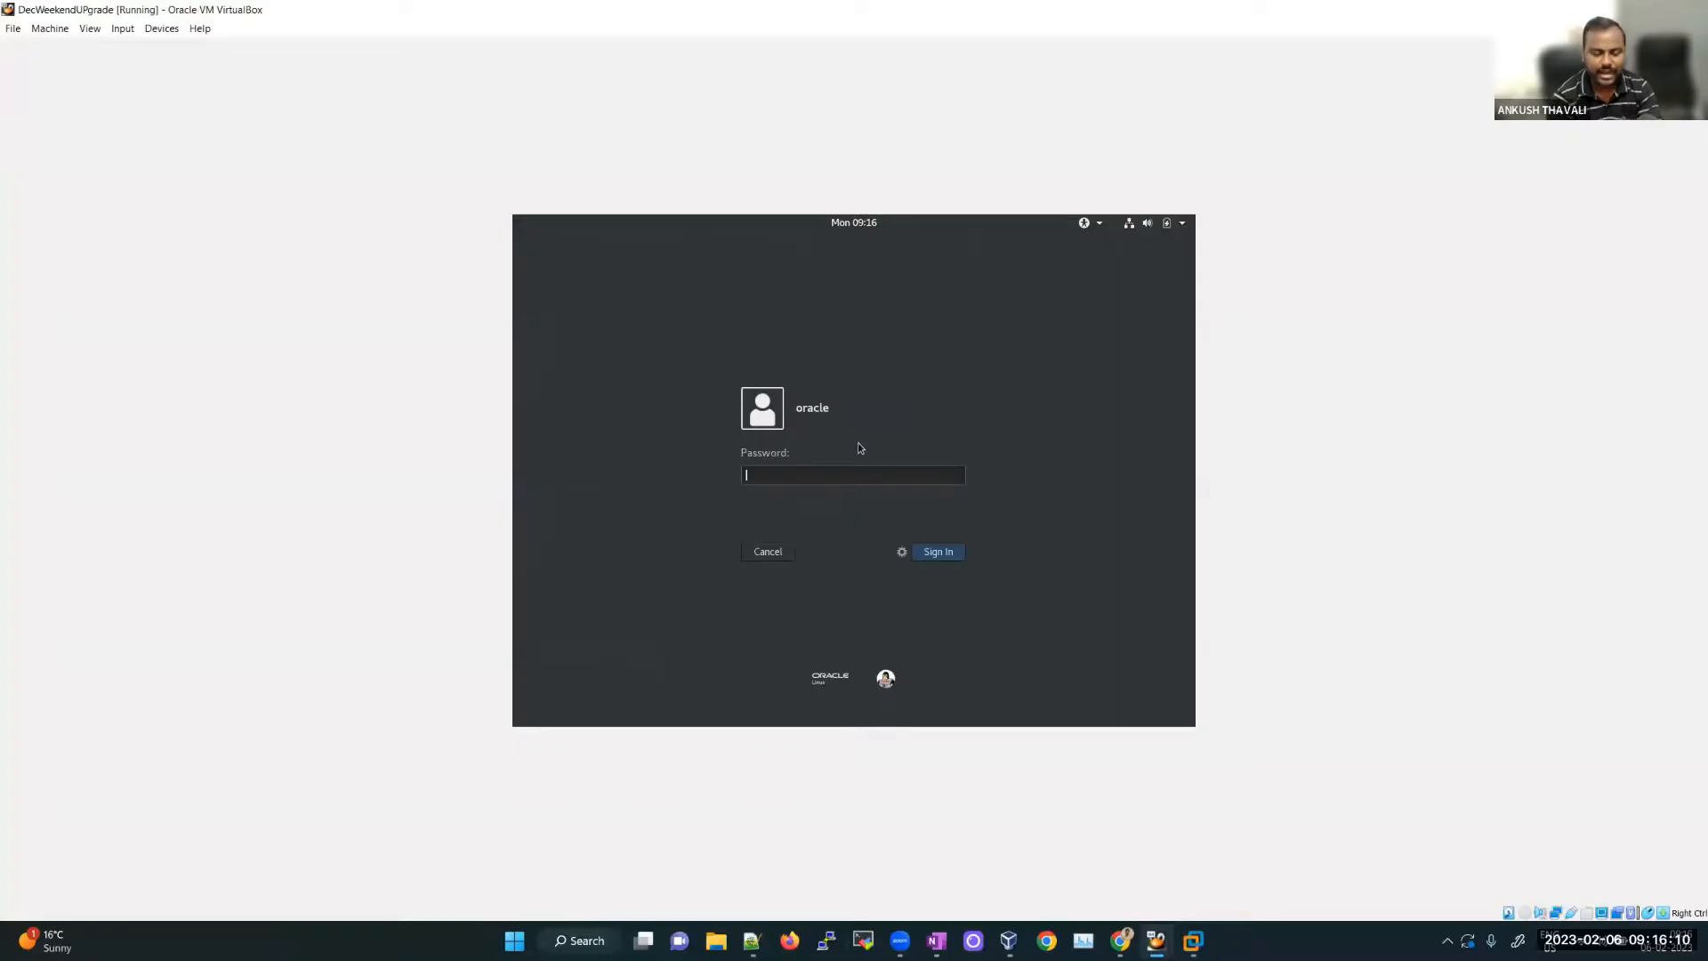
type("oracle")
key("Return")
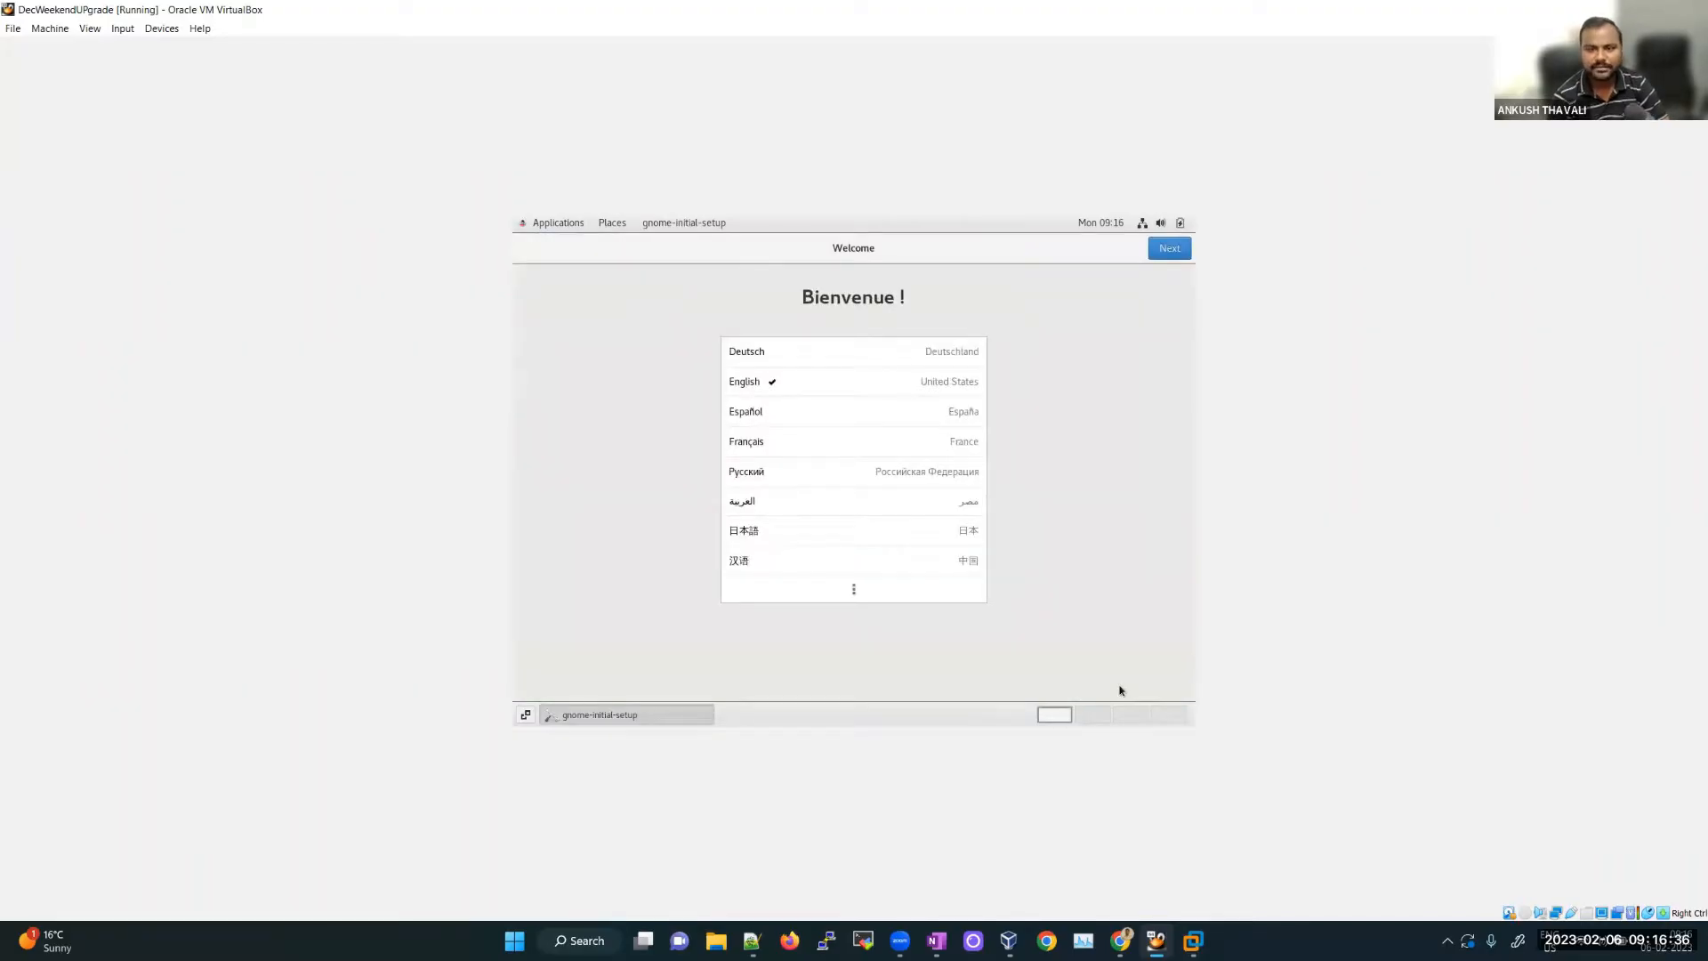
Step: Accept language, keyboard and privacy defaults, start using Oracle Linux Server, then minimize the VM
left_click(1177, 250)
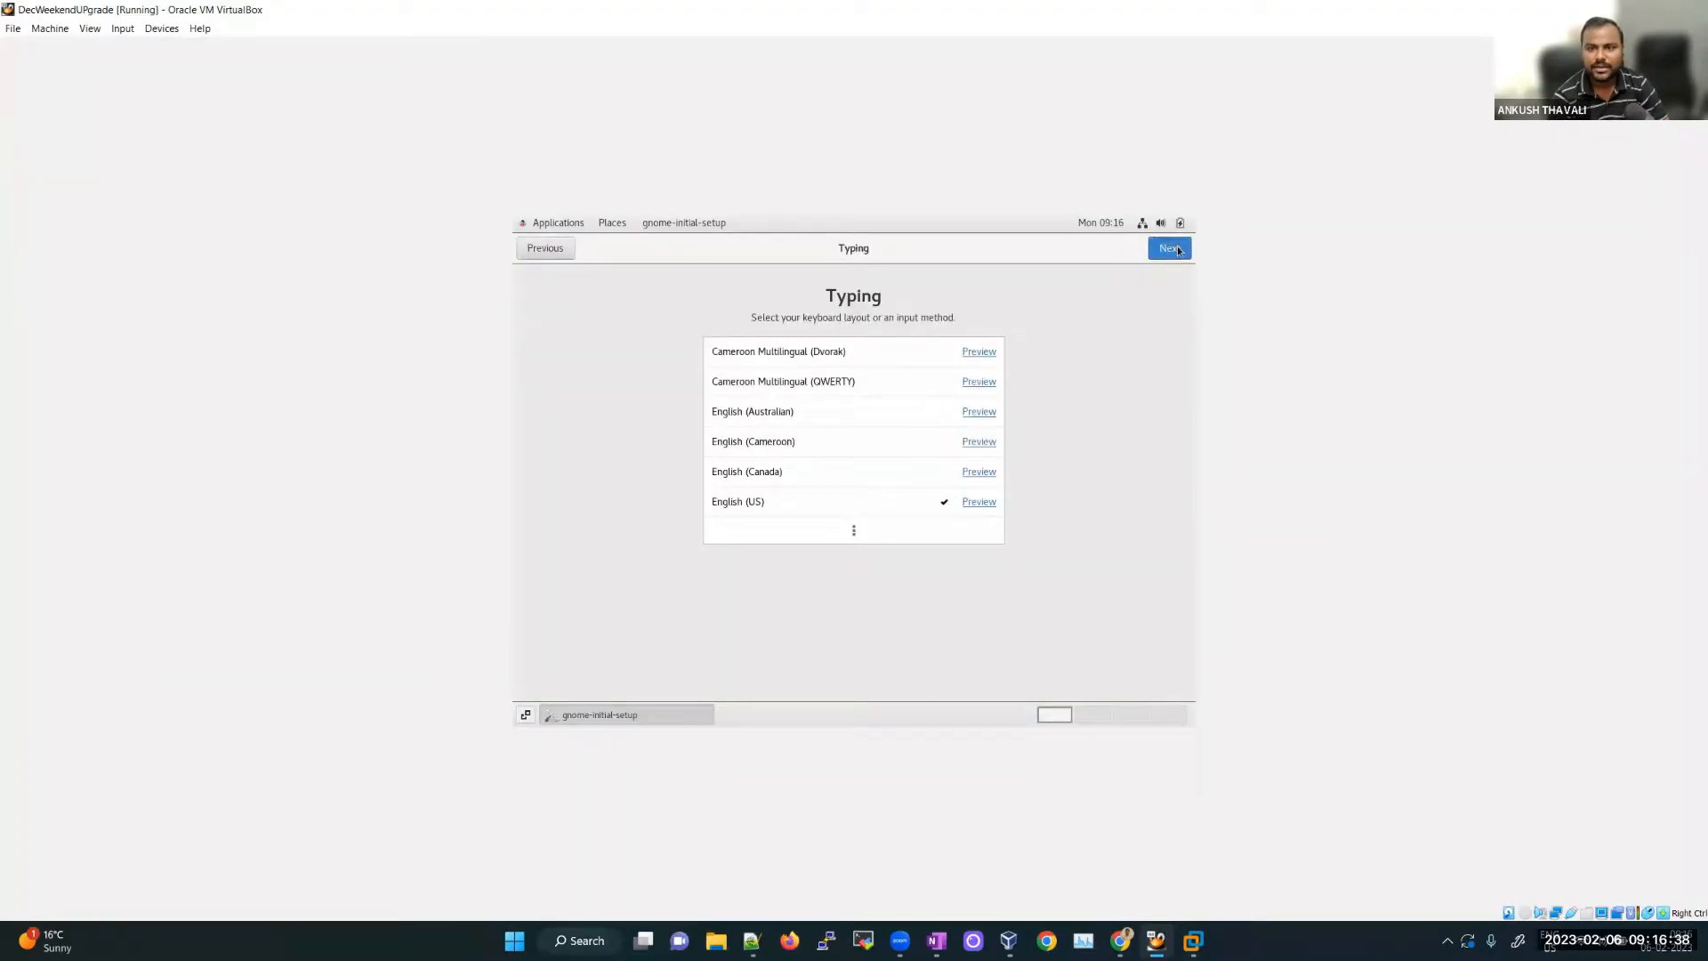
left_click(1178, 250)
left_click(1178, 250)
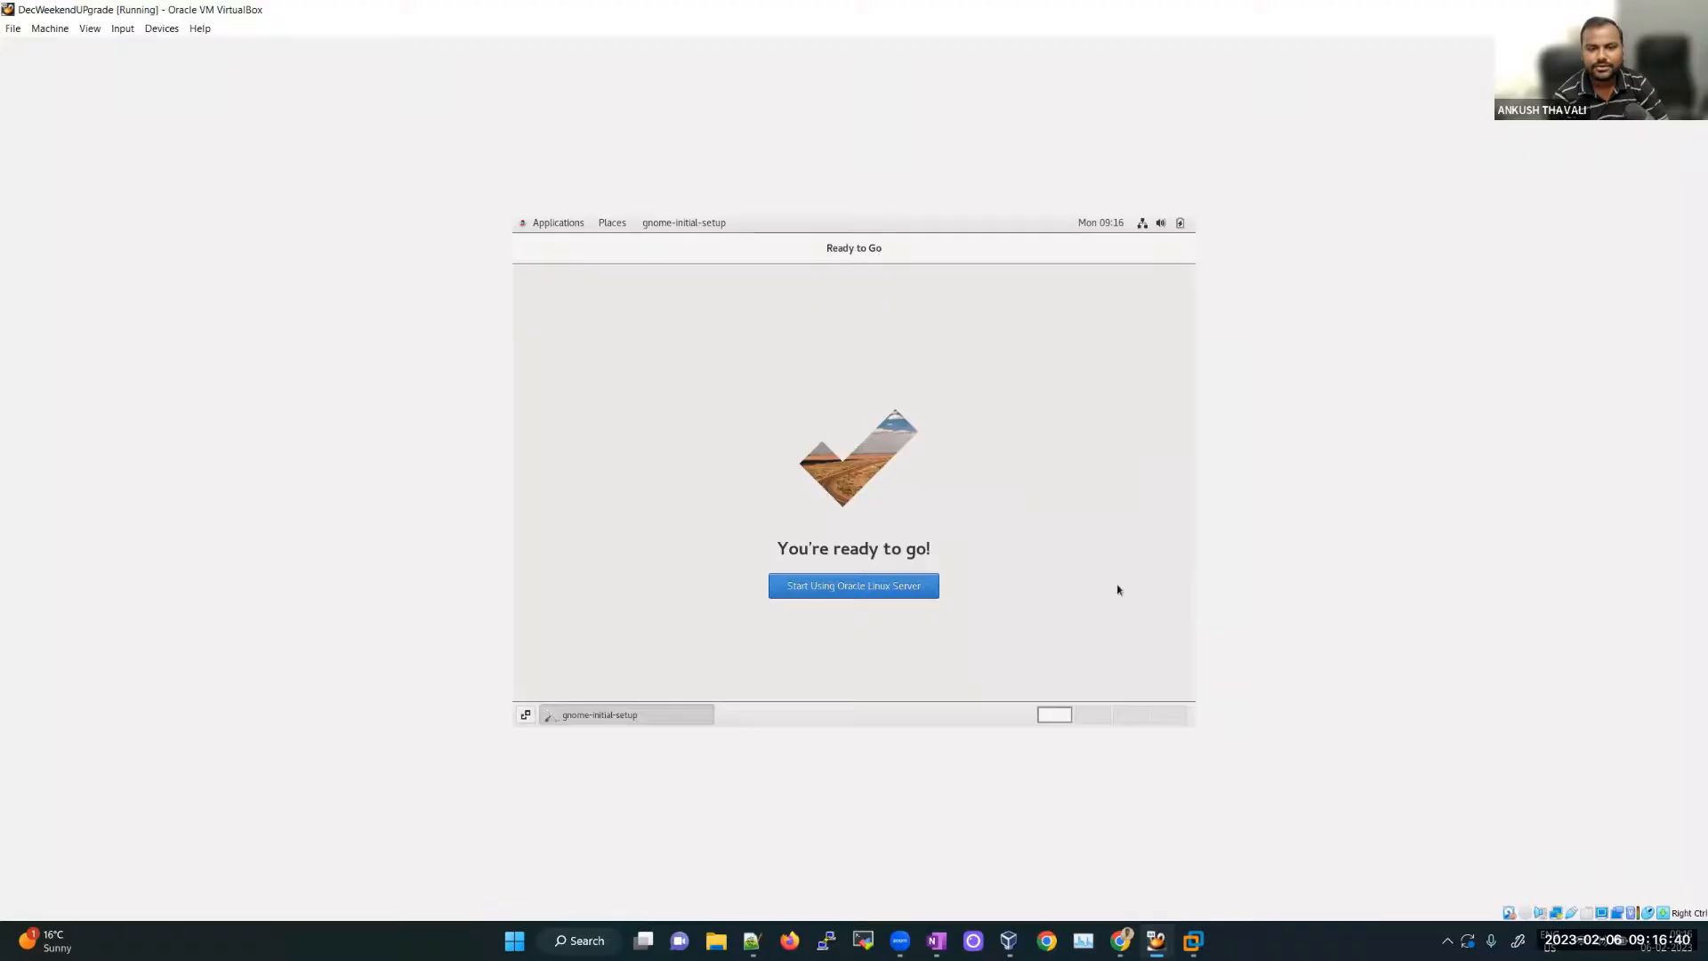
left_click(855, 593)
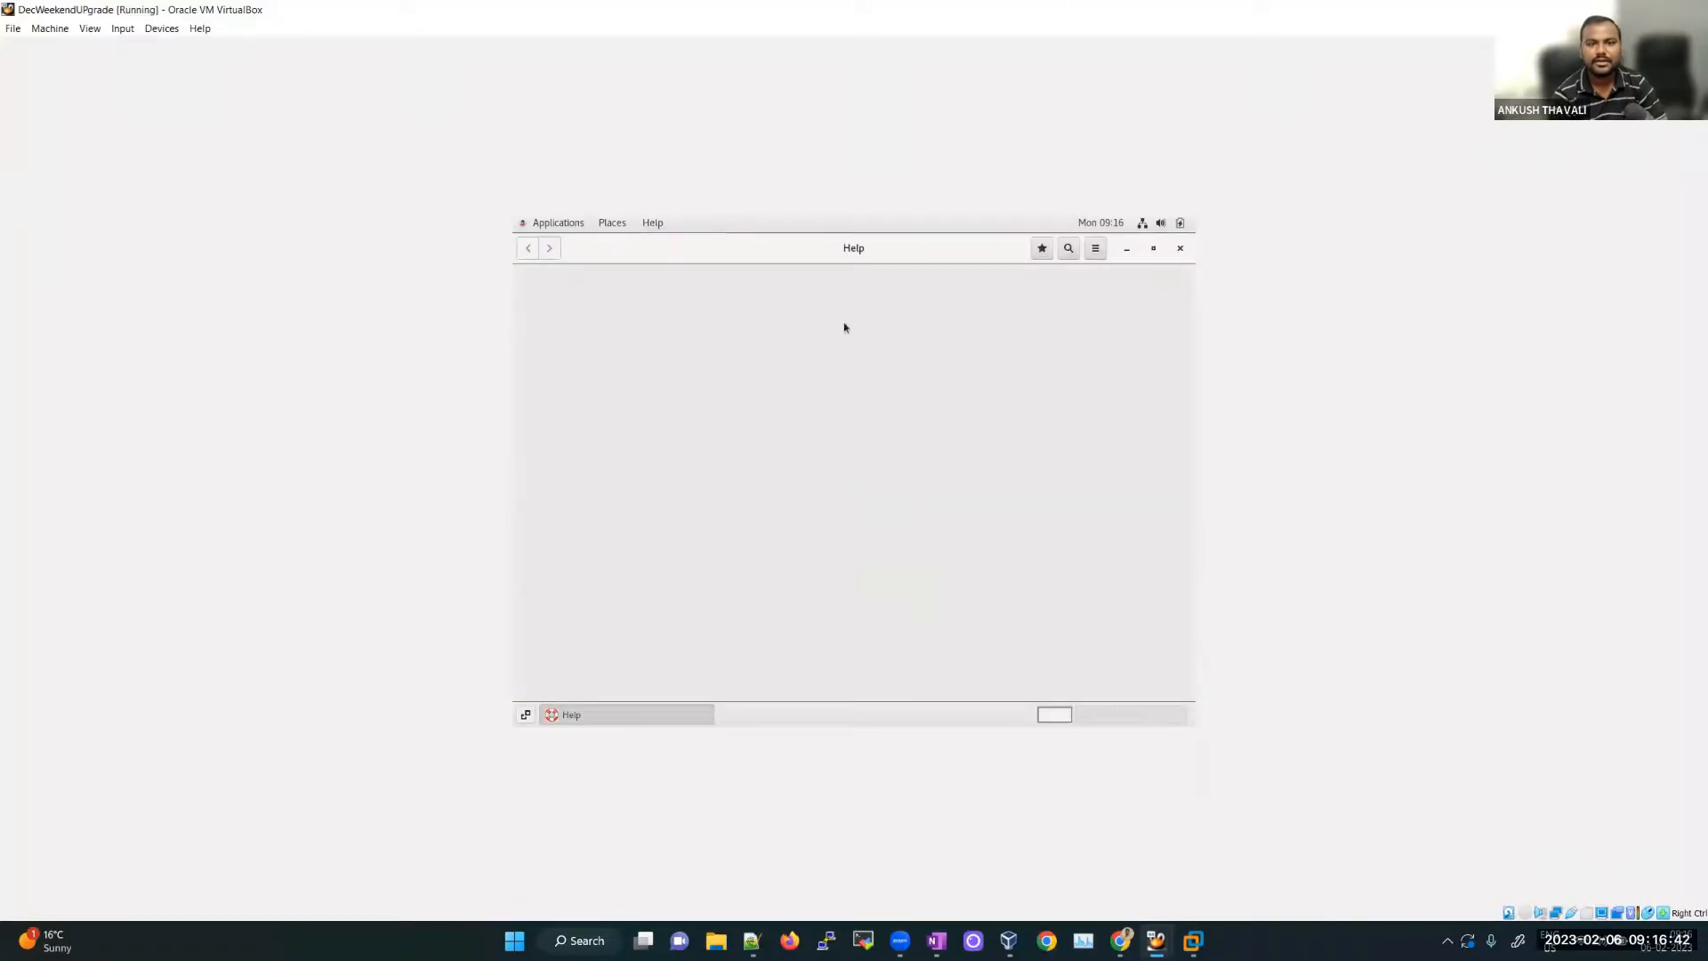
left_click(1182, 245)
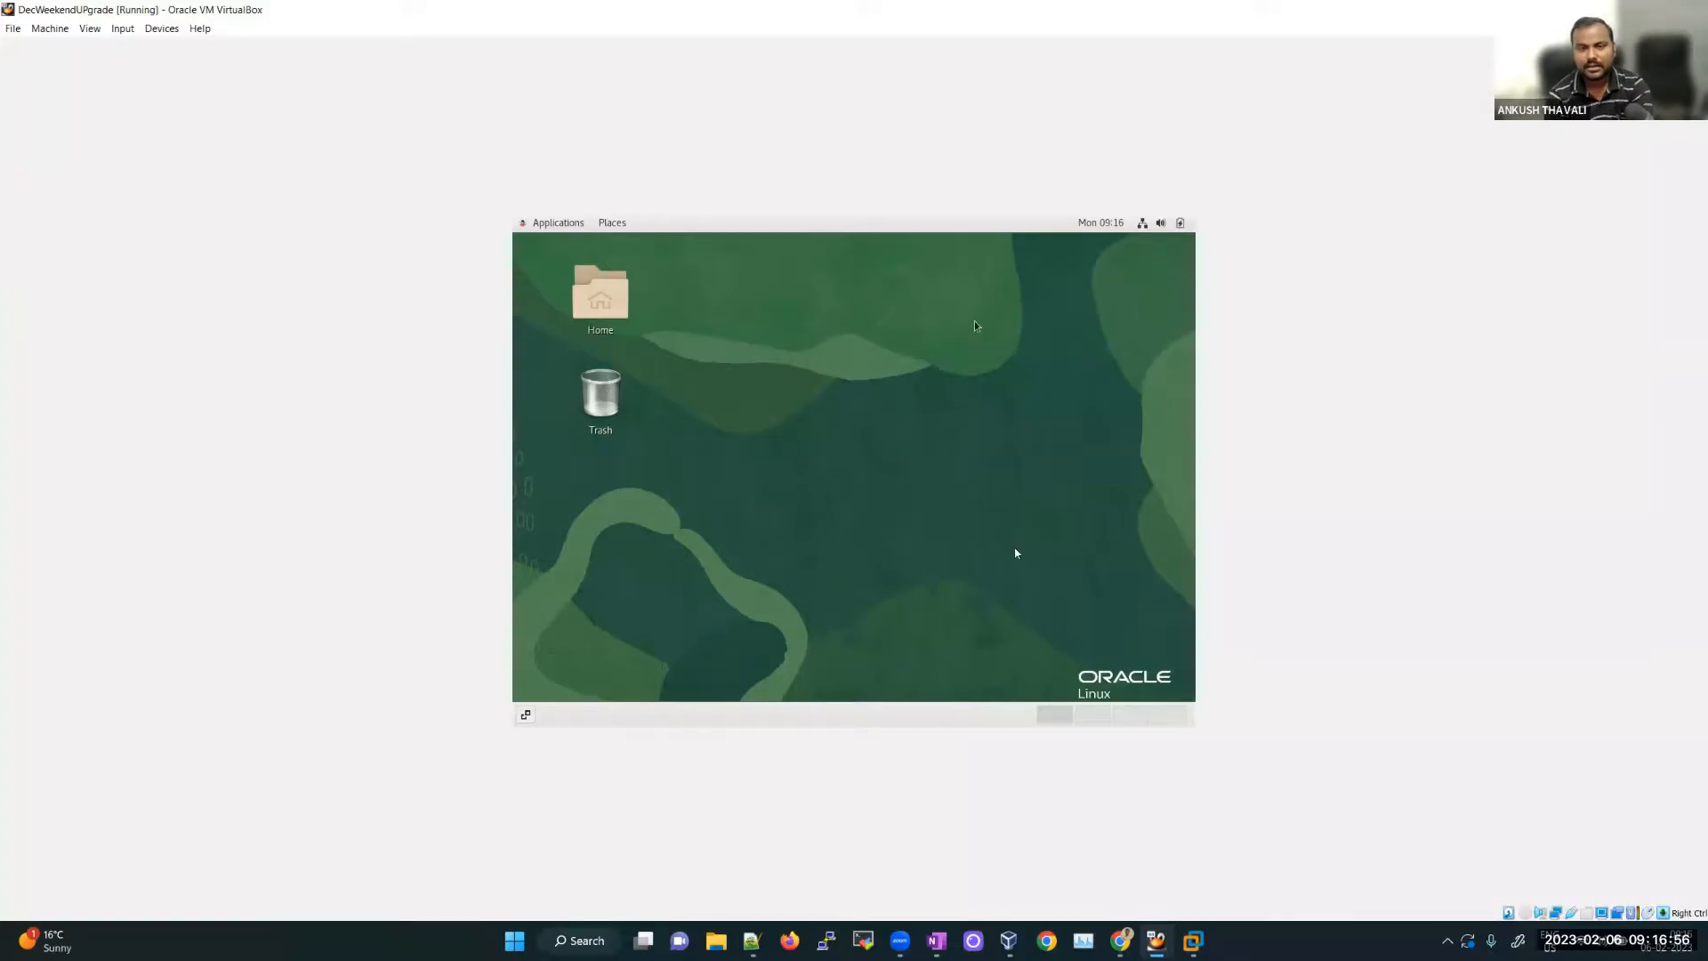
left_click(1055, 571)
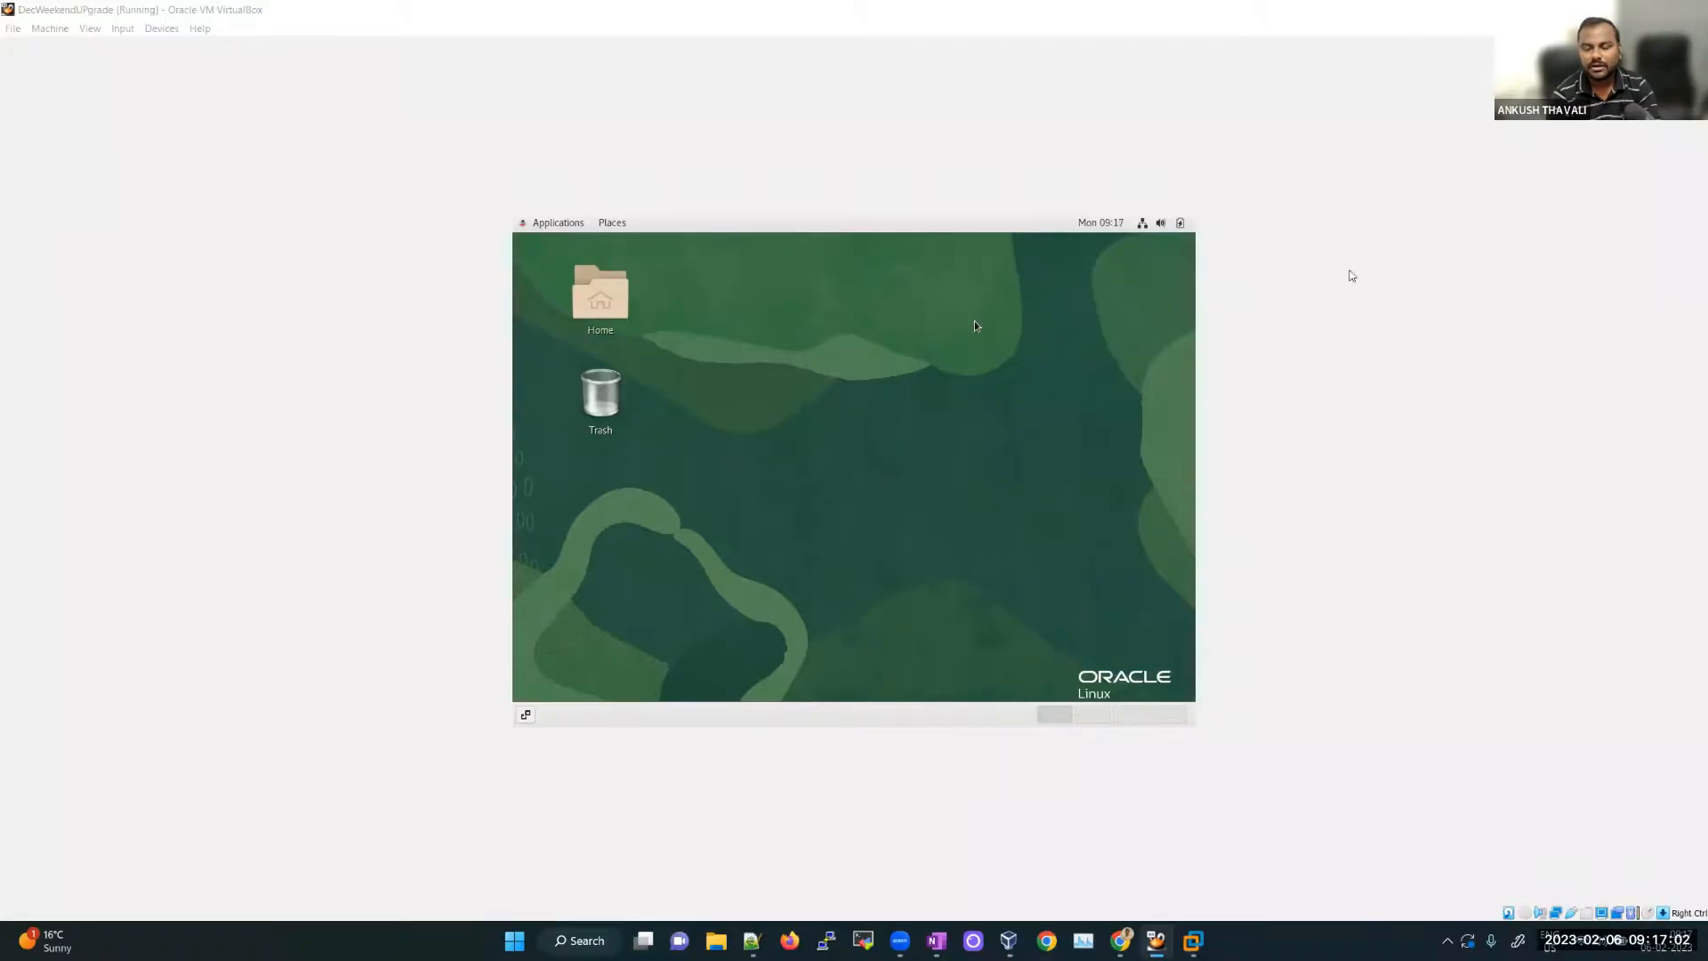
left_click(1707, 943)
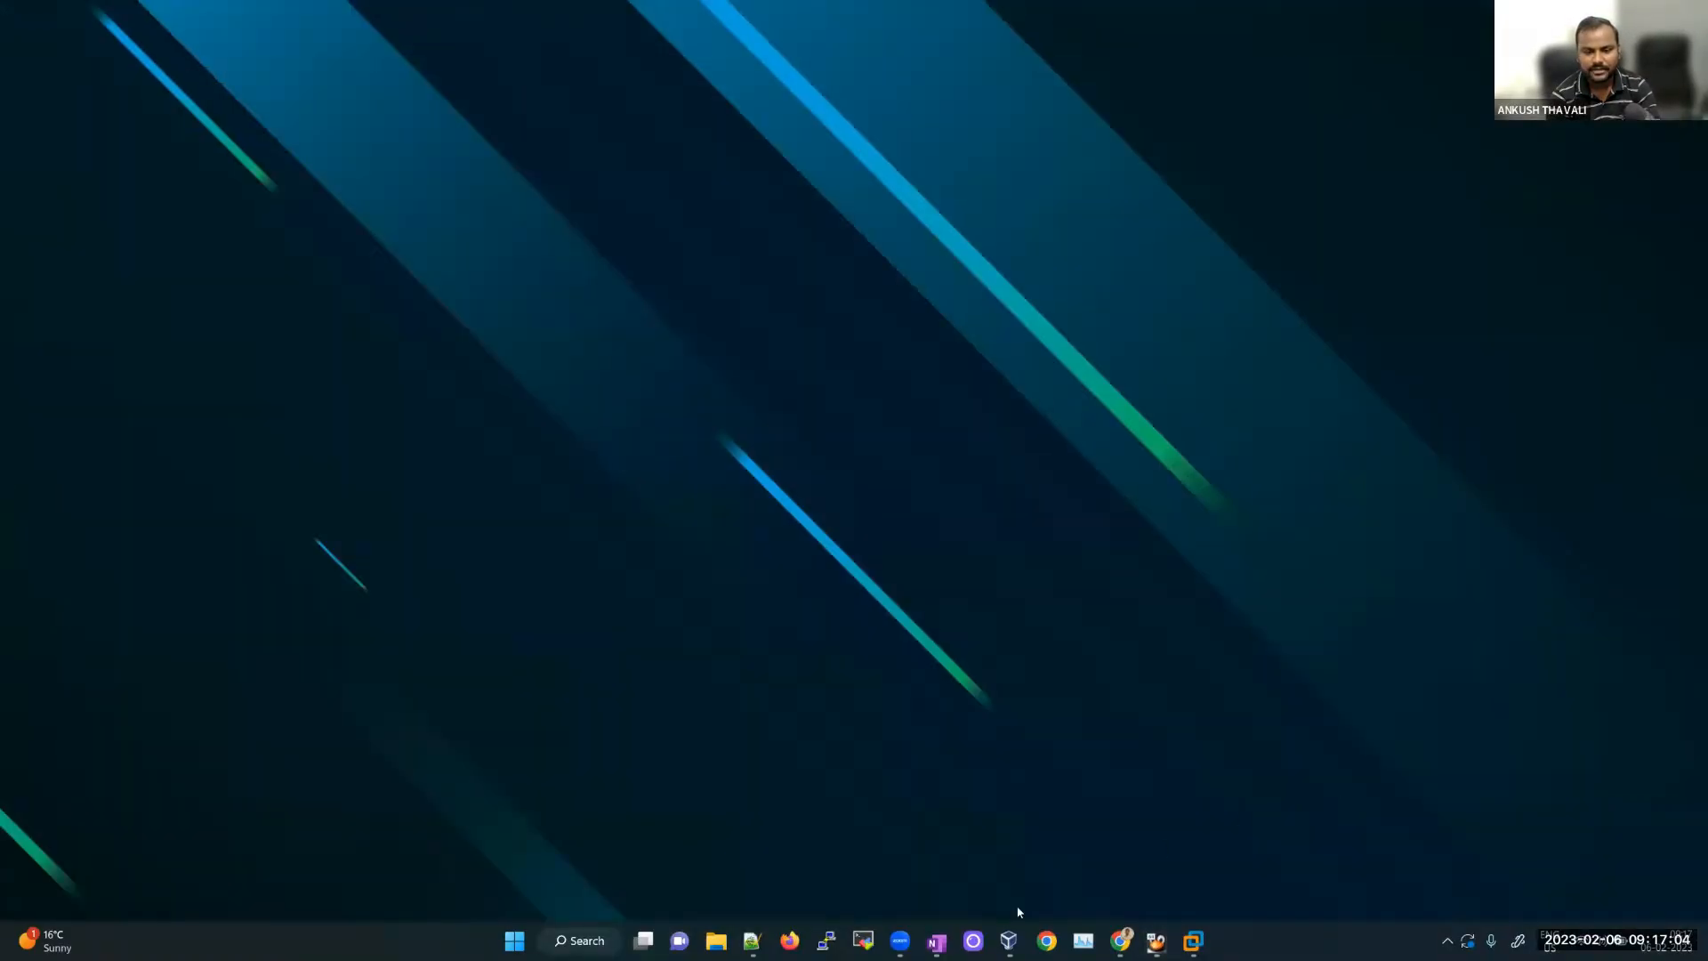
Step: Start a new OneNote page and draw a large red box near its centre
left_click(953, 937)
key("ctrl+n")
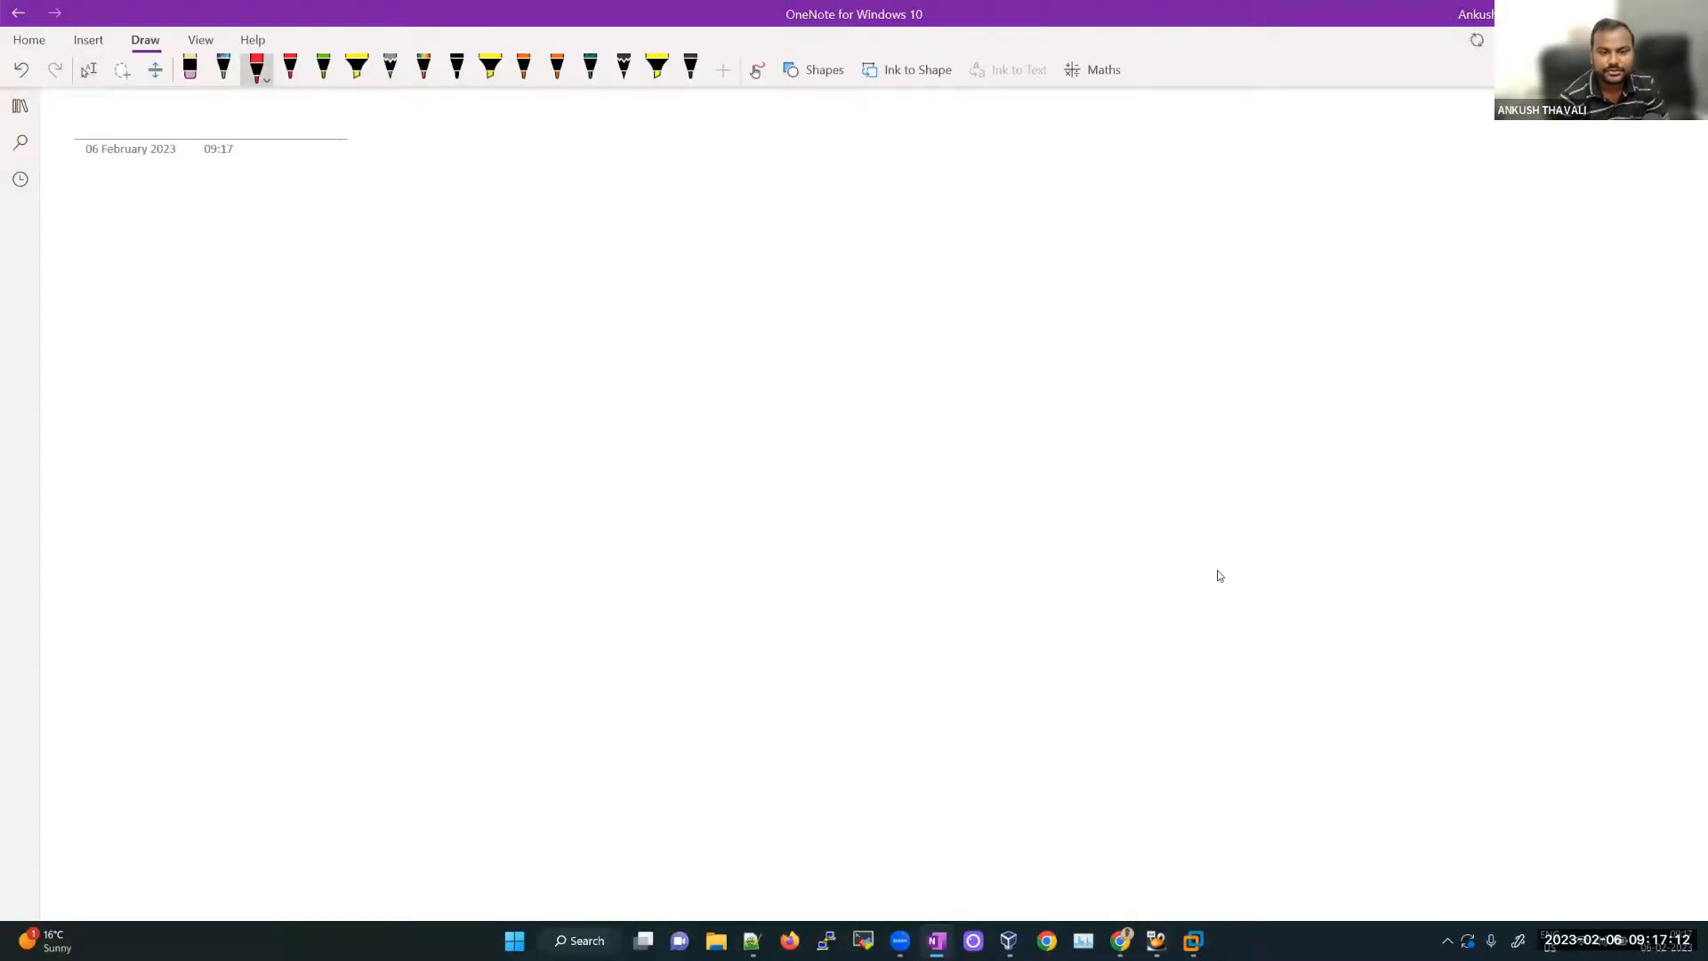
mouse_move(650, 378)
left_mouse_down()
mouse_move(968, 359)
mouse_move(651, 632)
mouse_move(918, 725)
left_mouse_up()
mouse_move(955, 362)
left_mouse_down()
mouse_move(990, 360)
mouse_move(1078, 702)
mouse_move(850, 730)
left_mouse_up()
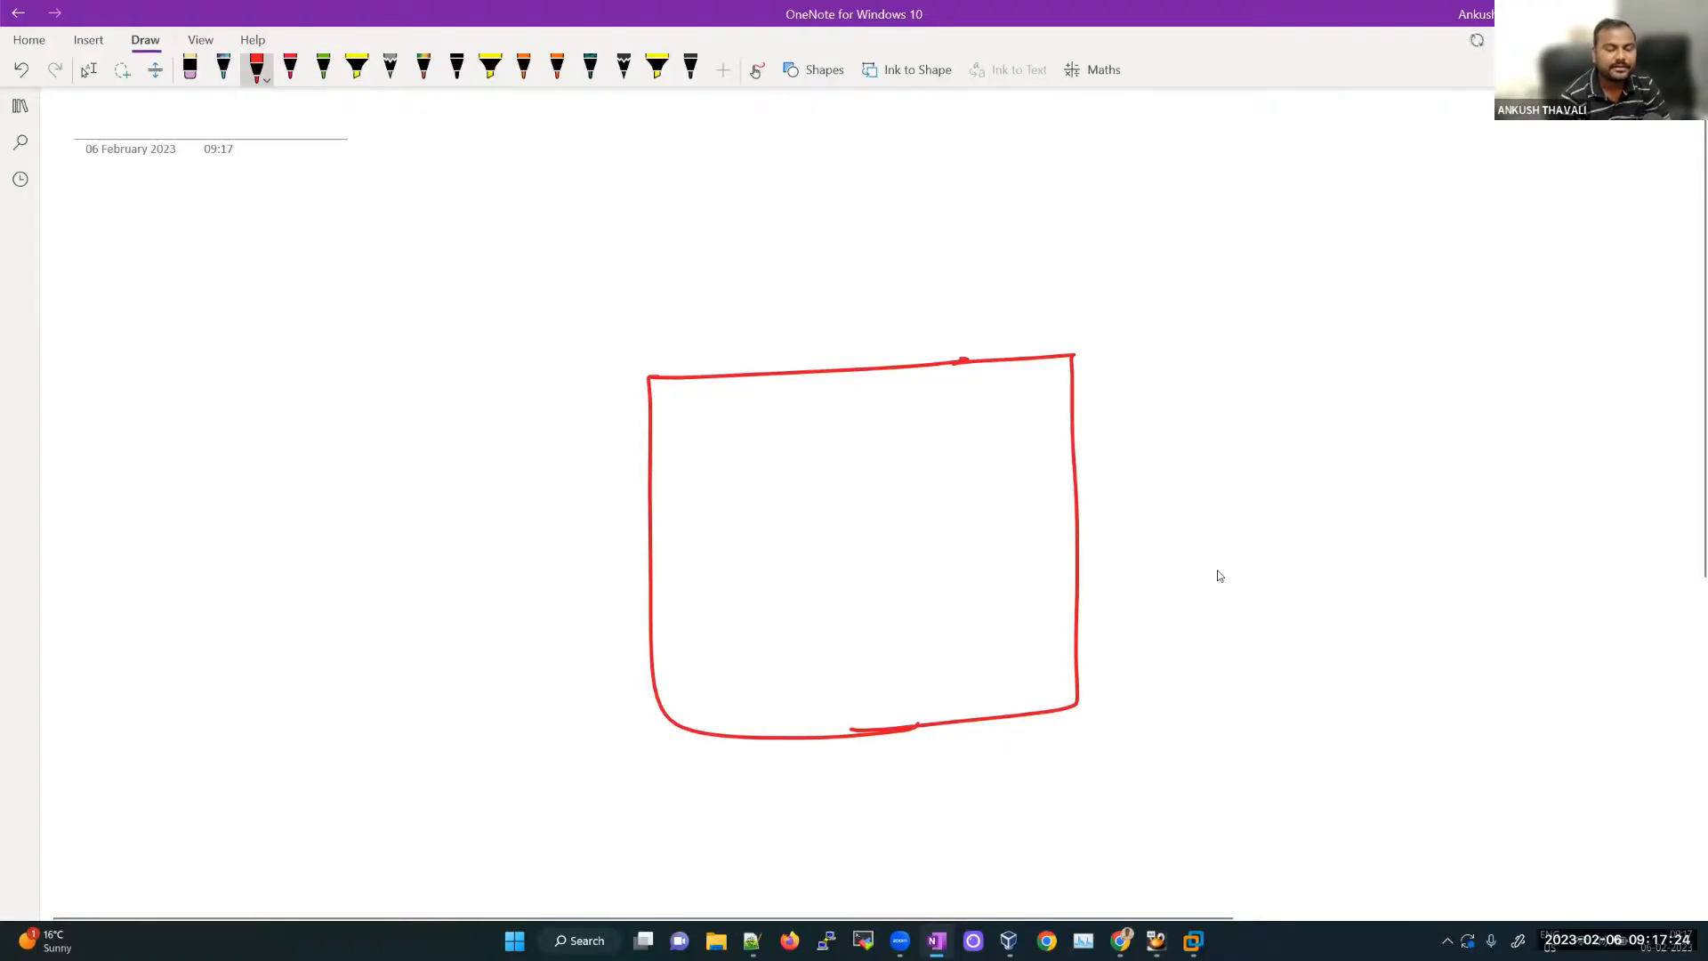
Step: Write a circled numbered list: 1 RAM, 2 processor, 3 storage
left_click_drag(208, 458, 208, 486)
mouse_move(218, 439)
left_mouse_down()
mouse_move(191, 463)
mouse_move(214, 439)
left_mouse_up()
mouse_move(256, 468)
left_mouse_down()
mouse_move(276, 445)
mouse_move(331, 454)
left_mouse_up()
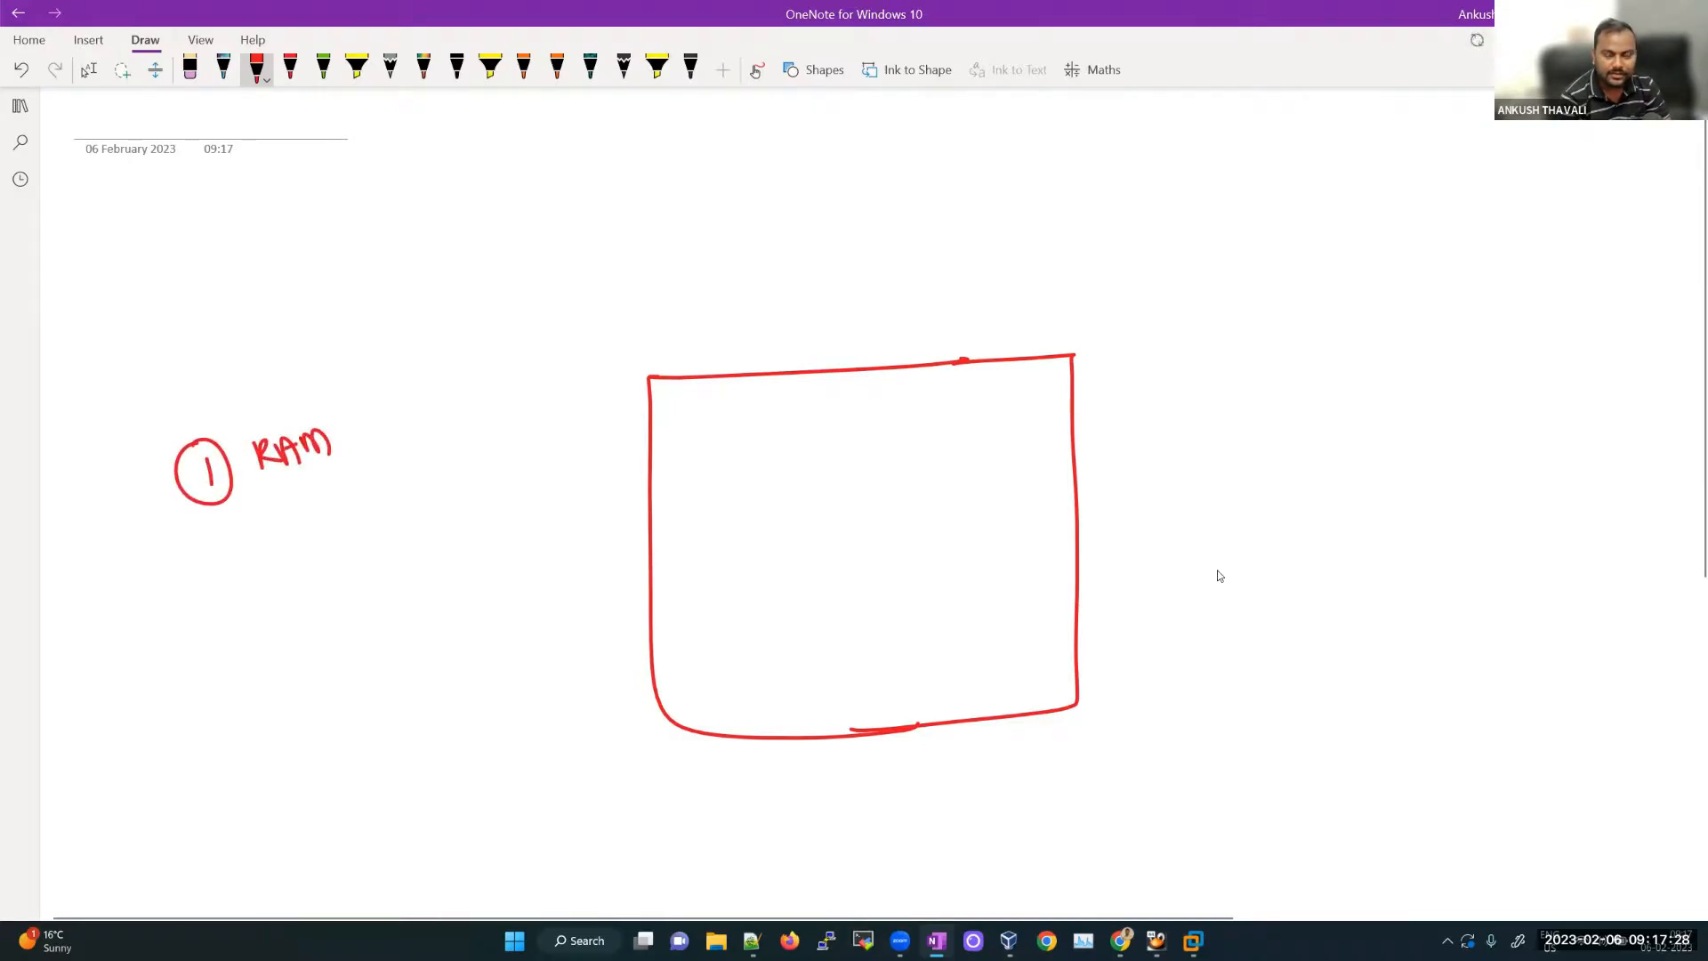
mouse_move(206, 556)
left_mouse_down()
mouse_move(229, 578)
mouse_move(242, 548)
mouse_move(287, 564)
mouse_move(420, 485)
left_mouse_up()
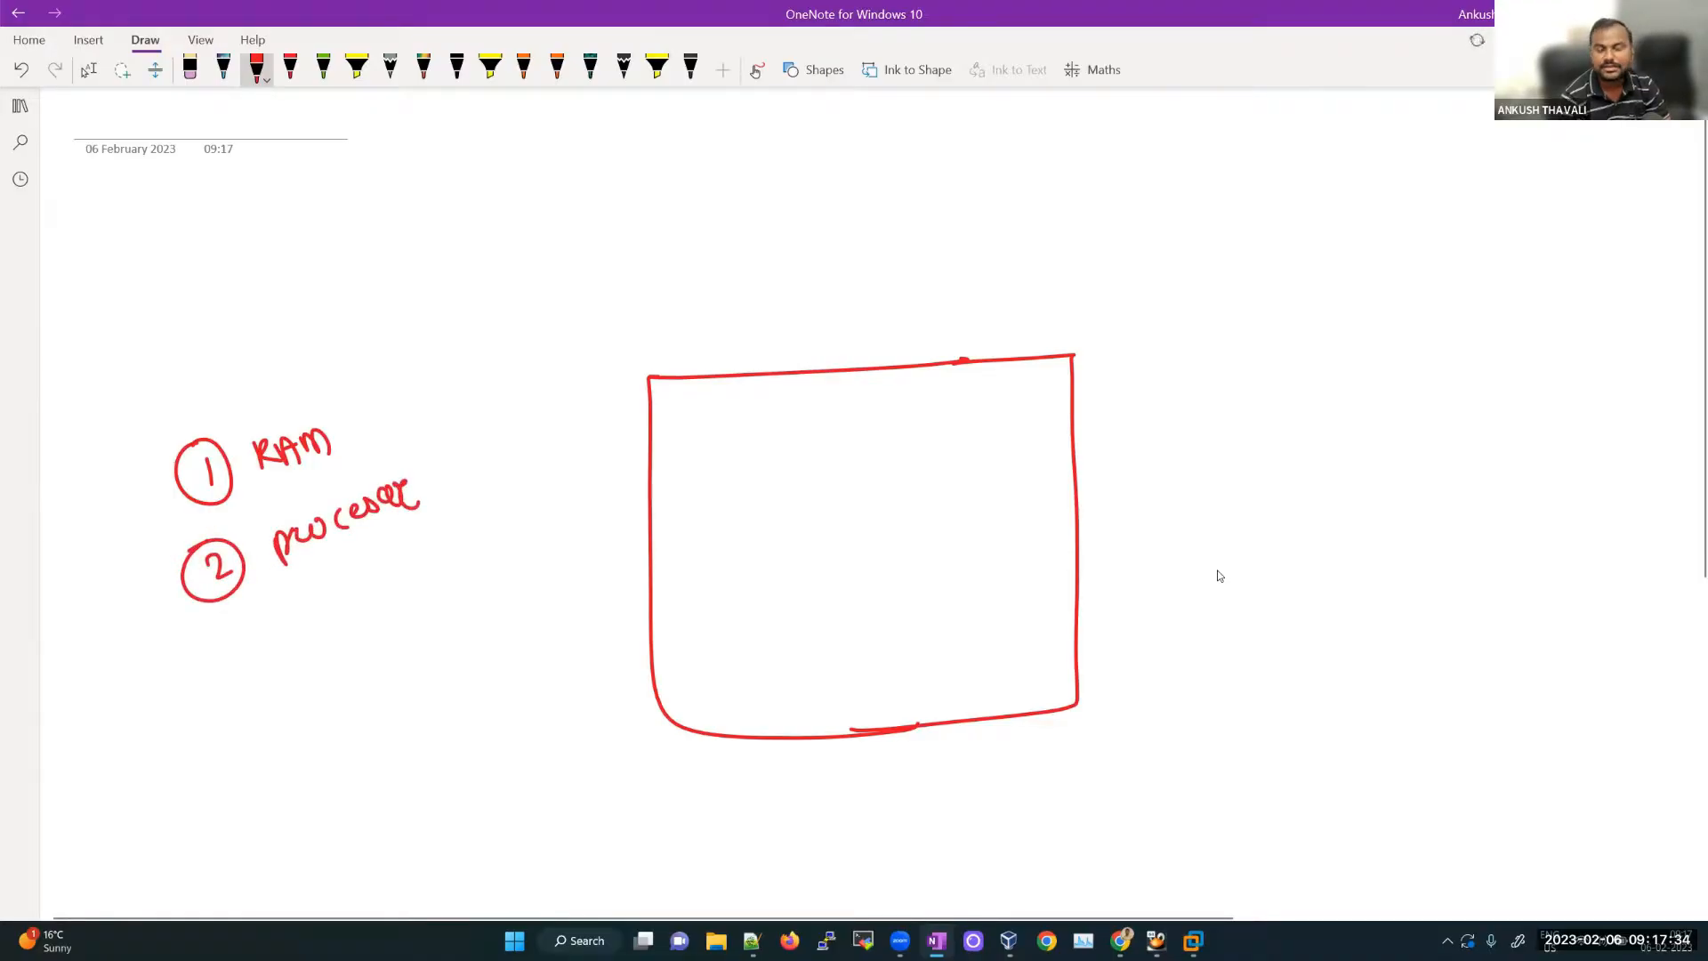
mouse_move(229, 641)
left_mouse_down()
mouse_move(238, 674)
mouse_move(211, 635)
left_mouse_up()
mouse_move(326, 617)
left_mouse_down()
mouse_move(313, 655)
mouse_move(411, 598)
left_mouse_up()
left_click_drag(420, 594, 425, 614)
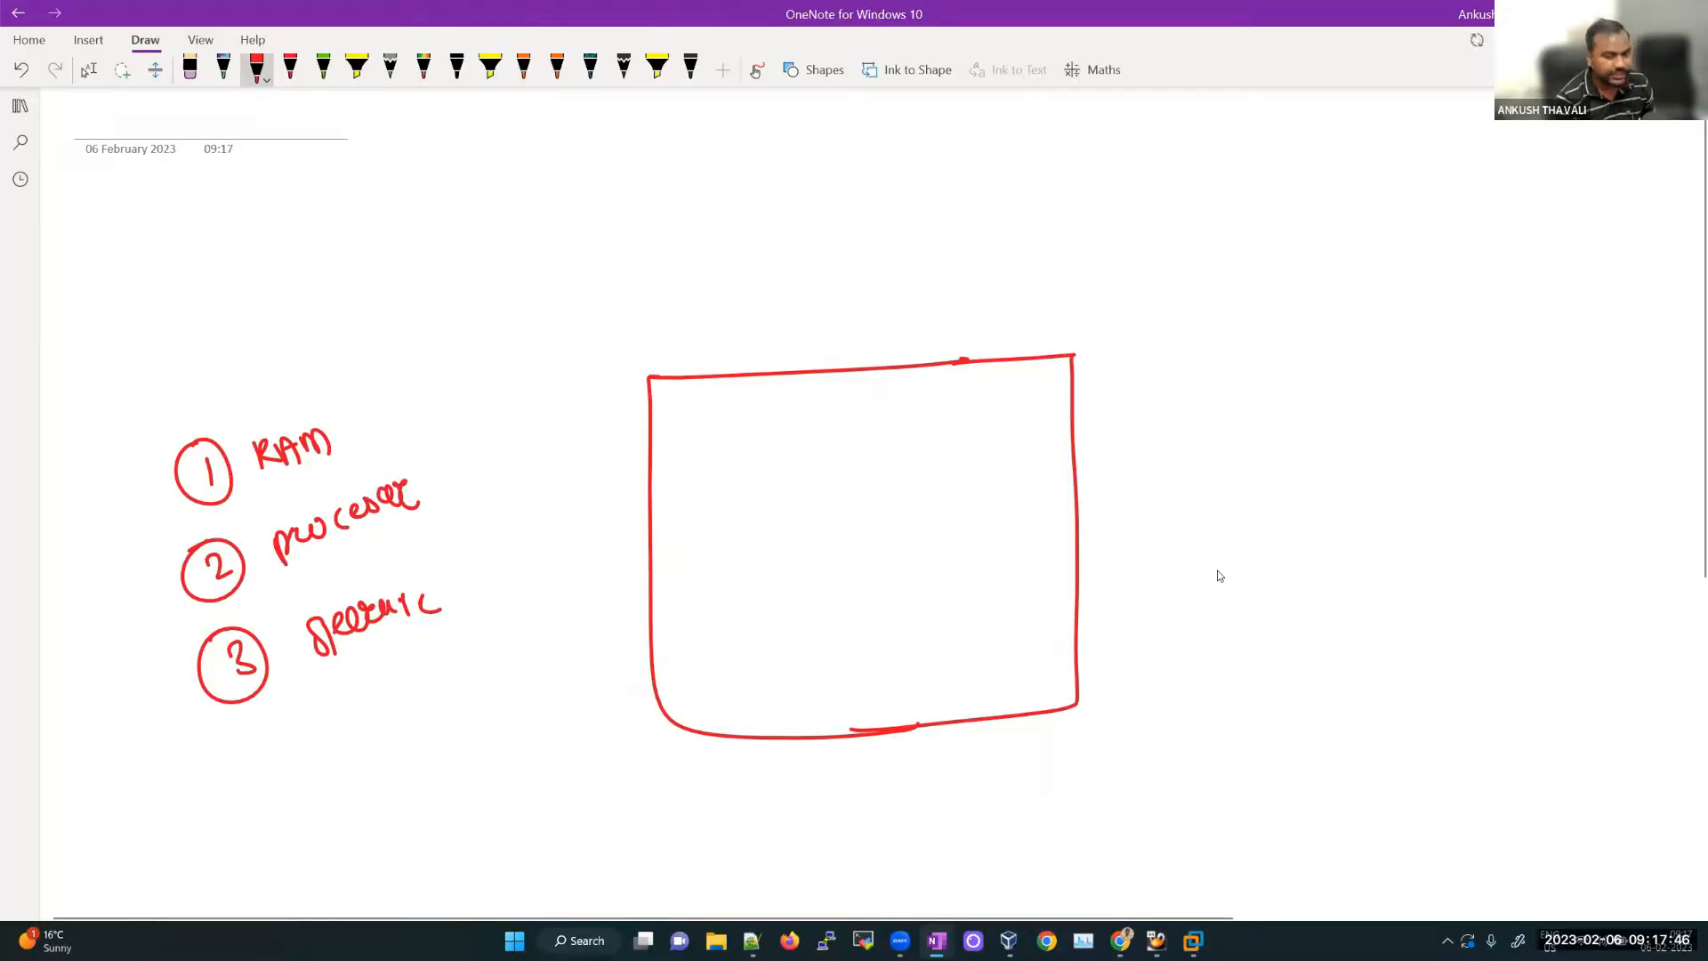
Step: Draw arrows to RAM, processor and storage, and write 8GB RAM at right
left_click_drag(420, 335, 367, 433)
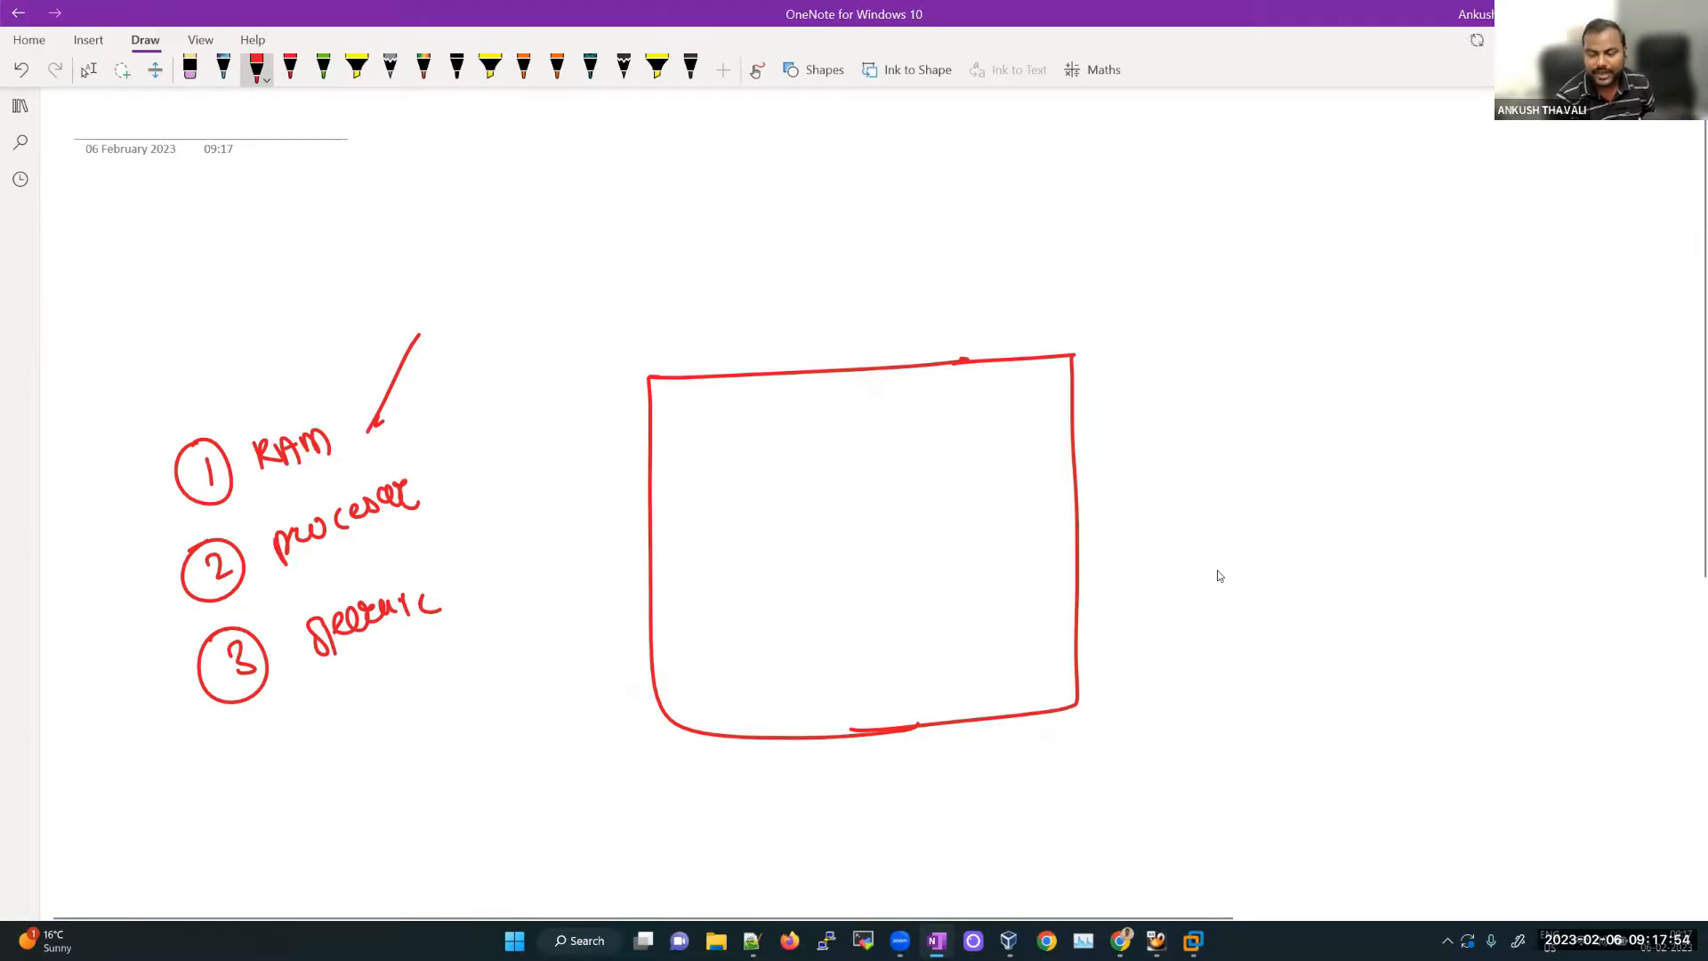
mouse_move(420, 330)
left_mouse_down()
mouse_move(359, 452)
mouse_move(380, 436)
left_mouse_up()
left_click_drag(497, 375, 435, 487)
mouse_move(435, 487)
left_mouse_down()
mouse_move(450, 472)
mouse_move(451, 602)
mouse_move(472, 583)
left_mouse_up()
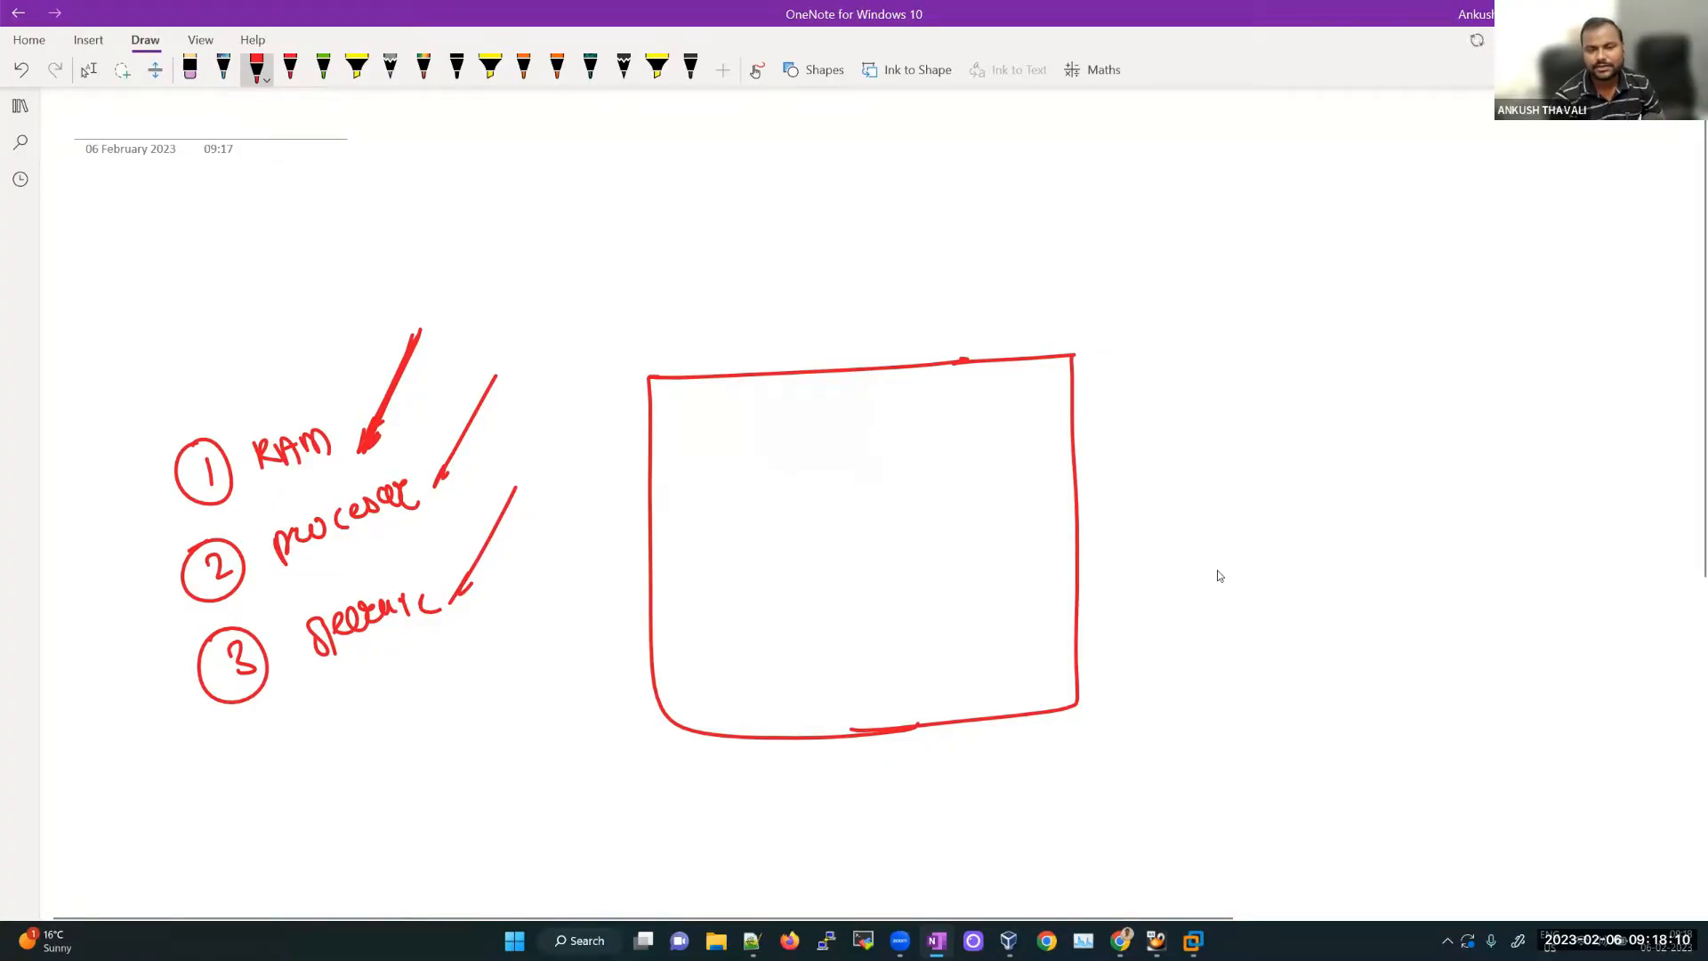
mouse_move(1403, 404)
left_mouse_down()
mouse_move(1435, 413)
mouse_move(1438, 436)
left_mouse_up()
left_click_drag(1452, 402, 1453, 428)
mouse_move(1459, 398)
left_mouse_down()
mouse_move(1456, 428)
mouse_move(1498, 423)
left_mouse_up()
left_click_drag(1495, 400, 1560, 420)
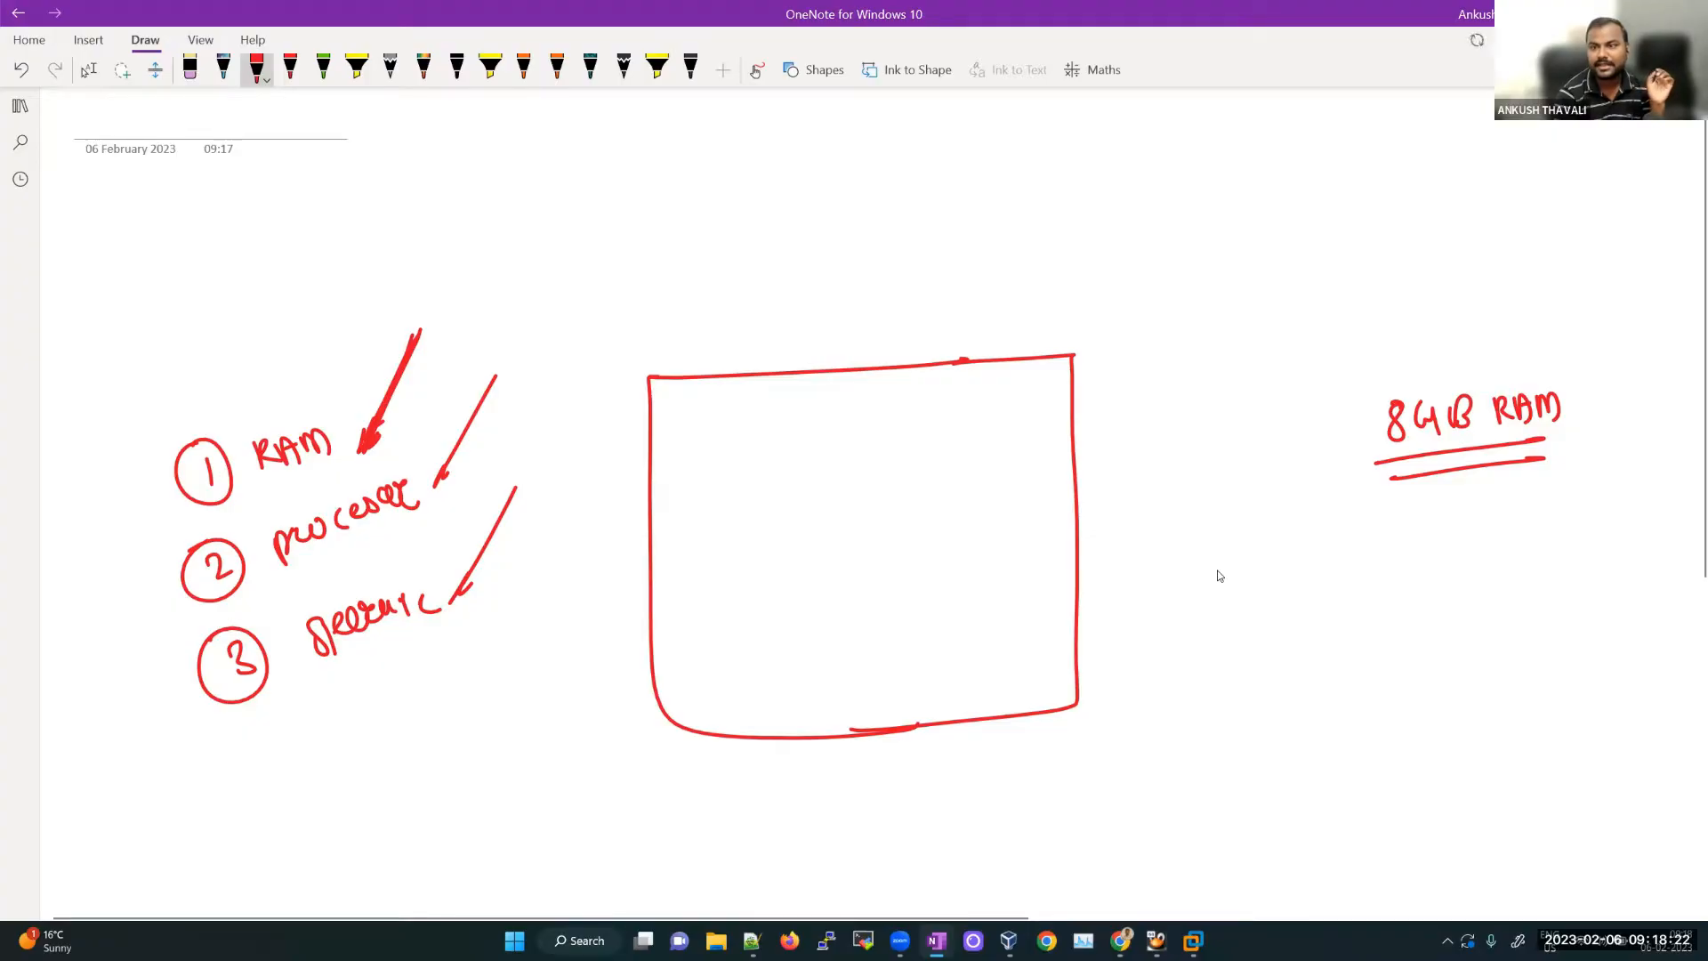
Step: Add a curved arrow from 8GB RAM to a double-underlined 16GB
left_click_drag(1477, 471, 1496, 513)
left_click_drag(1523, 495, 1534, 516)
left_click_drag(1555, 505, 1563, 527)
left_click_drag(1577, 508, 1586, 532)
left_click_drag(1534, 545, 1585, 550)
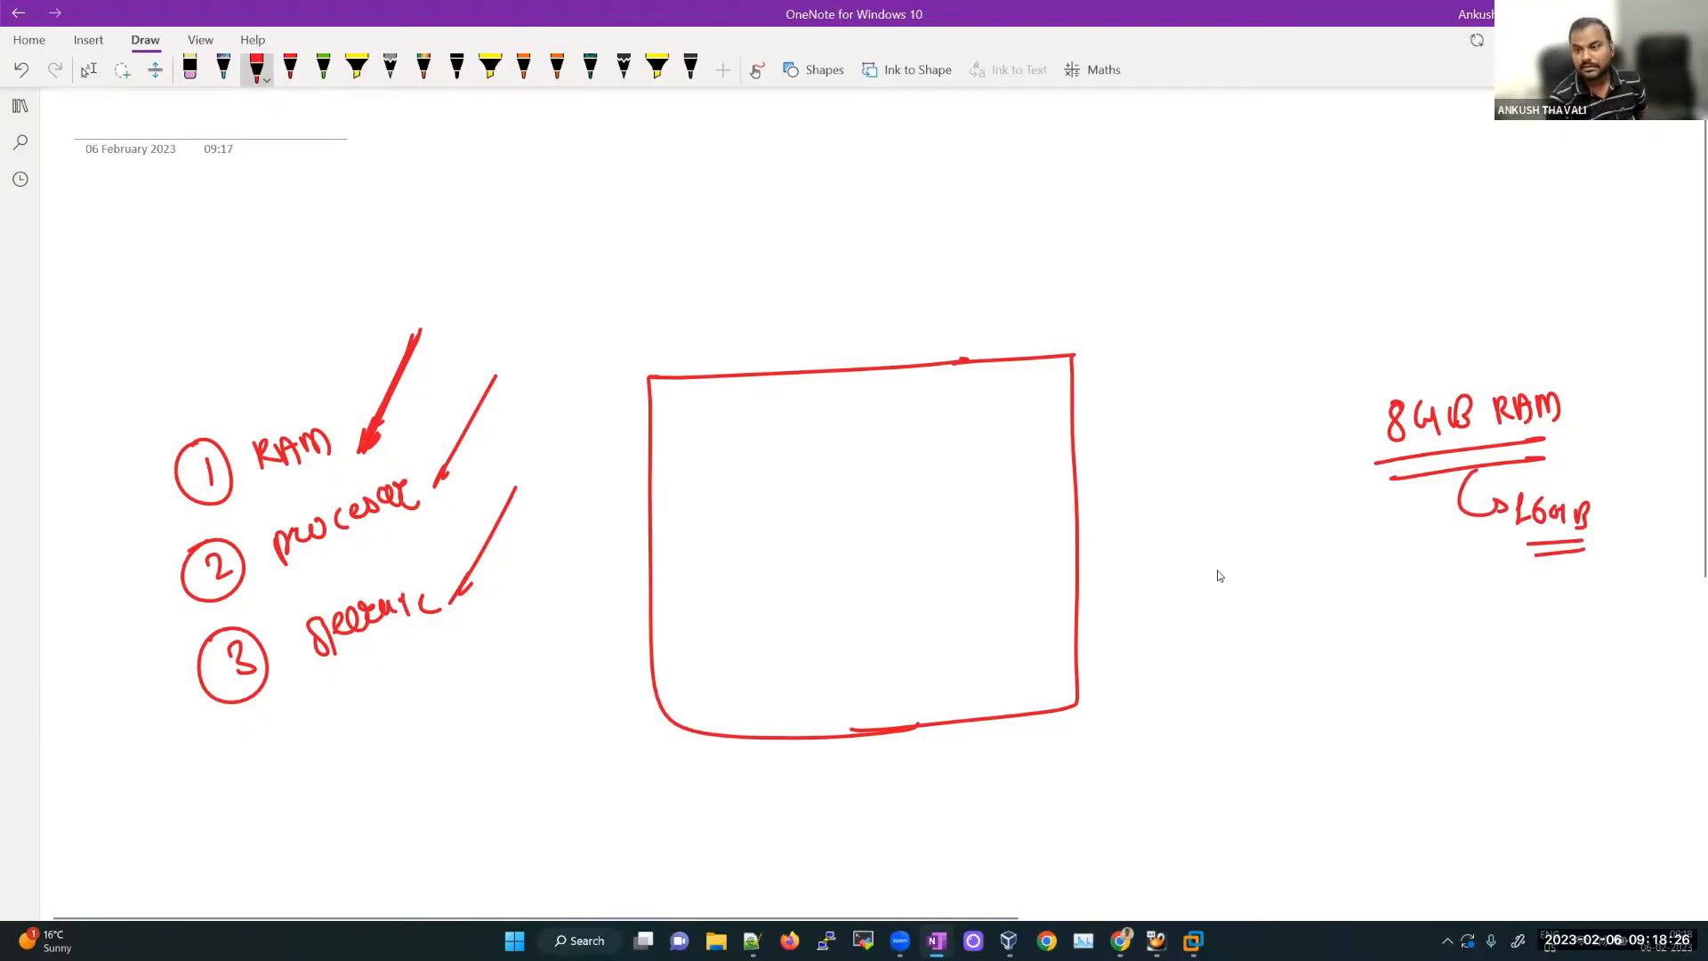
Step: Write a circled HDD with an arrow pointing to 200GB
left_click_drag(1345, 632, 1361, 662)
left_click_drag(1369, 638, 1407, 656)
left_click_drag(1339, 680, 1401, 678)
left_click_drag(1353, 604, 1335, 608)
mouse_move(1455, 655)
left_mouse_down()
mouse_move(1505, 640)
mouse_move(1559, 658)
mouse_move(1571, 633)
left_mouse_up()
left_click_drag(1593, 633, 1652, 655)
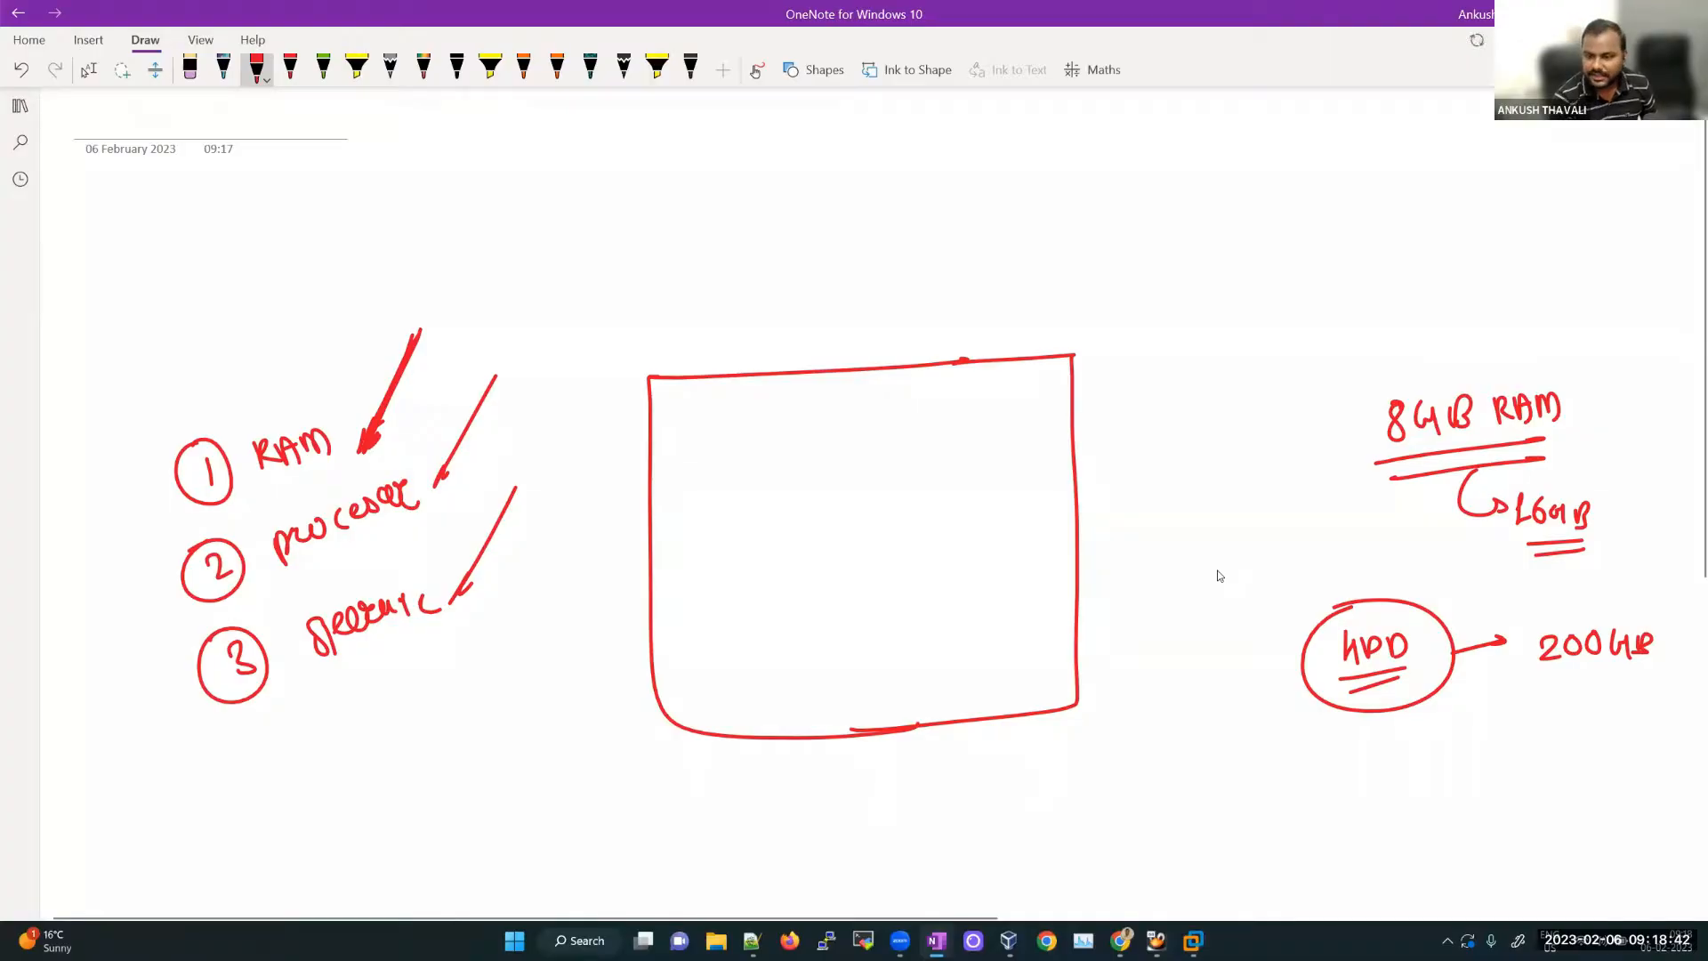
Step: Write processor → L3 below HDD and add an arrow pointing at 8GB RAM
mouse_move(1308, 777)
left_mouse_down()
mouse_move(1481, 750)
mouse_move(1543, 771)
left_mouse_up()
left_click_drag(1555, 744, 1573, 767)
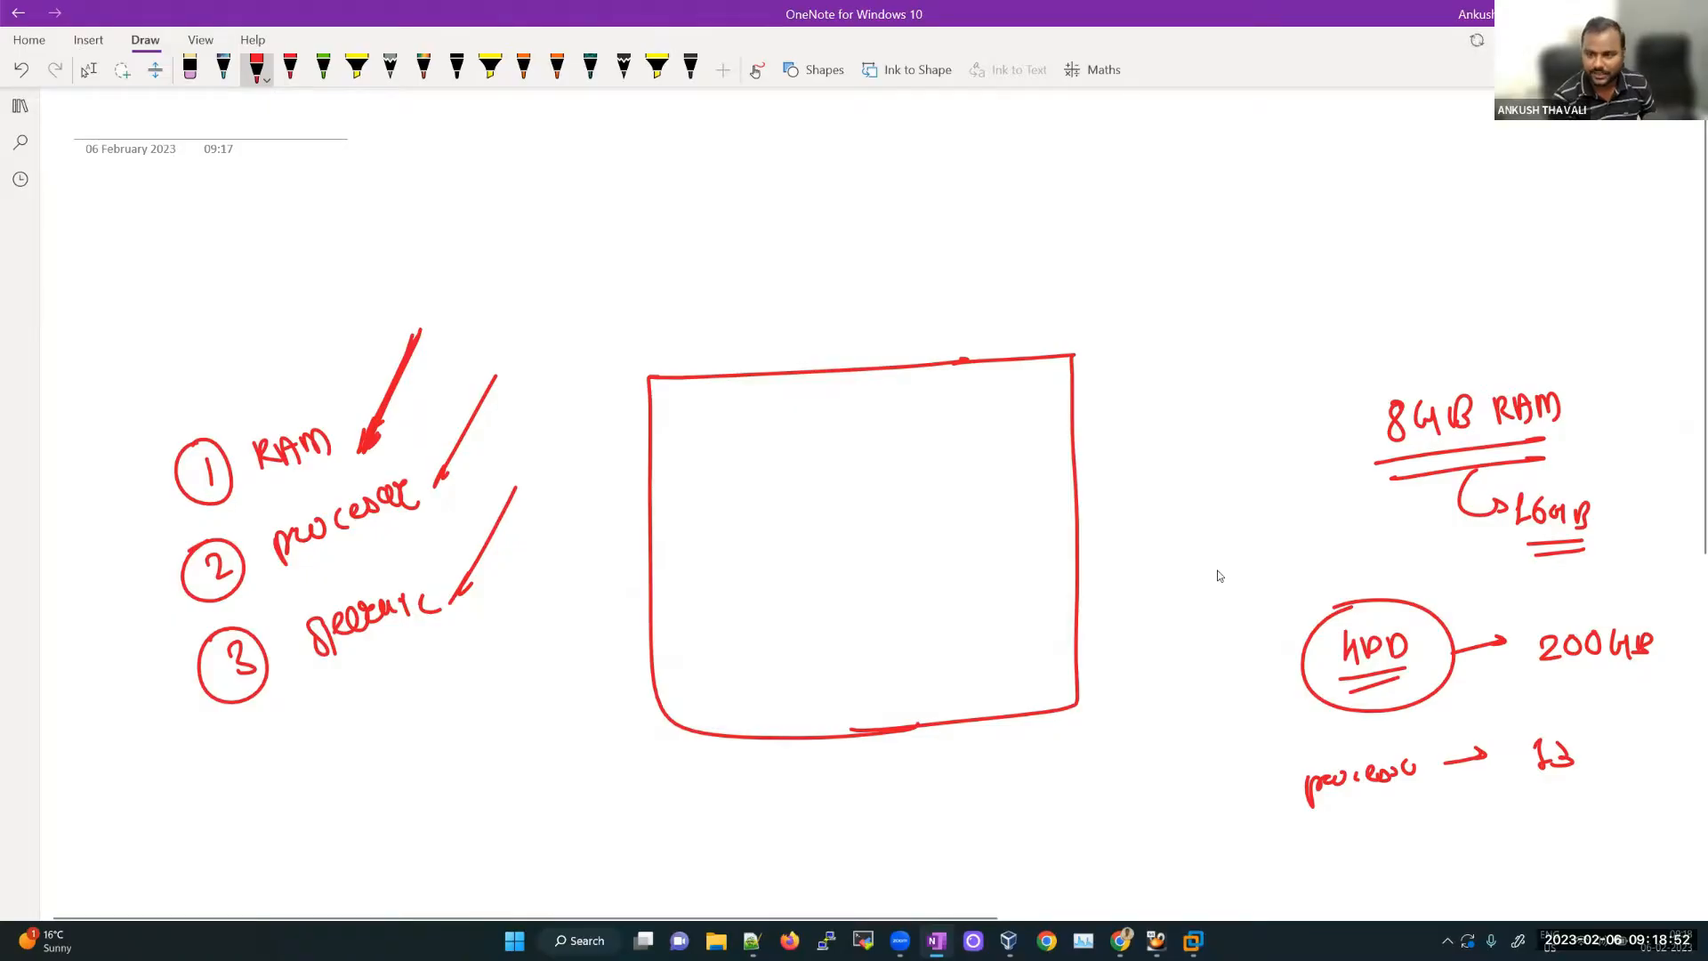
mouse_move(1298, 399)
left_mouse_down()
mouse_move(1357, 409)
mouse_move(1333, 416)
left_mouse_up()
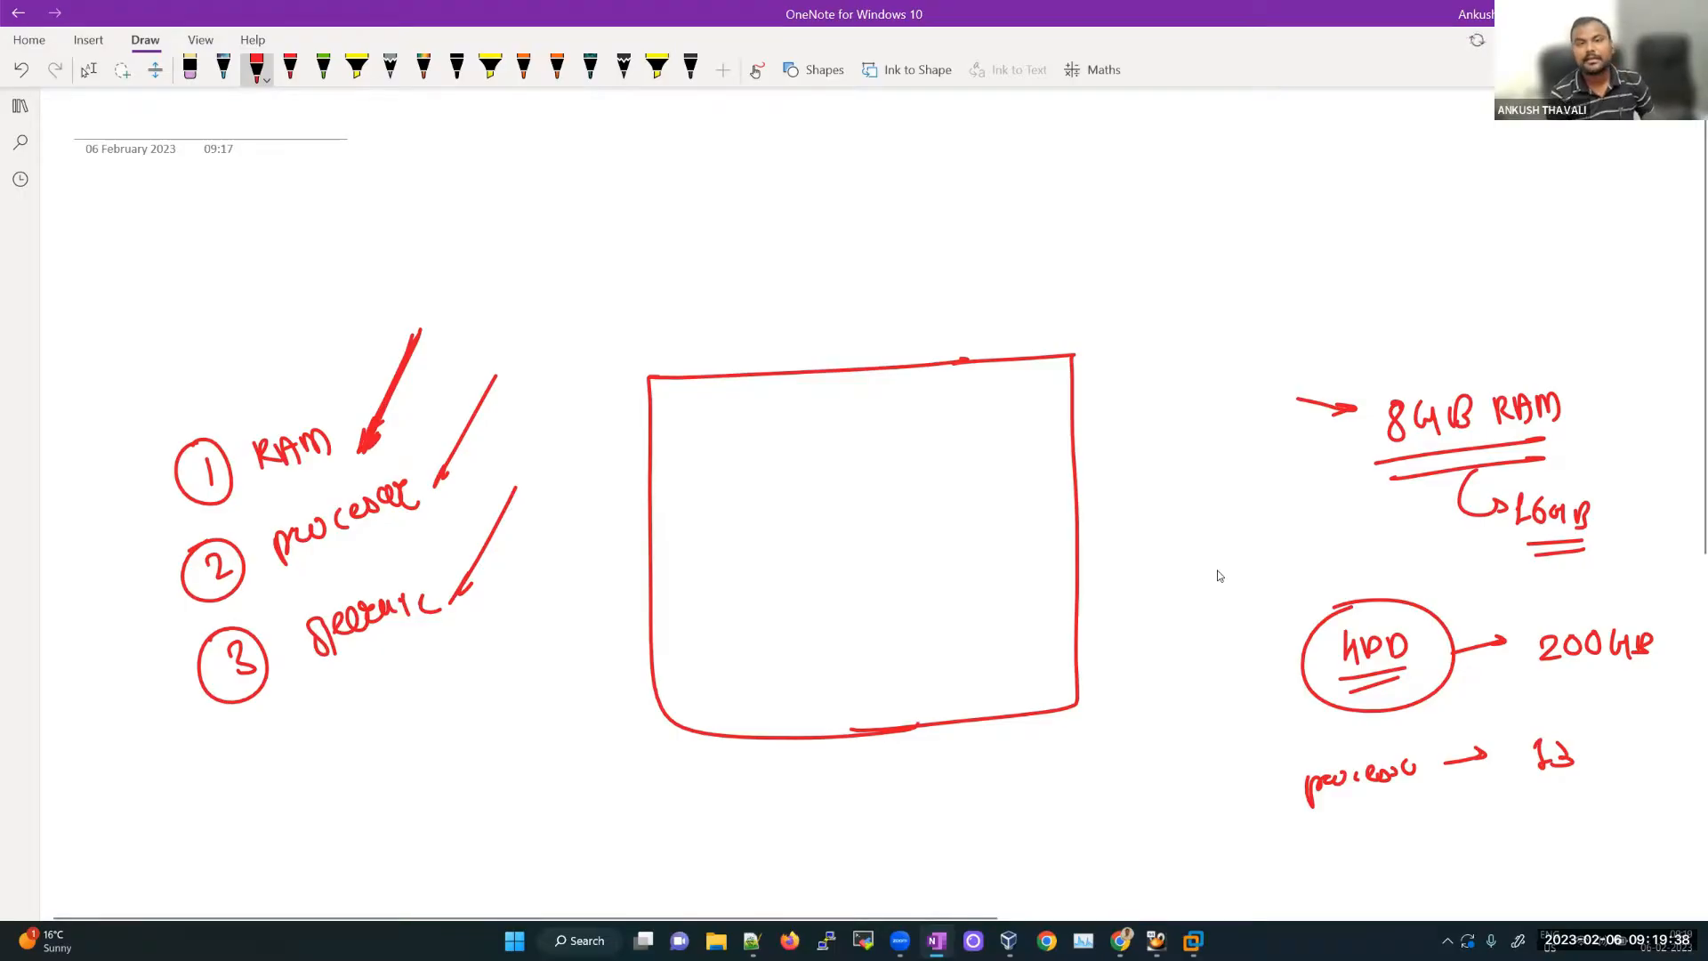
left_click(1298, 218)
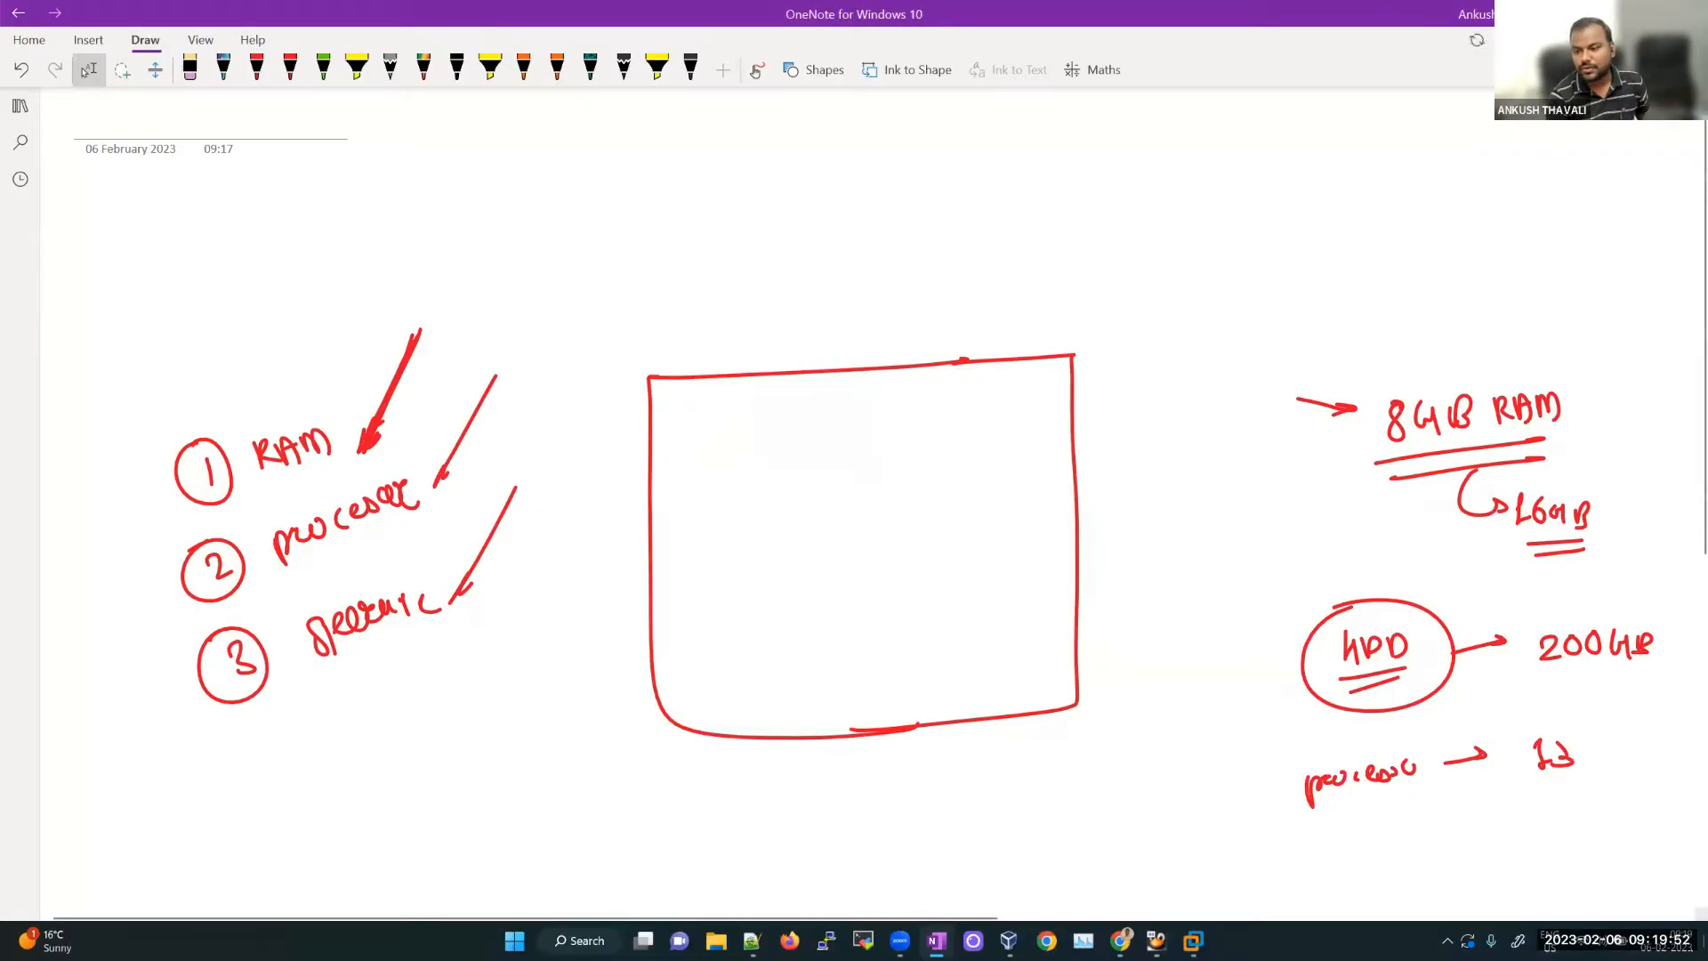
Step: Return to OneNote on a fresh page with the red pen selected
key("super+d")
left_click(1127, 937)
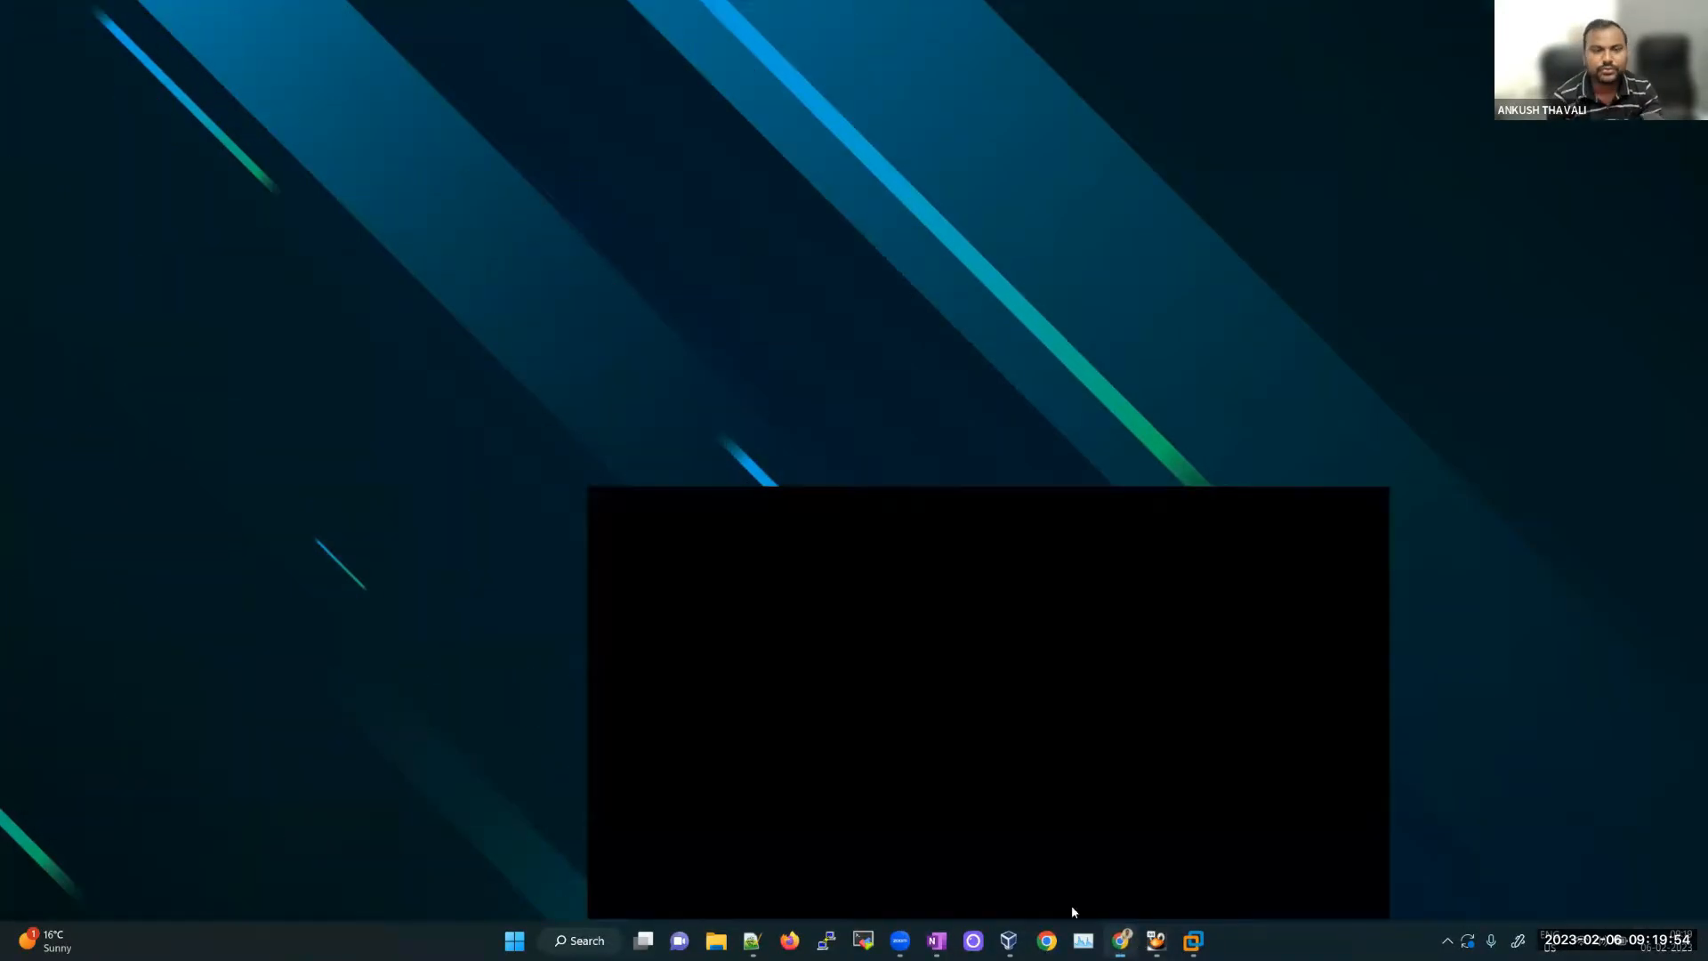
left_click(936, 940)
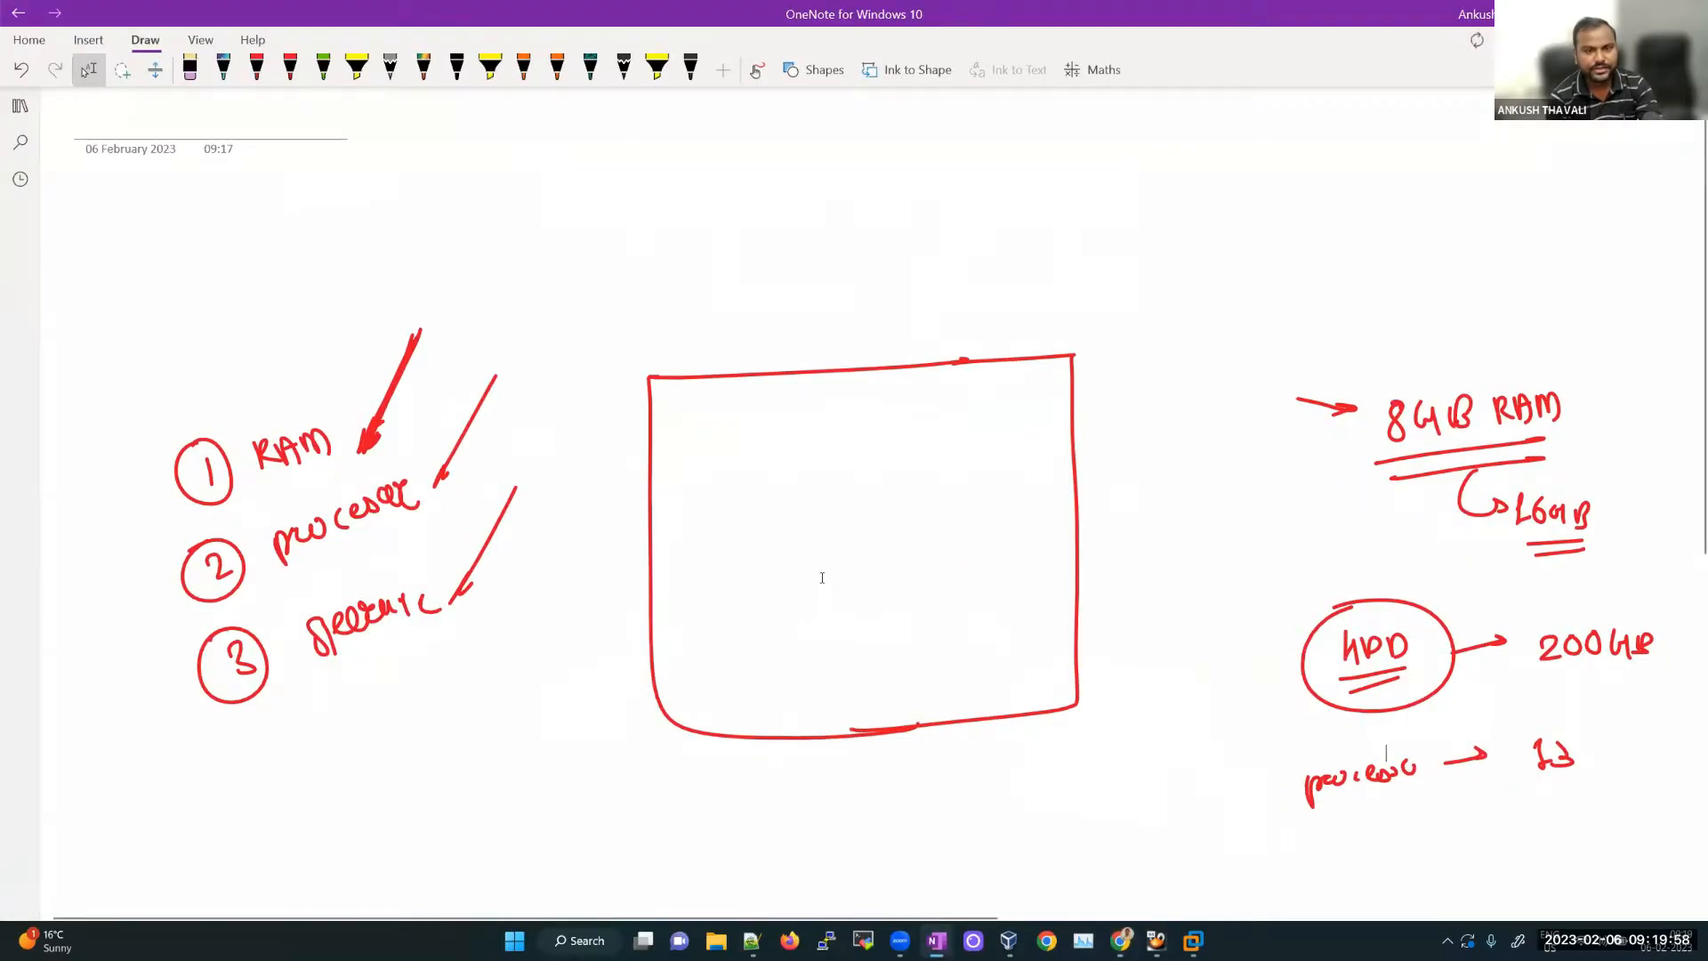
left_click(257, 68)
Step: Hand-write the heading '1 oracle virtualbox' with a circled 1 and underline it
mouse_move(621, 301)
left_mouse_down()
mouse_move(624, 337)
mouse_move(604, 285)
left_mouse_up()
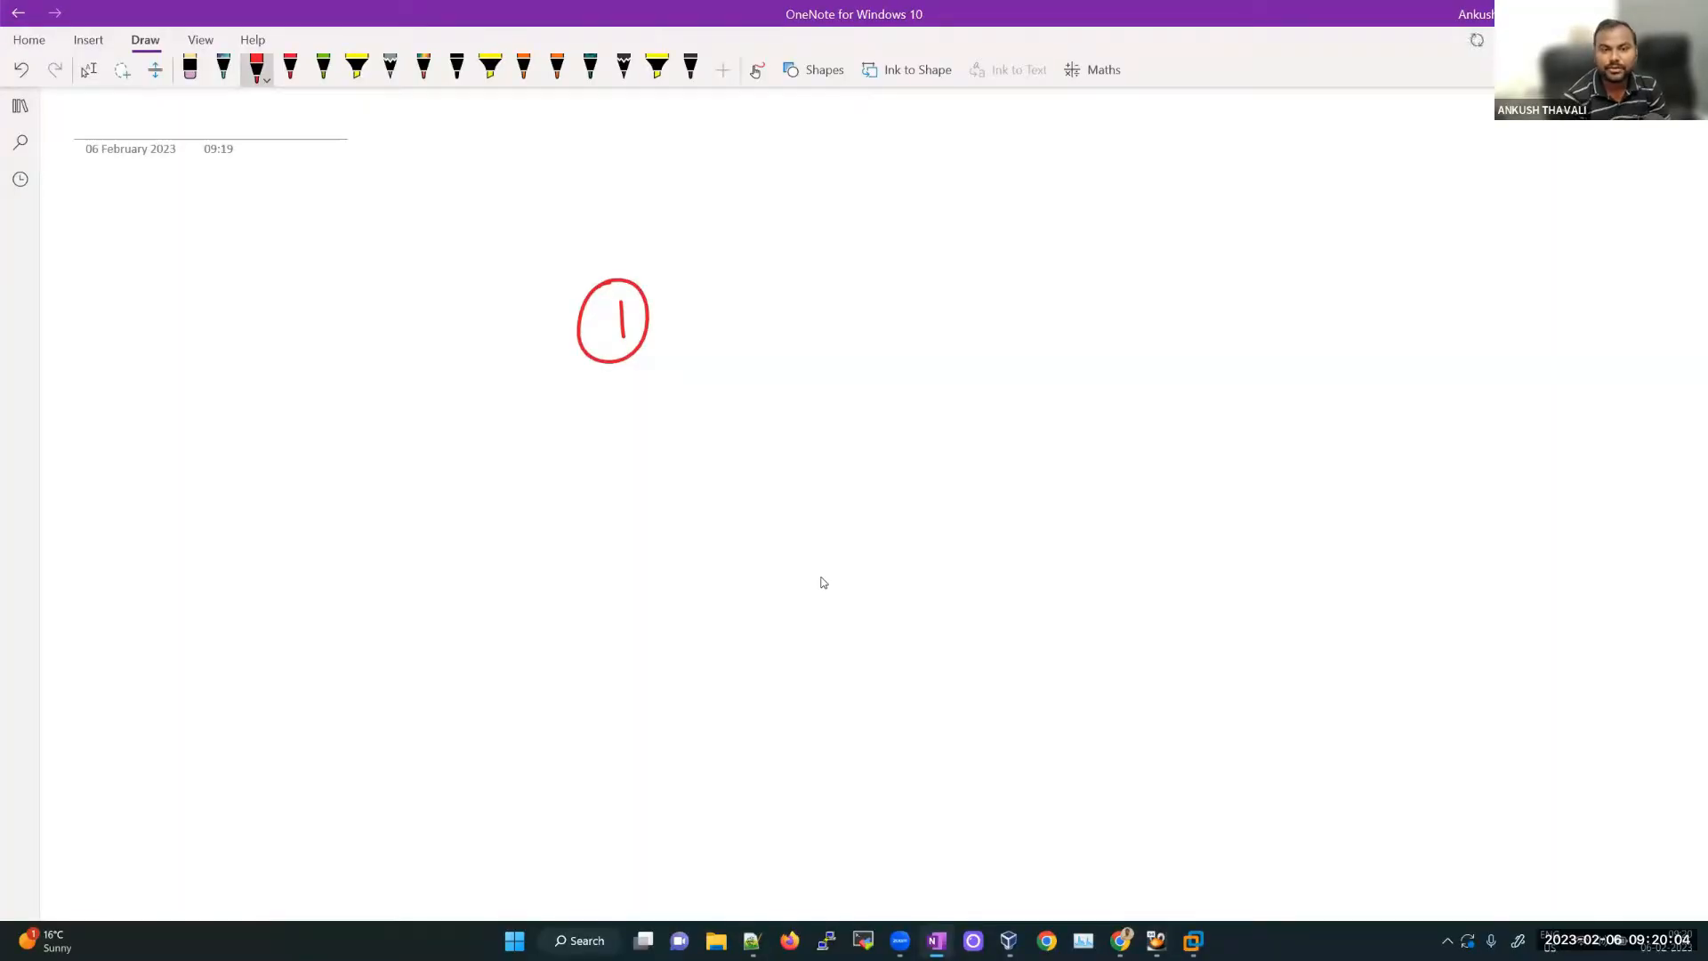
left_click_drag(737, 316, 792, 335)
left_click_drag(814, 312, 827, 330)
mouse_move(833, 321)
left_mouse_down()
mouse_move(928, 331)
mouse_move(969, 303)
mouse_move(1006, 326)
mouse_move(1022, 307)
mouse_move(1005, 317)
mouse_move(1078, 320)
left_mouse_up()
left_click_drag(1079, 290, 1109, 322)
left_click_drag(1117, 302, 1119, 322)
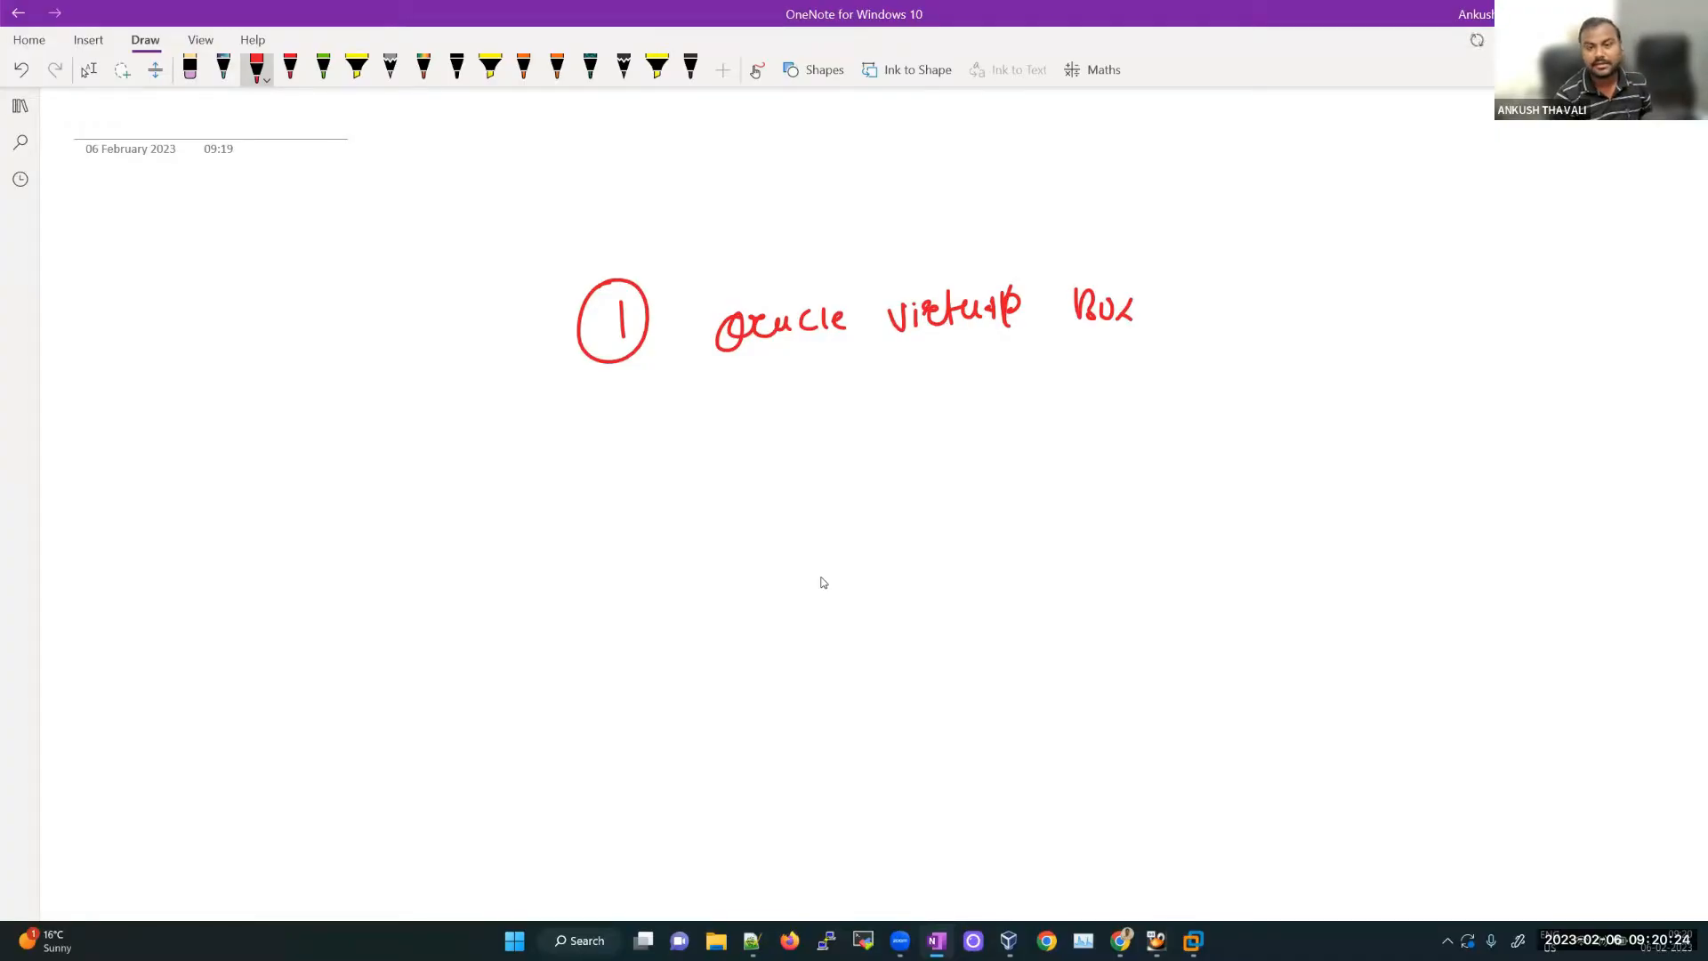
left_click_drag(706, 387, 1163, 359)
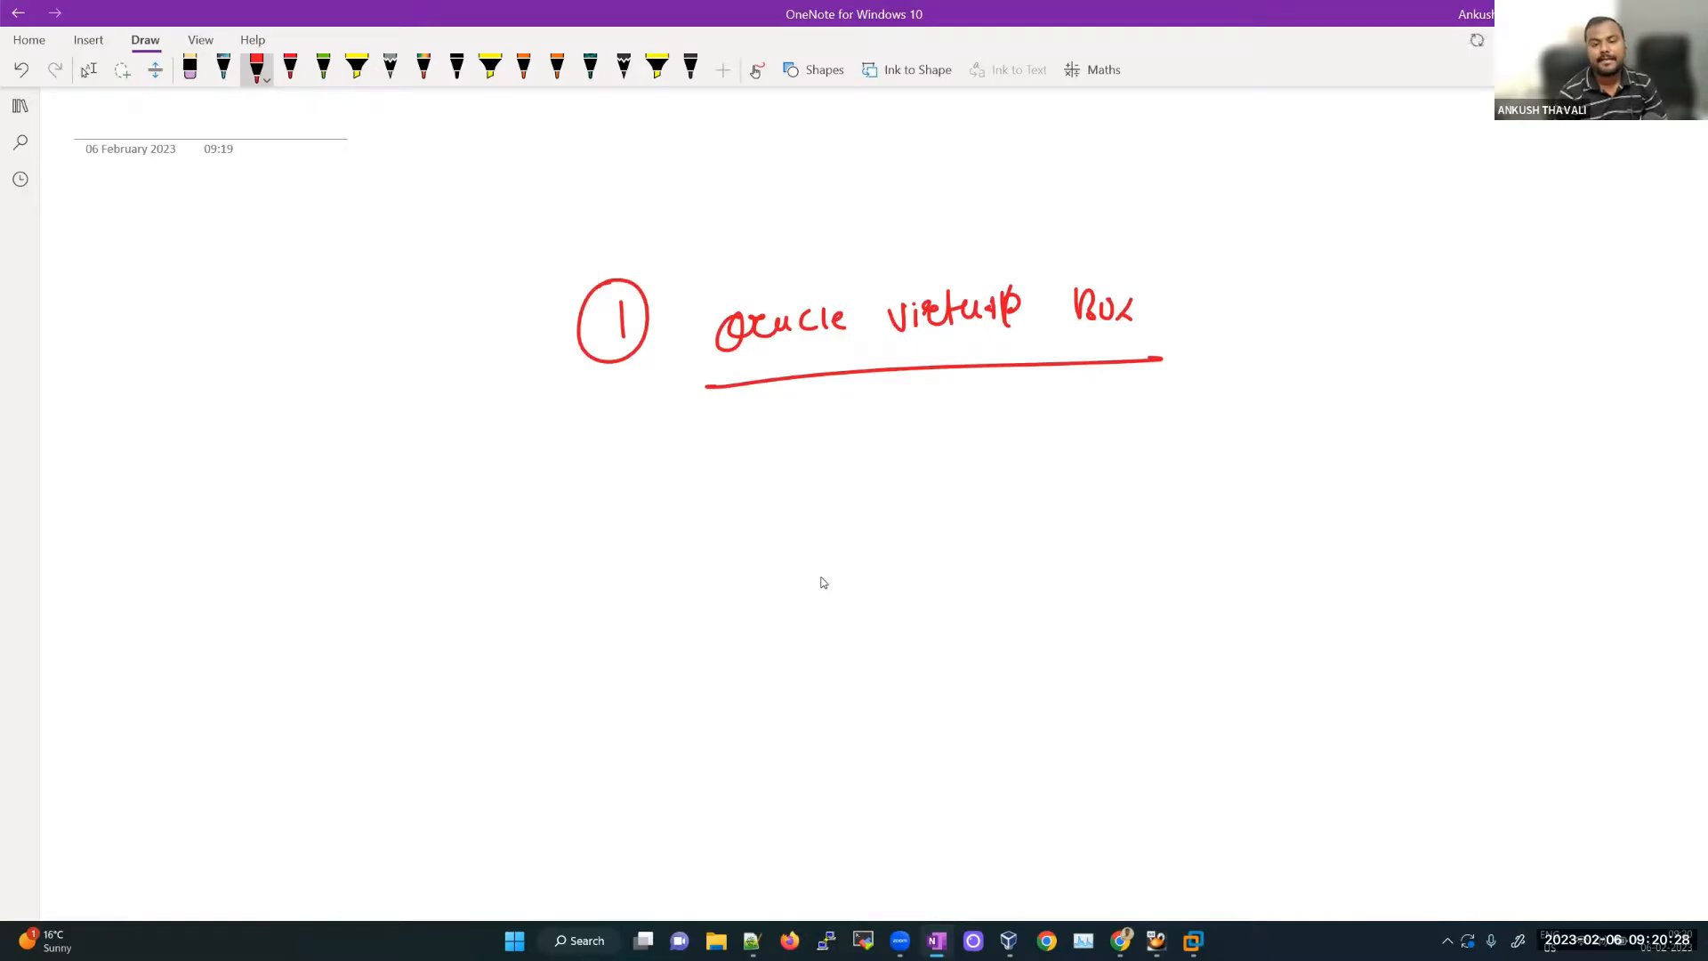
left_click(1121, 941)
left_click(355, 50)
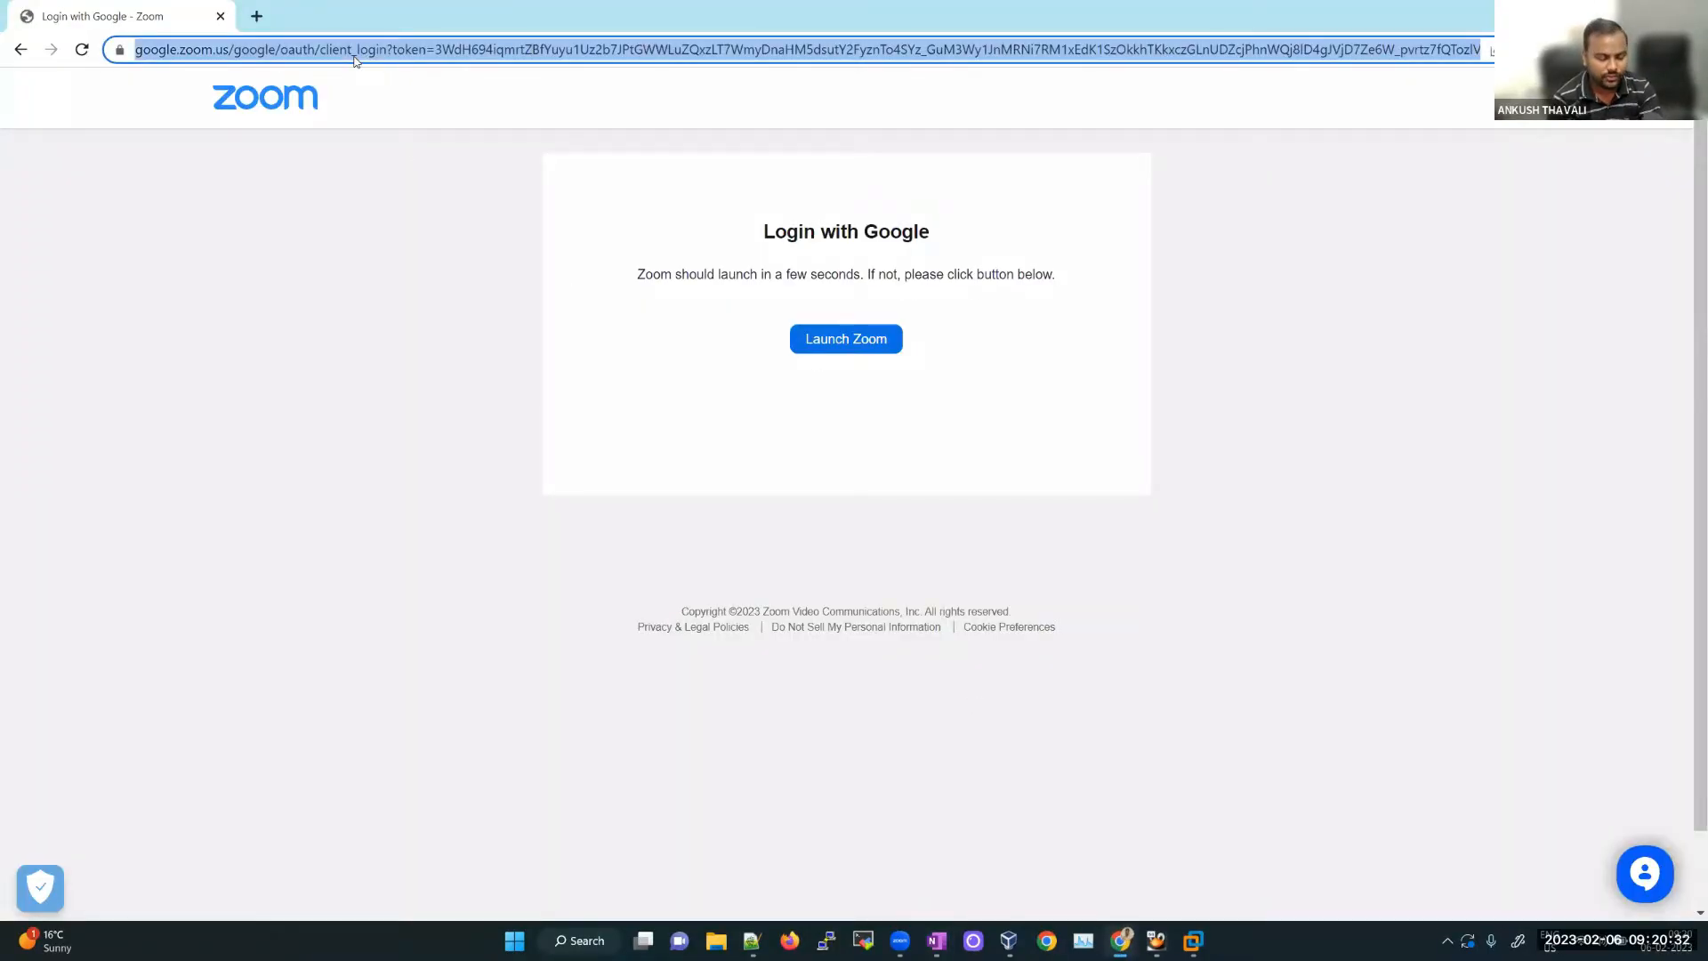
Step: Search Google for 'download oracle virtualbox' and open the Downloads – Oracle VM VirtualBox result
type("download ")
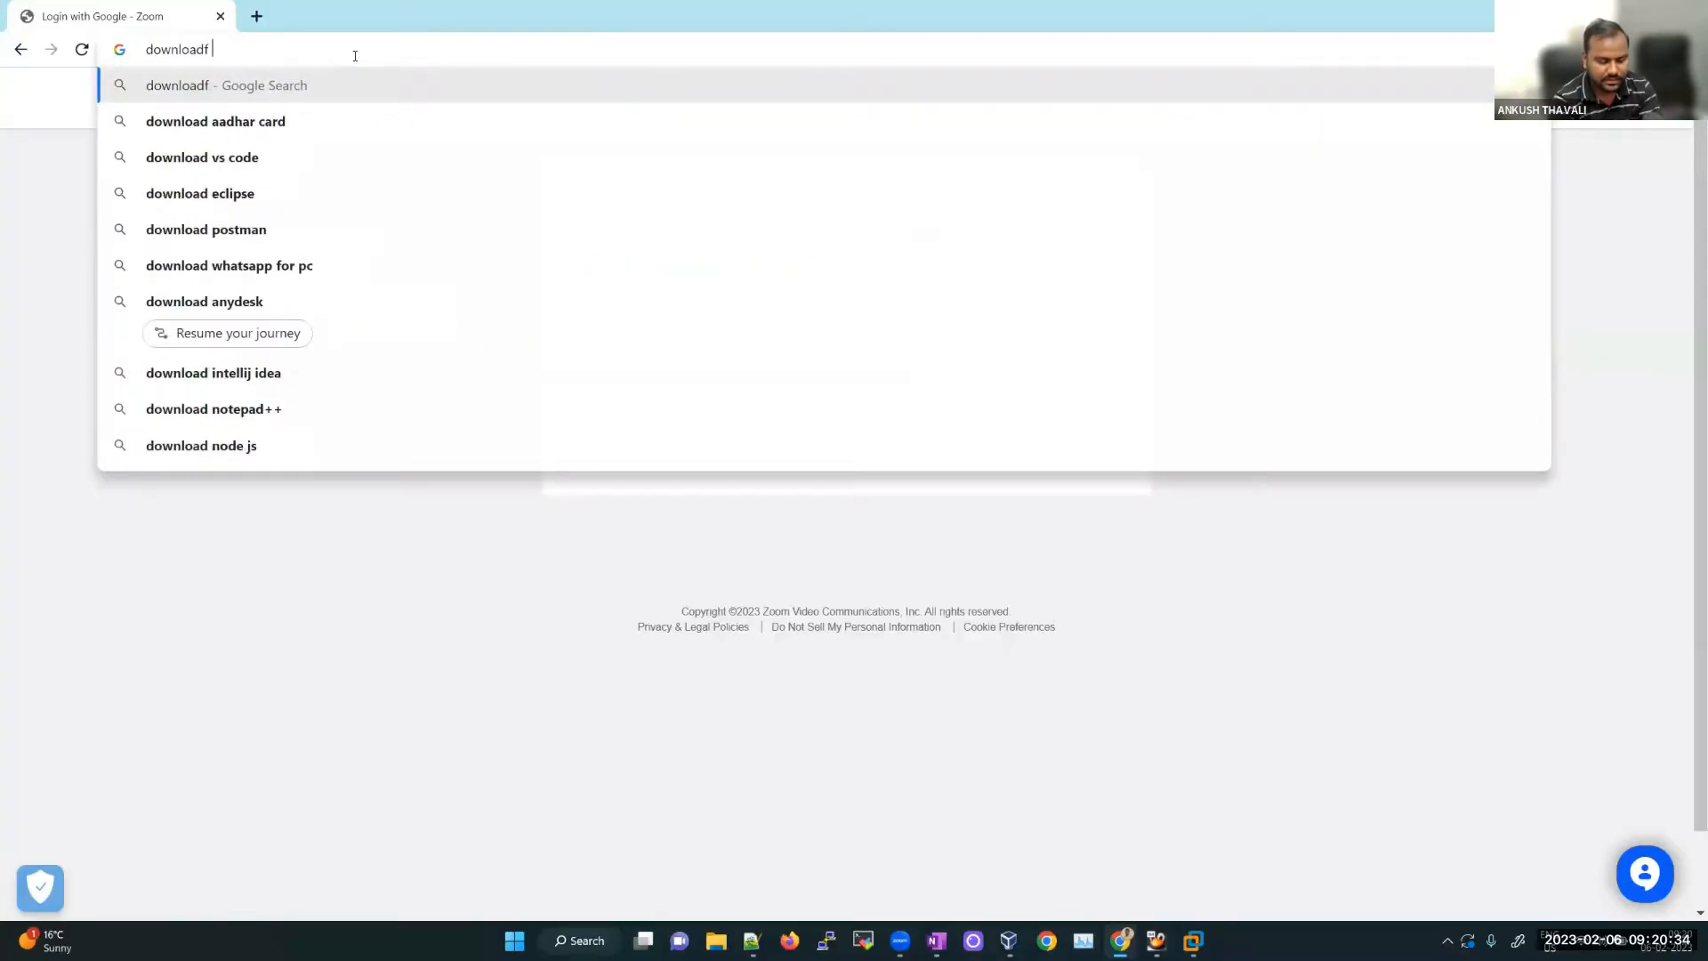
type("oracle vir")
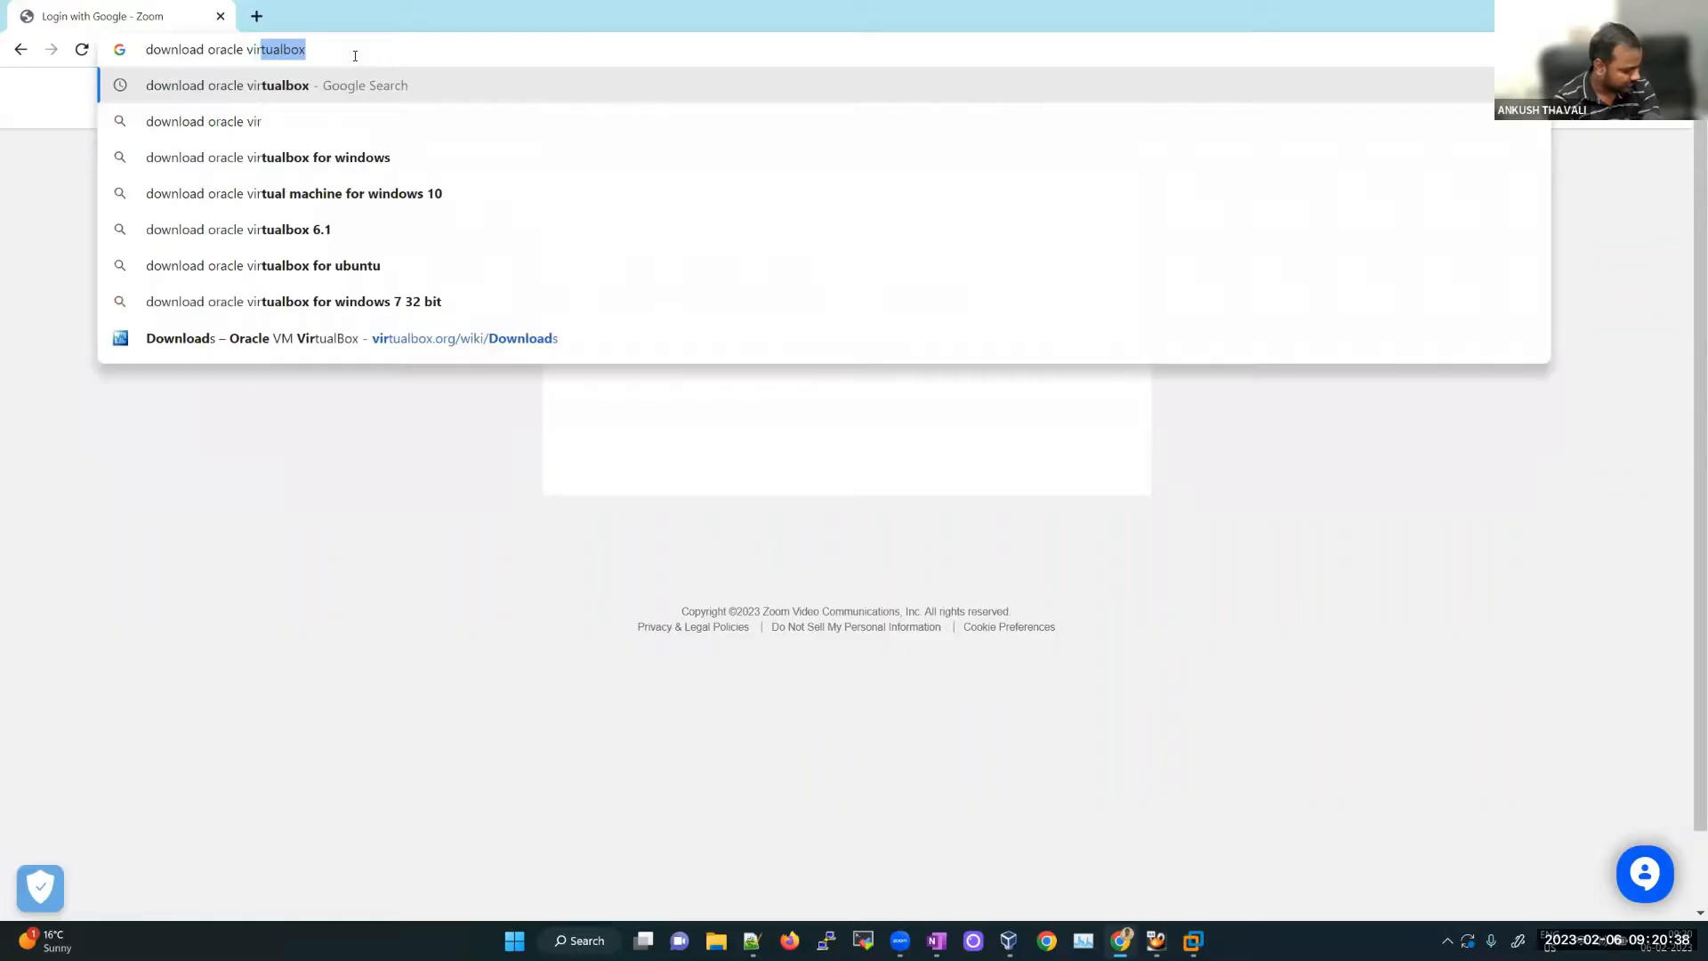
type("tualbox")
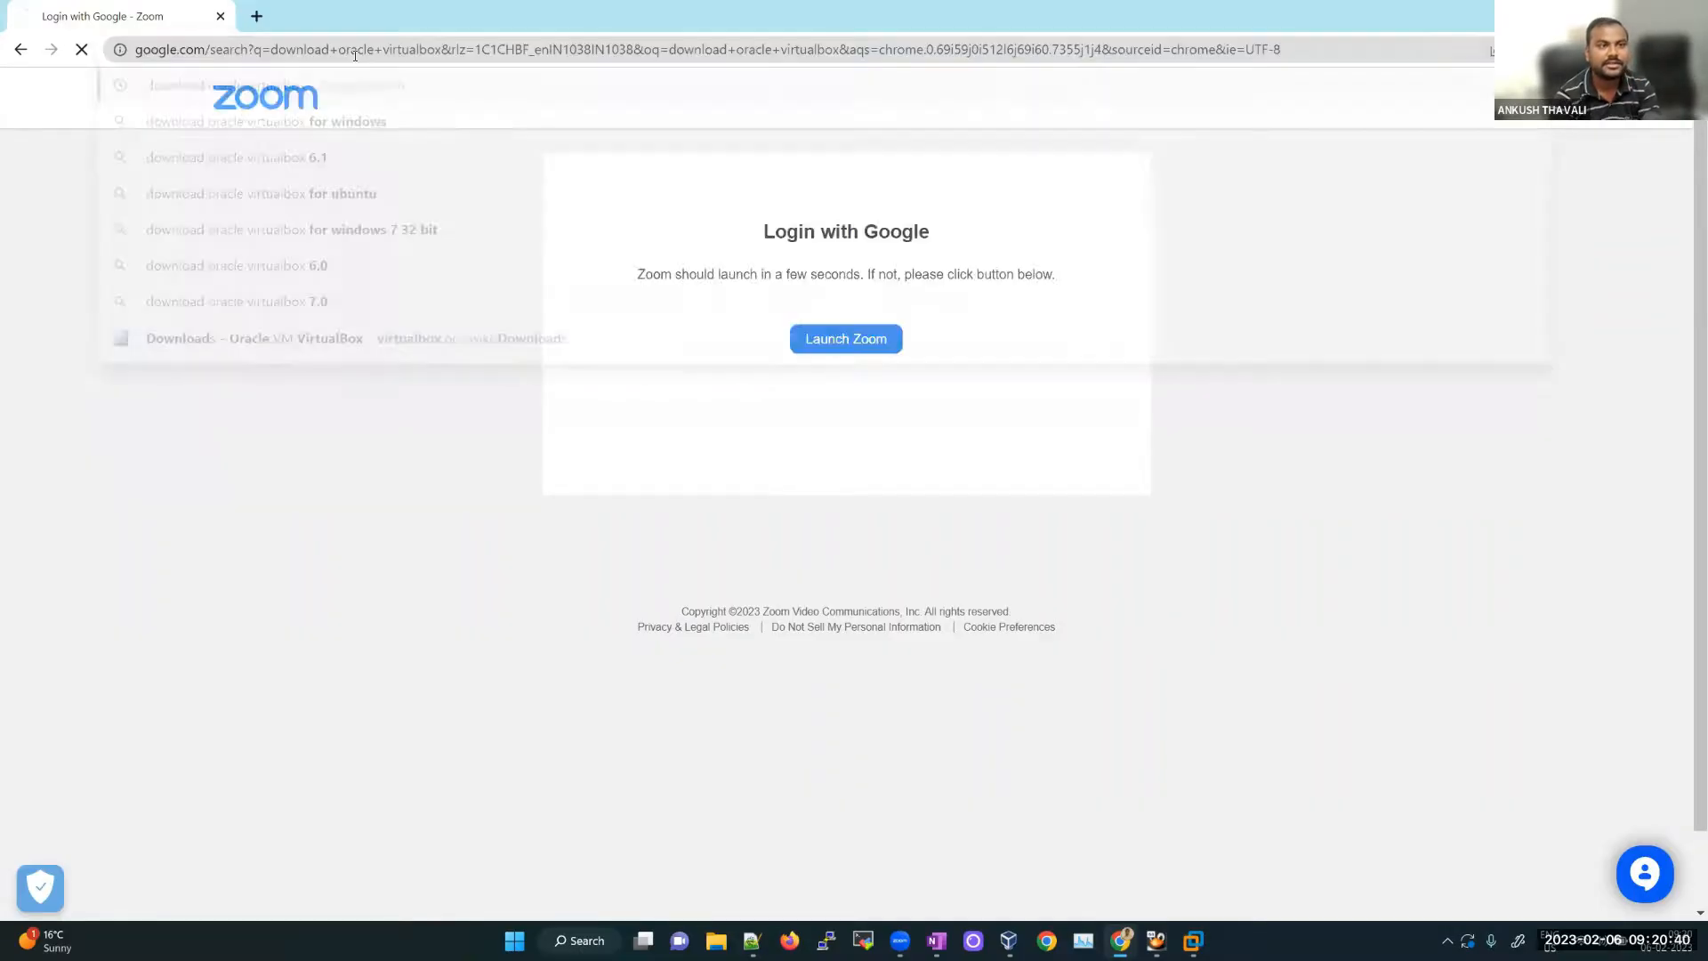
key("Return")
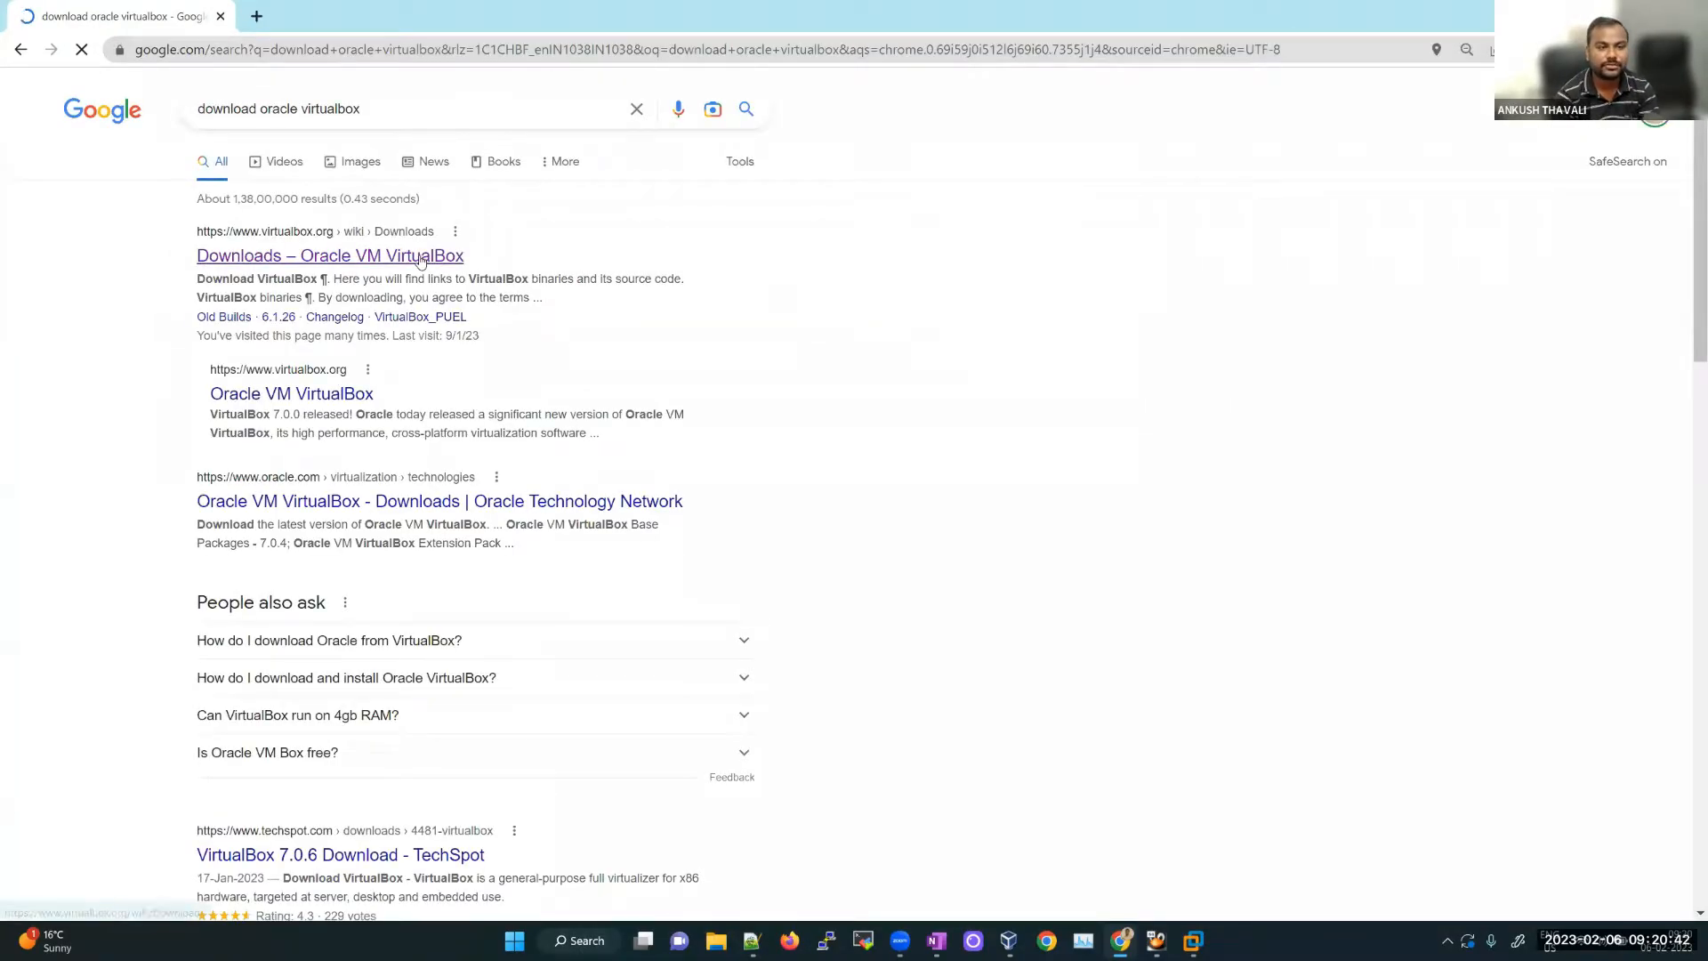
left_click_drag(163, 234, 331, 210)
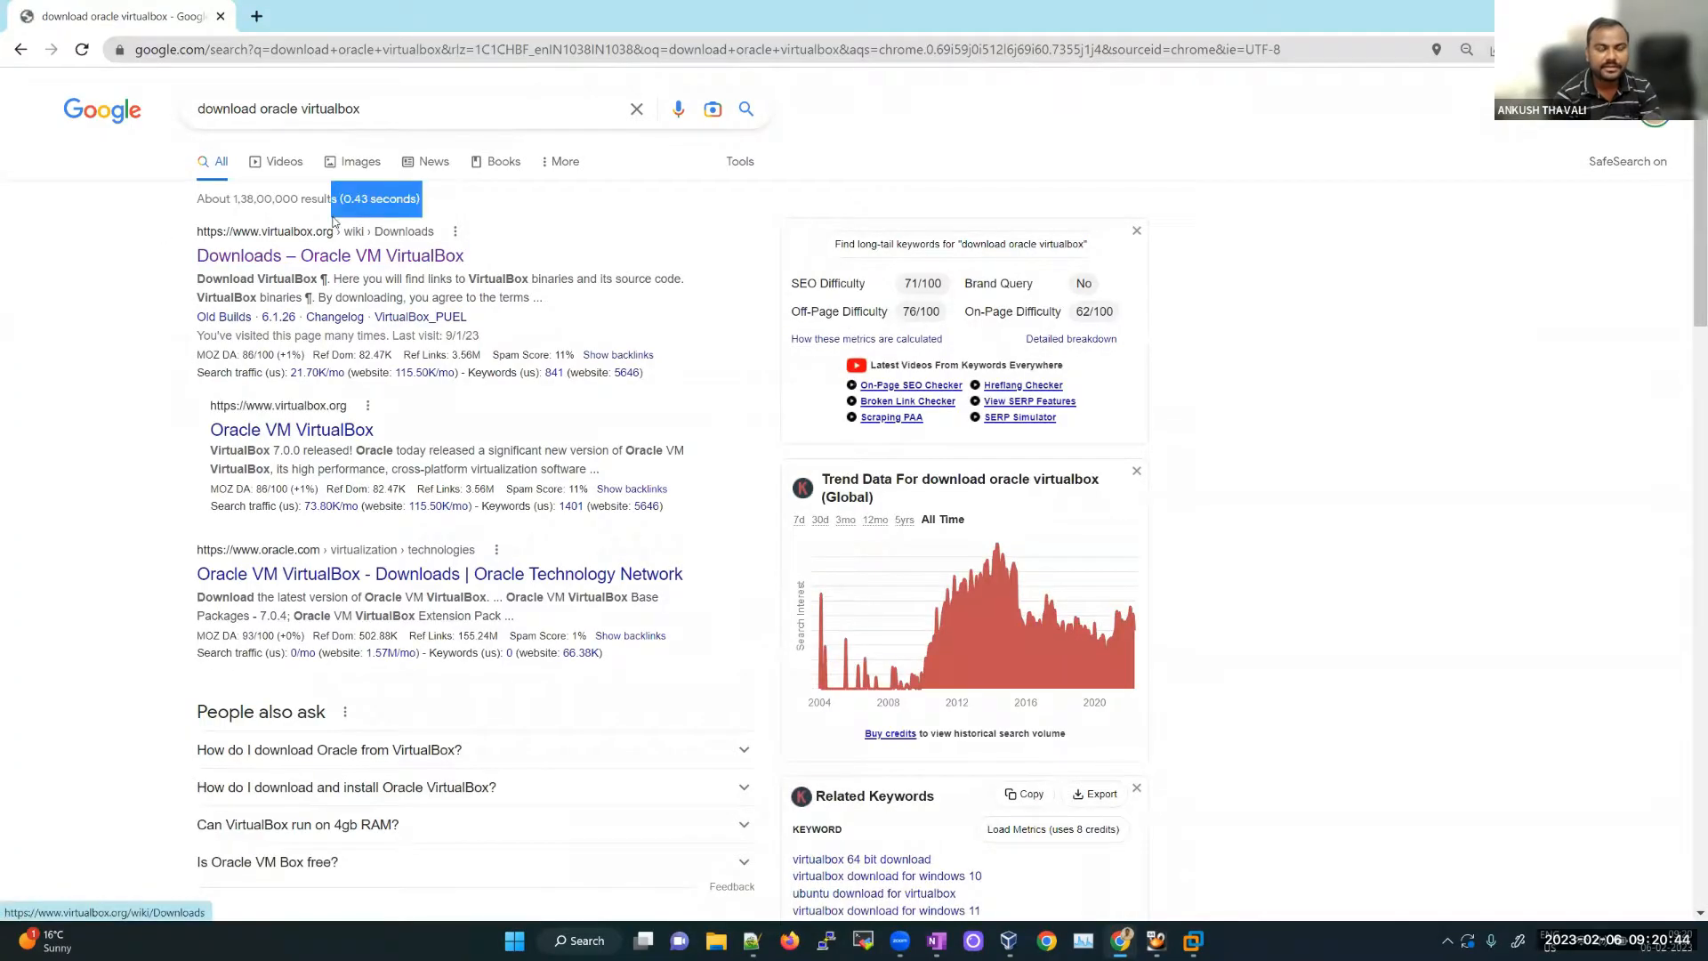
left_click(92, 333)
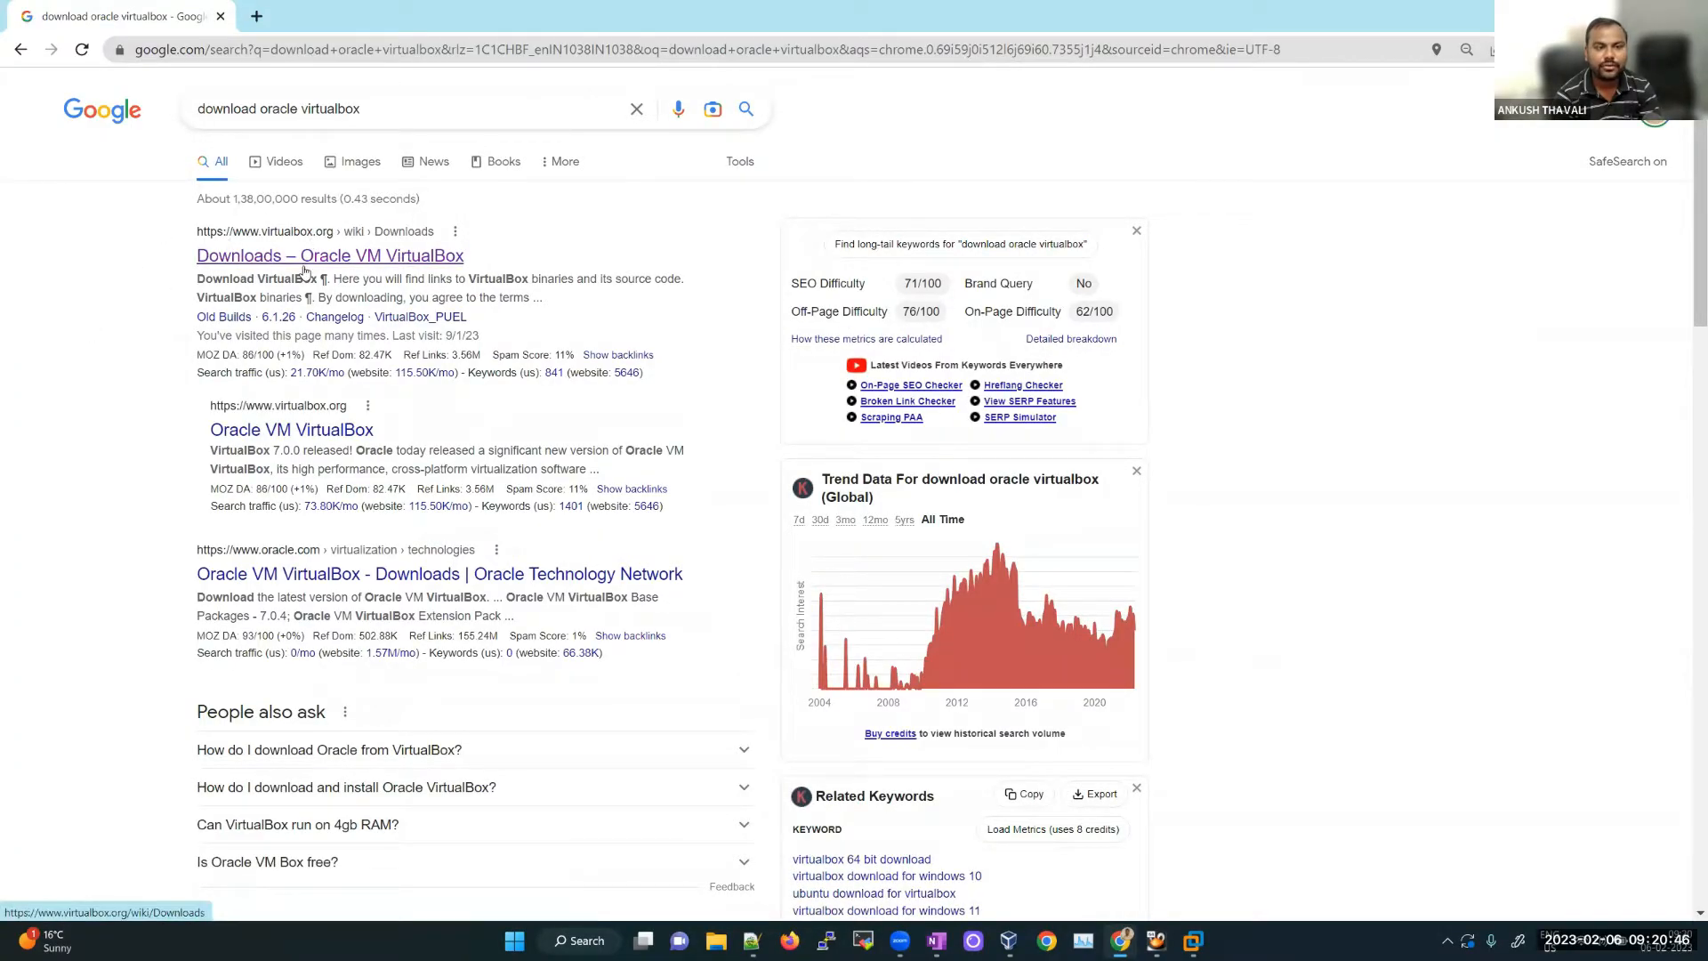
left_click(303, 259)
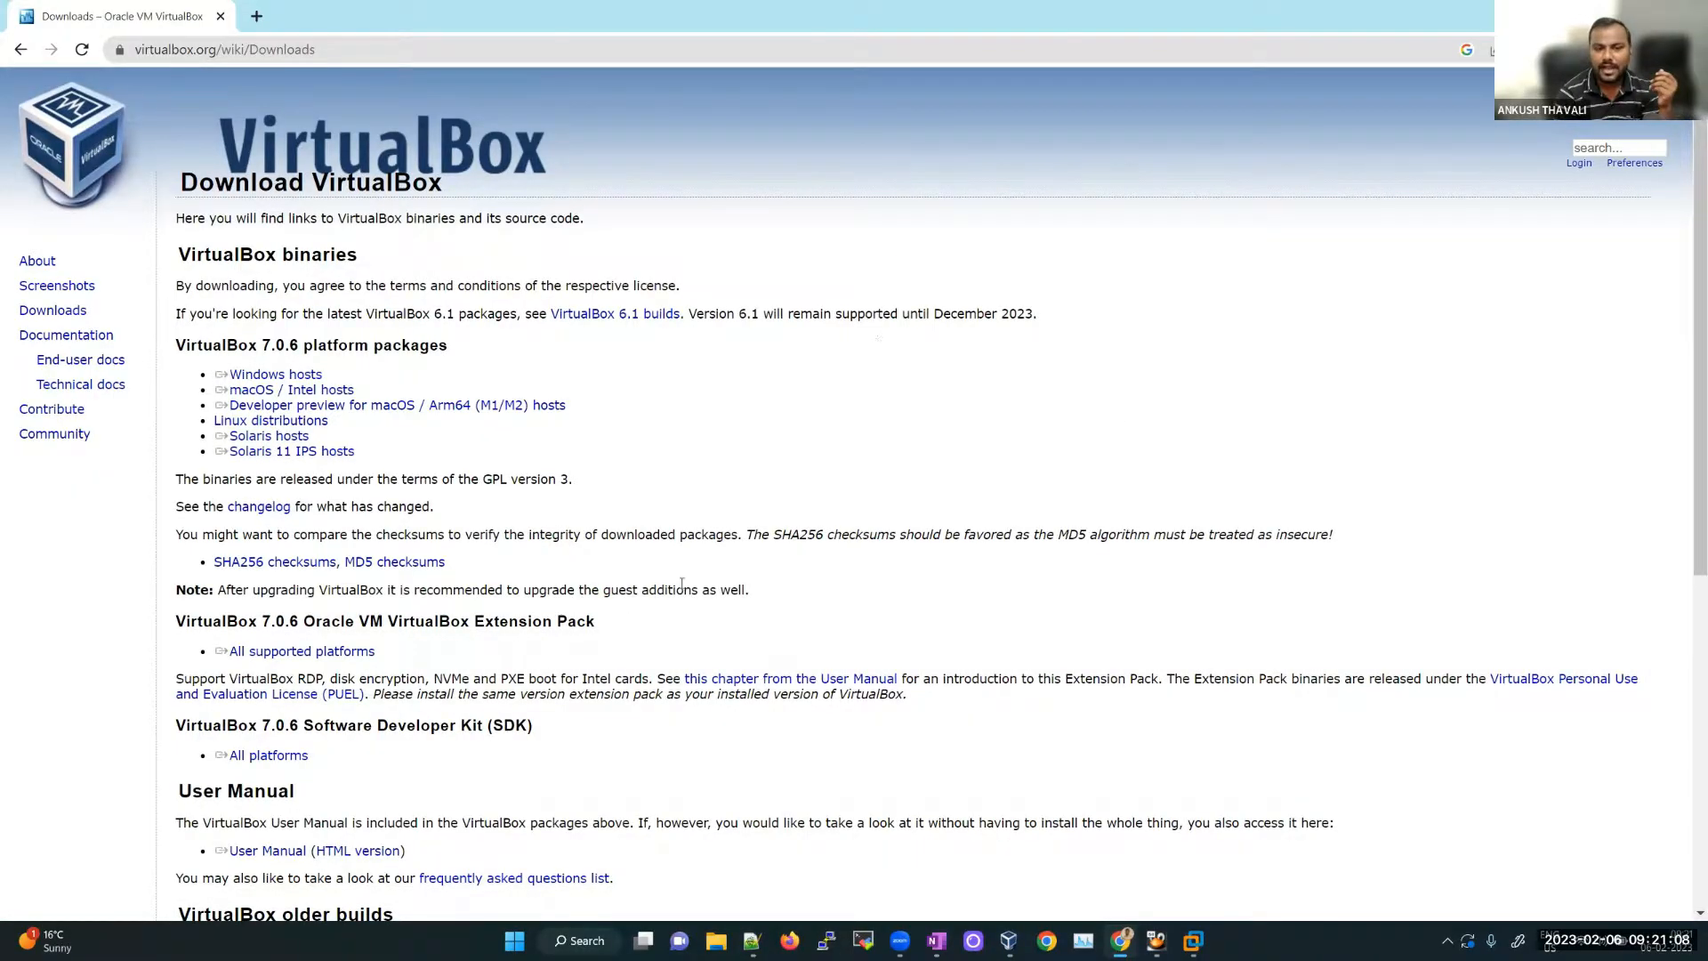
Step: Start downloading the VirtualBox 7.0.6 Windows-host installer, then cancel it
left_click(296, 377)
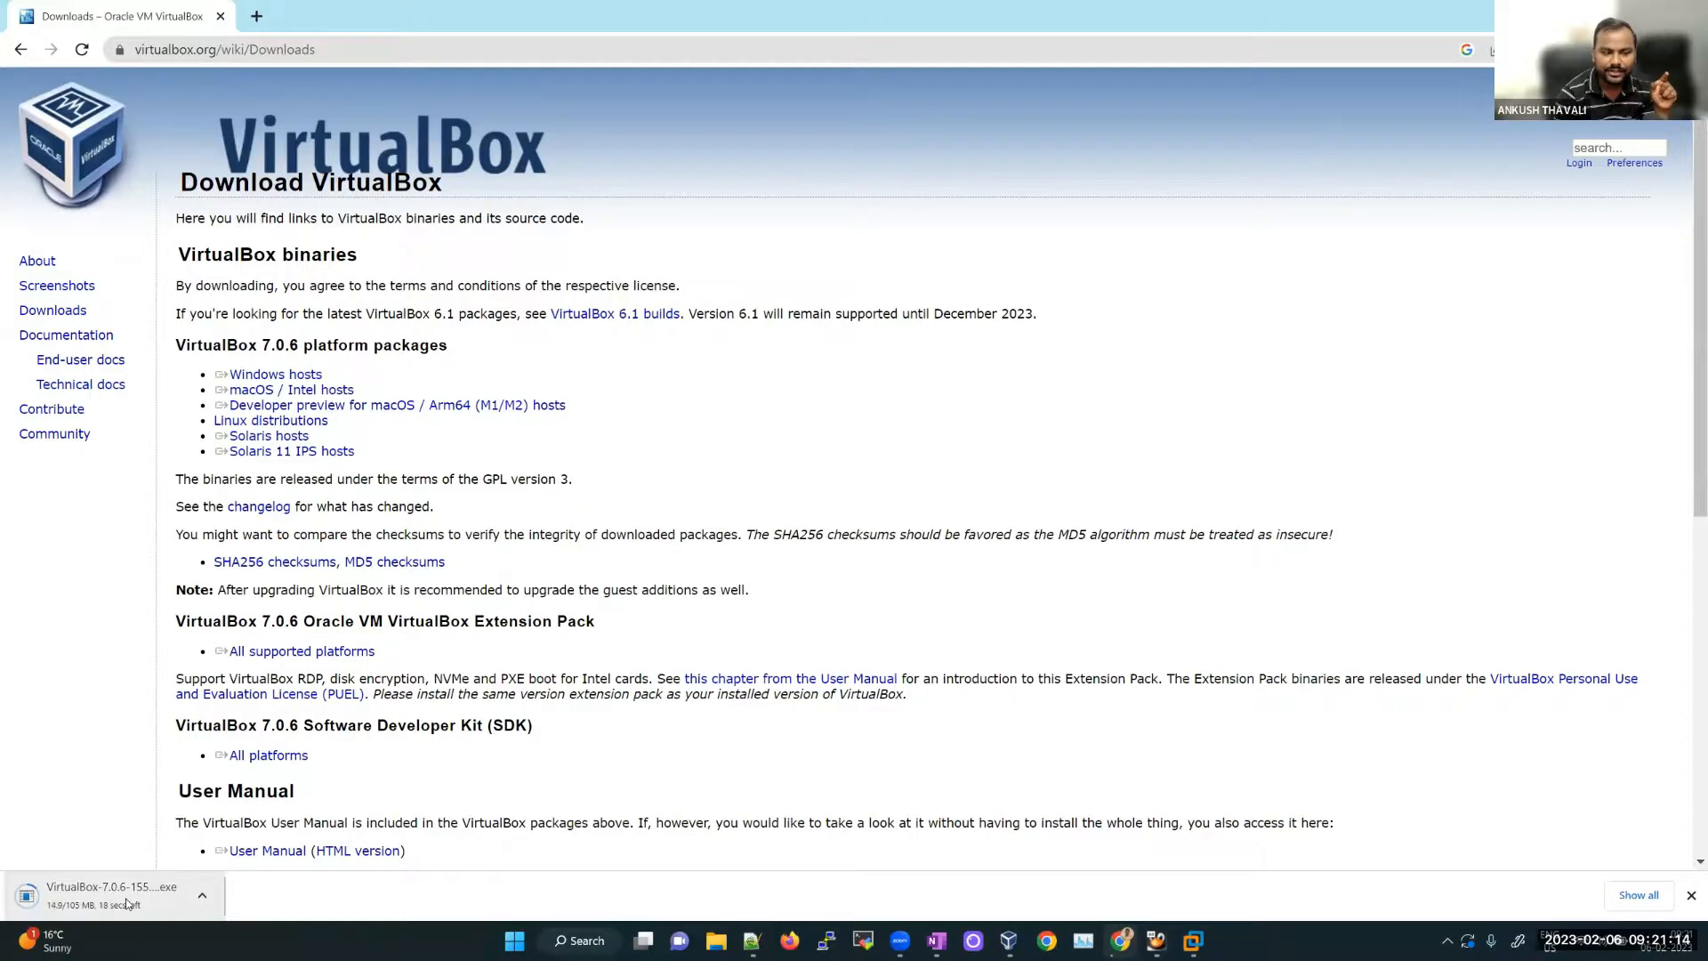
right_click(147, 890)
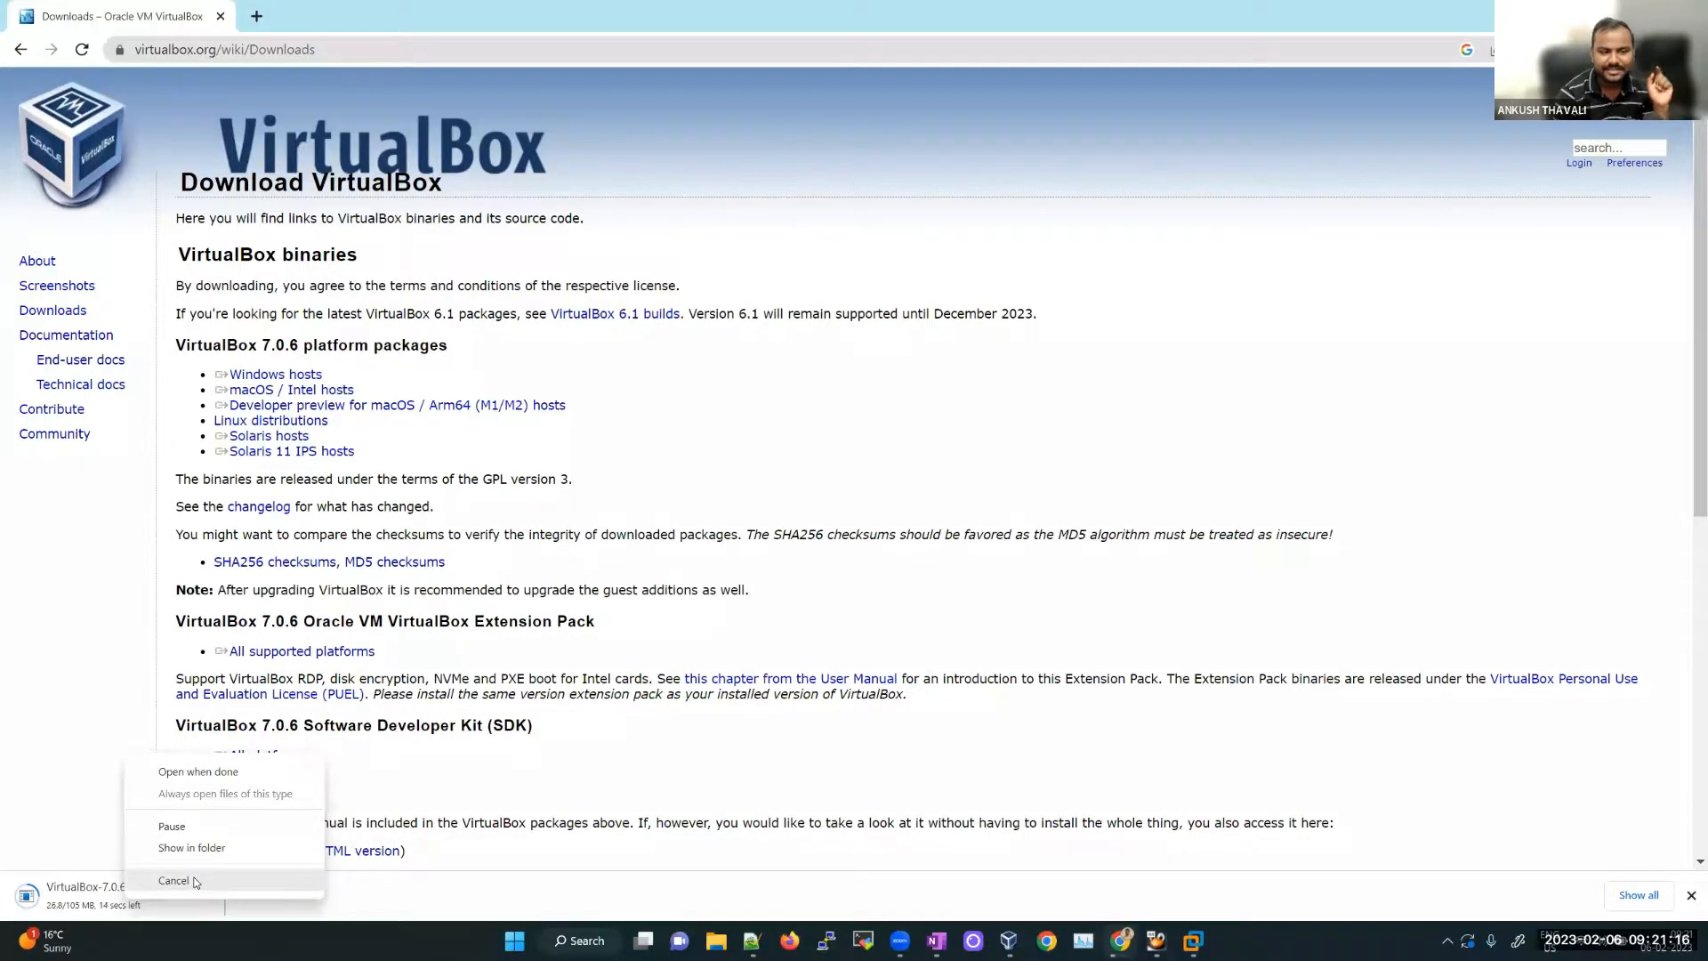
left_click(175, 880)
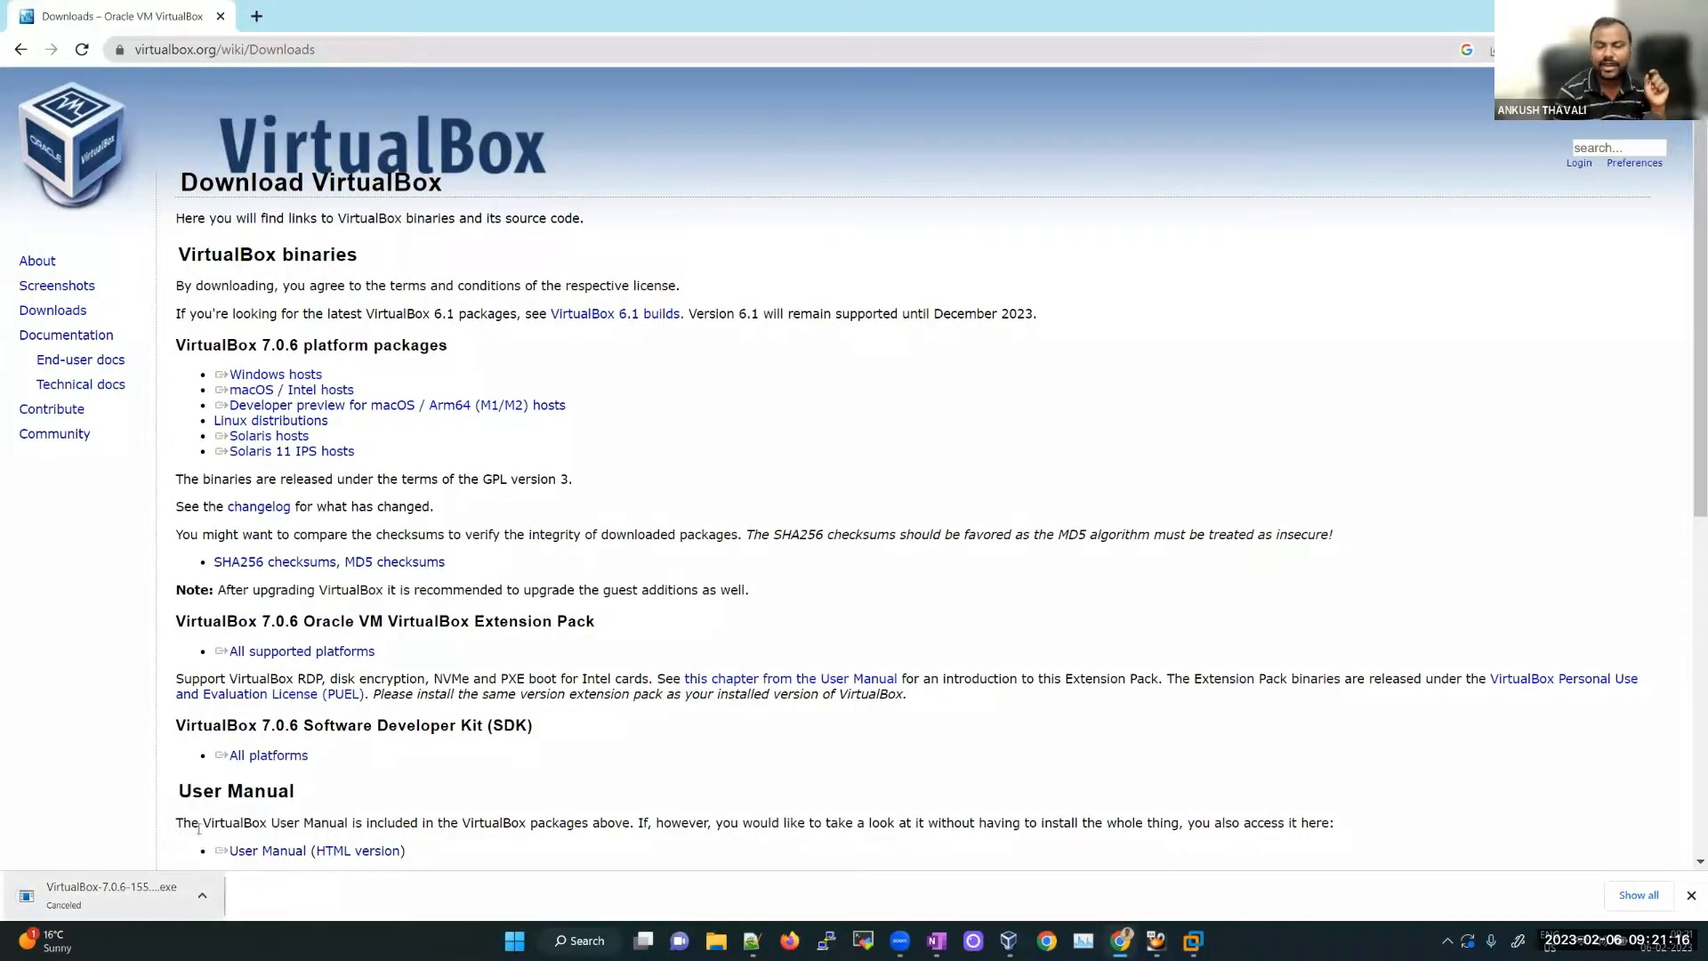
Step: Select text near the PUEL licence link on the download page, then clear the selection
double_click(222, 725)
left_click(257, 724)
double_click(255, 724)
left_click(254, 739)
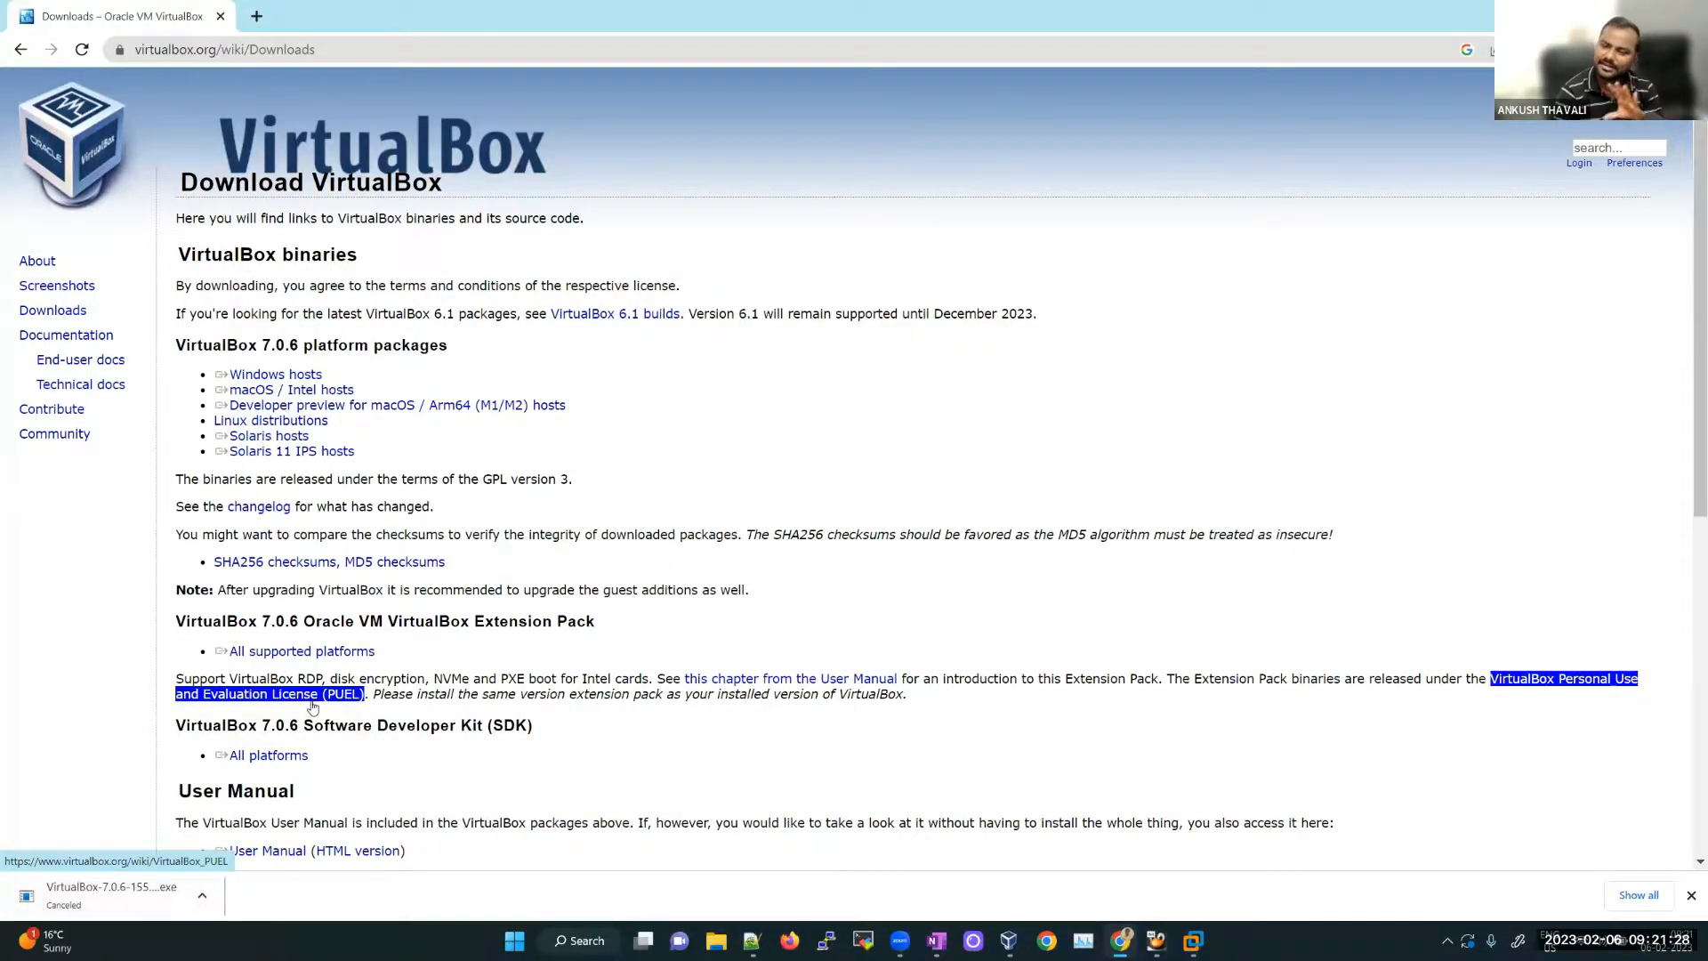
left_click(550, 654)
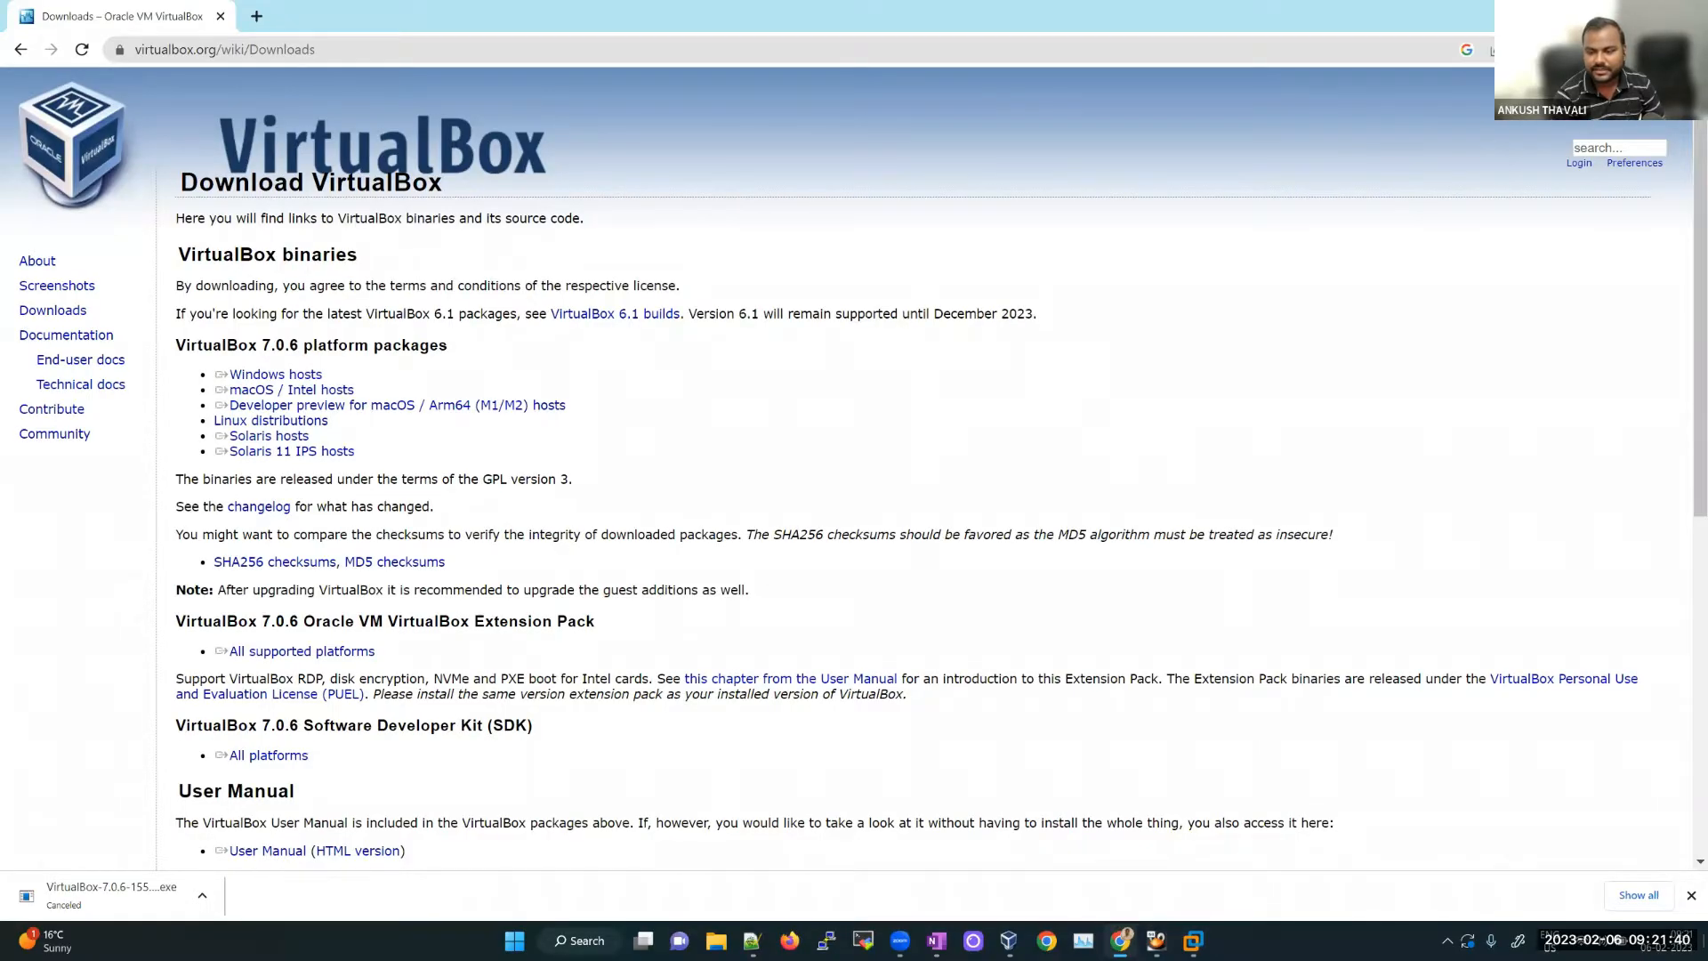
Step: Show the VirtualBox Manager with its VMs, search Windows for 'orac', then return to OneNote
key("super+d")
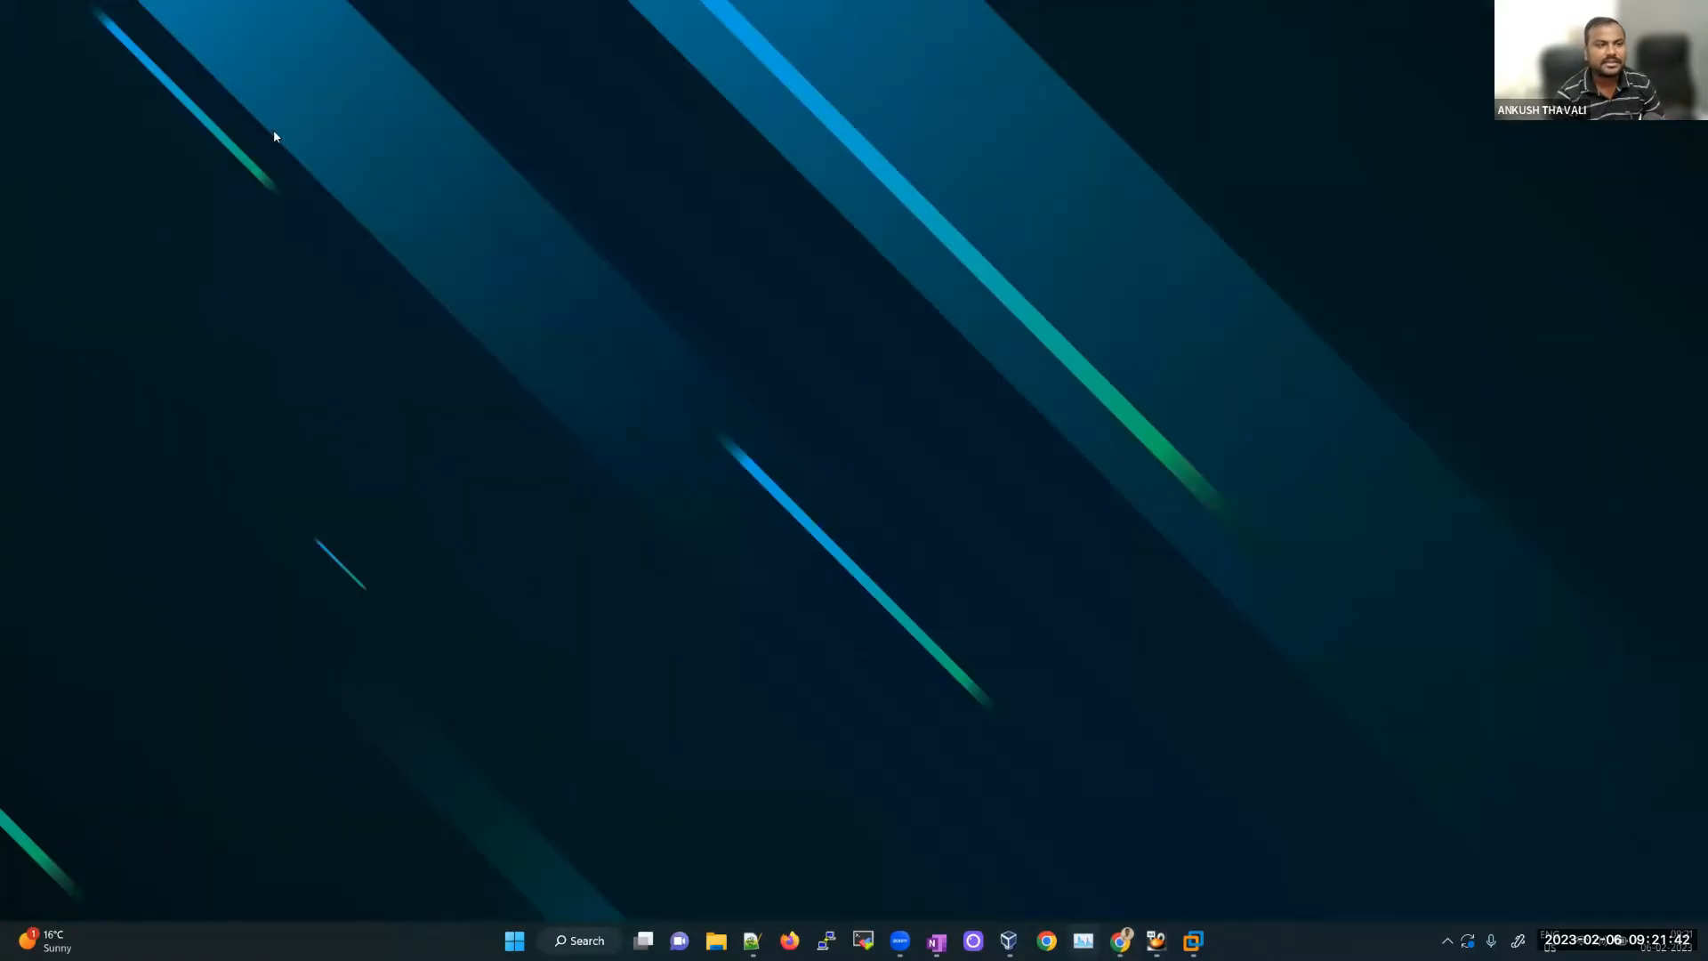
left_click(1010, 940)
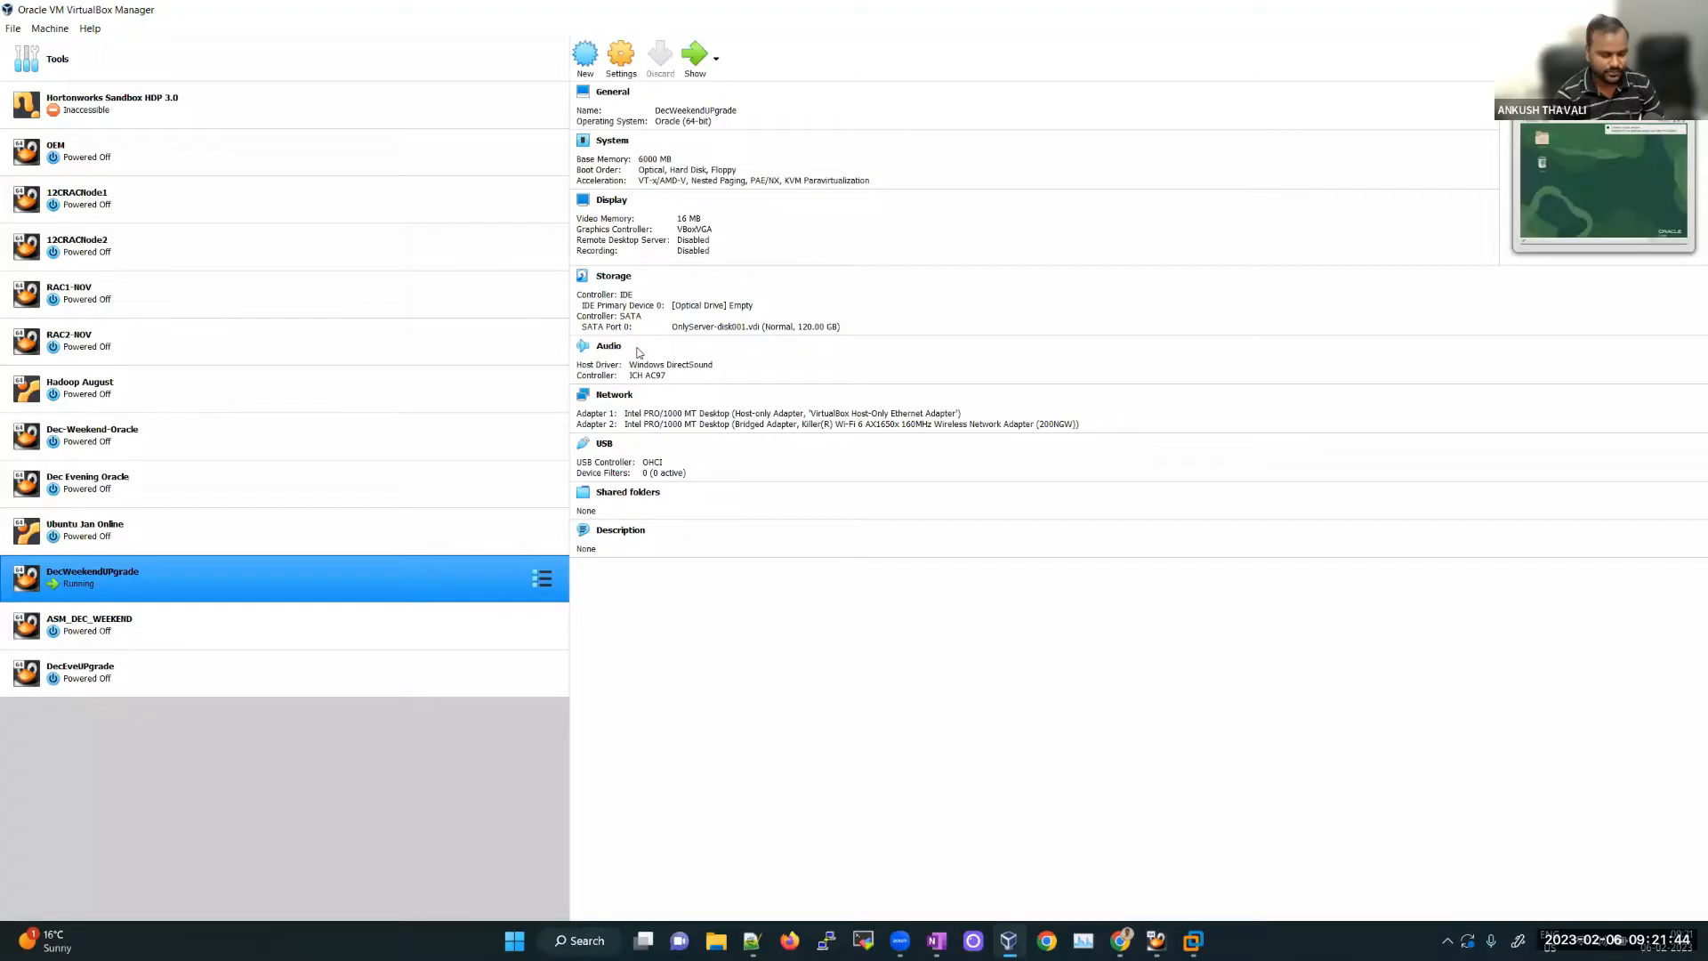
left_click(595, 940)
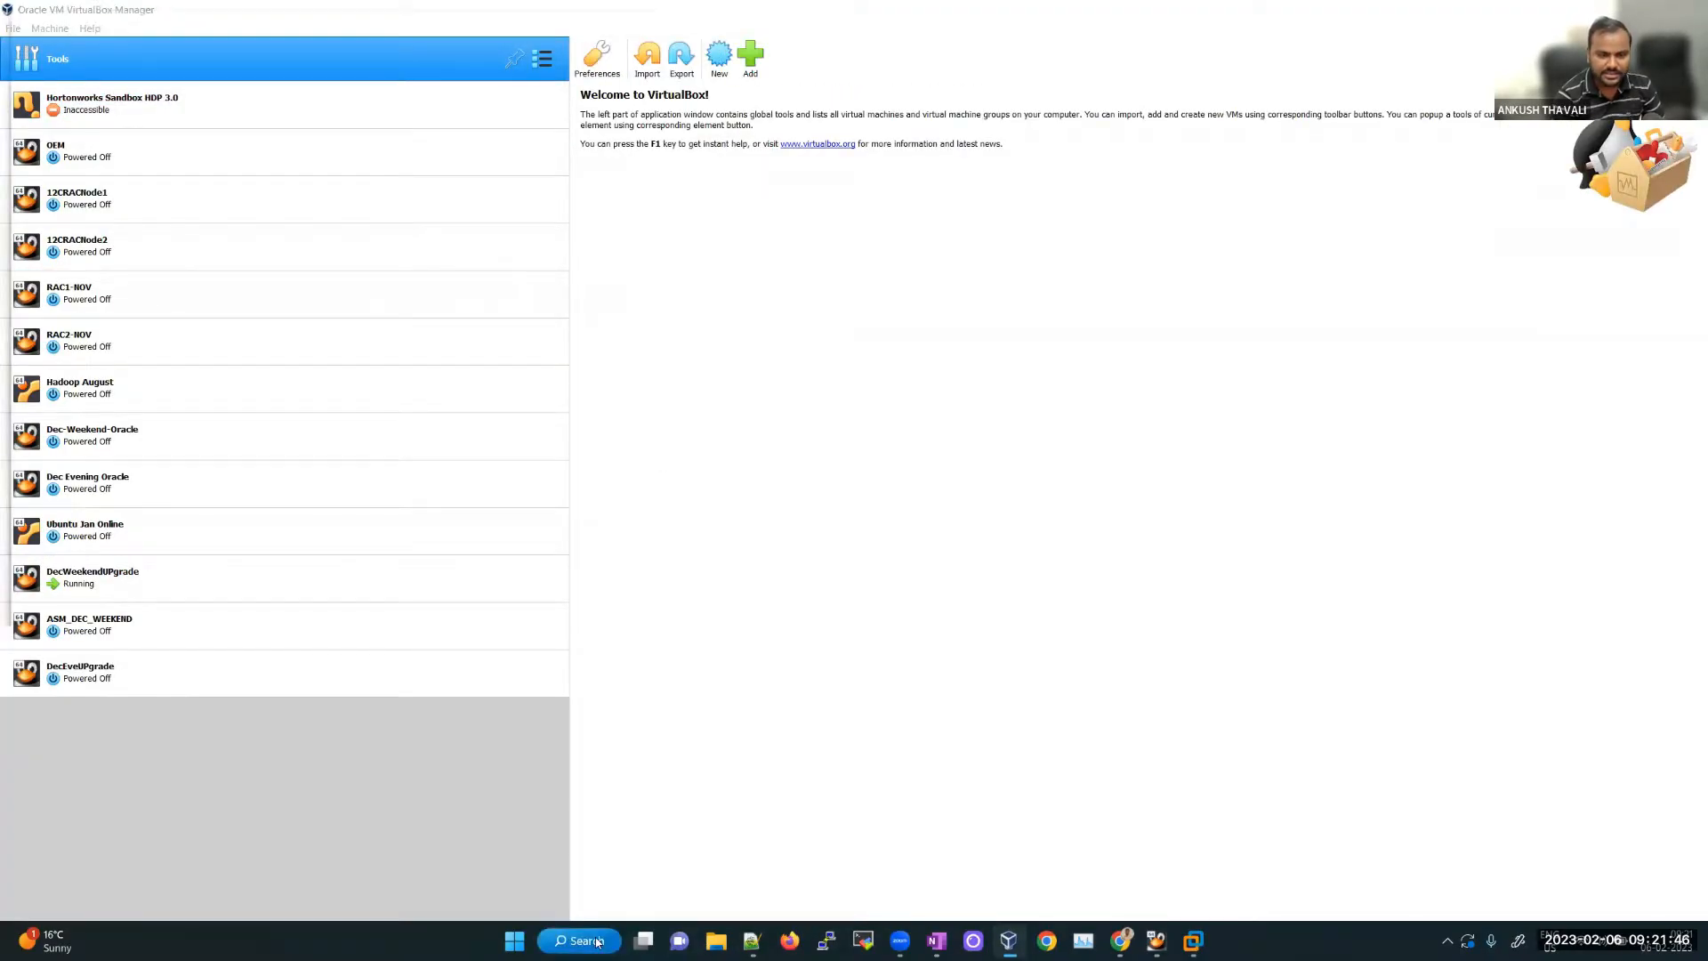
type("o")
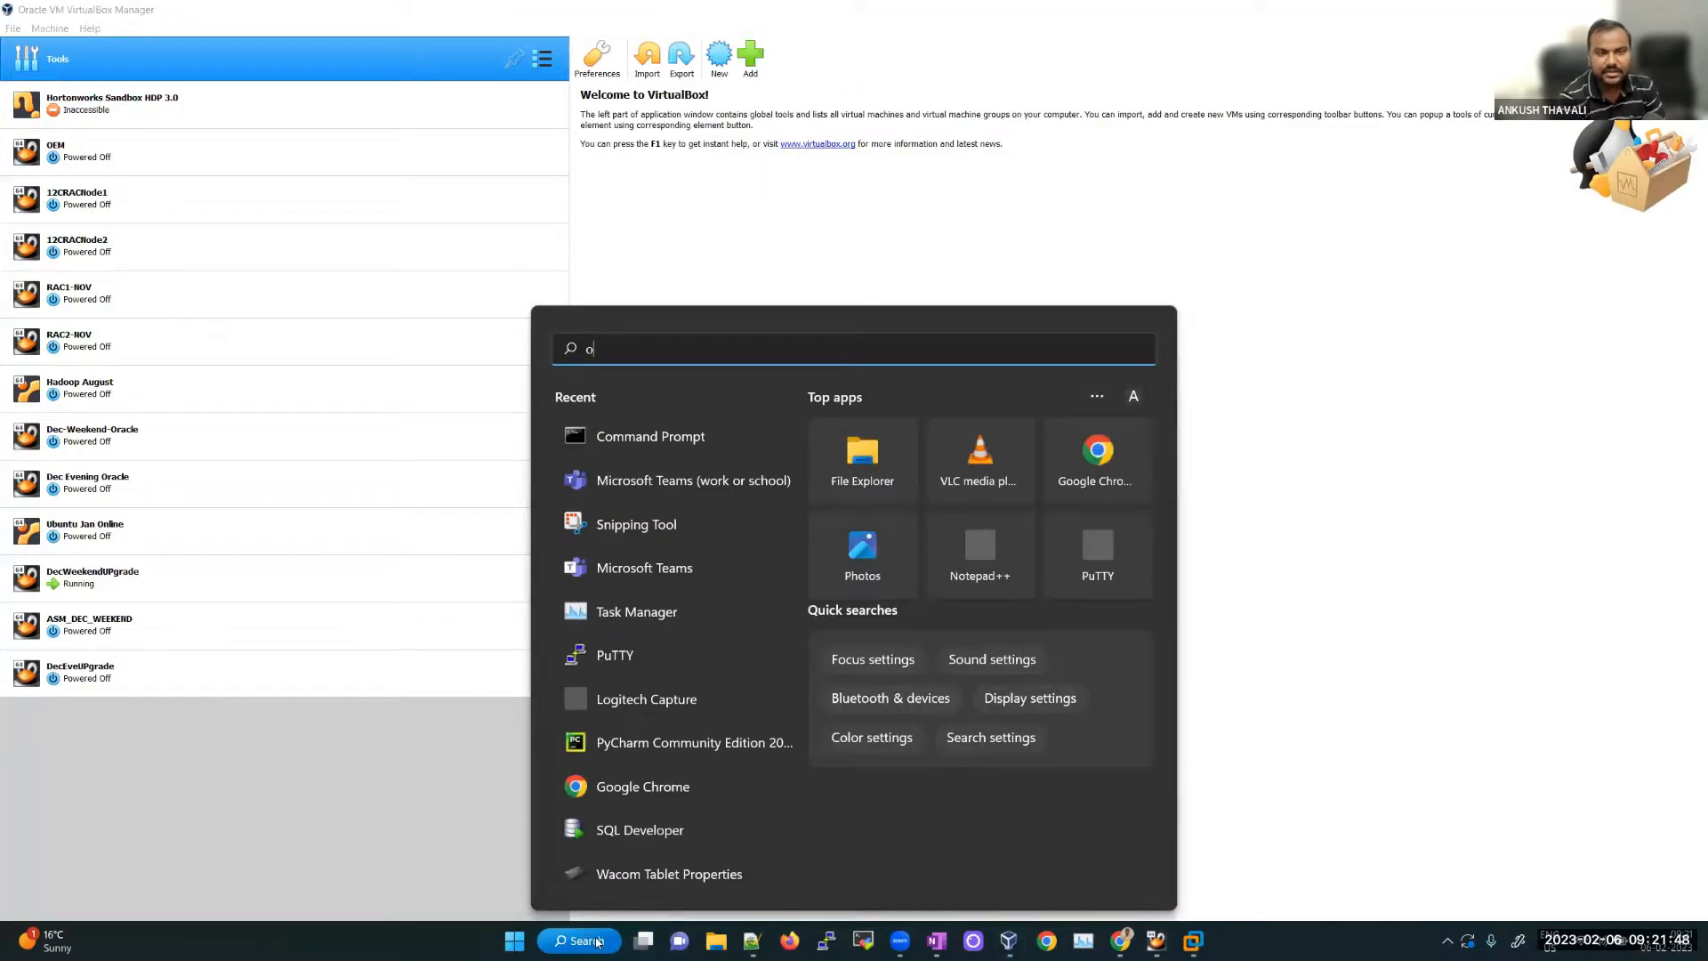
type("rac")
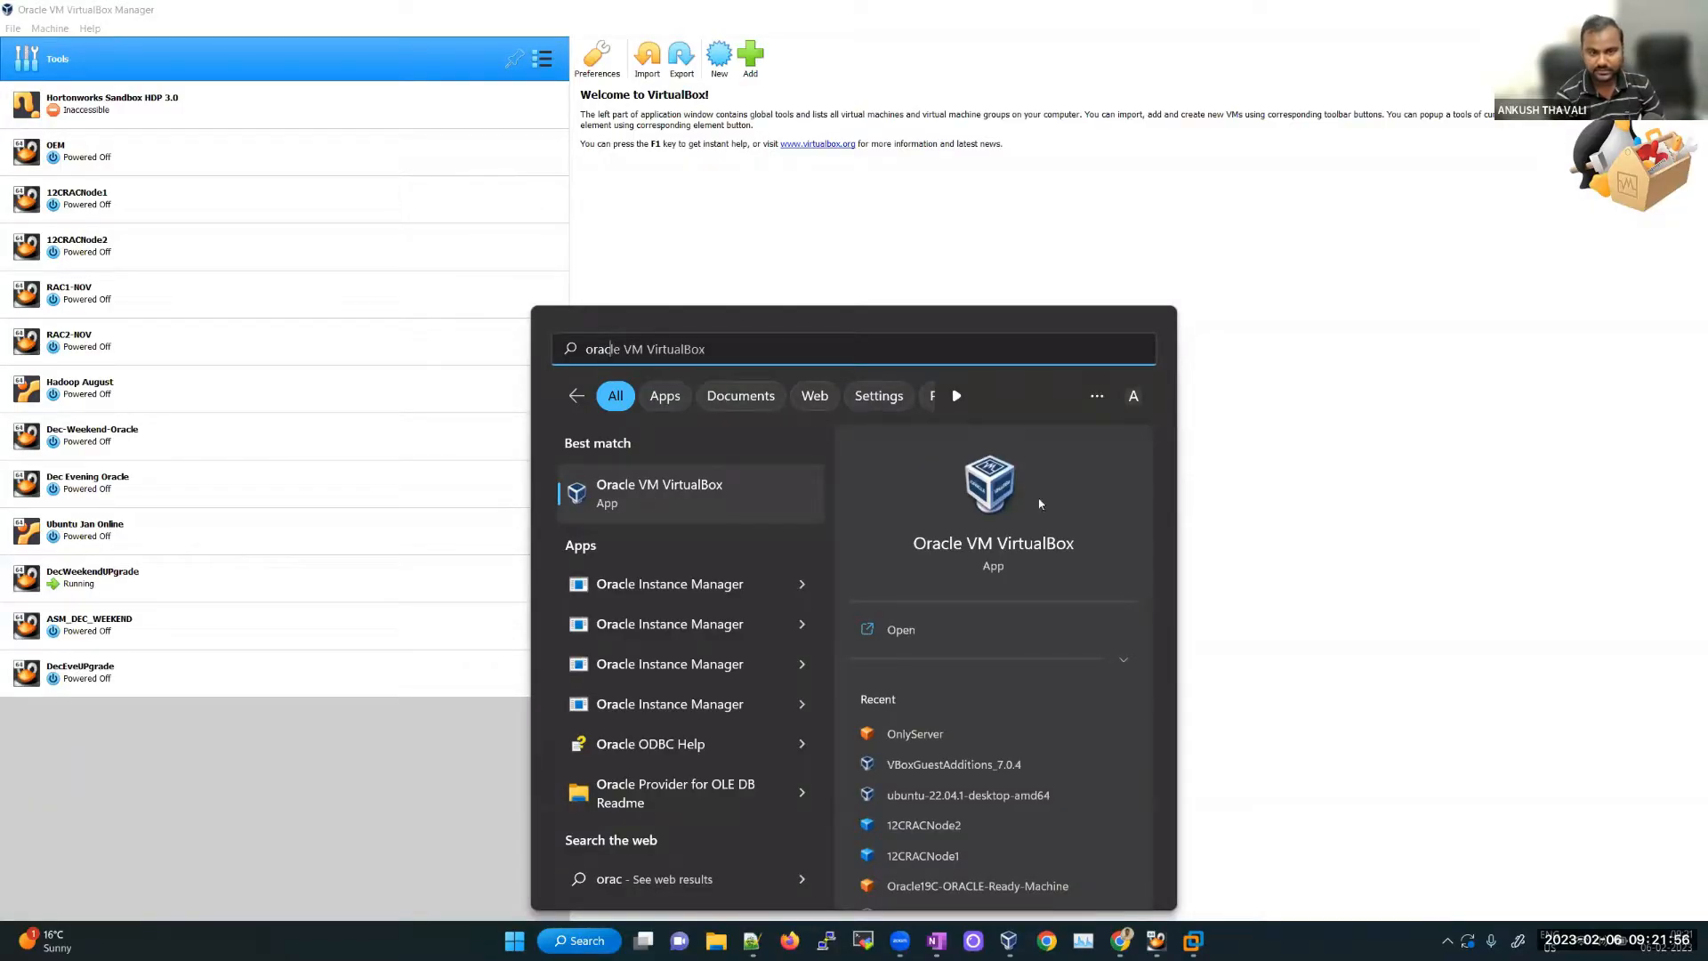
left_click(1583, 800)
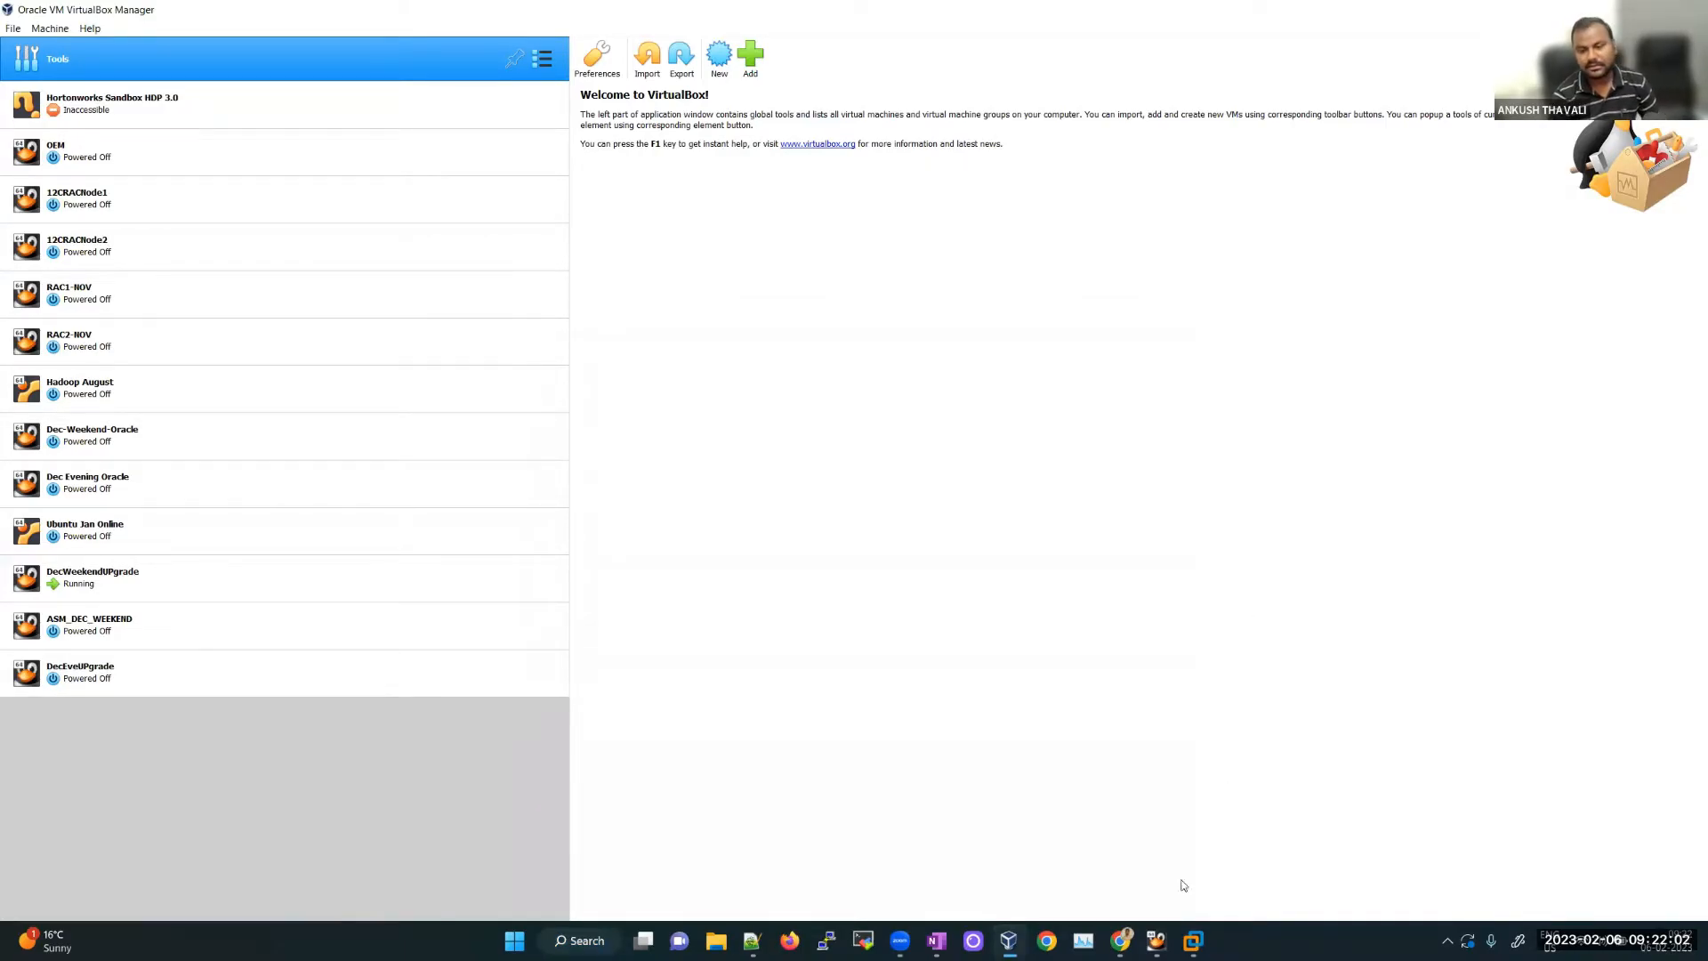
left_click(946, 943)
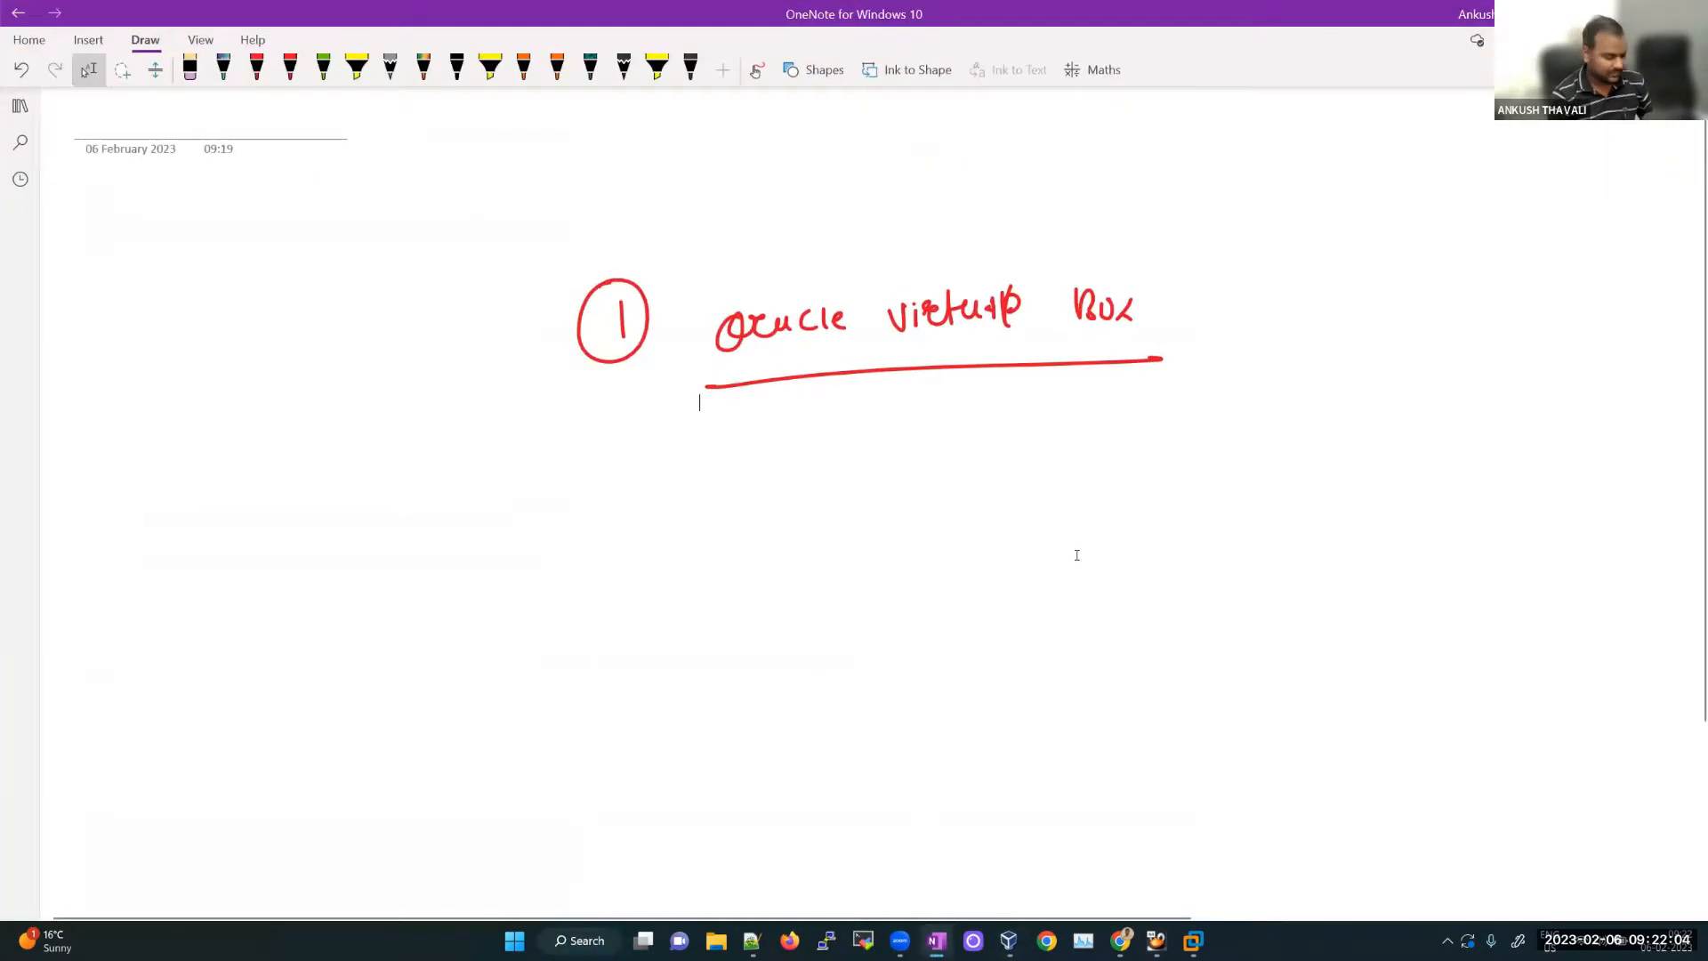
Step: Draw a red circled 2 under the underlined Oracle VirtualBox heading with the red pen
left_click(257, 68)
mouse_move(597, 504)
left_mouse_down()
mouse_move(623, 527)
mouse_move(579, 487)
left_mouse_up()
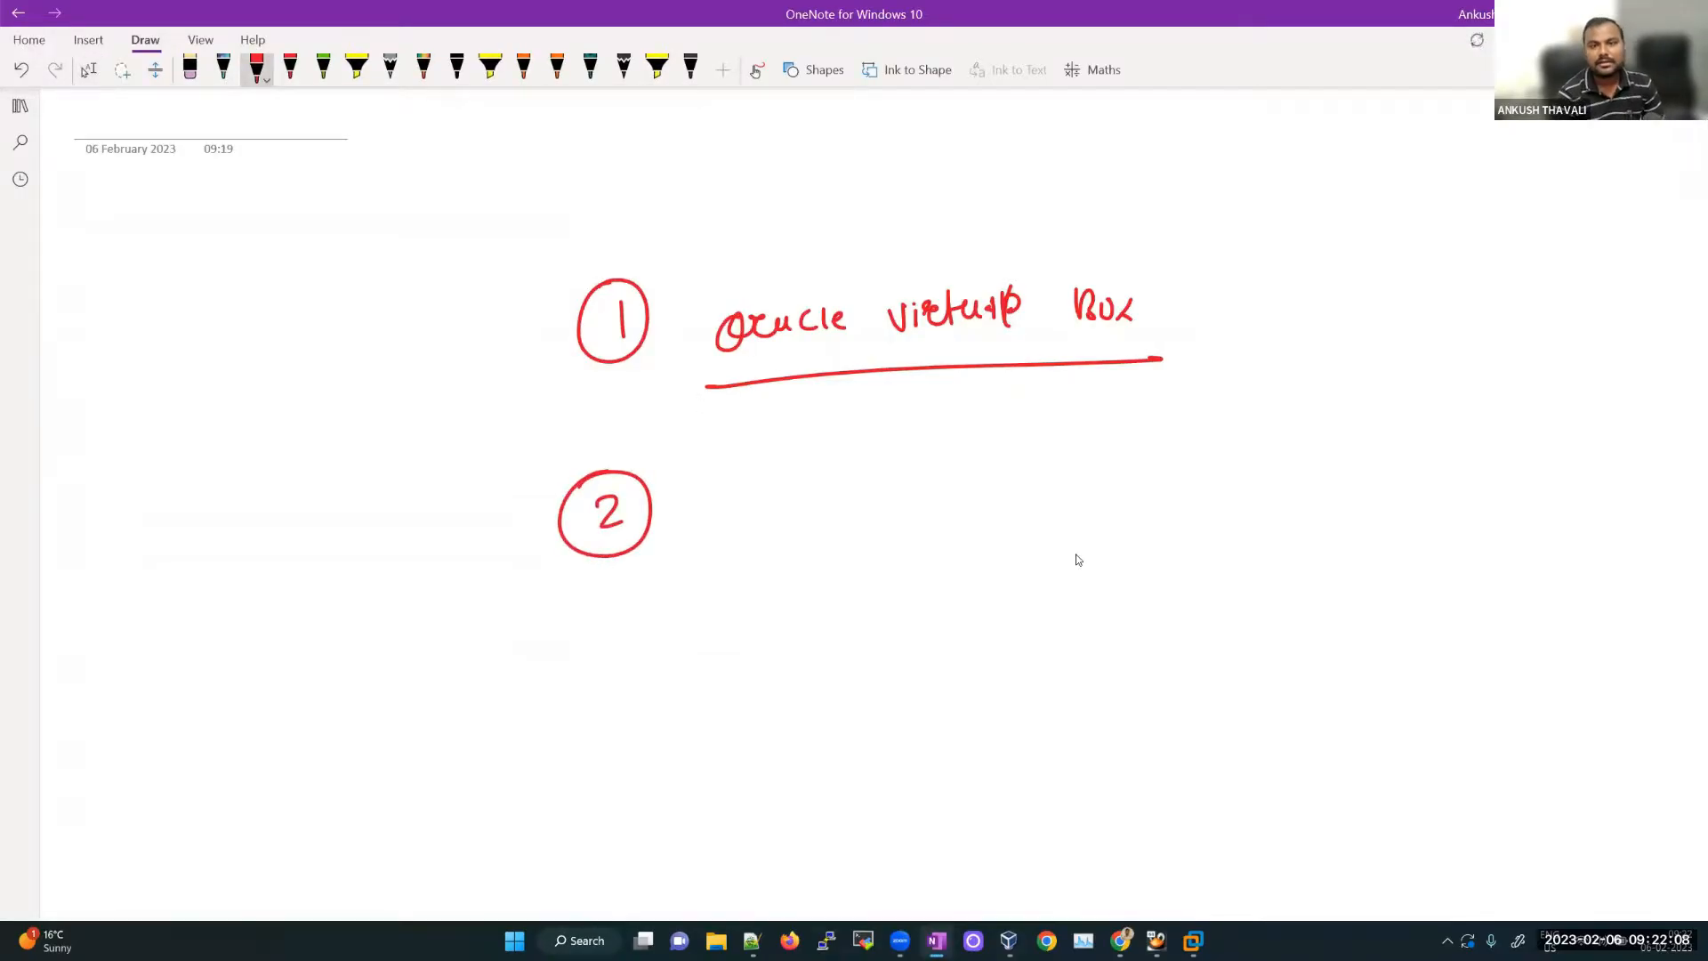
left_click(88, 70)
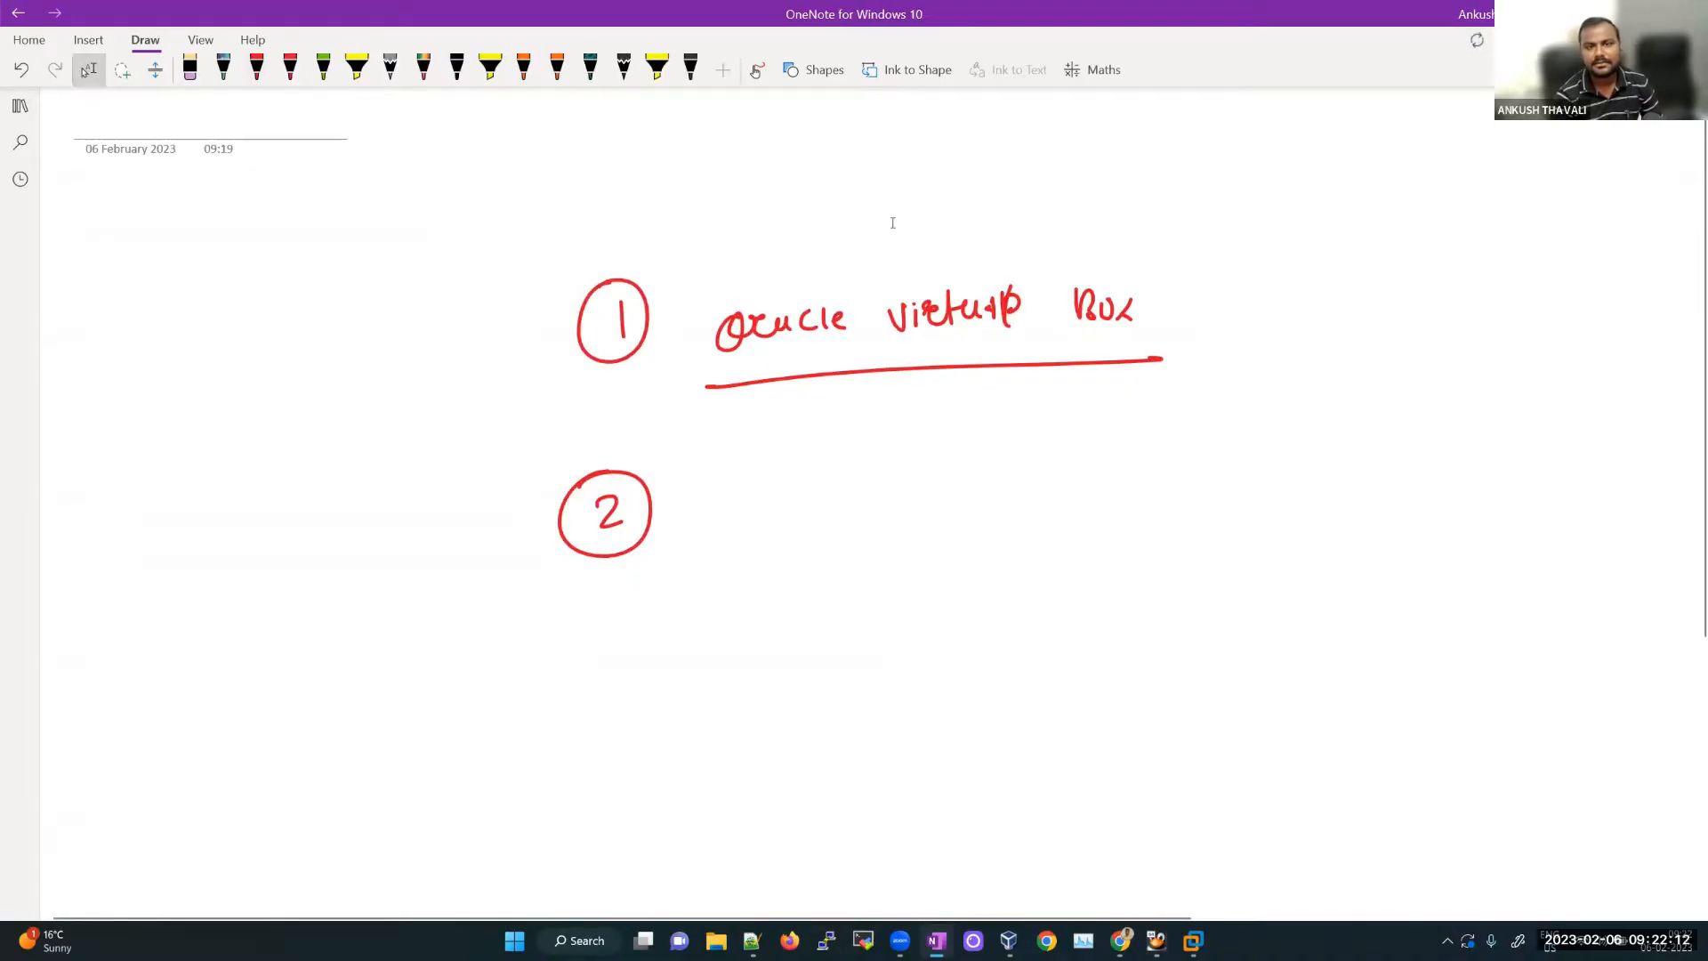
key("alt+v")
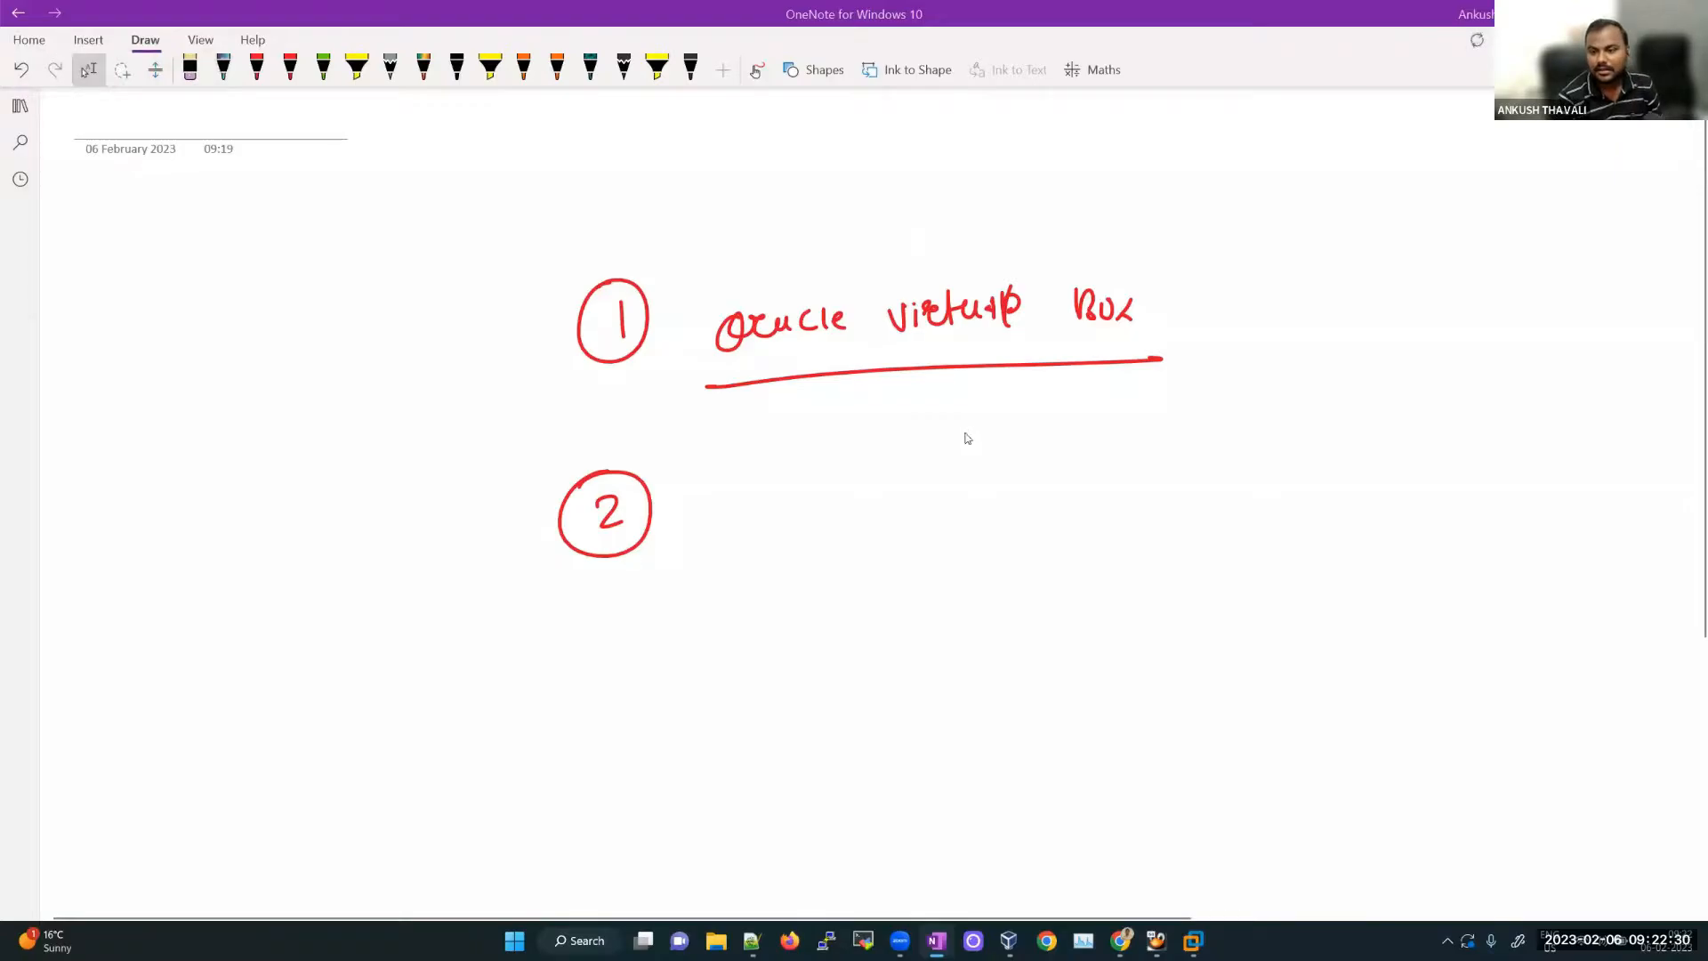
Step: Sketch a red box on the right holding an underlined, circled '19c'
mouse_move(1335, 457)
left_mouse_down()
mouse_move(1335, 668)
mouse_move(1564, 449)
mouse_move(1555, 685)
mouse_move(1334, 667)
left_mouse_up()
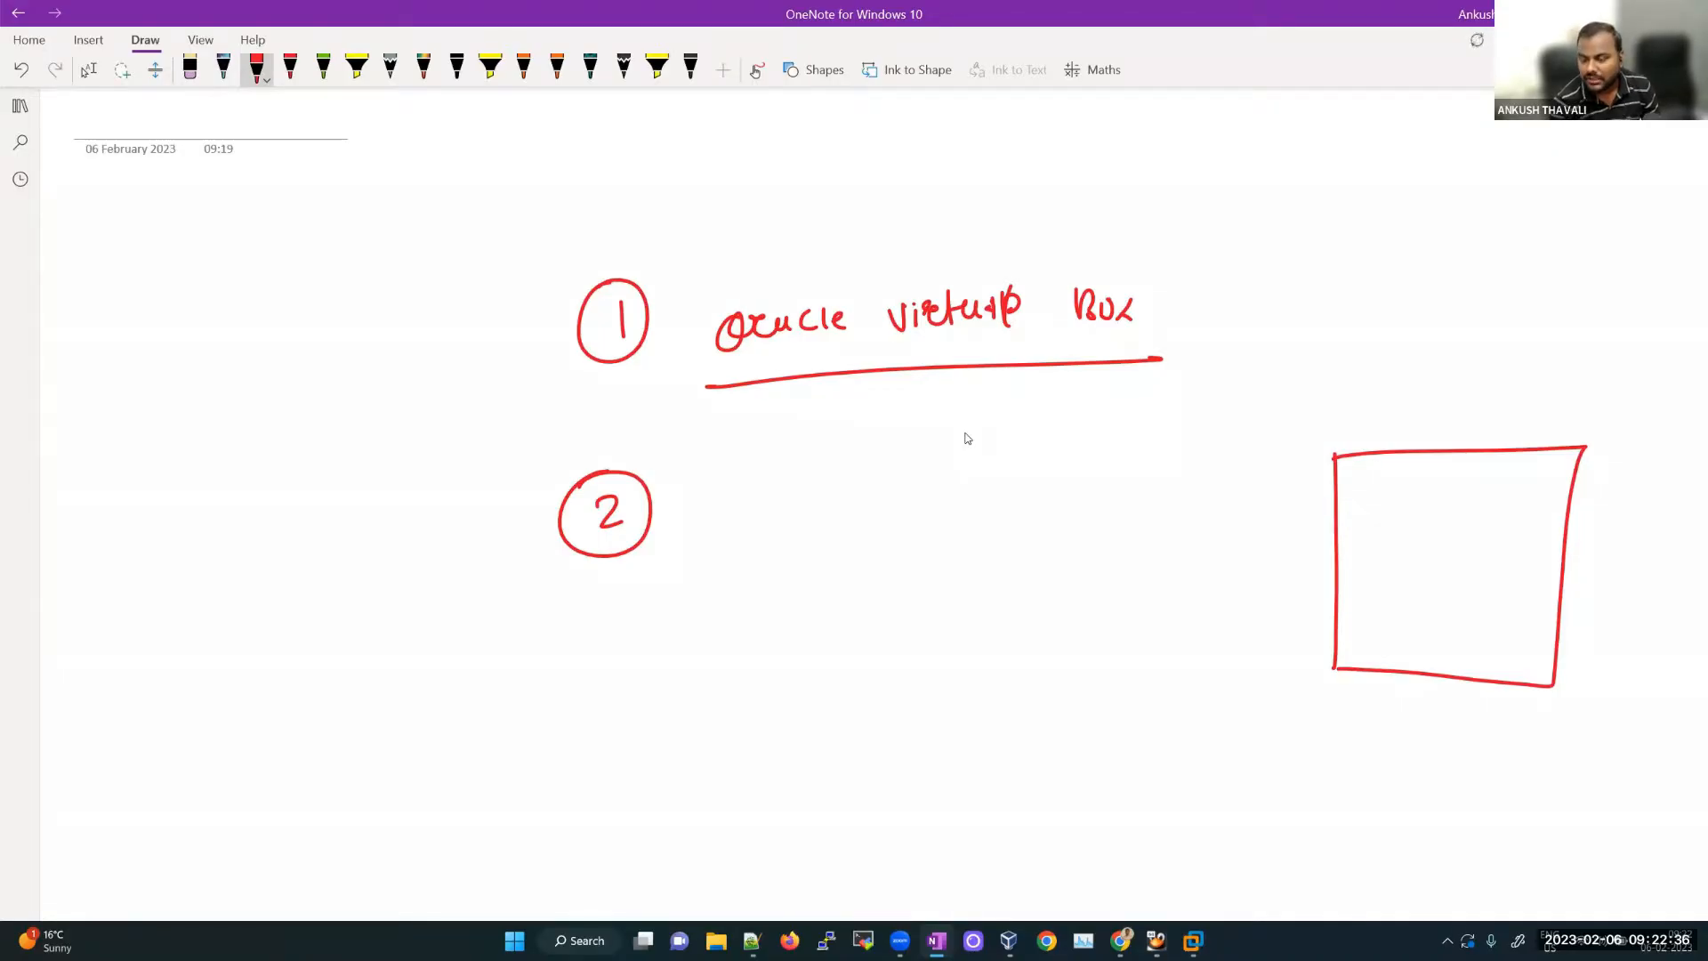
mouse_move(1488, 508)
left_mouse_down()
mouse_move(1465, 635)
mouse_move(1470, 514)
left_mouse_up()
mouse_move(1441, 552)
left_mouse_down()
mouse_move(1447, 592)
mouse_move(1496, 585)
left_mouse_up()
left_click_drag(1456, 604, 1483, 603)
left_click_drag(1464, 612, 1488, 606)
mouse_move(1332, 459)
left_mouse_down()
mouse_move(1326, 650)
mouse_move(1494, 452)
mouse_move(1573, 476)
mouse_move(1563, 691)
mouse_move(1359, 687)
mouse_move(1327, 603)
left_mouse_up()
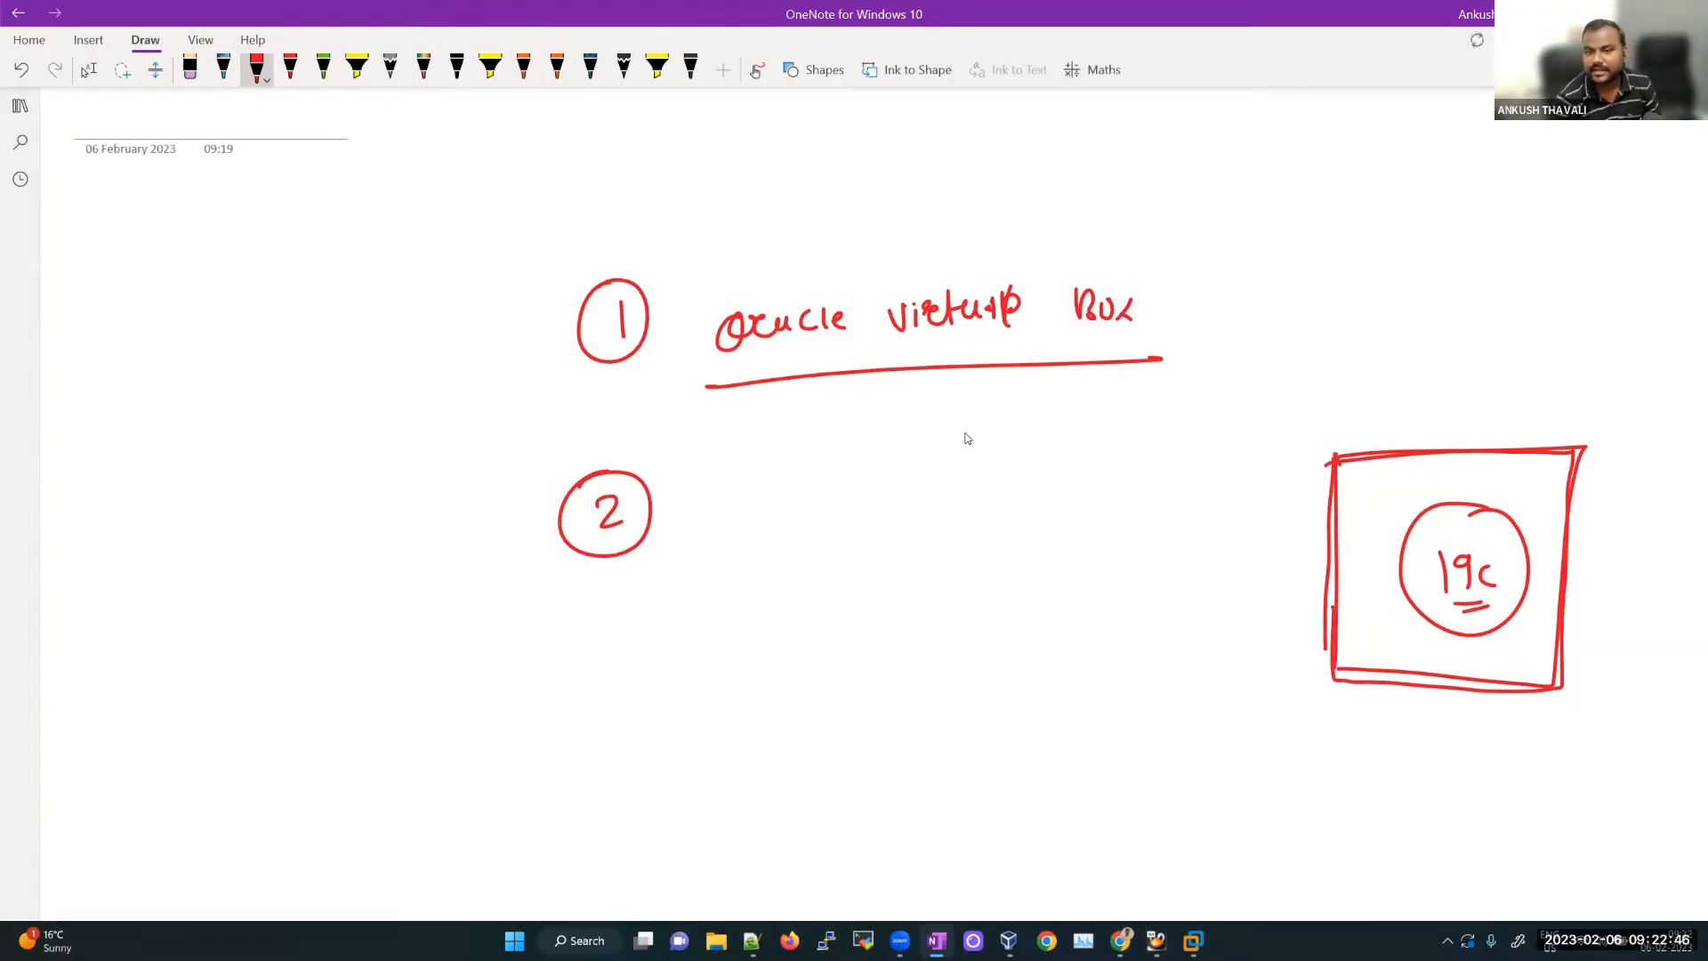
Step: Handwrite 'download OEL 7.9 setup' beside the circled 2
left_click_drag(737, 506, 717, 534)
left_click_drag(728, 474, 732, 533)
mouse_move(754, 506)
left_mouse_down()
mouse_move(746, 525)
mouse_move(801, 500)
mouse_move(817, 519)
left_mouse_up()
left_click_drag(823, 488, 826, 513)
mouse_move(845, 494)
left_mouse_down()
mouse_move(840, 509)
mouse_move(871, 508)
left_mouse_up()
mouse_move(883, 492)
left_mouse_down()
mouse_move(888, 515)
mouse_move(960, 477)
left_mouse_up()
mouse_move(996, 499)
left_mouse_down()
mouse_move(1013, 468)
mouse_move(1019, 486)
left_mouse_up()
left_click_drag(997, 498, 1022, 500)
mouse_move(1039, 466)
left_mouse_down()
mouse_move(1054, 497)
mouse_move(1121, 450)
mouse_move(1110, 496)
mouse_move(1157, 488)
left_mouse_up()
left_click(1135, 475)
mouse_move(926, 574)
left_mouse_down()
mouse_move(940, 605)
mouse_move(914, 609)
left_mouse_up()
mouse_move(931, 589)
left_mouse_down()
mouse_move(954, 560)
mouse_move(977, 569)
left_mouse_up()
mouse_move(965, 578)
left_mouse_down()
mouse_move(982, 591)
mouse_move(996, 569)
left_mouse_up()
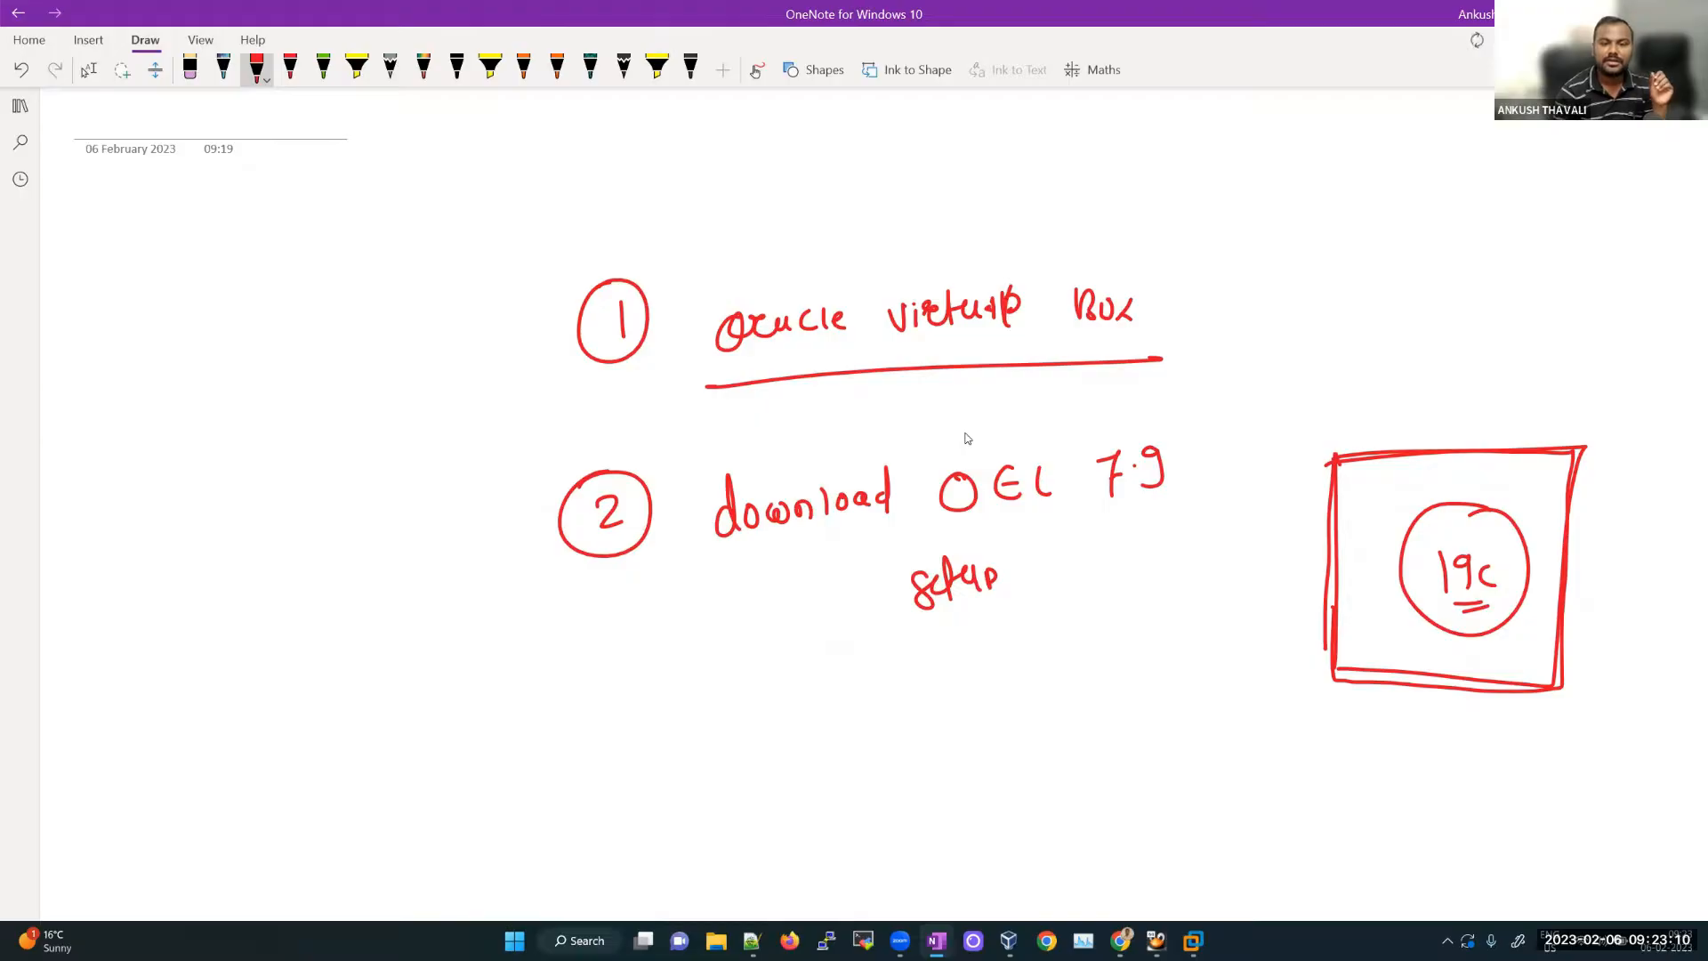
Step: Underline 'download' and the 7.9 version, then bring Chrome forward with a new tab
left_click_drag(722, 565, 984, 514)
left_click_drag(1052, 508, 1131, 496)
left_click_drag(1105, 507, 1131, 501)
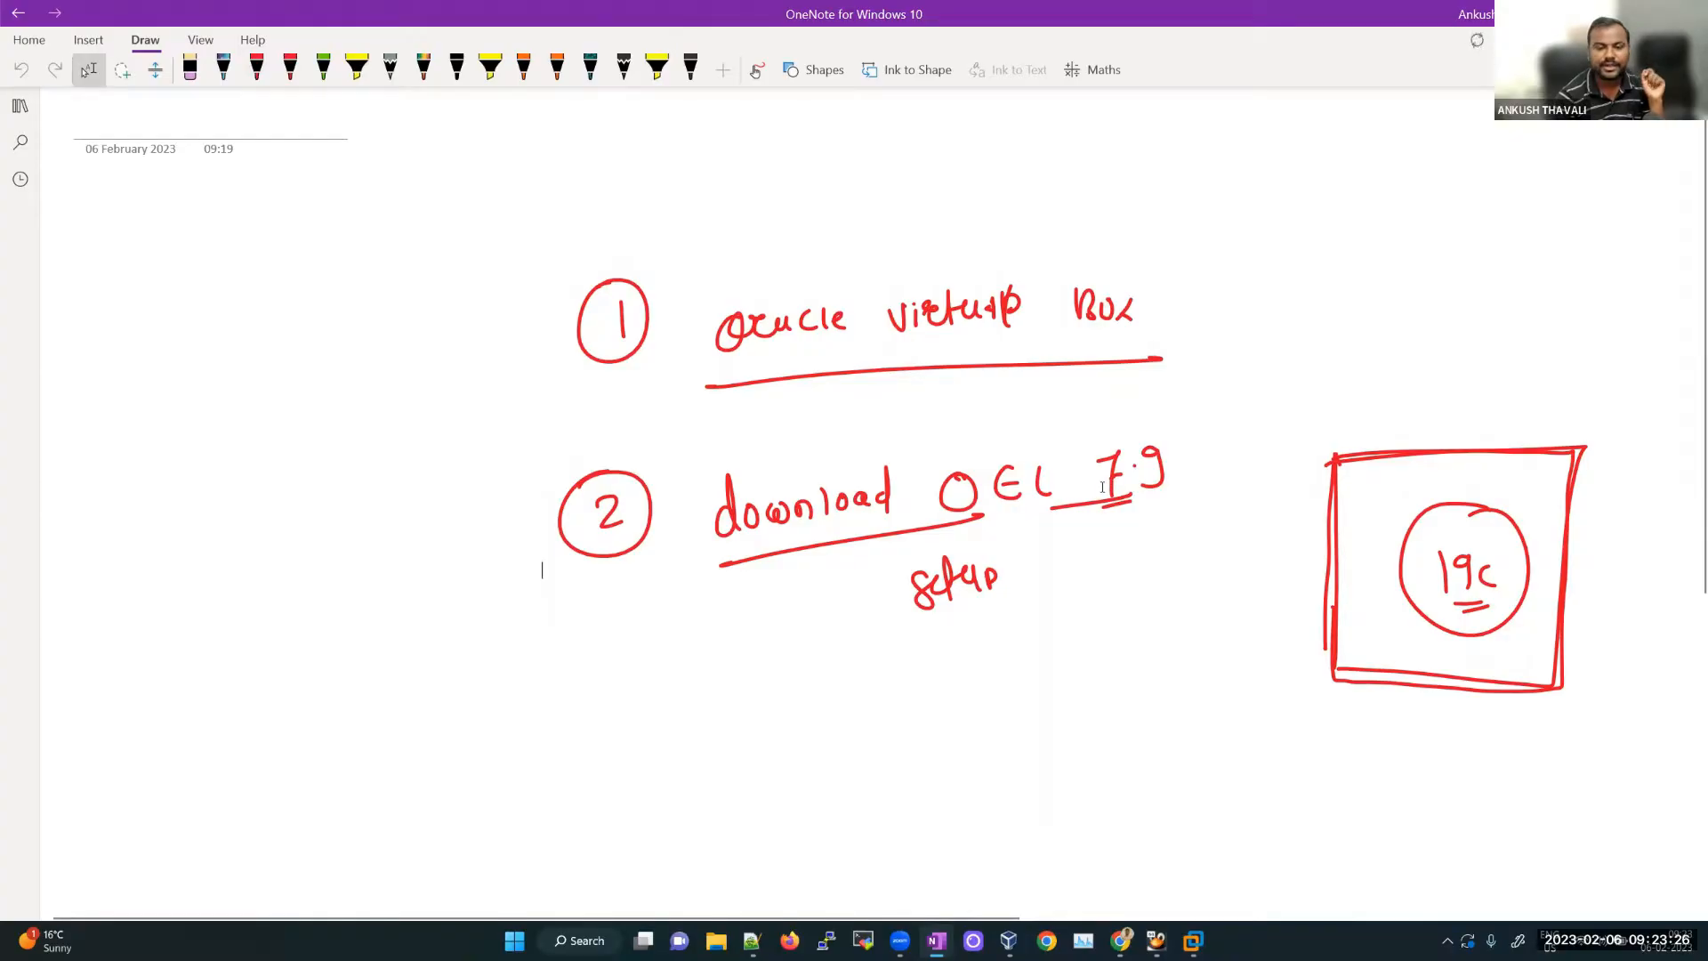
left_click(1120, 941)
key("ctrl+t")
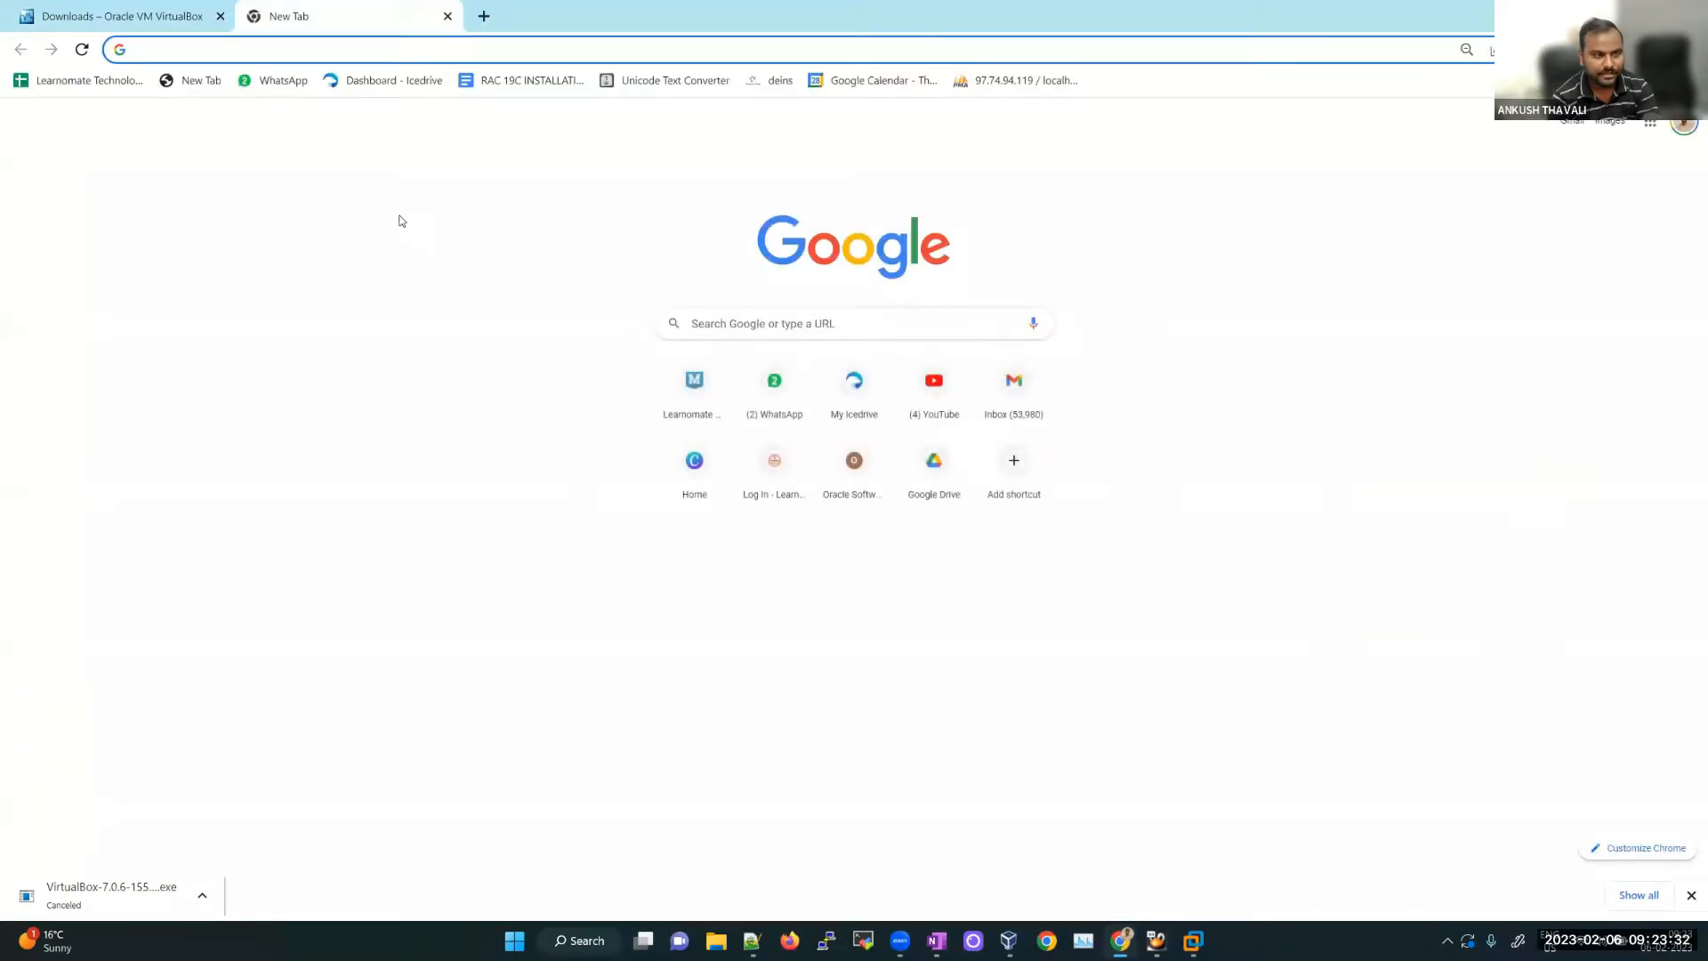
Step: Go to edelivery.oracle.com and continue to the Oracle account Sign In page
type("edelivery.oracle.com")
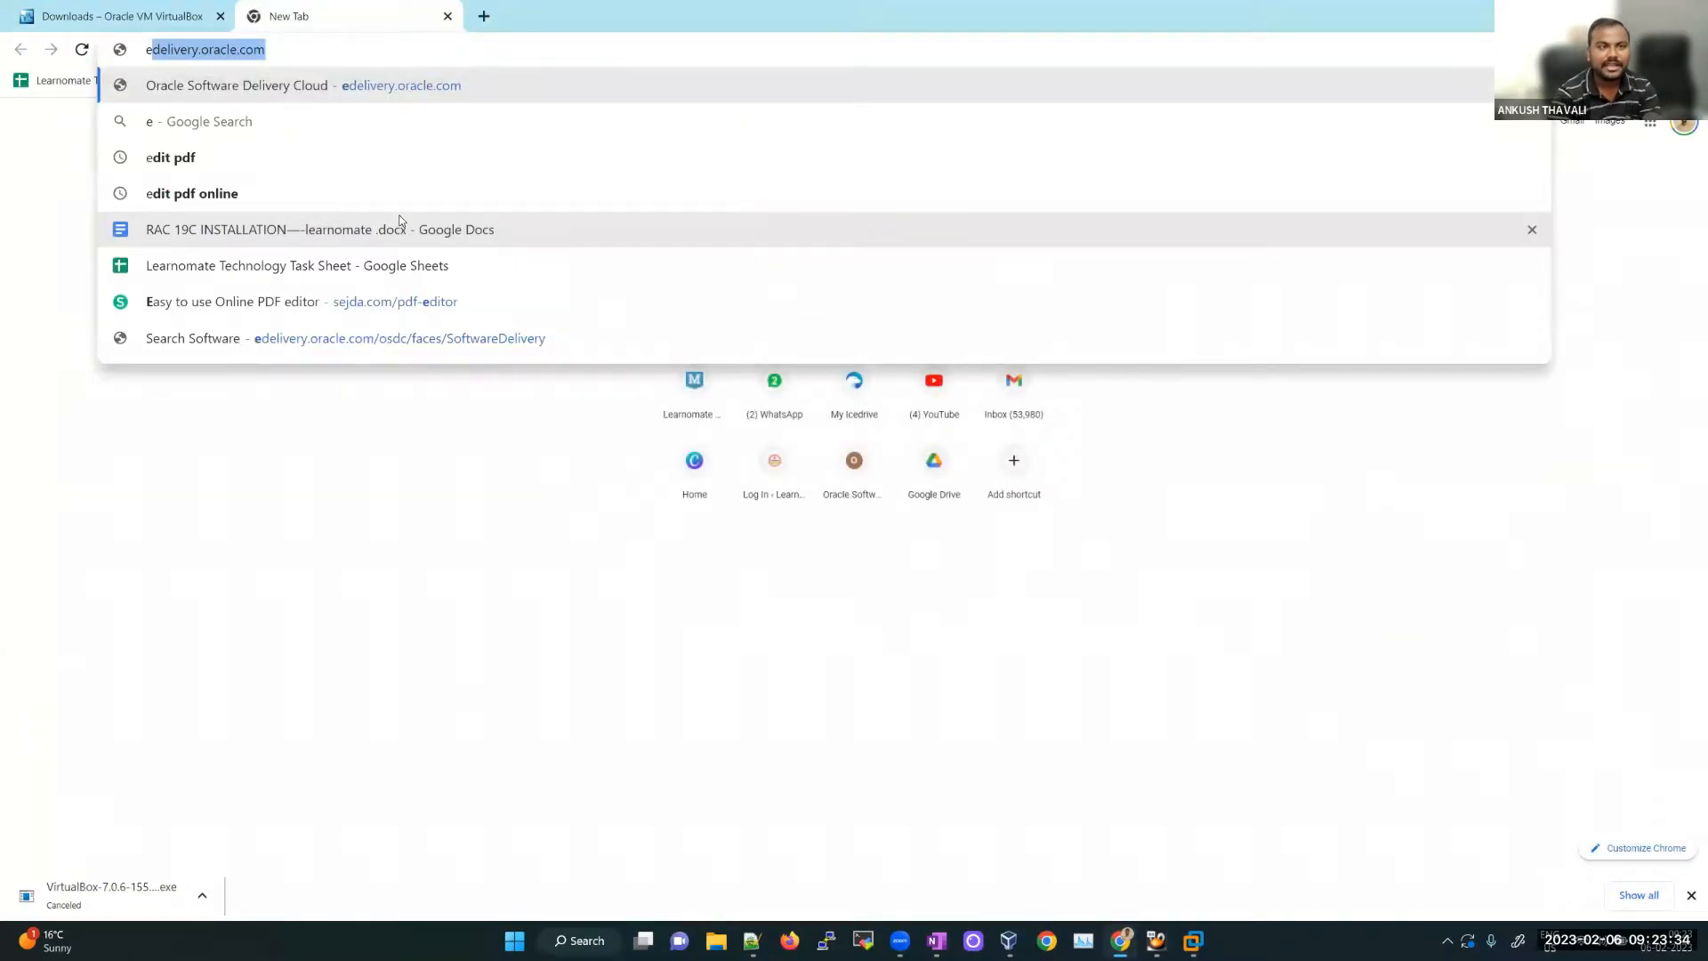
key("Return")
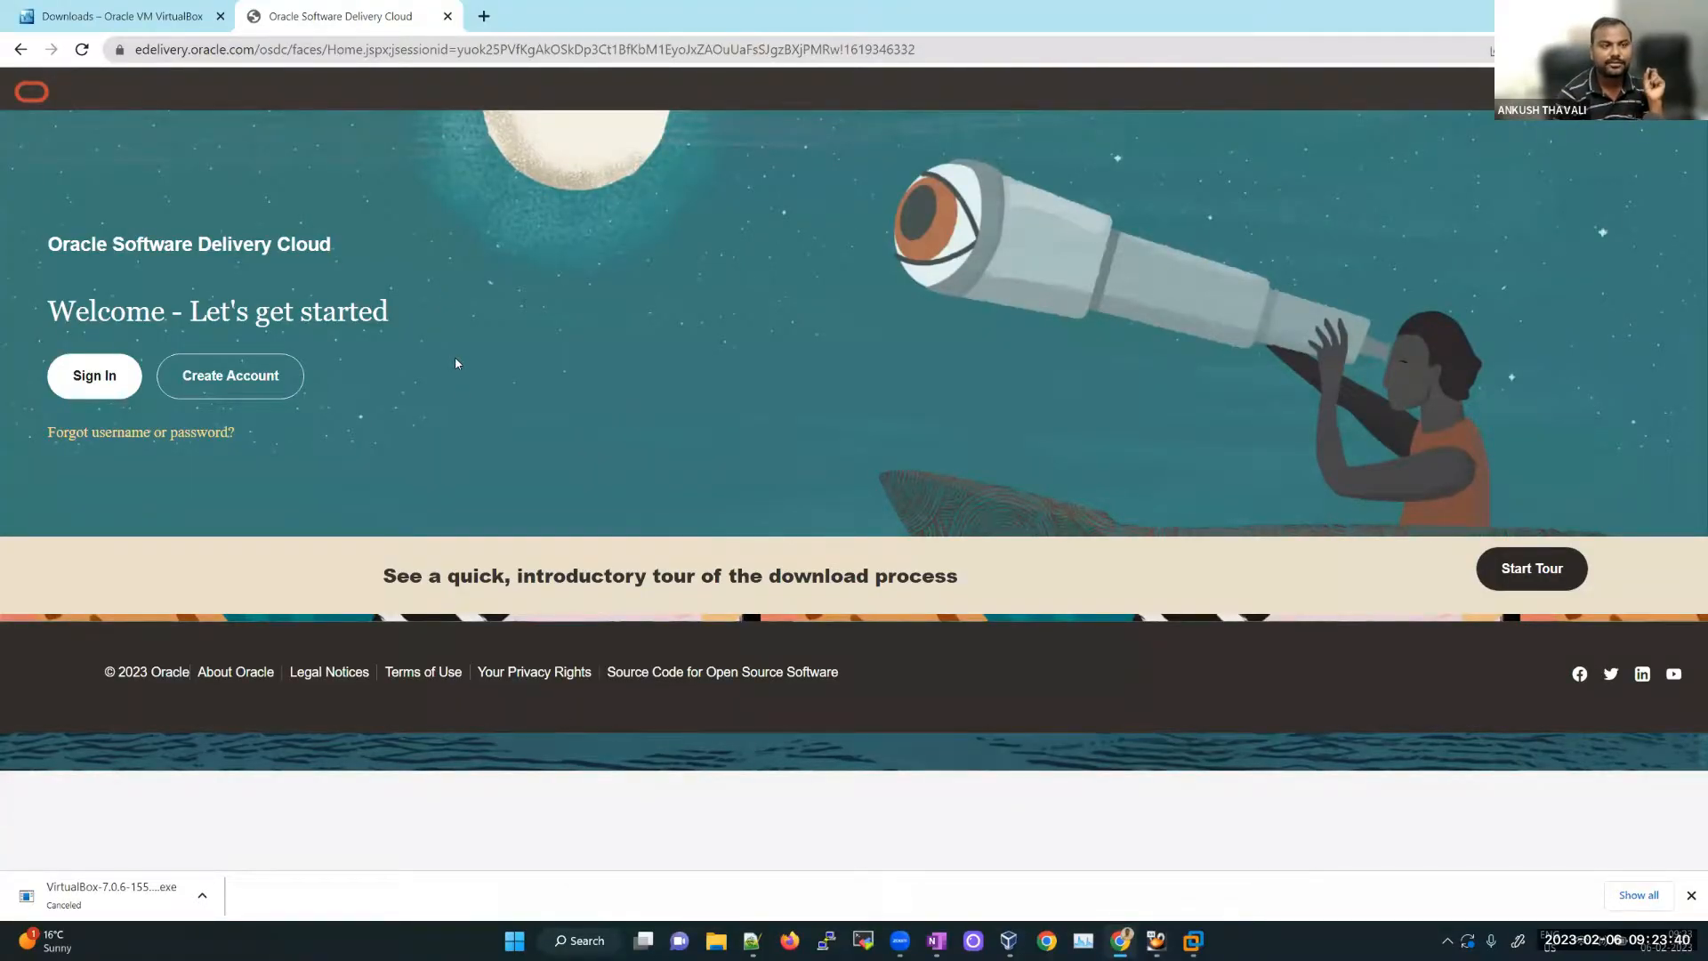
left_click(105, 384)
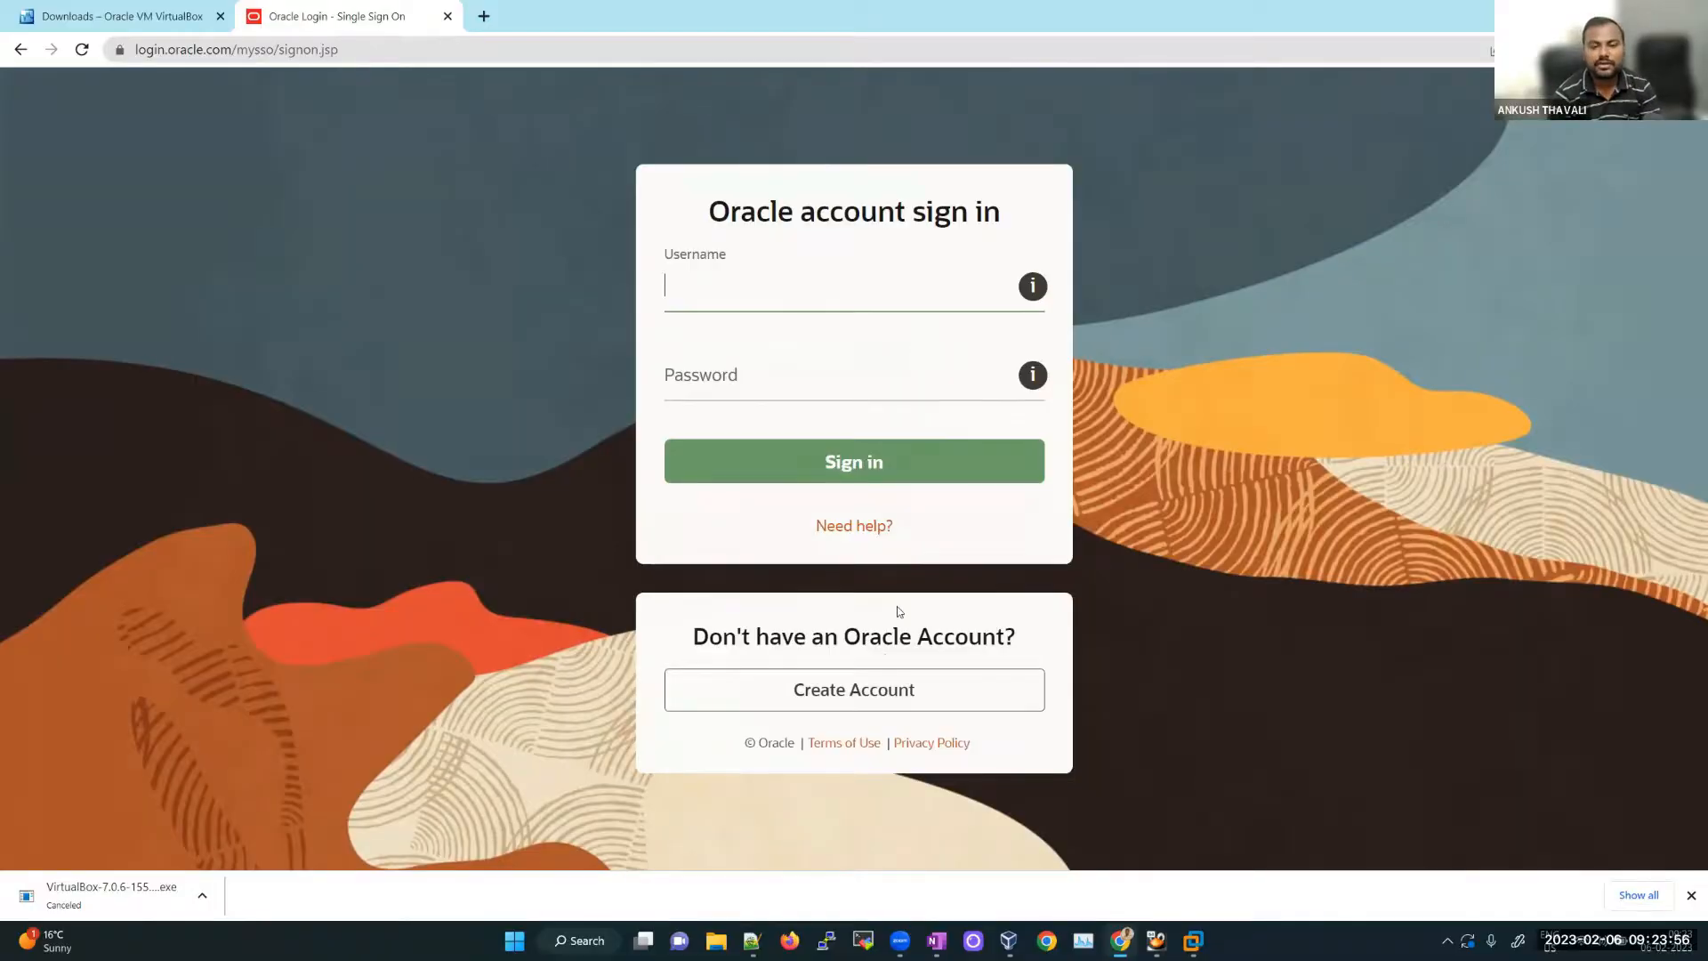
Step: Open the Oracle account registration form in a new tab and close the downloads bar
left_click(866, 695)
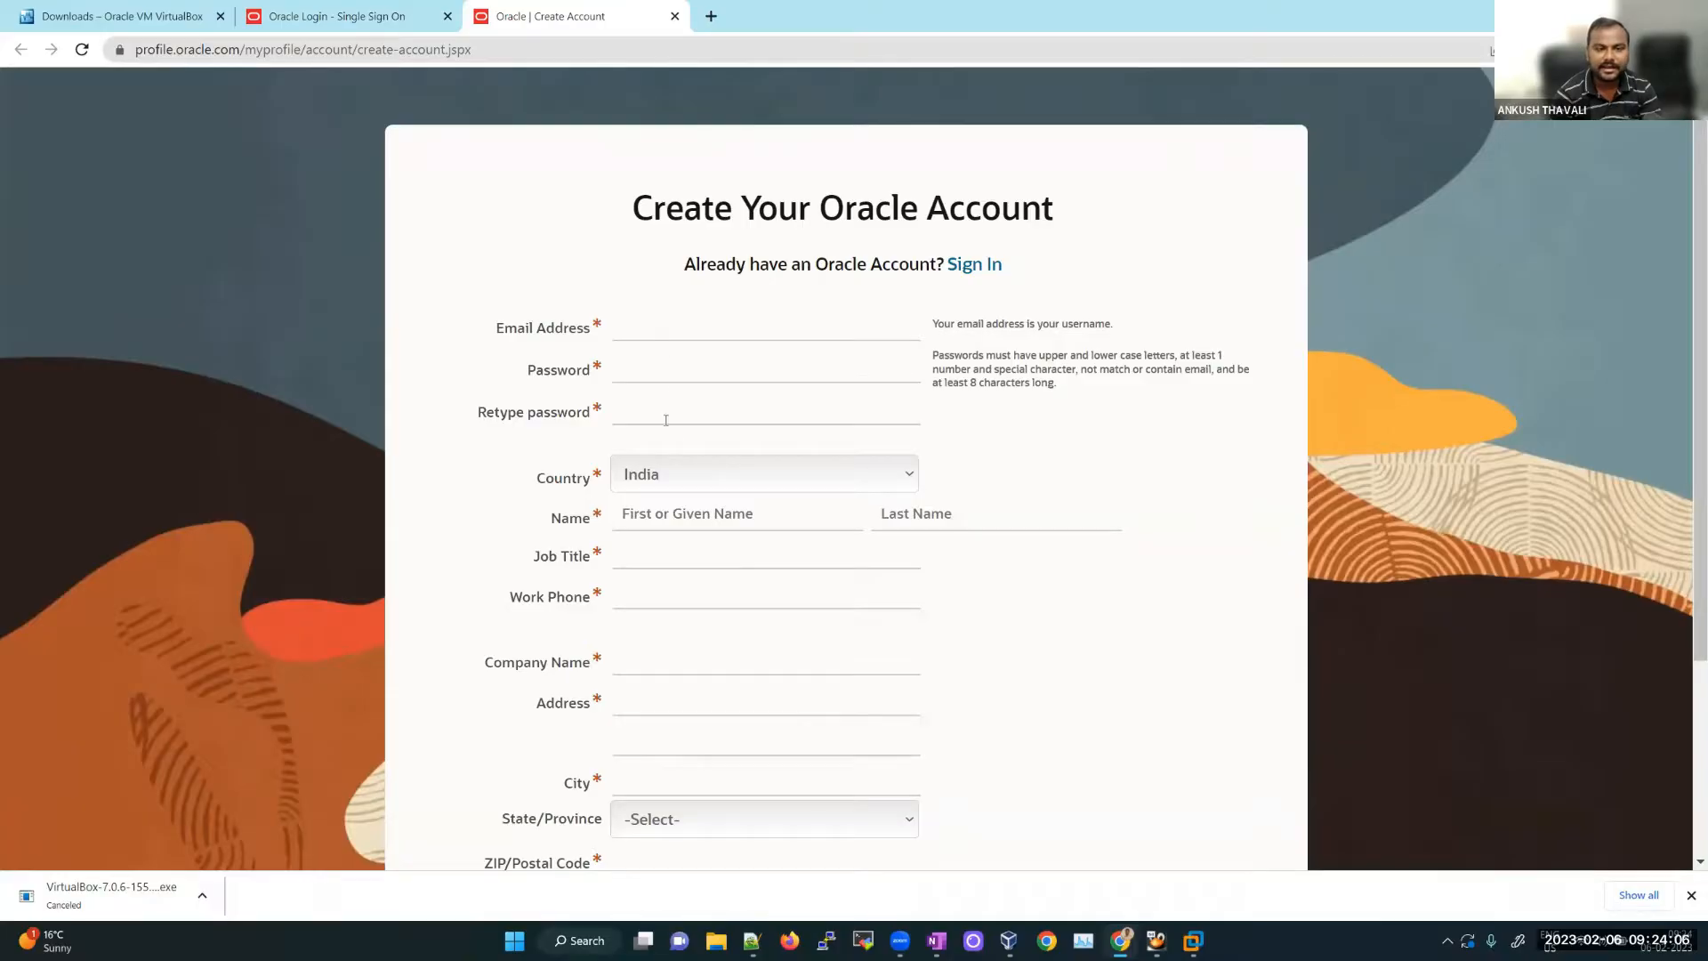
scroll(699, 623, "down", 3)
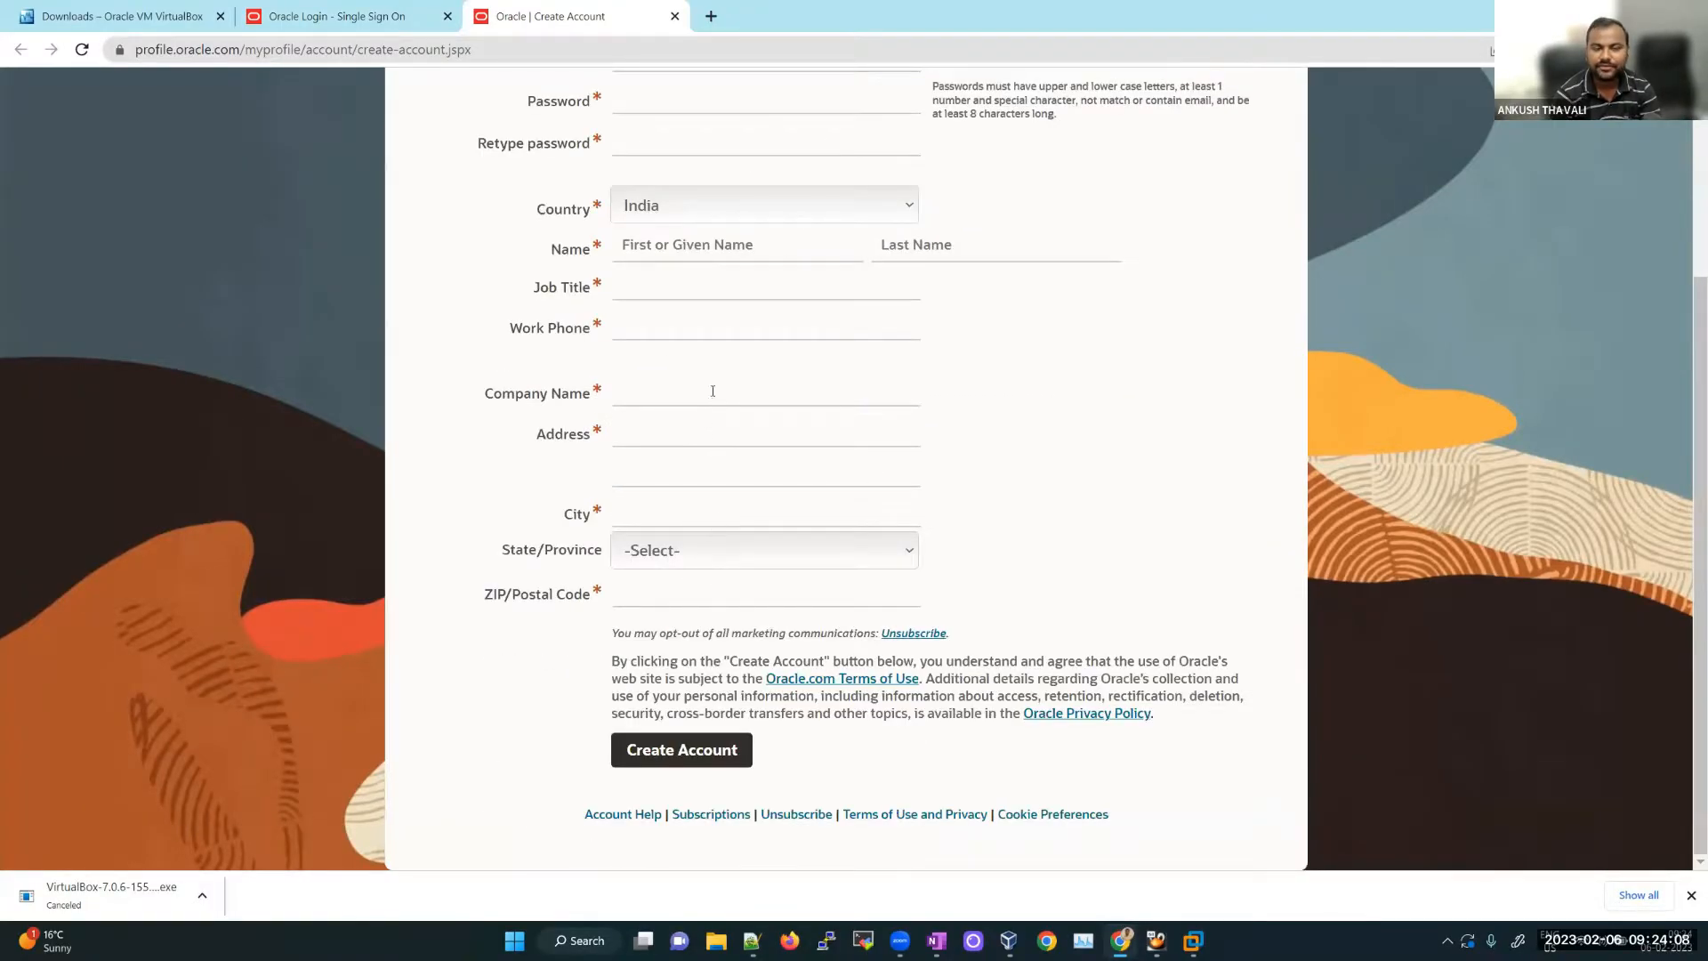
scroll(718, 464, "up", 3)
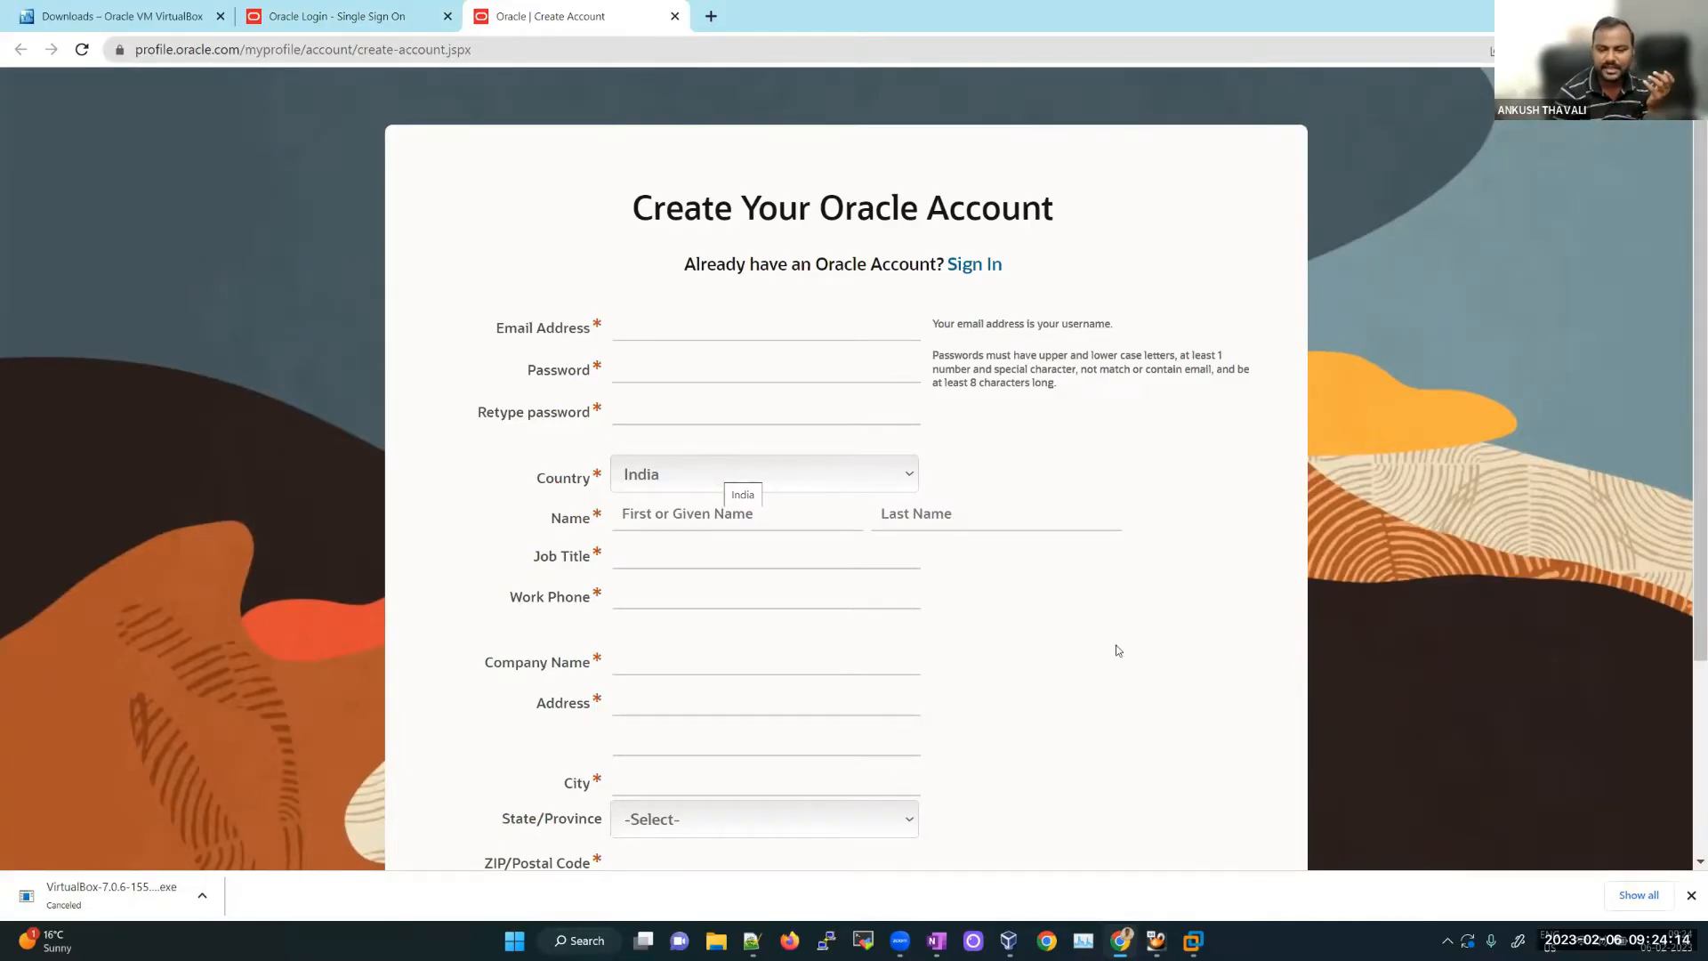
left_click(1691, 895)
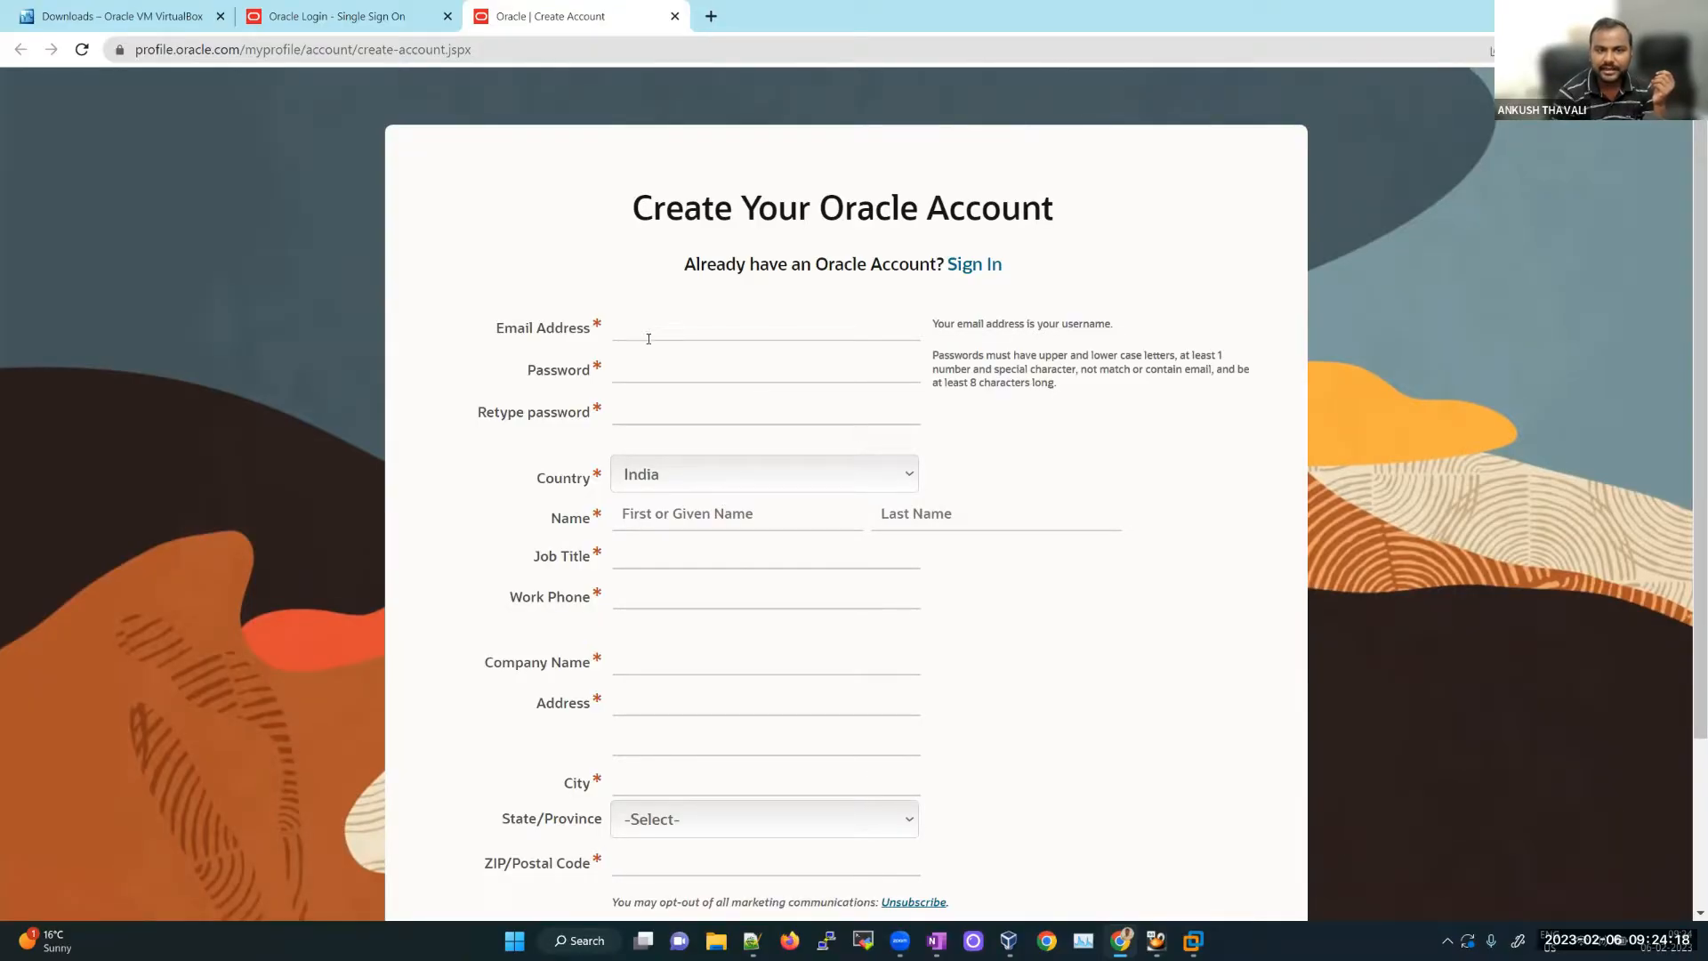
Step: Sign in on the original tab with the Oracle account username and password
left_click(339, 16)
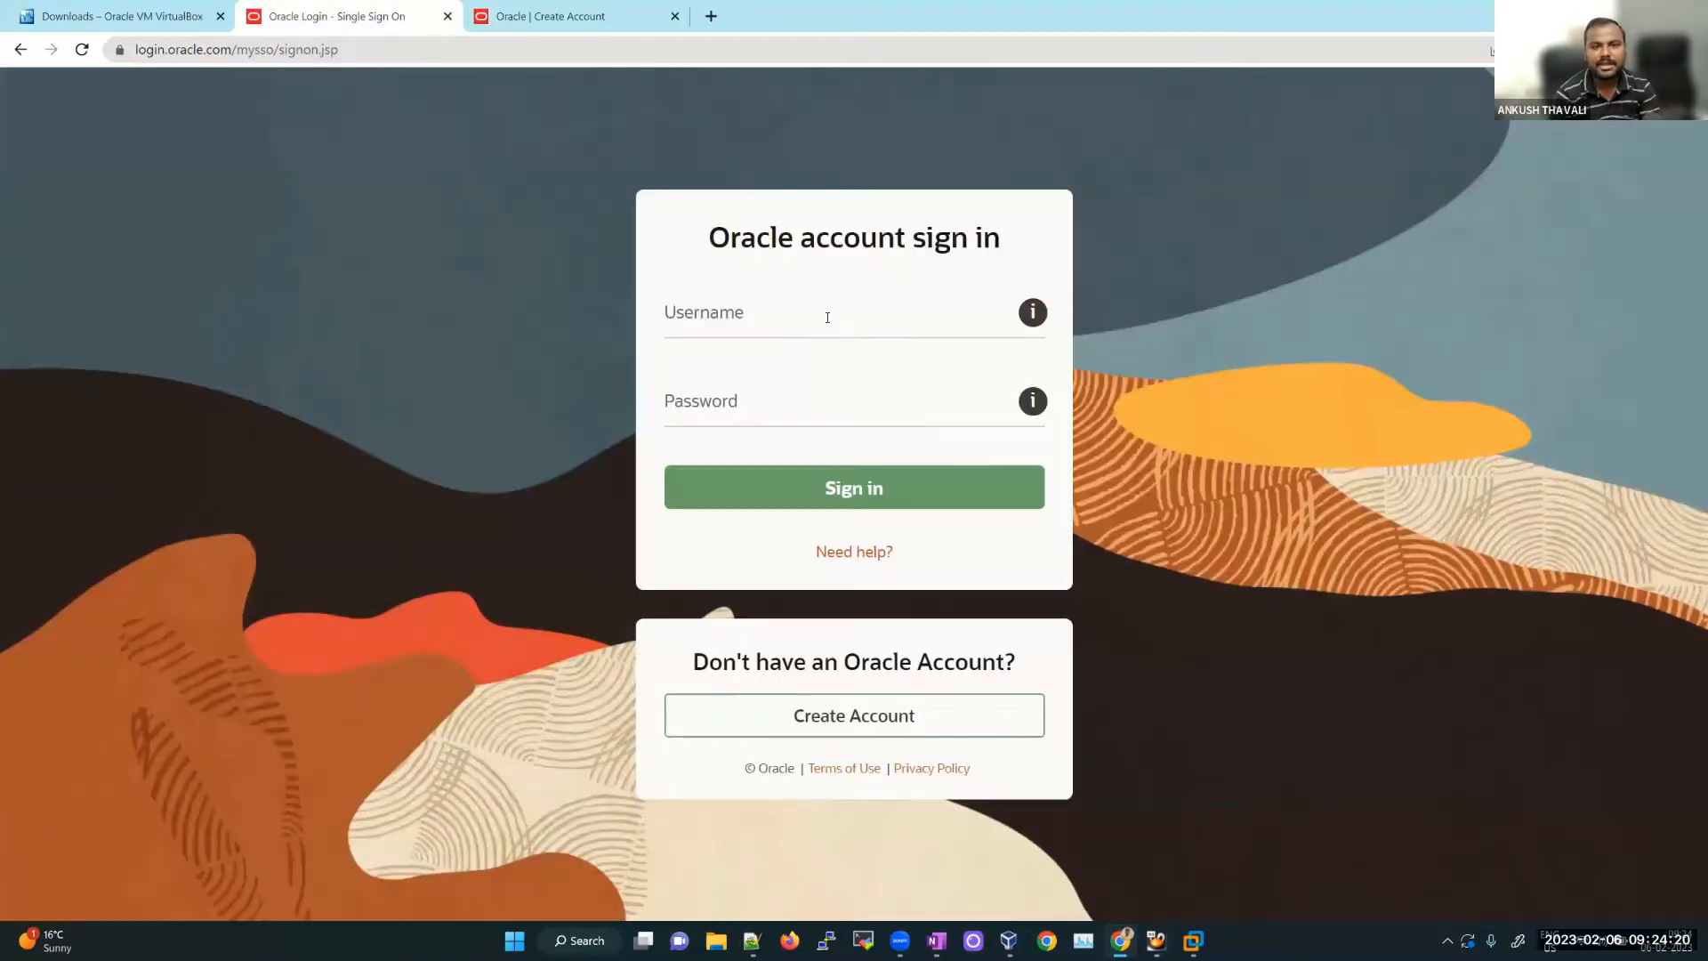
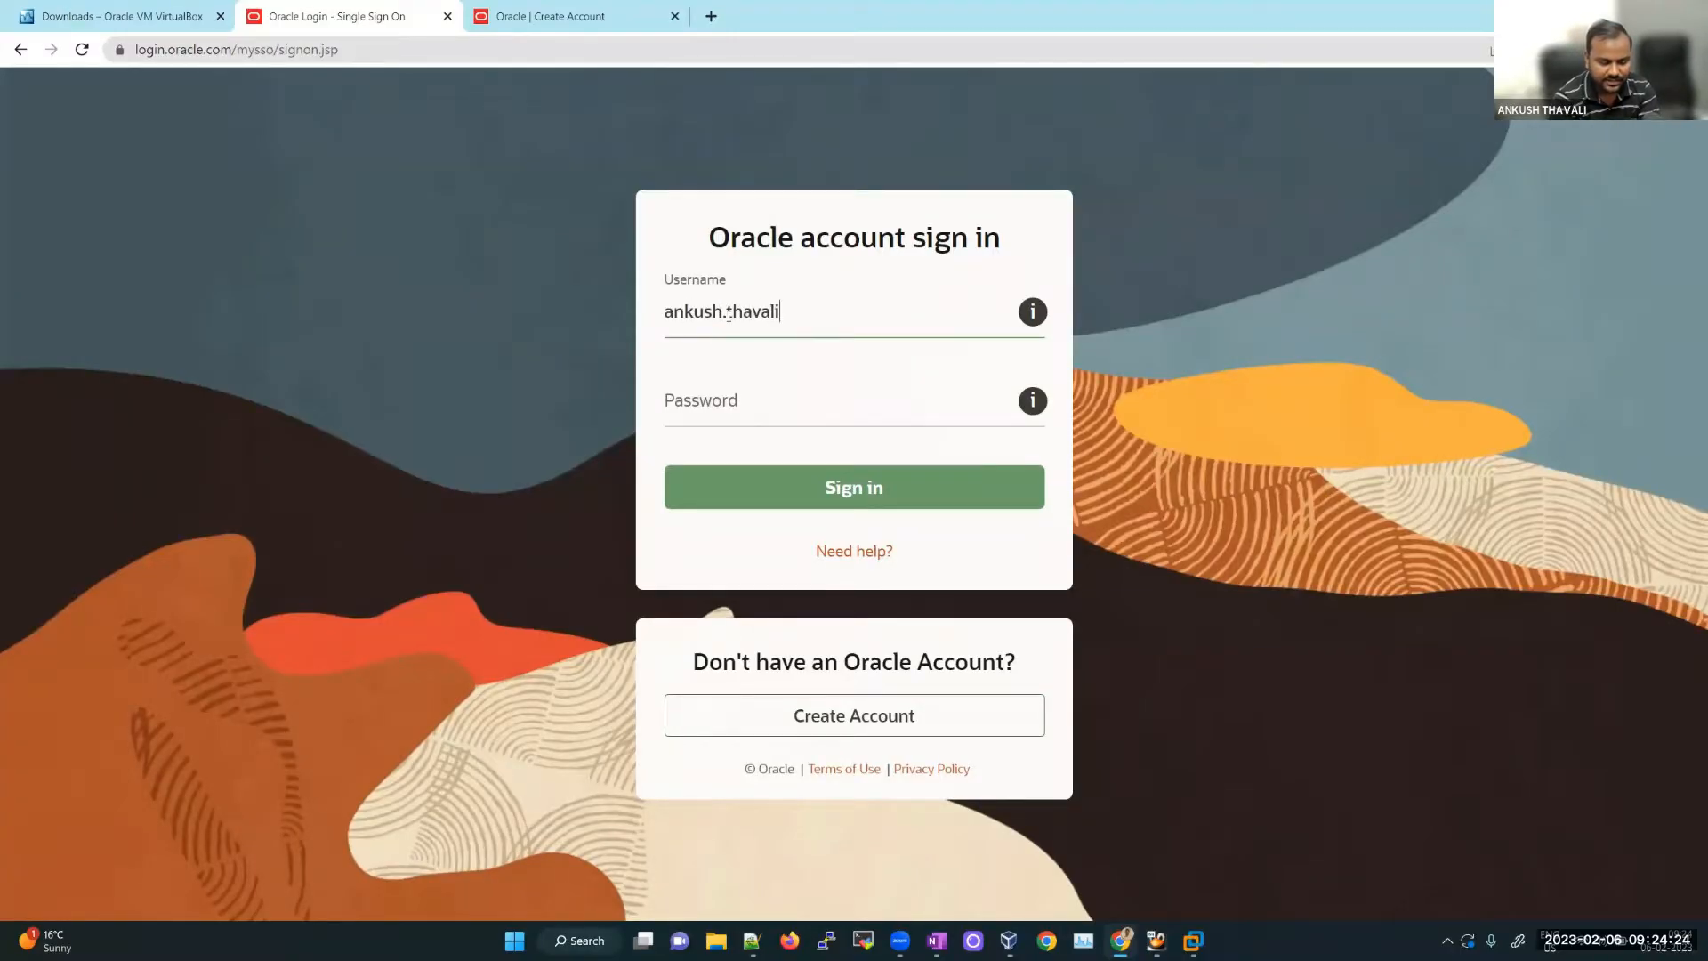
key("Tab")
type("•••••••••")
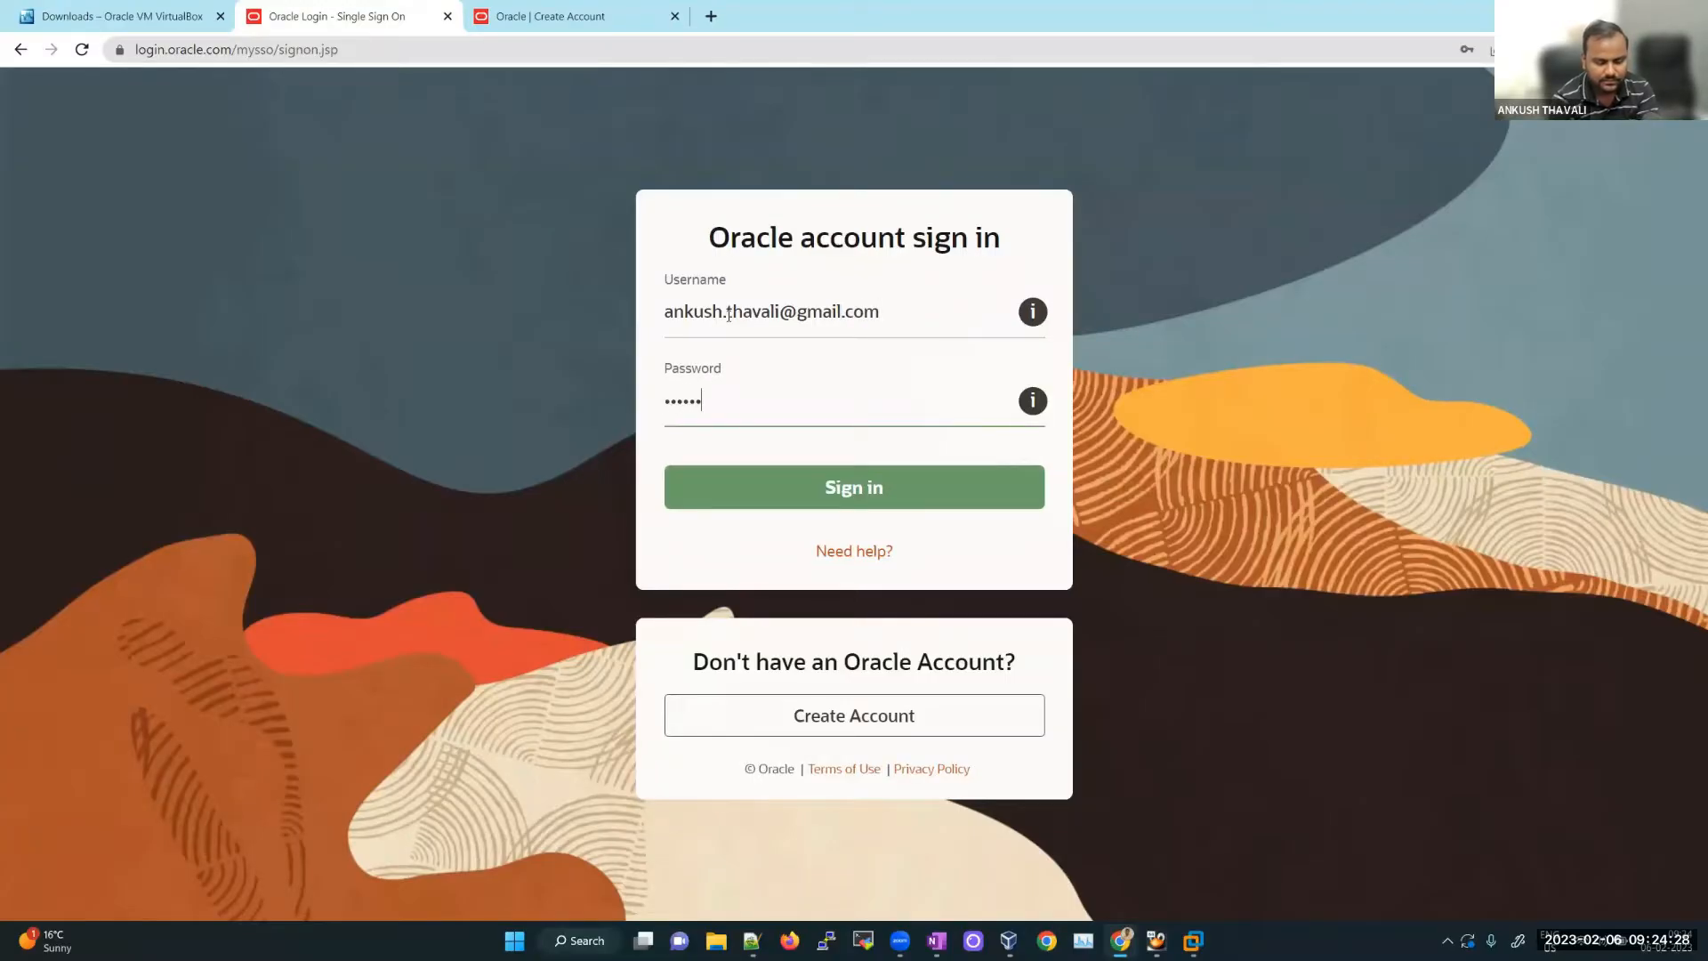
key("Return")
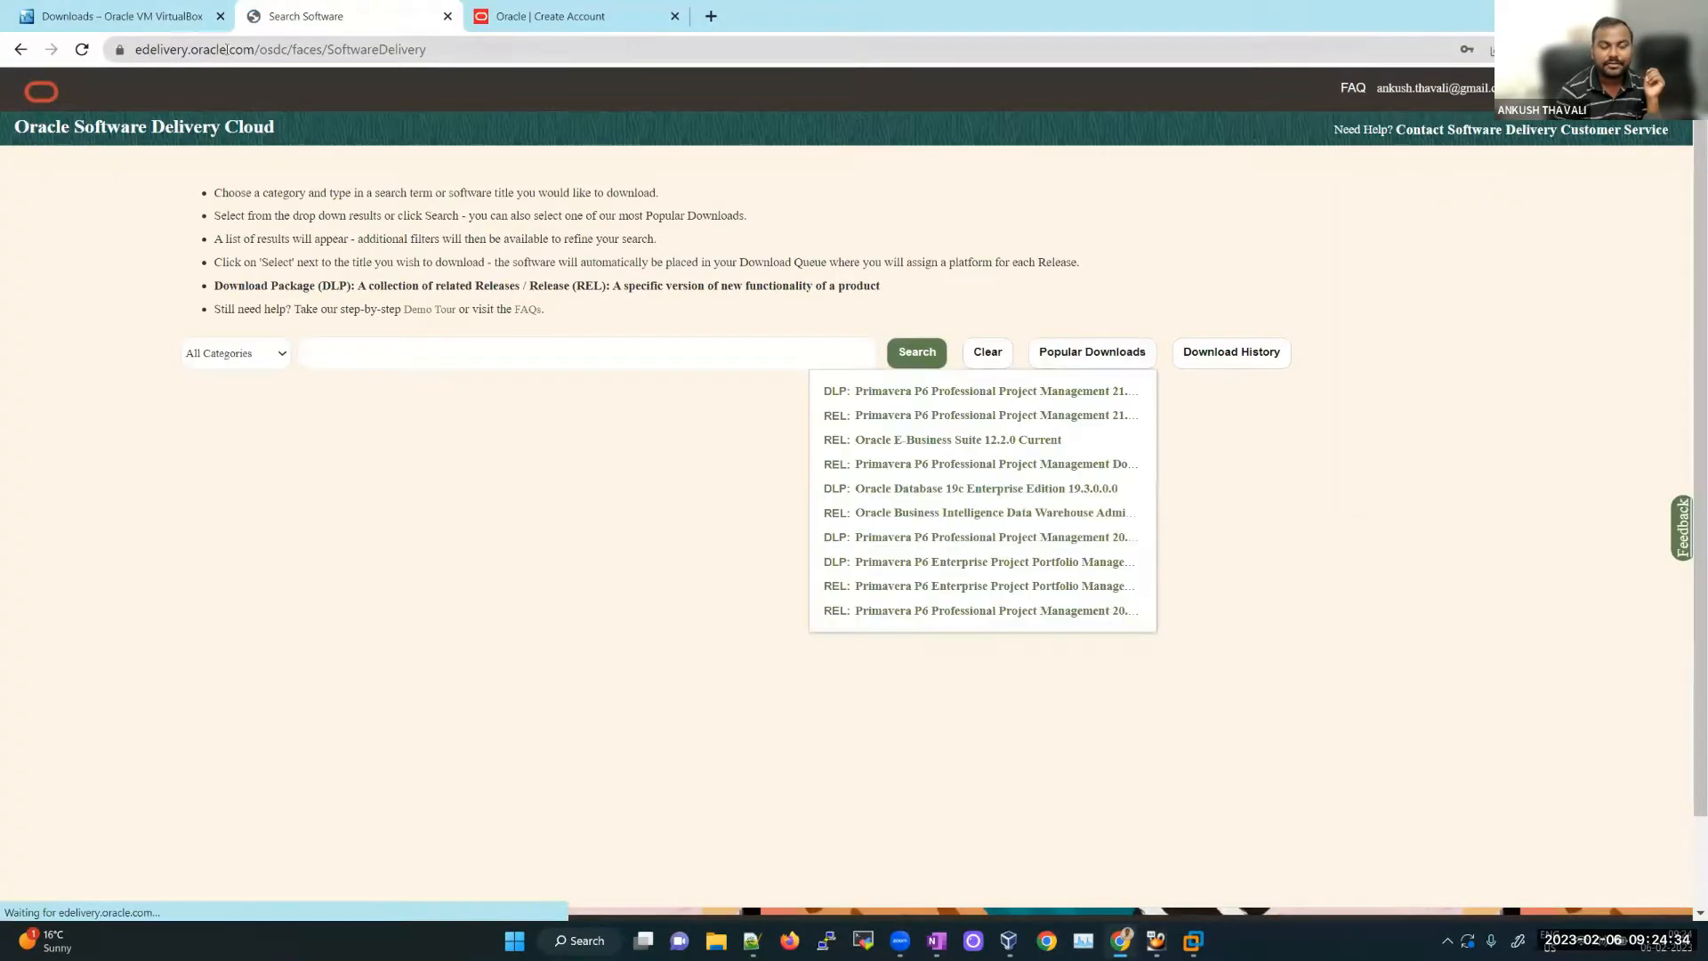
Step: Search the software catalogue for 'oracle linux' using the Oracle Linux suggestion
left_click_drag(259, 49, 126, 55)
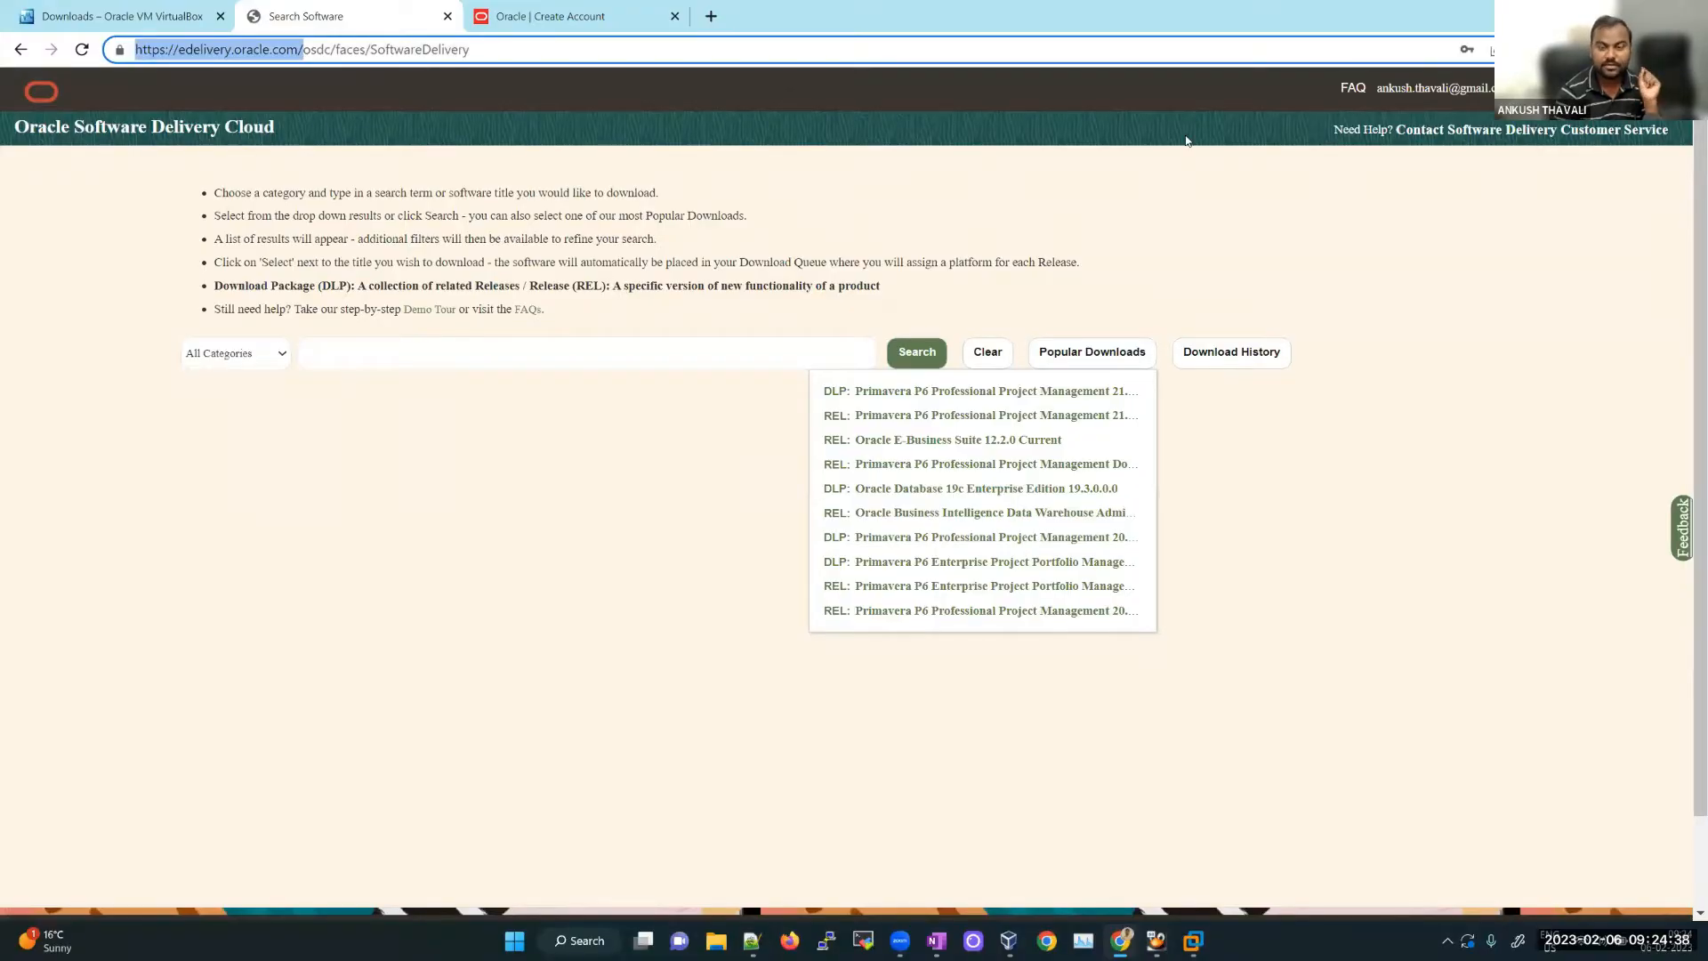
left_click(476, 336)
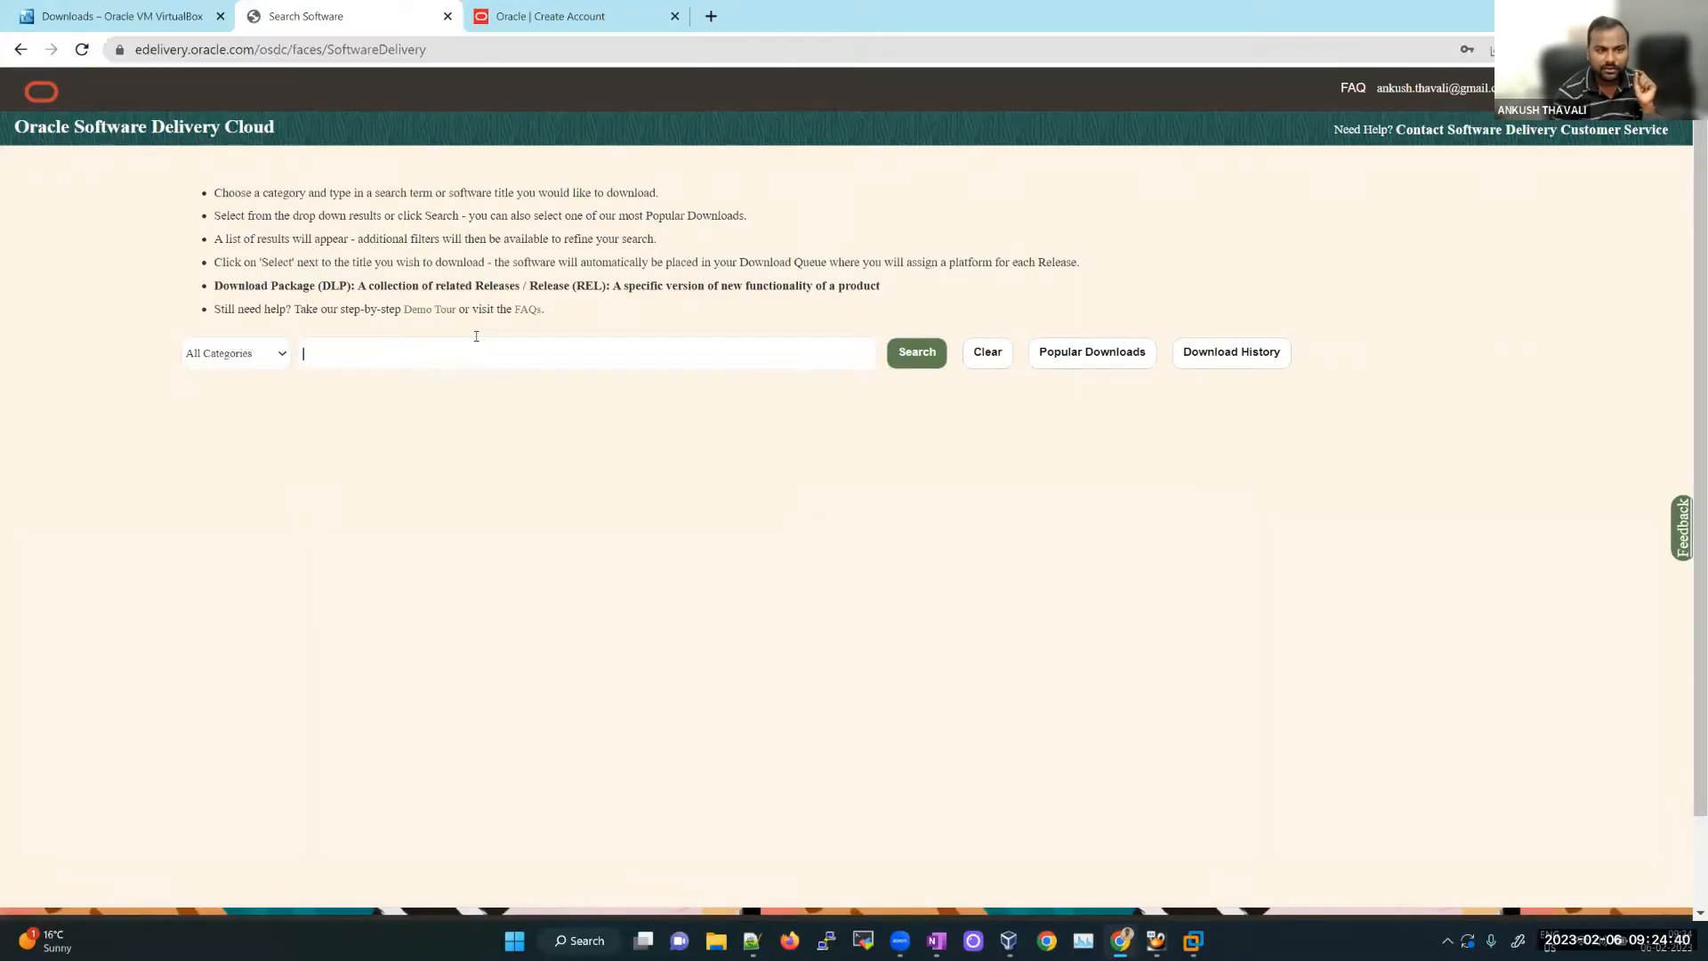
type("oracle")
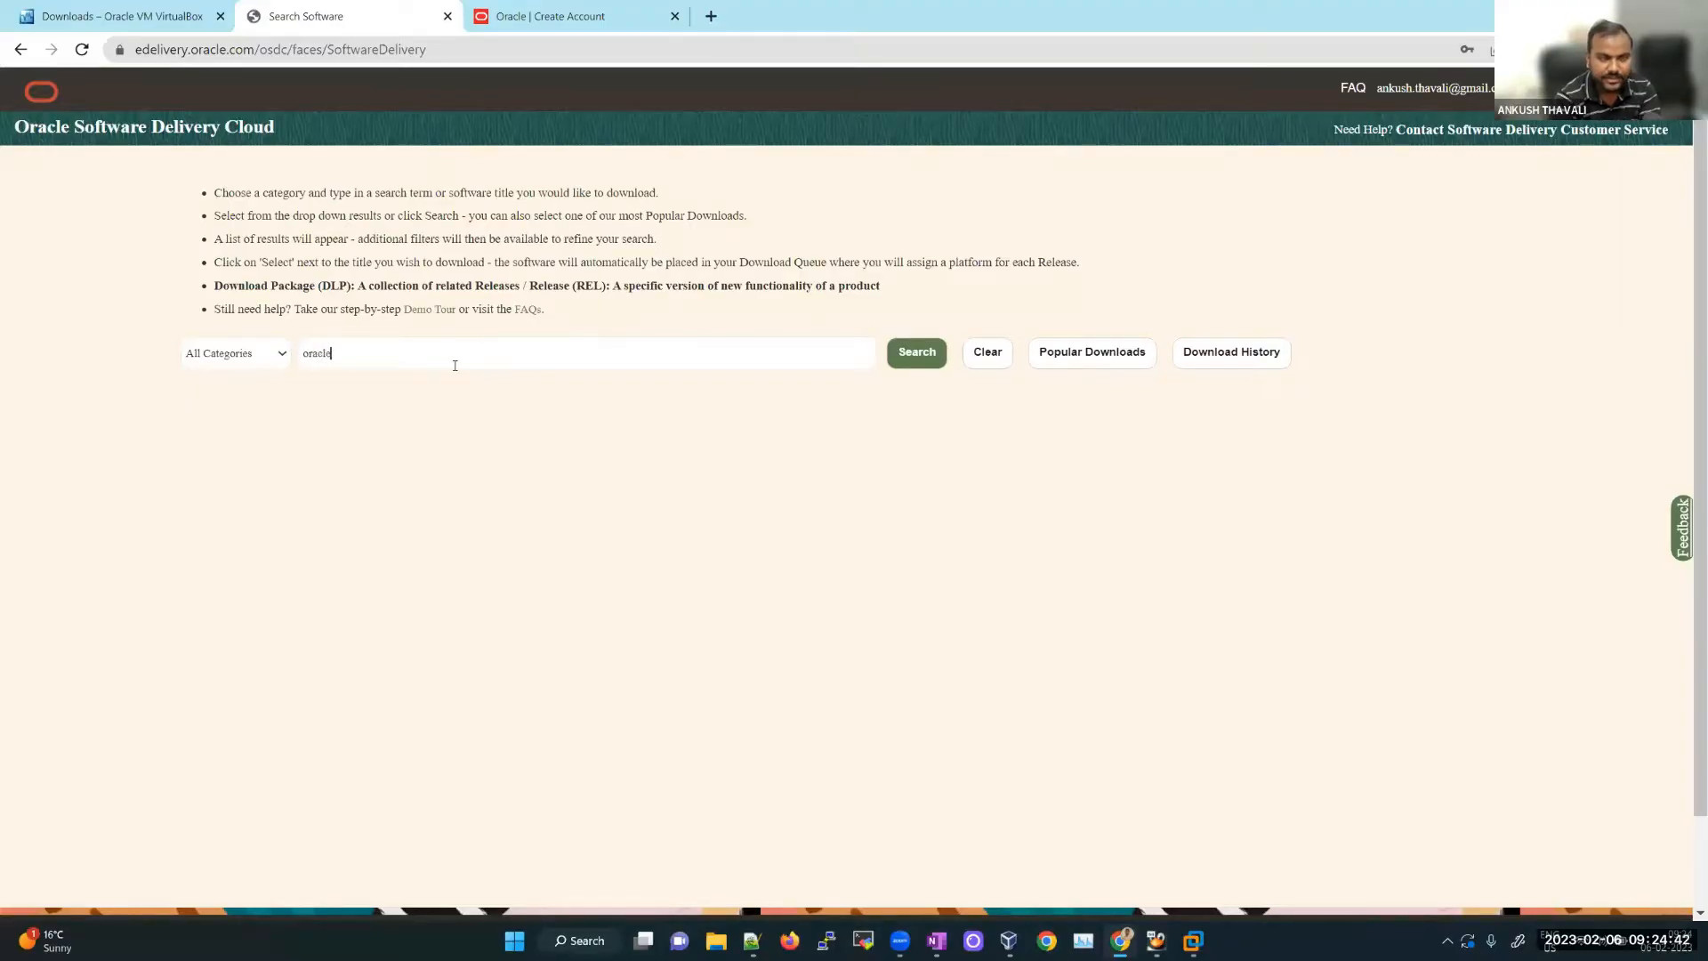
type(" l")
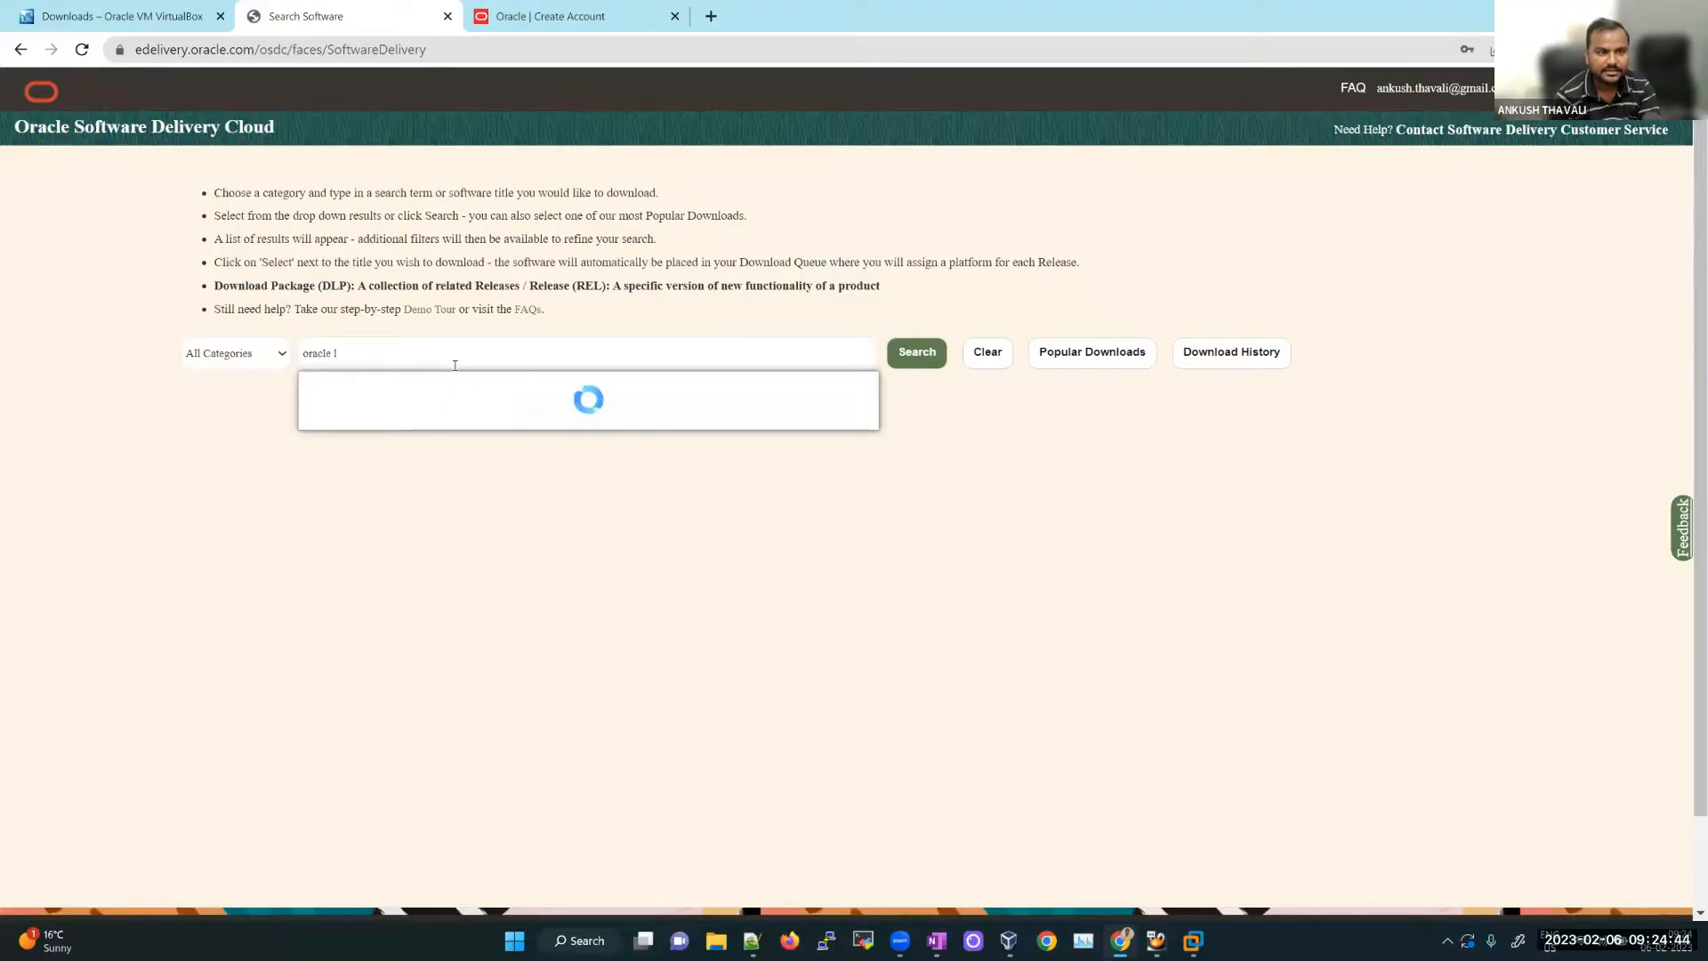
type("inux")
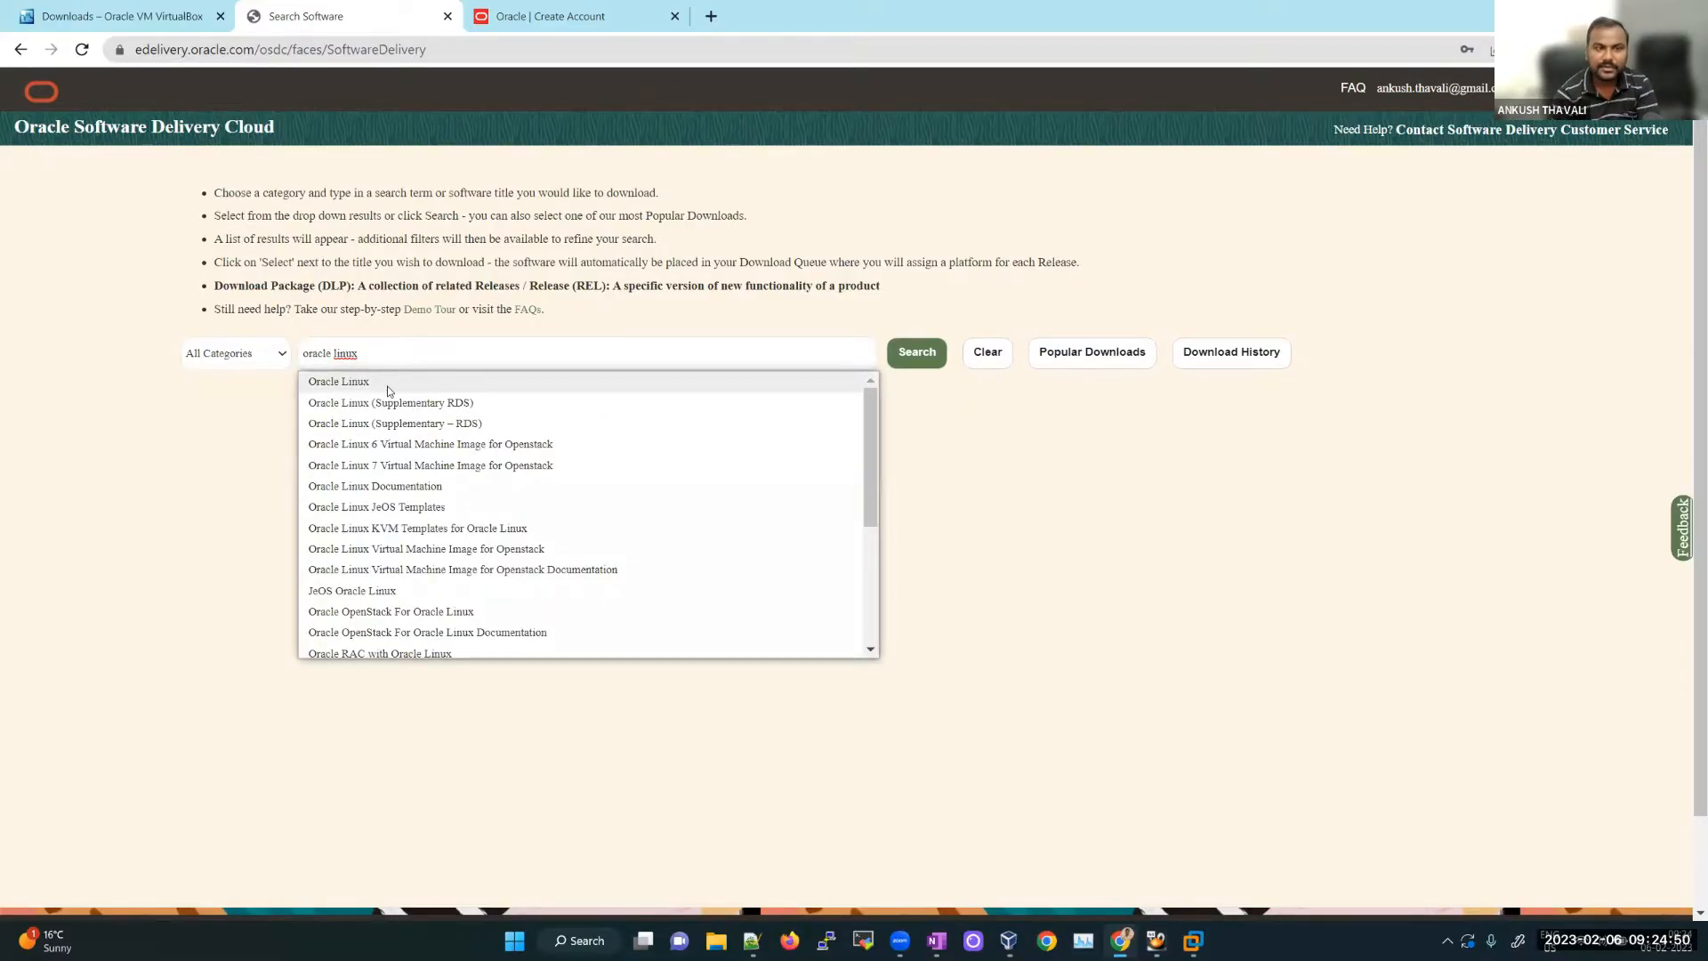
left_click(388, 384)
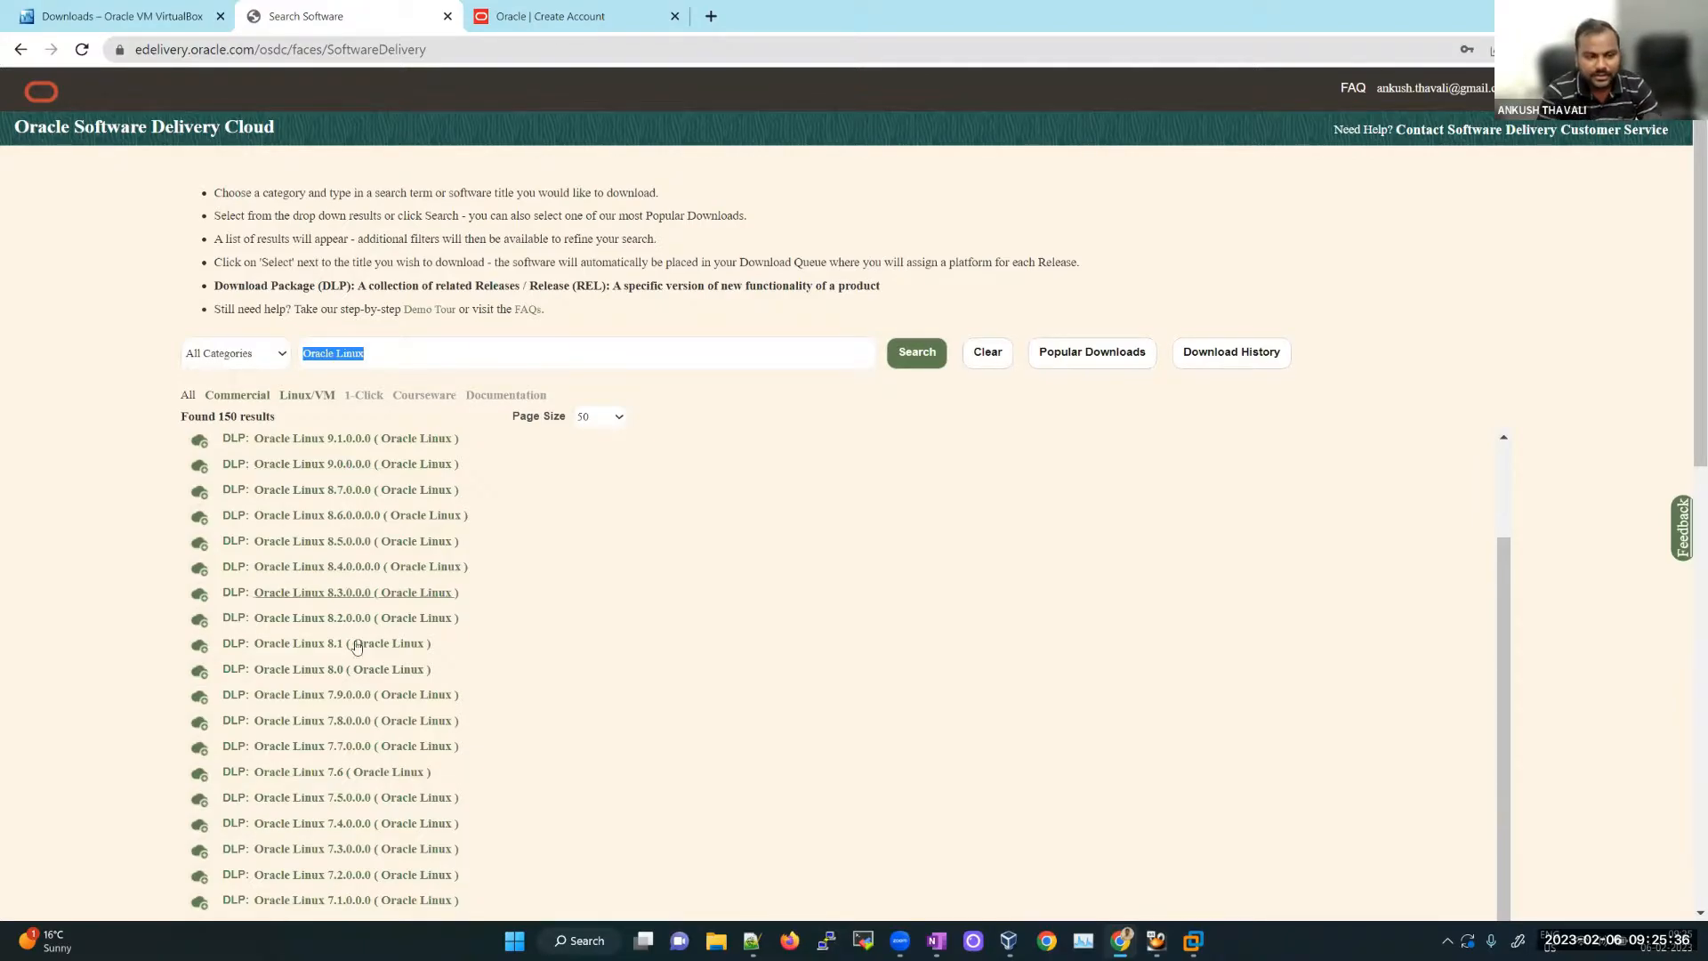
Step: Add DLP: Oracle Linux 7.9.0.0 to the download queue and continue to the queue
left_click(374, 706)
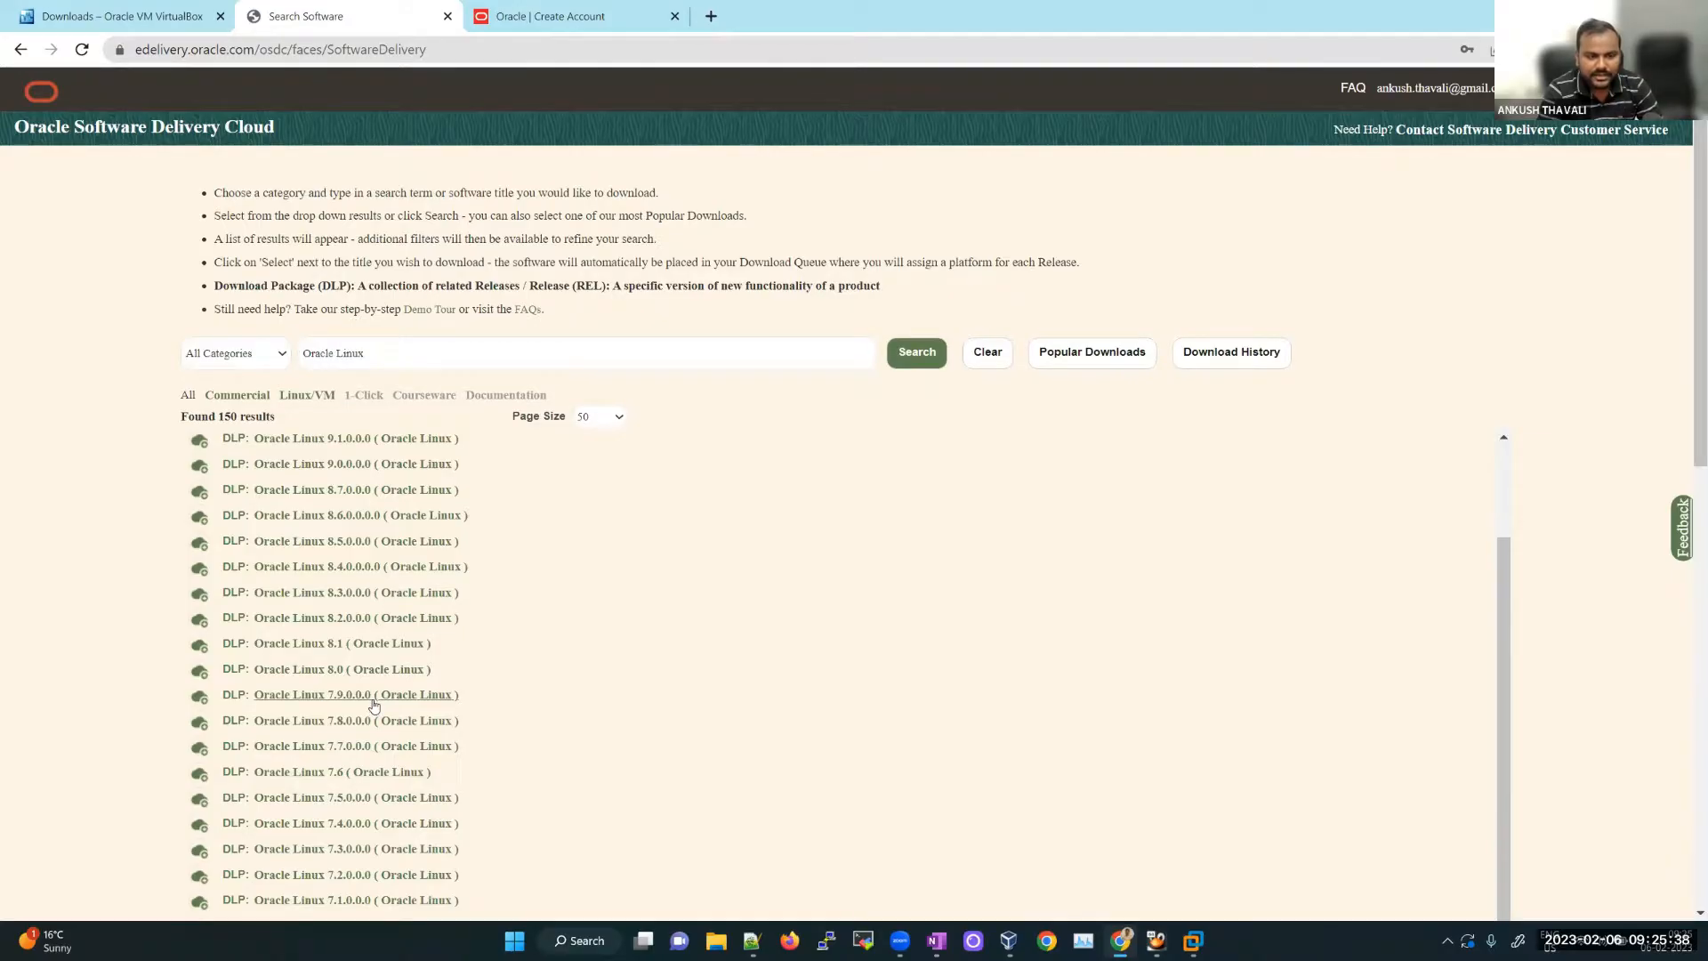
scroll(1388, 338, "up", 2)
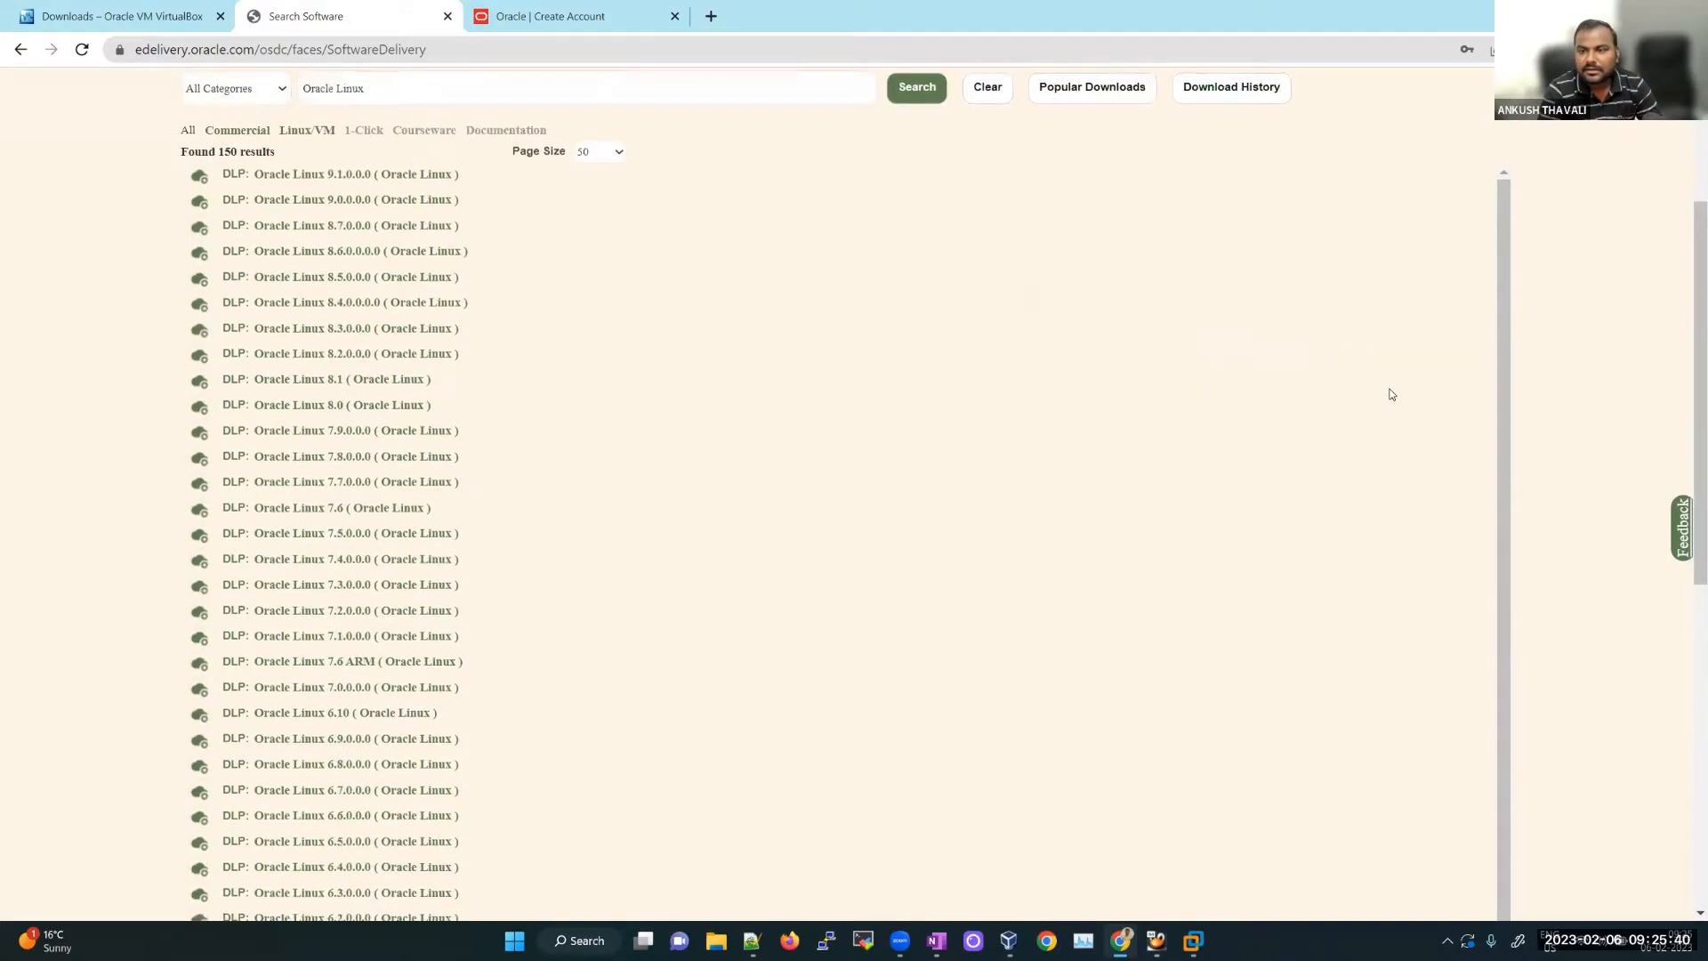
scroll(1371, 356, "up", 2)
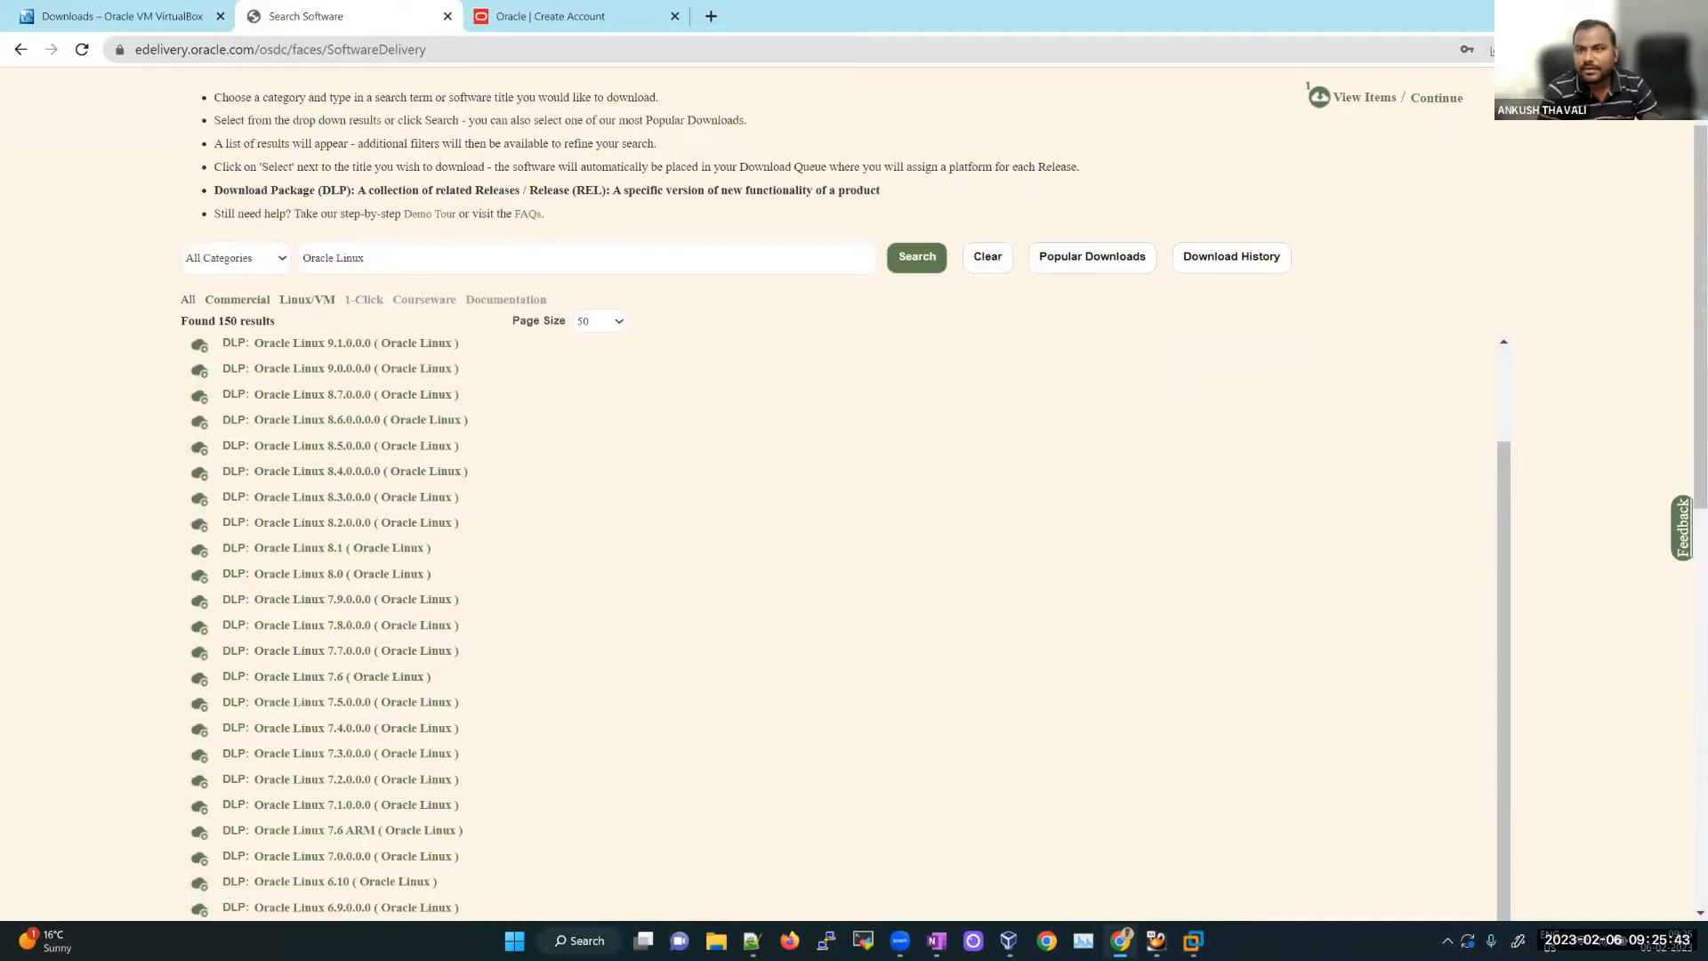
left_click(1436, 98)
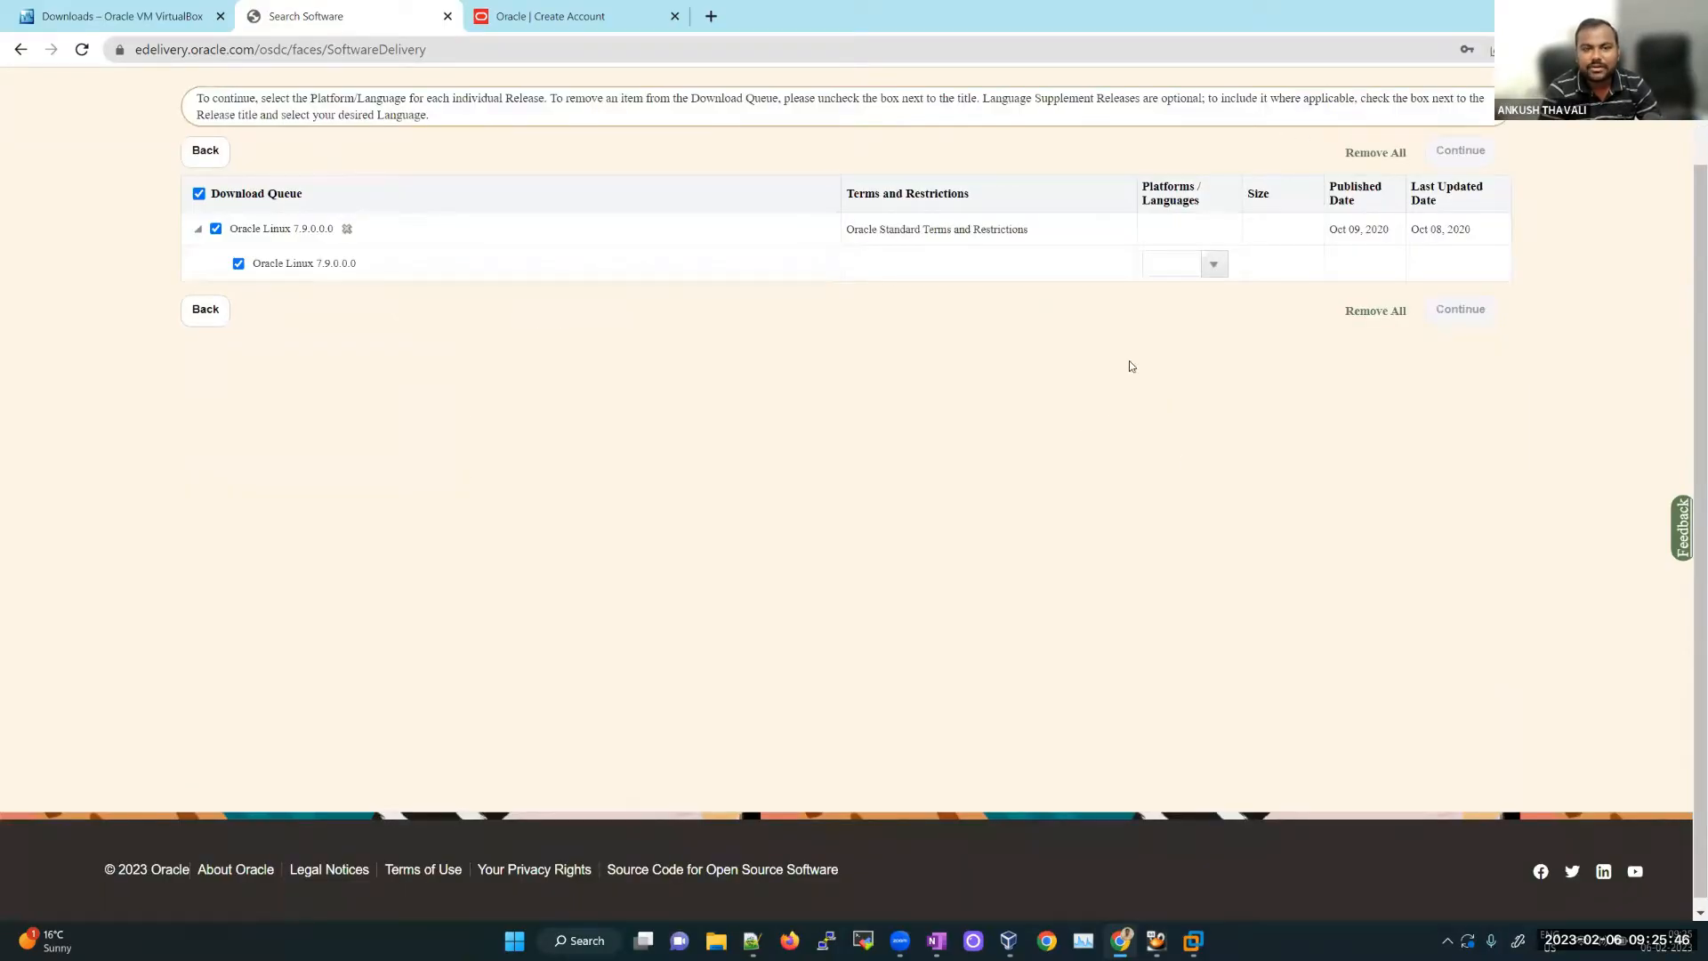
Step: Choose the x86 64 bit platform (14.2 GB total) for Oracle Linux 7.9.0.0 and continue
left_click(1215, 262)
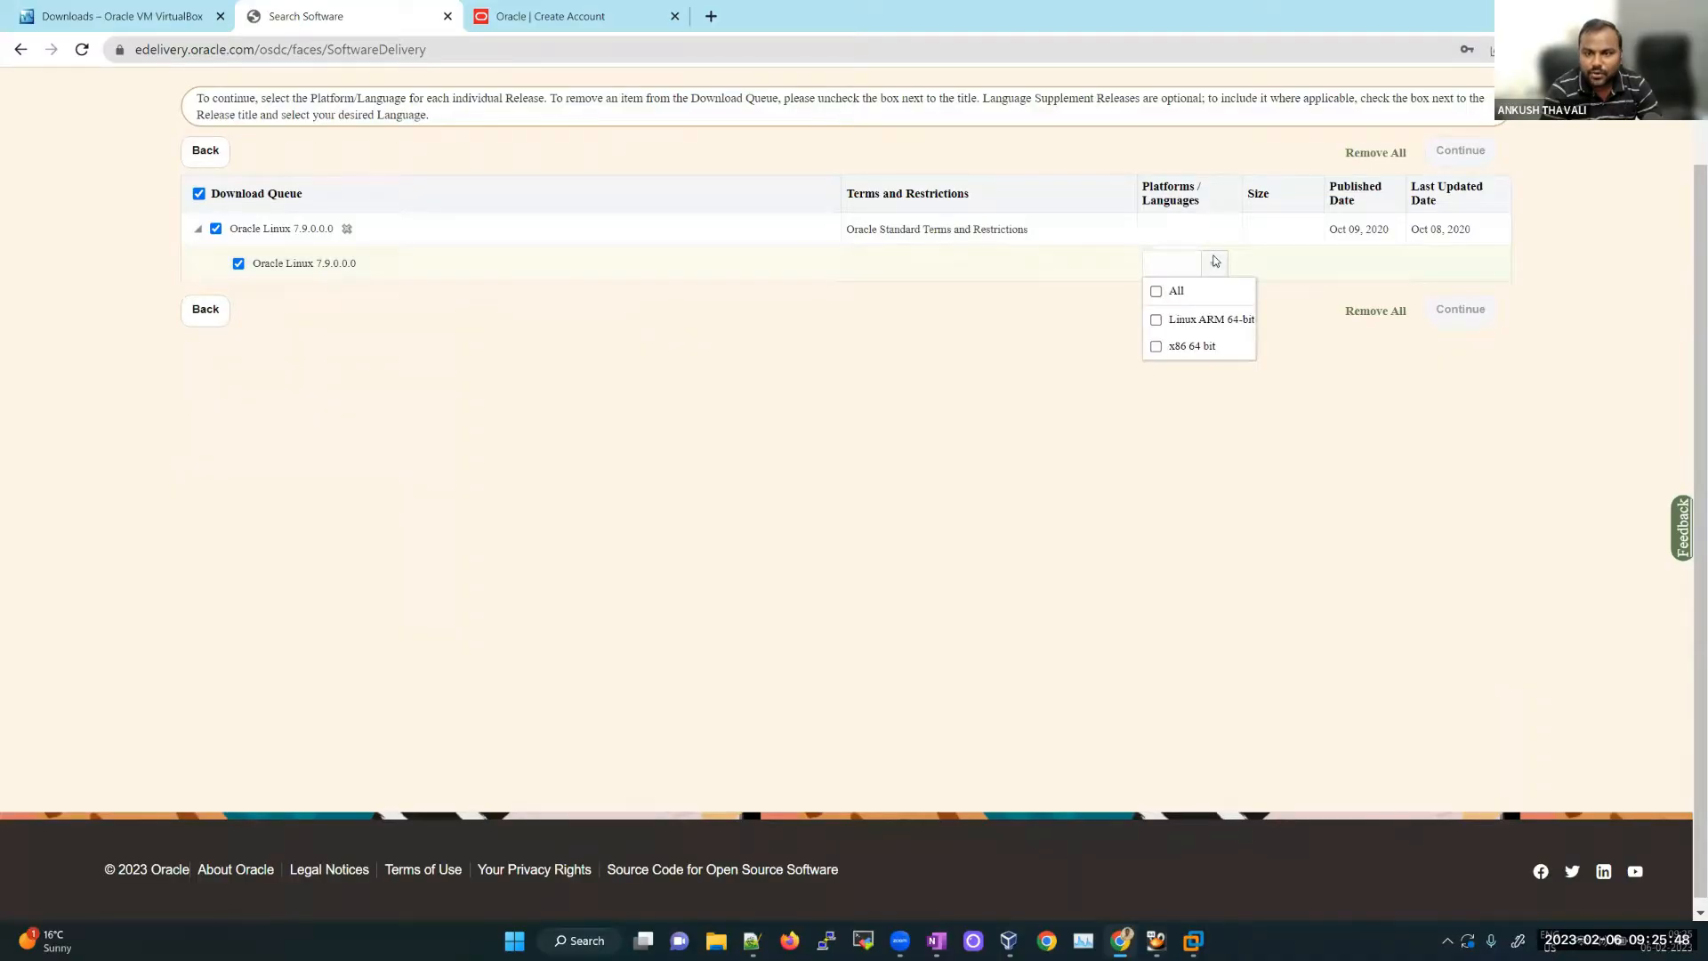
left_click(1156, 347)
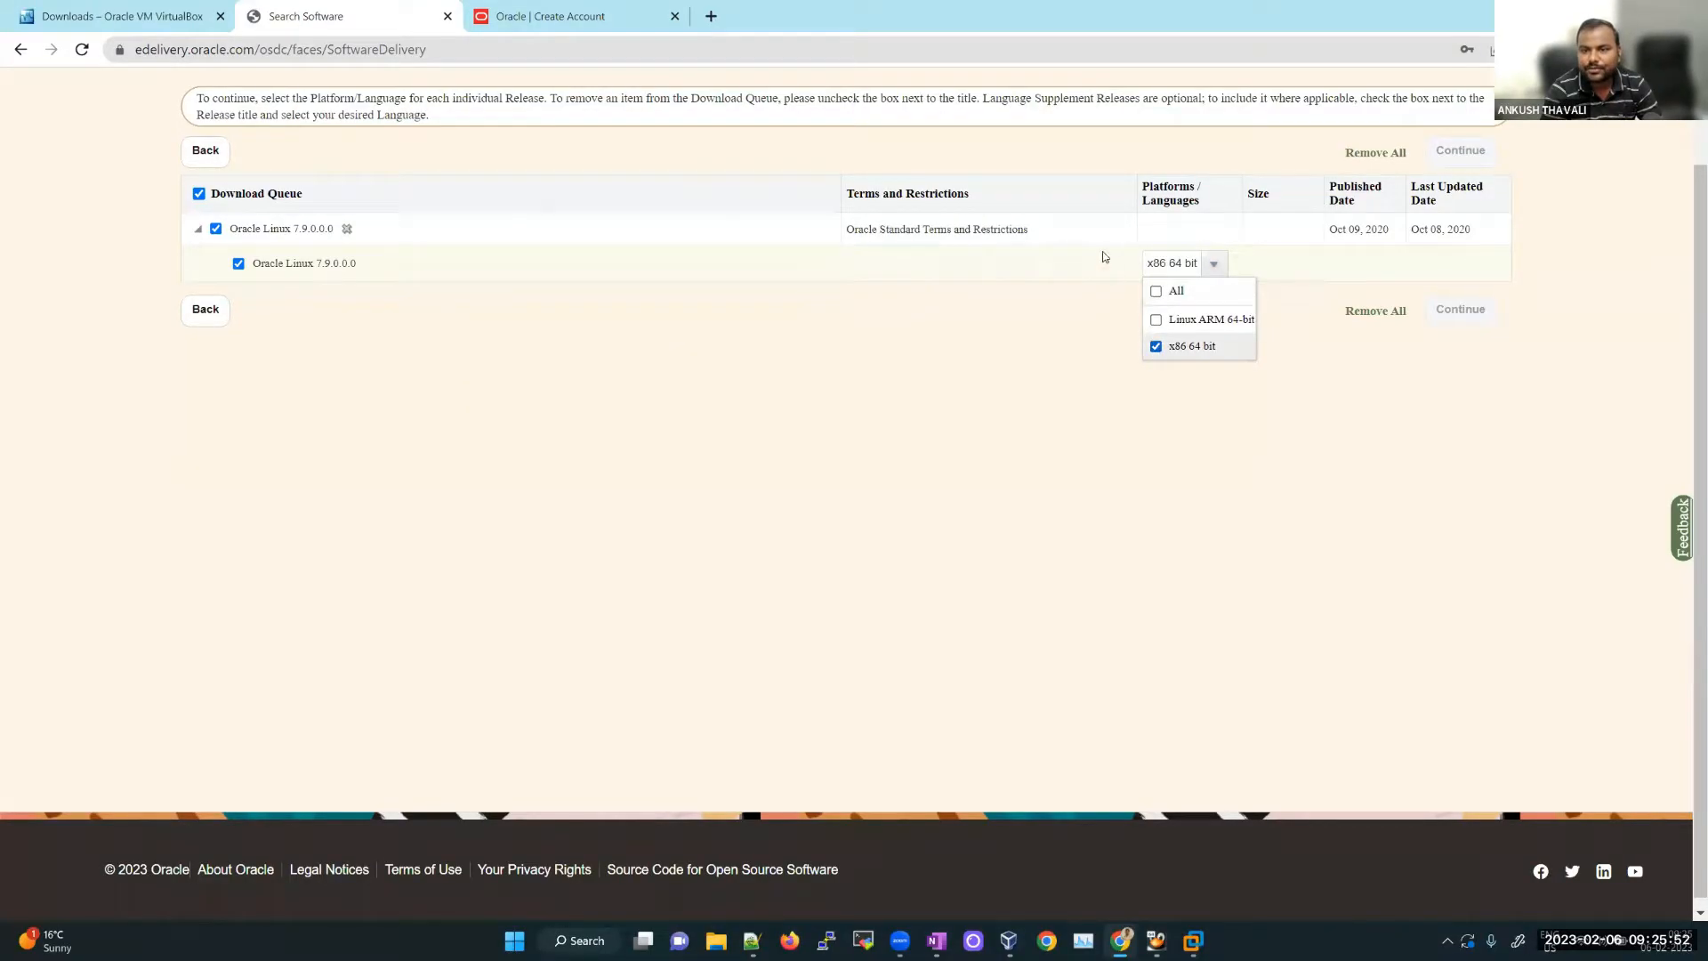
left_click(1010, 353)
scroll(1010, 353, "up", 2)
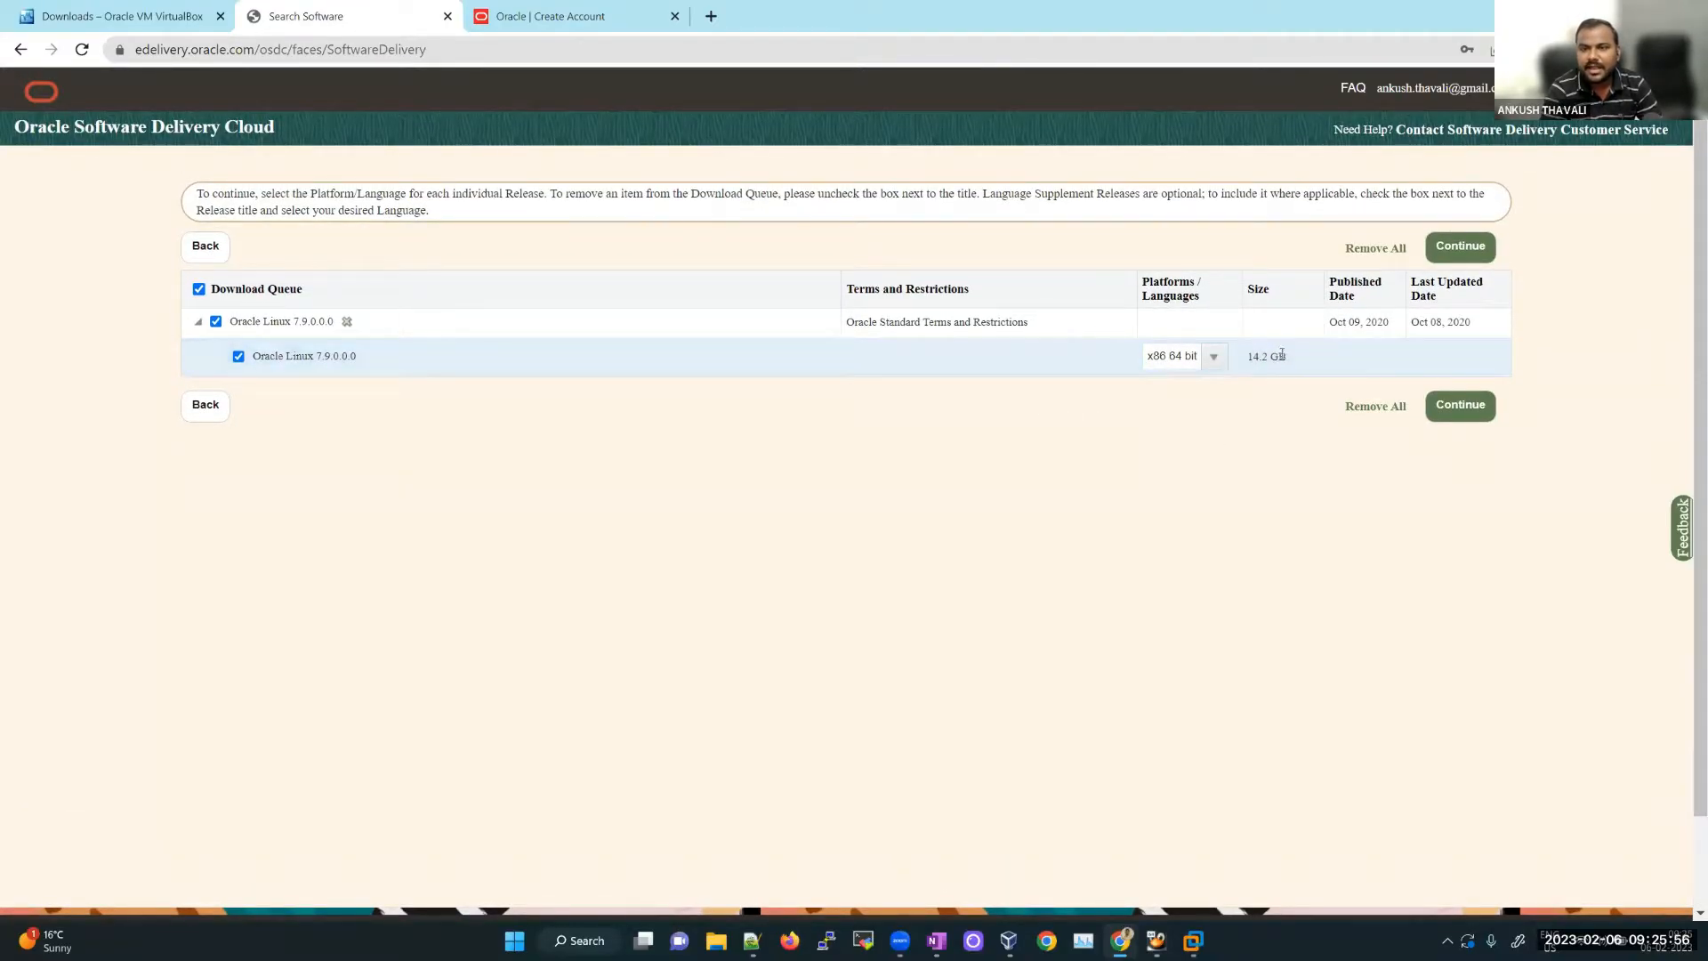
left_click_drag(1294, 371, 1245, 363)
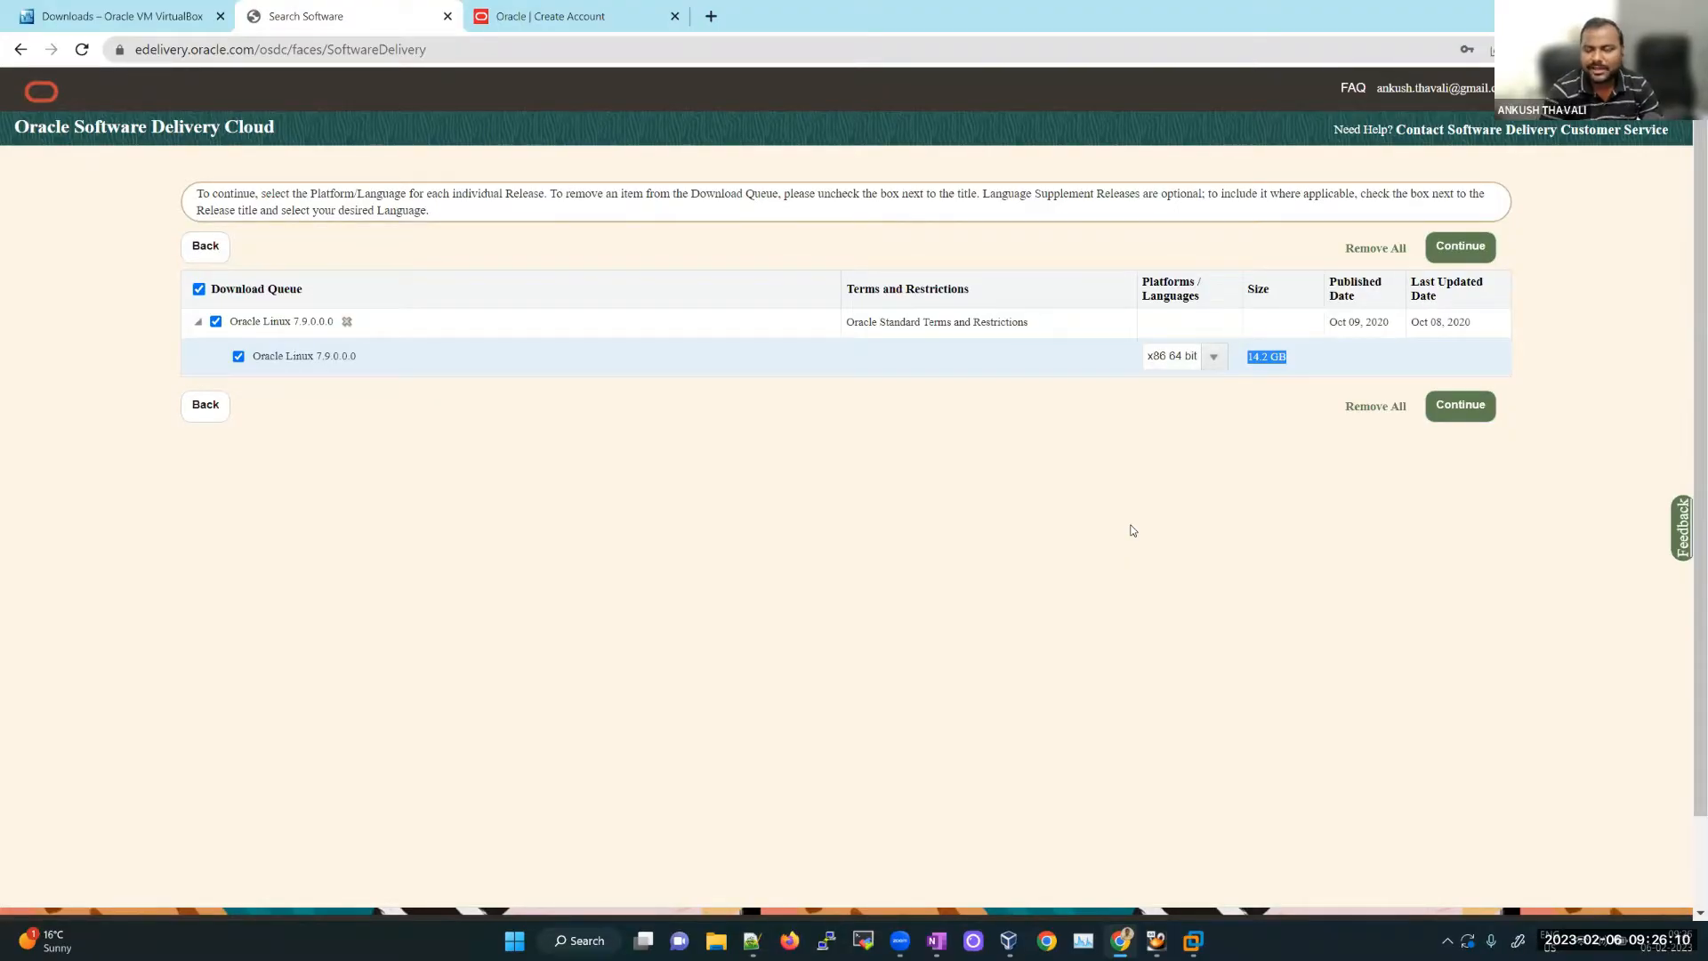
left_click(1481, 402)
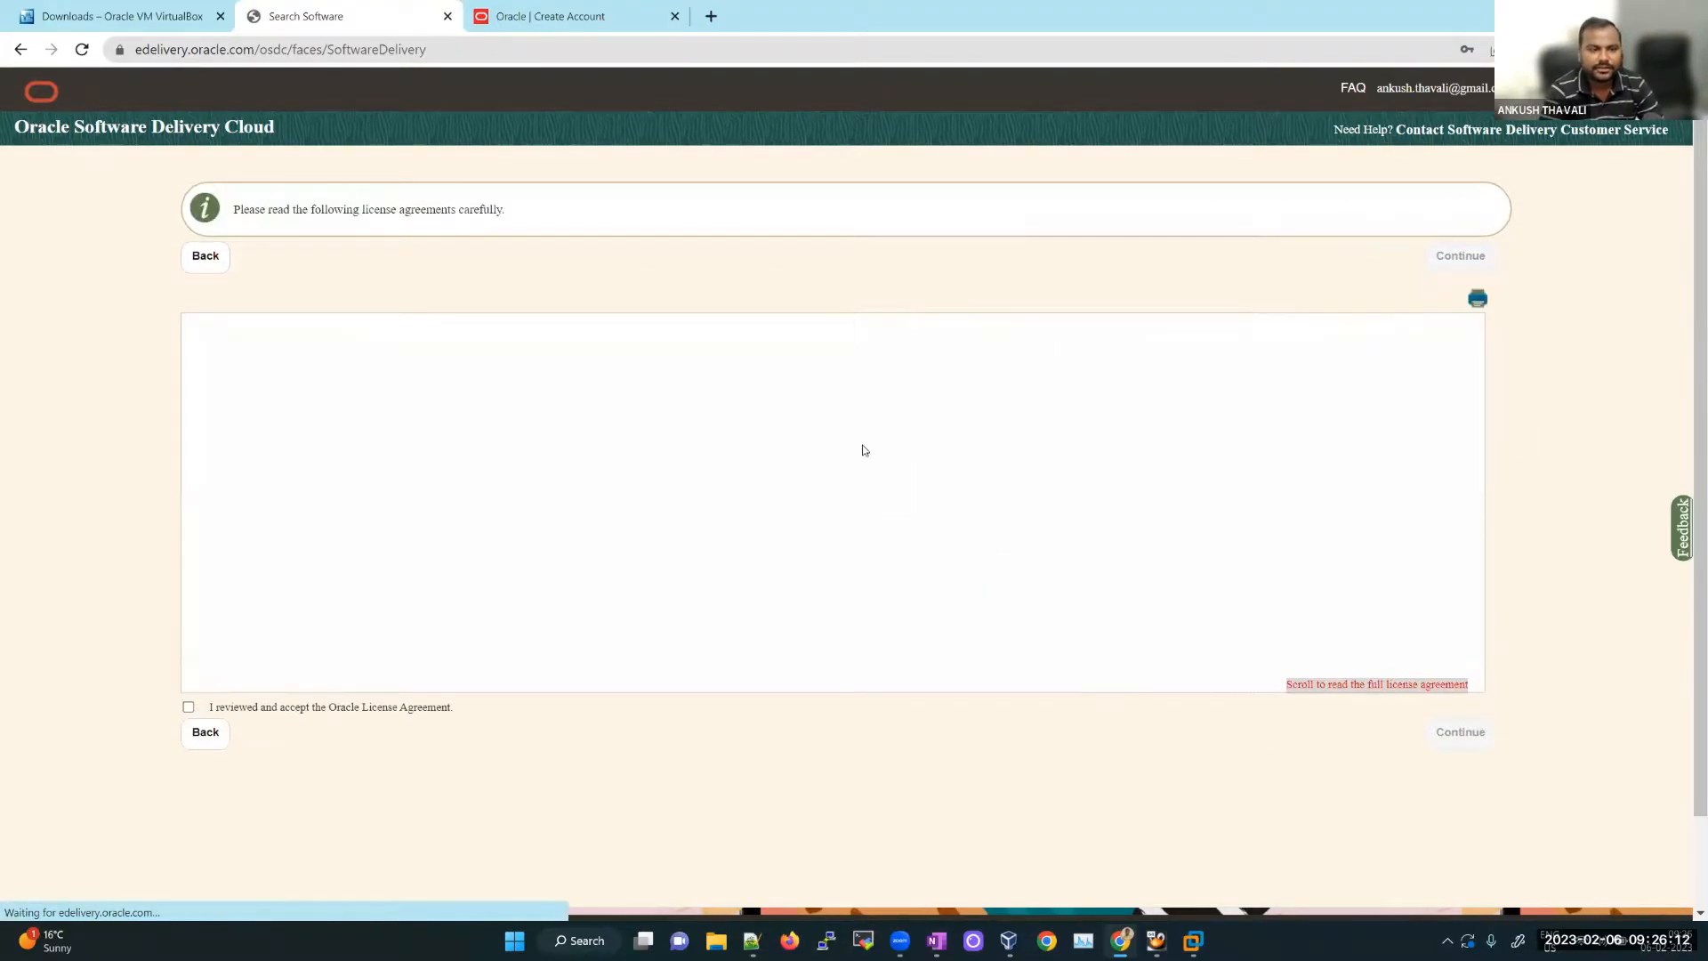
Step: Accept the Oracle License Agreement, continue to the file list, and close the survey popup
left_click(189, 707)
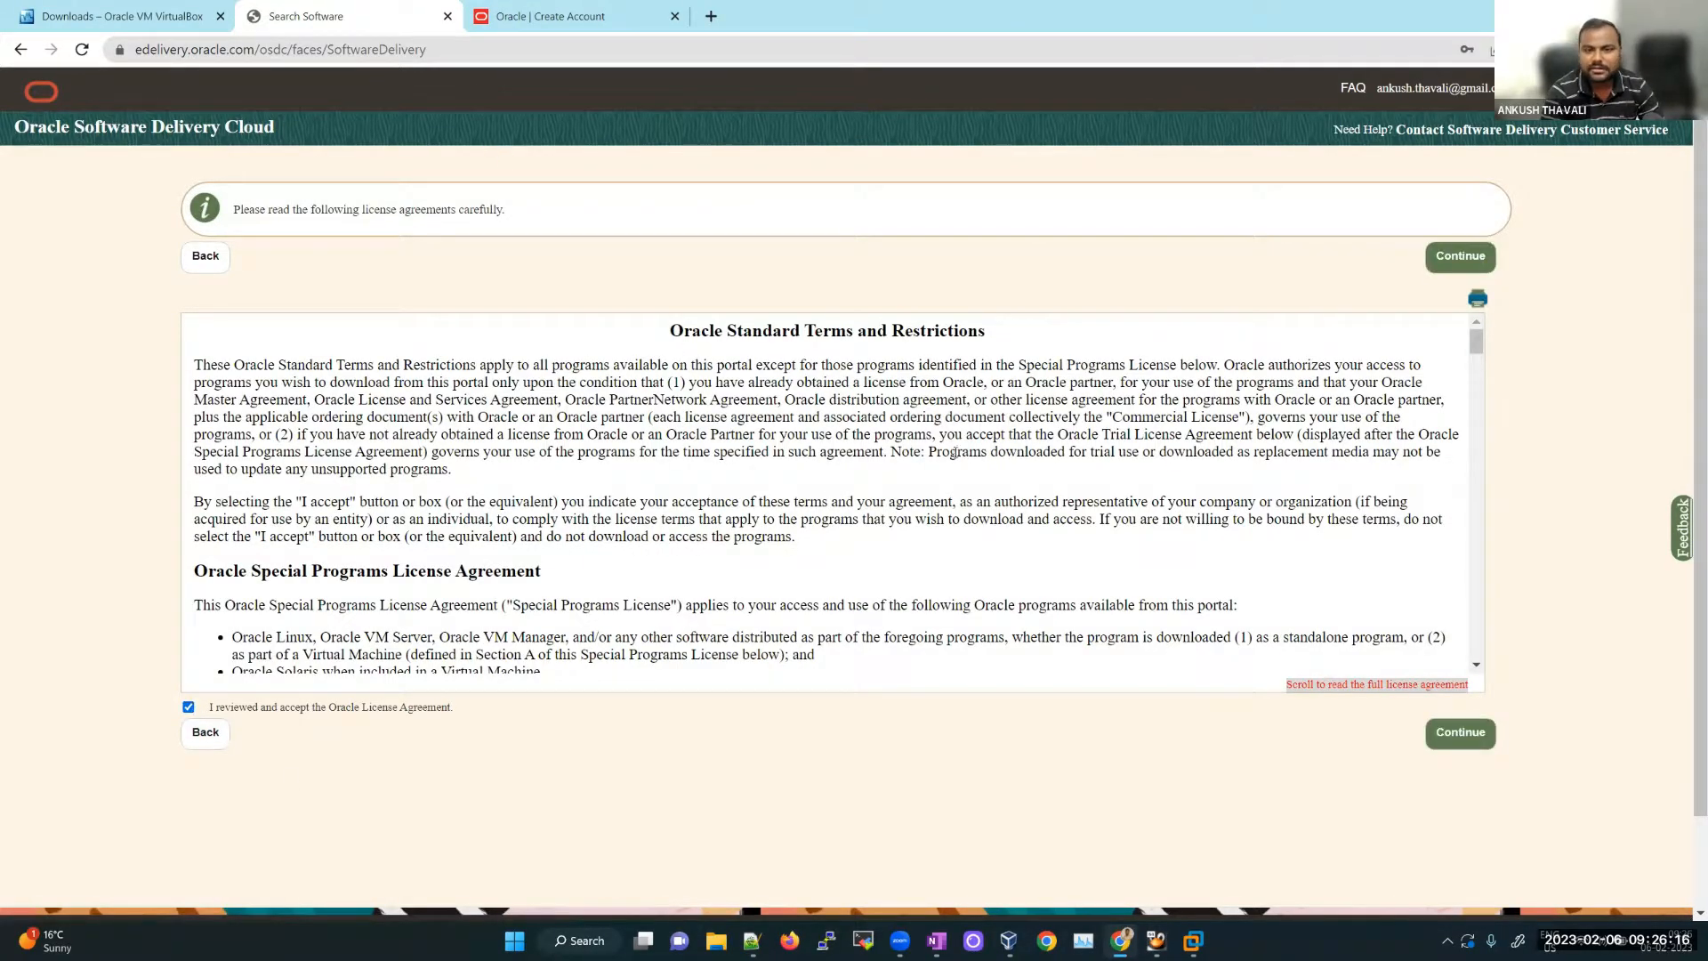
left_click(1460, 734)
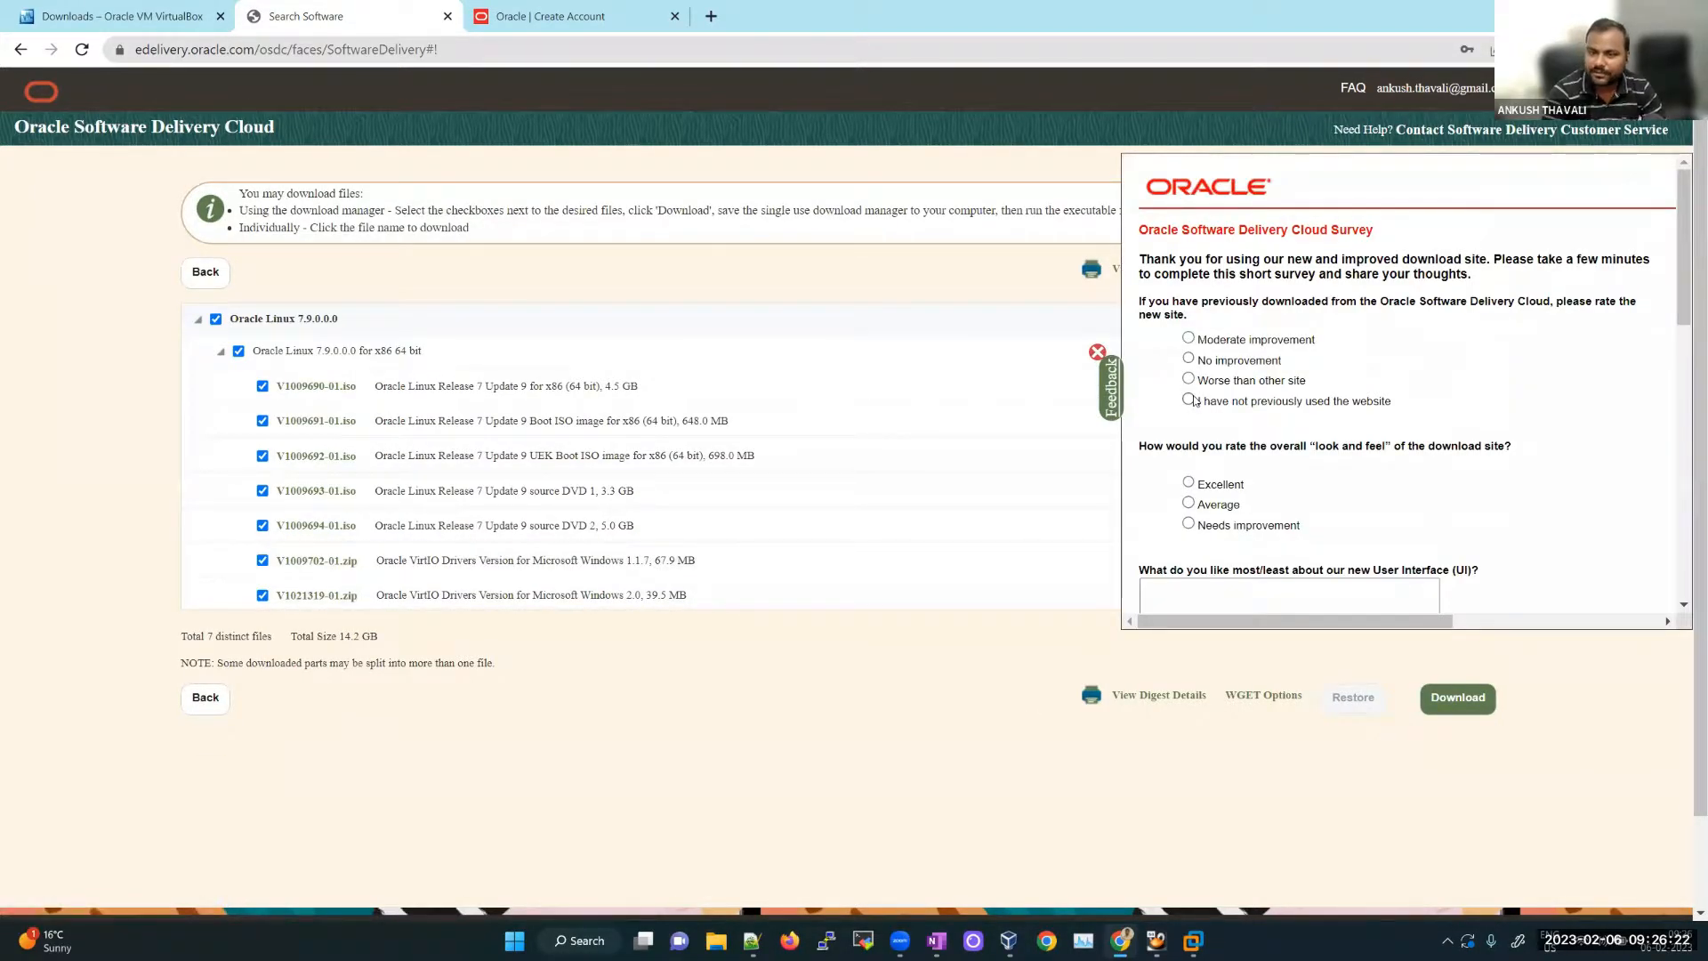
left_click(1098, 353)
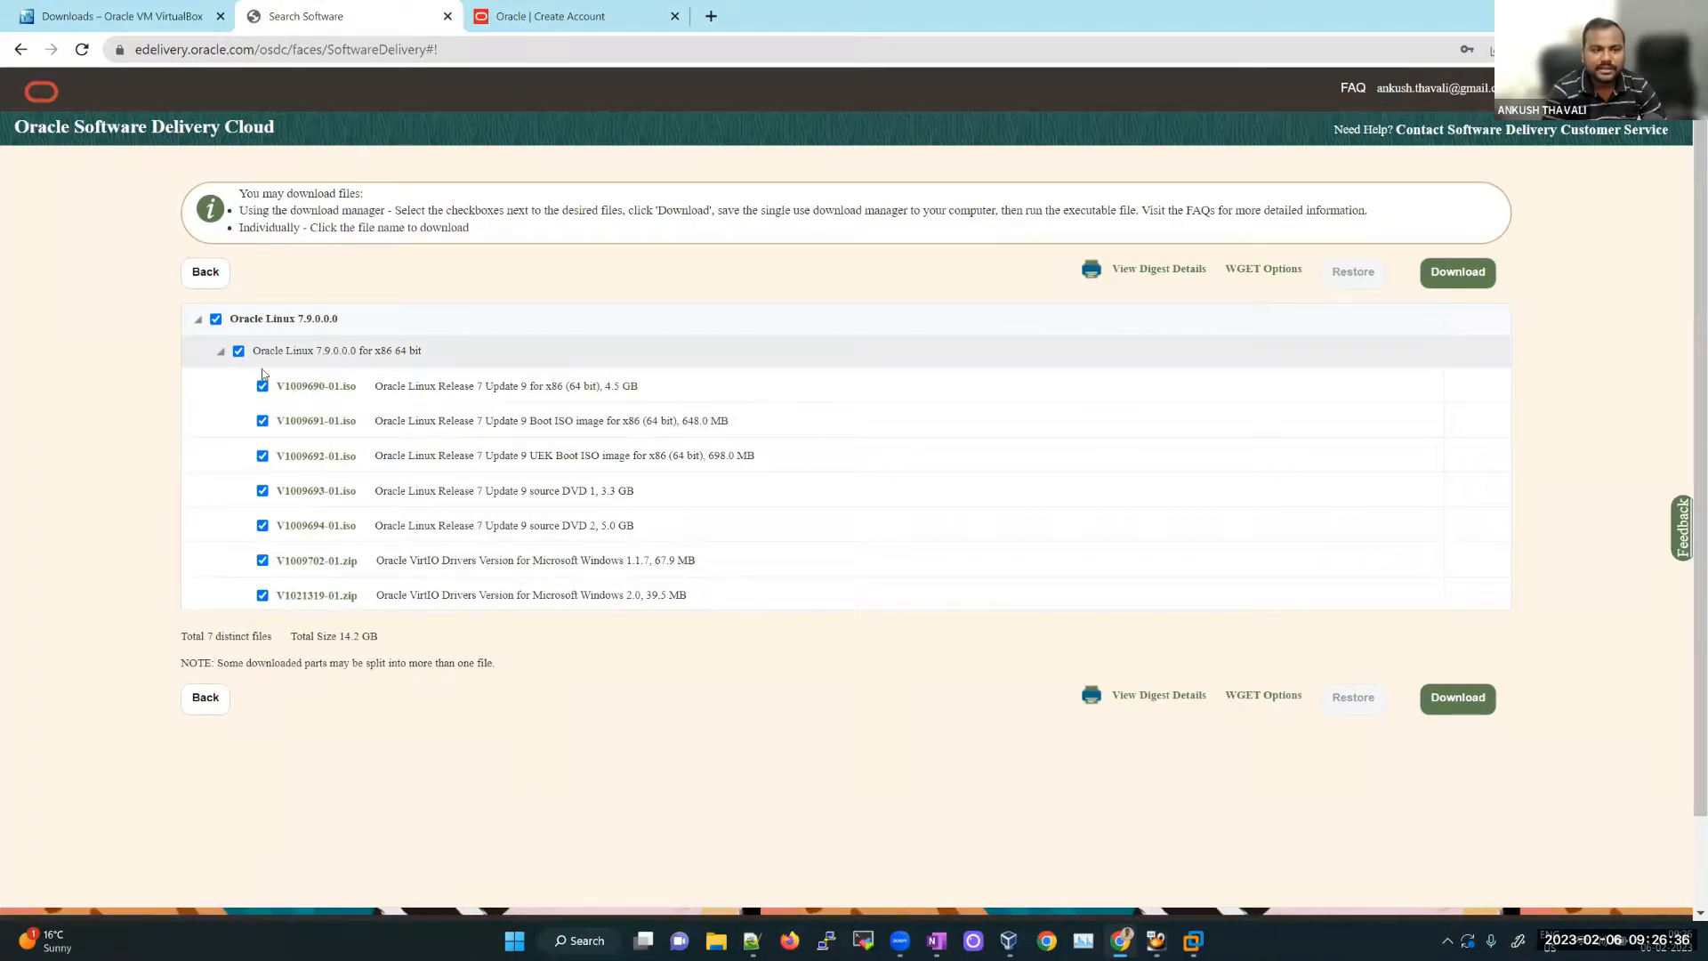
Step: Uncheck all files, start then cancel the V1009690-01.iso download, and show This PC in File Explorer
left_click(216, 318)
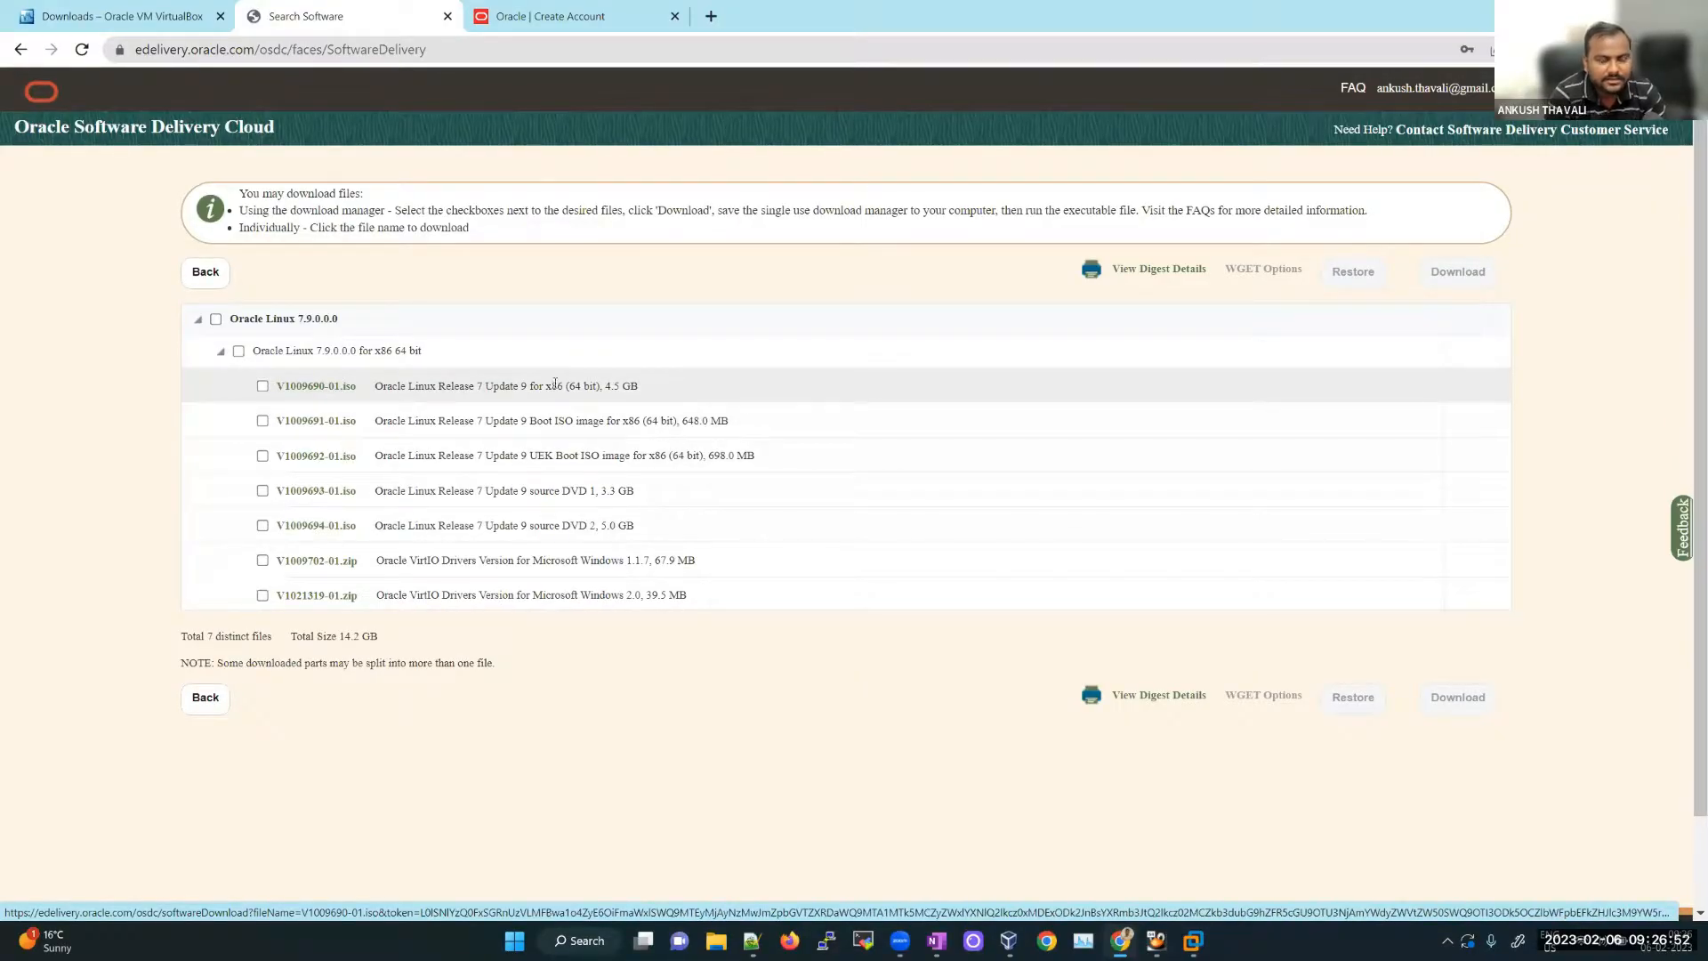
left_click(322, 391)
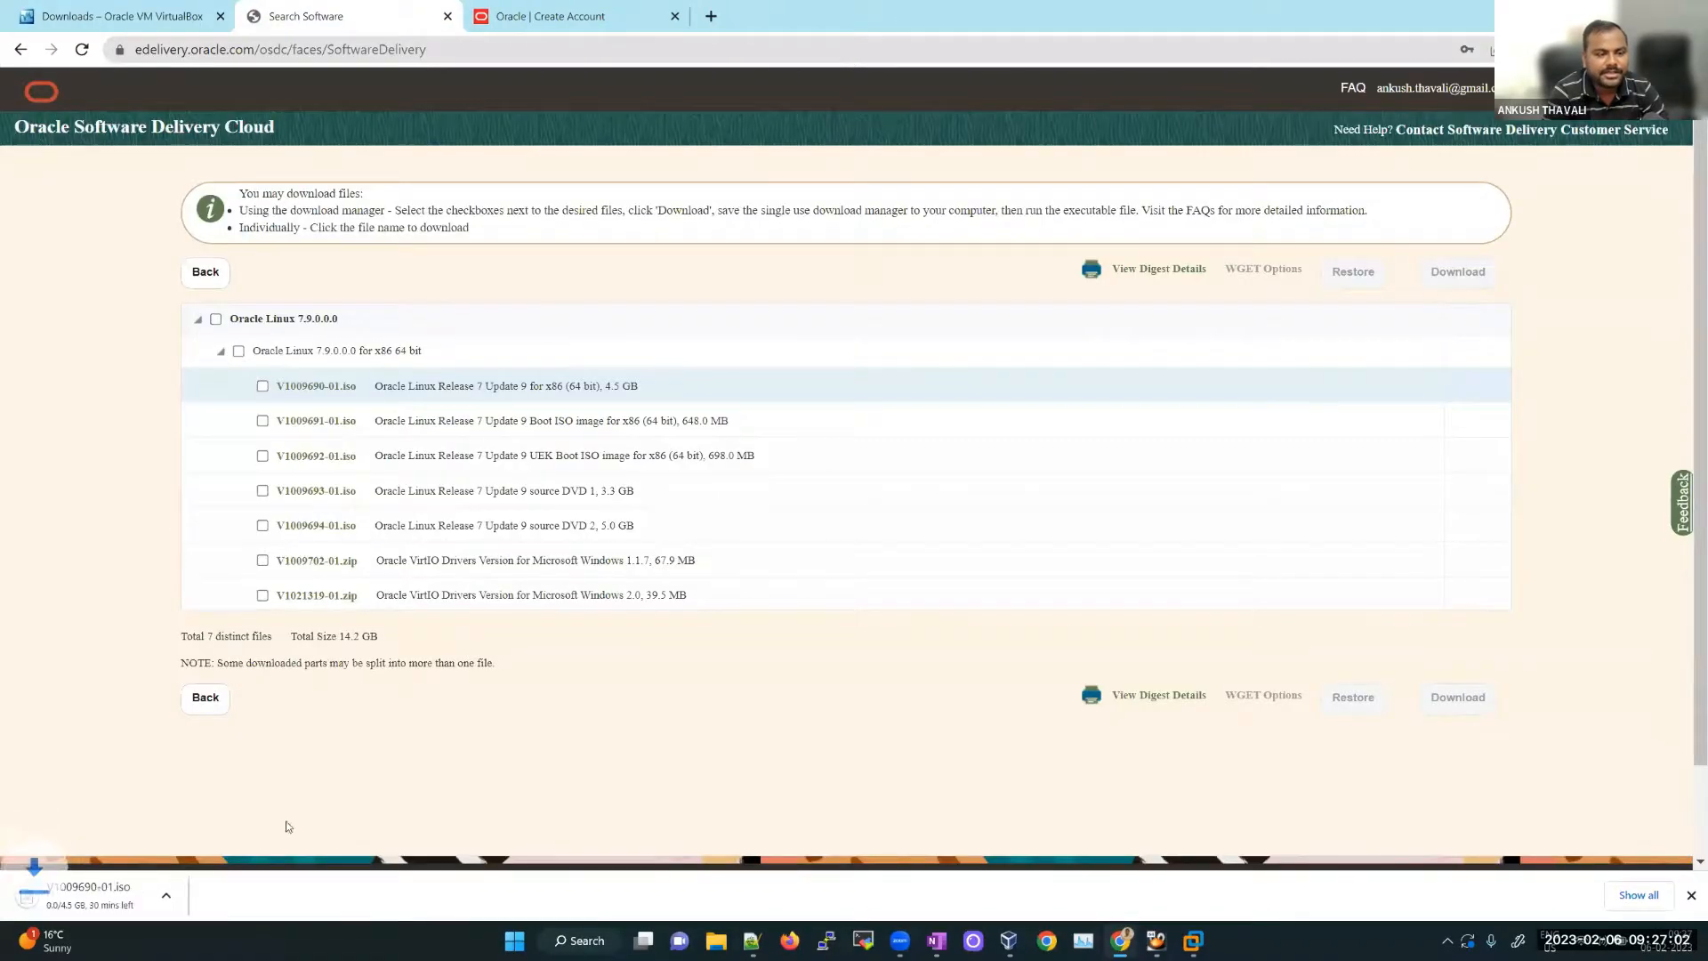
right_click(85, 903)
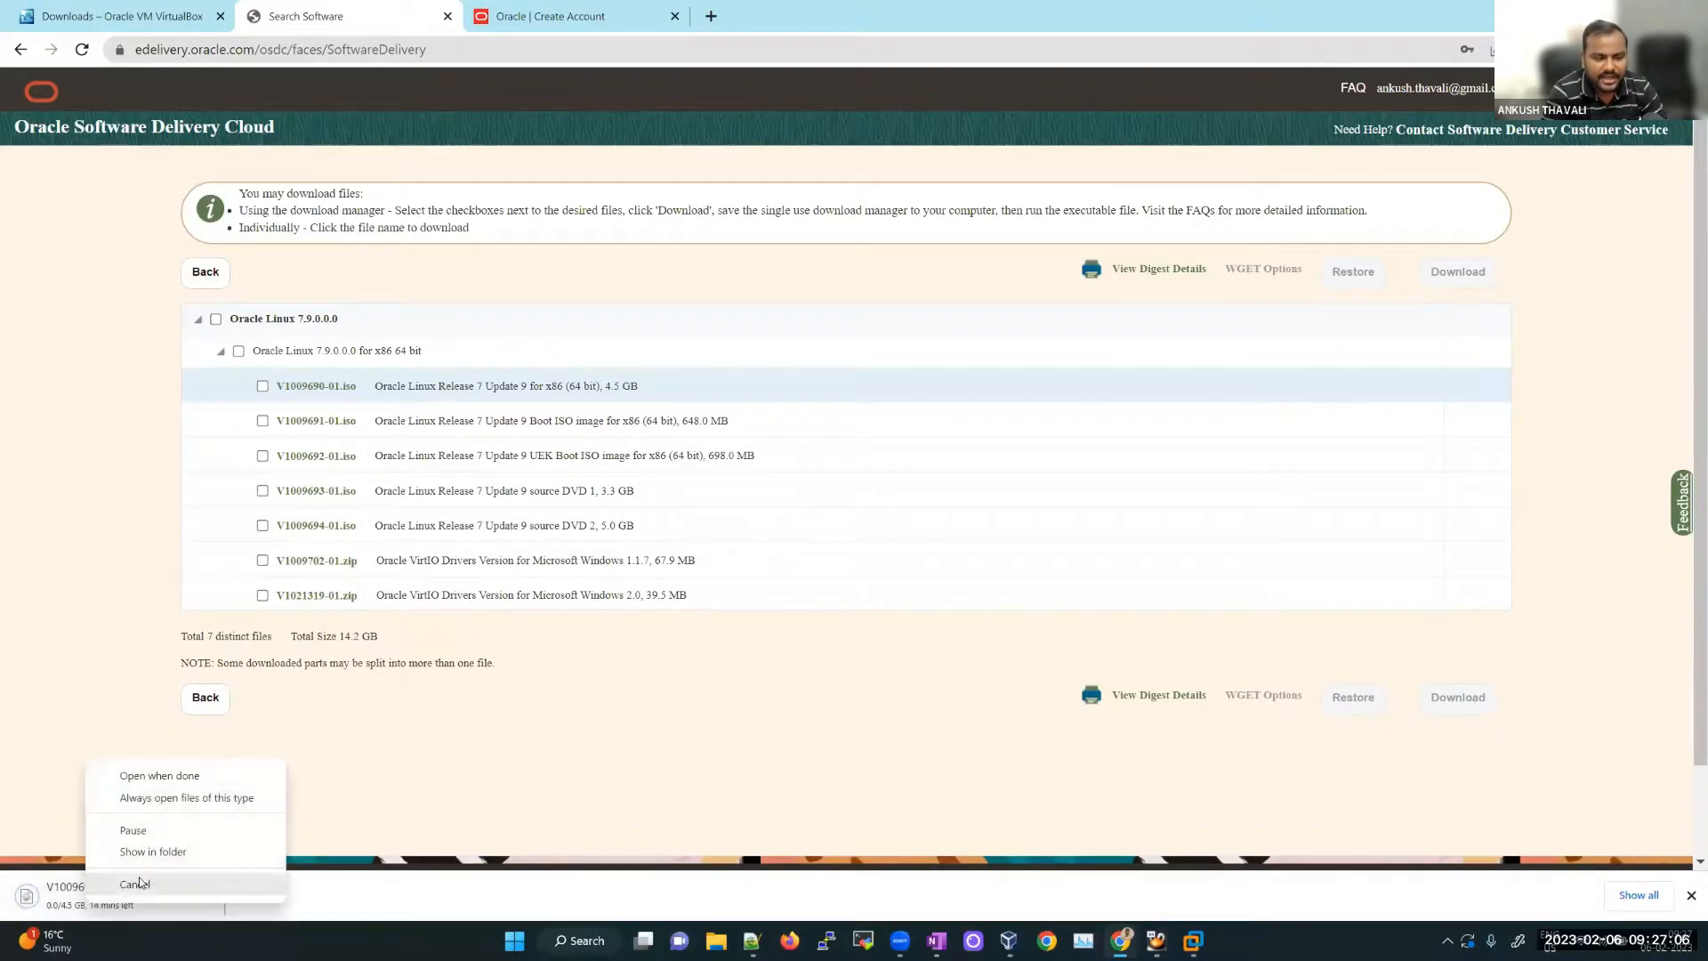
left_click(135, 884)
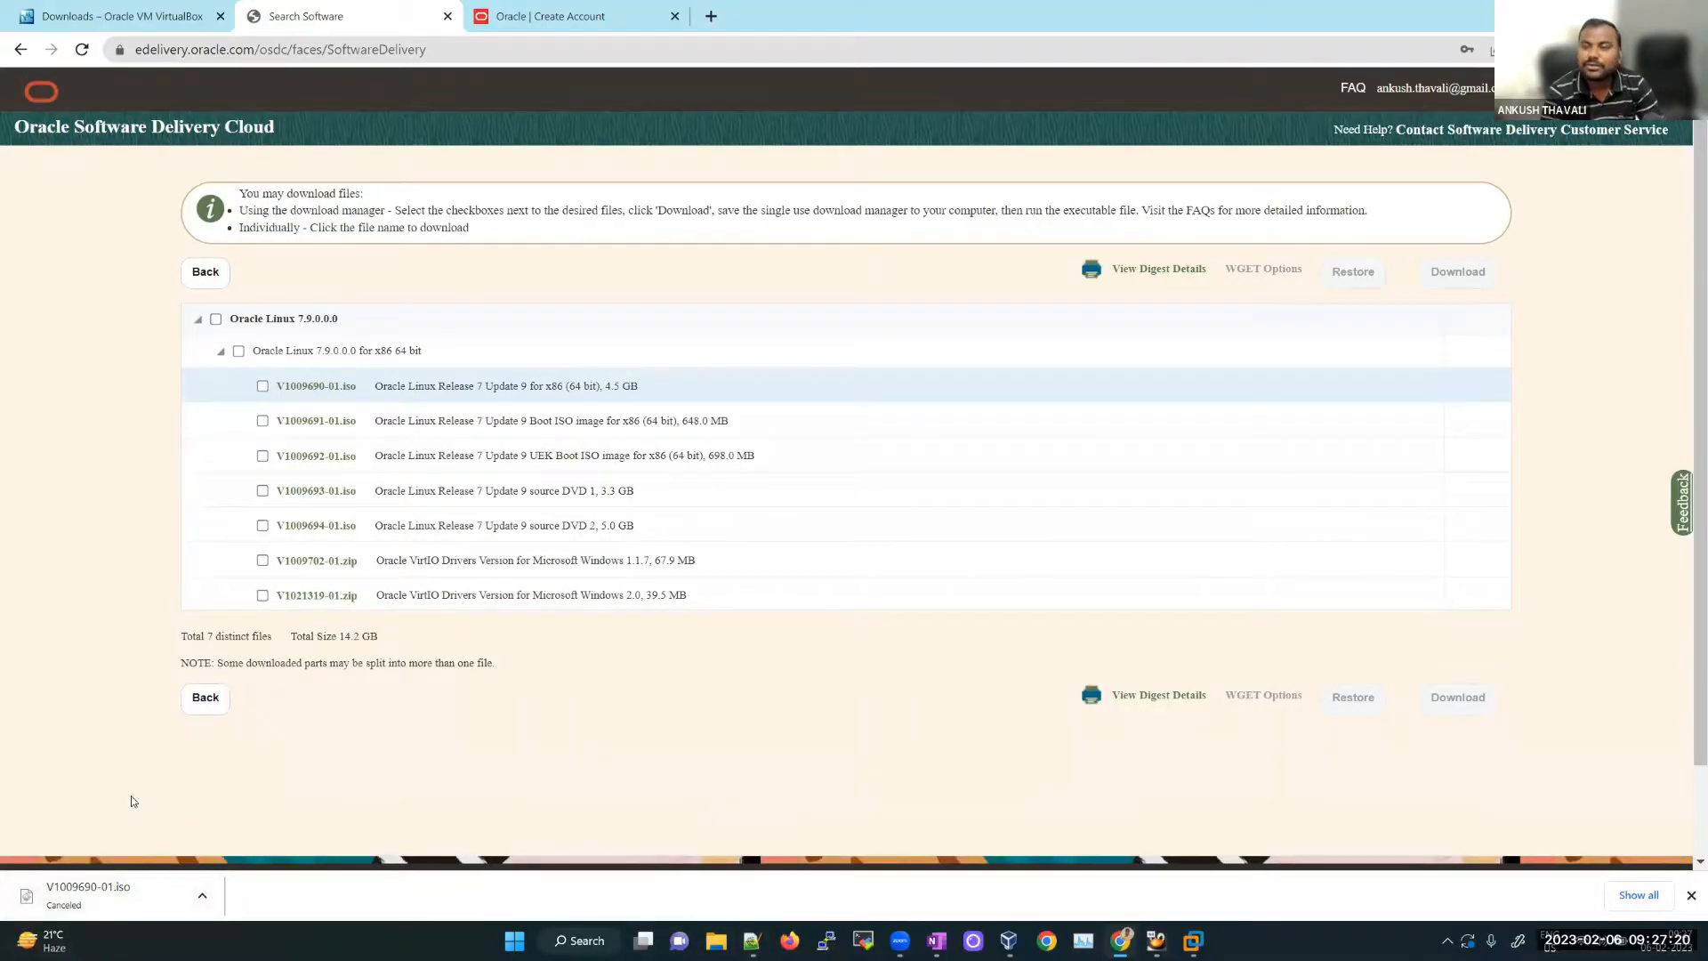
left_click(725, 943)
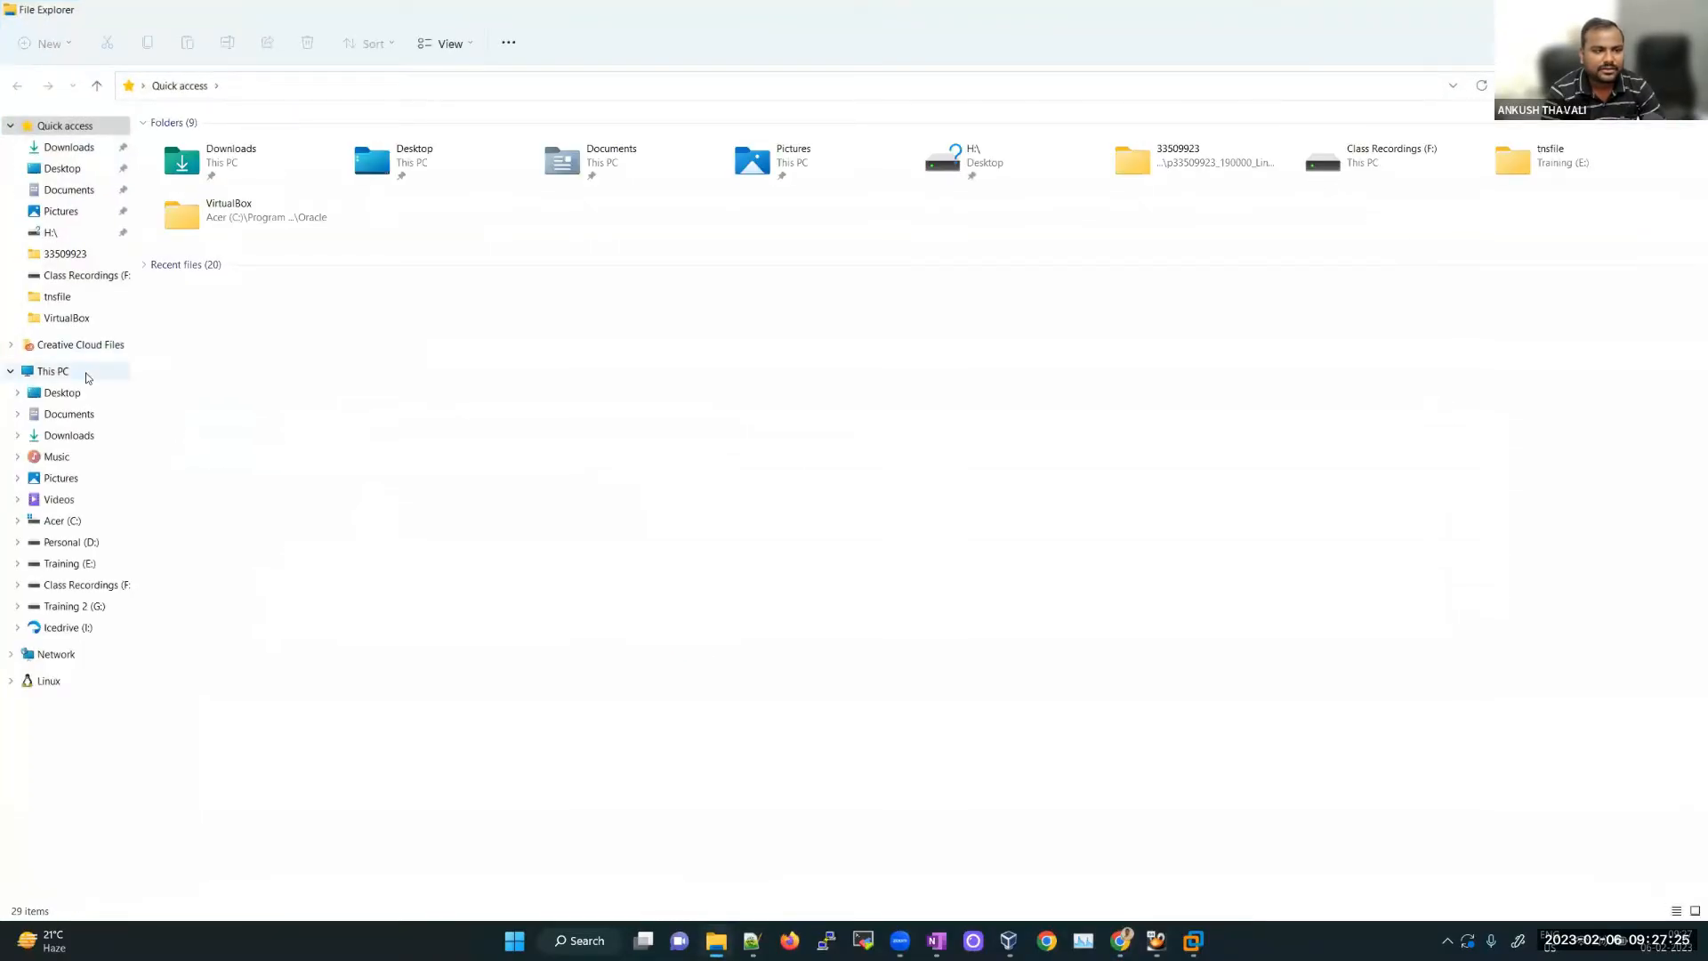
left_click(54, 372)
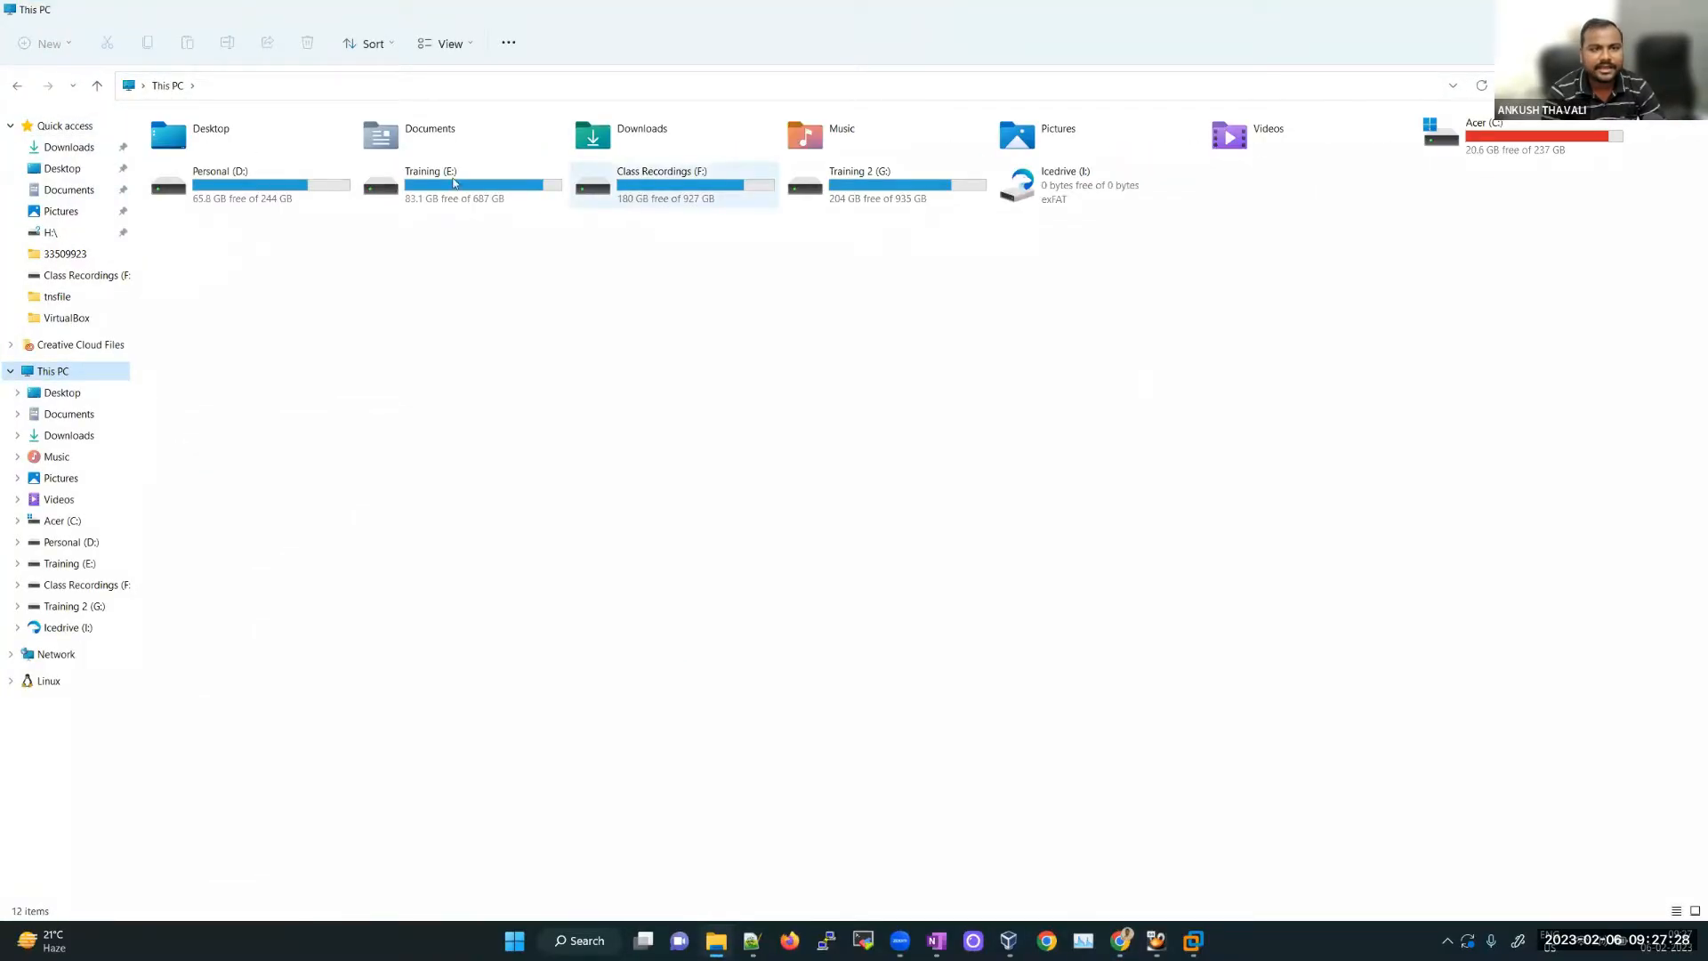
Step: Open Training (E:) > OEL7.9 RAC ISO and select the 4.52 GB V1009690-01 disc image
double_click(453, 182)
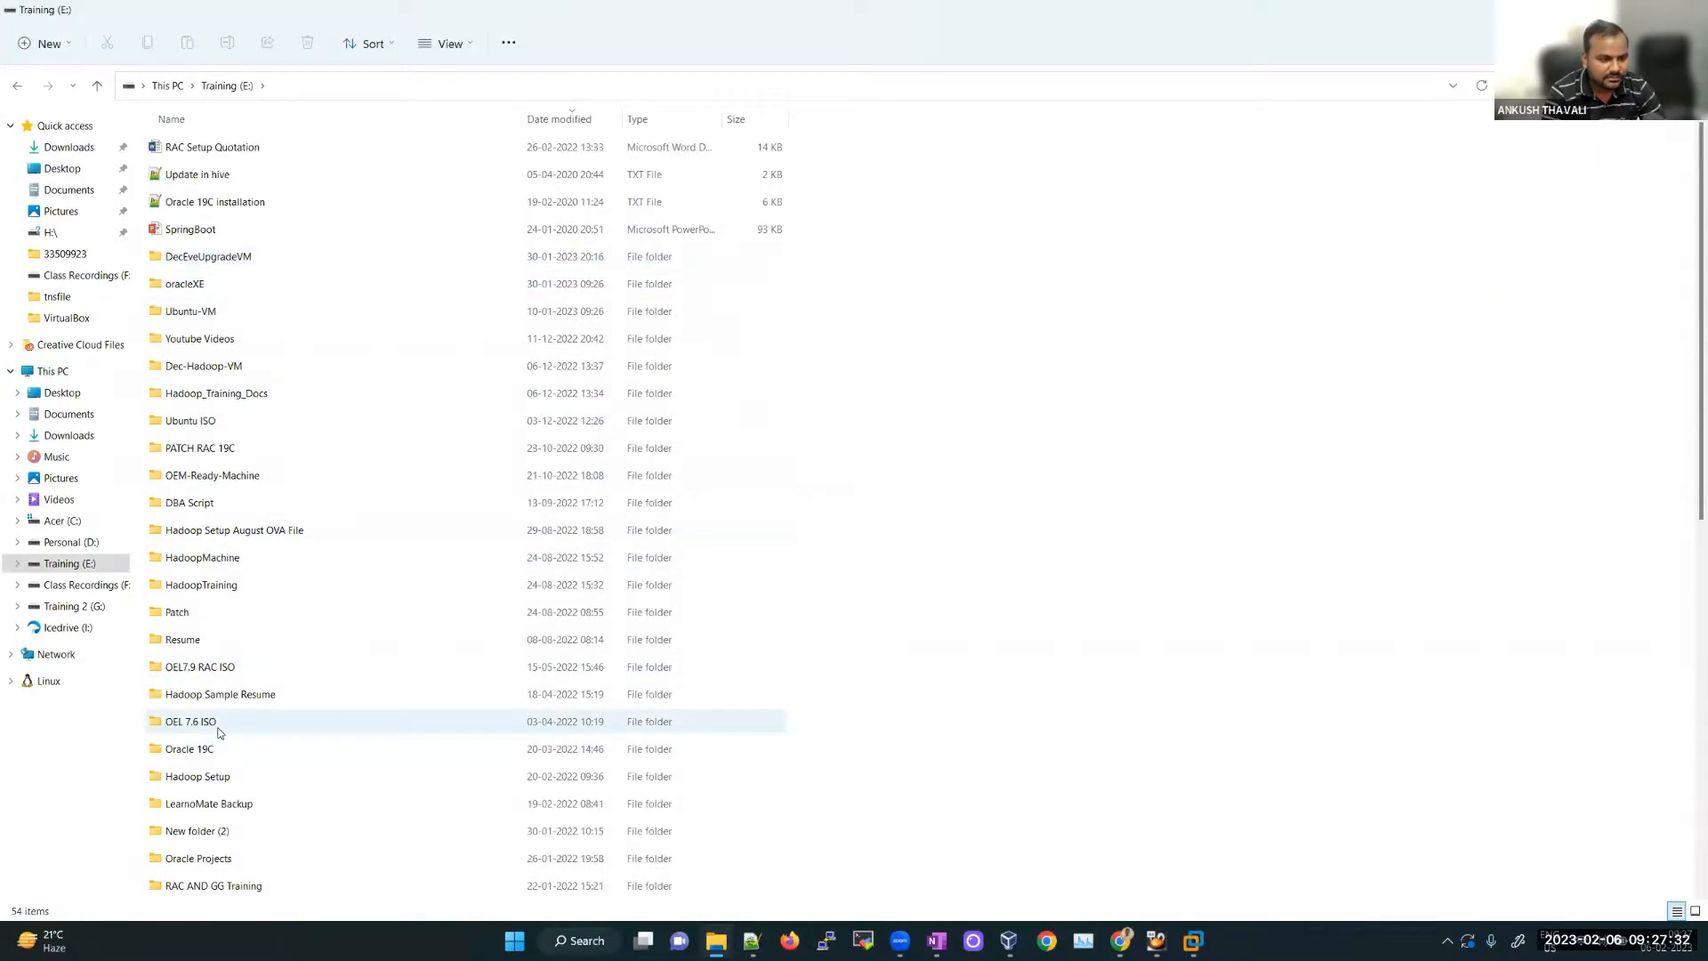
left_click(228, 668)
key("Return")
left_click(204, 151)
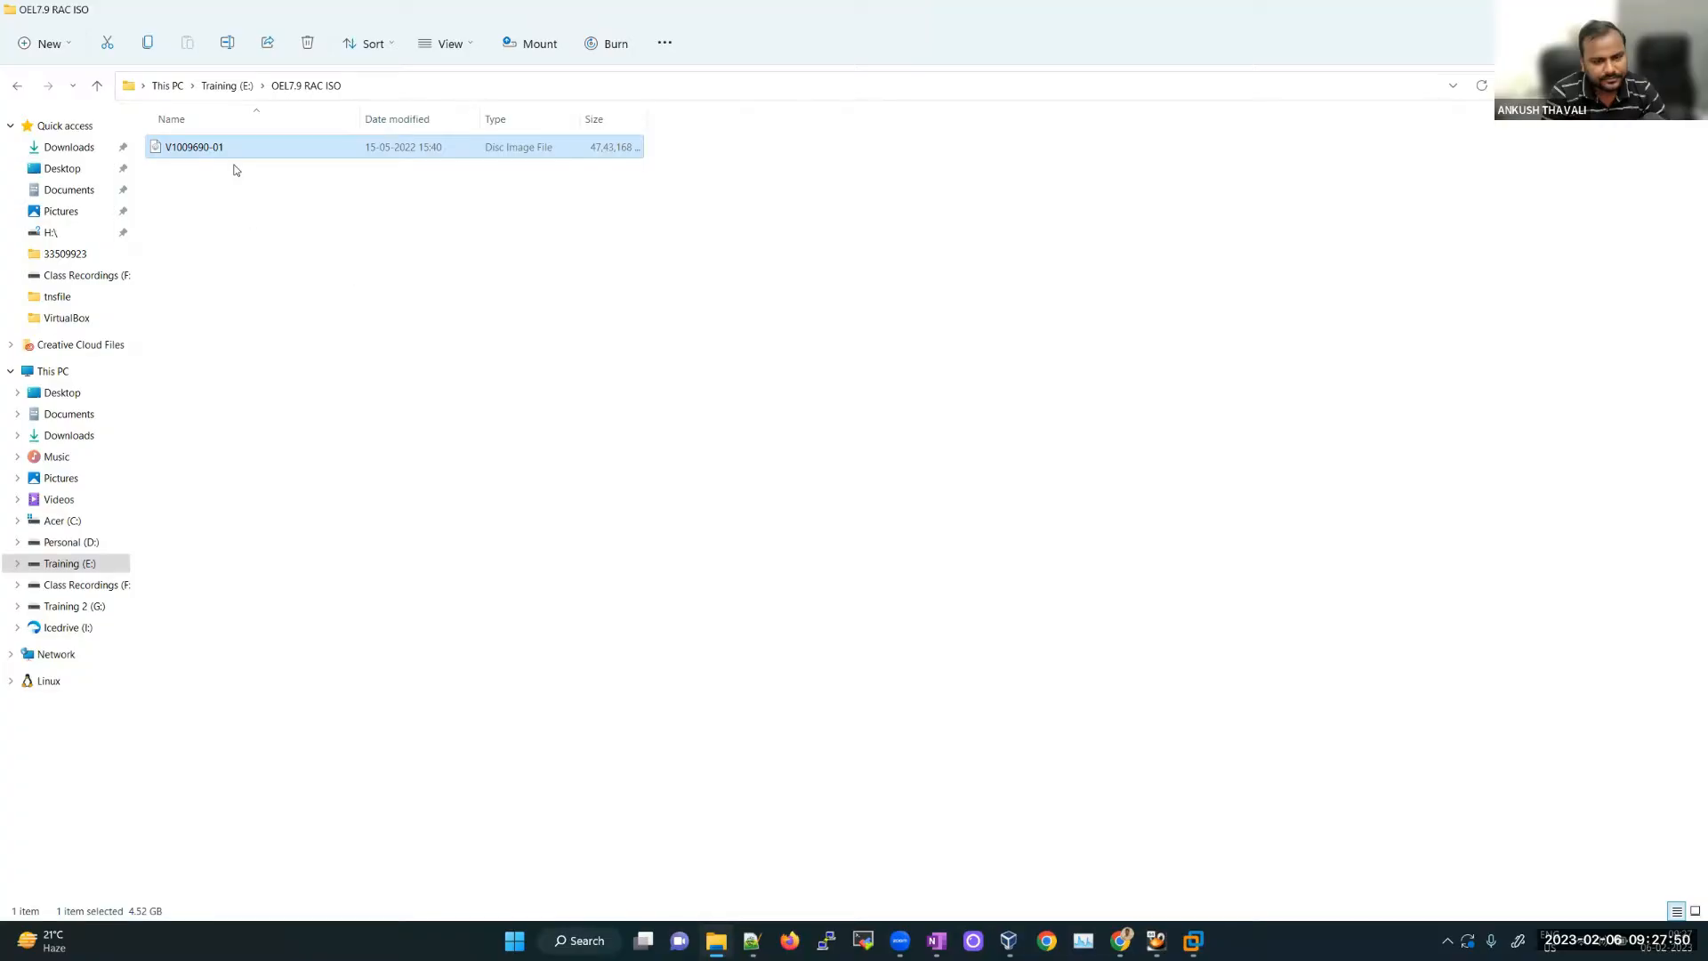
left_click(898, 424)
left_click(449, 147)
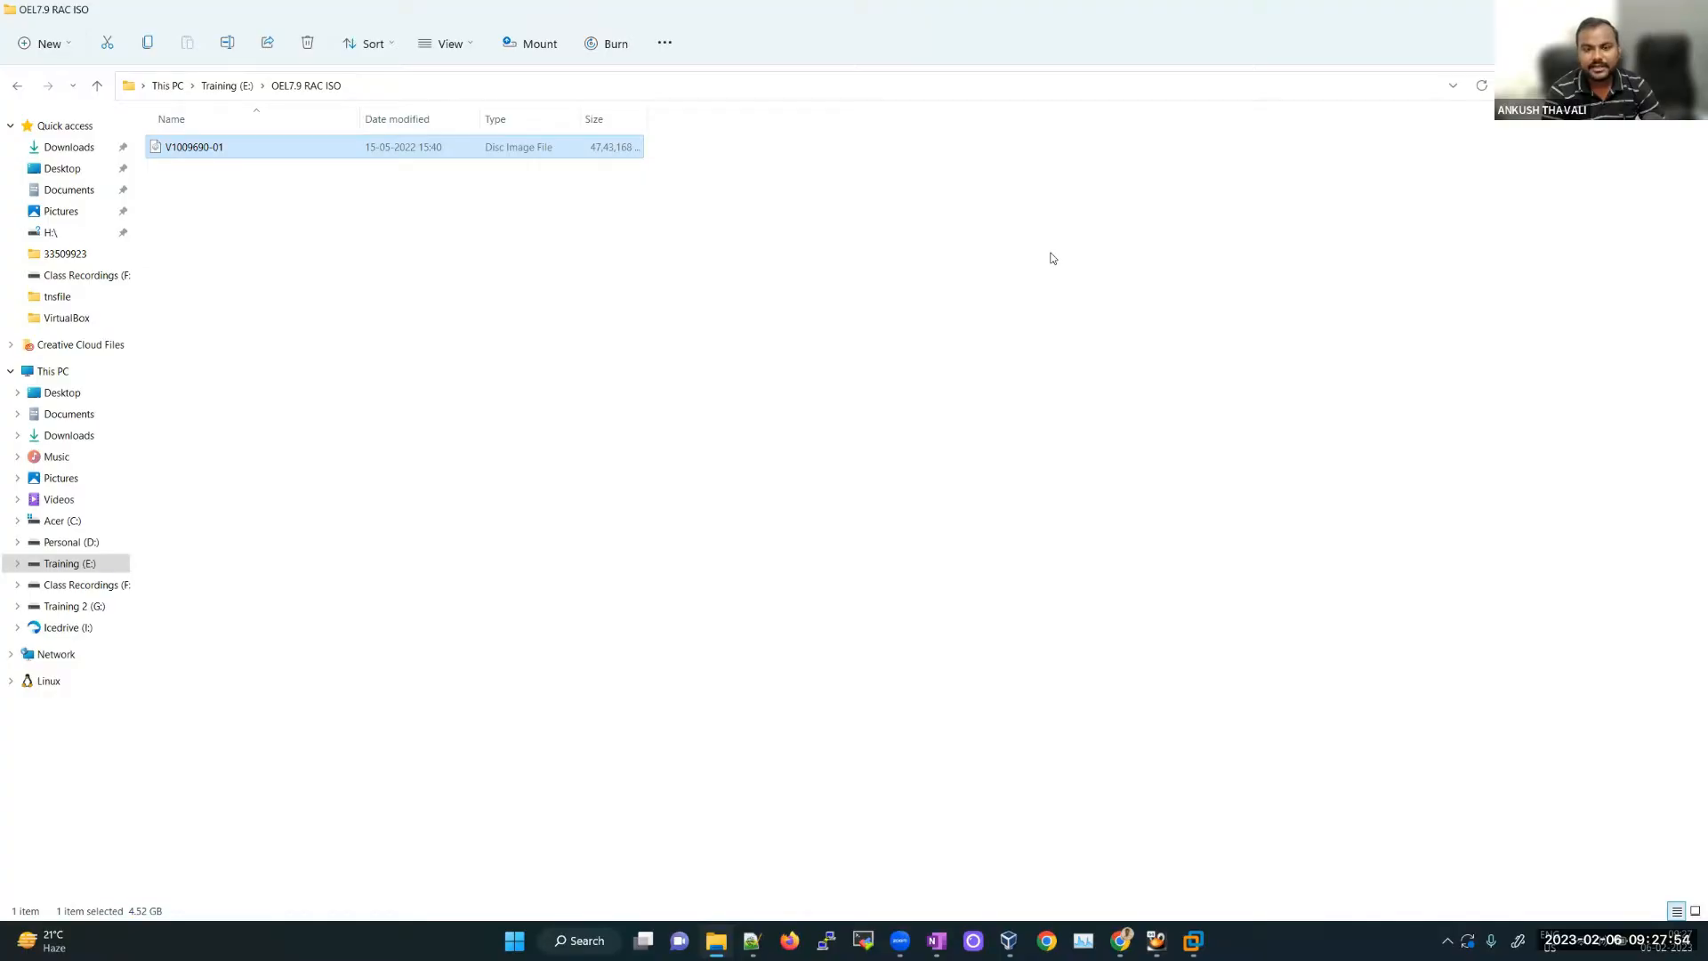
left_click(925, 384)
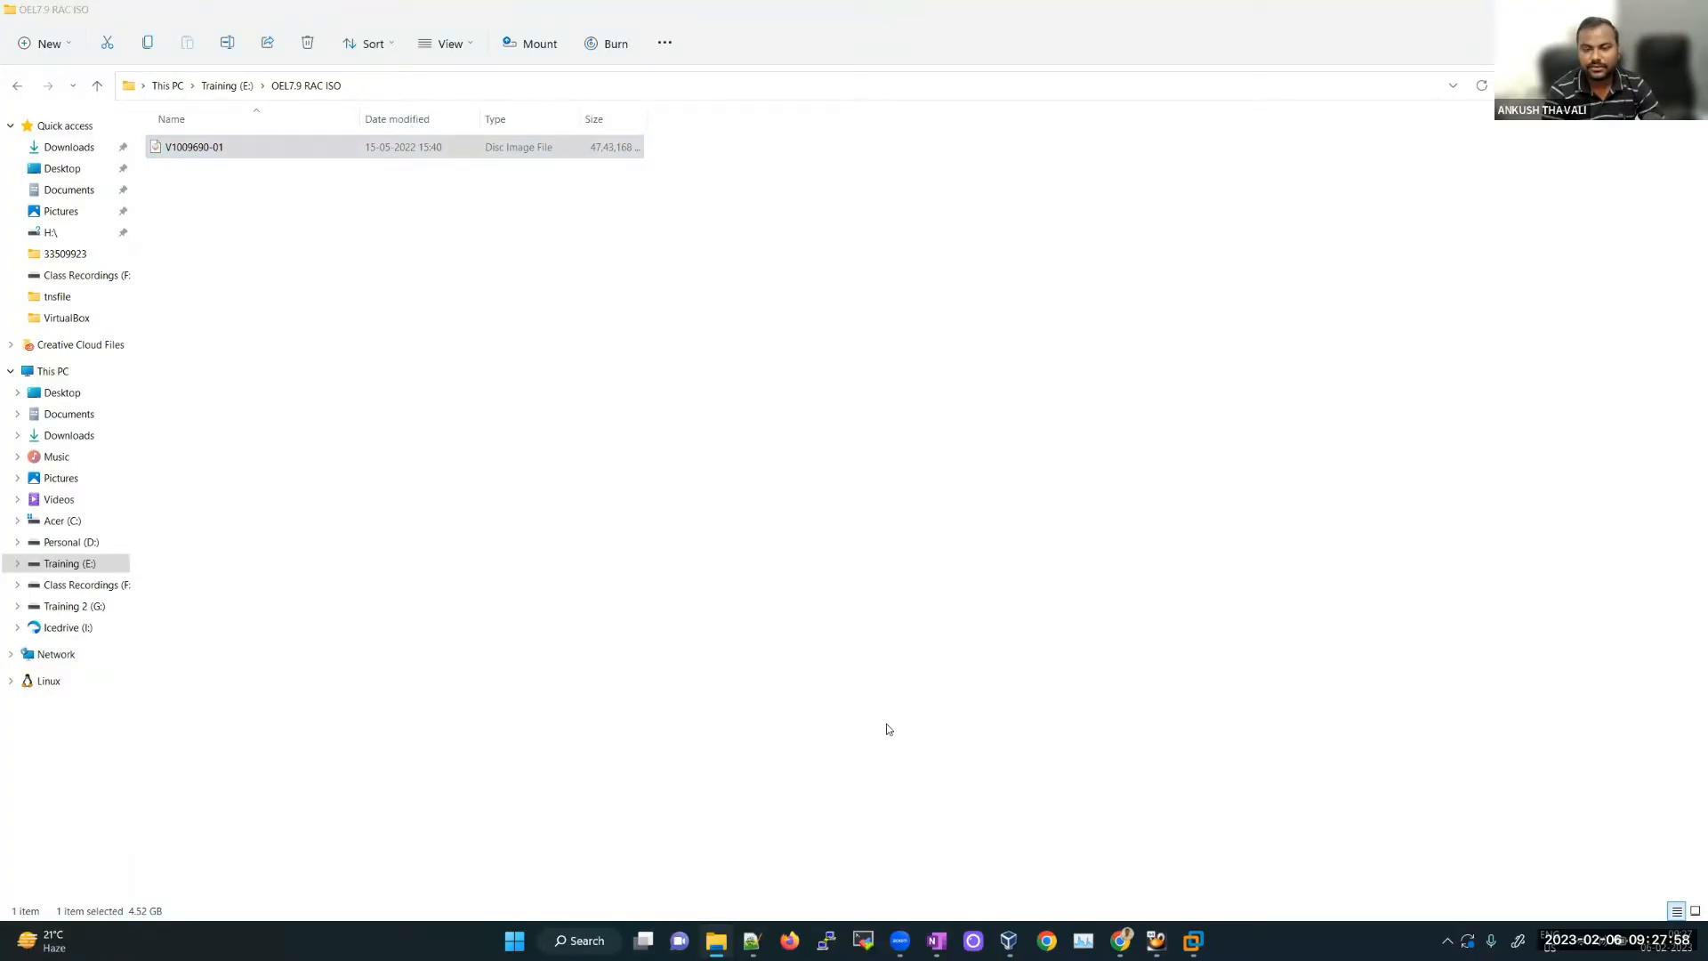
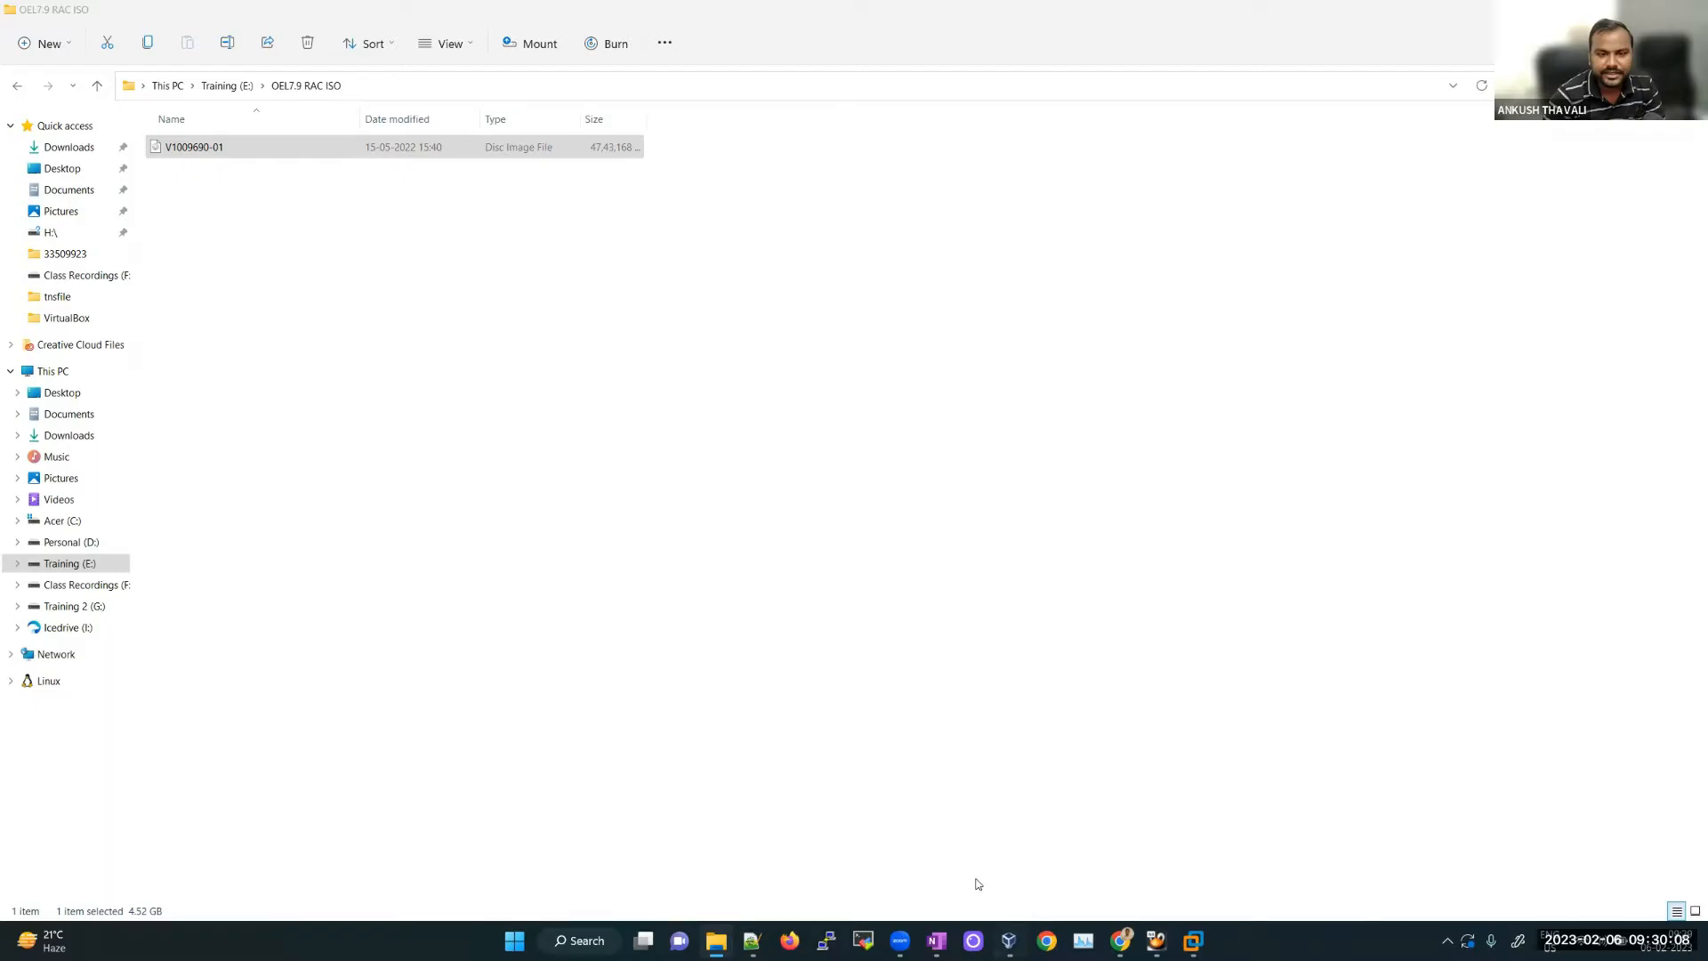
Step: Switch from File Explorer to the VirtualBox Manager's list of virtual machines
key("alt+Tab")
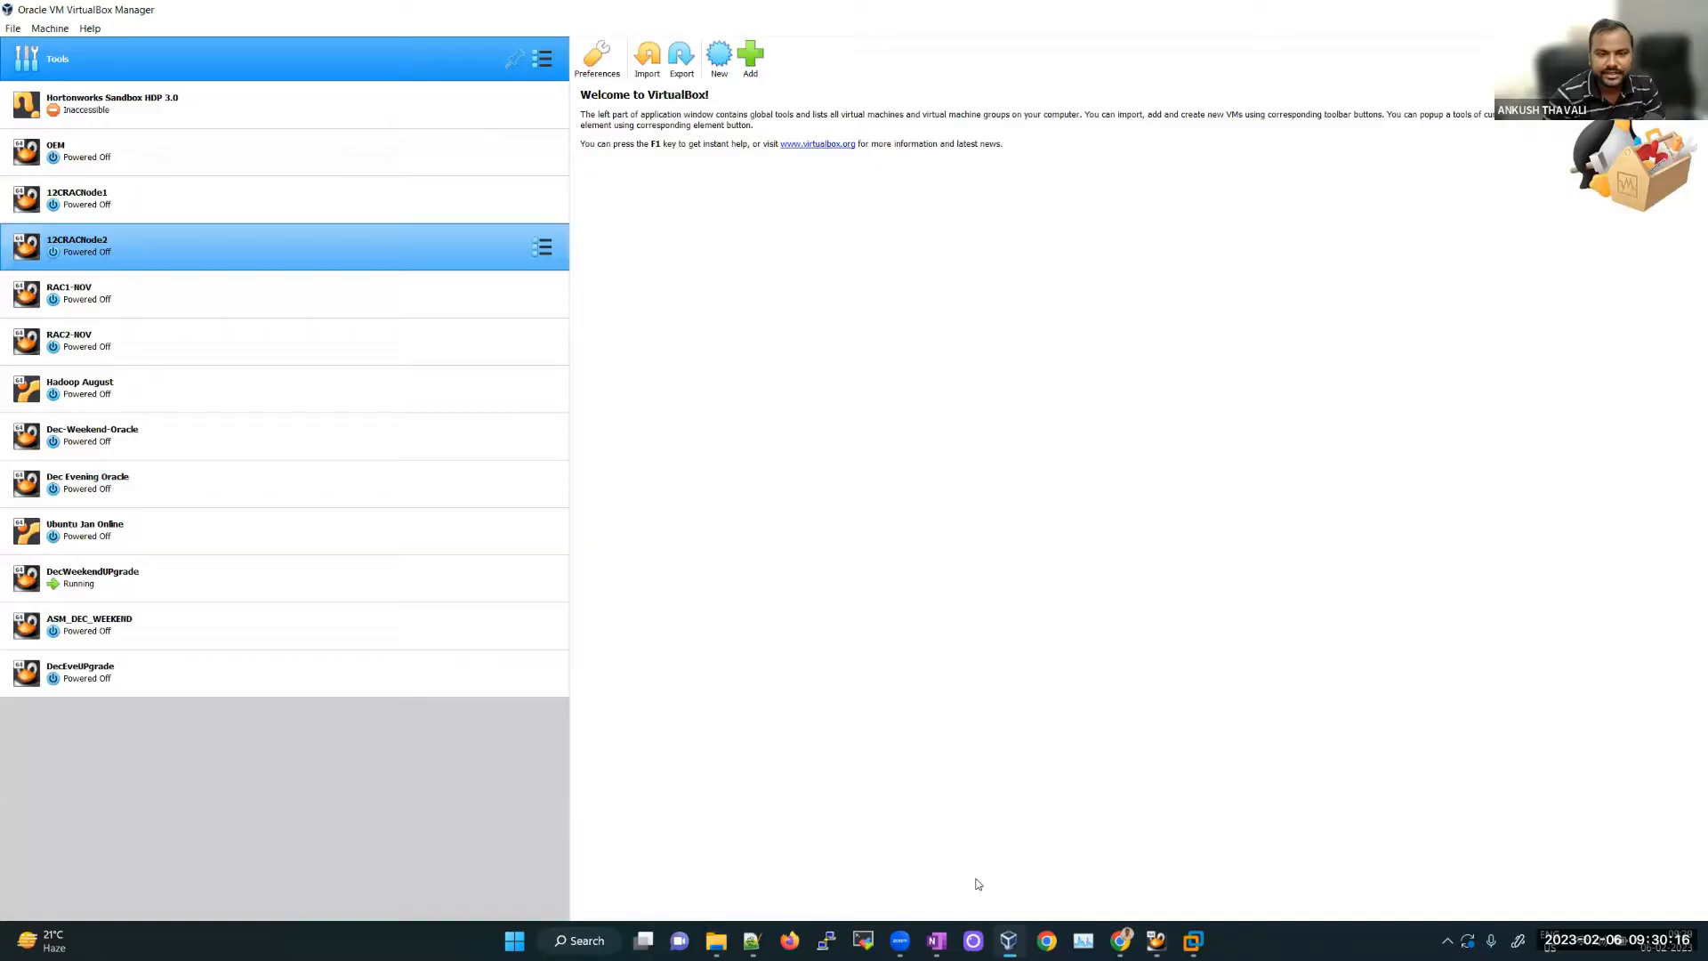
Step: Review the OEM, 12CRACNode1 and Dec-Weekend-Oracle machines' details, then bring up the running DecWeekendUPgrade window
key("Up")
key("Up")
key("Up")
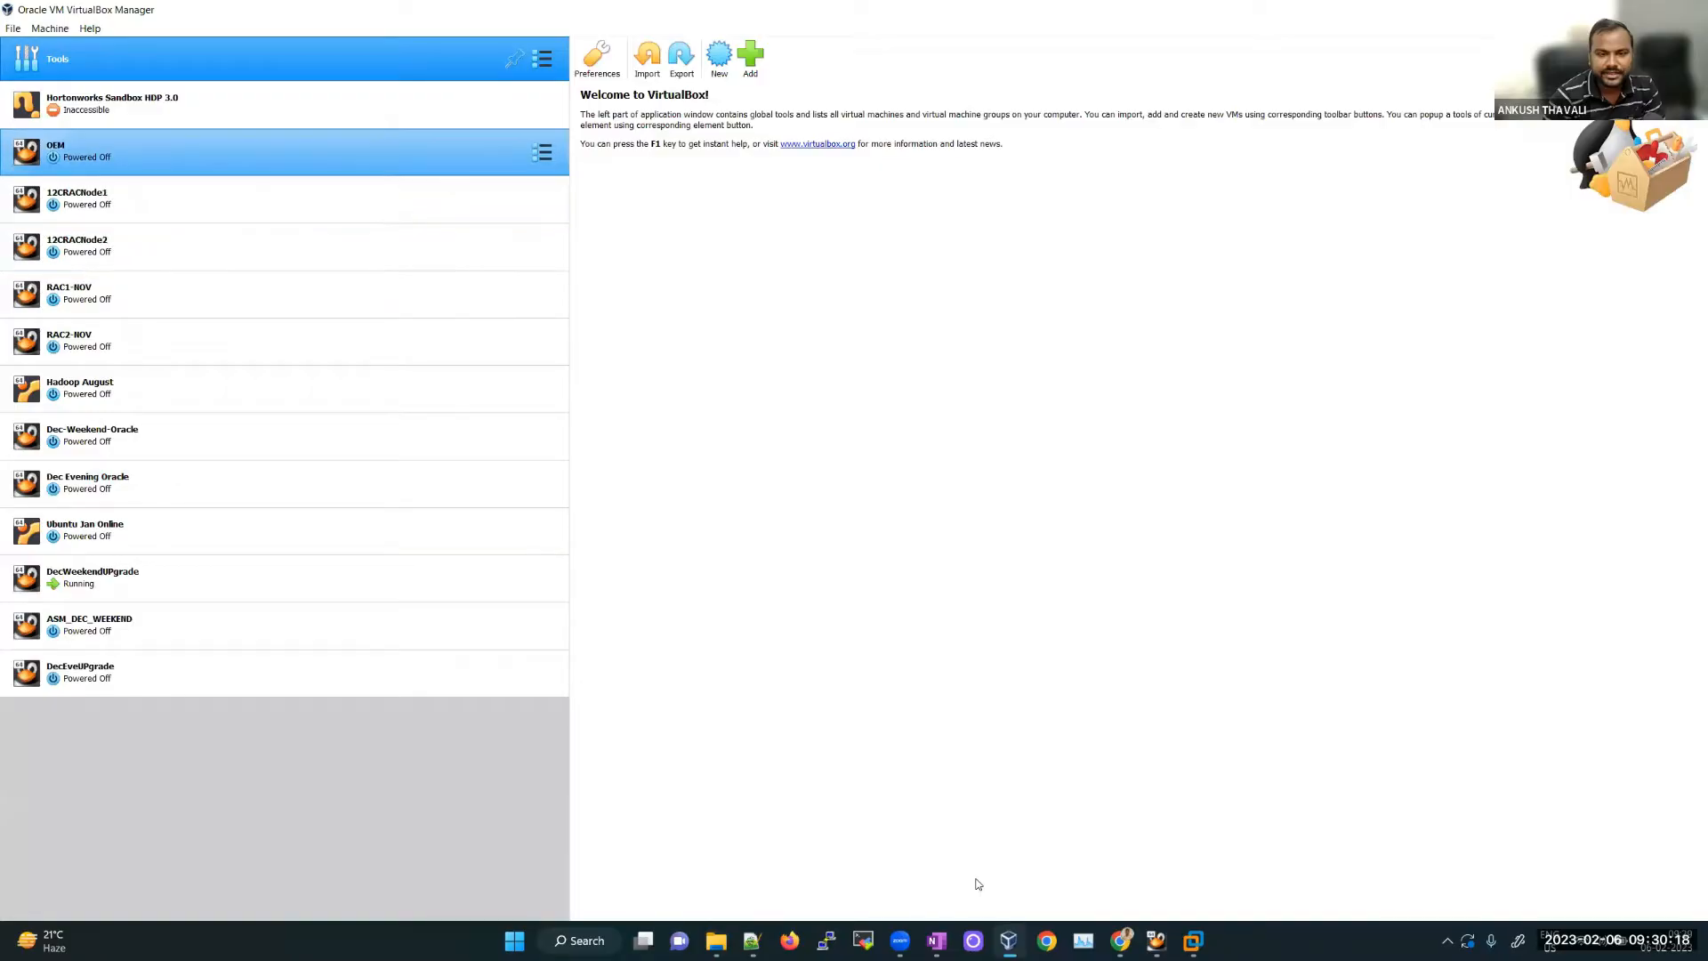
key("Down")
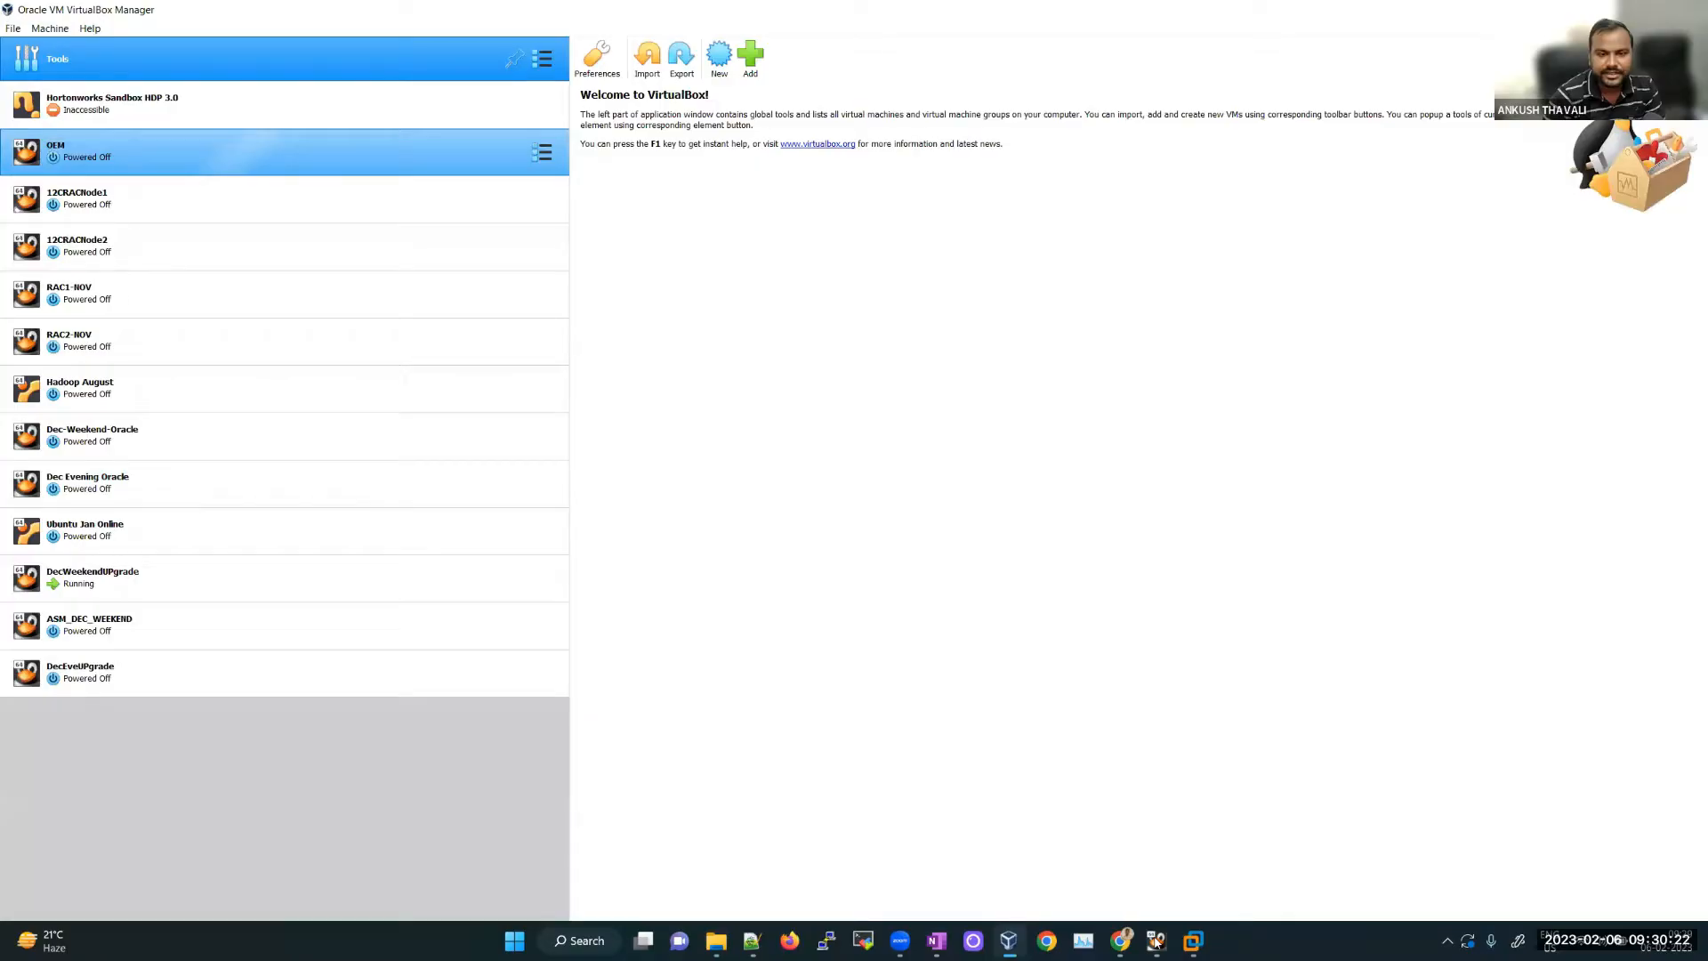
key("Down")
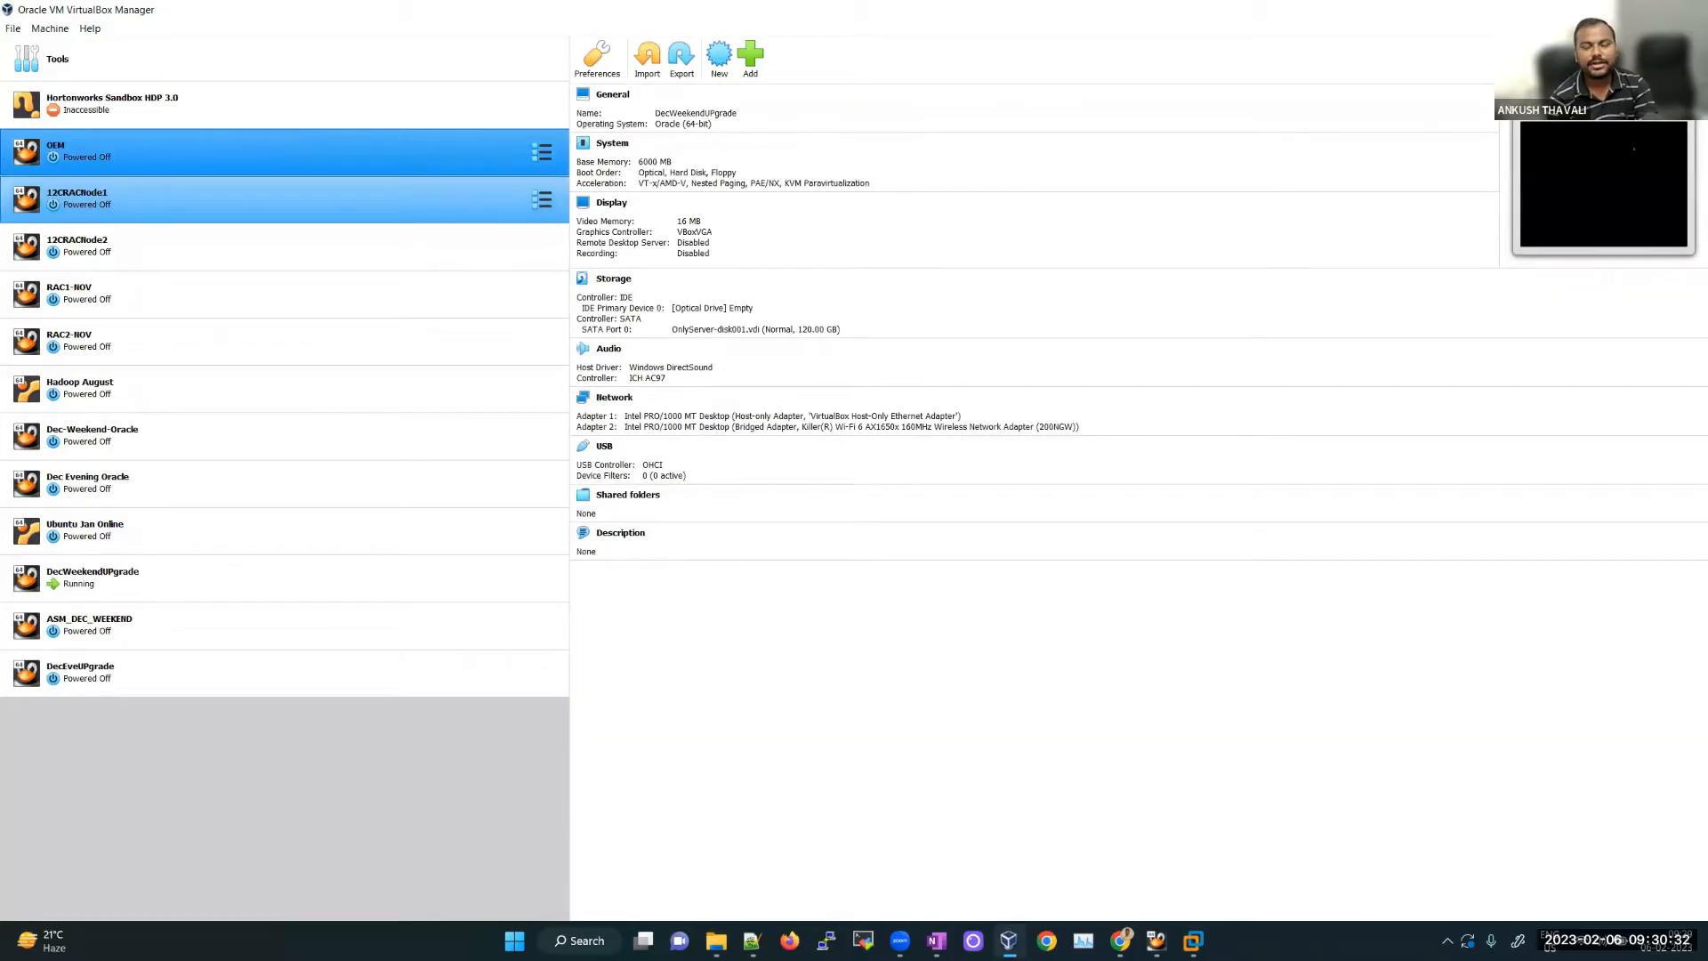
left_click(142, 199)
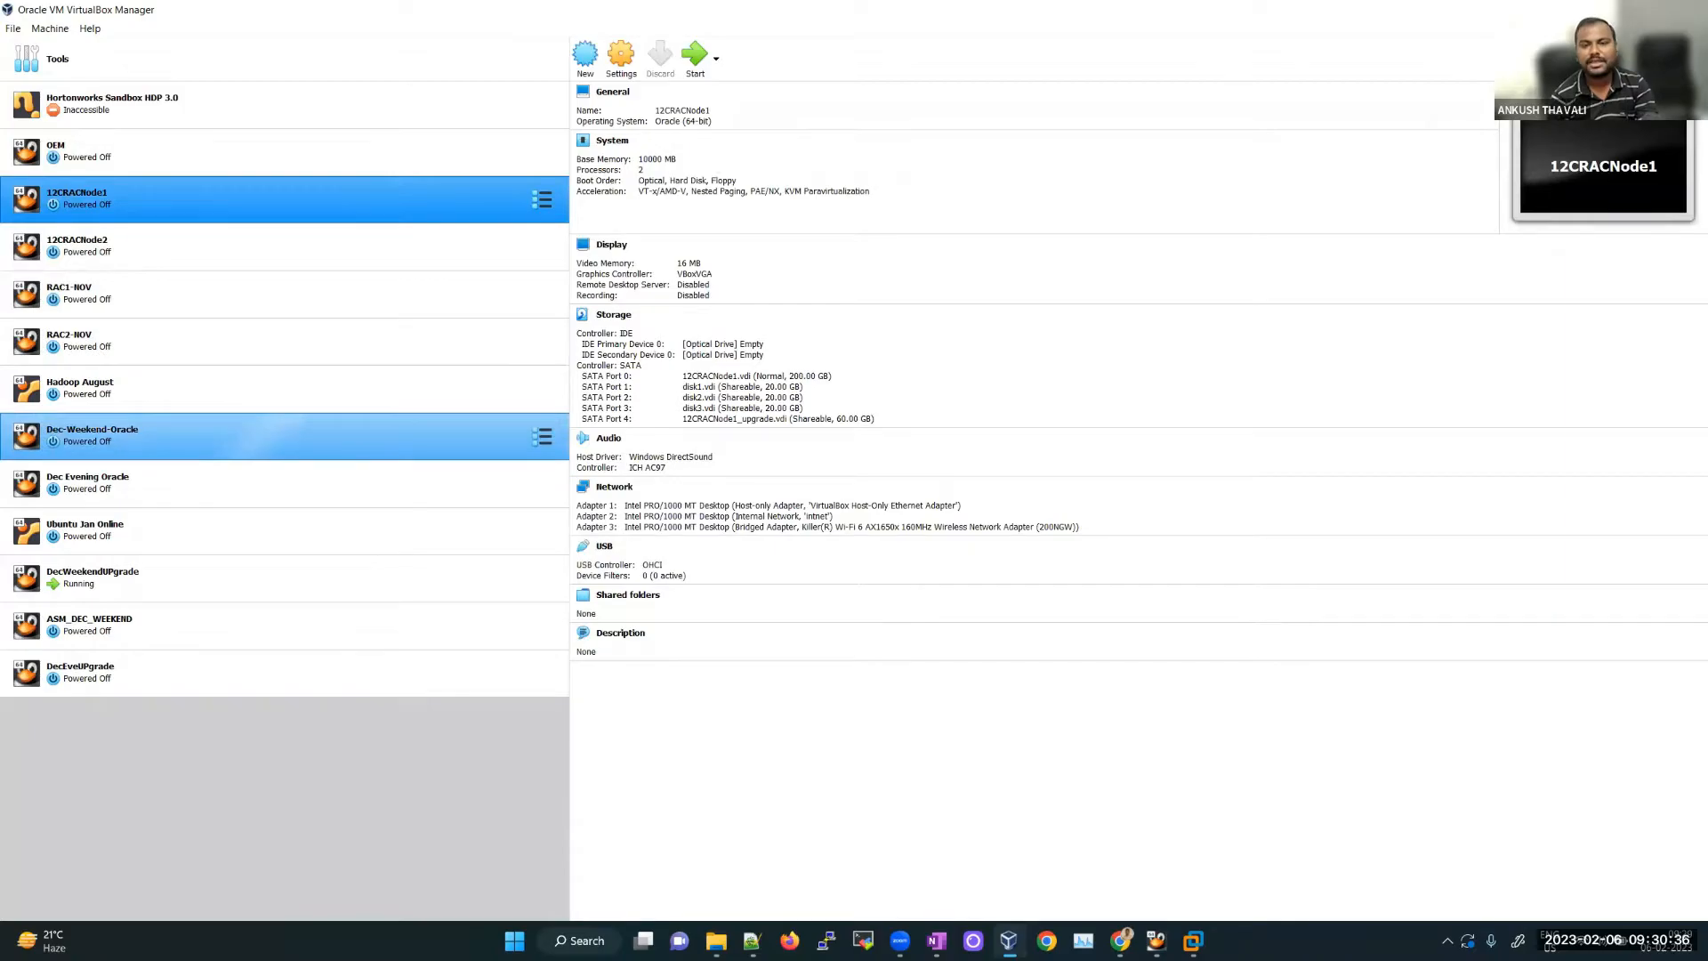
left_click(143, 436)
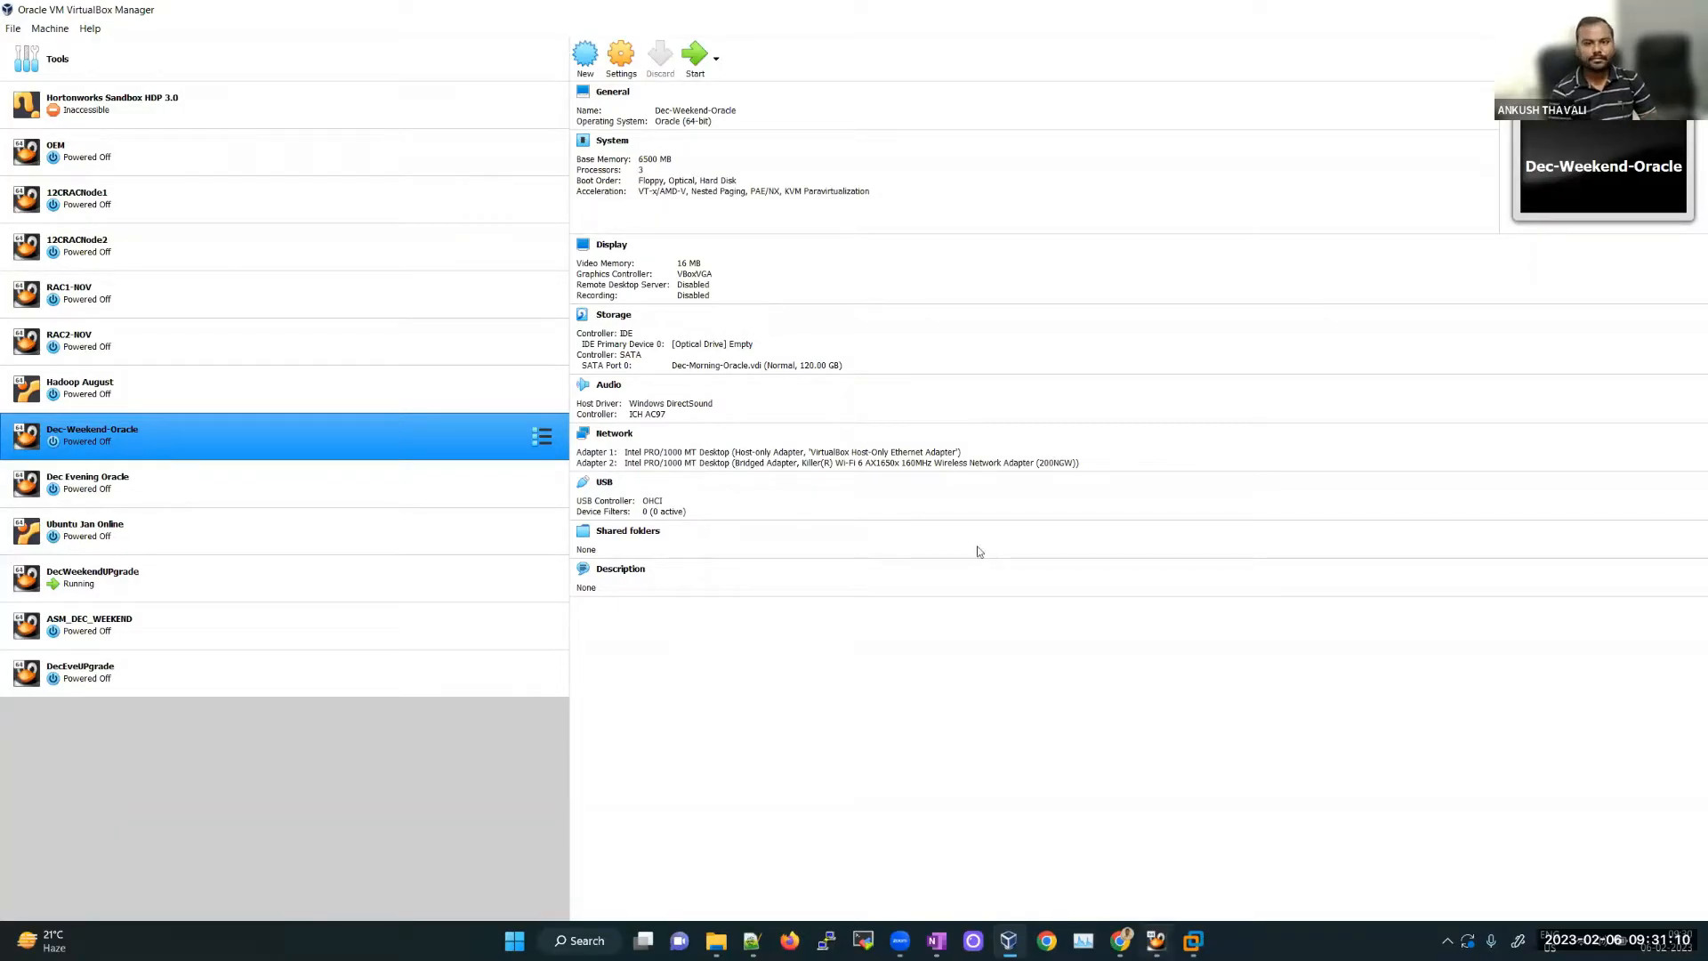
left_click(1155, 941)
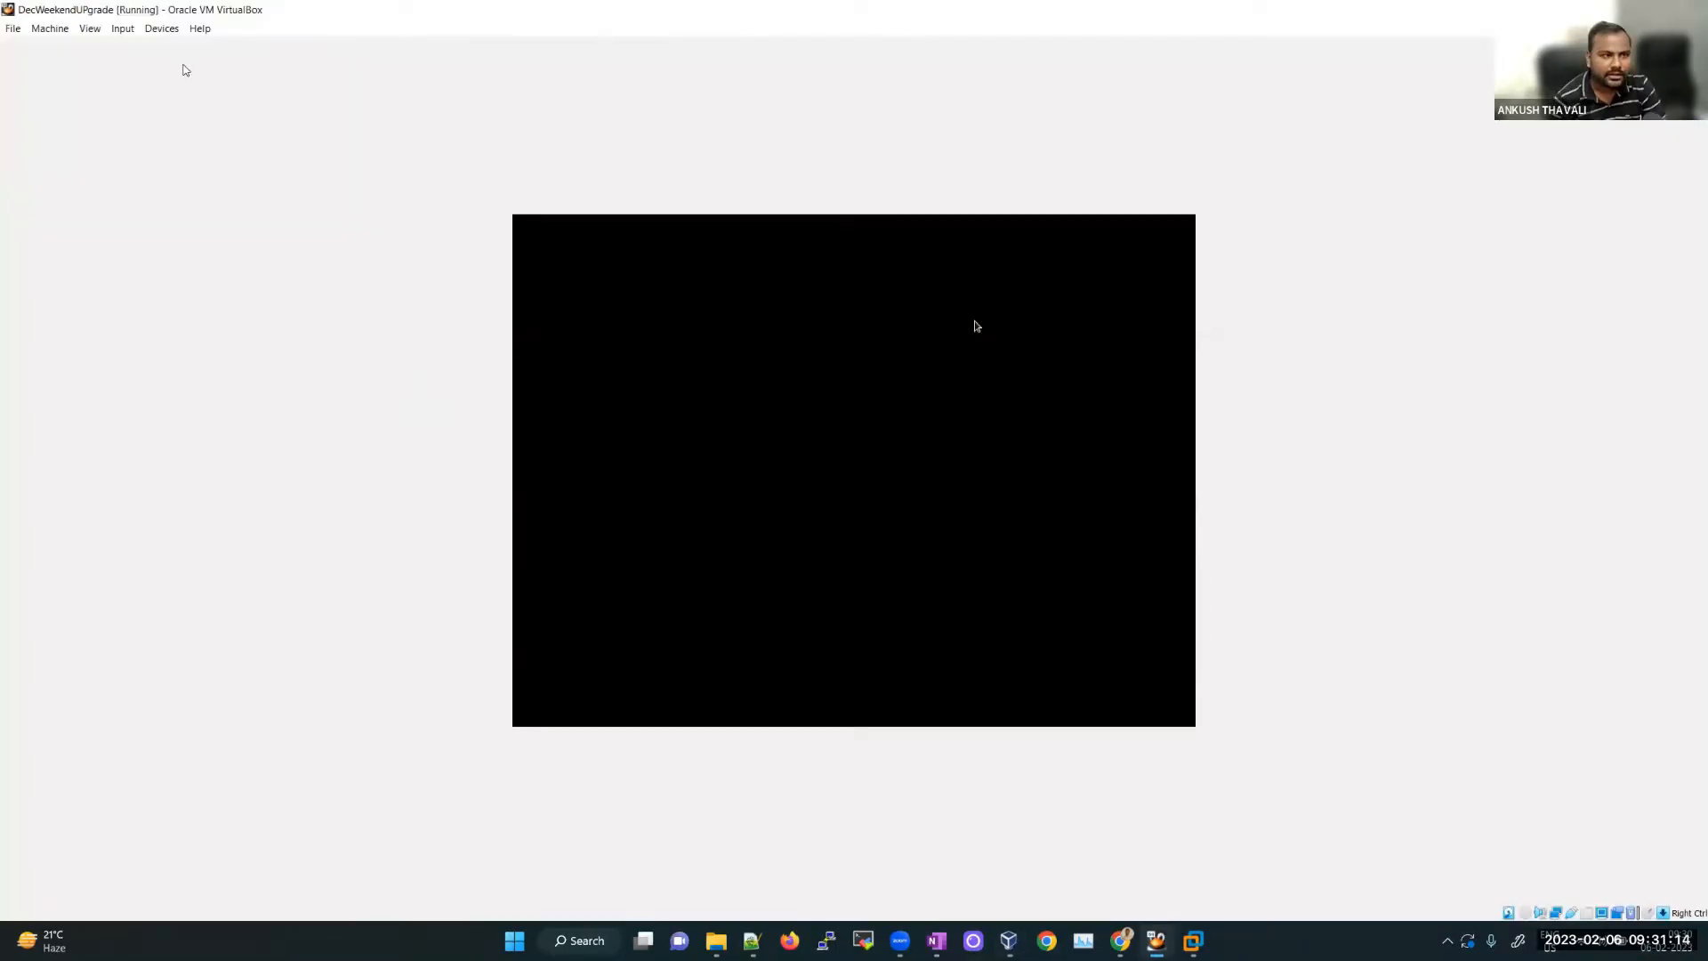
Step: Unlock the DecWeekendUPgrade desktop with the user's password and close its open terminal
left_click(182, 65)
key("Return")
type("oracle")
key("Return")
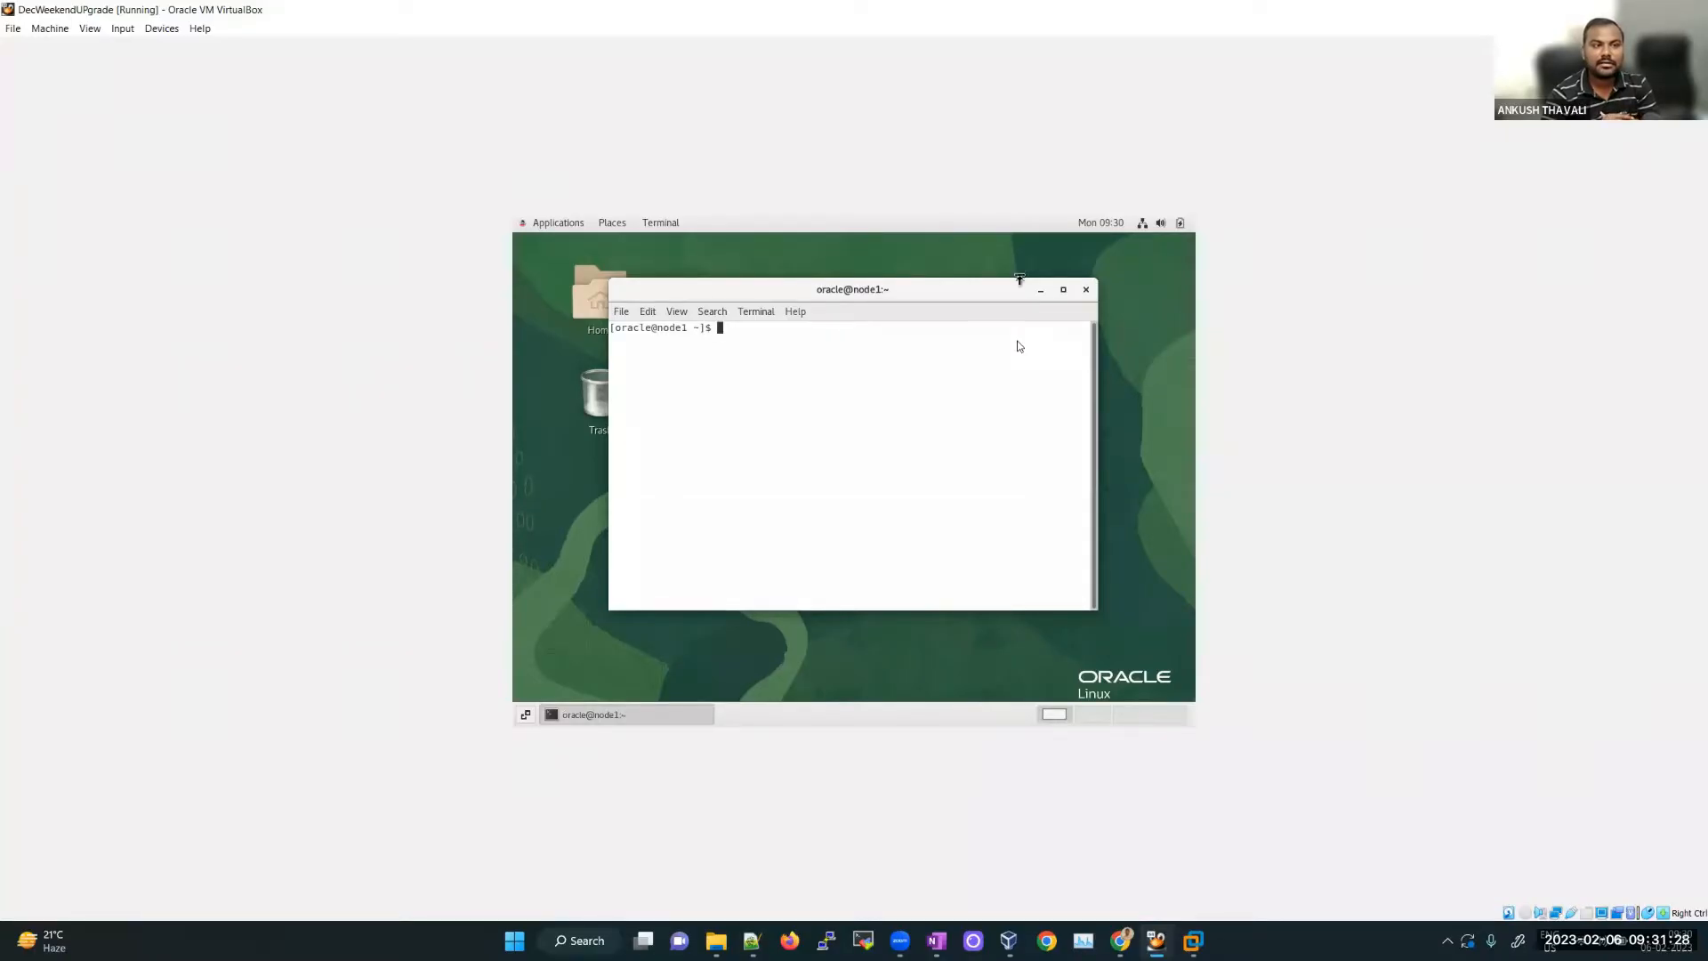
left_click(1086, 289)
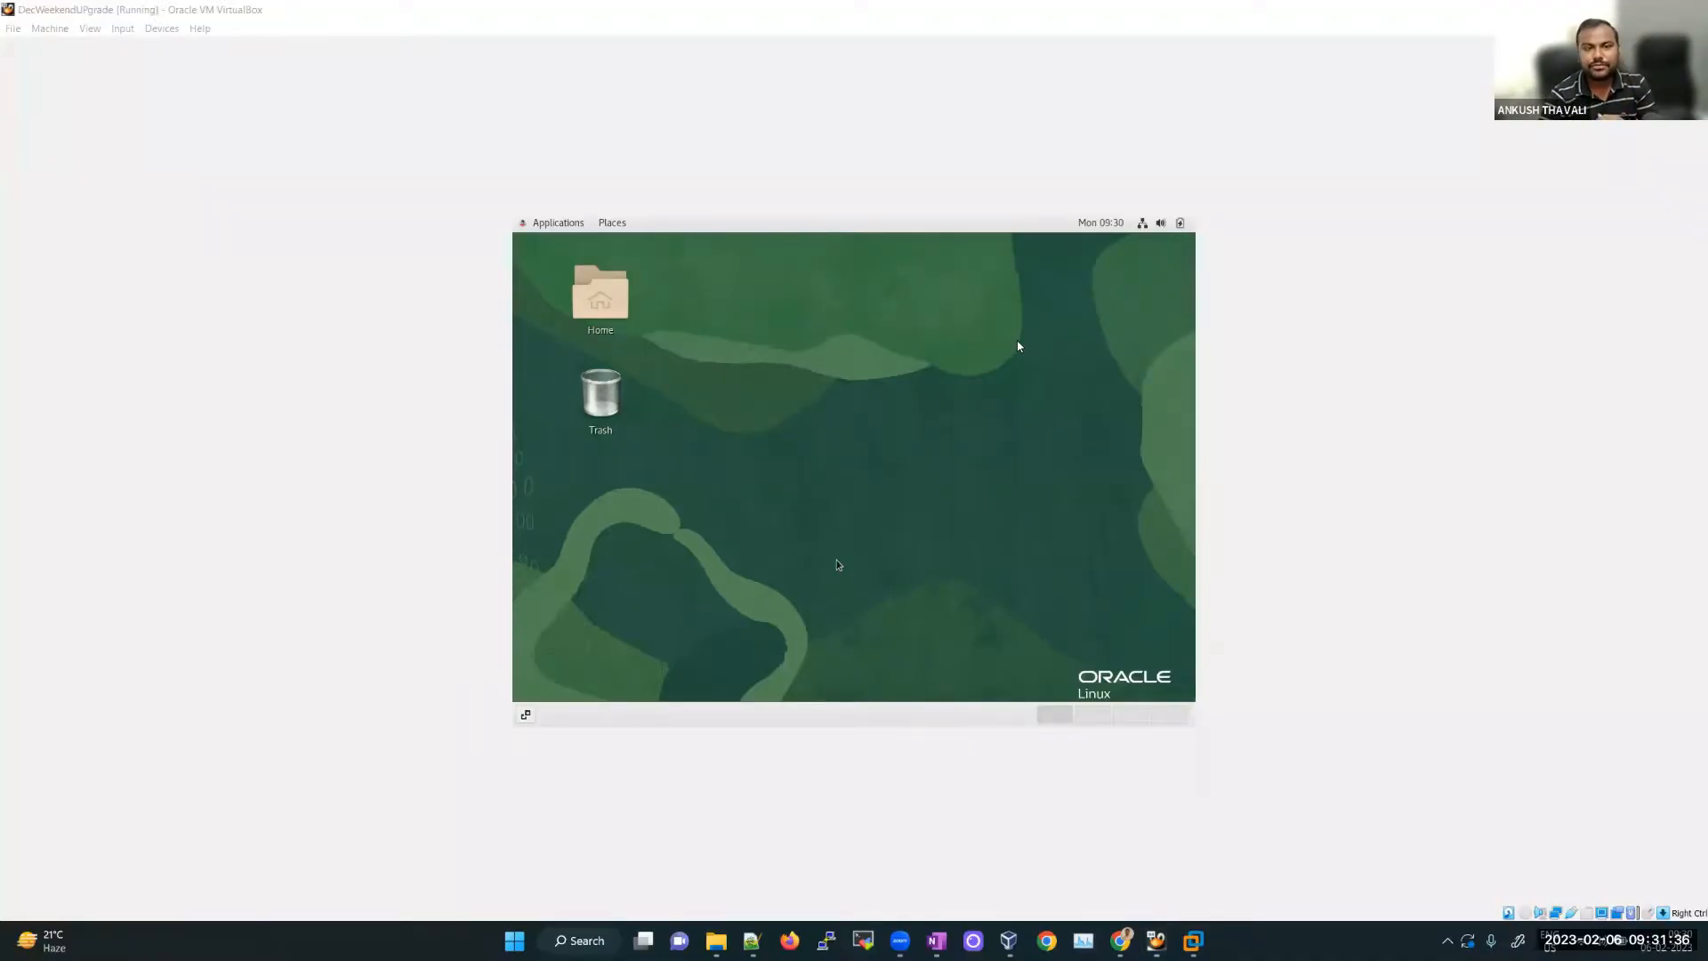
Step: Cycle through the open windows back to the VirtualBox Manager machine list
key("alt+Tab")
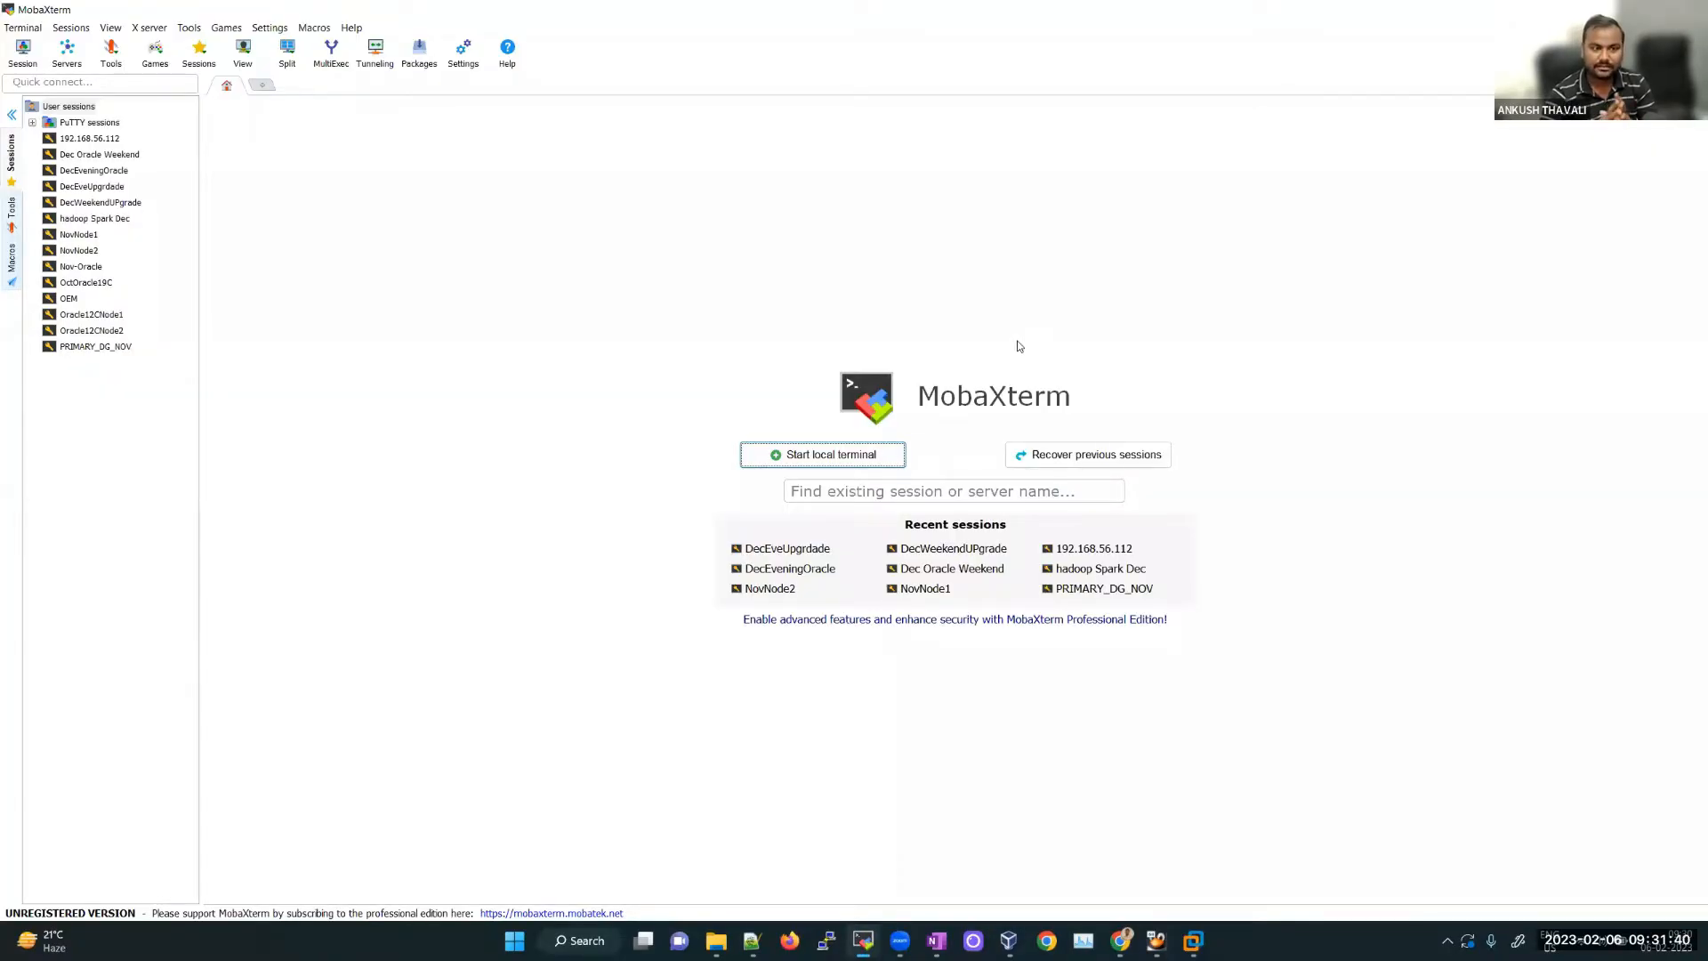
key("alt+Tab")
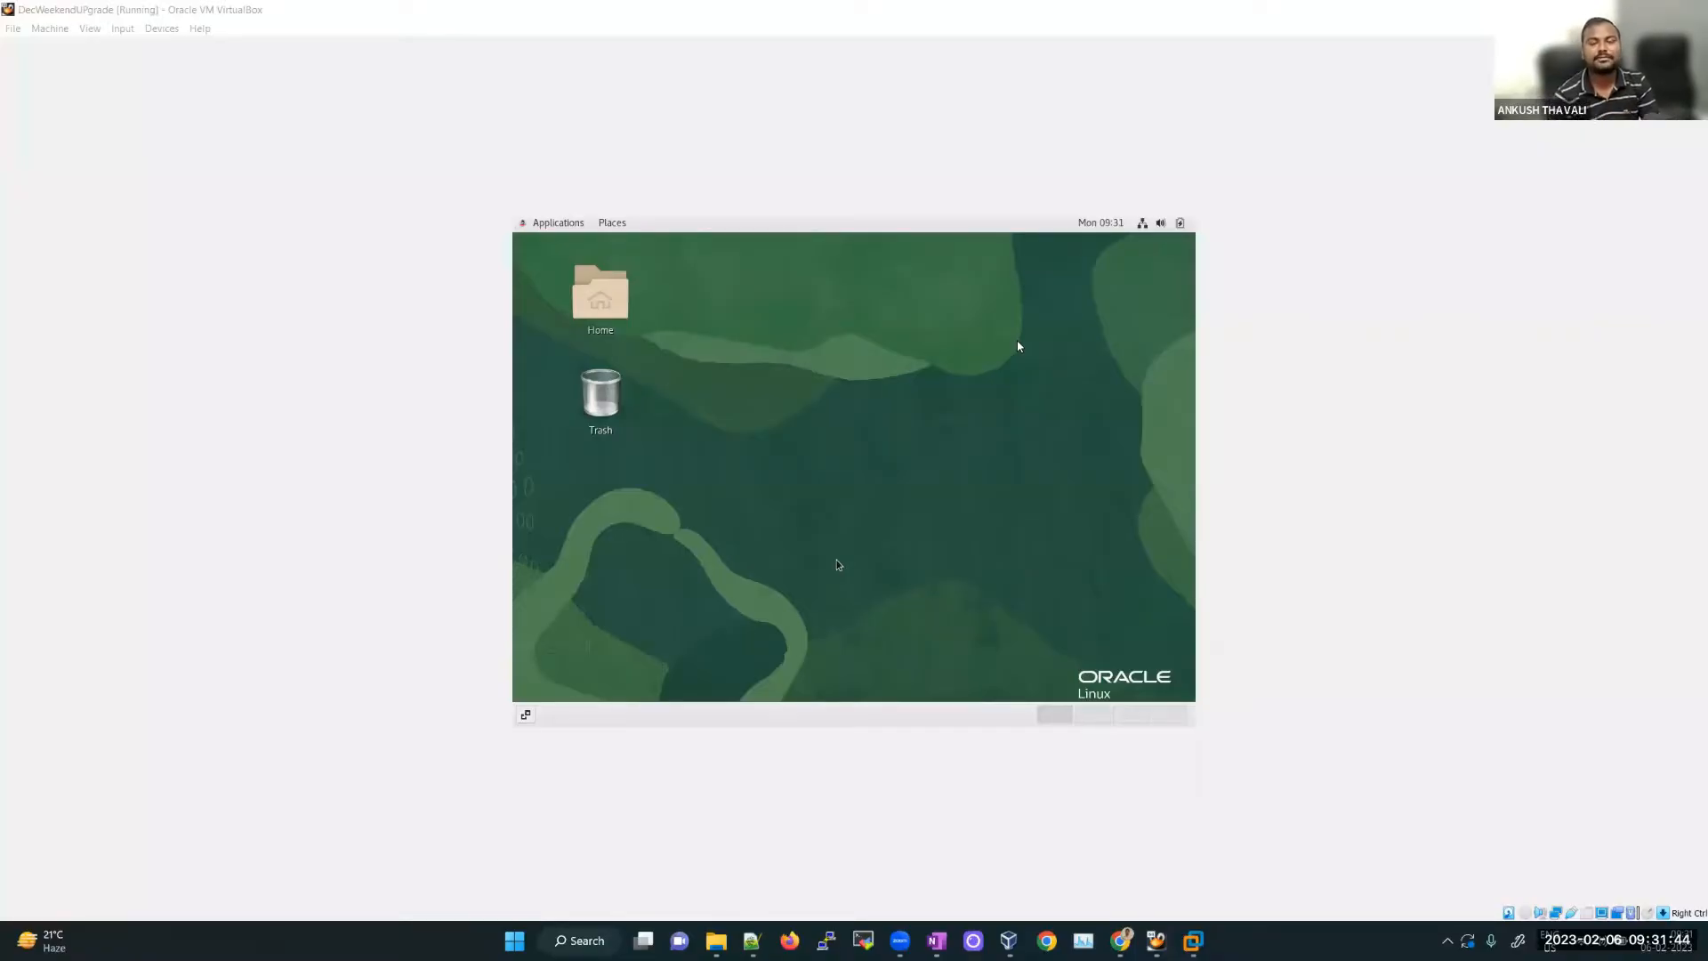
key("alt+Tab")
key("alt+Tab")
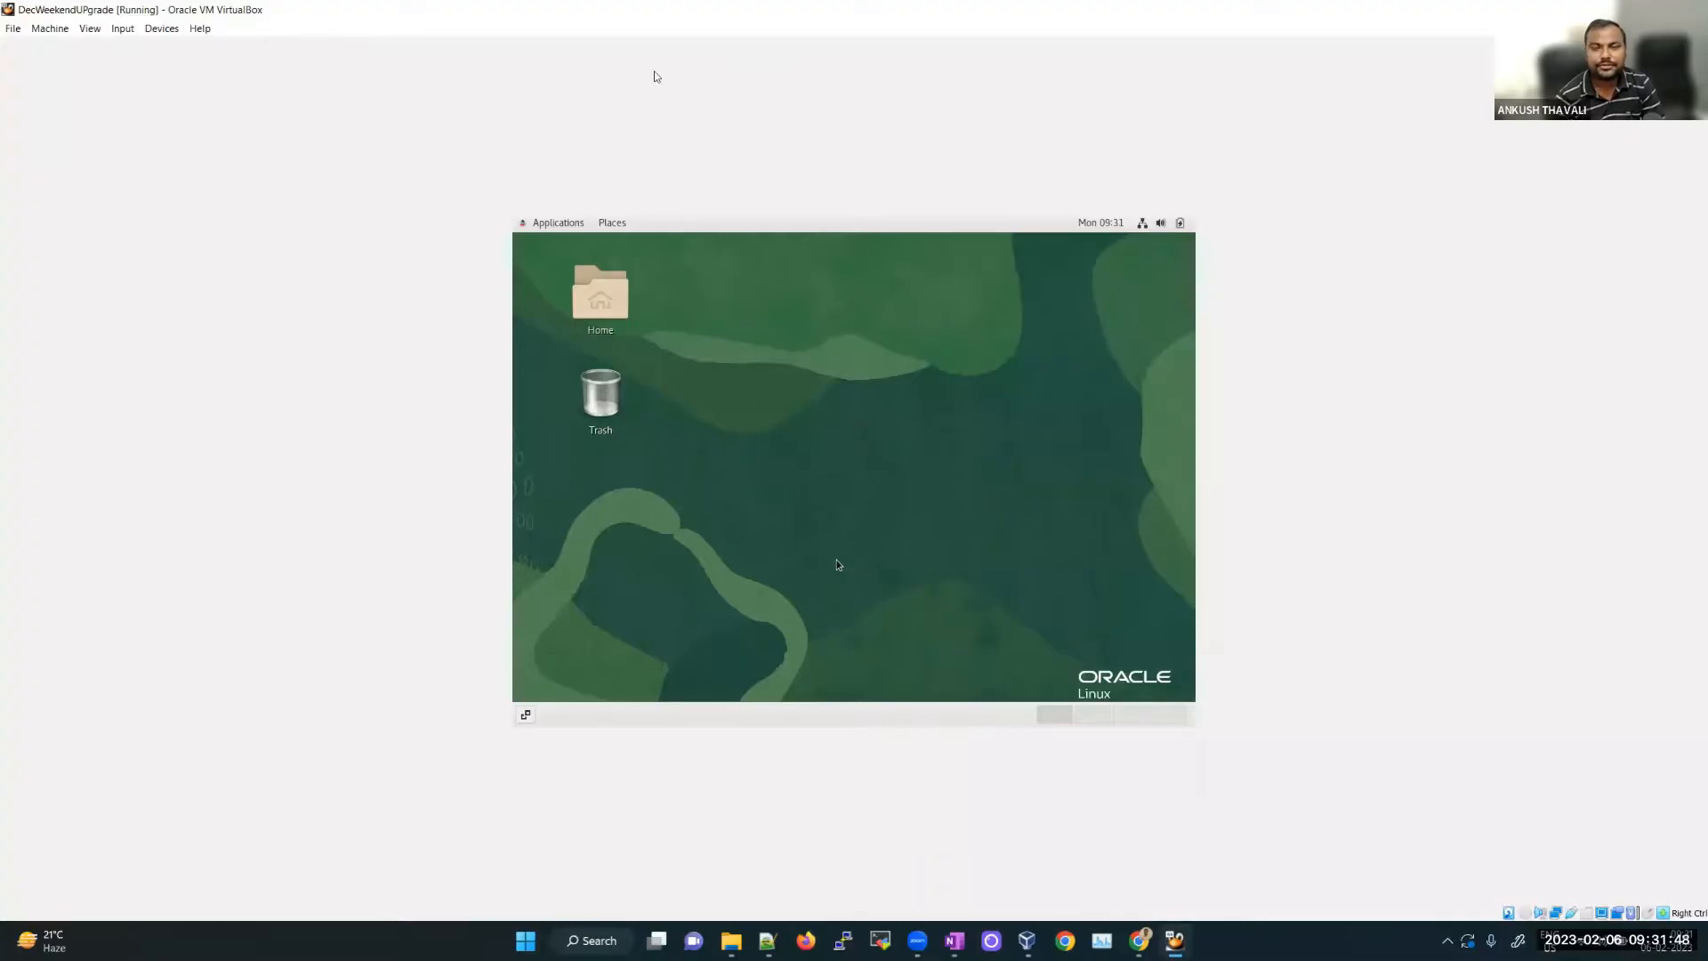
key("alt+Tab")
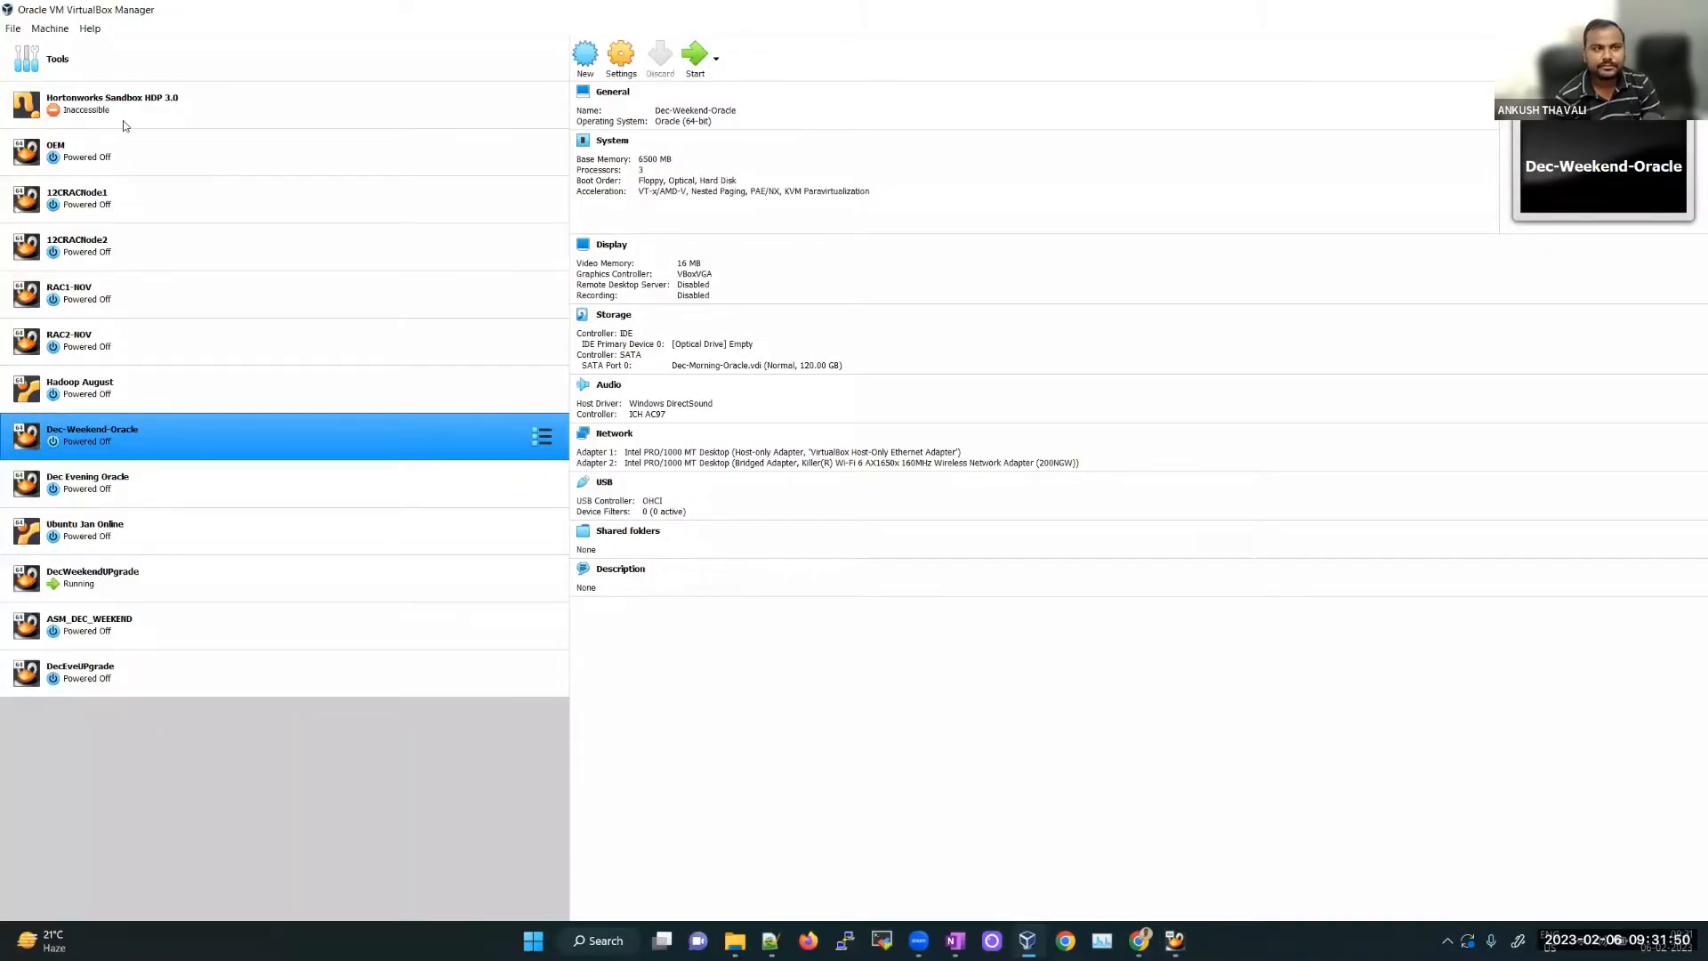
Step: Begin a new virtual machine named Jan-Morning-Oracle, type Linux, version Oracle (64-bit)
left_click(73, 62)
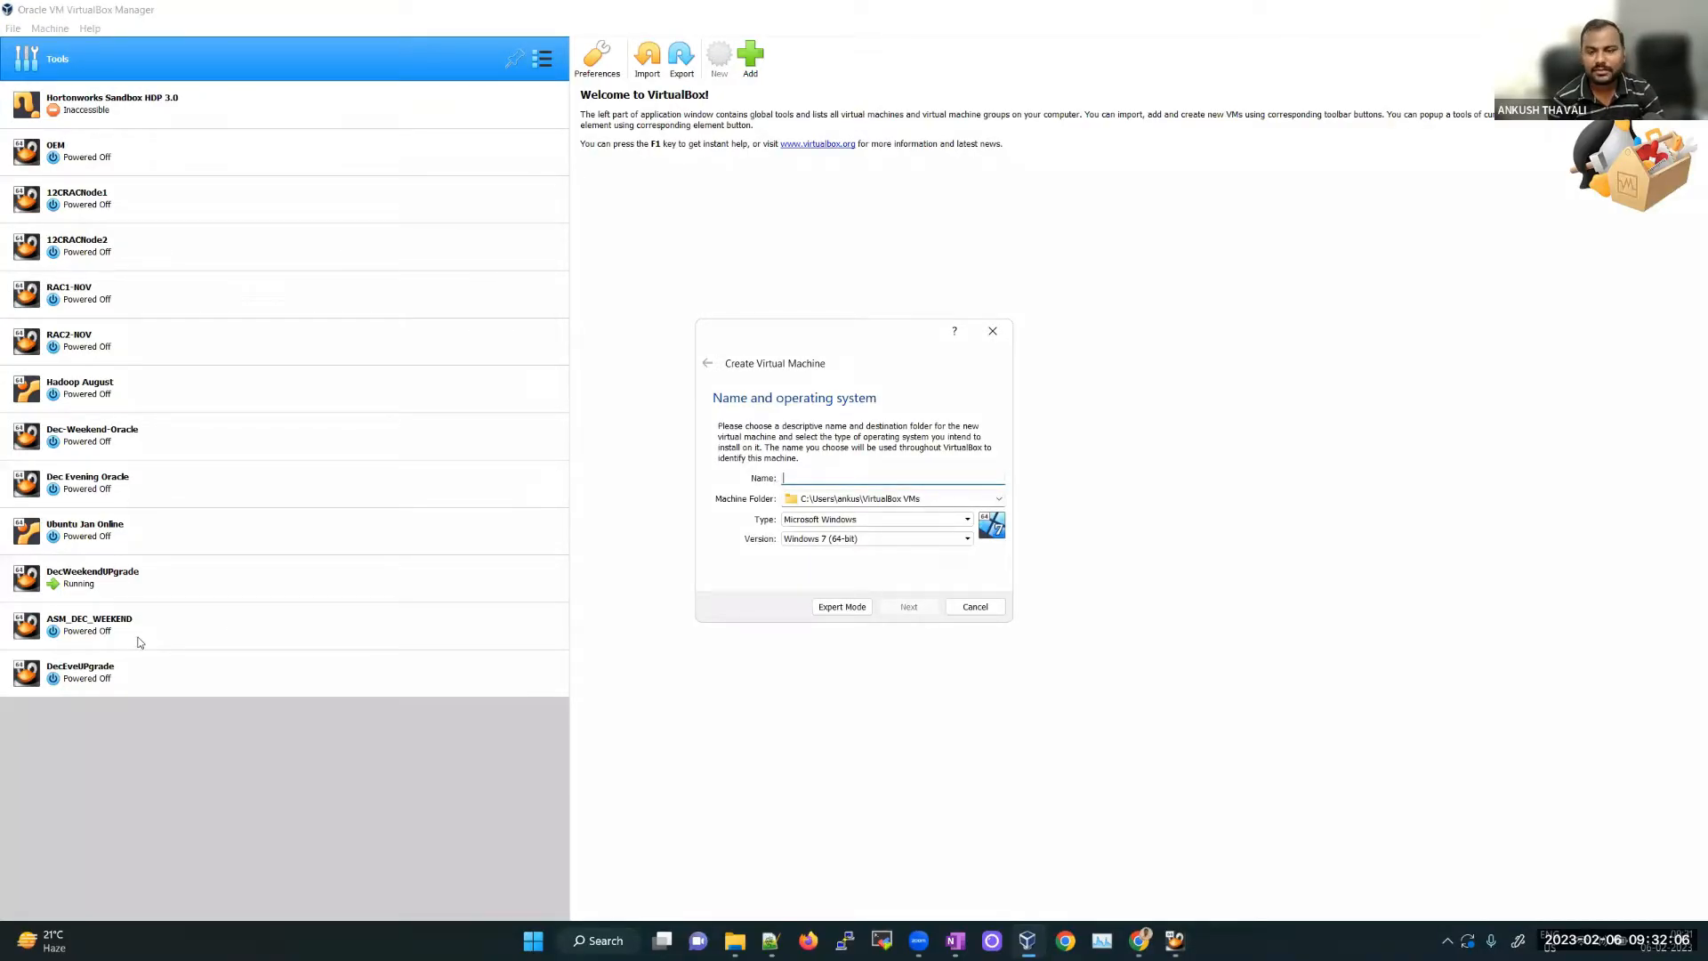
left_click(866, 472)
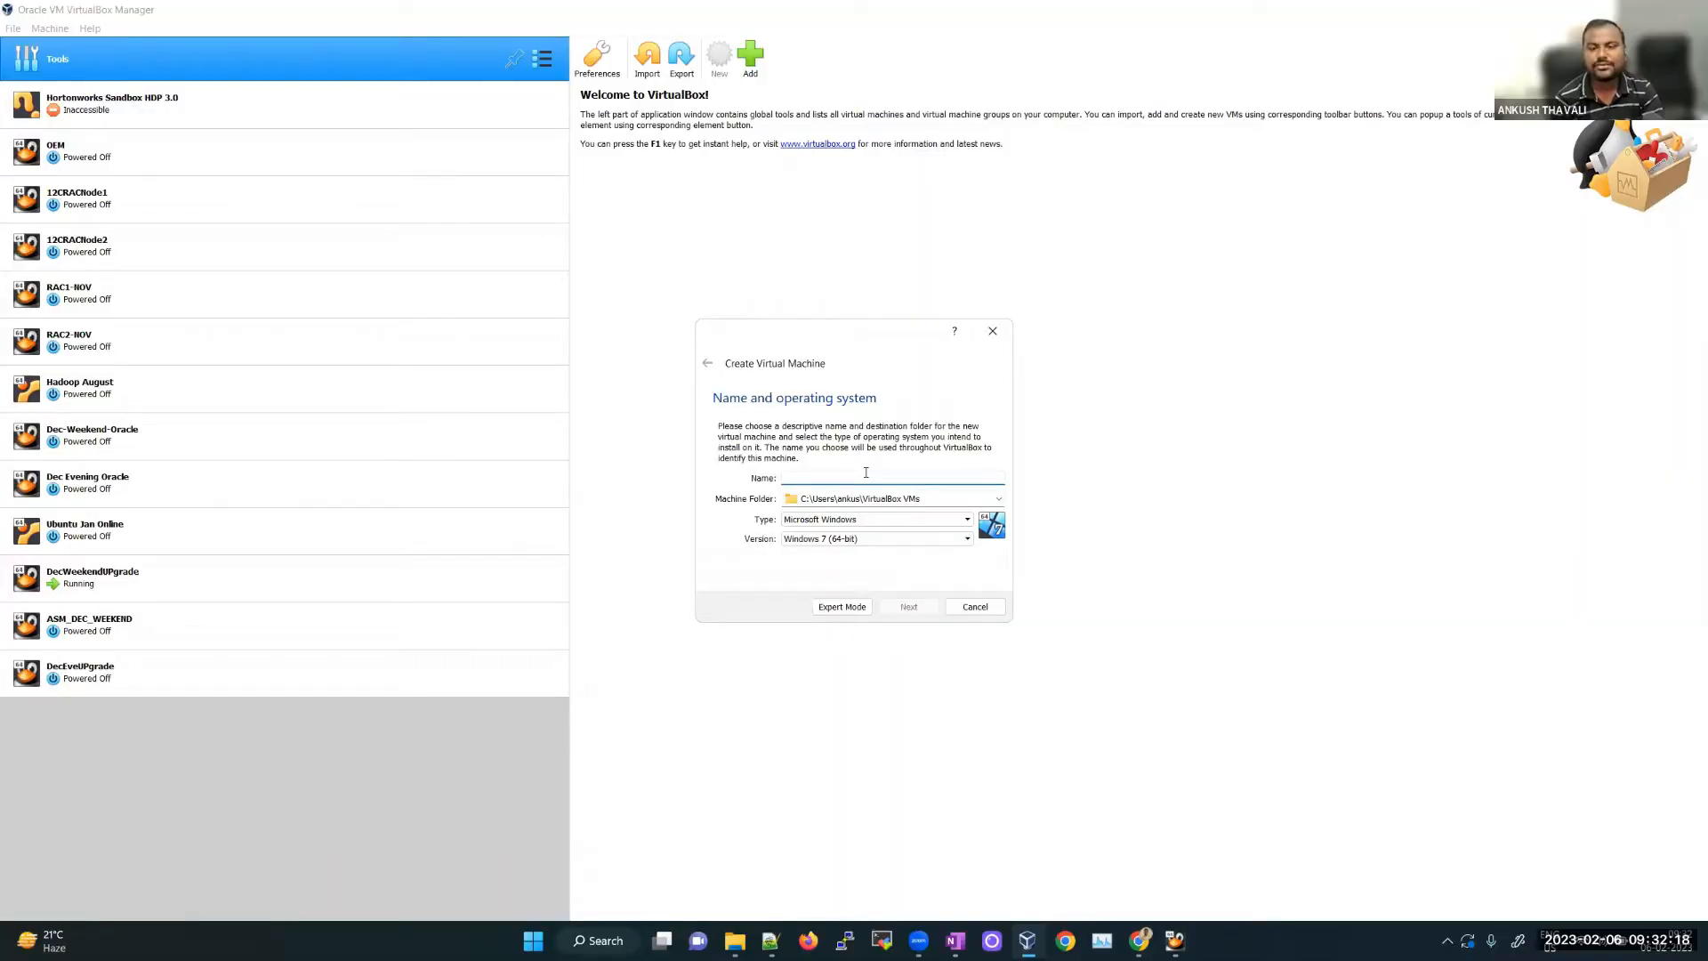
type("Jan-Morning-Oracle")
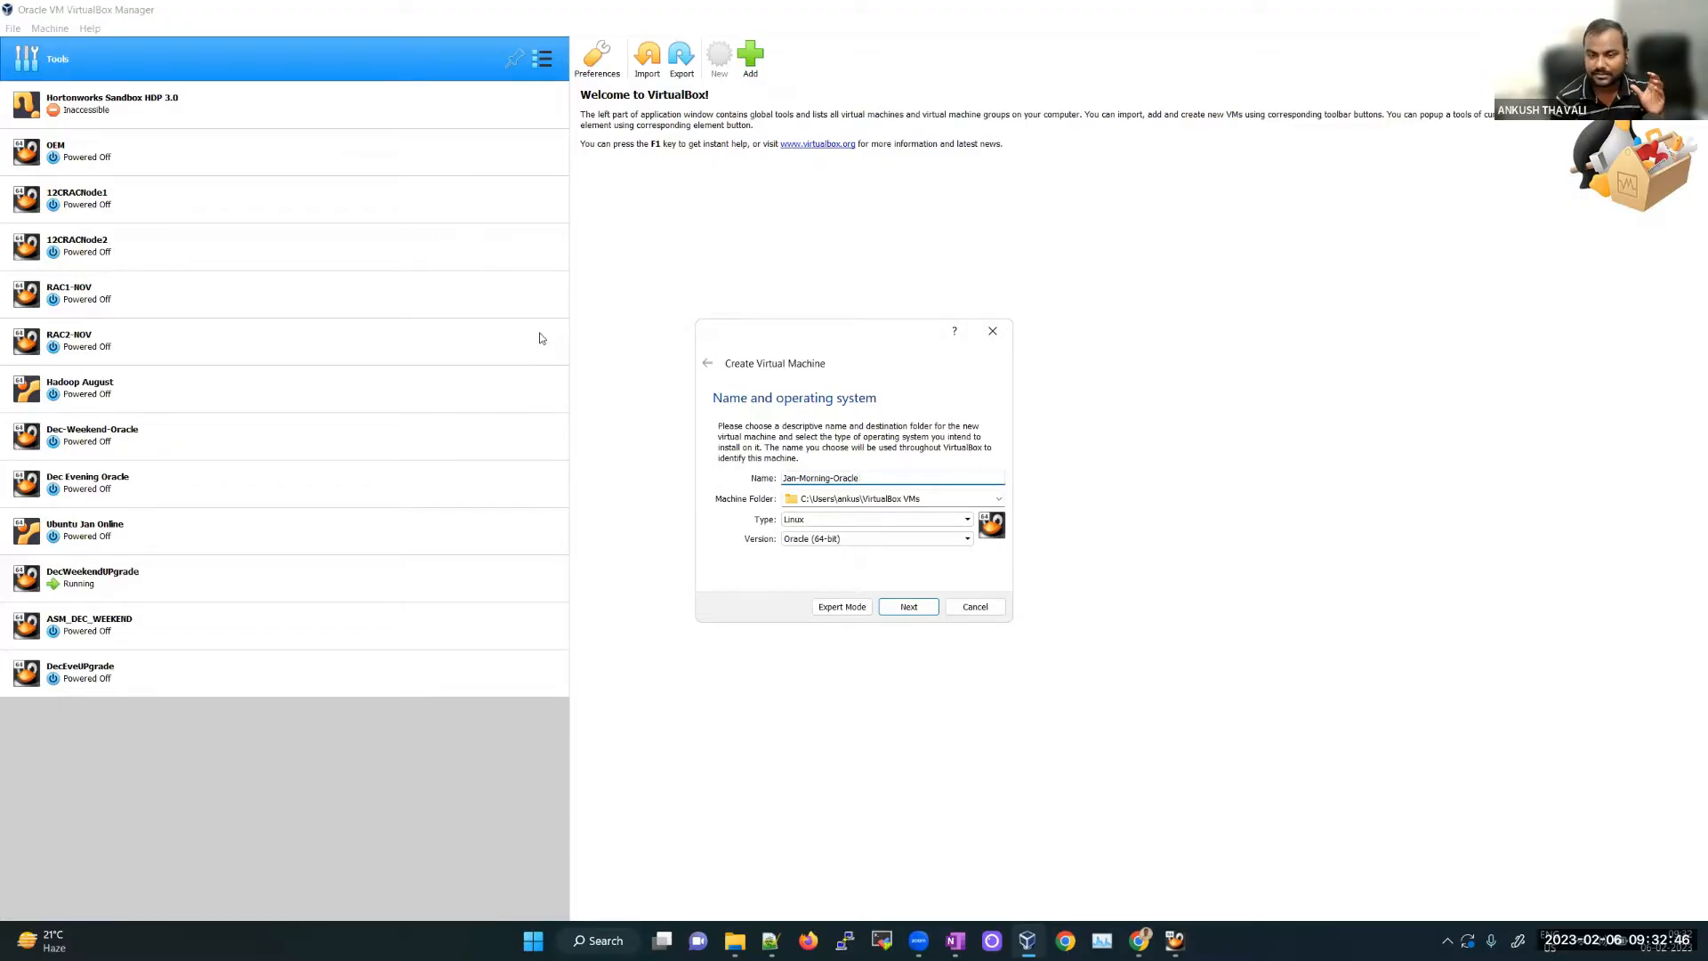
left_click(999, 501)
Step: Make a Feb-Morning-Oracle-VM folder on Training 2 (G:) and use it as the machine folder
left_click(961, 510)
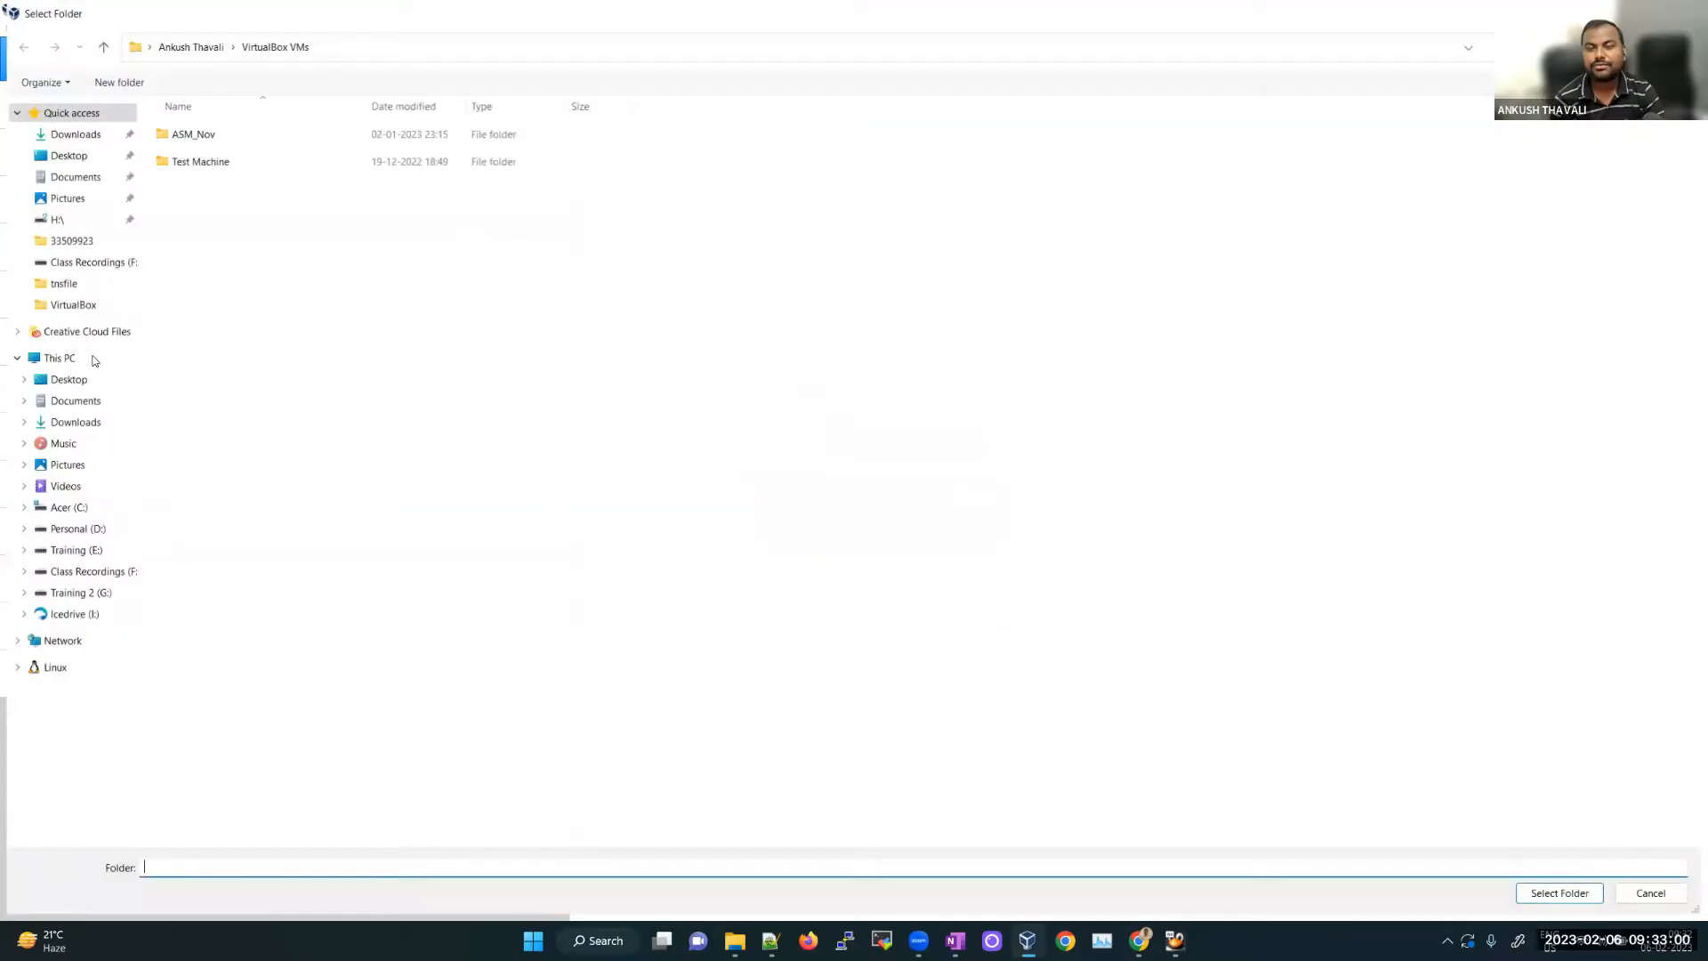
left_click(95, 359)
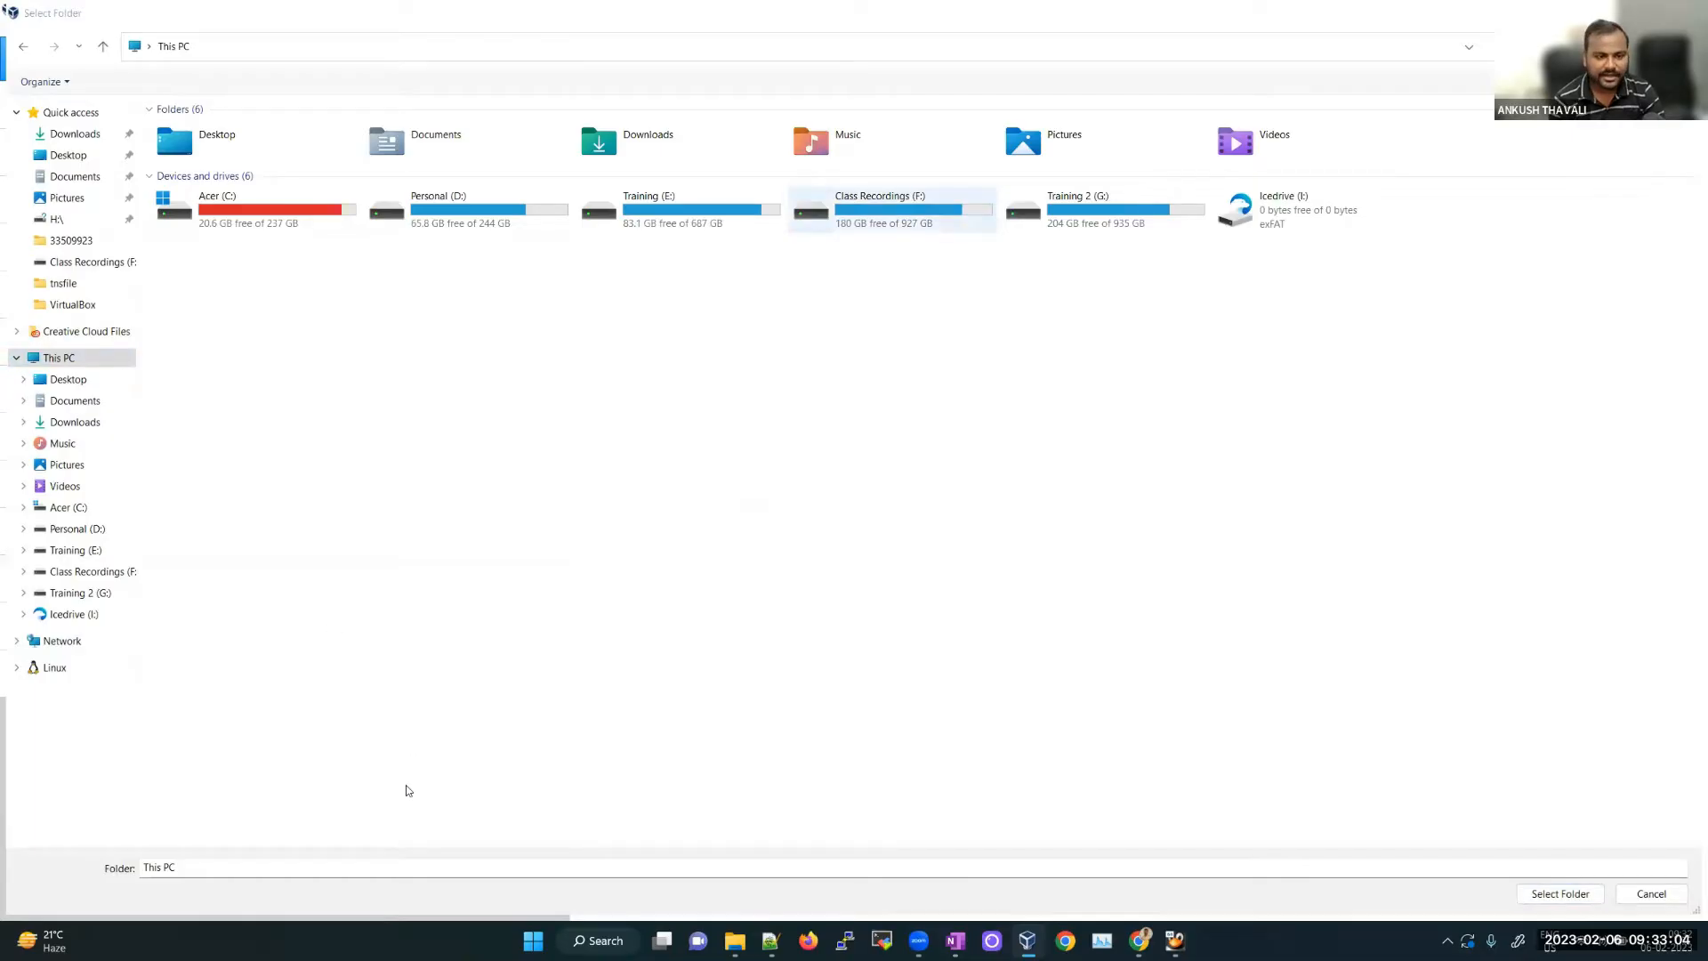
double_click(1081, 211)
key("BackSpace")
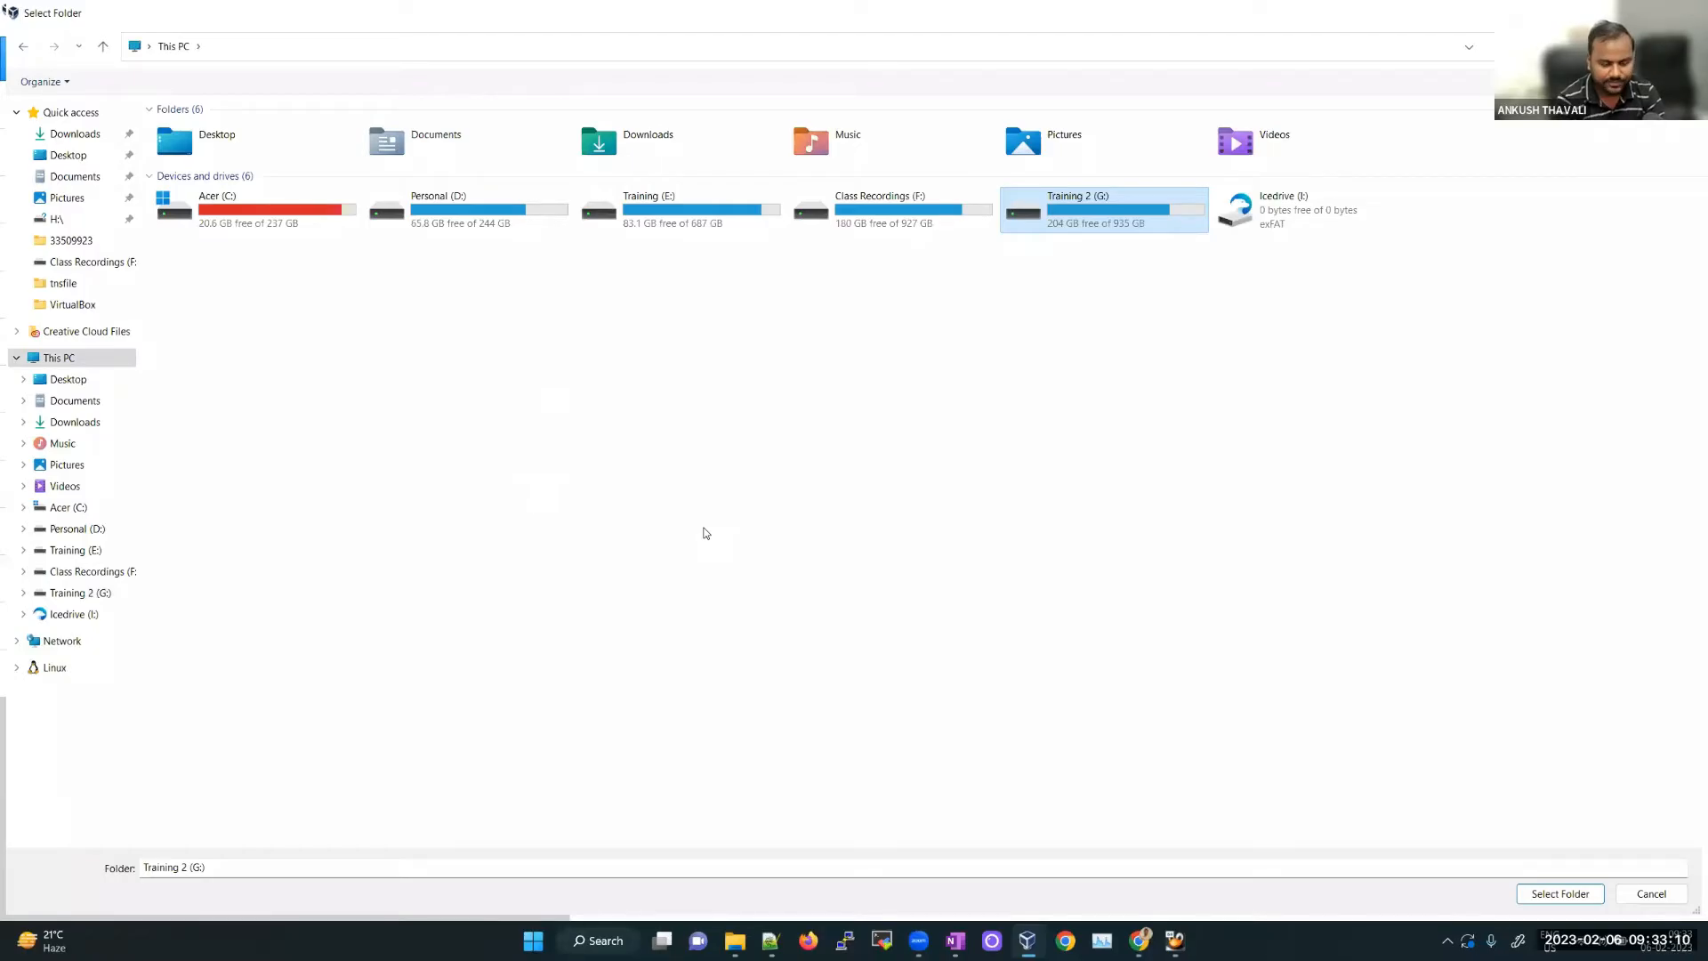
key("Return")
key("ctrl+shift+n")
type("Feb")
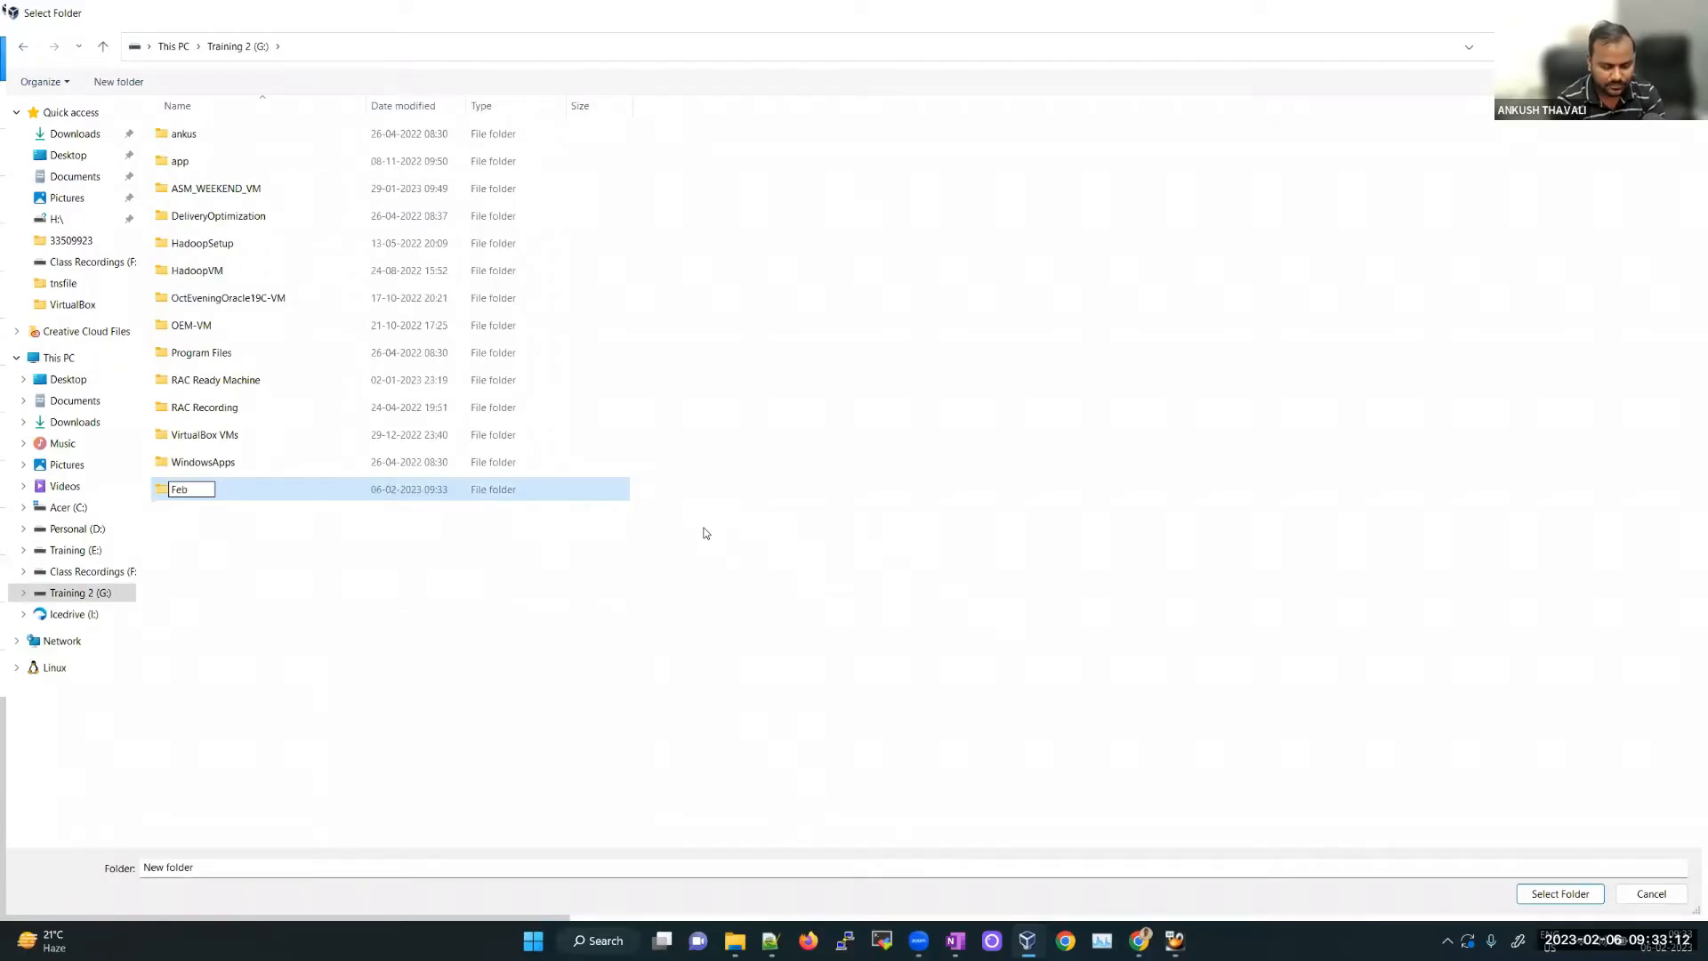
type("-")
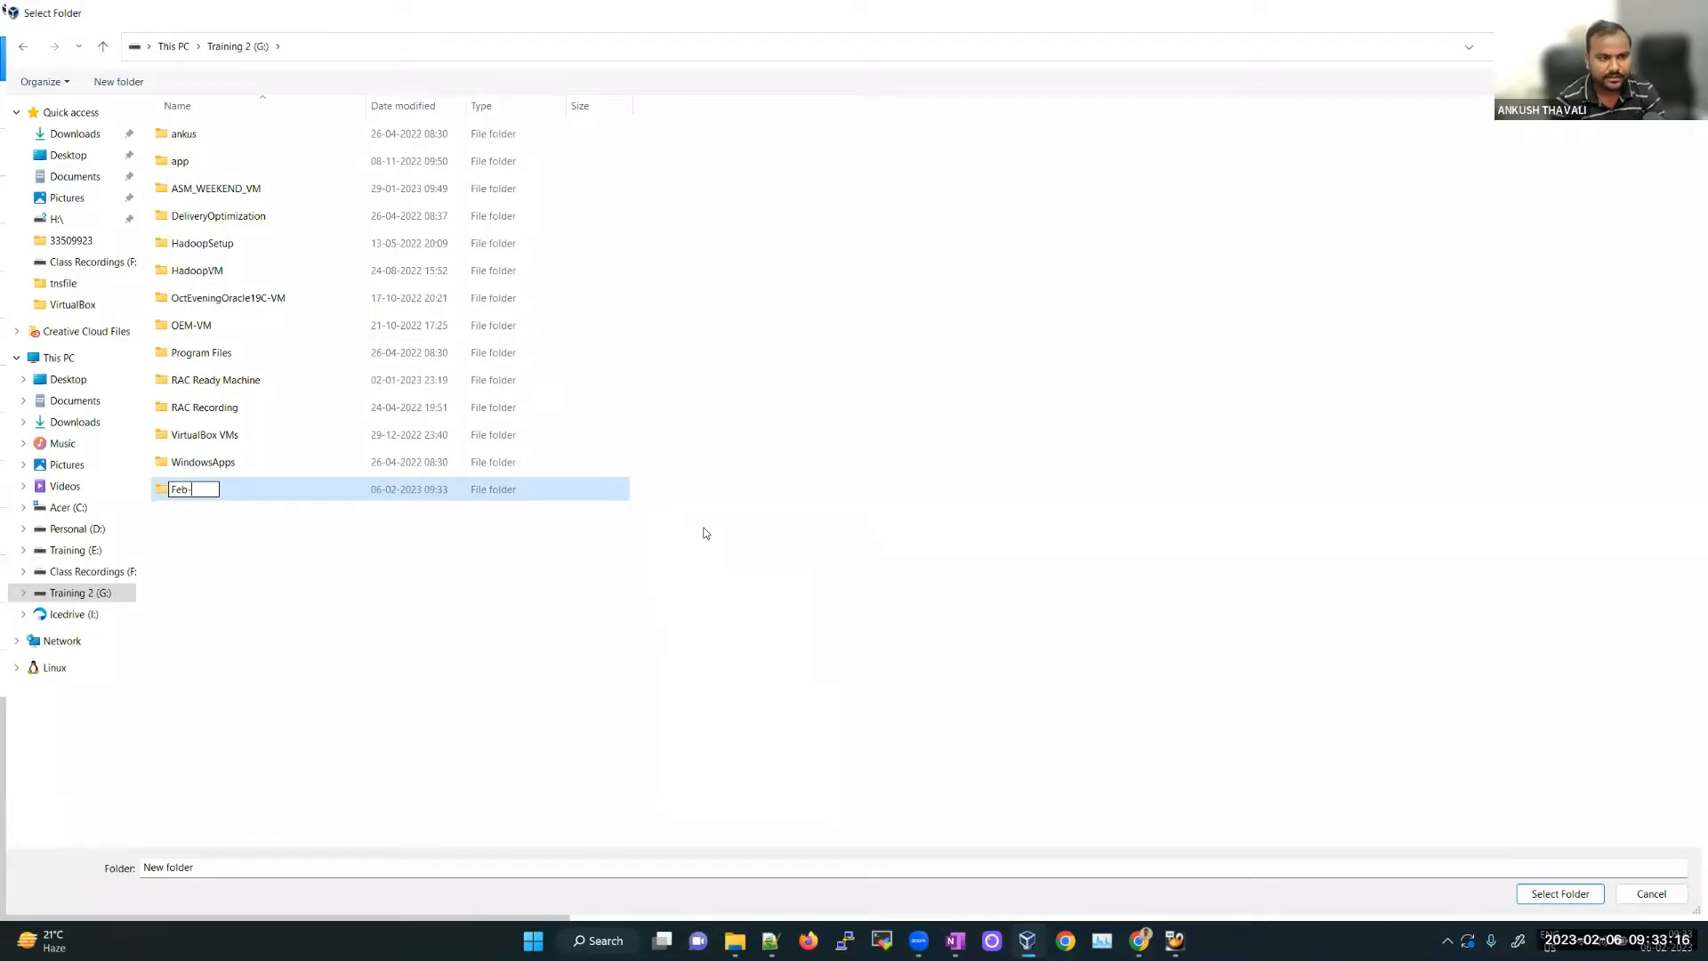
type("Morning-VM")
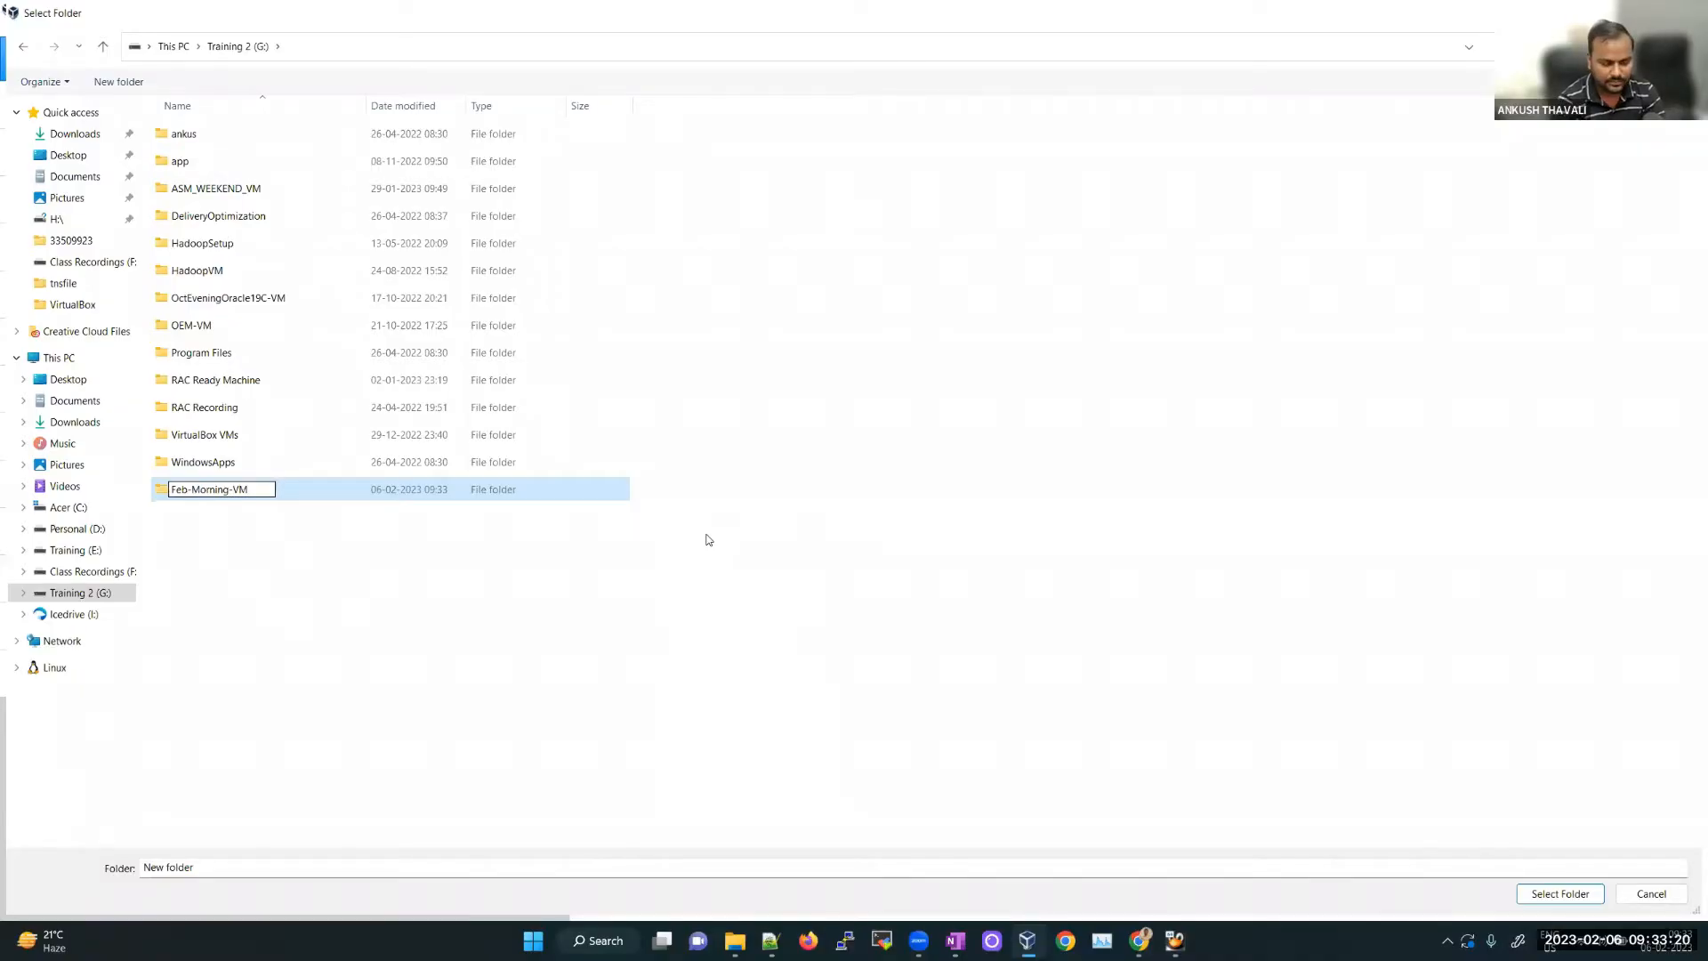
type("Oracle-")
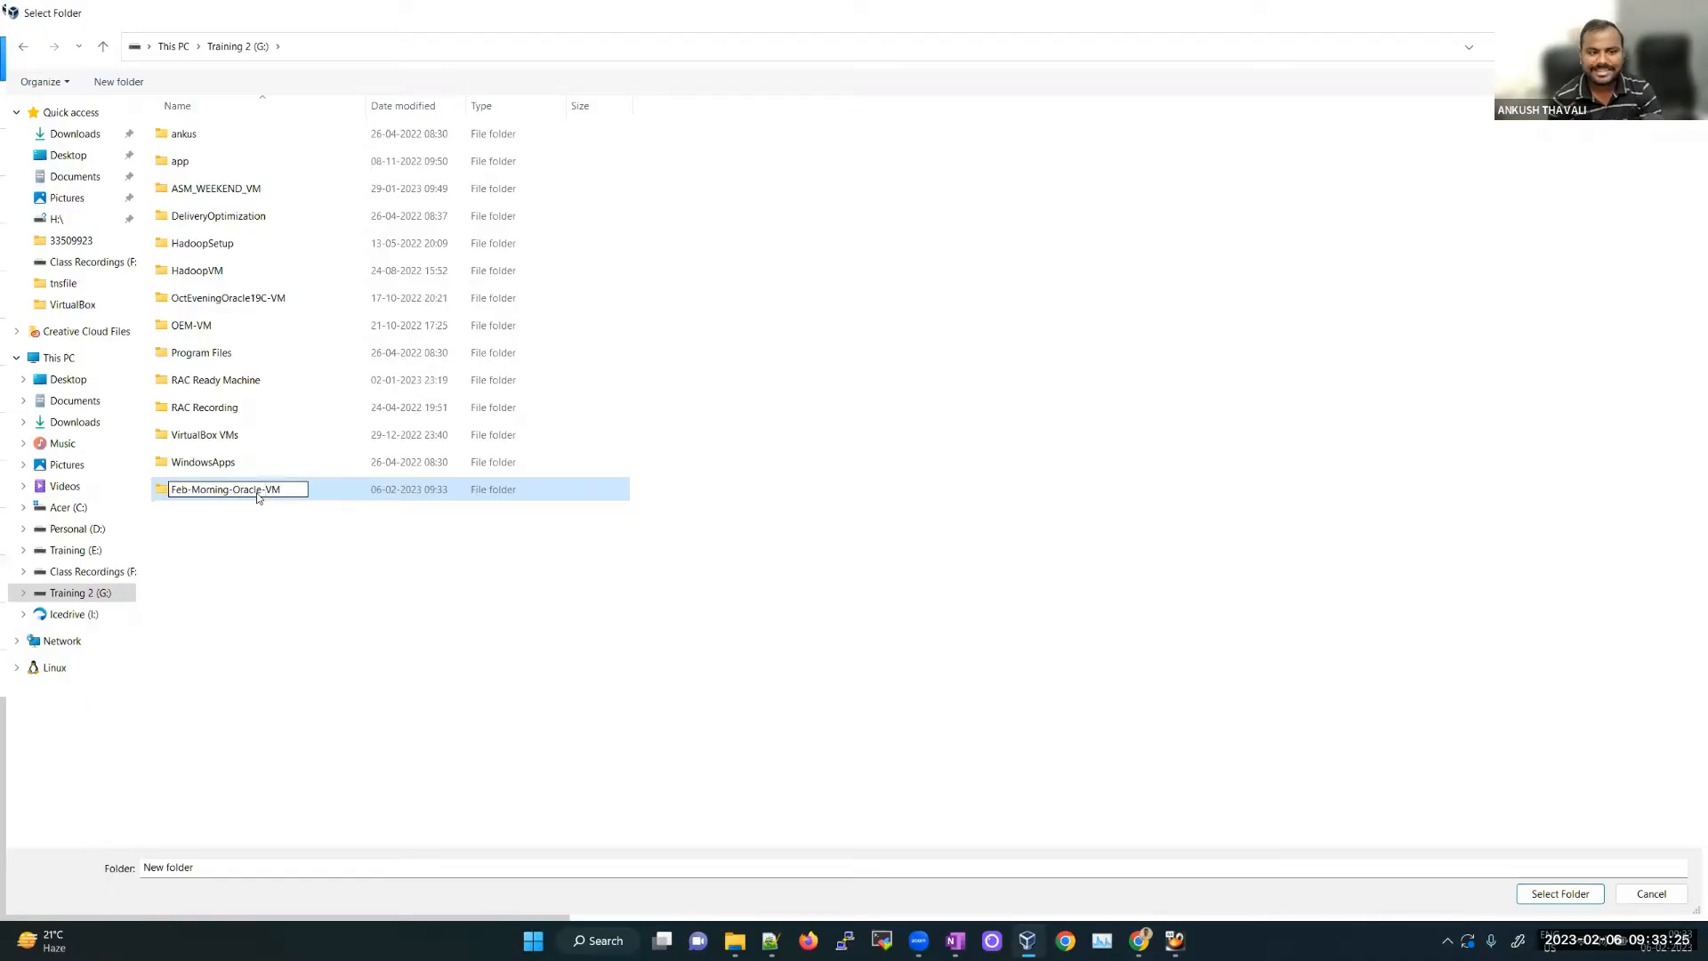
left_click(1549, 890)
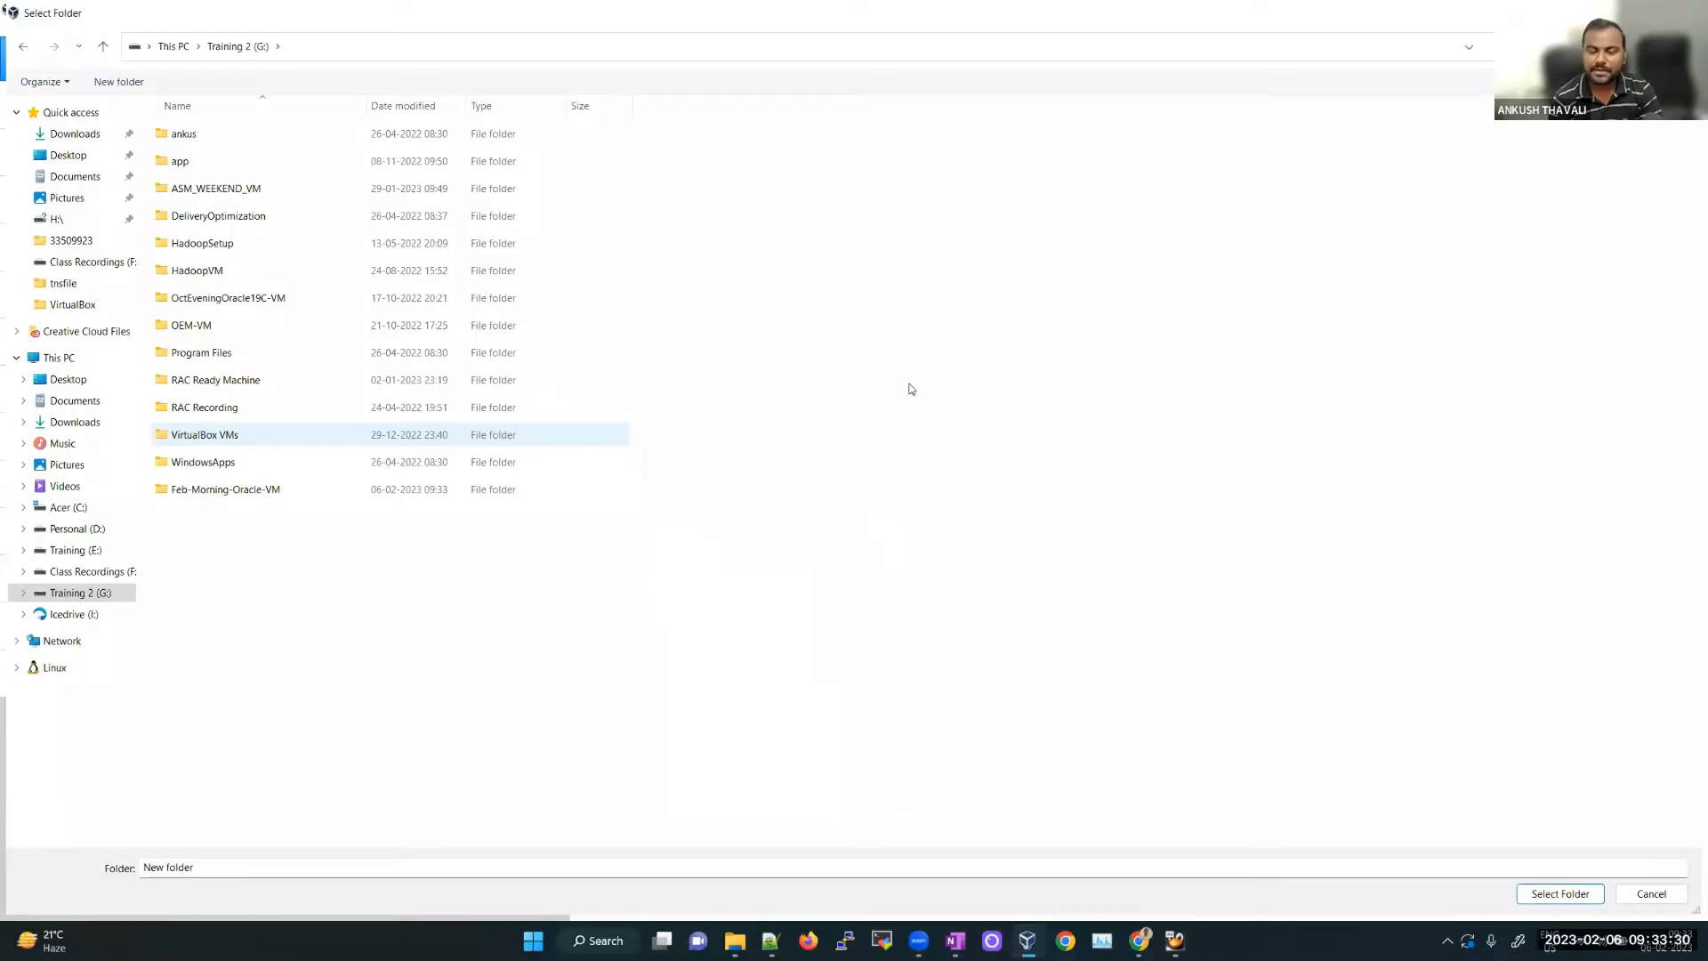
key("Return")
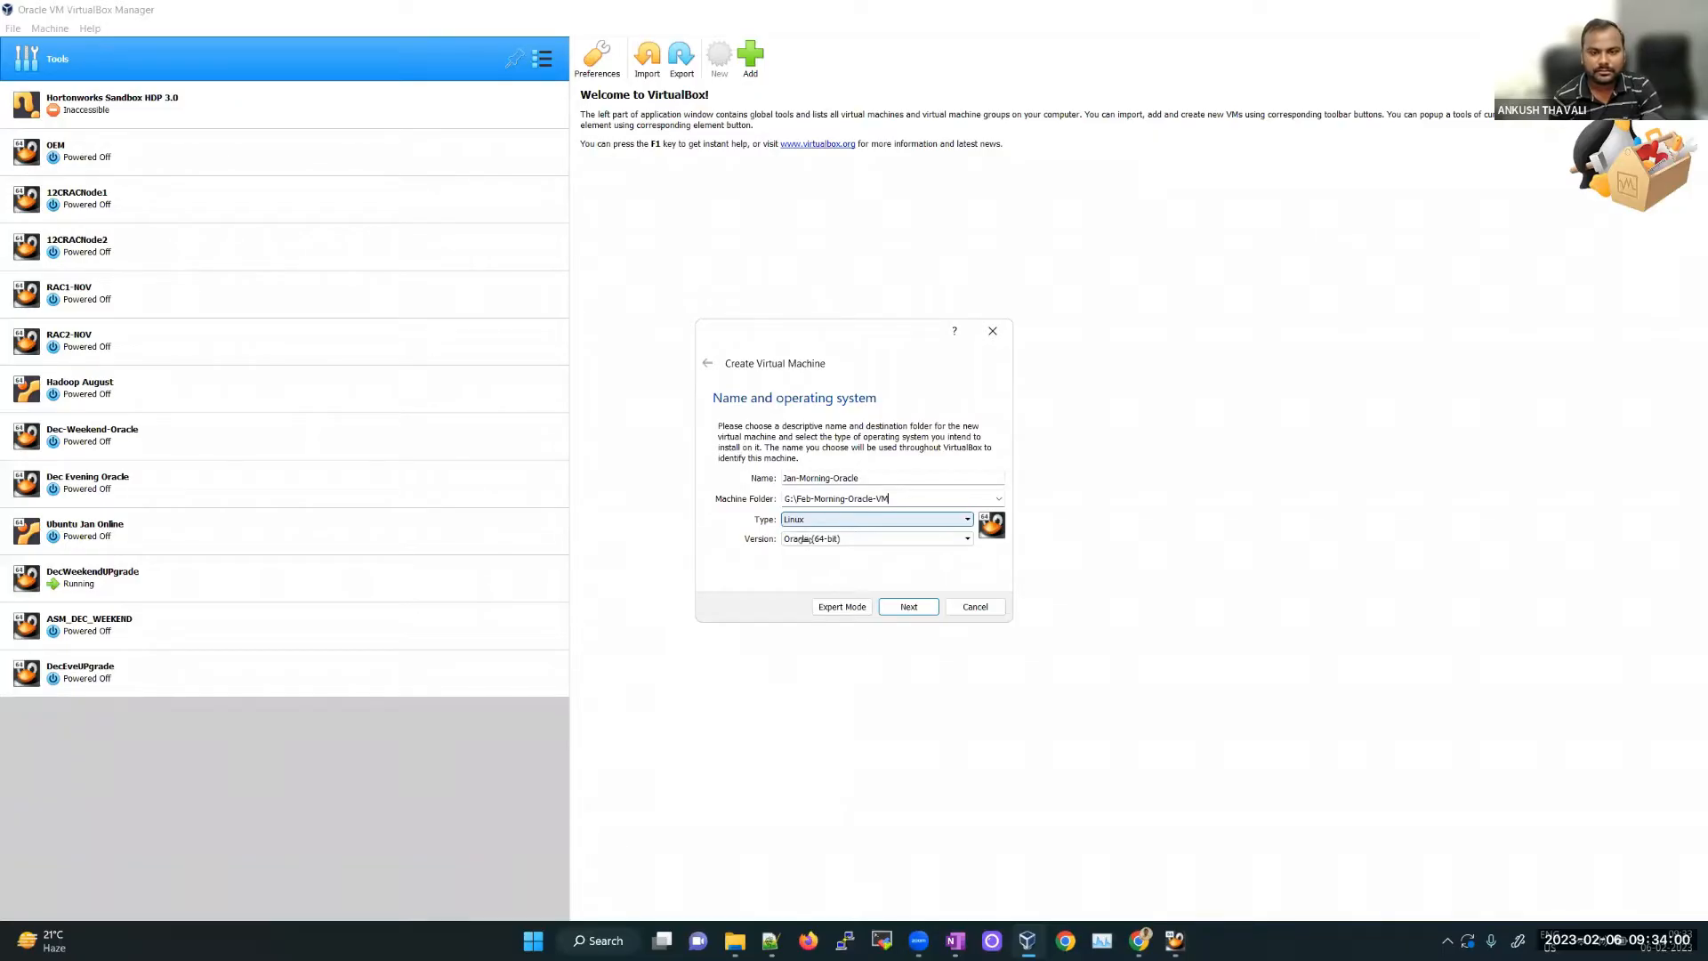
Step: Leave the new-machine settings unchanged and show the Windows list of available Wi-Fi networks
key("Tab")
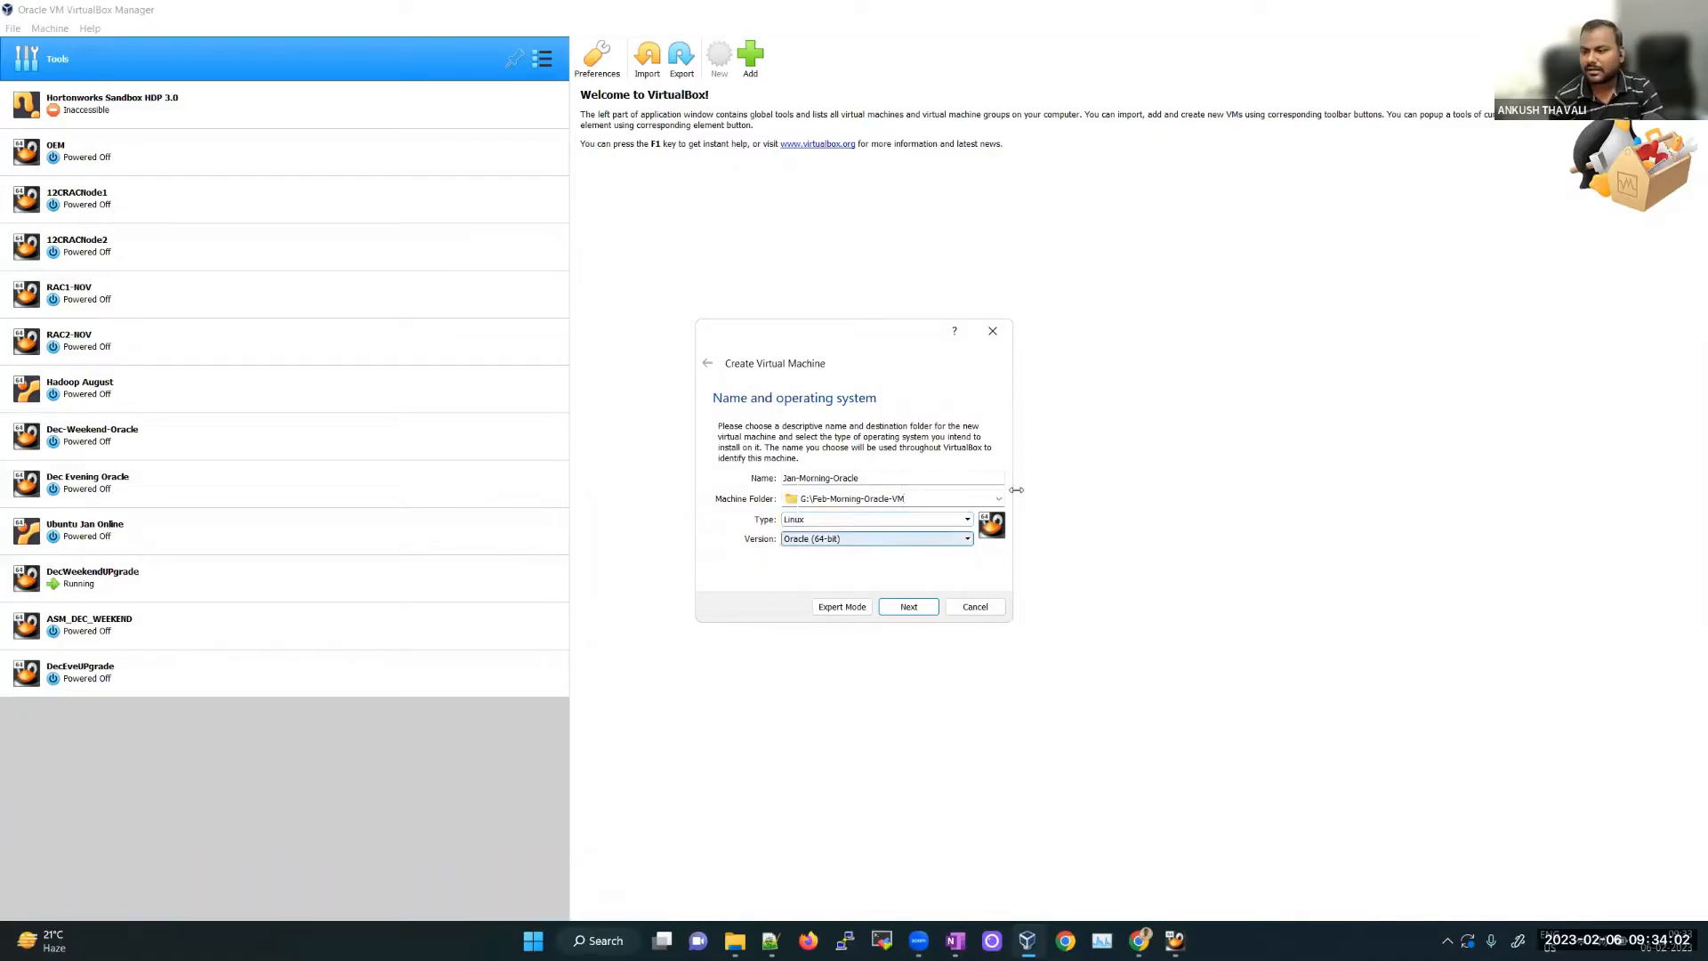
left_click(1268, 258)
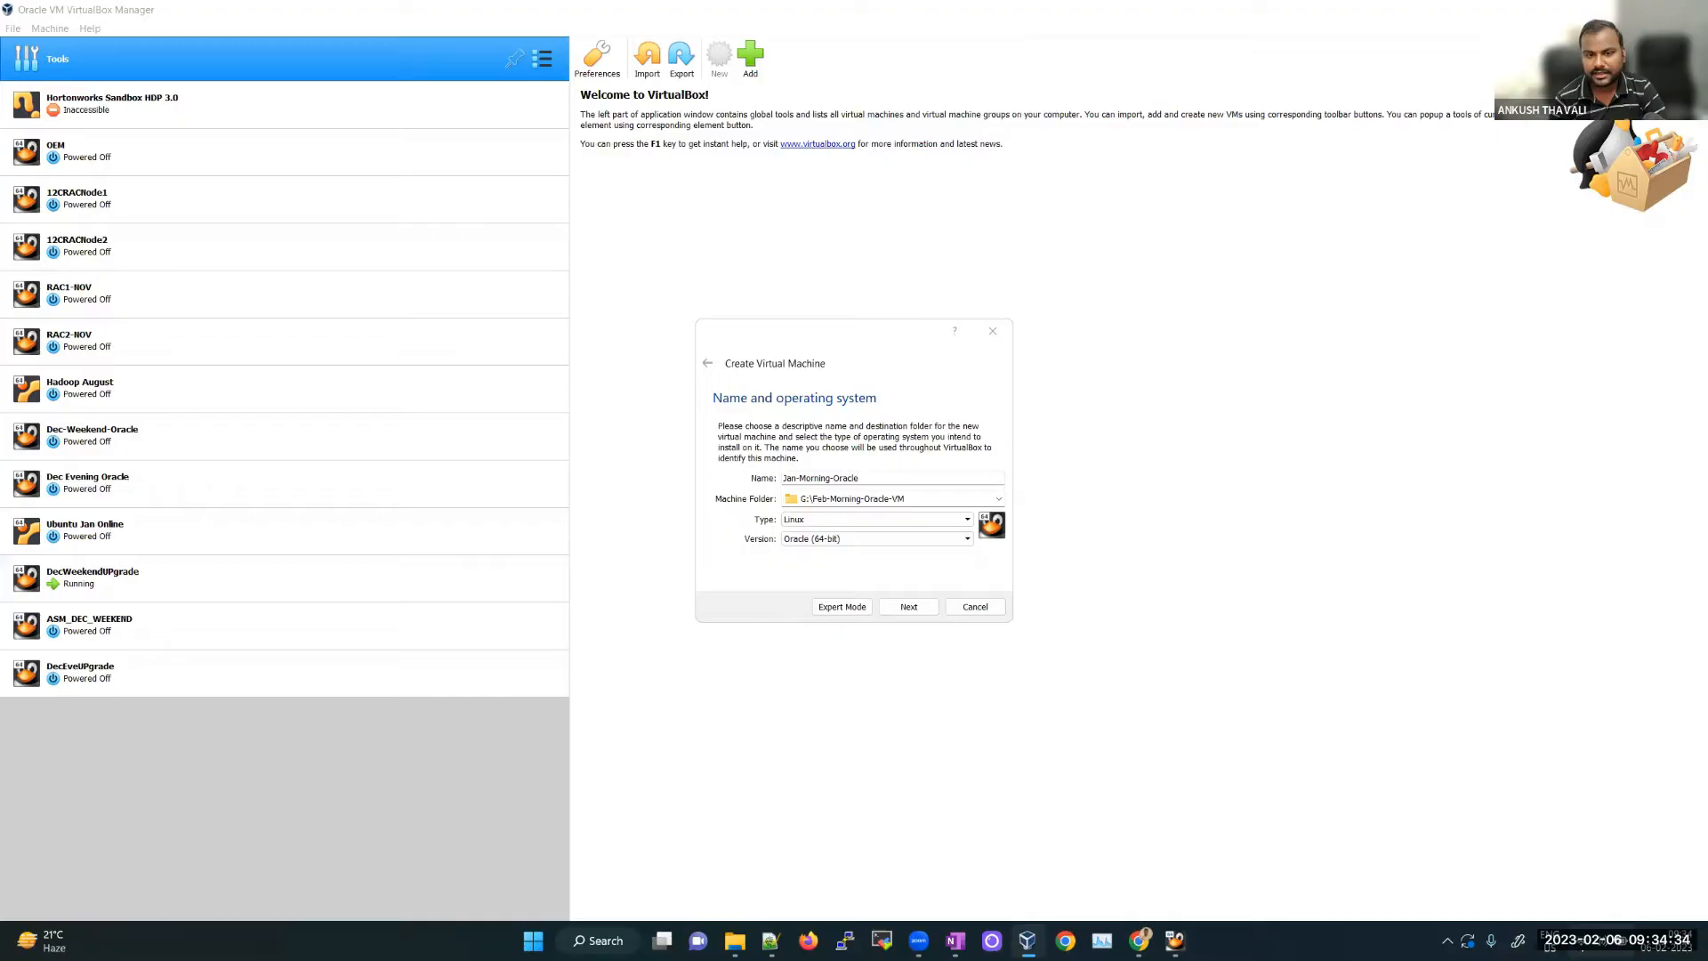
left_click(1582, 940)
left_click(1477, 622)
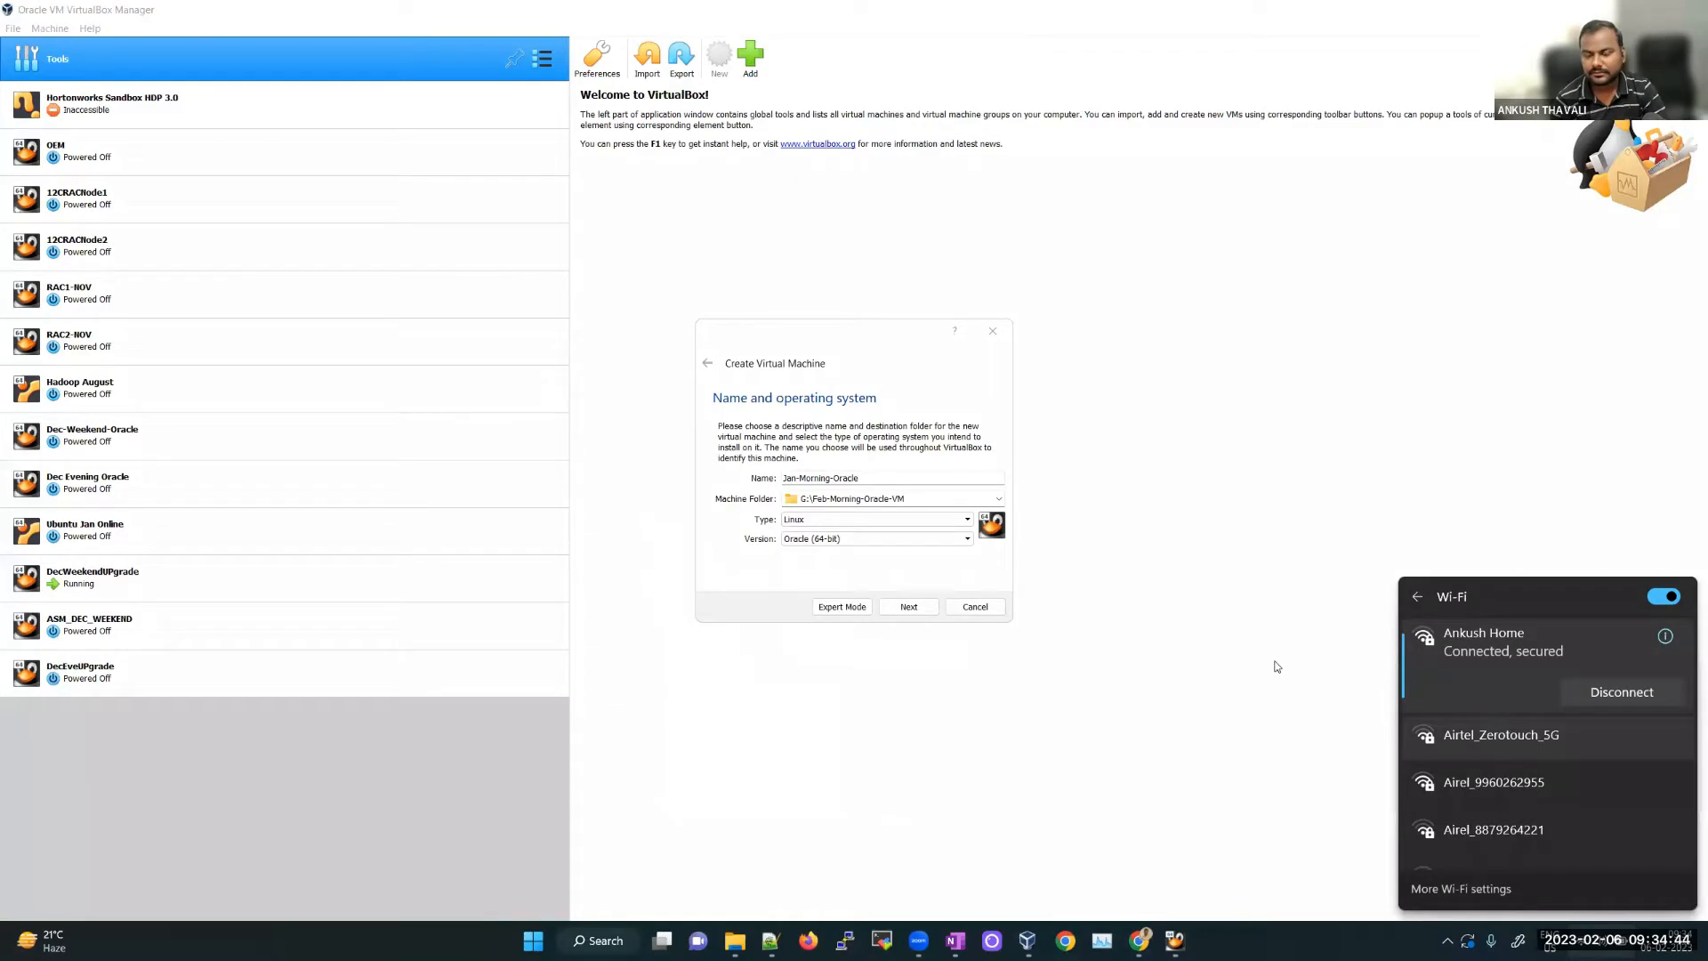
Step: Connect to another Wi-Fi network and run a speed test, measuring 11.2 Mbps download
key("Return")
key("Return")
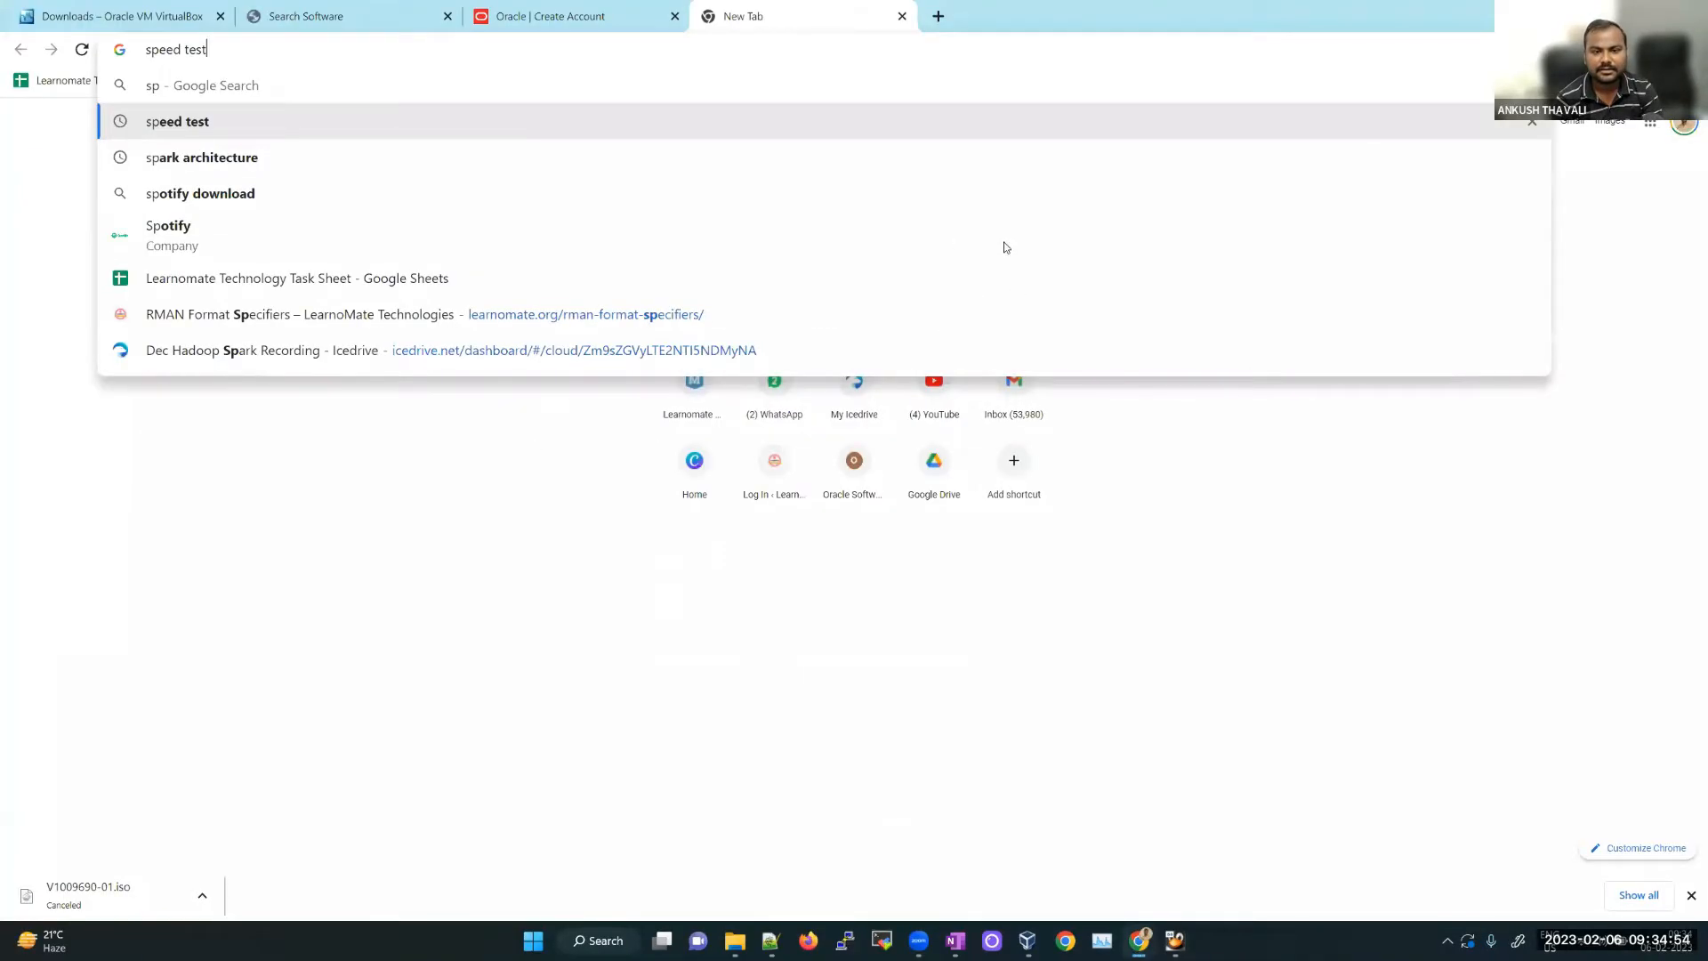
key("Return")
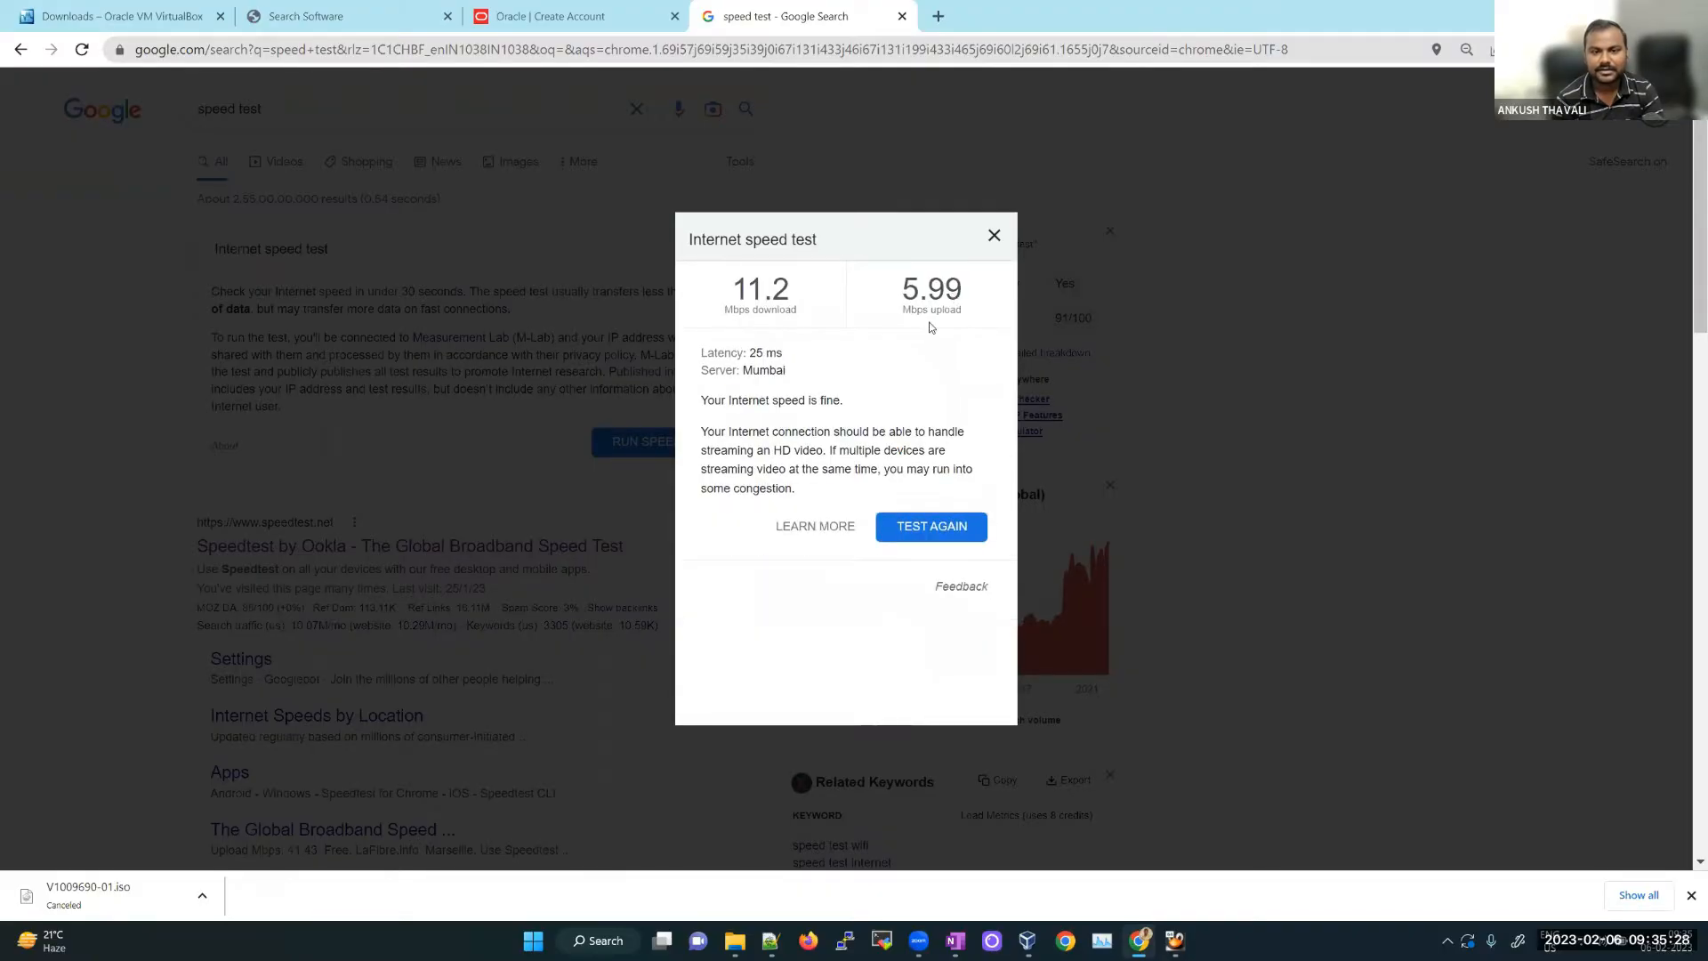
left_click(998, 153)
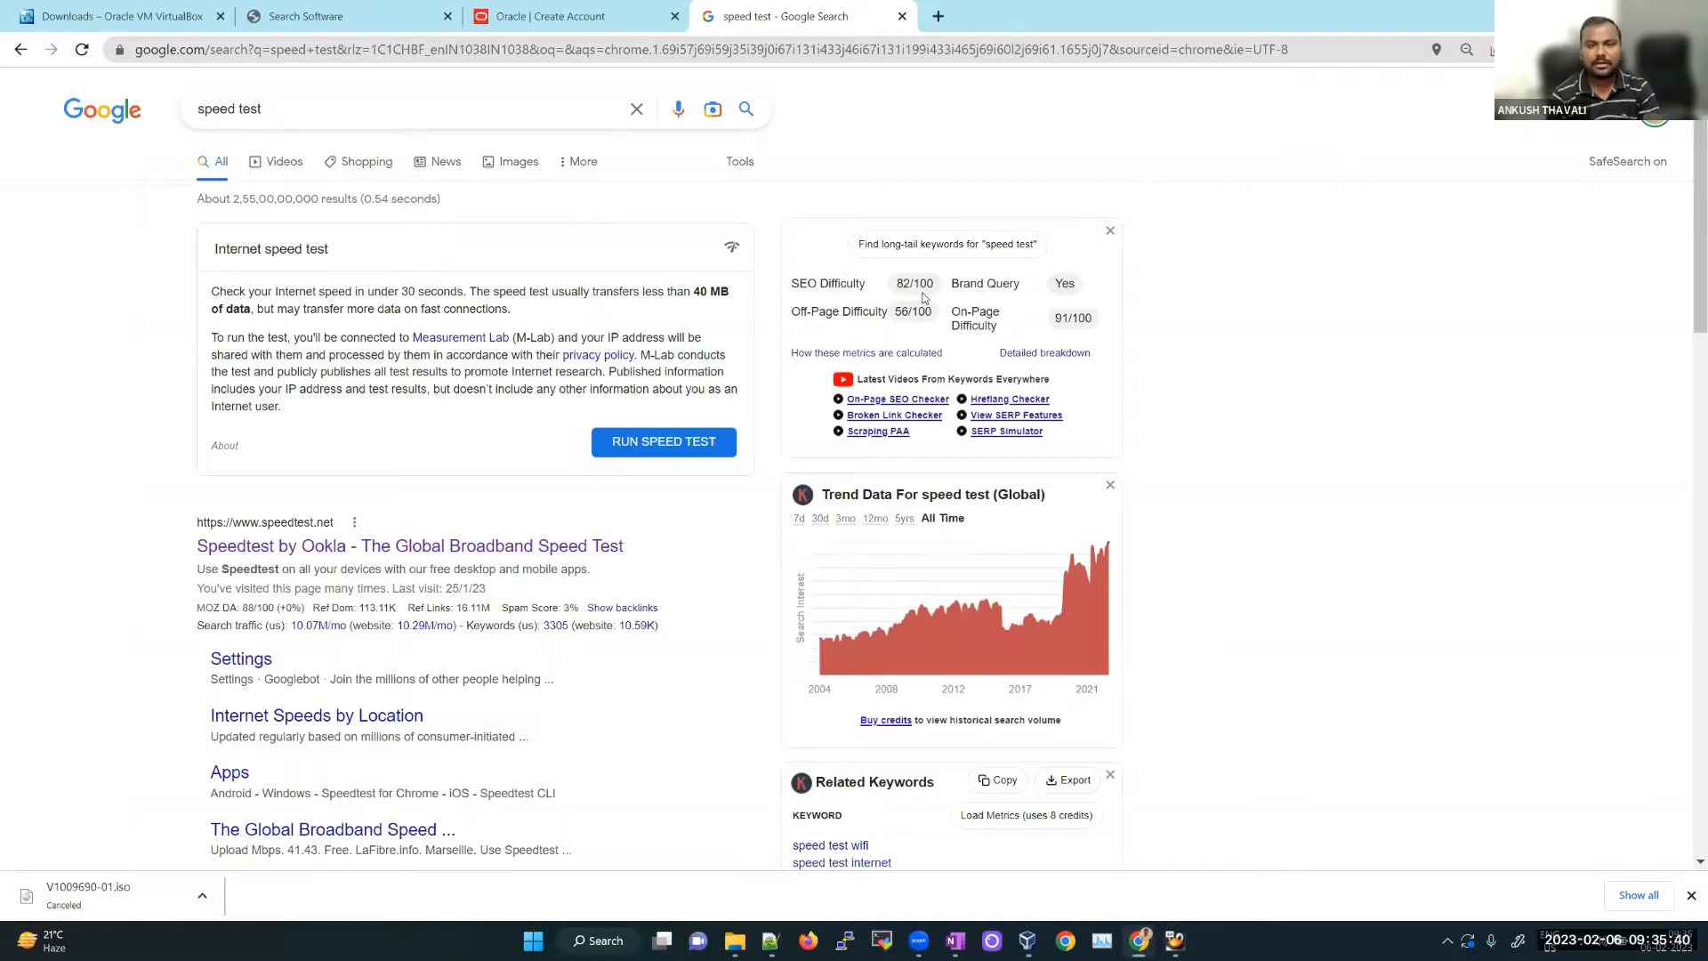
key("alt+Tab")
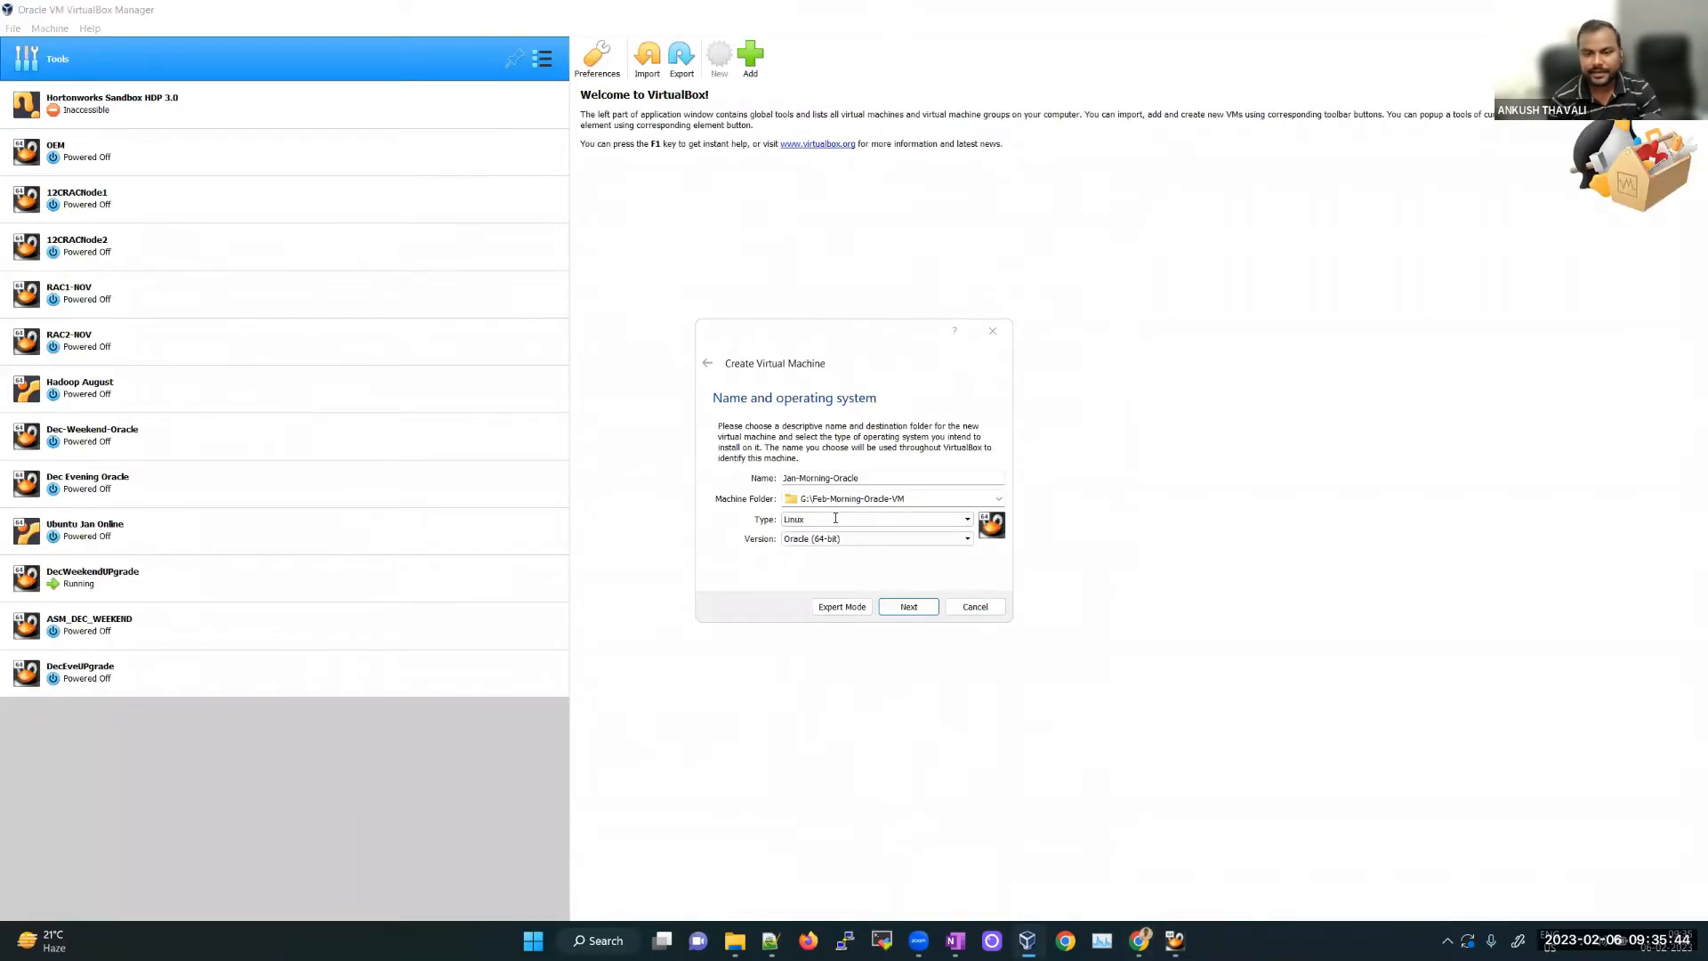
Step: Confirm the Jan-Morning-Oracle name with Linux, Oracle (64-bit) and advance to the memory page
left_click_drag(860, 479, 769, 471)
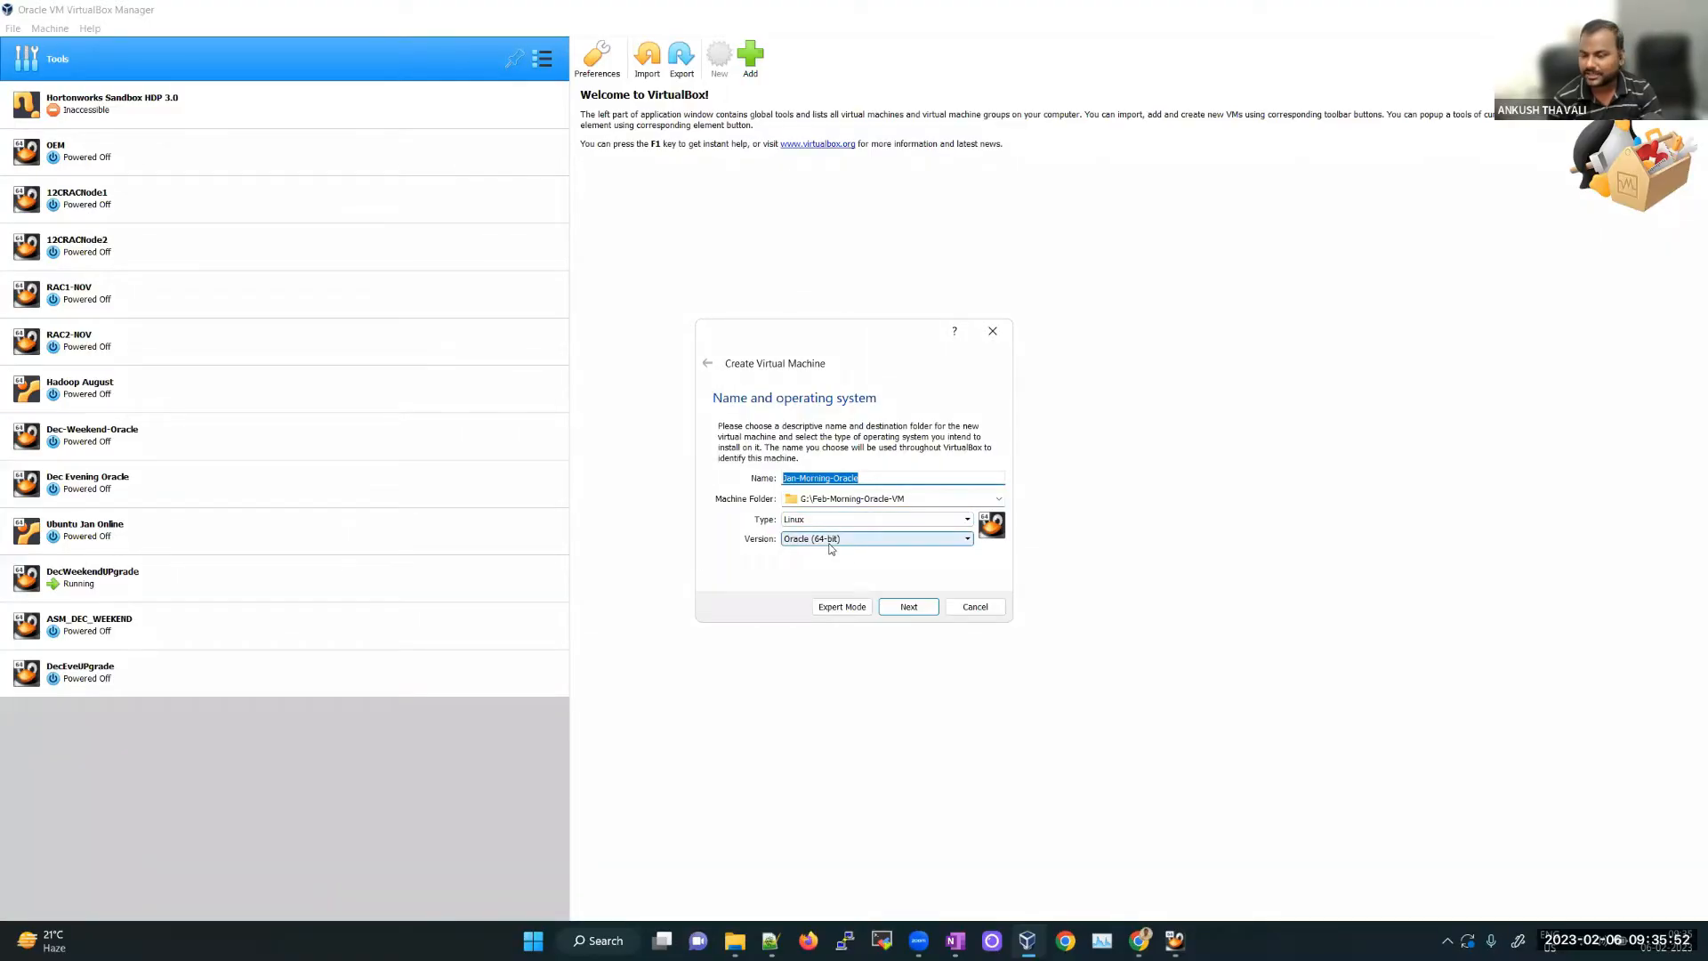
left_click(1017, 178)
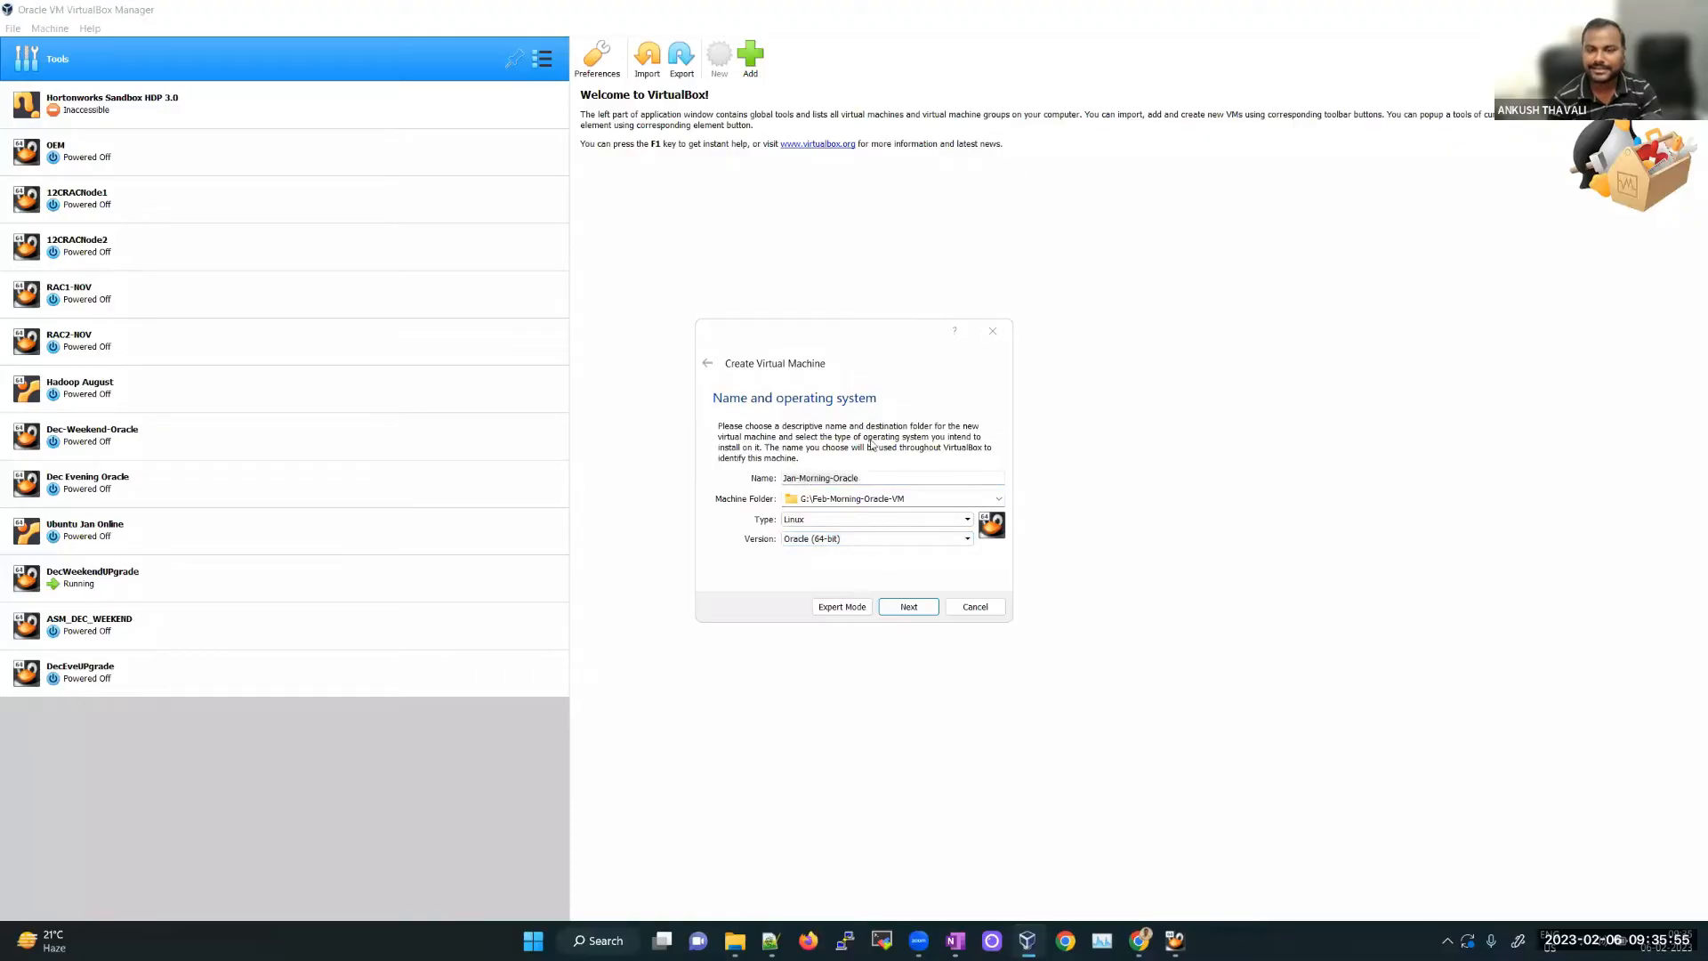
left_click(911, 609)
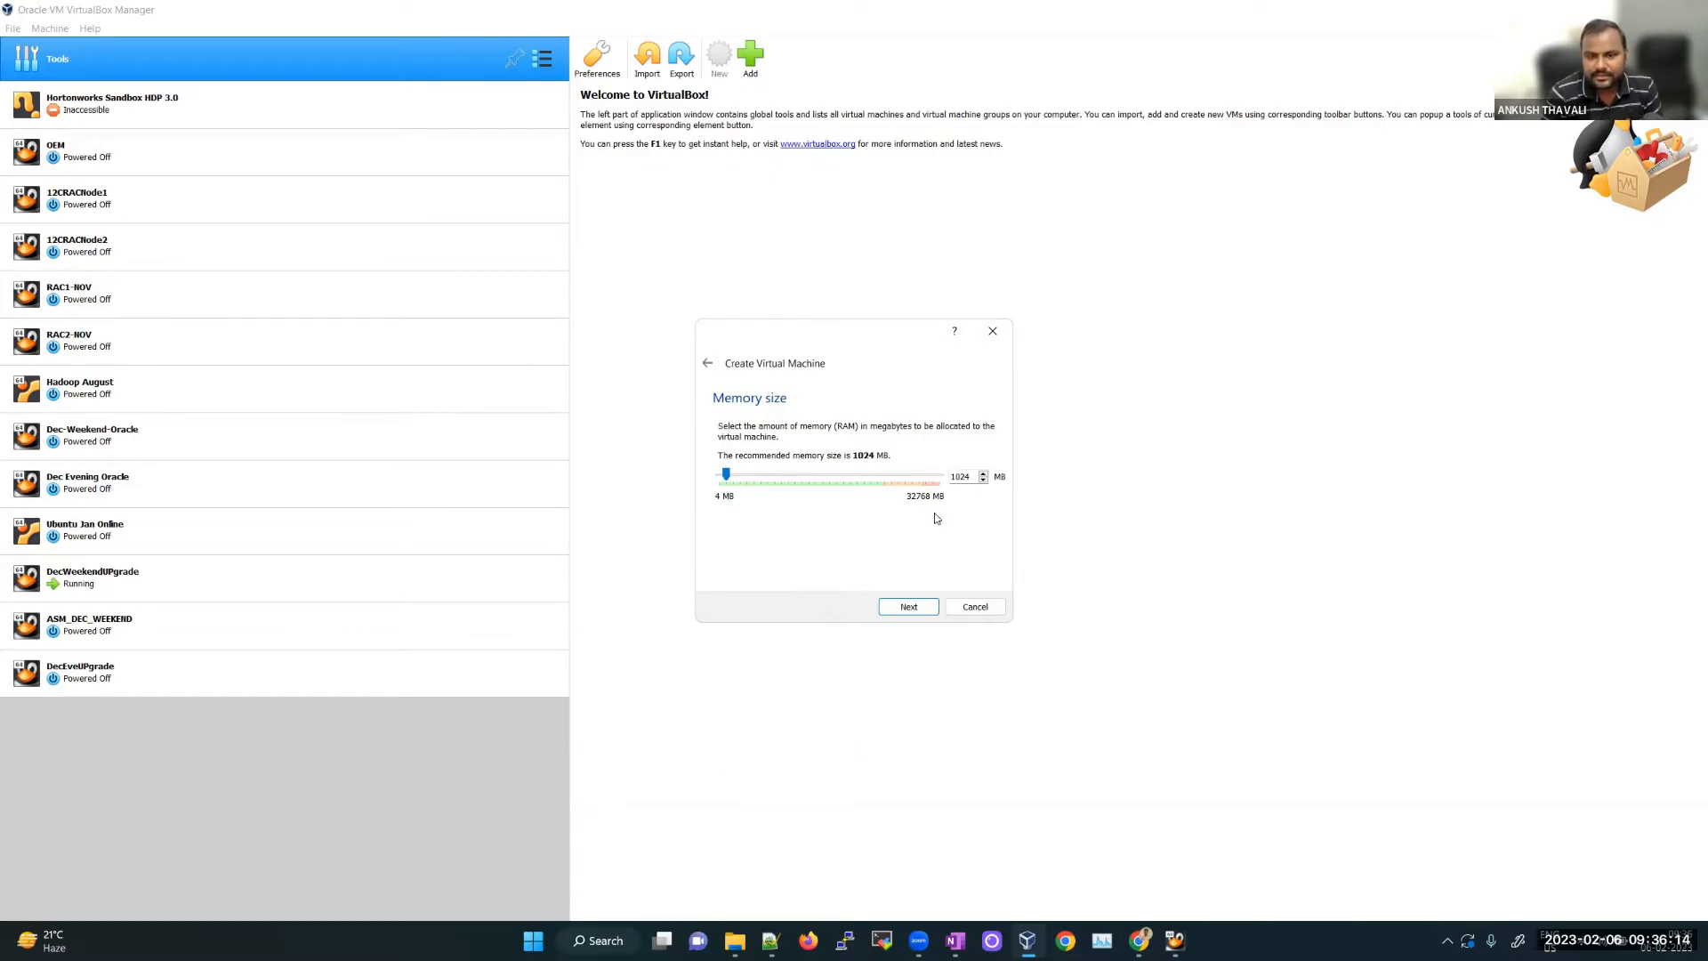
Step: Replace the recommended 1024 MB memory with 6000 MB
double_click(965, 477)
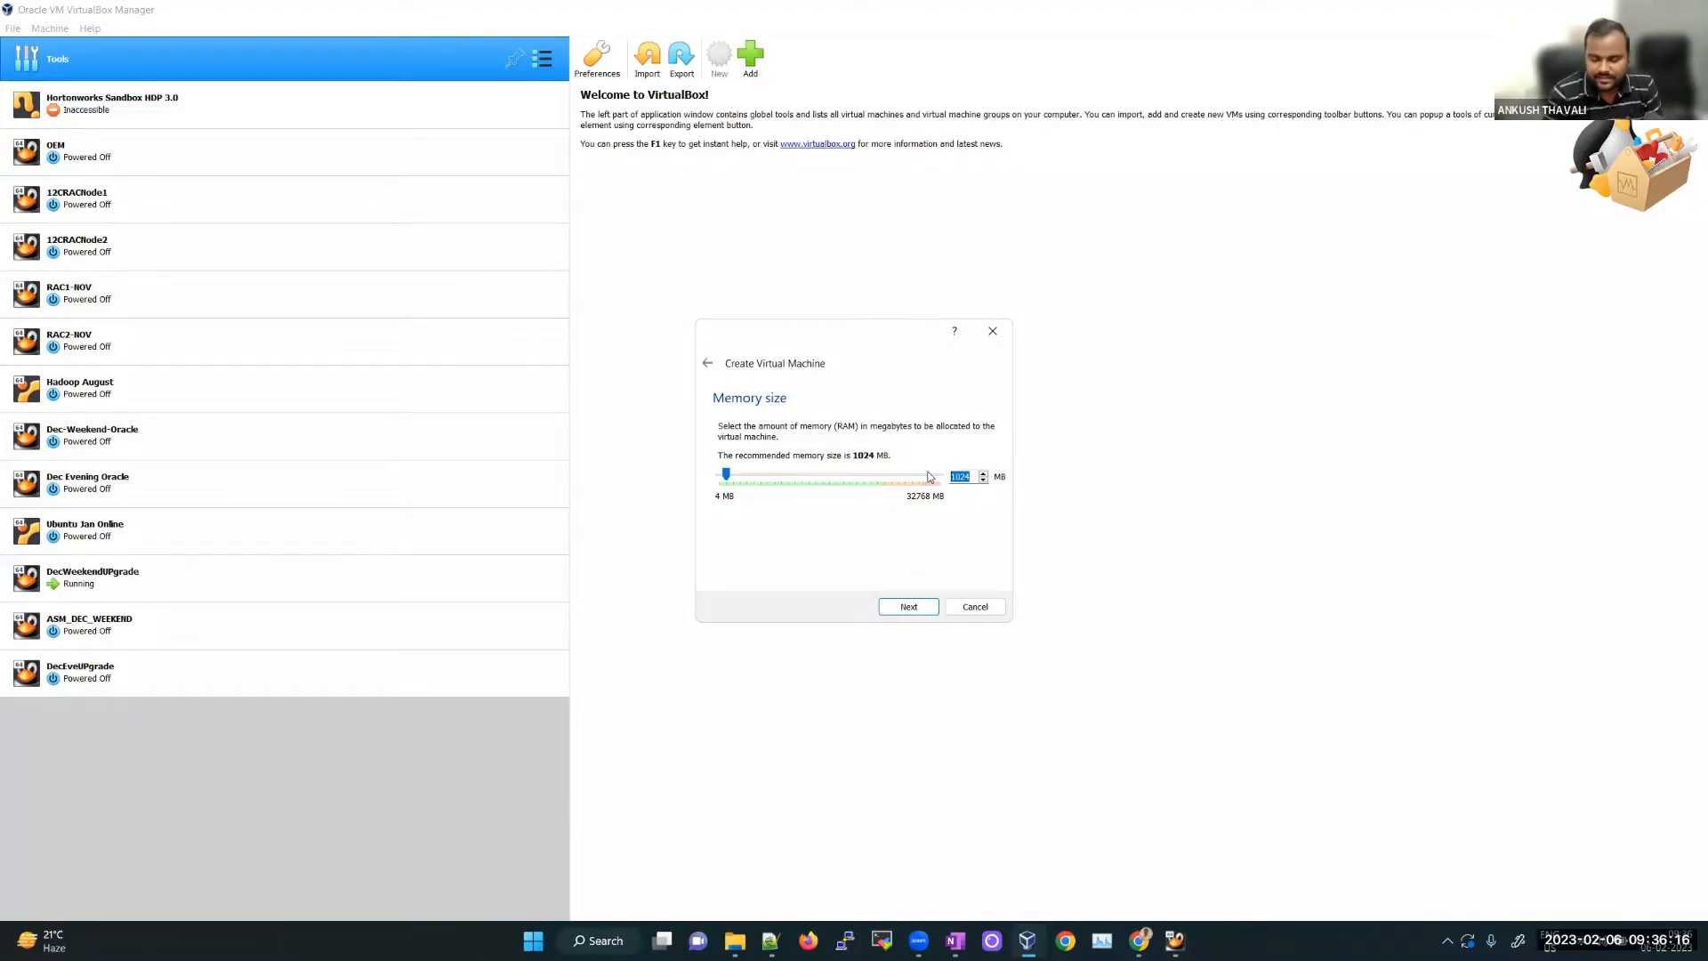
type("5000")
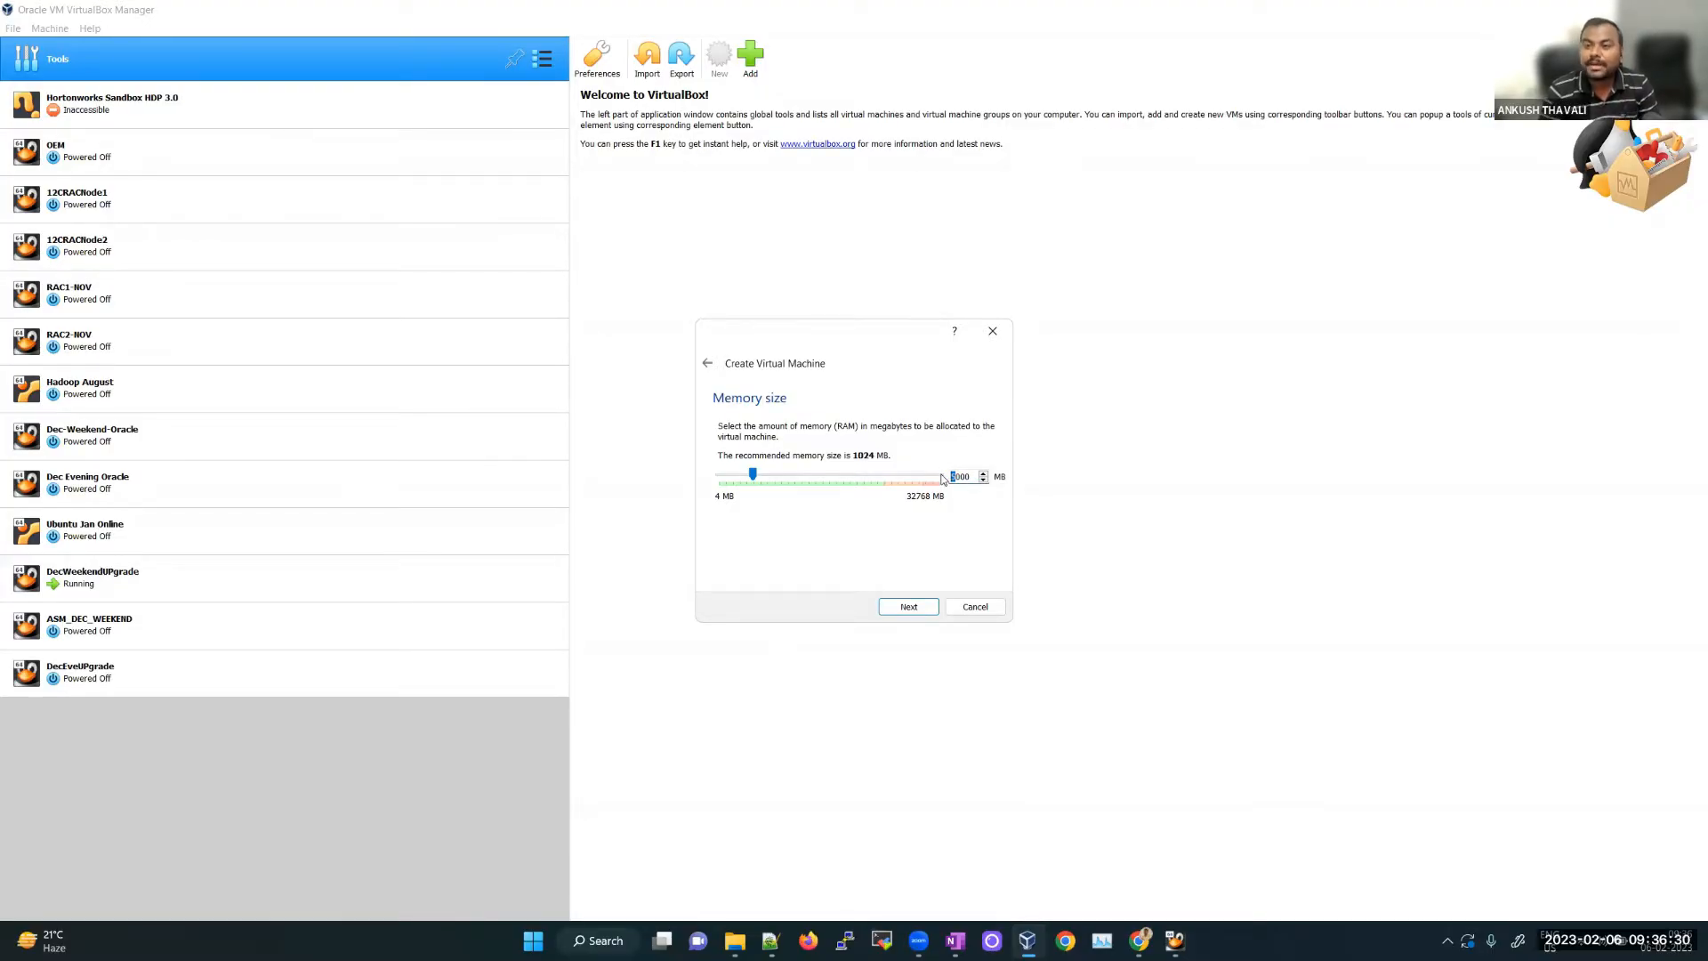
type("6")
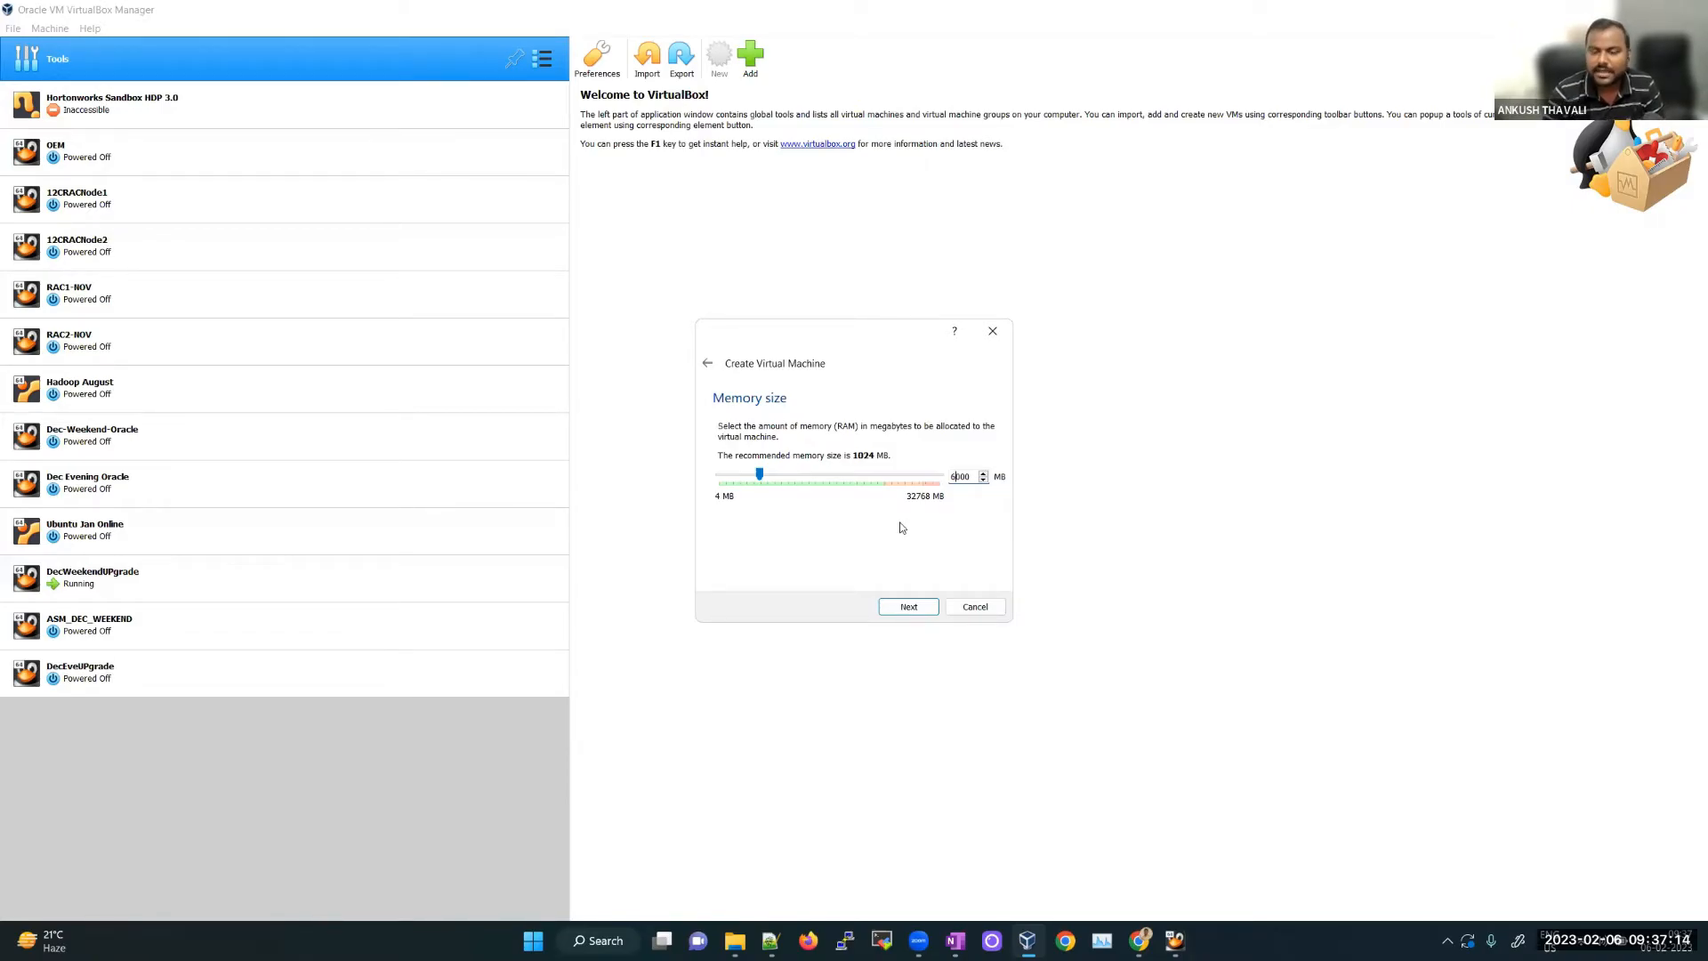
Step: Create a dynamically allocated 100.00 GB Jan-Morning-Oracle.vdi disk and finish the machine
left_click(926, 609)
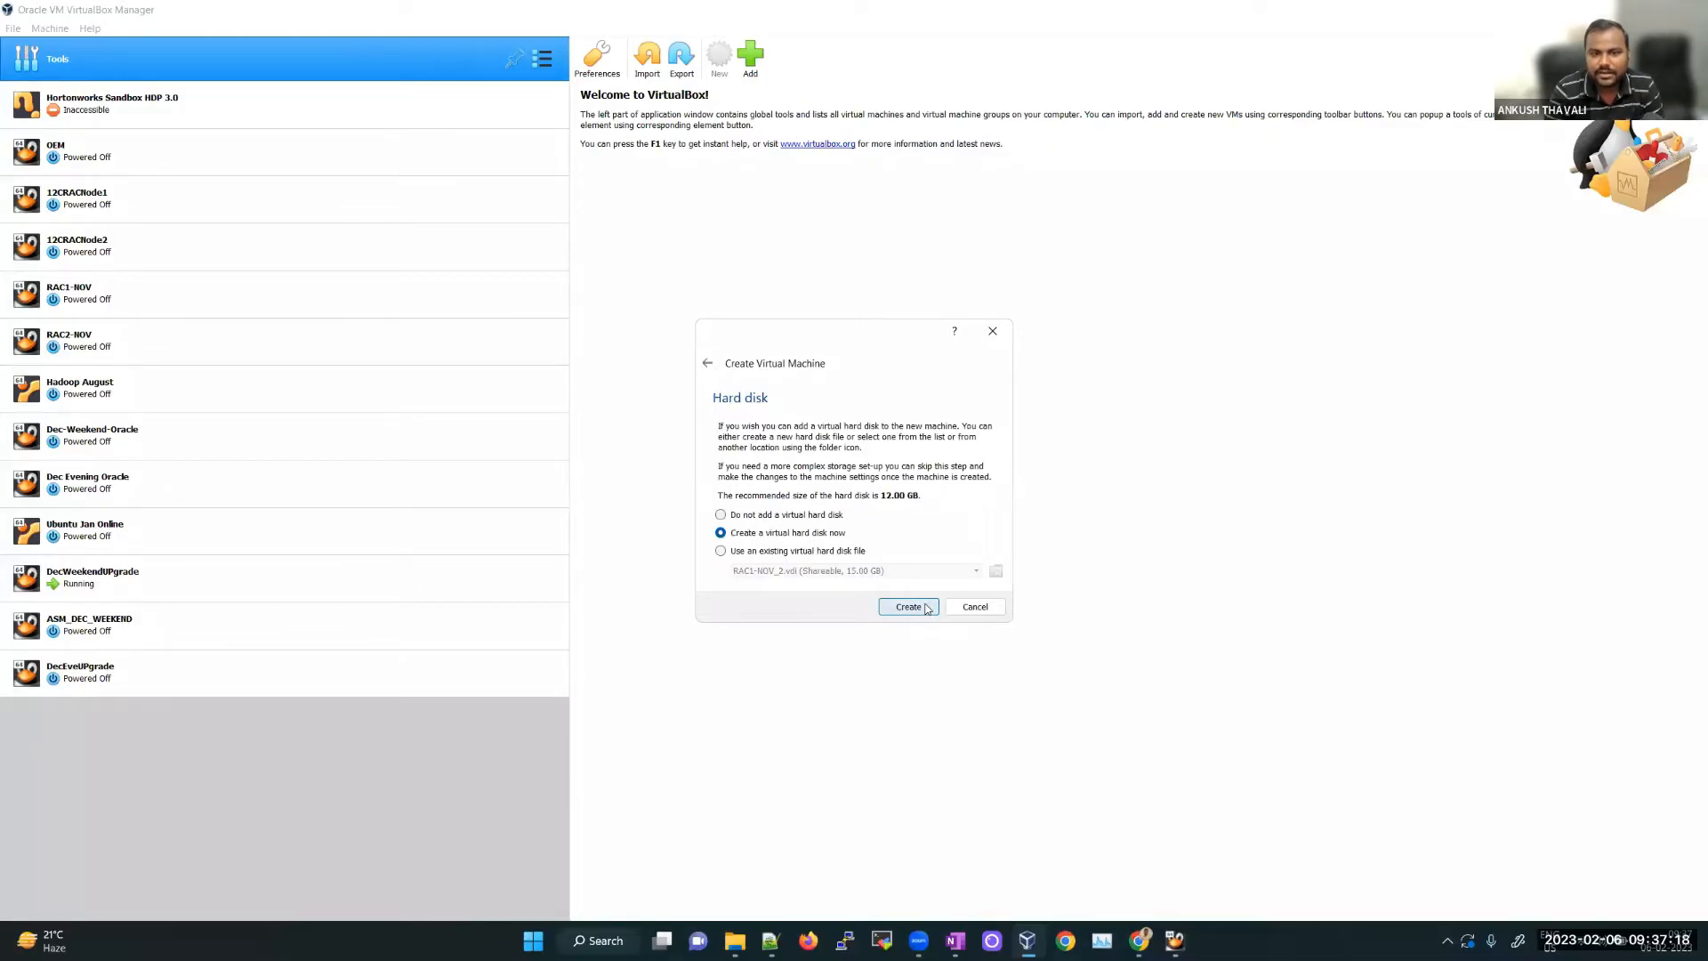
left_click(927, 609)
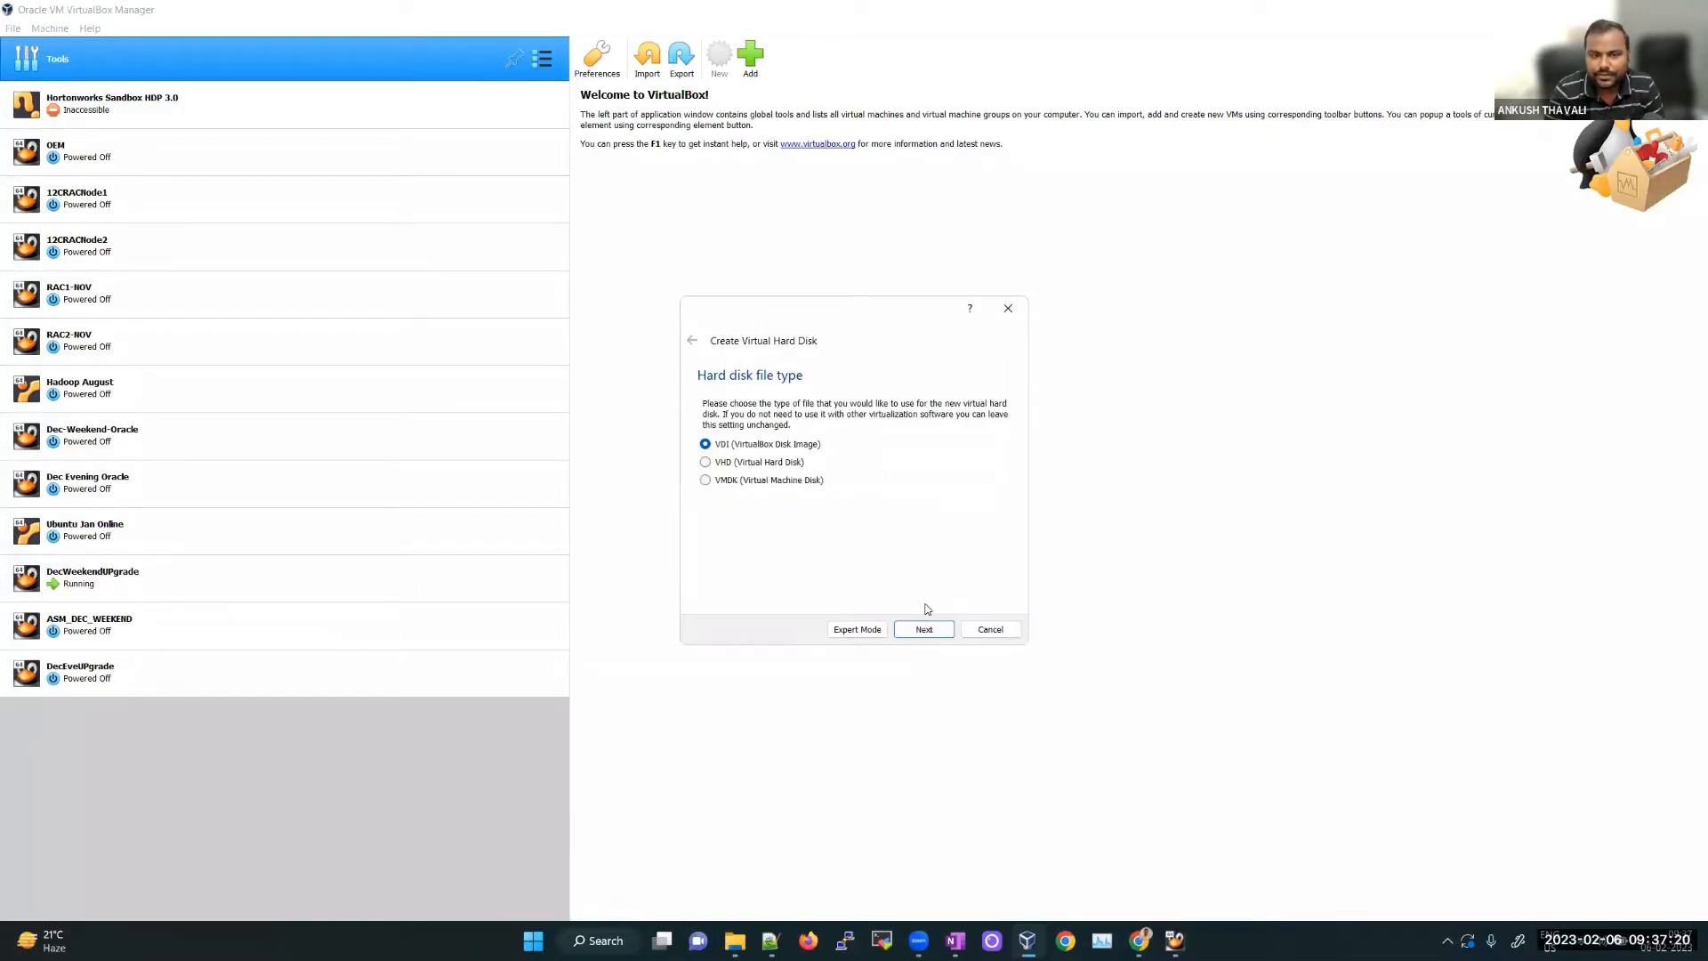
left_click(939, 631)
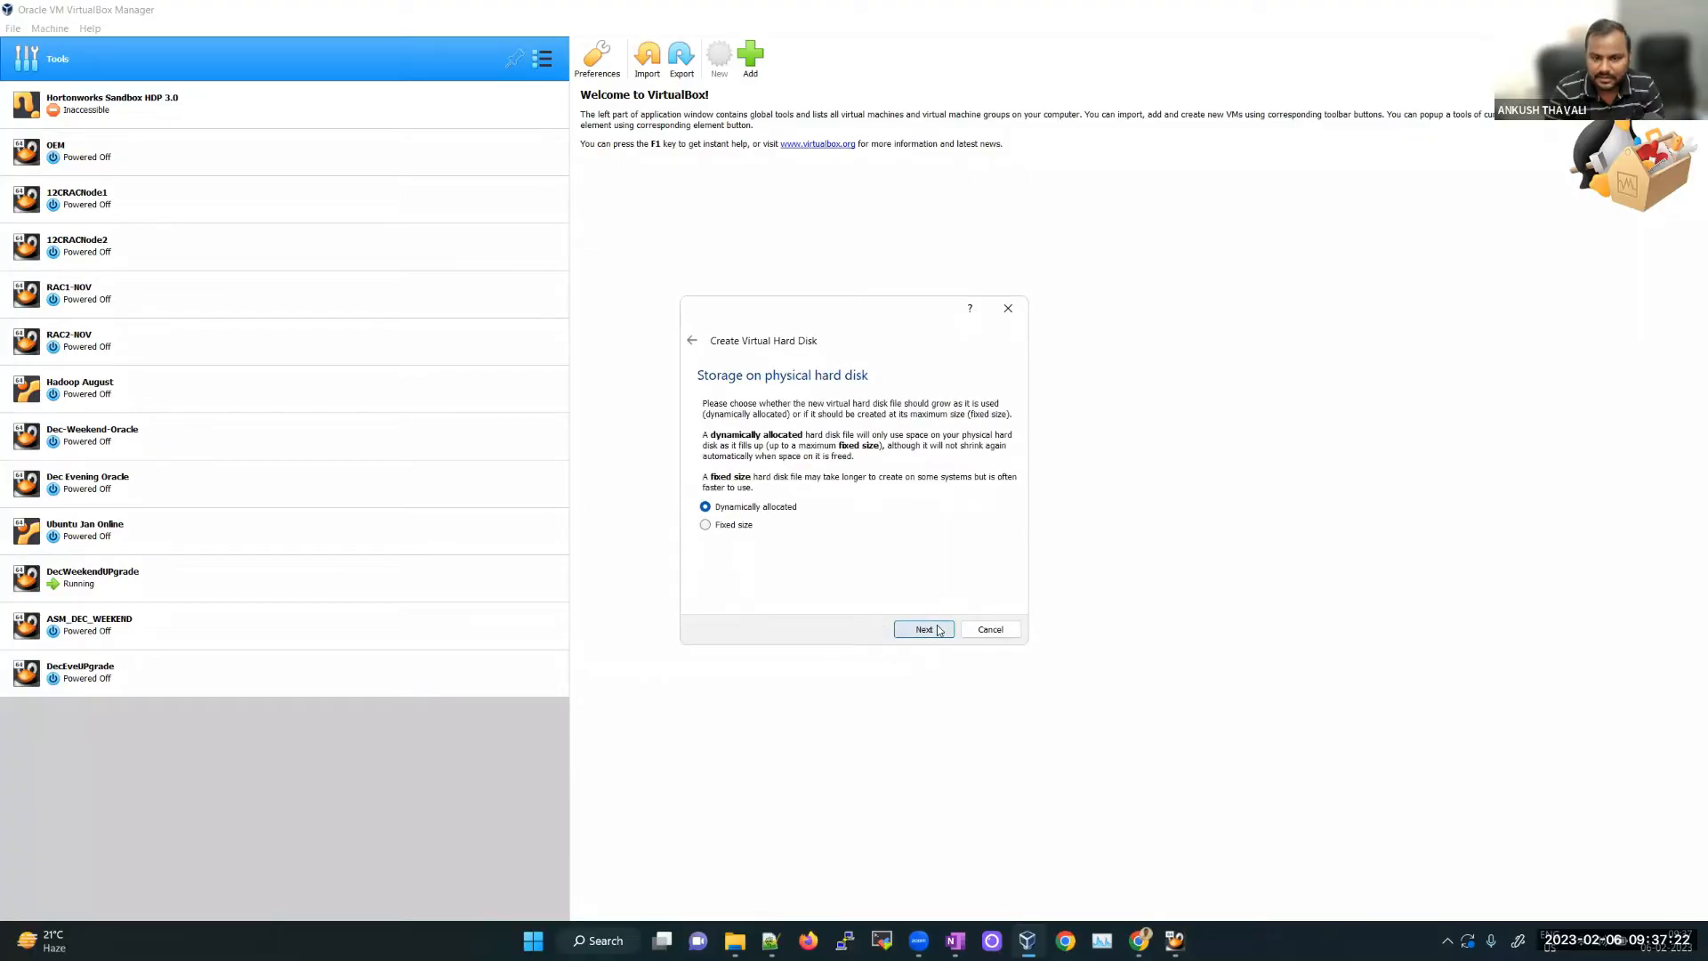
left_click(931, 634)
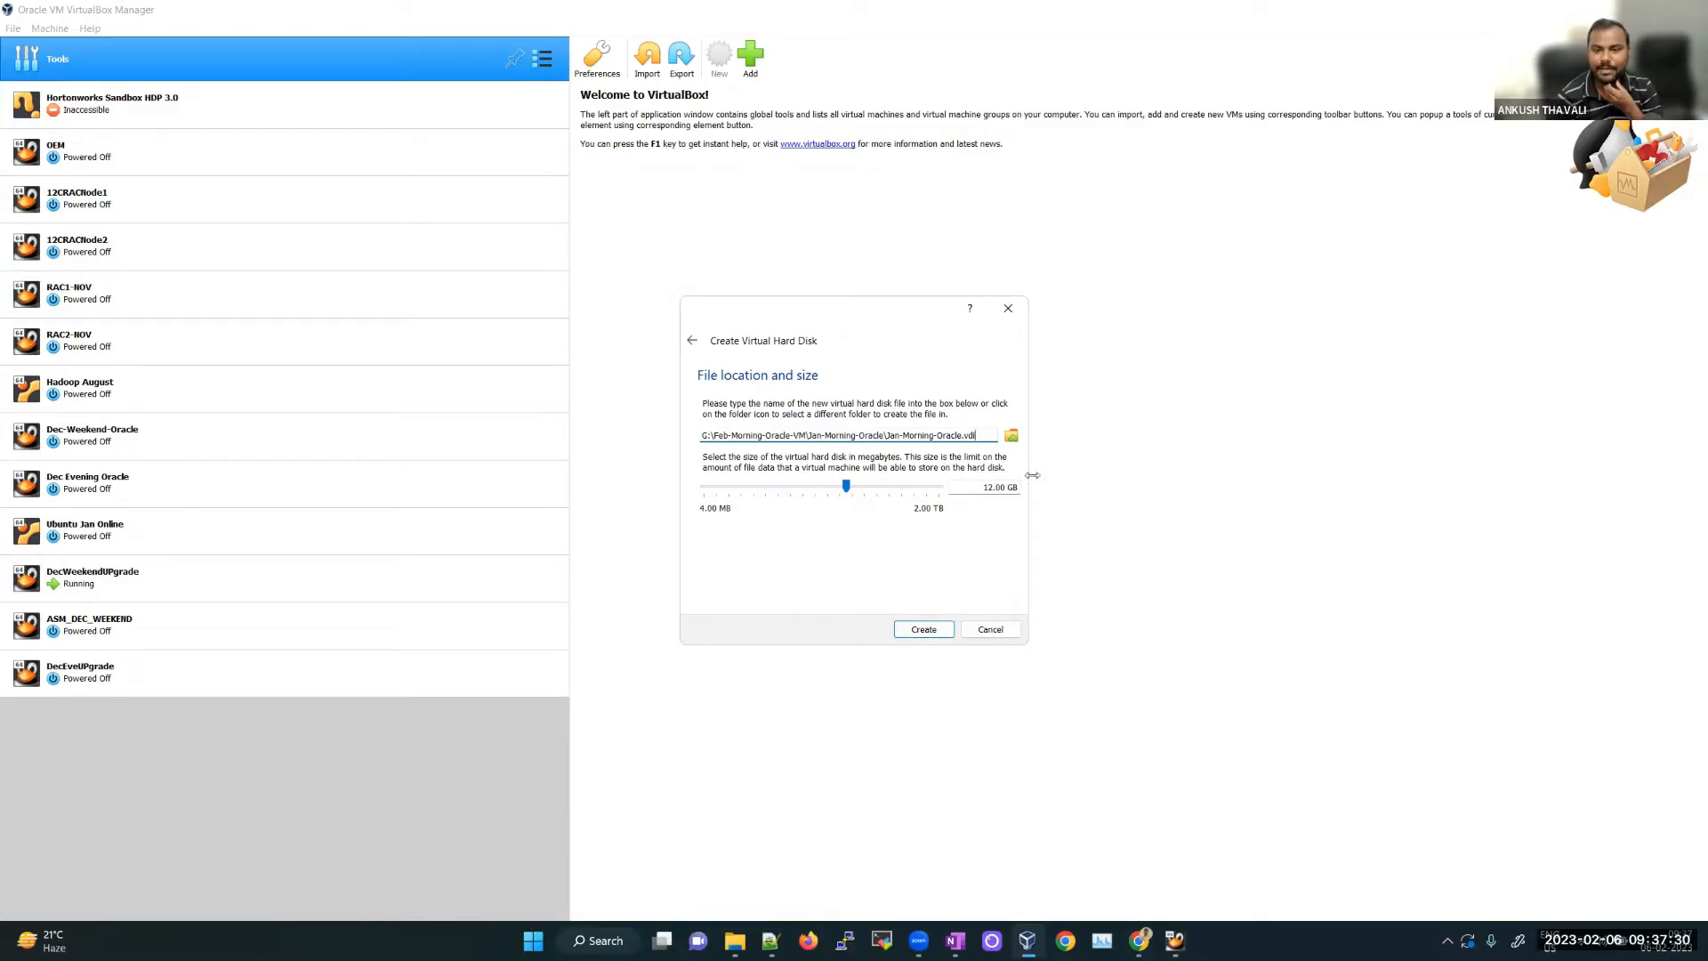
left_click_drag(993, 486, 987, 488)
type("00")
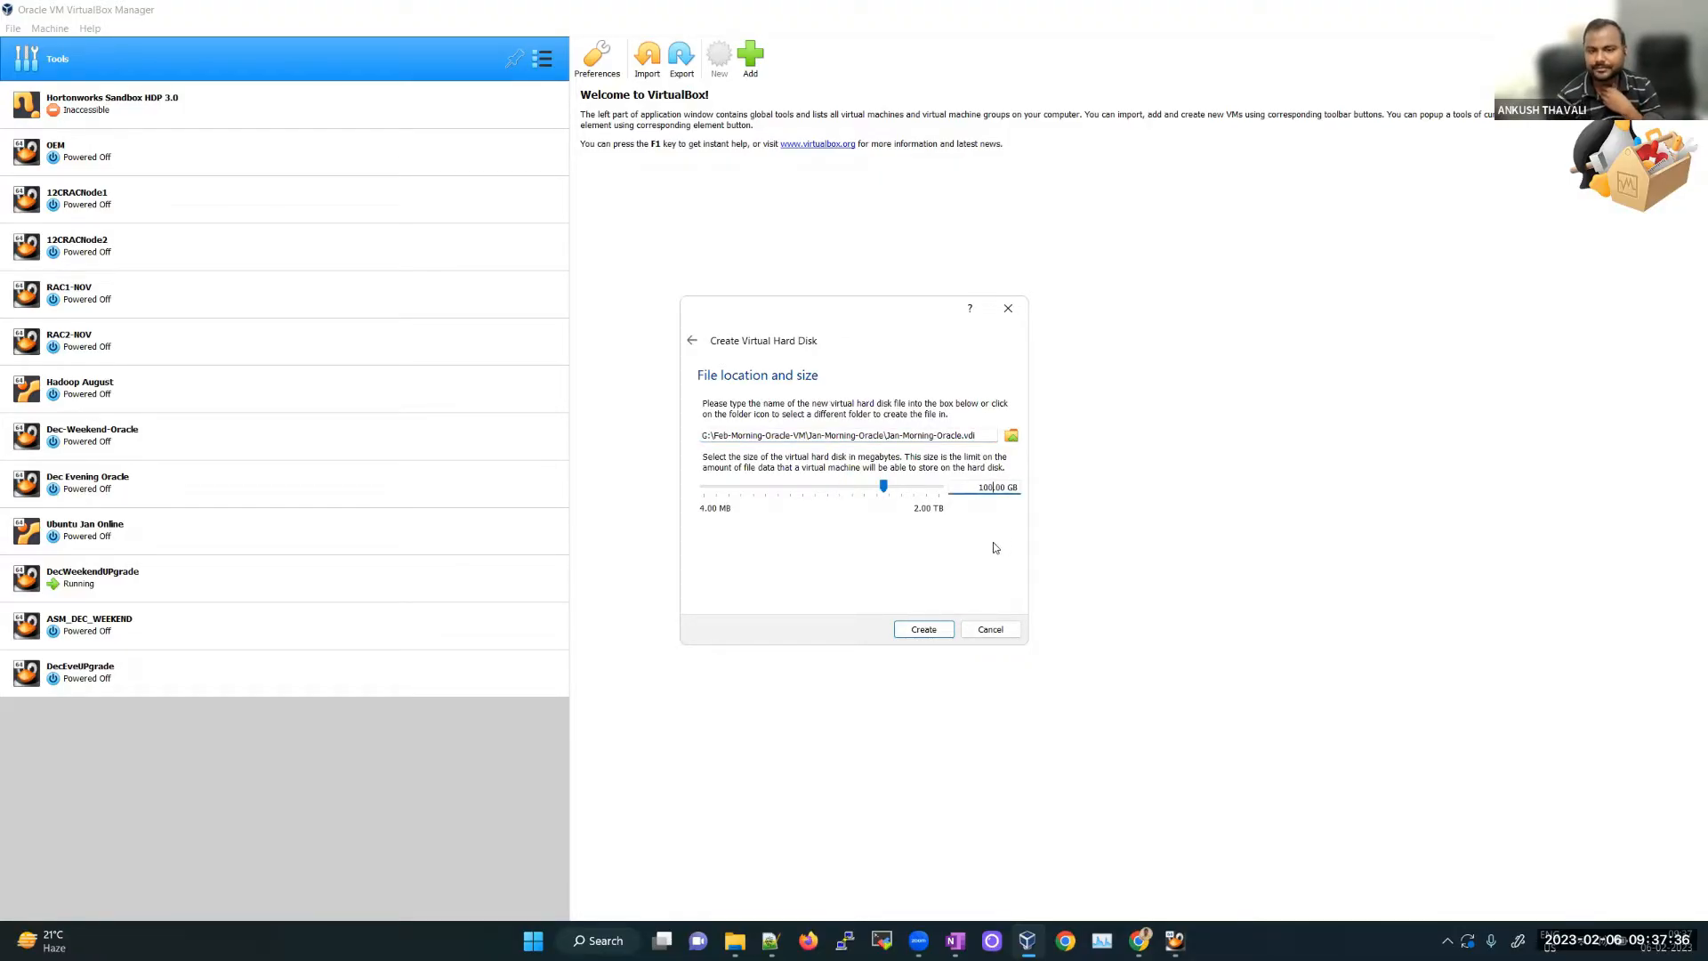
left_click_drag(708, 435, 700, 436)
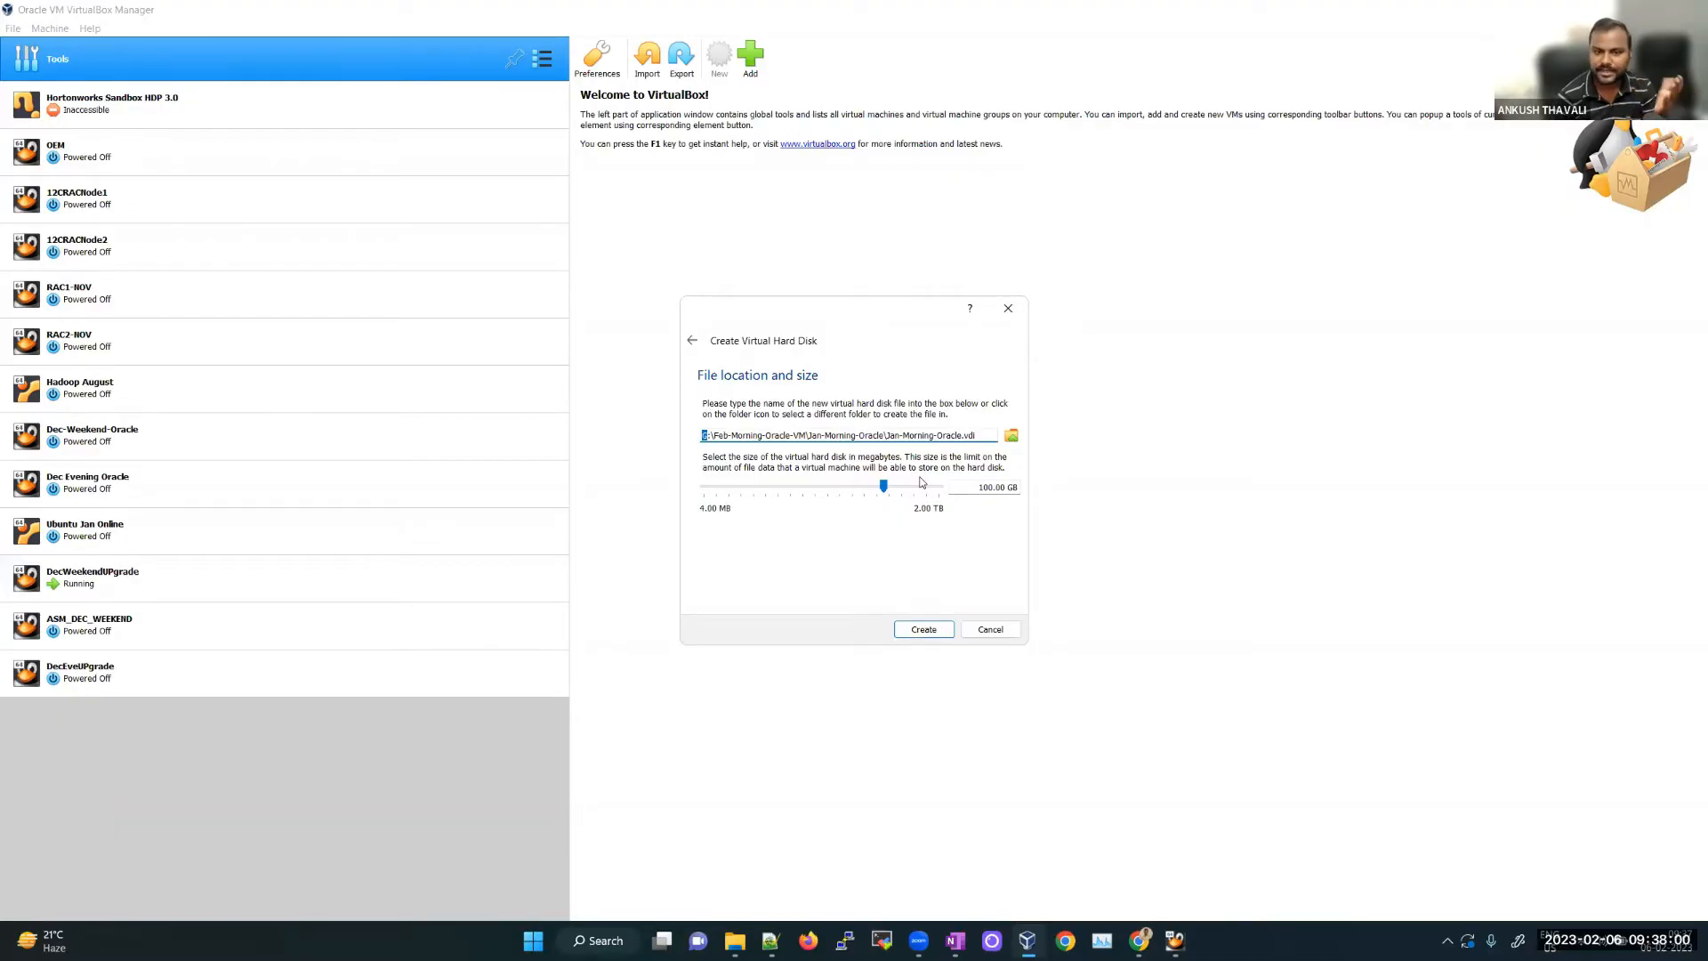
left_click(926, 631)
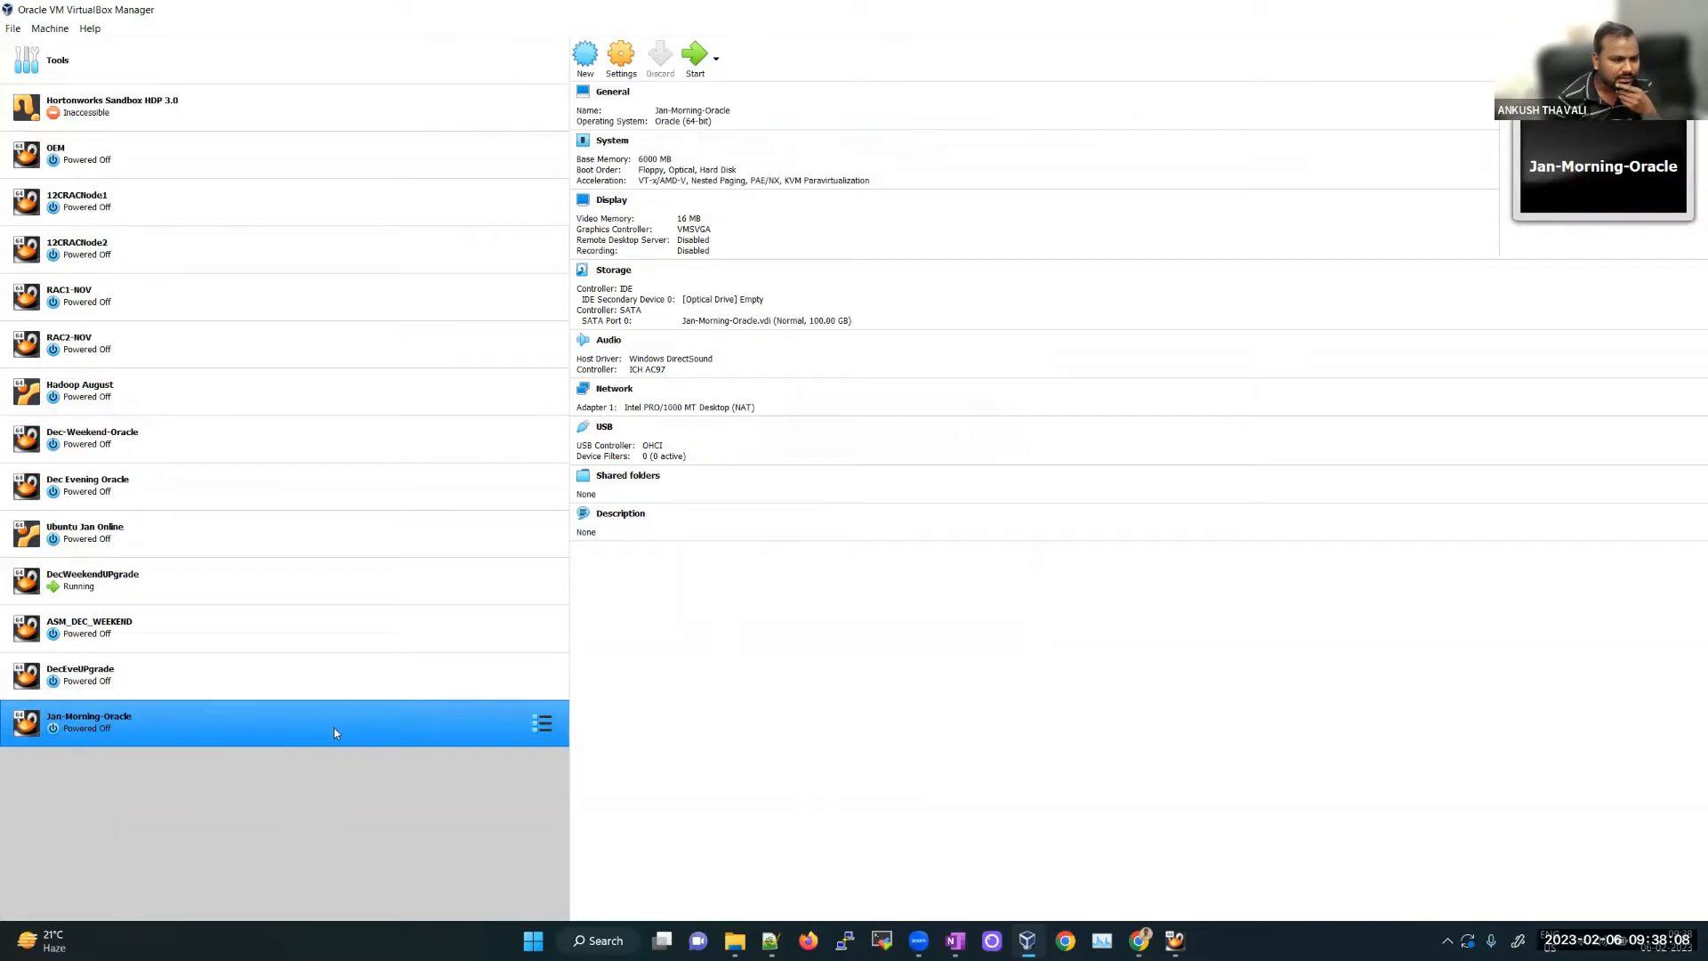
Step: Change the machine name from Jan-Morning-Oracle to Feb-Morning-Oracle and reopen its settings
right_click(231, 722)
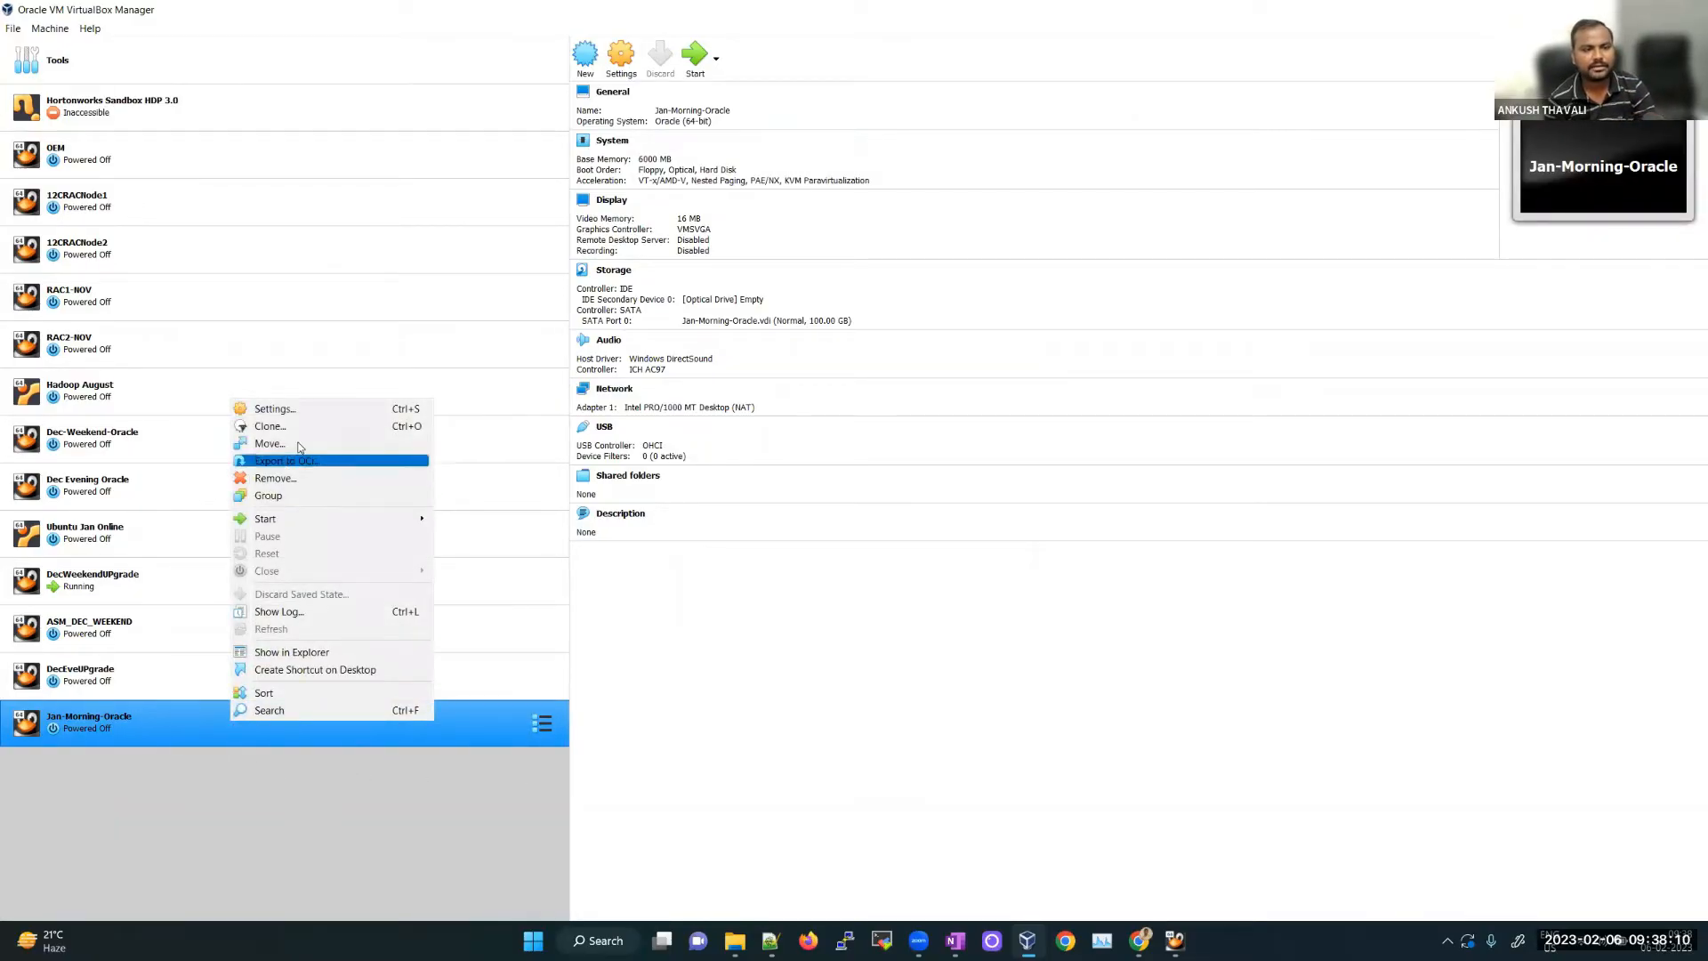
left_click(610, 73)
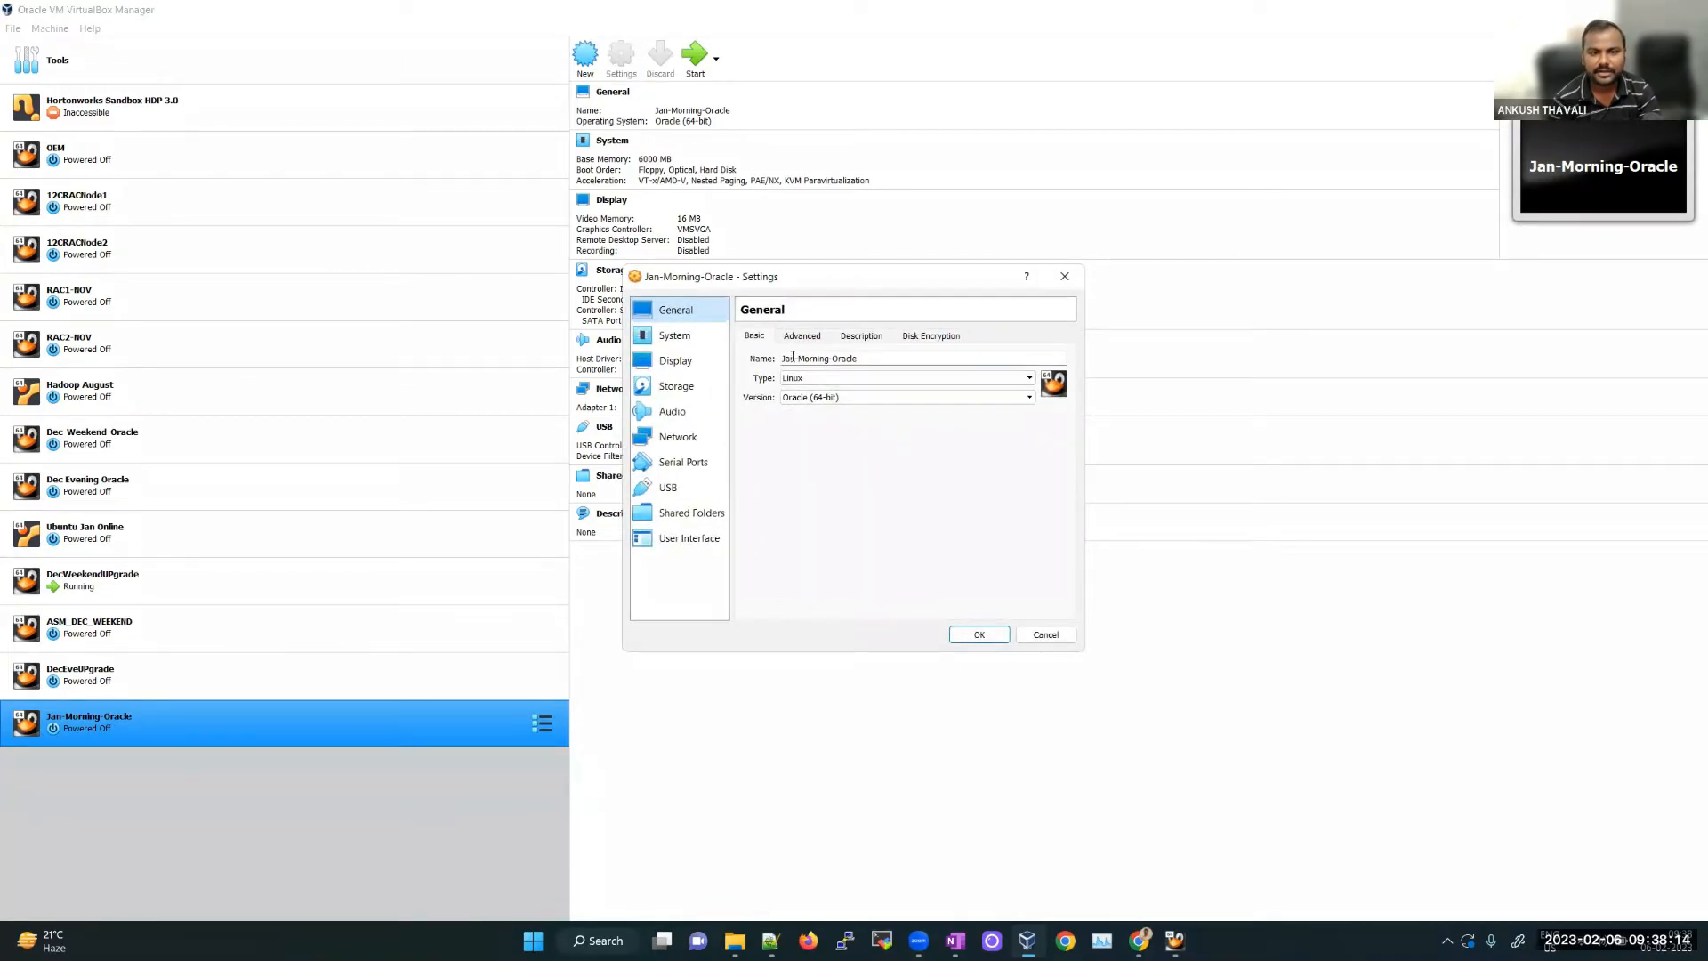
type("Feb")
left_click(979, 634)
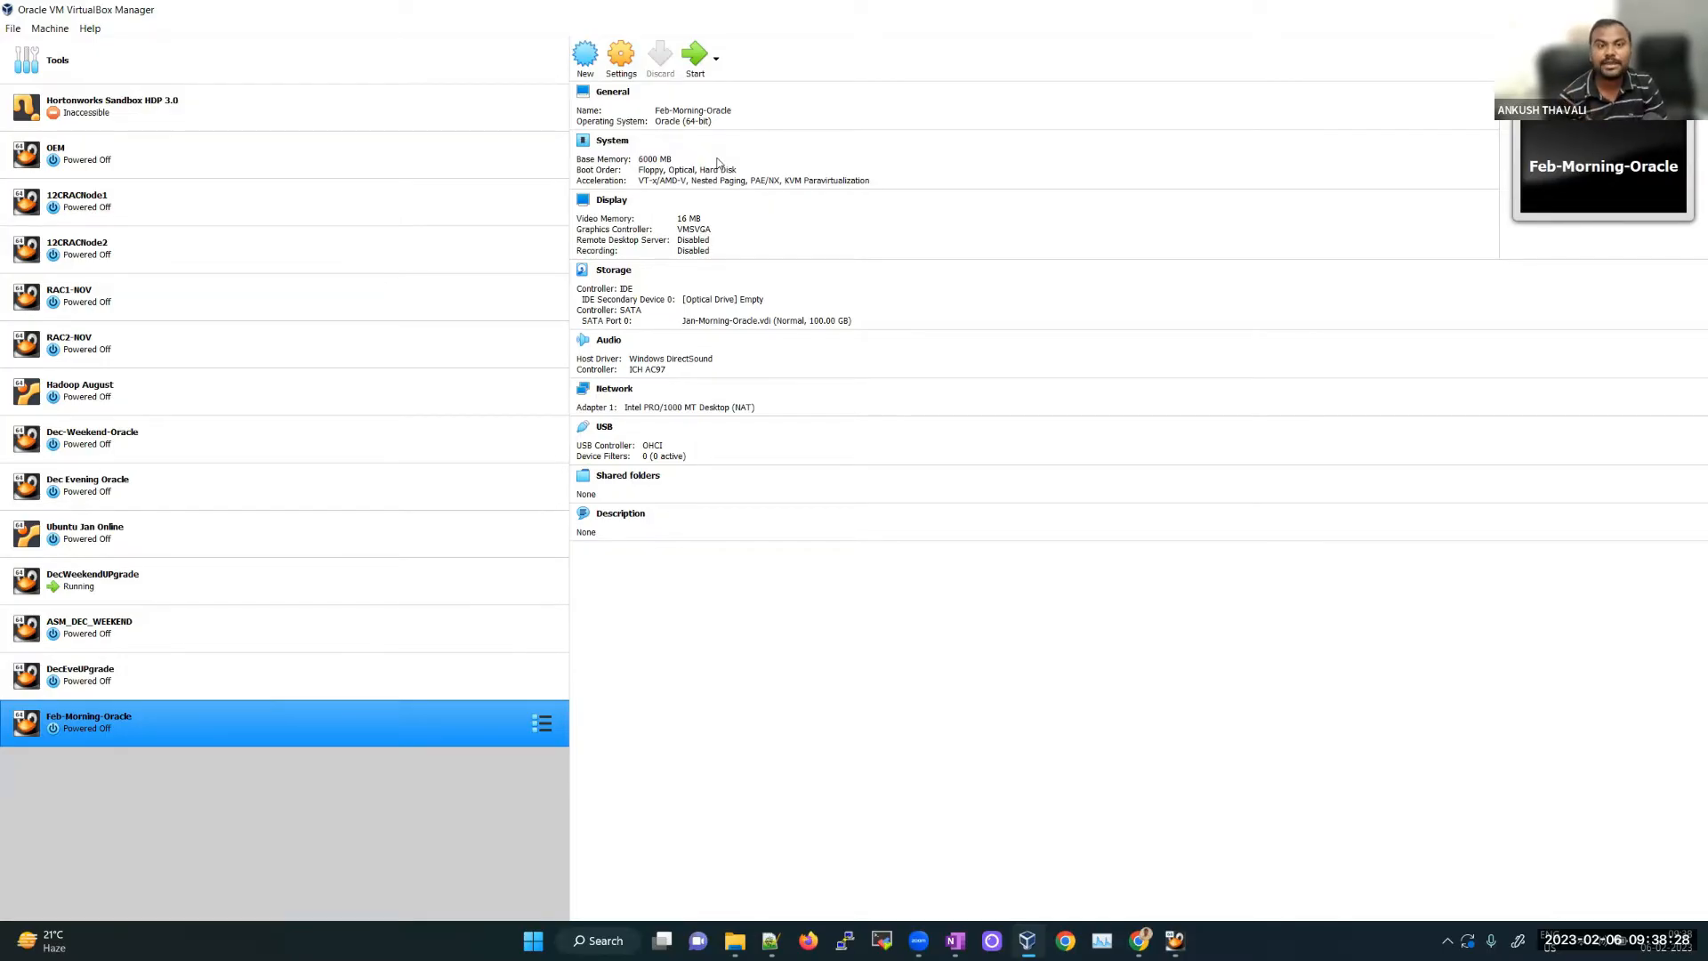
left_click(629, 55)
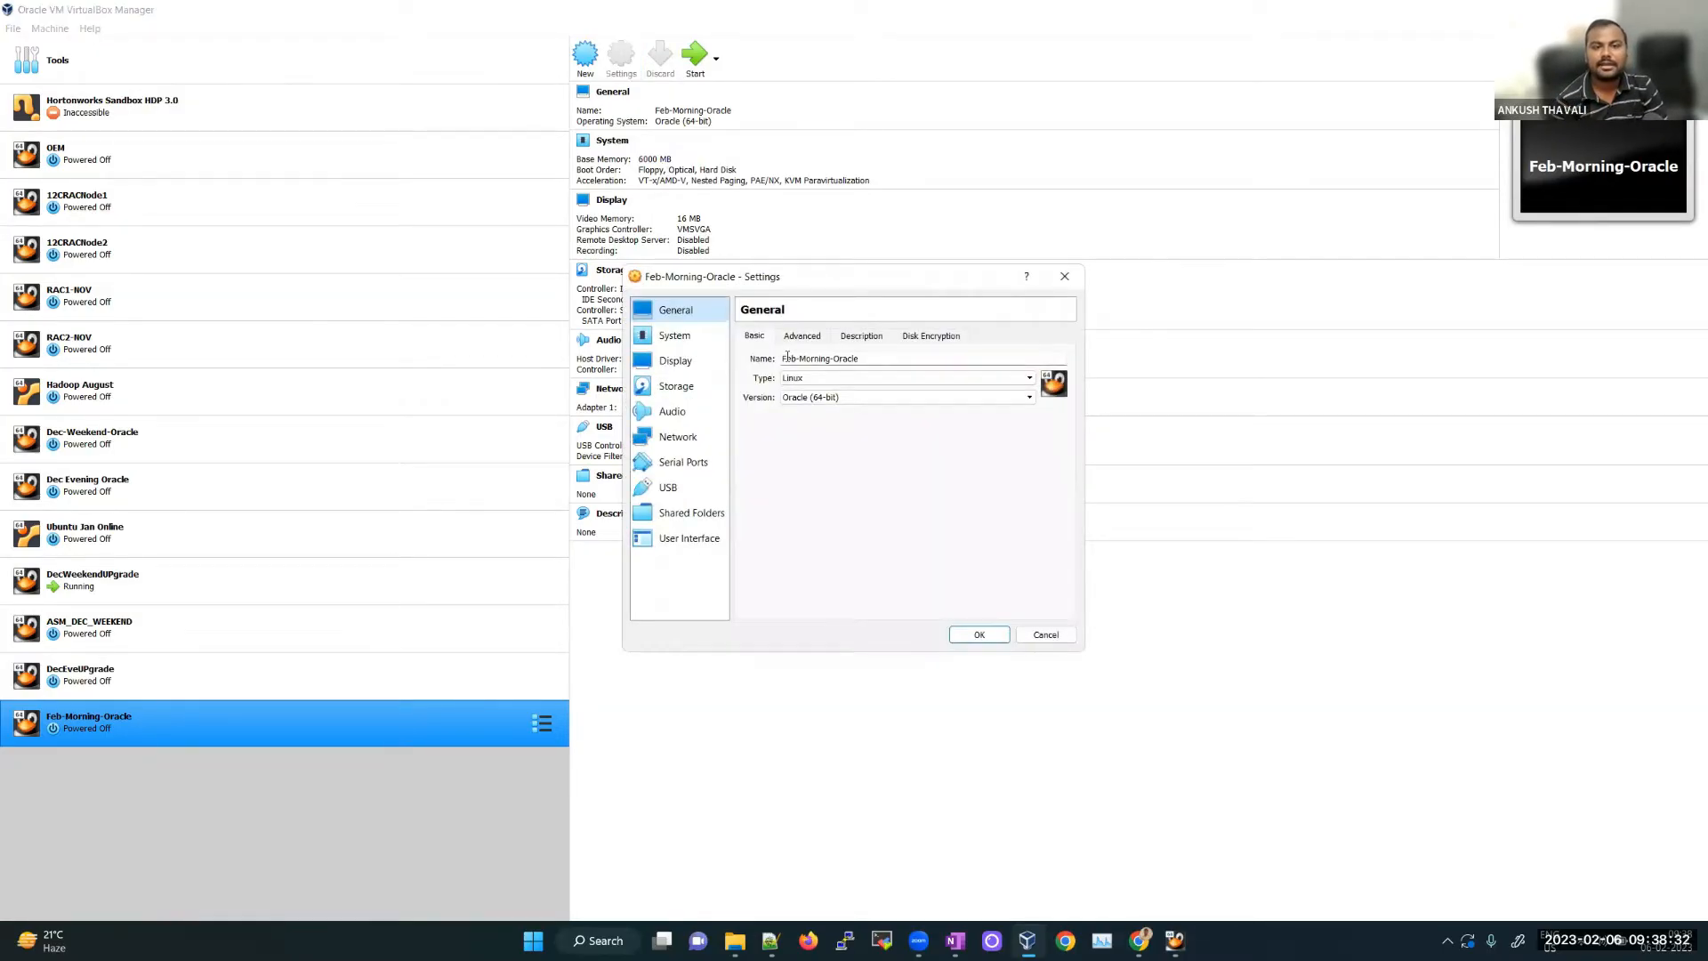
Step: Set Shared Clipboard and Drag'n'Drop to Bidirectional under General > Advanced
left_click(803, 336)
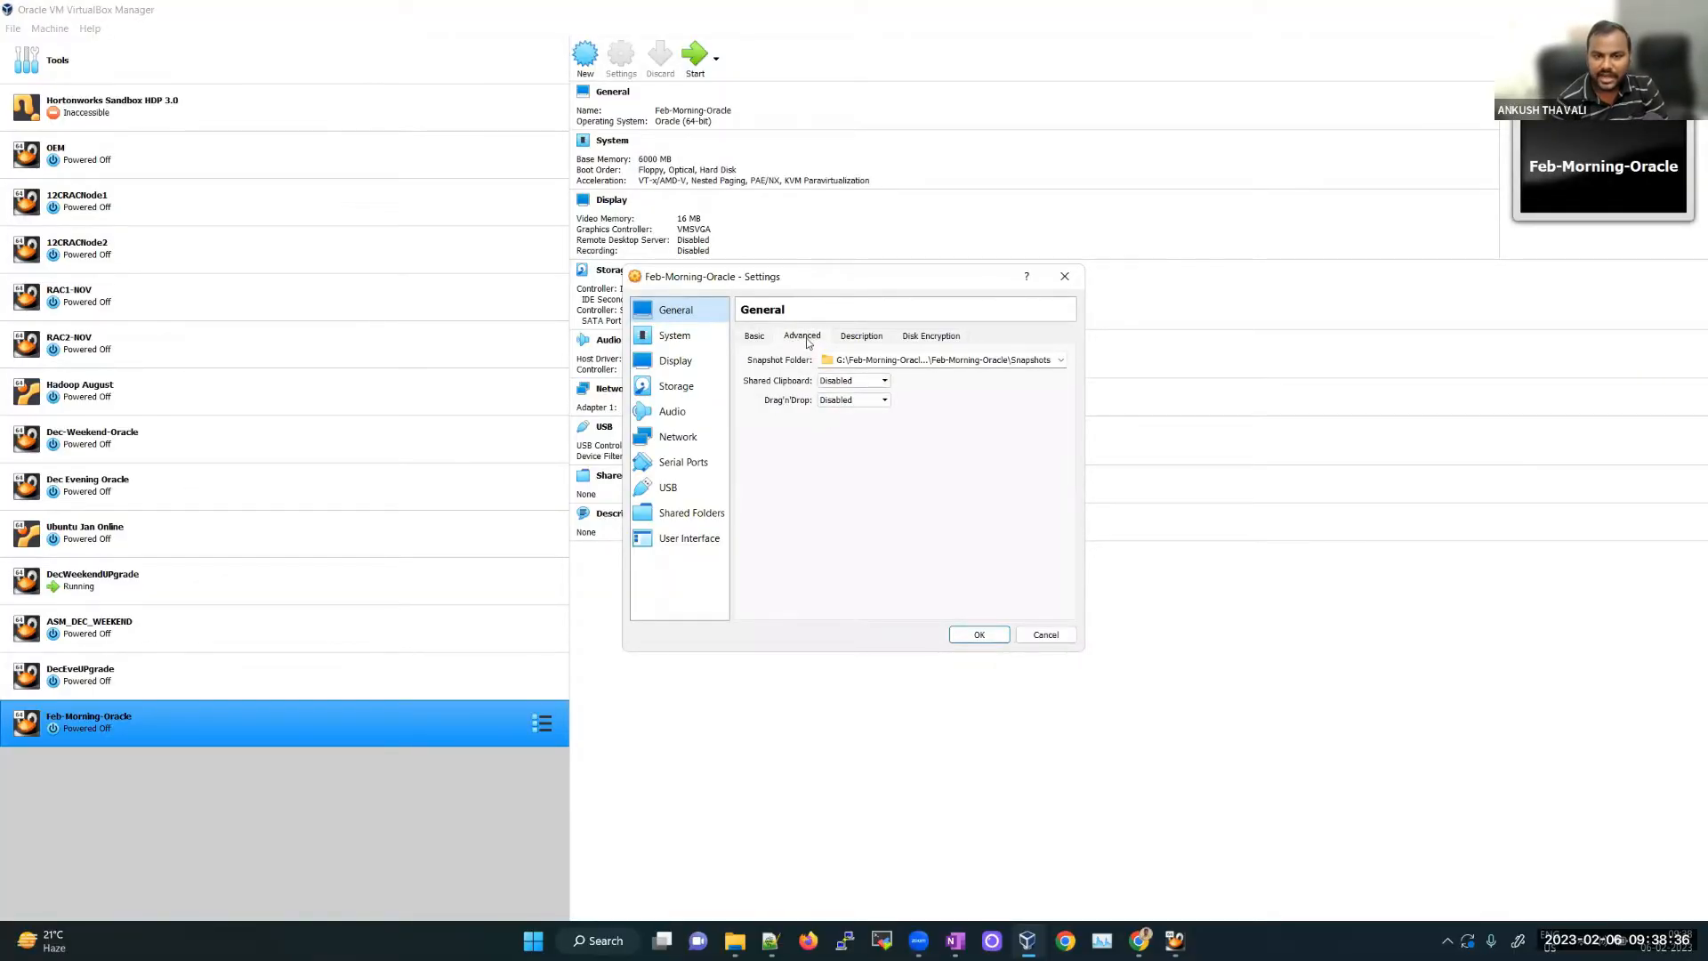
left_click(861, 383)
left_click(845, 425)
left_click(850, 401)
left_click(846, 445)
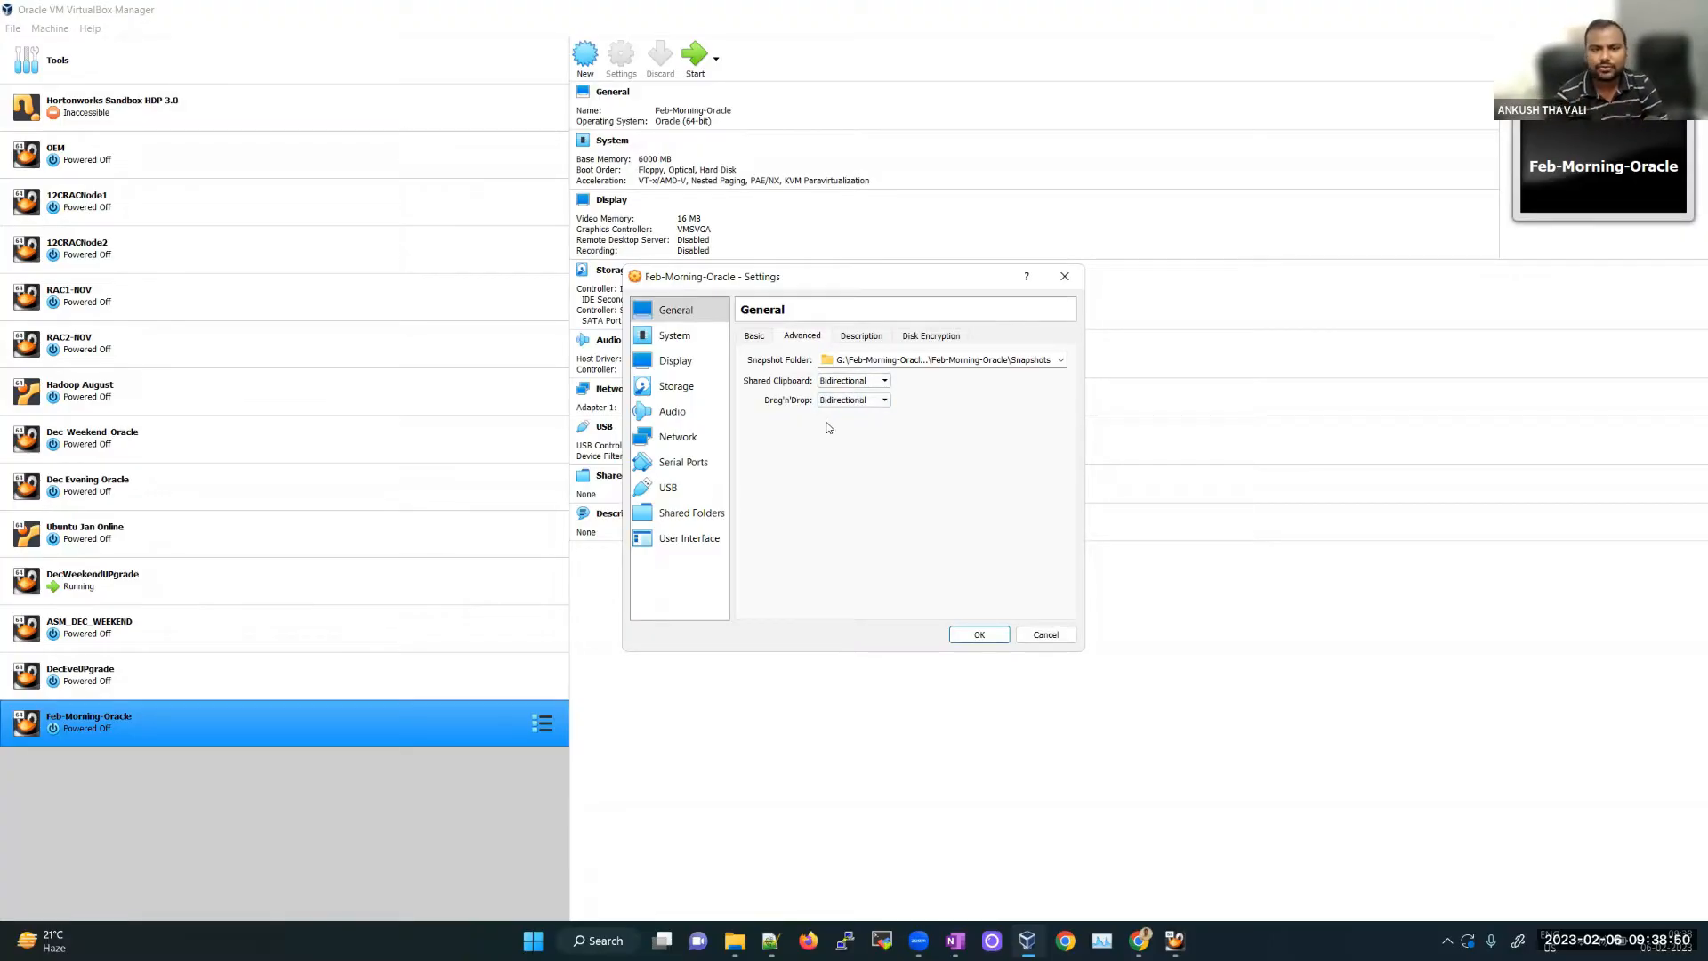
left_click(697, 337)
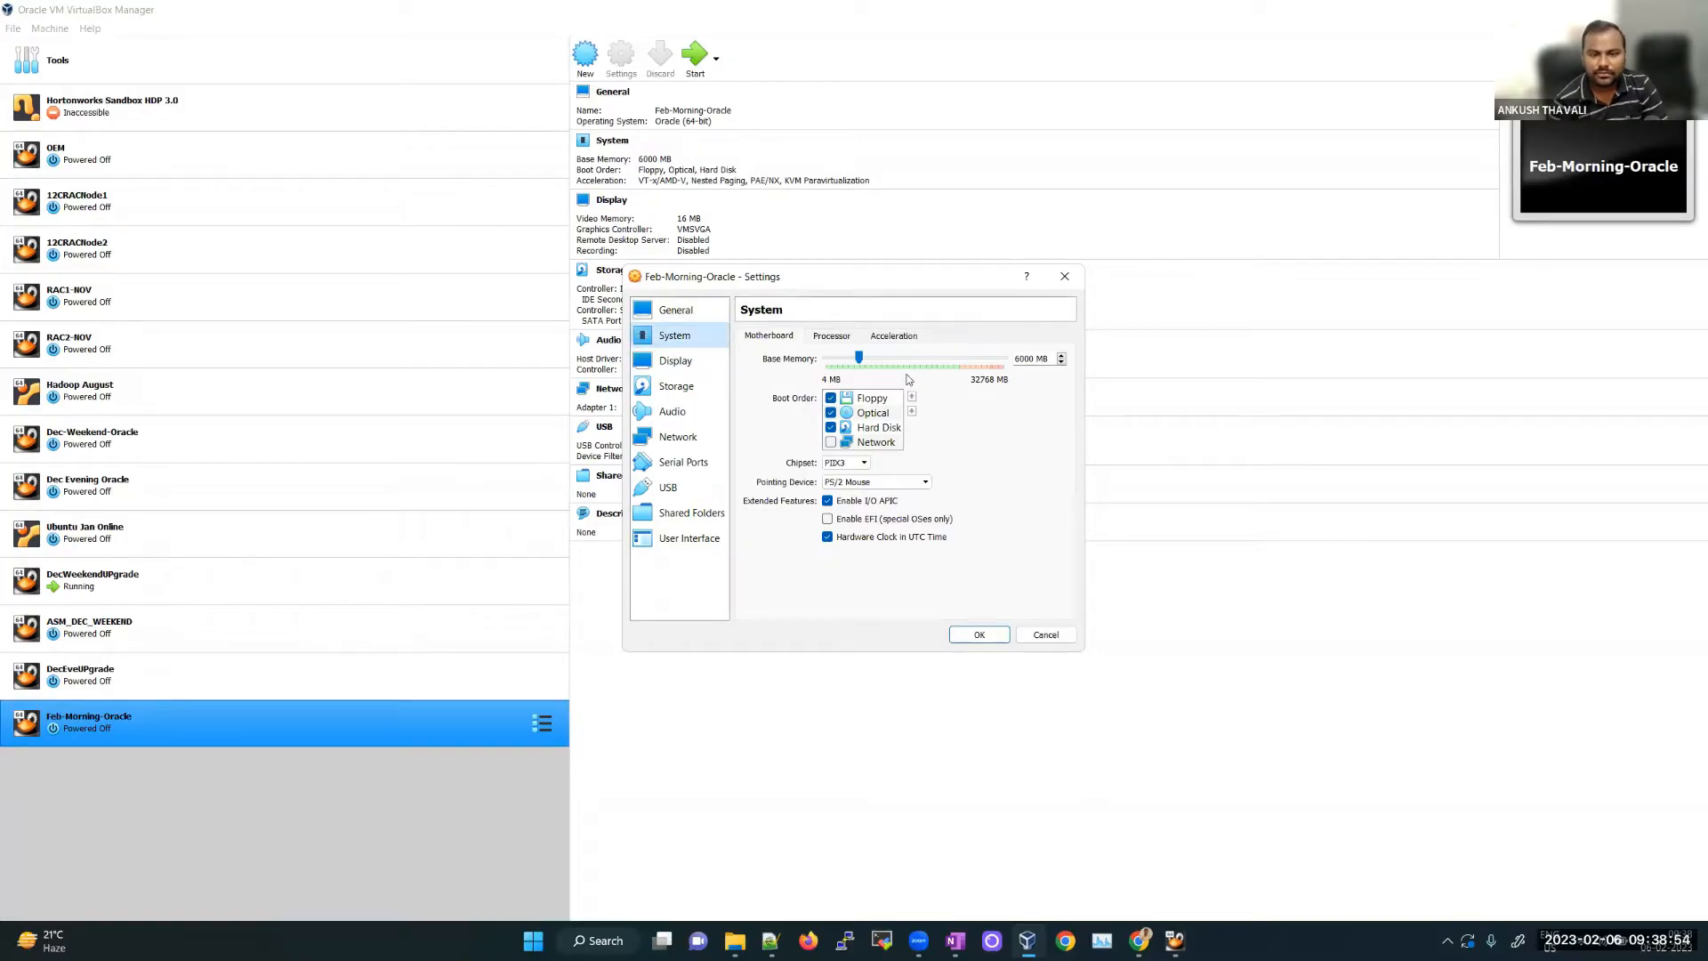
Step: Move Optical to the top of the boot order, uncheck Floppy, and set 2 processors
left_click(886, 414)
left_click(912, 396)
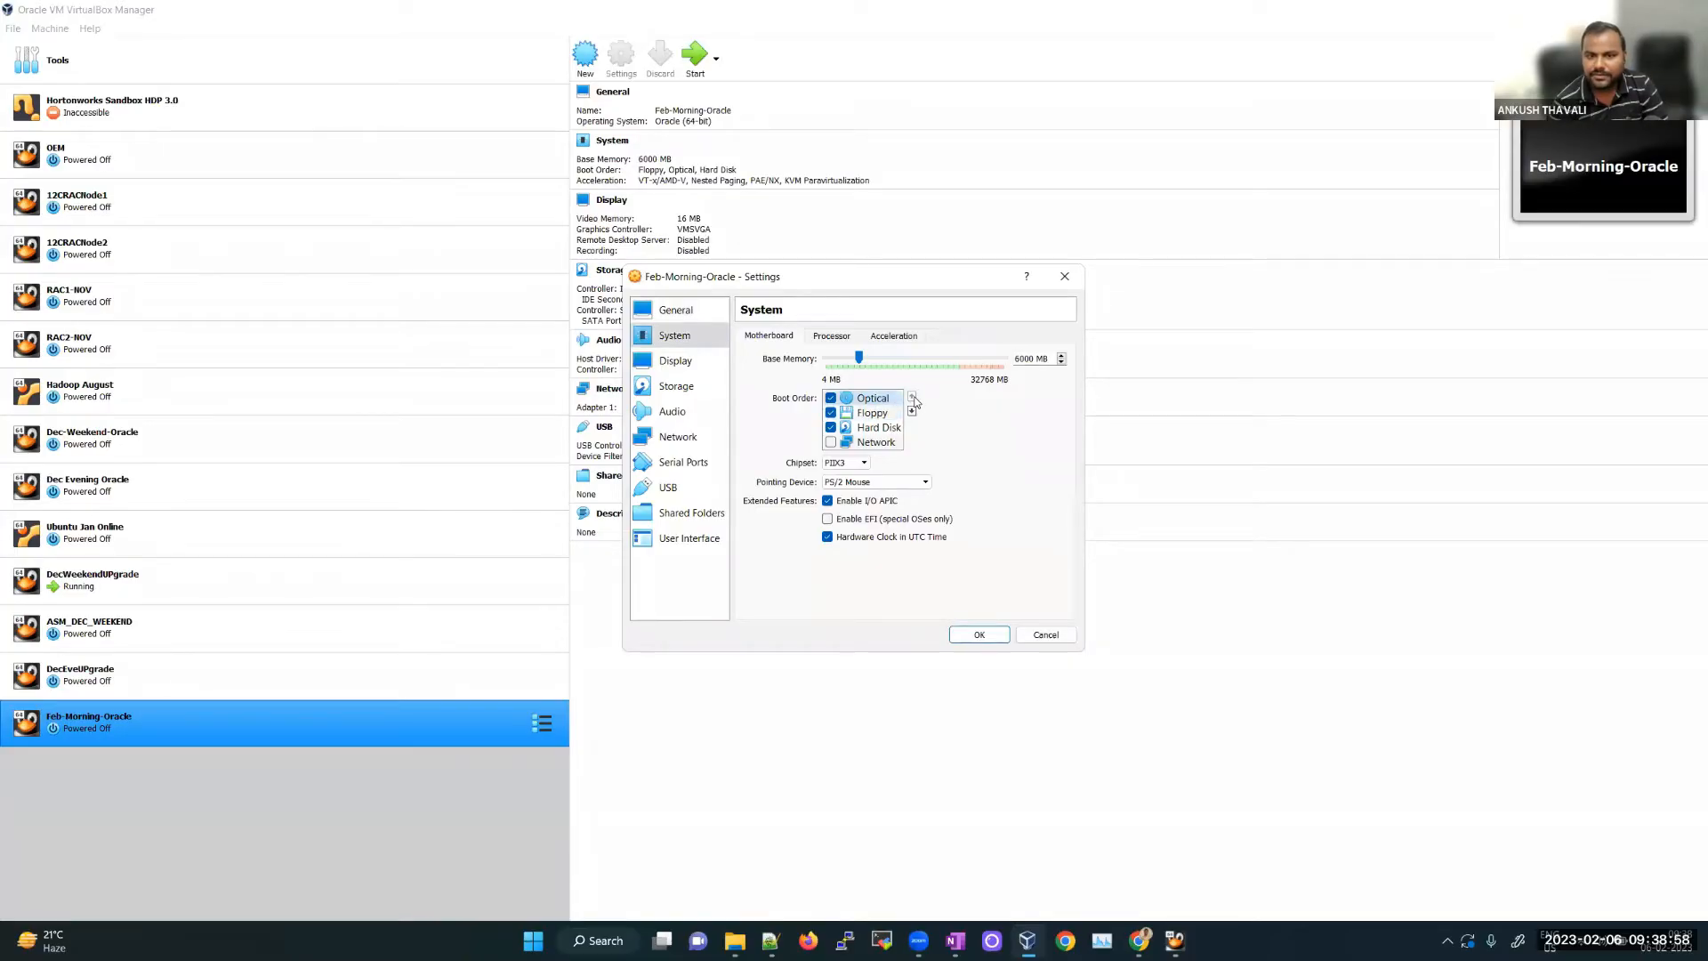
left_click(832, 414)
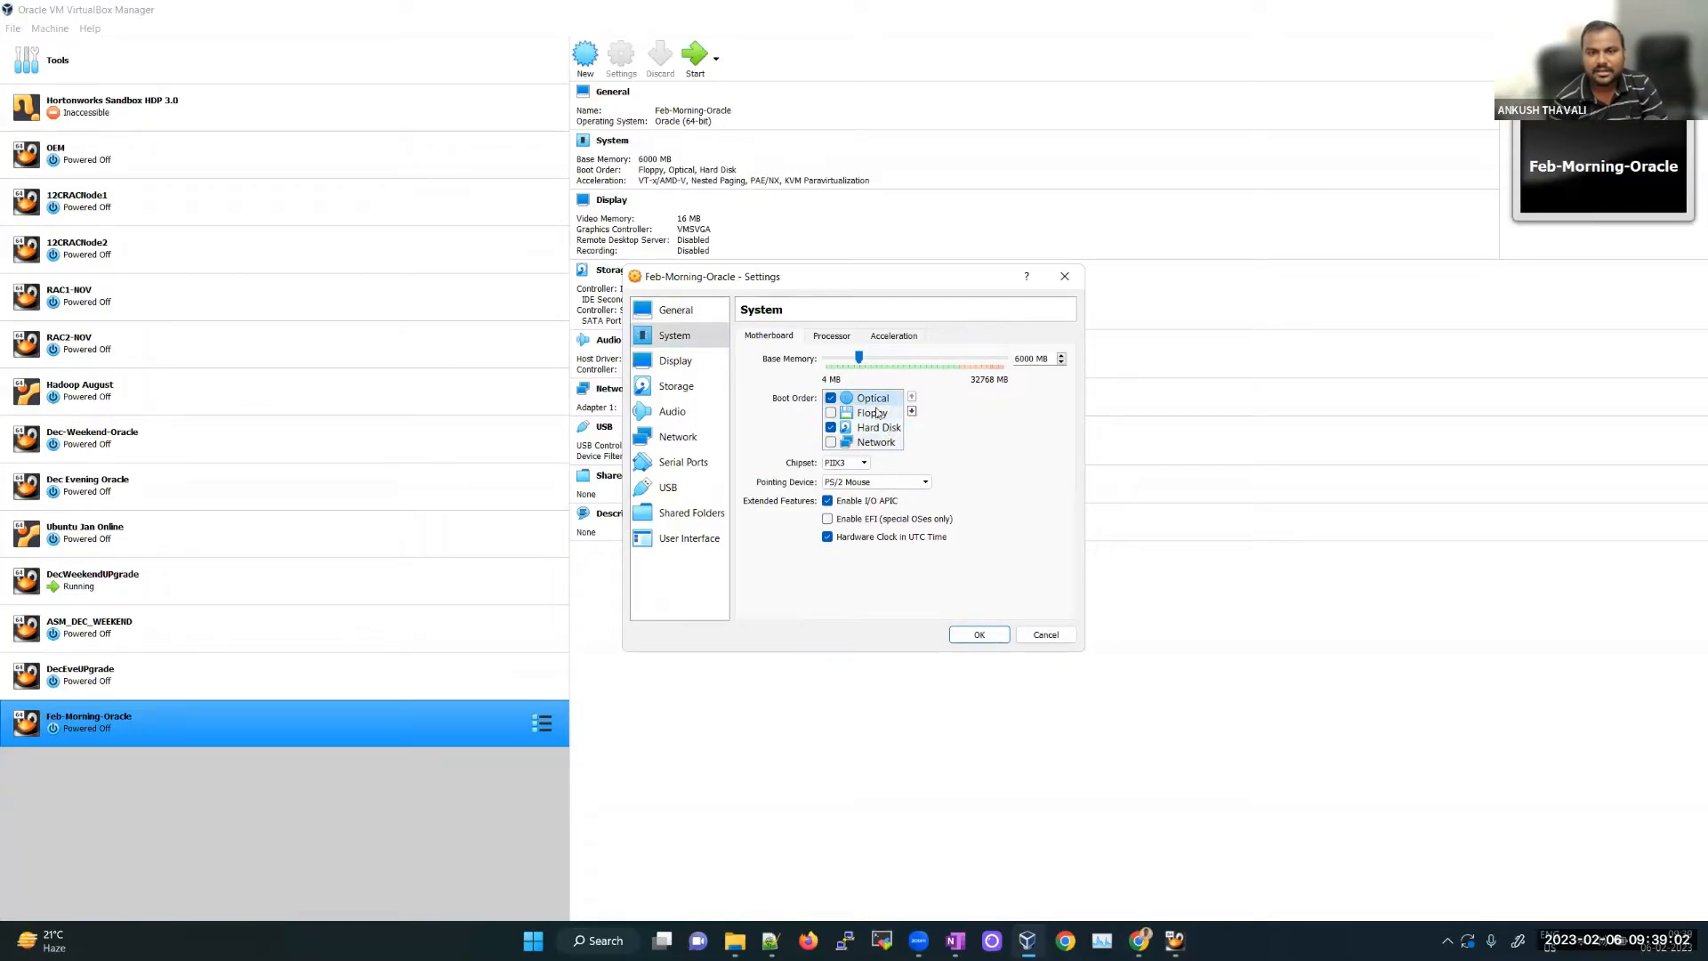
left_click(834, 336)
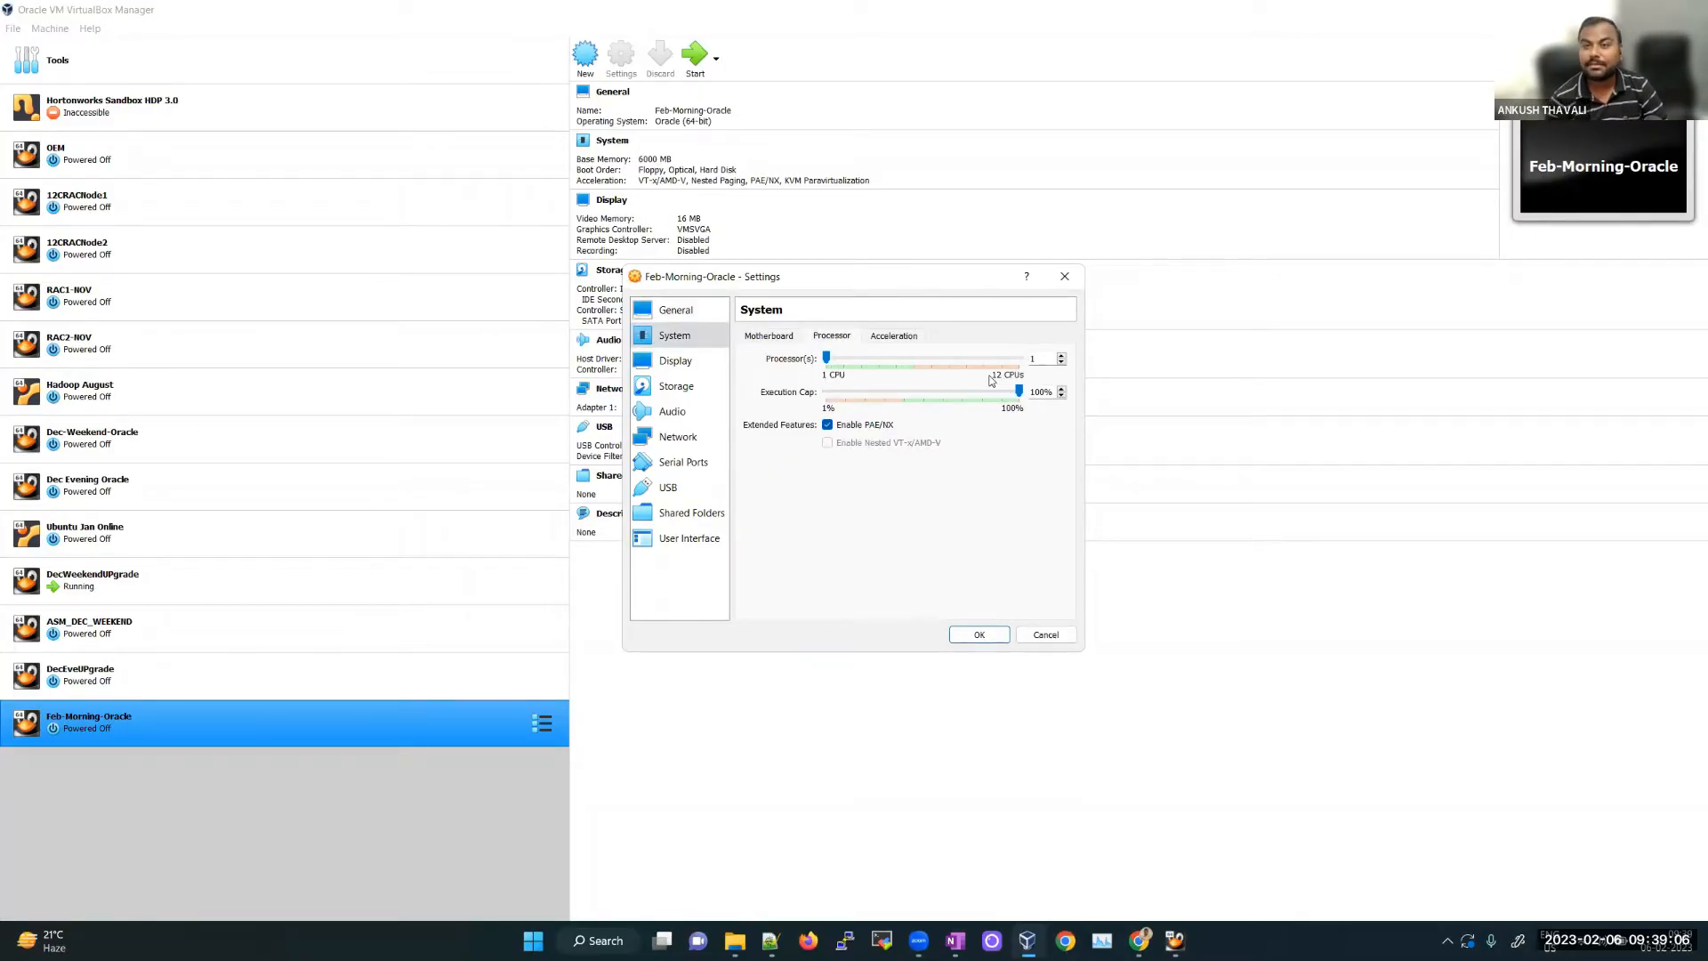
left_click(1062, 355)
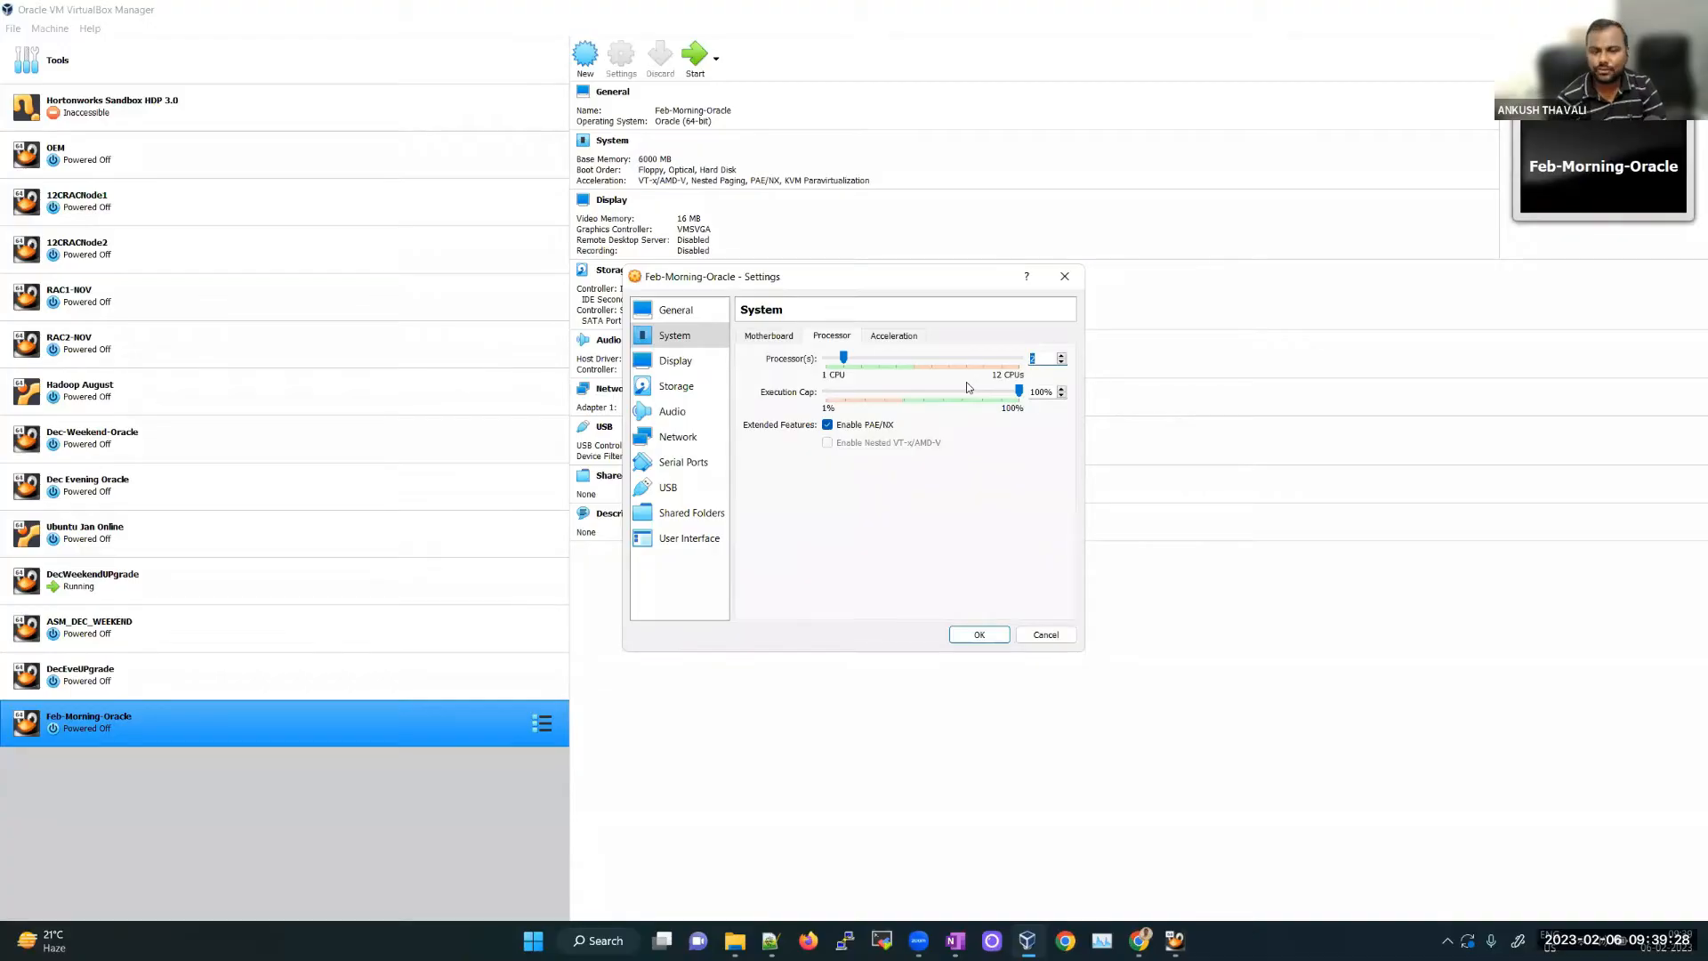
Step: Change the graphics controller on the Display page to VBoxSVGA
left_click(676, 362)
left_click(865, 466)
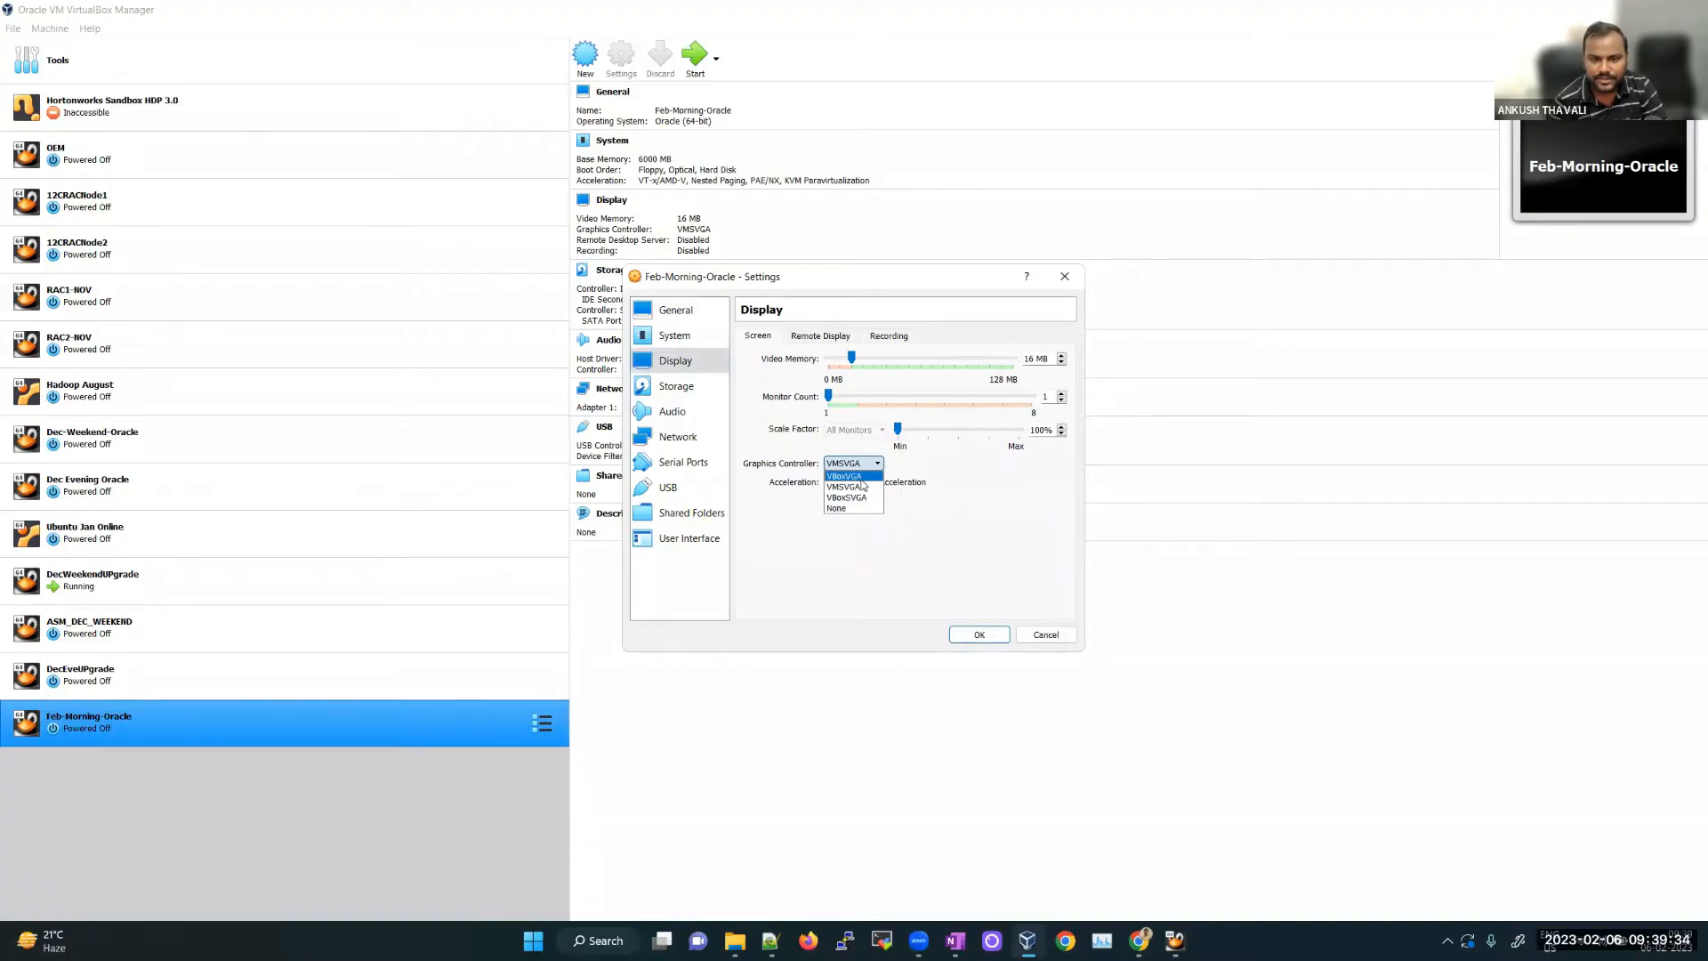
left_click(861, 478)
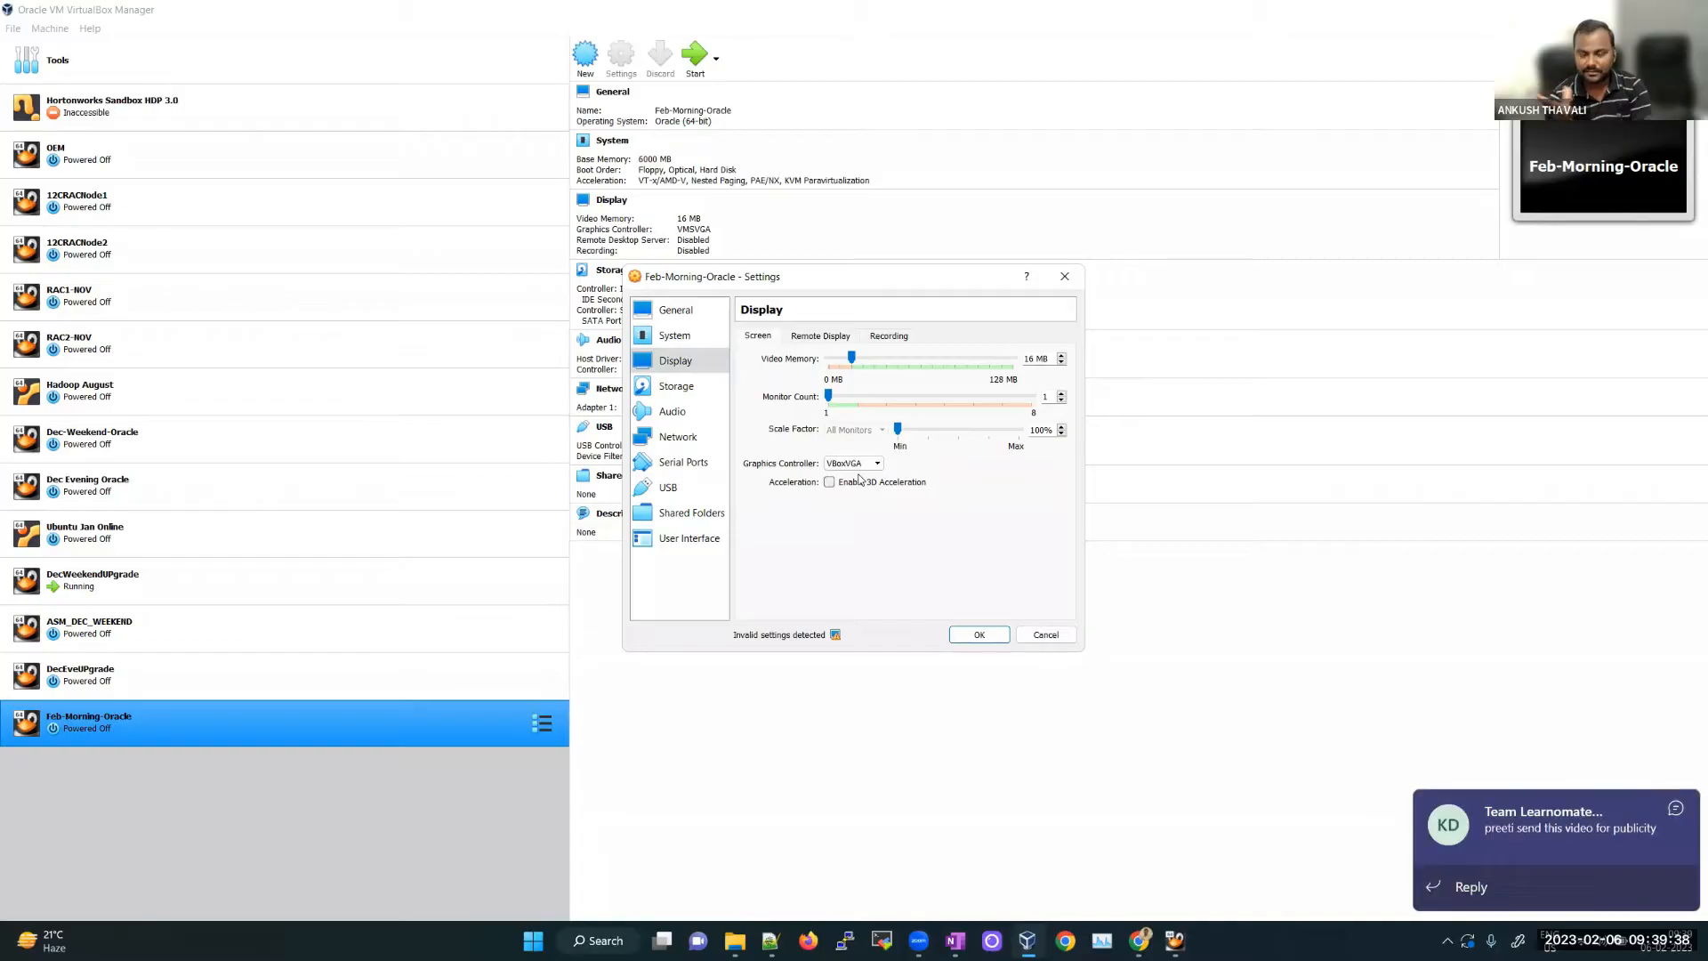
Step: Dismiss the chat notifications and close the Teams meeting window to return to VirtualBox
left_click(1676, 732)
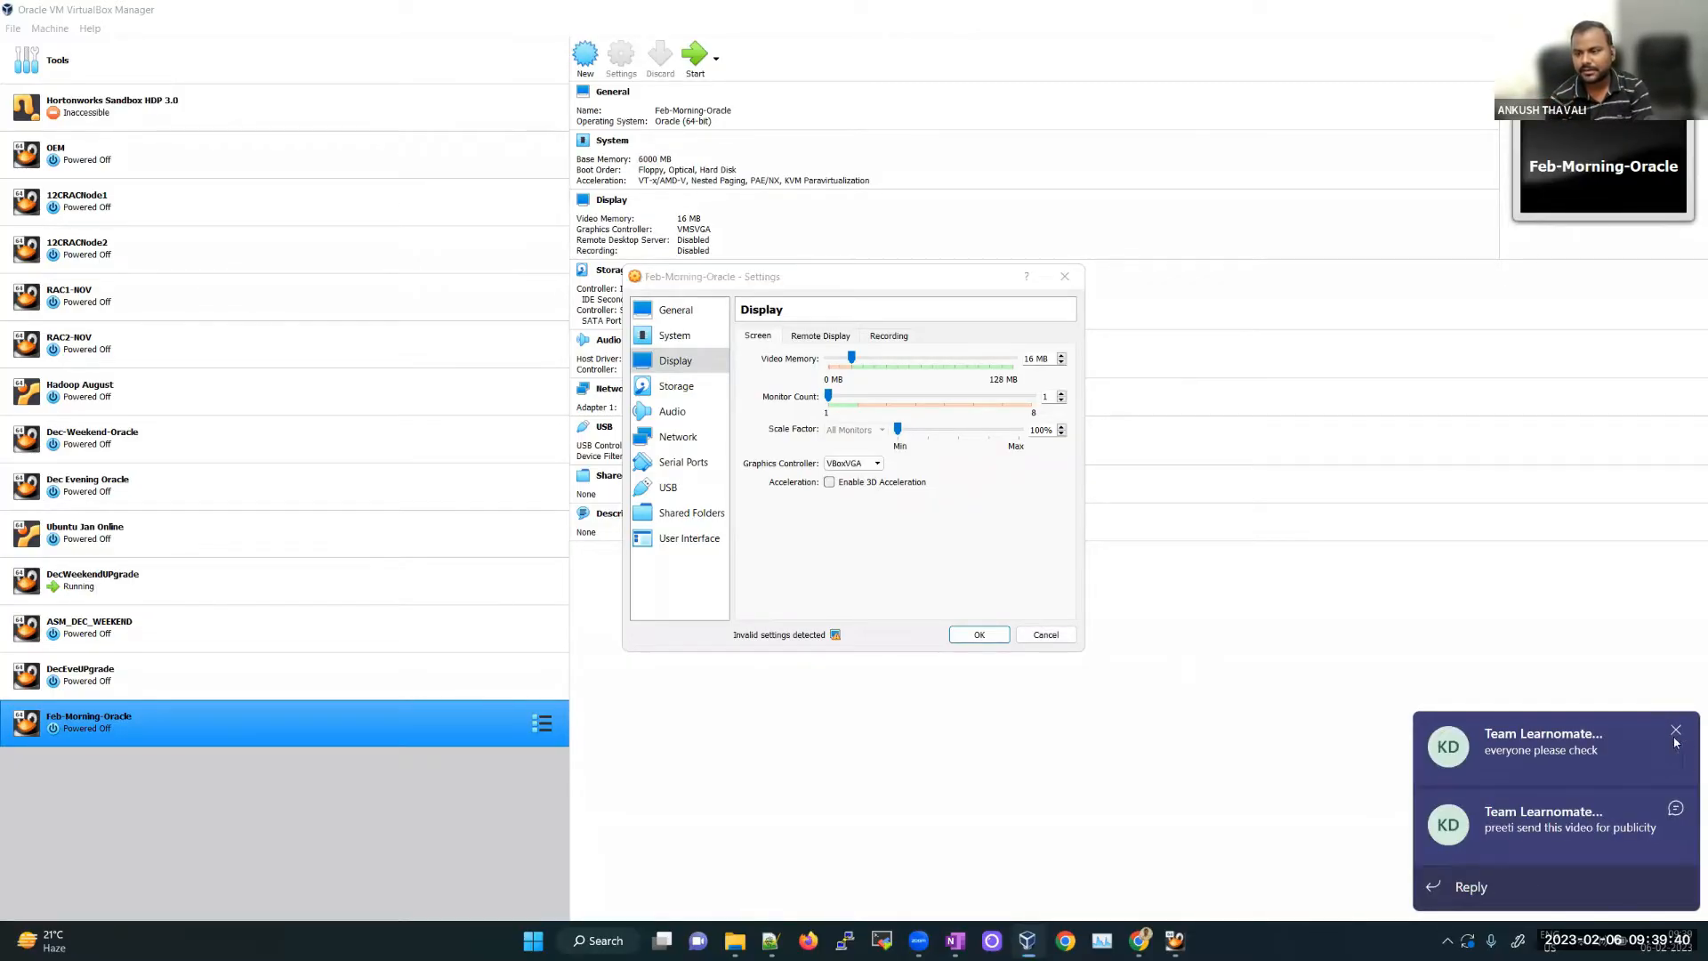
left_click(1679, 808)
left_click(1449, 941)
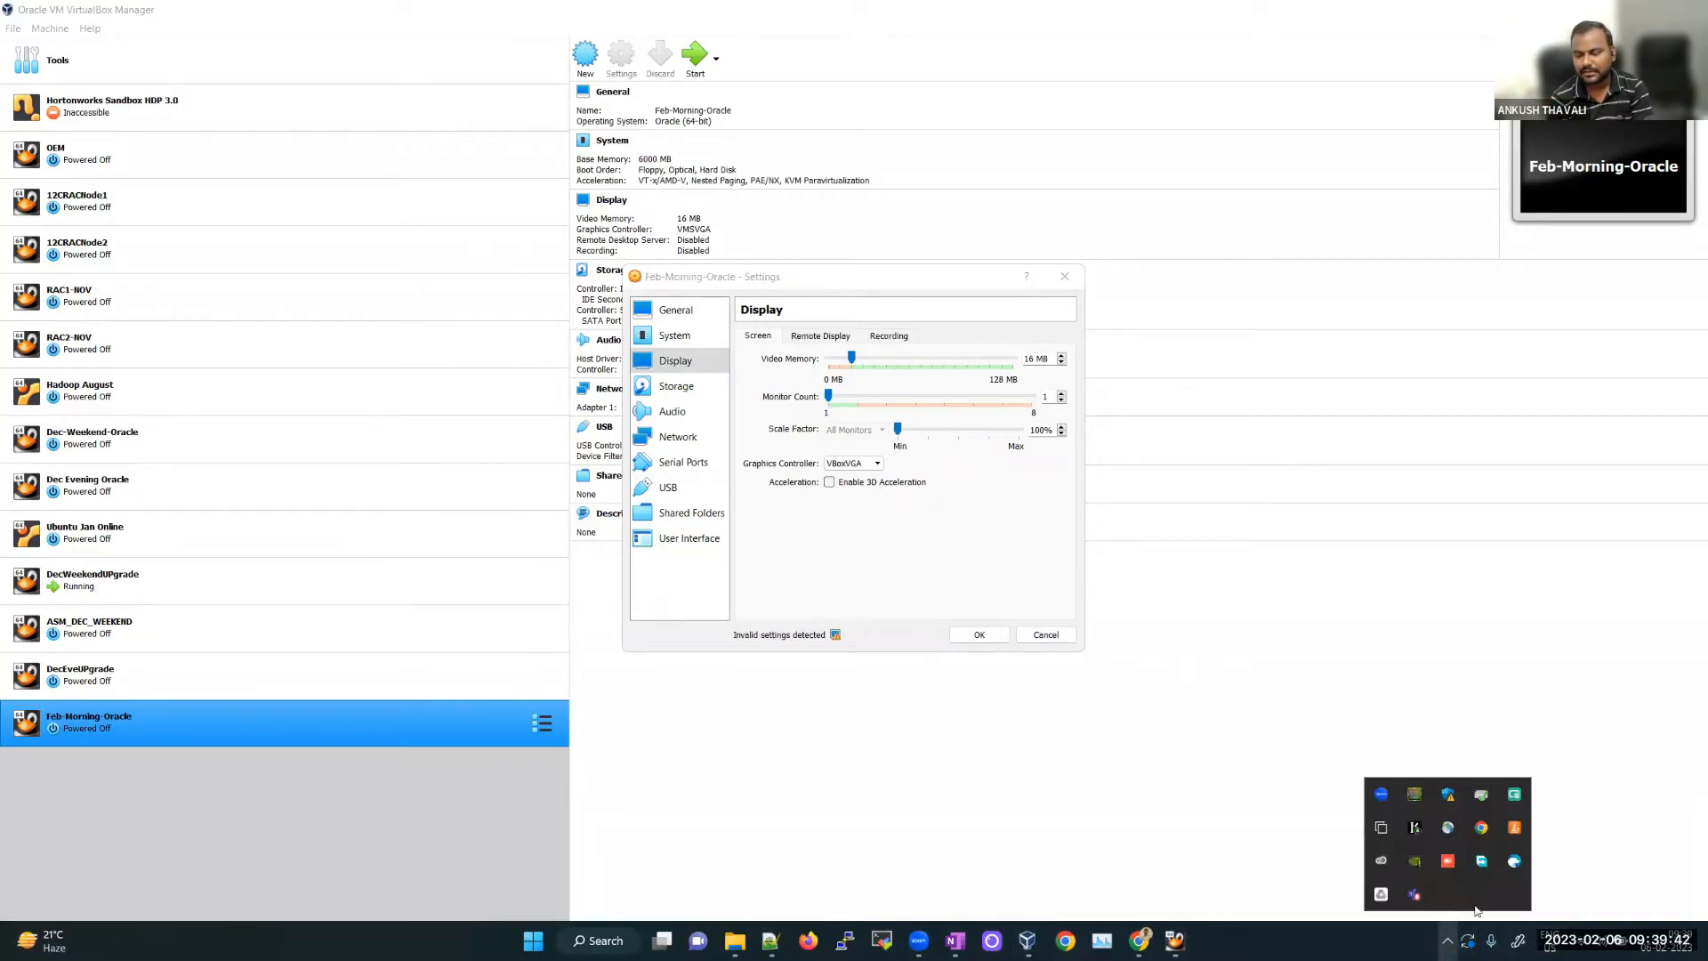
left_click(1416, 897)
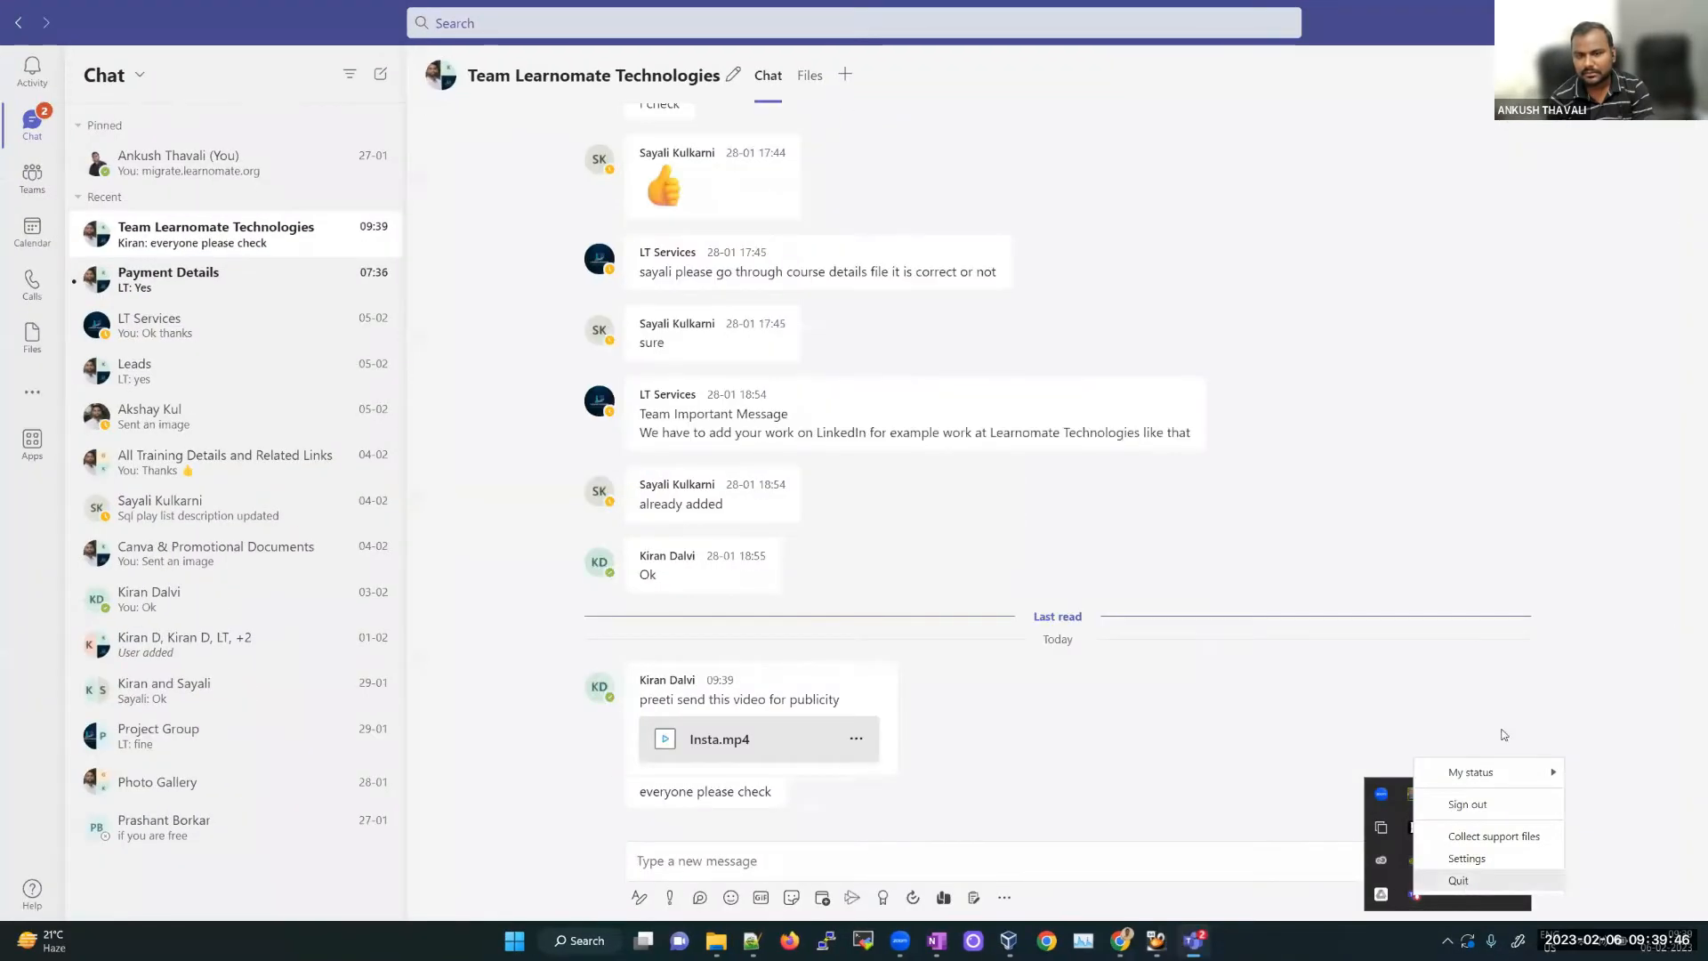
left_click(1686, 20)
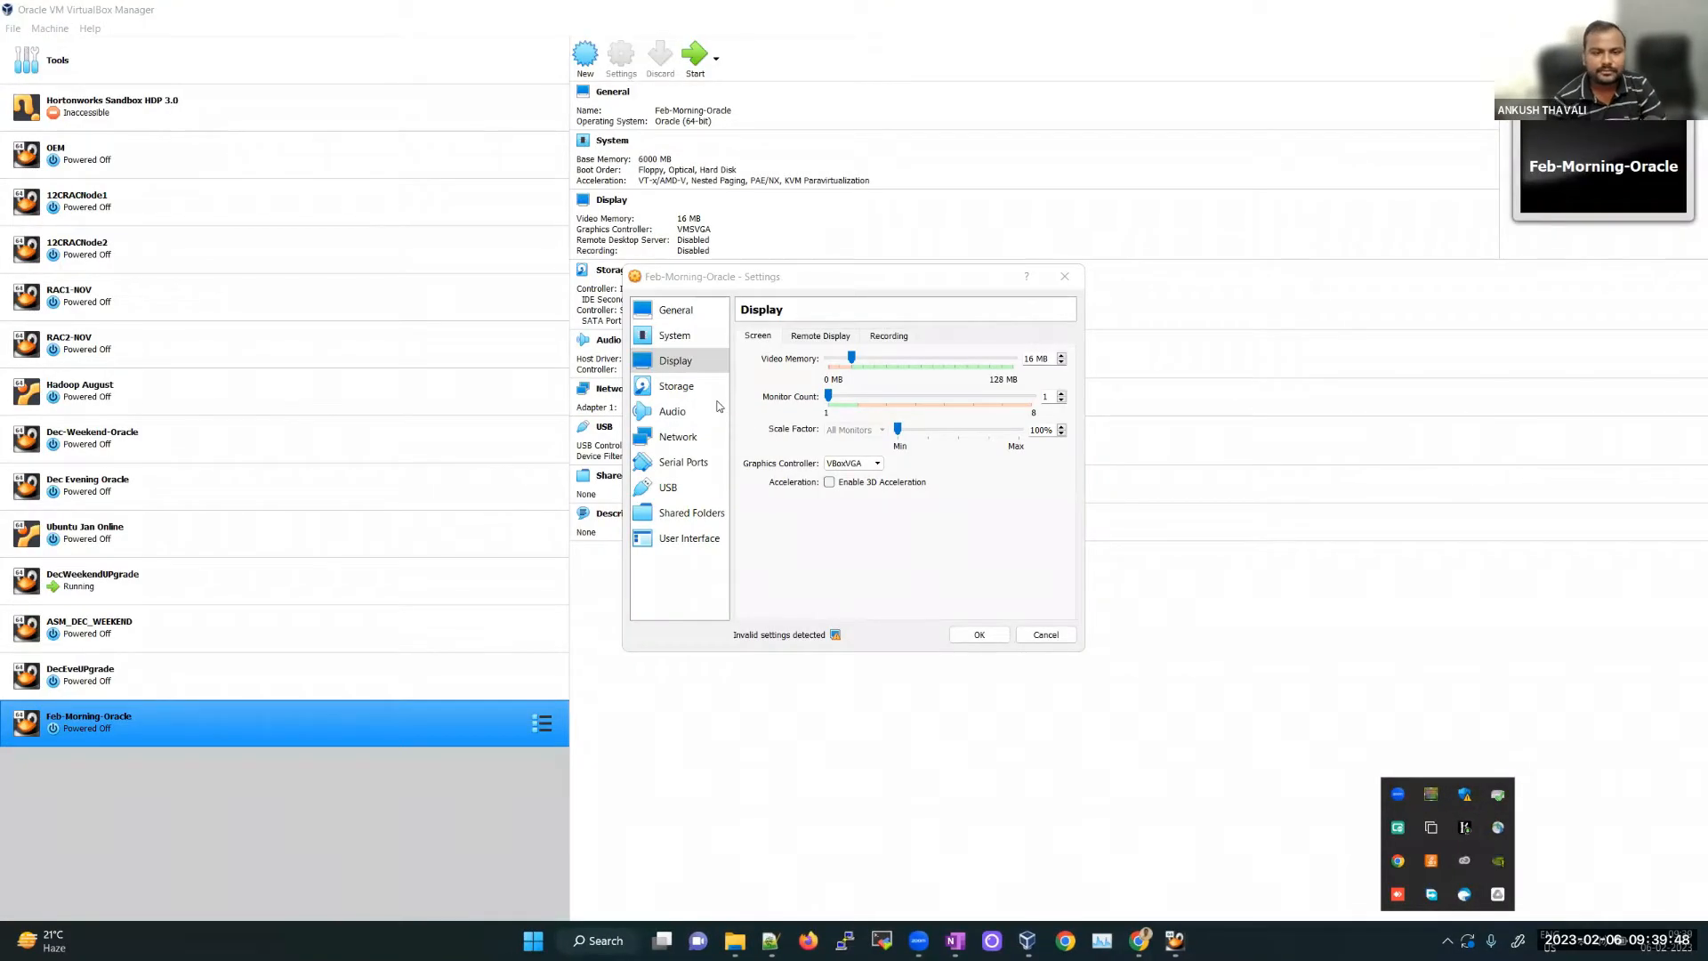
Step: Add an IDE optical drive holding V1009690-01.iso from Training (E:)\OEL7.9 RAC ISO
left_click(690, 388)
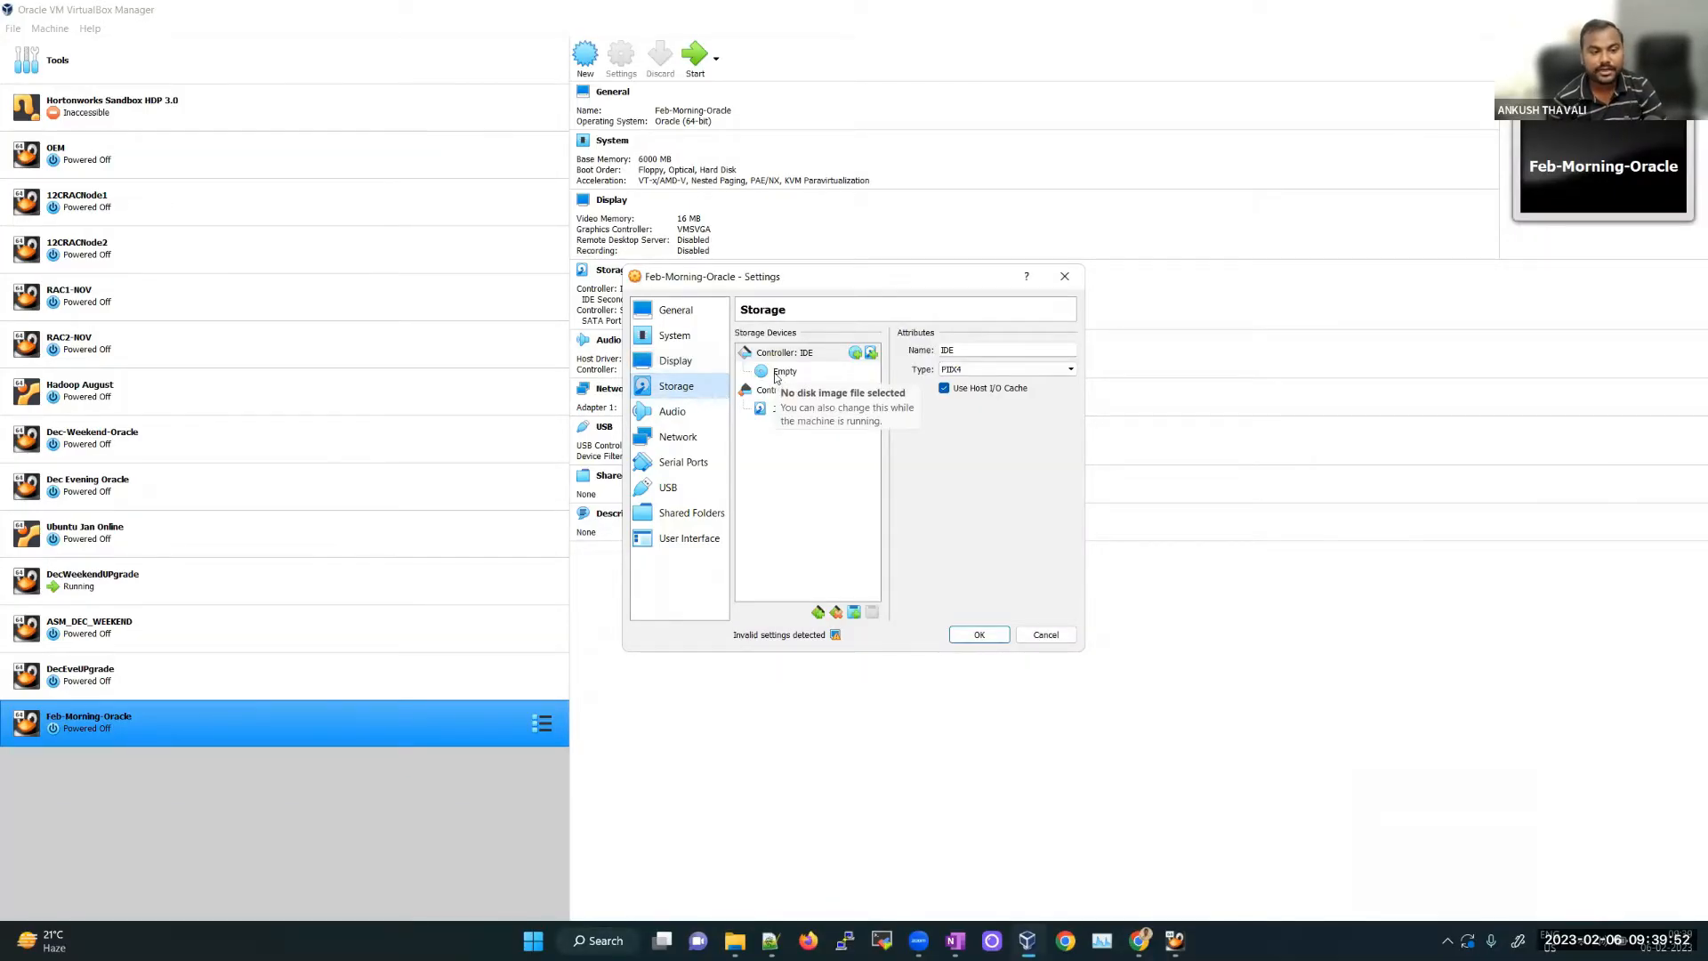
left_click(854, 355)
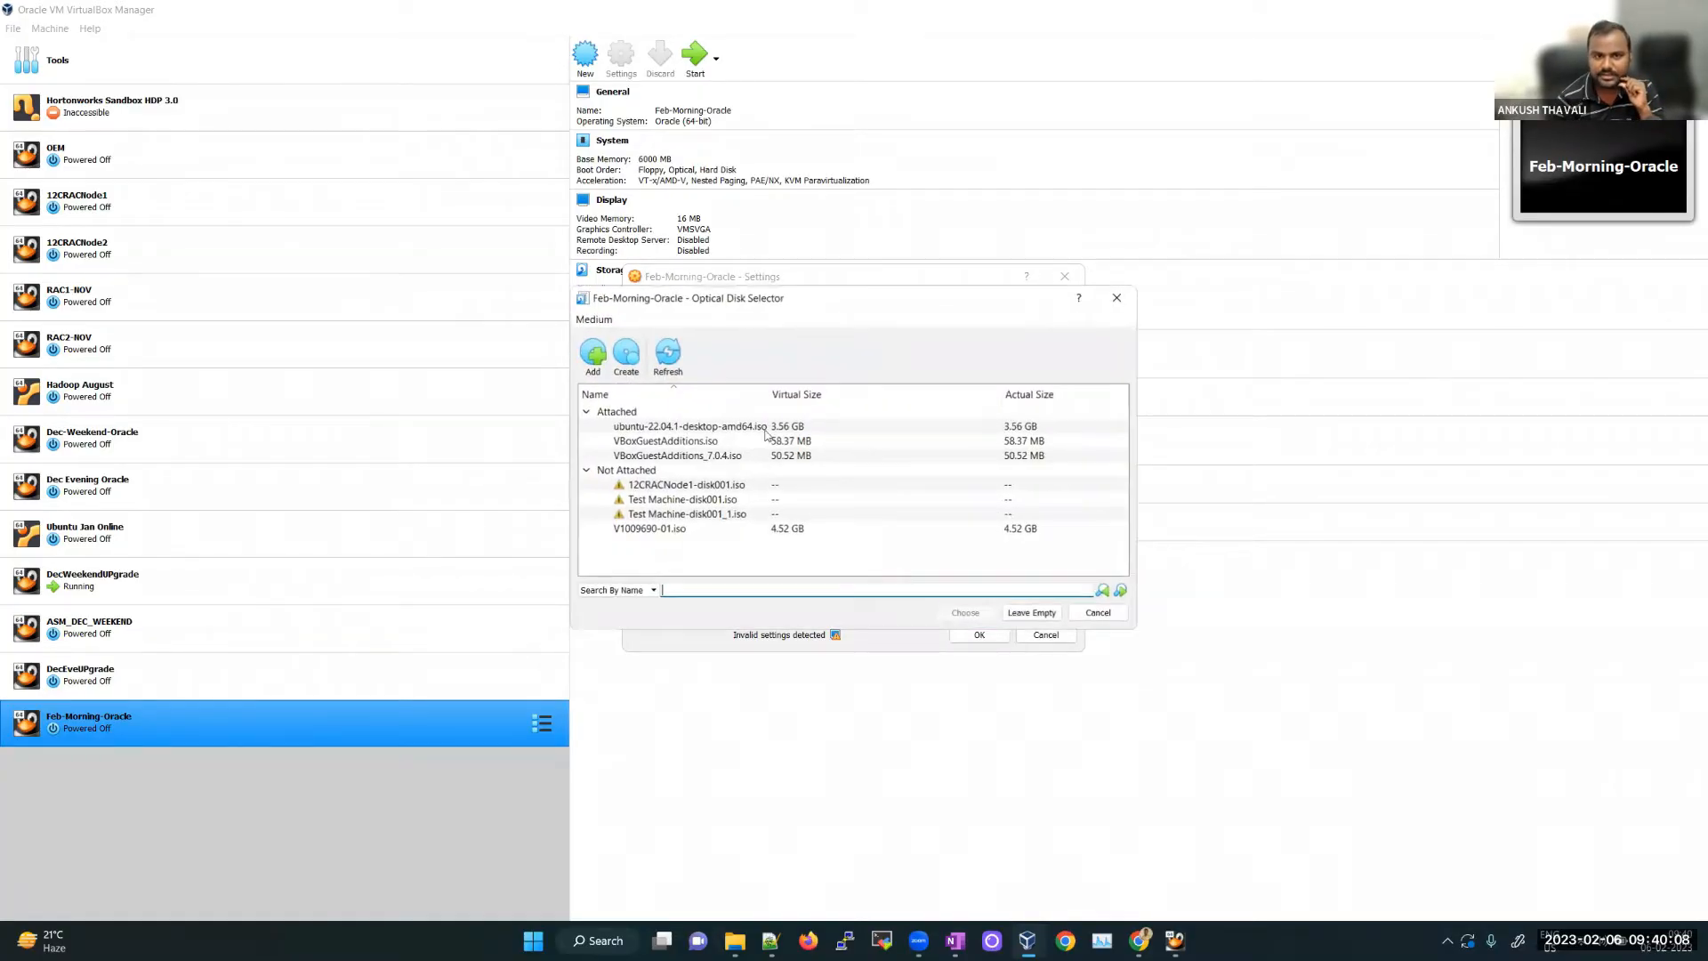
left_click(589, 354)
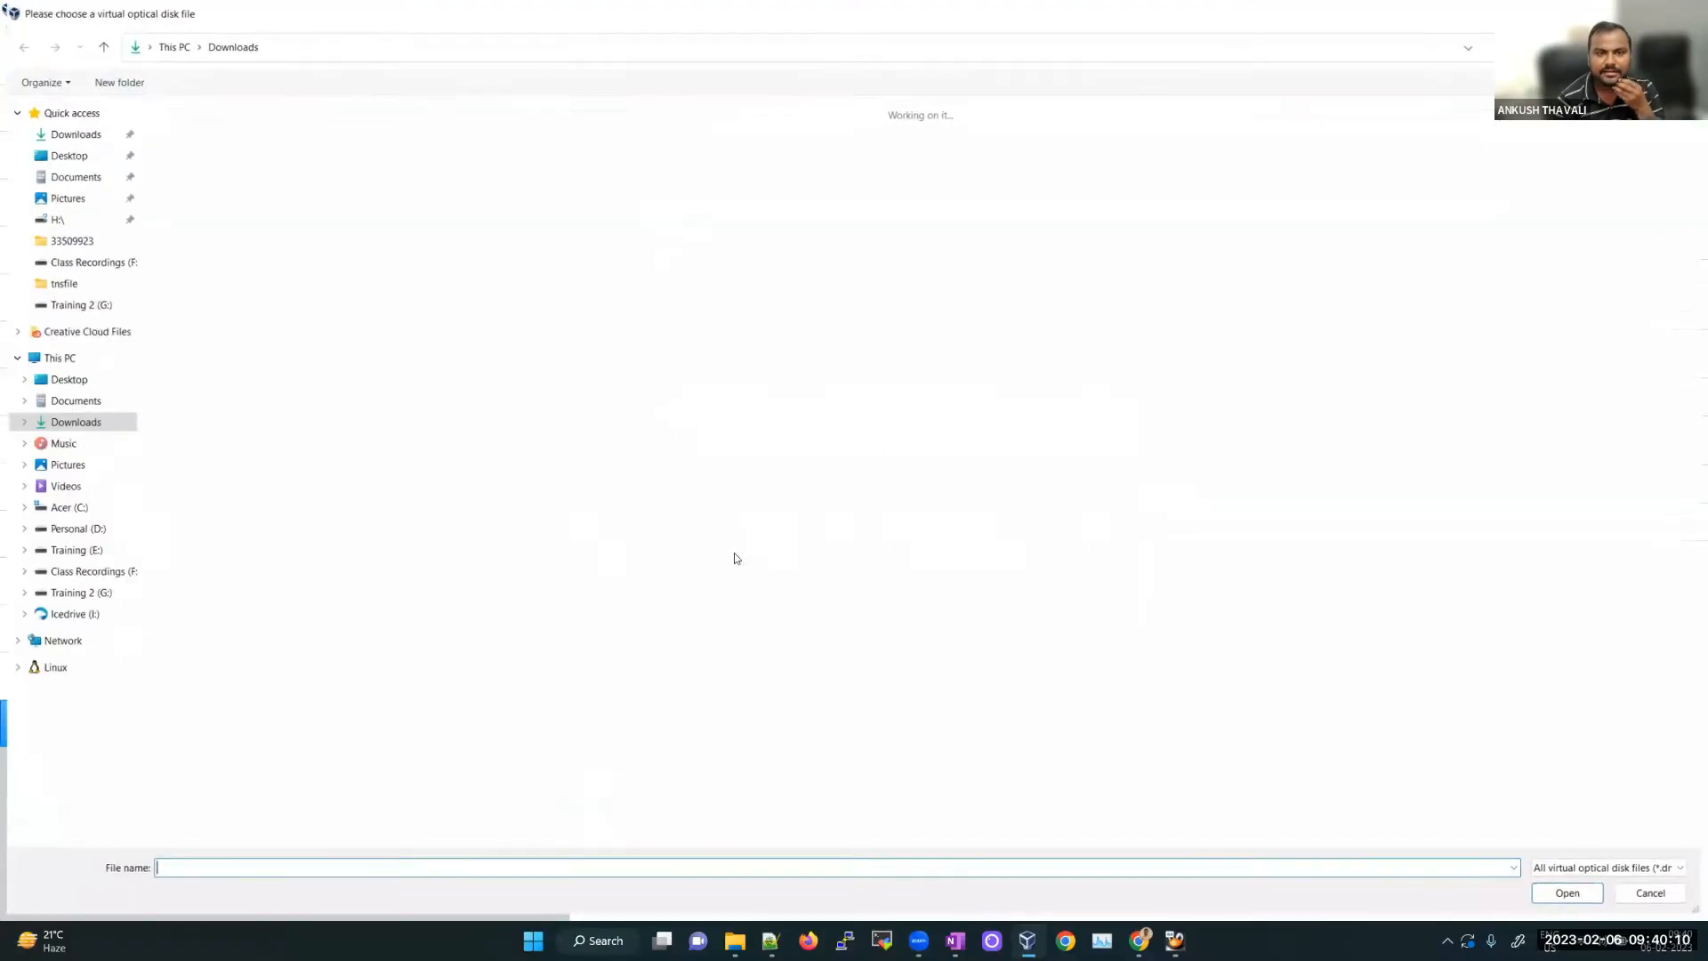
left_click(90, 362)
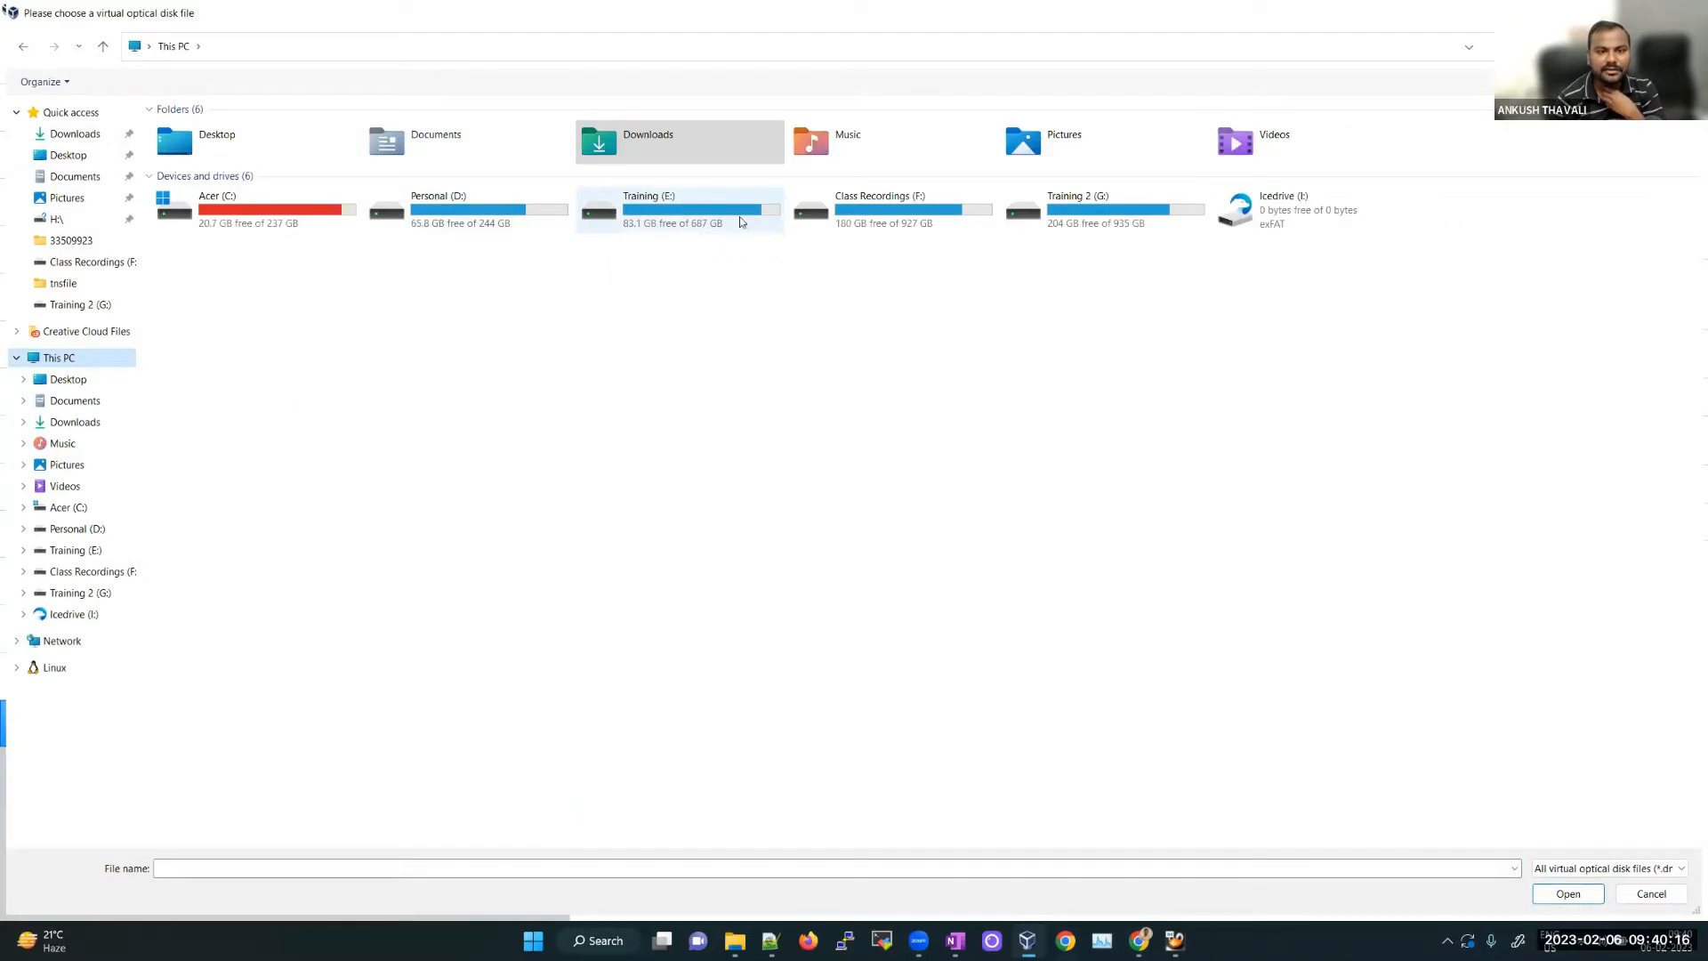
double_click(740, 216)
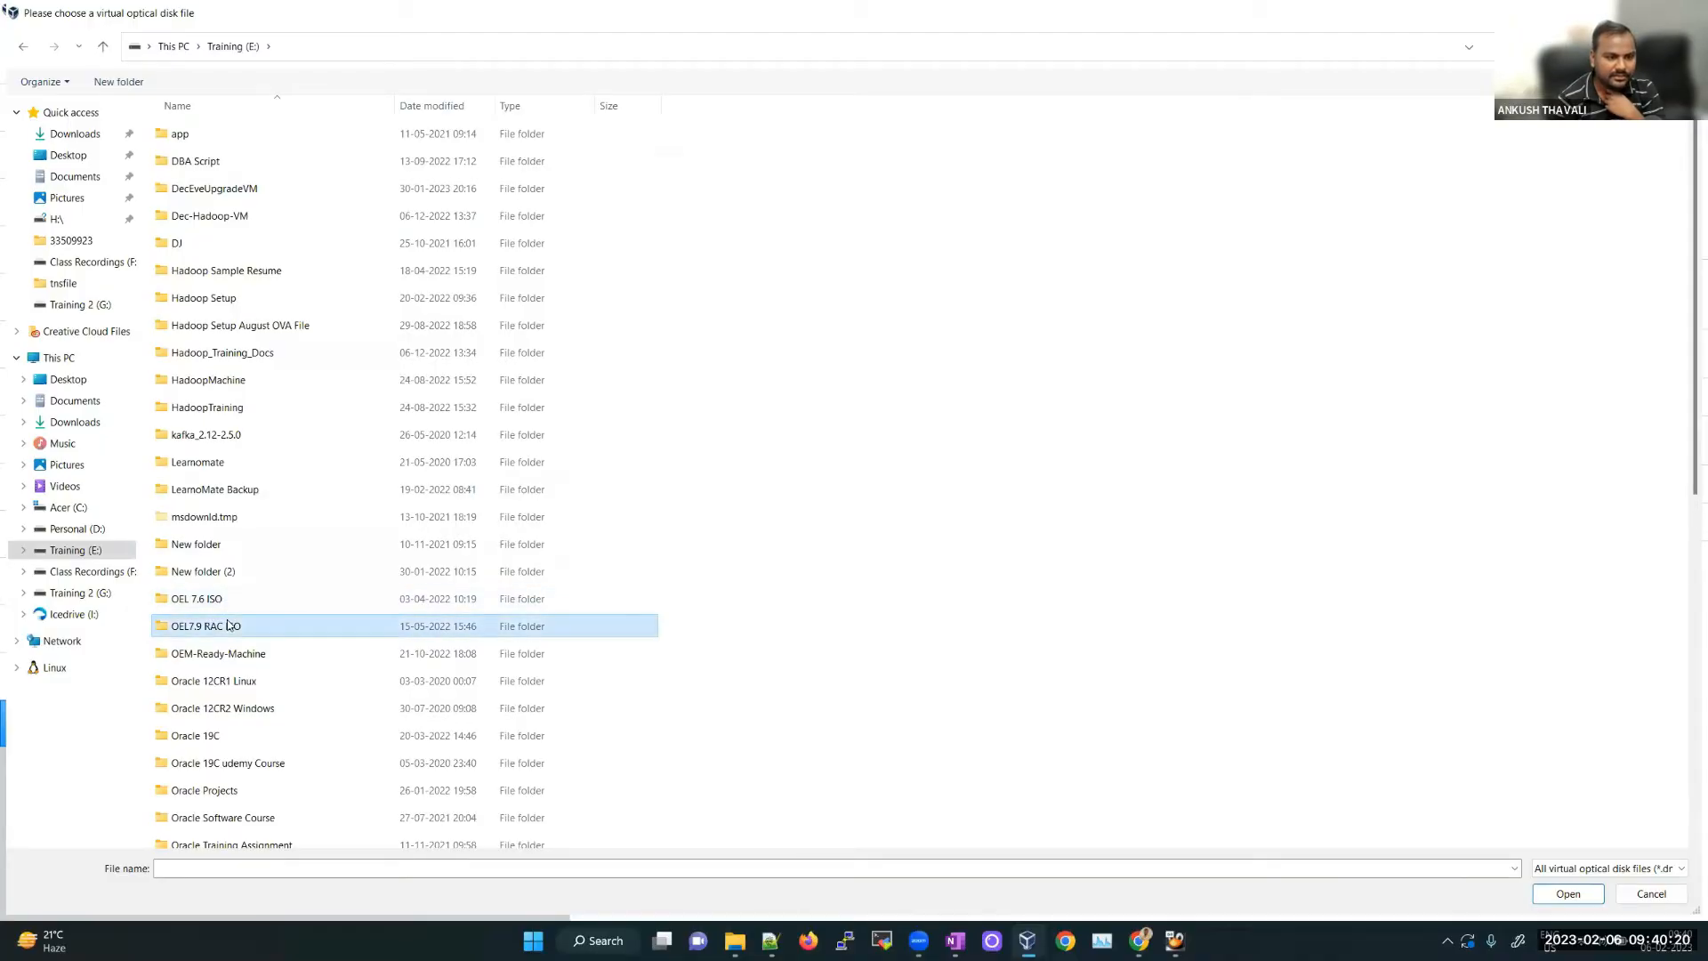
double_click(226, 625)
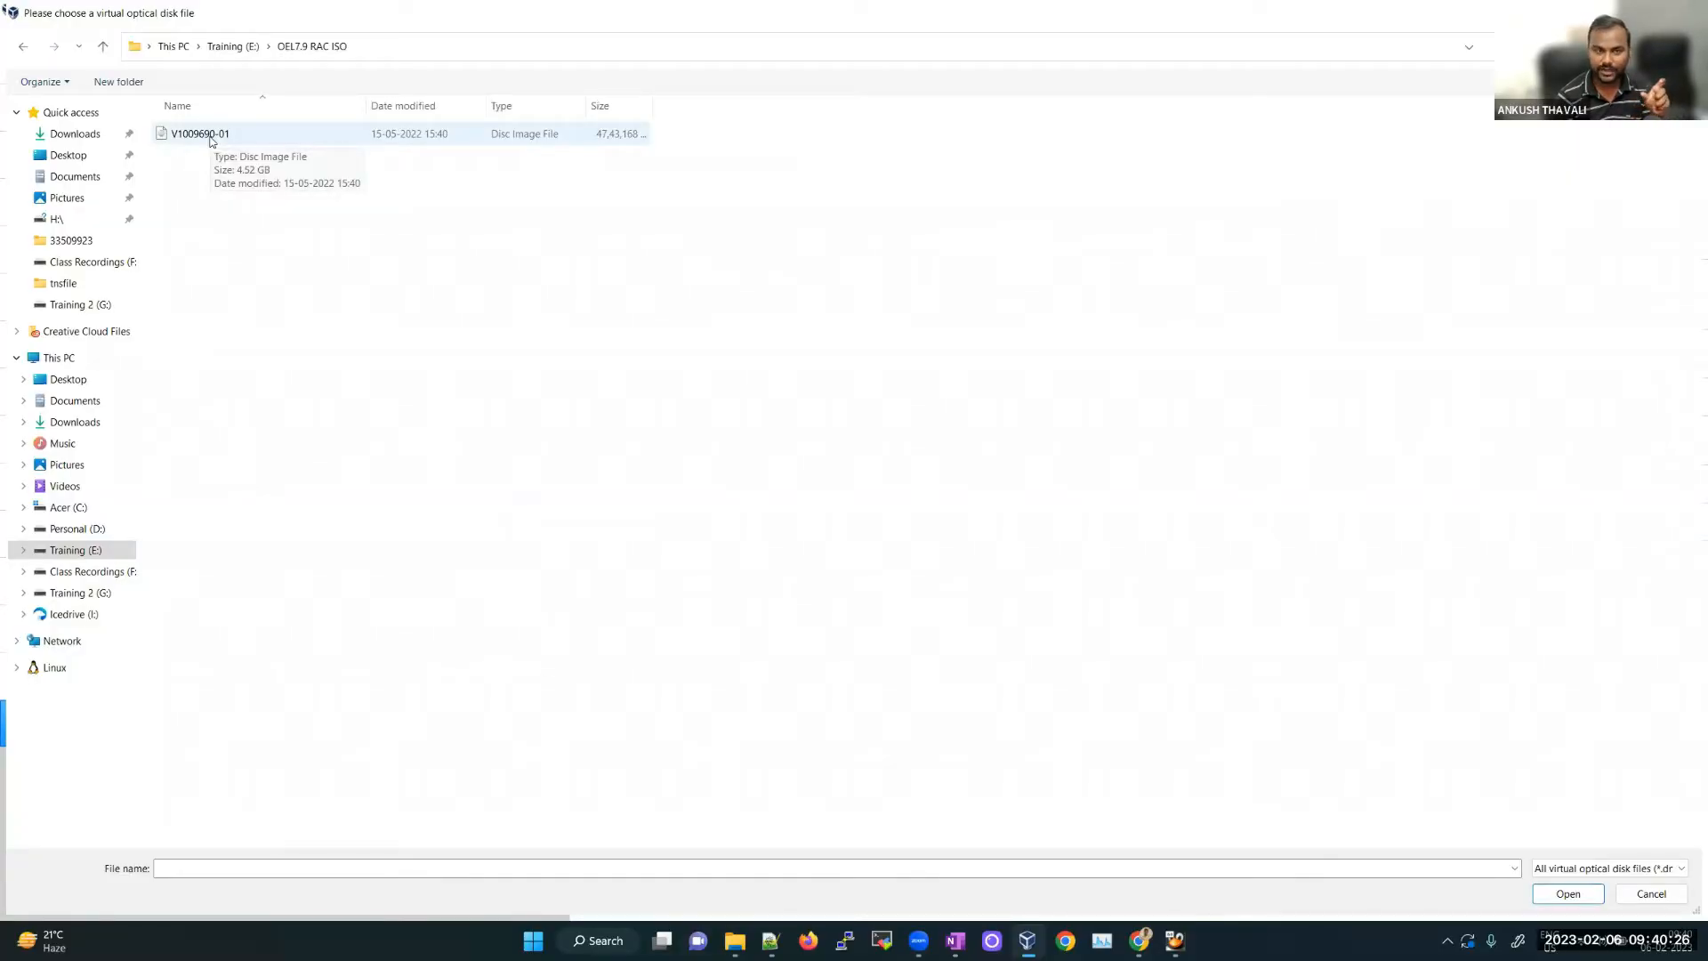
double_click(211, 138)
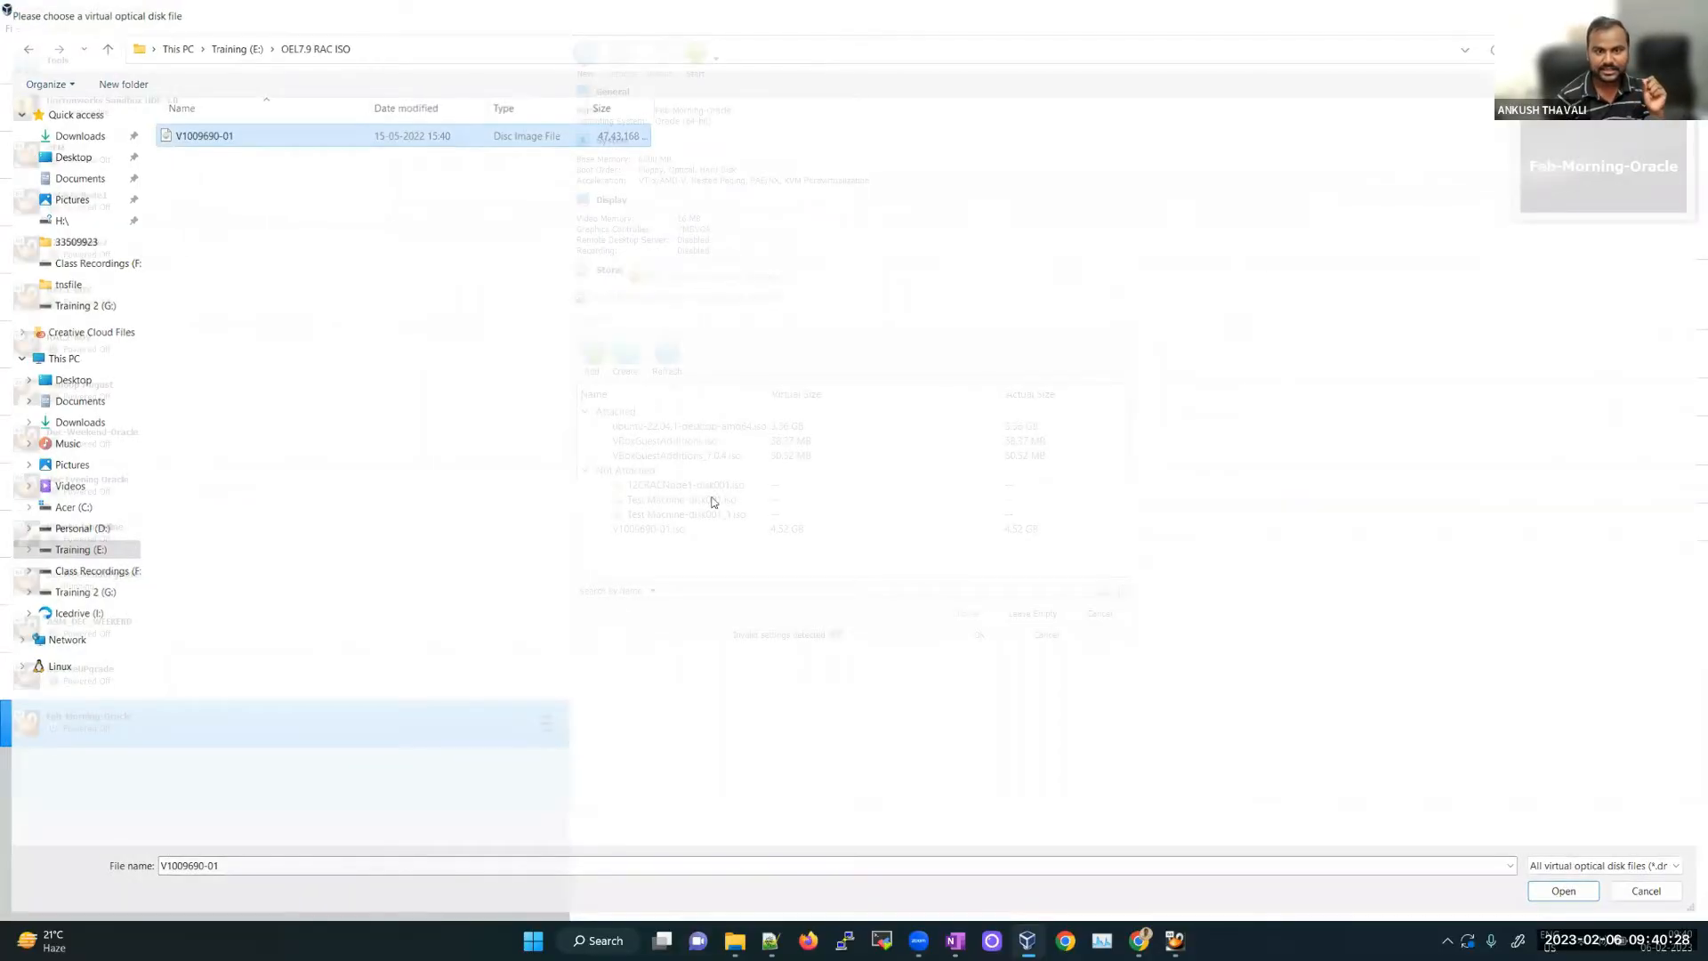
left_click(966, 614)
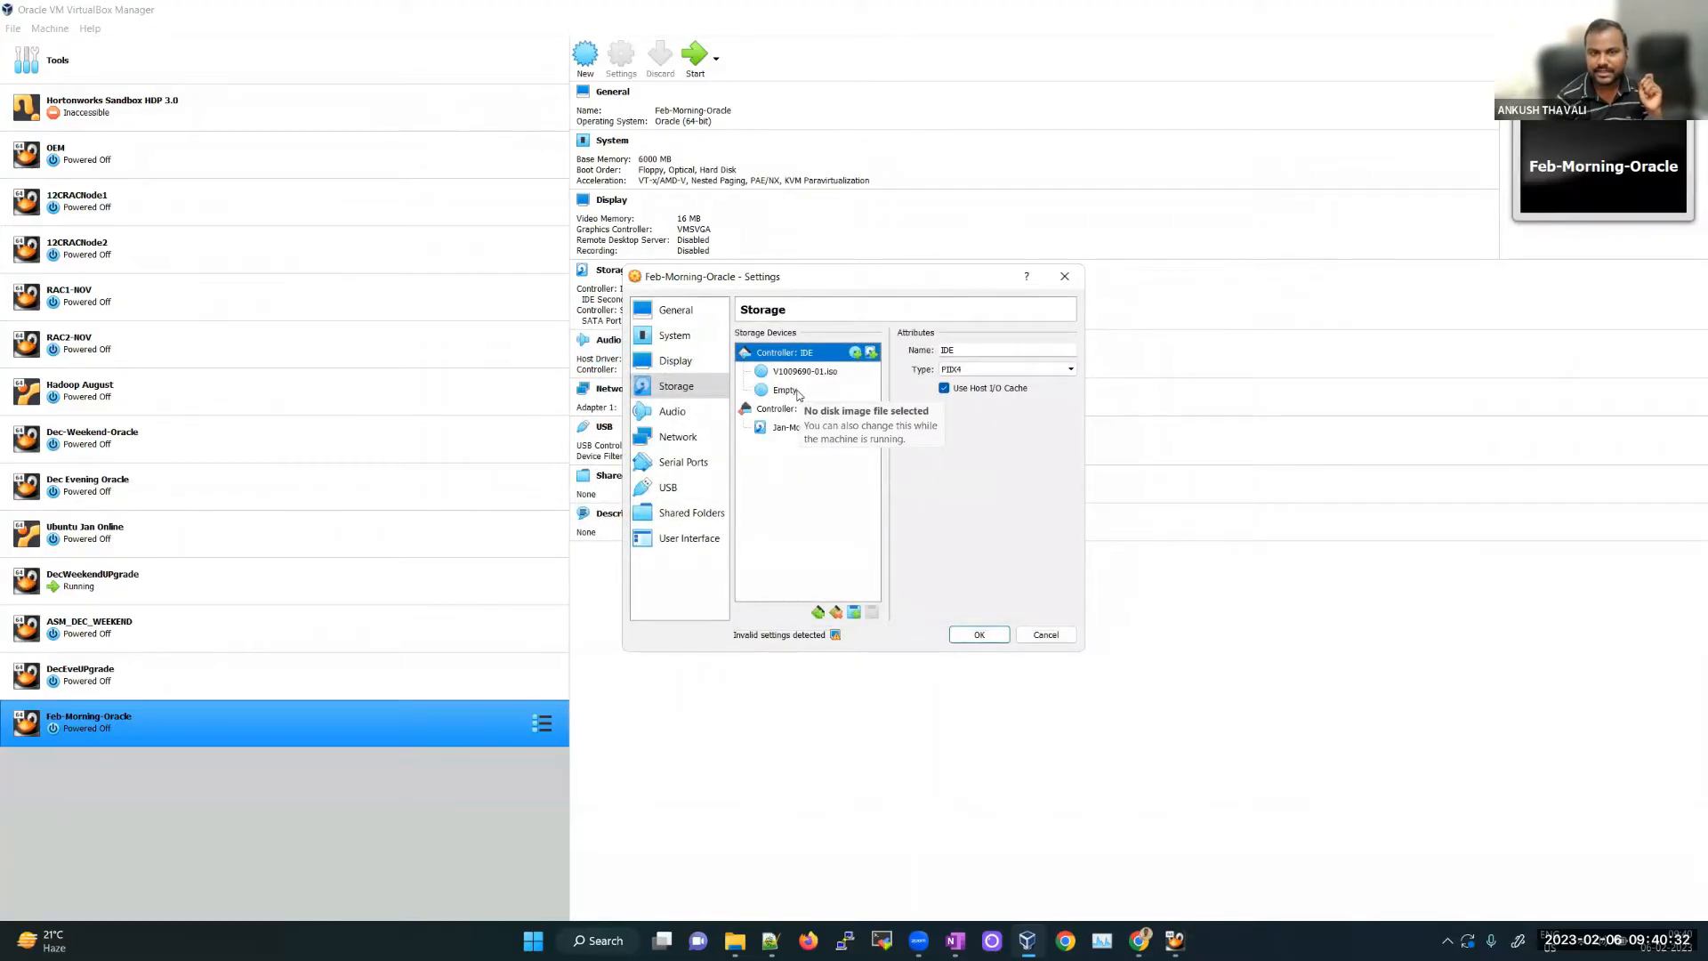
Step: Remove the leftover Empty optical drive from the storage list
left_click(799, 393)
right_click(798, 392)
left_click(836, 403)
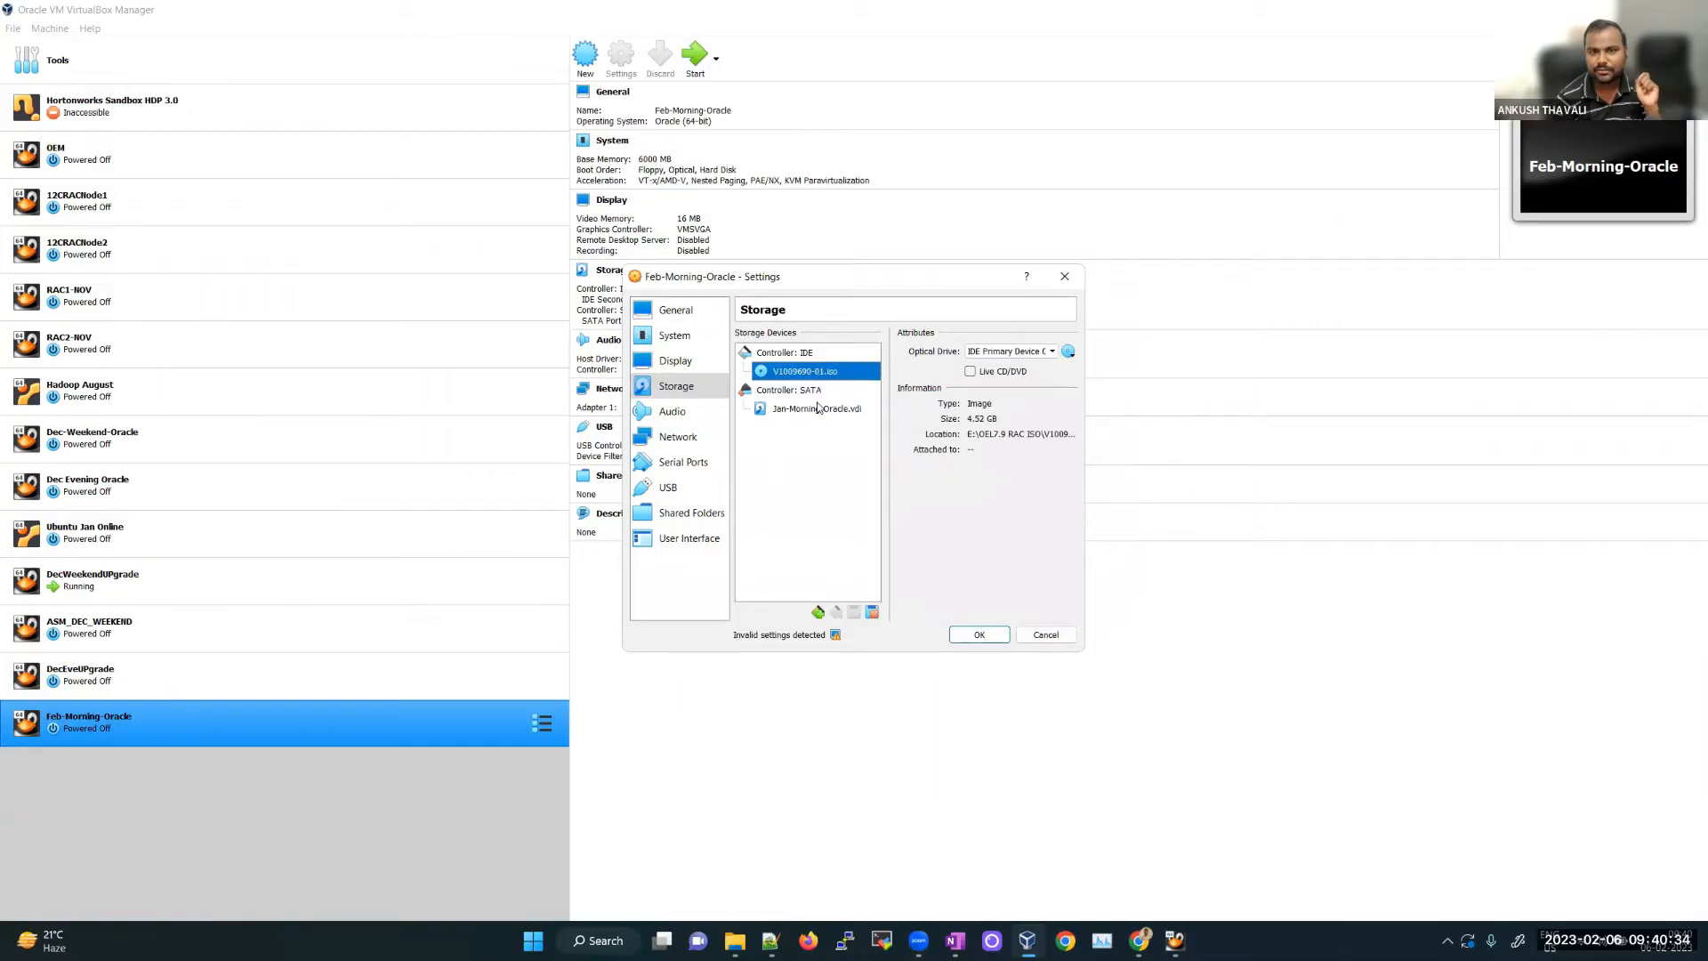
left_click(691, 414)
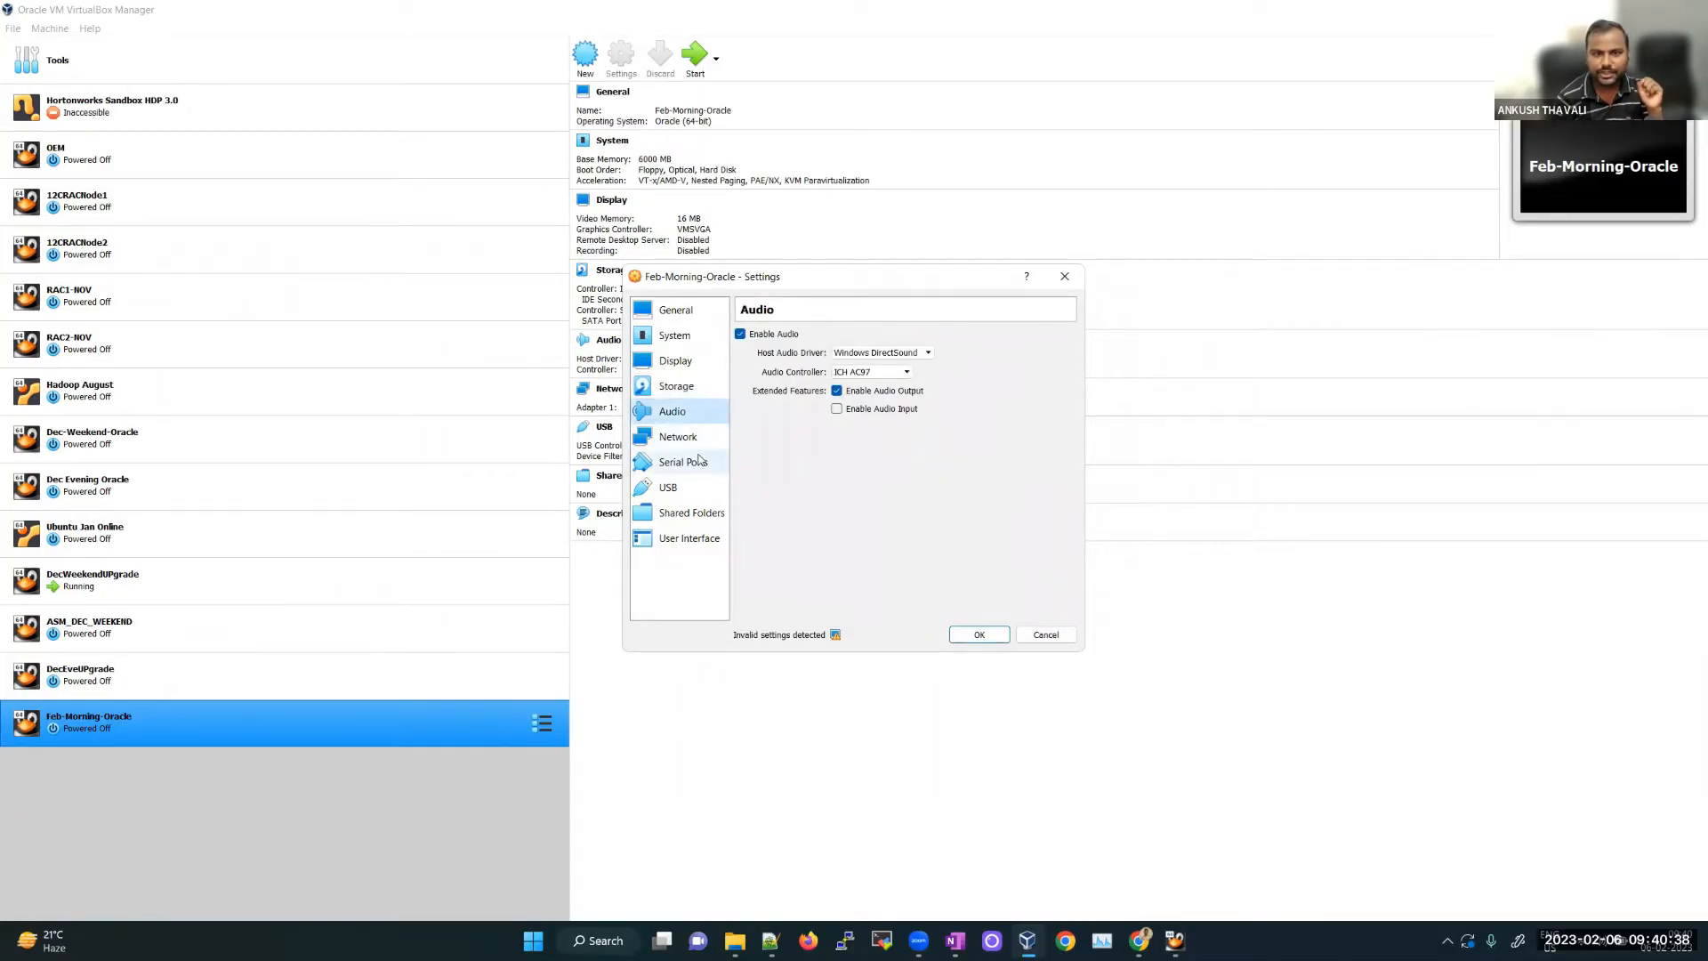
Step: Attach network Adapter 1 to the Host-only Adapter
left_click(697, 441)
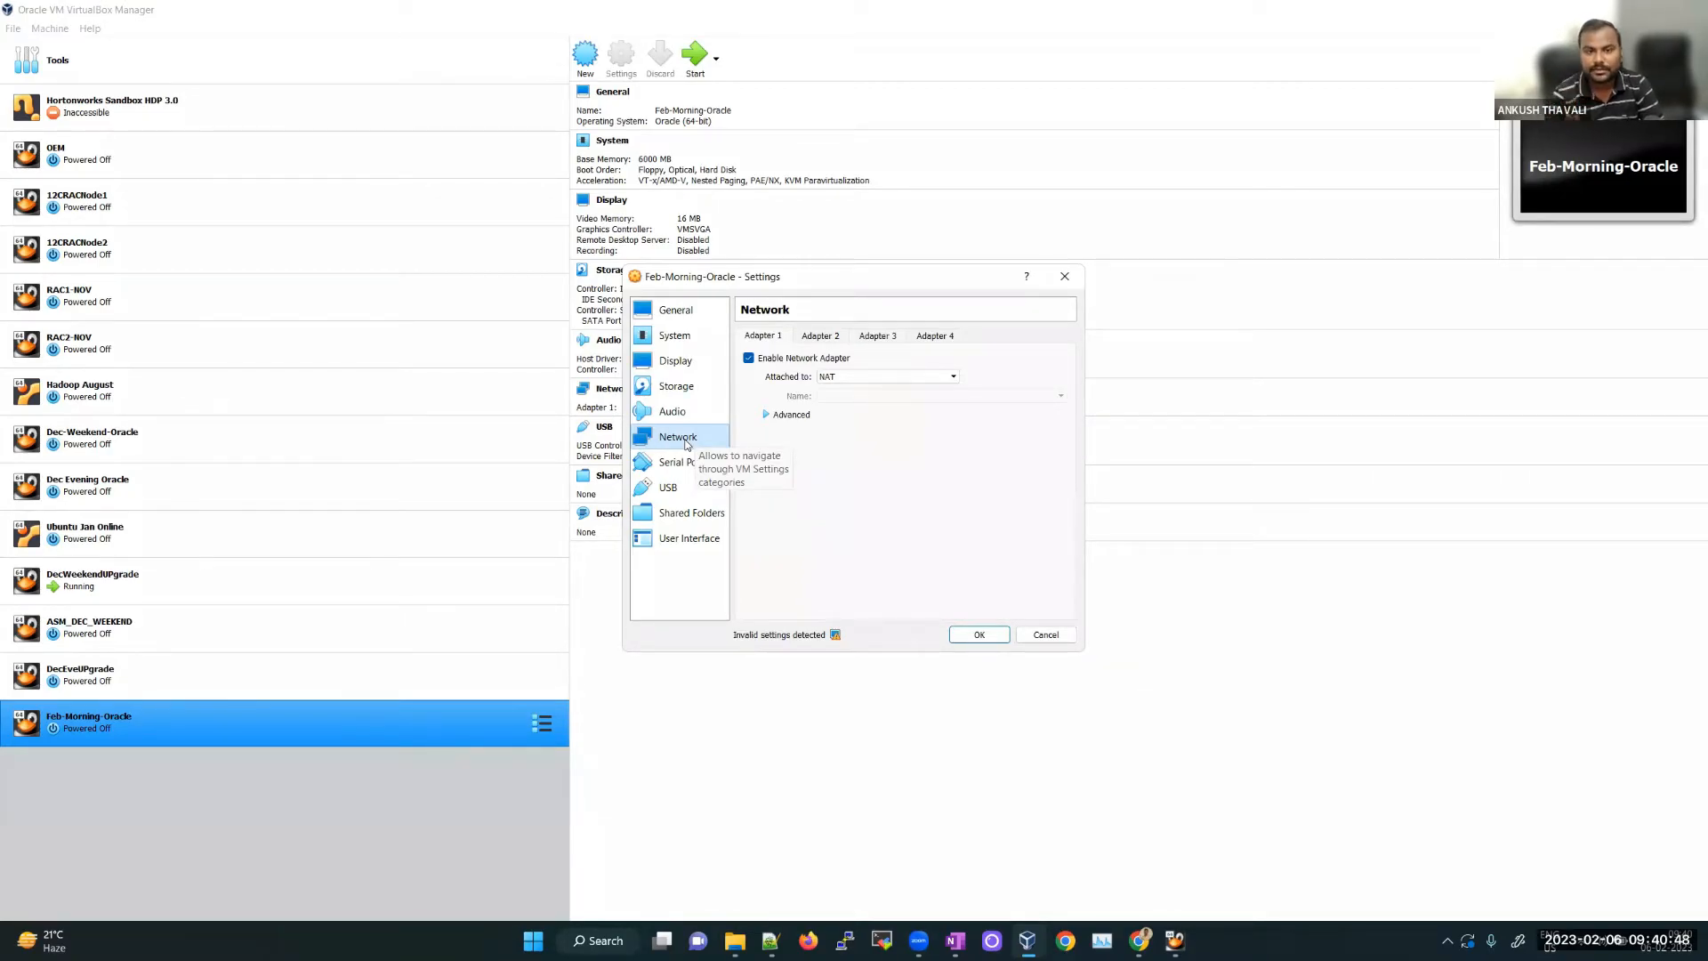
left_click(848, 377)
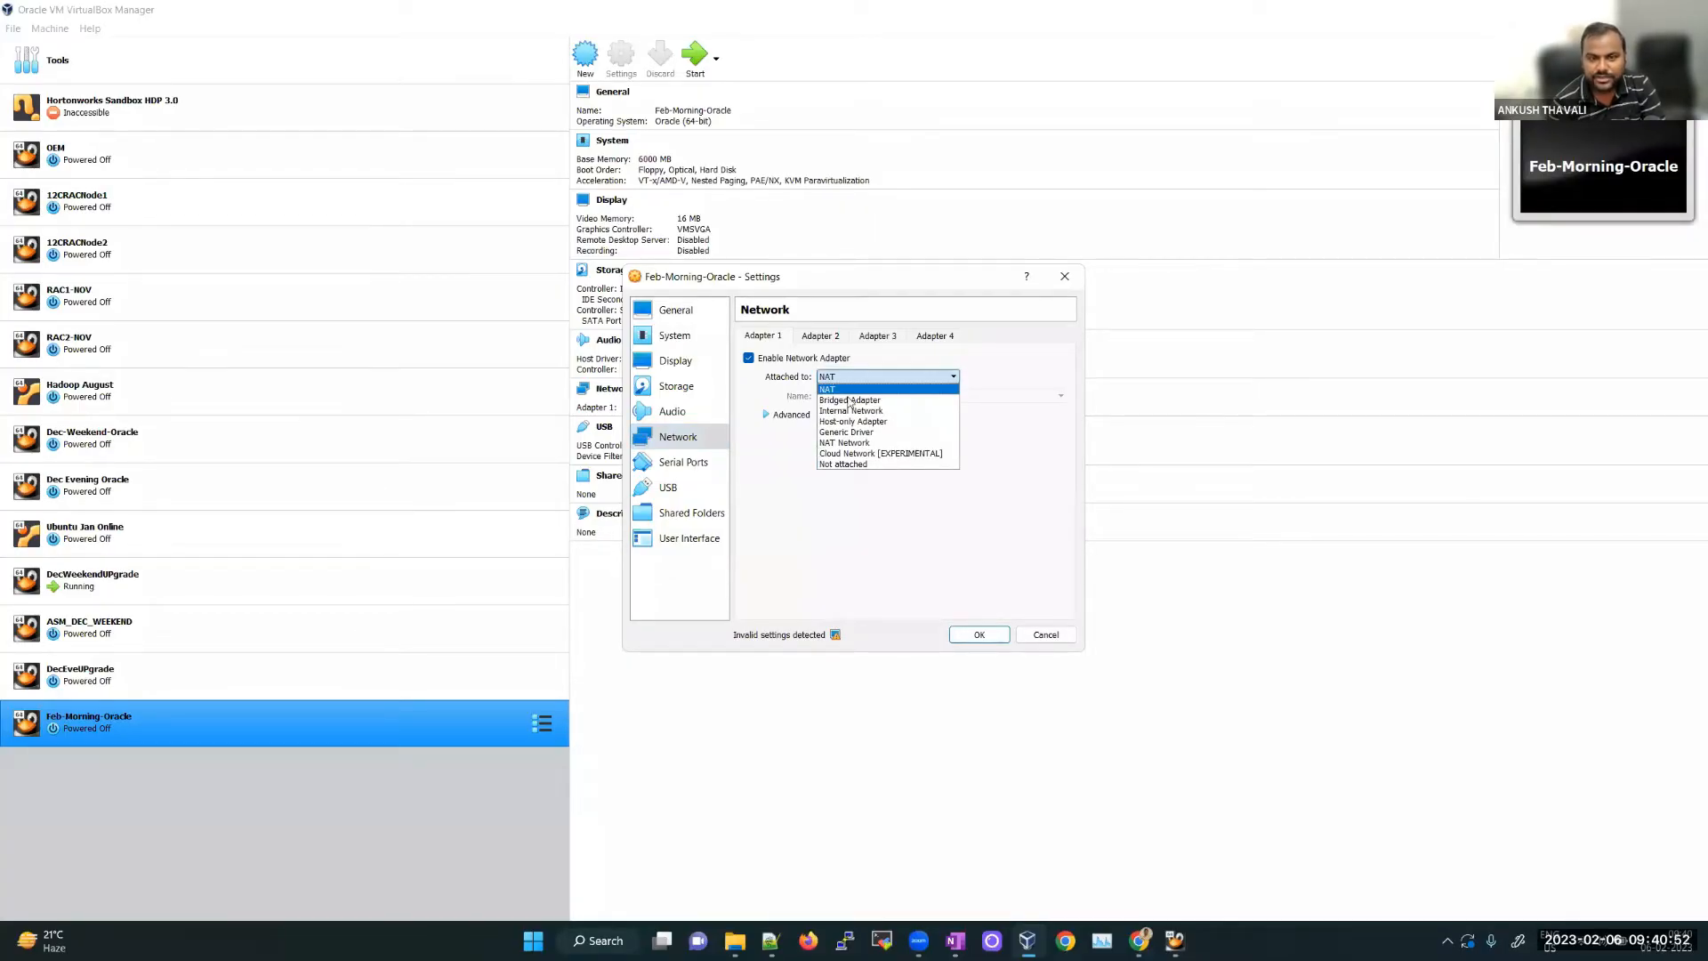
left_click(848, 422)
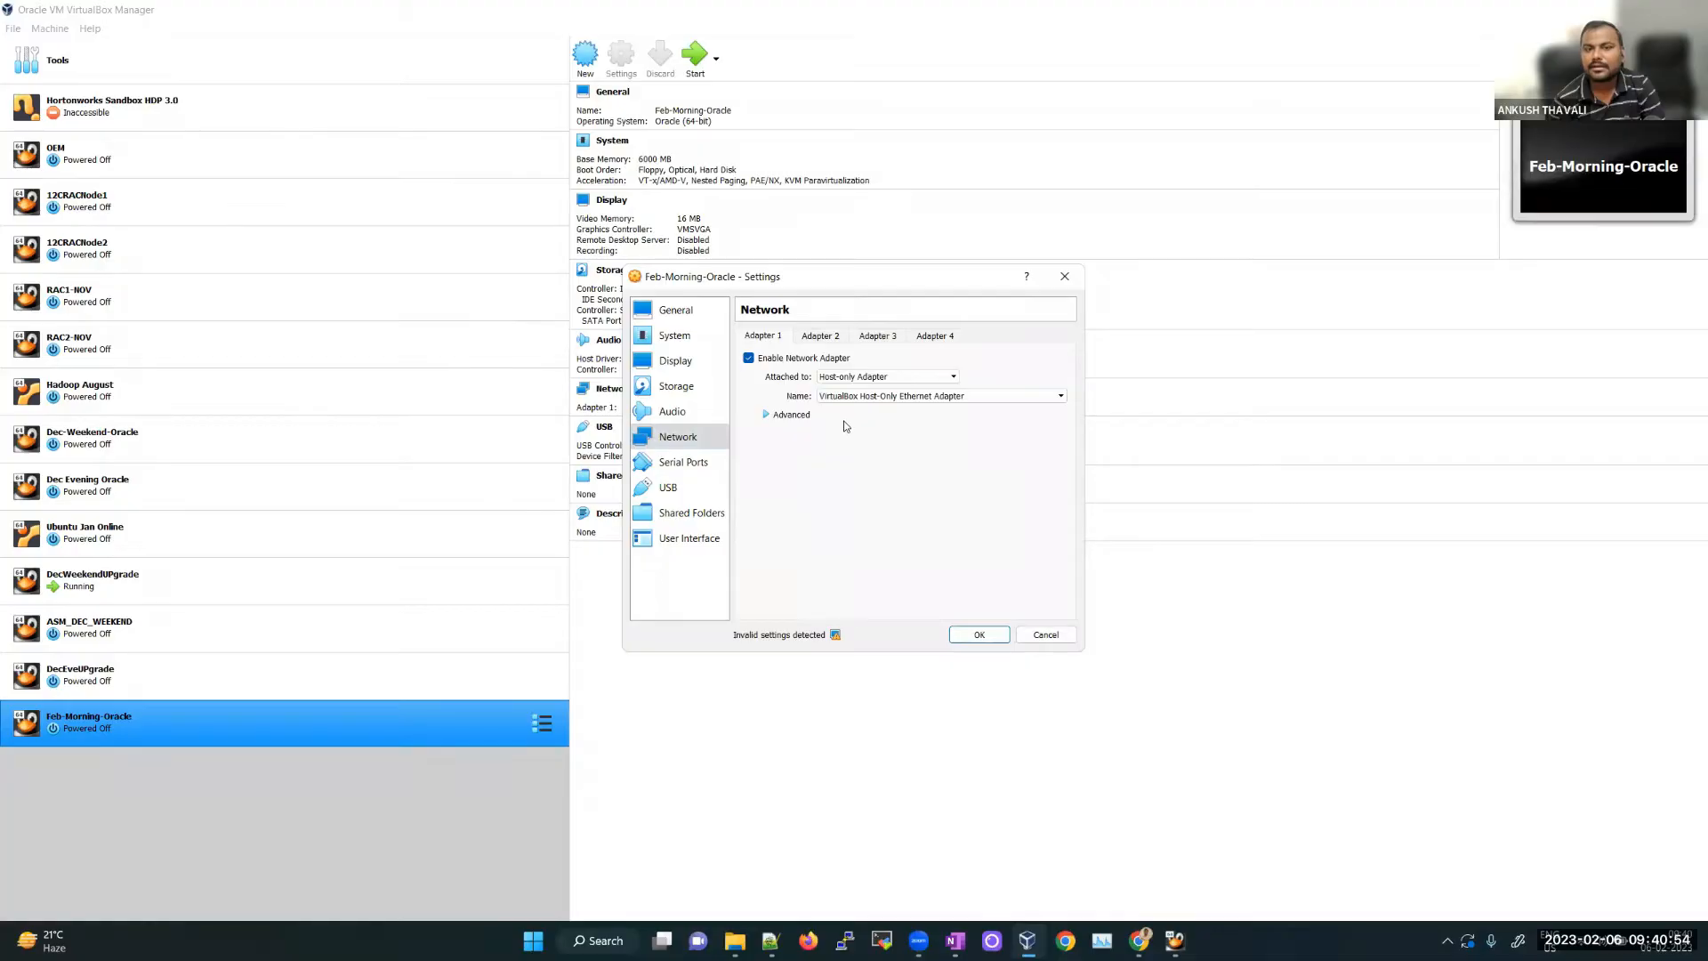
Step: Enable Adapter 2 and attach it as a Bridged Adapter
left_click(821, 338)
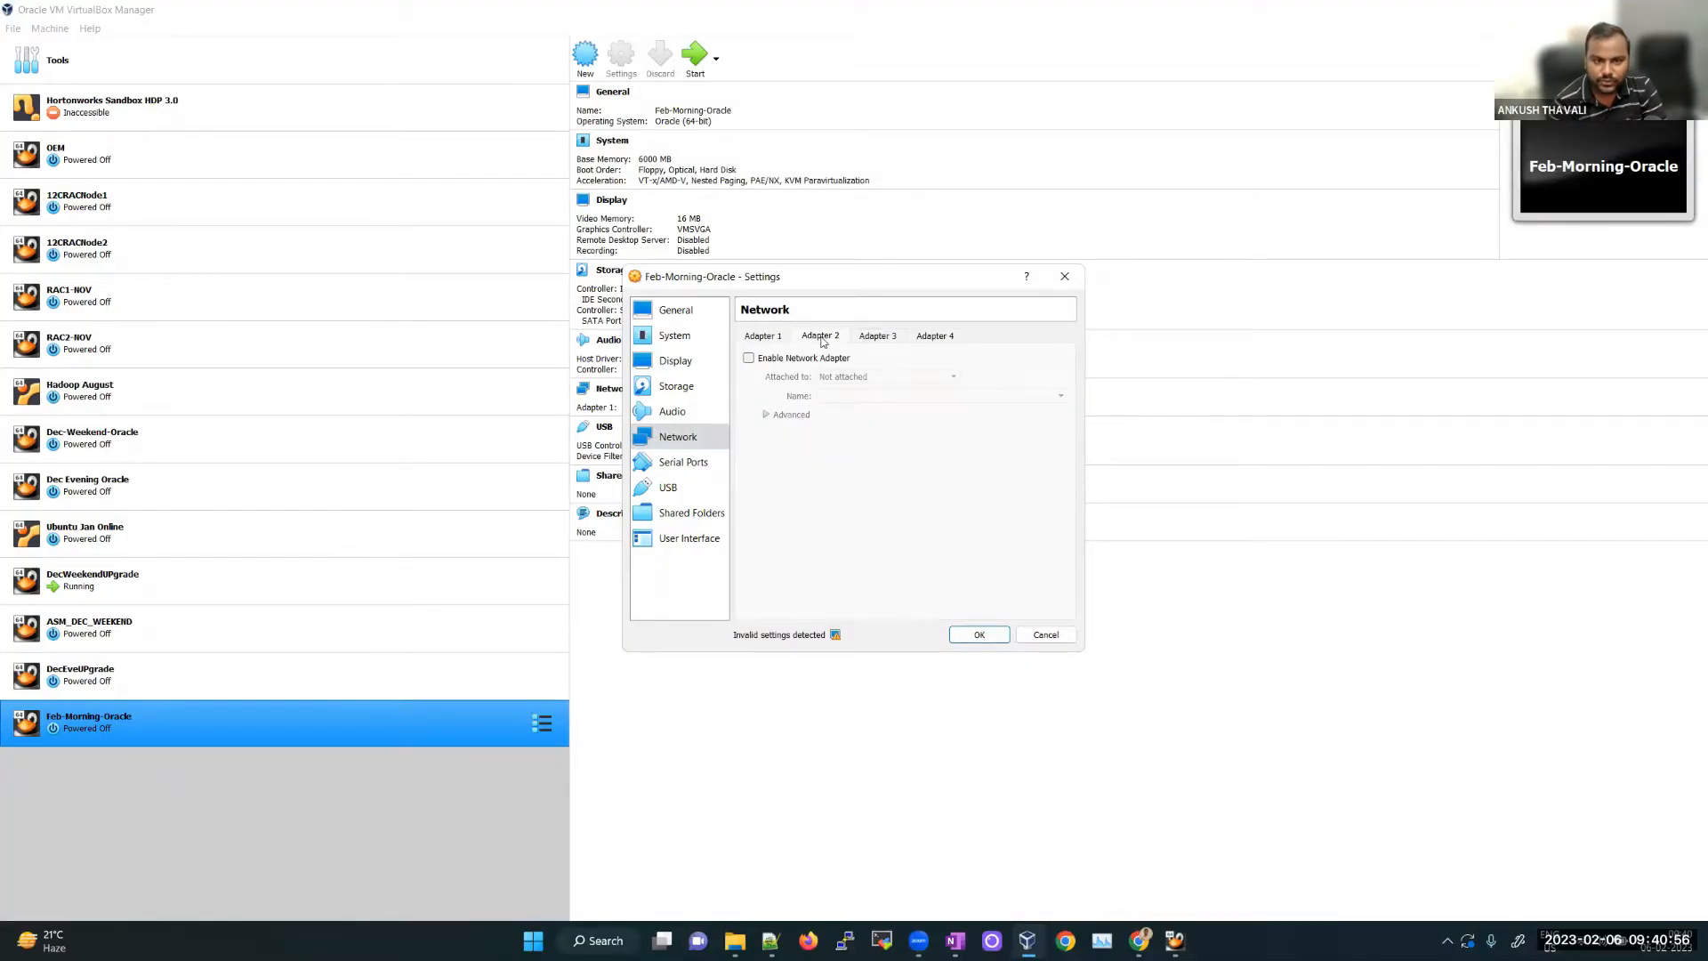
left_click(797, 360)
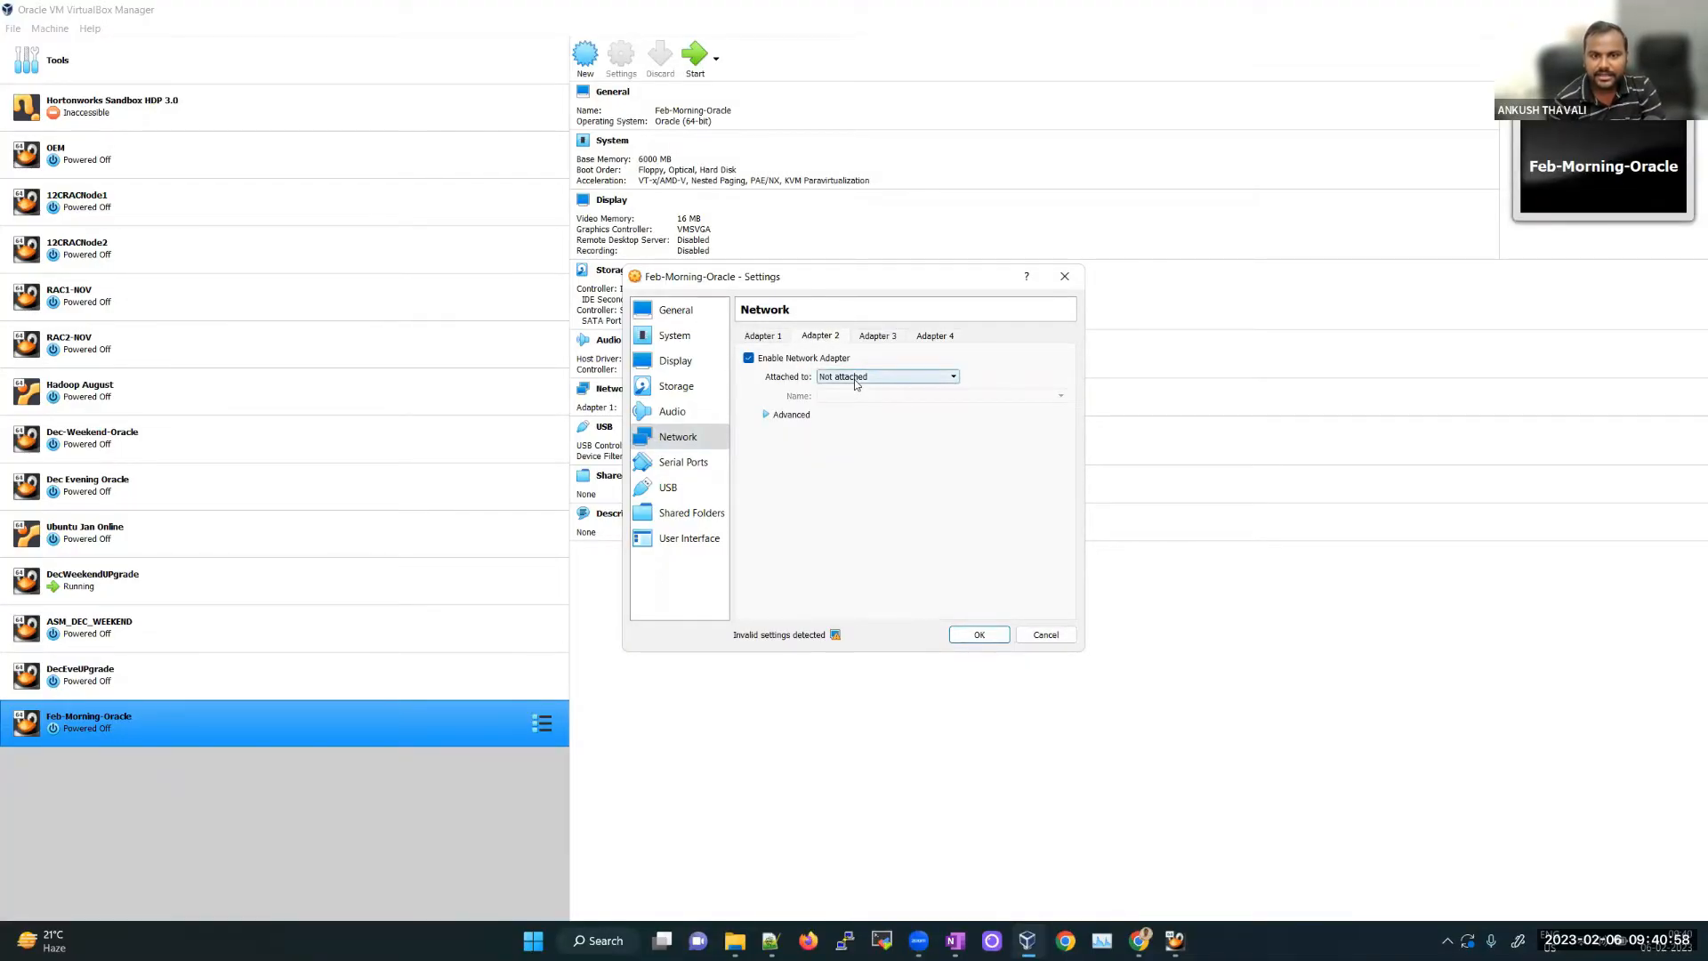
left_click(857, 381)
left_click(856, 412)
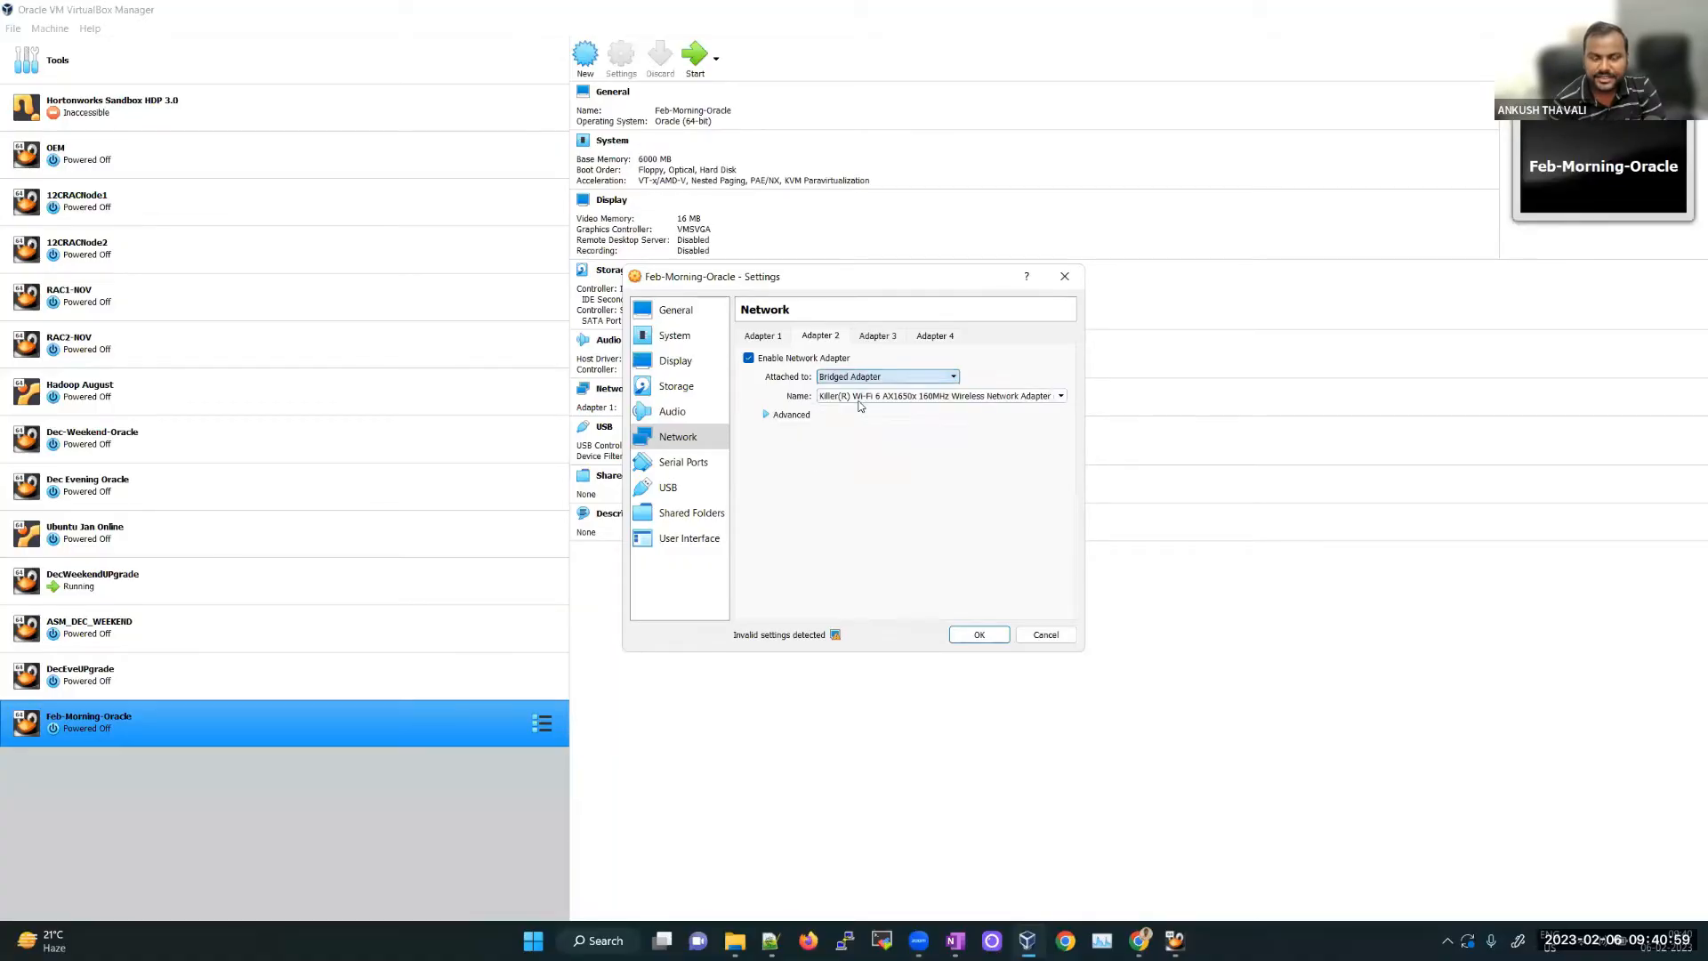
left_click(770, 340)
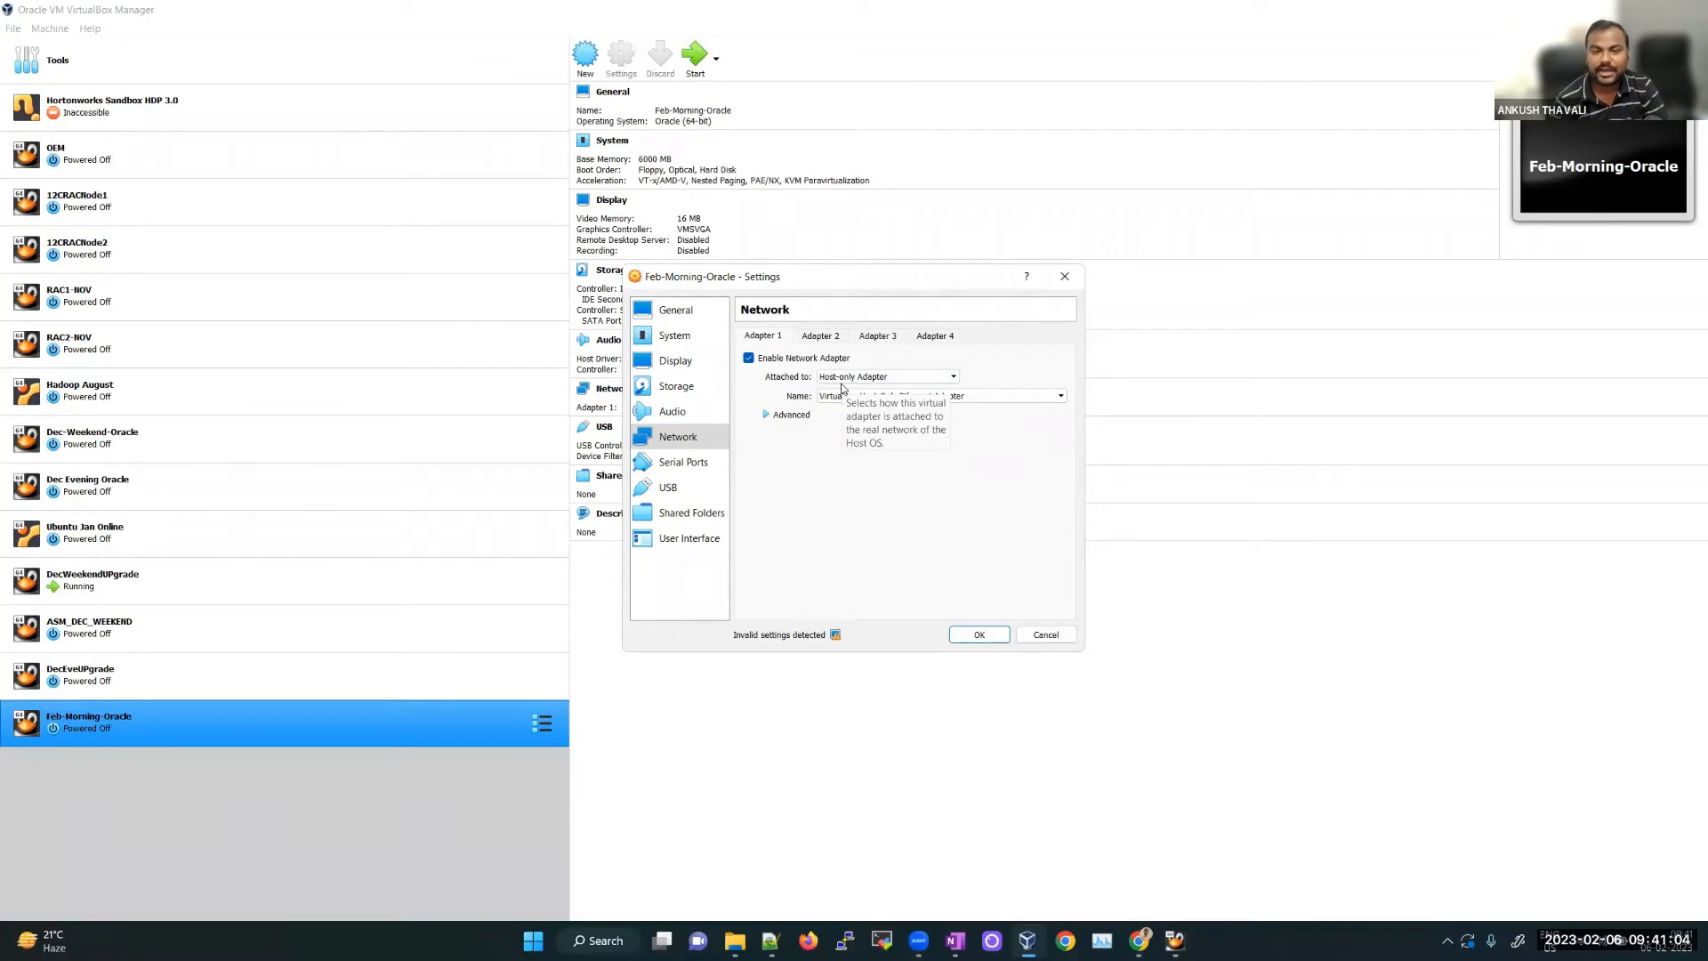
left_click(956, 941)
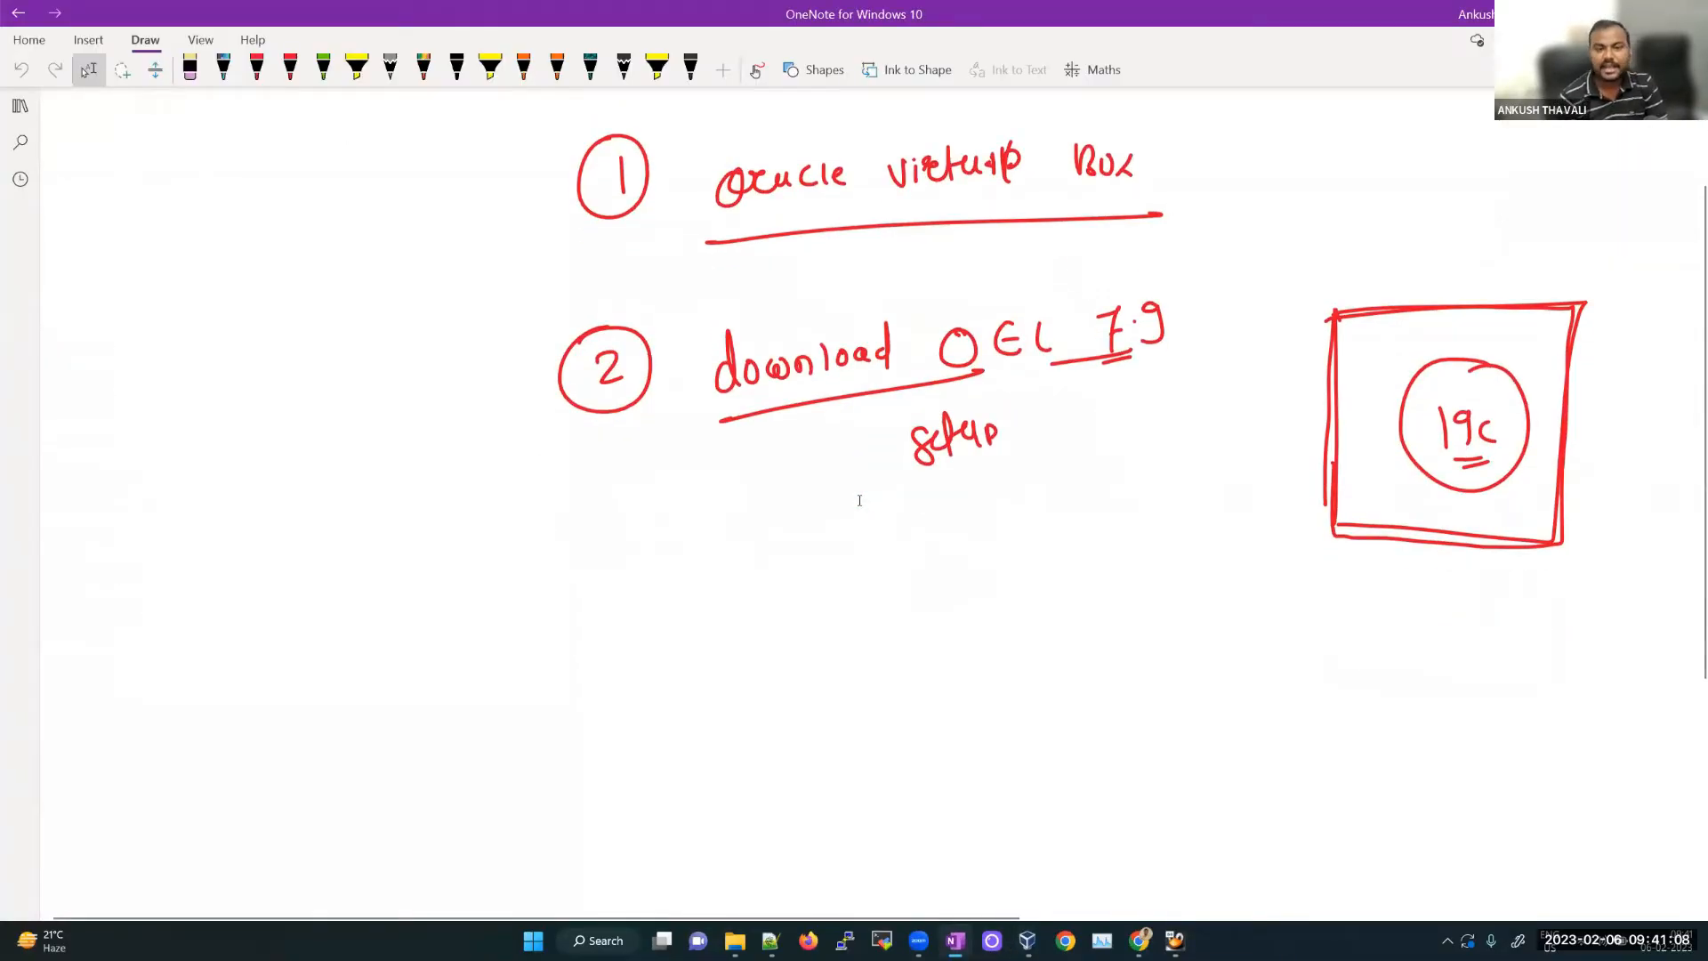
Step: Draw a red server box with an incoming arrow labelled 'Ip Address Or Hostname'
scroll(905, 686, "down", 4)
mouse_move(612, 314)
left_mouse_down()
mouse_move(928, 301)
mouse_move(591, 663)
mouse_move(945, 682)
left_mouse_up()
mouse_move(904, 303)
left_mouse_down()
mouse_move(1049, 382)
mouse_move(884, 702)
left_mouse_up()
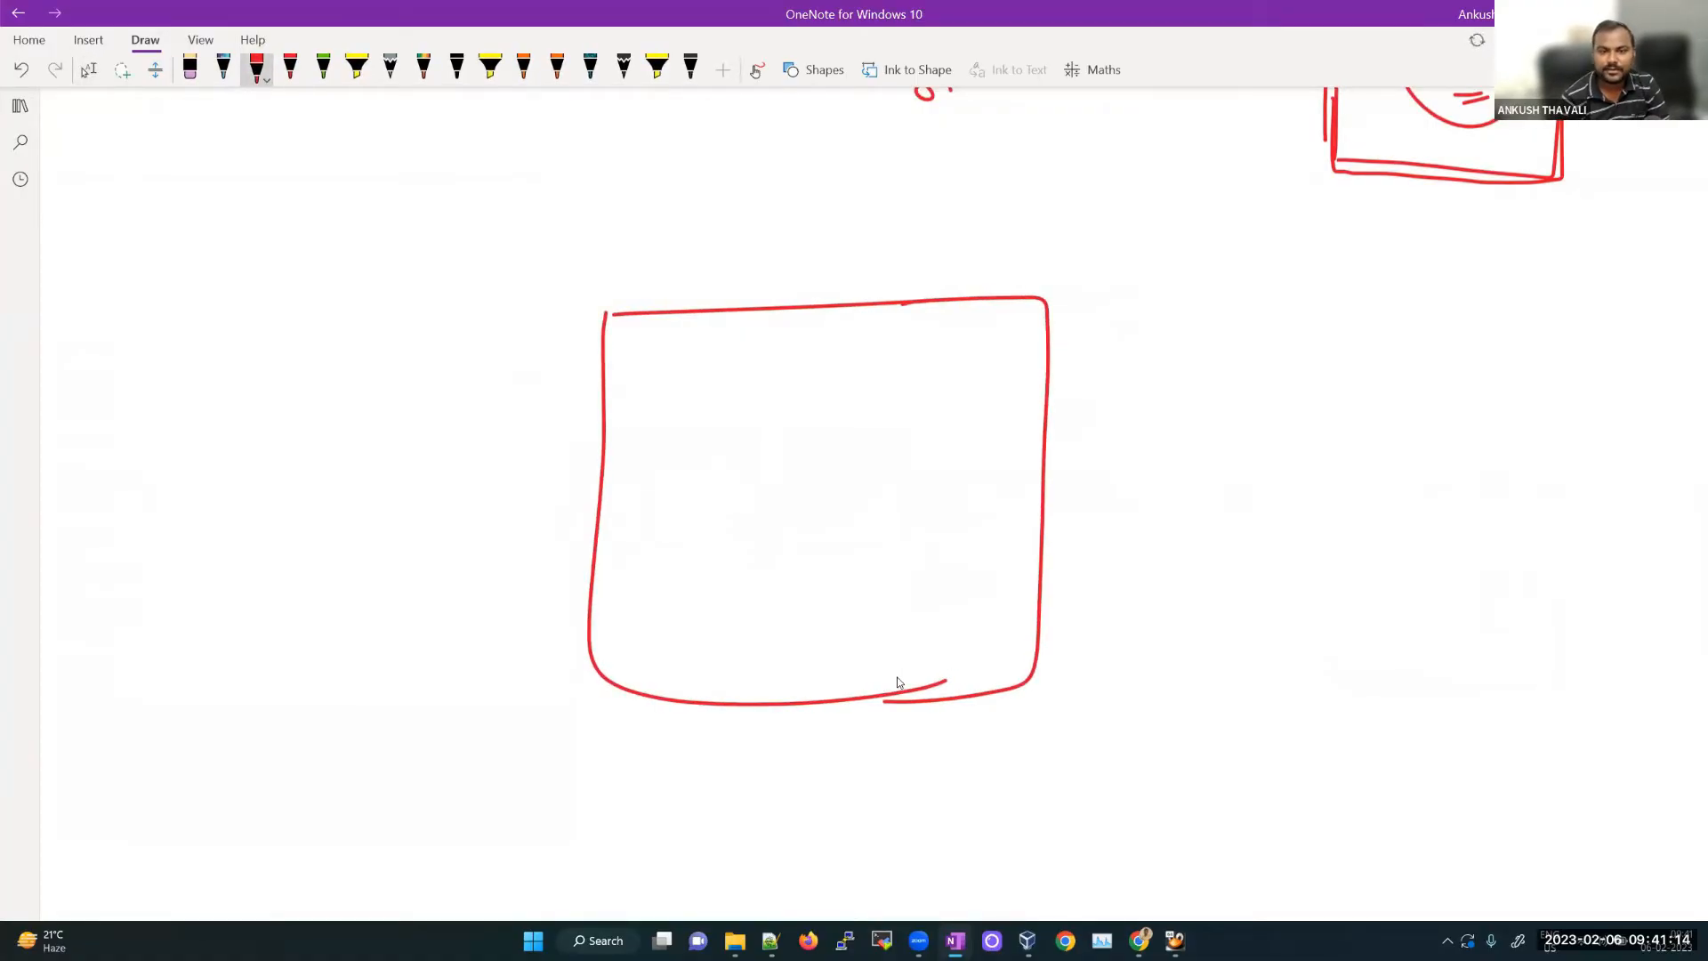
mouse_move(936, 492)
left_mouse_down()
mouse_move(1174, 461)
mouse_move(954, 495)
left_mouse_up()
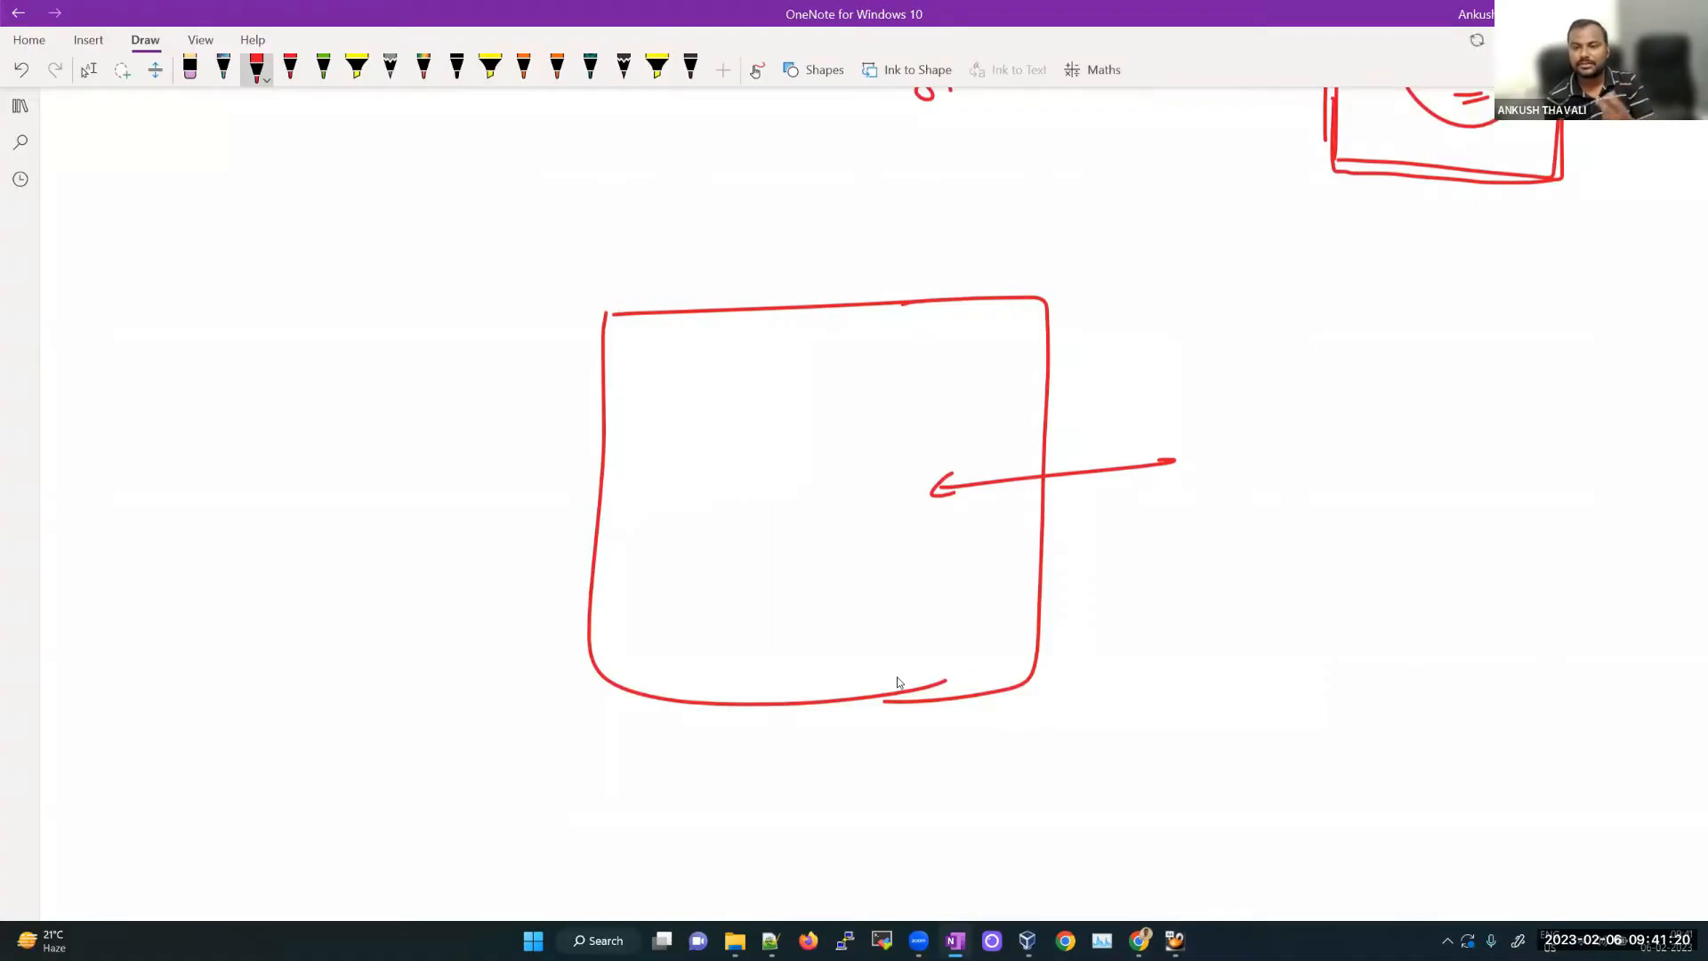
mouse_move(1195, 464)
left_mouse_down()
mouse_move(1199, 503)
mouse_move(1227, 487)
mouse_move(1292, 503)
mouse_move(1363, 455)
mouse_move(1412, 463)
left_mouse_up()
left_click_drag(1253, 525, 1305, 545)
left_click_drag(1198, 594, 1198, 621)
mouse_move(1206, 608)
left_mouse_down()
mouse_move(1235, 601)
mouse_move(1227, 620)
left_mouse_up()
mouse_move(1253, 601)
left_mouse_down()
mouse_move(1243, 620)
mouse_move(1267, 616)
left_mouse_up()
mouse_move(1274, 614)
left_mouse_down()
mouse_move(1294, 595)
mouse_move(1313, 612)
mouse_move(1334, 601)
left_mouse_up()
left_click_drag(1338, 605, 1351, 598)
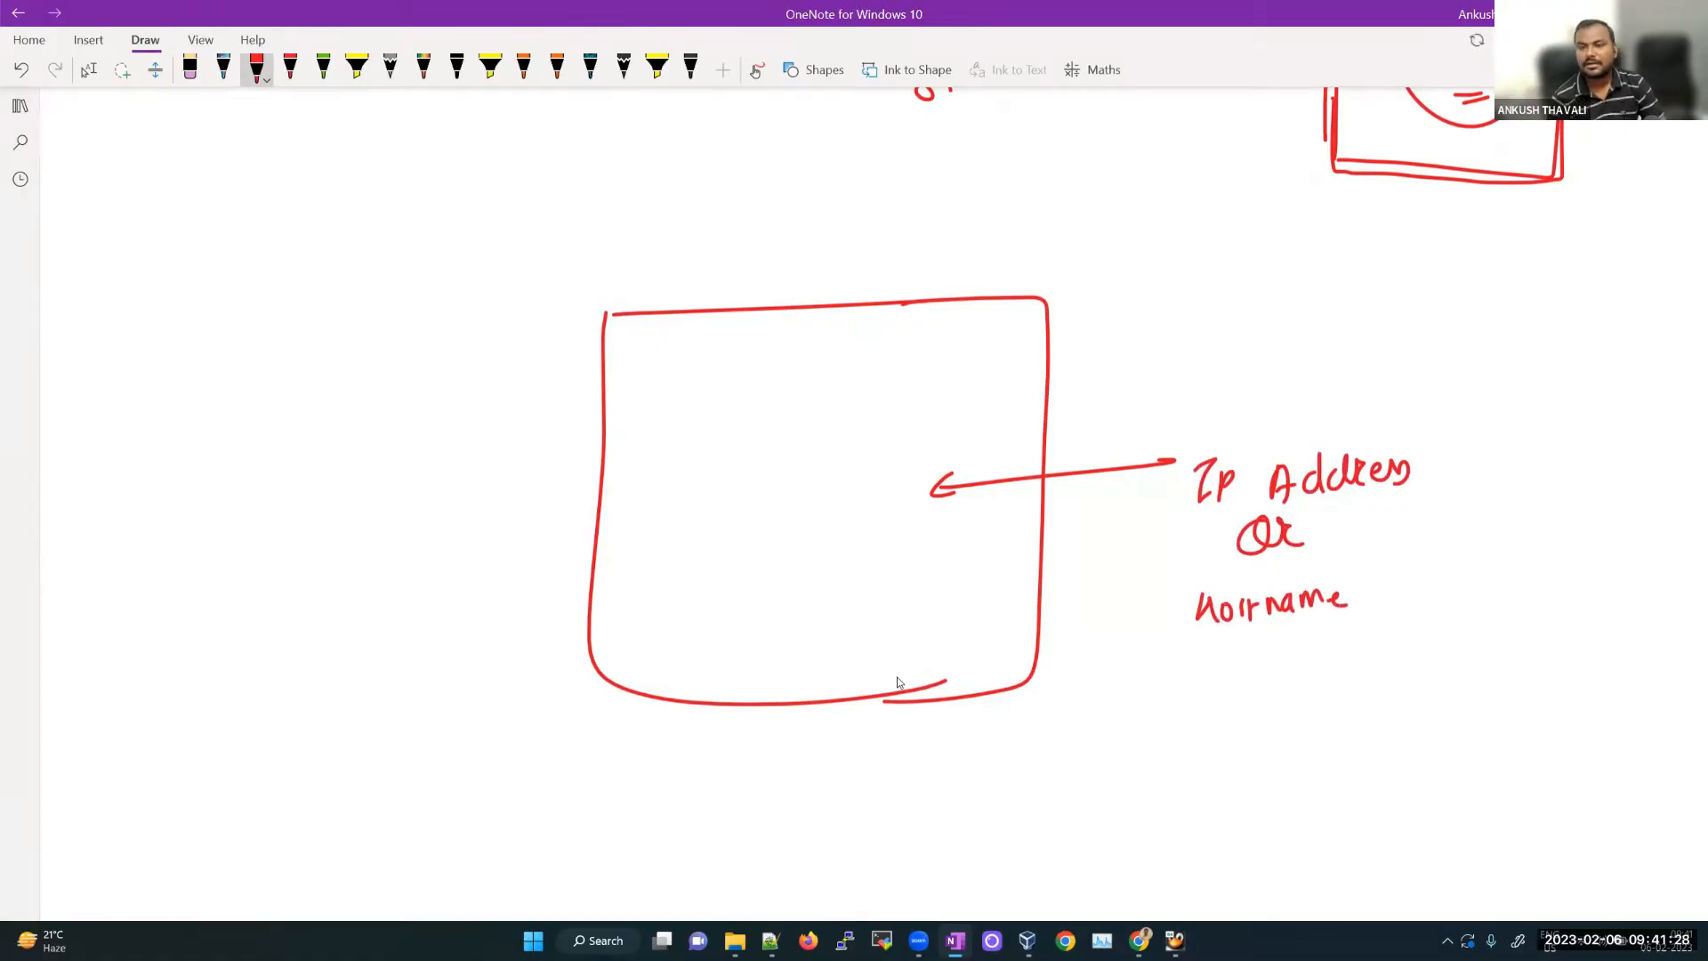
Step: Sketch a user's head left of the box, with the user's name and pointer arrows
left_click_drag(333, 407, 267, 566)
left_click_drag(240, 436, 329, 512)
left_click_drag(248, 471, 251, 502)
left_click_drag(265, 485, 269, 505)
mouse_move(240, 540)
left_mouse_down()
mouse_move(293, 519)
mouse_move(221, 609)
left_mouse_up()
left_click_drag(269, 579, 308, 589)
mouse_move(356, 276)
left_mouse_down()
mouse_move(272, 434)
mouse_move(289, 429)
left_mouse_up()
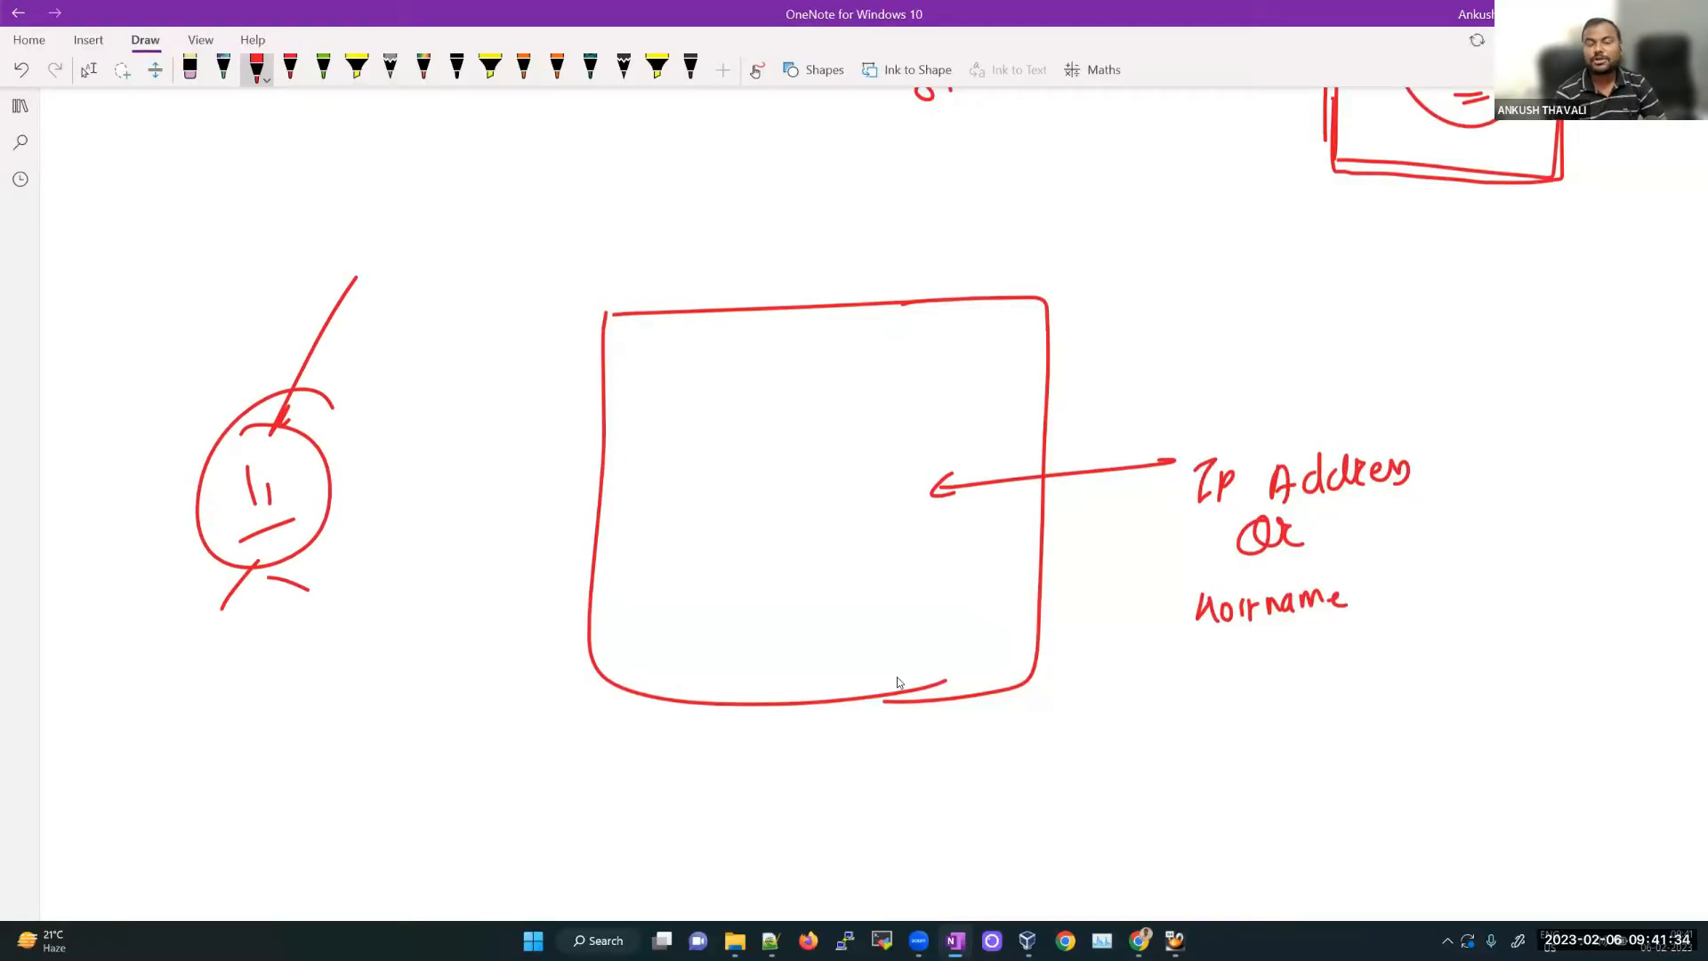
left_click_drag(419, 235, 436, 253)
mouse_move(439, 226)
left_mouse_down()
mouse_move(443, 249)
mouse_move(459, 243)
left_mouse_up()
left_click_drag(458, 227, 474, 242)
mouse_move(482, 222)
left_mouse_down()
mouse_move(476, 241)
mouse_move(504, 235)
left_mouse_up()
left_click_drag(409, 360, 277, 428)
mouse_move(290, 408)
left_mouse_down()
mouse_move(277, 428)
mouse_move(311, 417)
left_mouse_up()
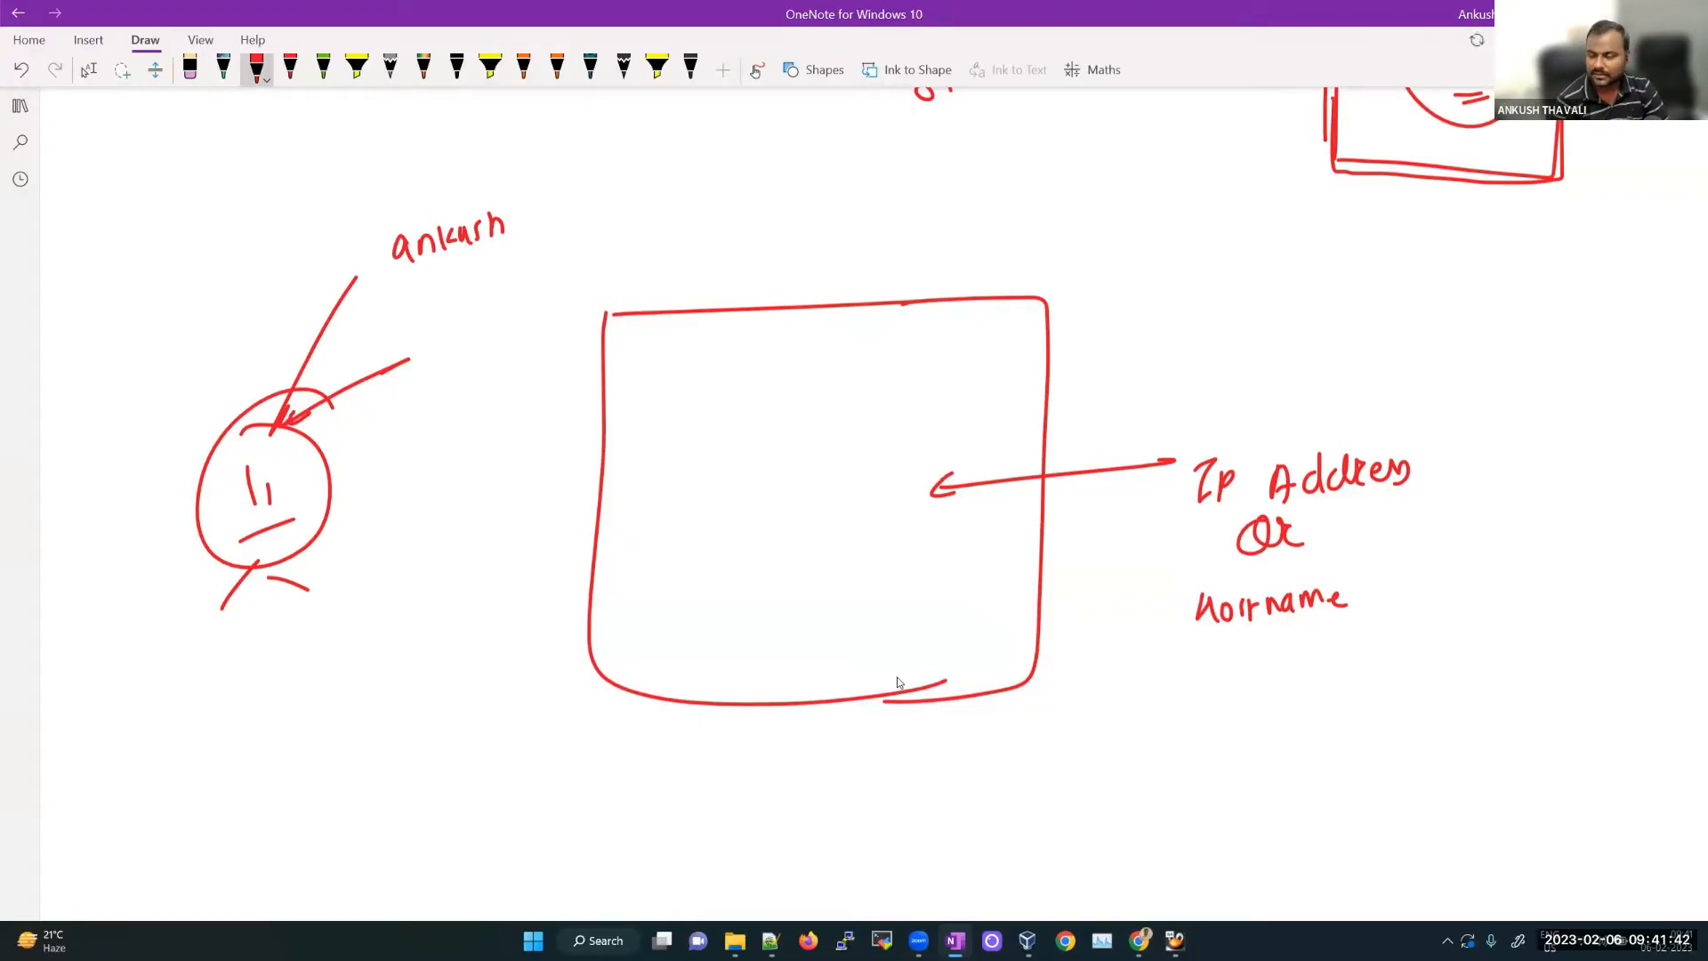
Step: Add a '21' mark with a dashed line toward the box, and label the name 'Hostname'
left_click_drag(443, 321, 468, 344)
mouse_move(479, 314)
left_mouse_down()
mouse_move(477, 342)
mouse_move(519, 311)
left_mouse_up()
left_click_drag(532, 307, 545, 301)
left_click_drag(573, 290, 628, 265)
left_click_drag(658, 261, 688, 252)
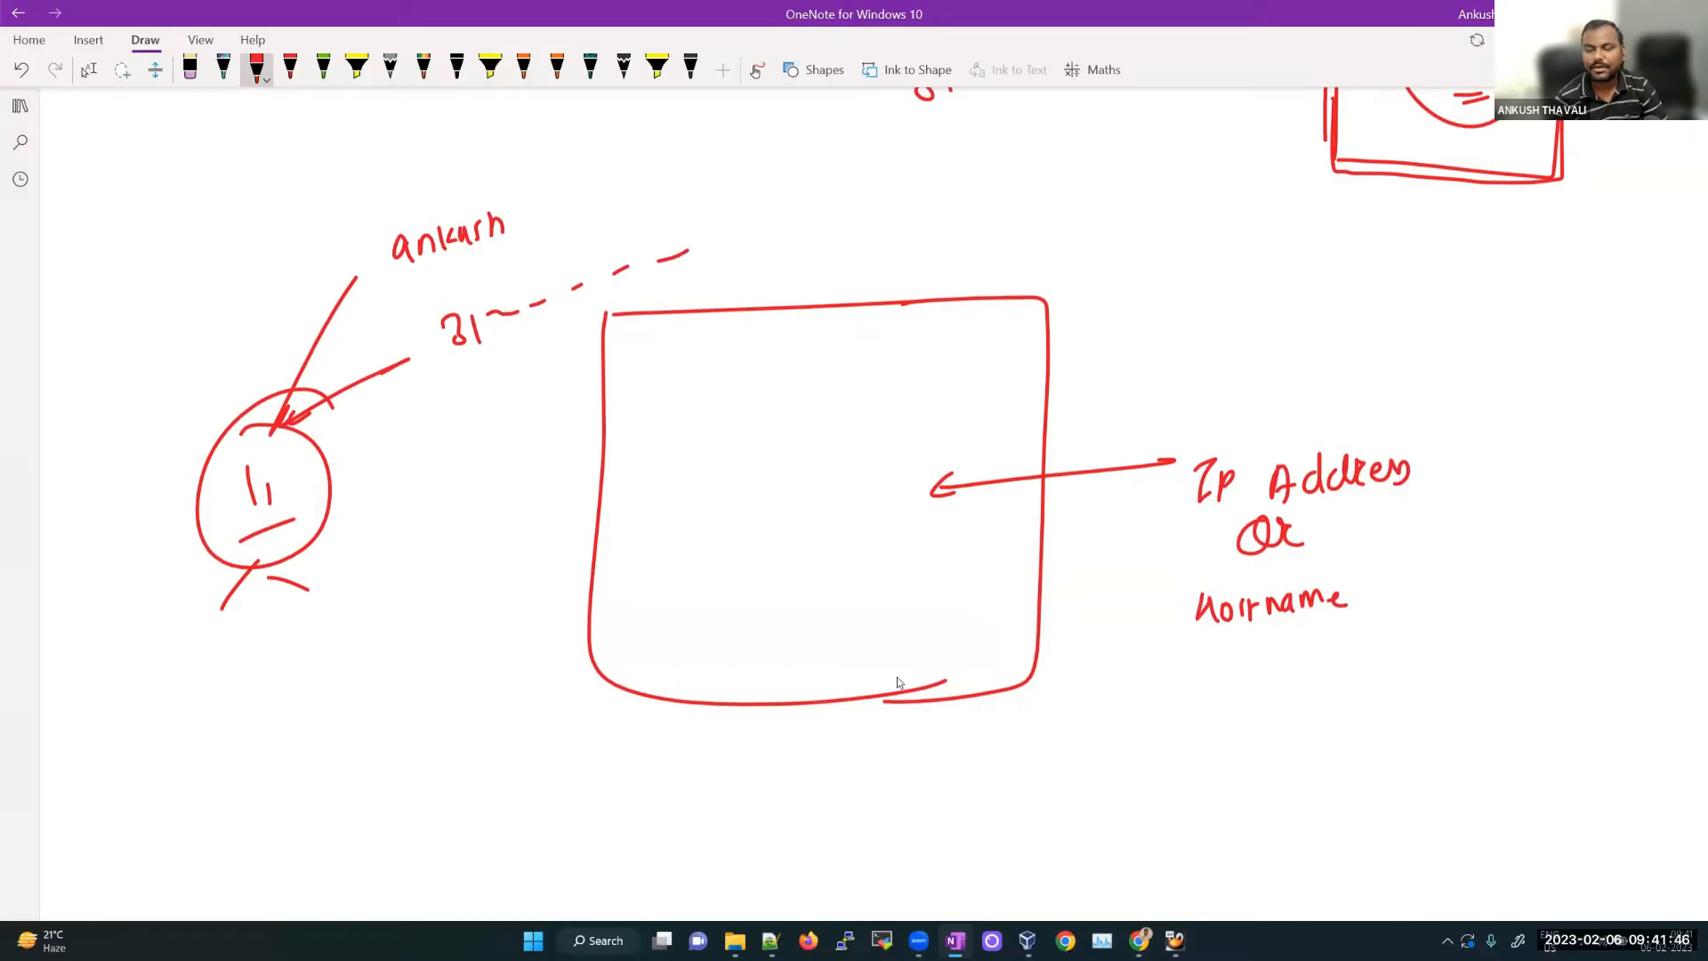
mouse_move(392, 261)
left_mouse_down()
mouse_move(527, 237)
mouse_move(502, 255)
left_mouse_up()
left_click_drag(488, 343, 569, 323)
left_click_drag(502, 356, 566, 338)
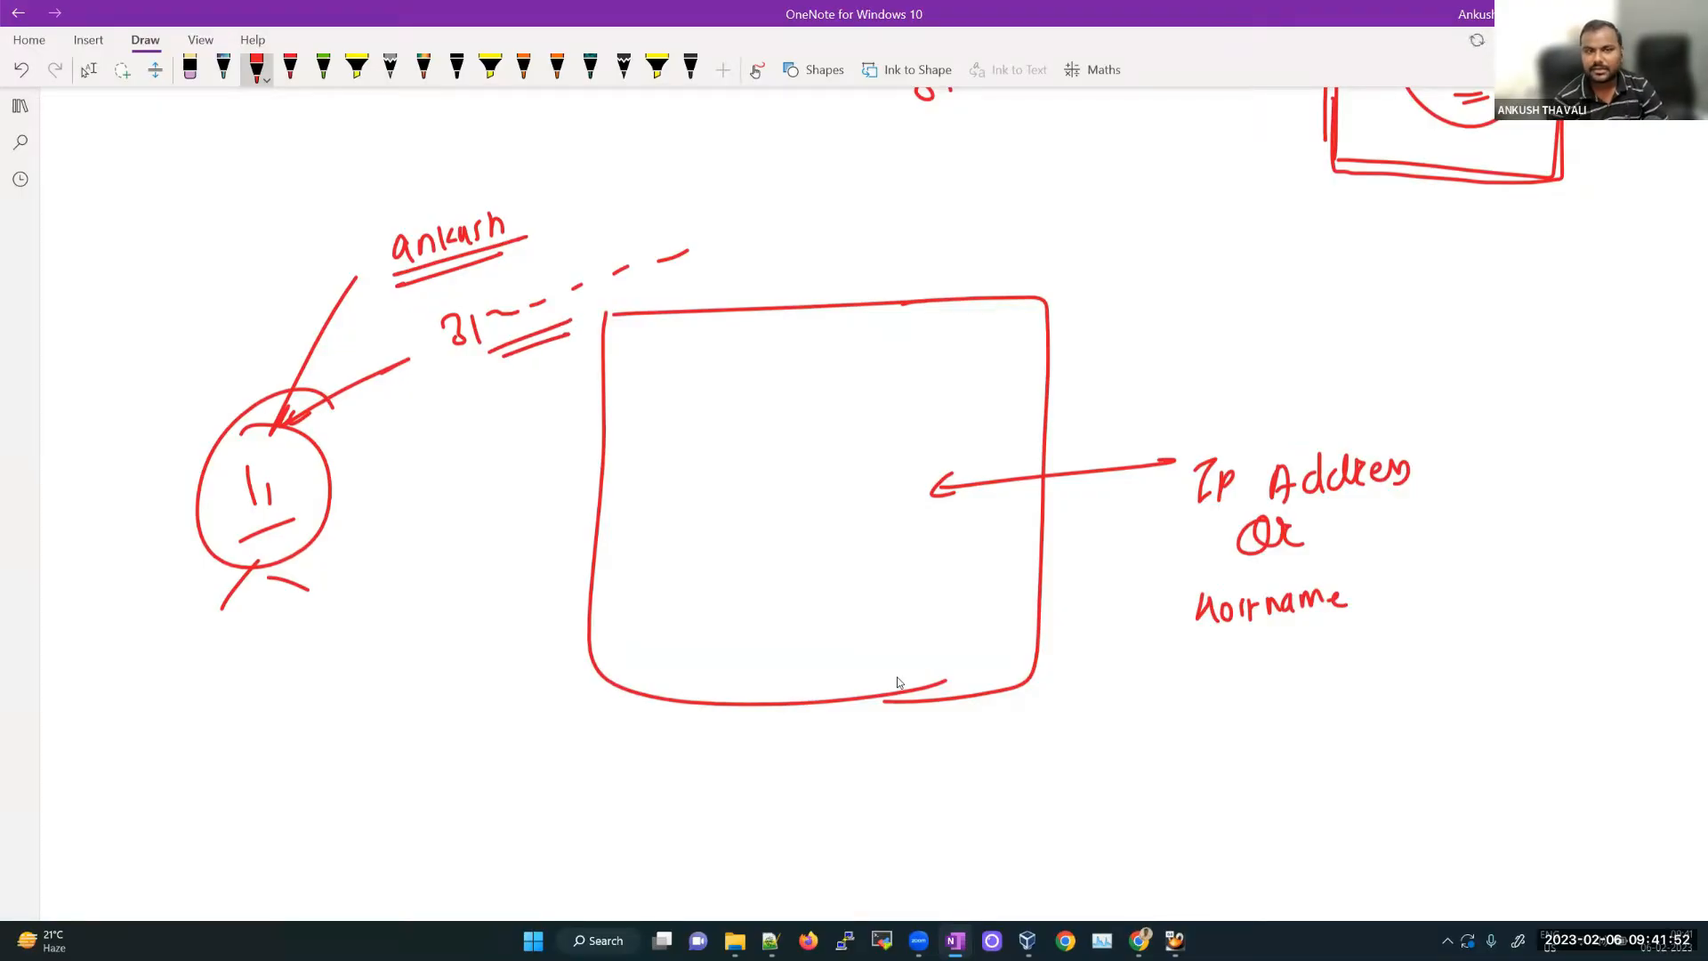
left_click_drag(602, 179, 534, 213)
left_click_drag(543, 198, 553, 212)
mouse_move(625, 158)
left_mouse_down()
mouse_move(645, 183)
mouse_move(764, 149)
left_mouse_up()
left_click_drag(634, 210, 765, 175)
Step: Draw a curved arrow labelled 'IP Addr' and write prim.oracle.com inside the box
left_click_drag(523, 341, 574, 415)
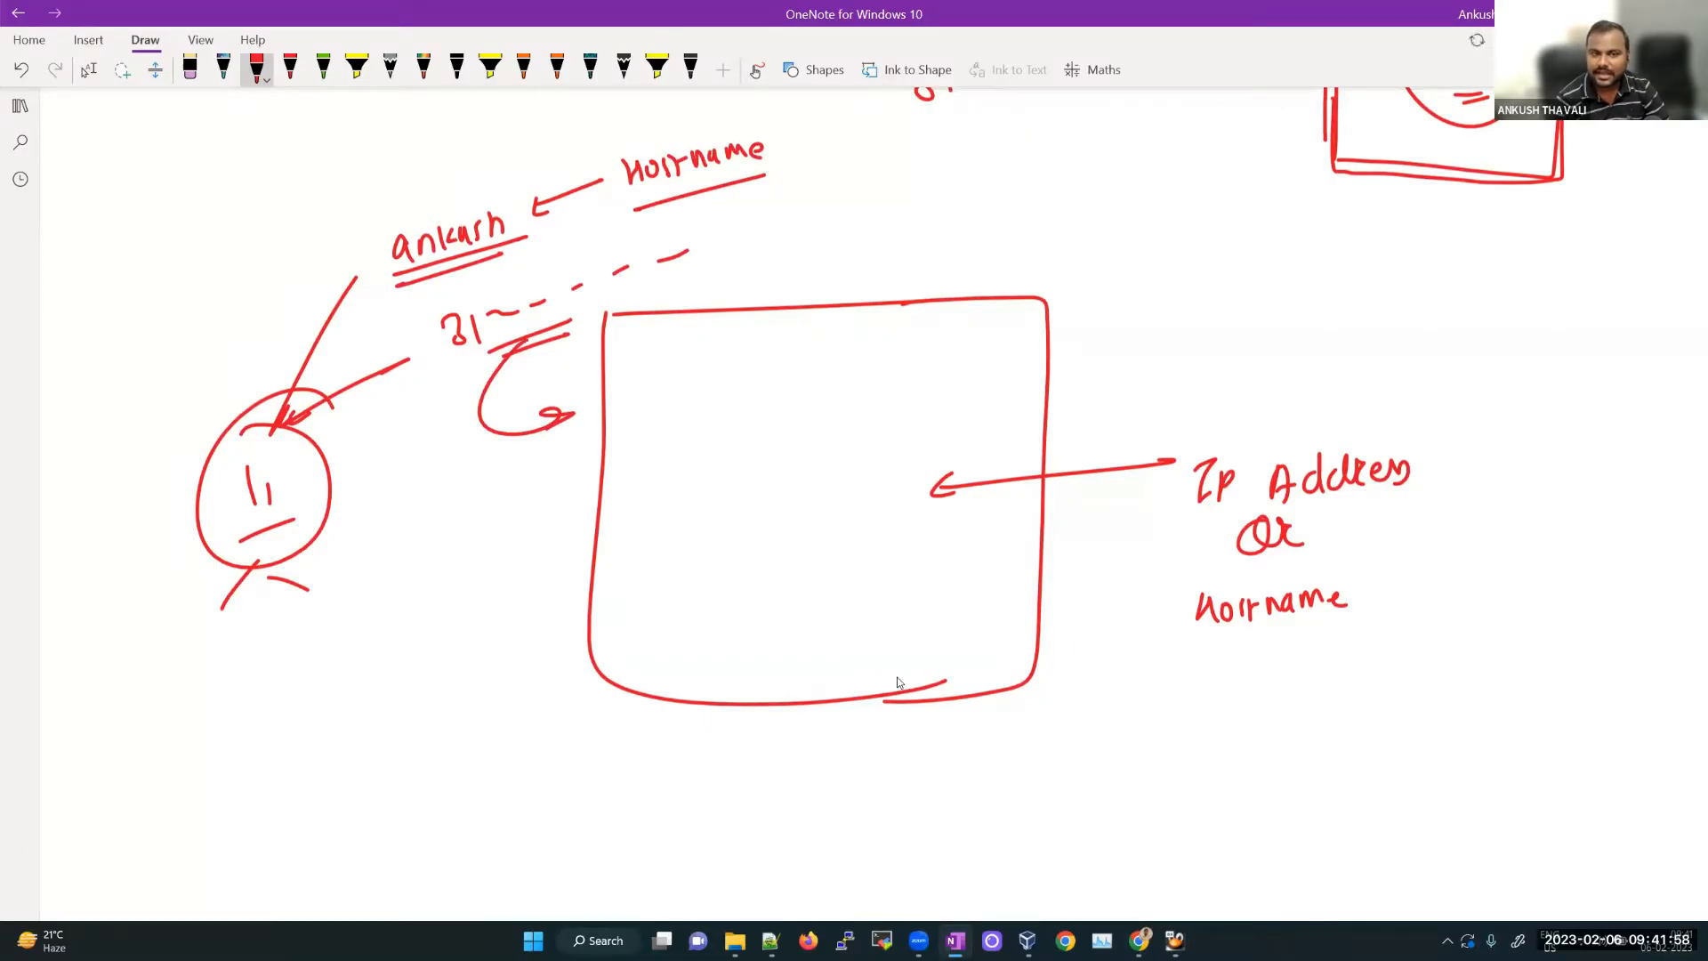
left_click_drag(449, 496, 447, 533)
mouse_move(456, 518)
left_mouse_down()
mouse_move(516, 481)
mouse_move(521, 508)
left_mouse_up()
left_click_drag(534, 490, 572, 463)
left_click_drag(495, 532, 533, 515)
left_click_drag(476, 556, 532, 529)
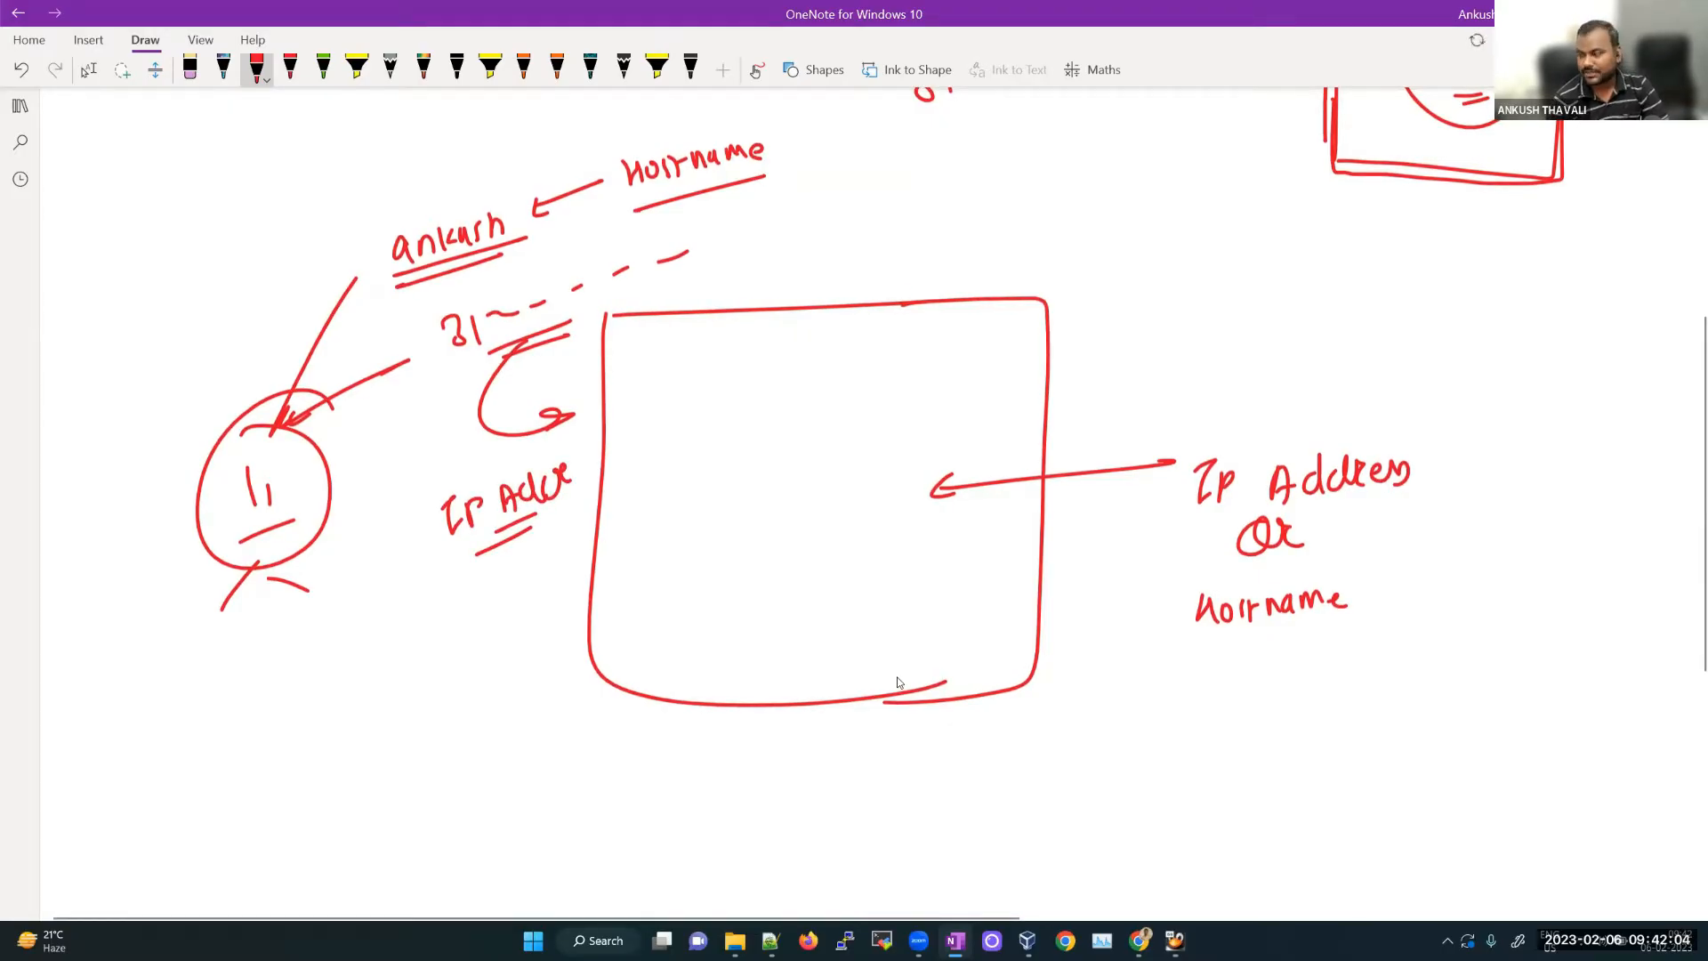
mouse_move(1503, 402)
left_mouse_down()
mouse_move(1421, 488)
mouse_move(1442, 481)
mouse_move(1385, 605)
left_mouse_up()
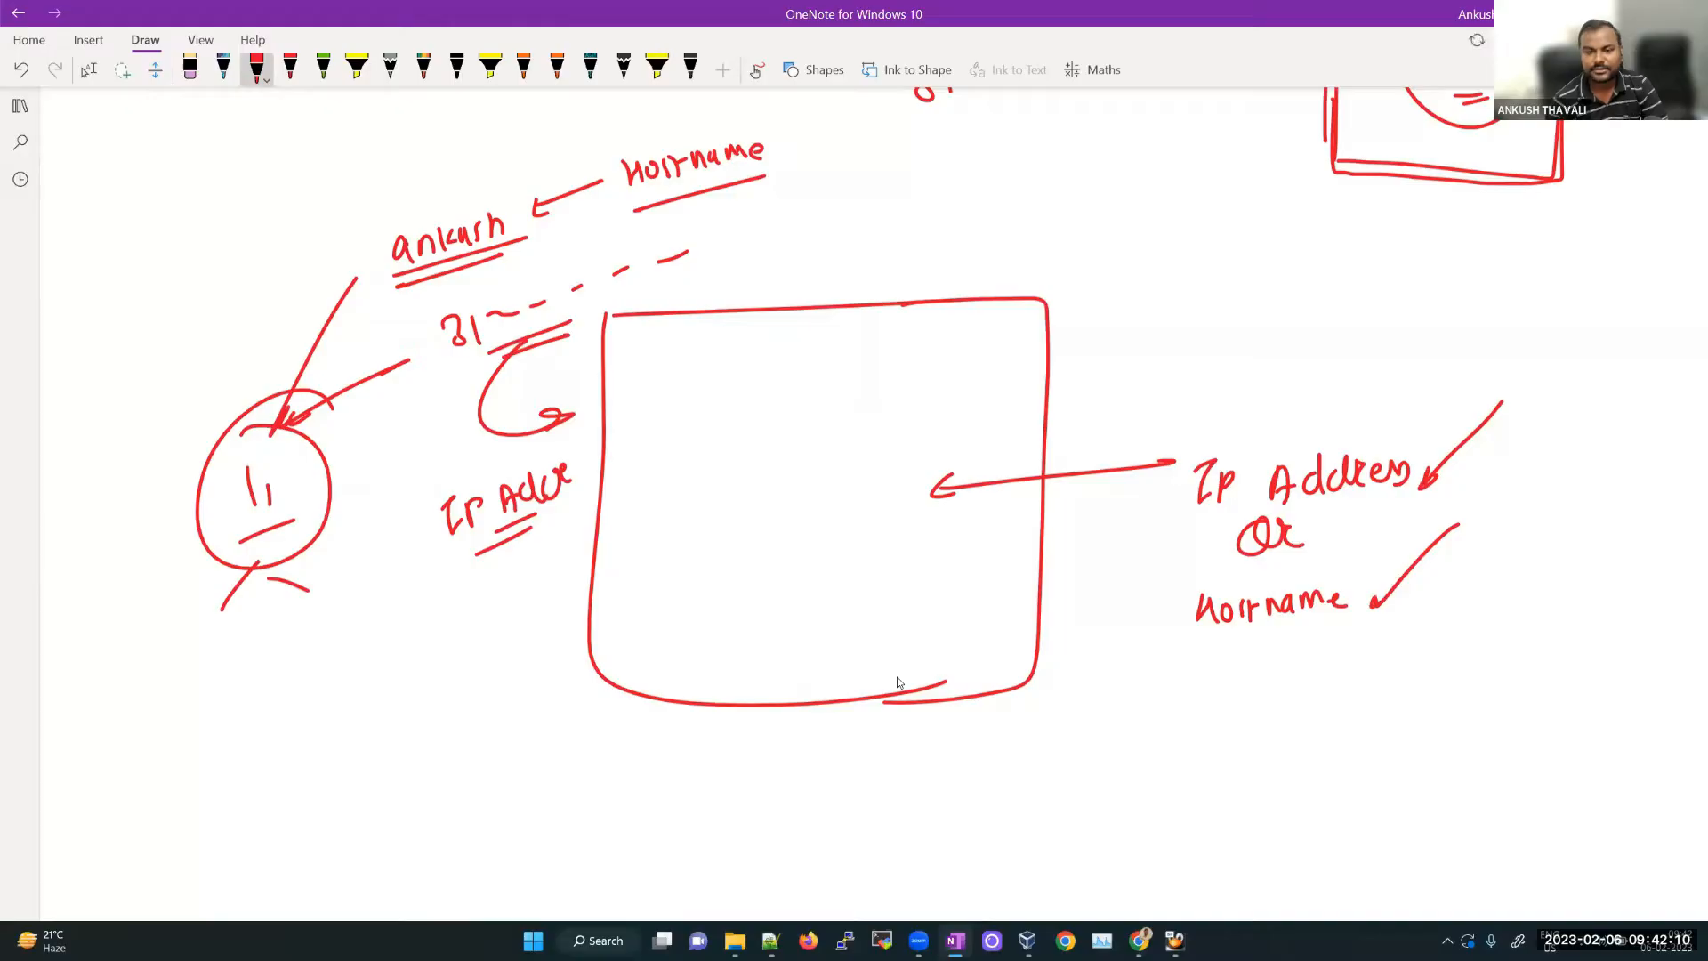
mouse_move(669, 594)
left_mouse_down()
mouse_move(667, 632)
mouse_move(712, 598)
mouse_move(746, 606)
mouse_move(852, 561)
left_mouse_up()
Step: Write the example hostname prim.oracle.com inside the box and underline it
left_click(749, 595)
left_click(856, 568)
left_click_drag(861, 562, 909, 544)
mouse_move(708, 633)
left_mouse_down()
mouse_move(879, 586)
mouse_move(872, 605)
mouse_move(713, 601)
mouse_move(685, 560)
left_mouse_up()
Step: Strike out the old name and write node1 with the learnomate domain, underlined
left_click_drag(689, 559, 729, 545)
mouse_move(735, 540)
left_mouse_down()
mouse_move(739, 559)
mouse_move(769, 516)
left_mouse_up()
left_click(746, 551)
left_click_drag(772, 541, 808, 532)
left_click_drag(805, 537, 837, 514)
mouse_move(839, 514)
left_mouse_down()
mouse_move(939, 482)
mouse_move(943, 499)
left_mouse_up()
left_click_drag(739, 574, 900, 539)
left_click_drag(792, 586, 874, 564)
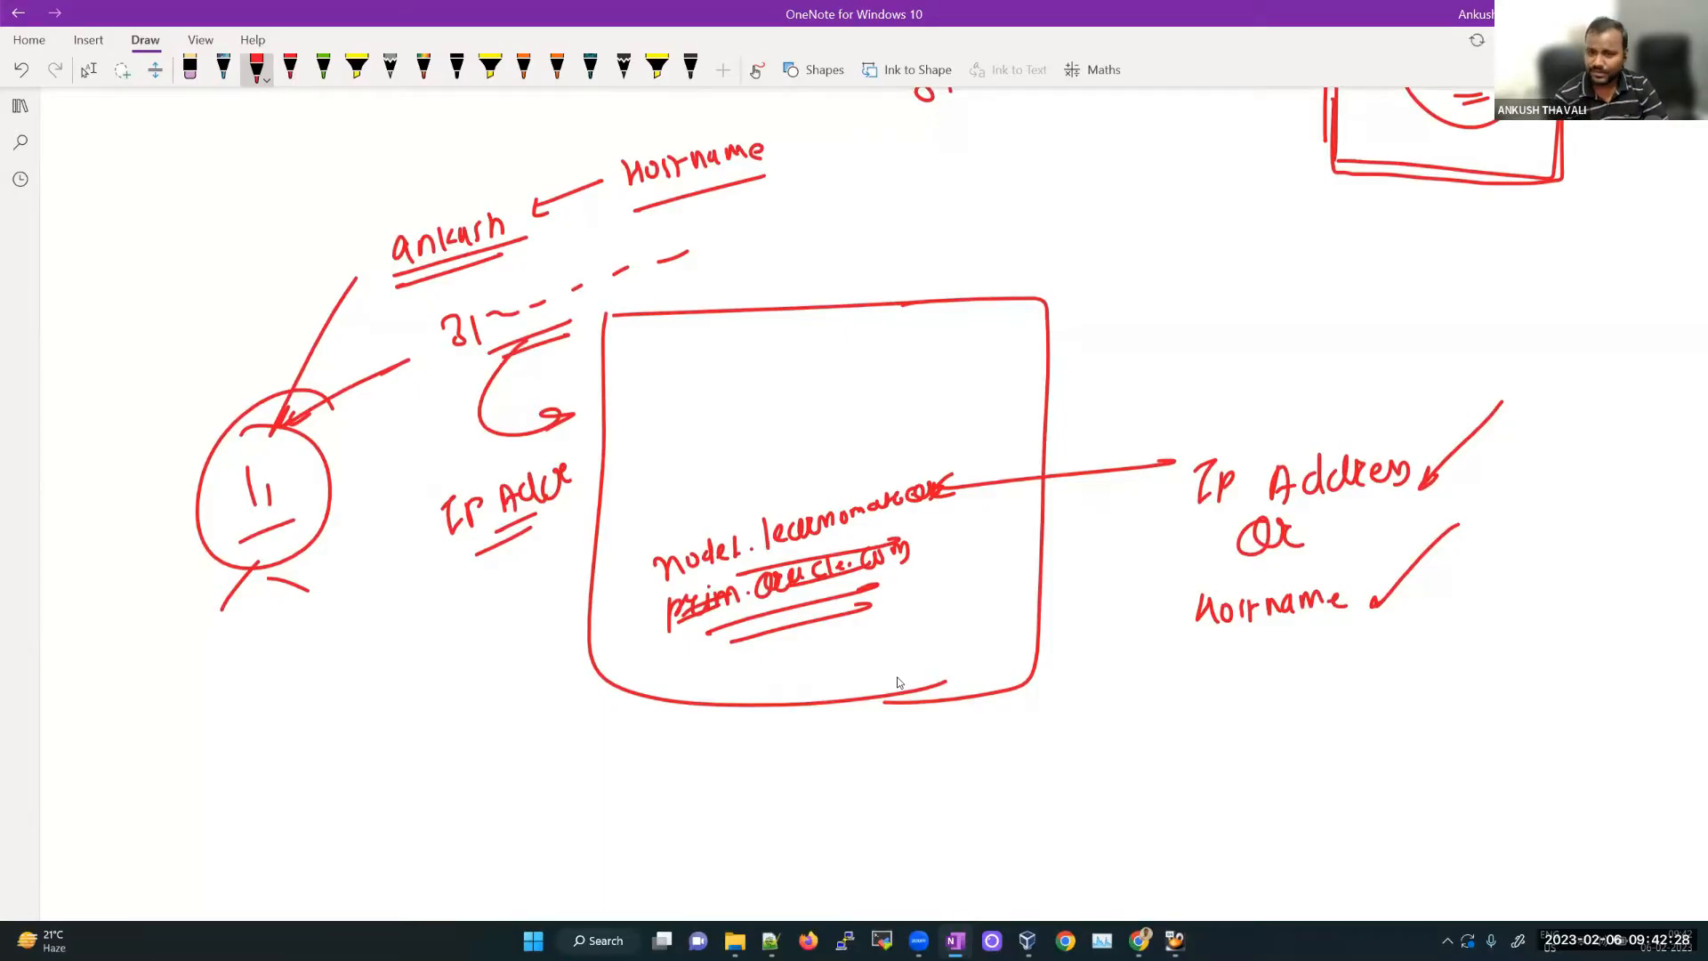
Step: Write the IP address 192.168.56.60 in the box and underline it
mouse_move(685, 418)
left_mouse_down()
mouse_move(684, 461)
mouse_move(698, 456)
left_mouse_up()
left_click_drag(712, 426, 732, 436)
mouse_move(756, 405)
left_mouse_down()
mouse_move(754, 443)
mouse_move(793, 427)
left_mouse_up()
left_click_drag(836, 394, 844, 423)
mouse_move(872, 404)
left_mouse_down()
mouse_move(886, 384)
mouse_move(875, 403)
left_mouse_up()
left_click(893, 399)
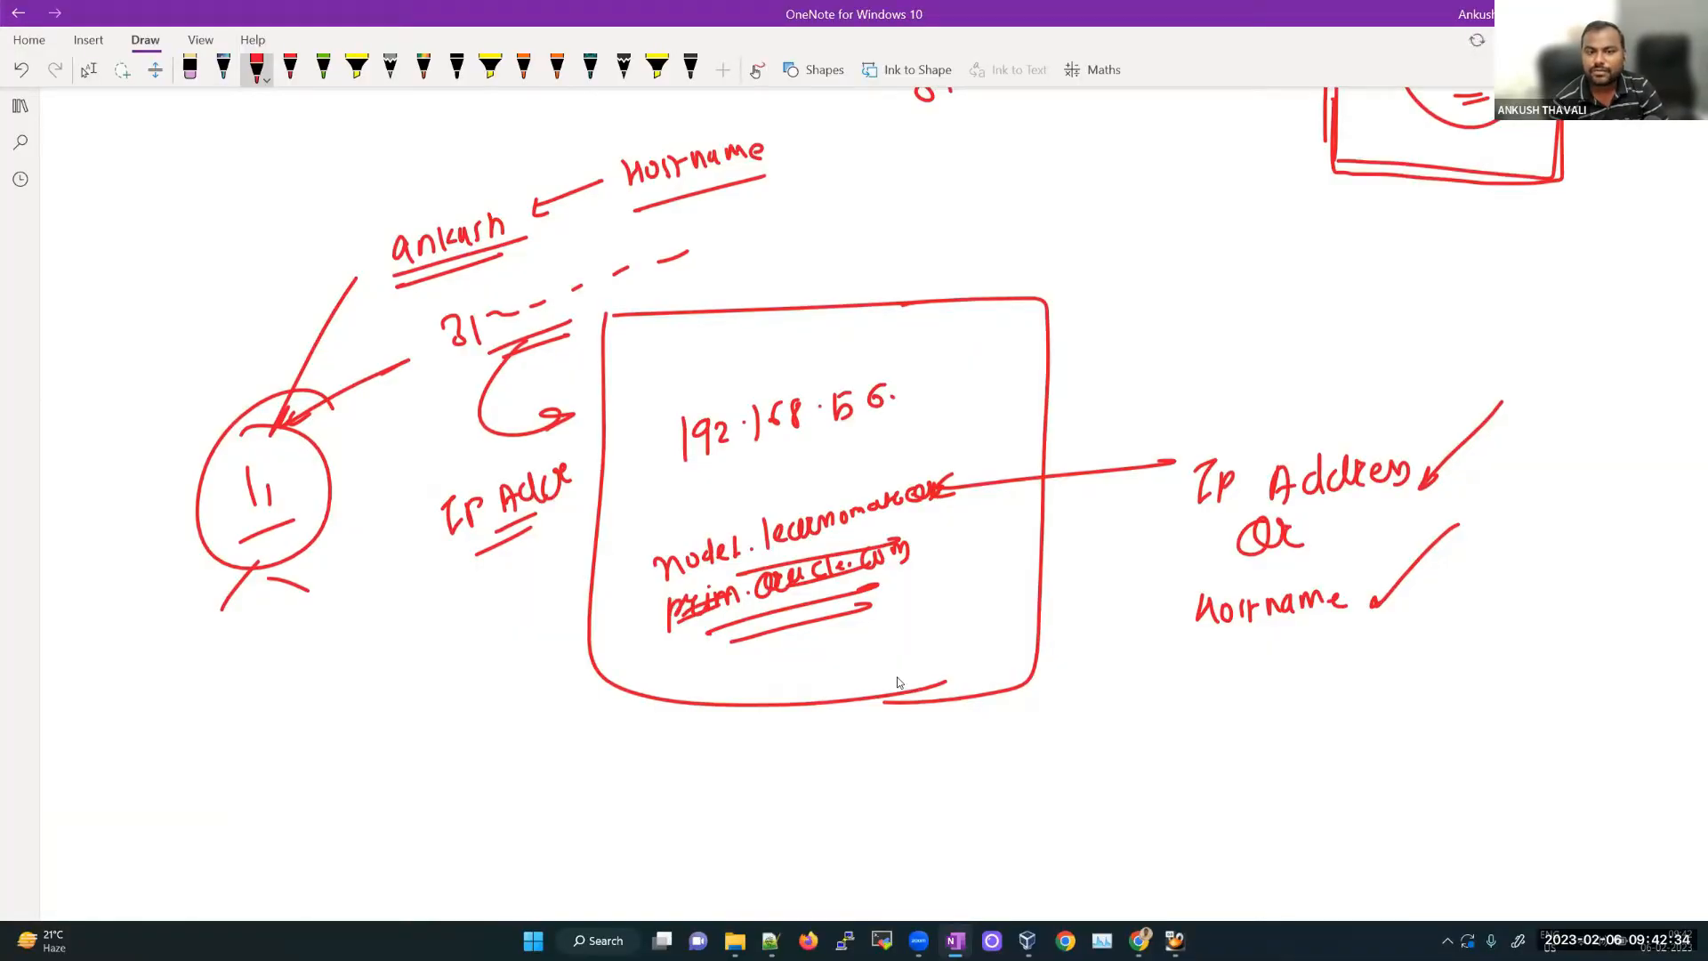
mouse_move(945, 365)
left_mouse_down()
mouse_move(931, 393)
mouse_move(961, 374)
left_mouse_up()
left_click_drag(787, 468, 970, 425)
left_click_drag(834, 466, 956, 436)
Step: Label 192.168.56.60 'Host only Adapter' with arrows pointing at the address
mouse_move(1114, 354)
left_mouse_down()
mouse_move(1005, 374)
mouse_move(1034, 381)
left_mouse_up()
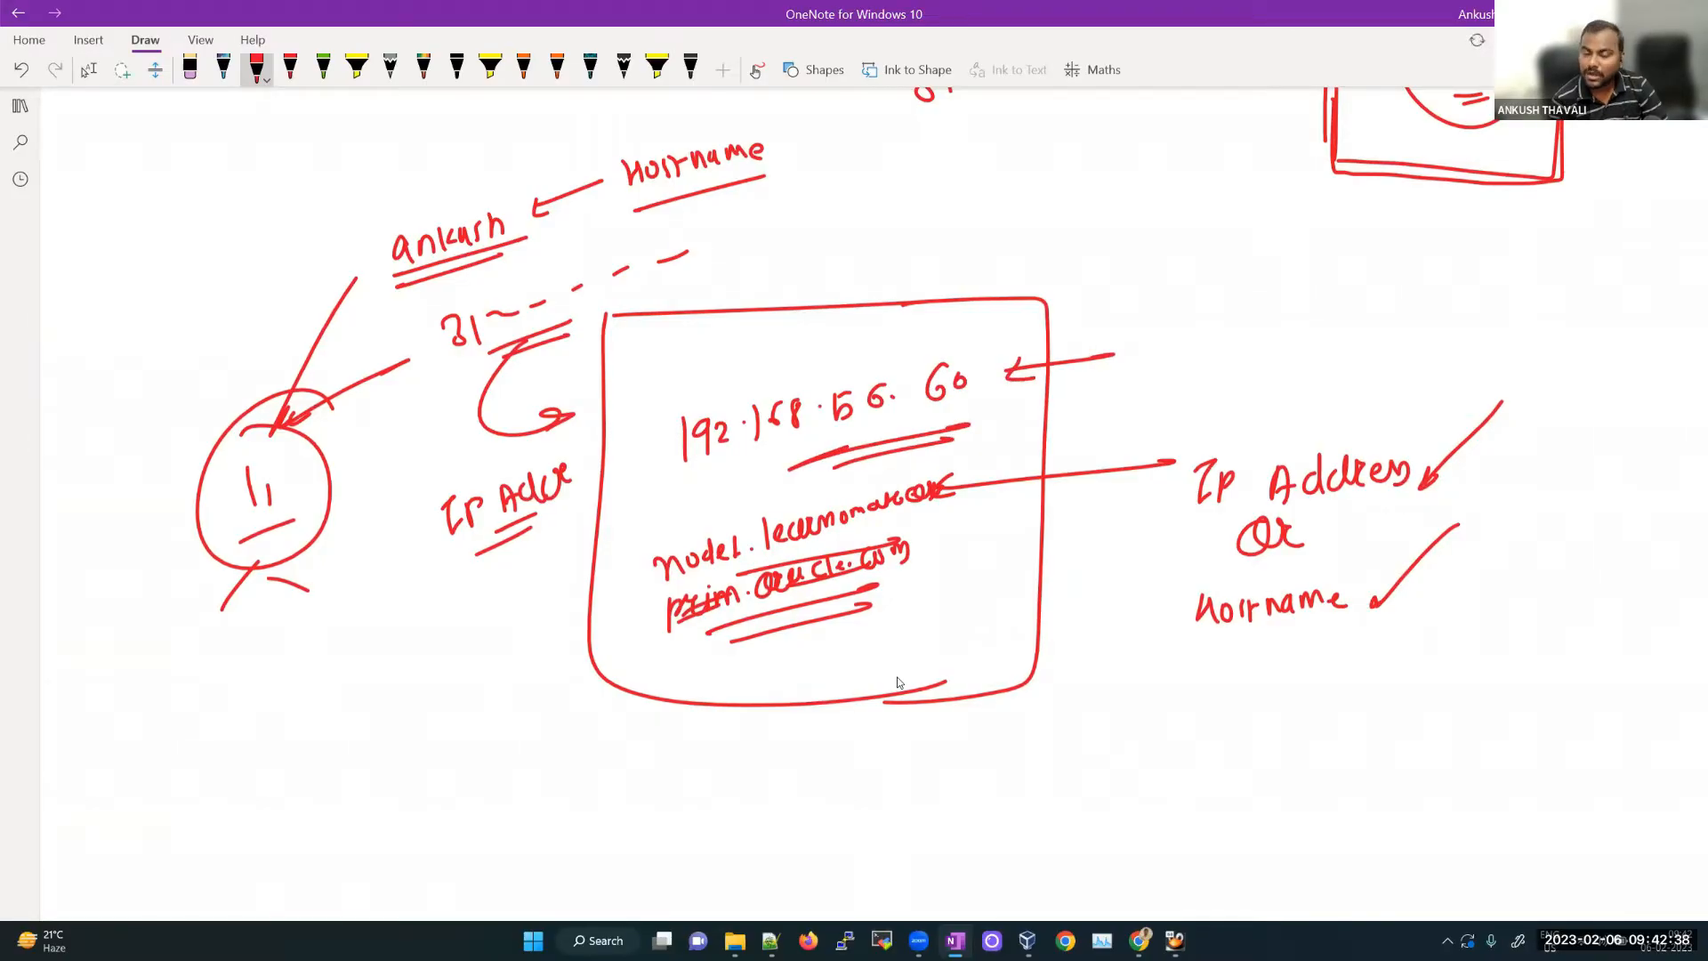
left_click_drag(1148, 335, 1159, 367)
left_click_drag(1165, 347, 1180, 359)
mouse_move(1197, 340)
left_mouse_down()
mouse_move(1207, 360)
mouse_move(1224, 343)
left_mouse_up()
left_click_drag(1238, 340, 1251, 359)
left_click_drag(1259, 335, 1273, 372)
mouse_move(1192, 381)
left_mouse_down()
mouse_move(1274, 367)
mouse_move(1256, 385)
left_mouse_up()
mouse_move(1333, 366)
left_mouse_down()
mouse_move(1374, 322)
mouse_move(1393, 351)
mouse_move(1411, 337)
left_mouse_up()
left_click_drag(1422, 330, 1424, 342)
left_click_drag(722, 317, 881, 362)
left_click_drag(817, 369, 880, 363)
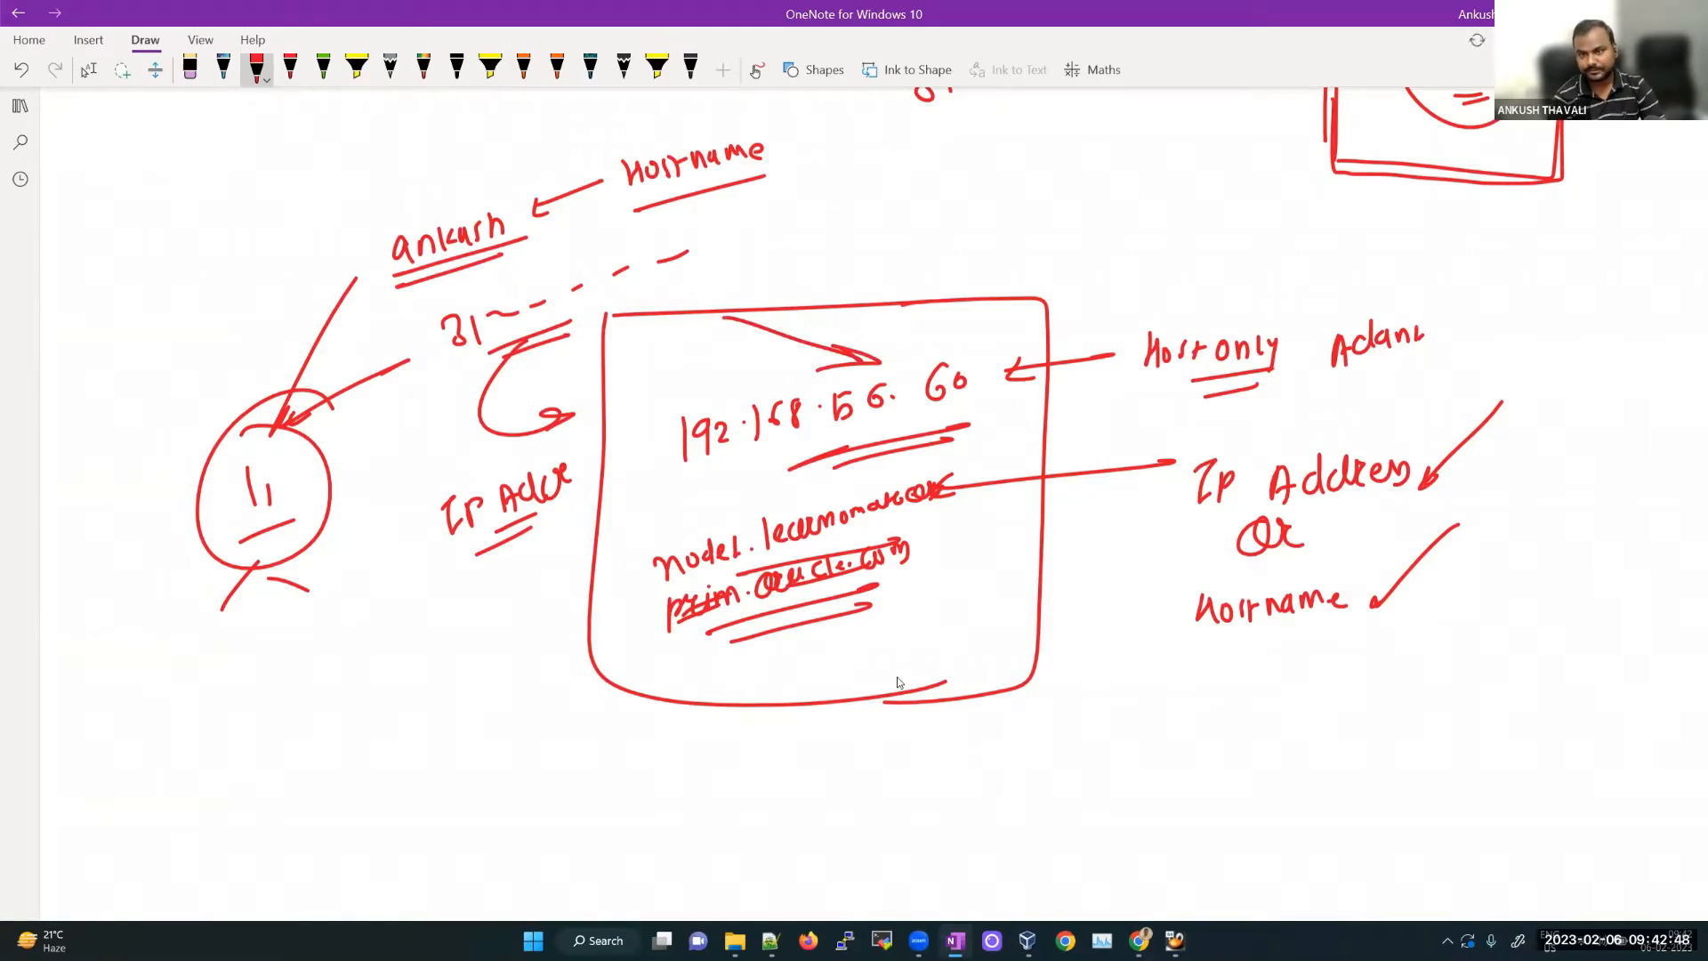
Step: Write 'Bridge → Internet' below right of the box, underlining both words
left_click_drag(1096, 731, 1103, 769)
left_click_drag(1091, 737, 1145, 756)
left_click_drag(1146, 732, 1166, 723)
mouse_move(1183, 735)
left_mouse_down()
mouse_move(1176, 754)
mouse_move(1210, 728)
left_mouse_up()
left_click_drag(1119, 776, 1184, 762)
mouse_move(1285, 730)
left_mouse_down()
mouse_move(1219, 739)
mouse_move(1436, 733)
left_mouse_up()
mouse_move(1444, 708)
left_mouse_down()
mouse_move(1445, 733)
mouse_move(1521, 717)
left_mouse_up()
left_click_drag(1395, 757, 1517, 740)
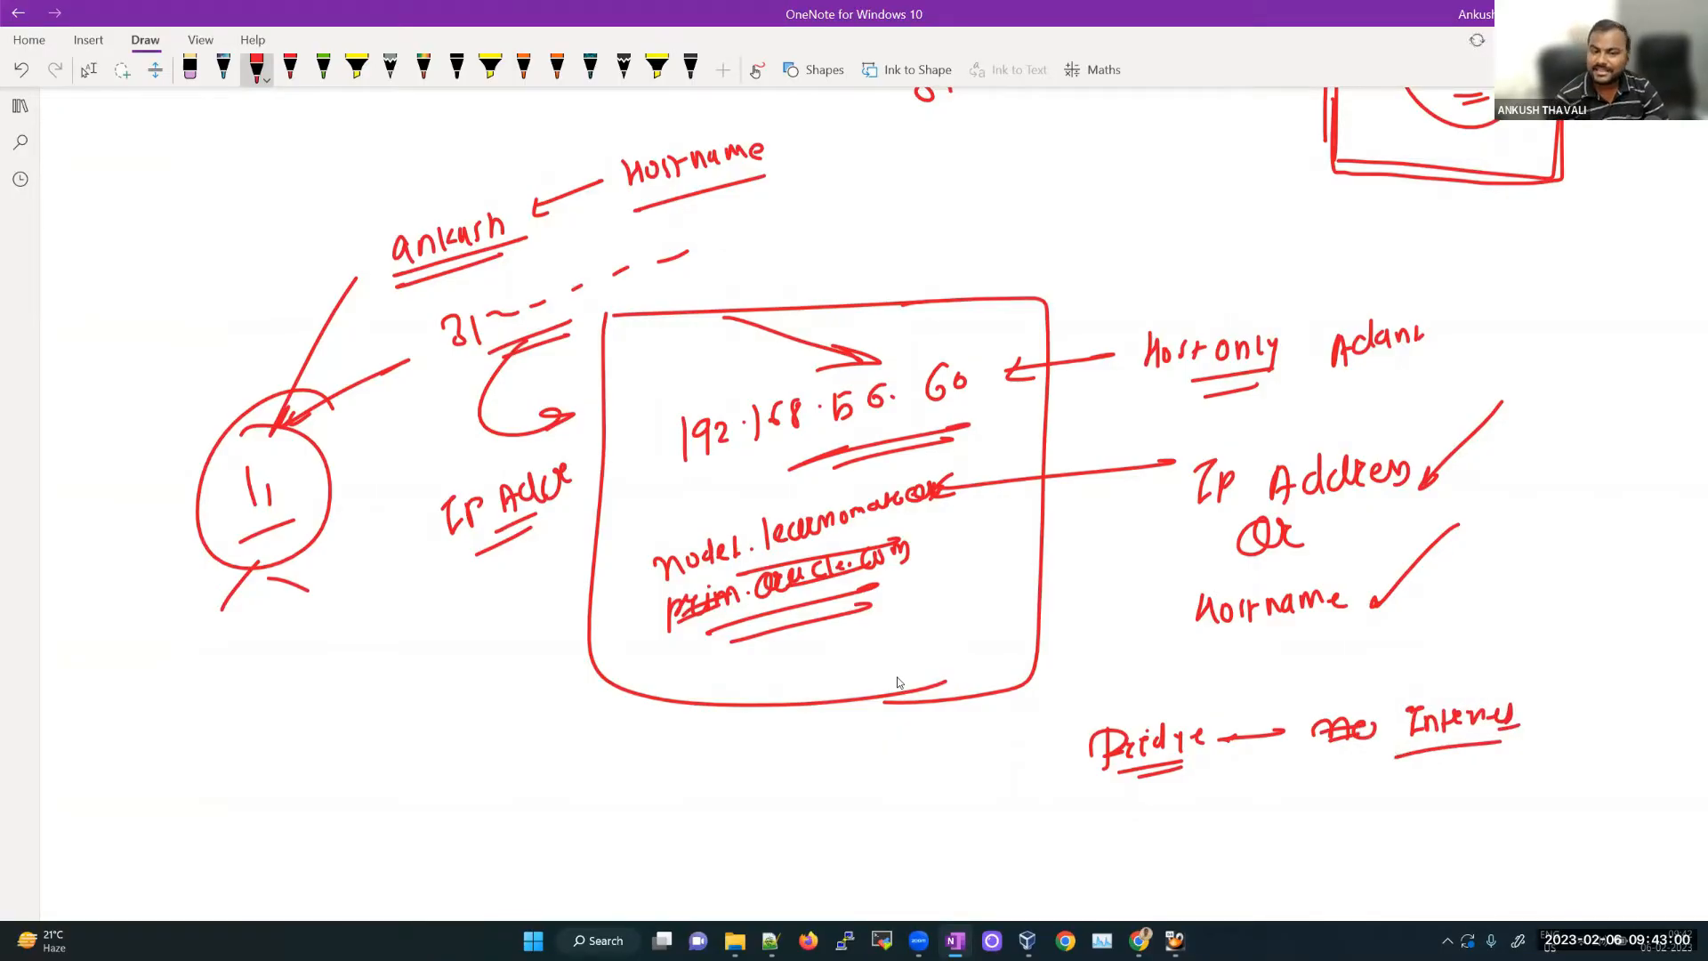
Step: Arrow IP Addr to the hostname, re-underline Internet, and circle Bridge and Host only
left_click_drag(549, 558, 738, 486)
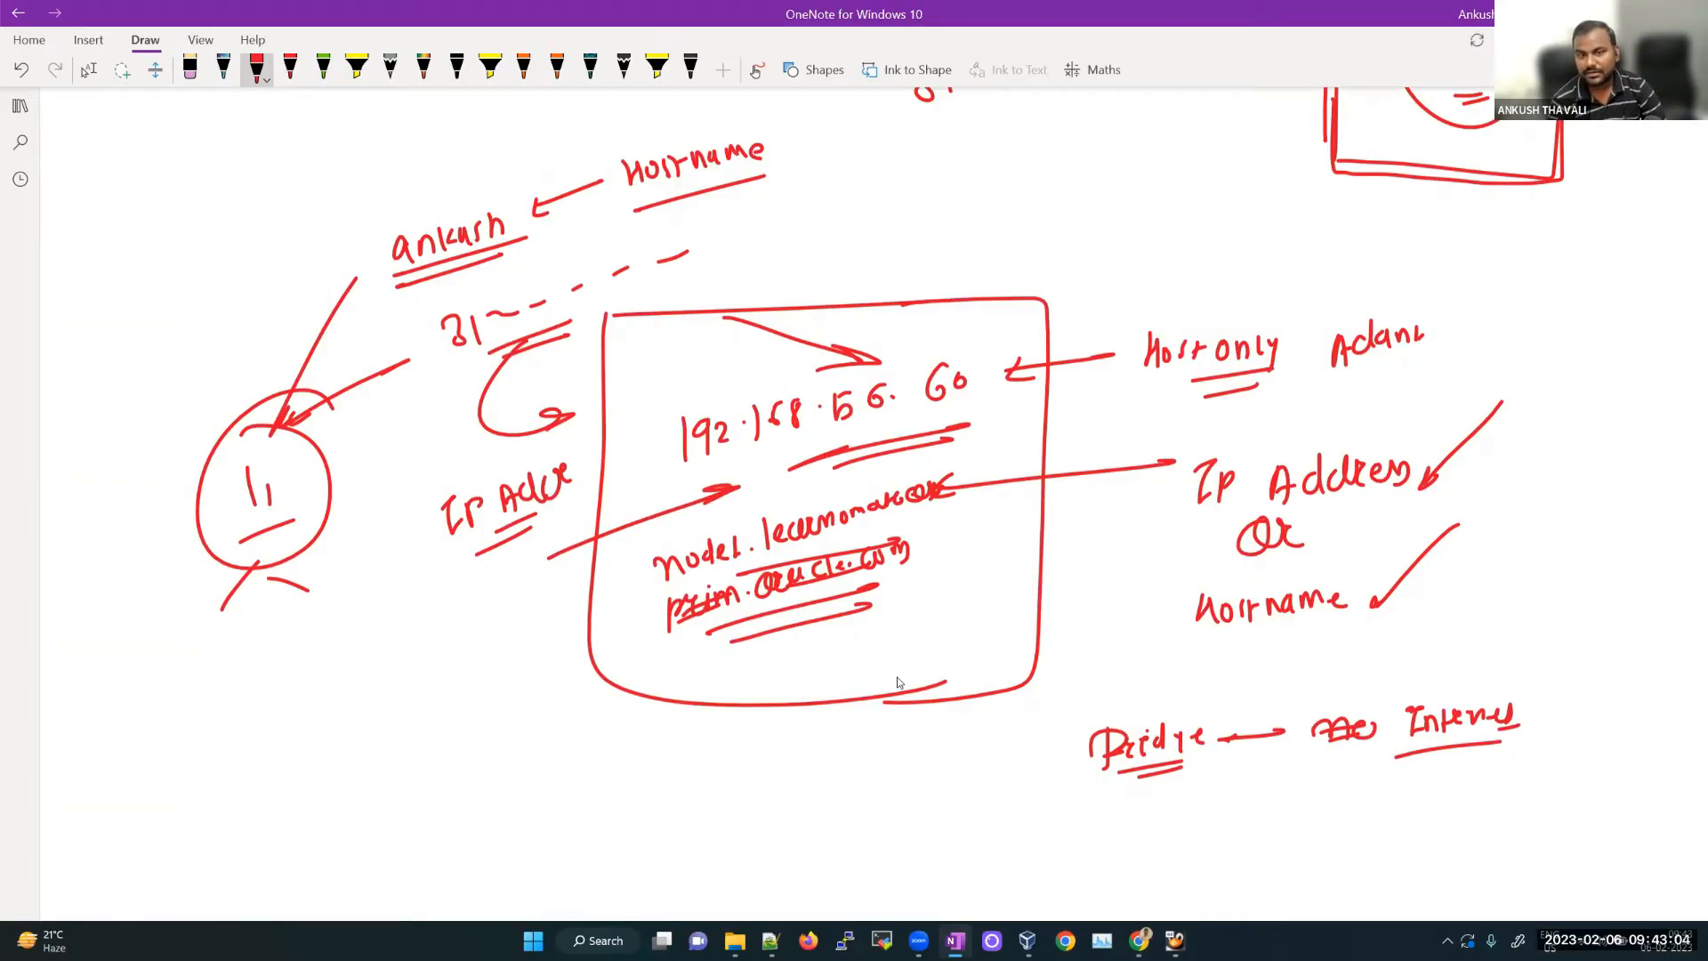
left_click_drag(1420, 755, 1538, 740)
left_click_drag(1436, 765, 1503, 752)
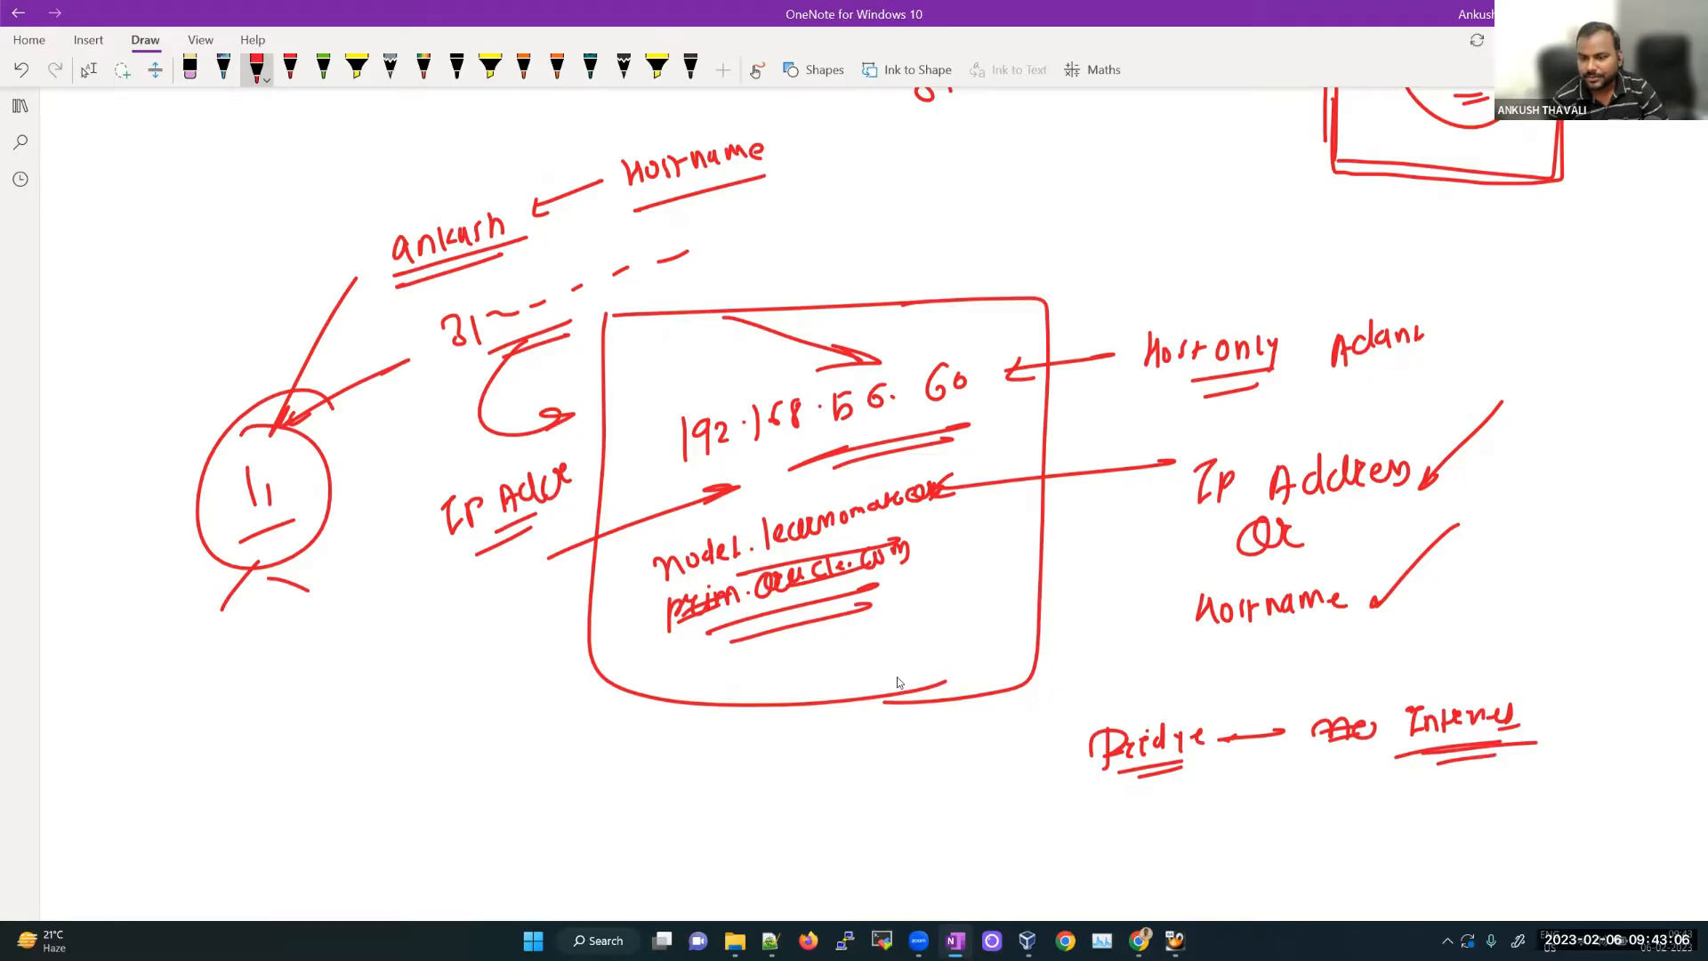
left_click_drag(1281, 712, 1166, 798)
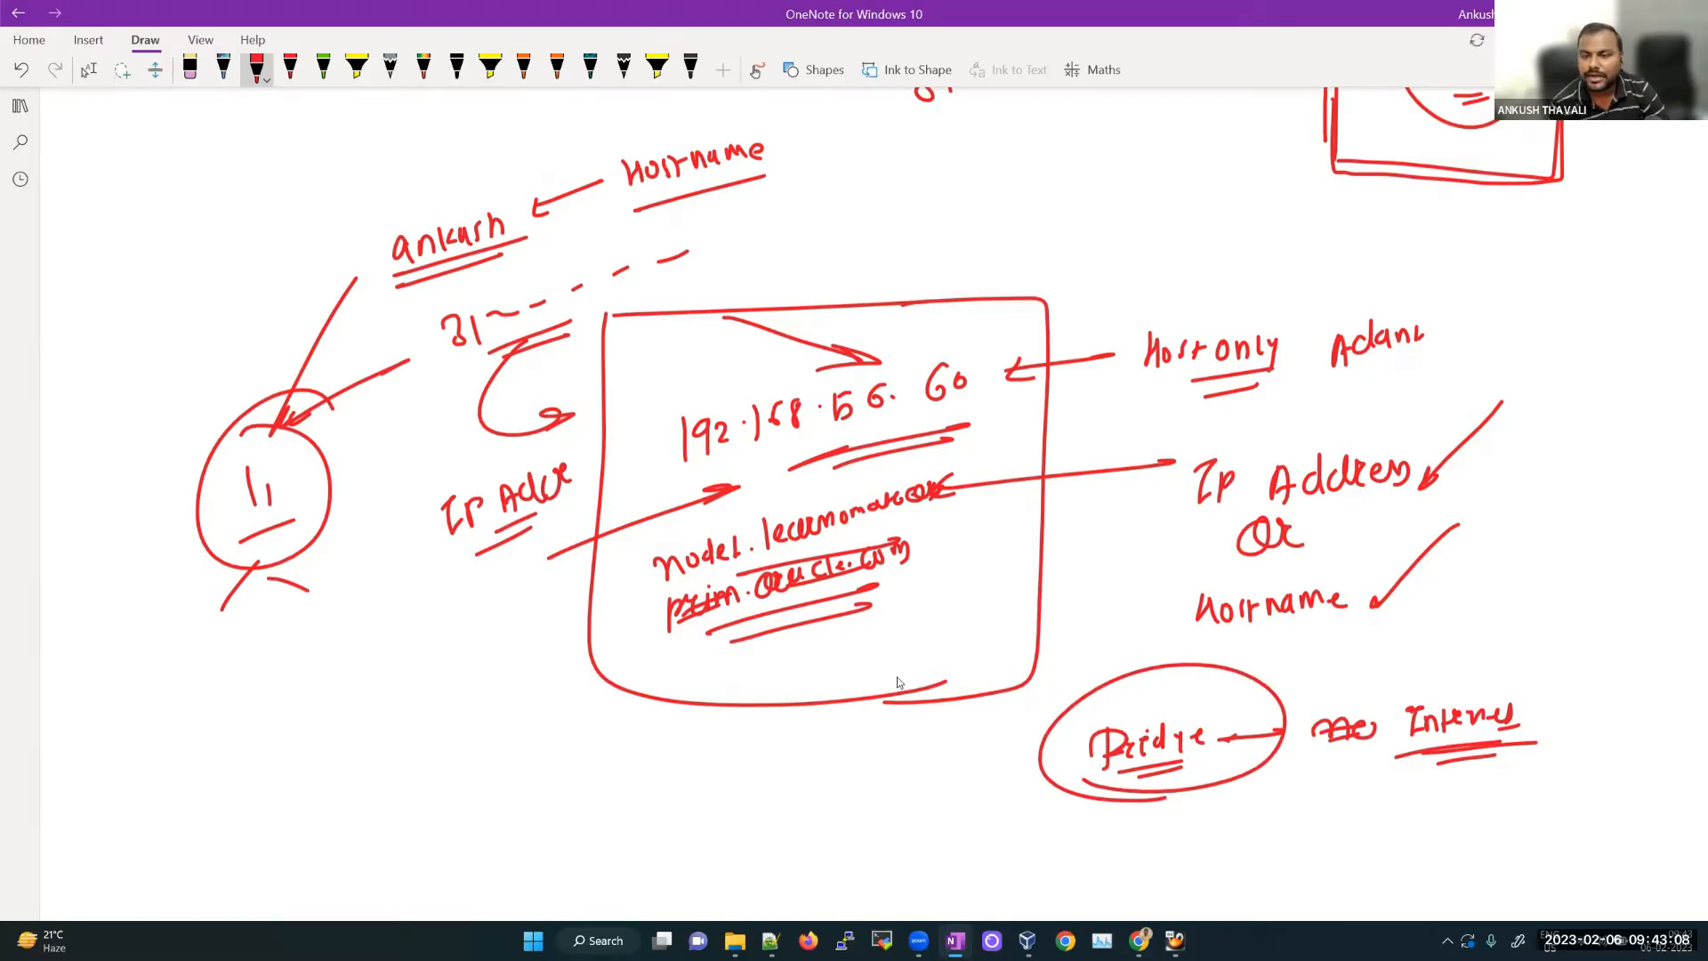
mouse_move(1157, 388)
left_mouse_down()
mouse_move(1335, 349)
mouse_move(1152, 382)
left_mouse_up()
left_click_drag(1106, 254, 1212, 304)
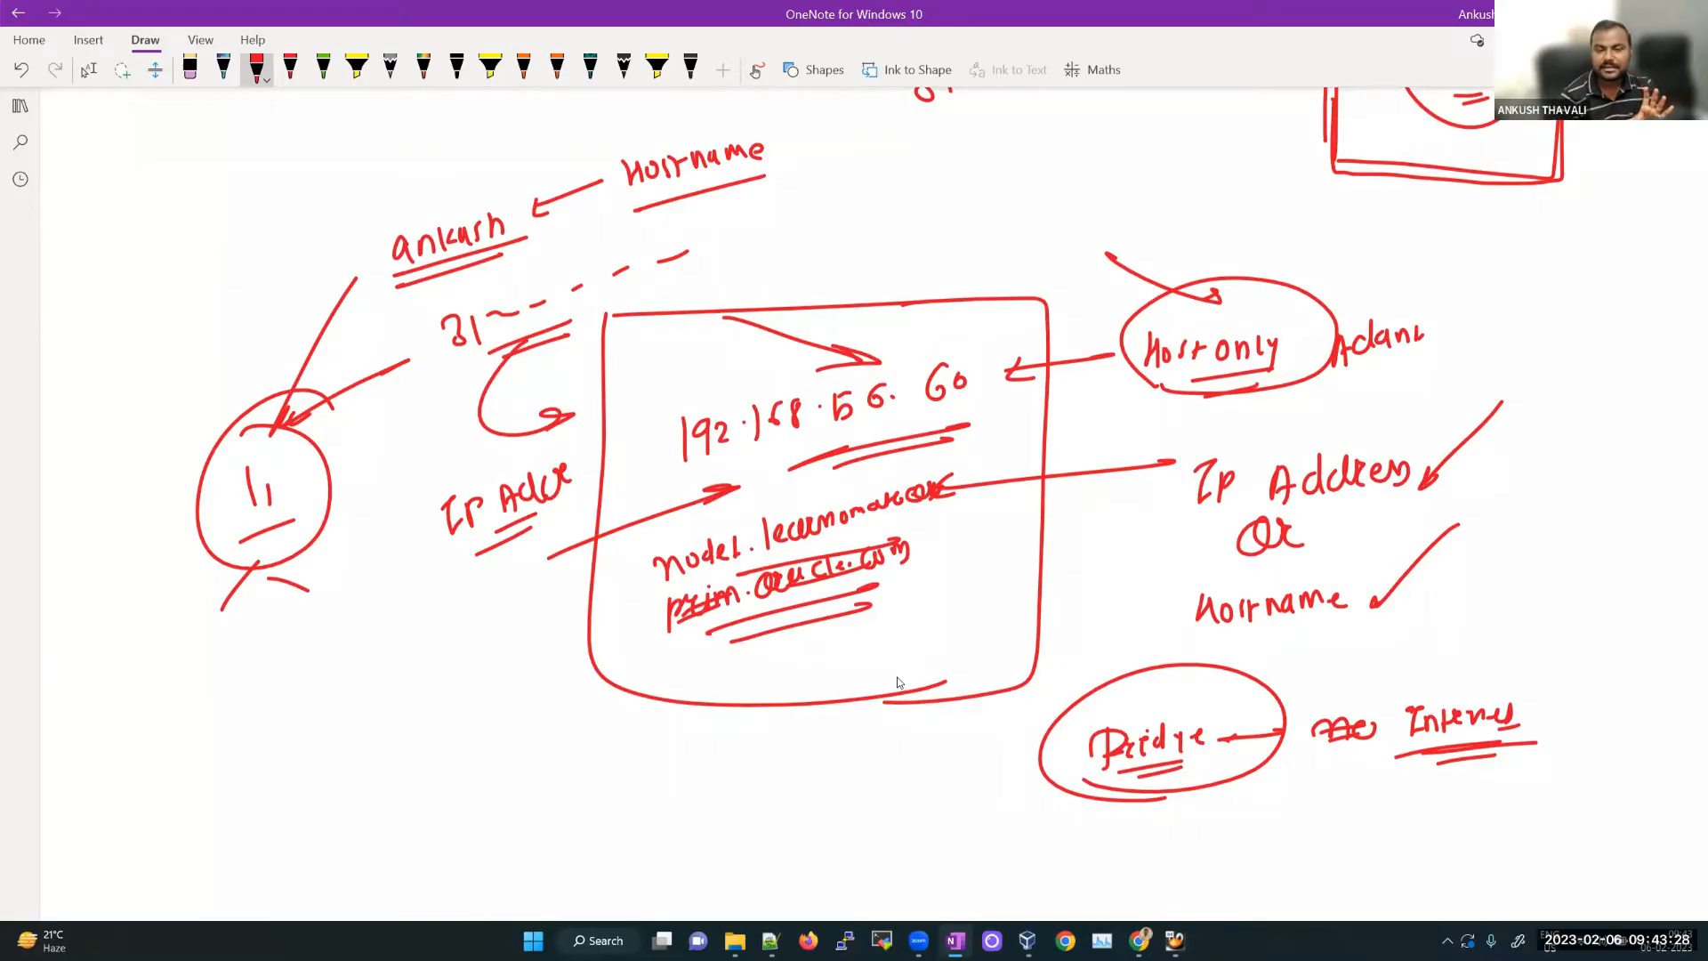
Step: Write 'Ip Adr' and 'Inter' below left of the box and circle that note
mouse_move(347, 680)
left_mouse_down()
mouse_move(384, 703)
mouse_move(481, 654)
left_mouse_up()
mouse_move(374, 738)
left_mouse_down()
mouse_move(400, 758)
mouse_move(473, 721)
left_mouse_up()
left_click_drag(380, 784, 464, 752)
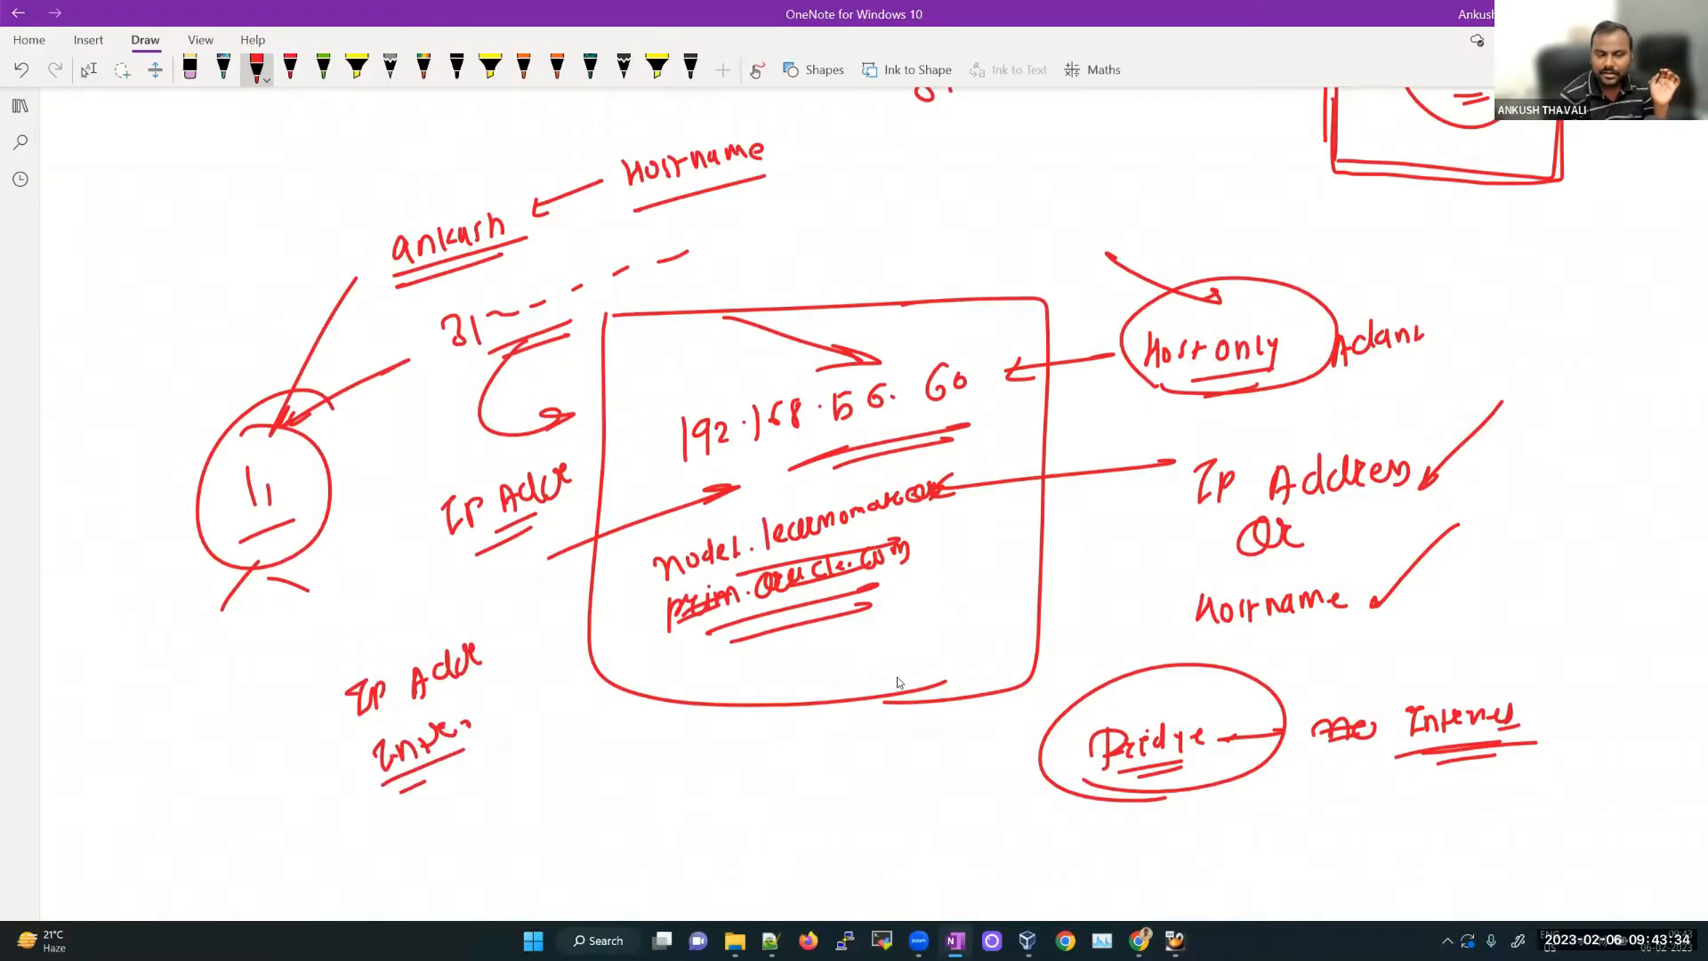
left_click_drag(509, 614, 328, 625)
left_click_drag(400, 791, 465, 761)
left_click_drag(157, 694, 313, 694)
left_click_drag(196, 817, 336, 761)
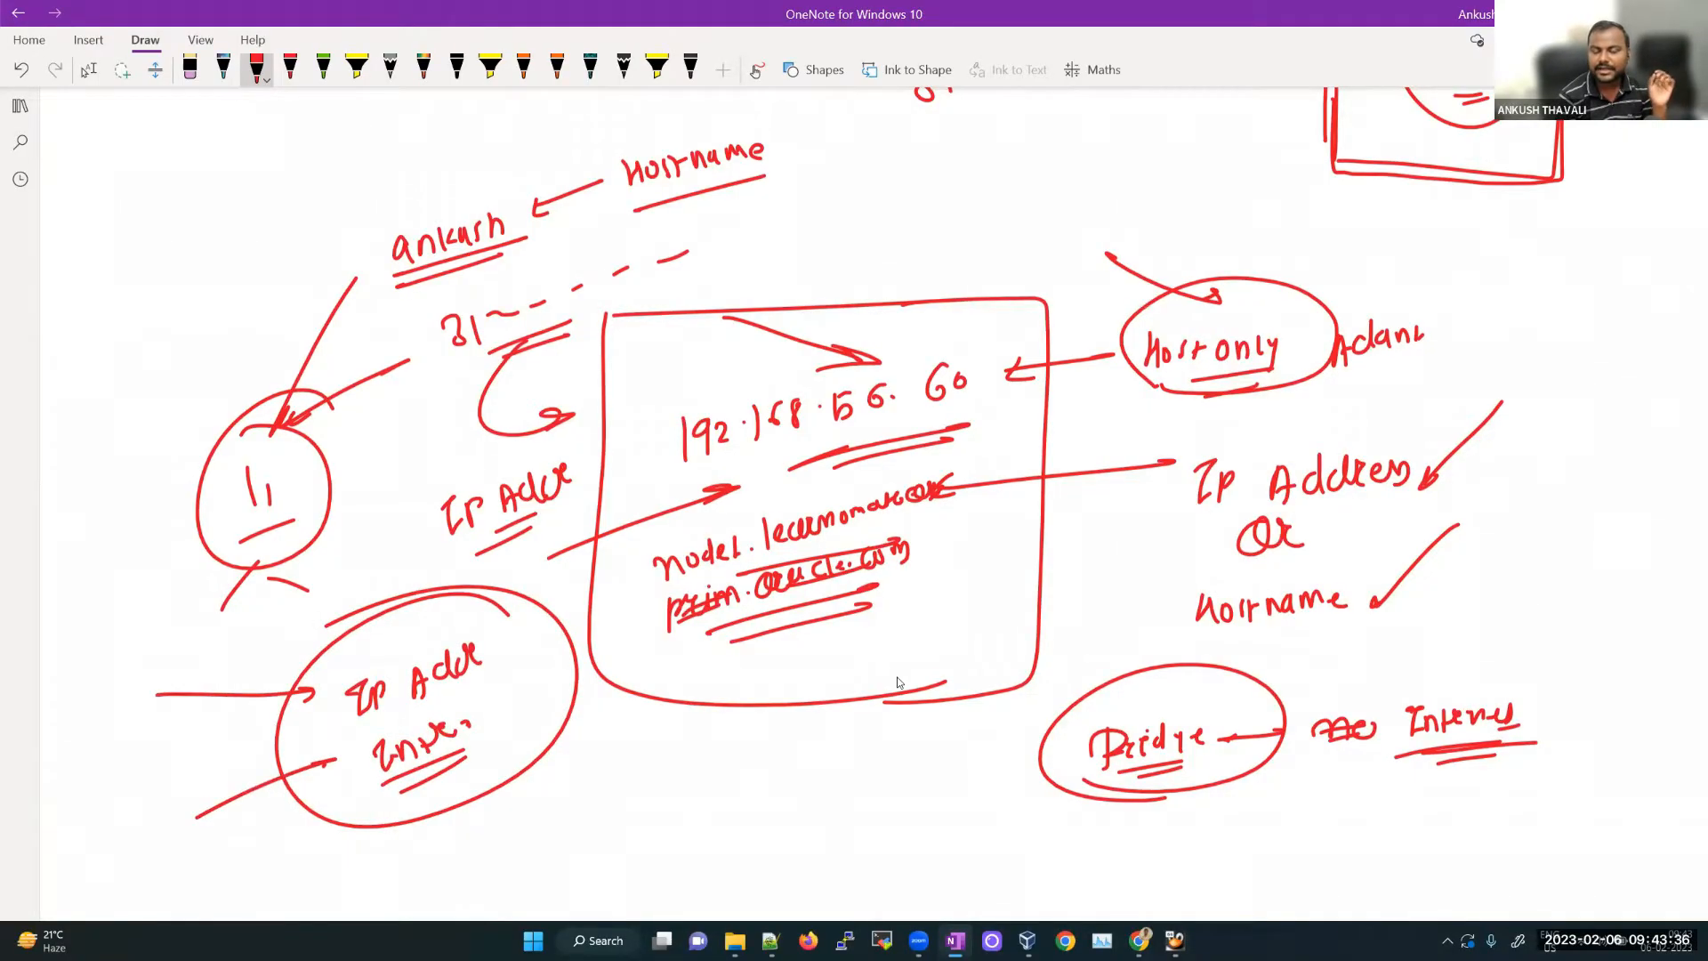
left_click(1175, 940)
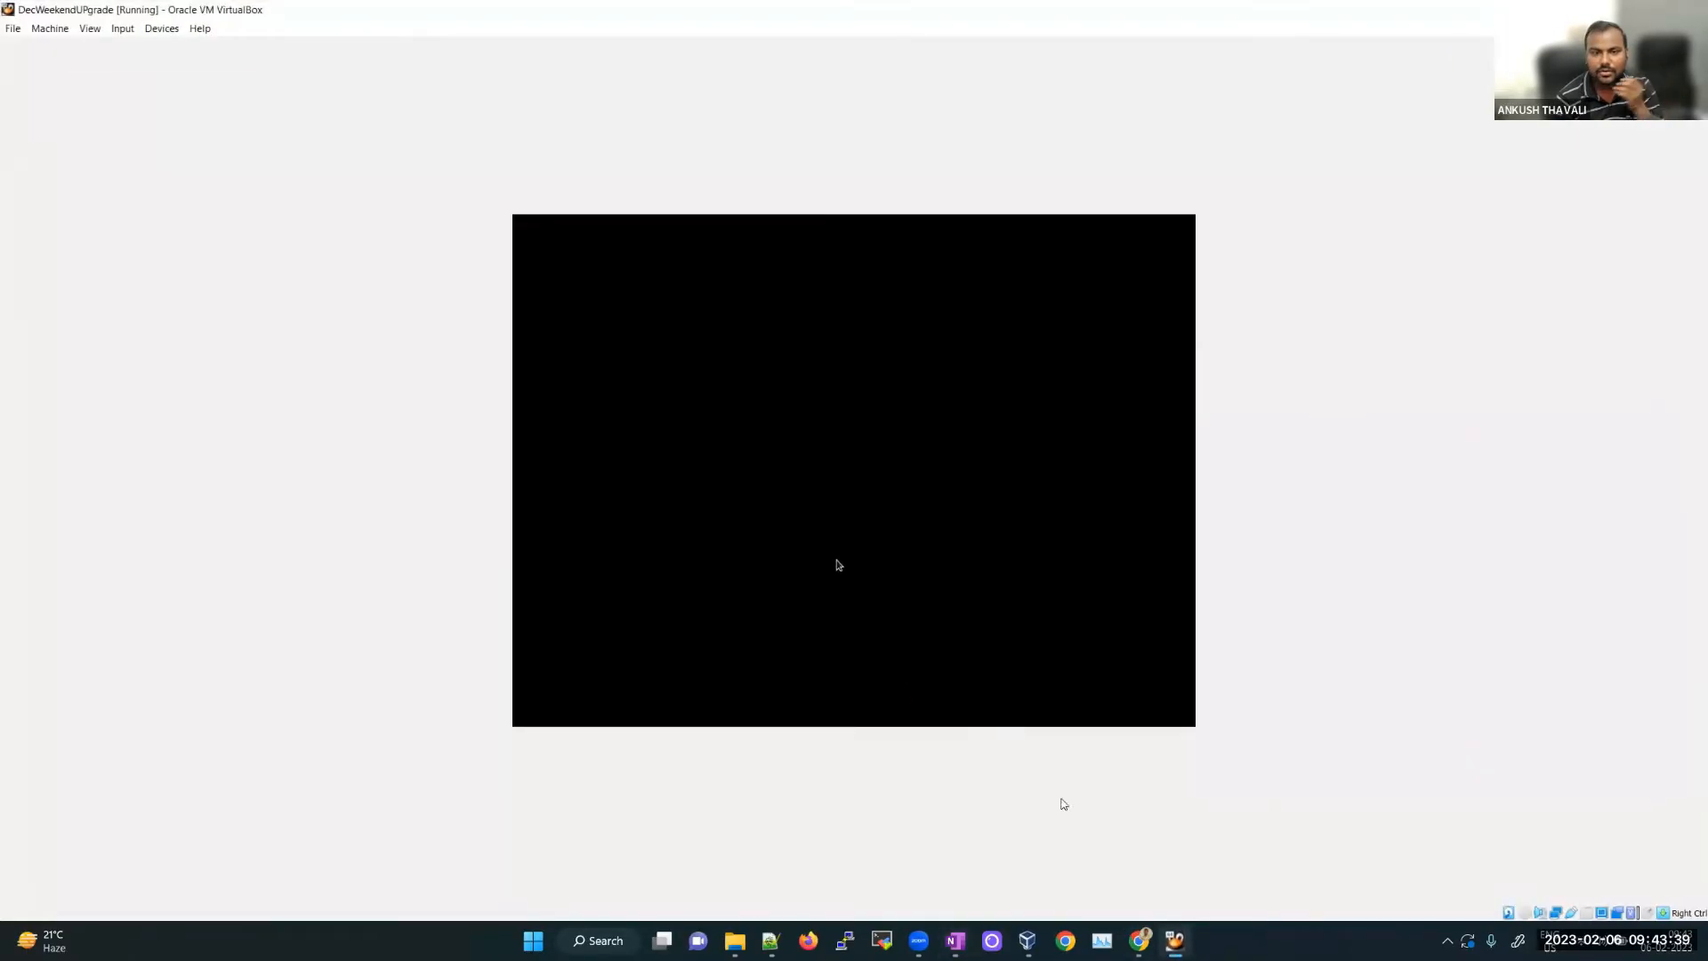
Step: Review Feb-Morning-Oracle's Adapter 1 and 2, then its General, System, Display and Storage pages
left_click(1028, 941)
left_click(806, 338)
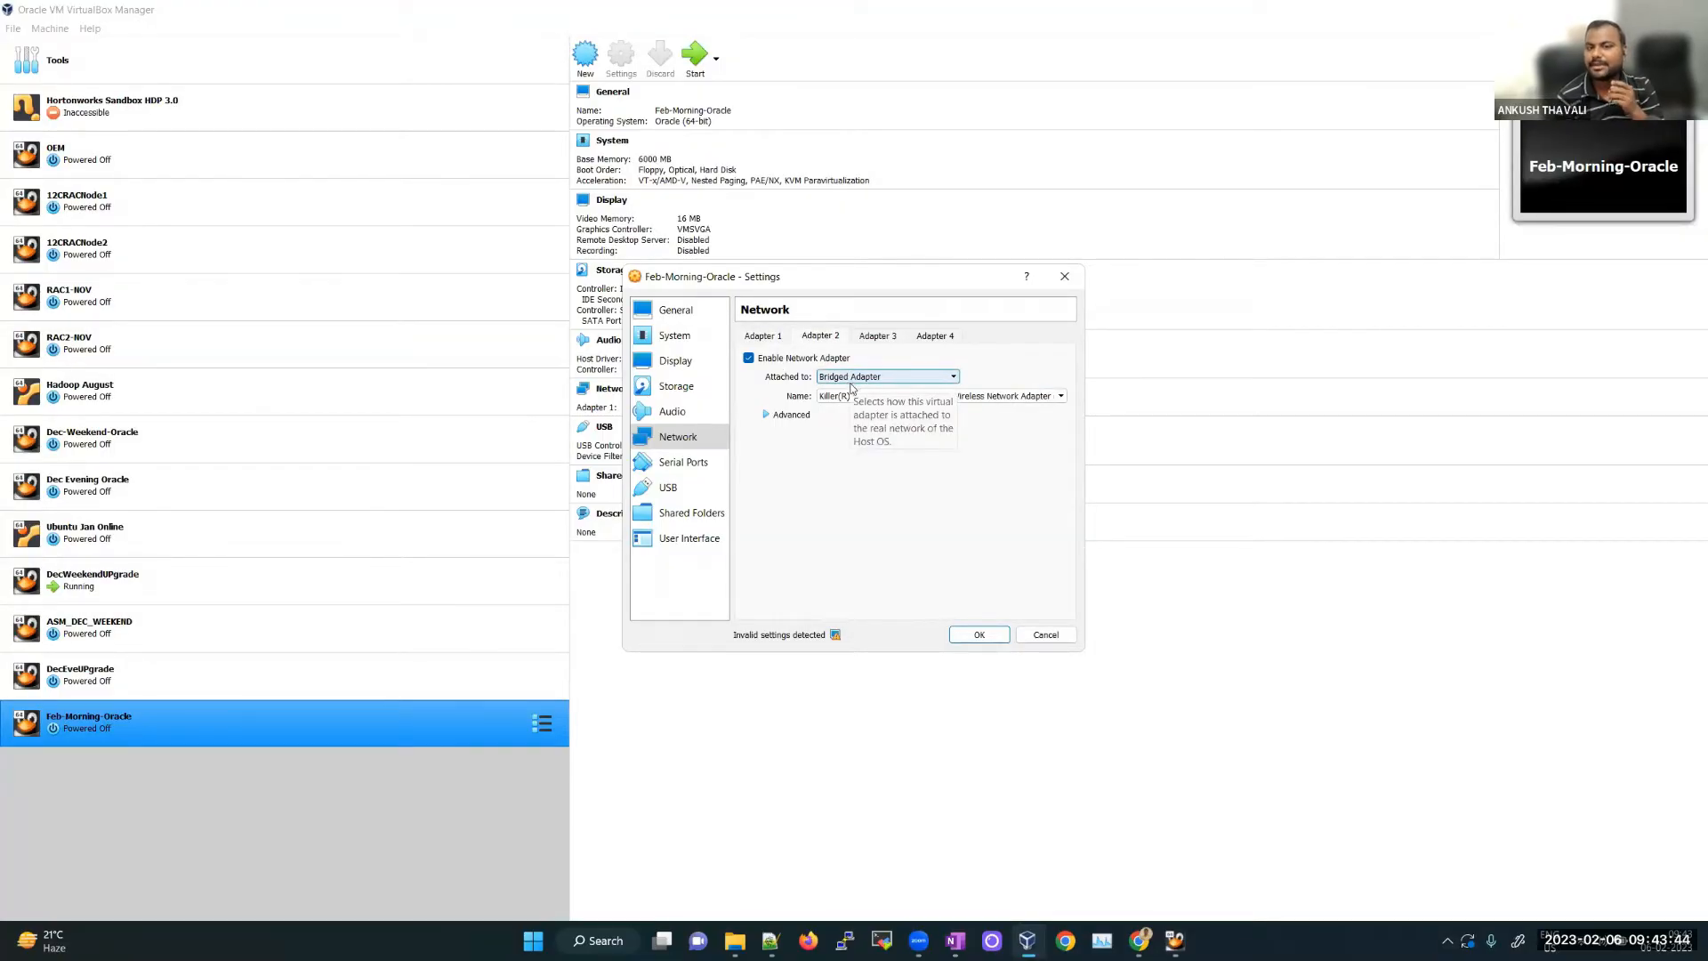
left_click(773, 333)
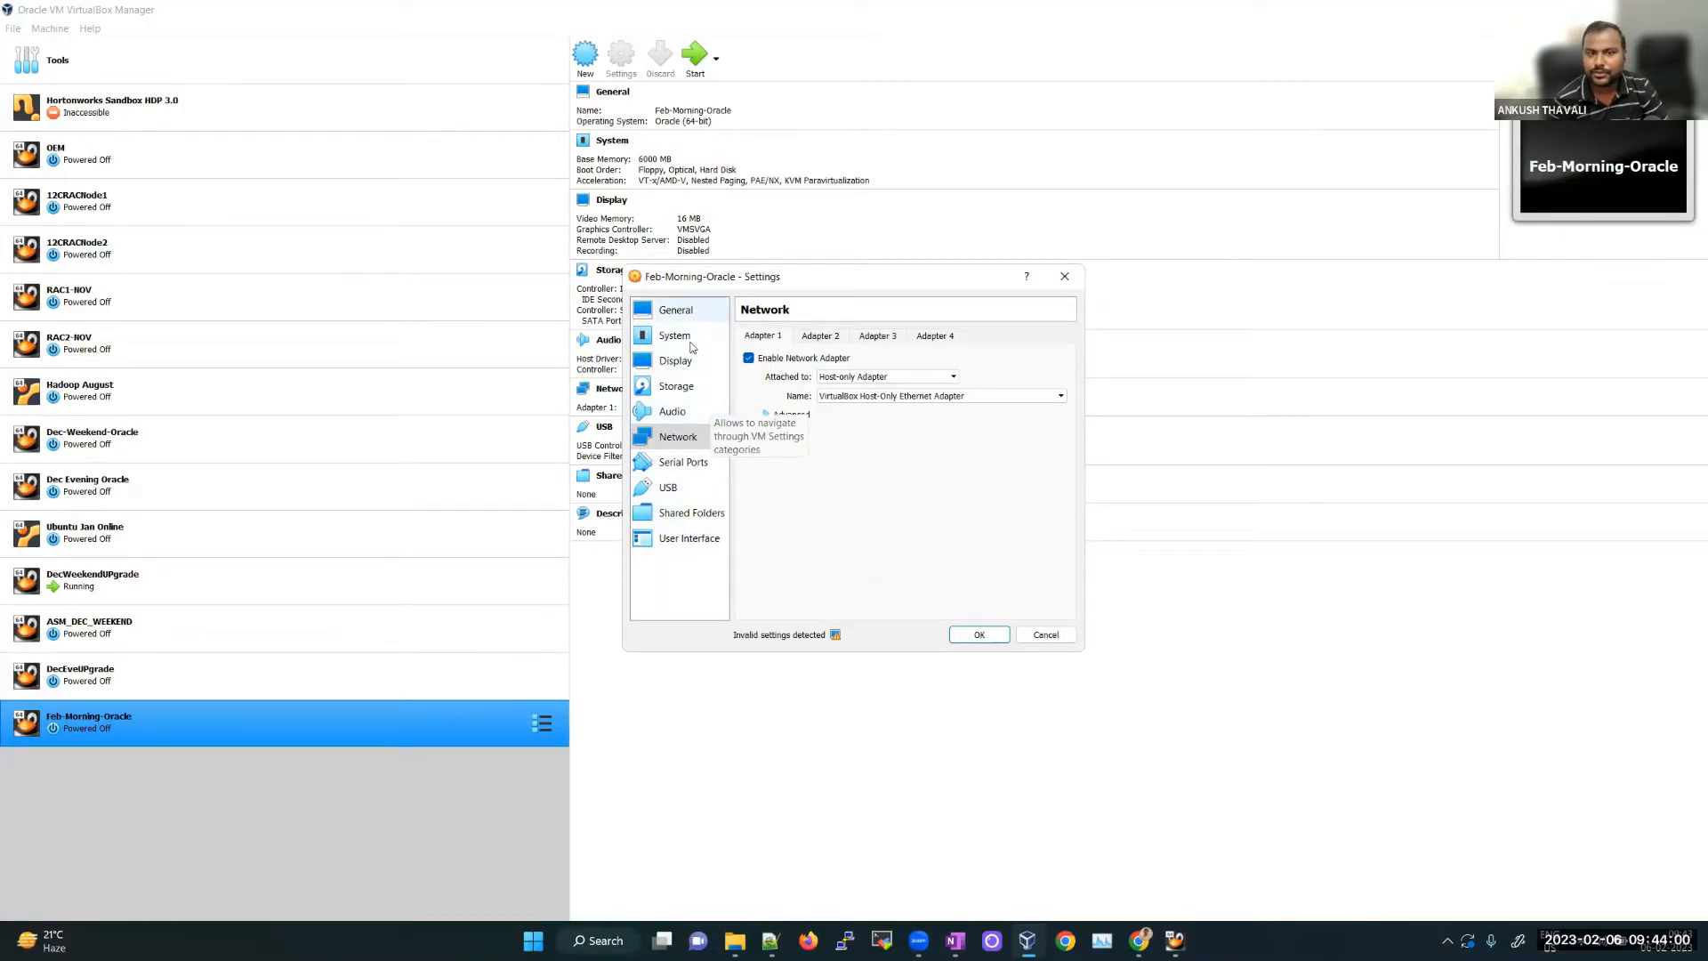
left_click(695, 313)
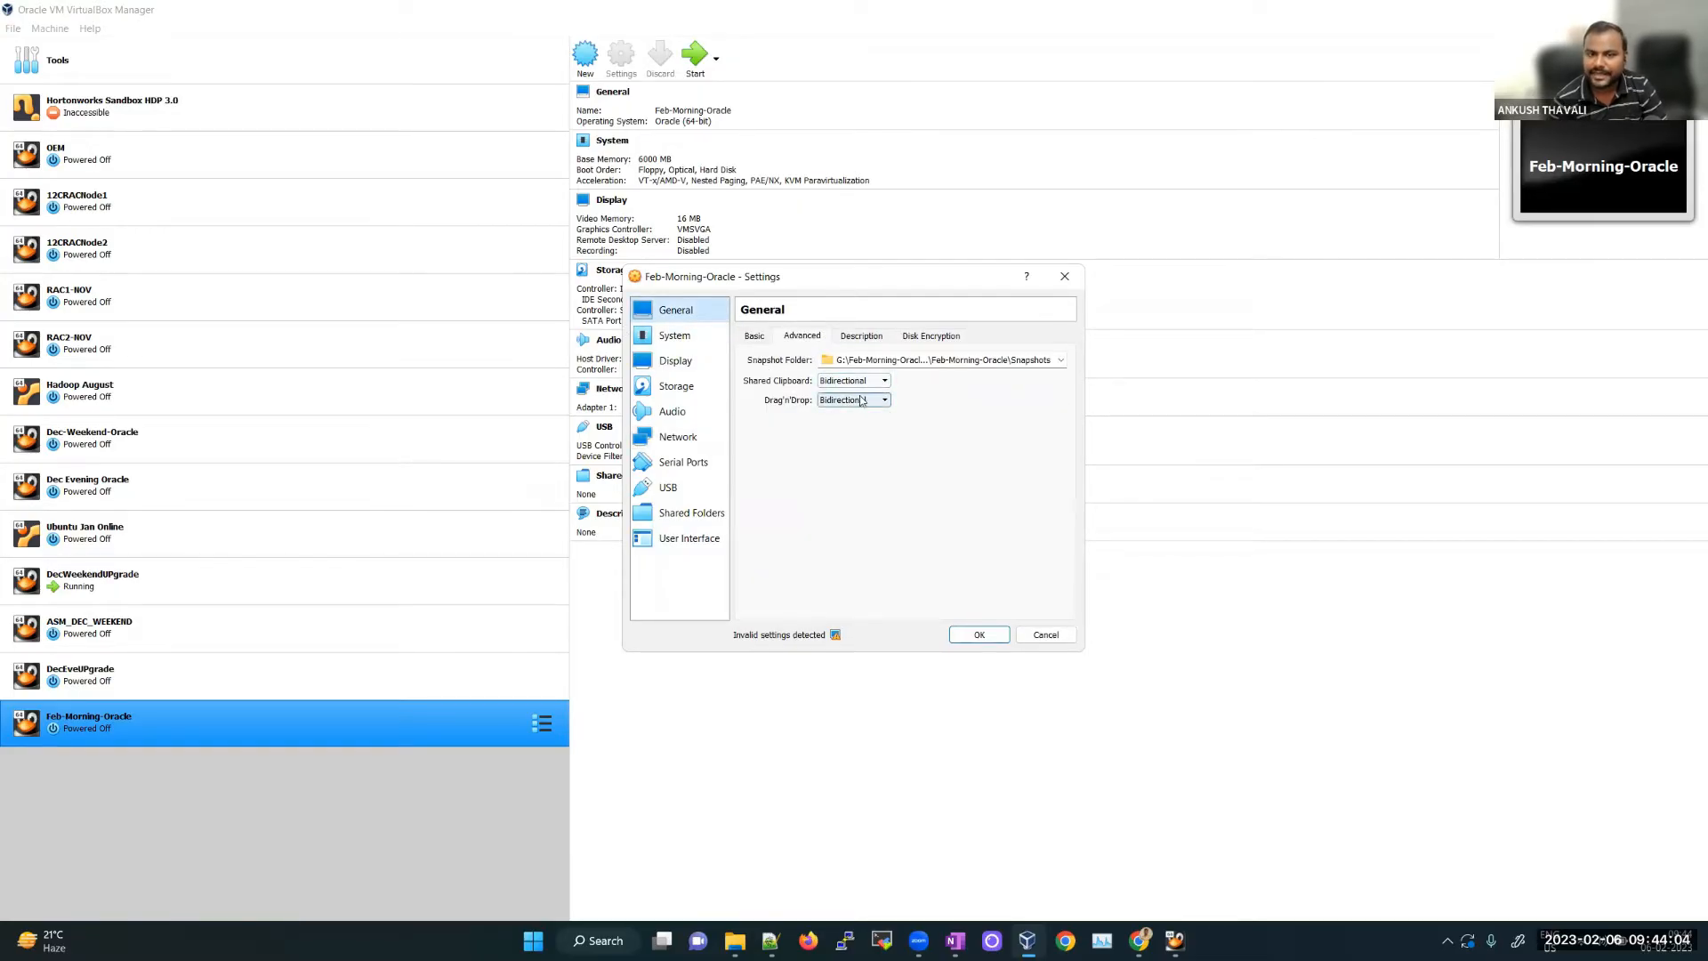
left_click(674, 335)
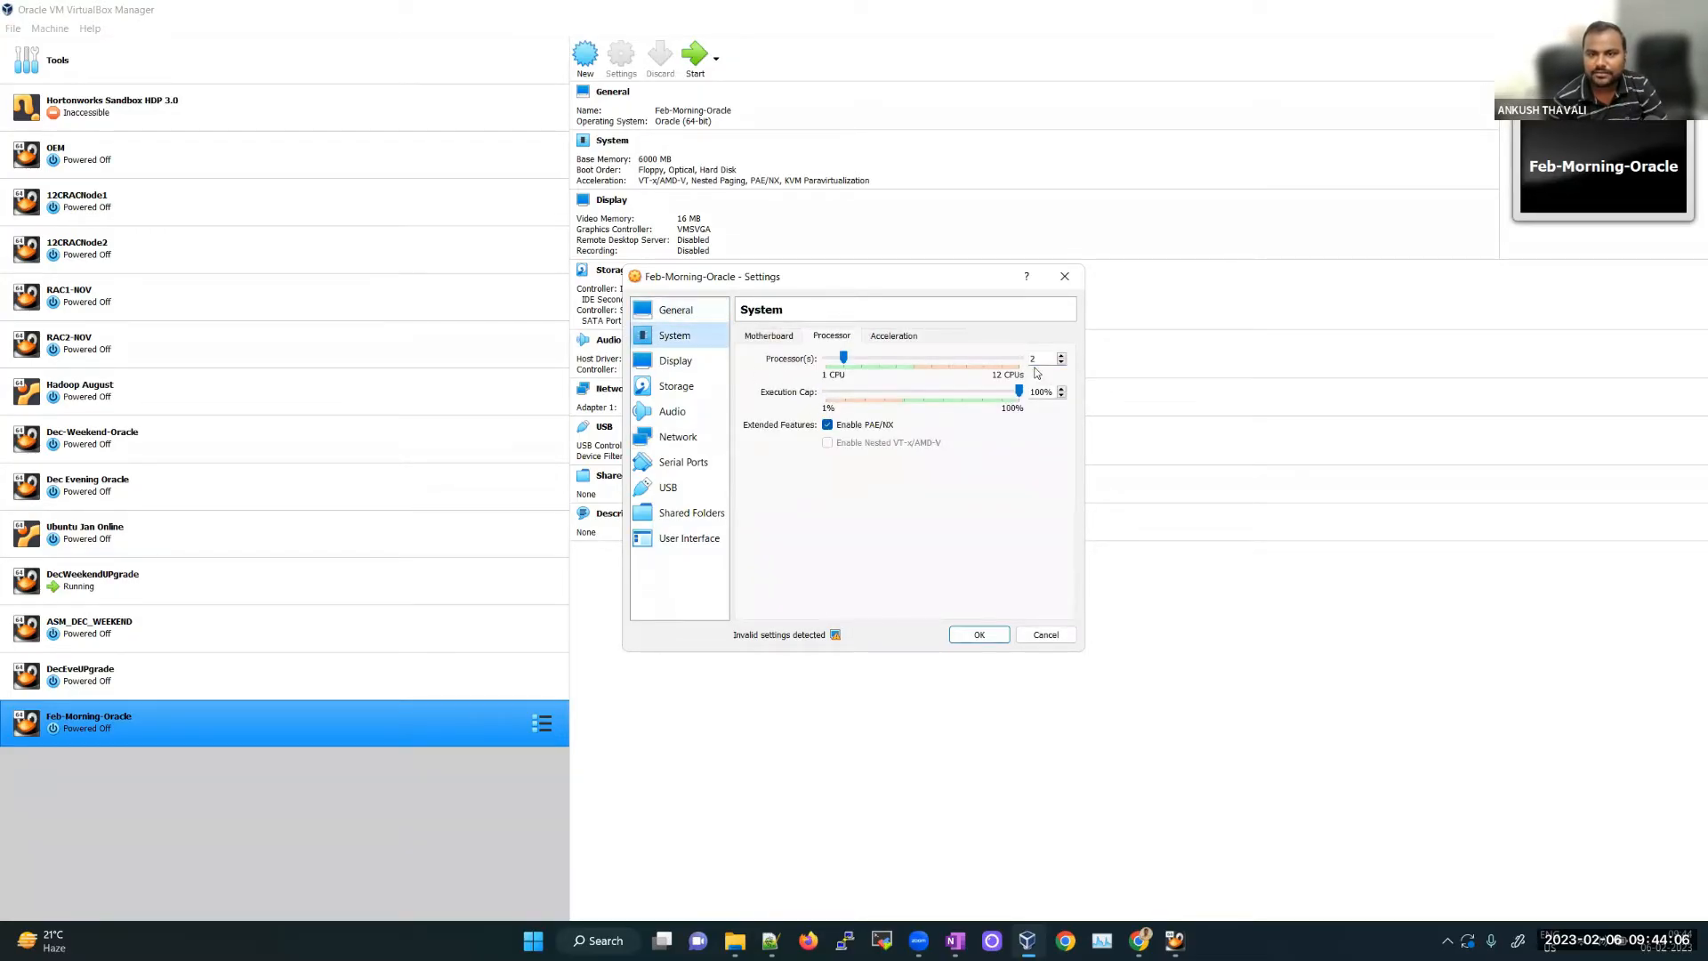
left_click(678, 363)
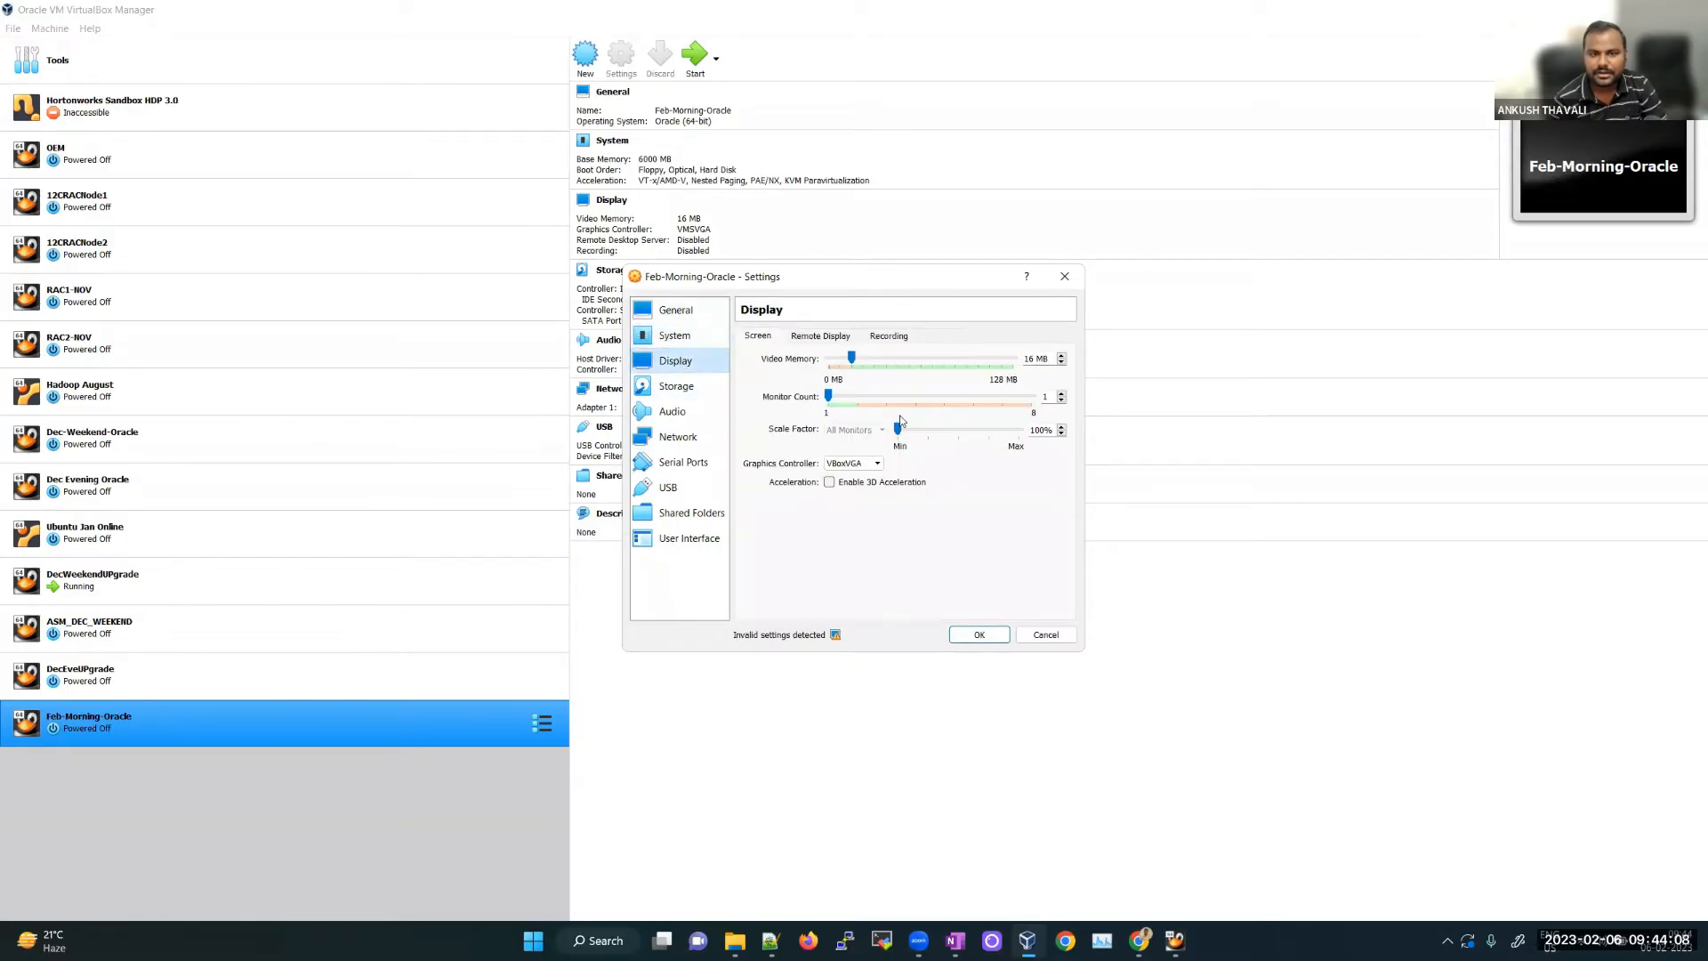
left_click(676, 386)
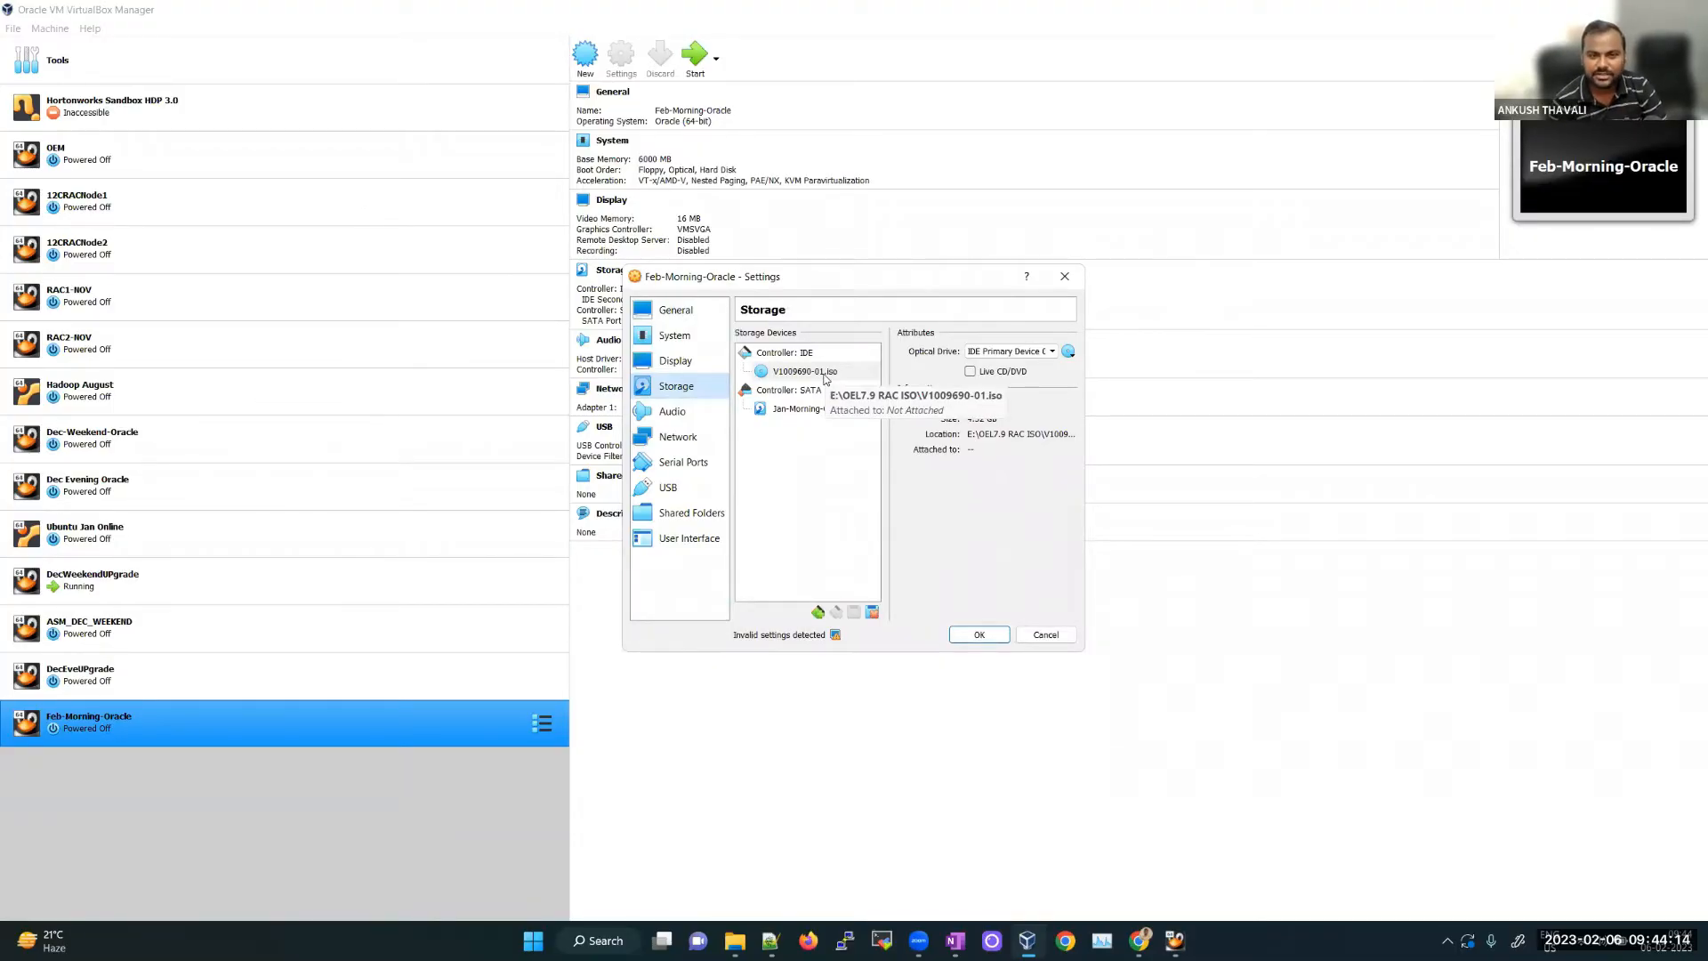
Step: Save the Feb-Morning-Oracle settings with OK
left_click(977, 636)
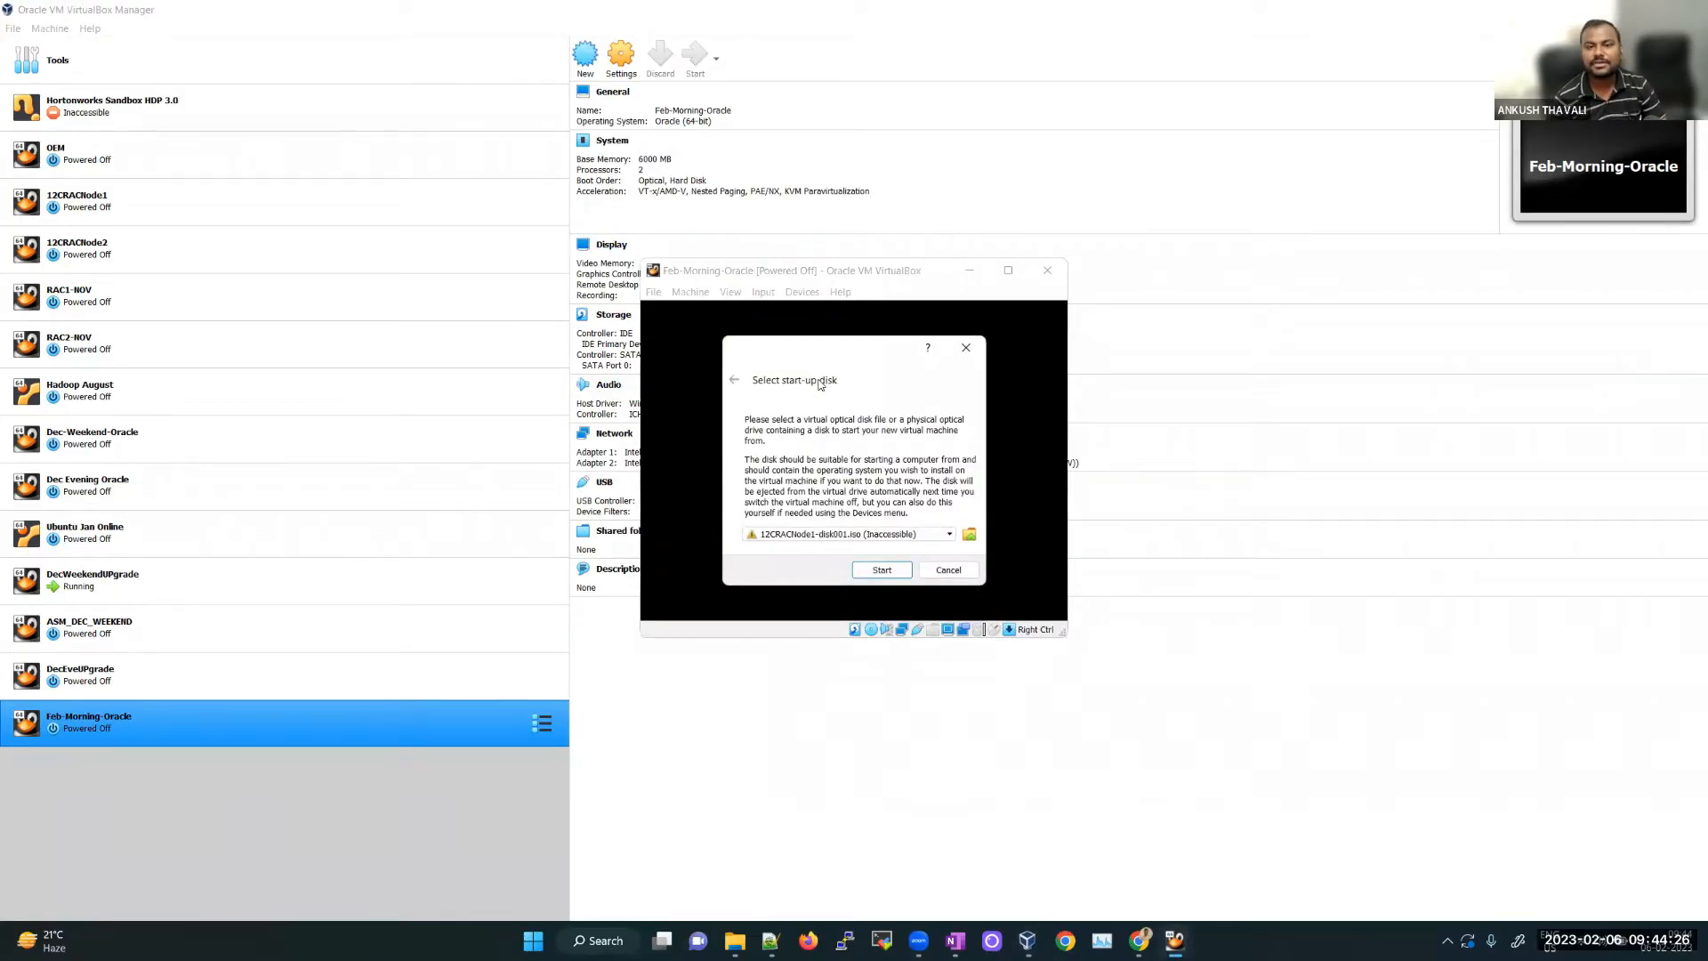
Step: Choose V1009690-01.iso as the start-up disk and boot the VM from it
left_click(875, 538)
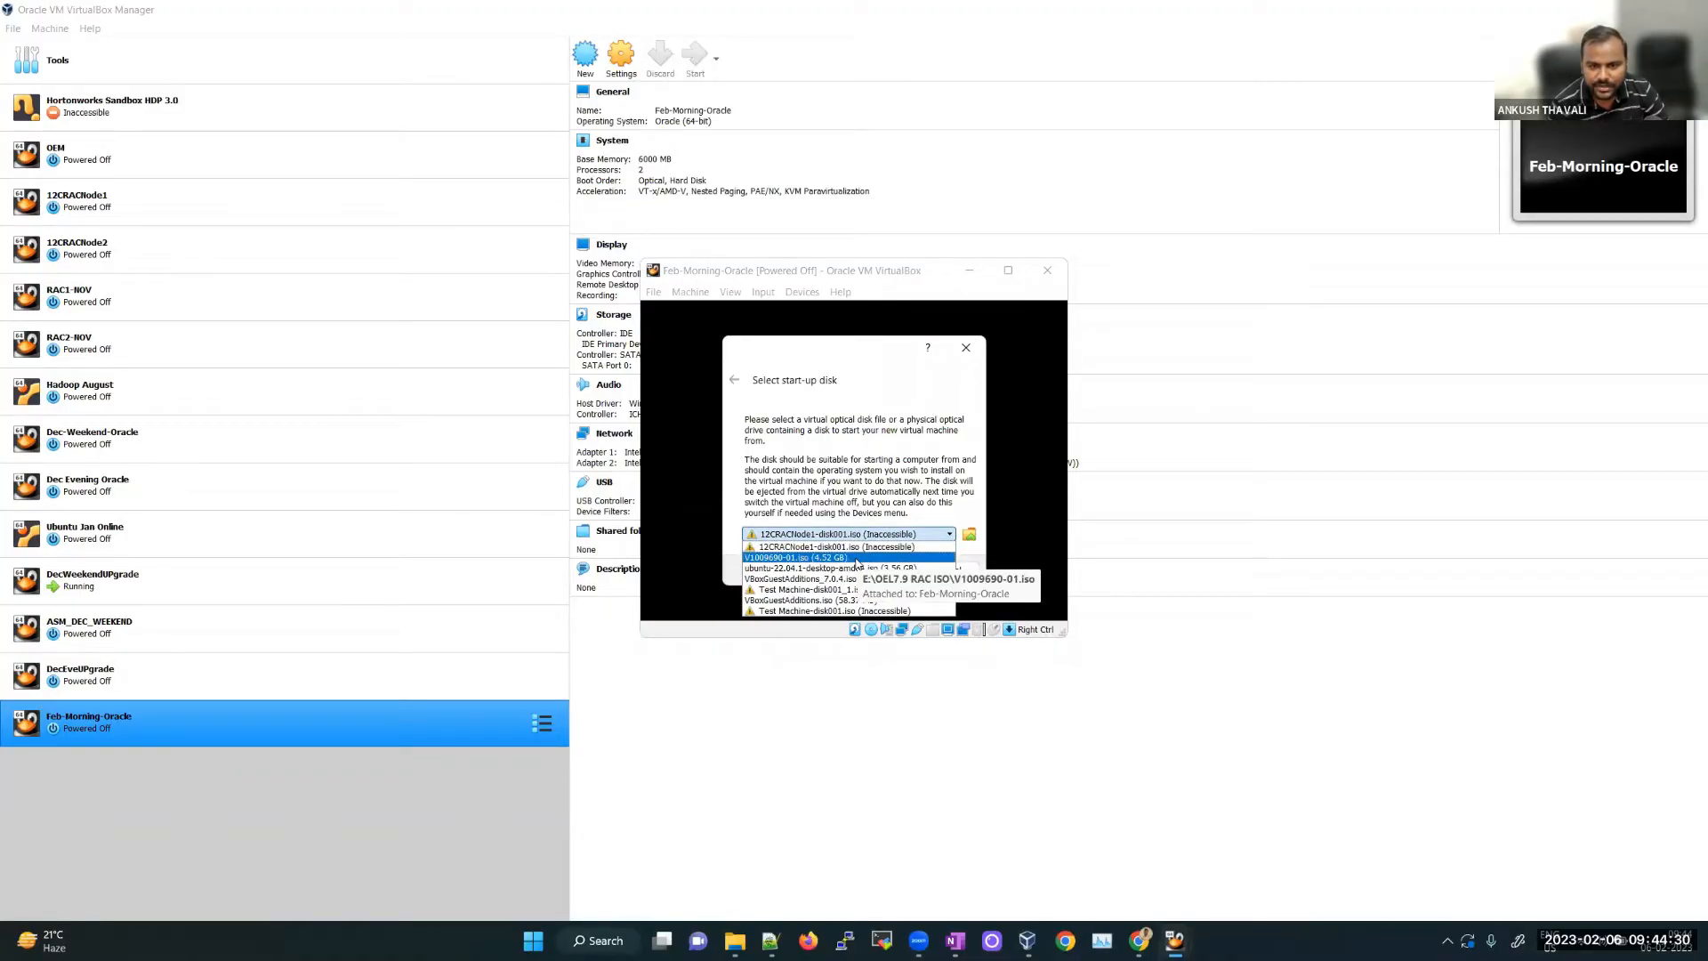
left_click(857, 558)
left_click(882, 571)
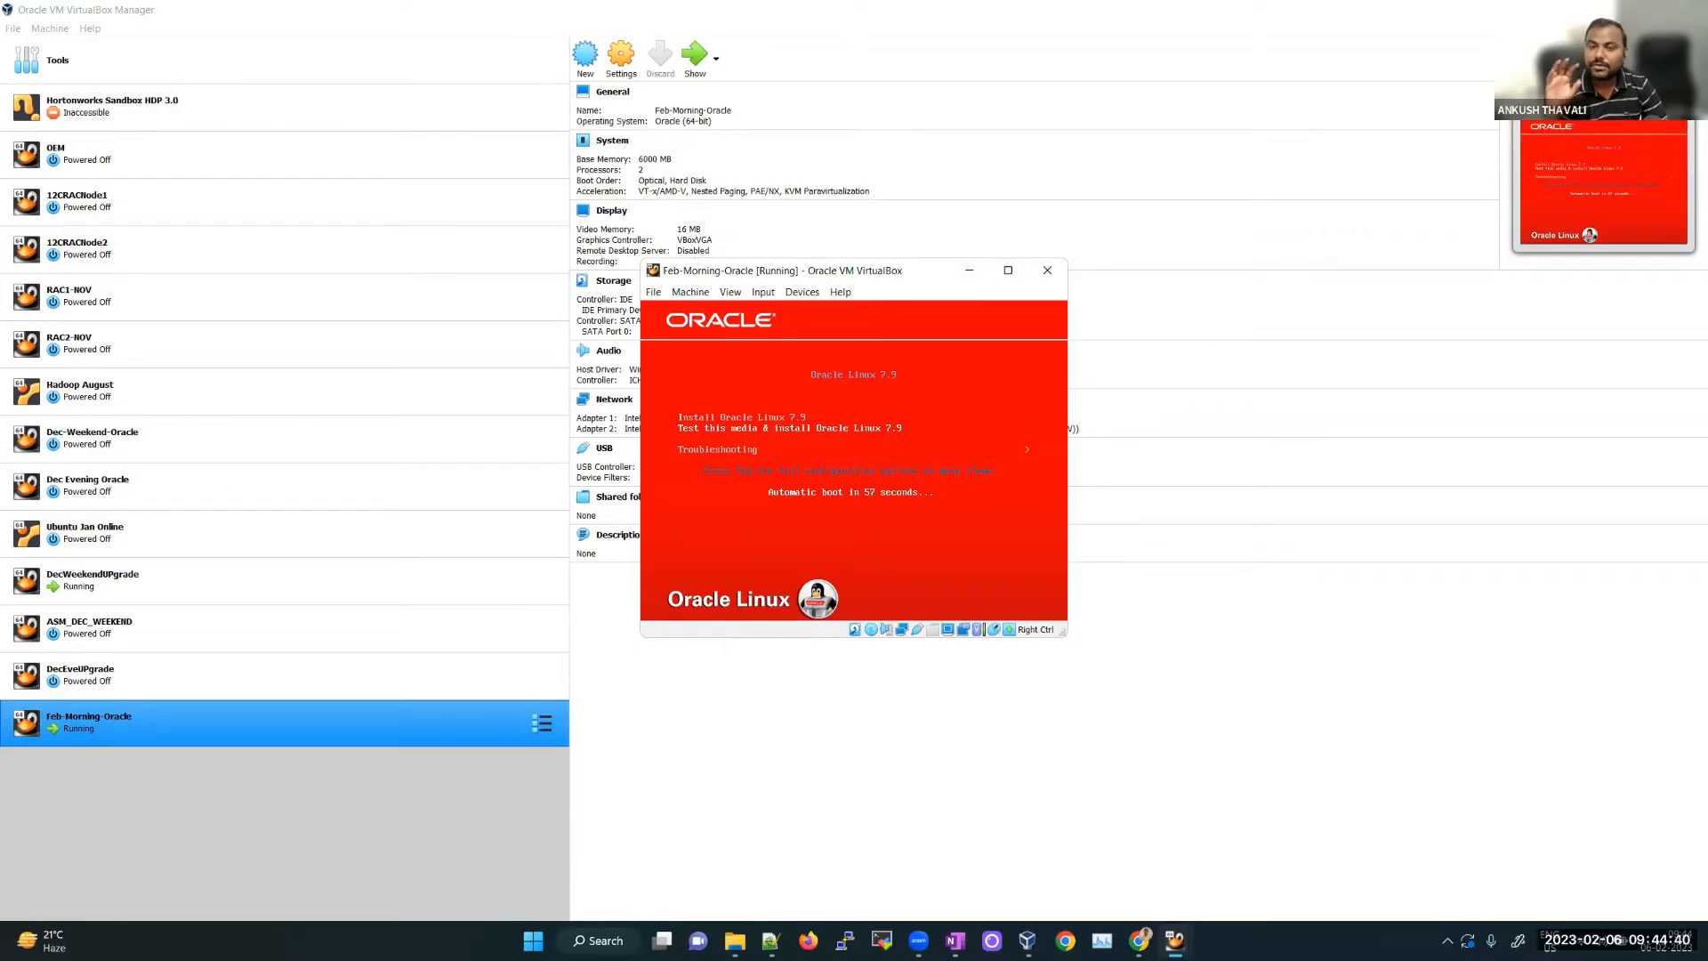
Step: Stop the boot countdown and launch Install Oracle Linux 7.9
key("Up")
key("Down")
key("Up")
key("Down")
key("Up")
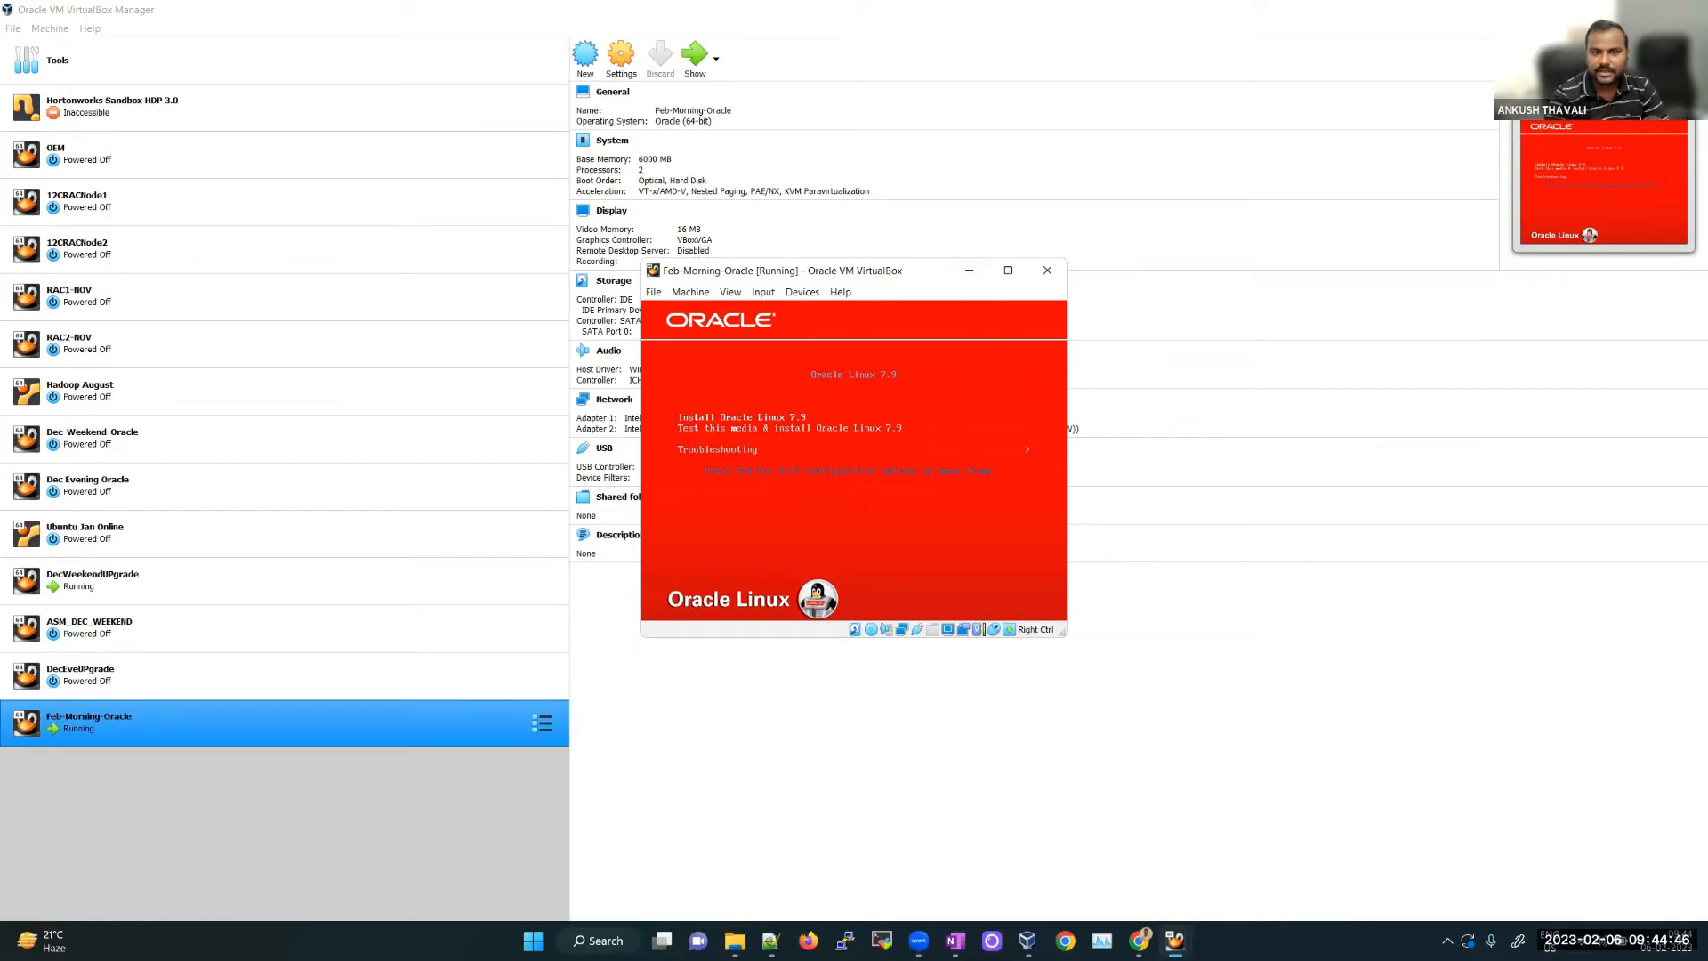
key("Return")
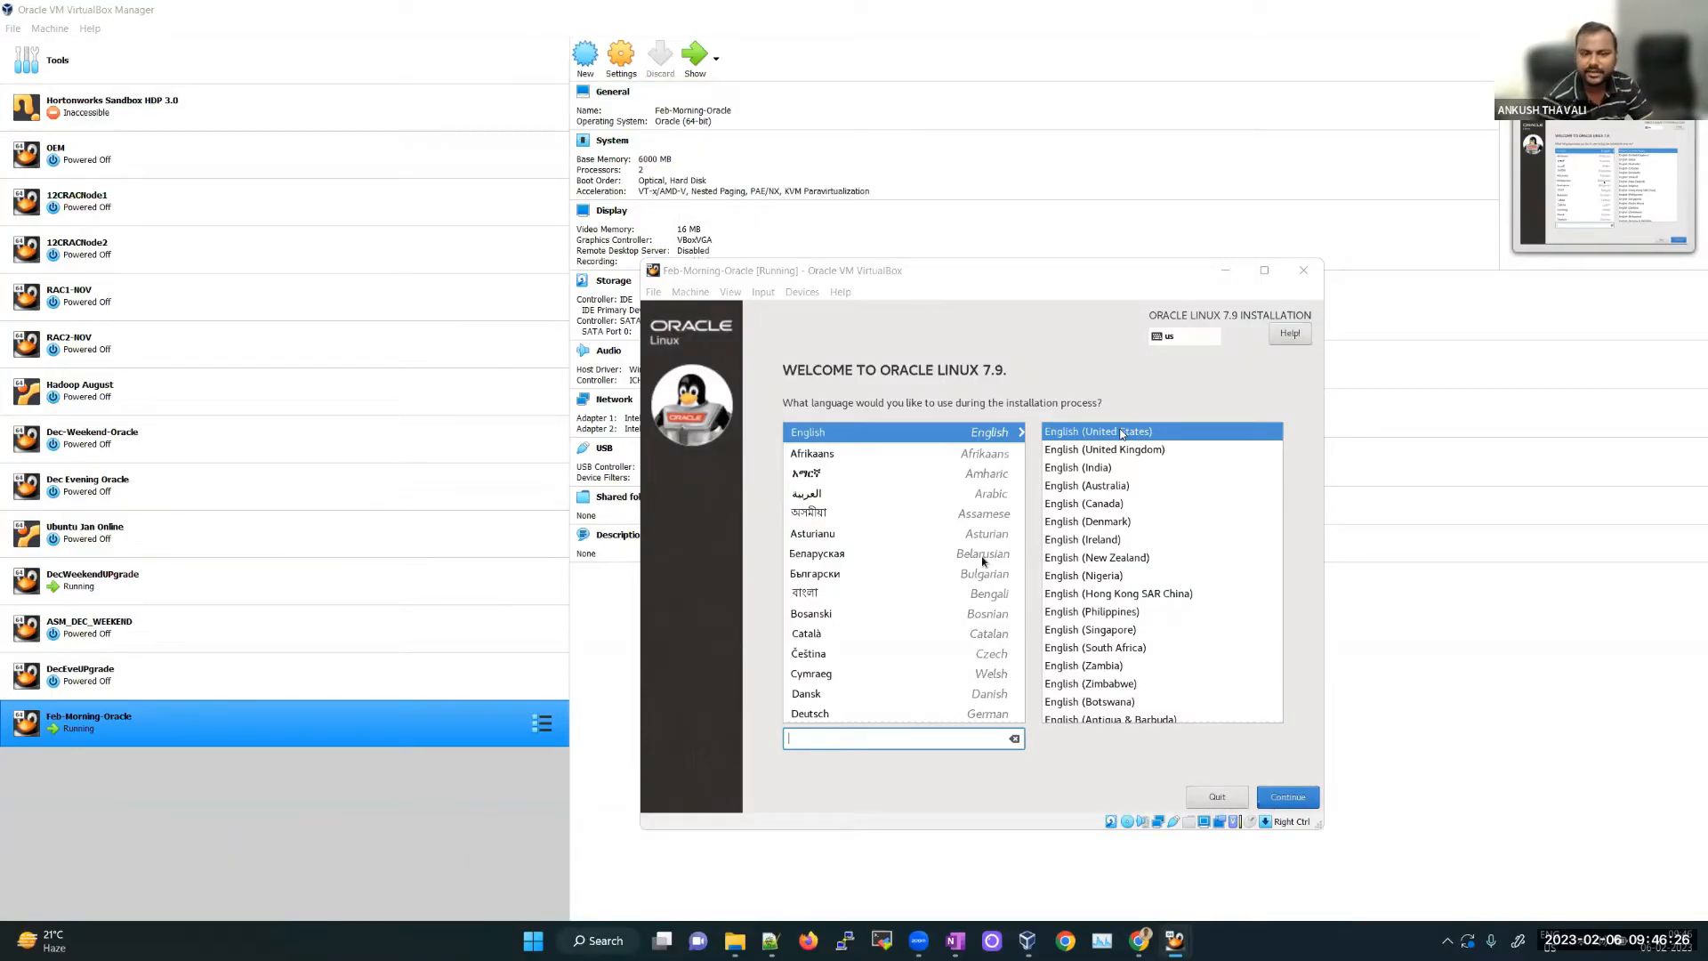
Step: Focus the installer and continue with English (United States) as its language
left_click(982, 560)
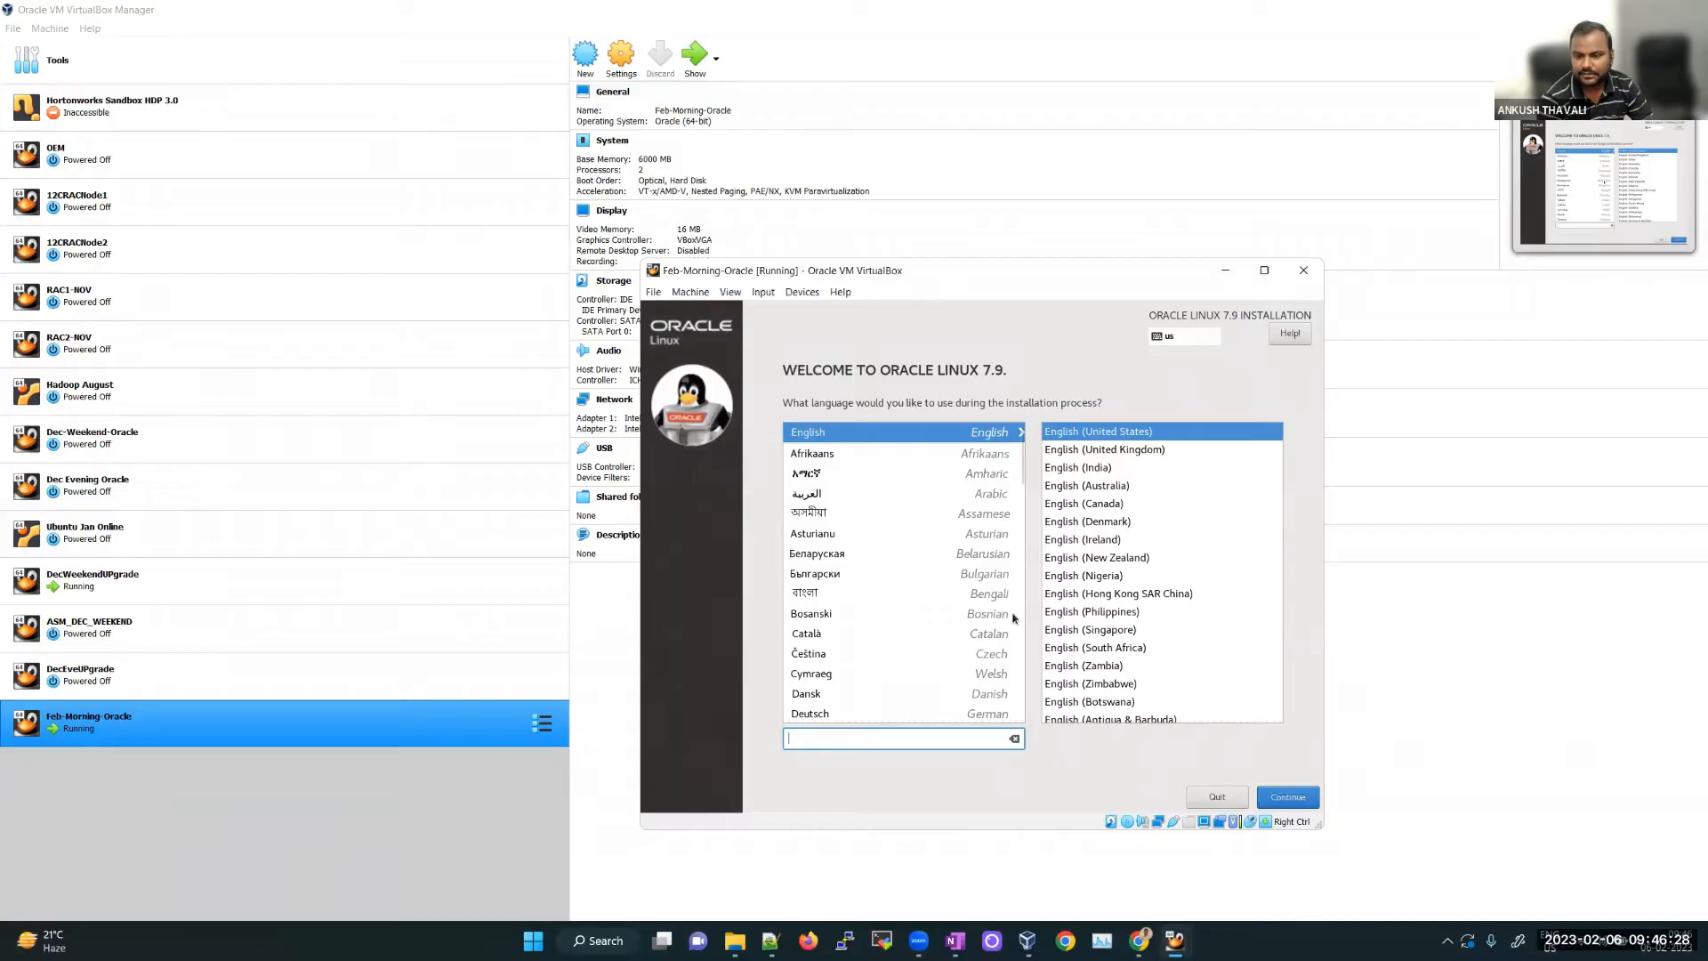
left_click(1289, 798)
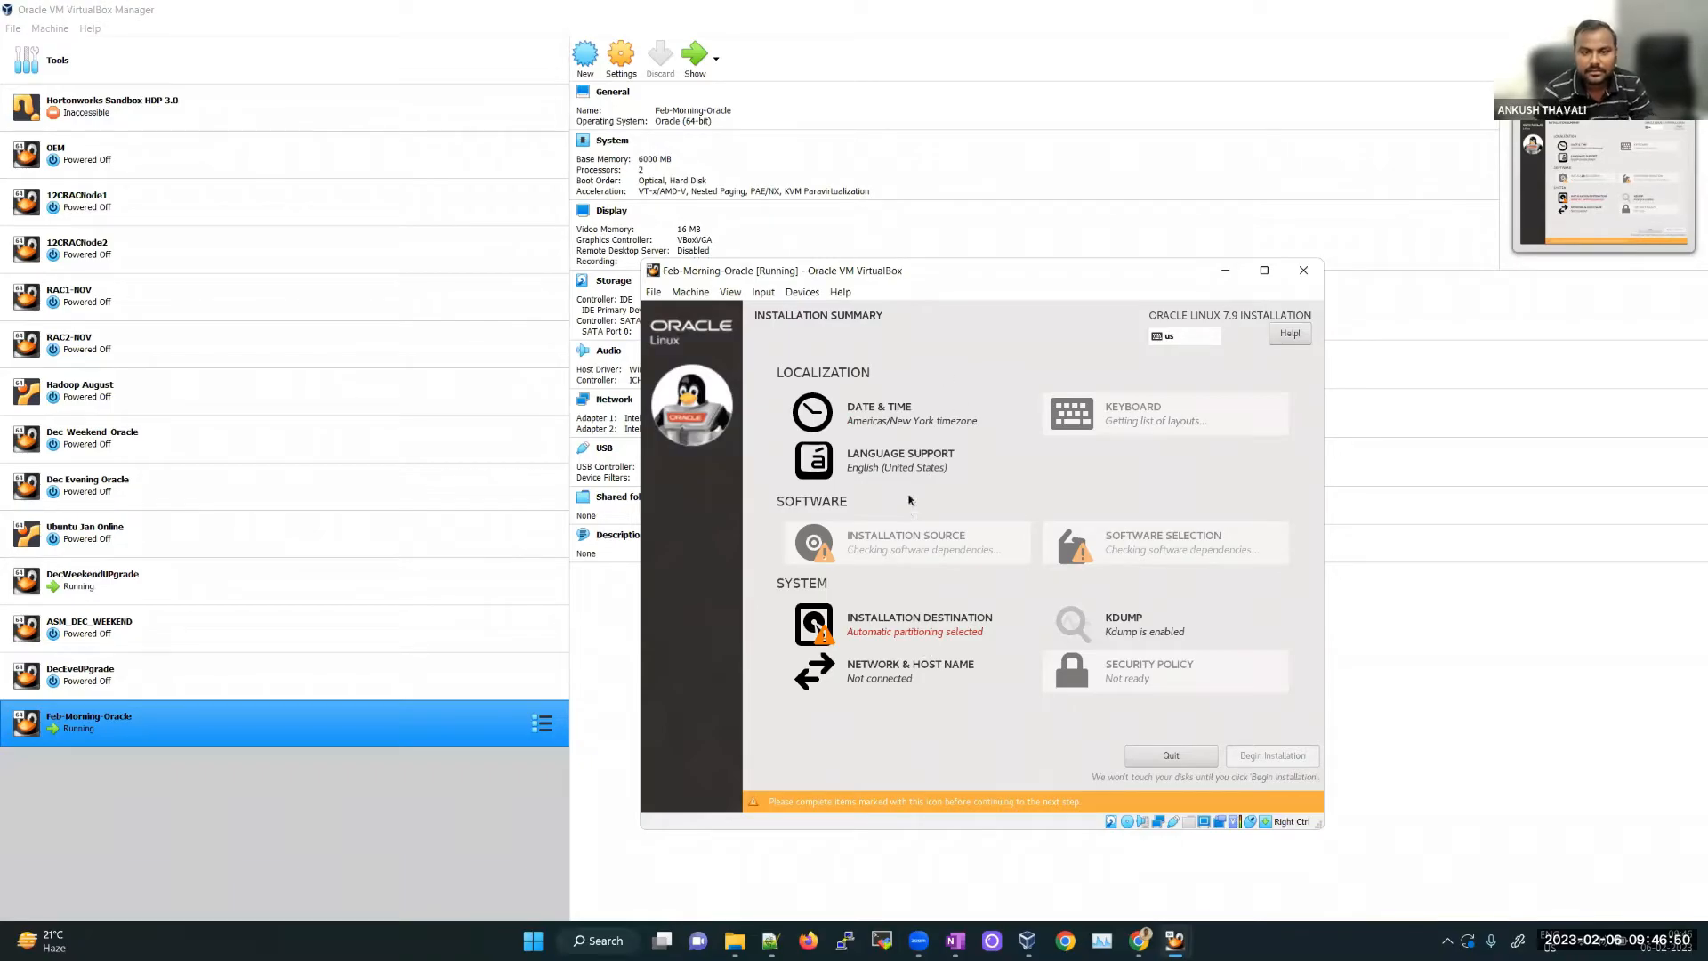
Step: Pick India on the Date & Time map to set the timezone to Asia/Kolkata
left_click(938, 422)
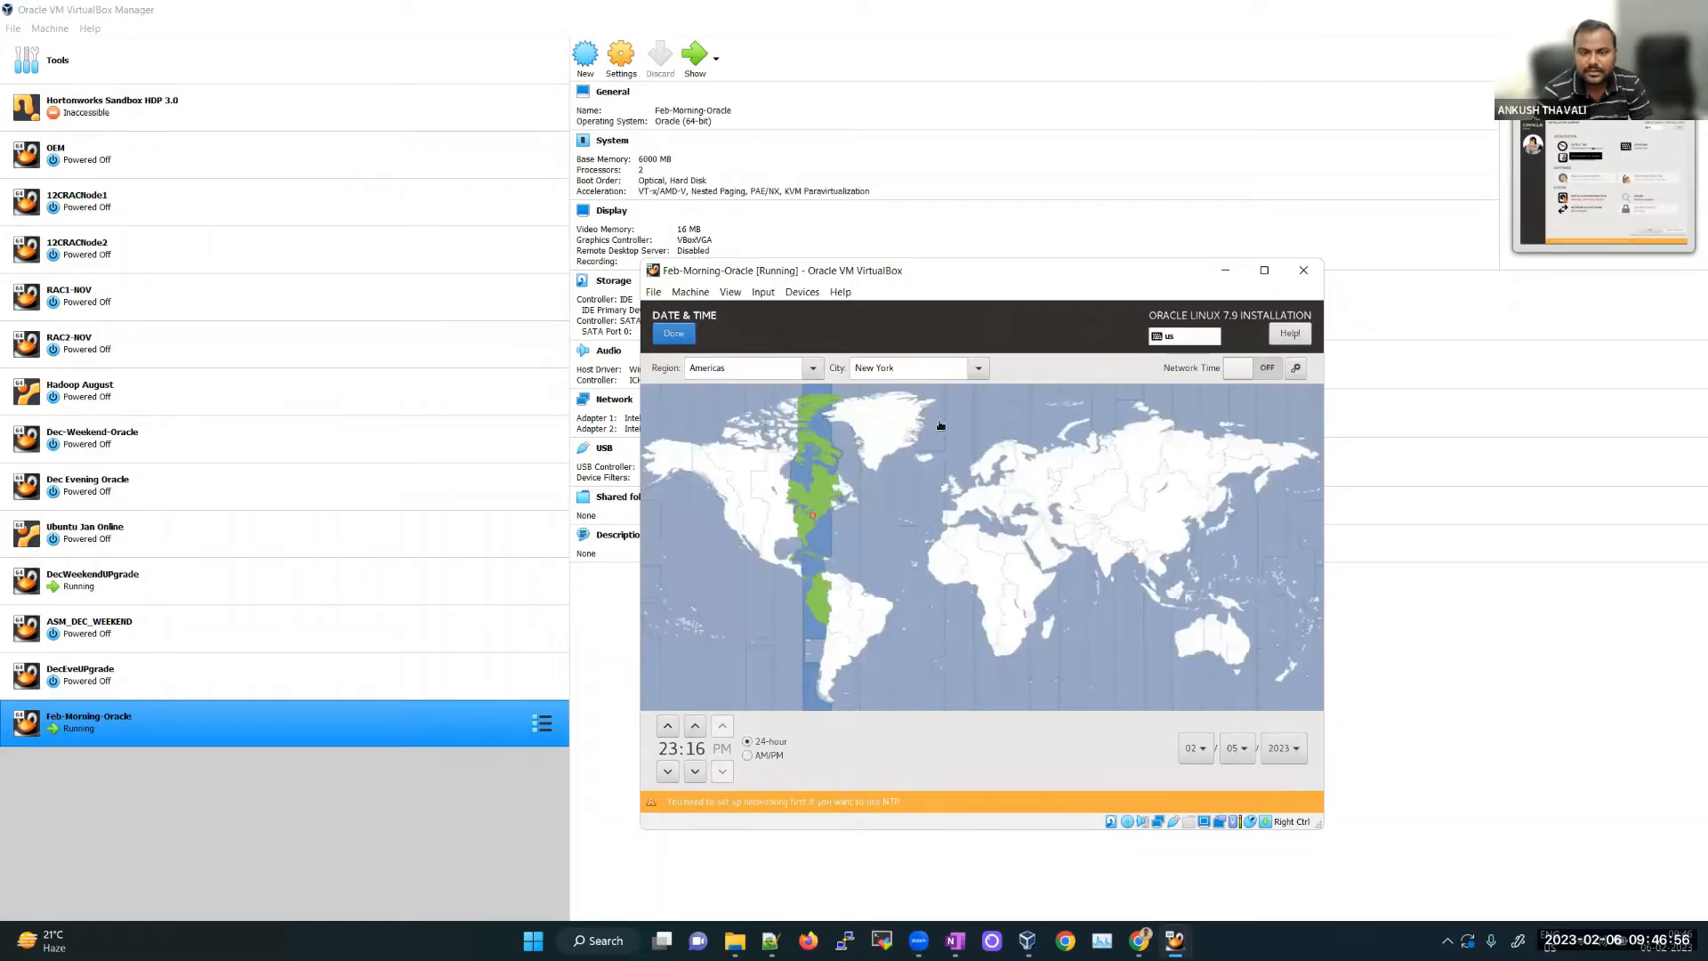
left_click(1113, 561)
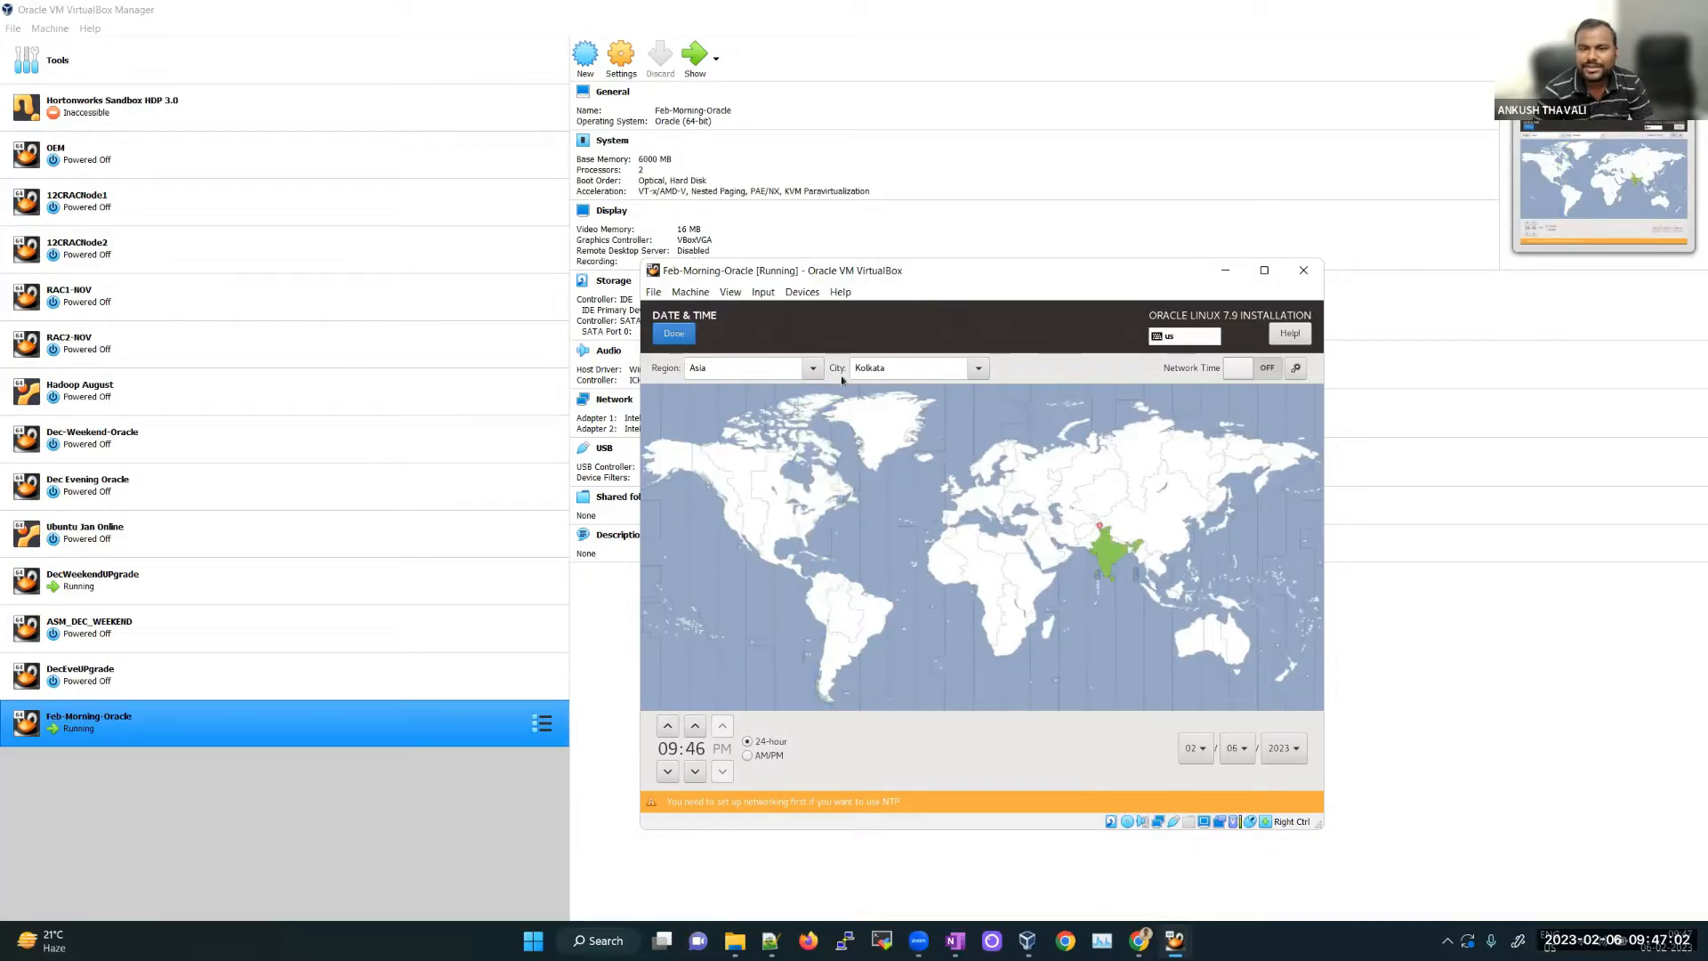
left_click(691, 337)
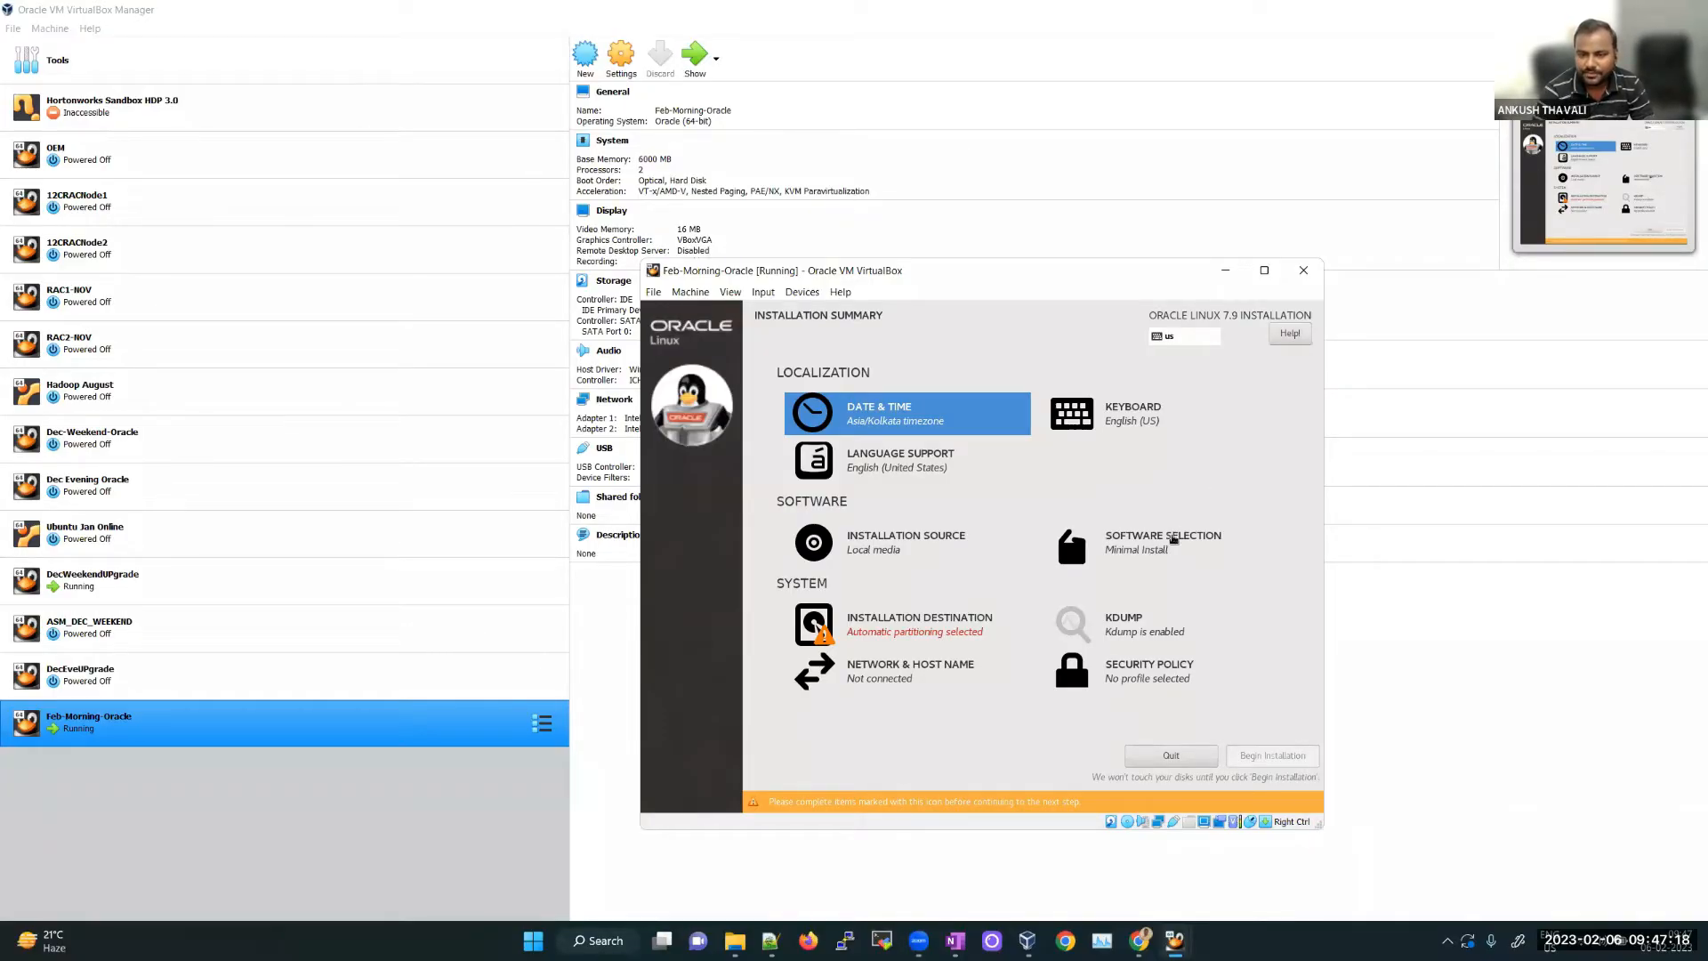
Step: Select Server with GUI plus Compatibility Libraries and Virtualization Tools, then bring up DecWeekendUPgrade
left_click(1172, 544)
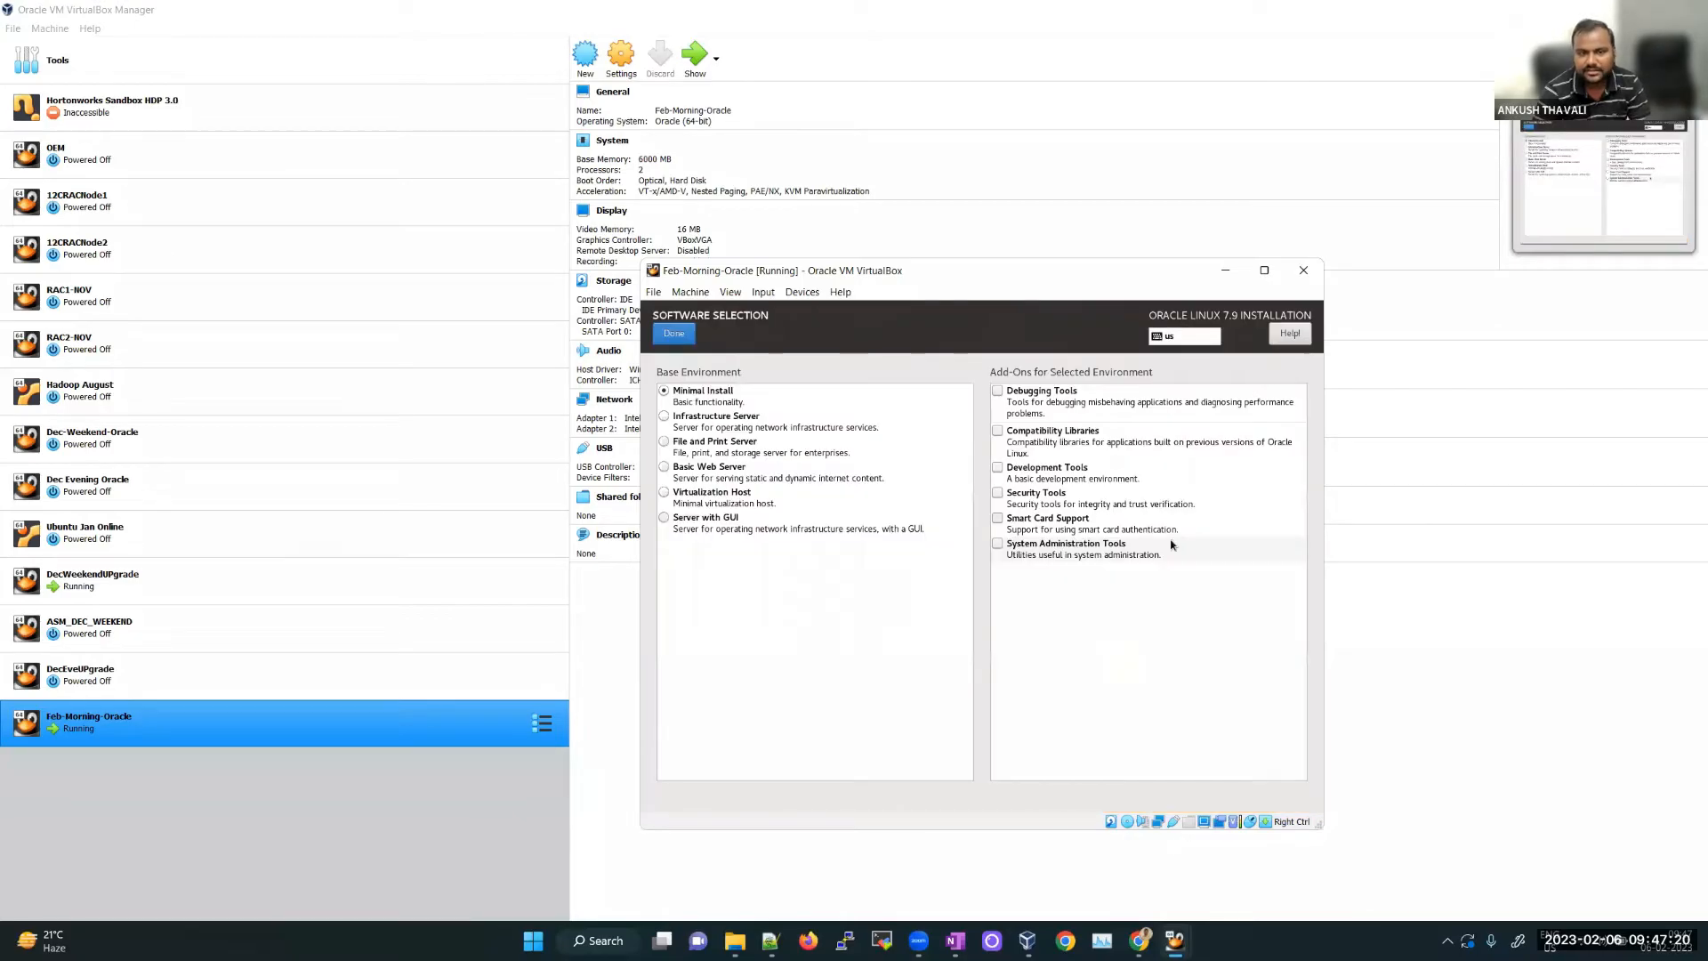
left_click(728, 527)
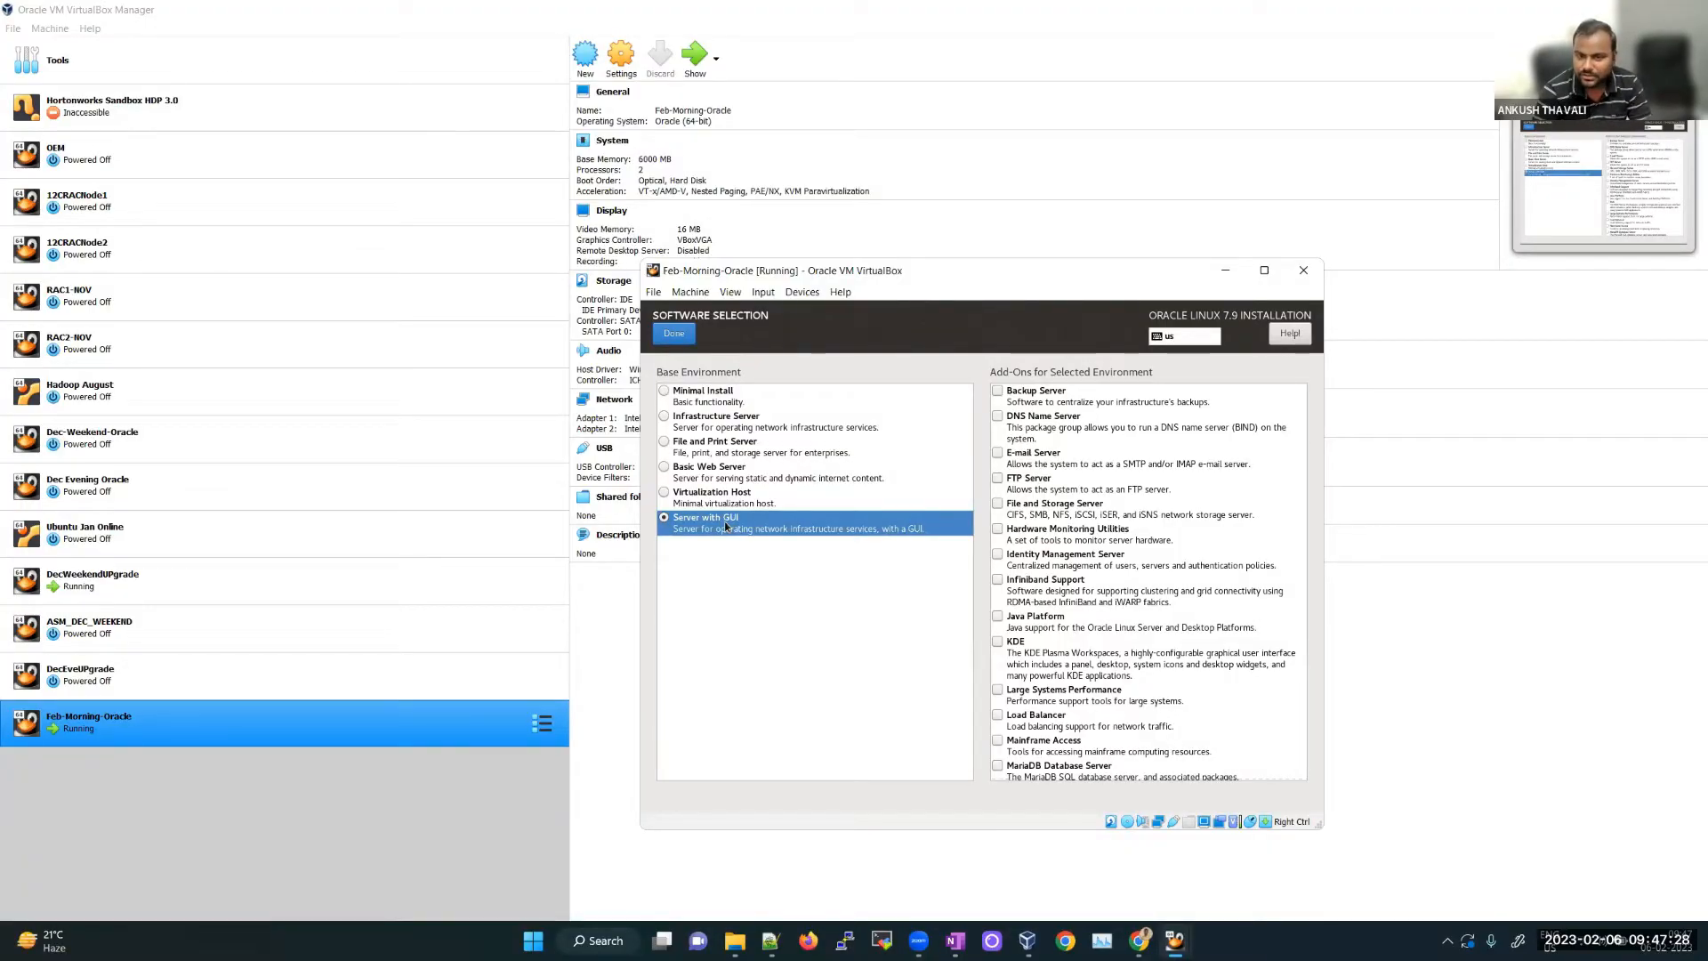
scroll(1142, 689, "down", 2)
scroll(1141, 690, "down", 5)
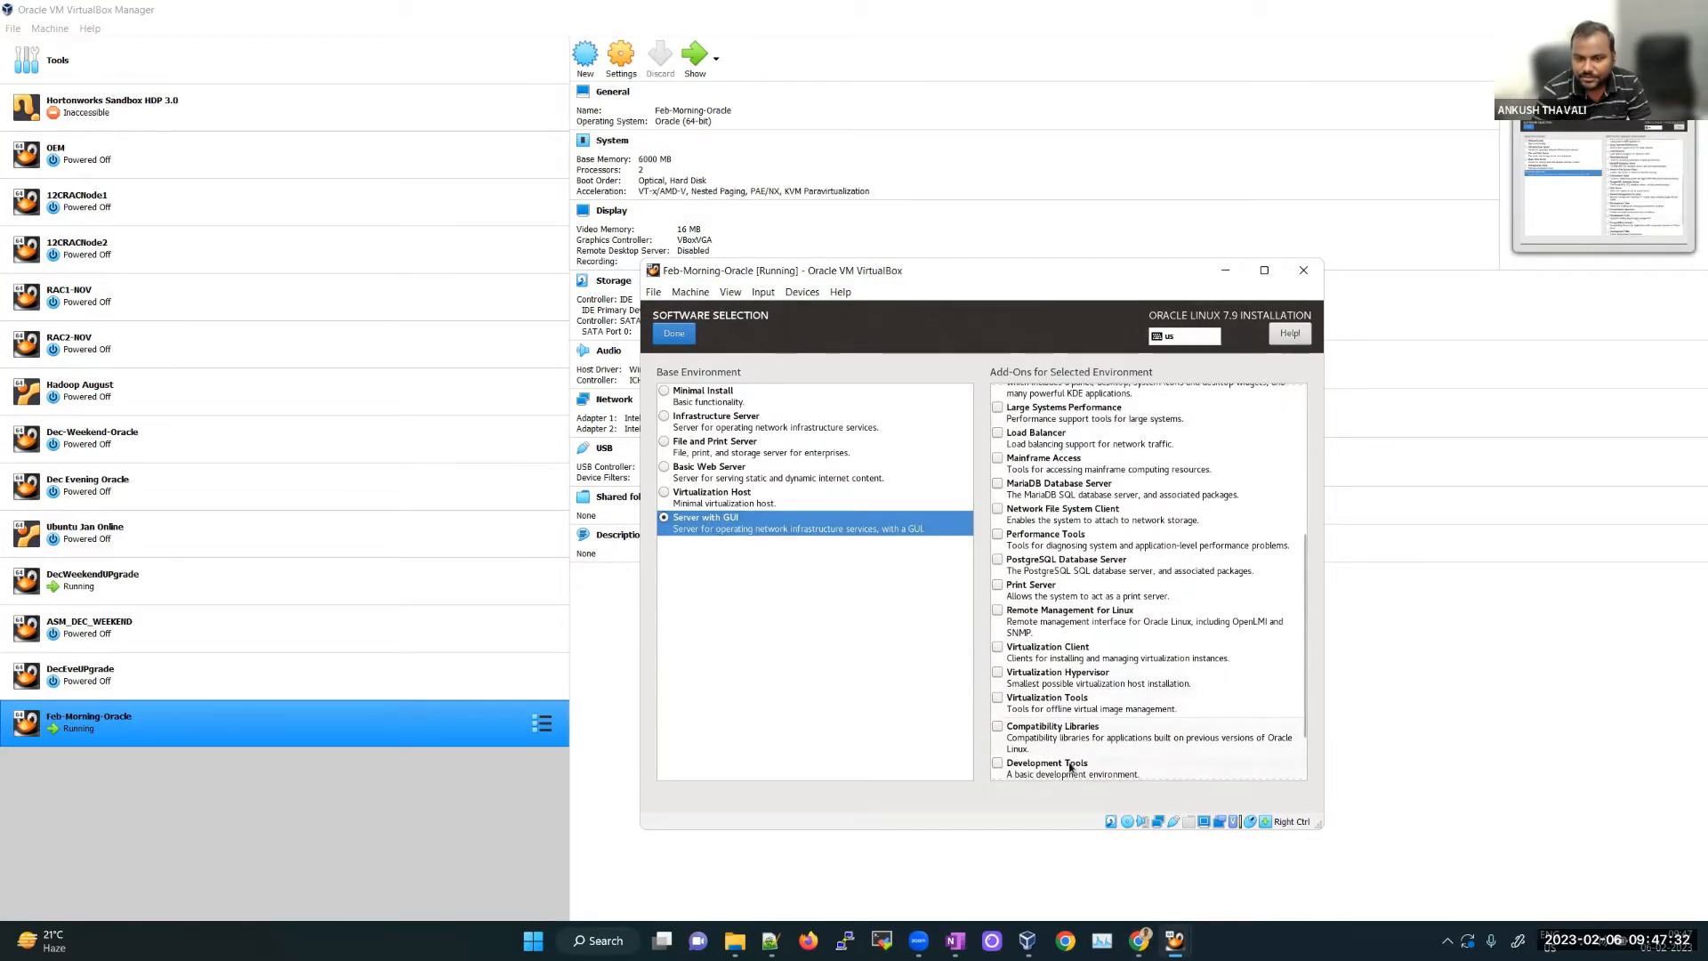
left_click(1063, 737)
left_click(1046, 709)
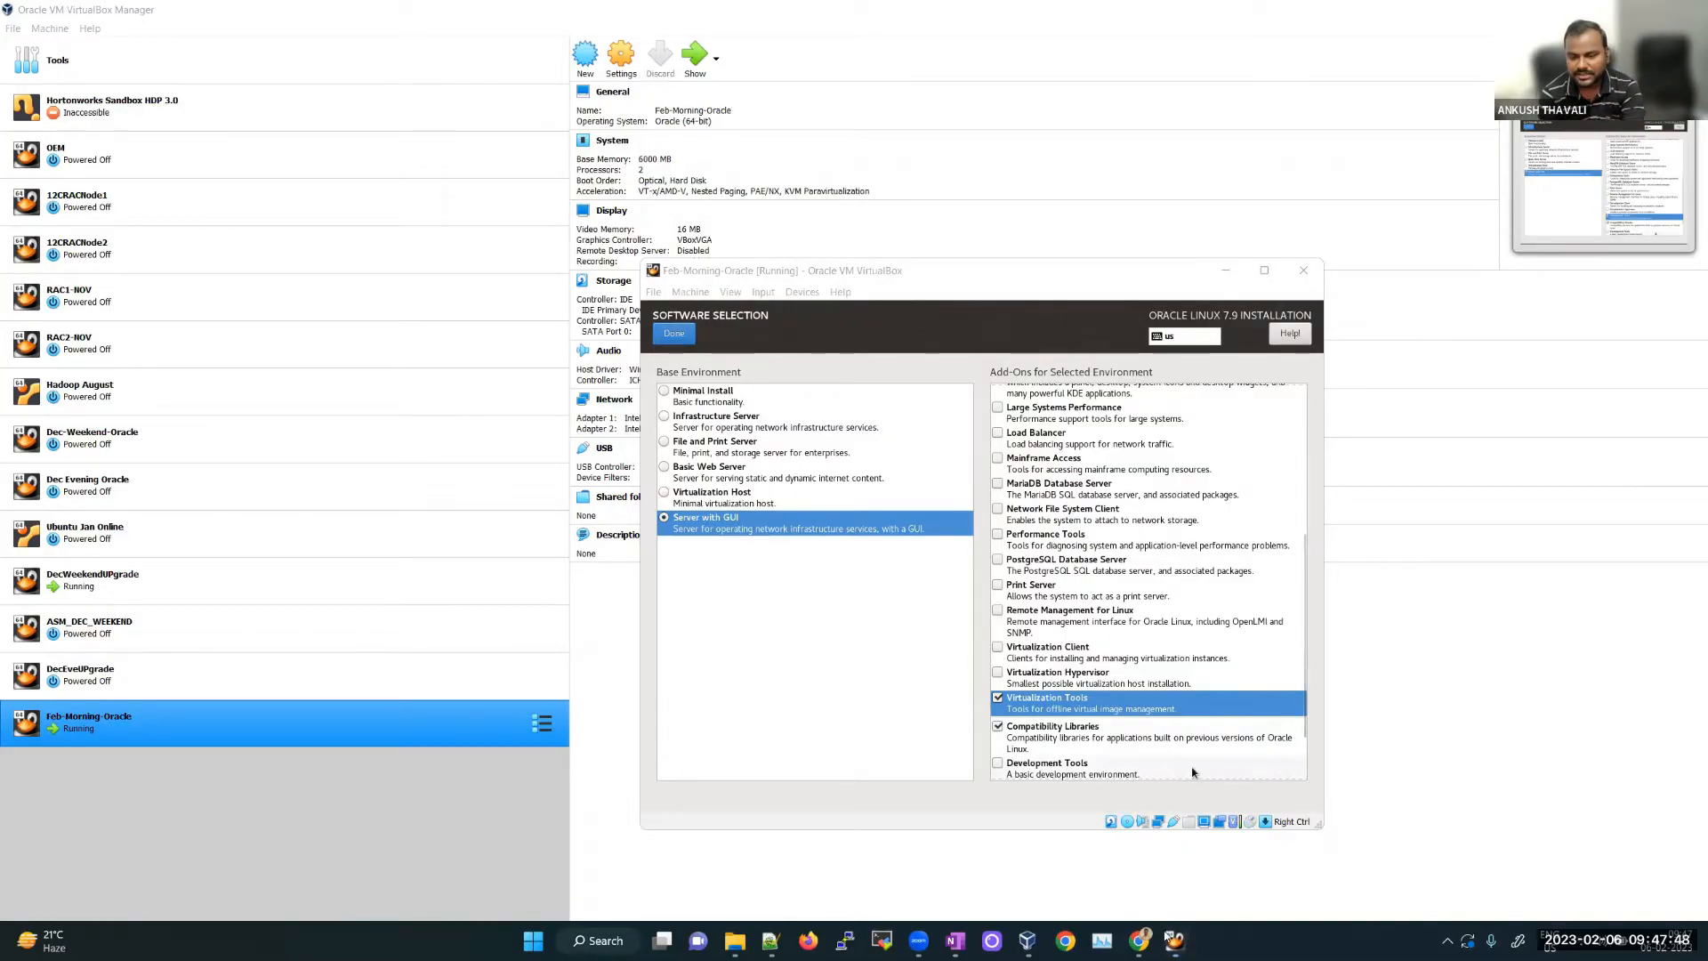
mouse_move(1176, 941)
left_click(1123, 861)
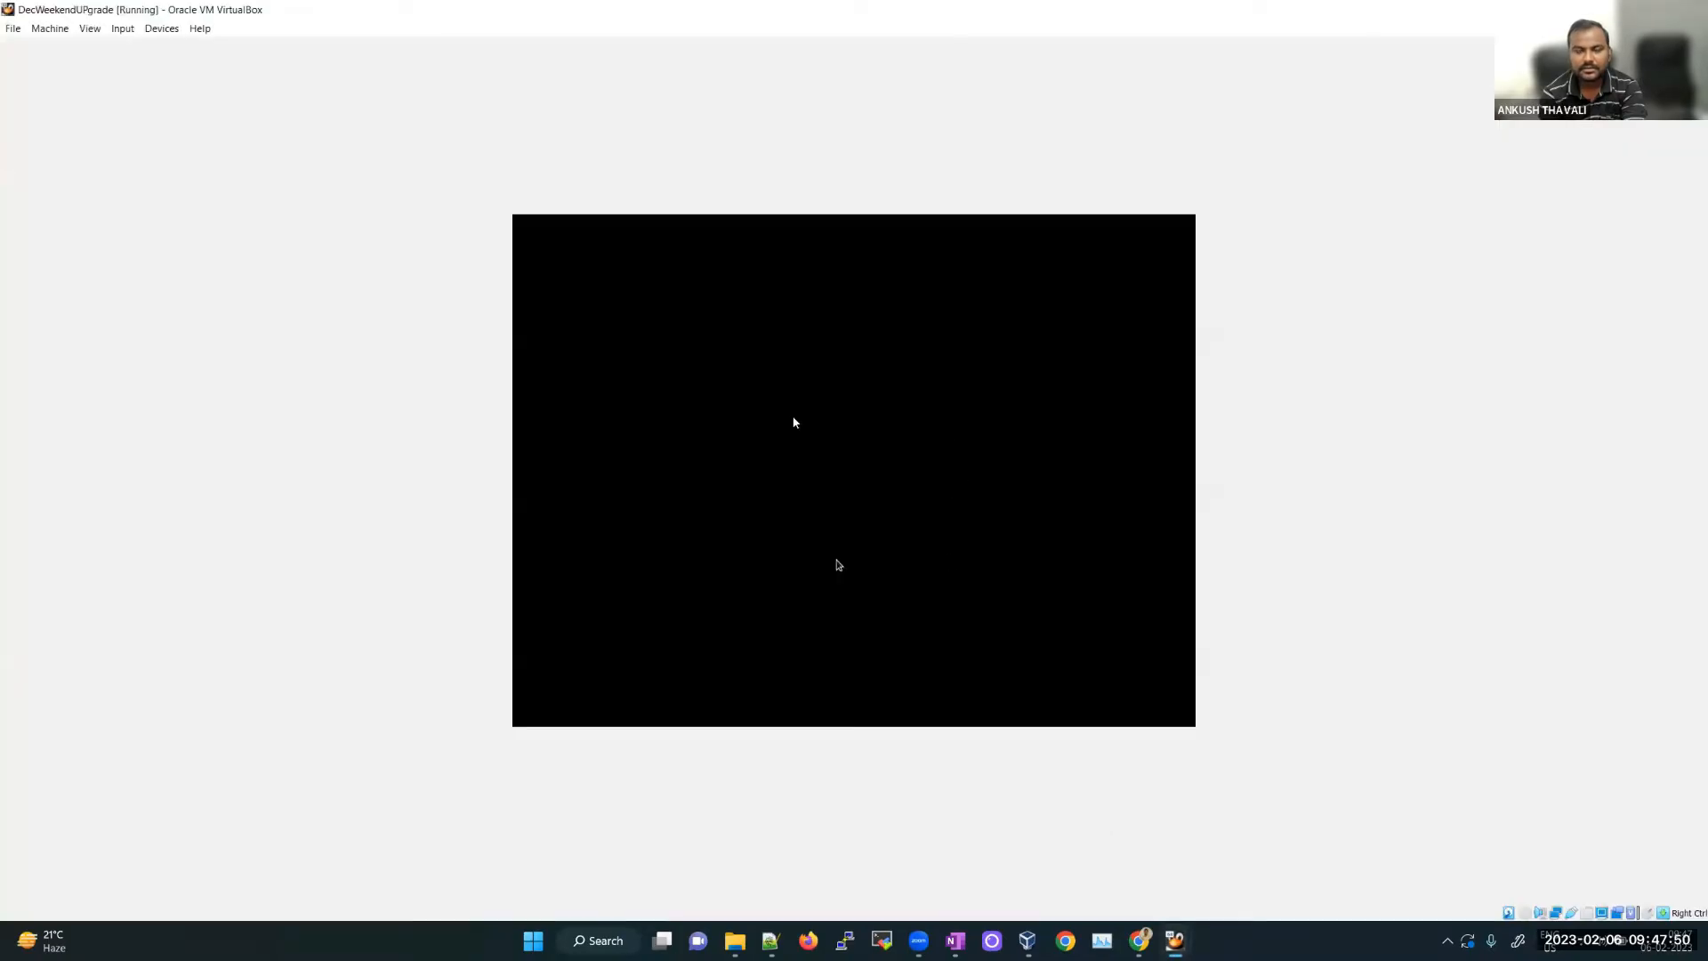
Step: Wake the DecWeekendUPgrade lock screen, then return to the Feb-Morning-Oracle installer
left_click(792, 417)
key("Return")
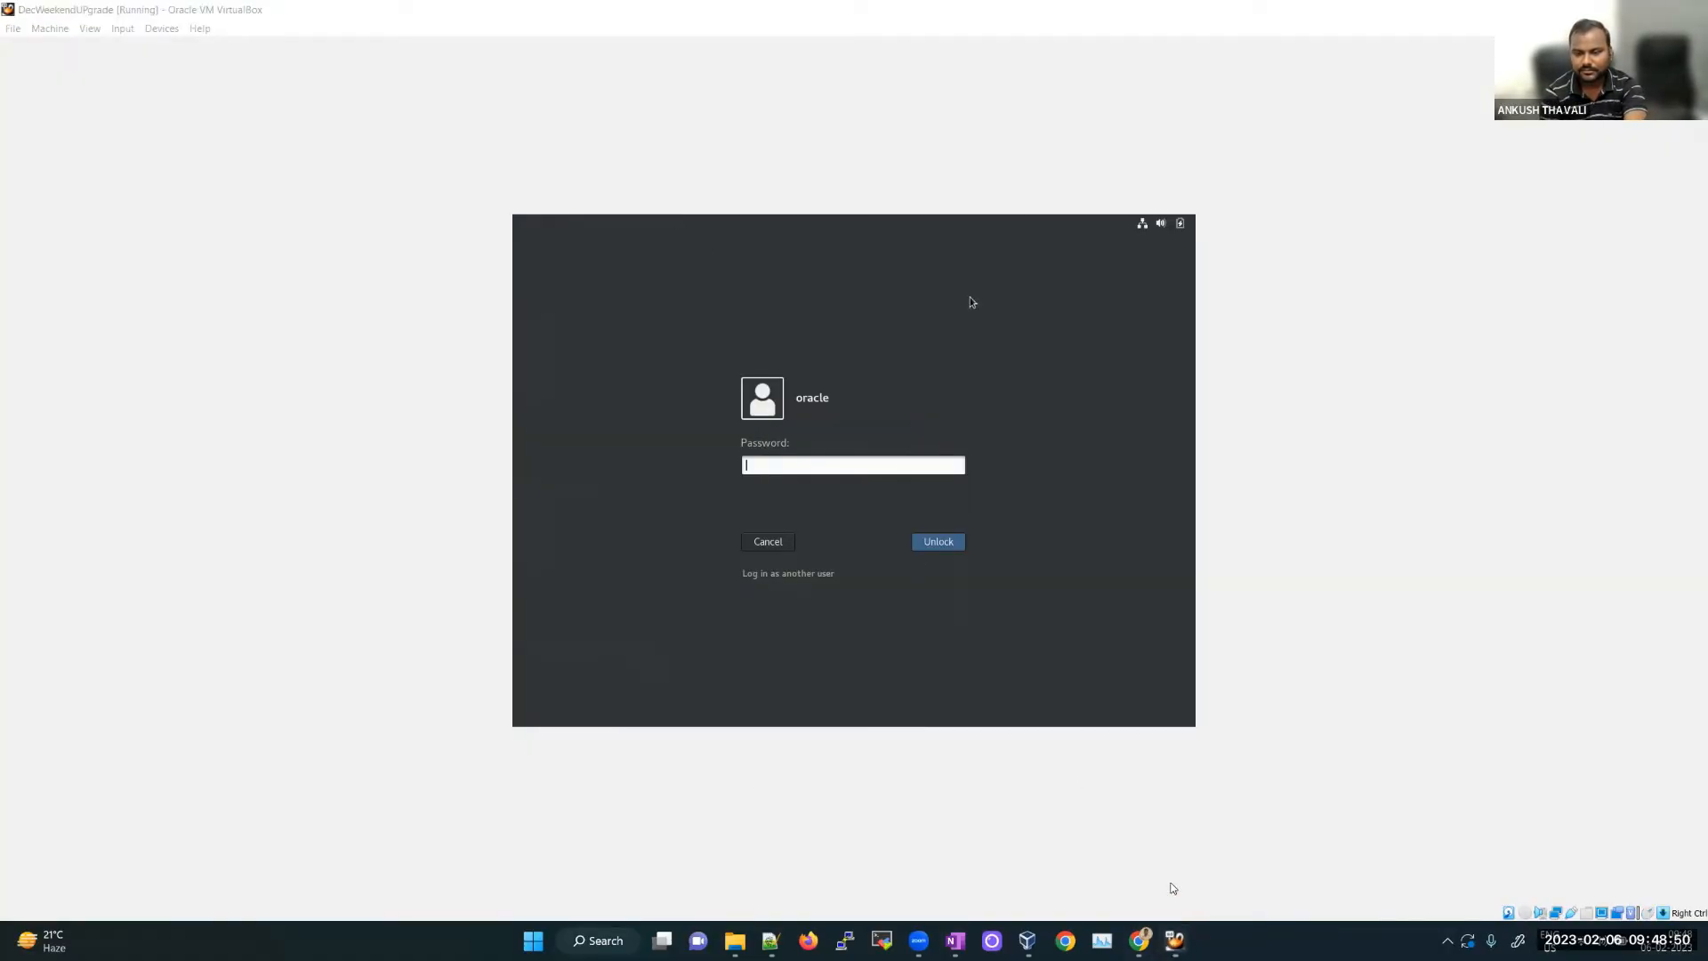
mouse_move(1174, 941)
left_click(1246, 845)
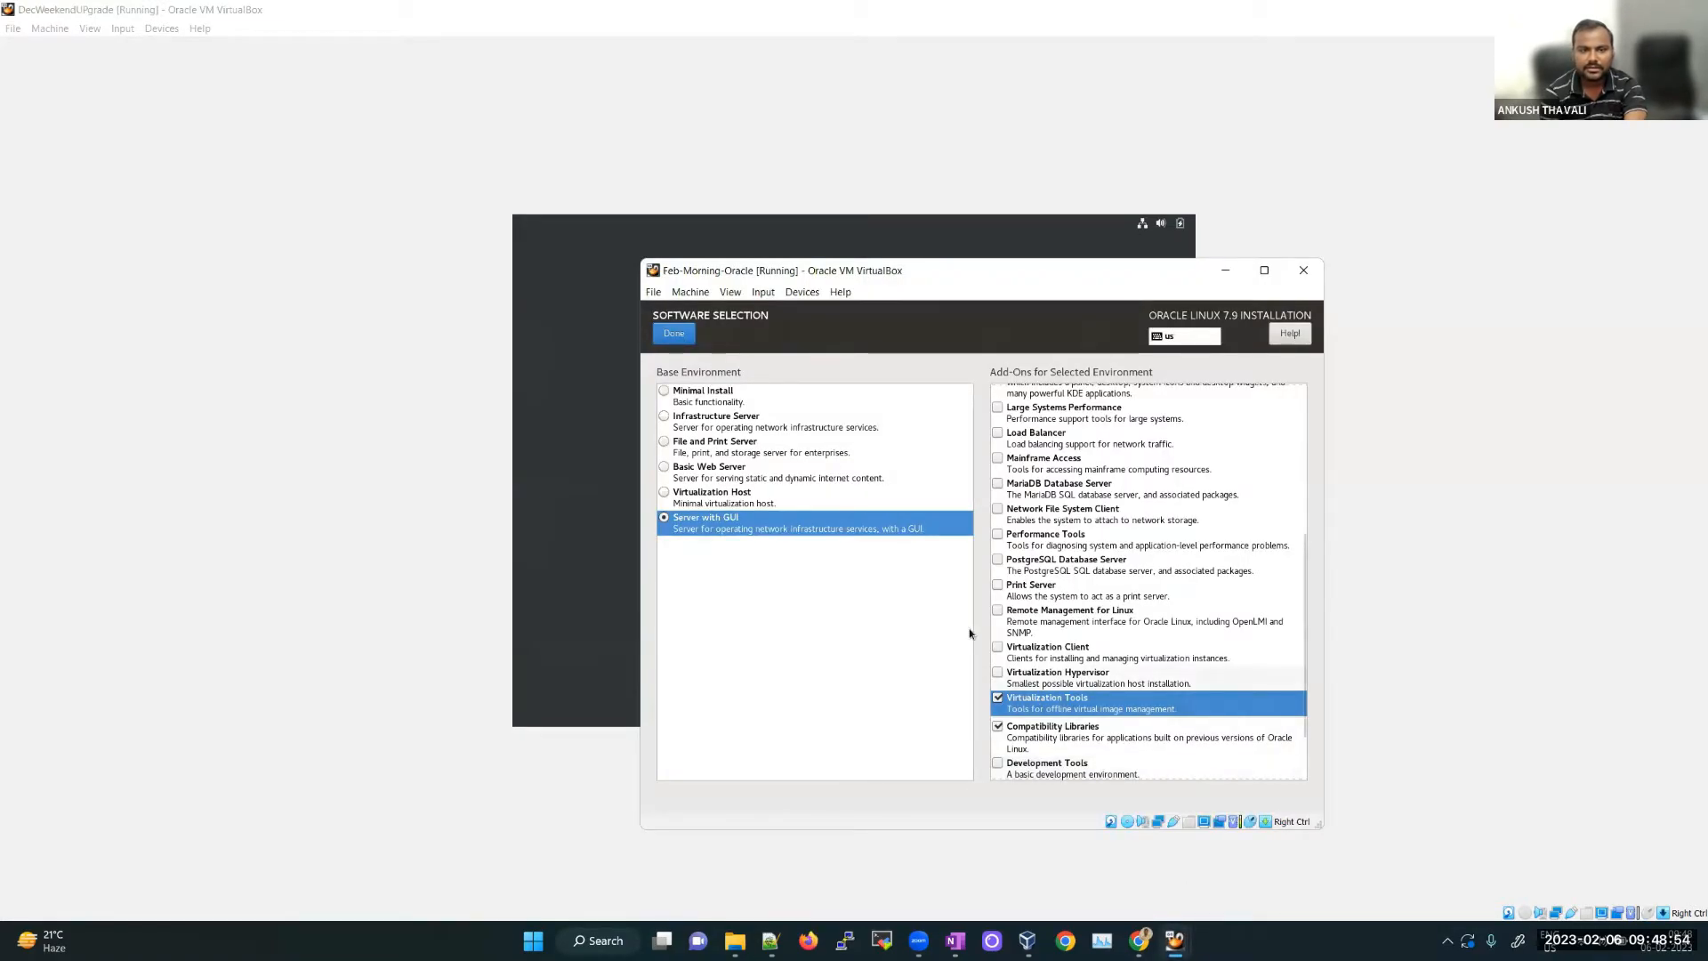
Step: Choose 'I will configure partitioning' for the installation disk, then start a new OneNote page
left_click(677, 333)
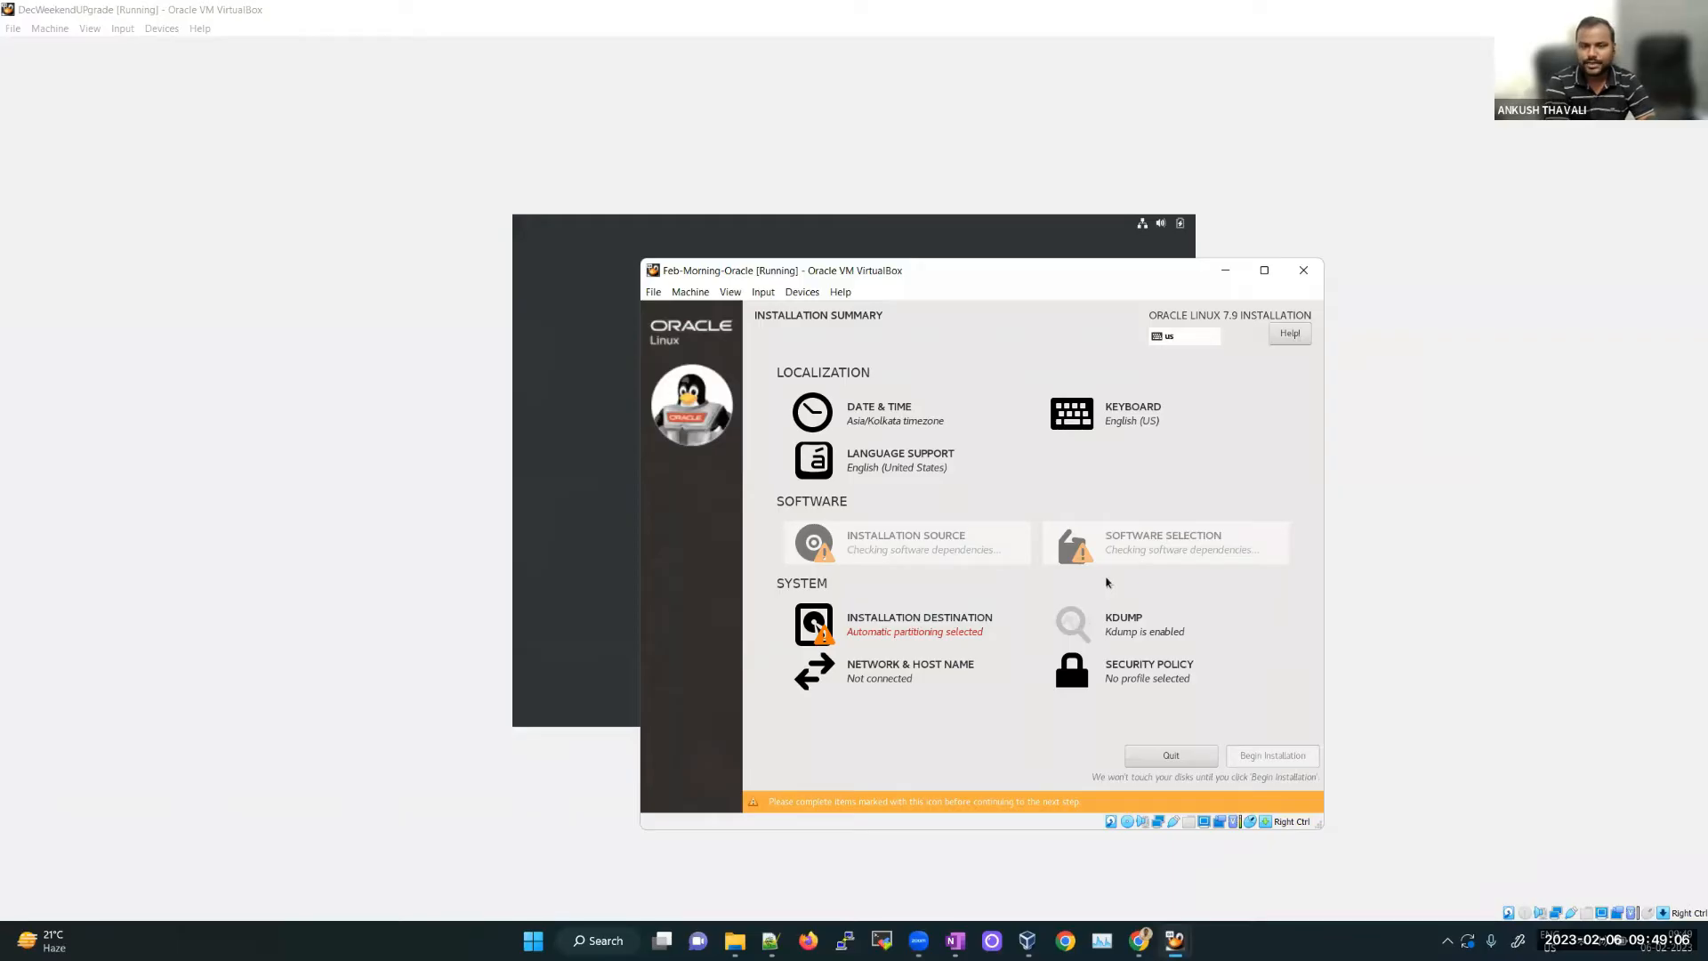
left_click(938, 633)
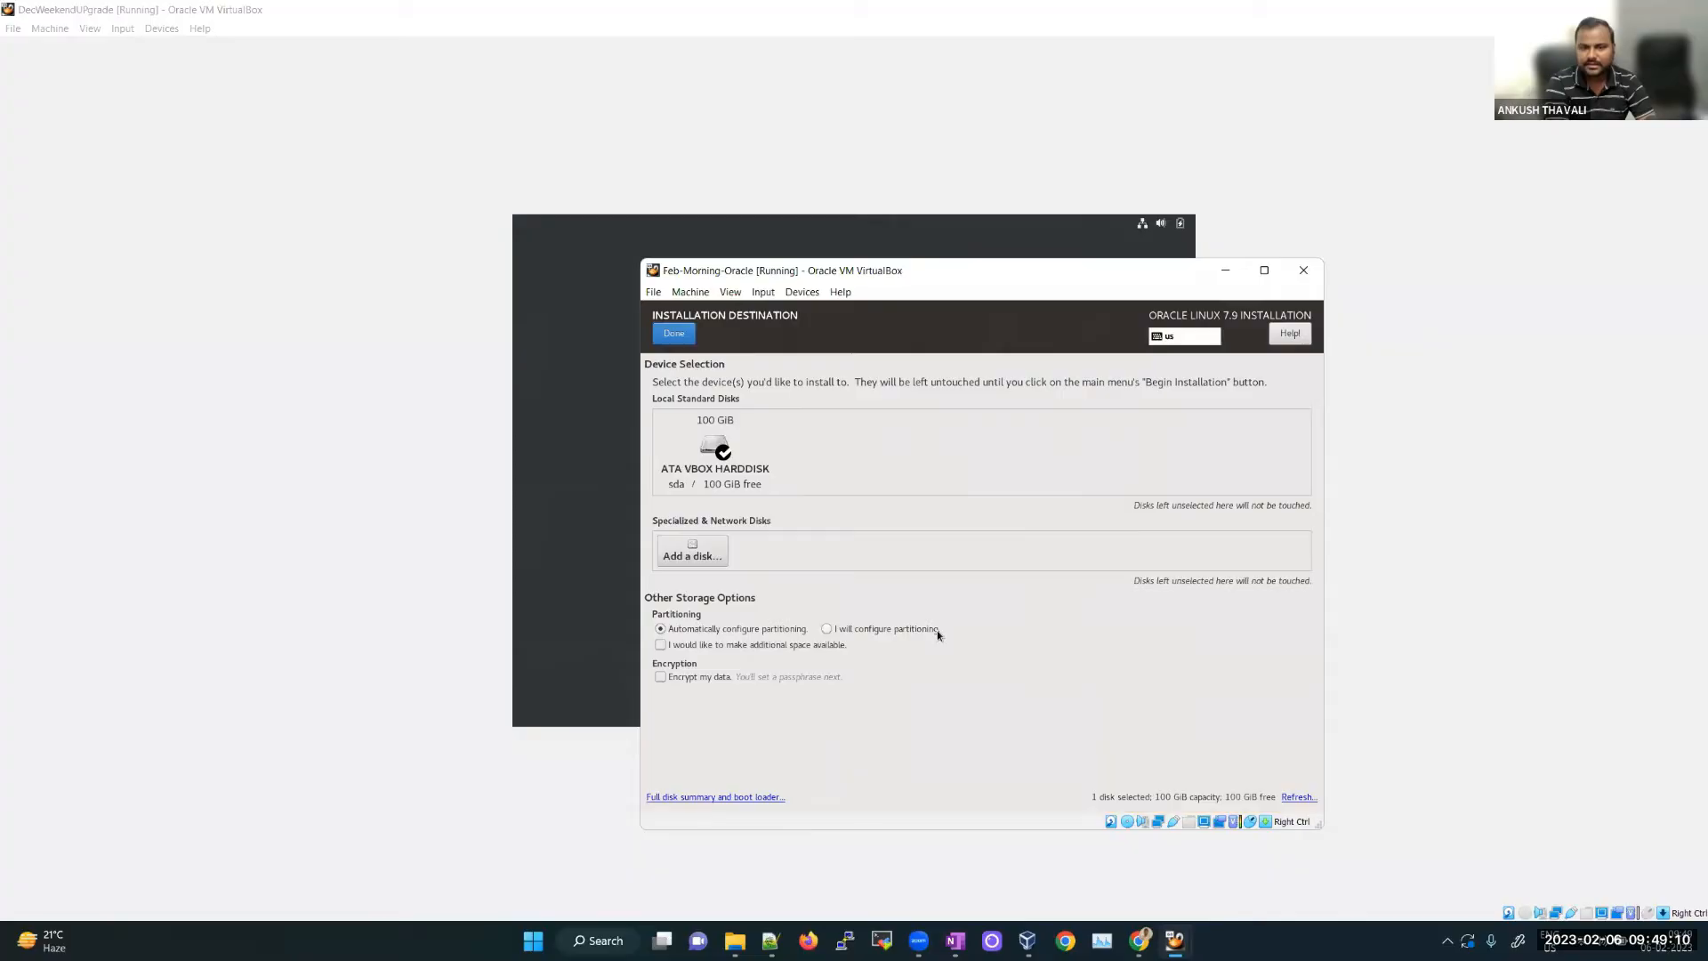
left_click(844, 632)
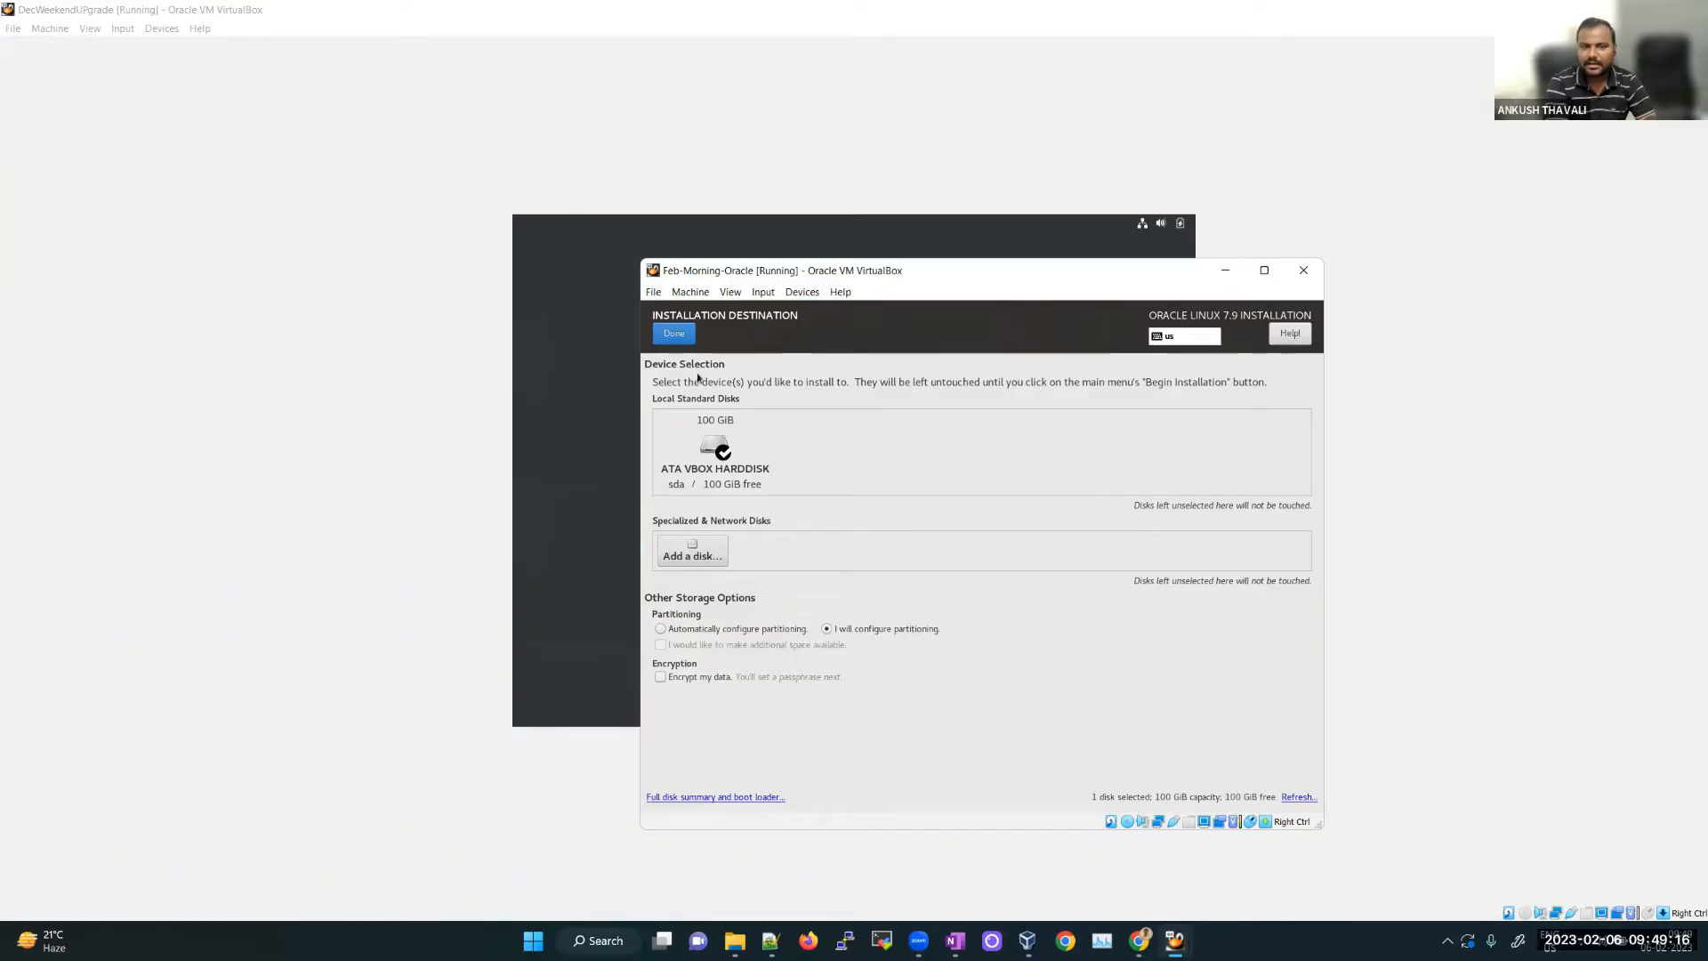
left_click(674, 335)
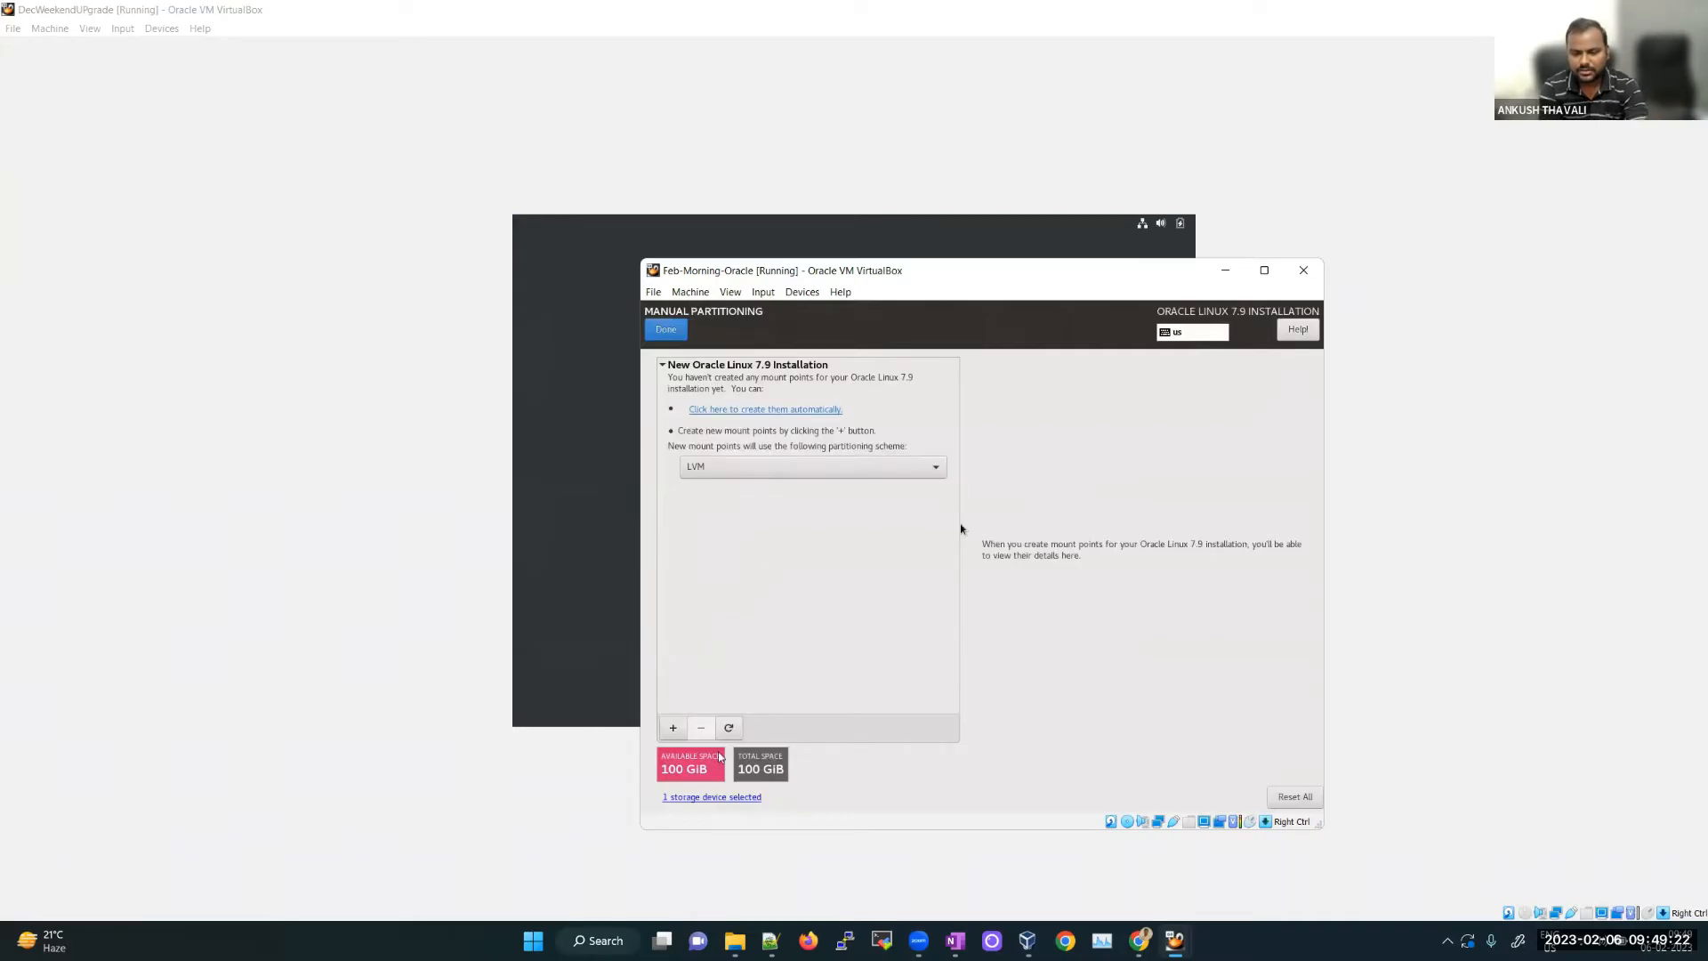
key("alt+Tab")
key("ctrl+n")
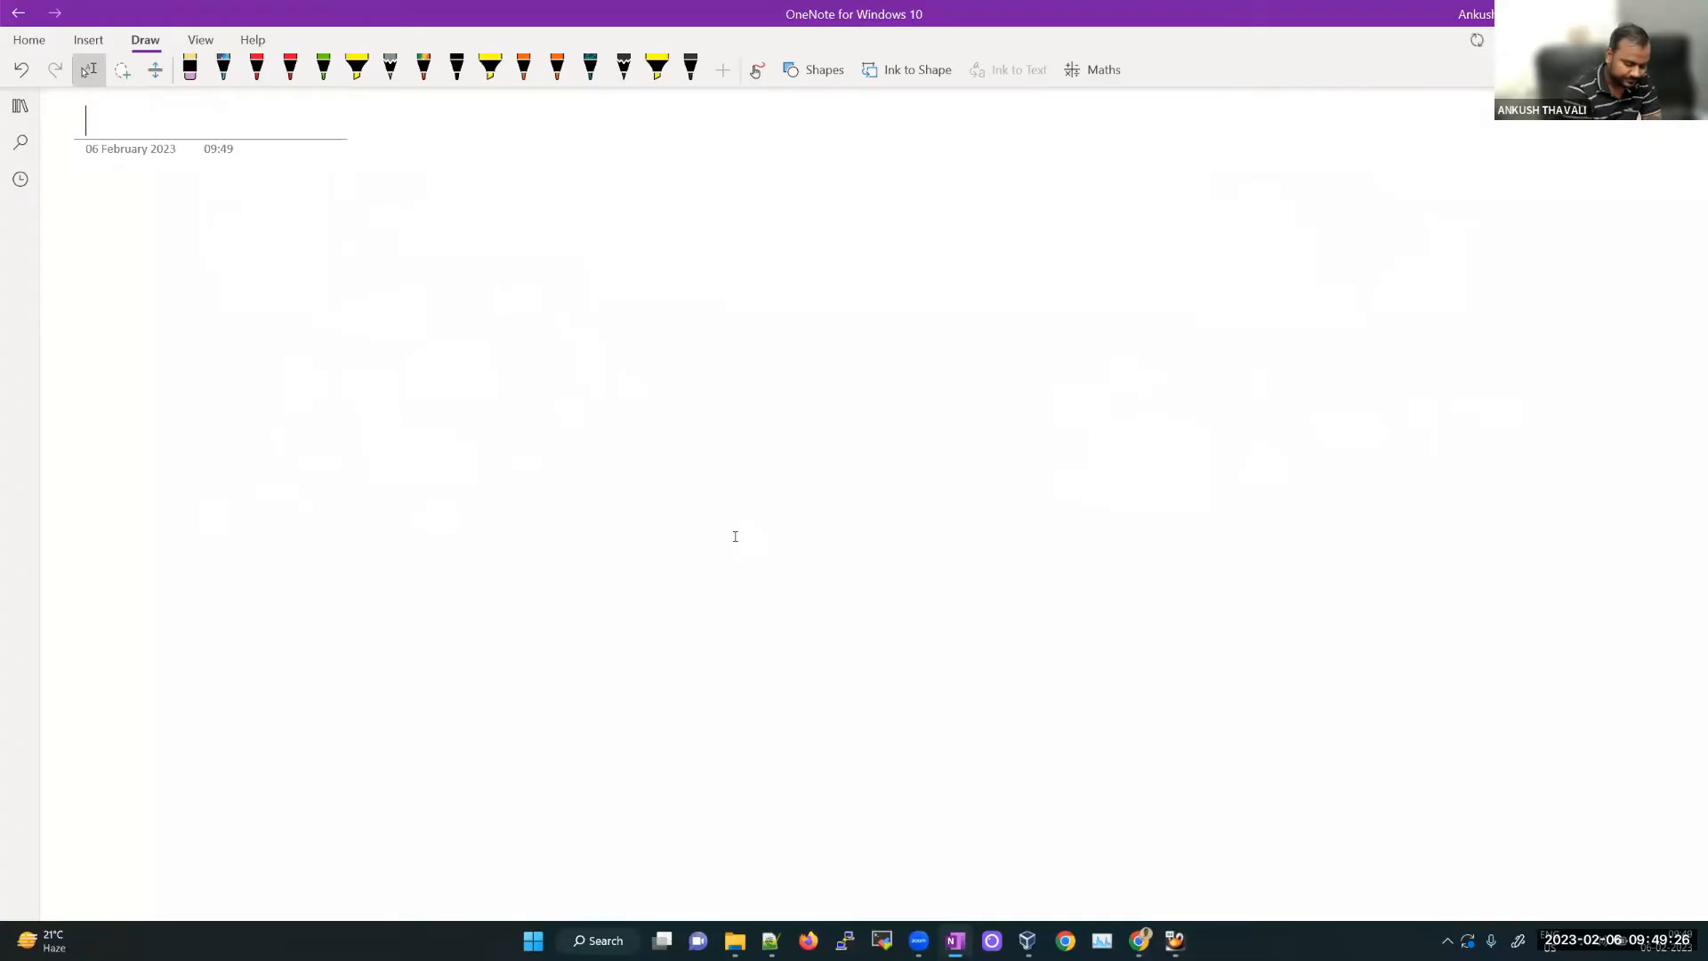
Step: Sketch a red box in OneNote with a line leading to a circled E label
mouse_move(639, 289)
left_mouse_down()
mouse_move(979, 289)
mouse_move(667, 691)
mouse_move(986, 710)
left_mouse_up()
mouse_move(952, 298)
left_mouse_down()
mouse_move(1101, 361)
mouse_move(878, 704)
left_mouse_up()
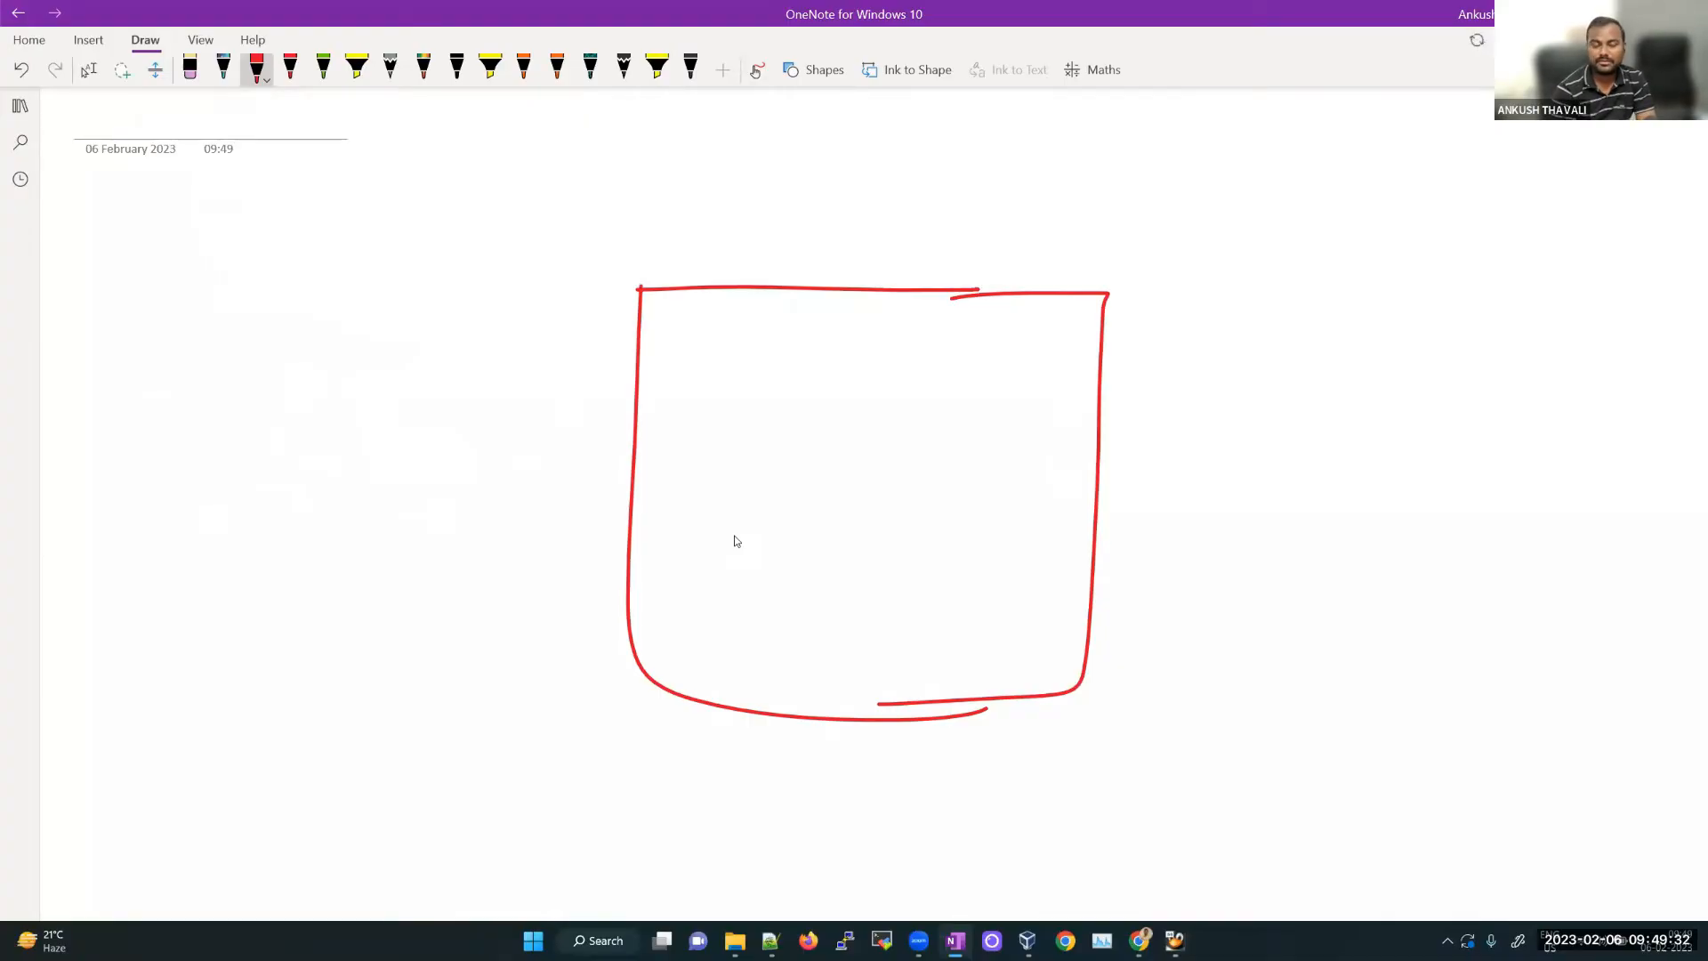
left_click_drag(364, 297, 315, 396)
left_click_drag(409, 214, 397, 264)
mouse_move(429, 216)
left_mouse_down()
mouse_move(411, 245)
mouse_move(434, 233)
left_mouse_up()
left_click_drag(397, 263, 428, 253)
left_click_drag(391, 183, 382, 186)
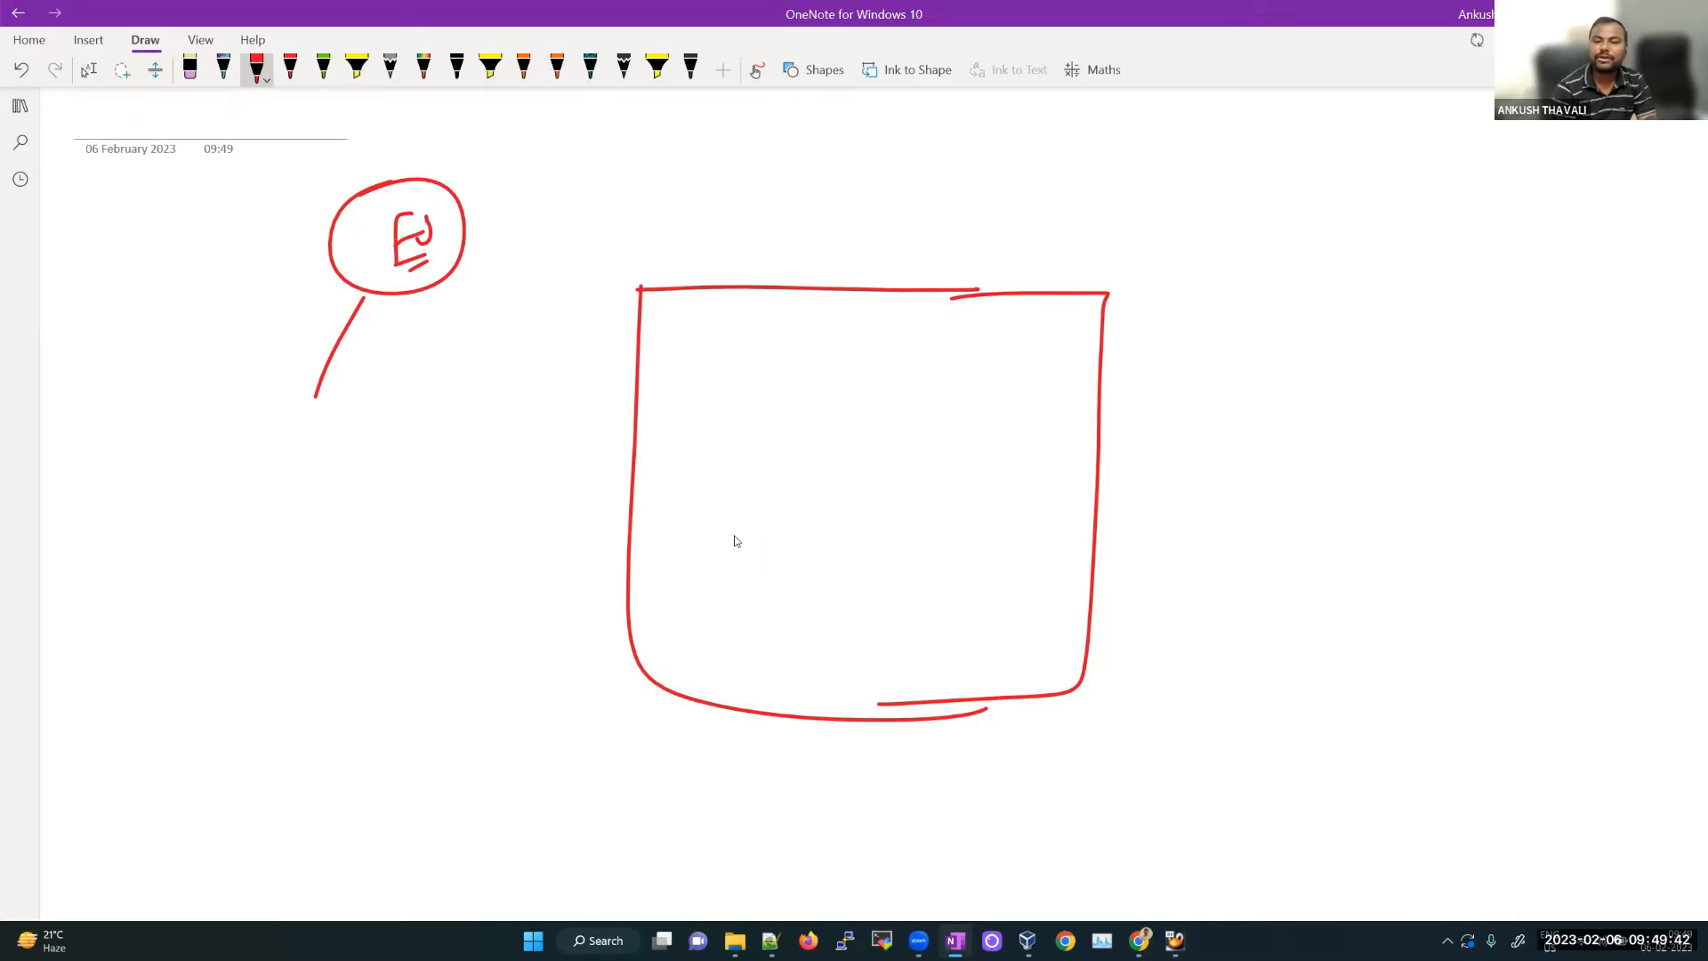
Step: Draw an arrow out of the box's right side, then switch to File Explorer's OEL7.9 RAC ISO folder
mouse_move(1064, 415)
left_mouse_down()
mouse_move(1195, 400)
mouse_move(1180, 408)
left_mouse_up()
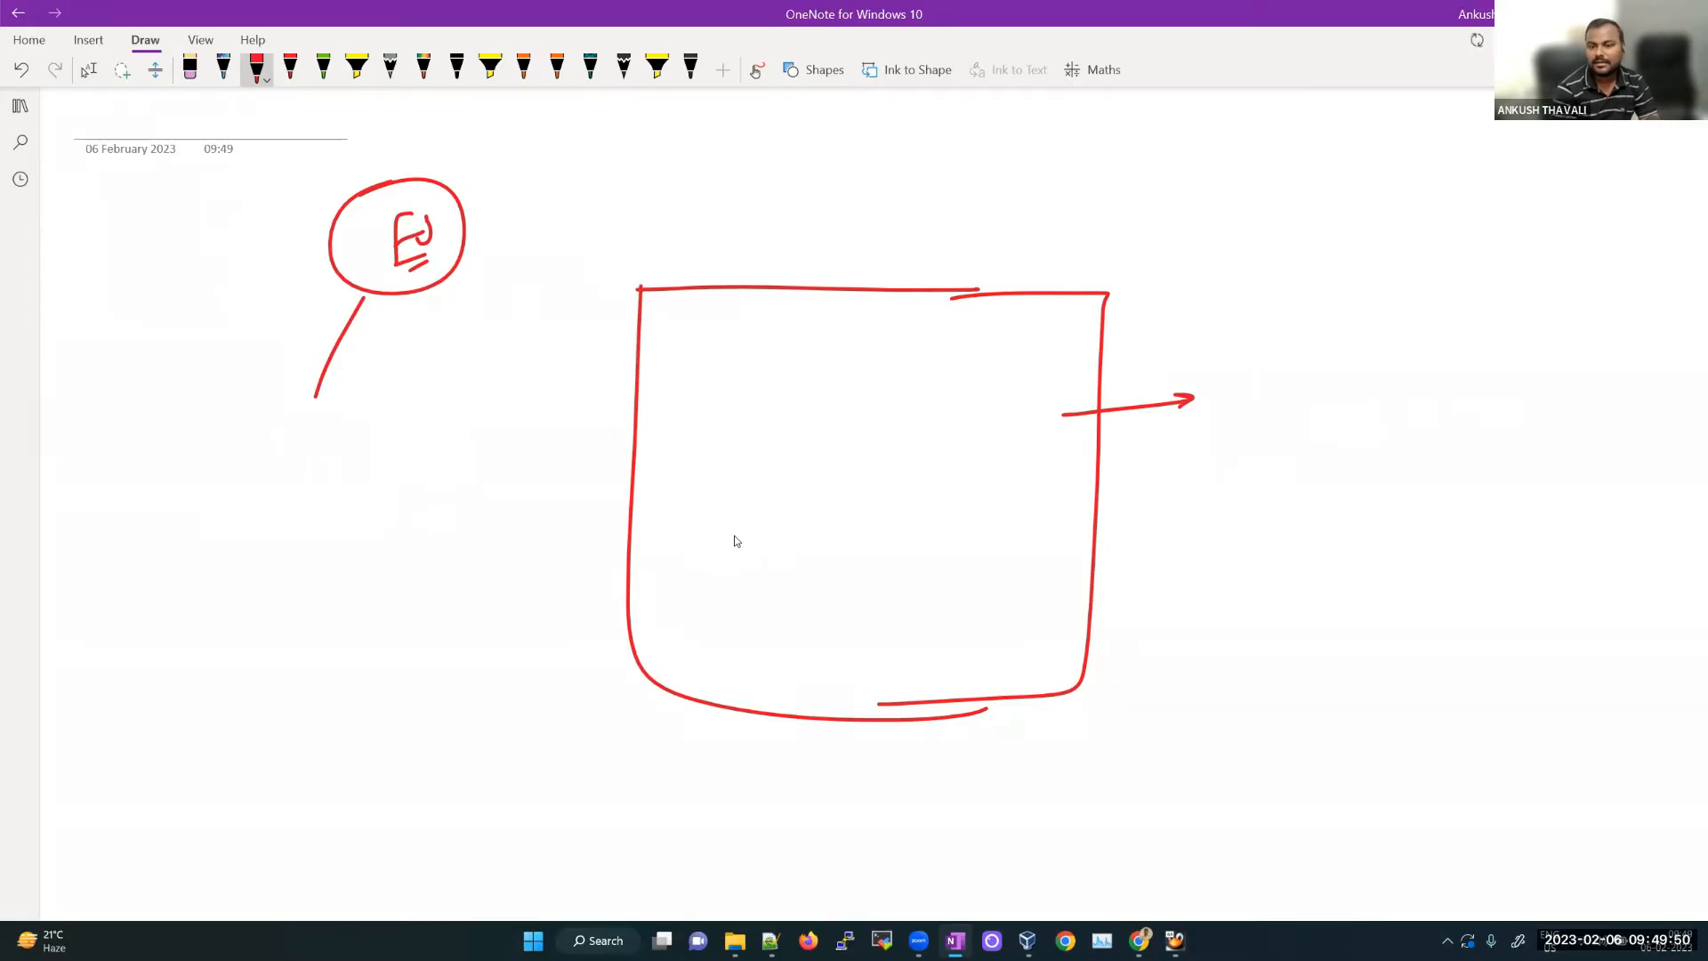
scroll(801, 561, "down", 5)
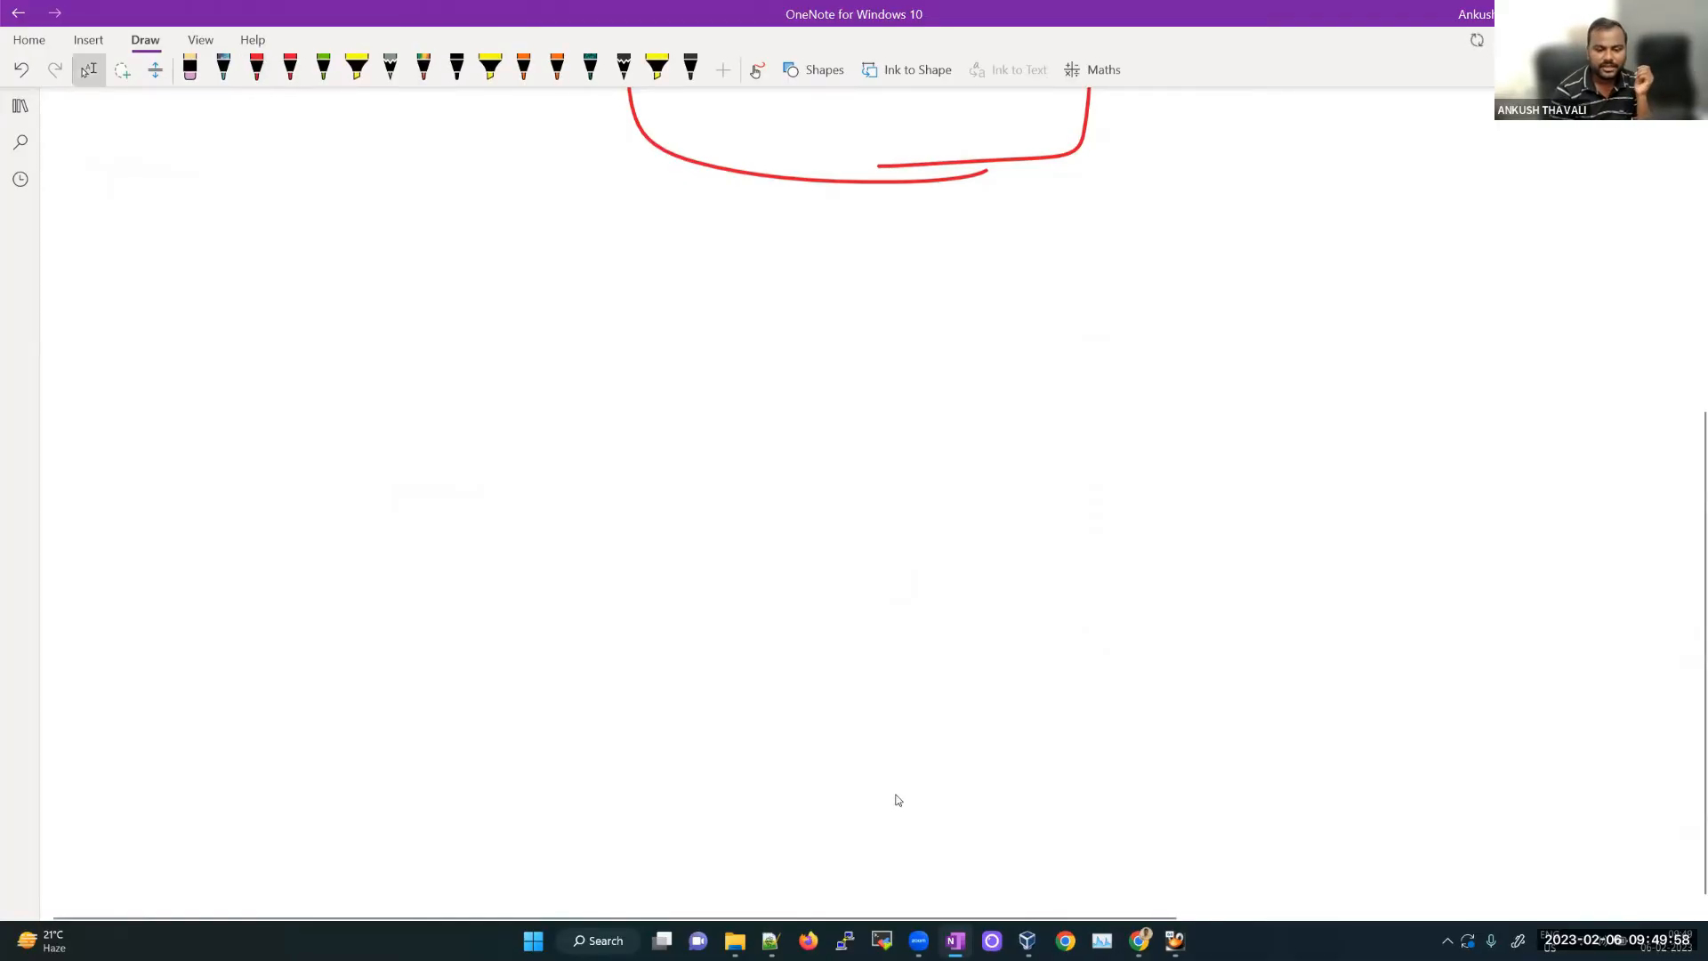
left_click(735, 940)
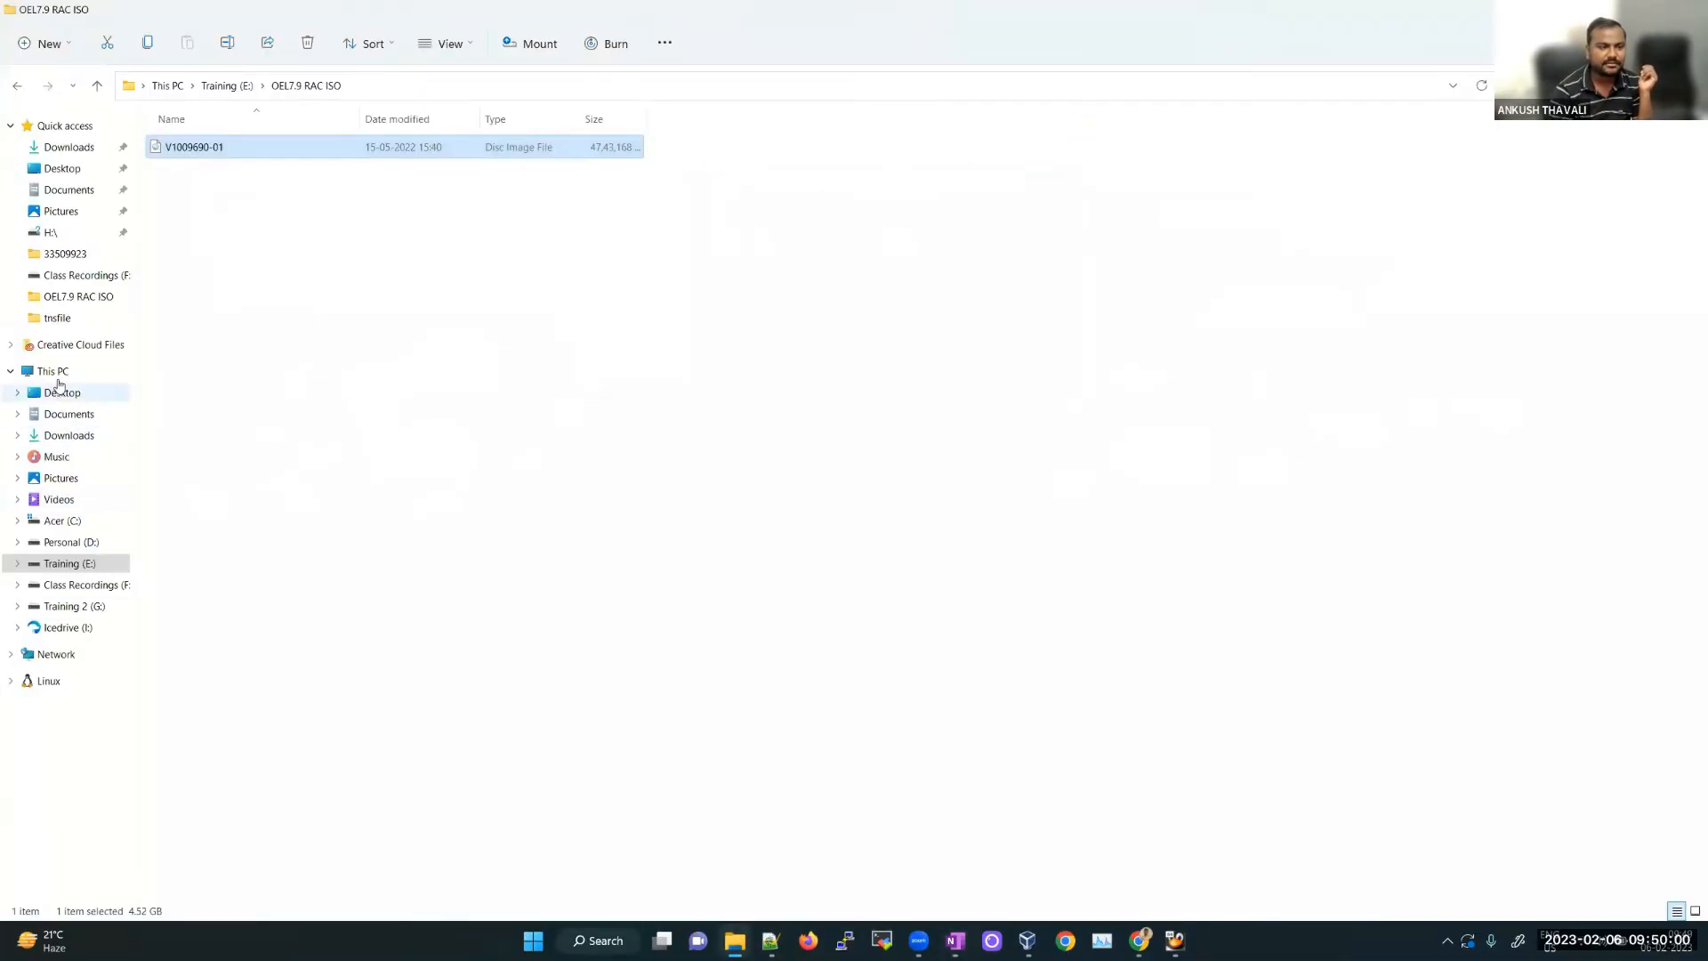
Step: Show This PC's drives, point out Training (E:), then return to the OneNote sketch
left_click(55, 371)
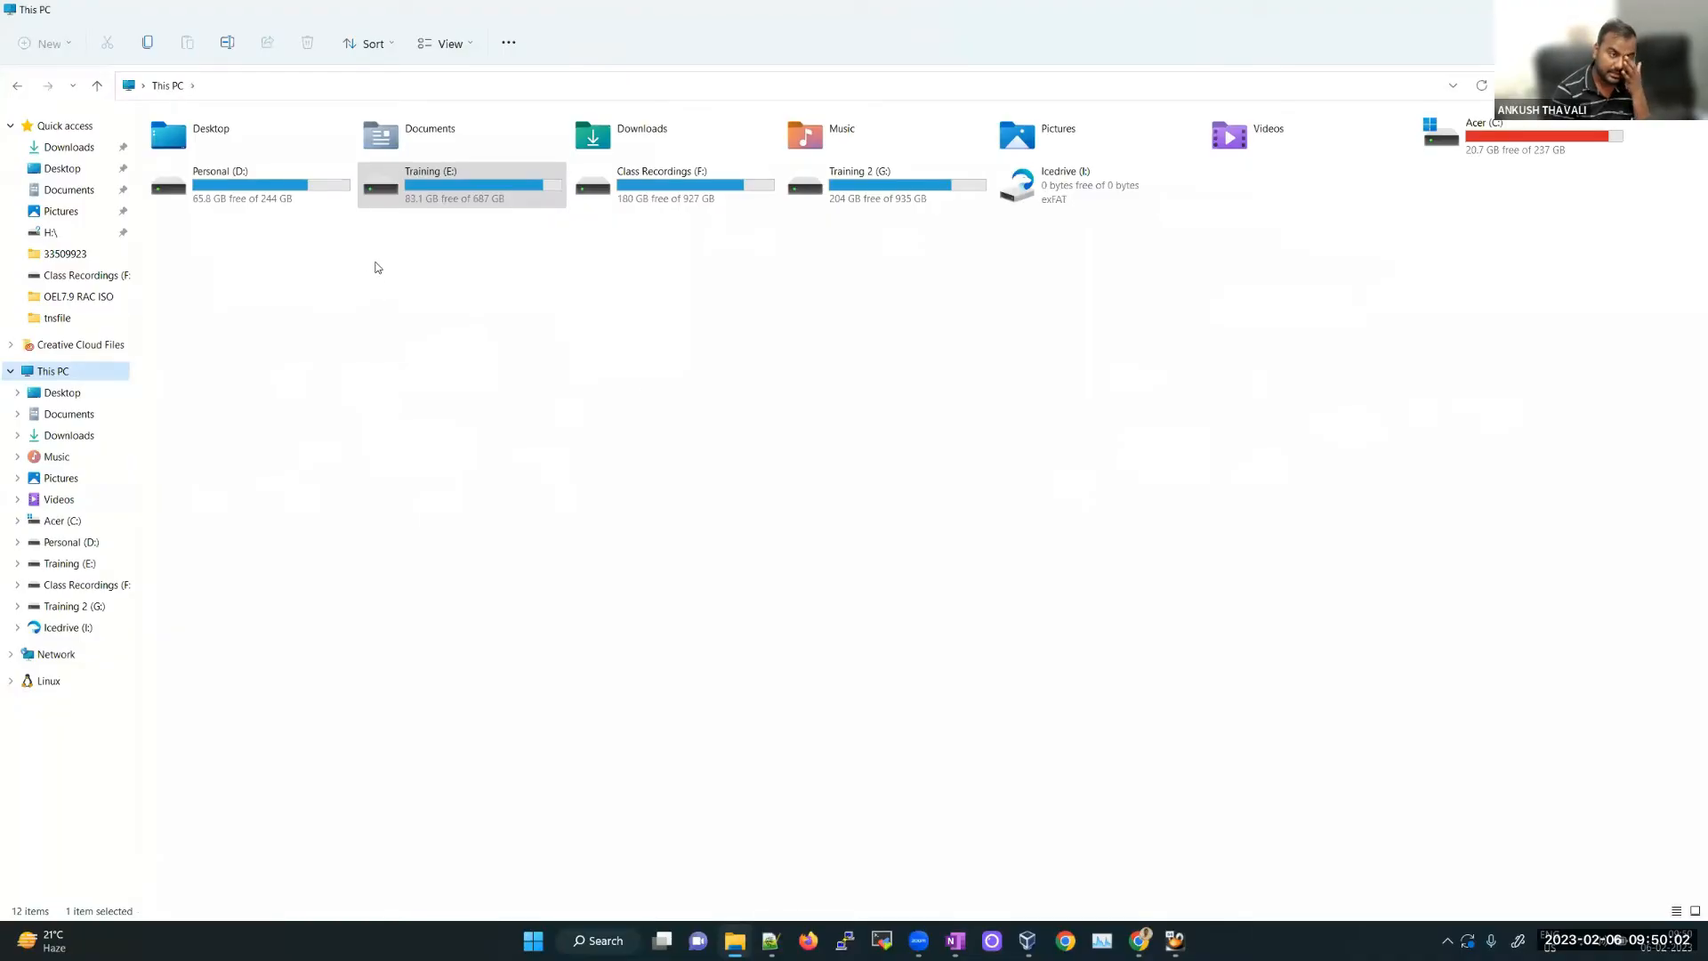
left_click(499, 183)
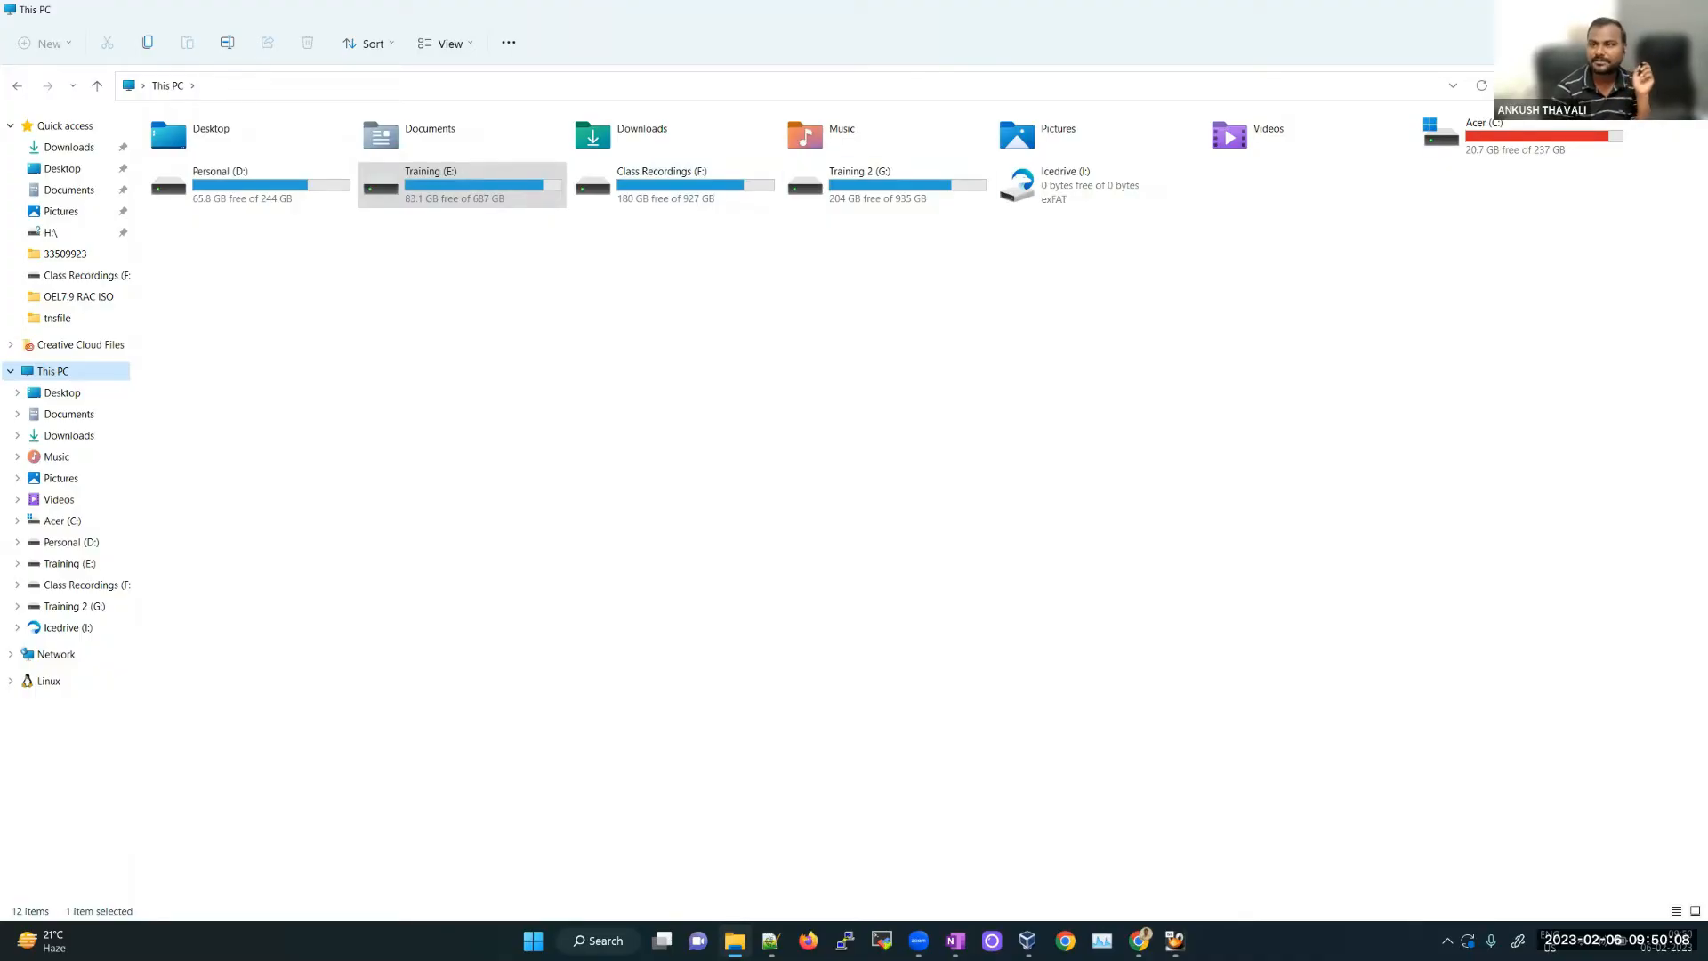
key("alt+Tab")
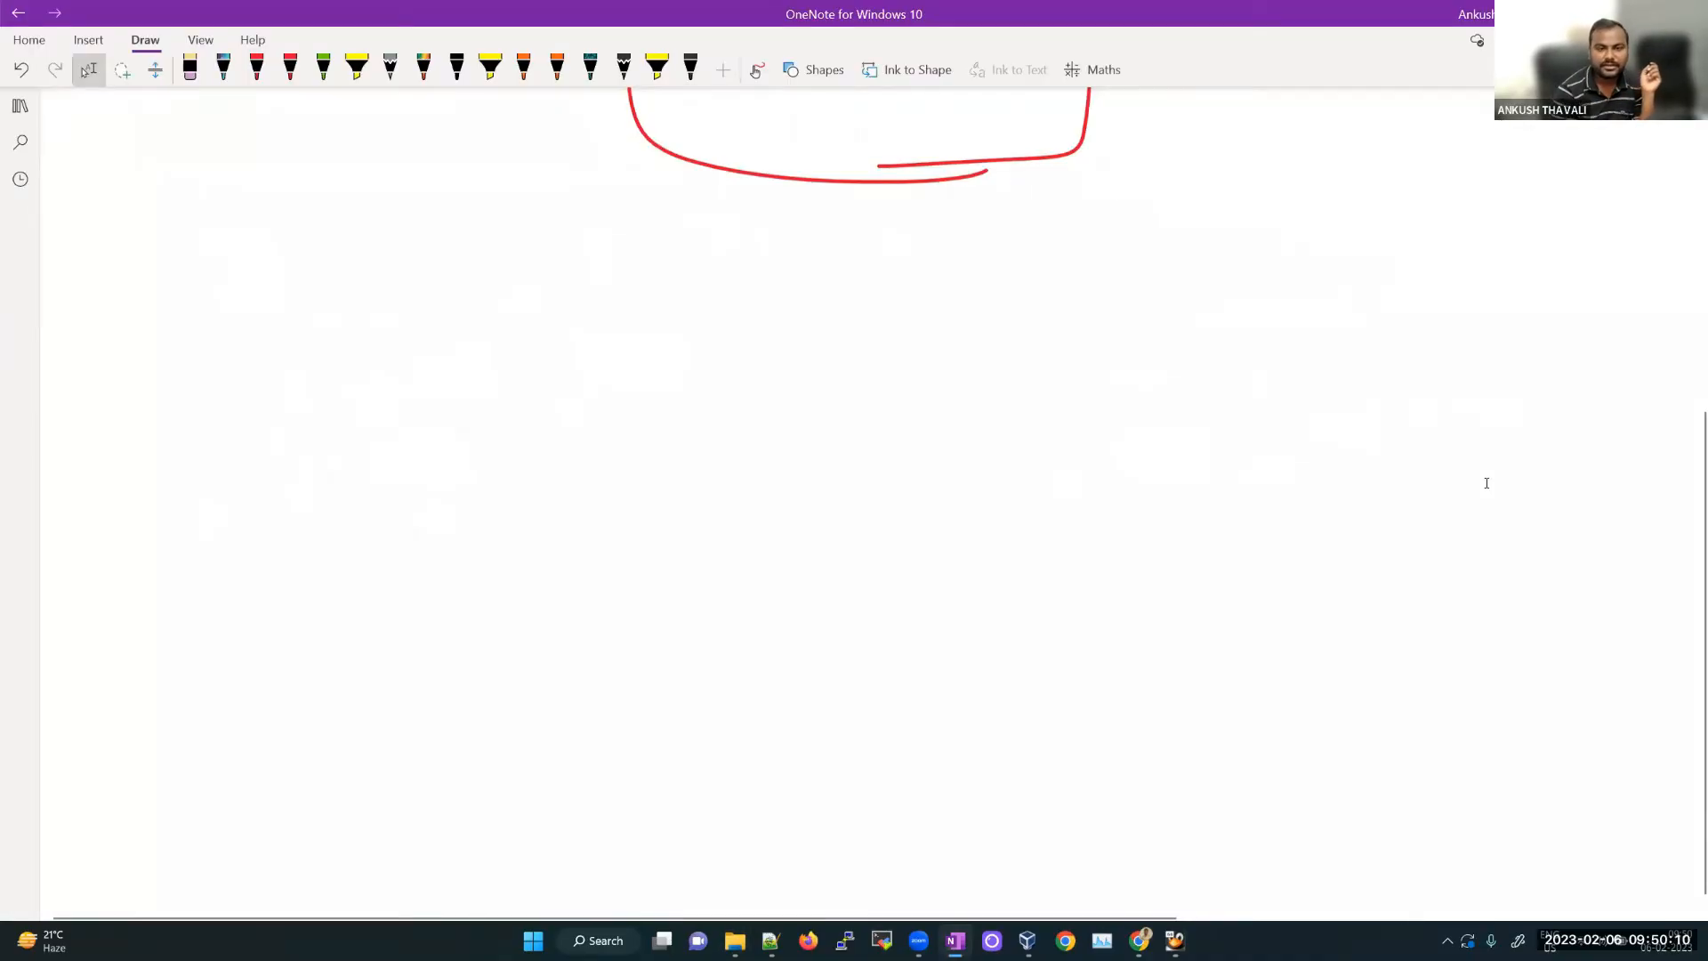
Step: Write 100GB in red ink and double-underline it
left_click_drag(794, 293, 794, 357)
mouse_move(820, 317)
left_mouse_down()
mouse_move(817, 334)
mouse_move(821, 311)
left_mouse_up()
left_click_drag(856, 310, 910, 343)
left_click_drag(928, 309, 928, 340)
left_click_drag(927, 310, 925, 343)
left_click_drag(753, 372, 940, 358)
left_click_drag(771, 386, 942, 373)
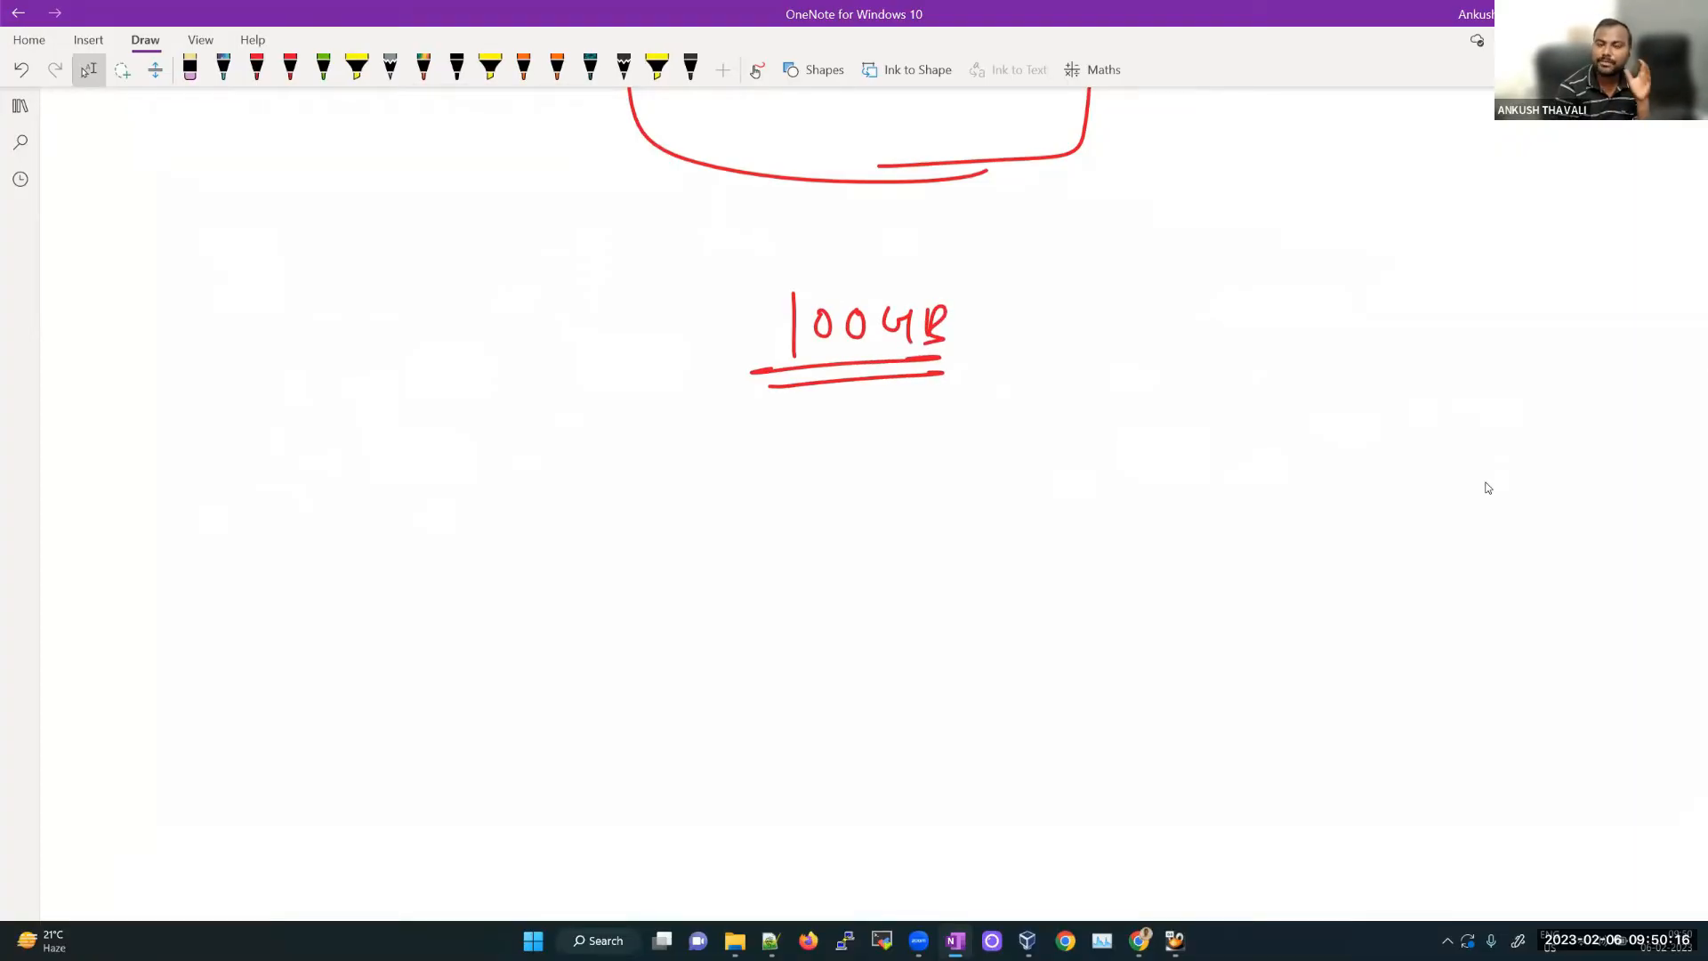
Step: Draw an arrow from 100GB to boot and label it 512MB
left_click_drag(829, 360, 647, 507)
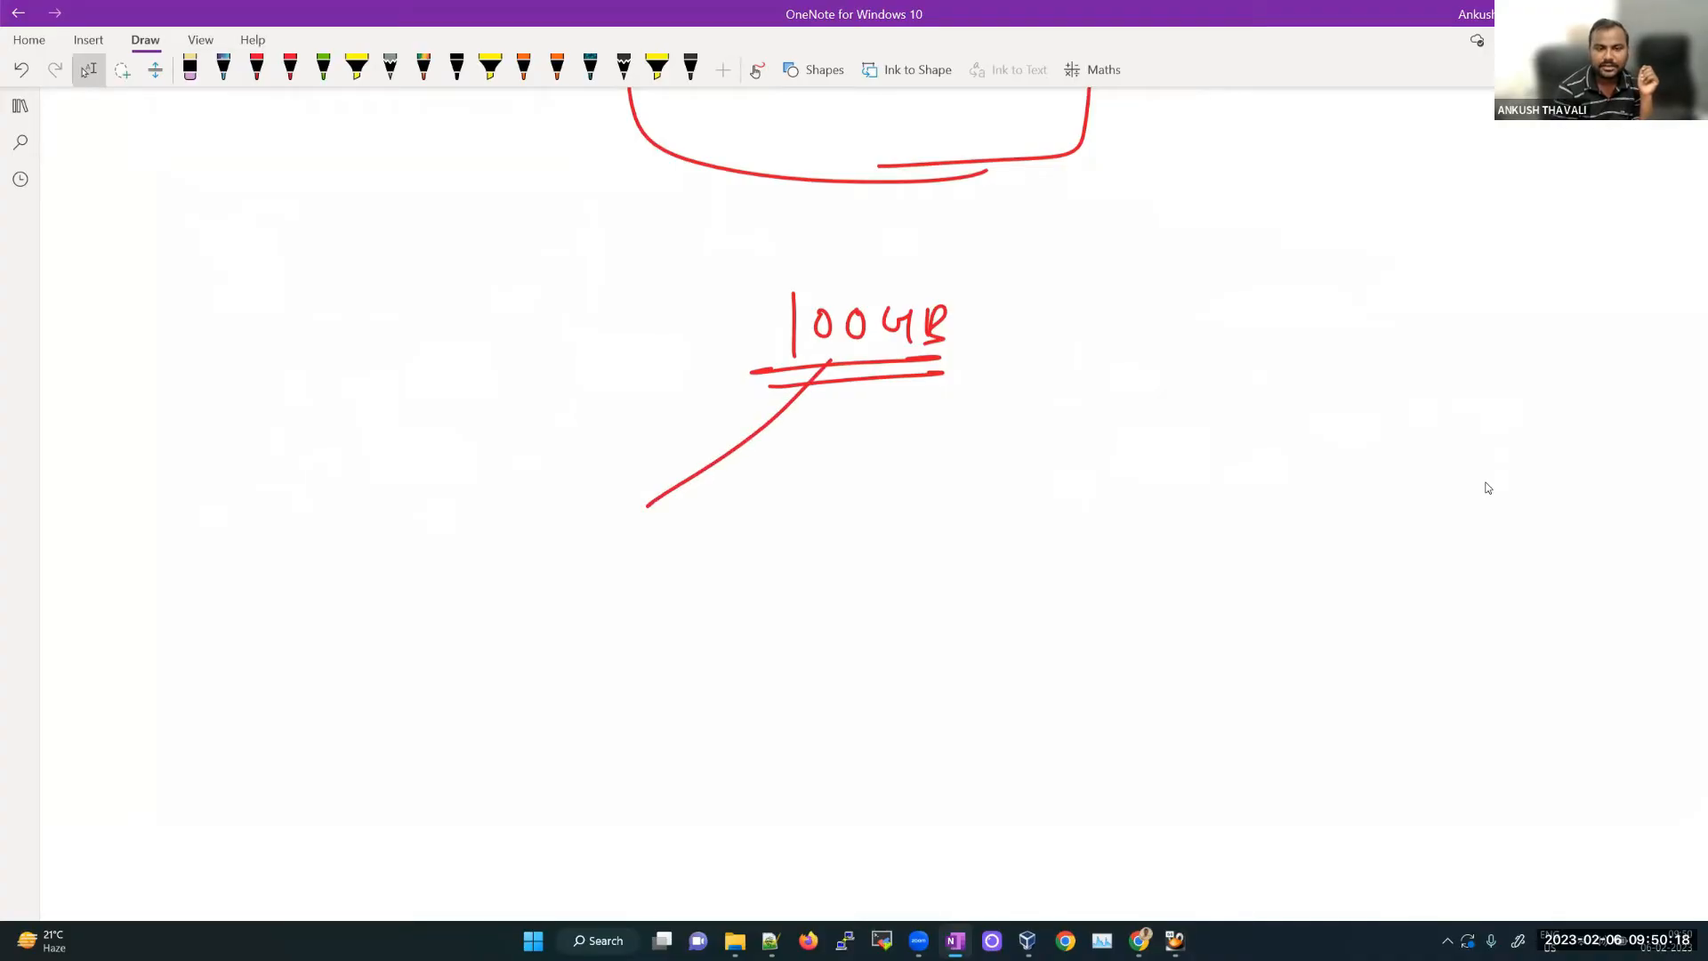
mouse_move(570, 526)
left_mouse_down()
mouse_move(572, 579)
mouse_move(605, 559)
left_mouse_up()
left_click_drag(628, 548, 649, 576)
left_click_drag(643, 554, 661, 551)
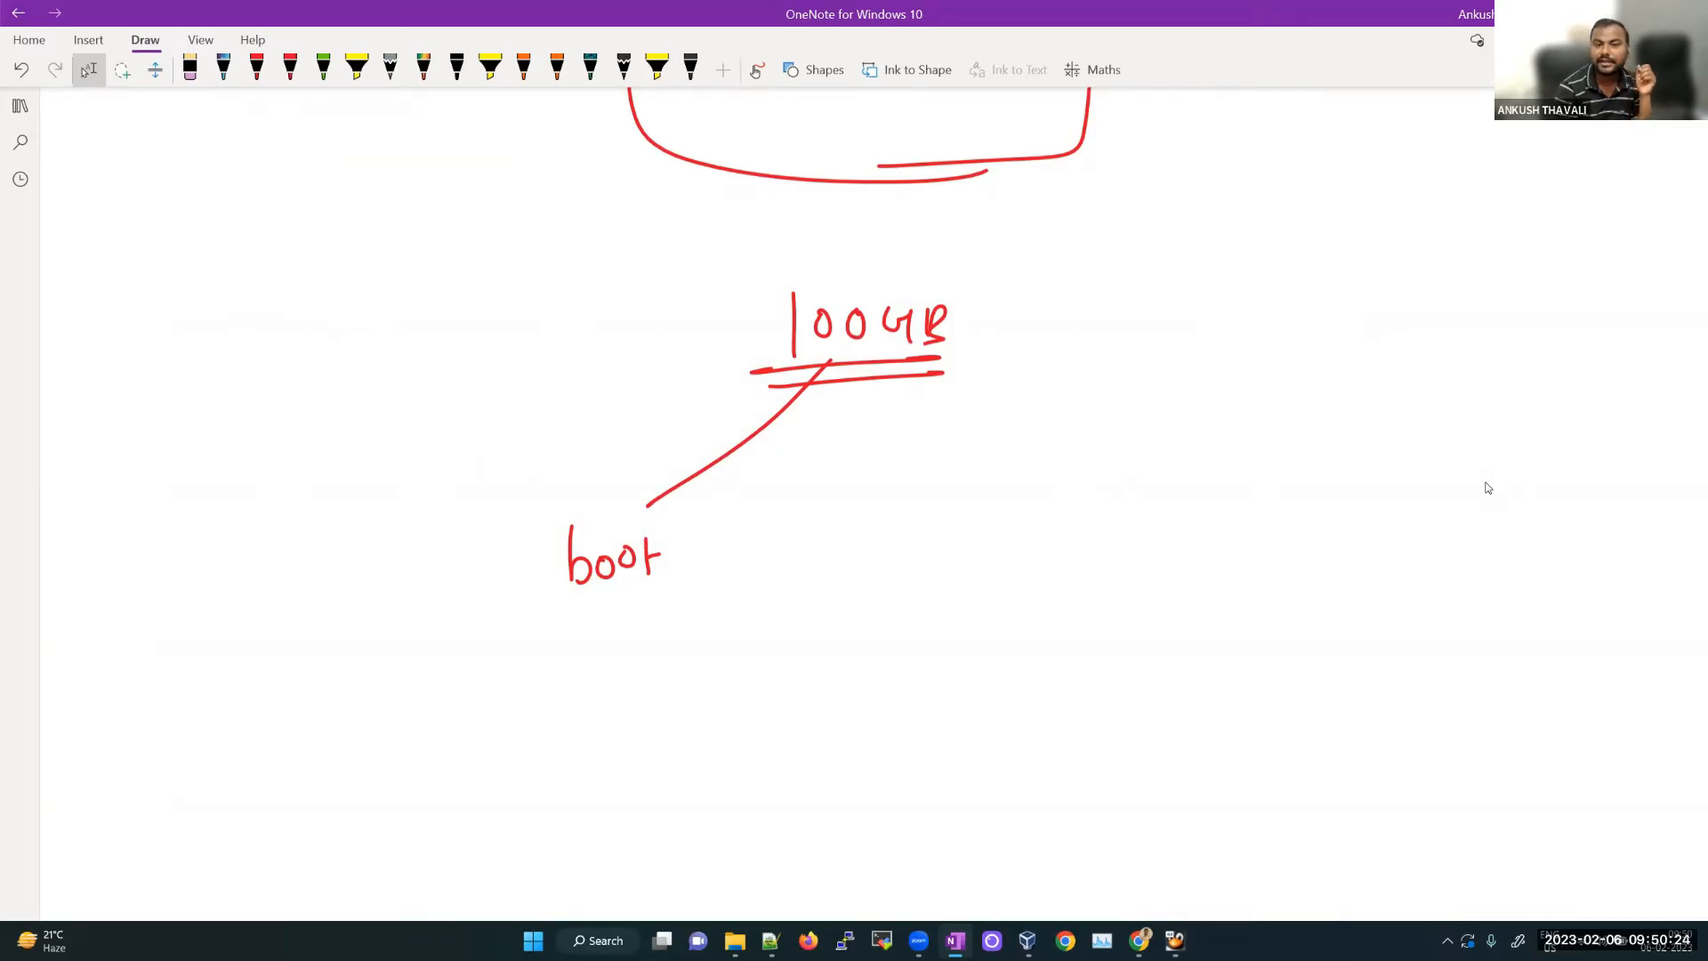
left_click_drag(649, 491, 664, 506)
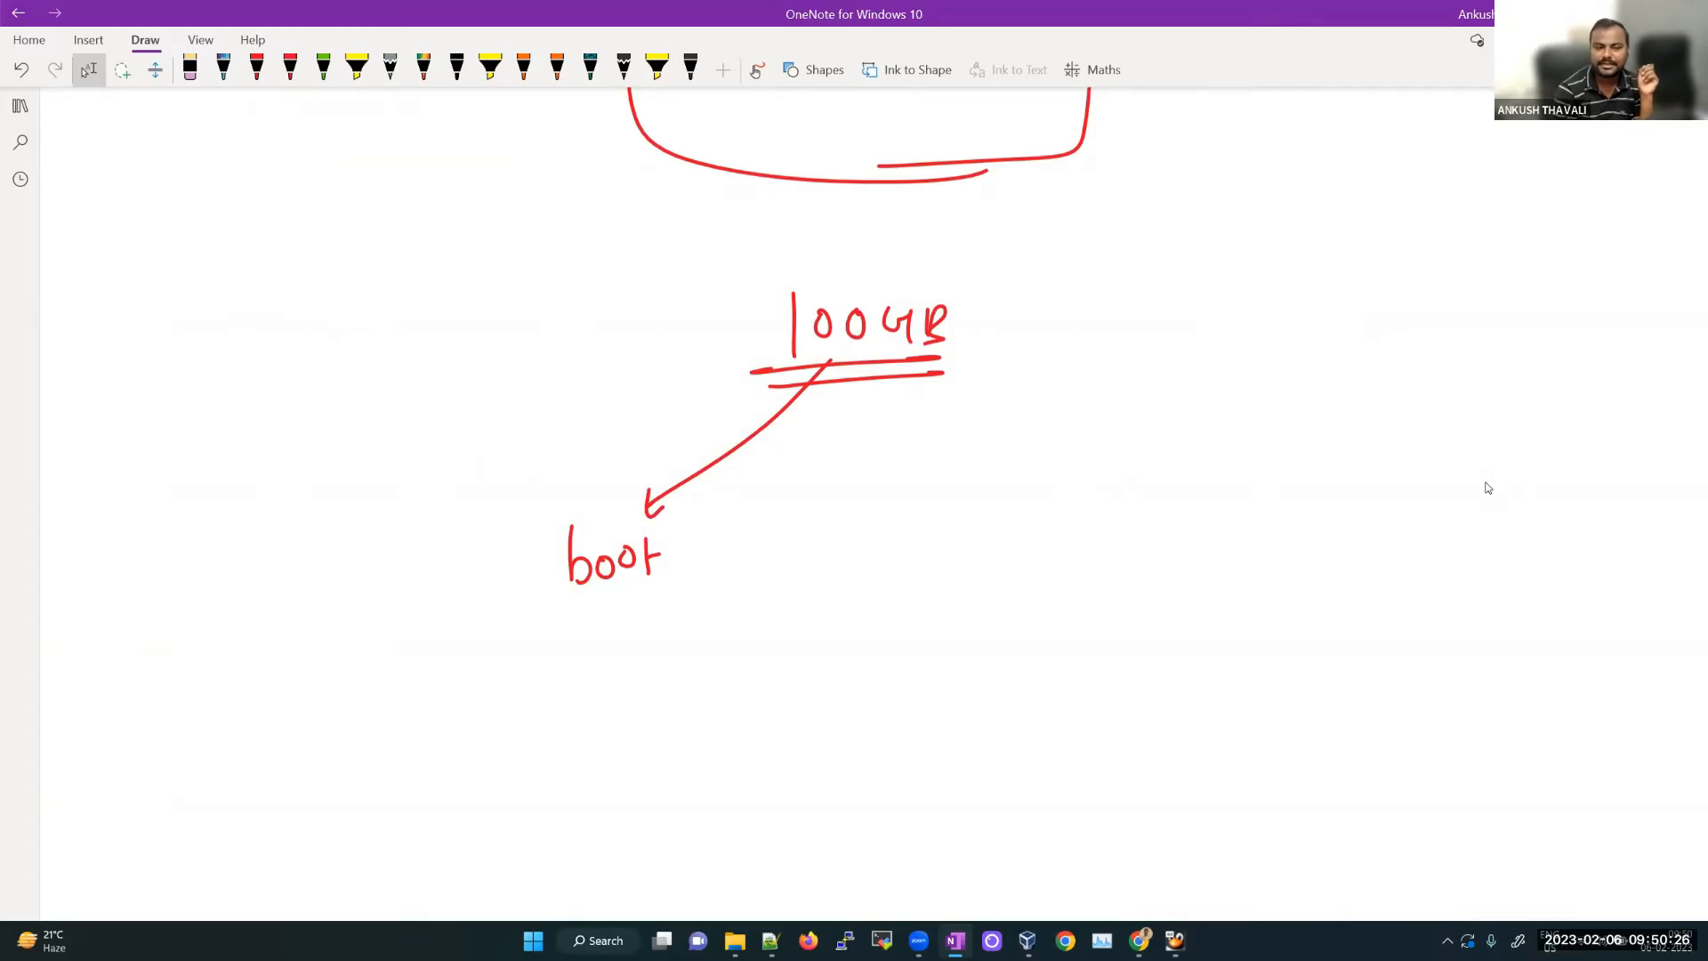
left_click_drag(541, 664, 554, 703)
left_click_drag(579, 656, 579, 699)
left_click_drag(547, 665, 607, 685)
mouse_move(619, 662)
left_mouse_down()
mouse_move(622, 685)
mouse_move(654, 683)
left_mouse_up()
mouse_move(654, 681)
left_mouse_down()
mouse_move(664, 655)
mouse_move(658, 684)
left_mouse_up()
left_click_drag(657, 655, 659, 681)
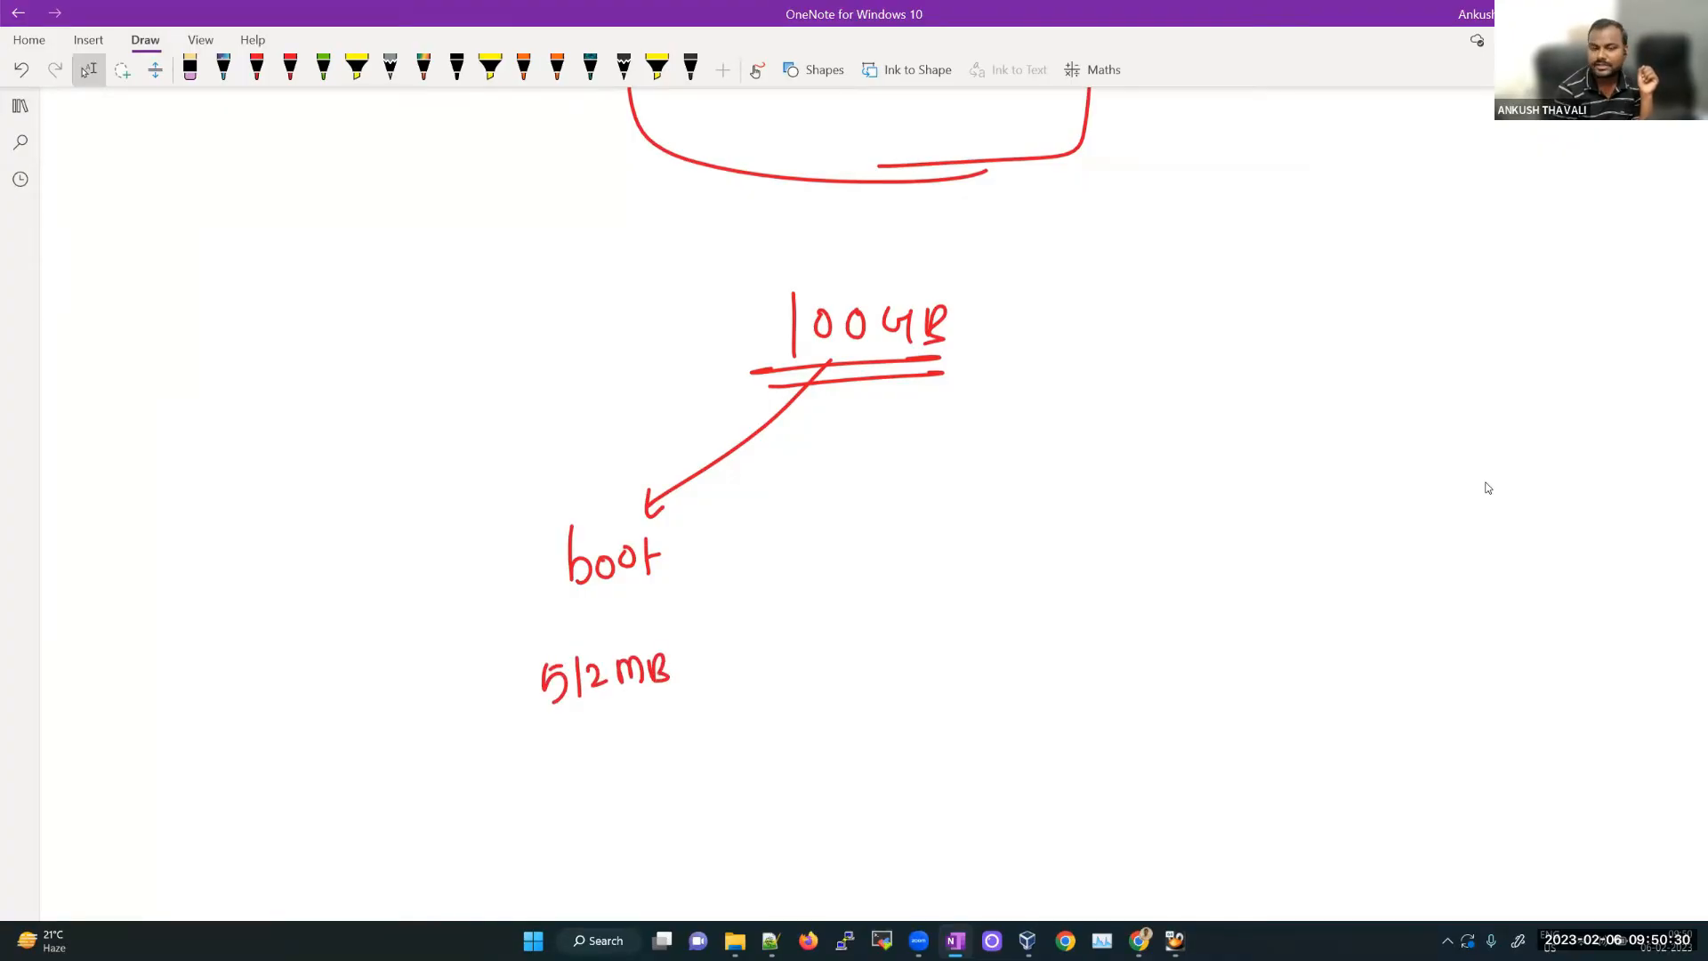
Step: Draw a red arrow down from 100GB to swap and note 5GB at the page's left
left_click(256, 69)
mouse_move(834, 354)
left_mouse_down()
mouse_move(794, 603)
mouse_move(865, 593)
left_mouse_up()
left_click_drag(869, 594, 881, 573)
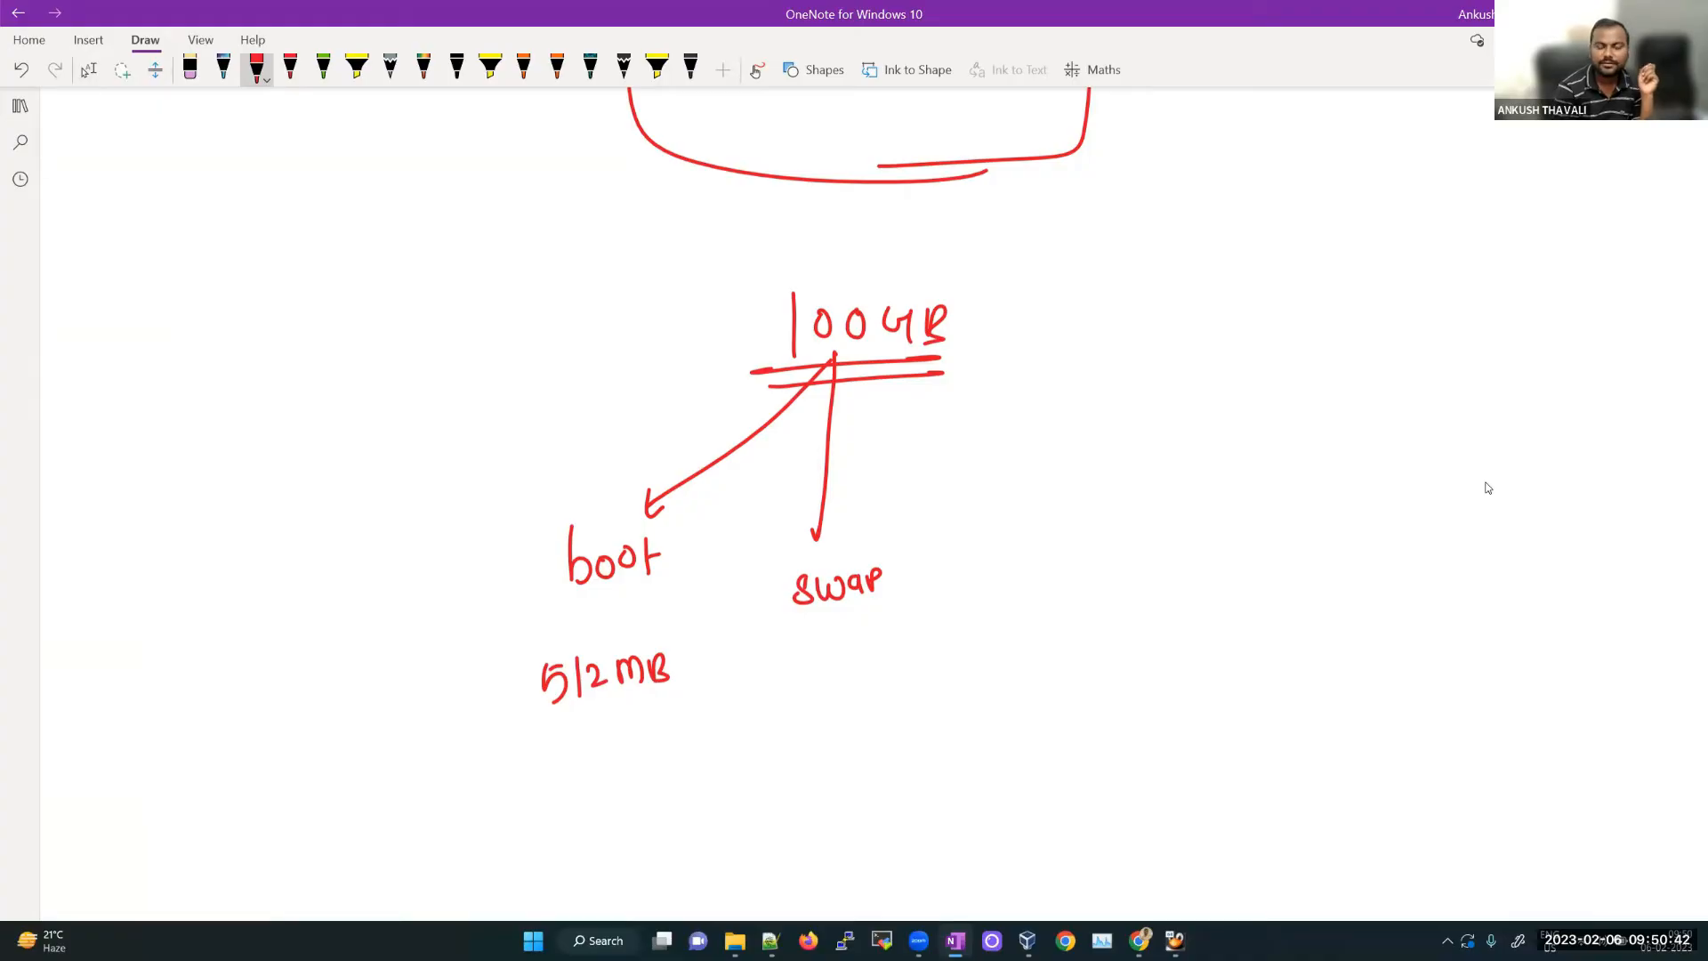
left_click_drag(227, 438, 246, 470)
left_click_drag(226, 431, 242, 426)
left_click_drag(260, 427, 271, 453)
left_click_drag(283, 422, 287, 443)
left_click_drag(283, 422, 304, 438)
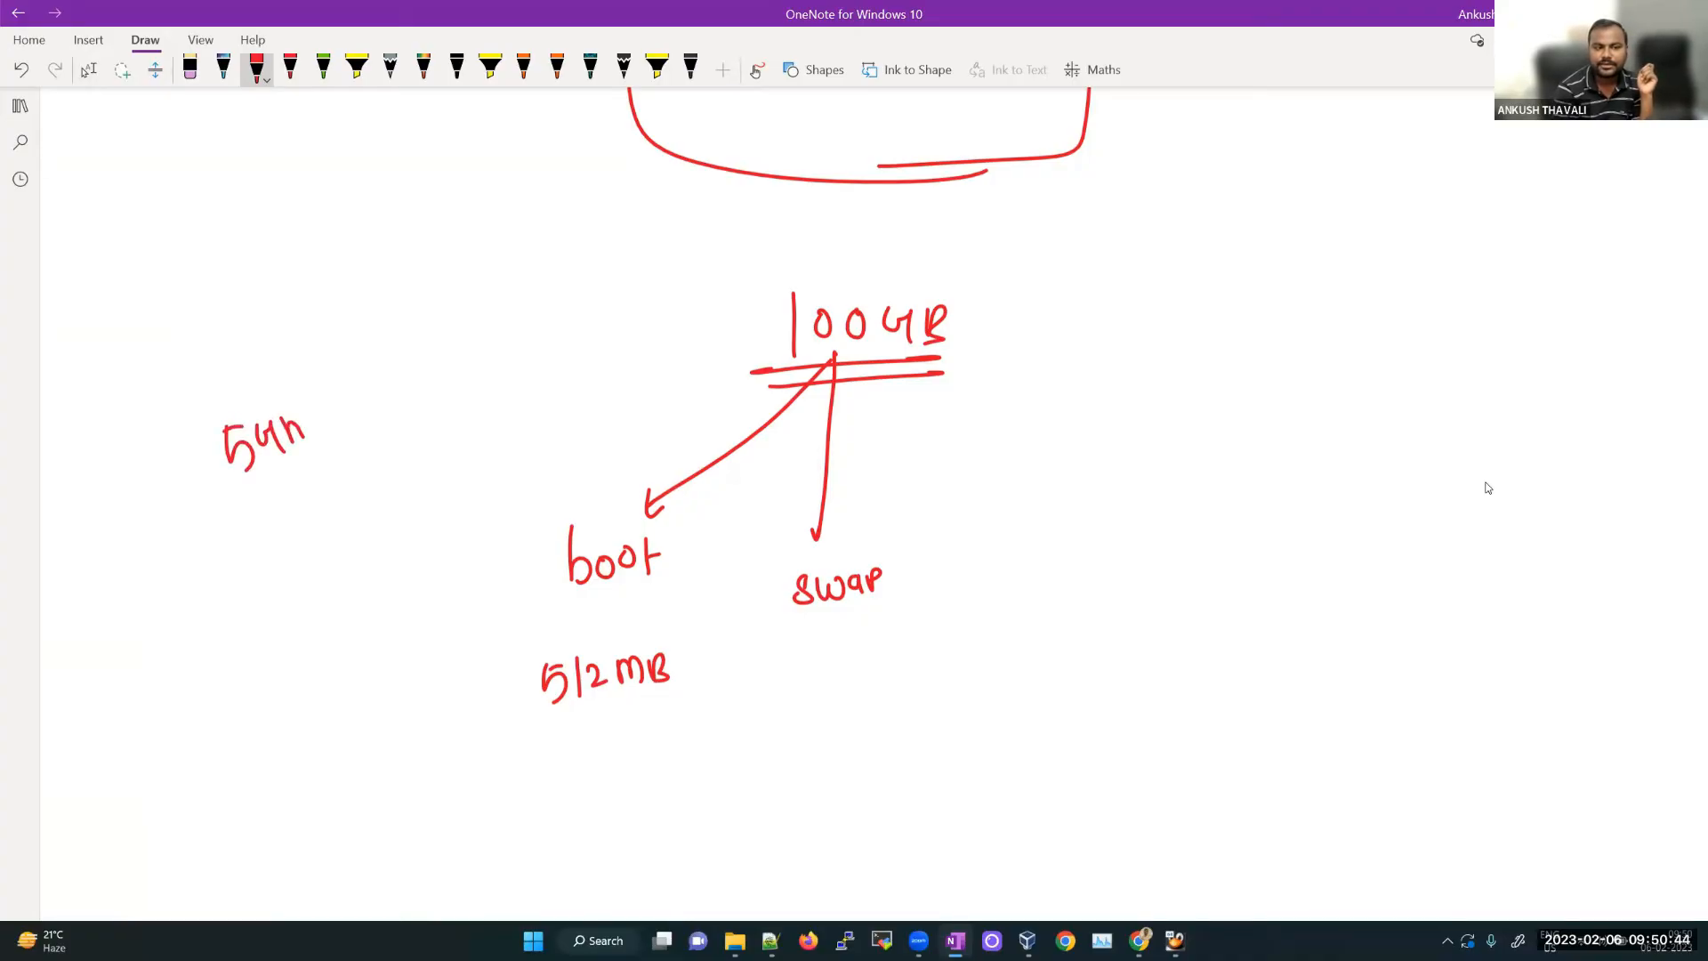
Step: Annotate swap with 8GB to 10GB, double-underline it, and add the bracketed note '(sec rom)'
mouse_move(828, 644)
left_mouse_down()
mouse_move(824, 677)
mouse_move(880, 676)
mouse_move(830, 729)
left_mouse_up()
left_click_drag(823, 718, 854, 721)
mouse_move(831, 749)
left_mouse_down()
mouse_move(832, 776)
mouse_move(894, 757)
left_mouse_up()
left_click_drag(906, 746, 920, 758)
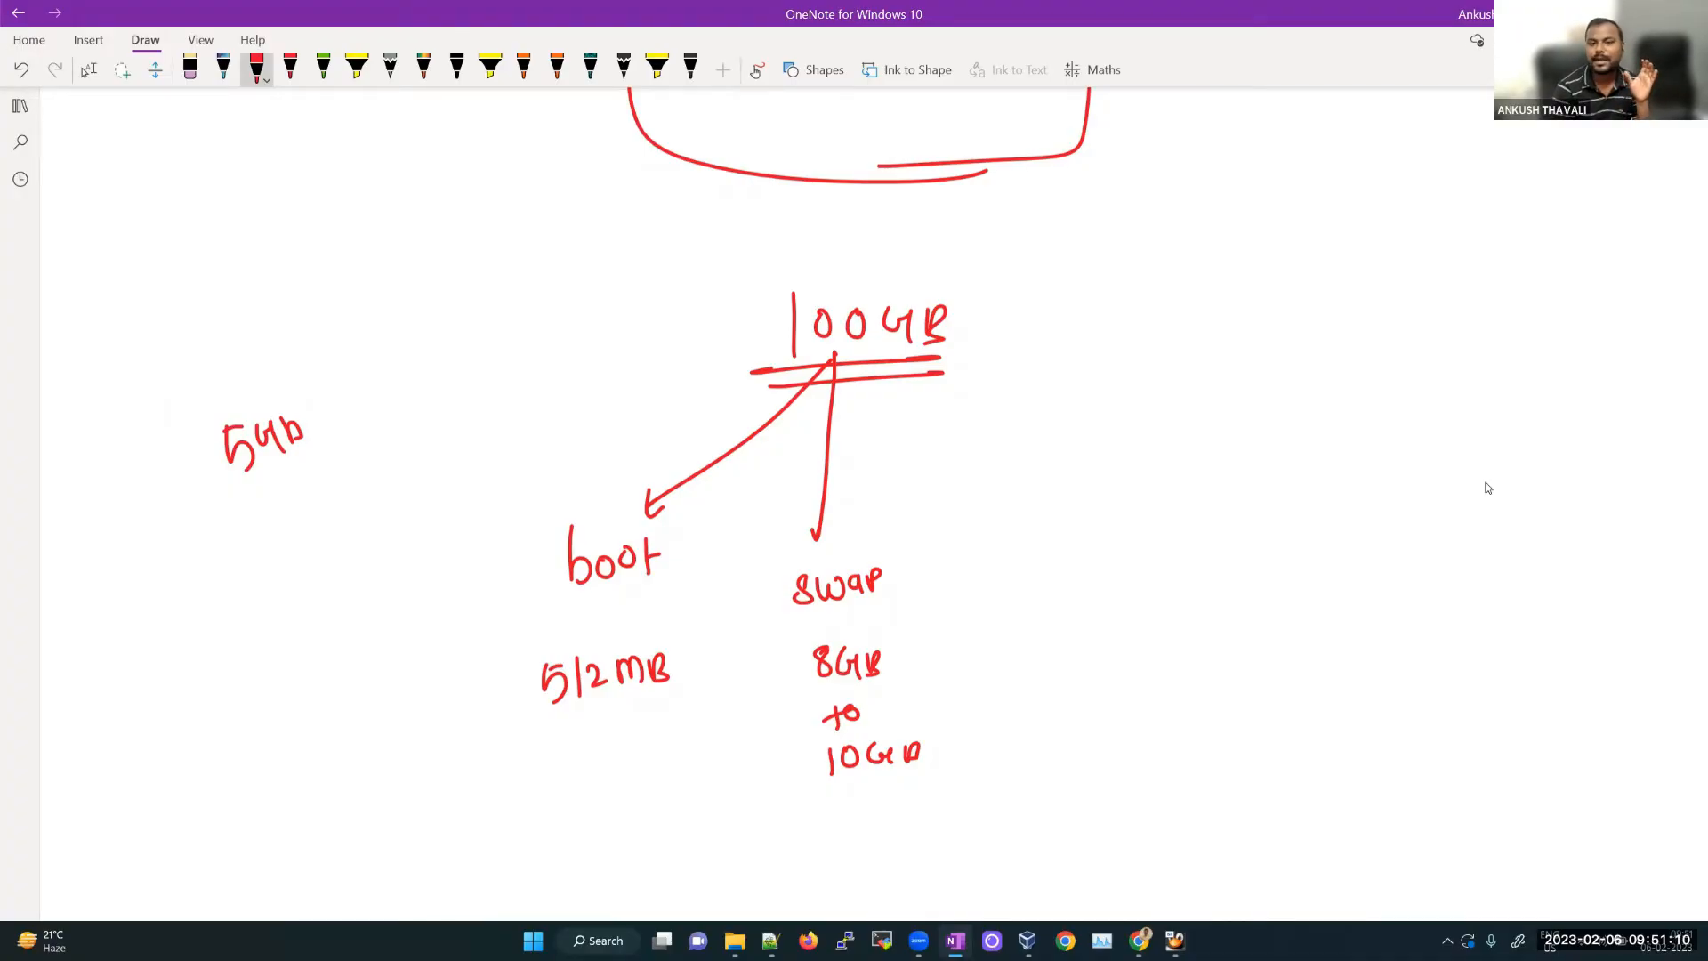
left_click_drag(796, 611, 868, 608)
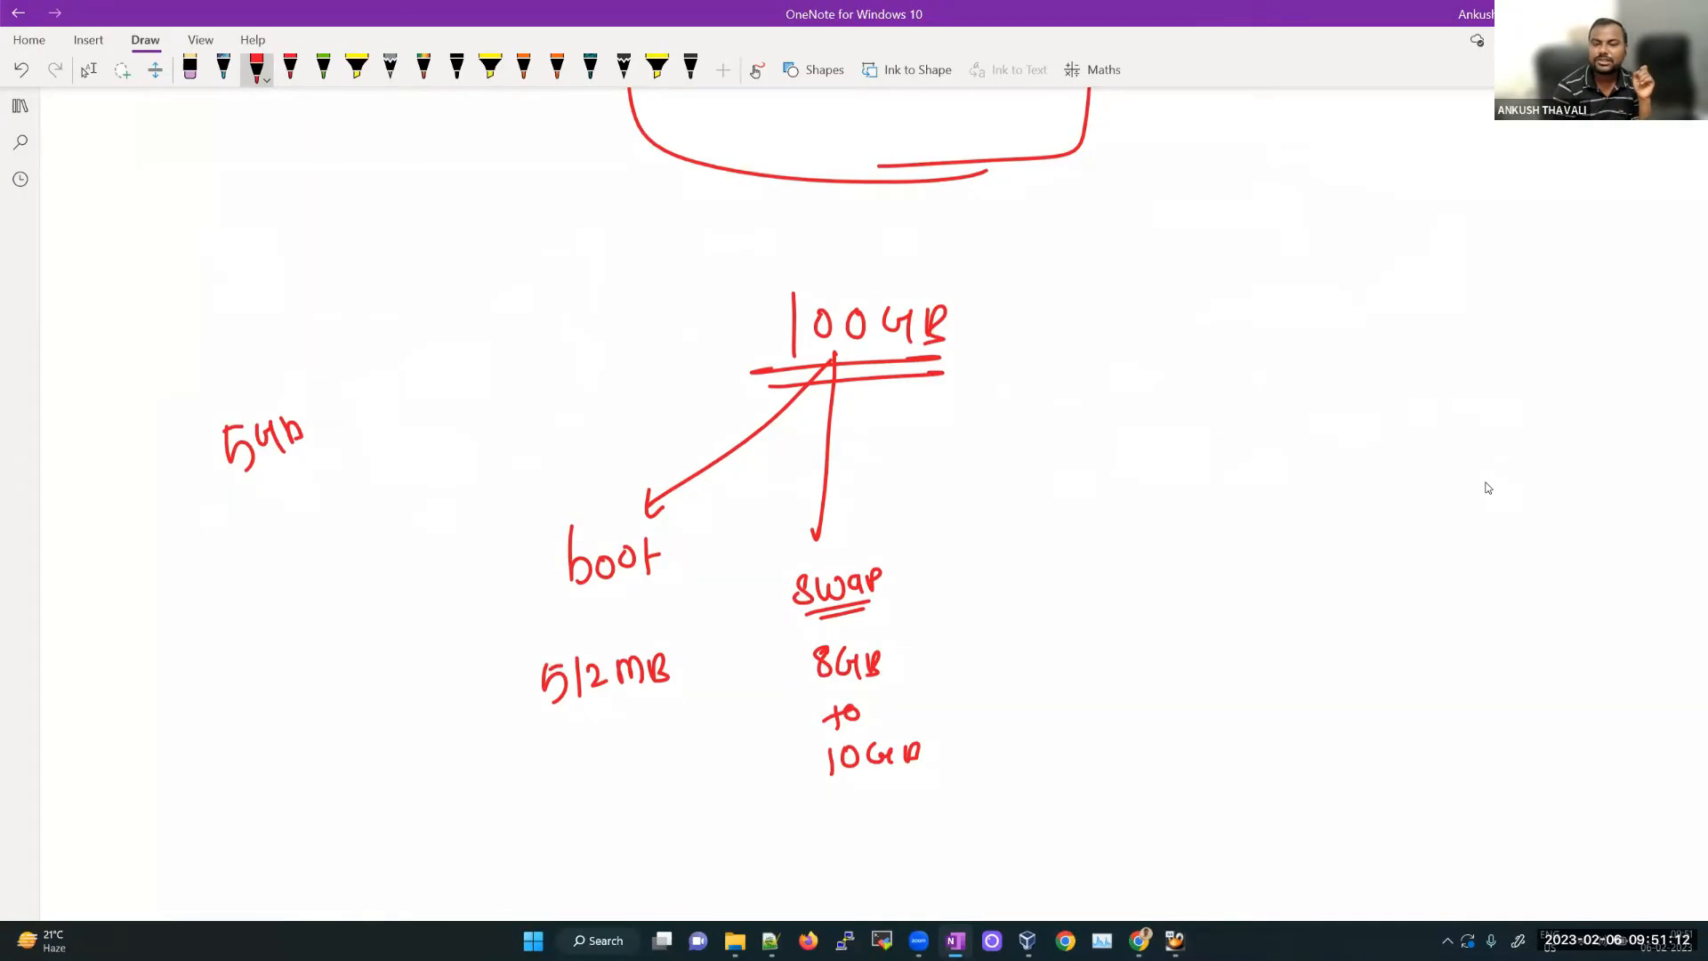
mouse_move(904, 551)
left_mouse_down()
mouse_move(897, 591)
mouse_move(936, 572)
left_mouse_up()
mouse_move(947, 556)
left_mouse_down()
mouse_move(939, 586)
mouse_move(974, 585)
left_mouse_up()
left_click_drag(983, 570, 986, 601)
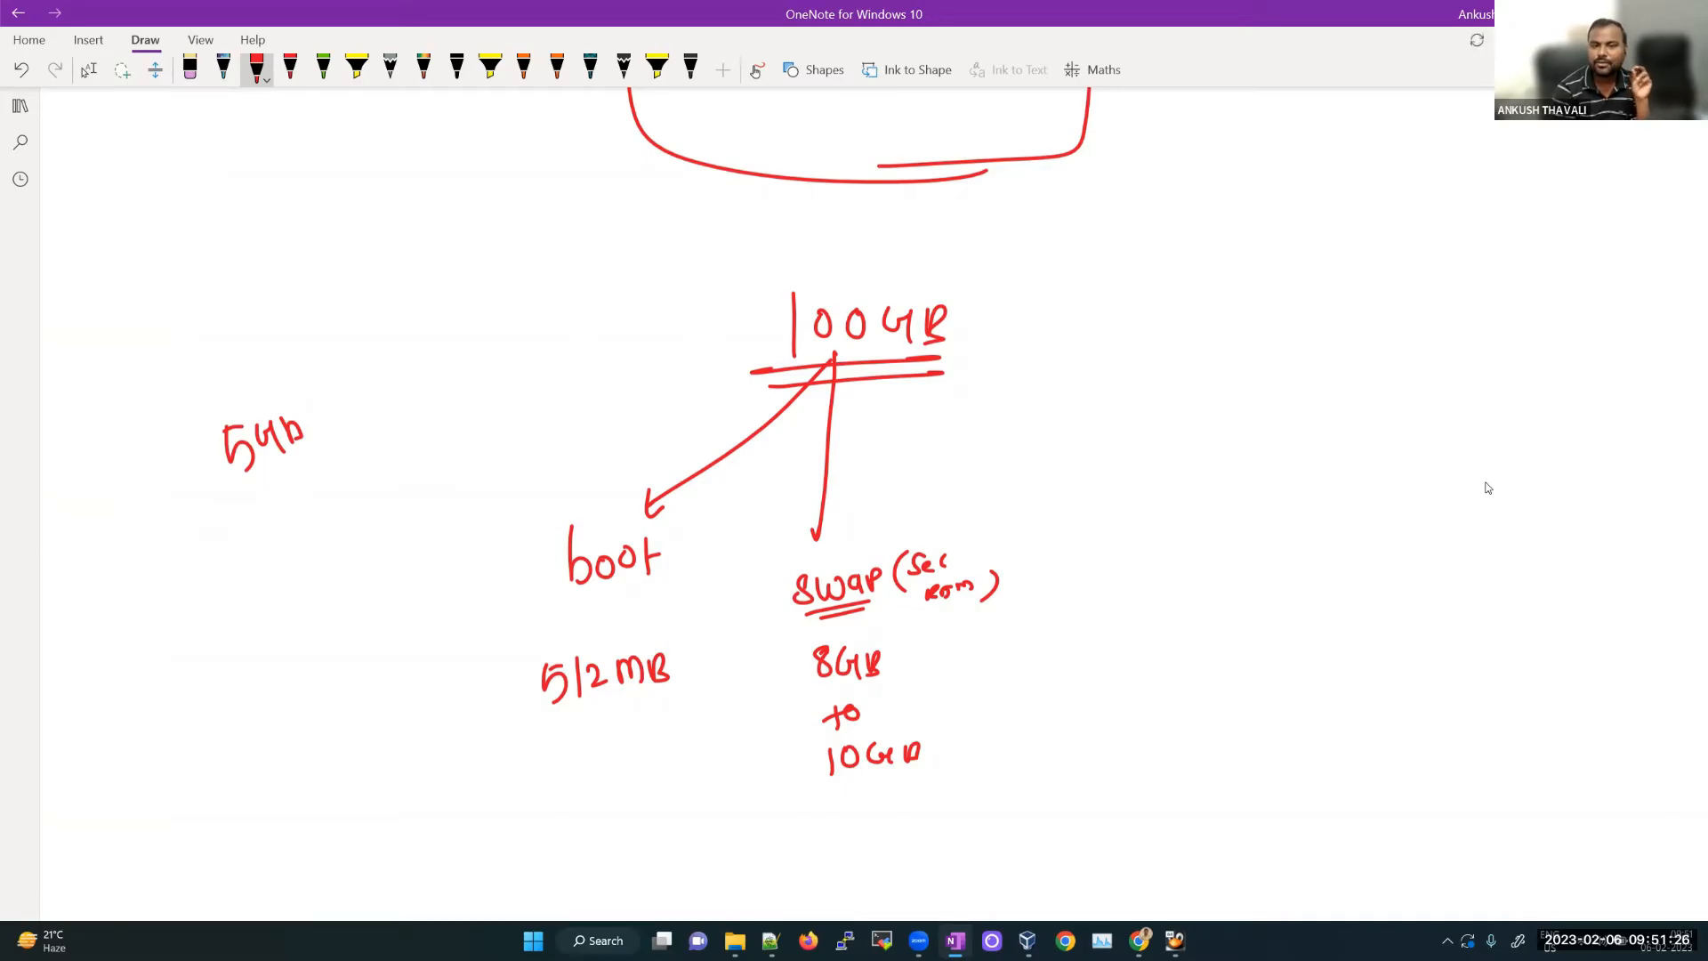
Step: Add an arrow from 100GB to /tmp labelled 5GB, both double-underlined
mouse_move(835, 358)
left_mouse_down()
mouse_move(1060, 498)
mouse_move(1104, 575)
left_mouse_up()
mouse_move(1122, 530)
left_mouse_down()
mouse_move(1118, 569)
mouse_move(1135, 539)
left_mouse_up()
left_click_drag(1135, 562, 1175, 557)
left_click_drag(1101, 584, 1171, 577)
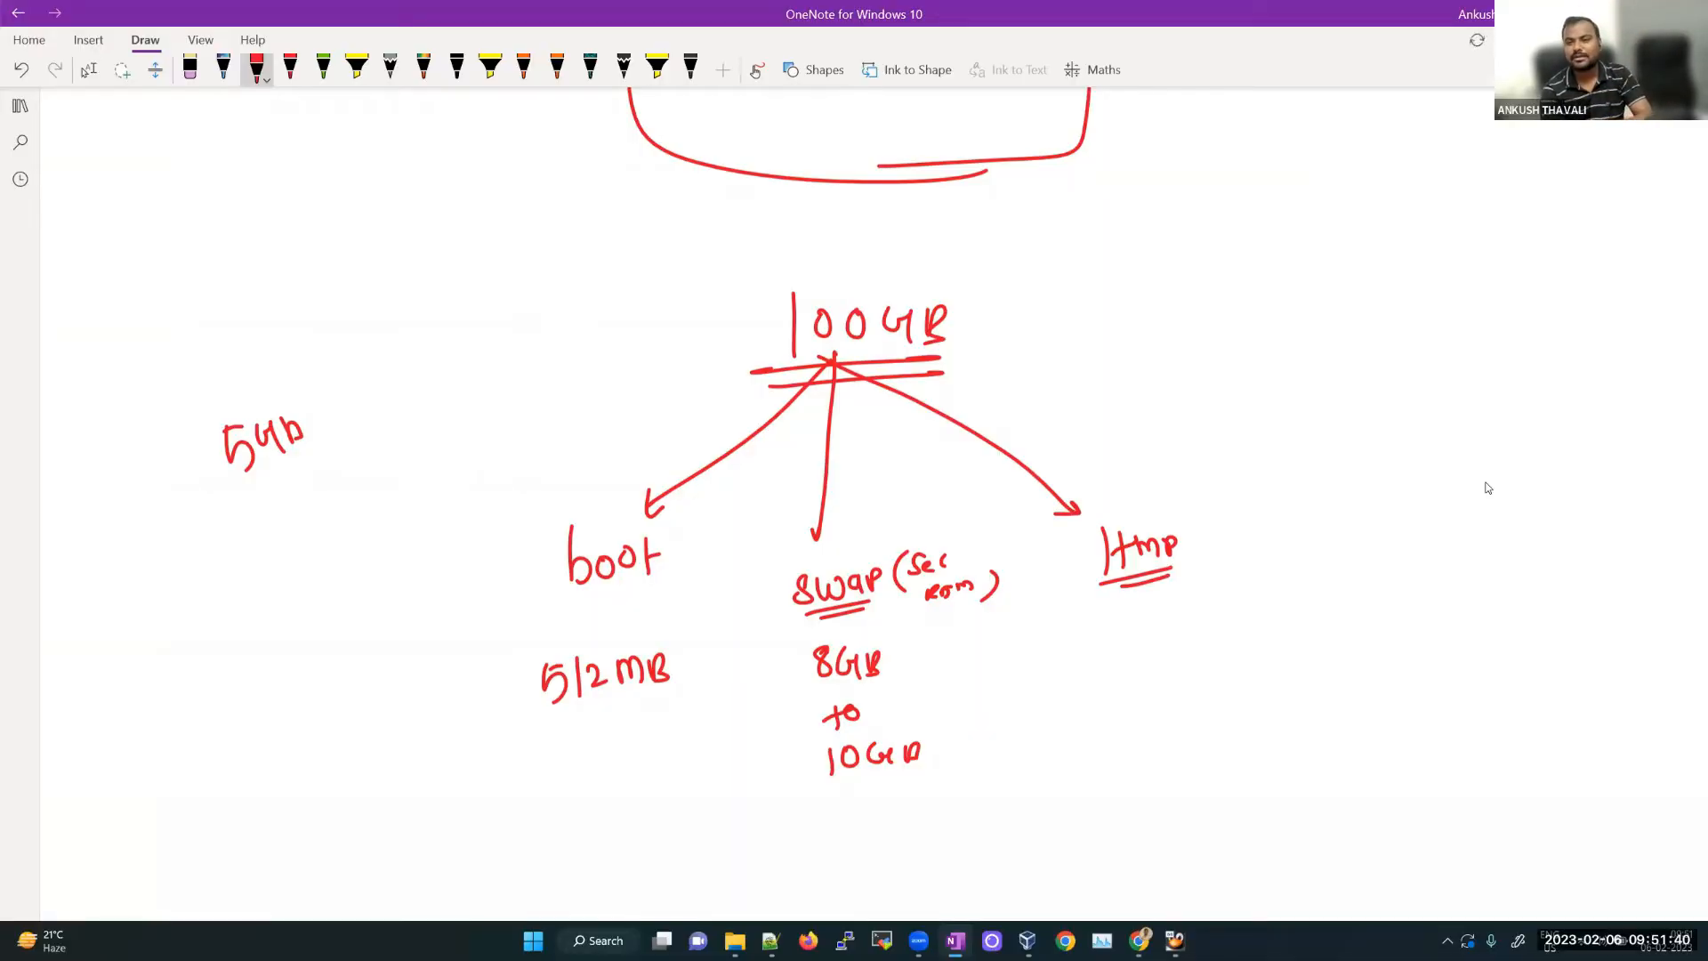
mouse_move(1141, 633)
left_mouse_down()
mouse_move(1123, 663)
mouse_move(1193, 663)
left_mouse_up()
left_click_drag(1139, 694, 1171, 682)
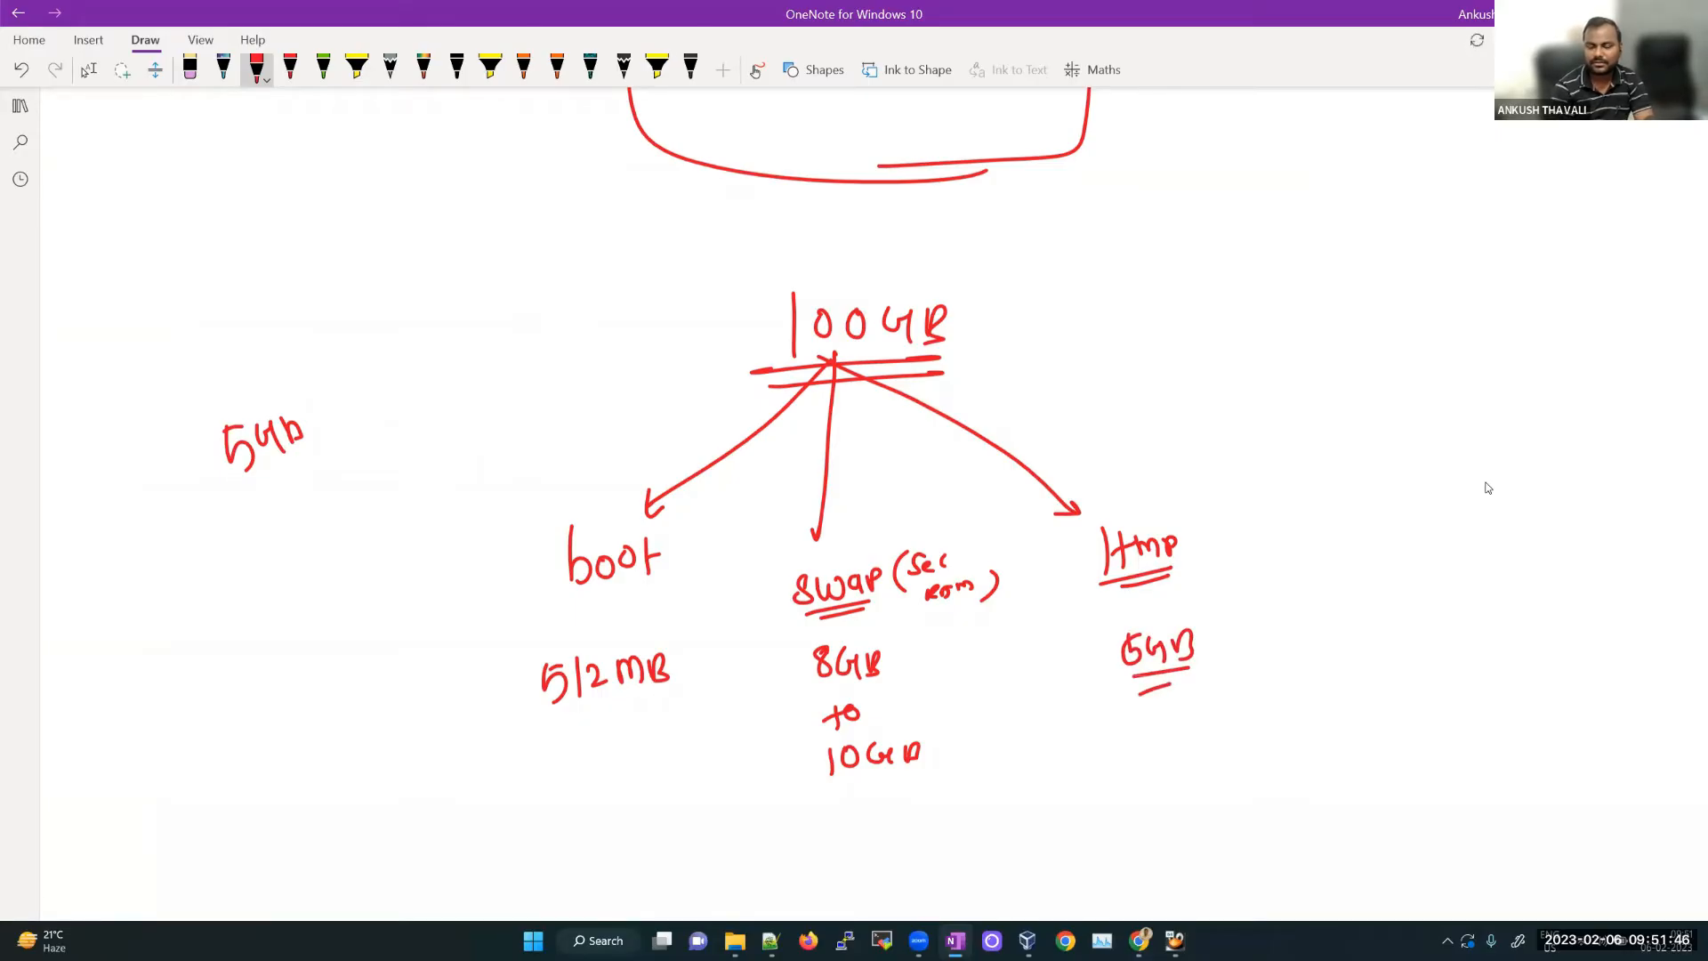
Step: Draw a long arrow to a circled / marked root, with a curved arrow to /data/
mouse_move(836, 357)
left_mouse_down()
mouse_move(1314, 418)
mouse_move(1292, 425)
mouse_move(1345, 465)
mouse_move(1337, 477)
left_mouse_up()
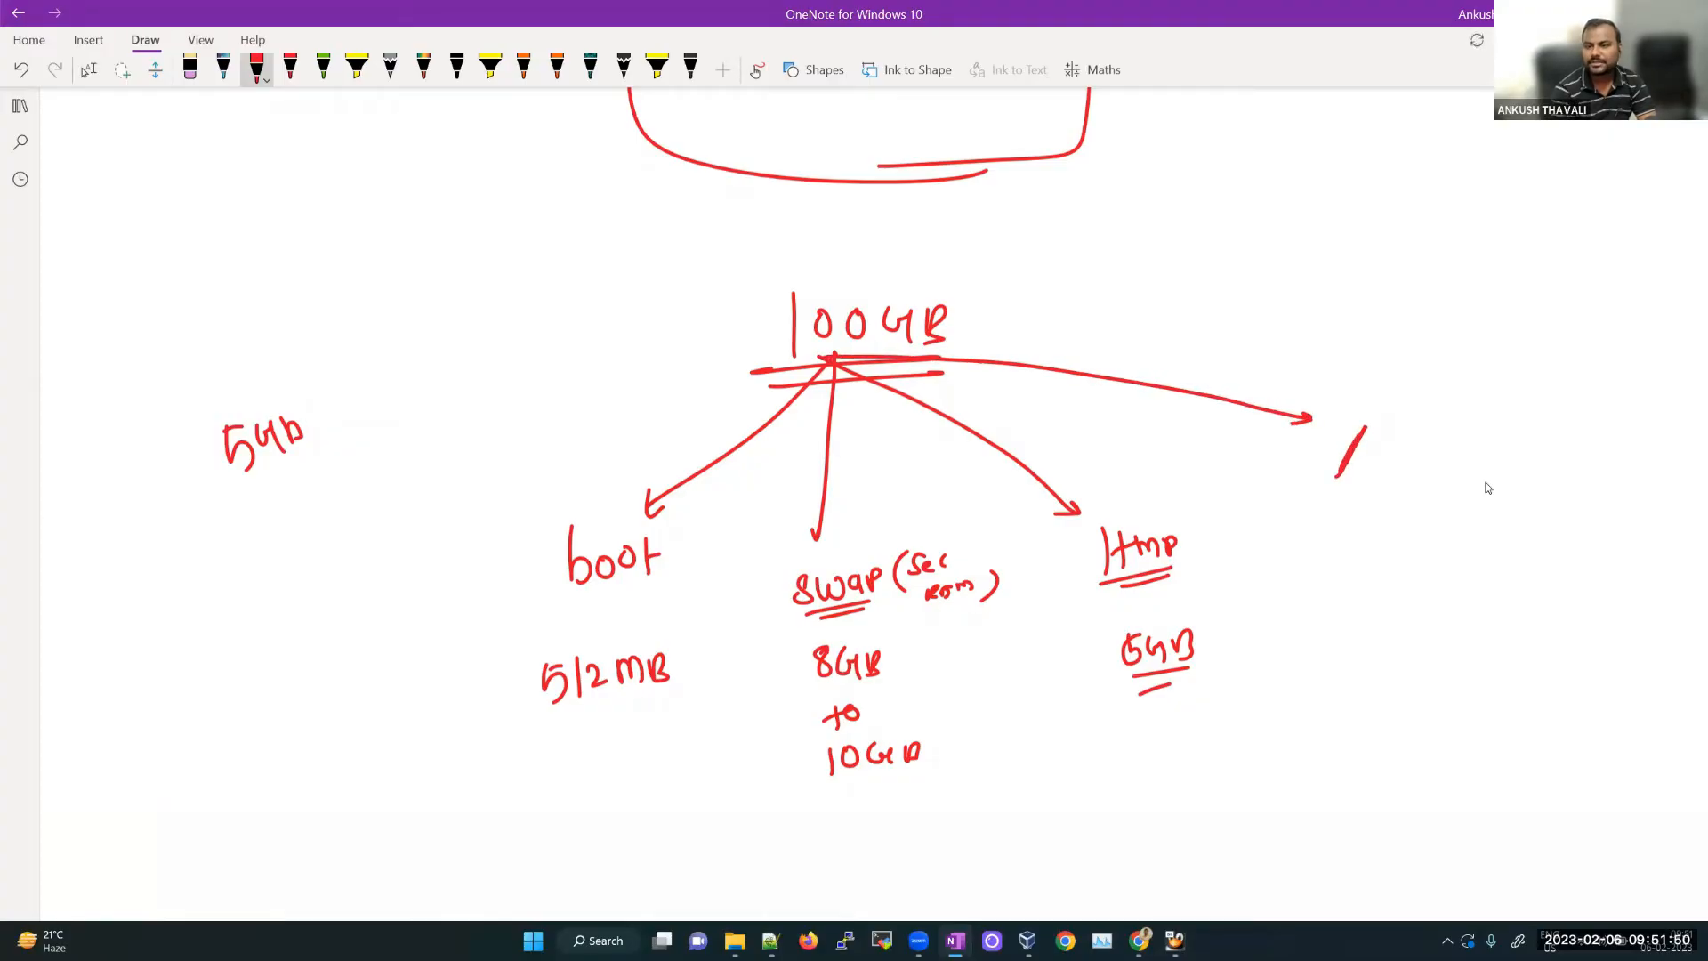
mouse_move(1443, 455)
left_mouse_down()
mouse_move(1515, 437)
mouse_move(1503, 472)
left_mouse_up()
left_click_drag(1508, 415, 1488, 413)
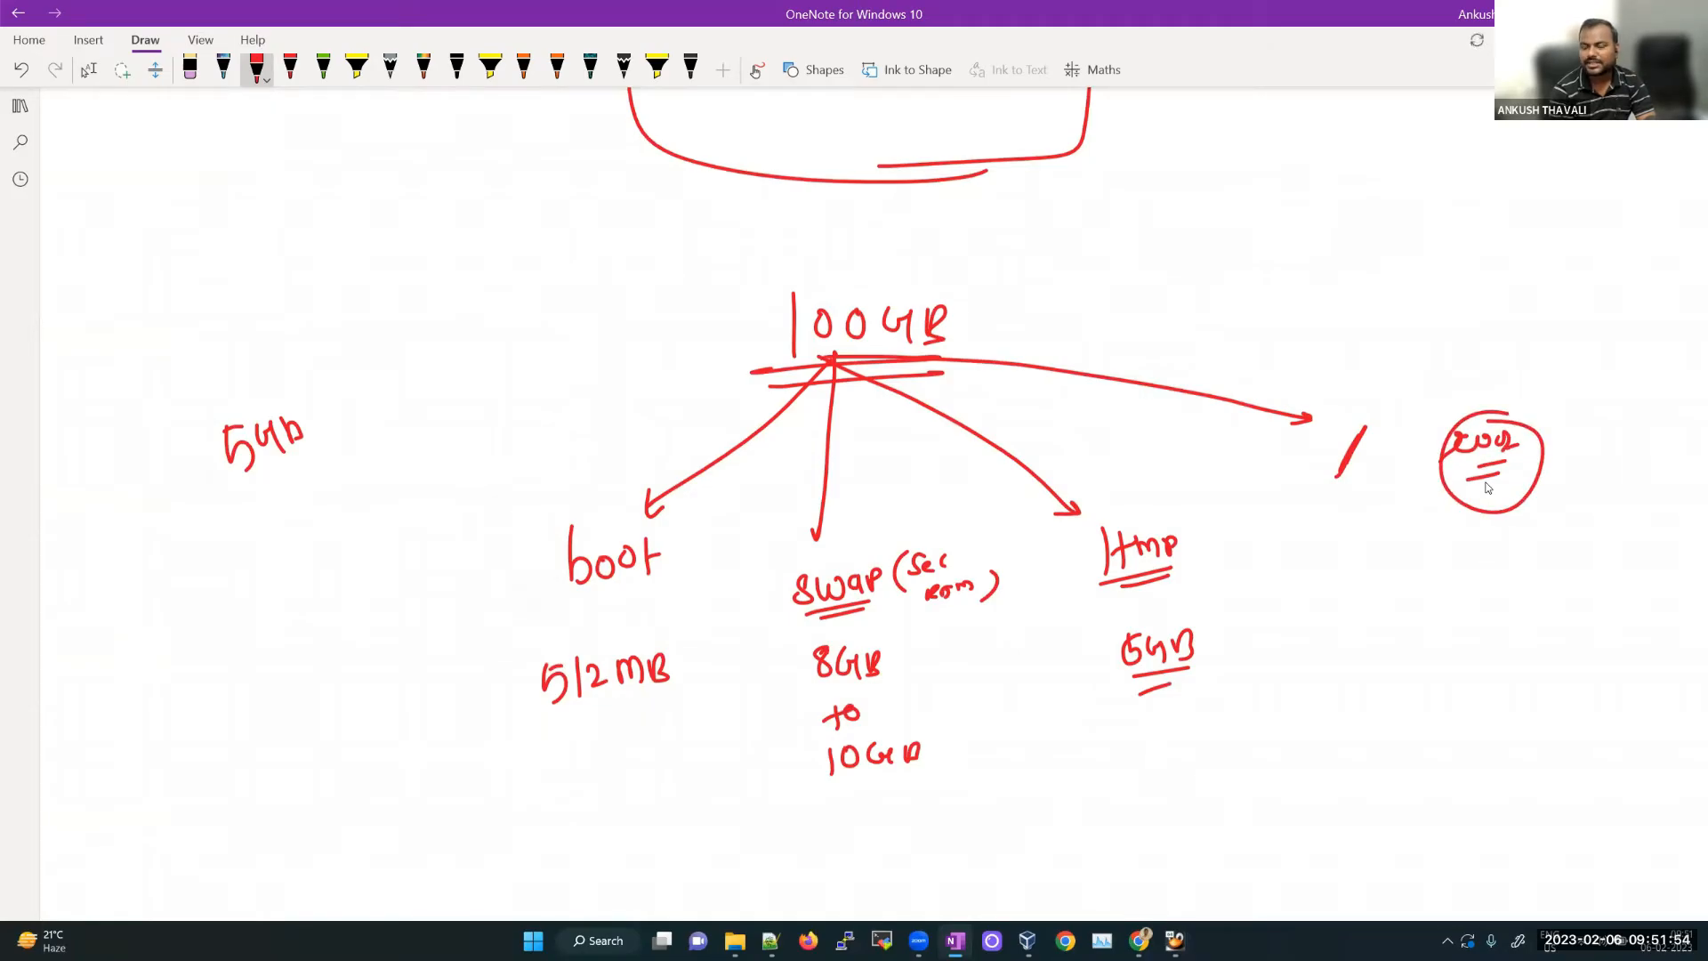
mouse_move(1370, 501)
left_mouse_down()
mouse_move(1401, 570)
mouse_move(1416, 567)
left_mouse_up()
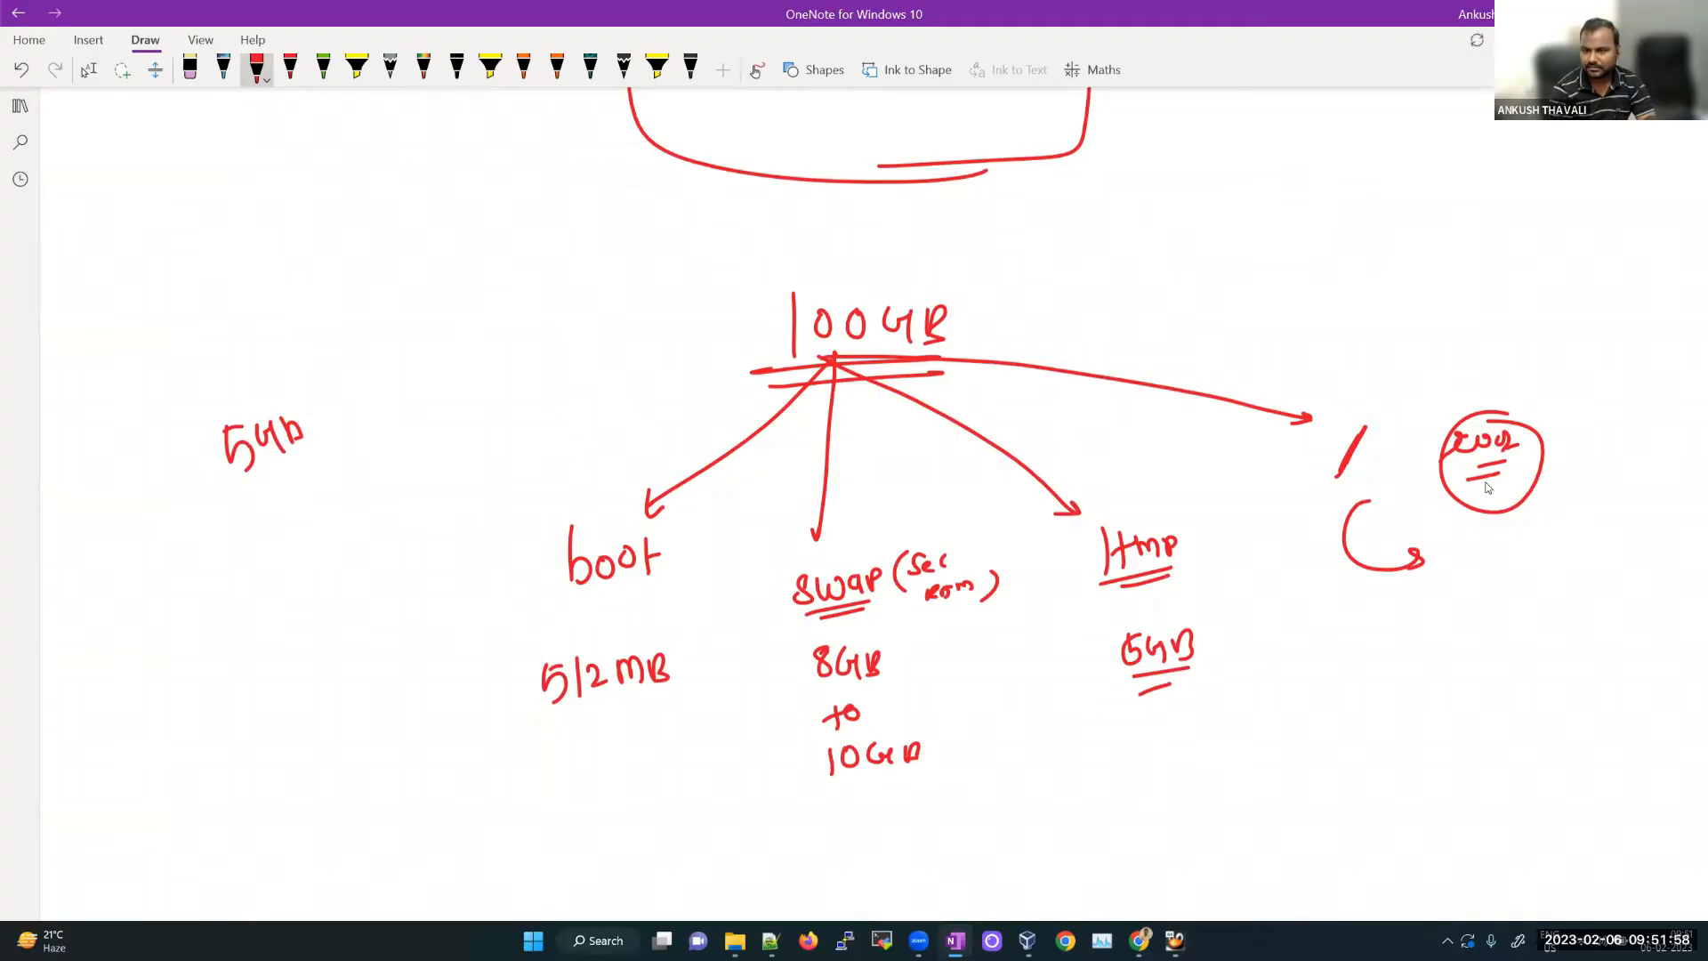
mouse_move(1451, 562)
left_mouse_down()
mouse_move(1438, 601)
mouse_move(1487, 594)
left_mouse_up()
mouse_move(1492, 570)
left_mouse_down()
mouse_move(1495, 595)
mouse_move(1516, 593)
left_mouse_up()
left_click_drag(1531, 558, 1522, 603)
mouse_move(1331, 485)
left_mouse_down()
mouse_move(1383, 487)
mouse_move(1306, 445)
mouse_move(1416, 418)
left_mouse_up()
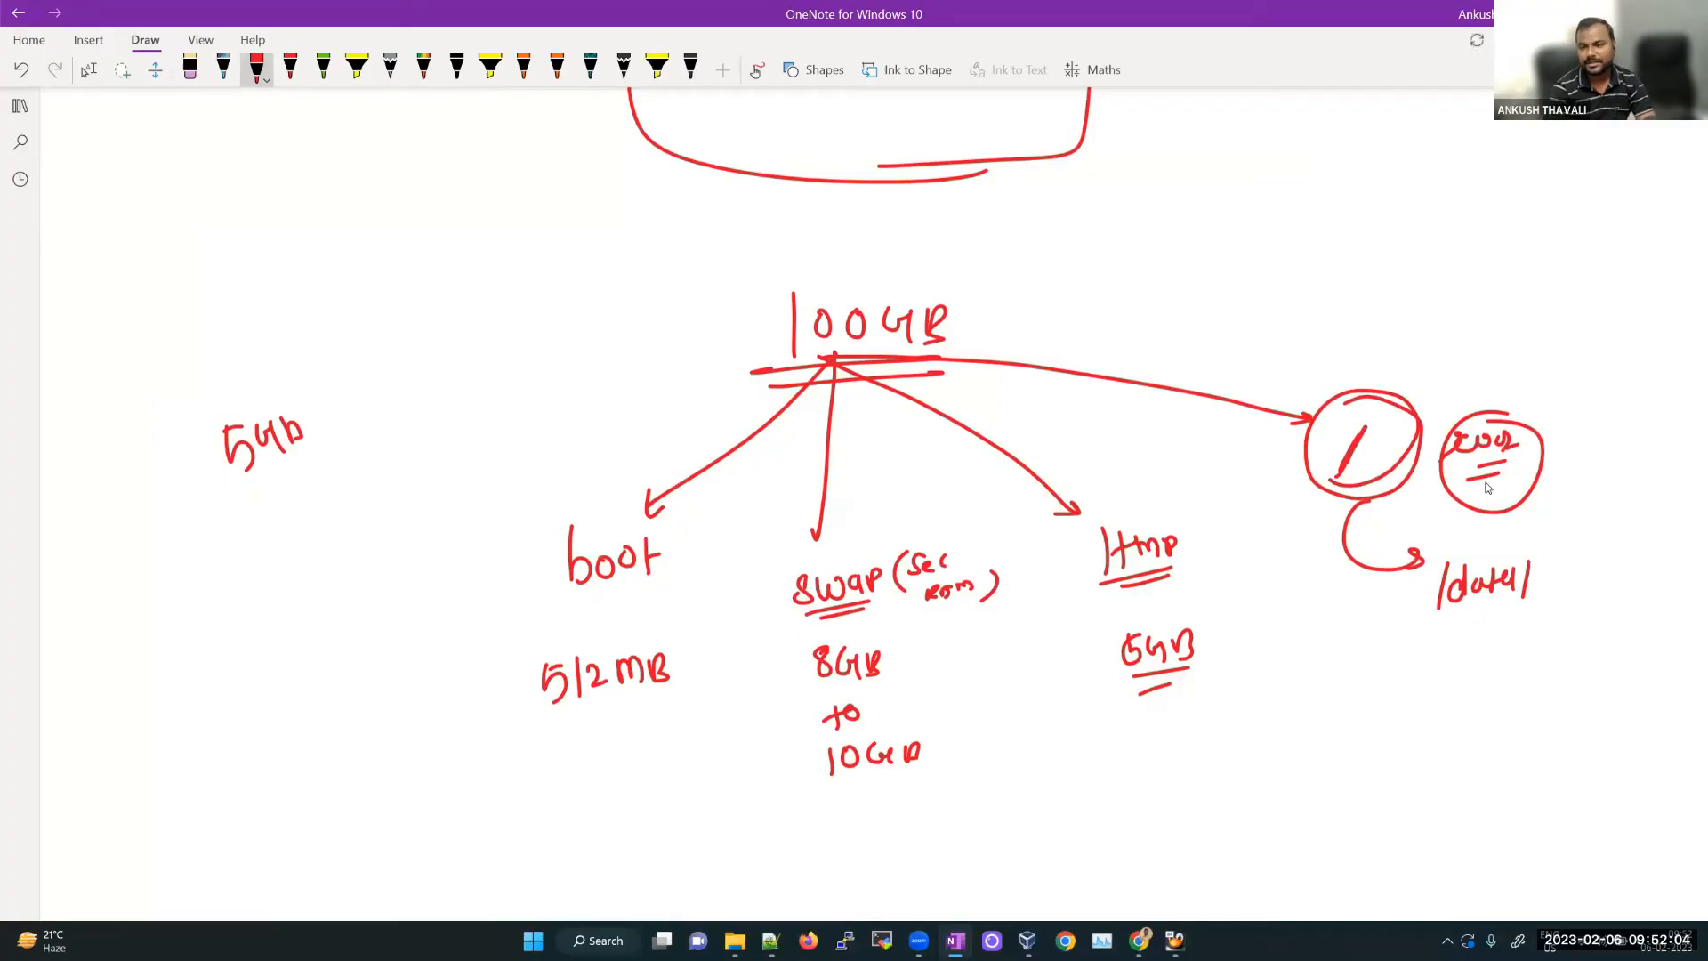
key("Escape")
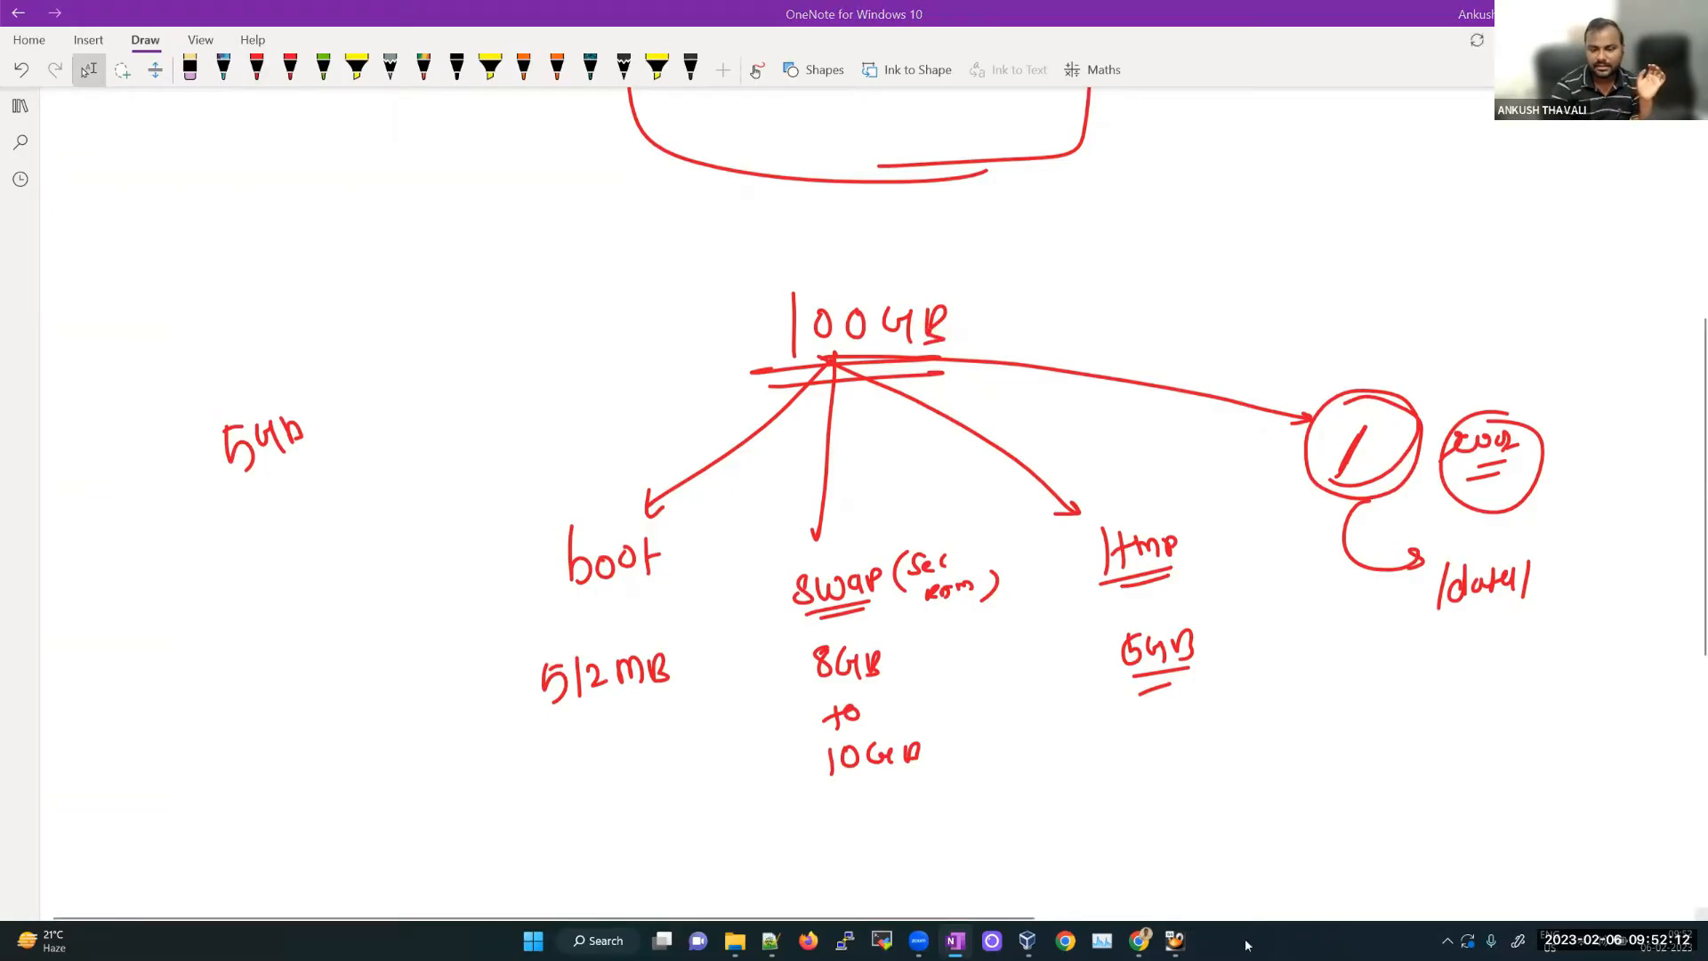
Step: Bring the Oracle Linux VM window forward and move it up and to the left
mouse_move(1174, 940)
left_click(1248, 862)
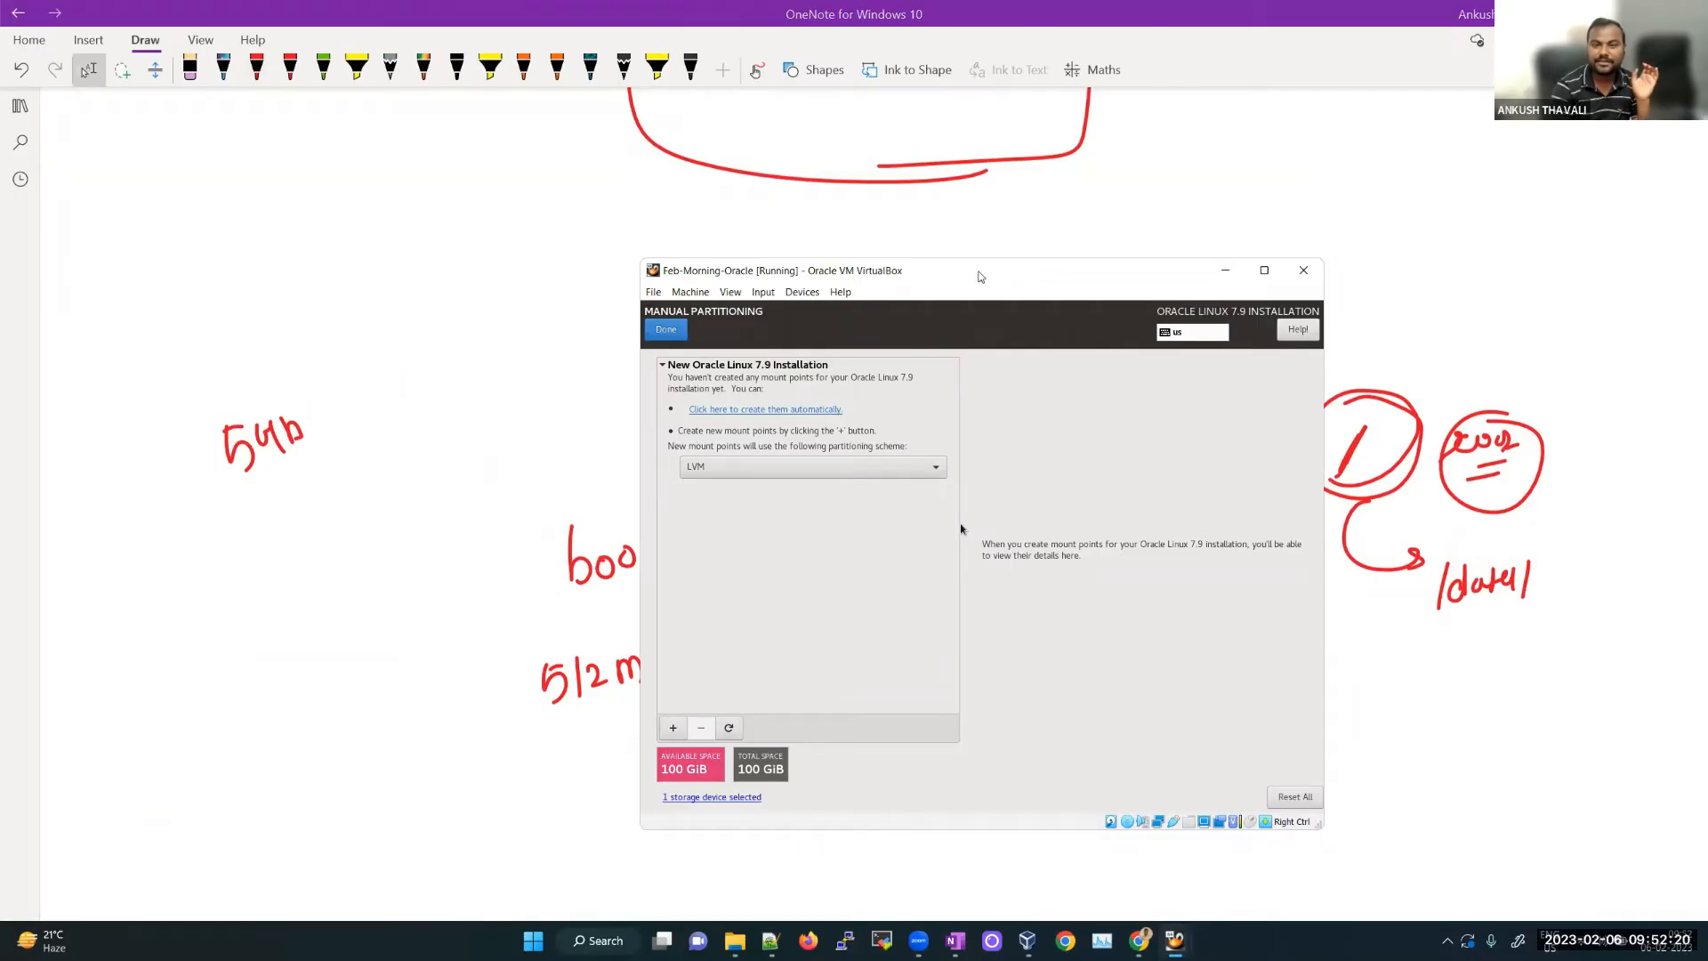
left_click_drag(977, 275, 884, 204)
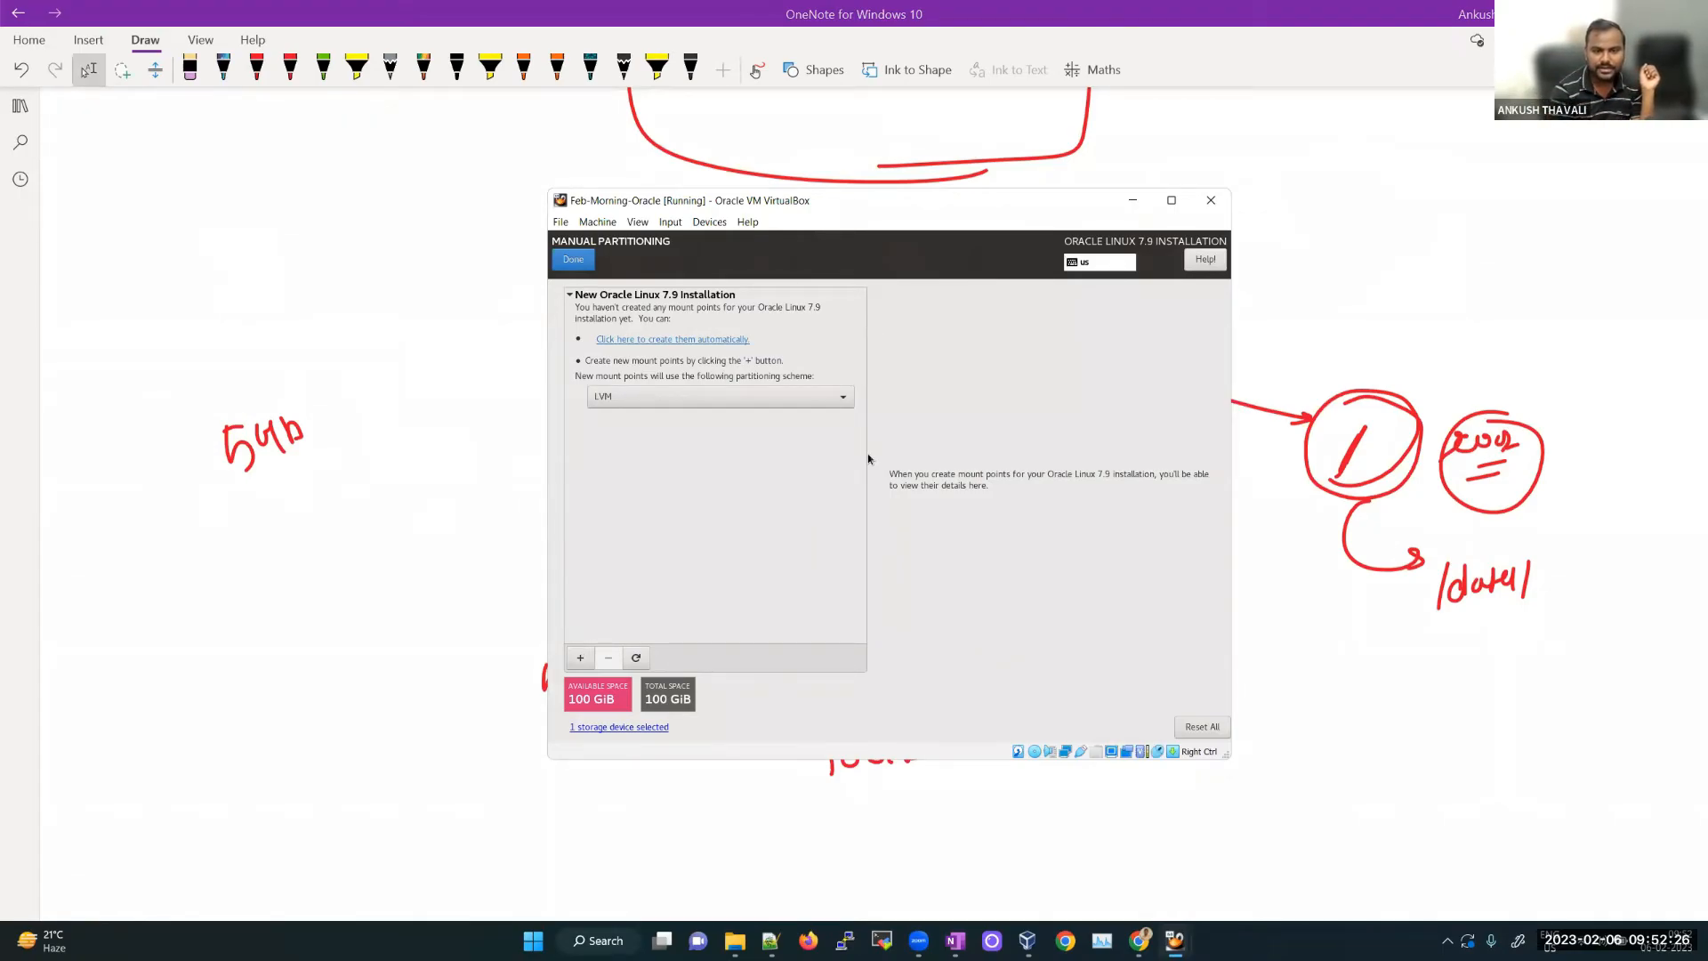
Step: Add a /boot mount point with a desired capacity of 512 MiB
left_click(581, 658)
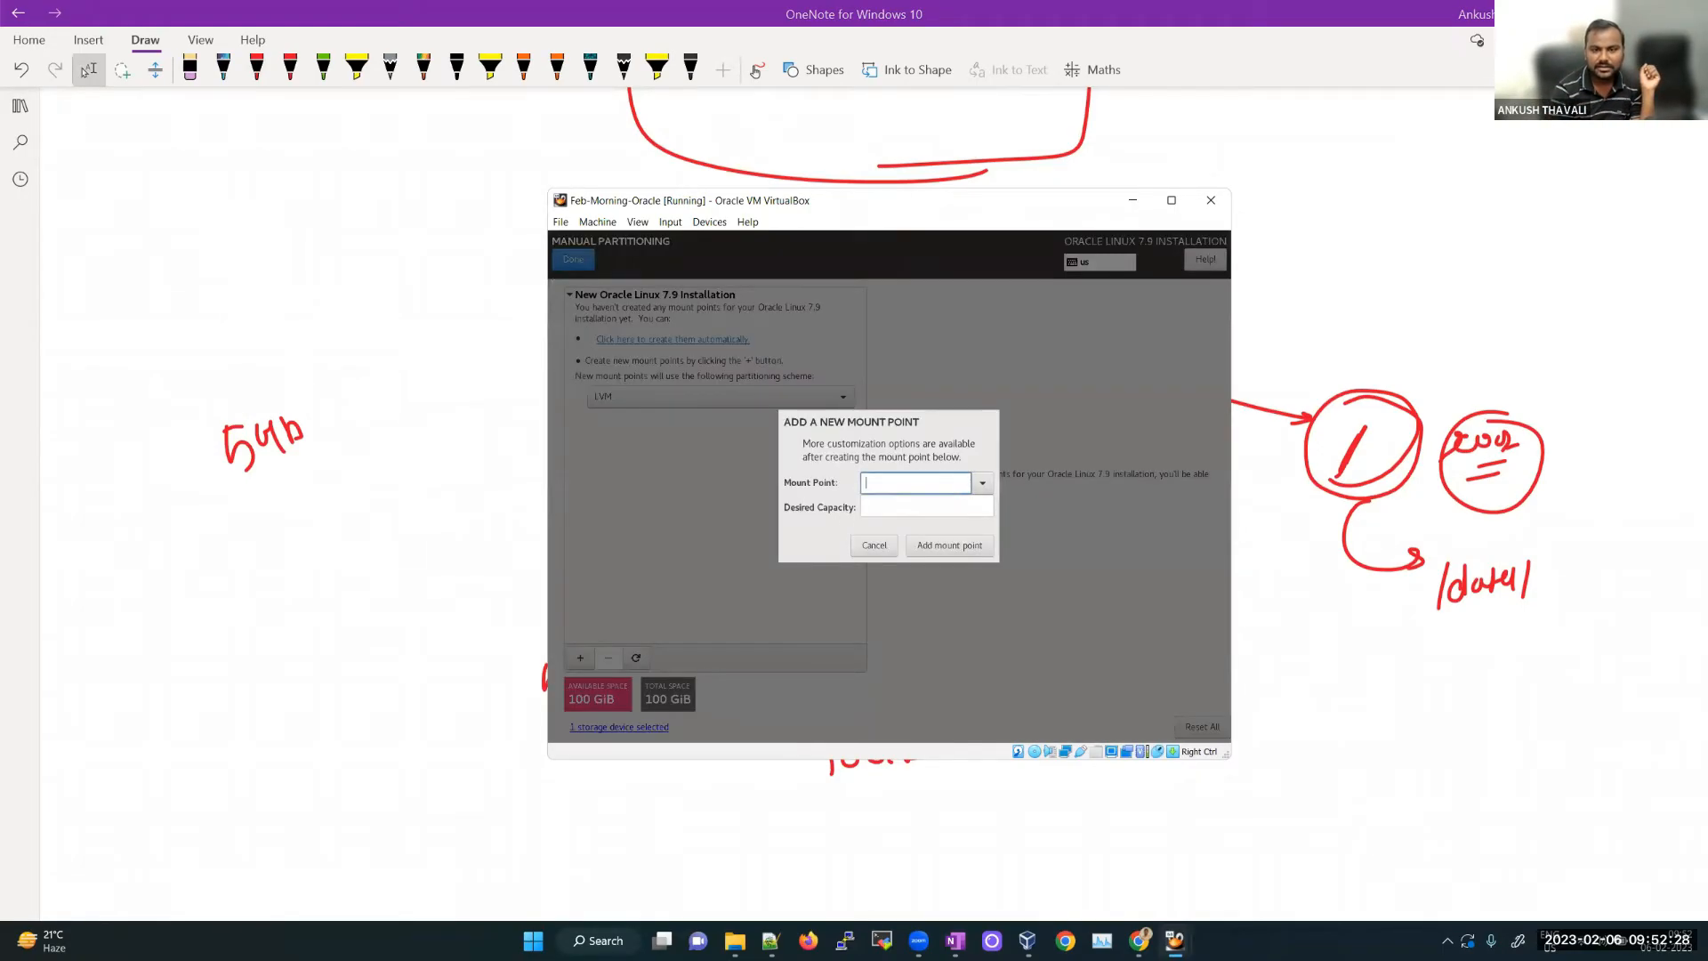
left_click(984, 485)
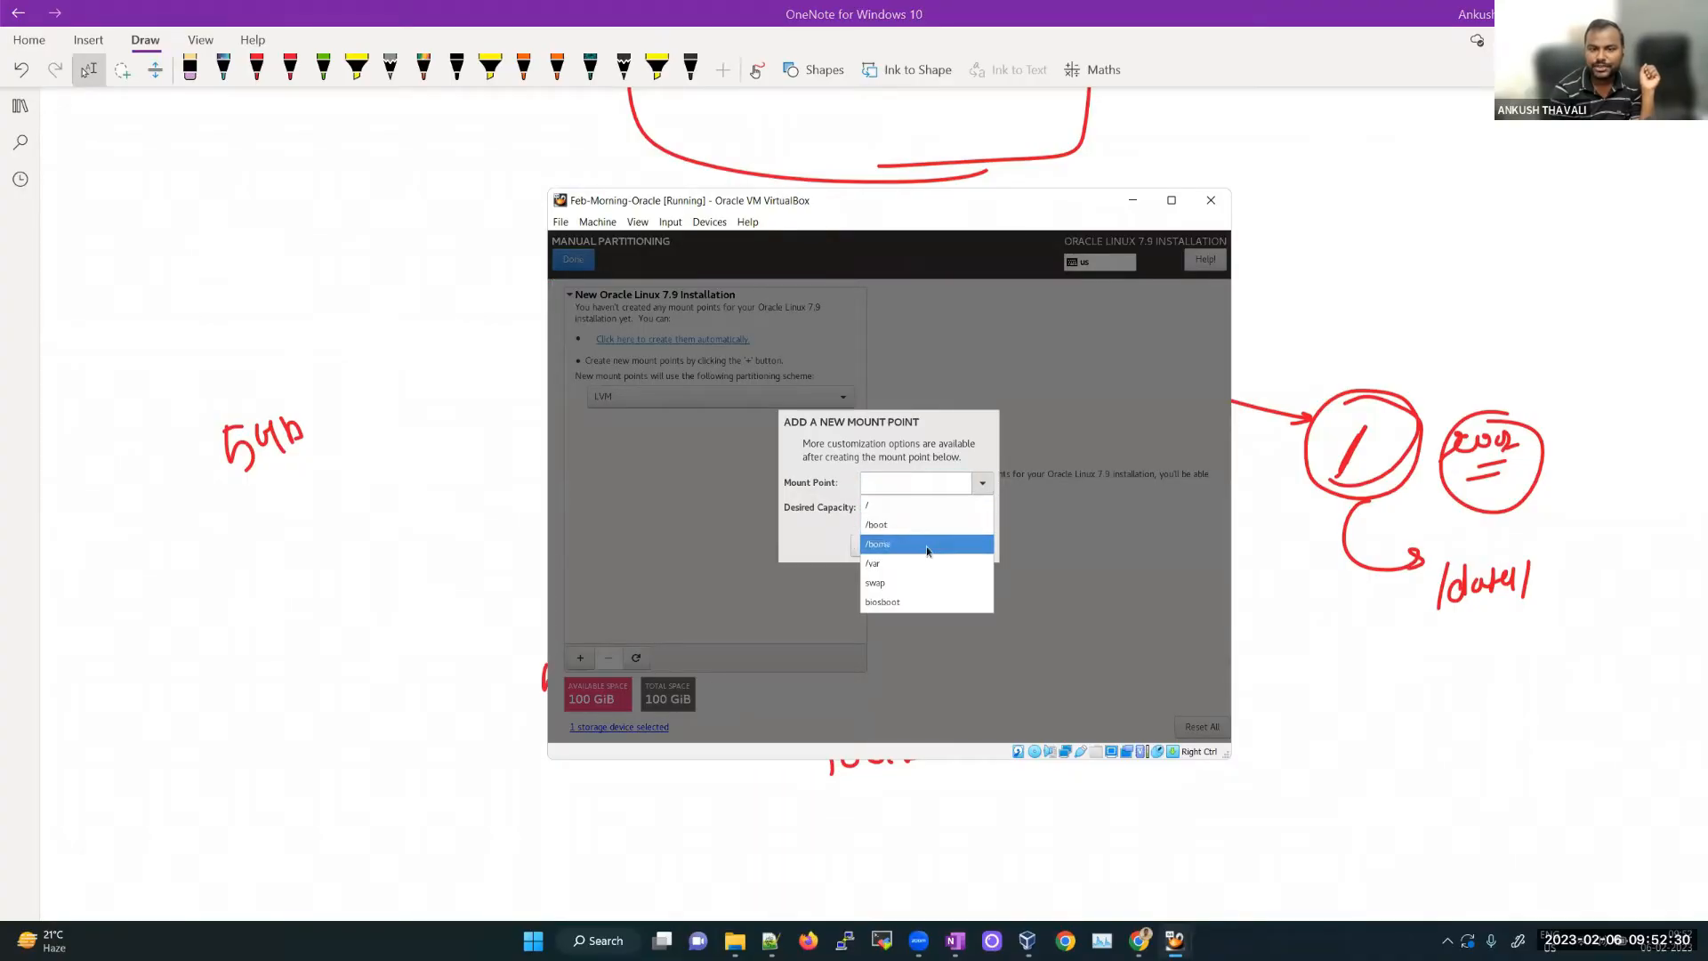
left_click(902, 525)
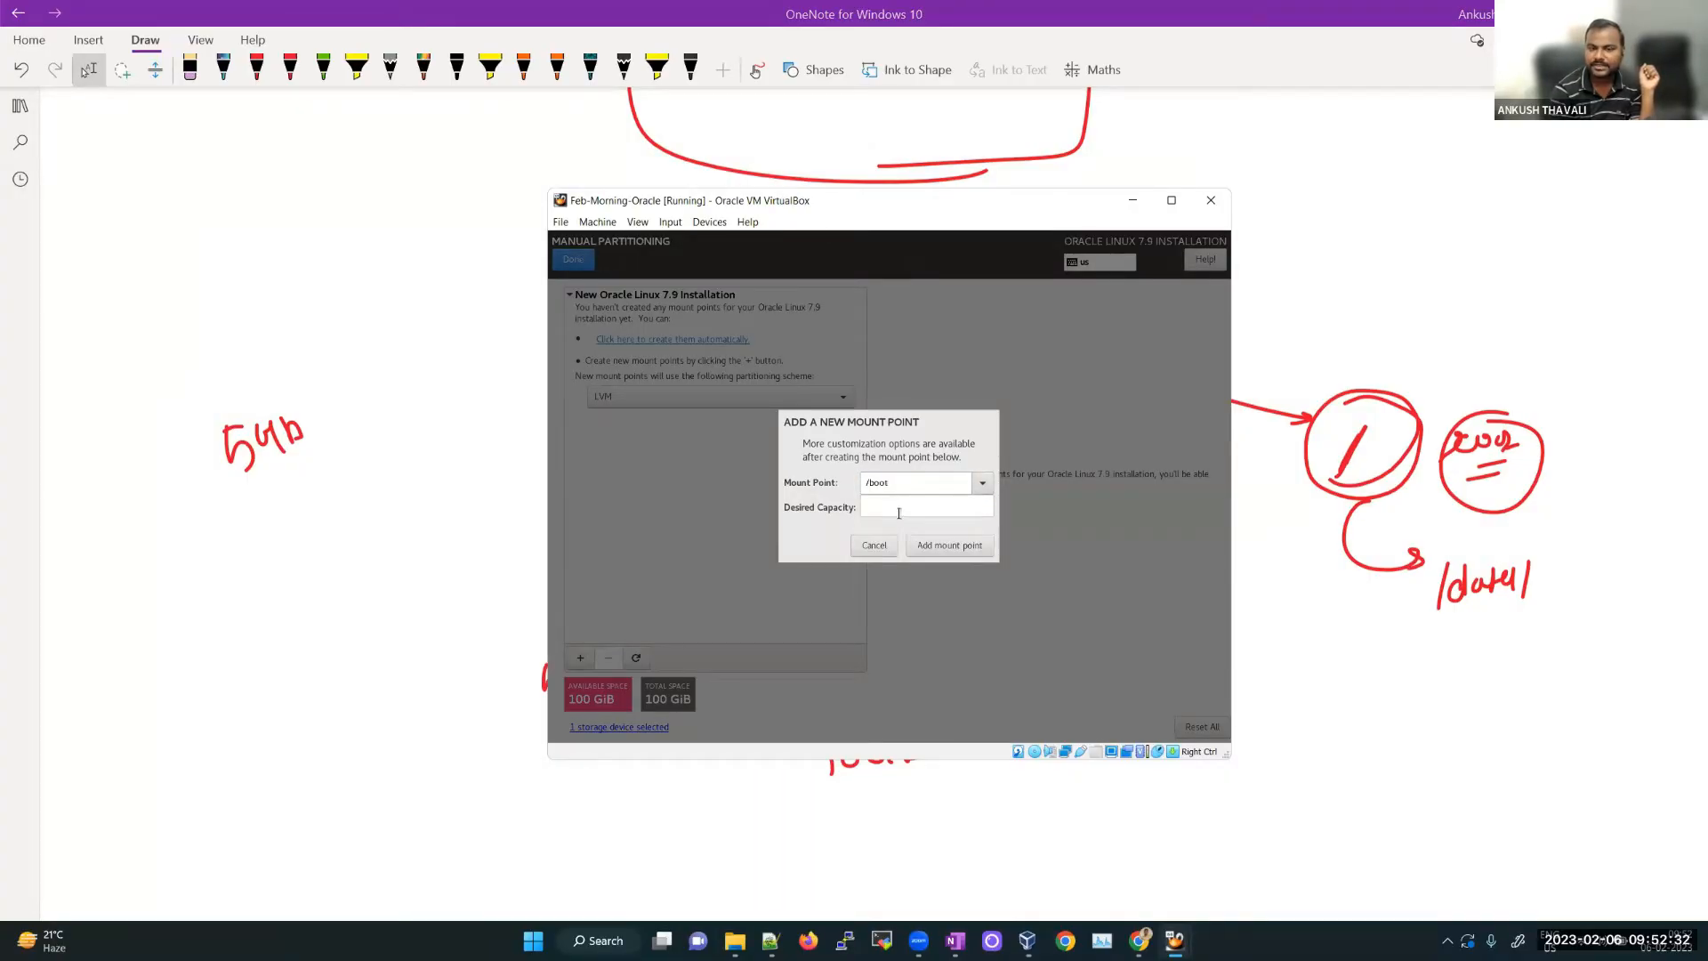
left_click(982, 485)
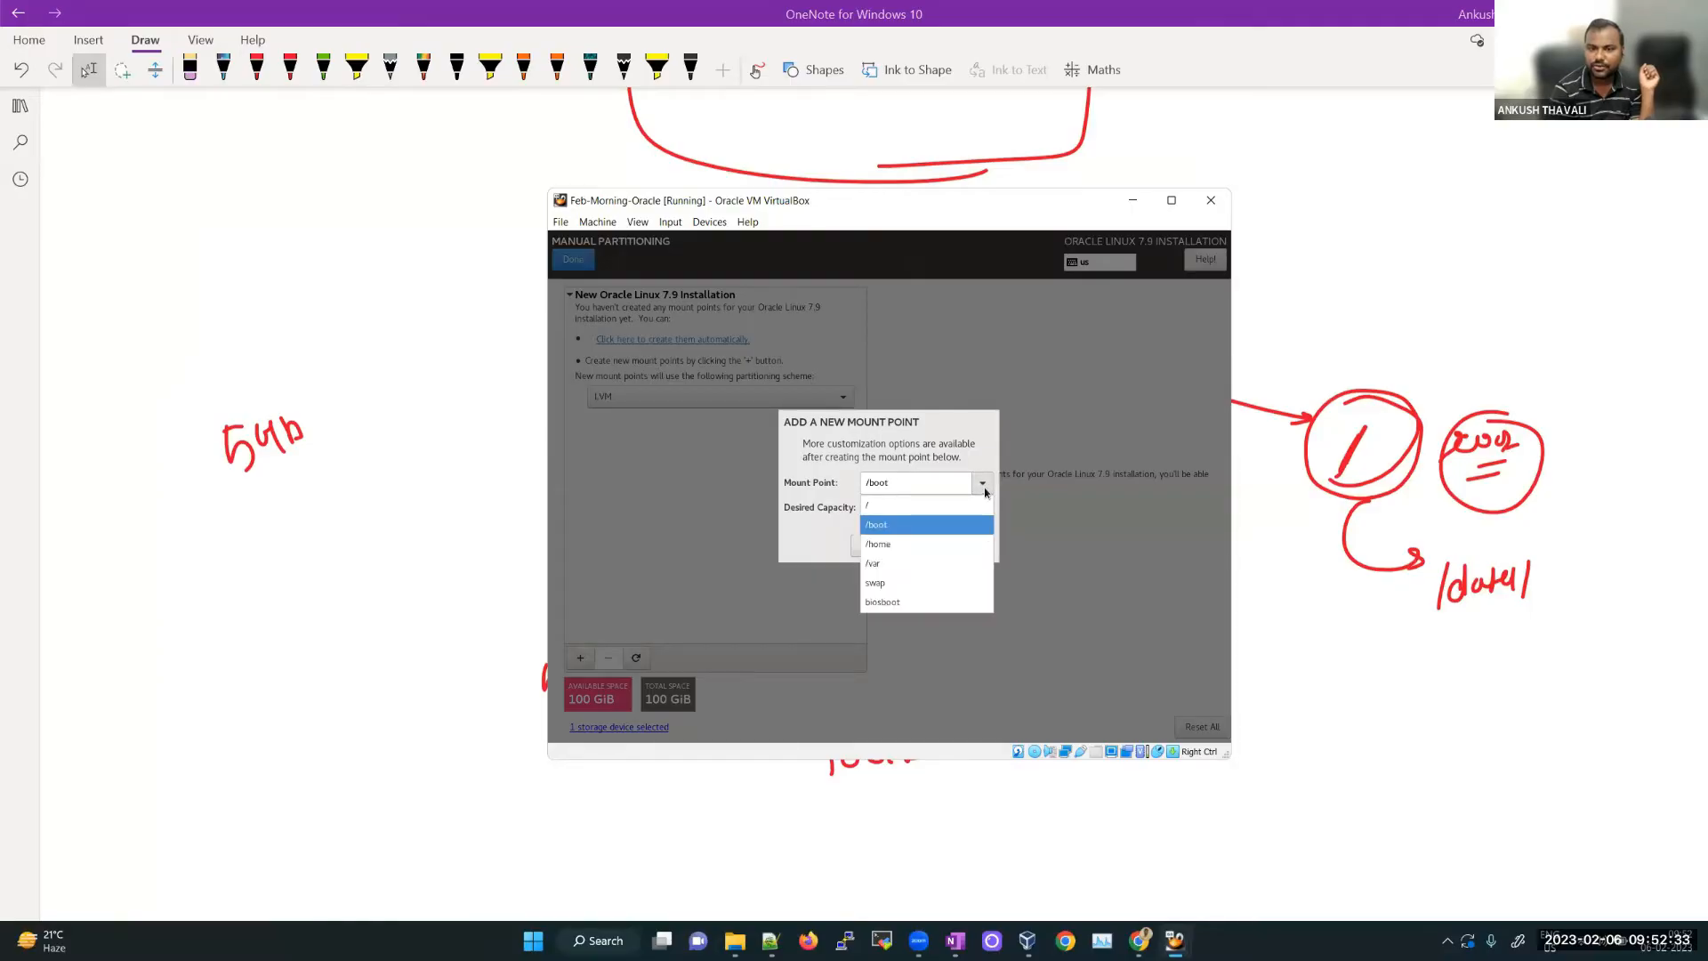
left_click(906, 527)
left_click(890, 508)
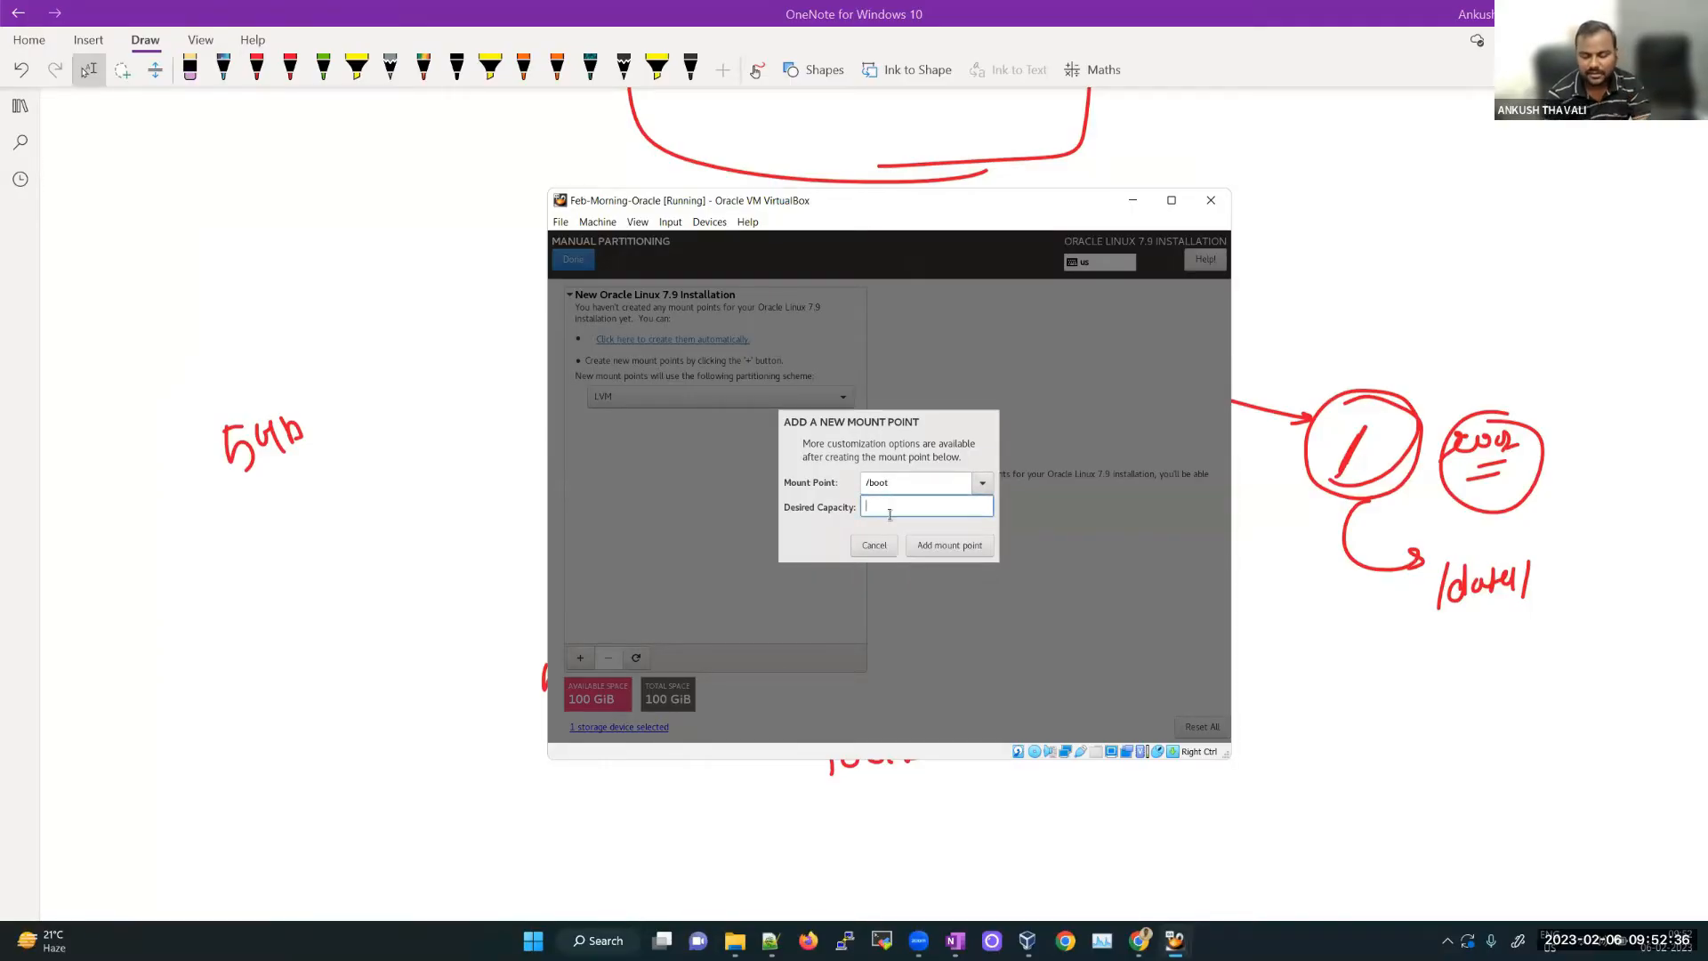
type("512")
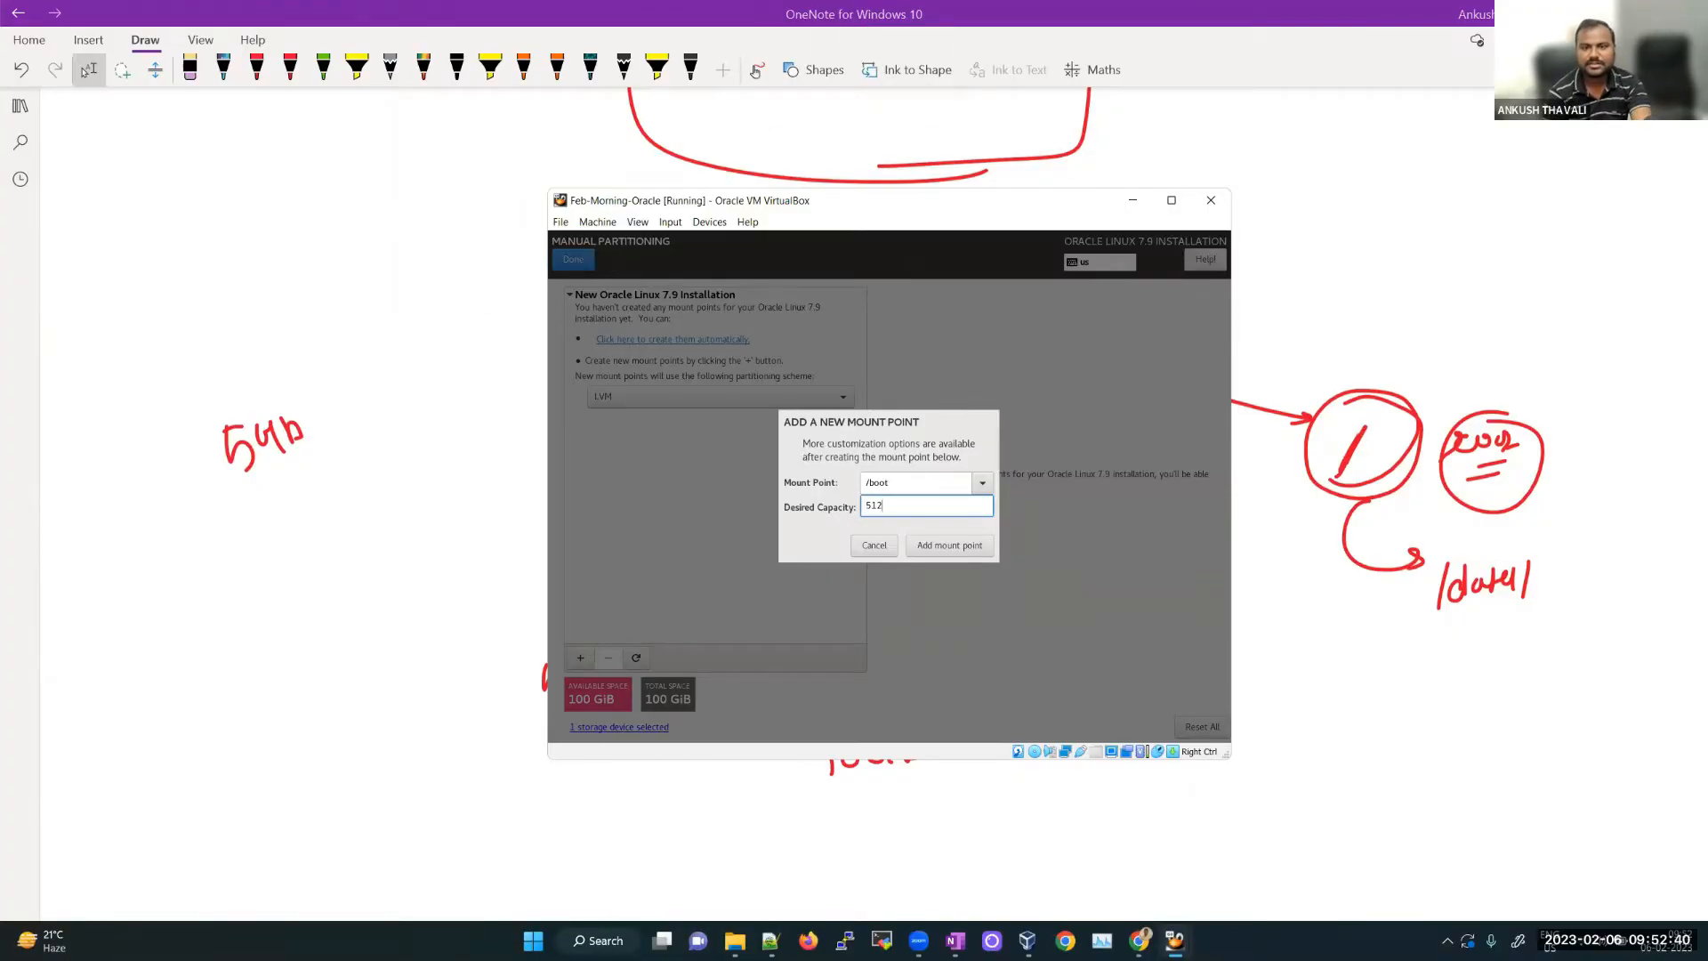
left_click(945, 545)
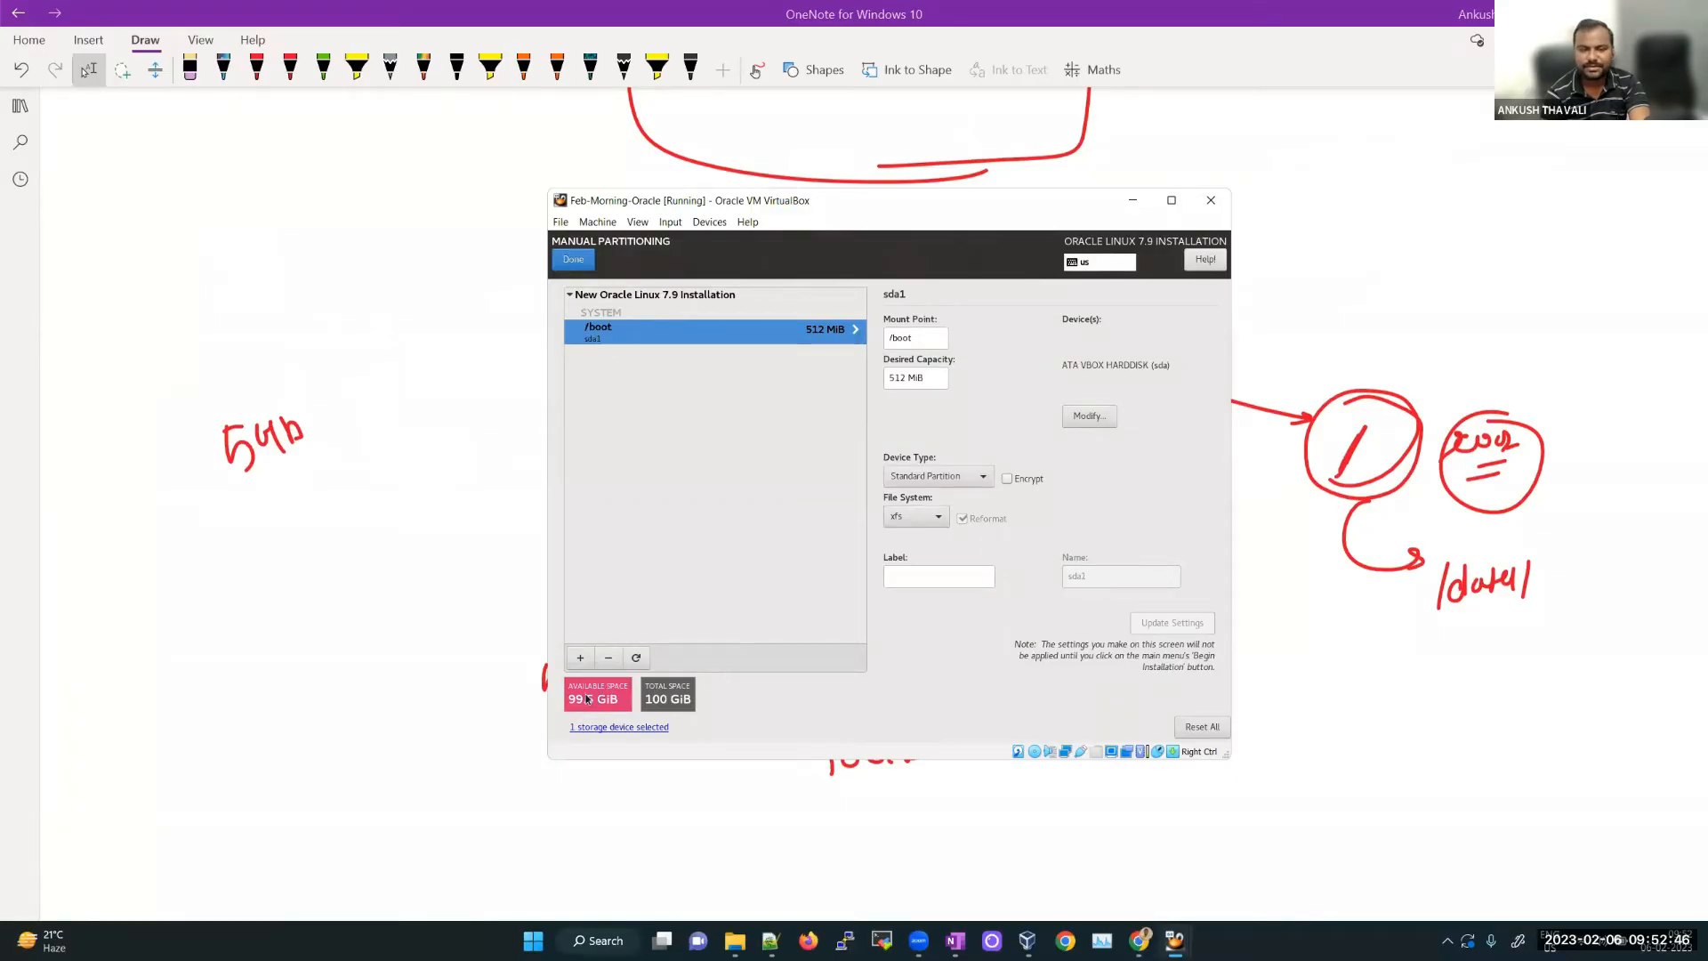
Step: Add a swap mount point with 10 GB desired capacity, shown as 9536.74 MiB
left_click(584, 659)
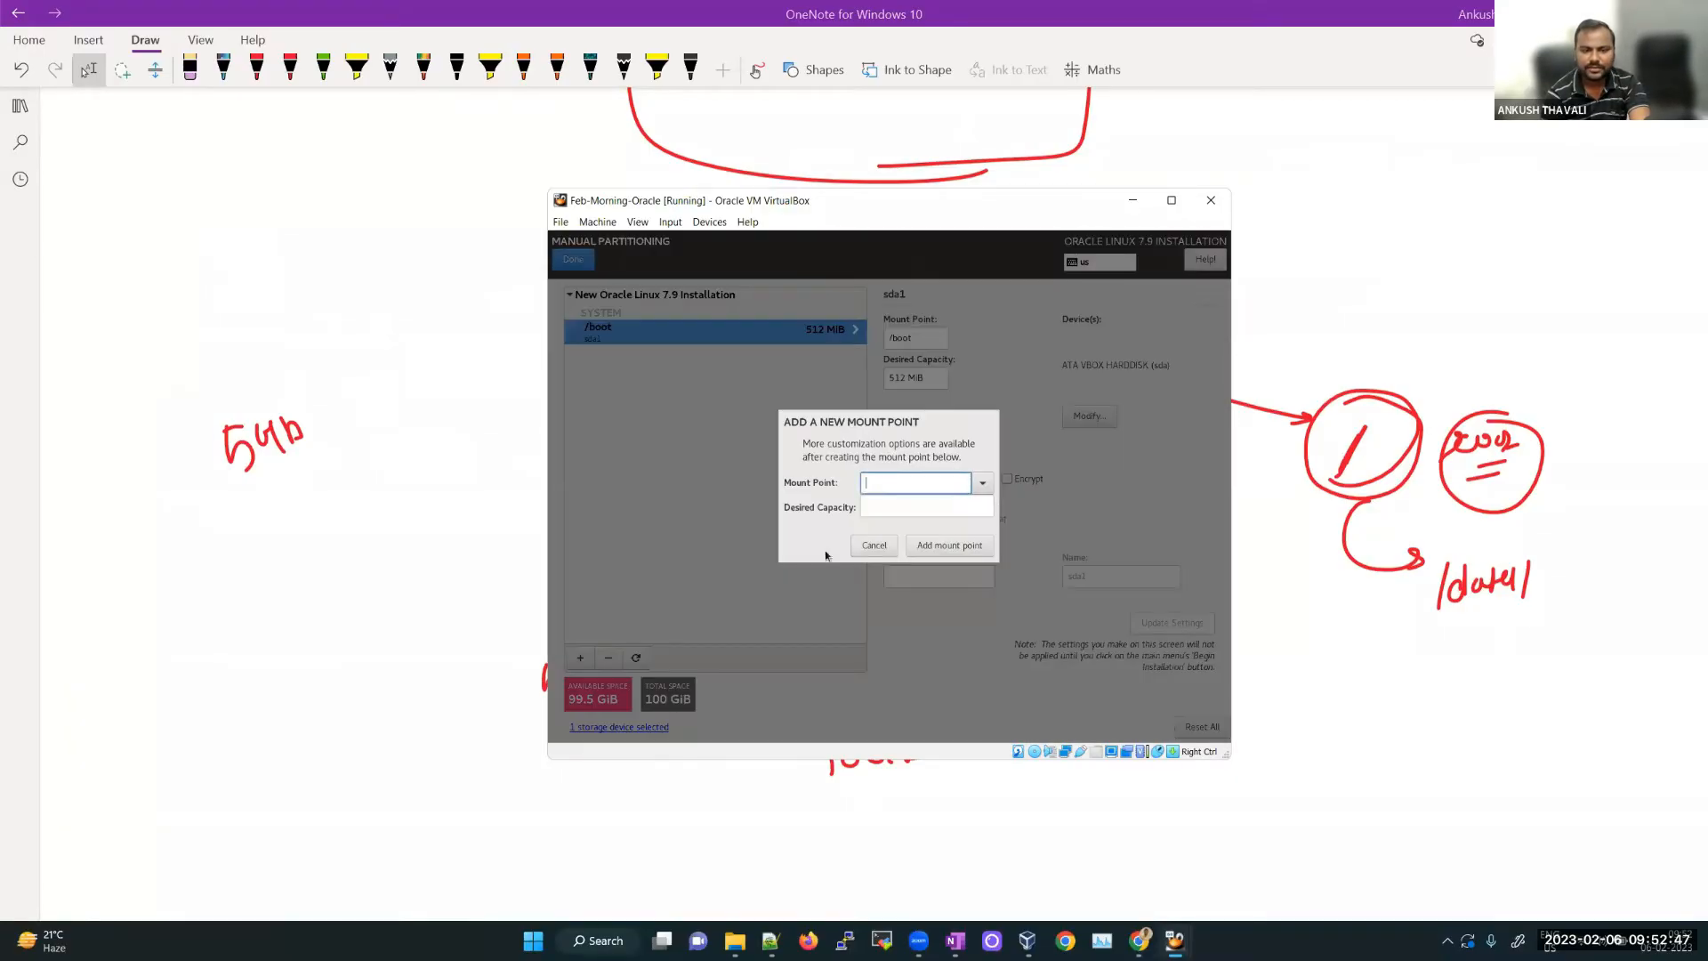
left_click(982, 482)
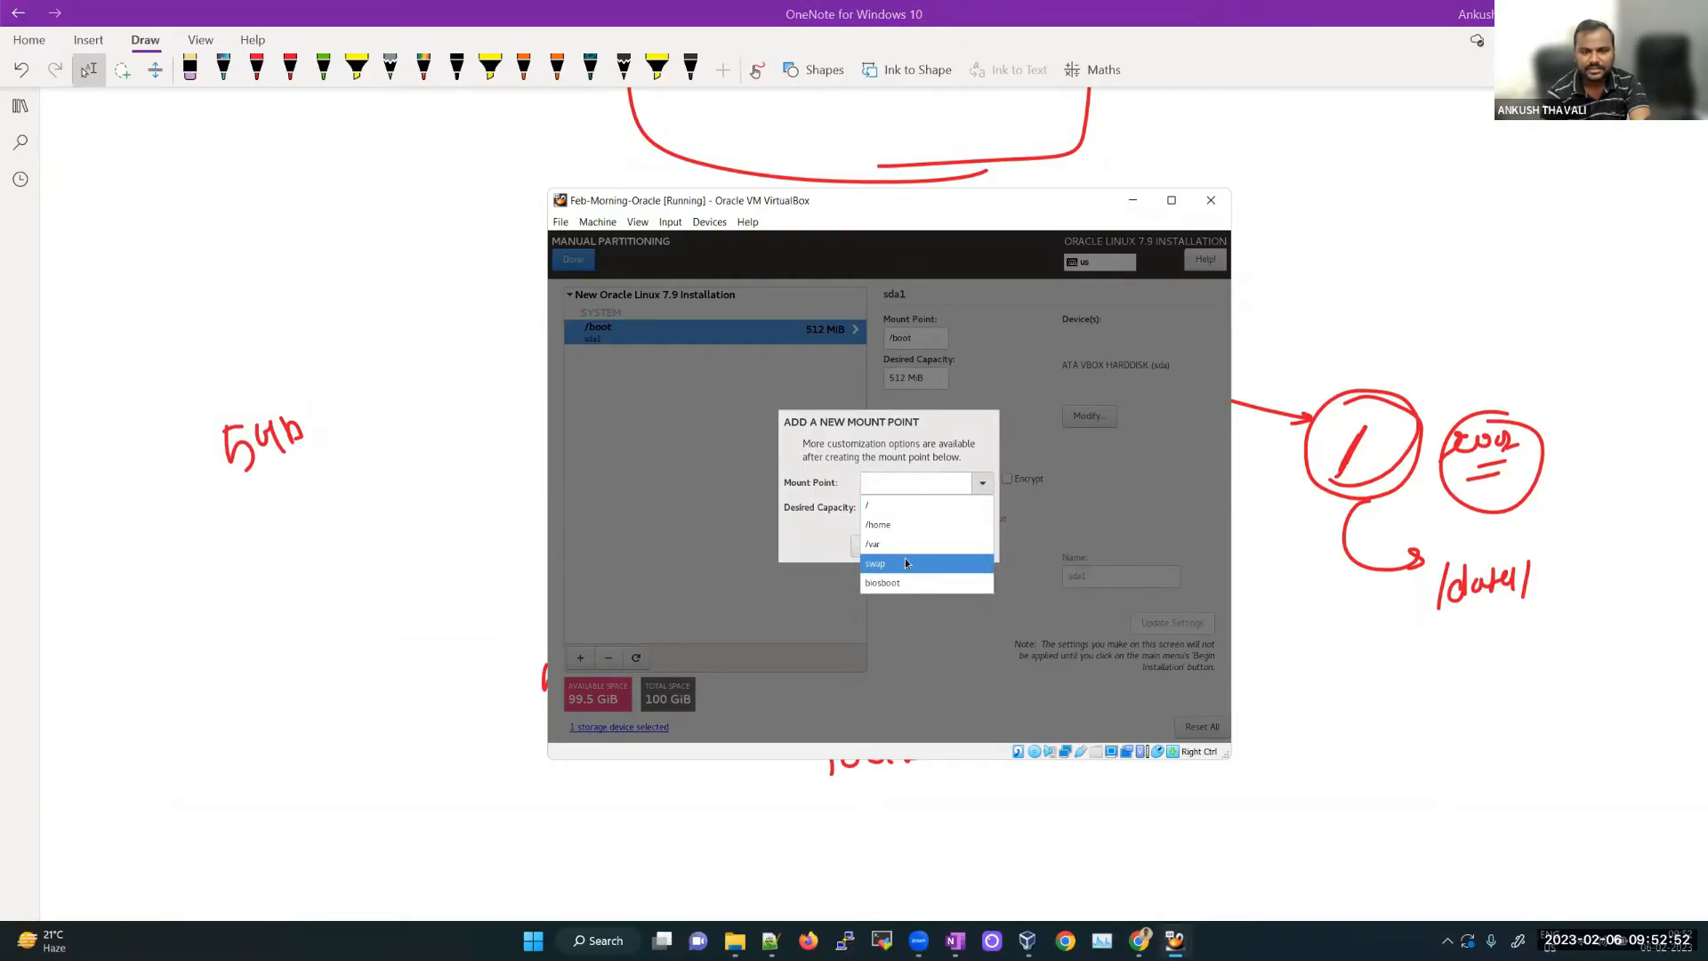
left_click(905, 562)
left_click(897, 506)
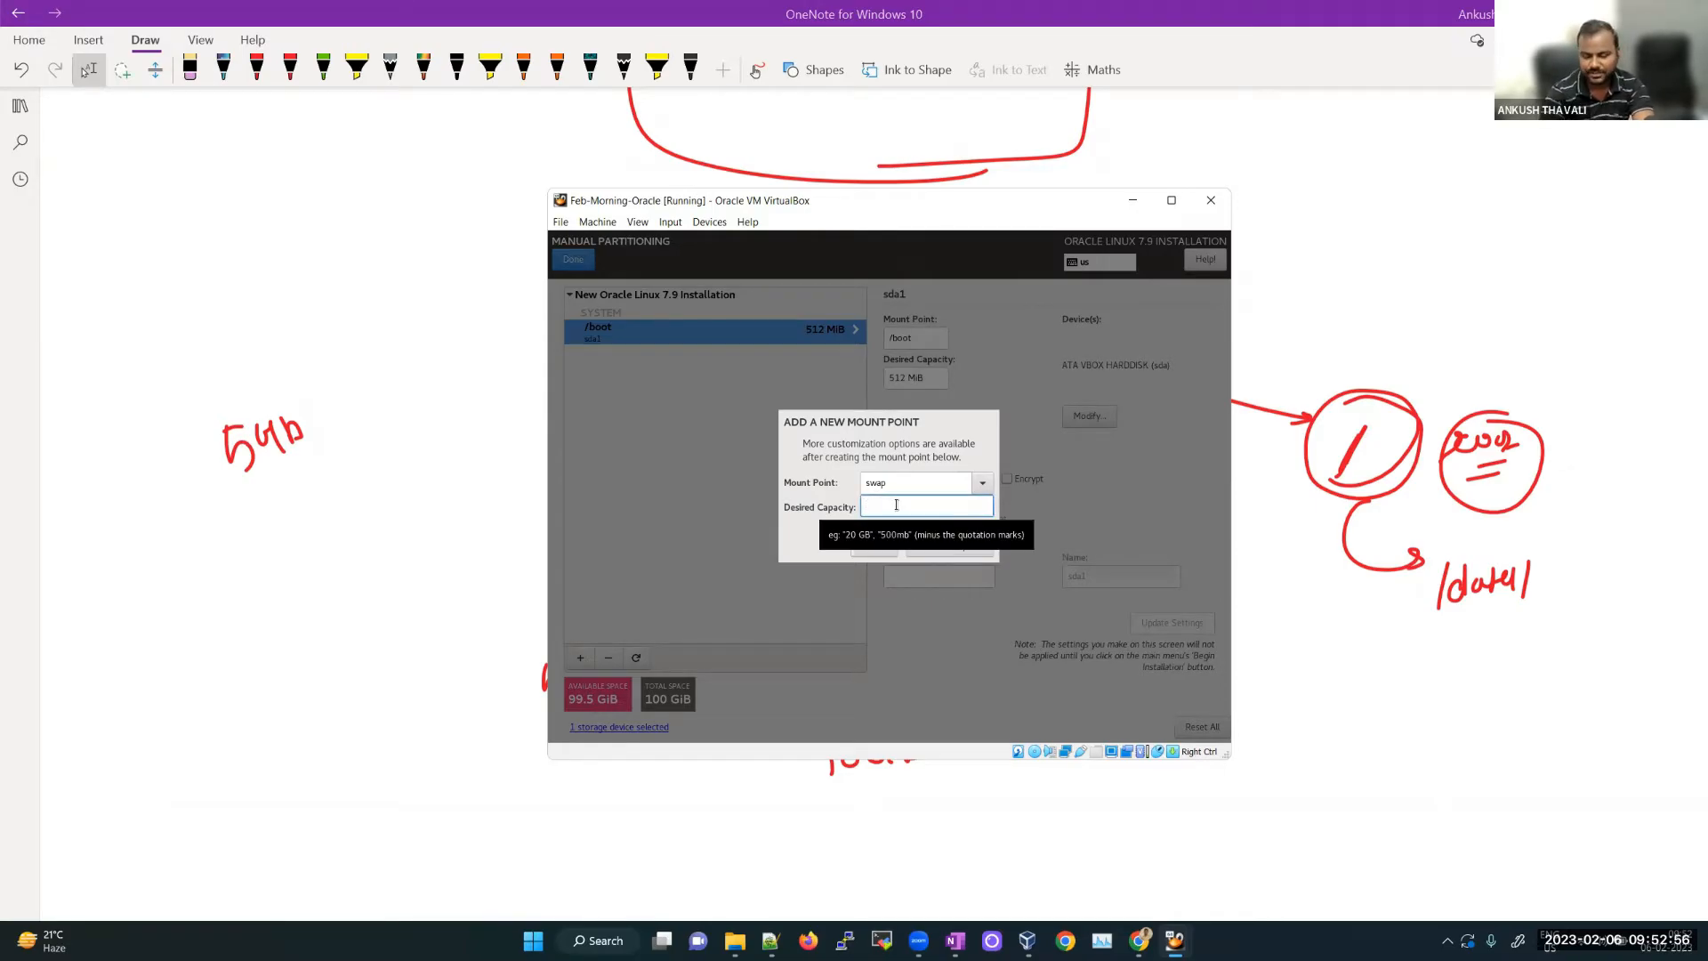
type("10 GB")
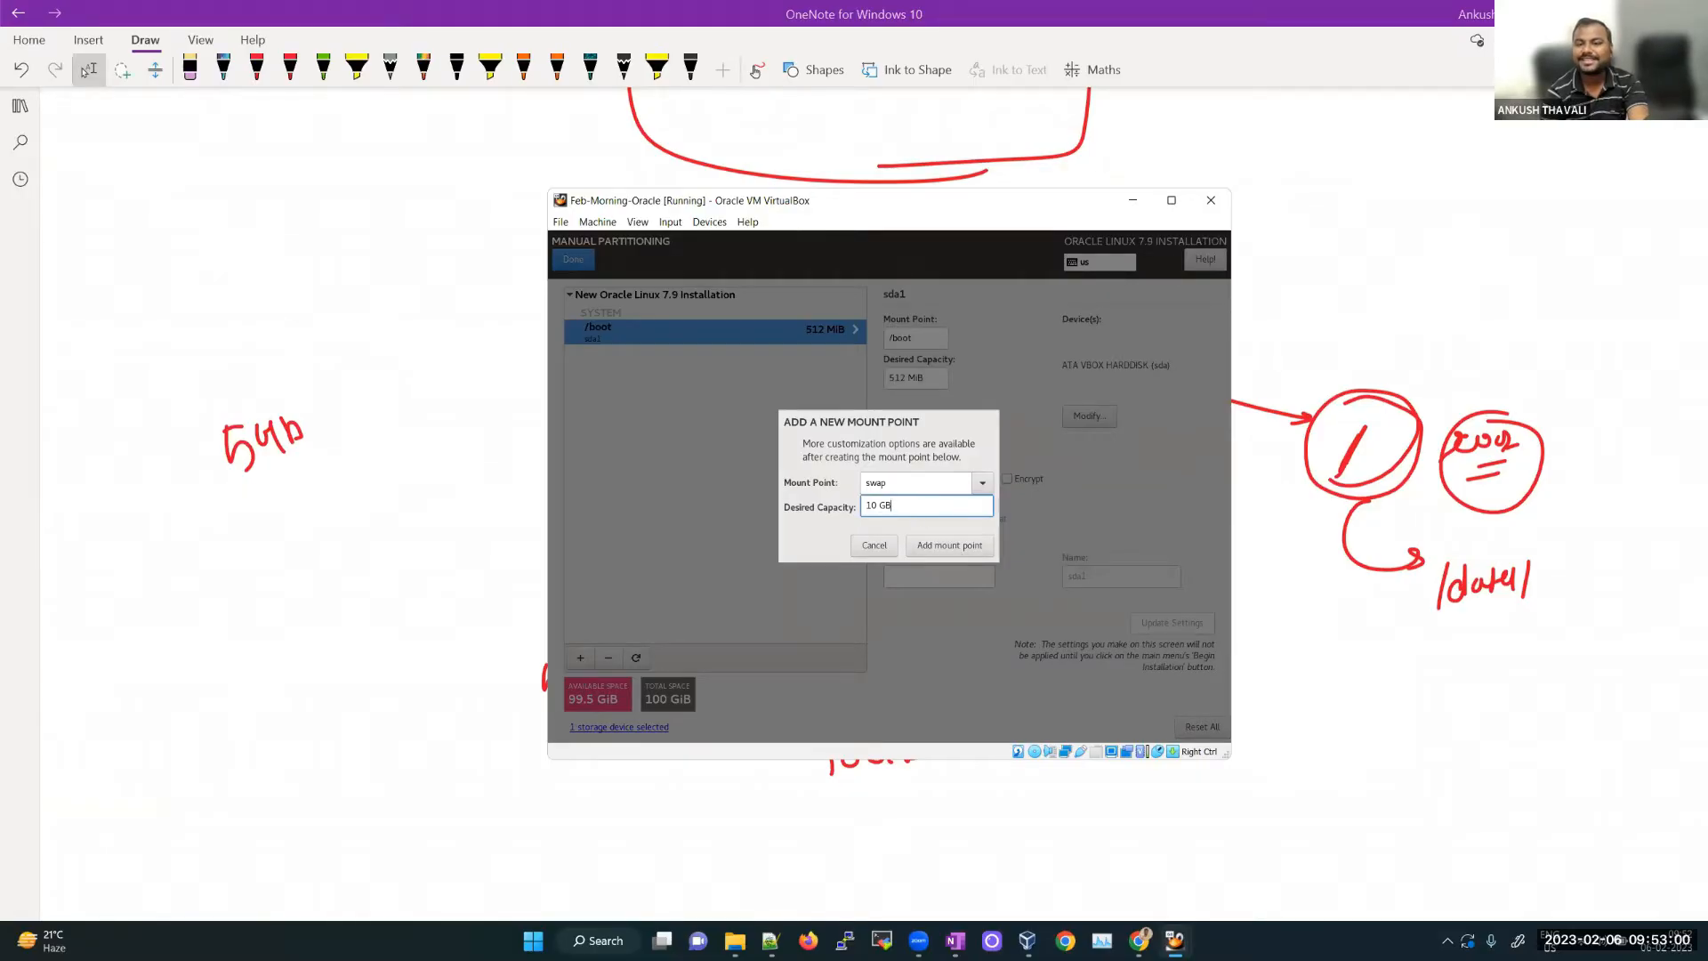
left_click_drag(880, 505, 895, 506)
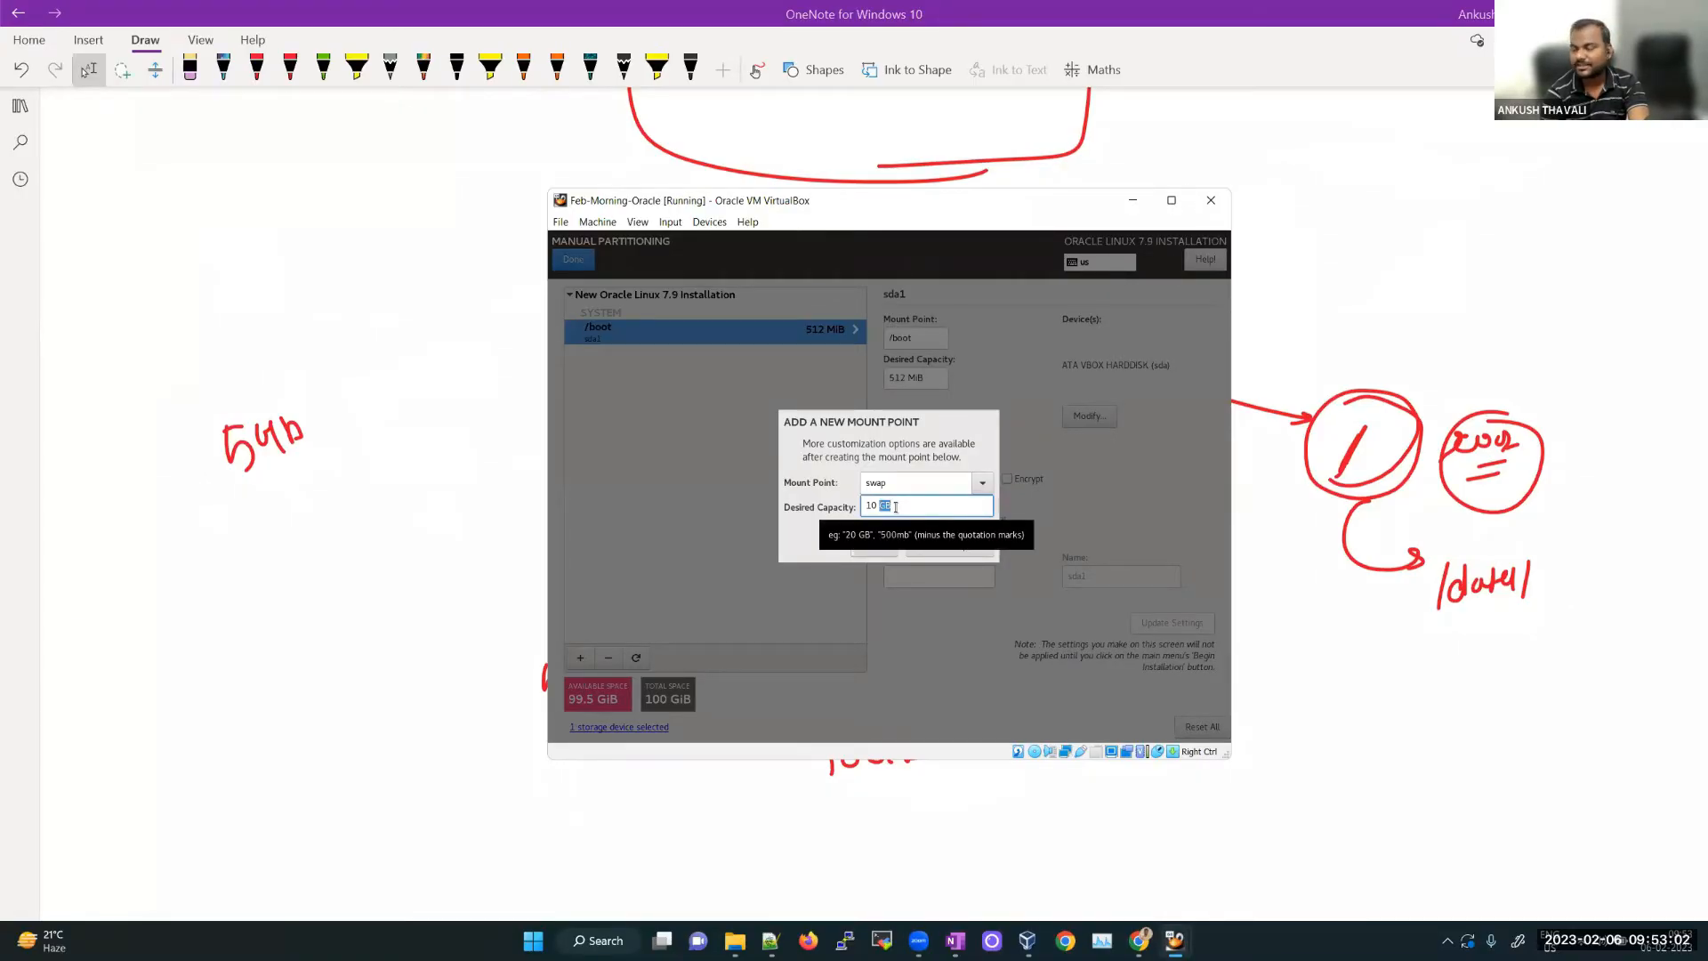
left_click(949, 554)
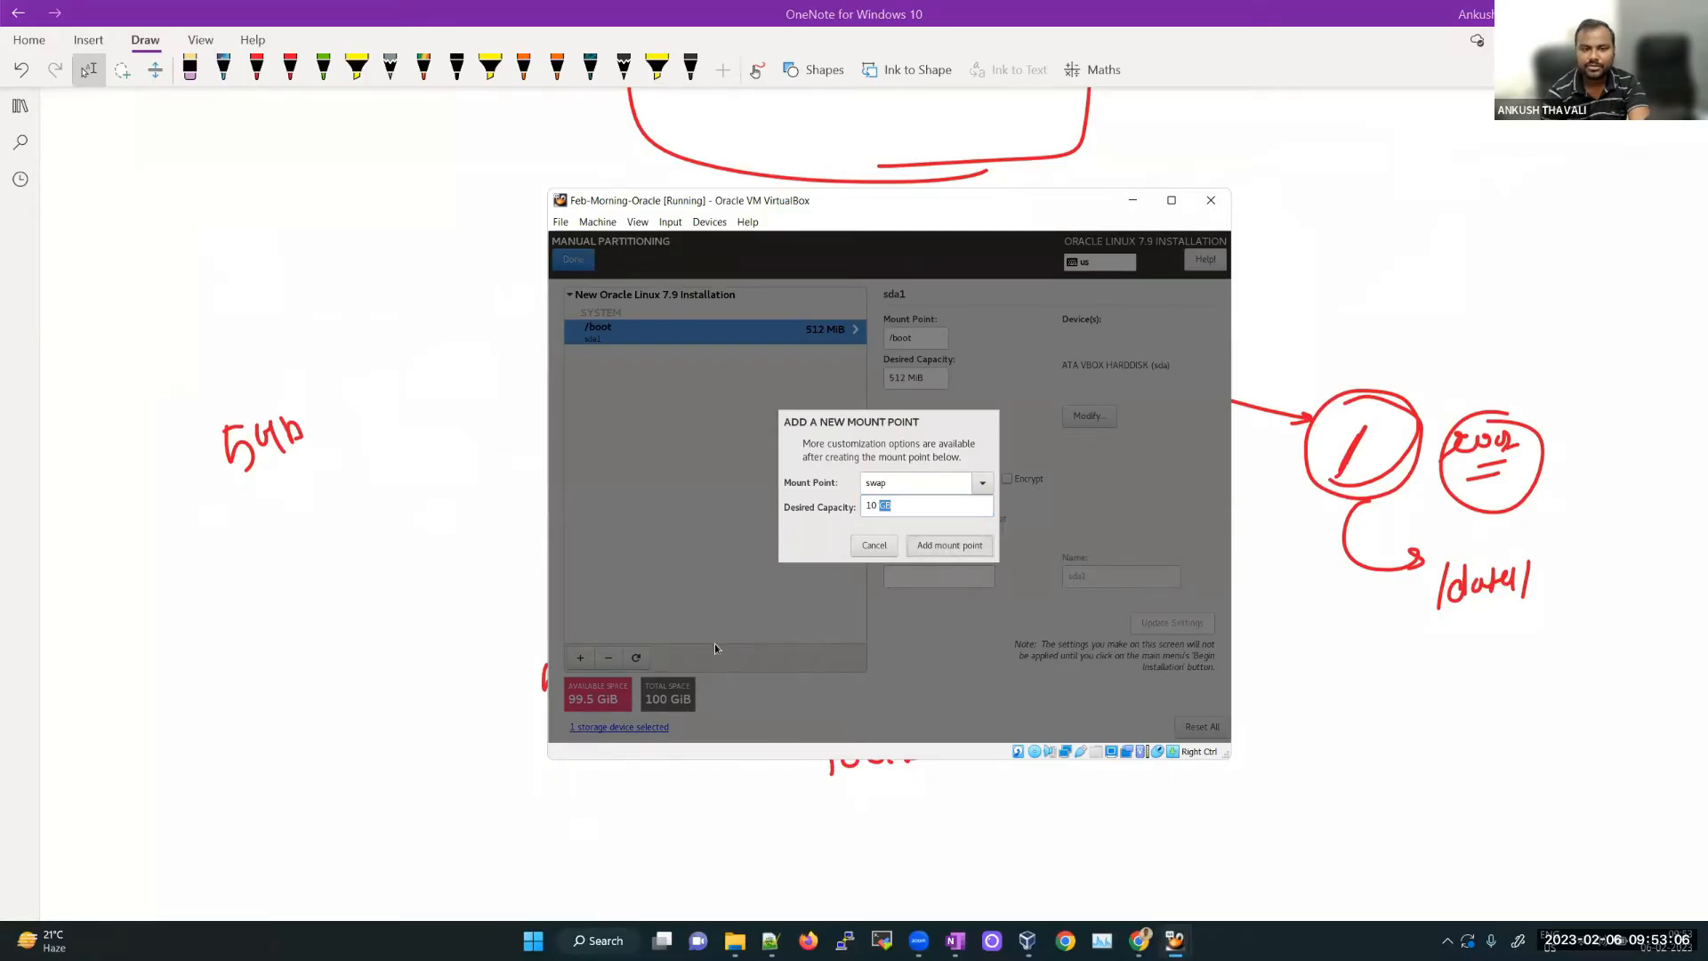
left_click(582, 662)
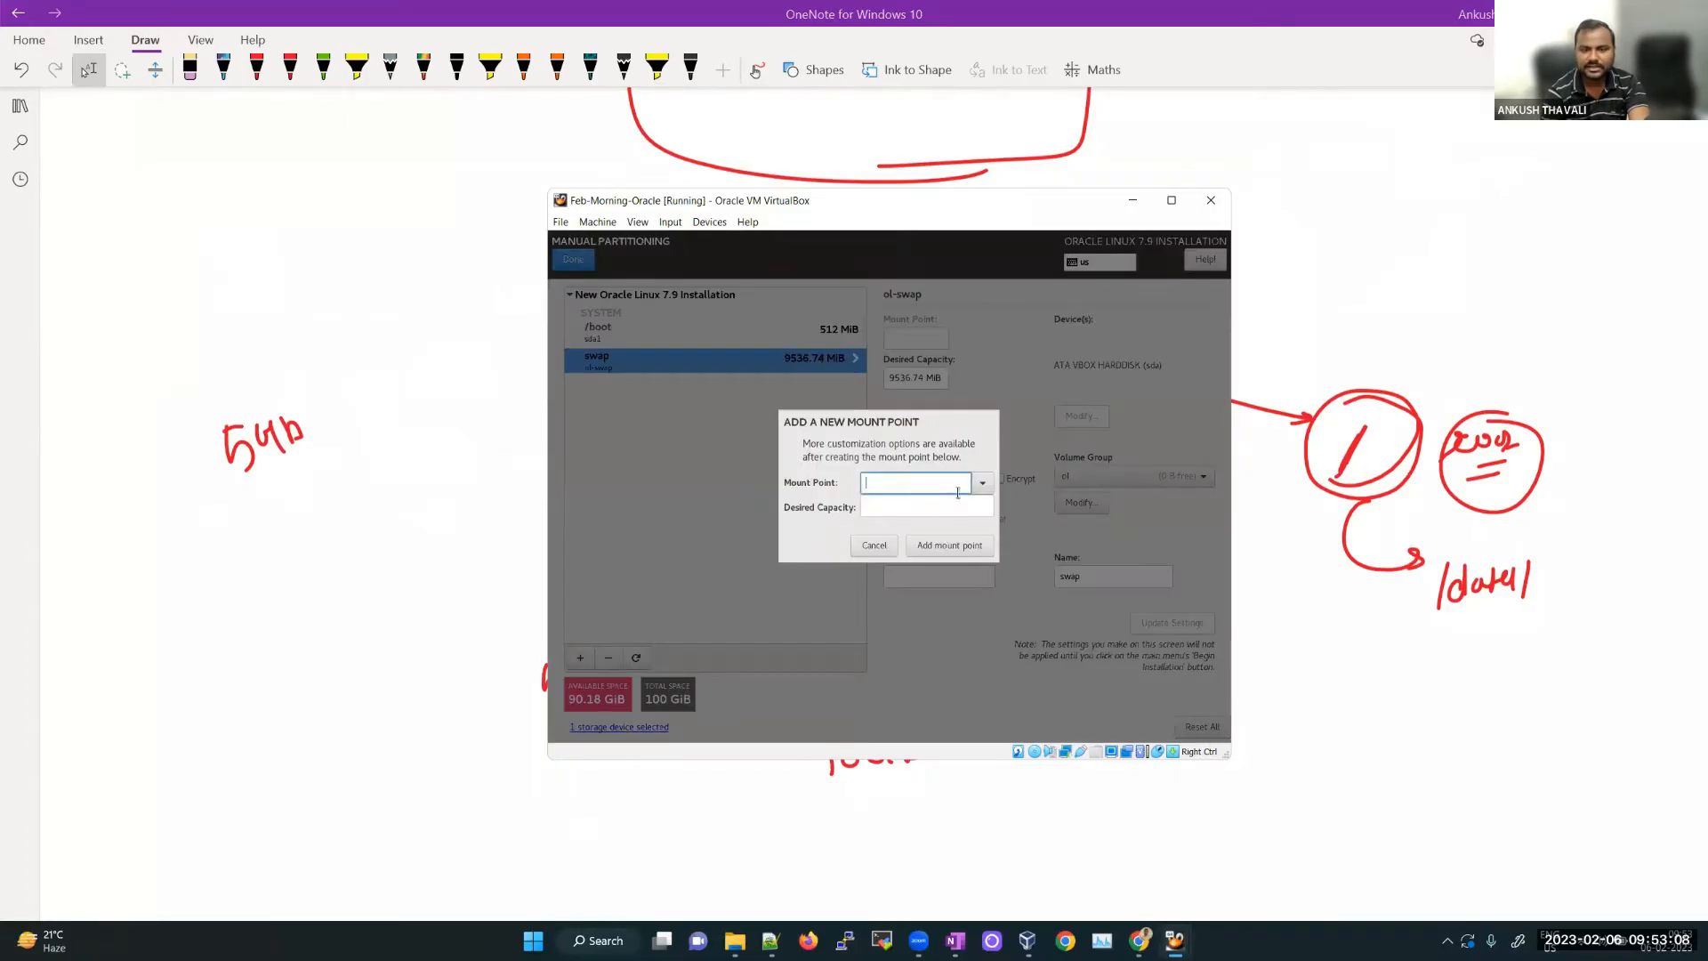
Step: Add a custom /tmp mount point with 5 GB desired capacity
left_click(979, 486)
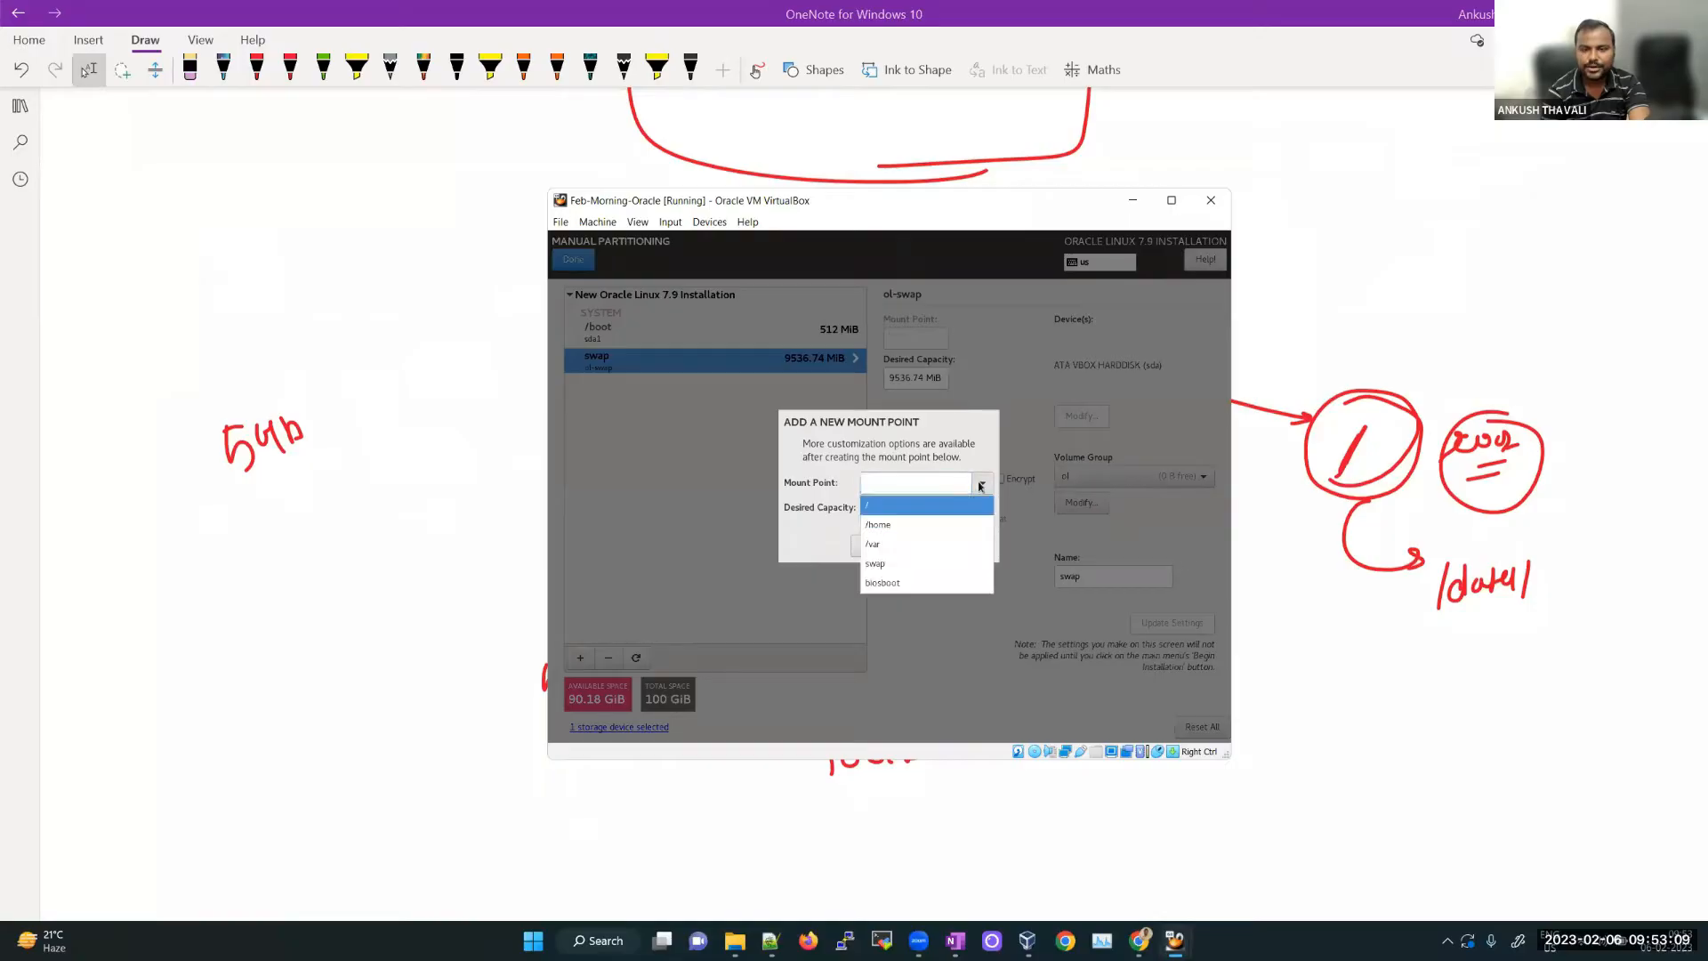
left_click(933, 488)
type("/tmp")
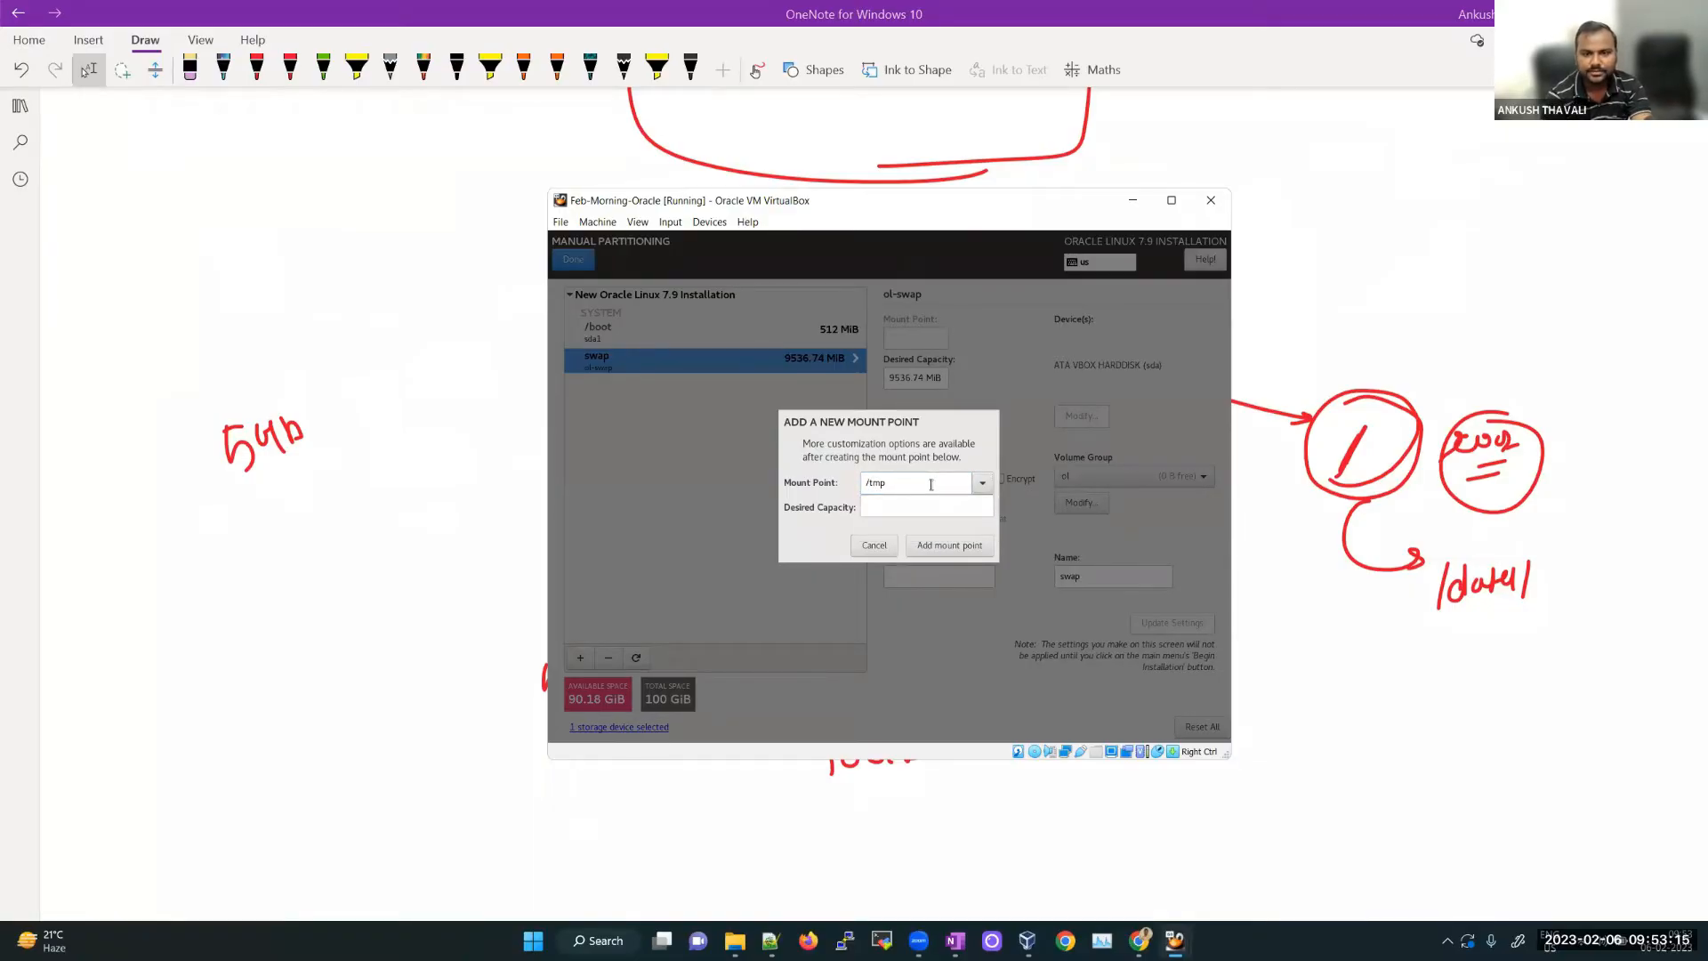
key("Tab")
type("5 GB")
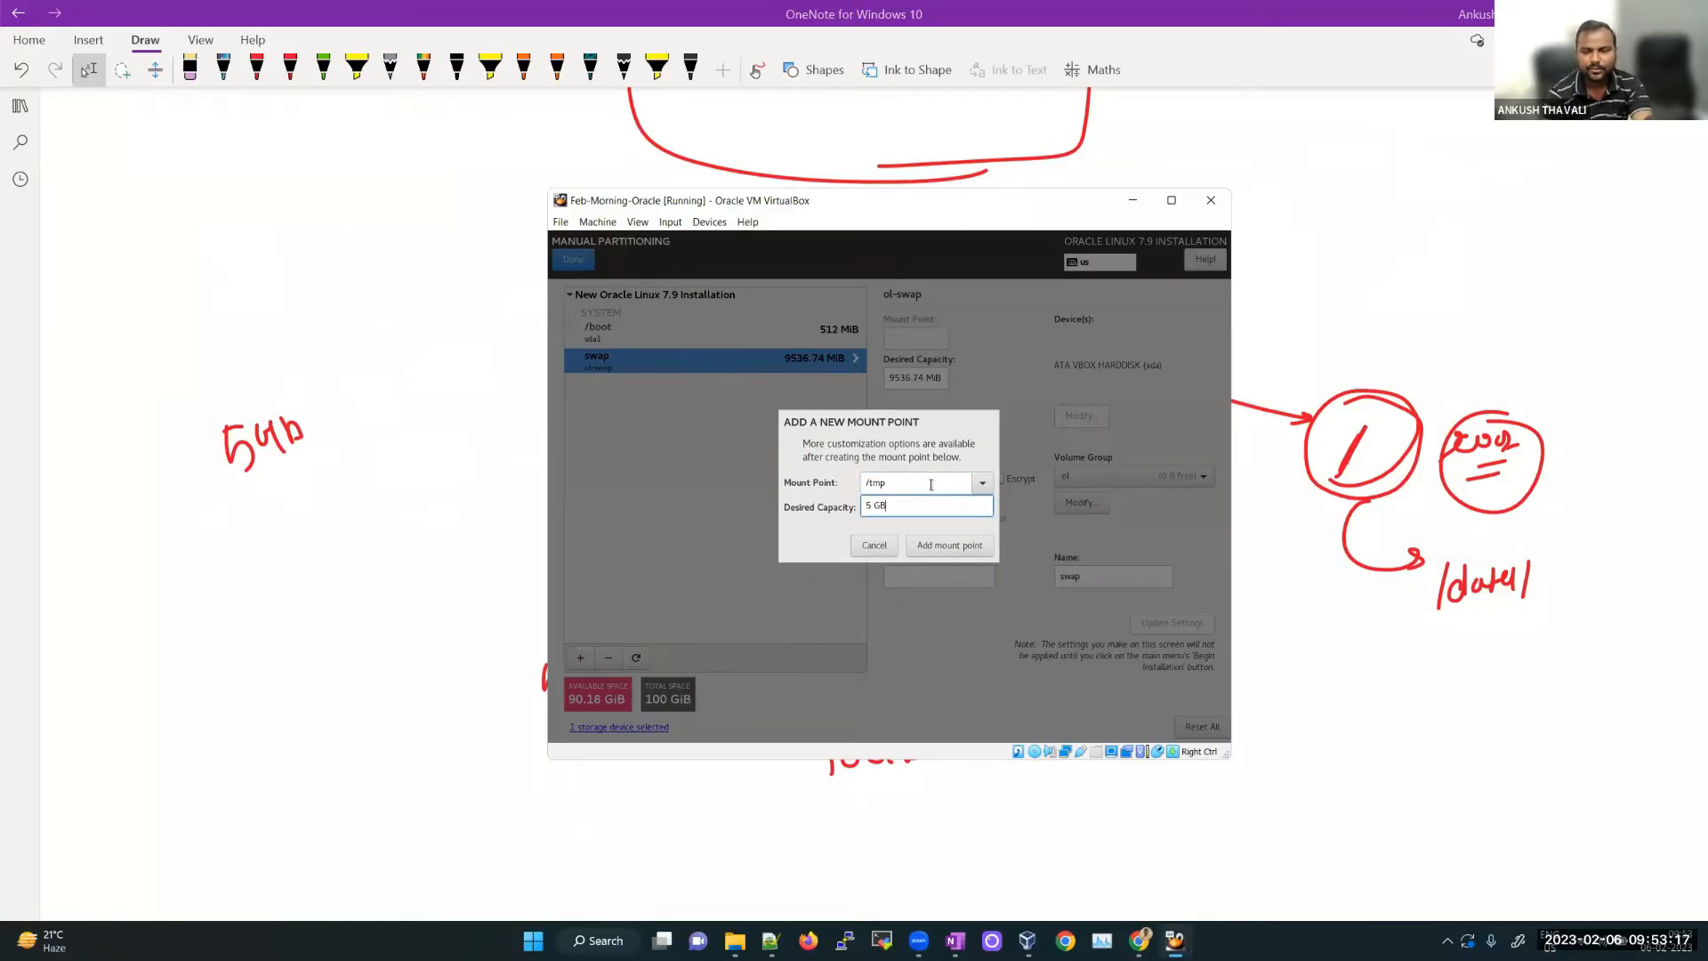
left_click(941, 551)
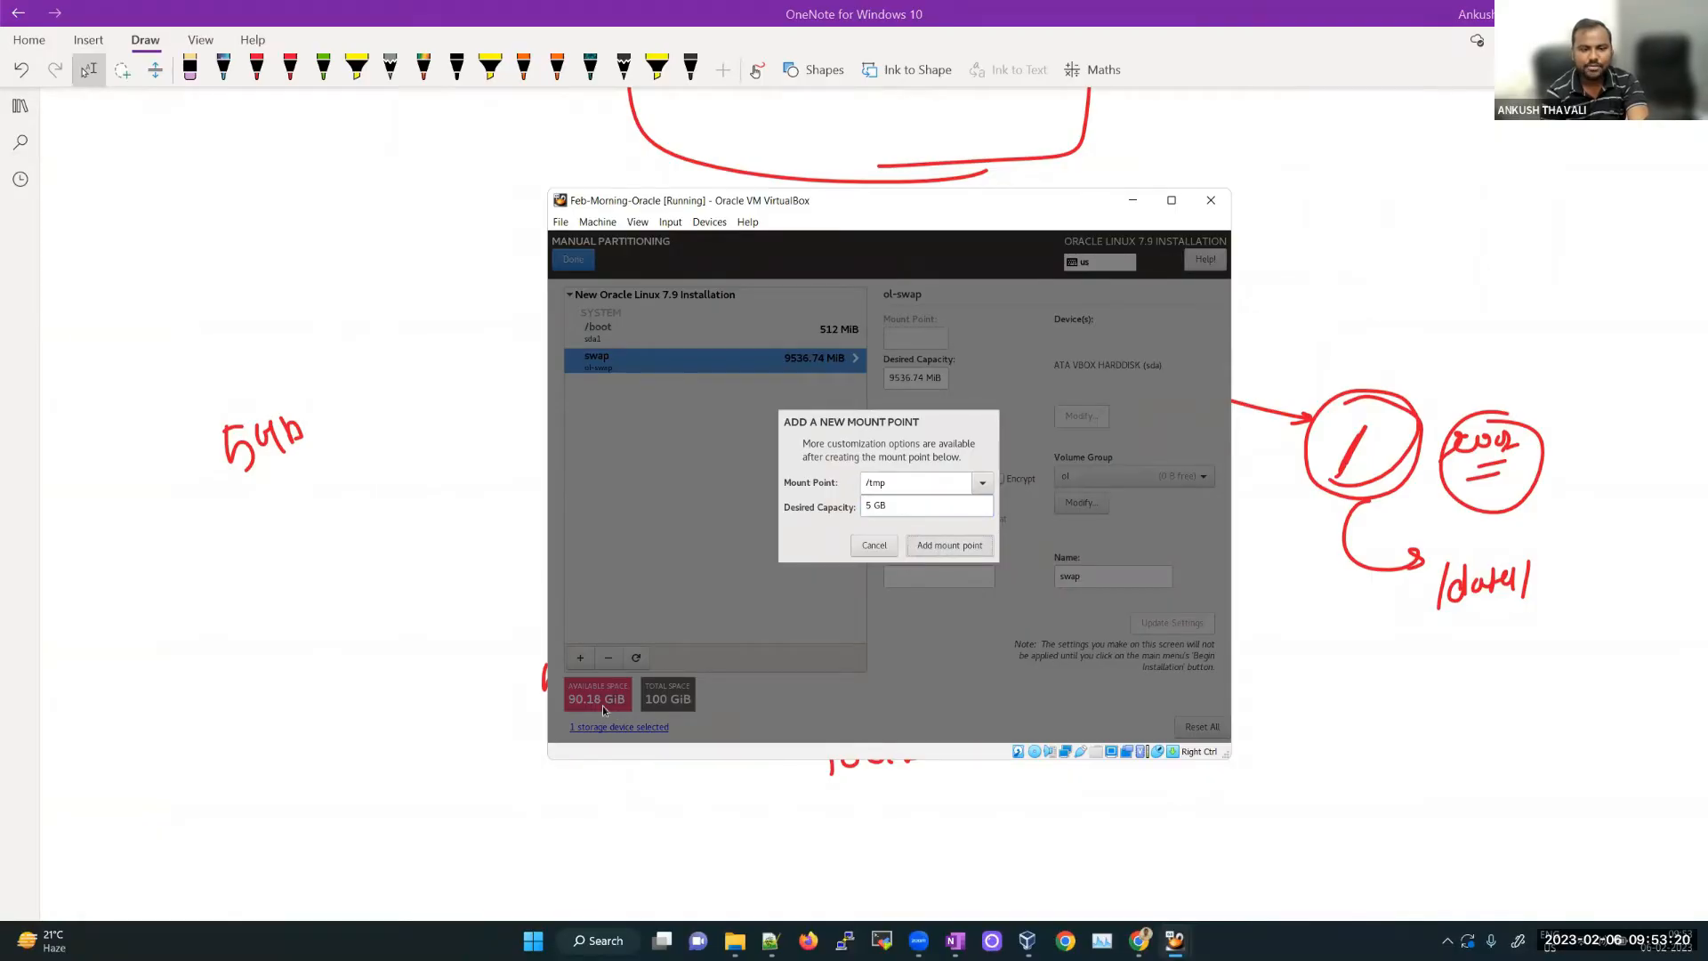
Step: Add the root / mount point using all remaining 85.52 GiB
left_click(580, 657)
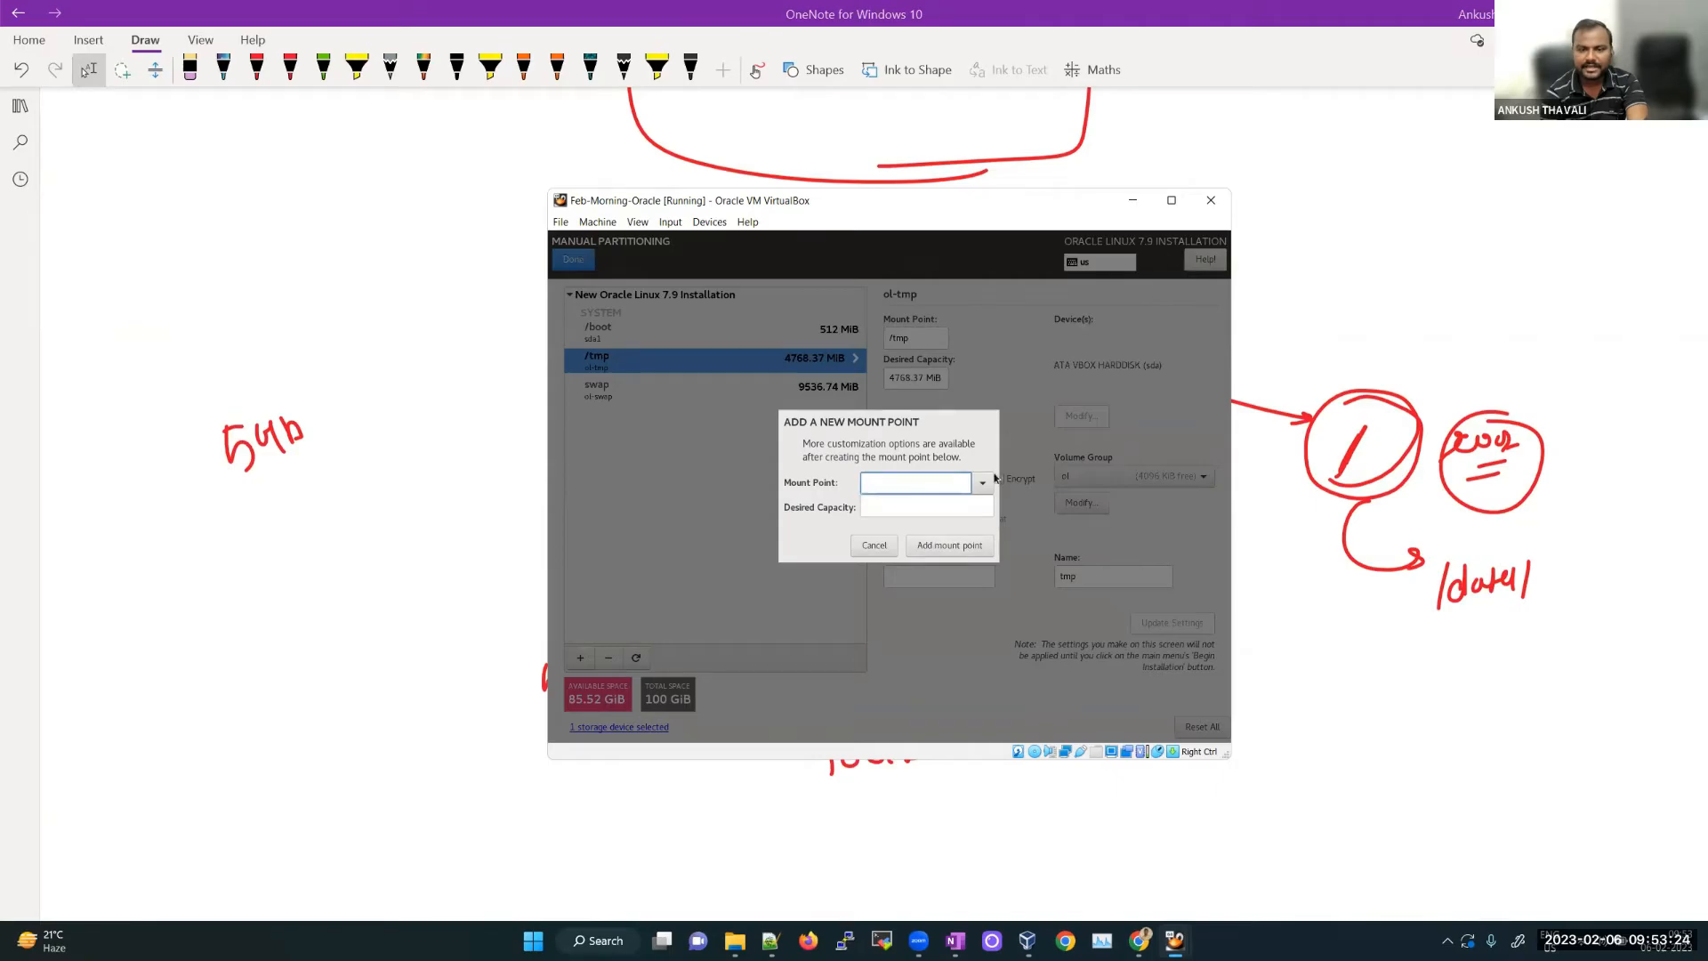
left_click(982, 483)
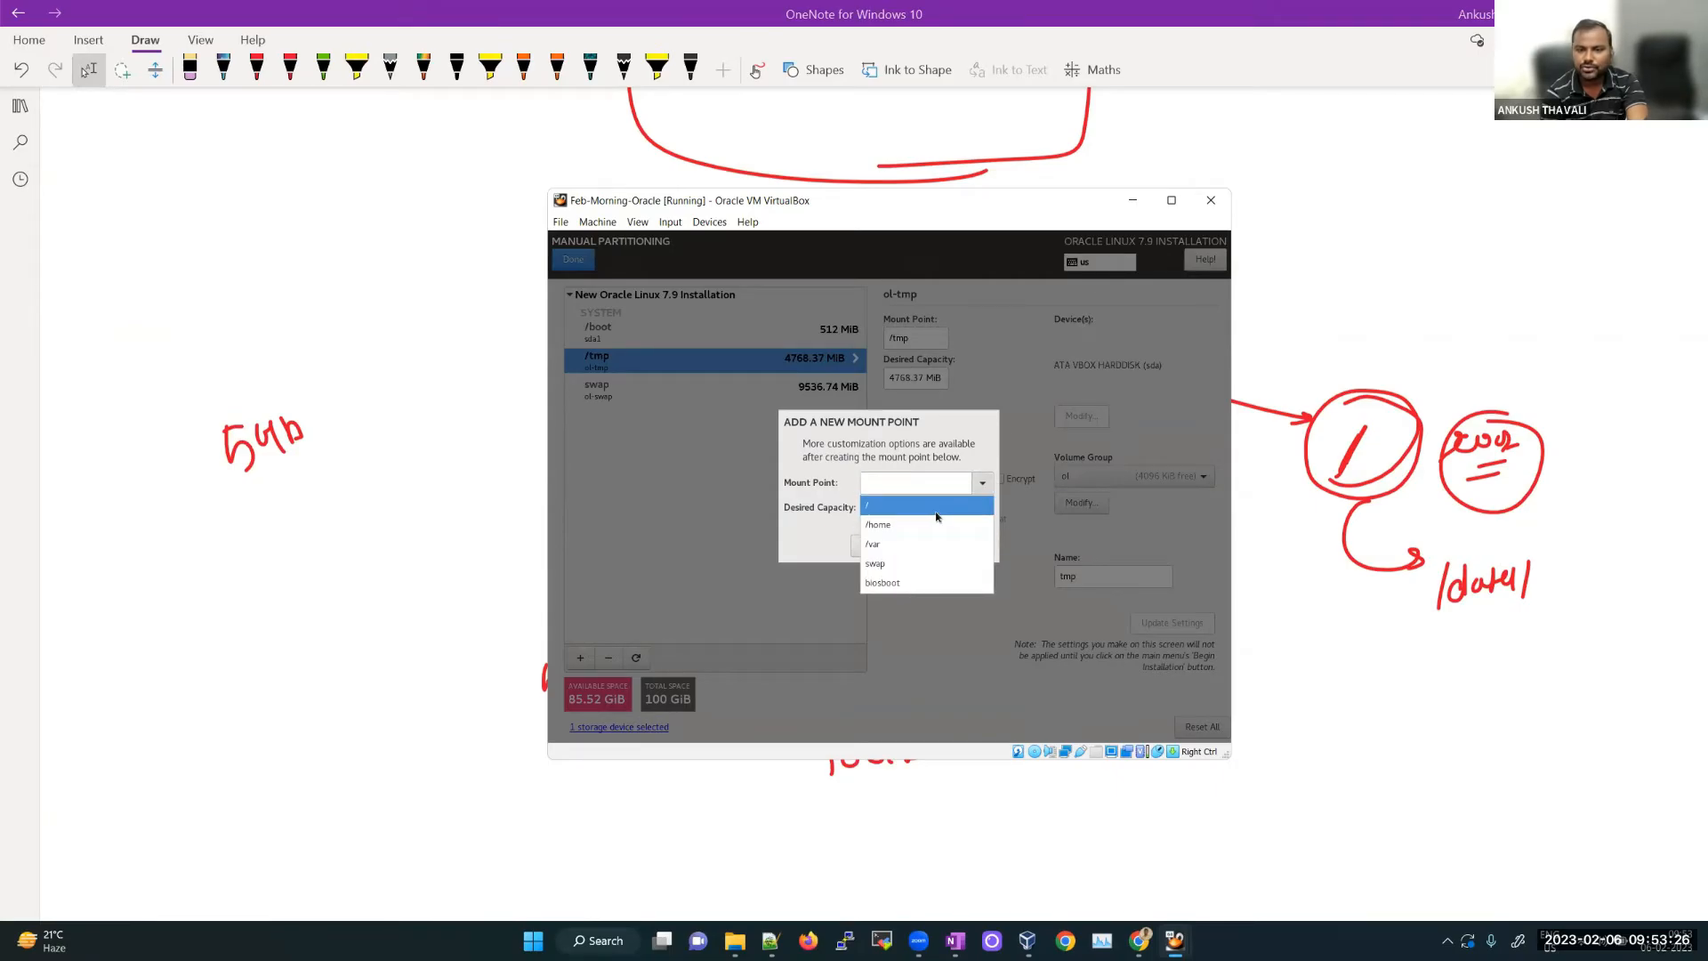
left_click(934, 506)
left_click(887, 485)
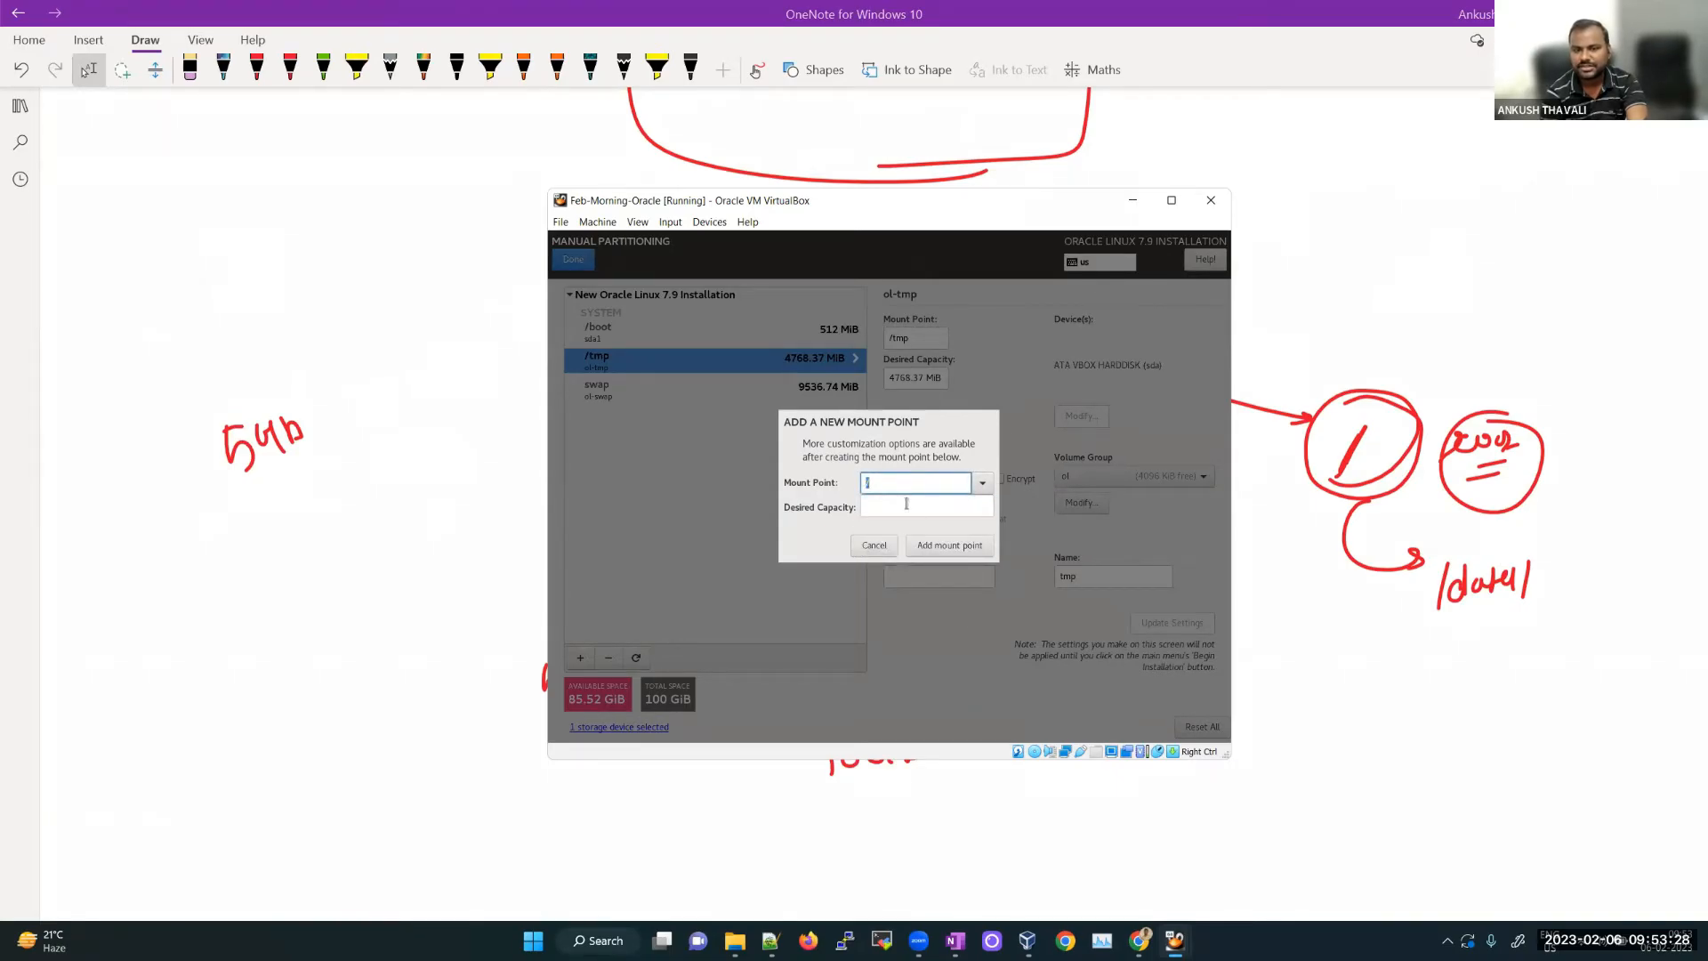
left_click(949, 545)
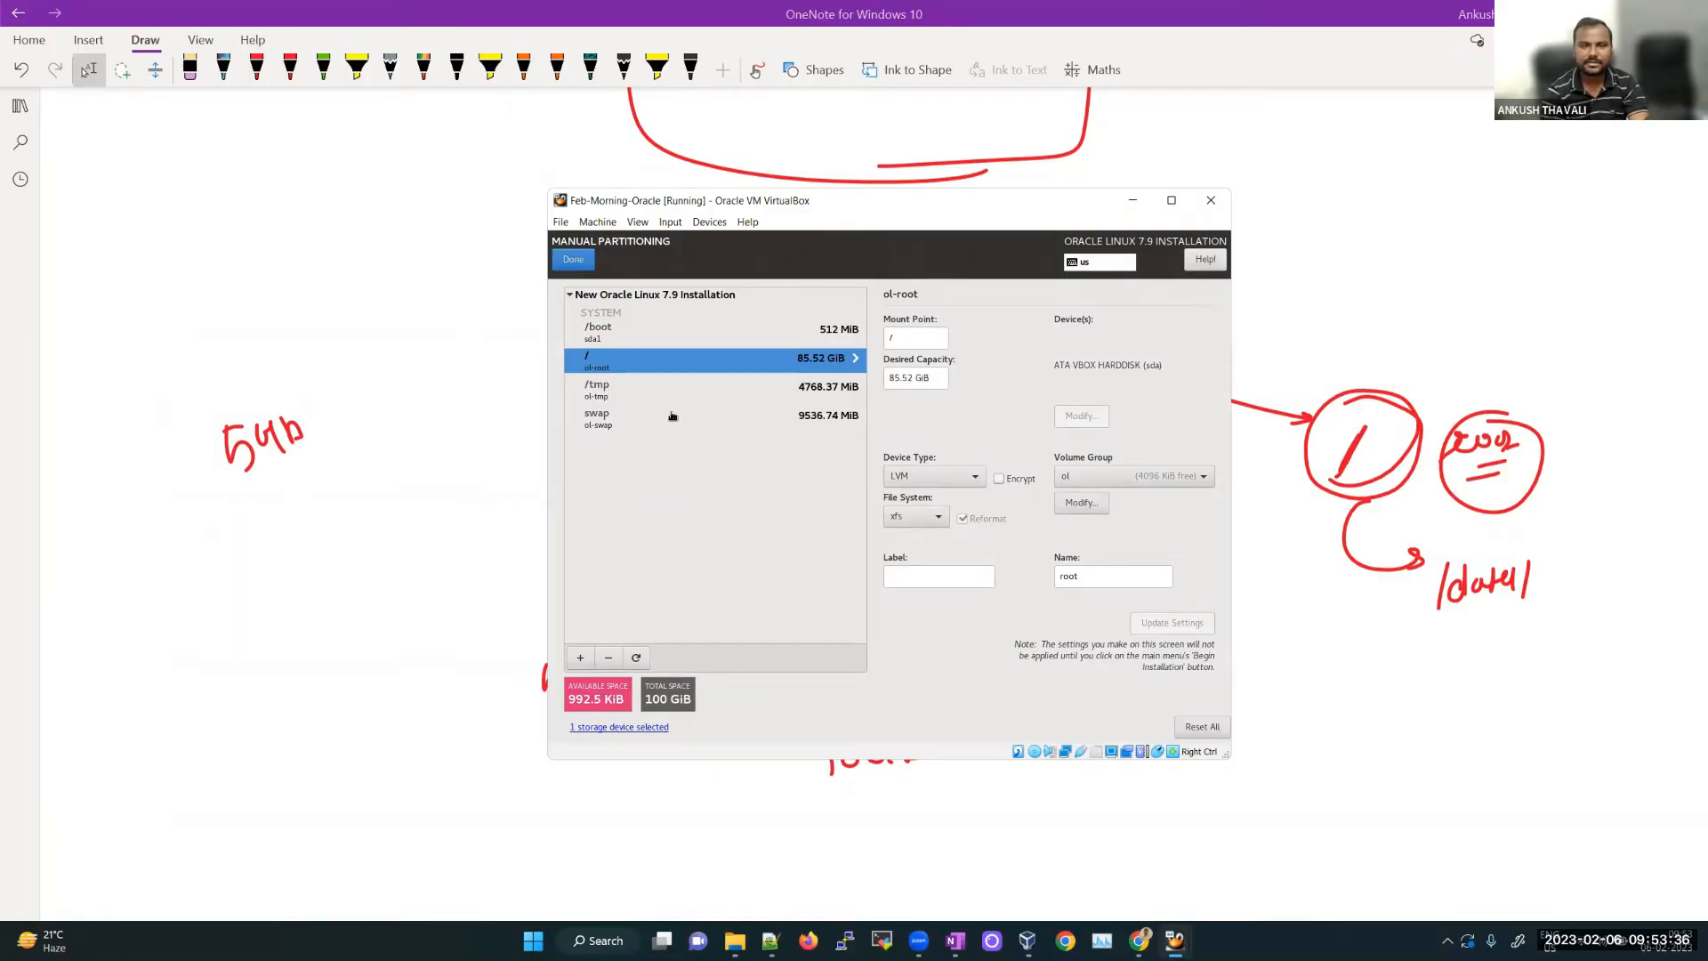
Step: Check the /boot, /, /tmp and swap partitions, then finish and open the Summary of Changes
left_click(614, 342)
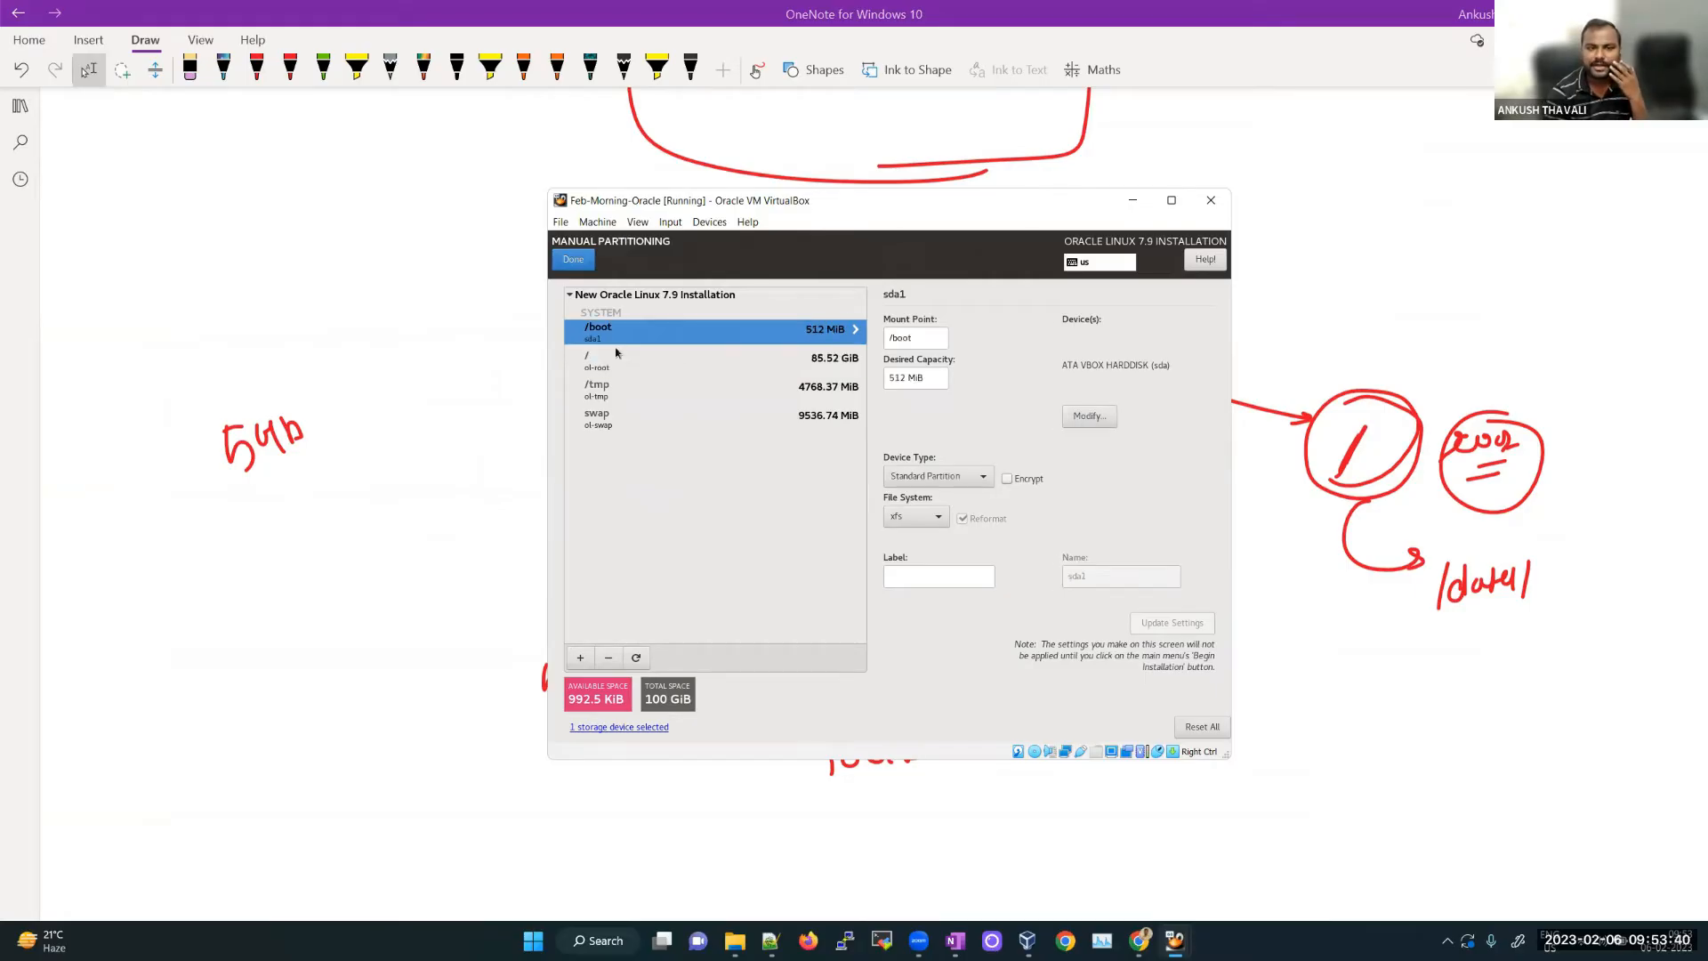
left_click(619, 365)
left_click(623, 398)
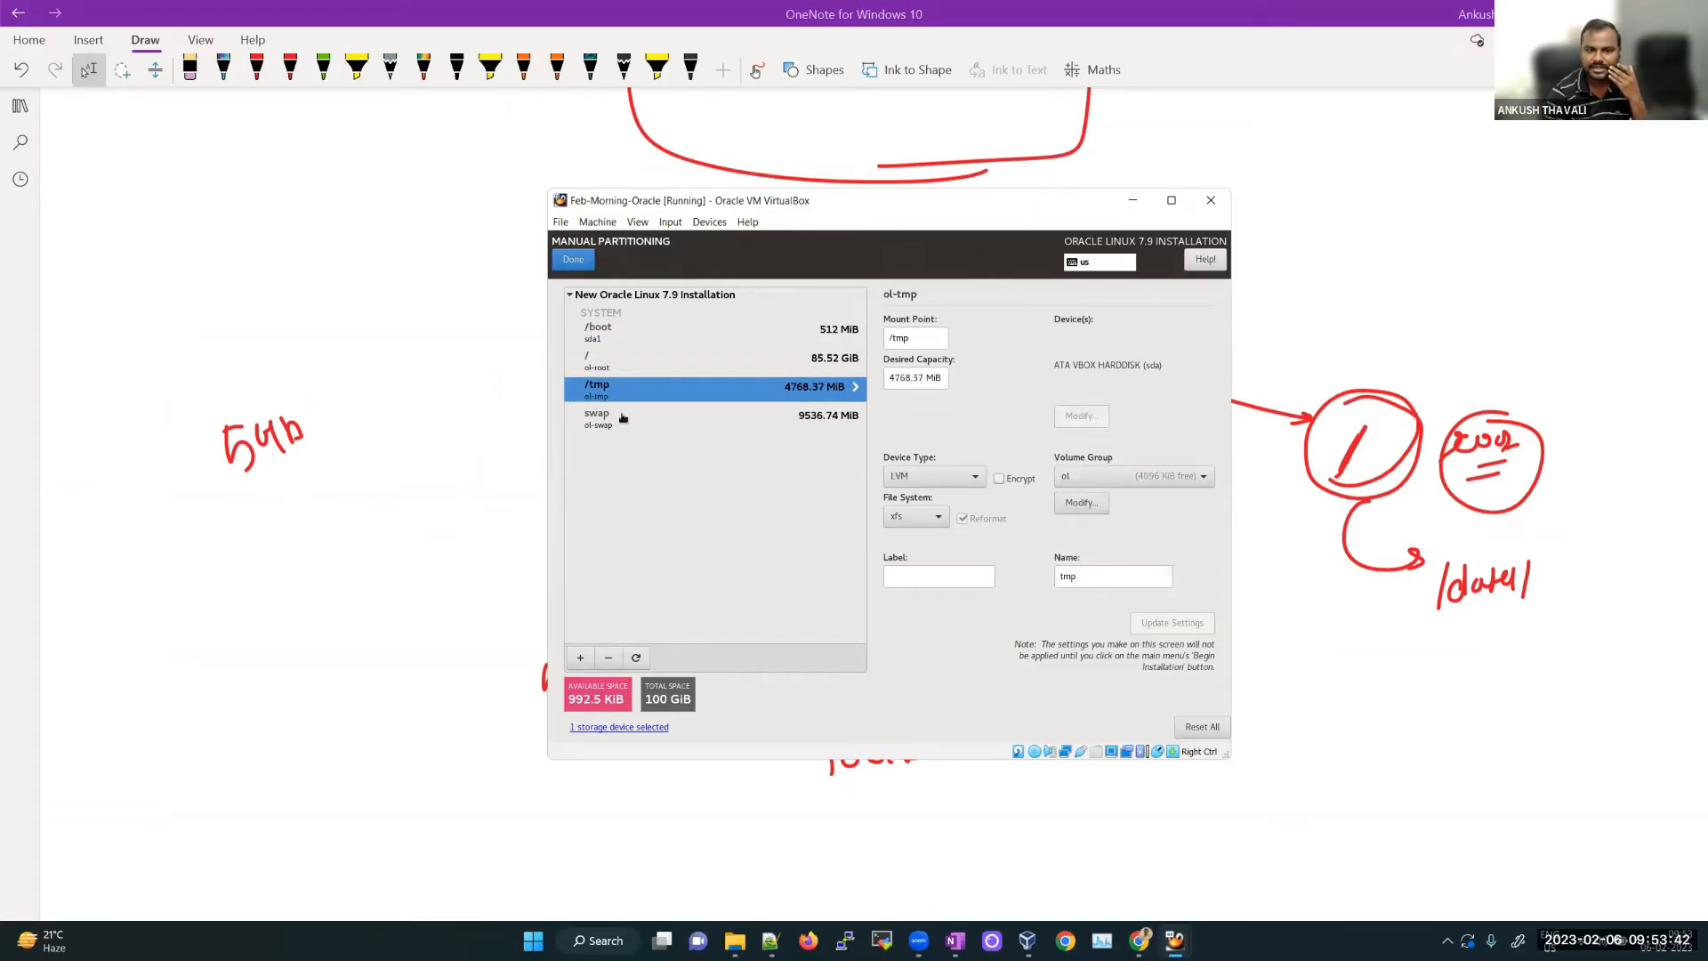
left_click(624, 418)
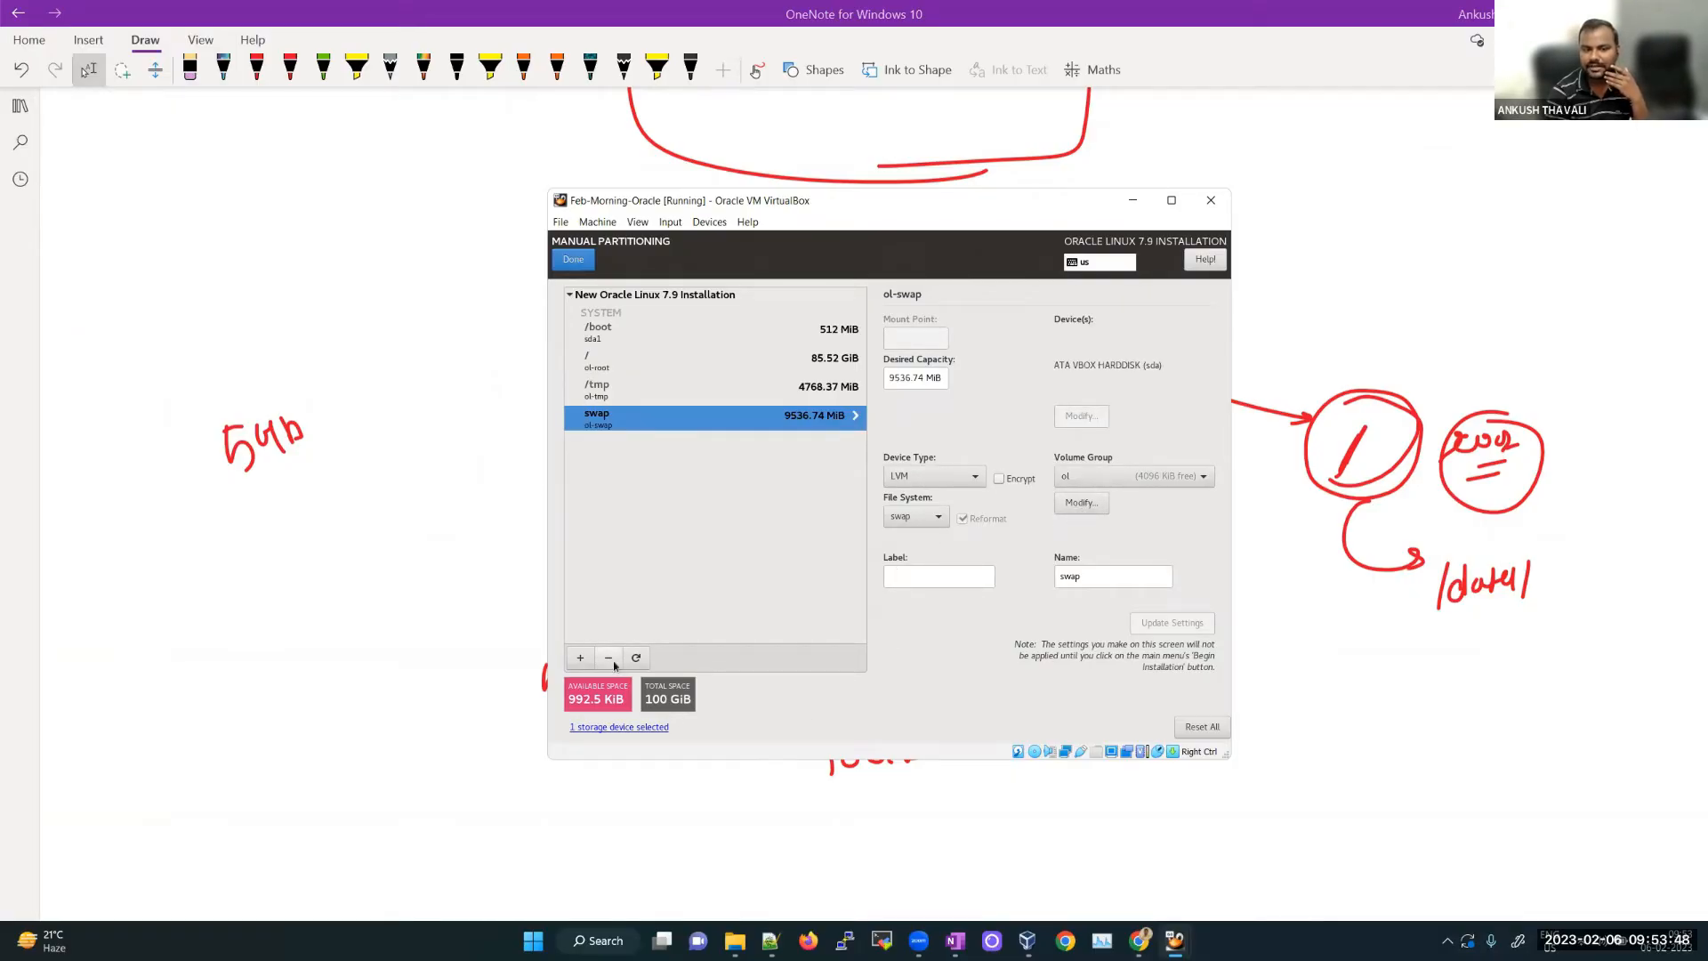
left_click(583, 263)
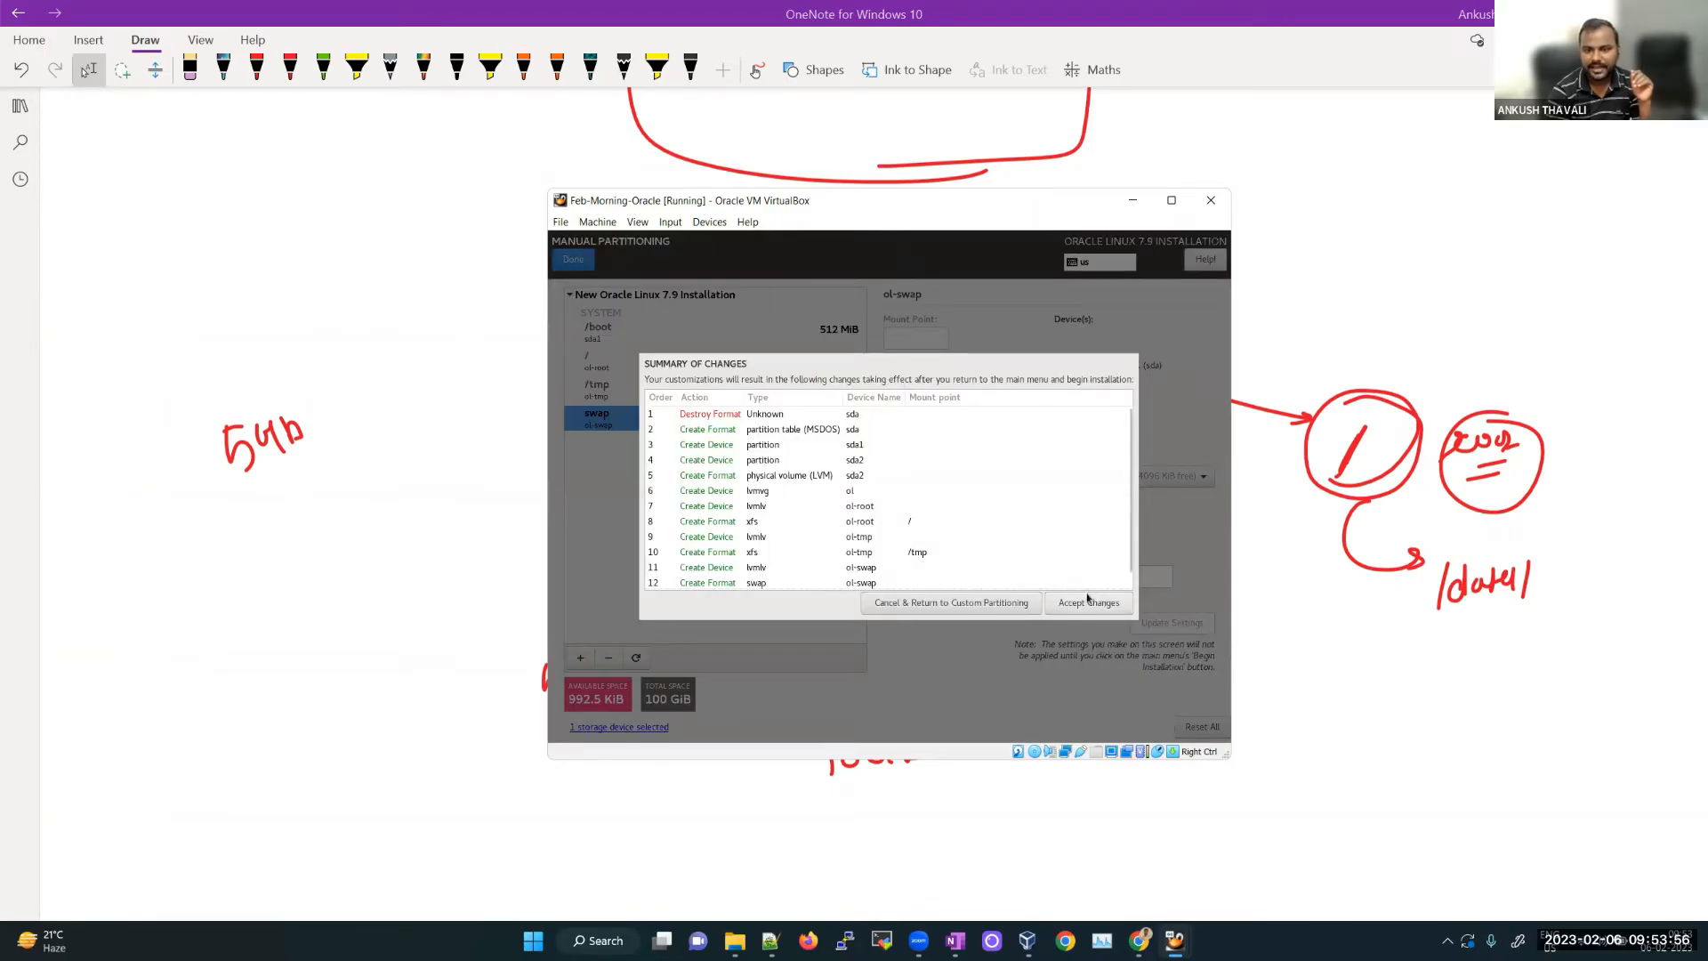
Step: Accept the partition changes so Installation Destination shows custom partitioning
left_click(1091, 606)
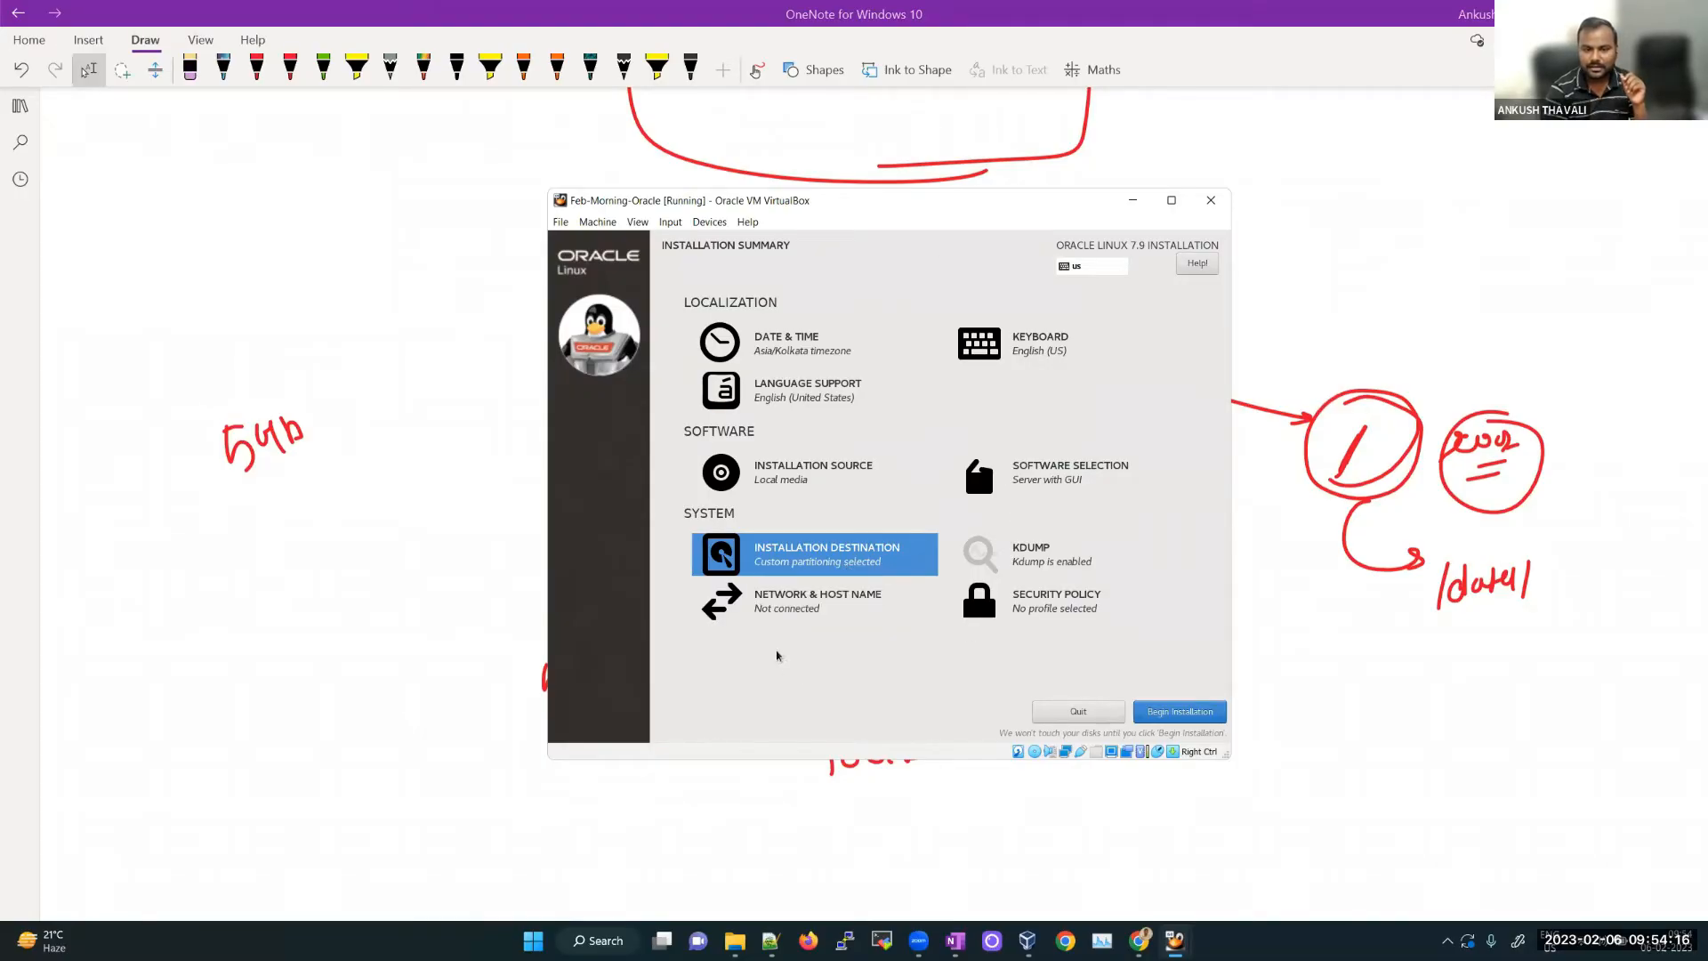
Step: Replace localhost.localdomain with host name node1.learnomate.org, apply it, and return to Installation Summary
left_click(797, 606)
left_click(763, 696)
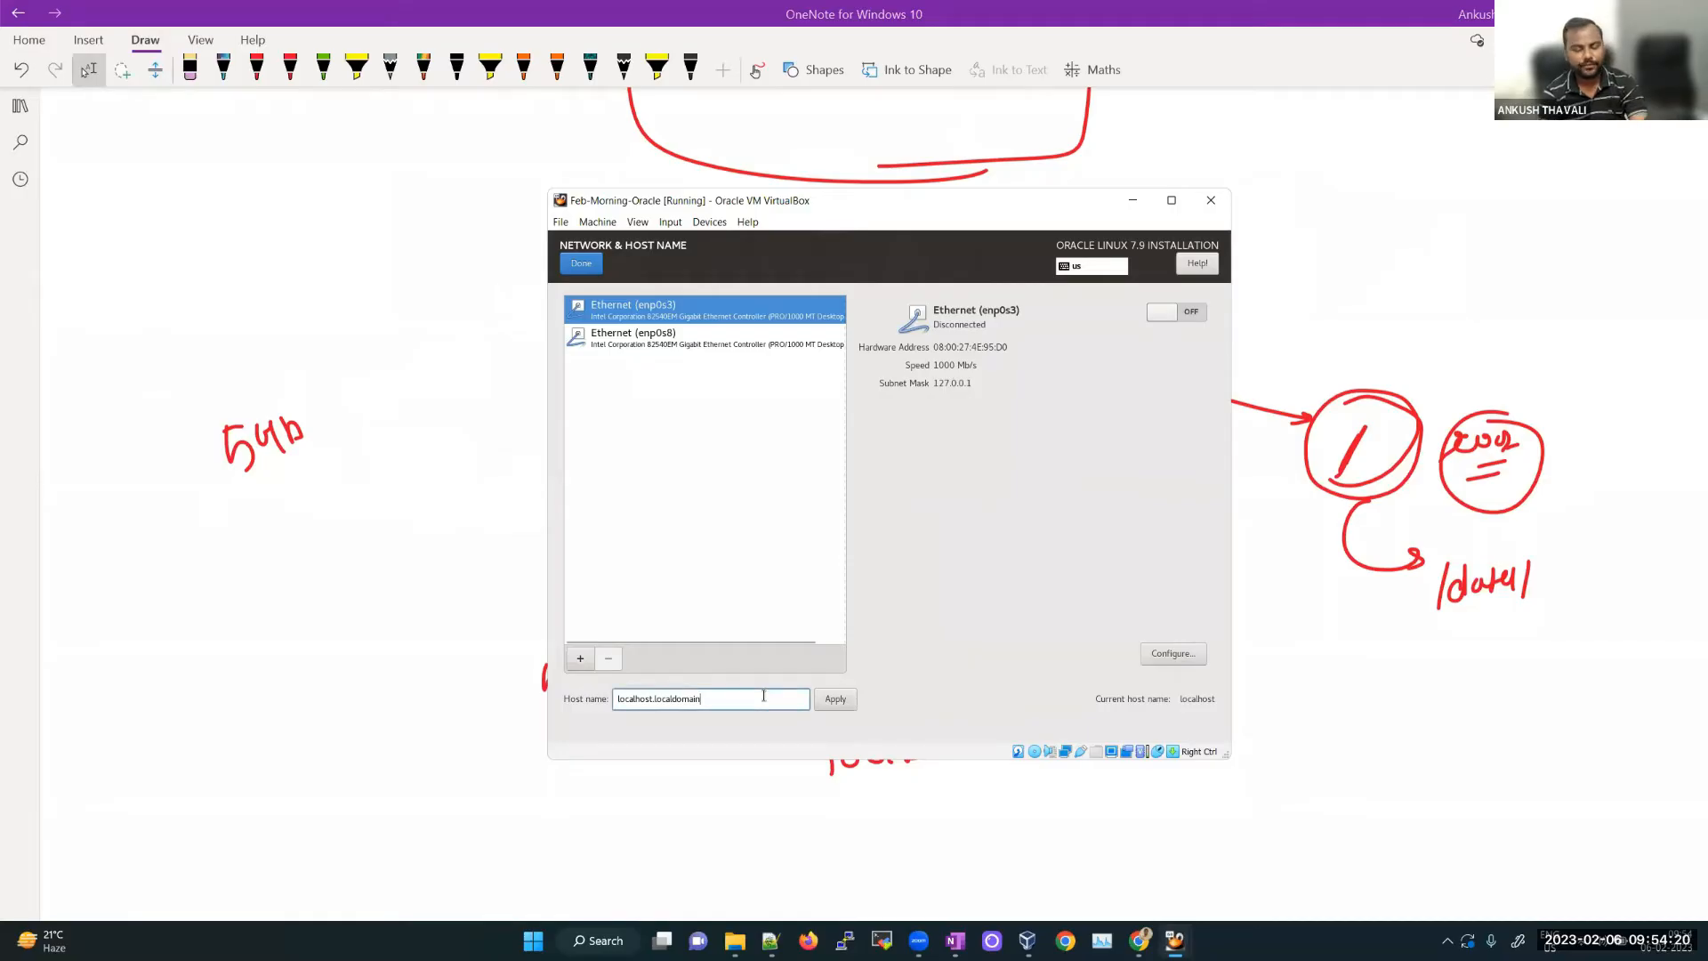
triple_click(763, 696)
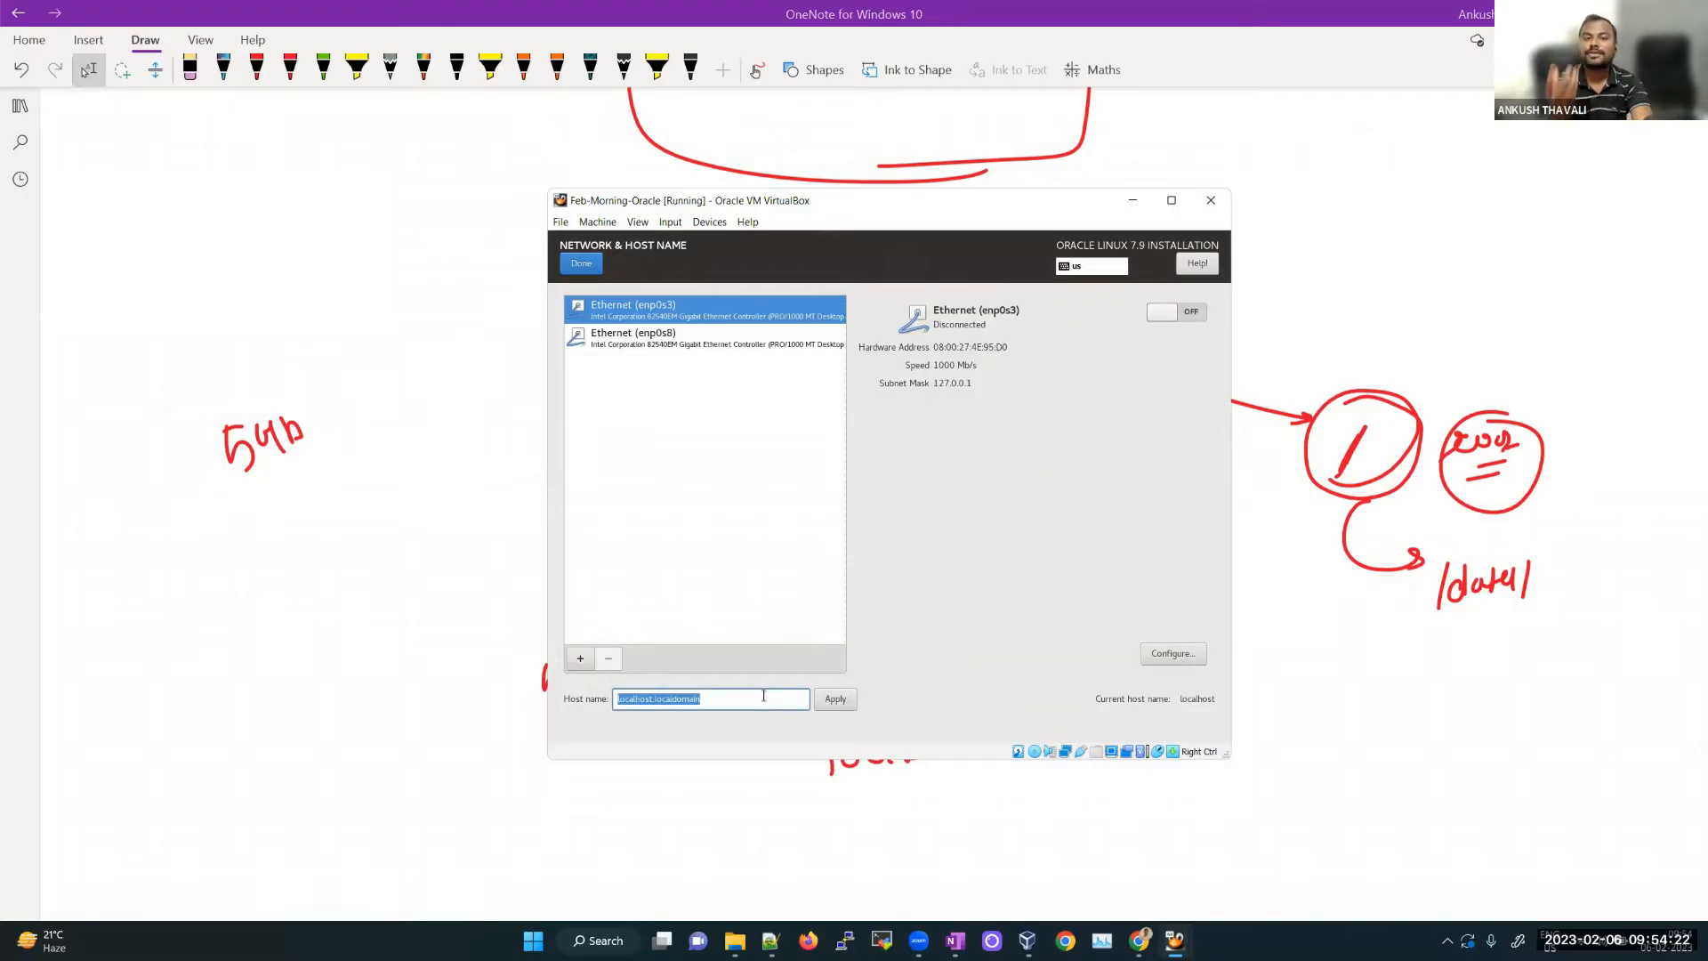
type("node1.learnoma")
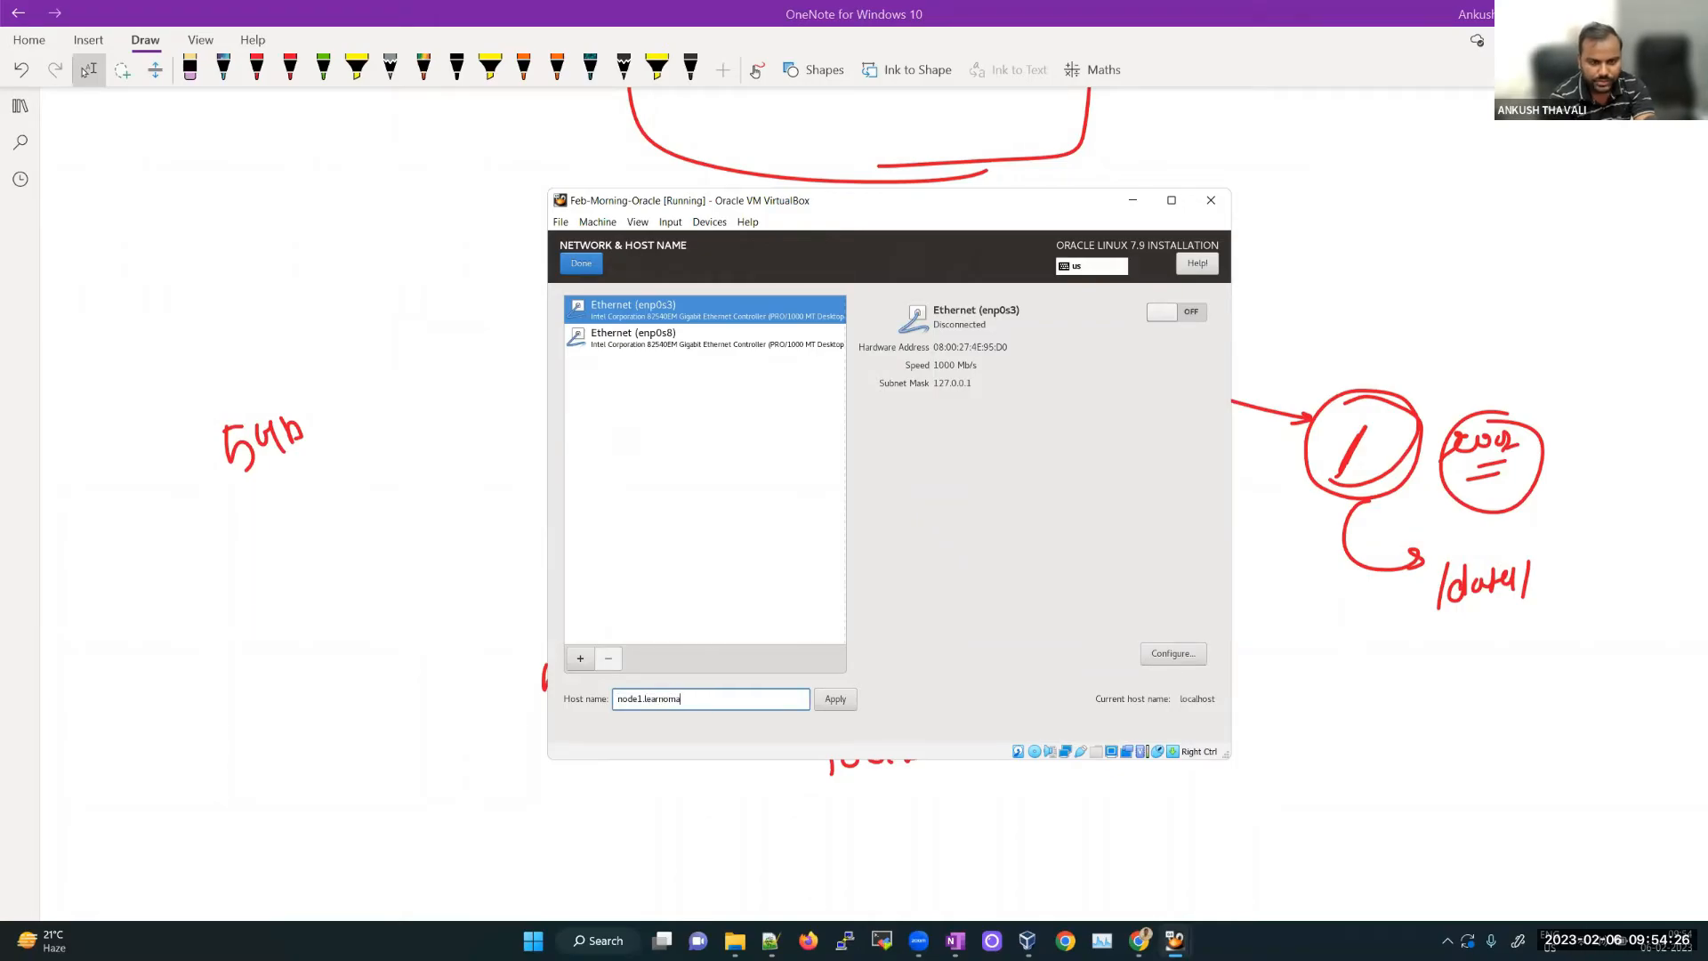
type("te.org")
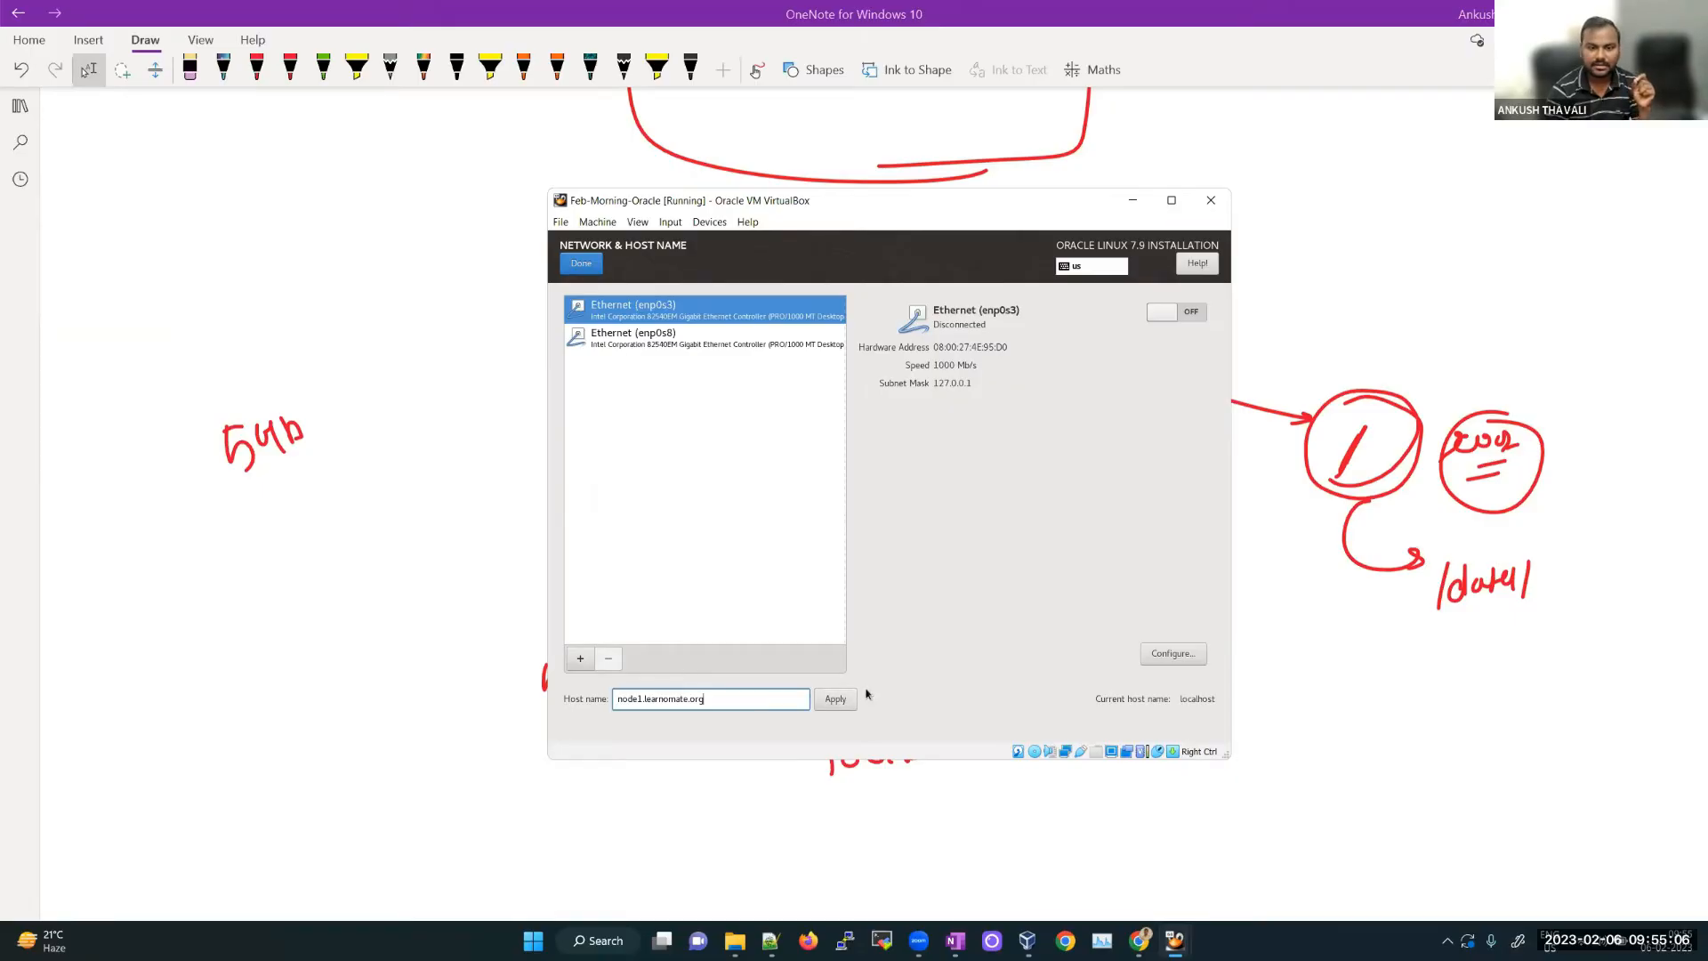
left_click(843, 703)
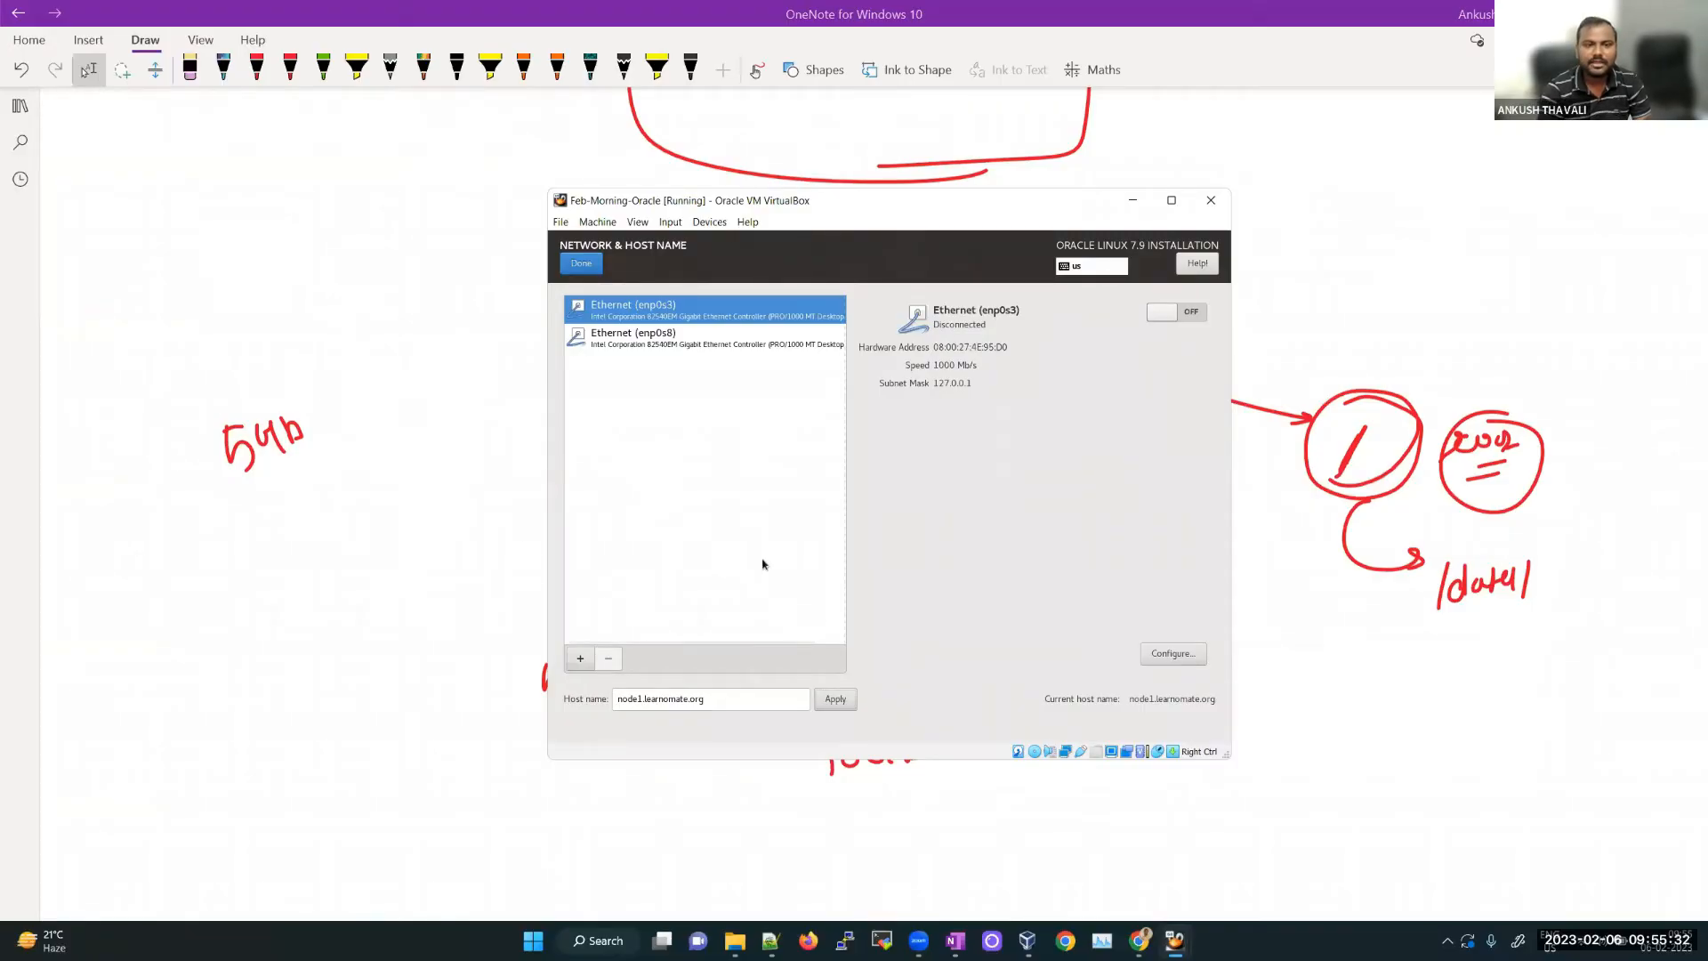
left_click(582, 264)
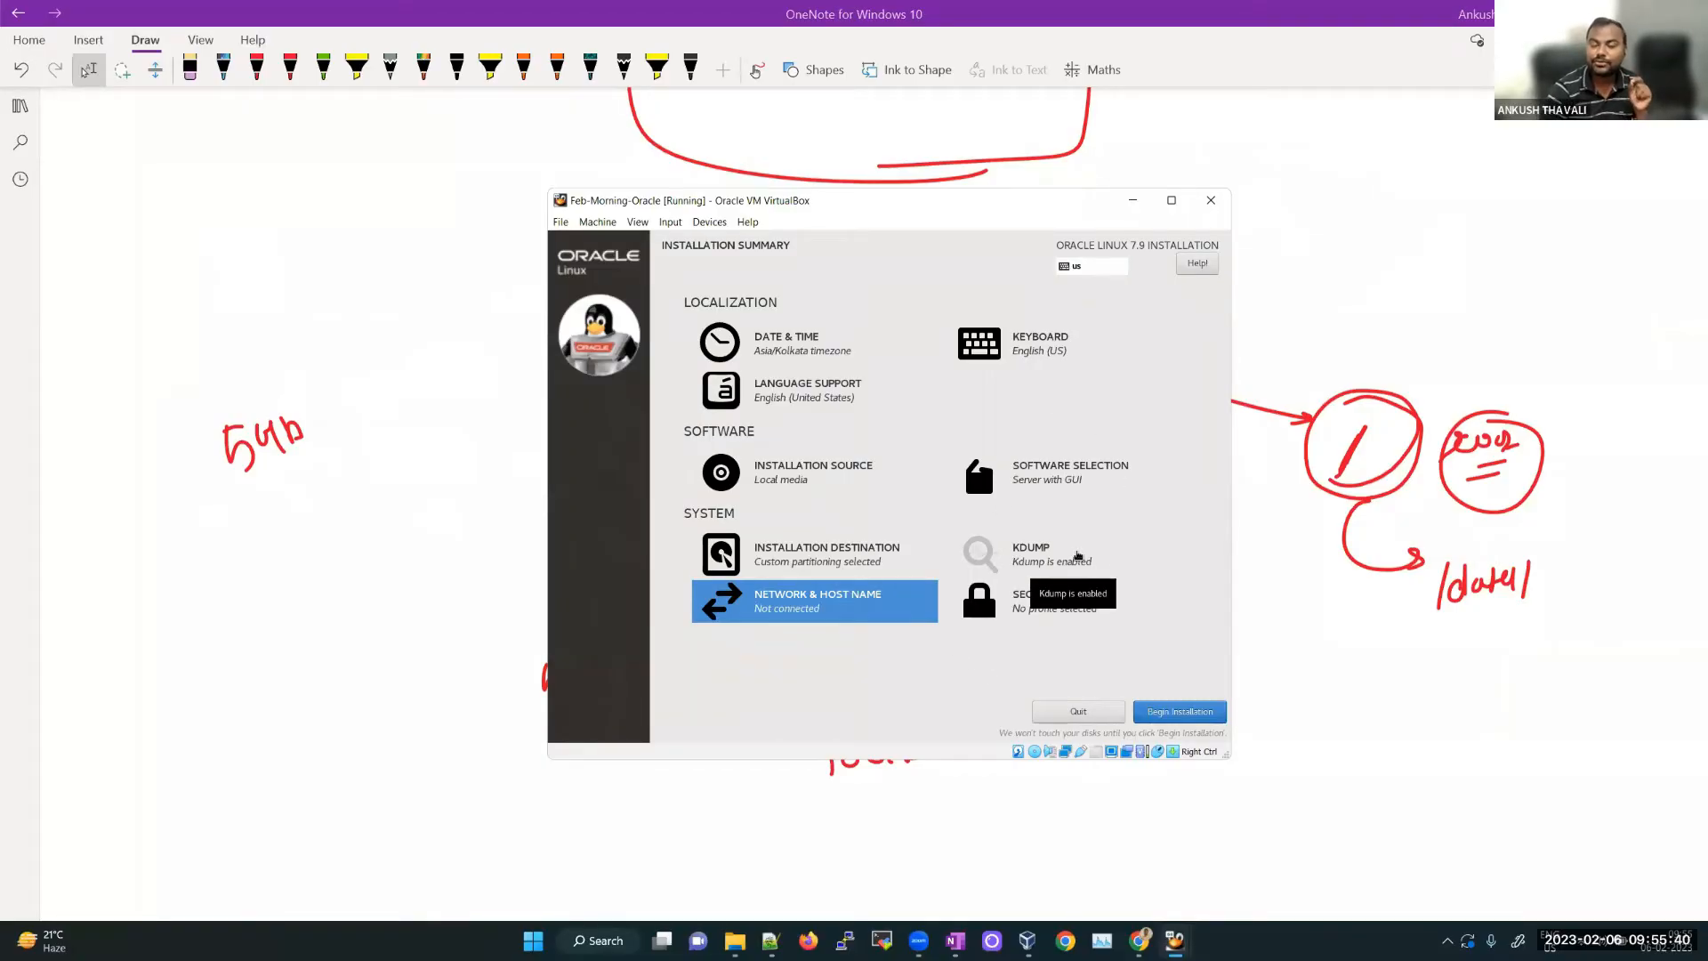
Step: Begin the installation and enter a matching four-character root password in both fields
left_click(1193, 718)
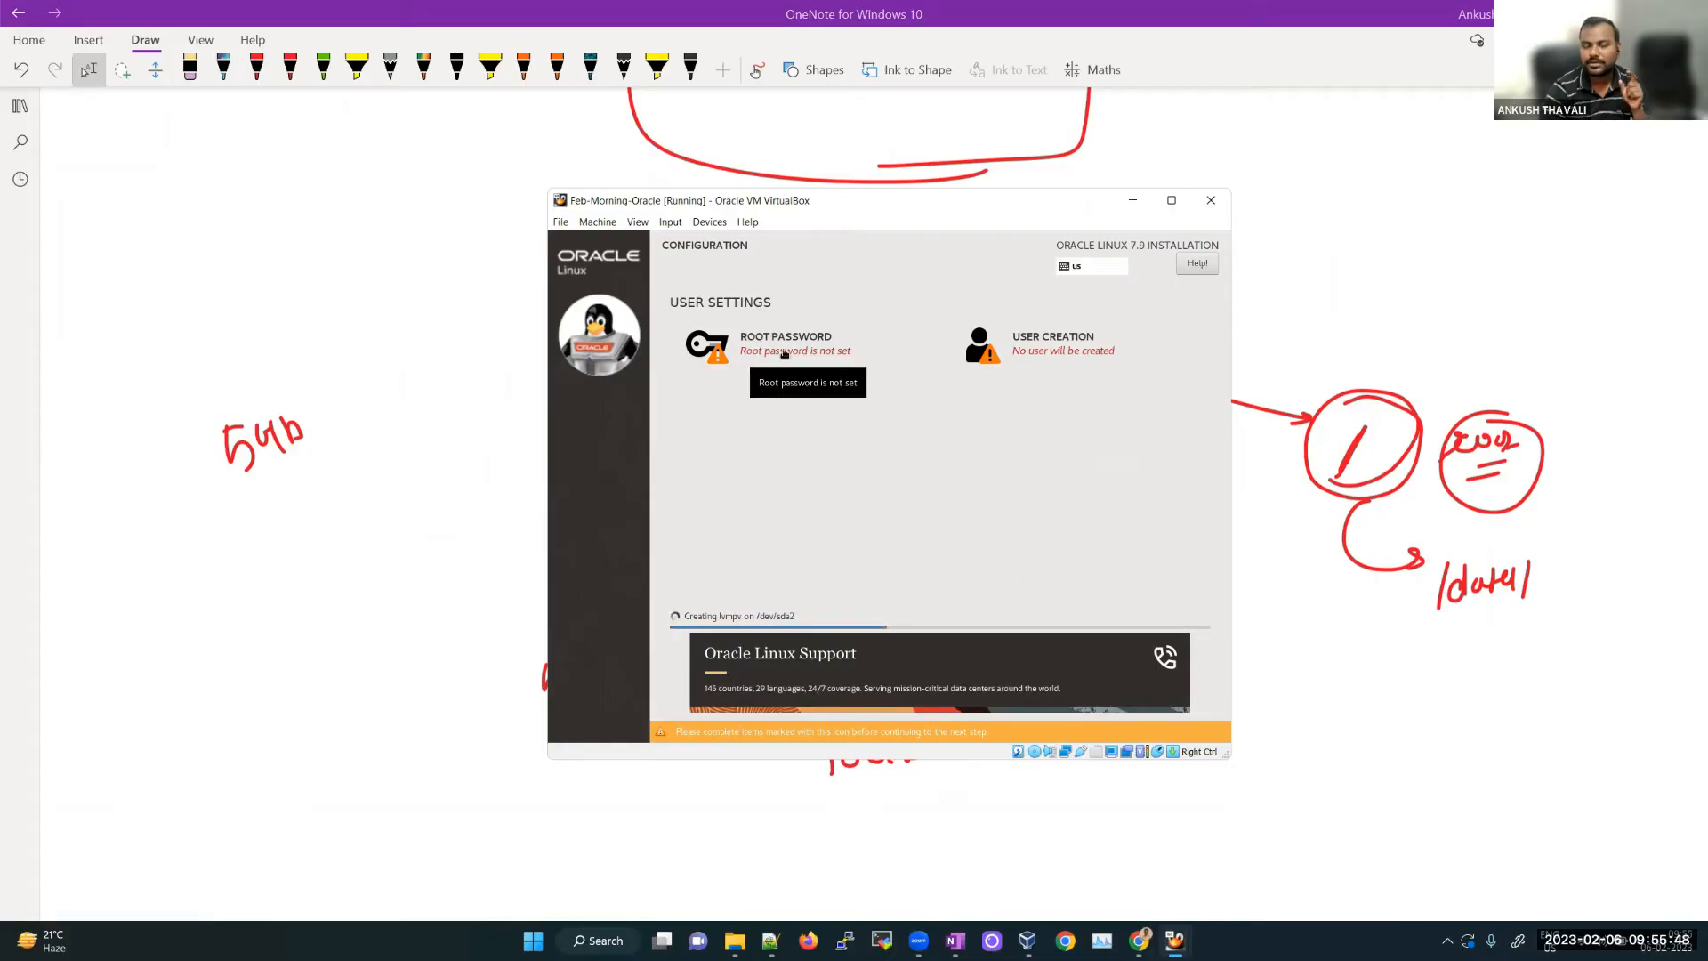
left_click(784, 353)
type("root")
key("Tab")
type("root")
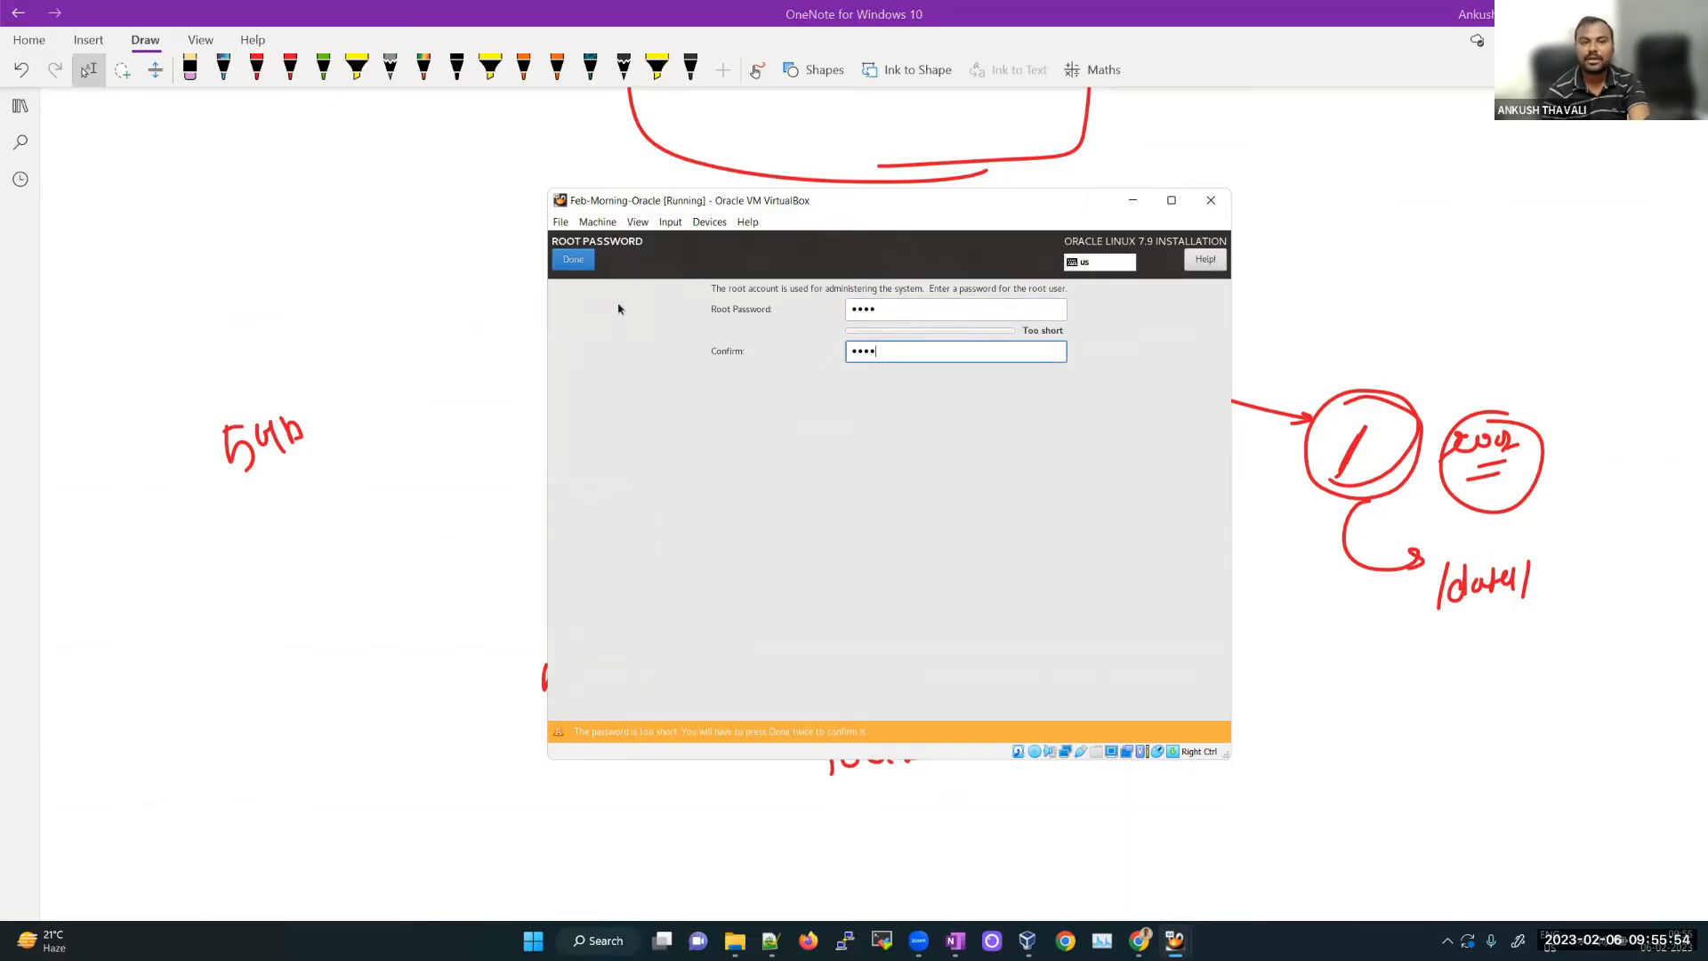
Step: Accept the too-short root password, then bring the OneNote partition diagram notes into view
left_click(585, 267)
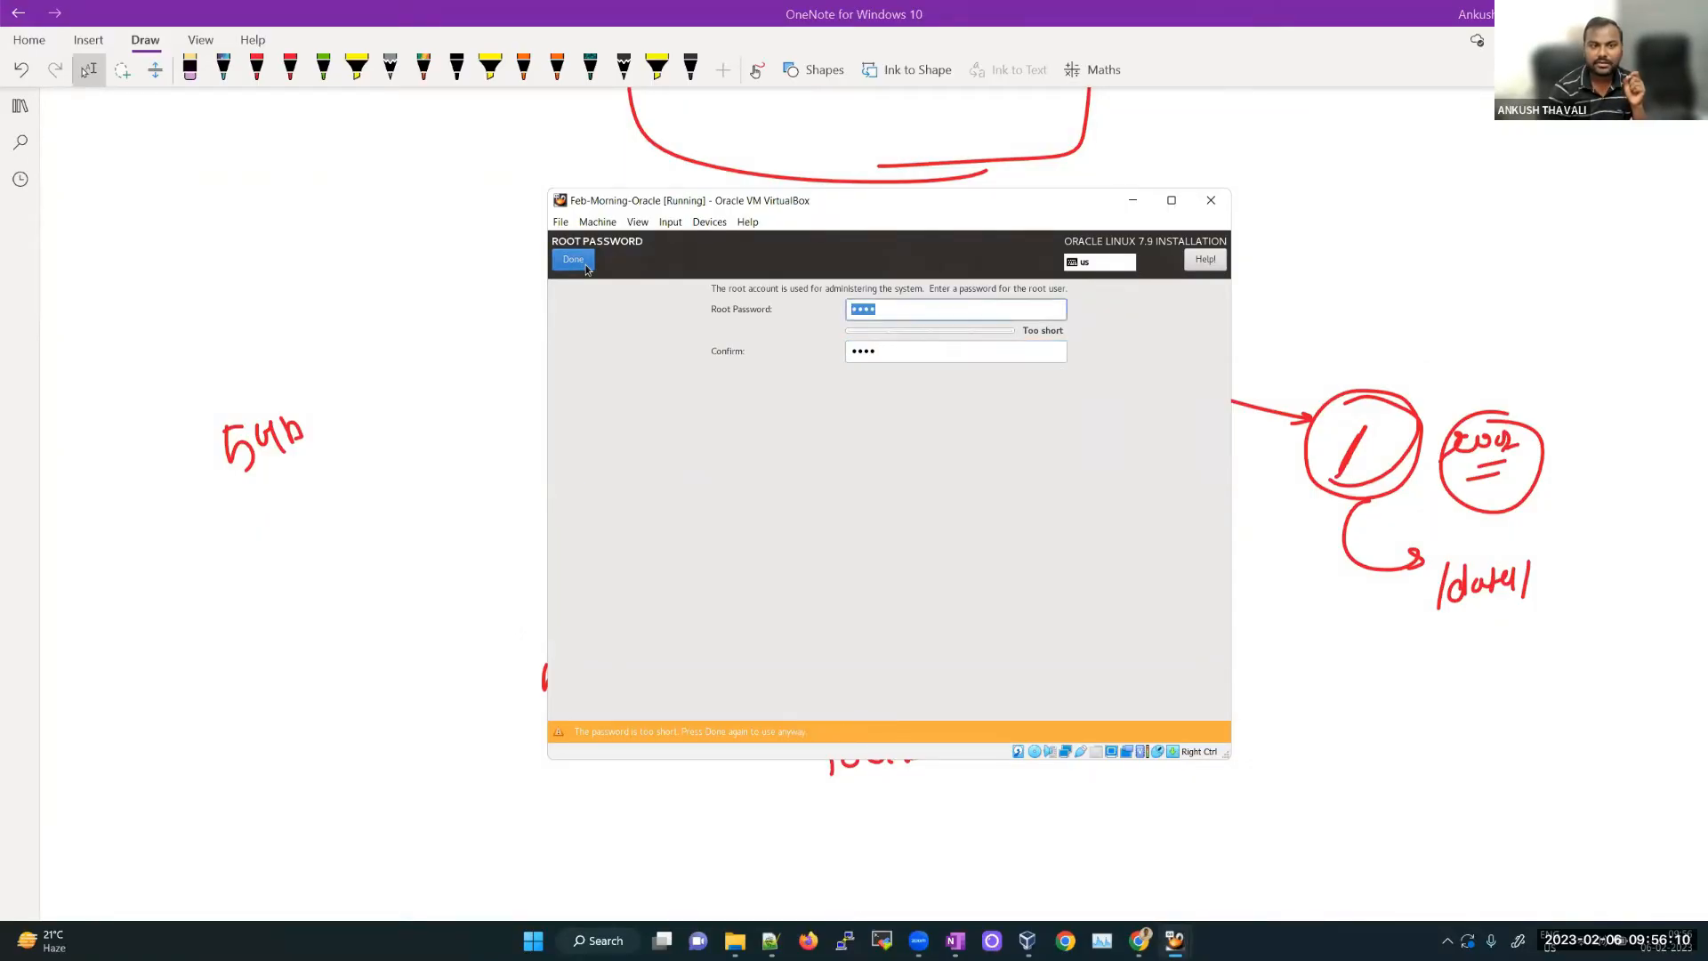
left_click(586, 267)
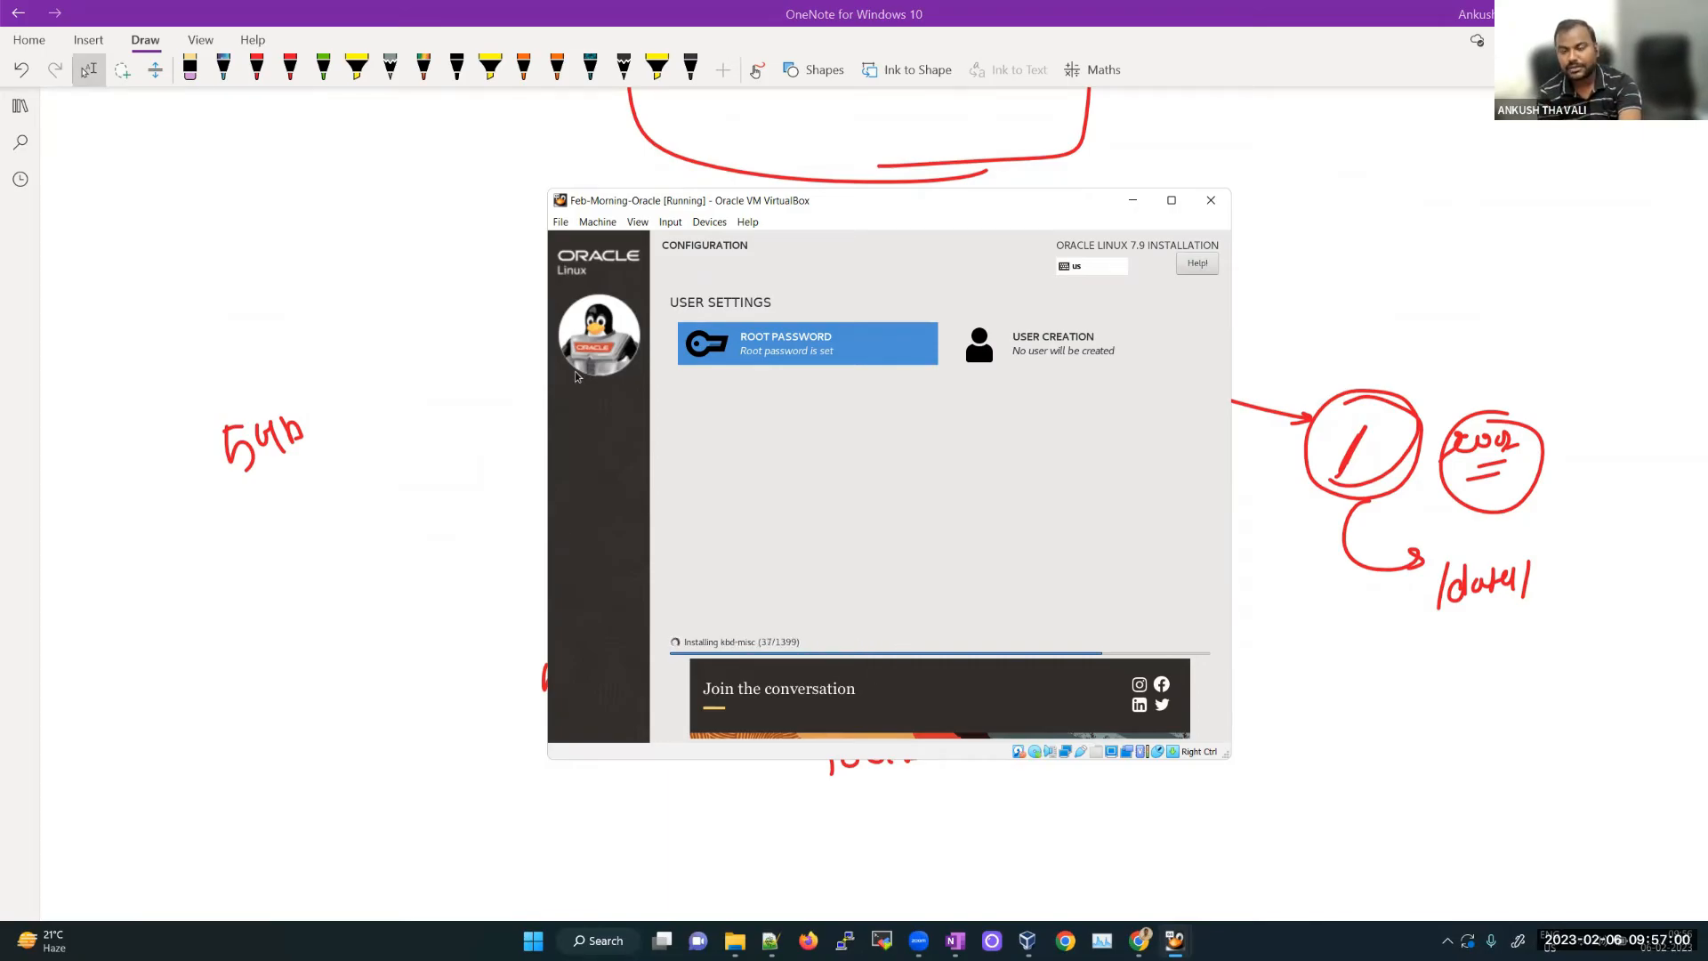
left_click_drag(199, 152, 189, 363)
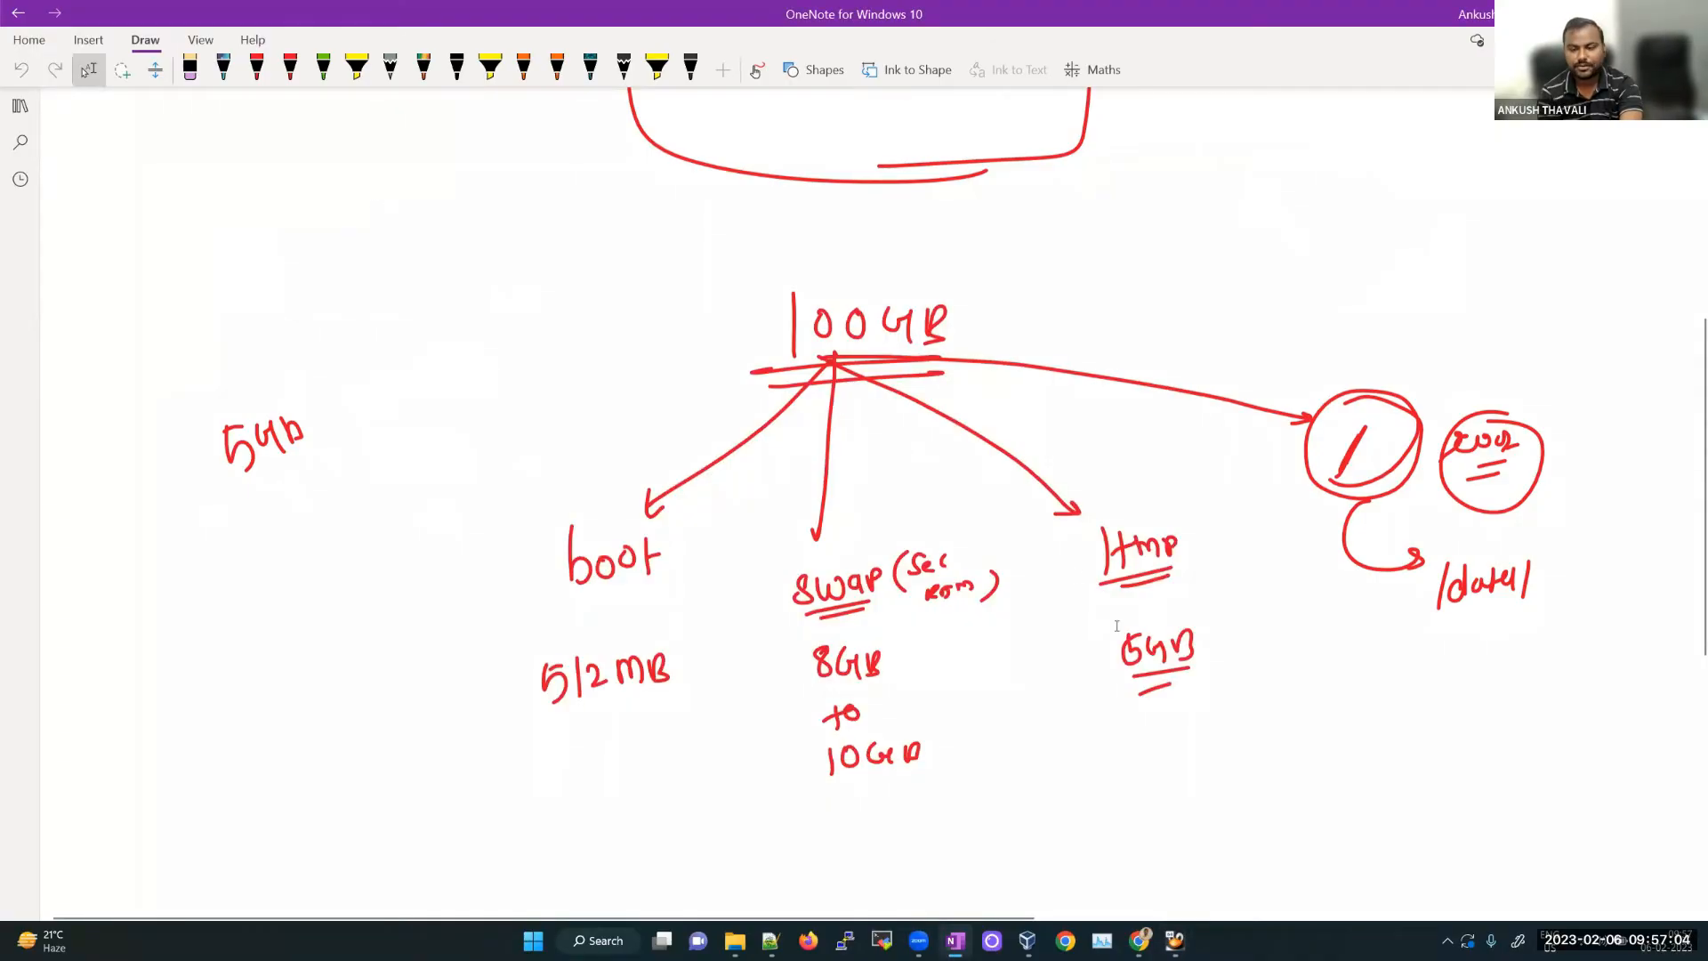
Step: Check the running VirtualBox installer from the desktop, then bring OneNote and Chrome back to front
left_click(1706, 945)
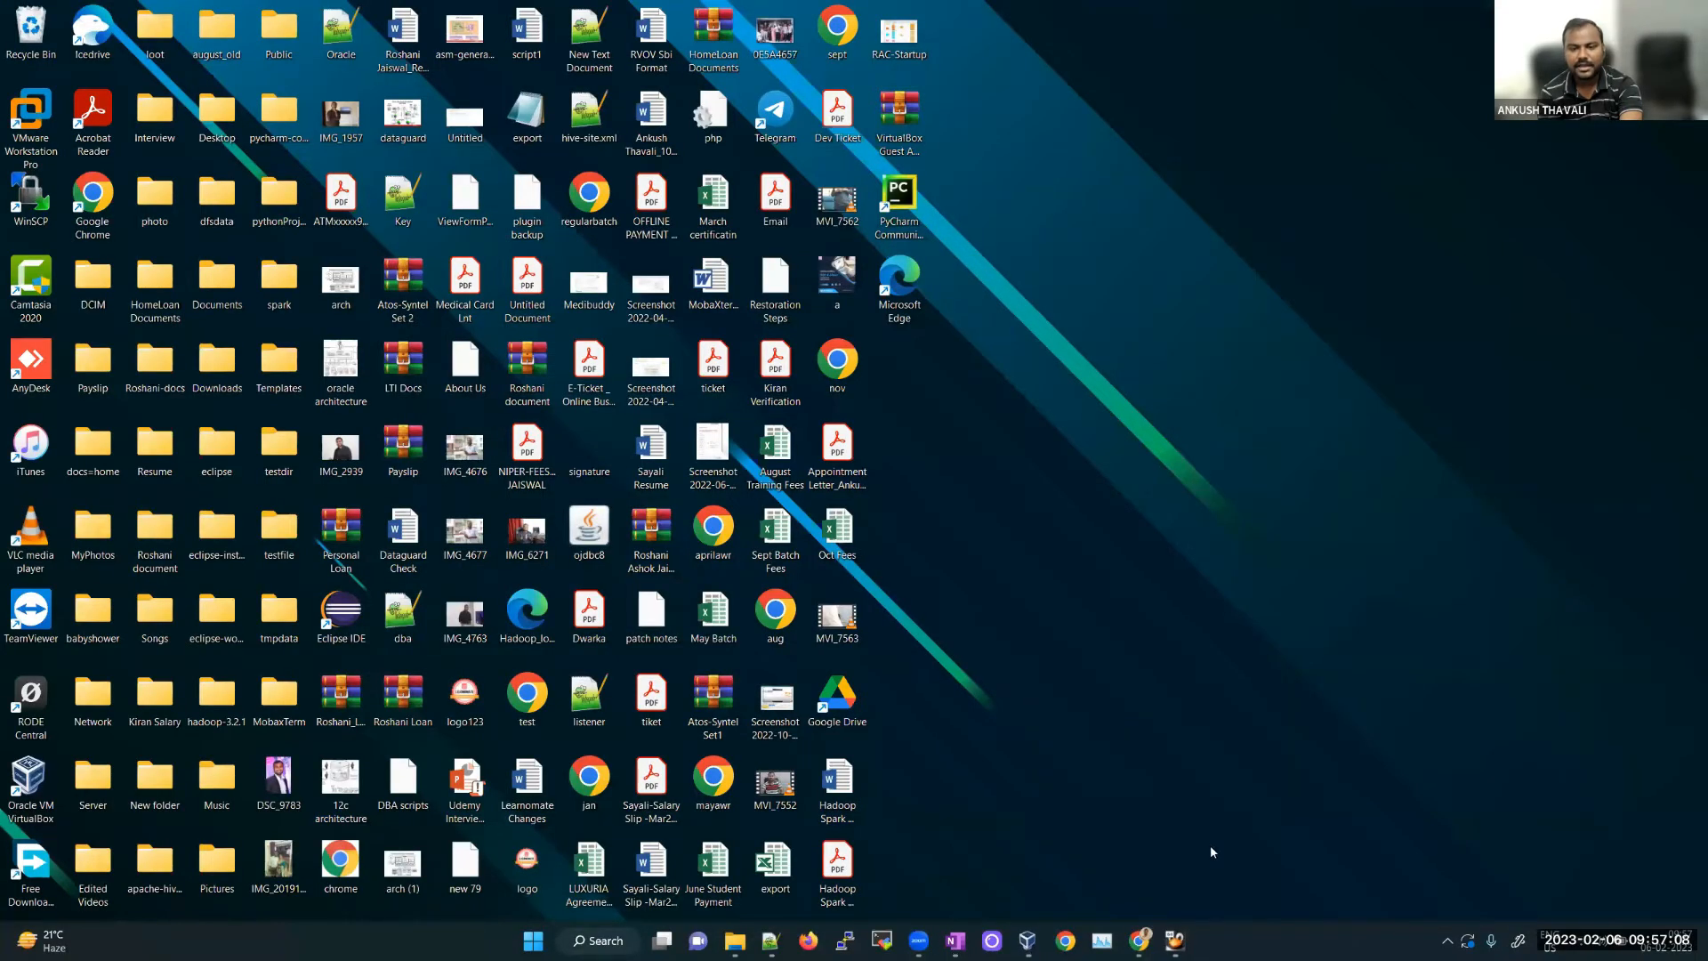
left_click(1174, 941)
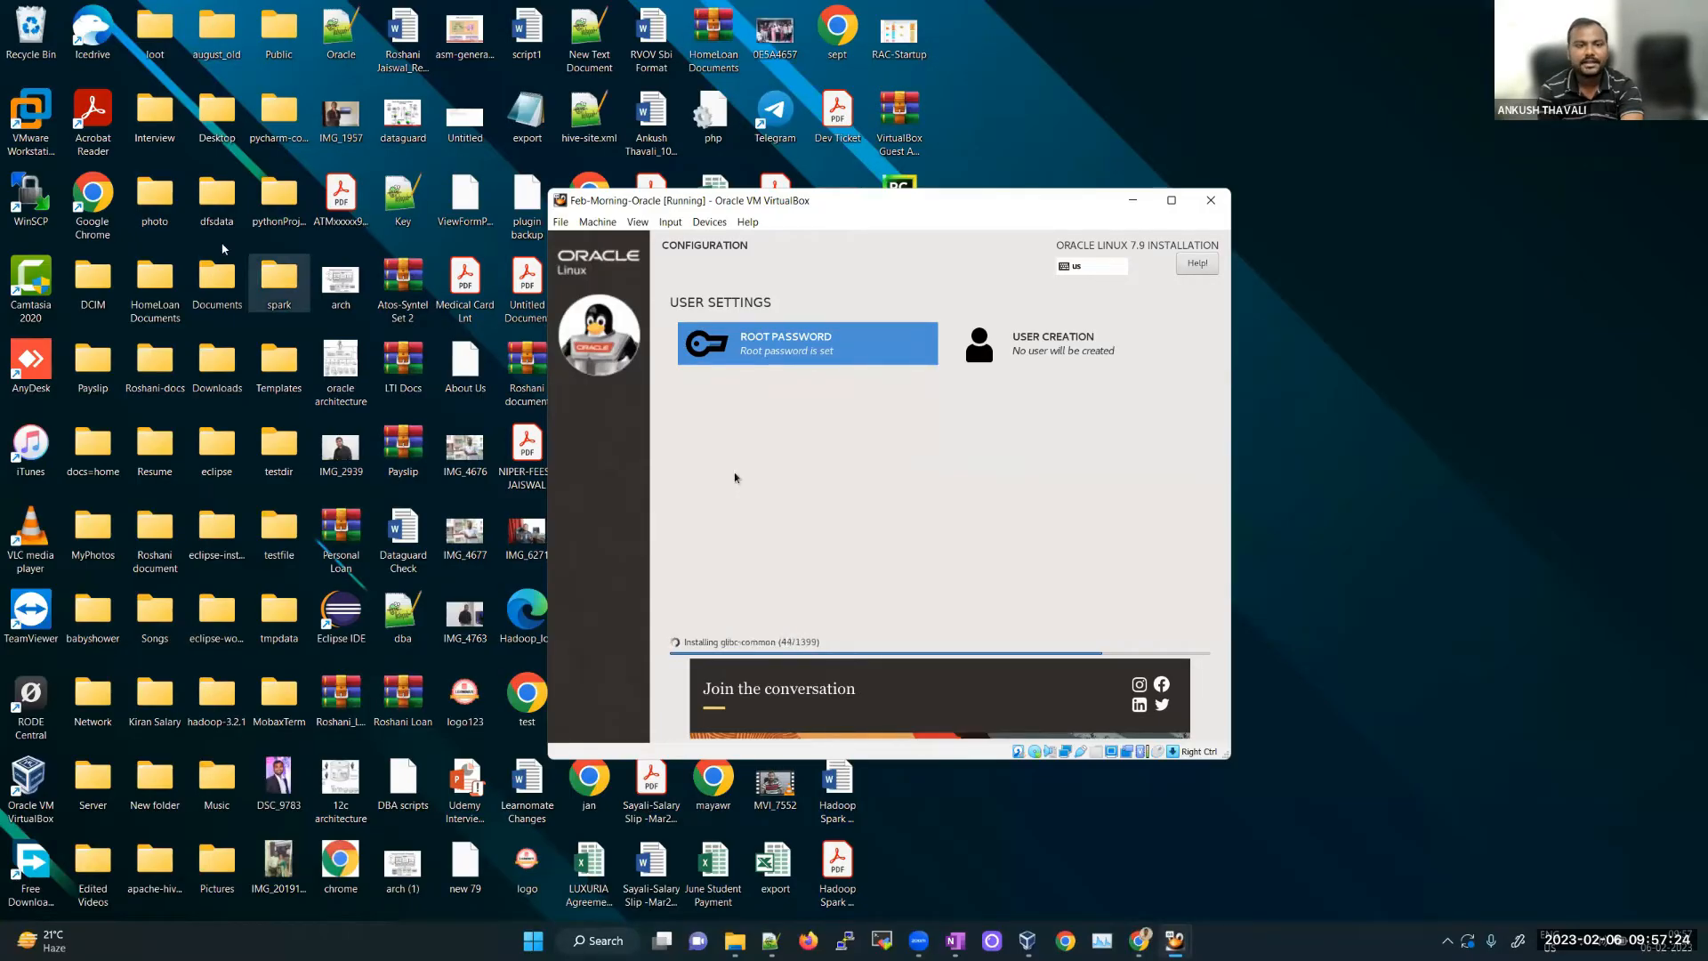
left_click(1095, 190)
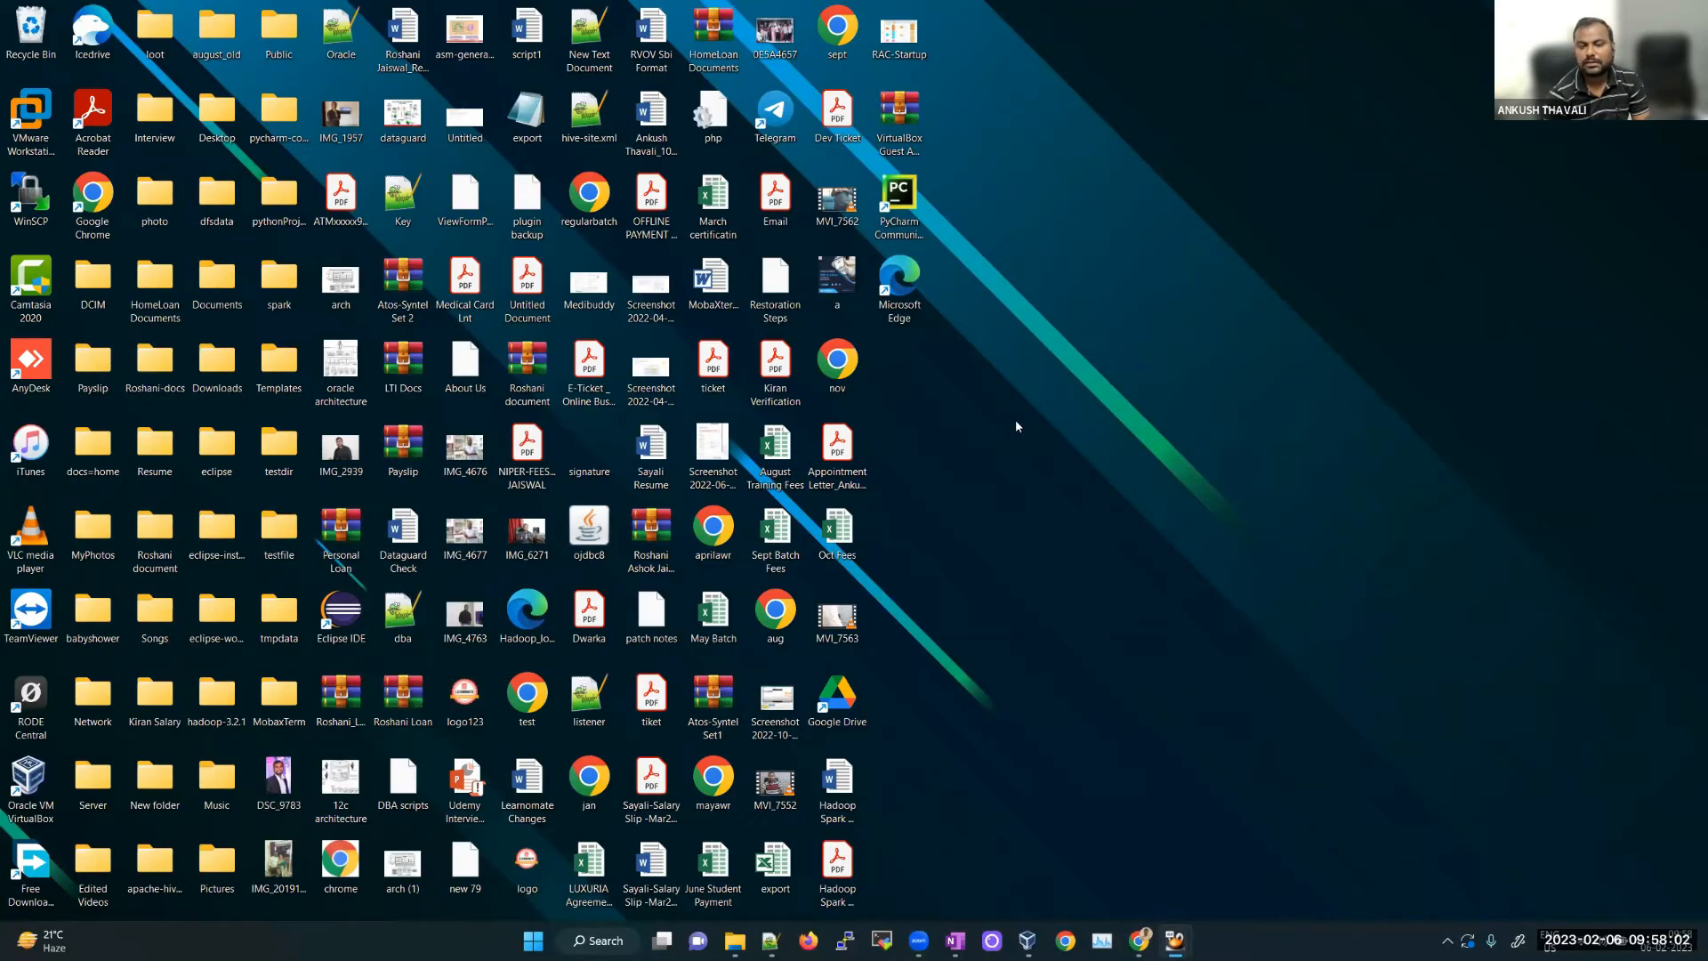
left_click(955, 941)
left_click(1139, 940)
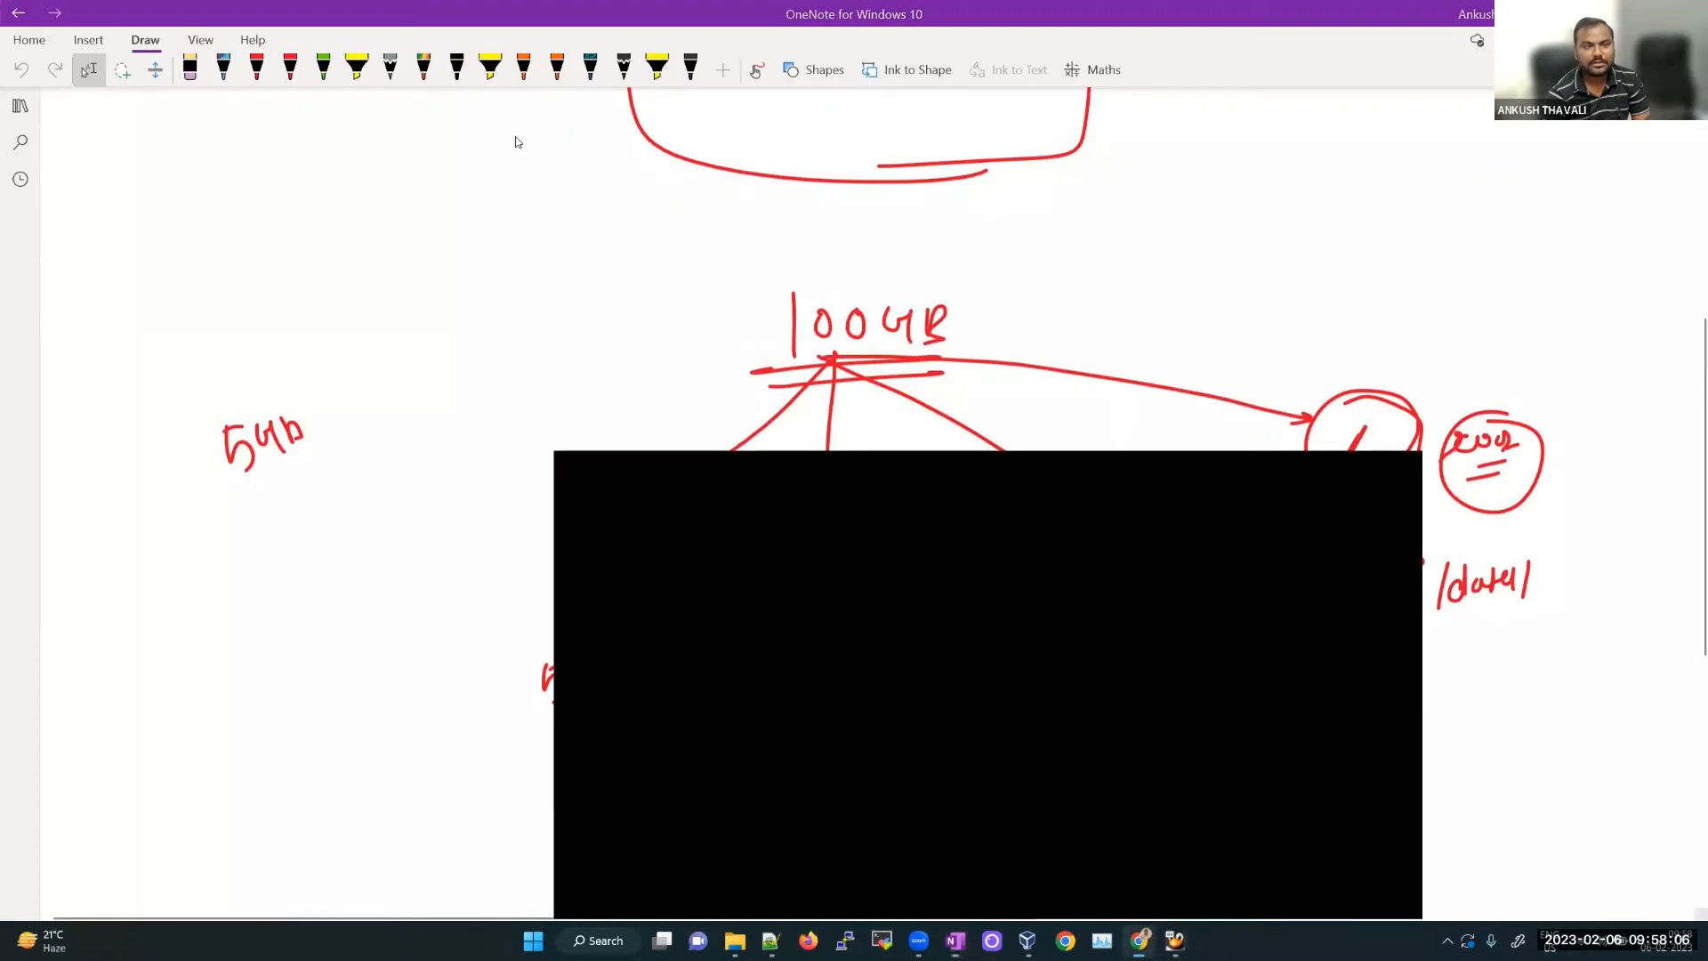
Step: Load the learnomate.org site and move it into its own maximized Chrome window
left_click(474, 49)
type("learnomate")
key("Return")
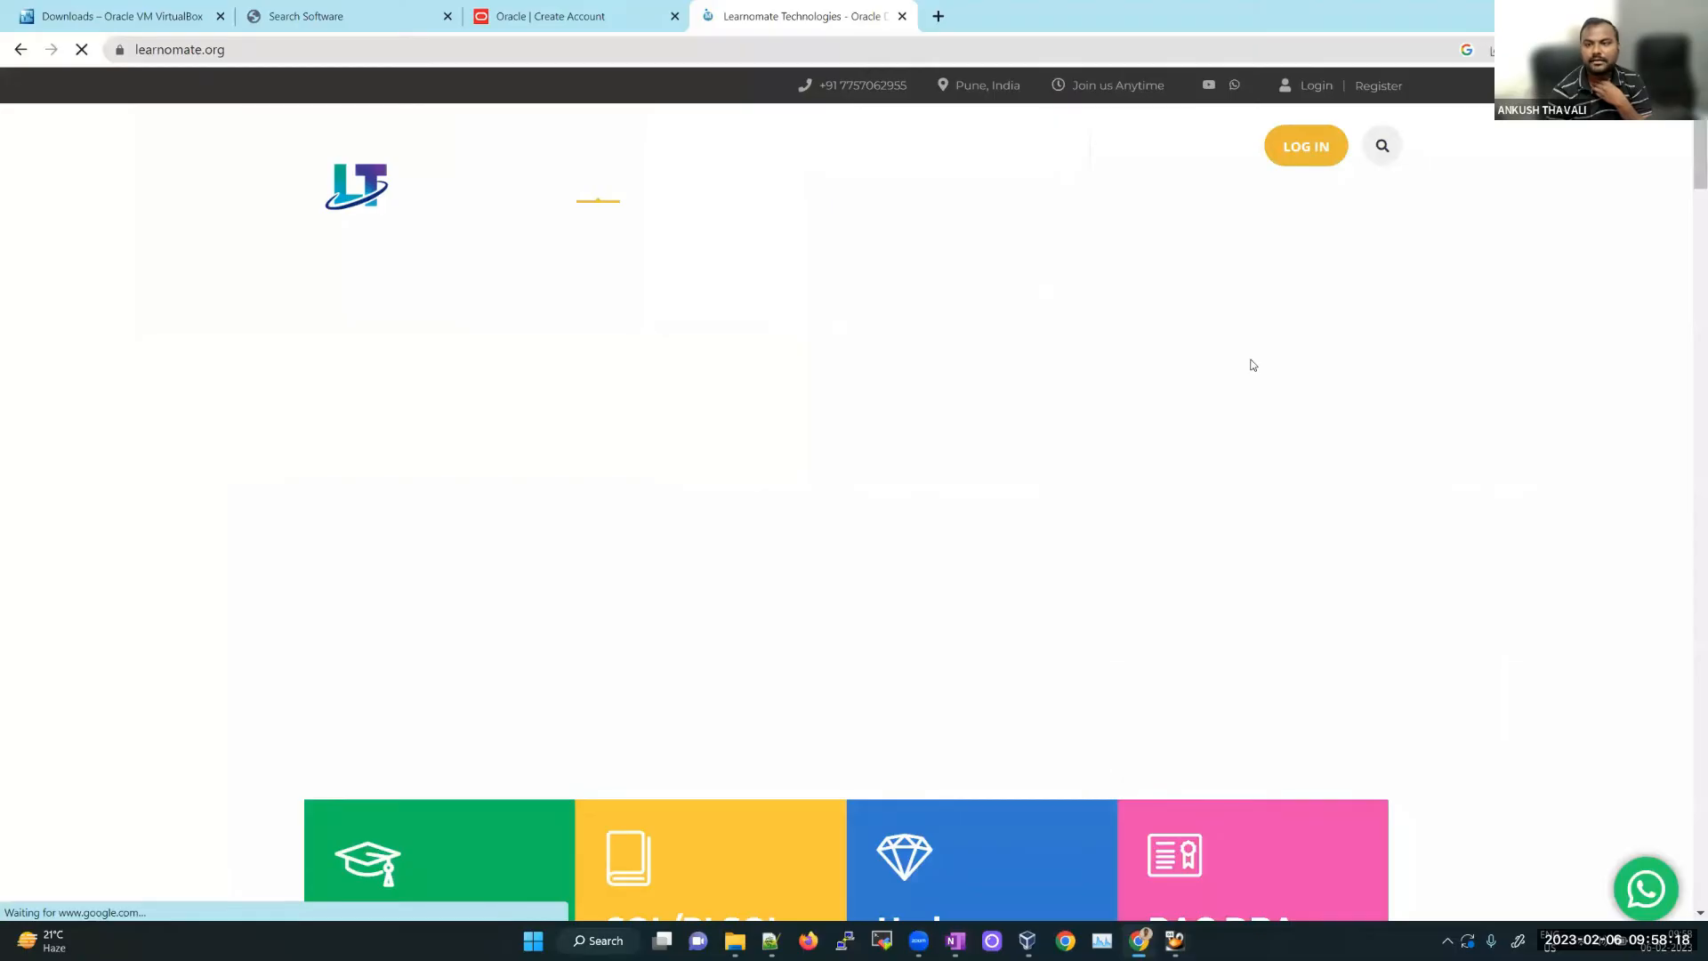
left_click_drag(765, 16, 502, 105)
double_click(501, 105)
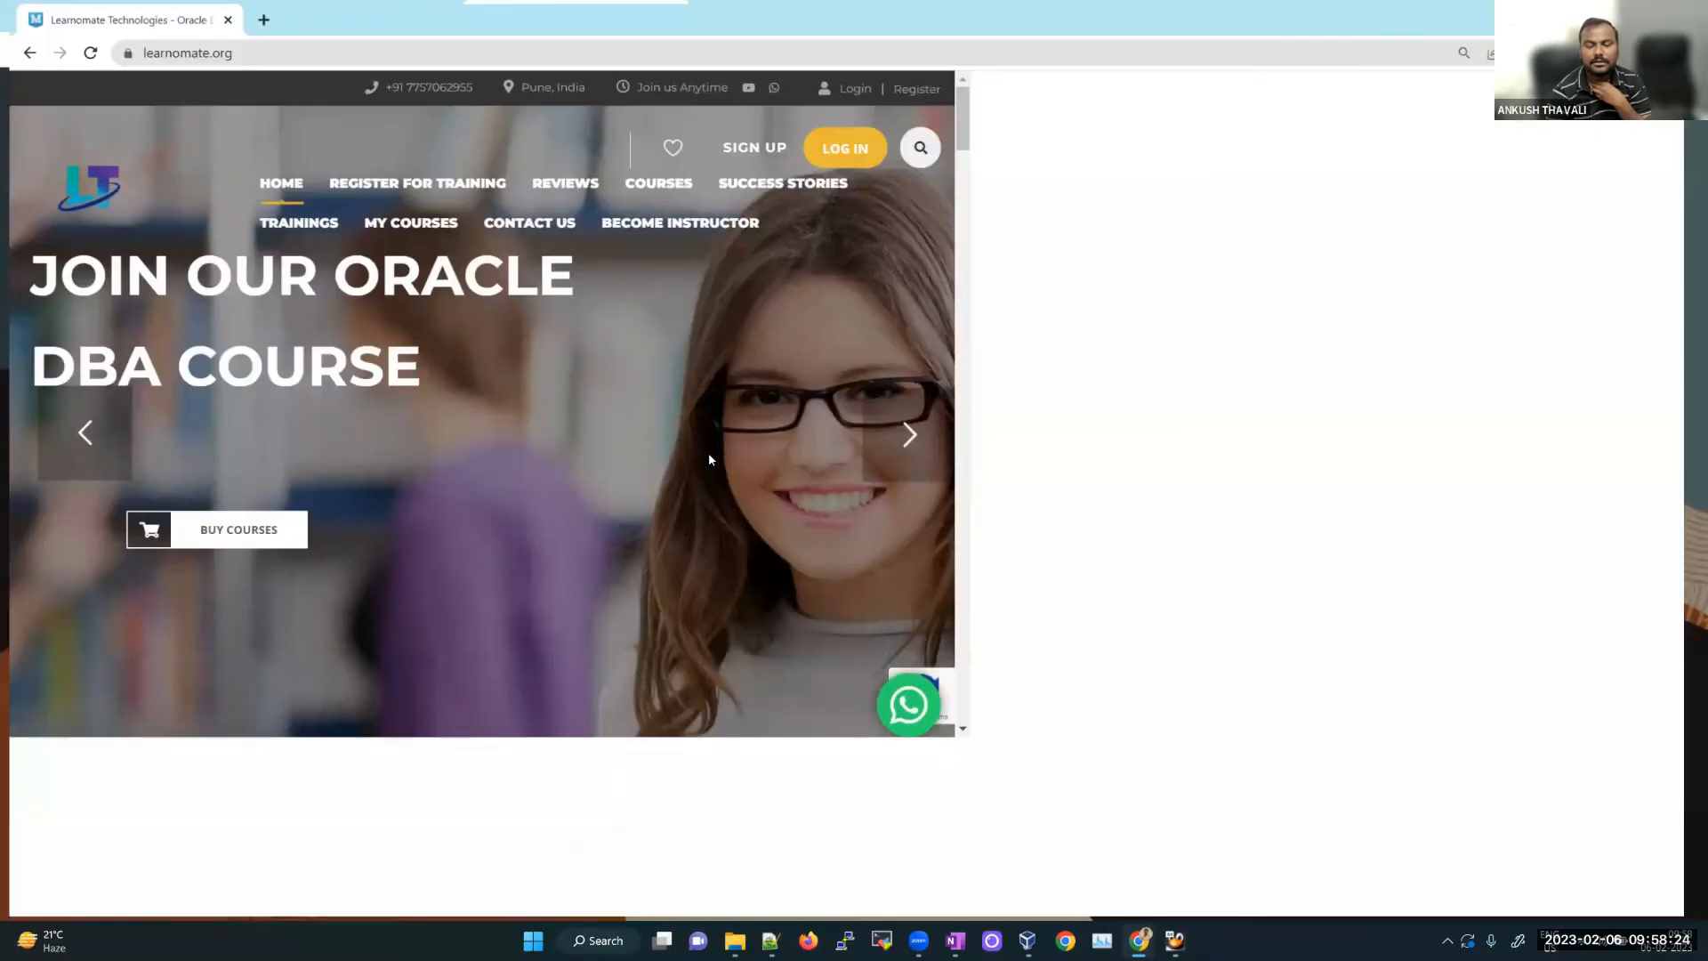
Step: Select the contact phone number in the site header, then return to the OneNote partition notes
scroll(1190, 312, "down", 3)
scroll(1261, 184, "up", 3)
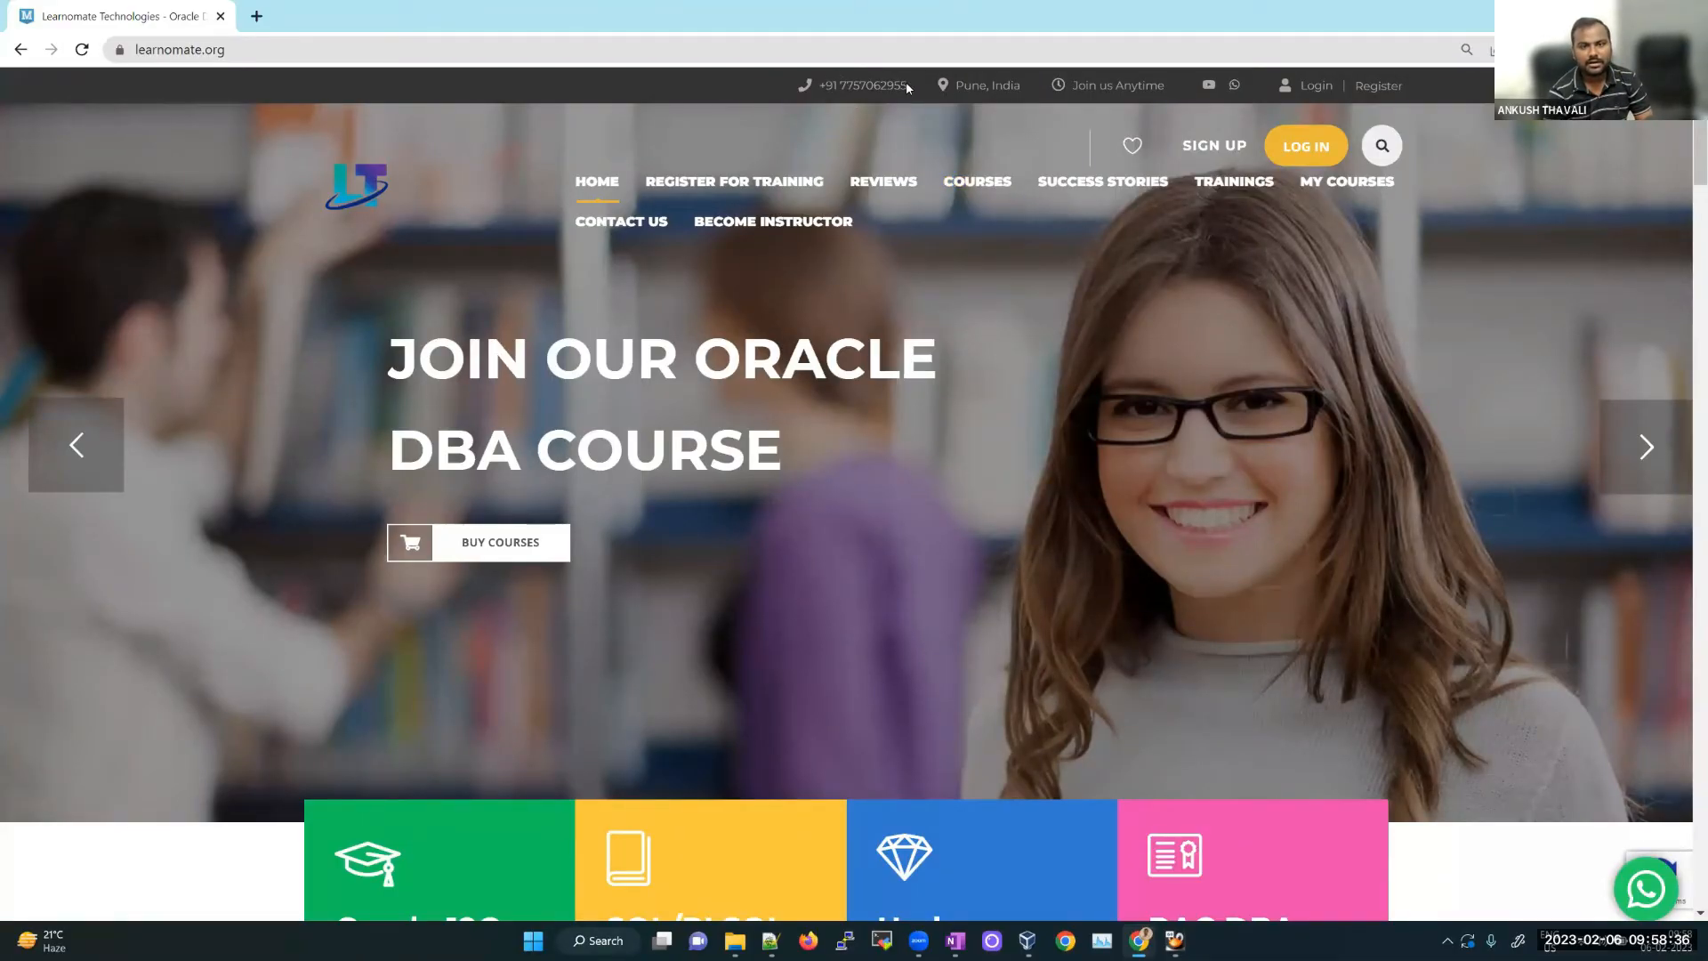
left_click_drag(910, 86, 847, 86)
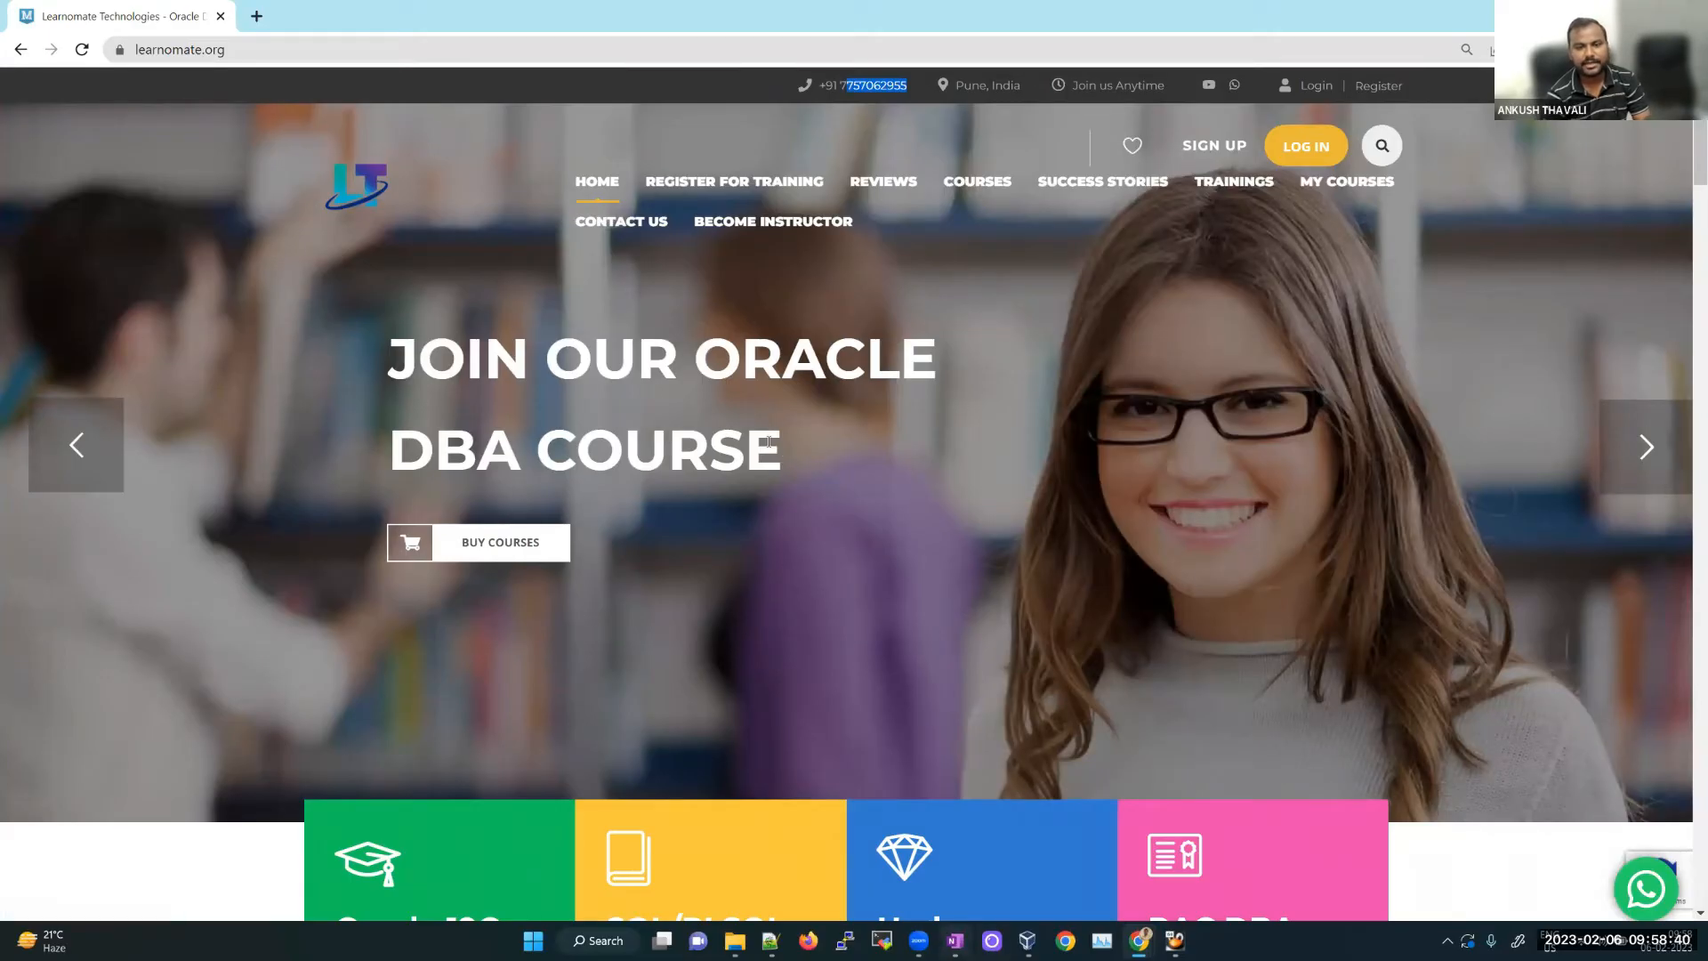
left_click(956, 941)
scroll(792, 484, "down", 2)
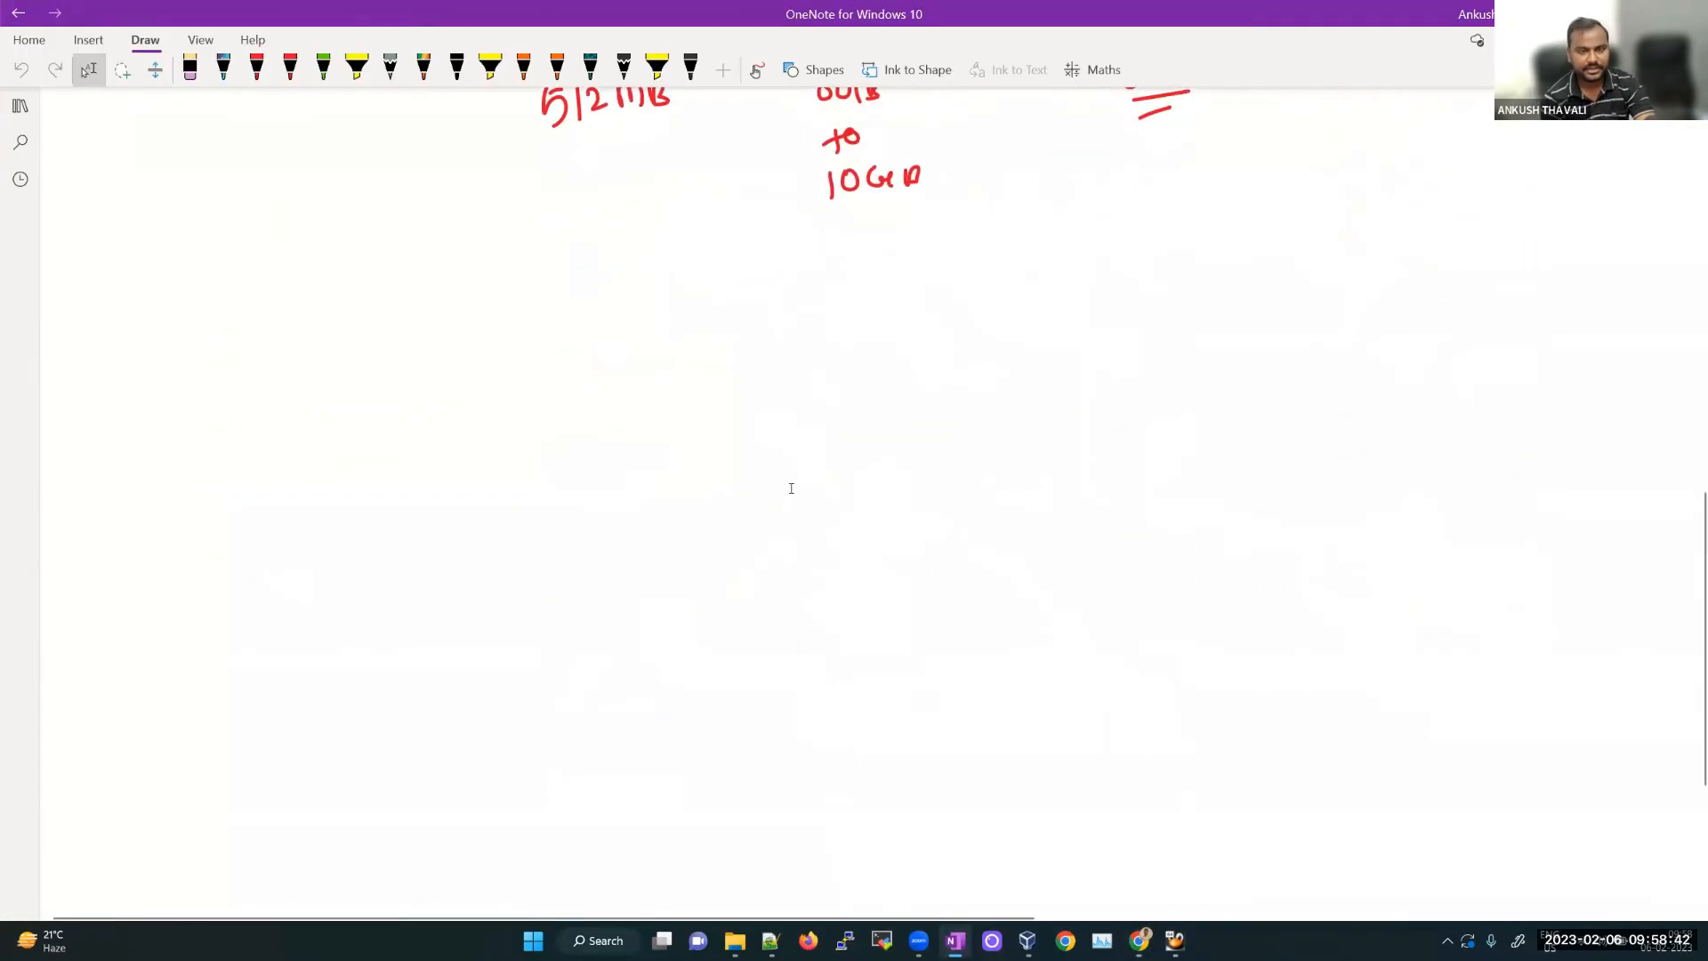
Step: Add a blank OneNote notes page, then start a new empty tab in Notepad++
key("ctrl+n")
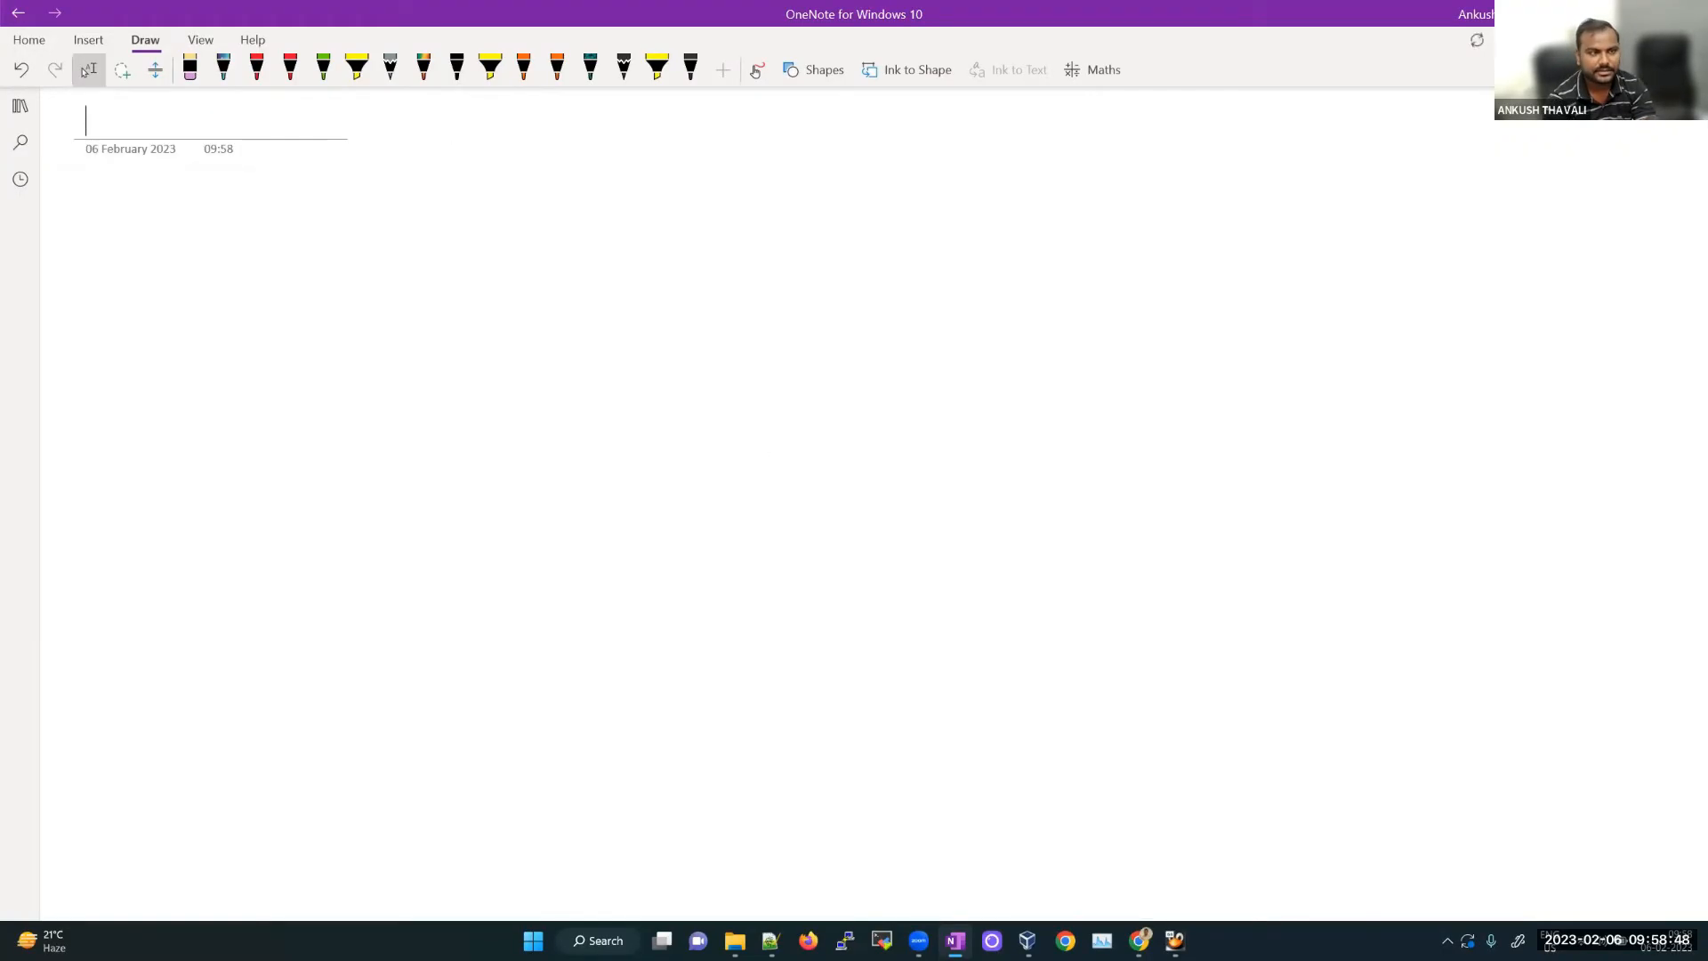
left_click(770, 940)
key("ctrl+n")
Step: Type an 'Email - ' line followed by the institute's contact e-mail address
type("E")
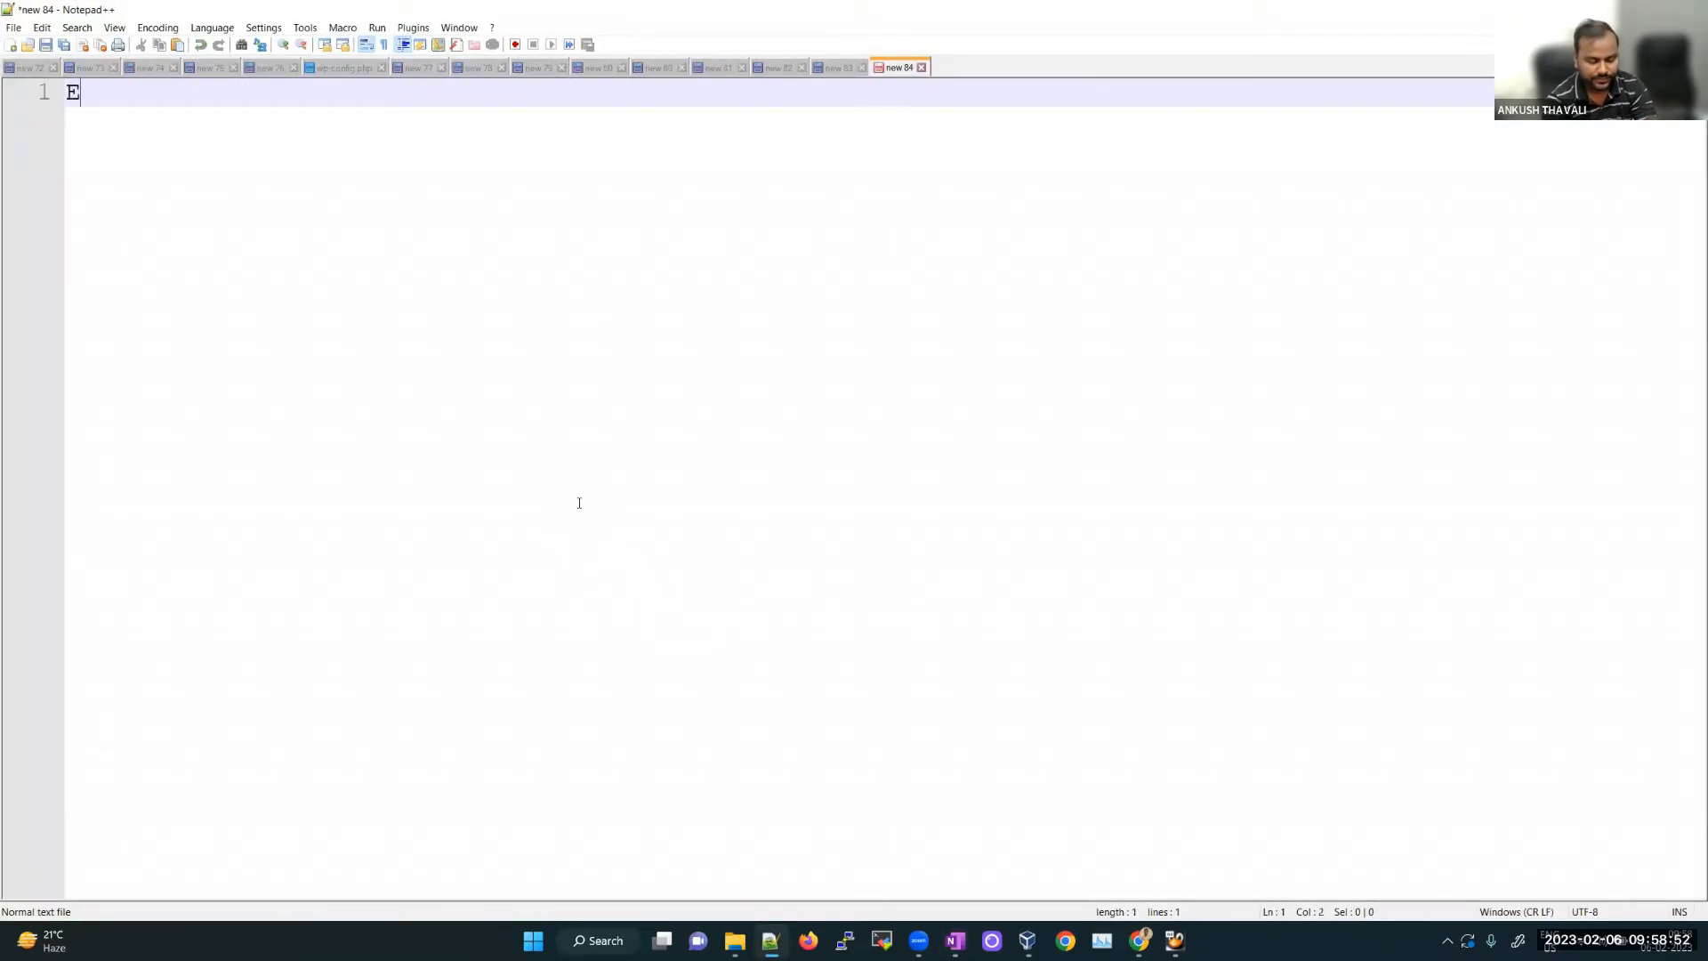
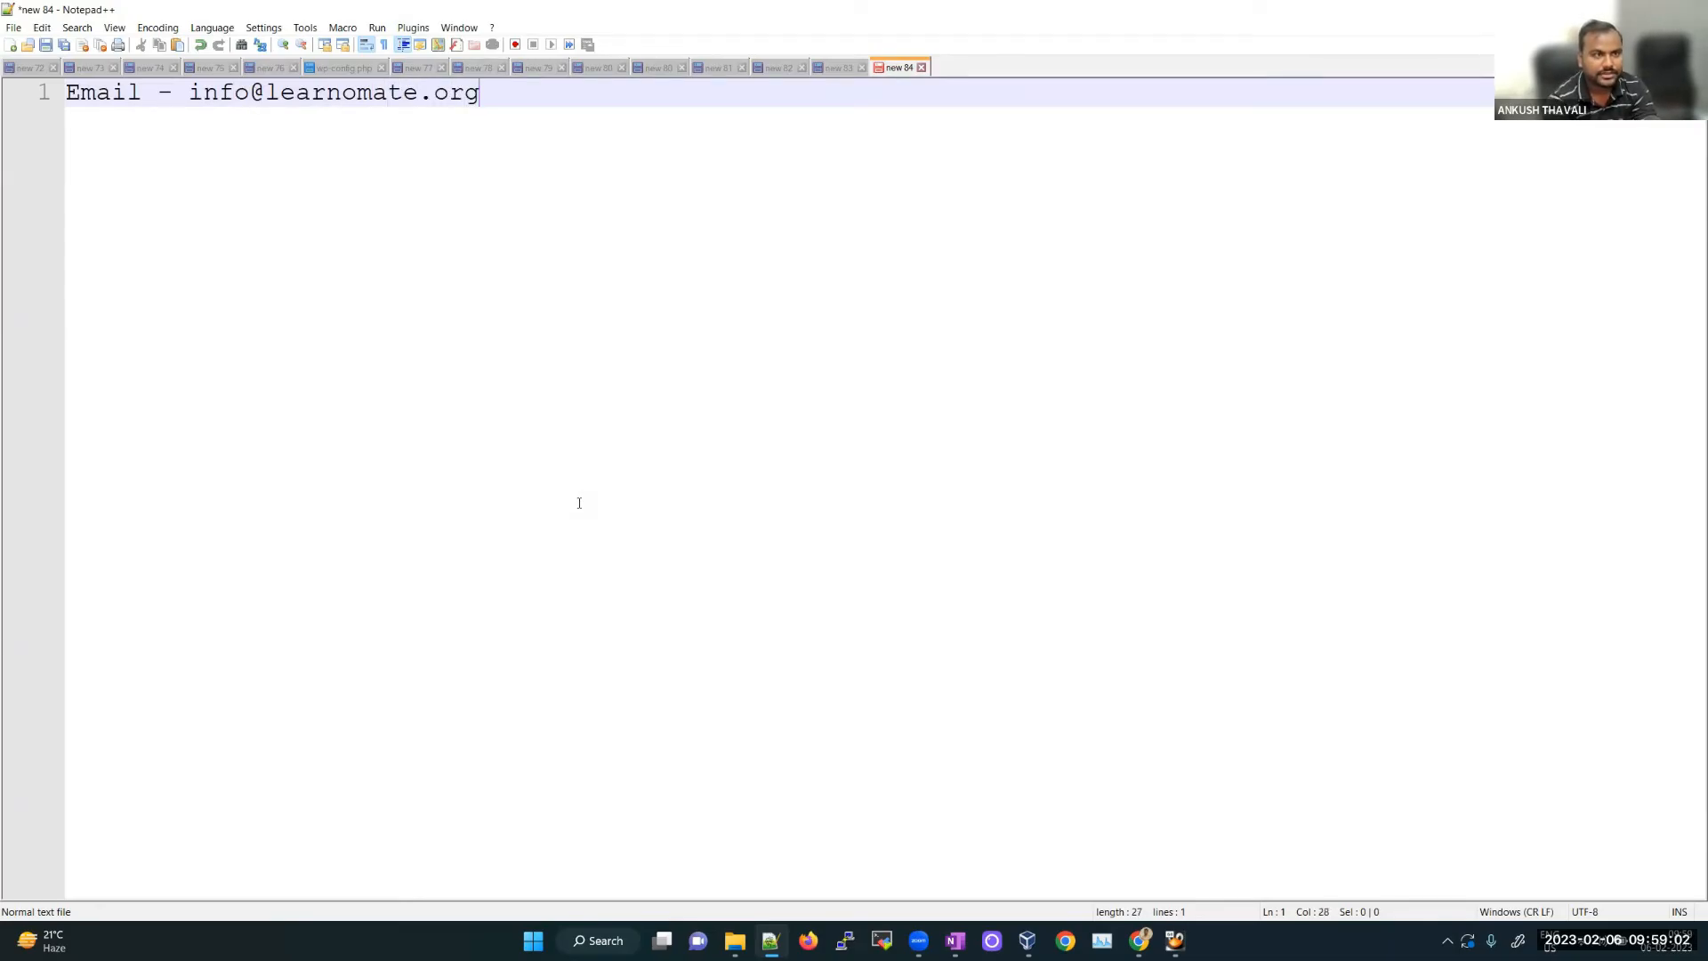
Step: On a second line, add 'WhatsApp - ' with the institute's phone number, capitalized correctly
key("Return")
type("Whatsap")
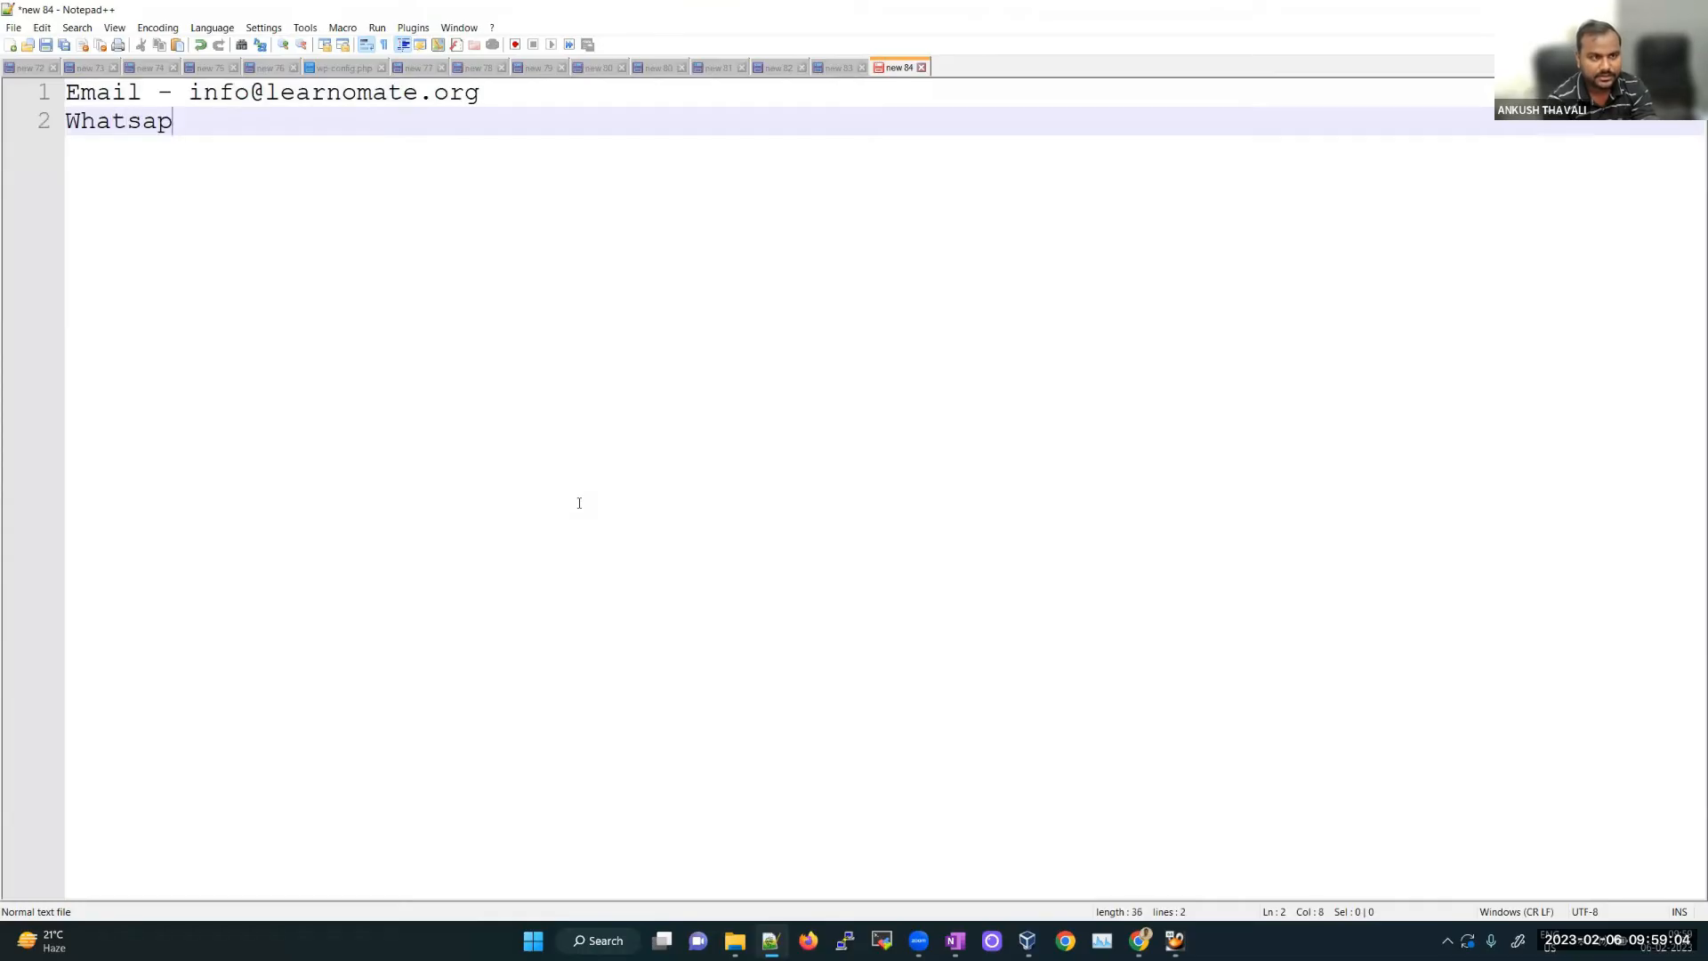
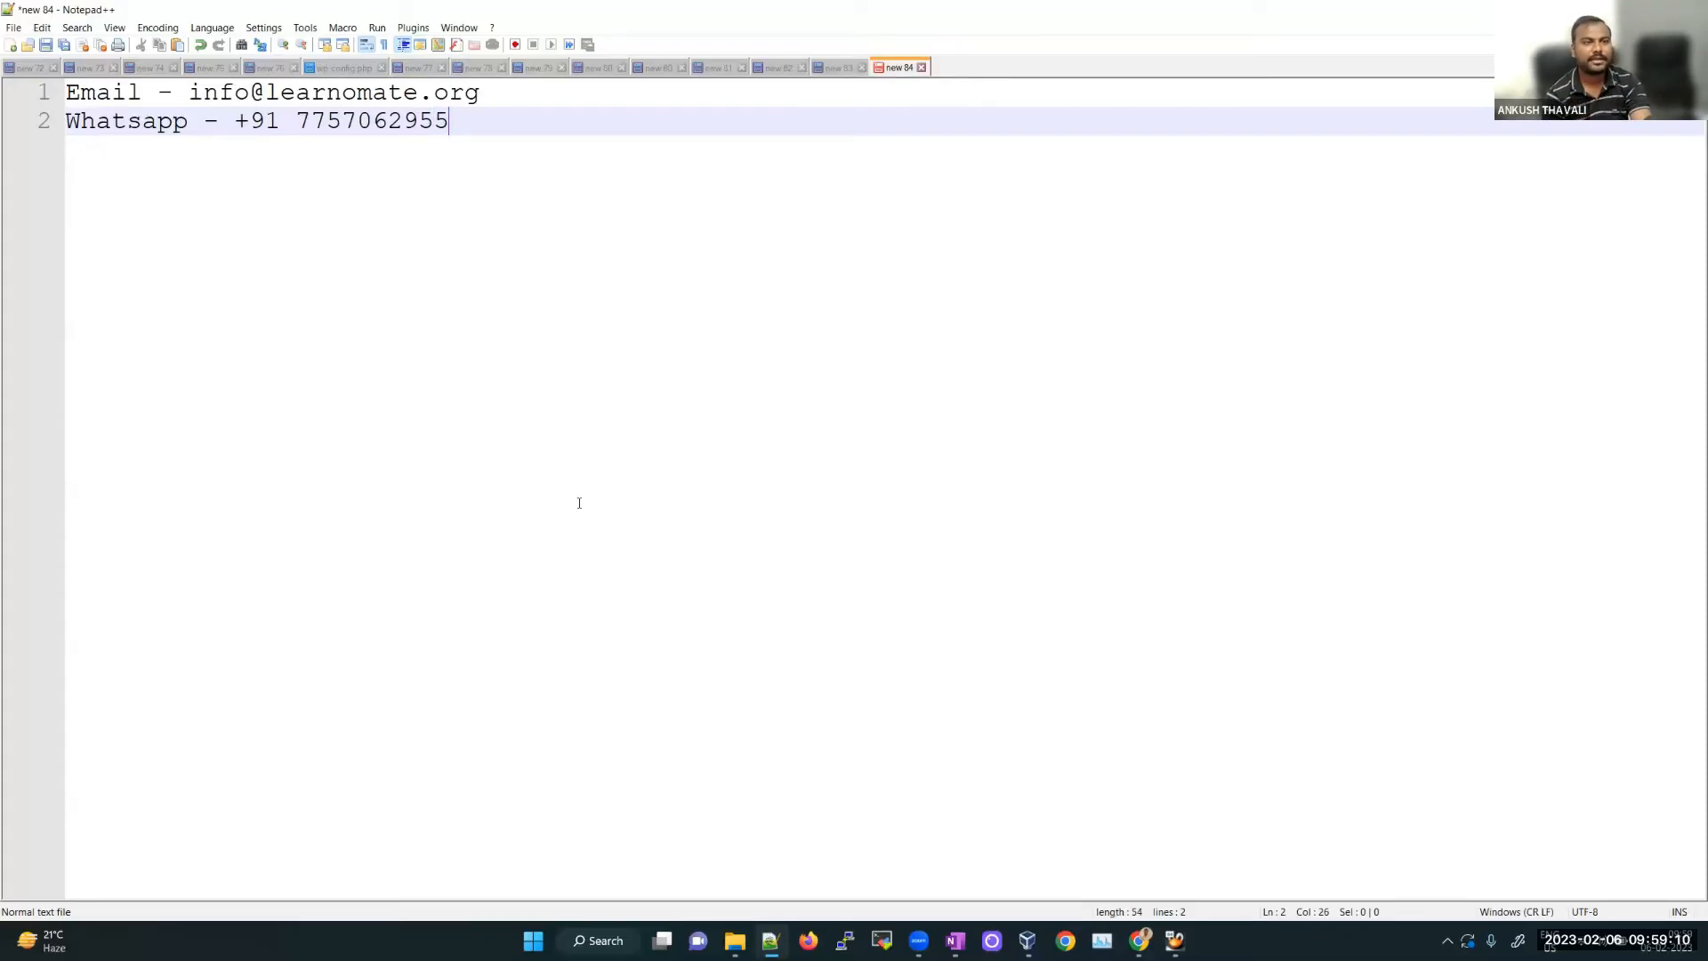
left_click(161, 124)
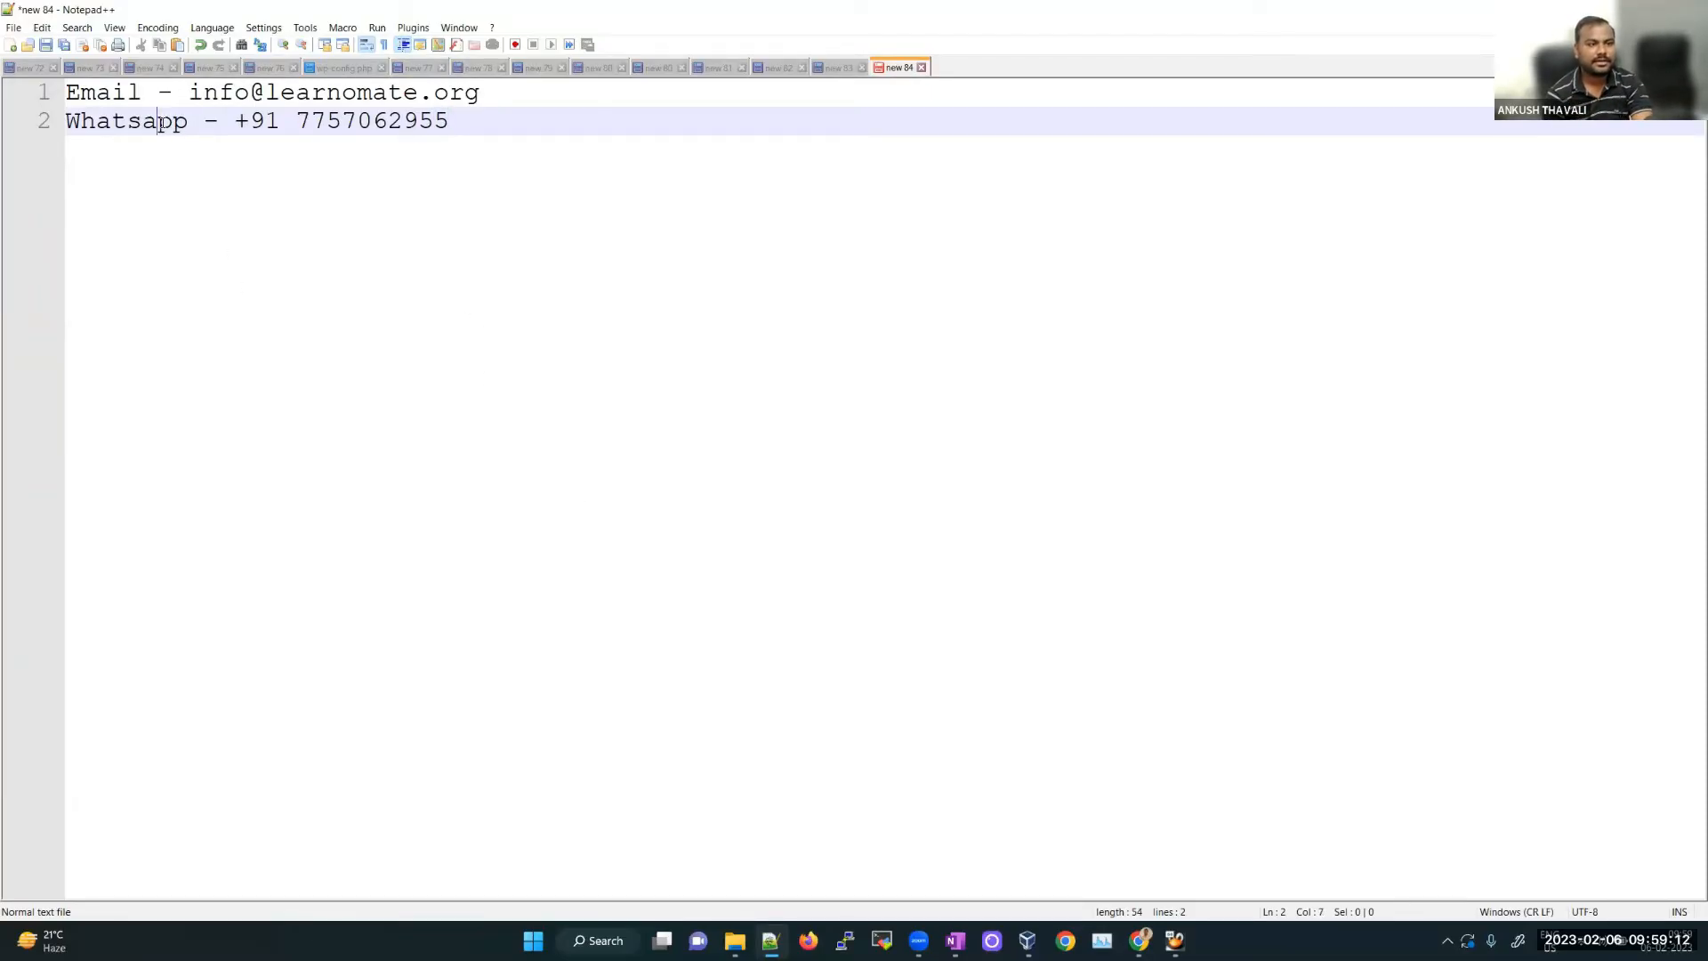
key("BackSpace")
type("A")
left_click(497, 484)
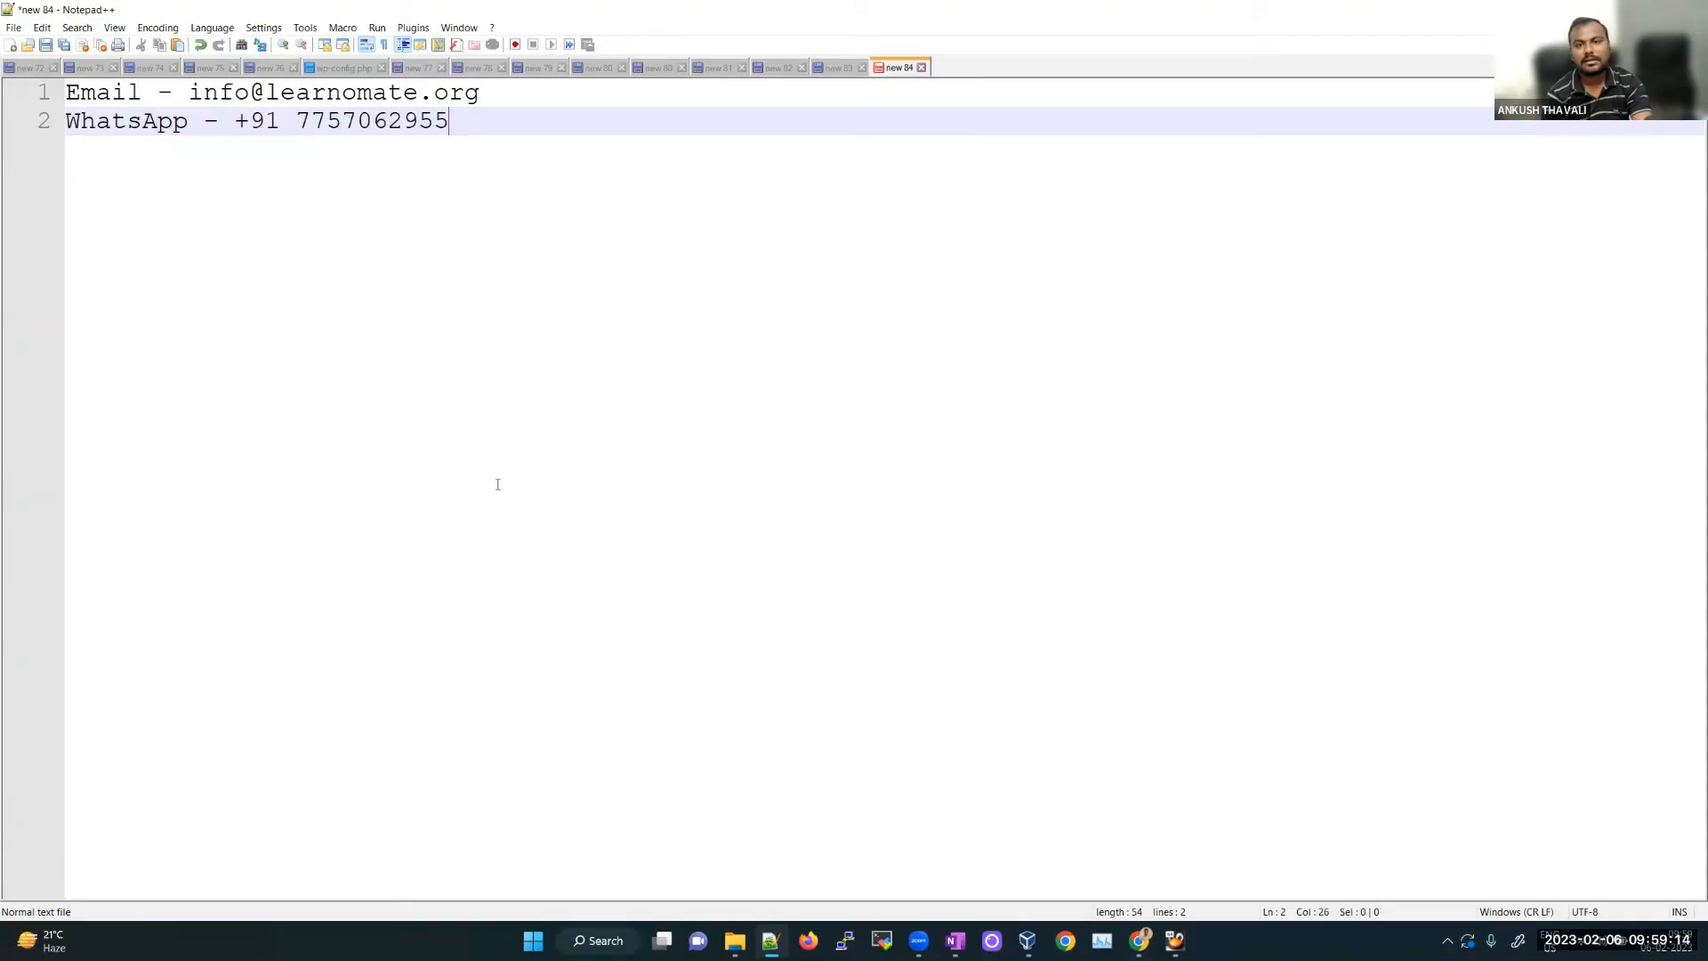
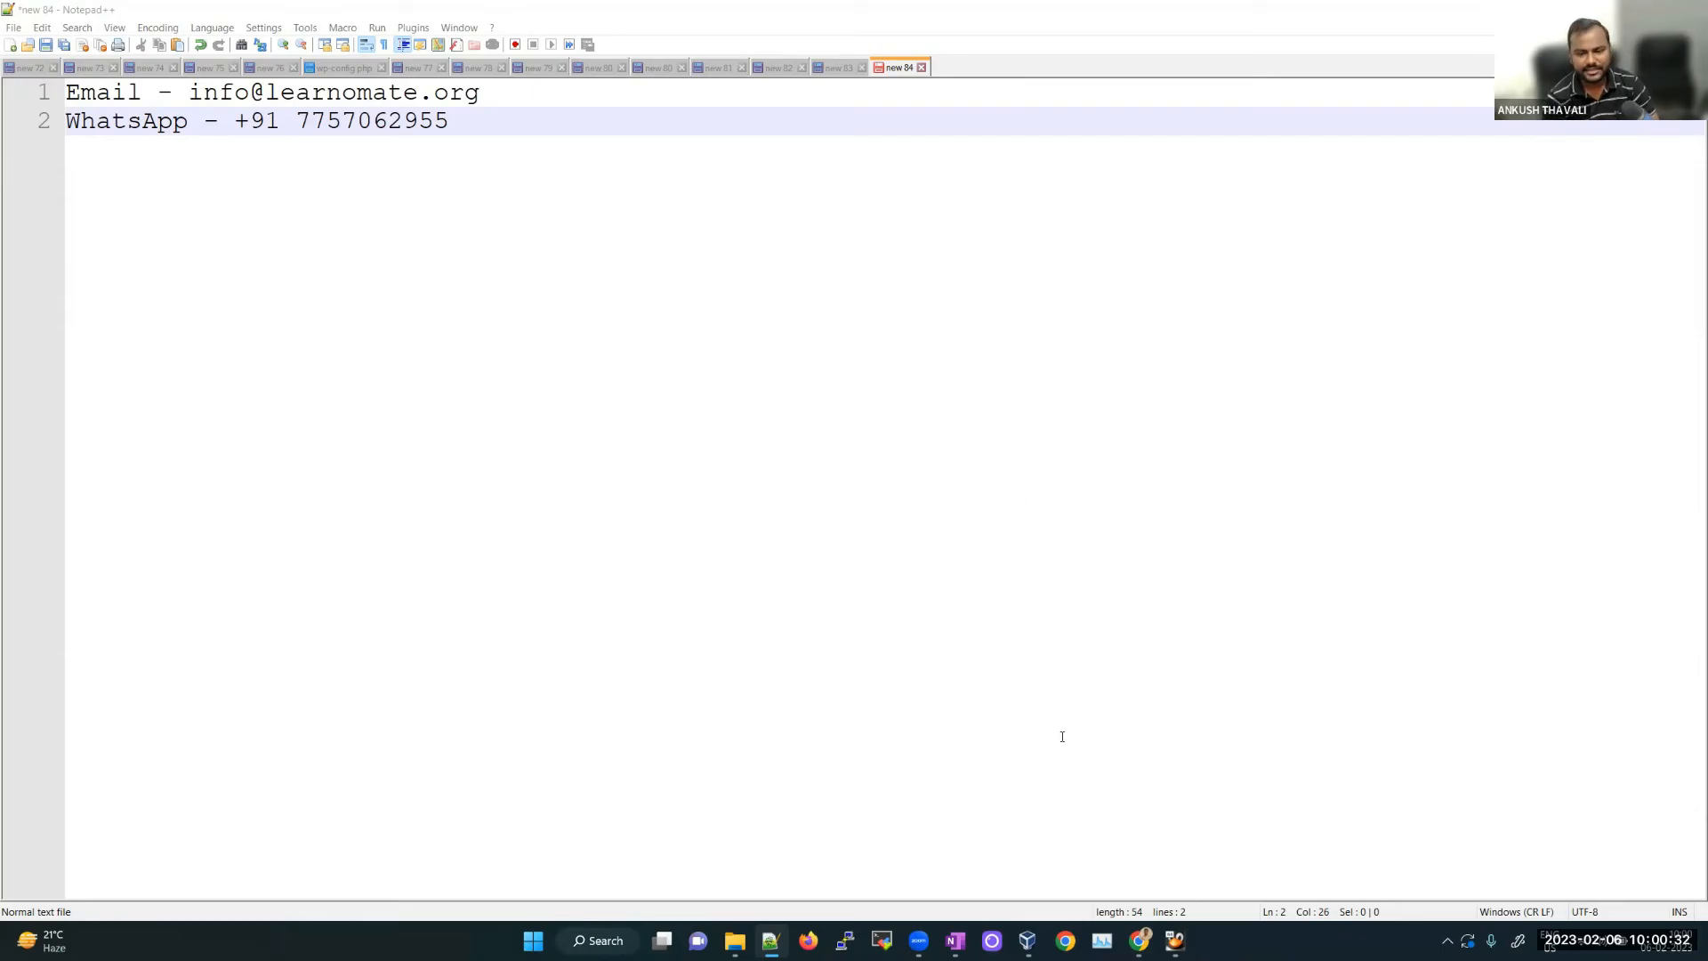
Step: Bring the Chrome window with the Learnomate Technologies homepage in front of Notepad++
mouse_move(1134, 942)
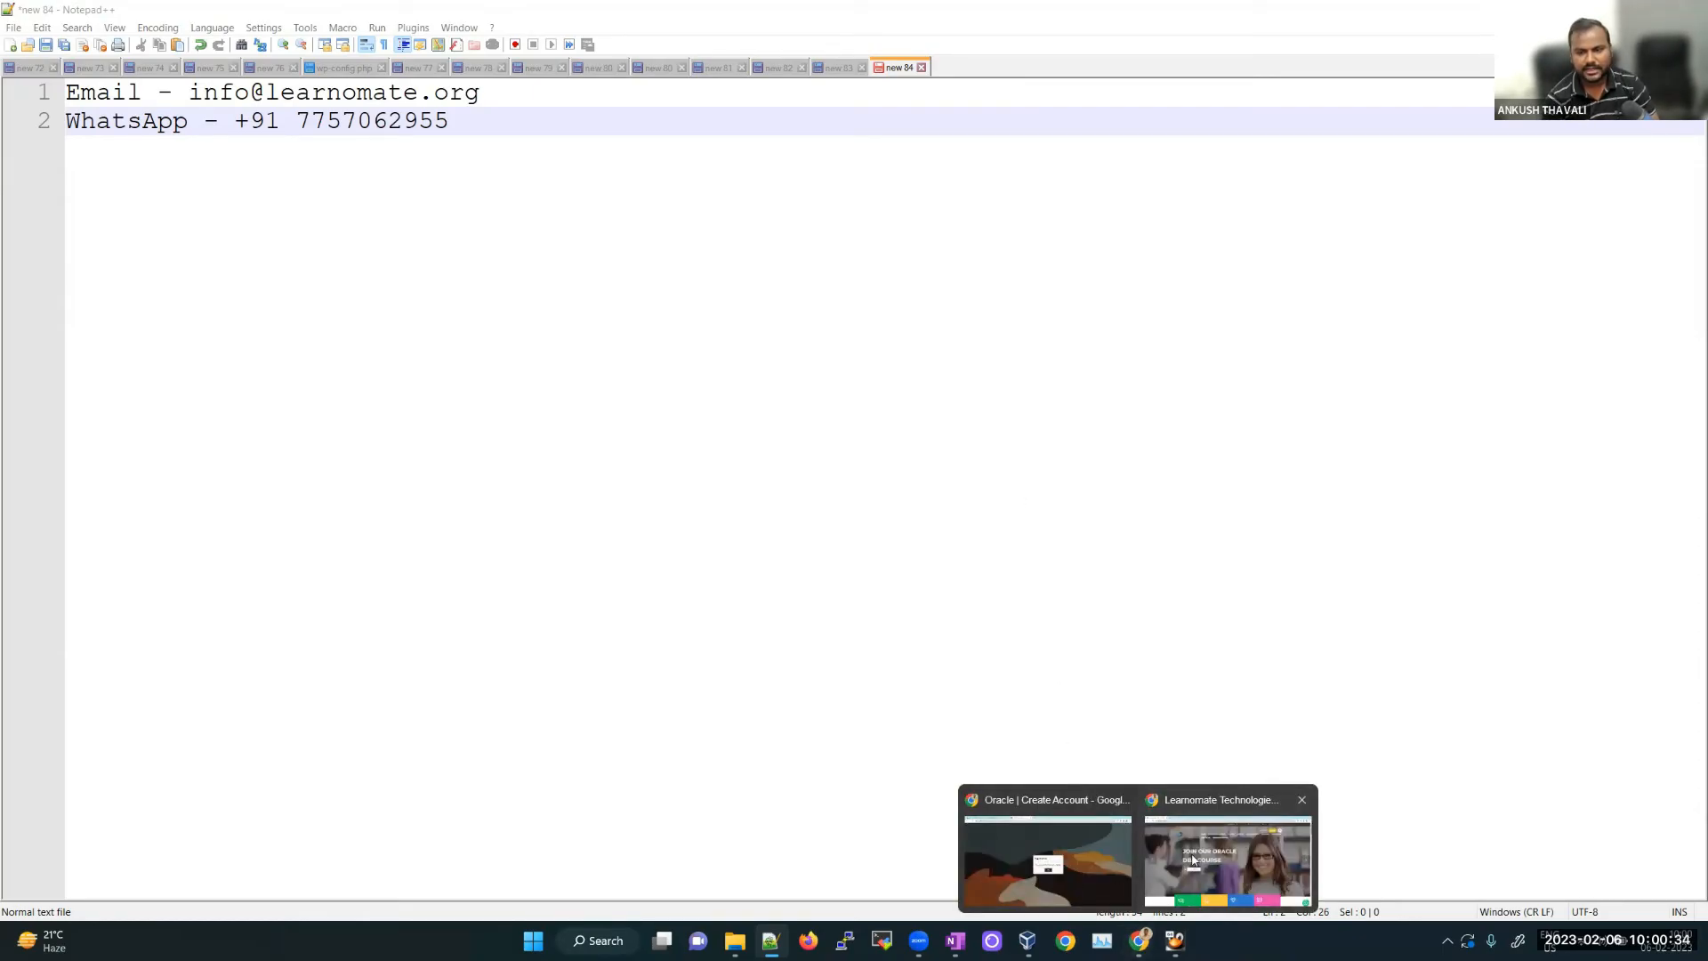
left_click(1228, 856)
Step: Search the Learnomate site for 'installation' and open the OEL 7.9 Installation post in a background tab
left_click(1394, 148)
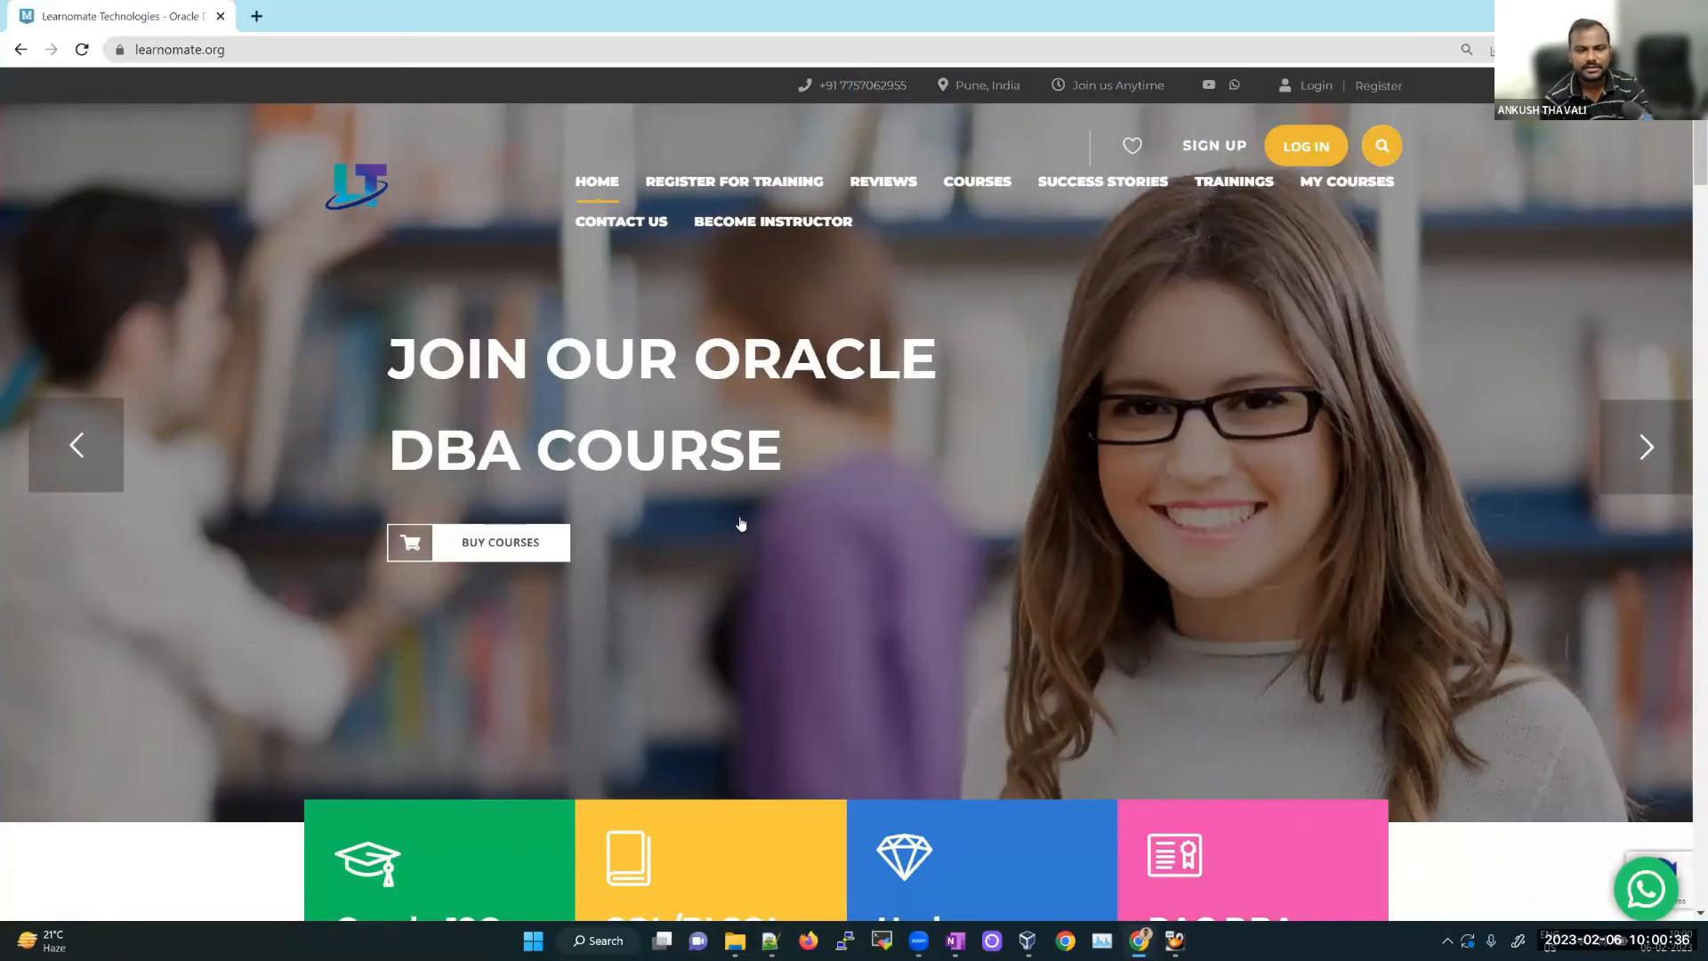
type("insta")
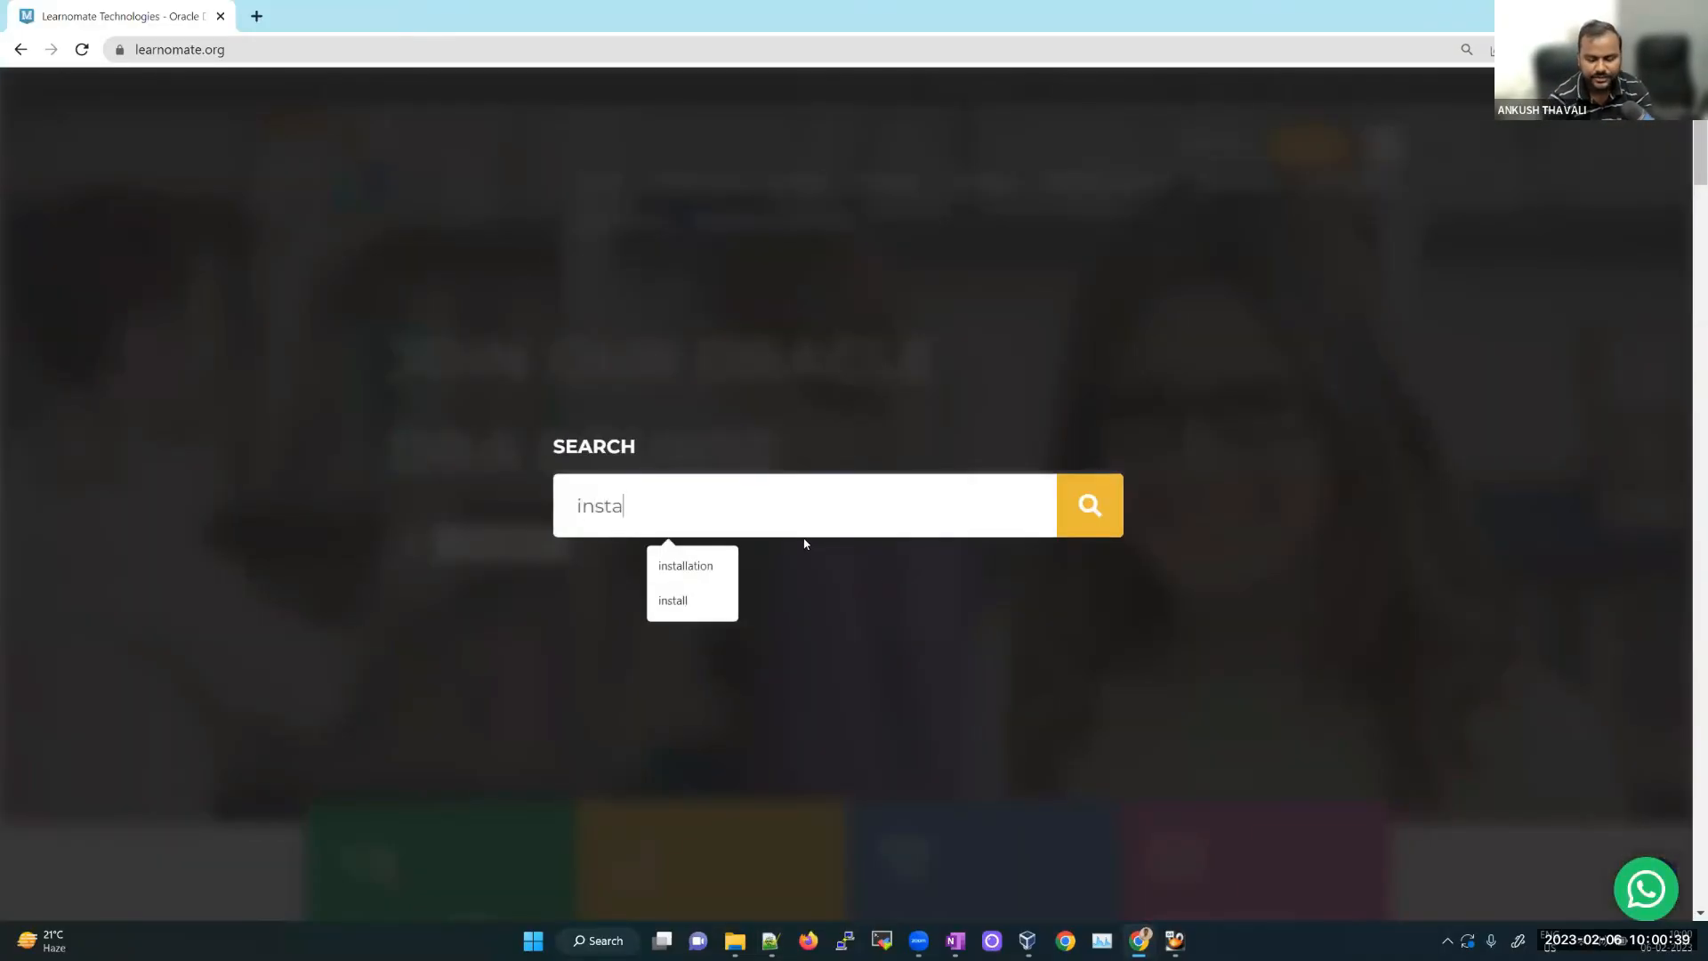
key("Down")
key("Return")
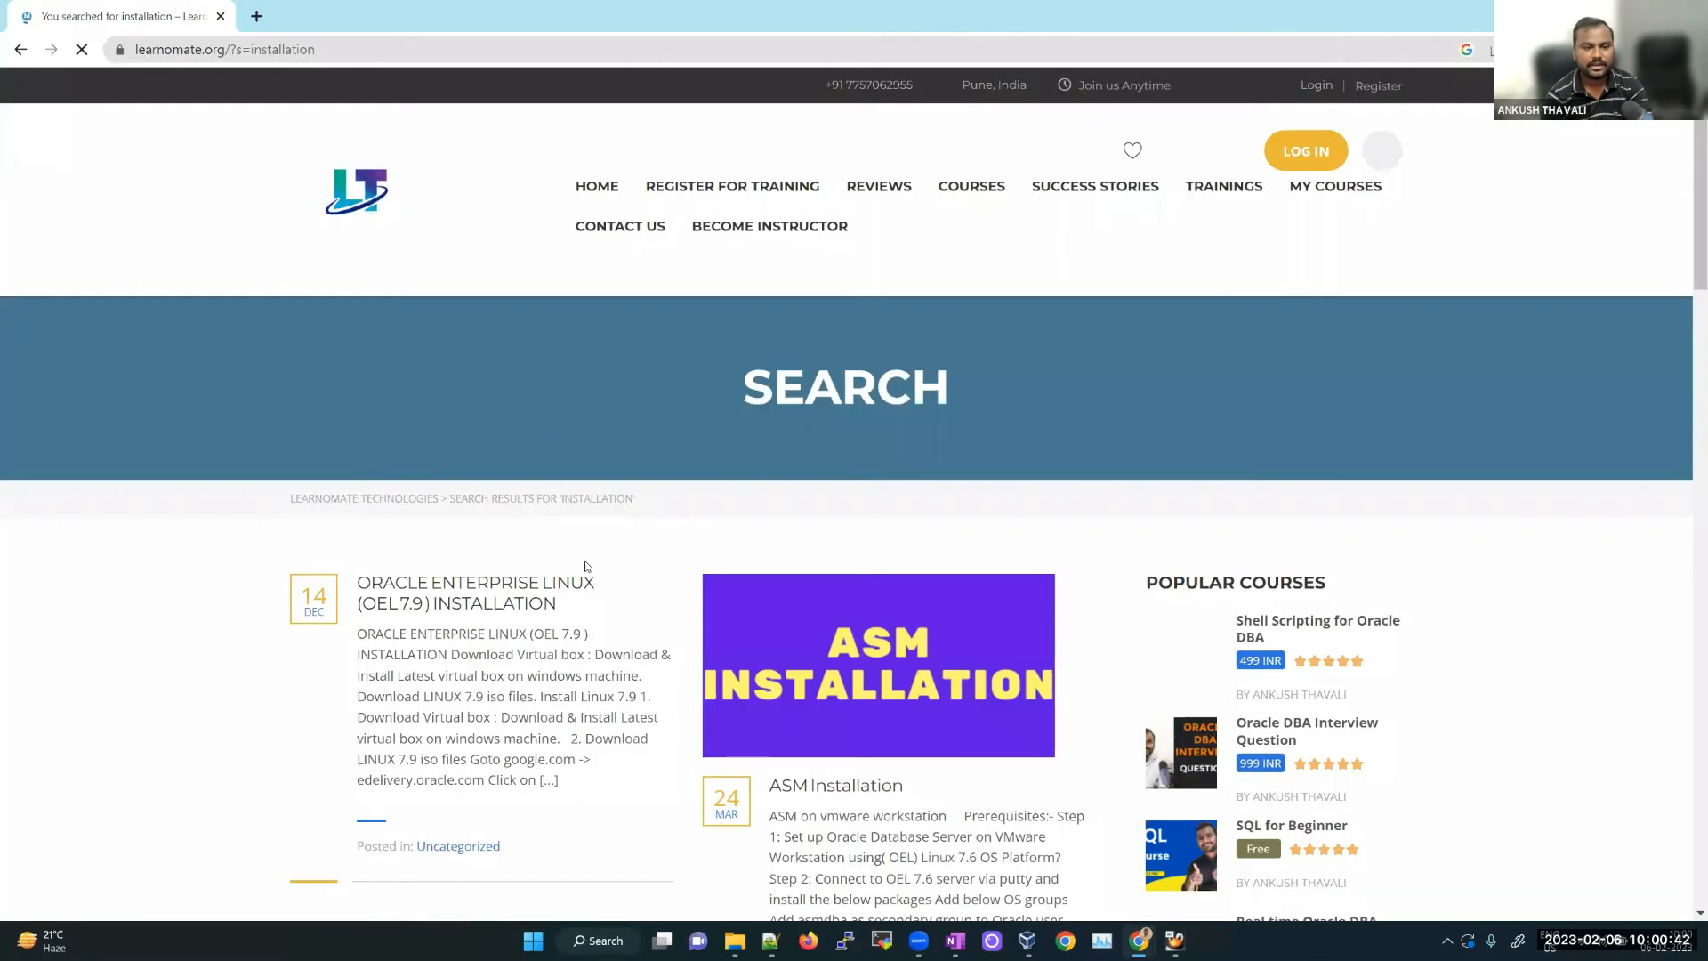
scroll(478, 416, "down", 2)
middle_click(477, 417)
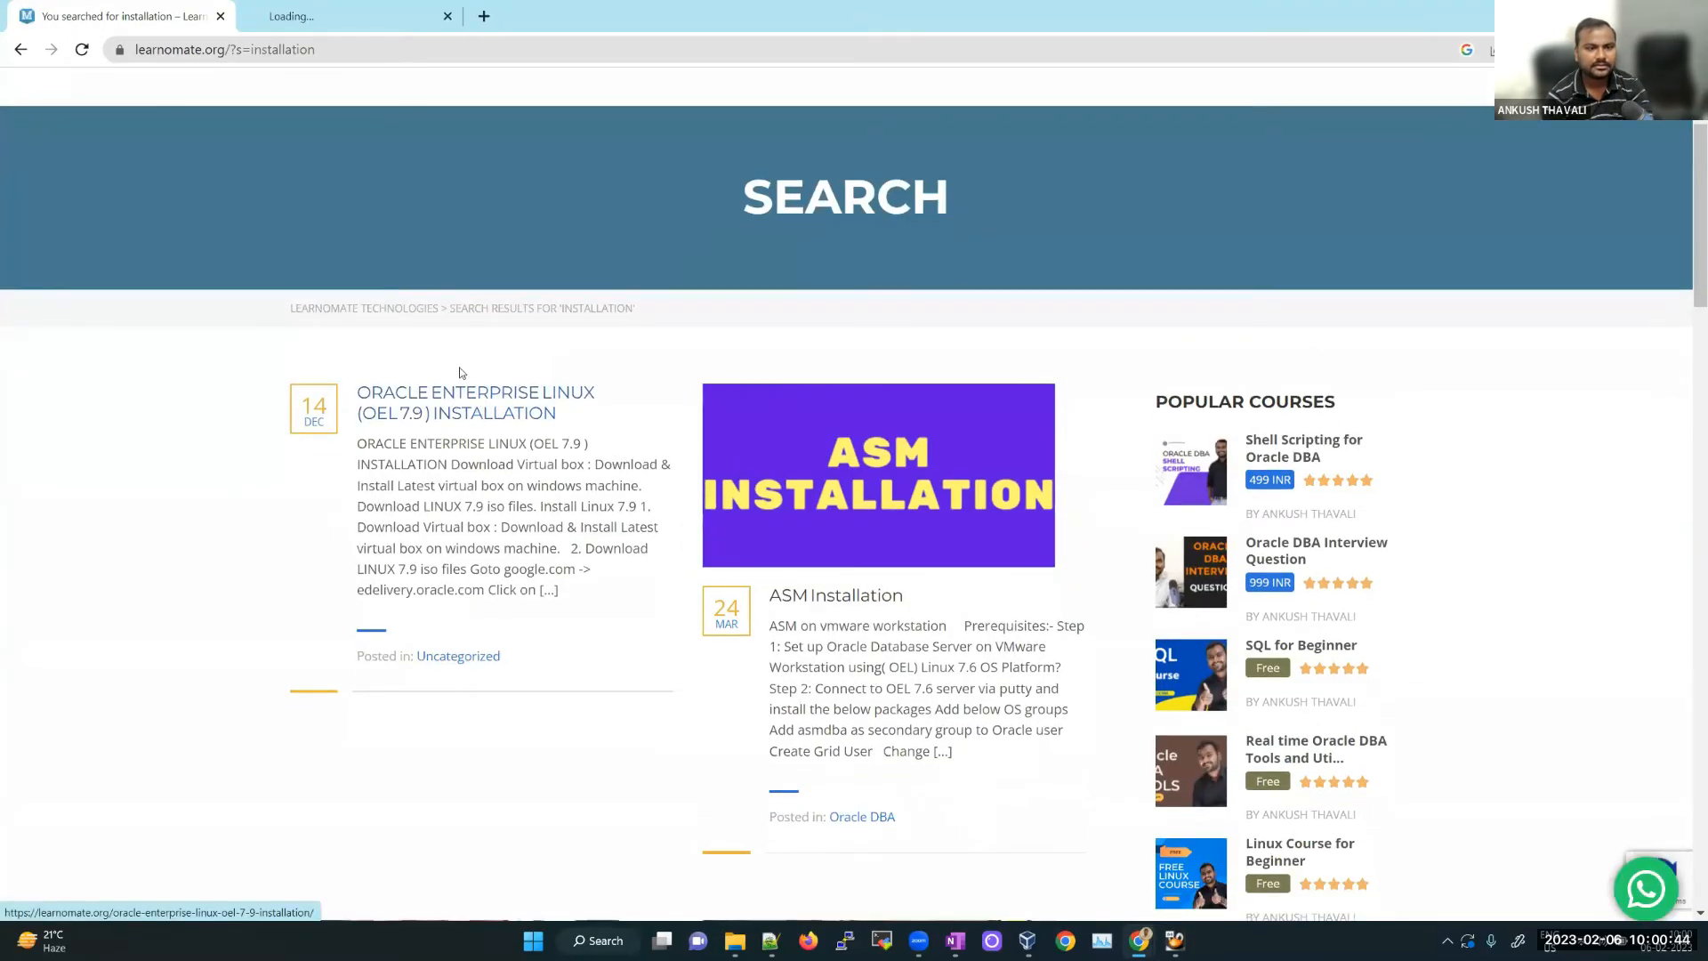
Step: Read the OEL 7.9 Installation tutorial down to the /boot Add Mount Point step, then minimise Chrome
left_click(365, 19)
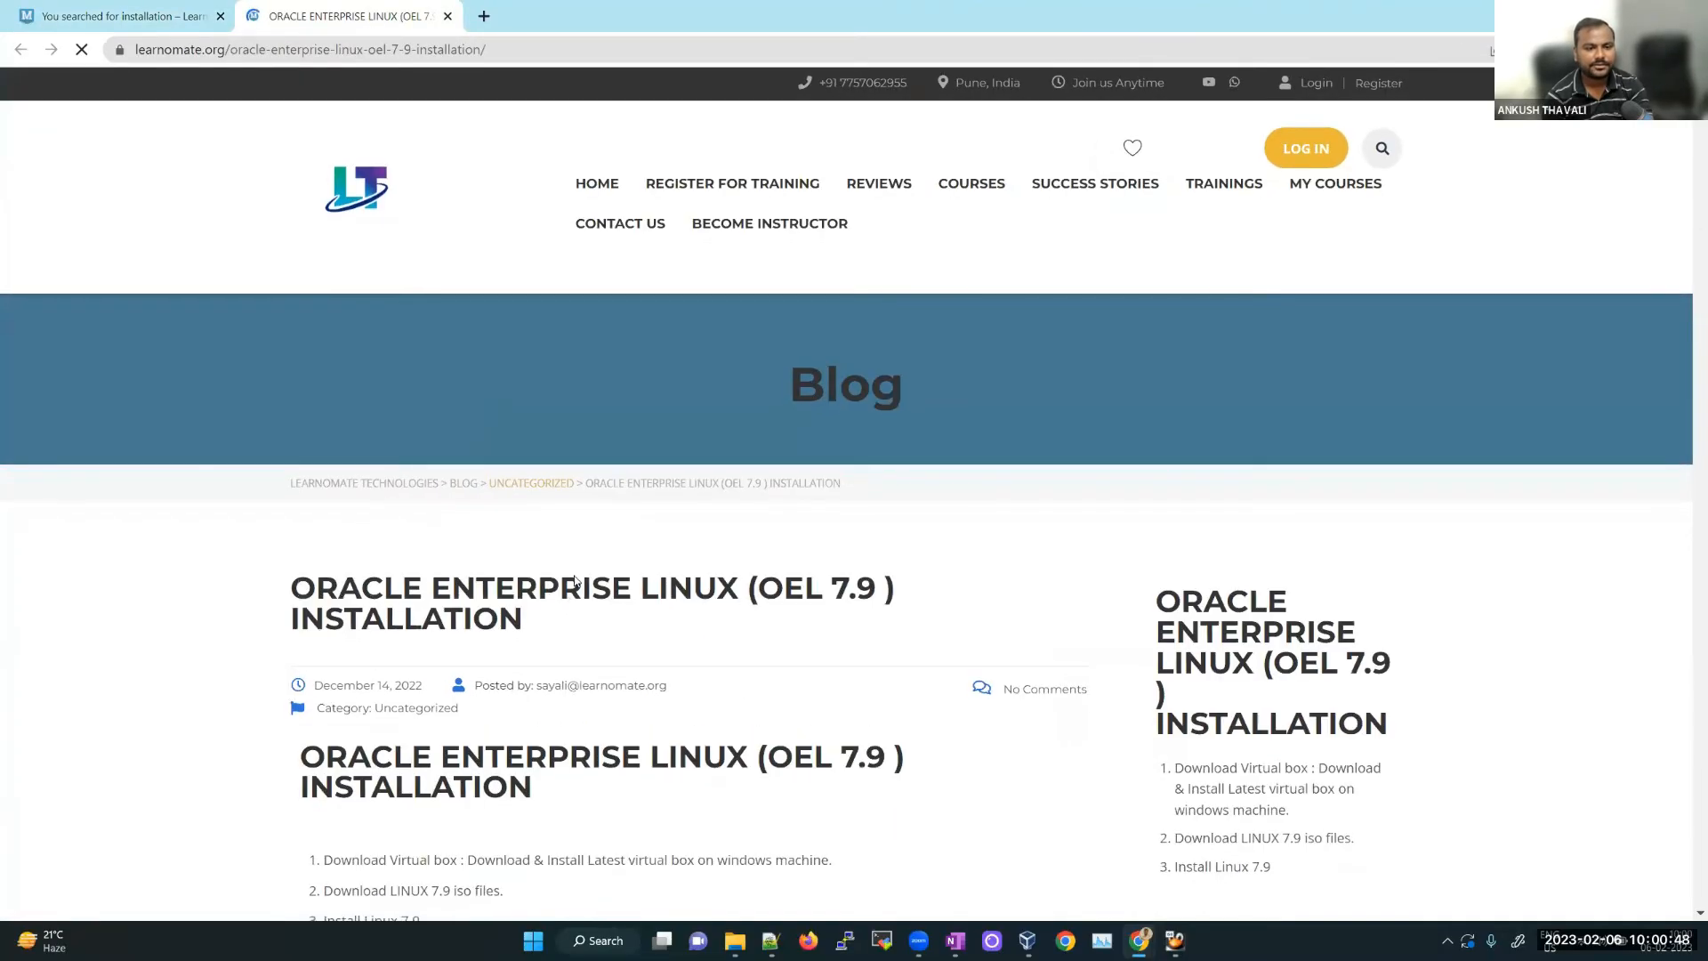
scroll(579, 543, "down", 8)
scroll(577, 619, "down", 8)
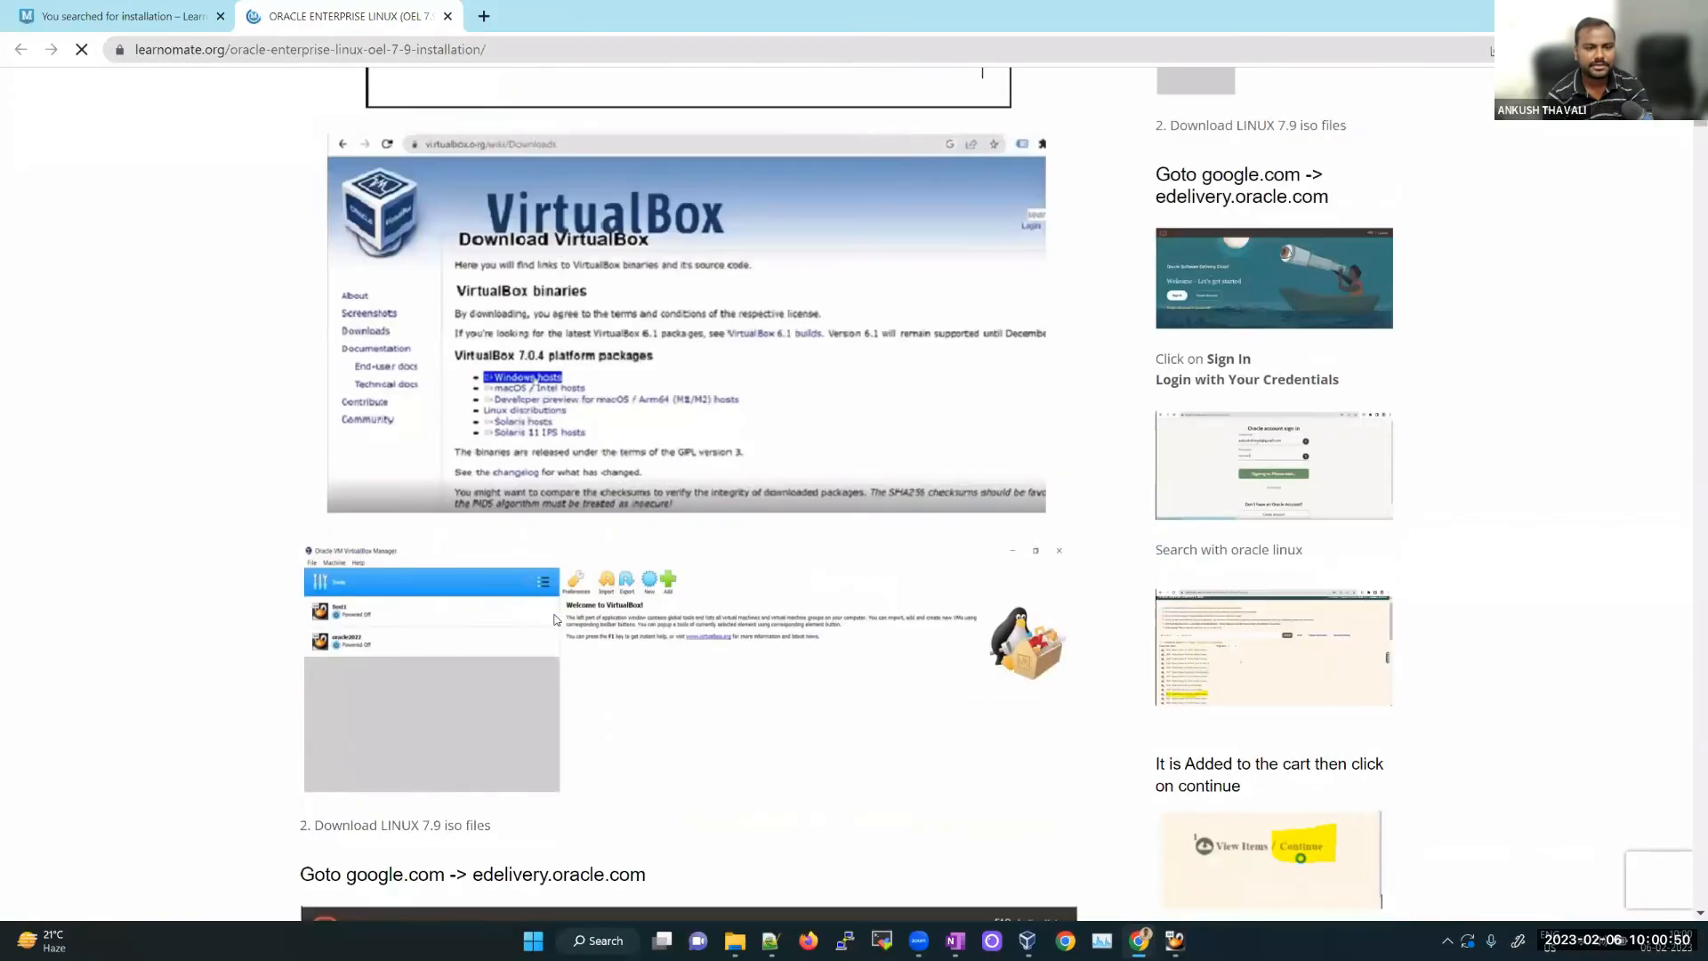
scroll(553, 625, "down", 20)
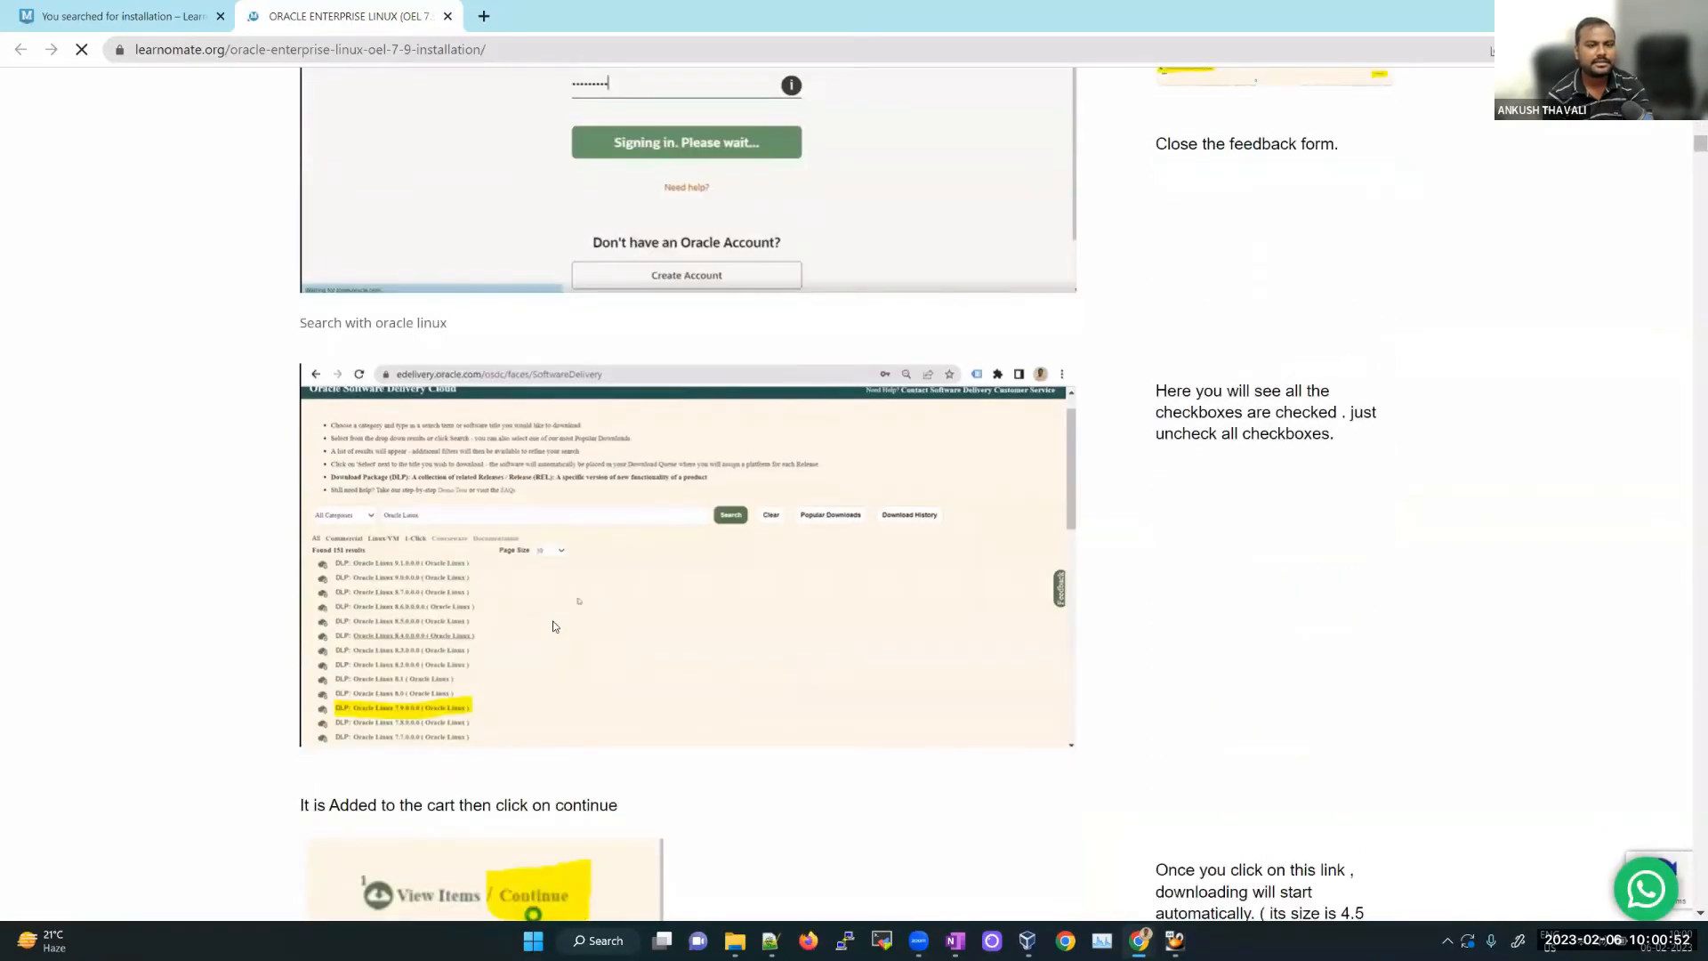
scroll(556, 626, "down", 20)
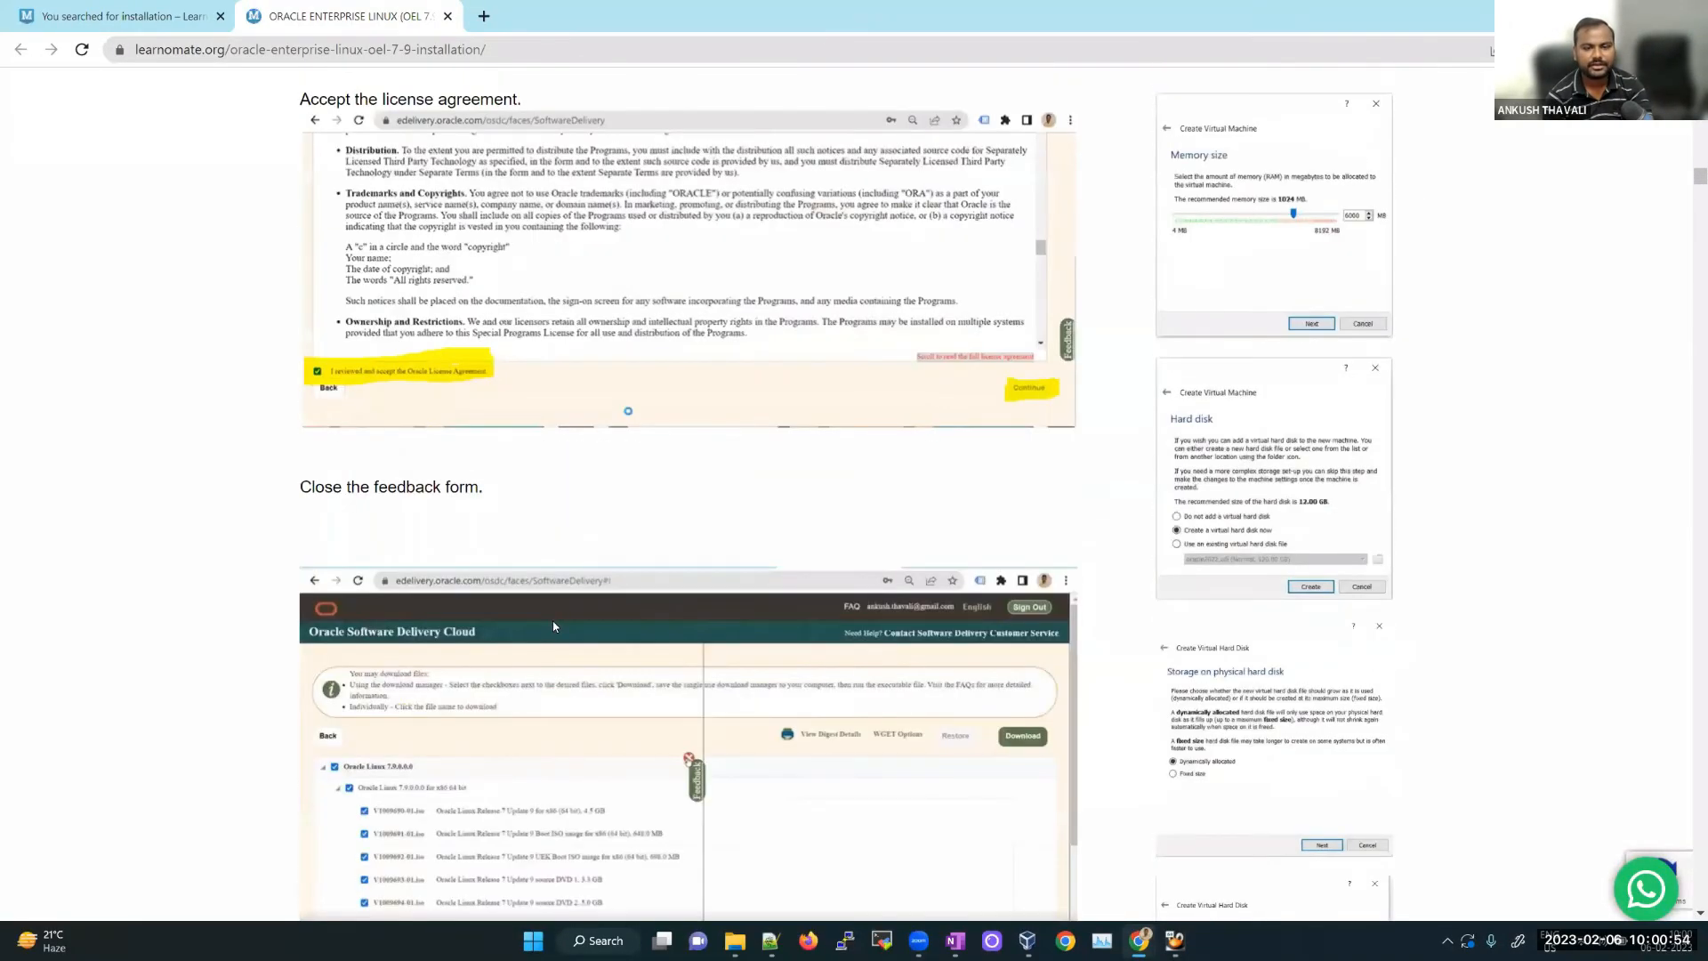
scroll(601, 563, "down", 20)
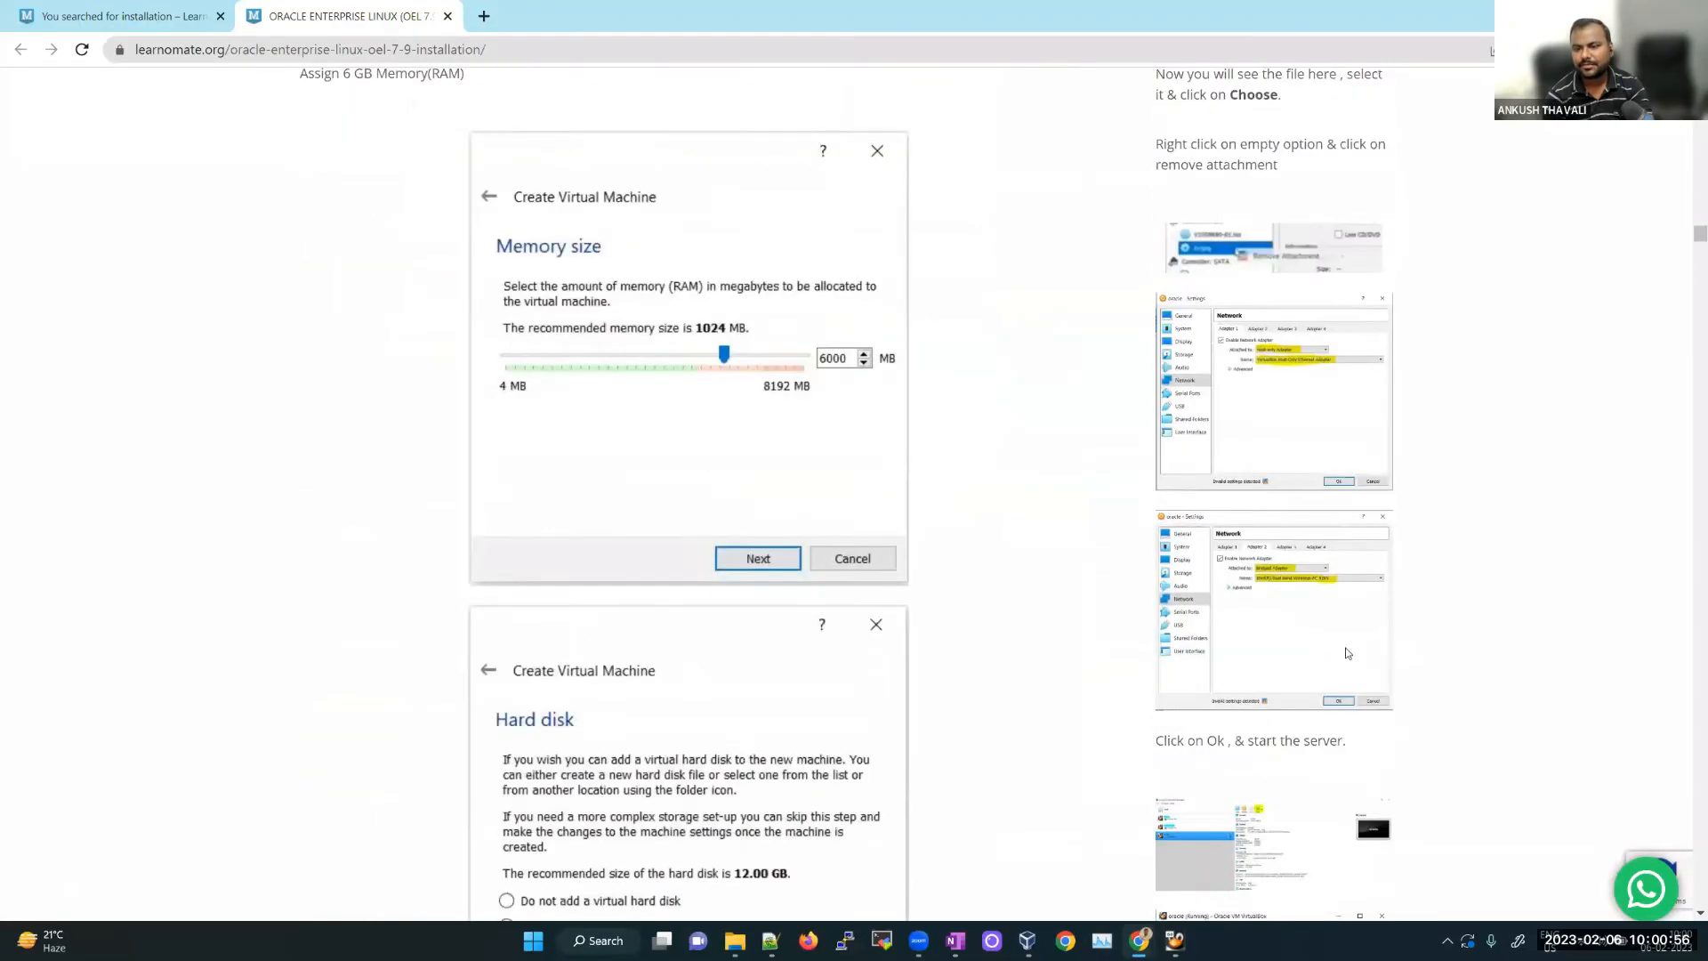
scroll(761, 568, "down", 20)
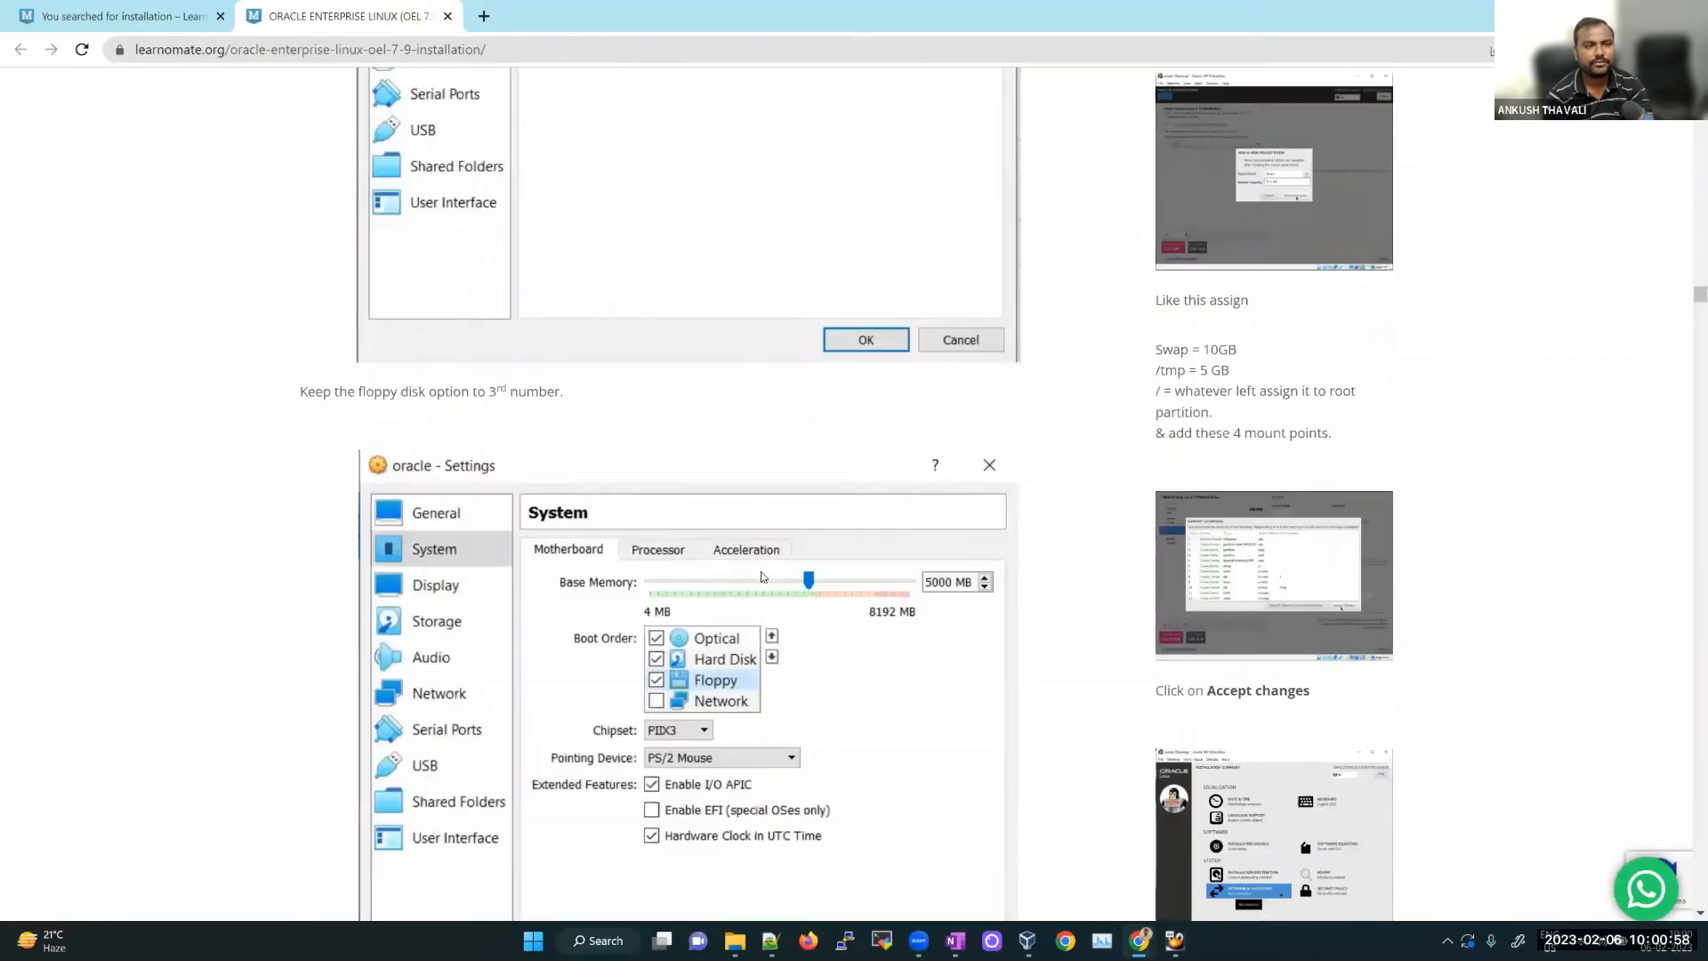
scroll(1108, 668, "down", 20)
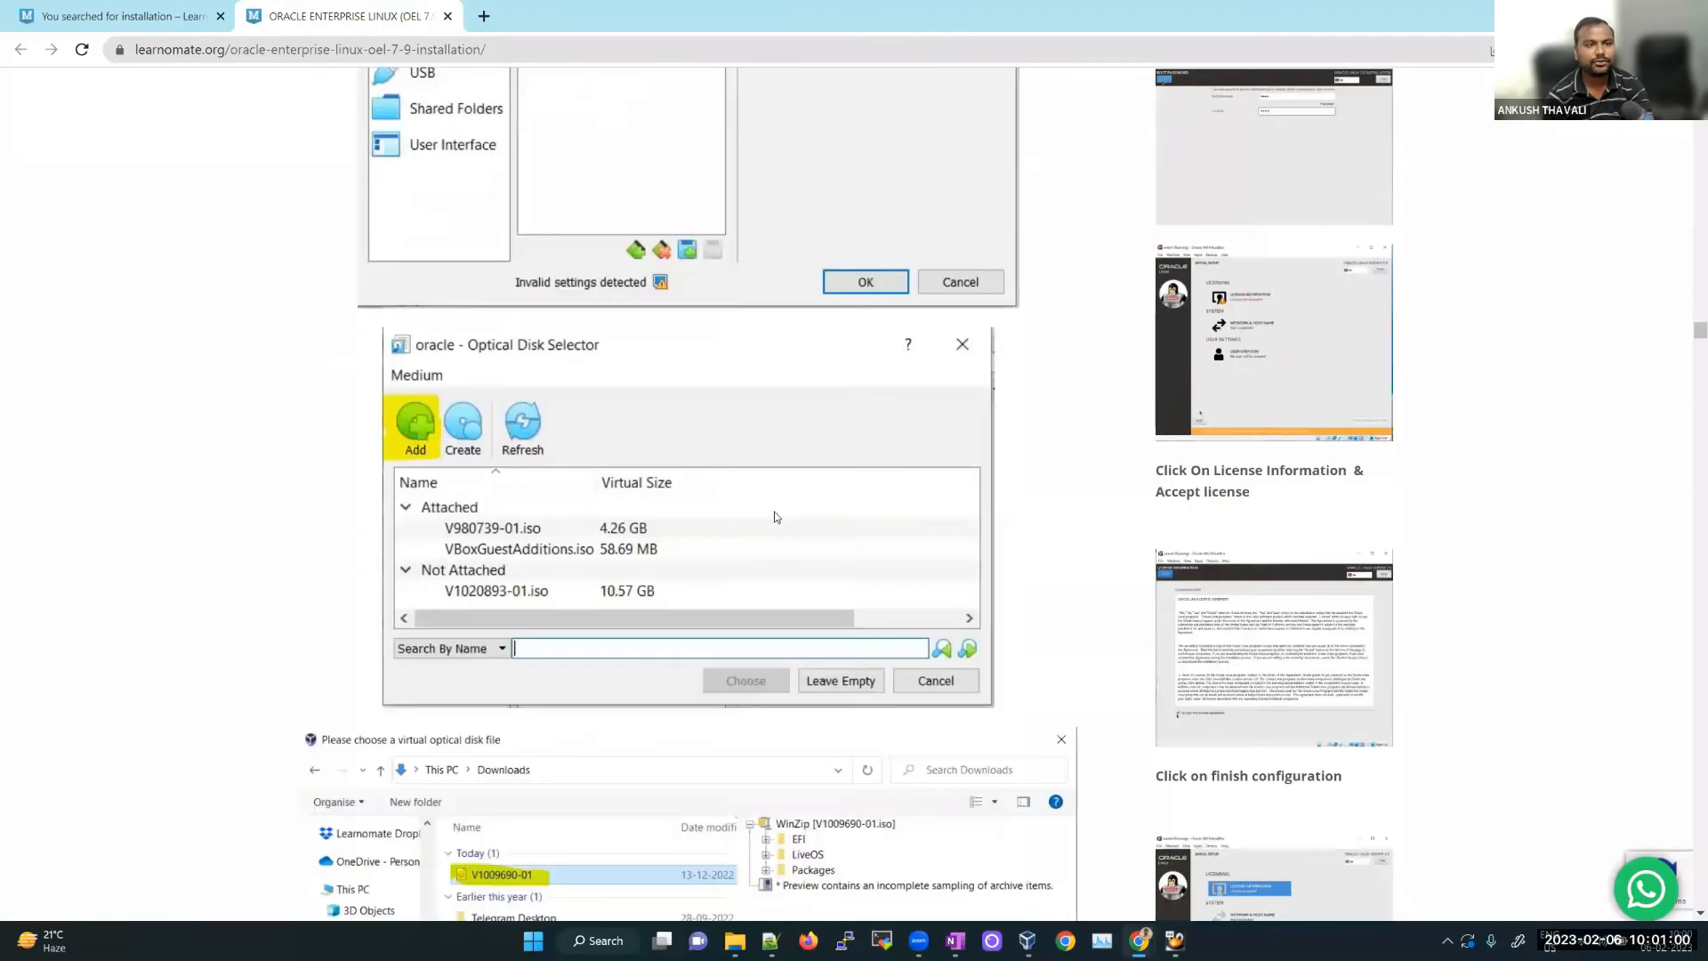
scroll(1690, 384, "down", 12)
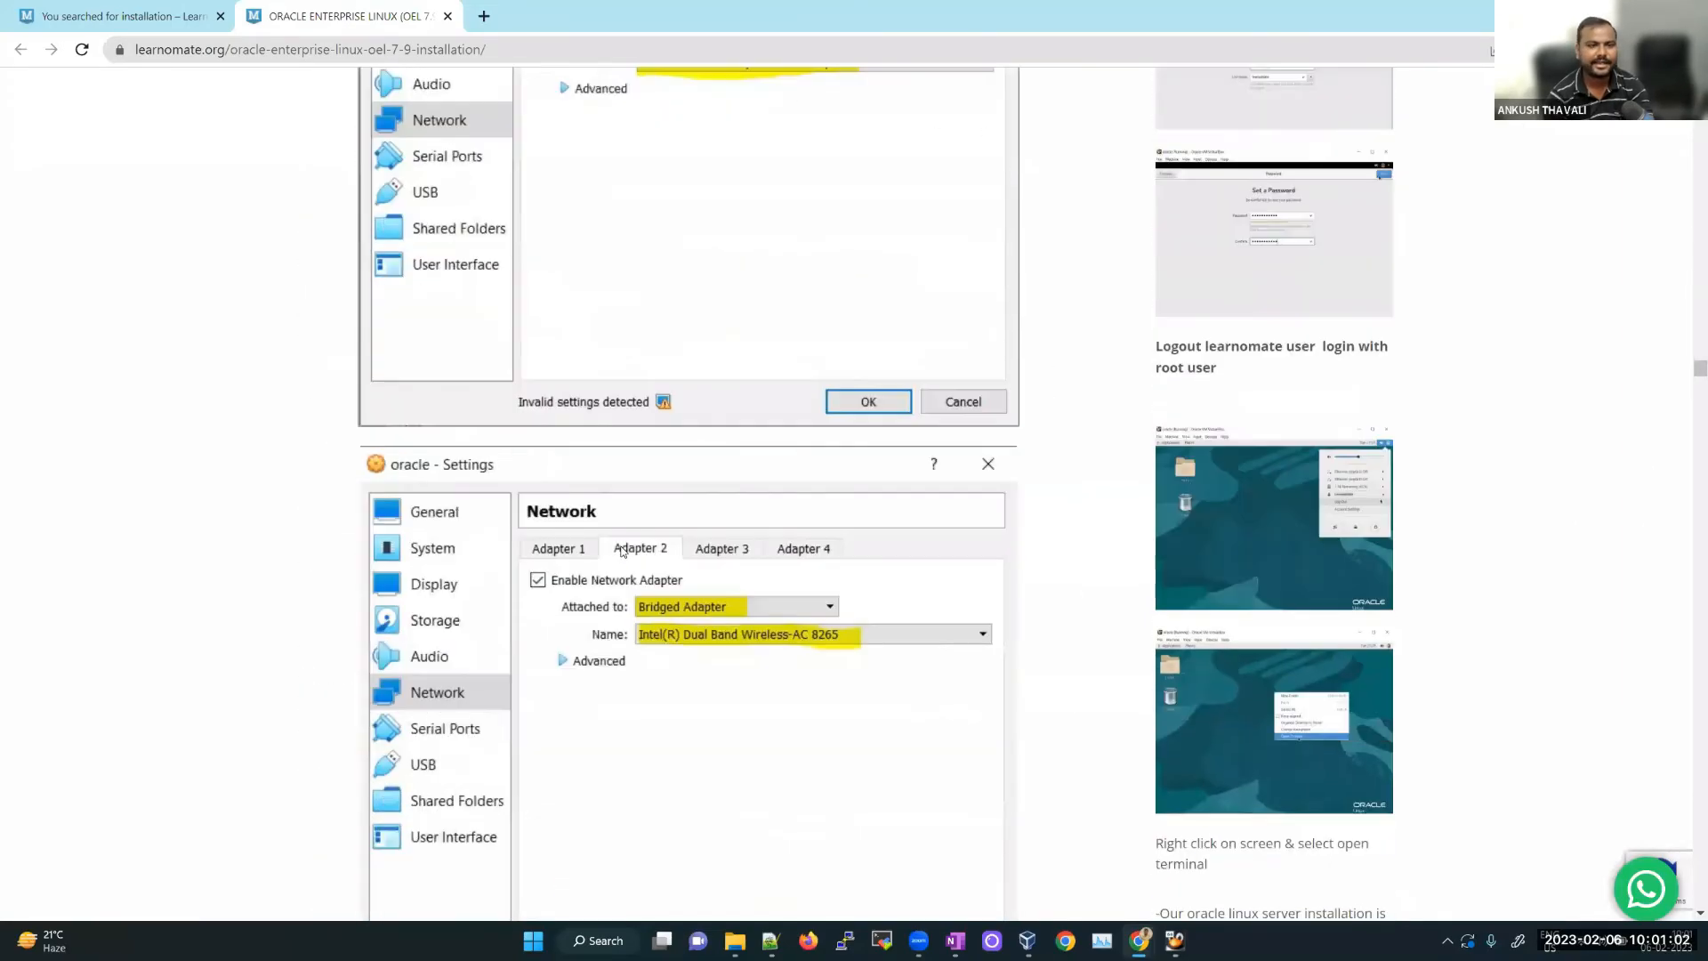
scroll(629, 562, "down", 10)
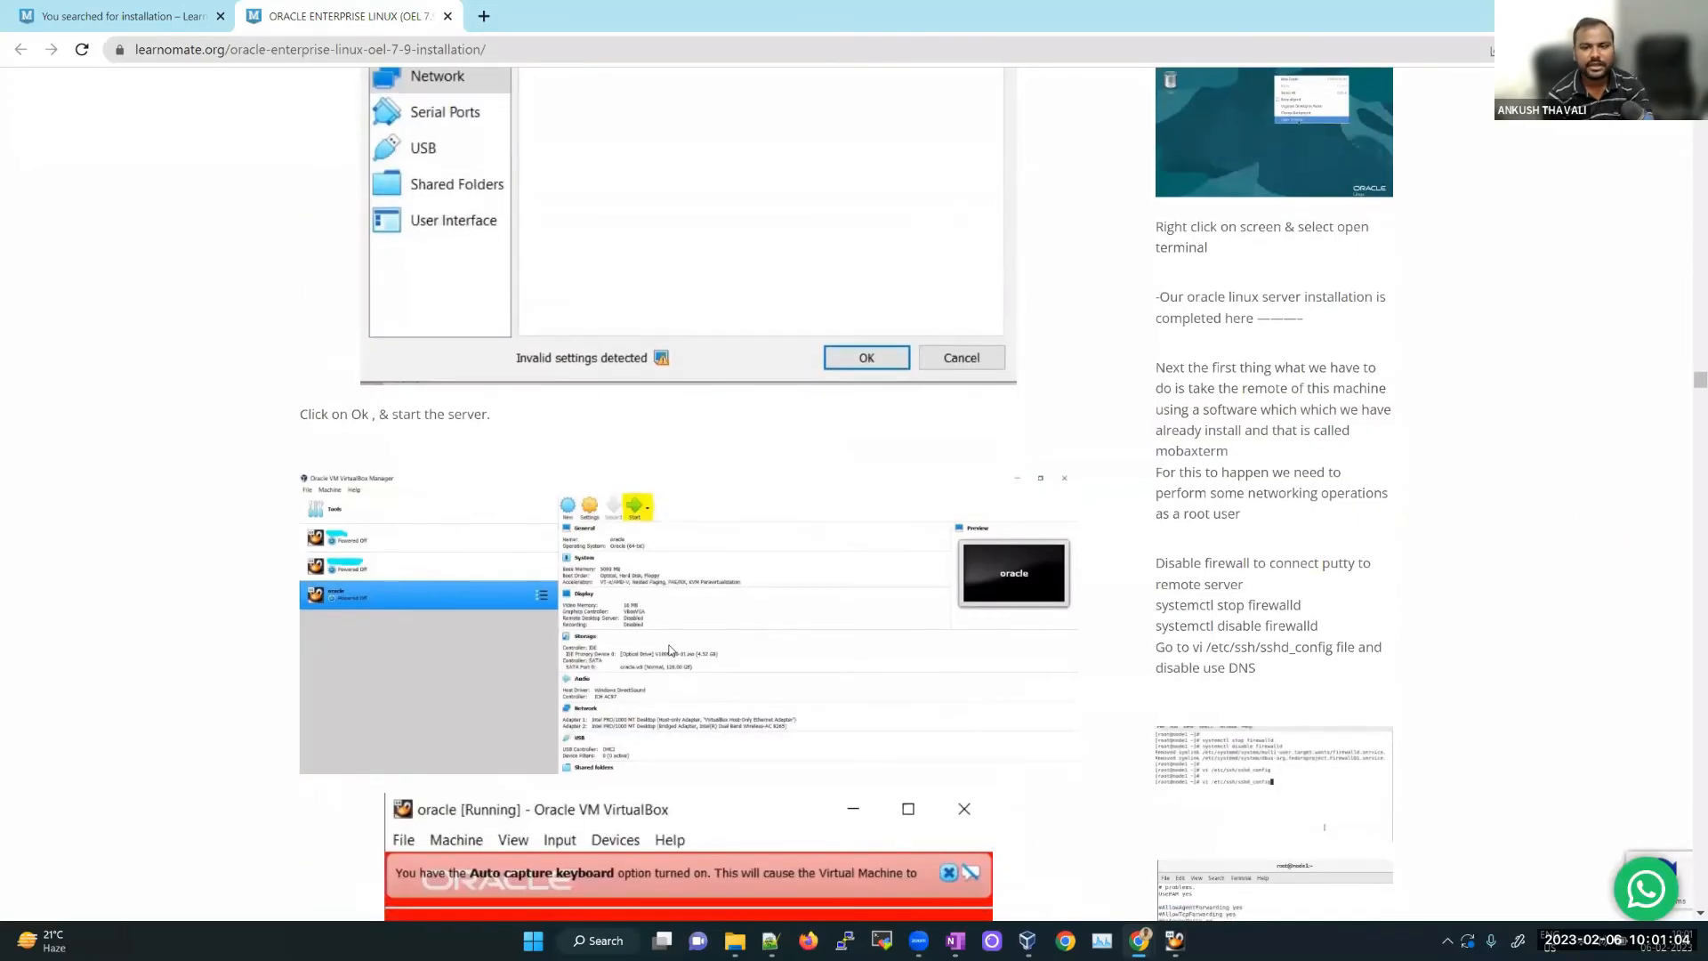
scroll(686, 598, "down", 6)
scroll(519, 585, "down", 6)
scroll(519, 585, "down", 5)
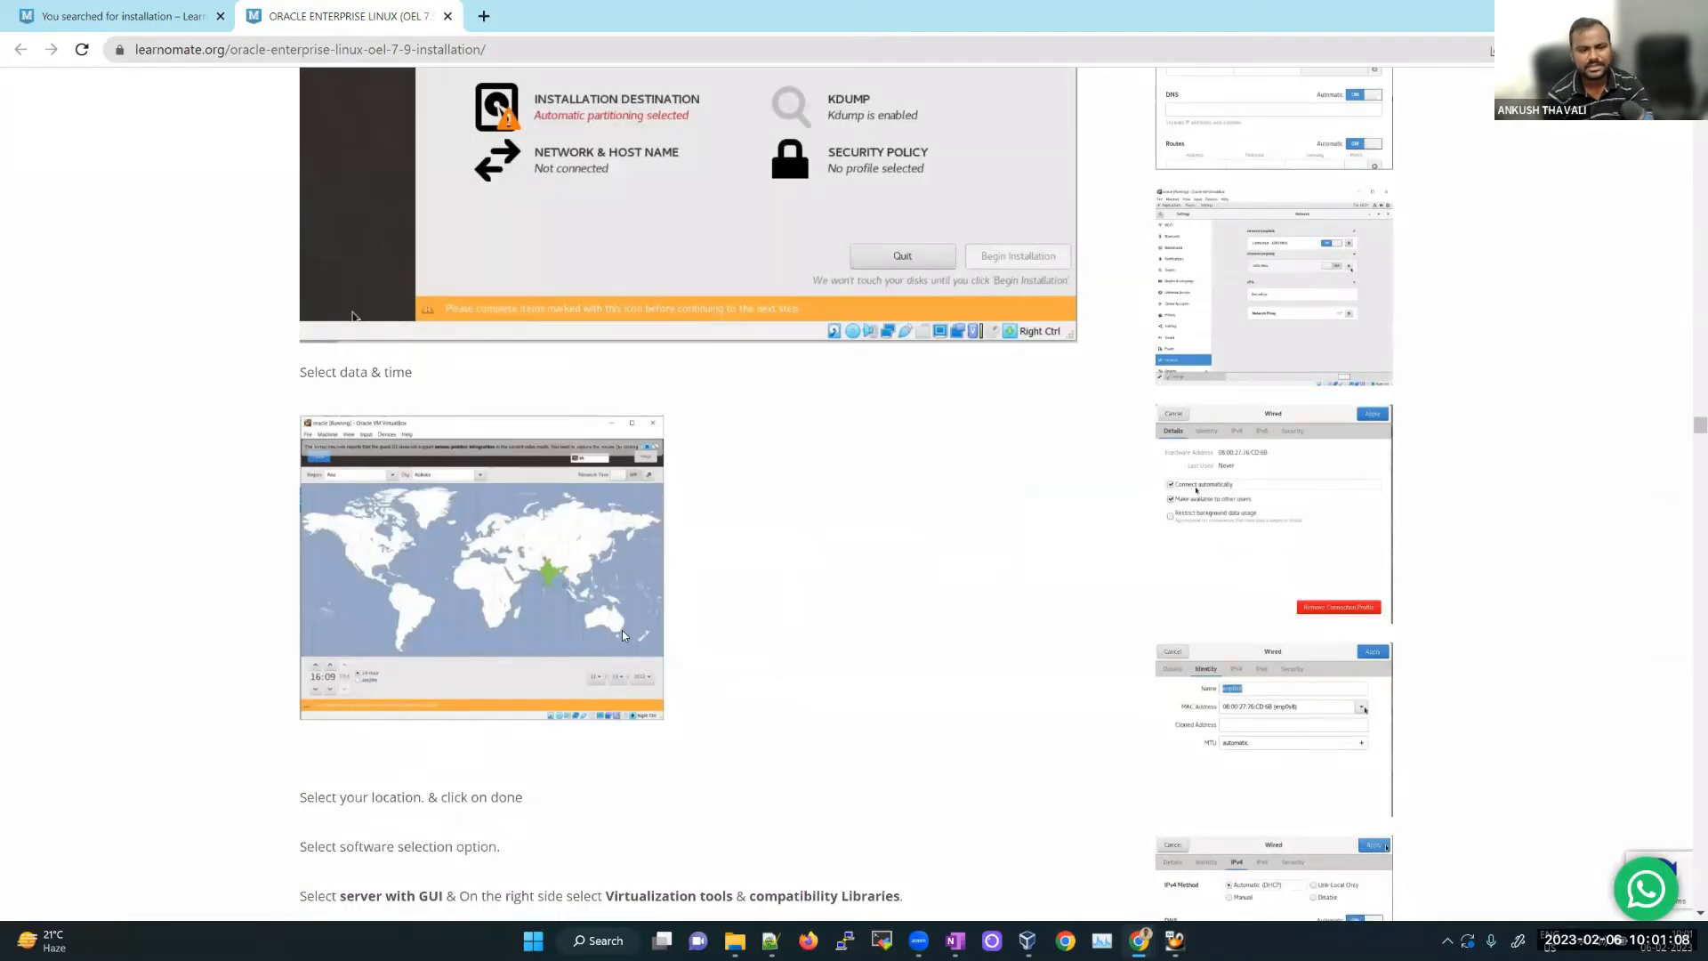
scroll(638, 648, "down", 6)
scroll(637, 667, "down", 10)
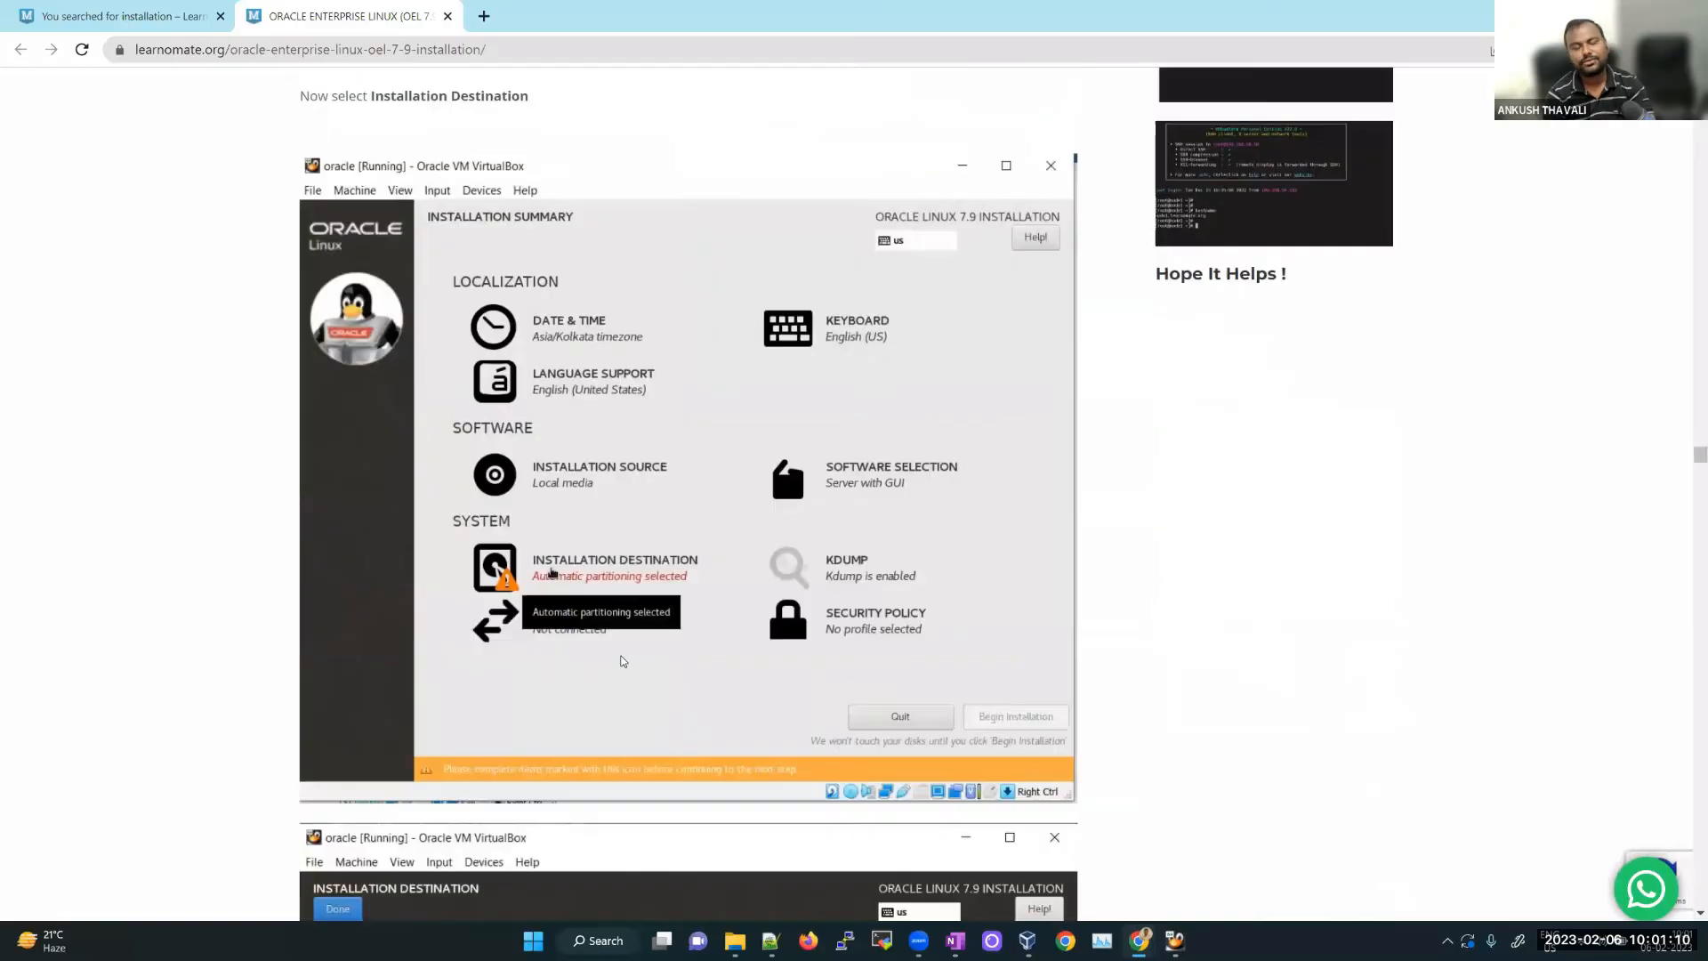
scroll(623, 661, "down", 12)
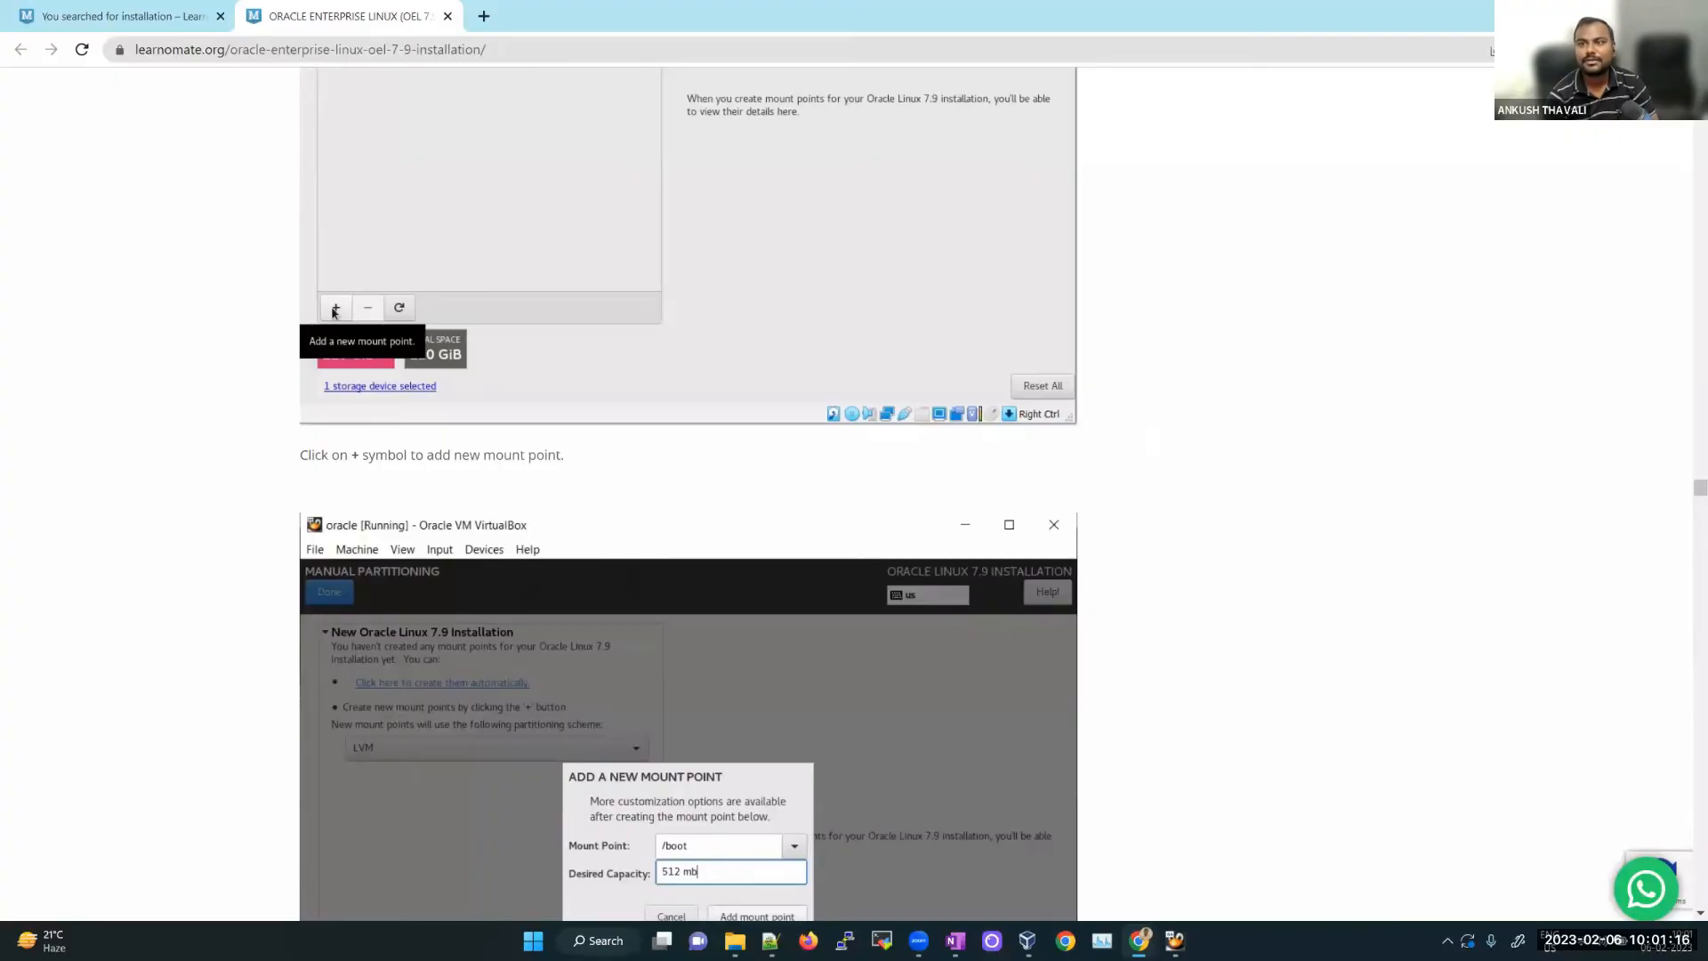
left_click(1605, 14)
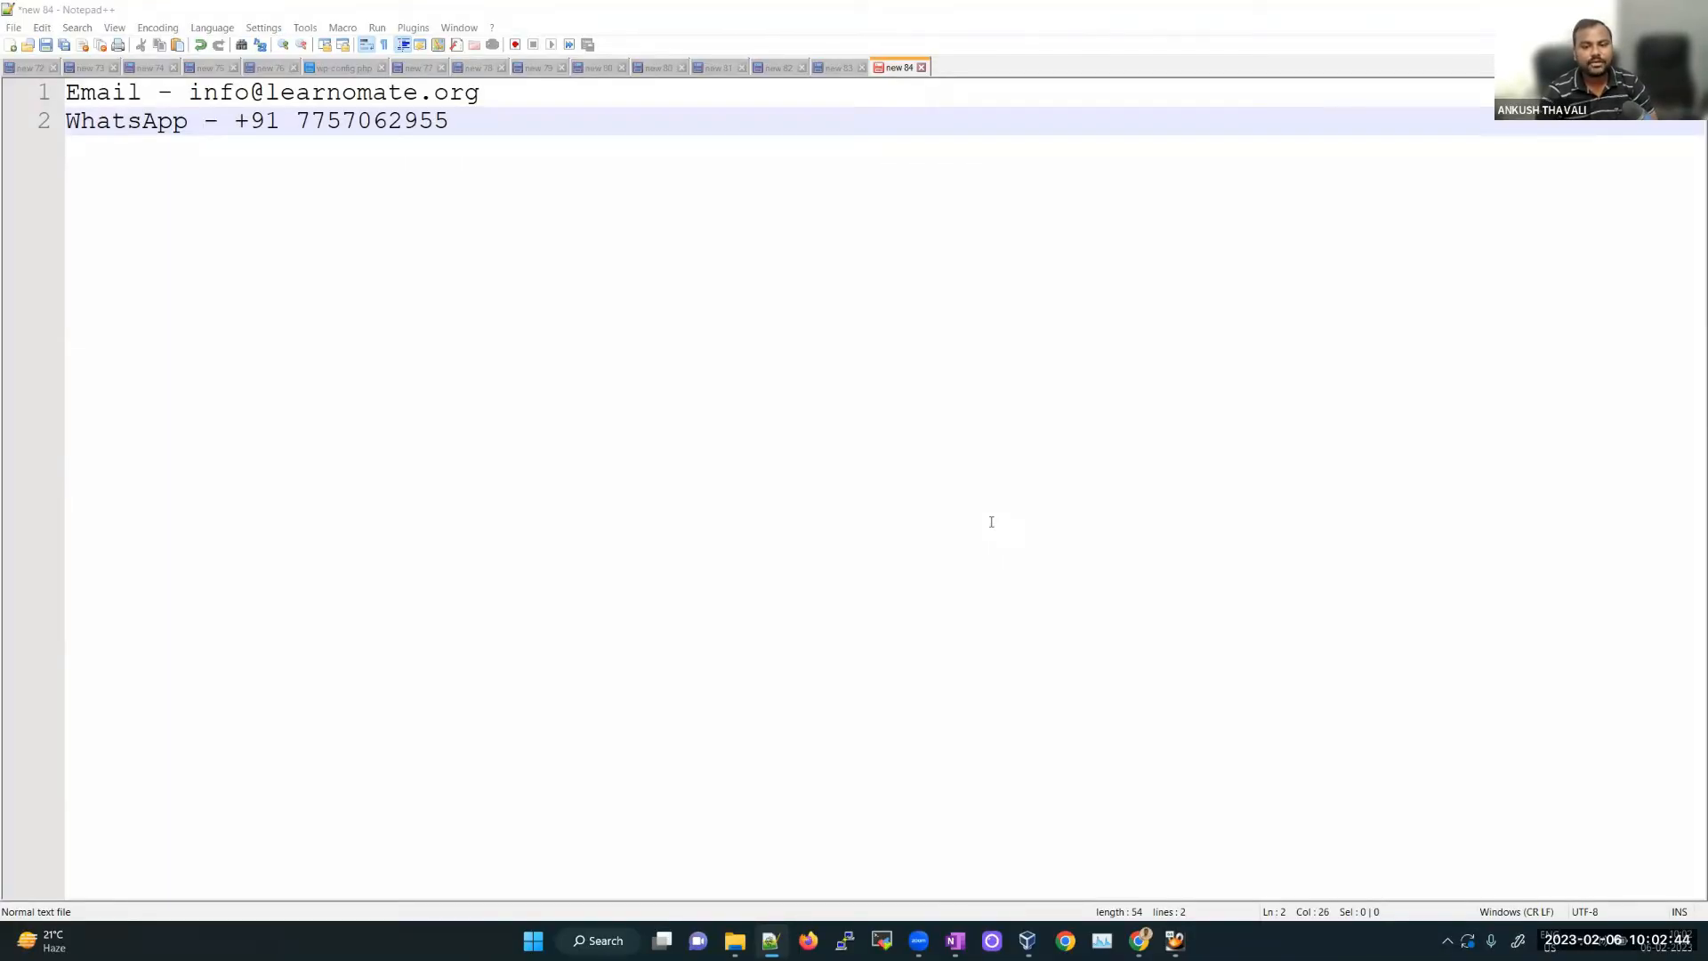
Step: Restore the Chrome window holding the Learnomate 'installation' search results and OEL 7.9 guide
mouse_move(1139, 940)
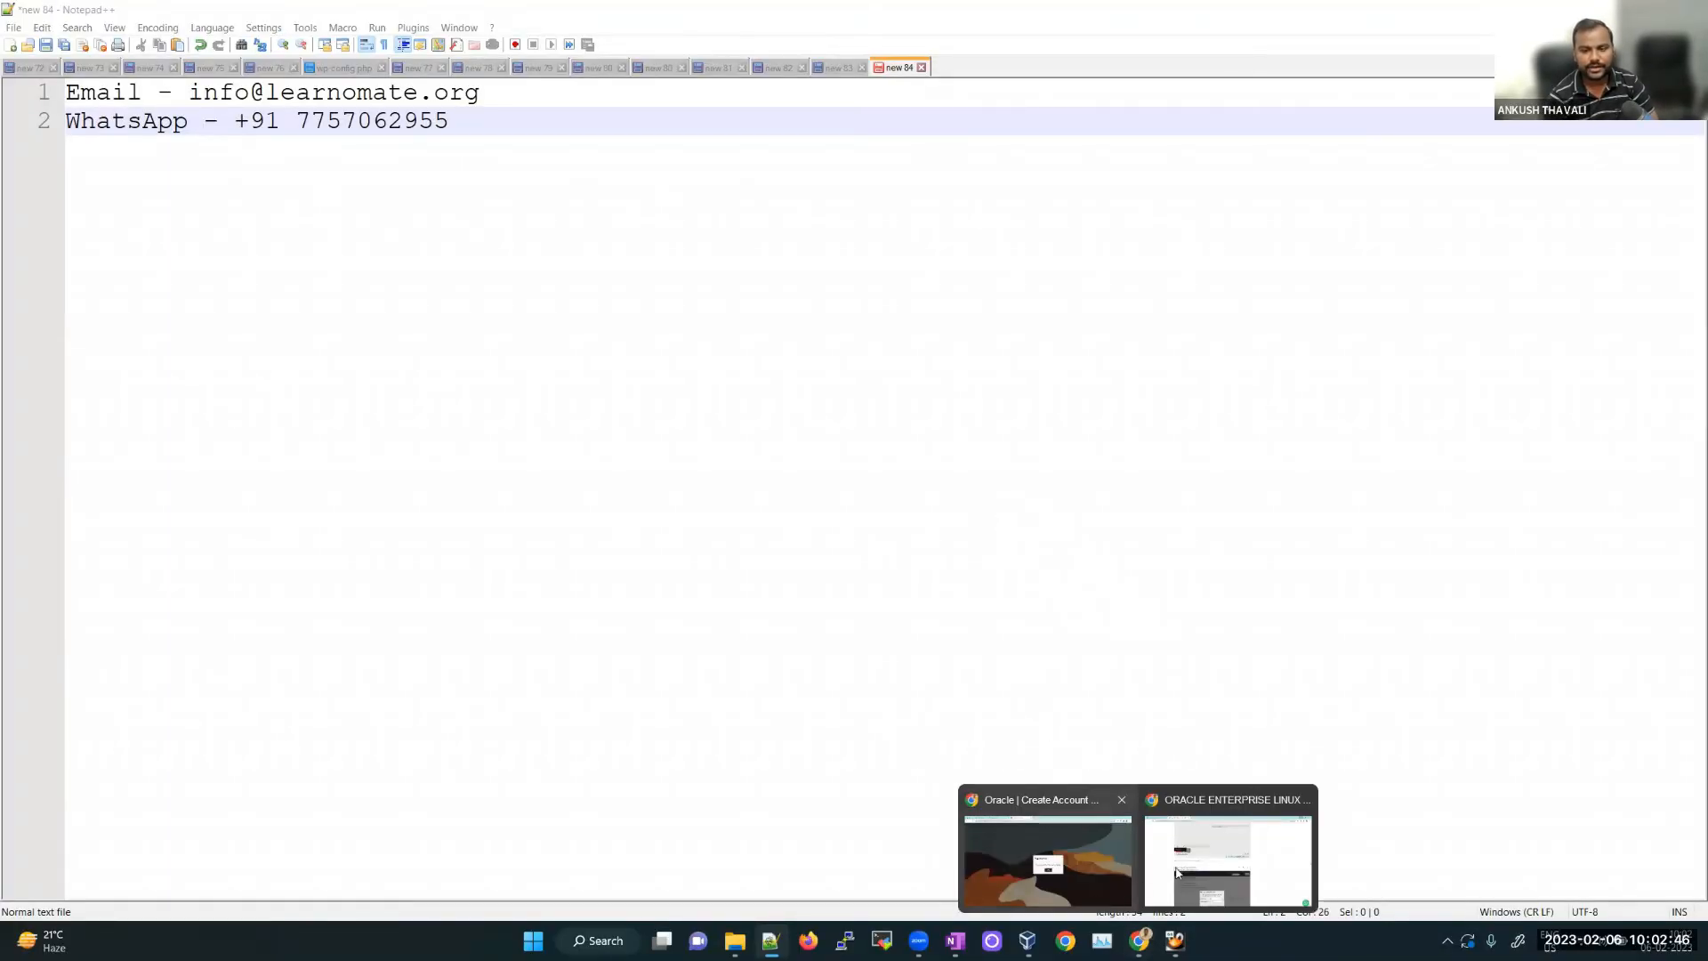
left_click(1227, 856)
Step: From the 'installation' search results, open the Oracle DBA Interview Question course page (999 INR) and view its description
left_click(147, 12)
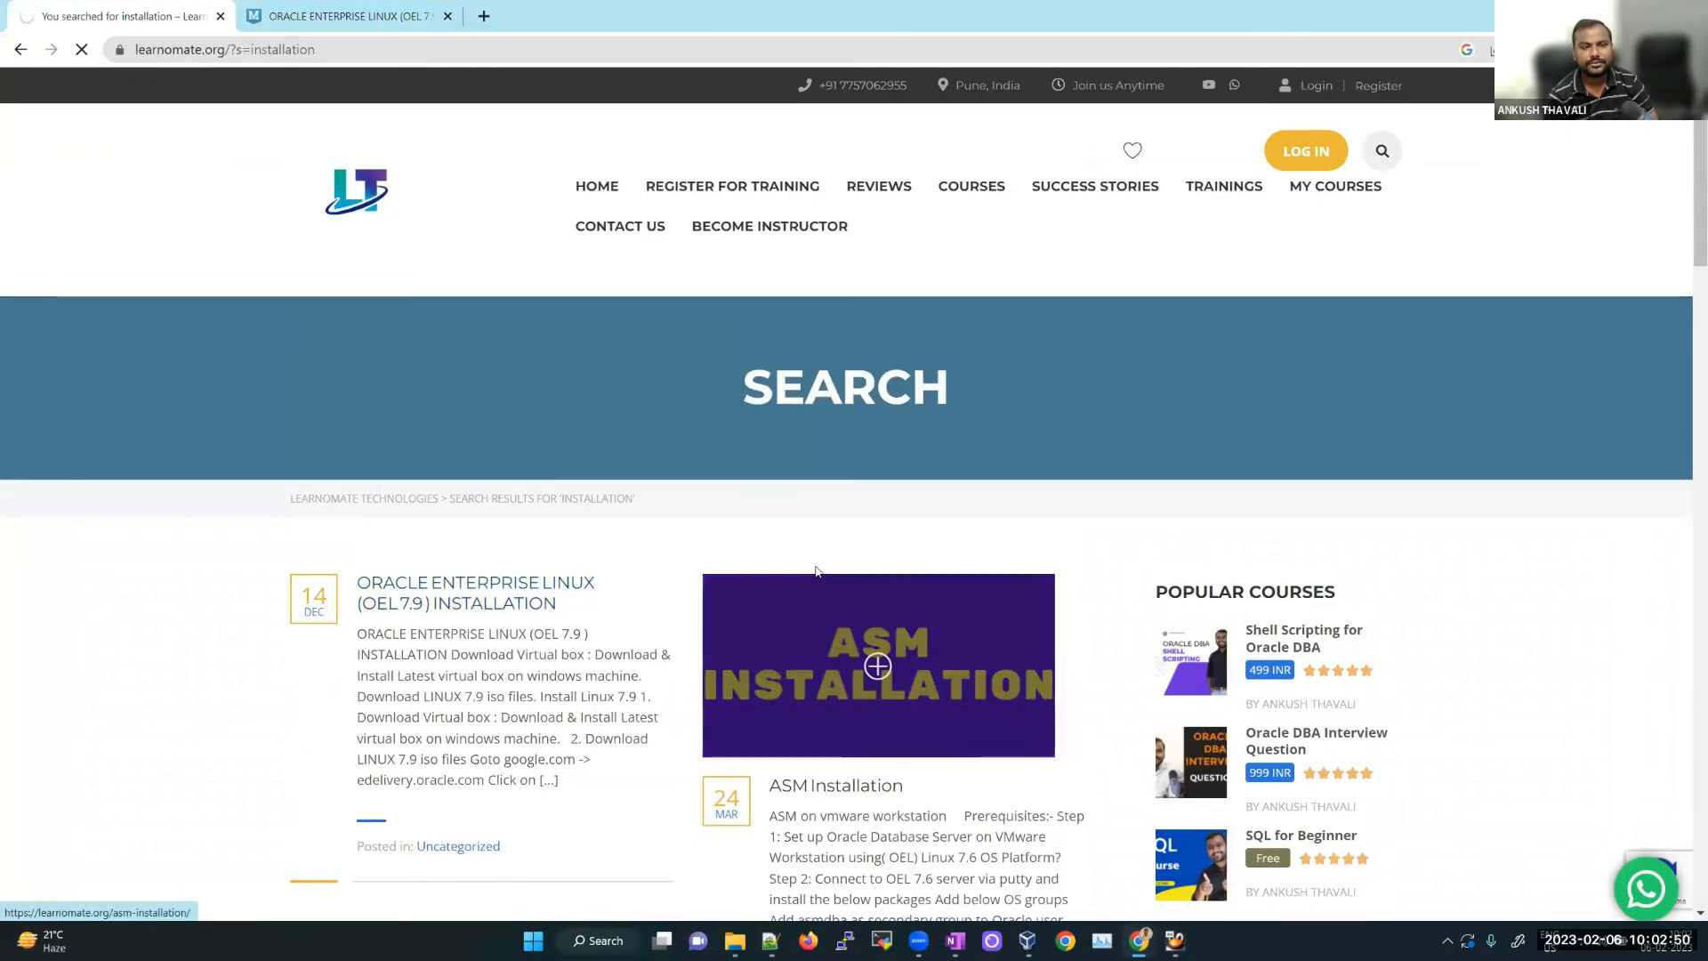
scroll(954, 681, "down", 4)
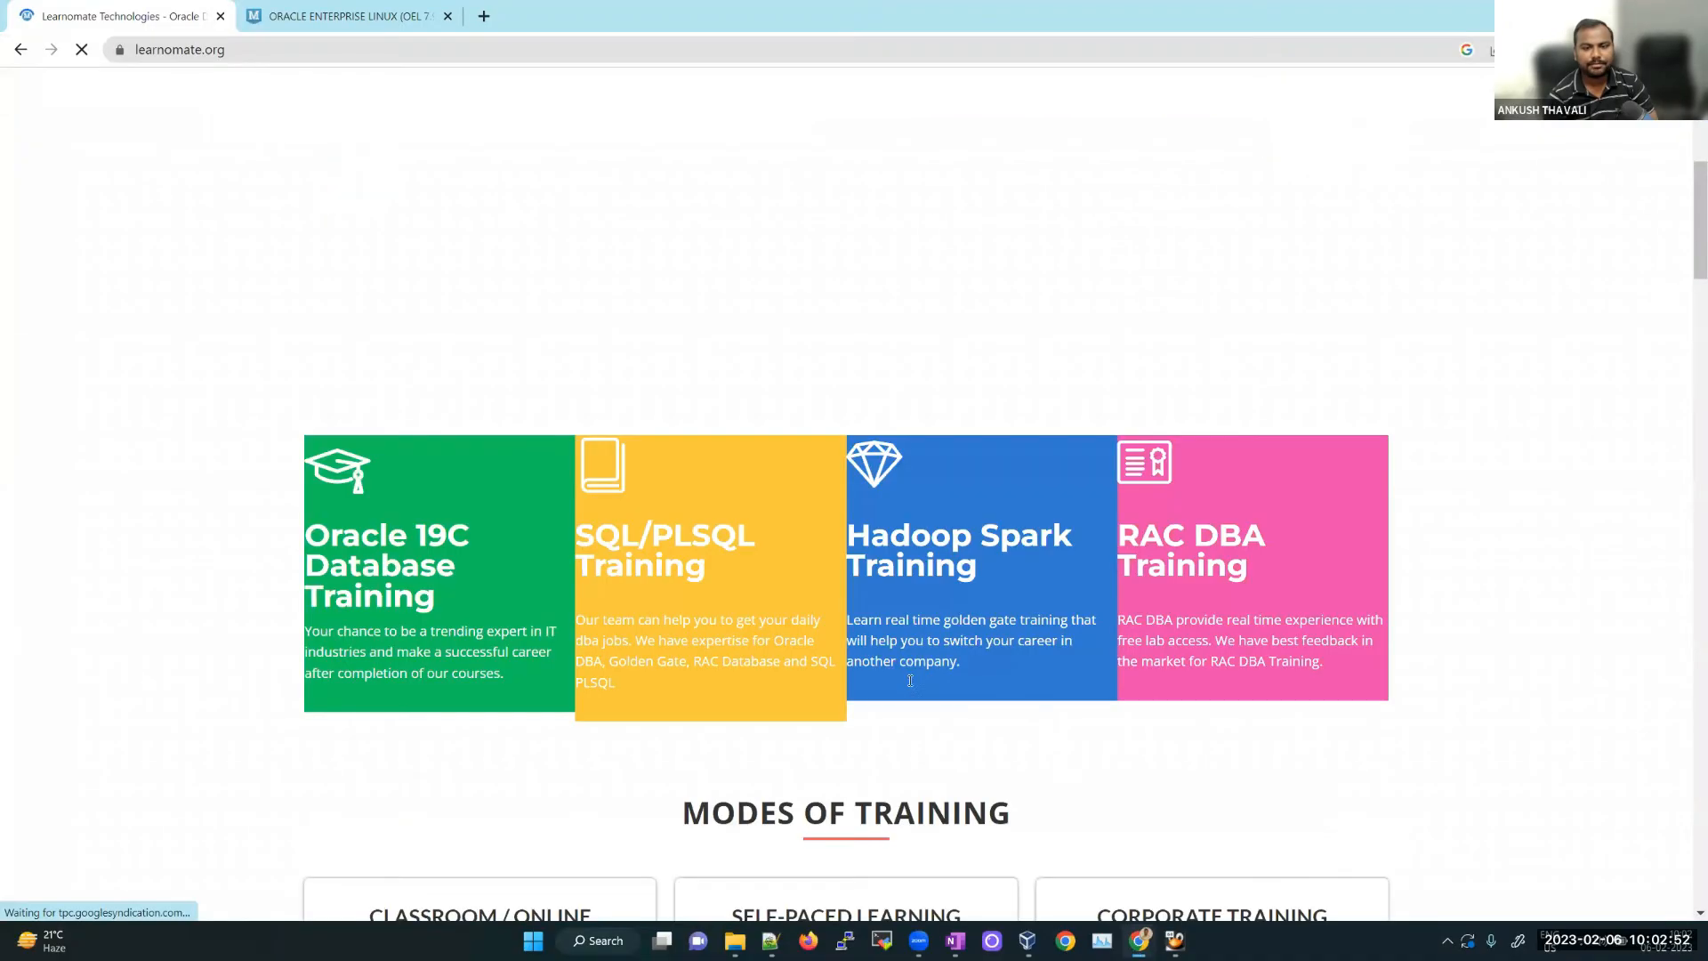
scroll(951, 699, "down", 2)
scroll(951, 698, "down", 3)
scroll(439, 508, "down", 10)
scroll(682, 481, "up", 3)
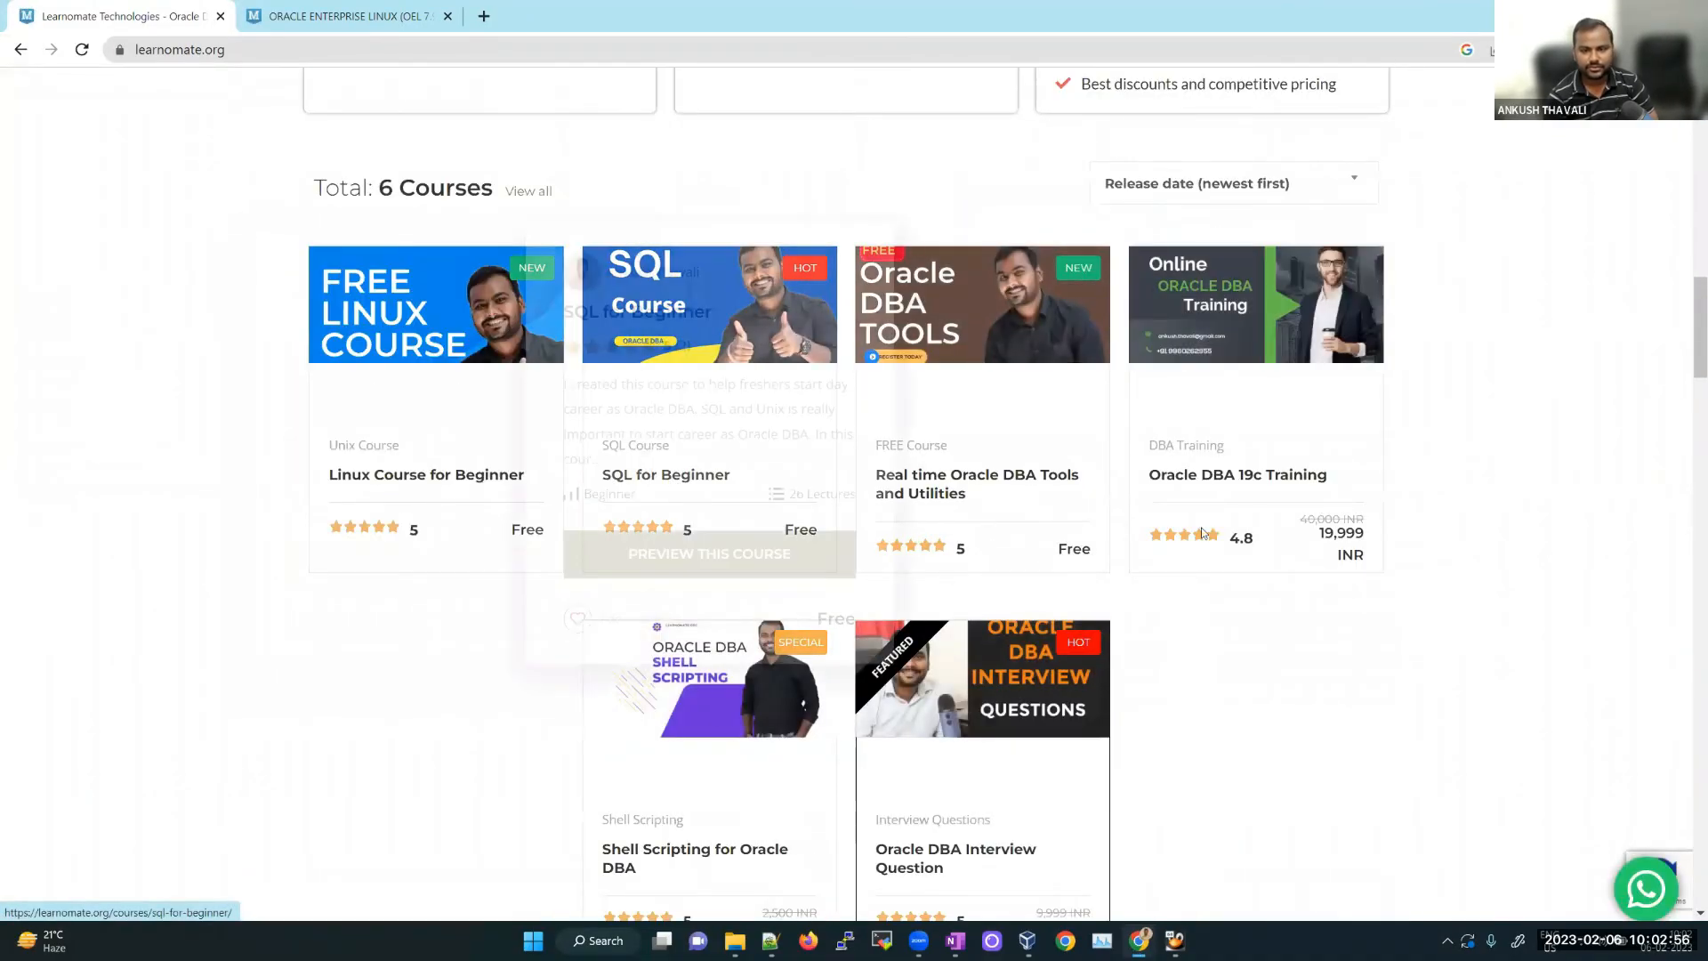
scroll(923, 705, "down", 3)
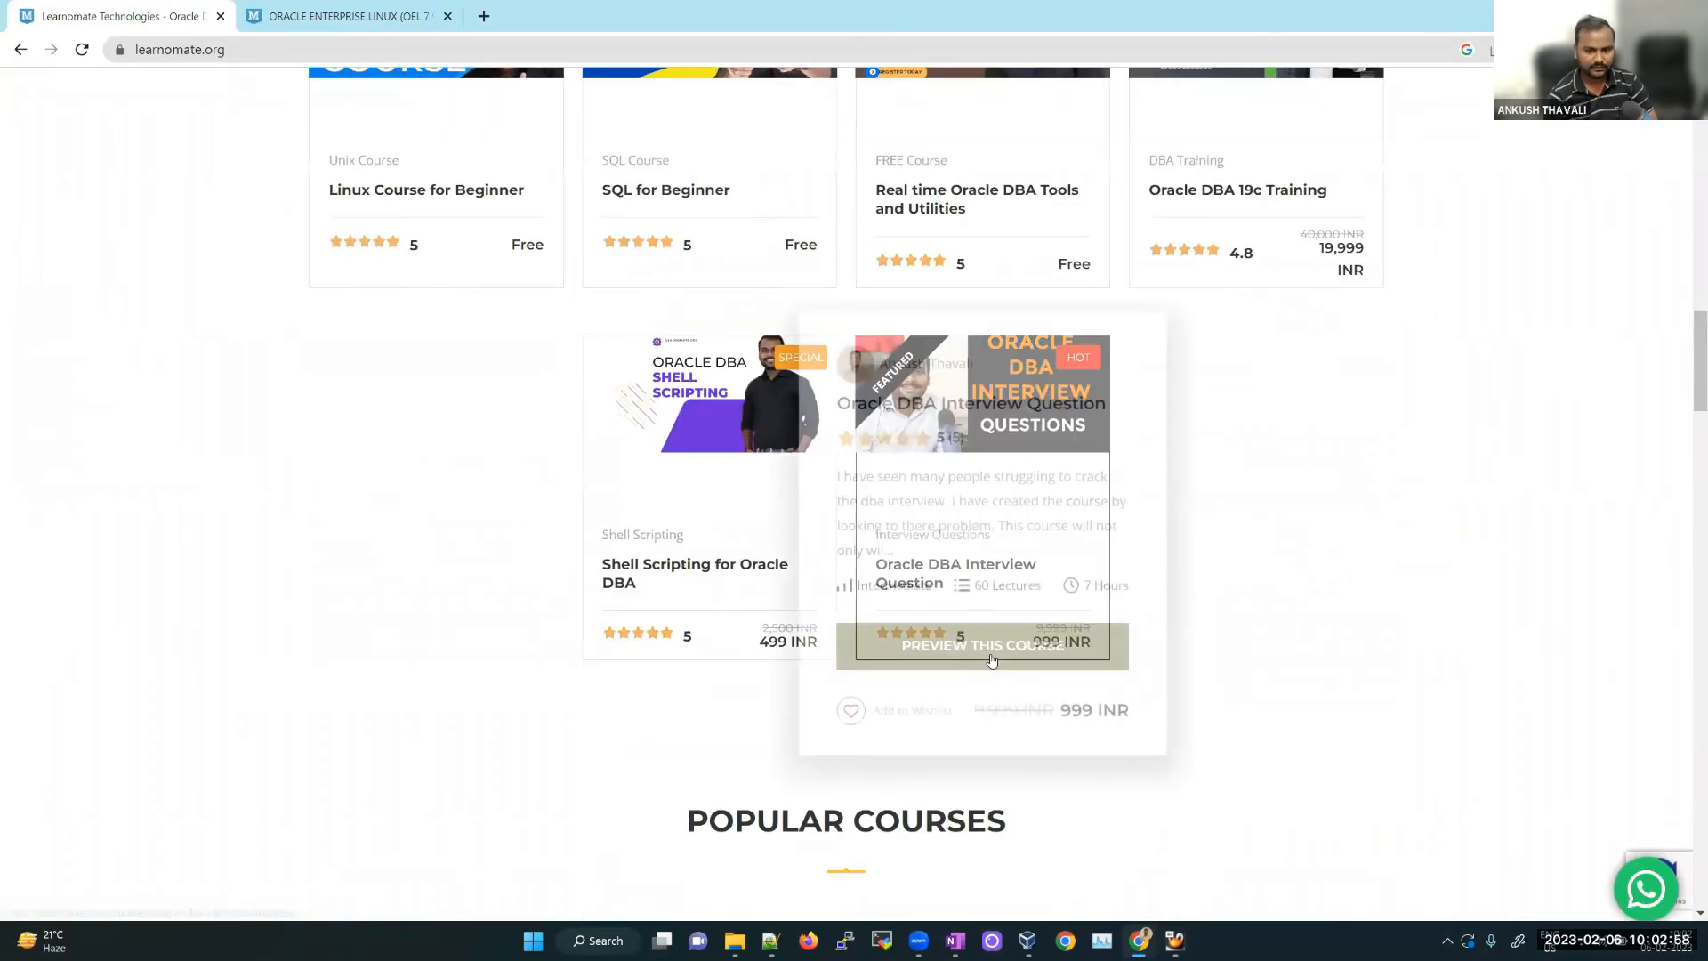
left_click(999, 656)
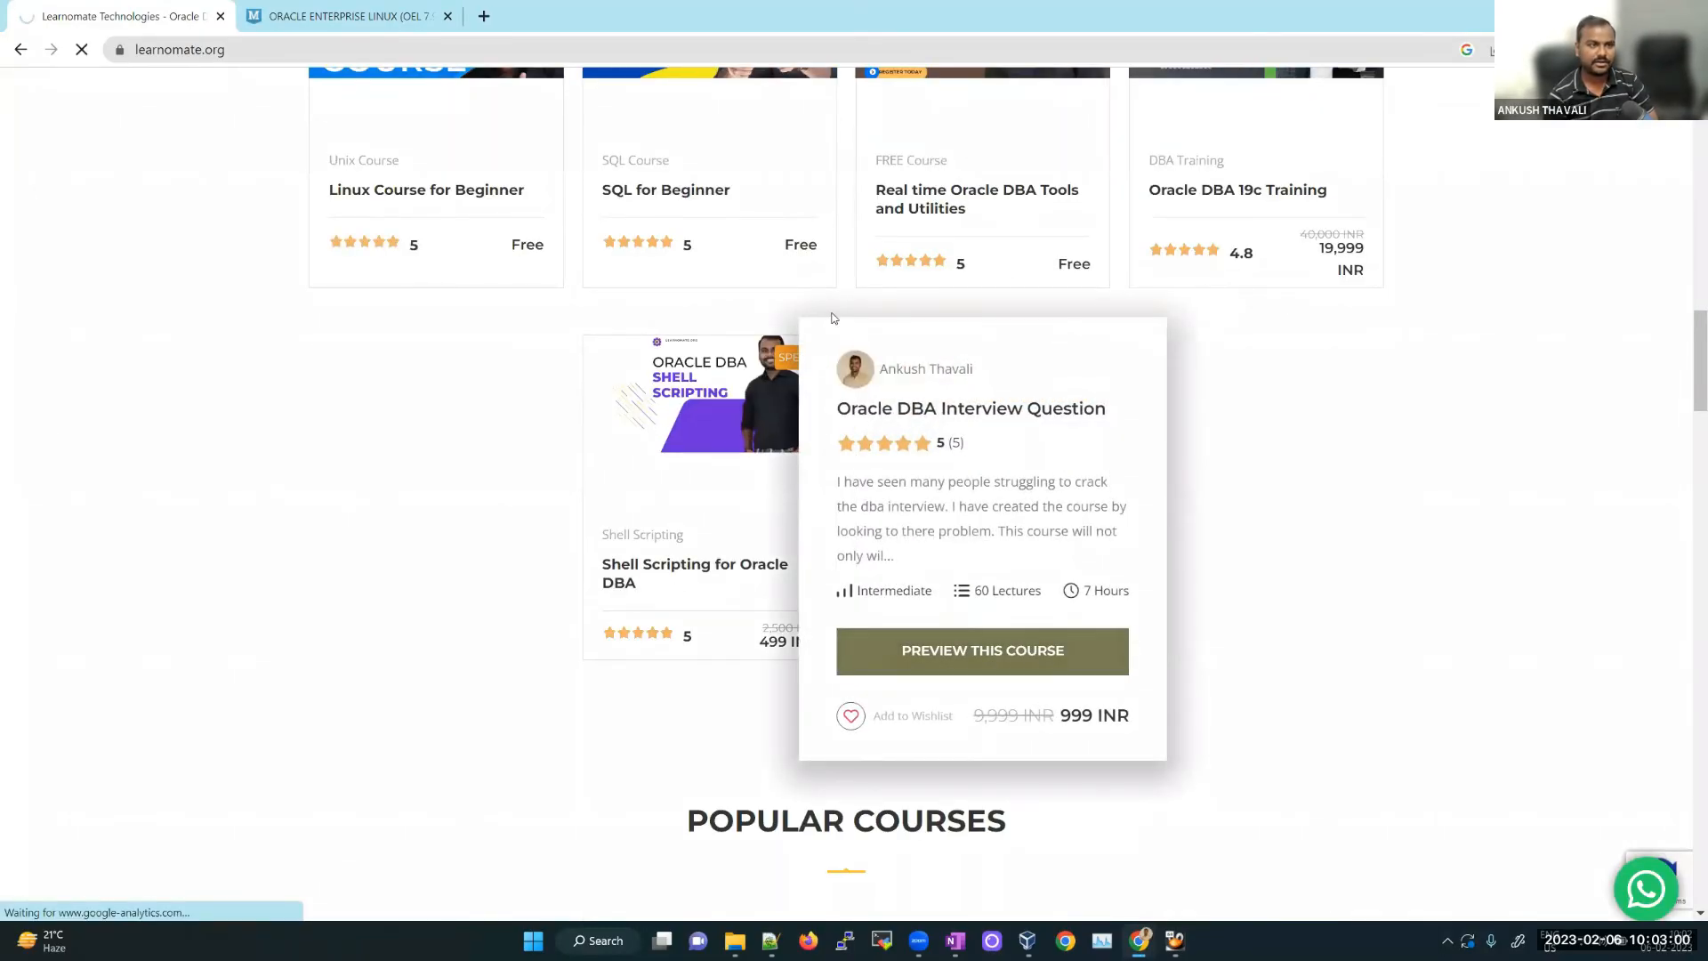
scroll(970, 427, "down", 5)
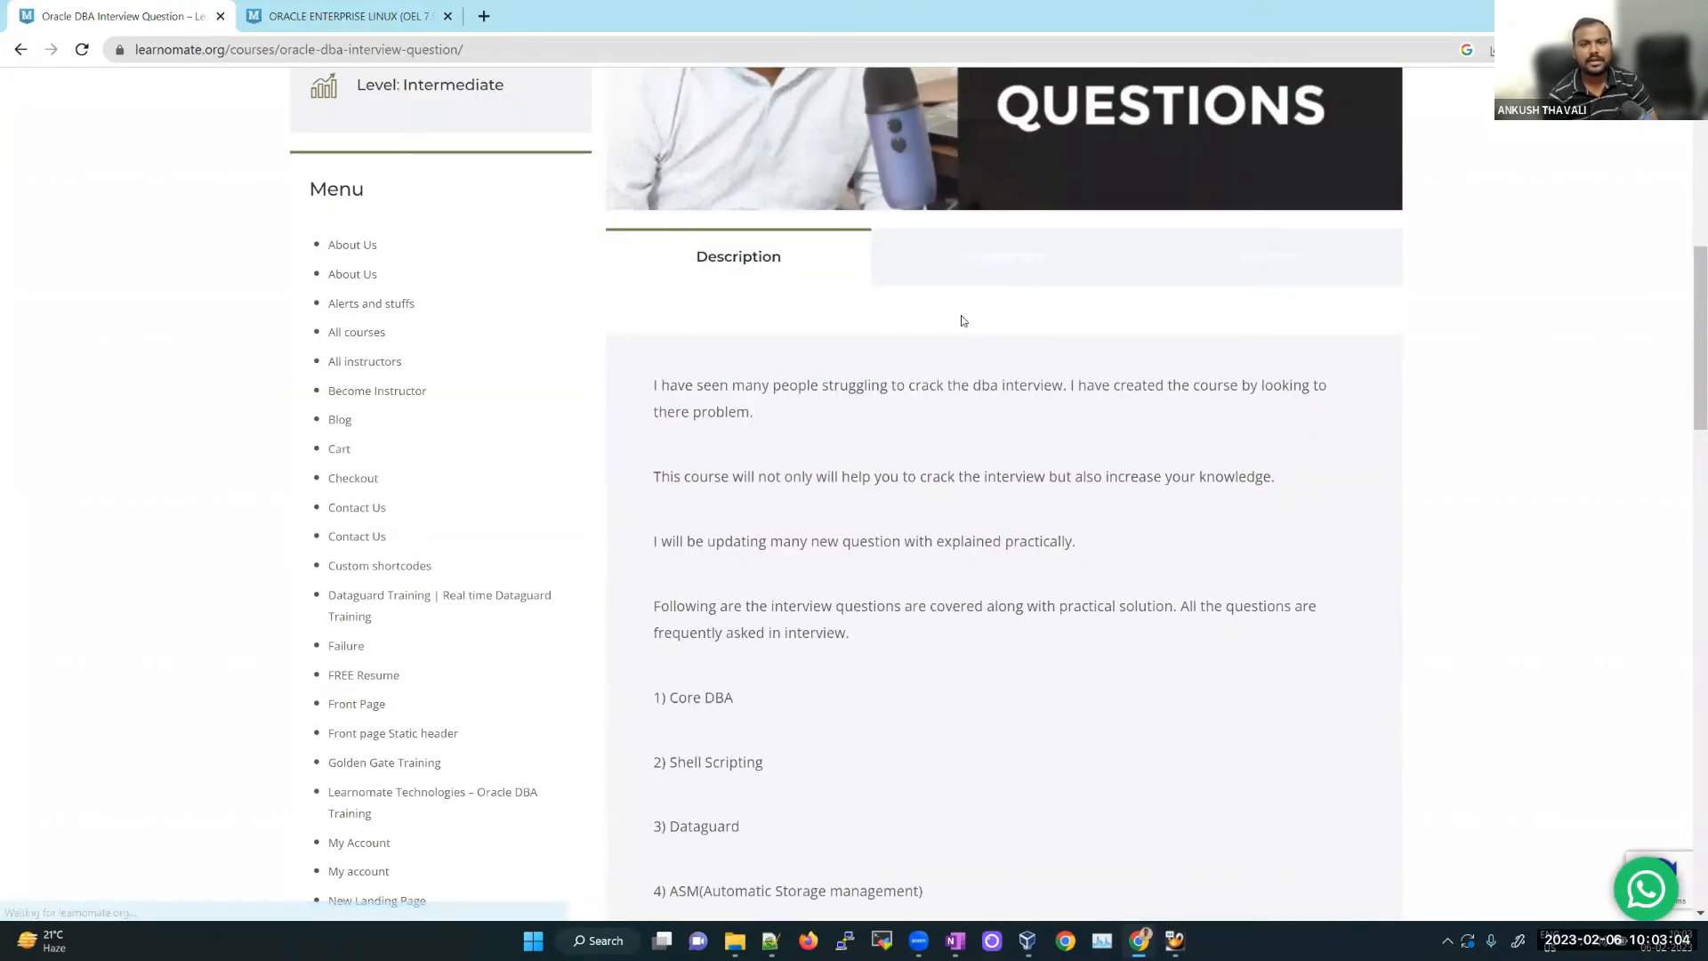
left_click(1004, 256)
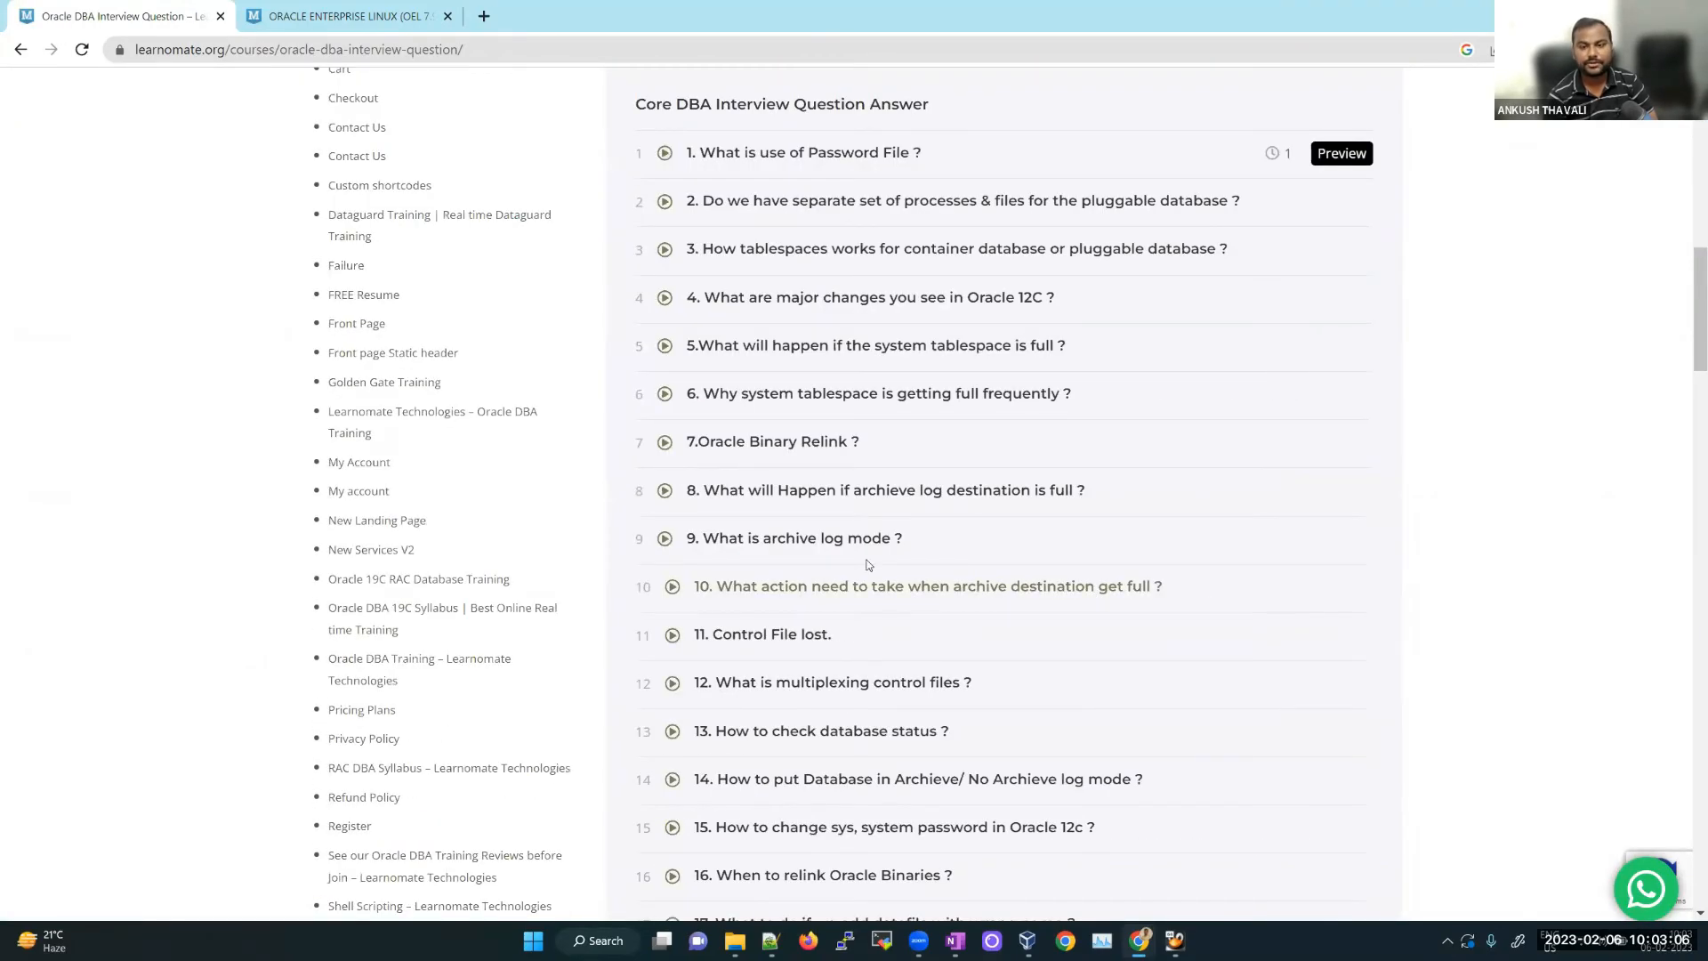
left_click(1351, 534)
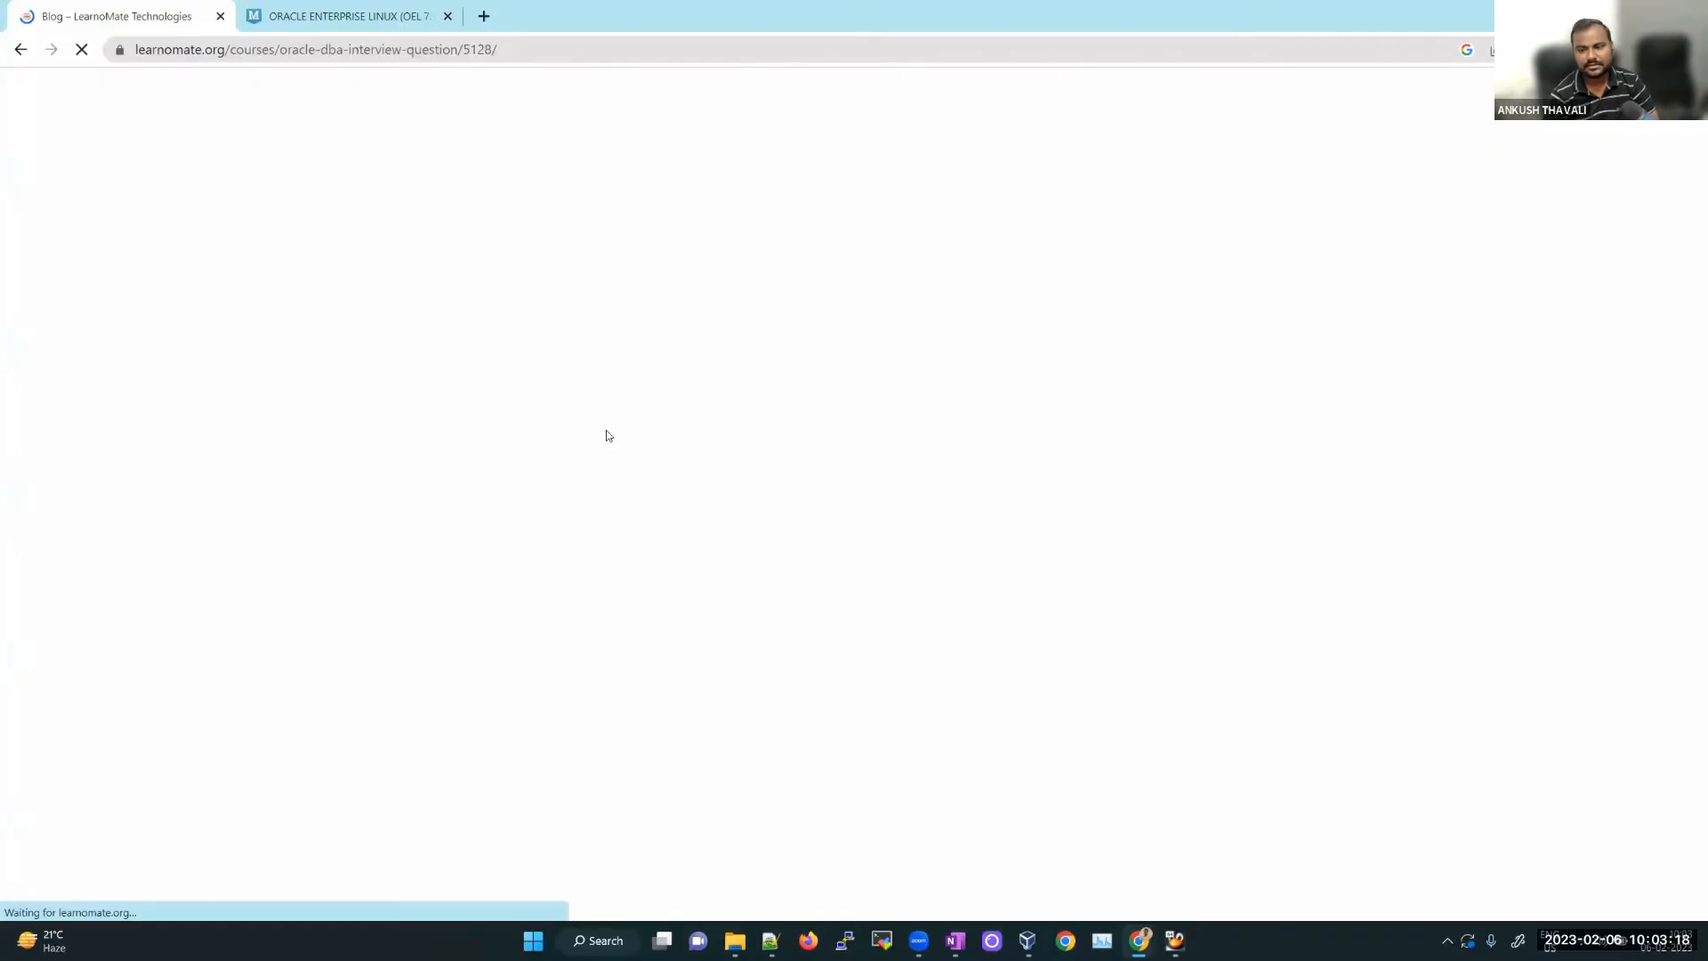
scroll(771, 572, "down", 3)
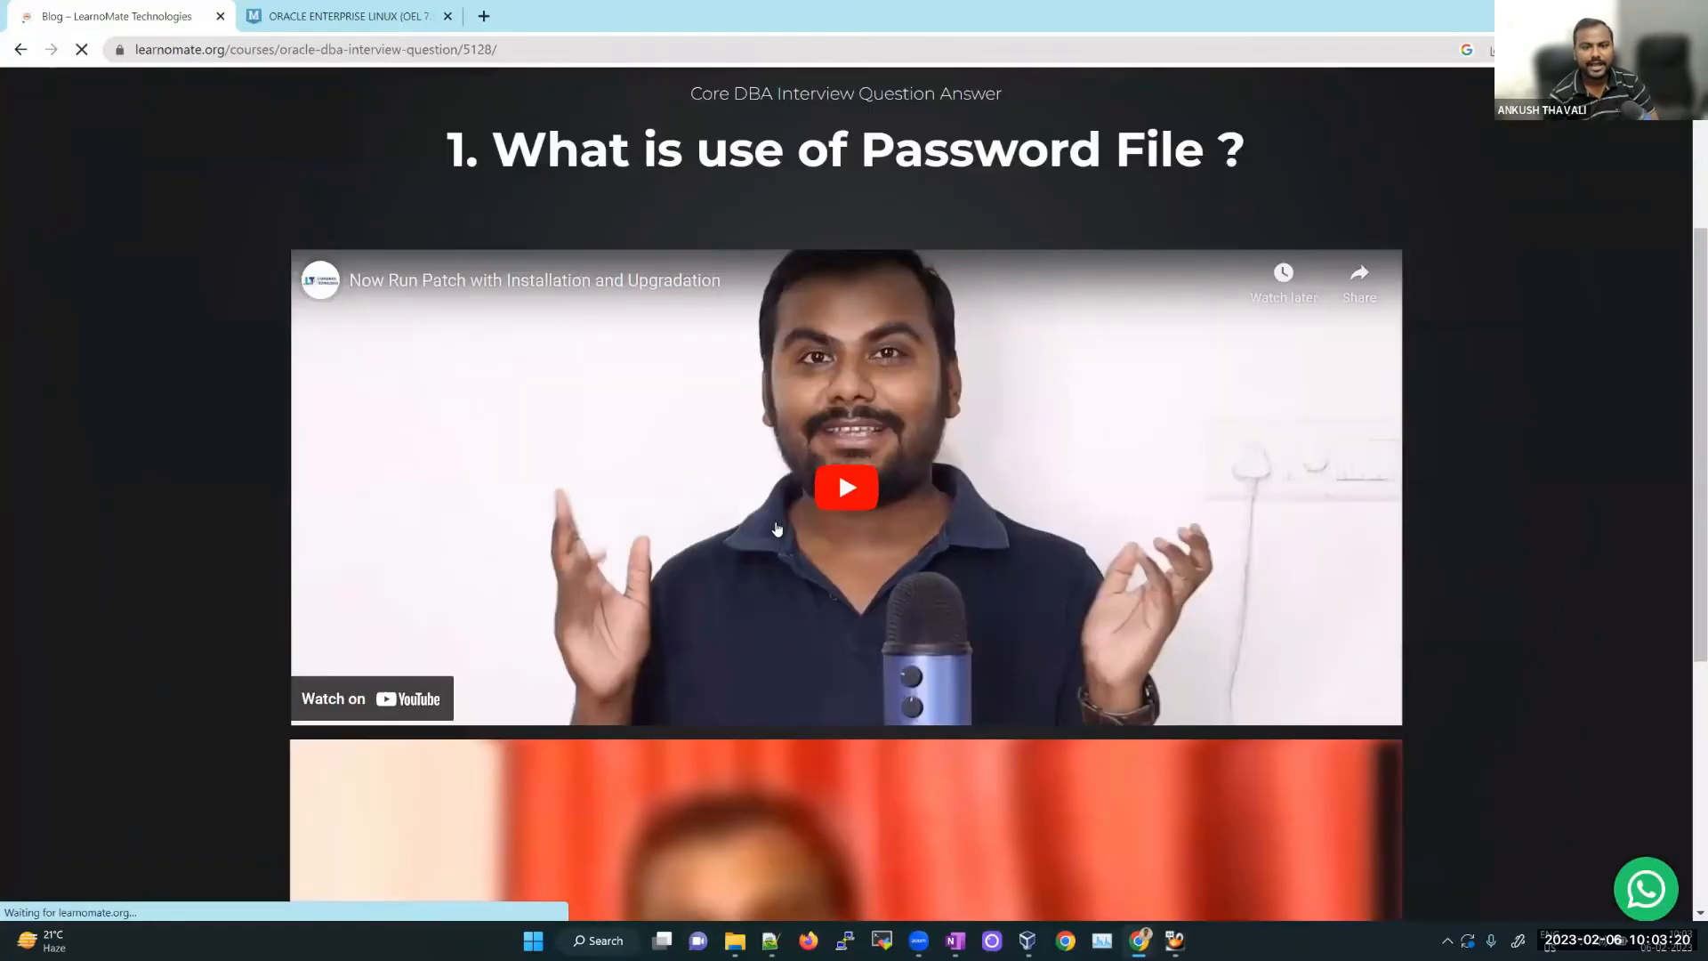
scroll(776, 529, "down", 1)
scroll(663, 572, "up", 2)
scroll(664, 576, "down", 2)
scroll(665, 576, "down", 4)
scroll(733, 572, "up", 9)
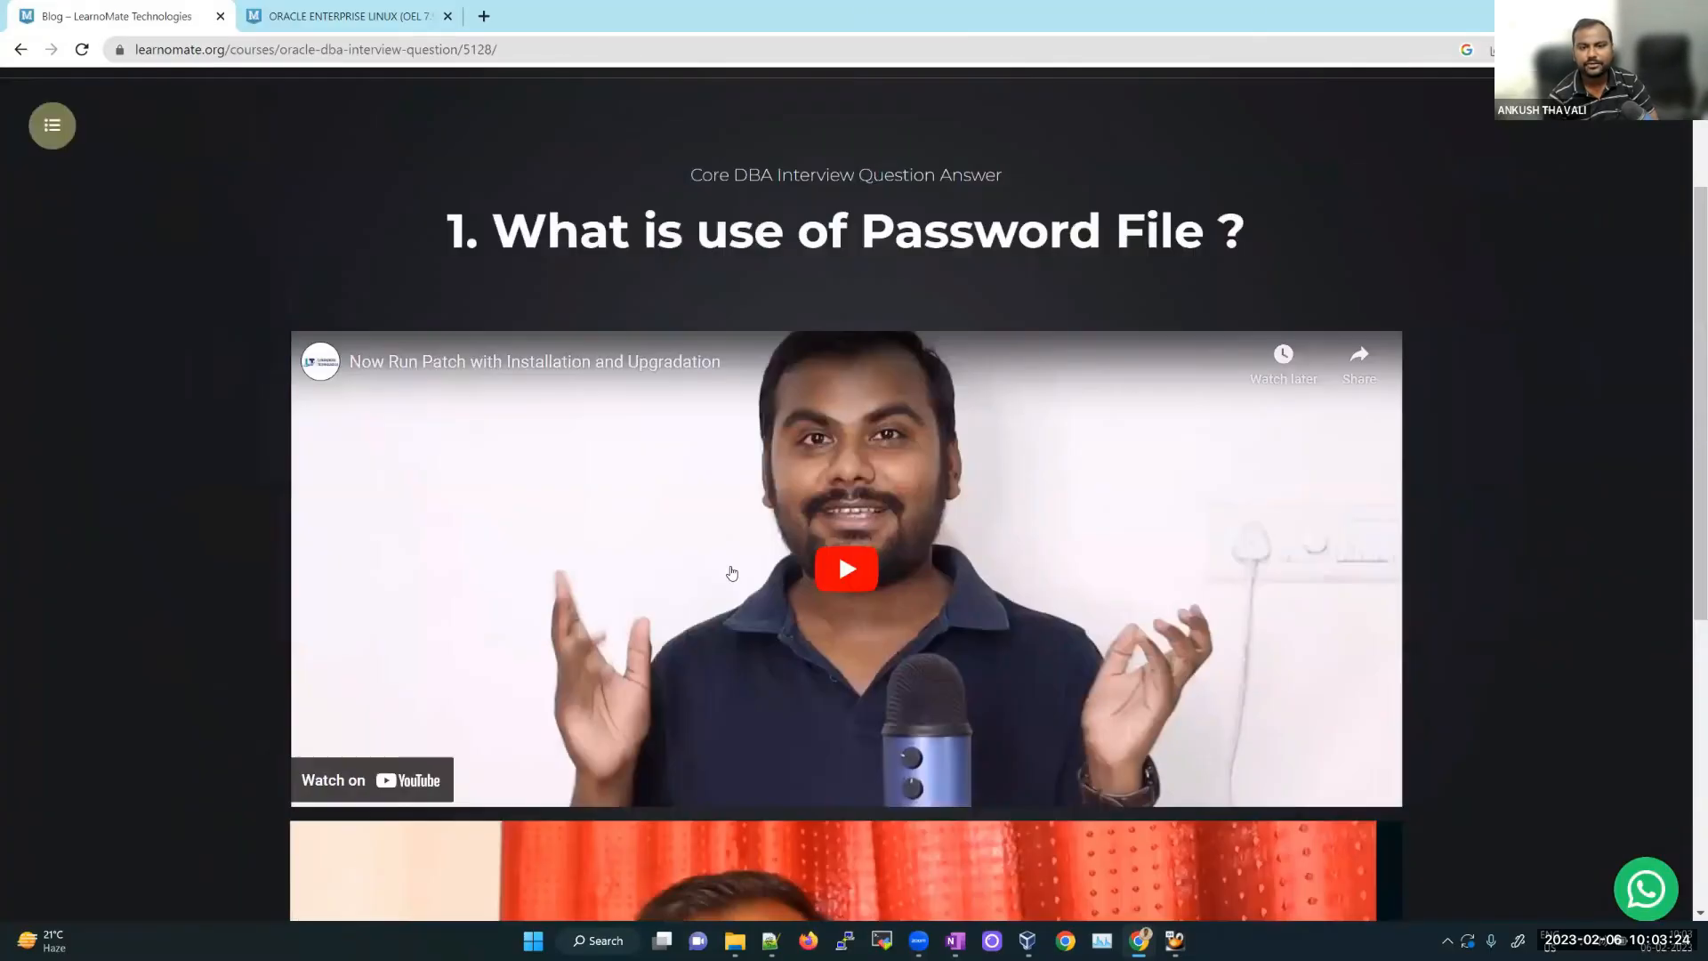
scroll(505, 483, "down", 1)
scroll(503, 483, "up", 1)
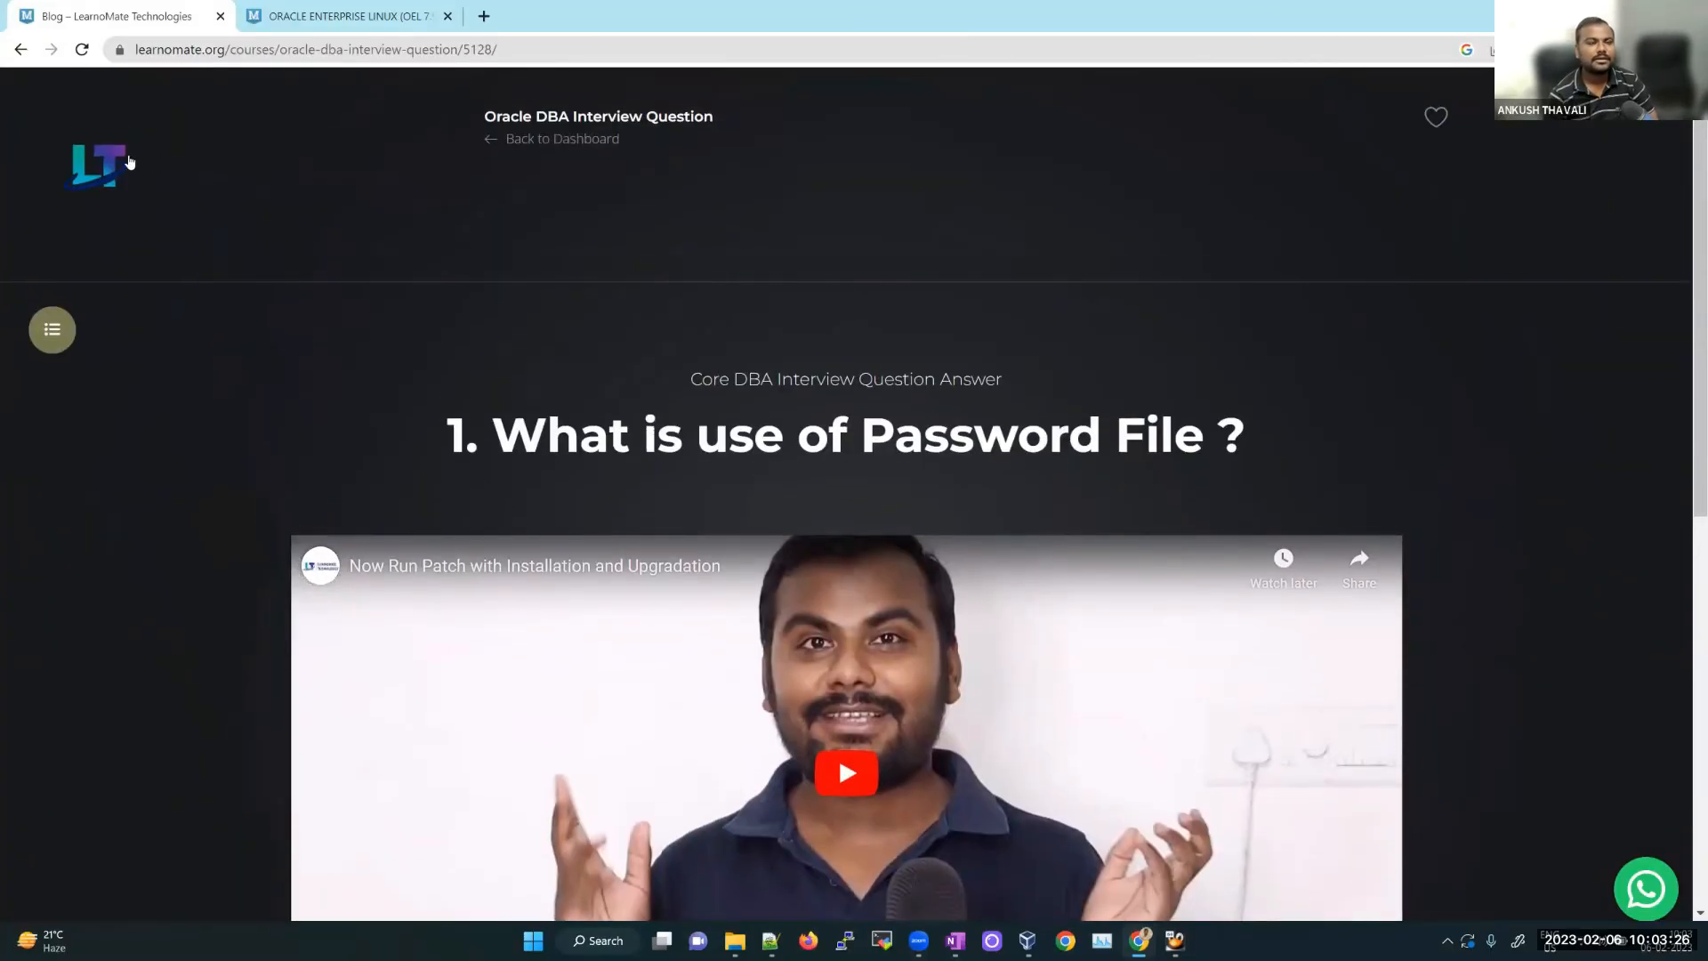
left_click(22, 56)
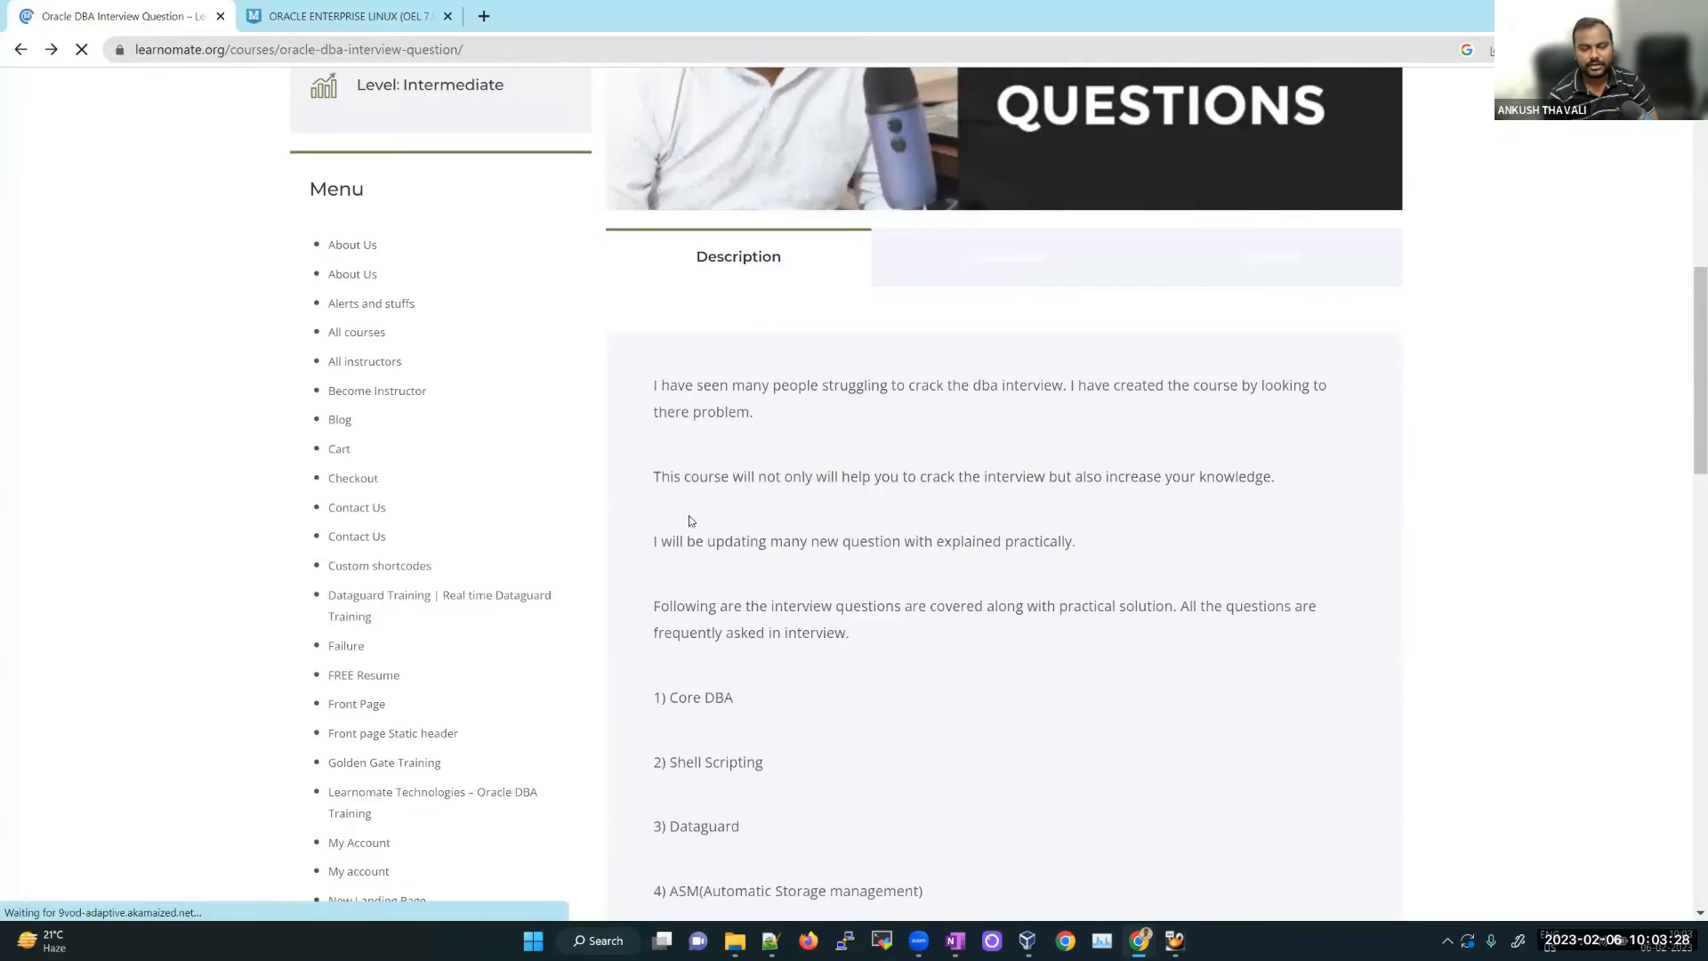
scroll(562, 485, "up", 6)
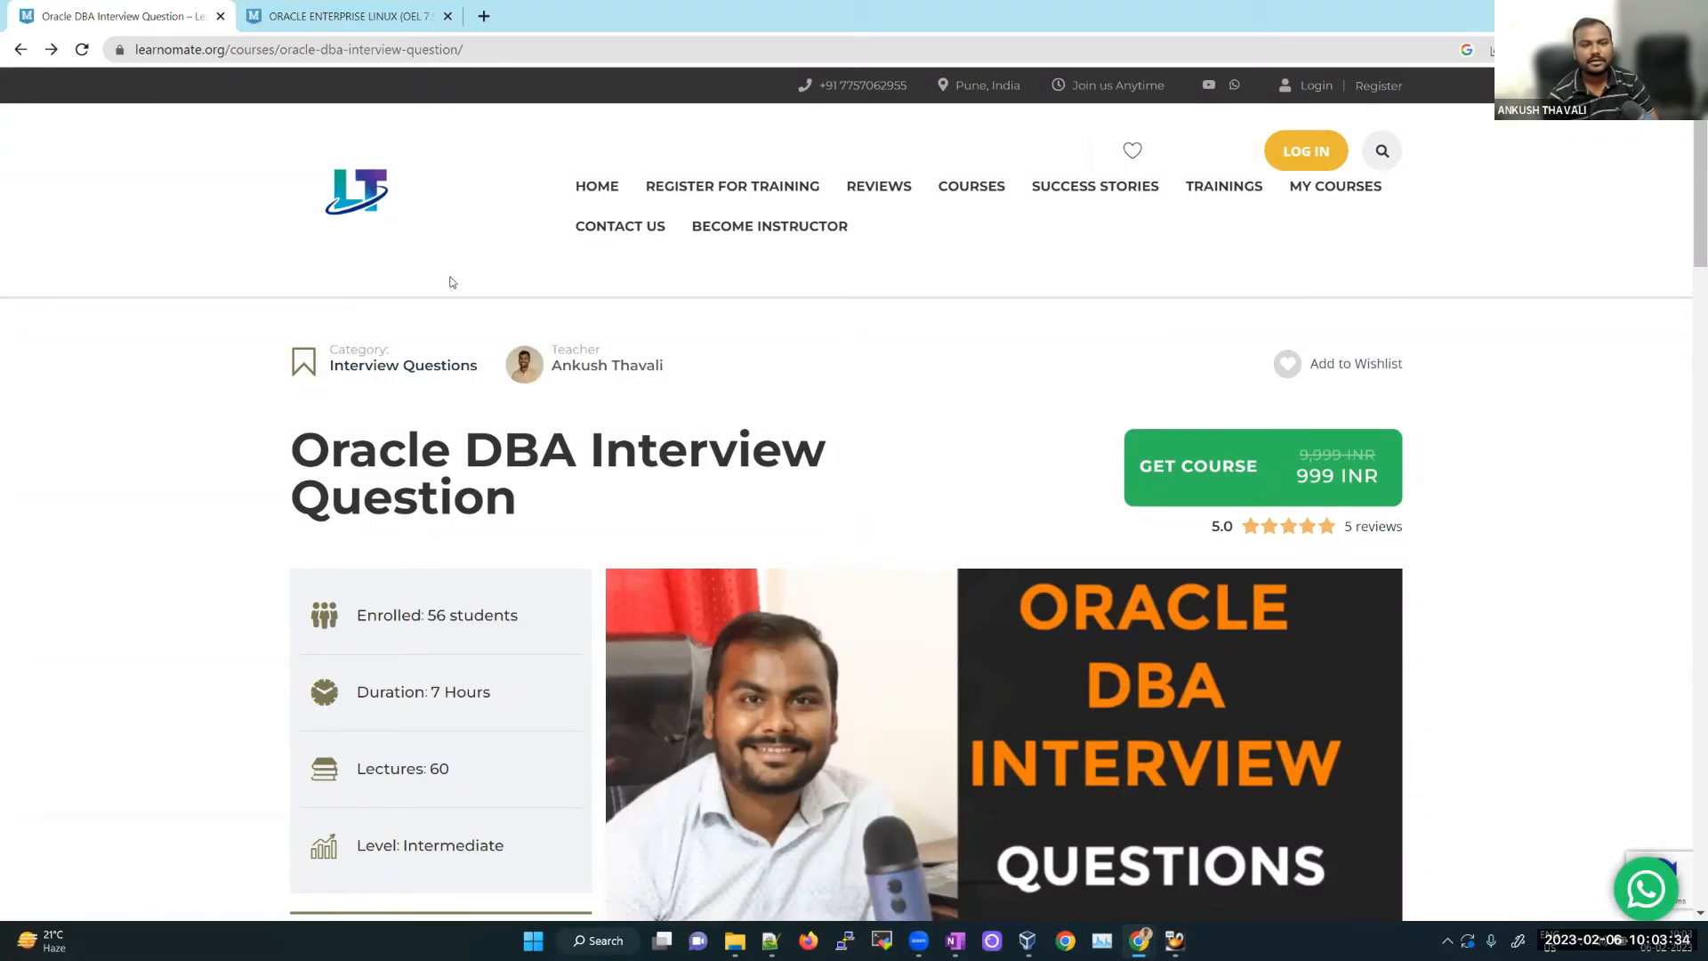
Step: Go to the Learnomate home page and scroll through its course sections
left_click(363, 198)
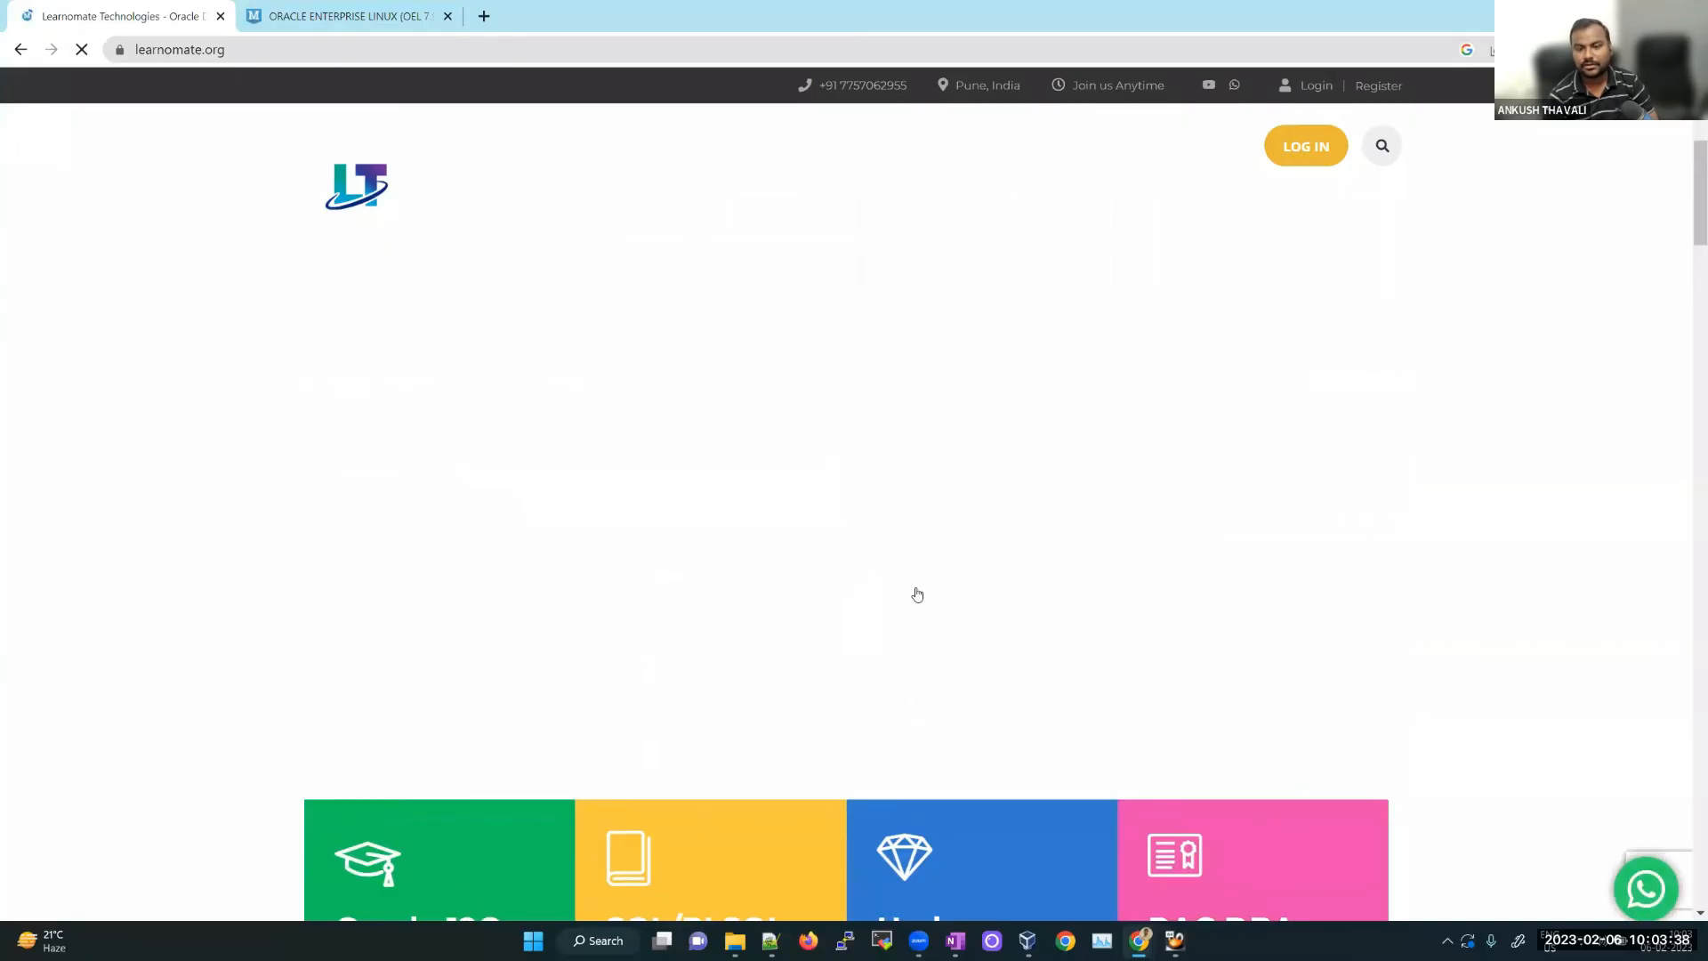
scroll(890, 649, "down", 5)
scroll(787, 653, "down", 3)
scroll(787, 652, "down", 10)
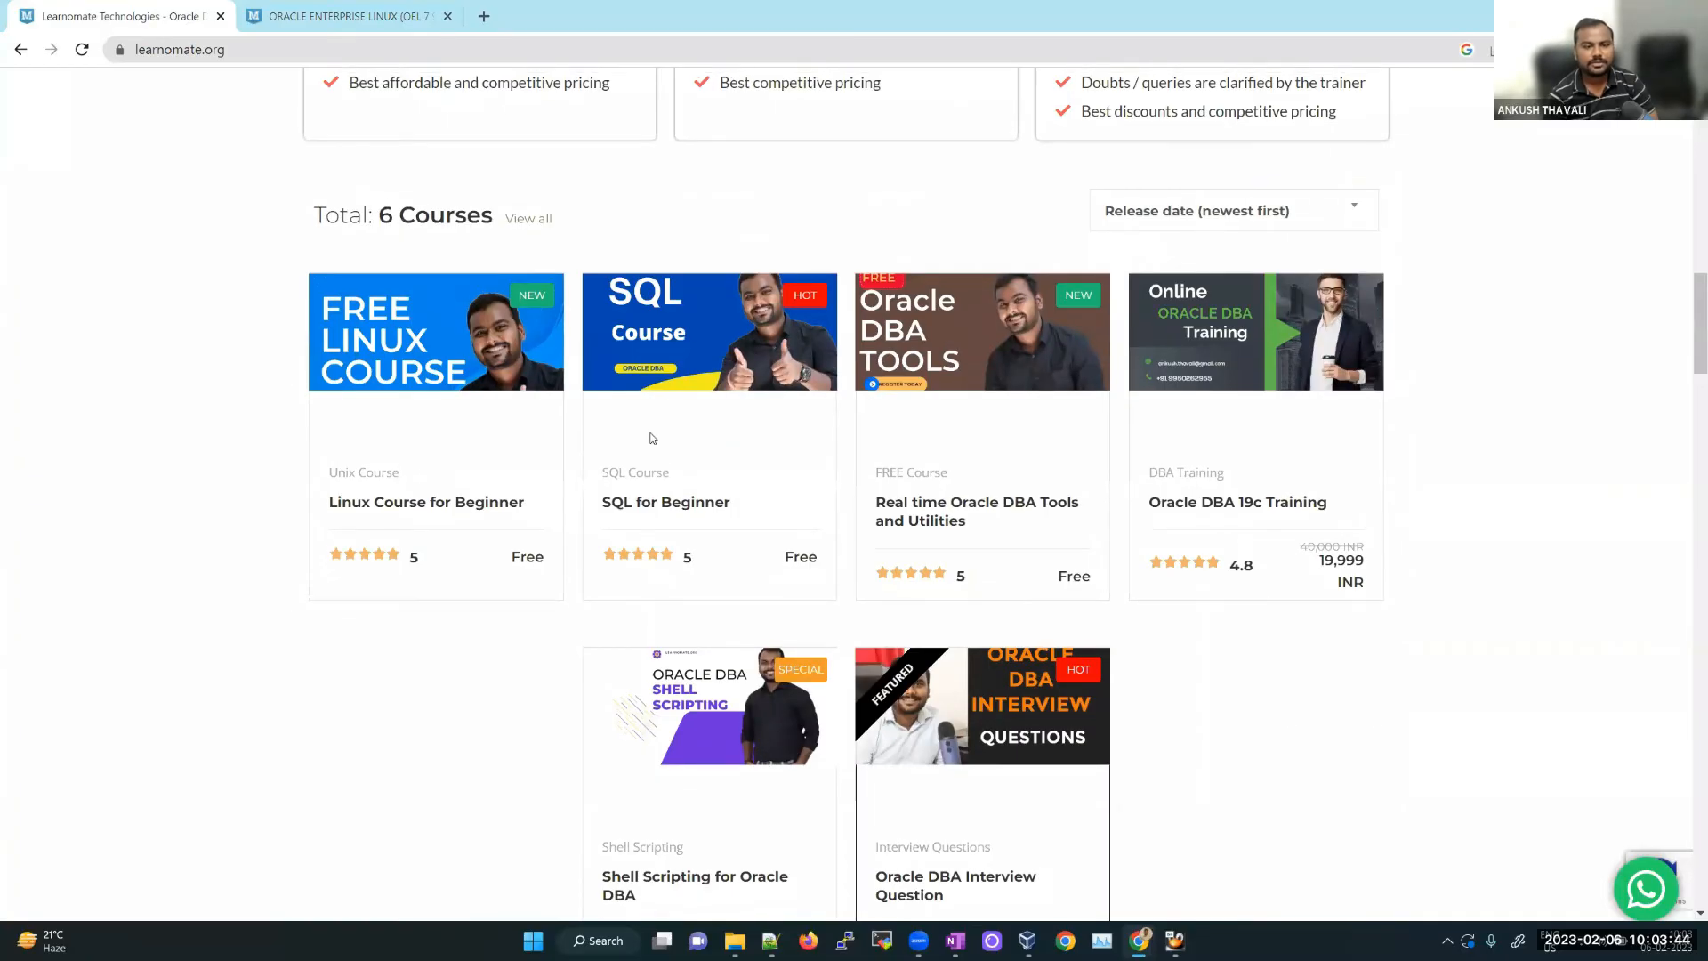
scroll(748, 625, "up", 6)
scroll(806, 440, "down", 4)
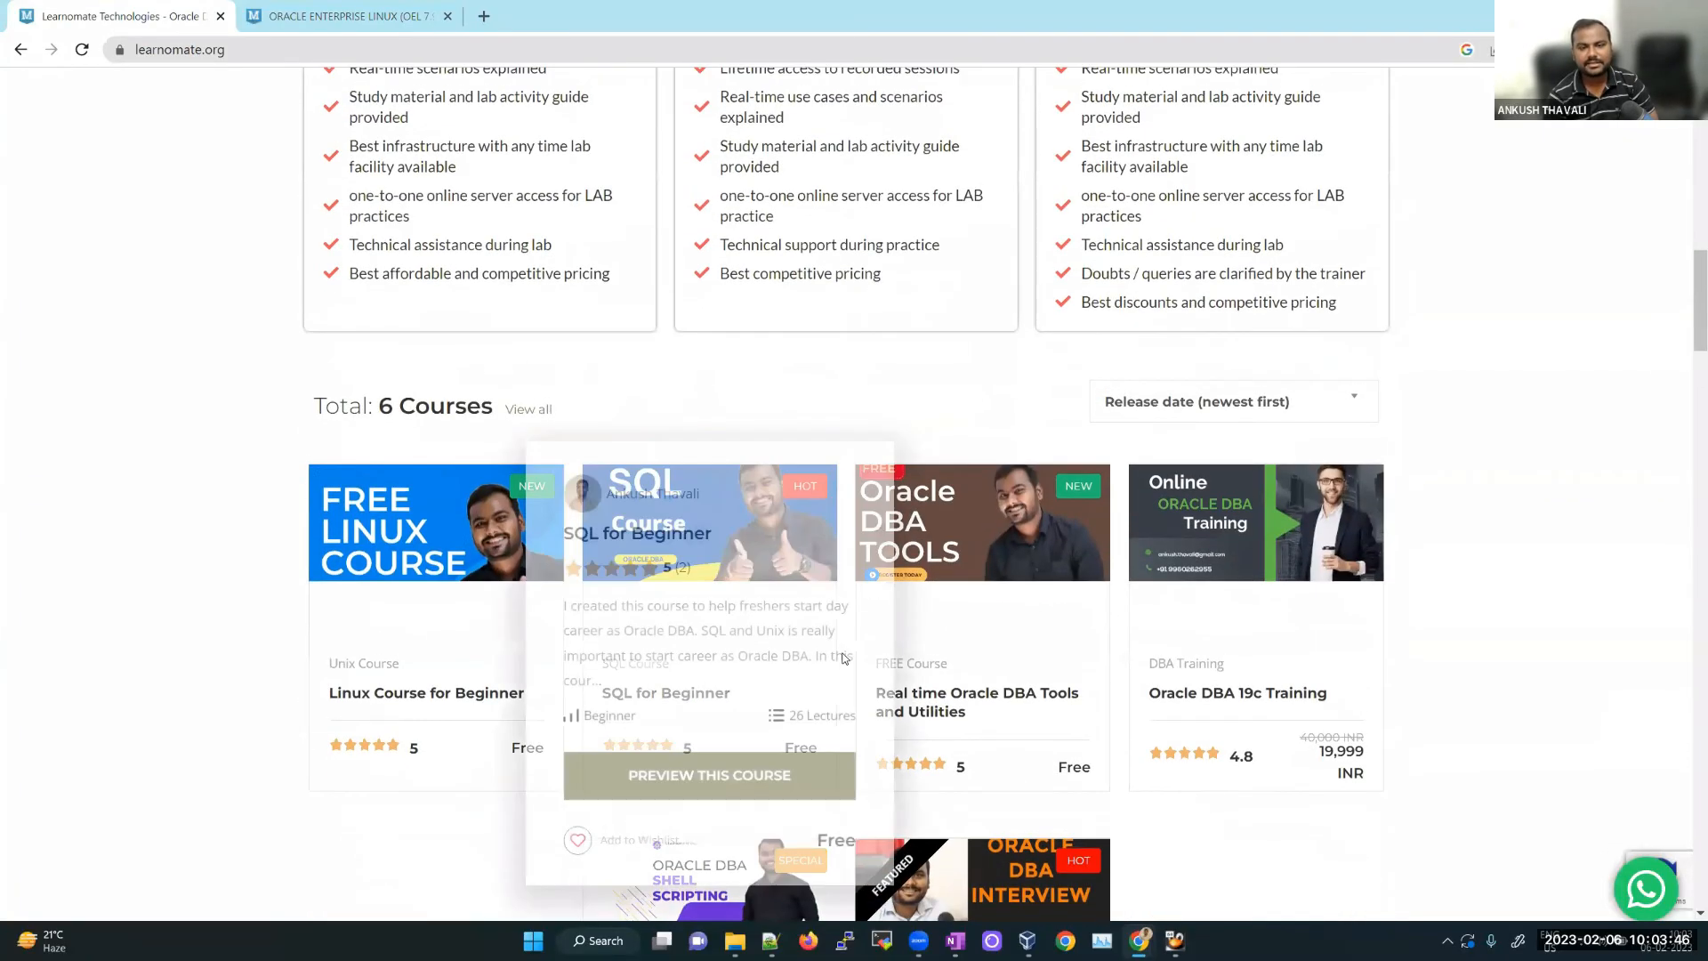
scroll(846, 658, "up", 7)
scroll(840, 663, "up", 5)
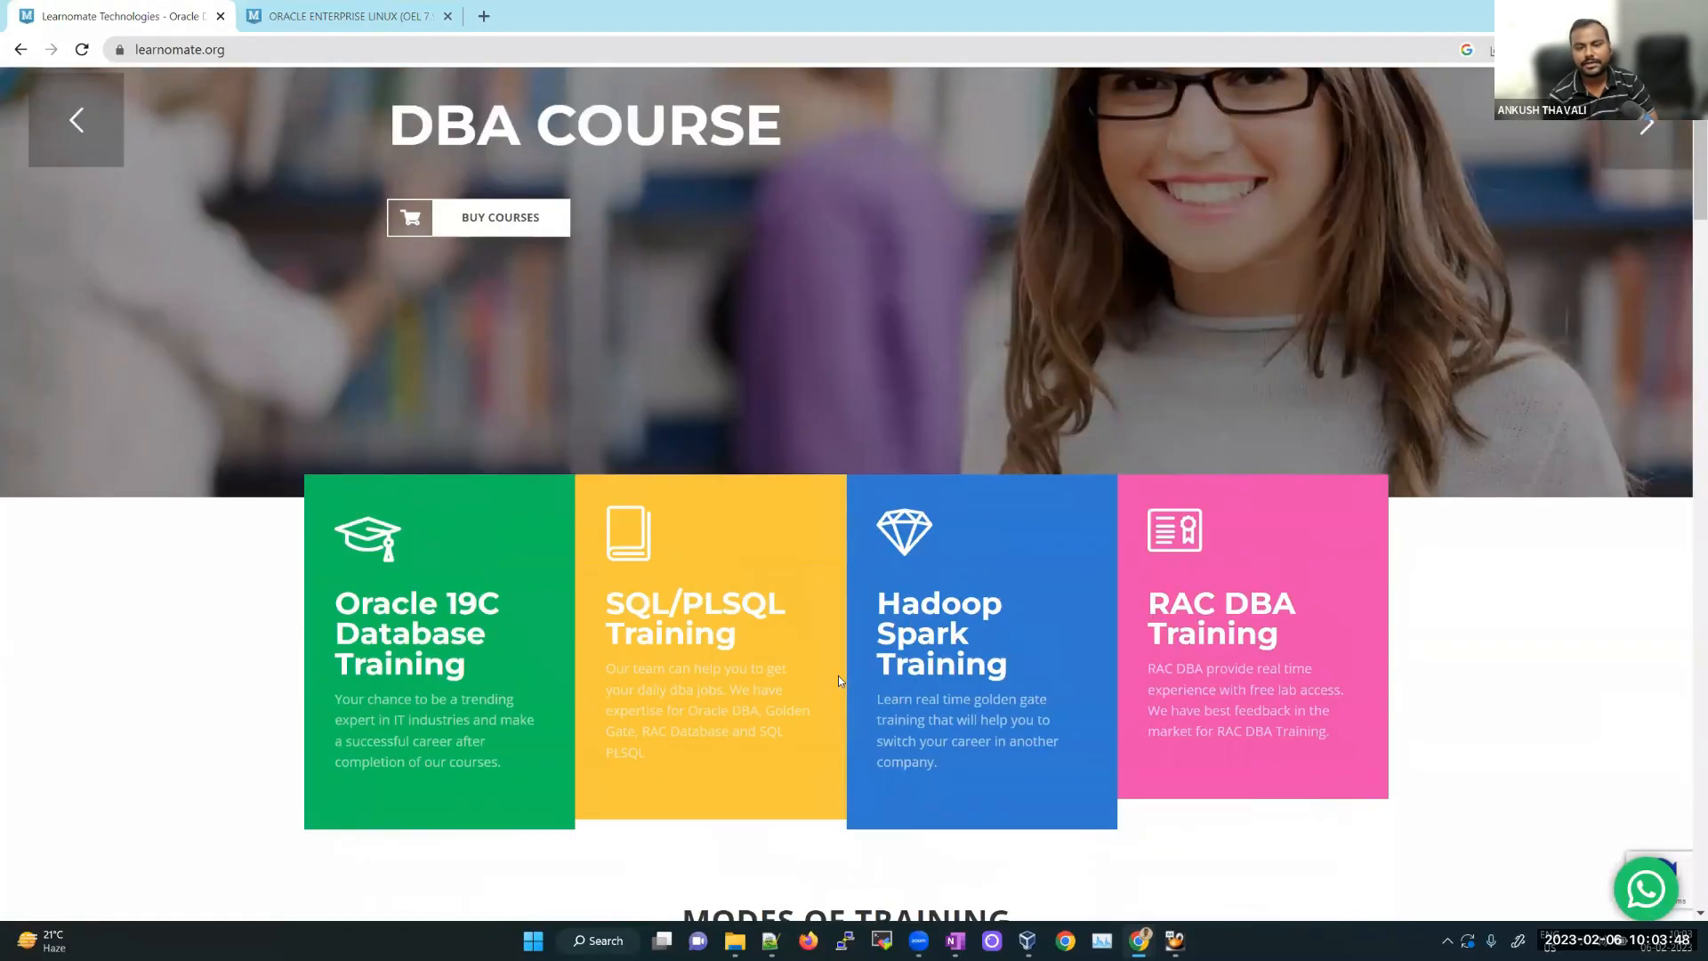
scroll(819, 612, "down", 10)
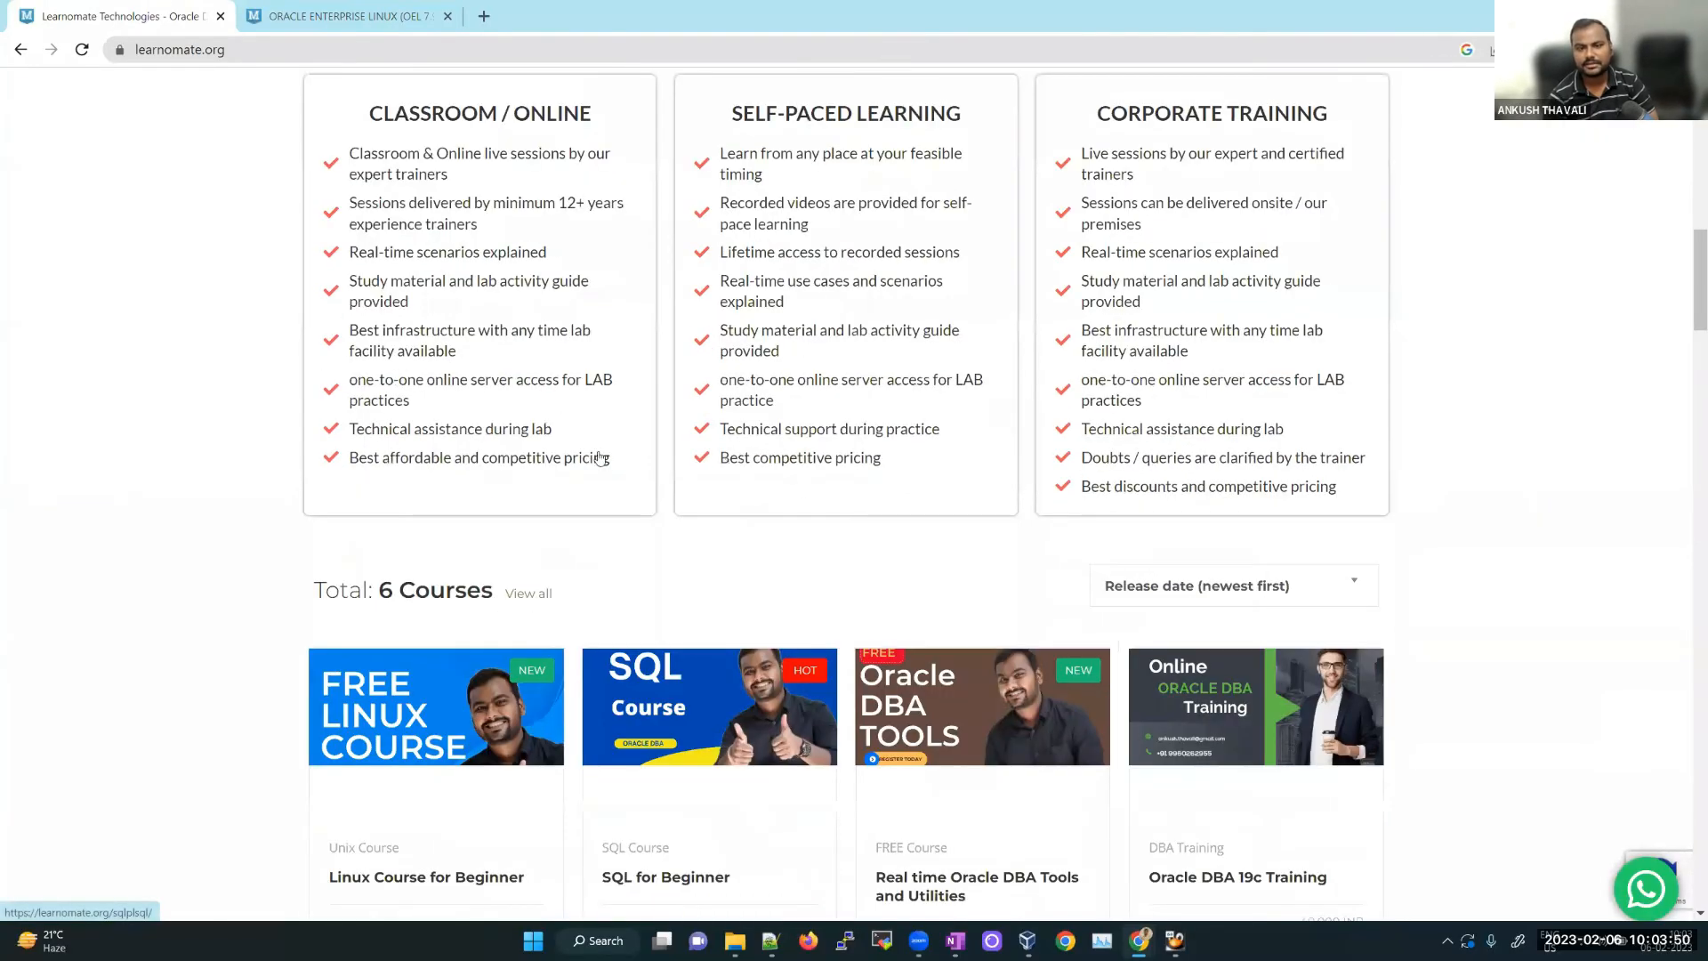
scroll(572, 555, "down", 9)
Step: Finish browsing the home page courses and minimise Chrome with Win+Down
scroll(886, 242, "up", 4)
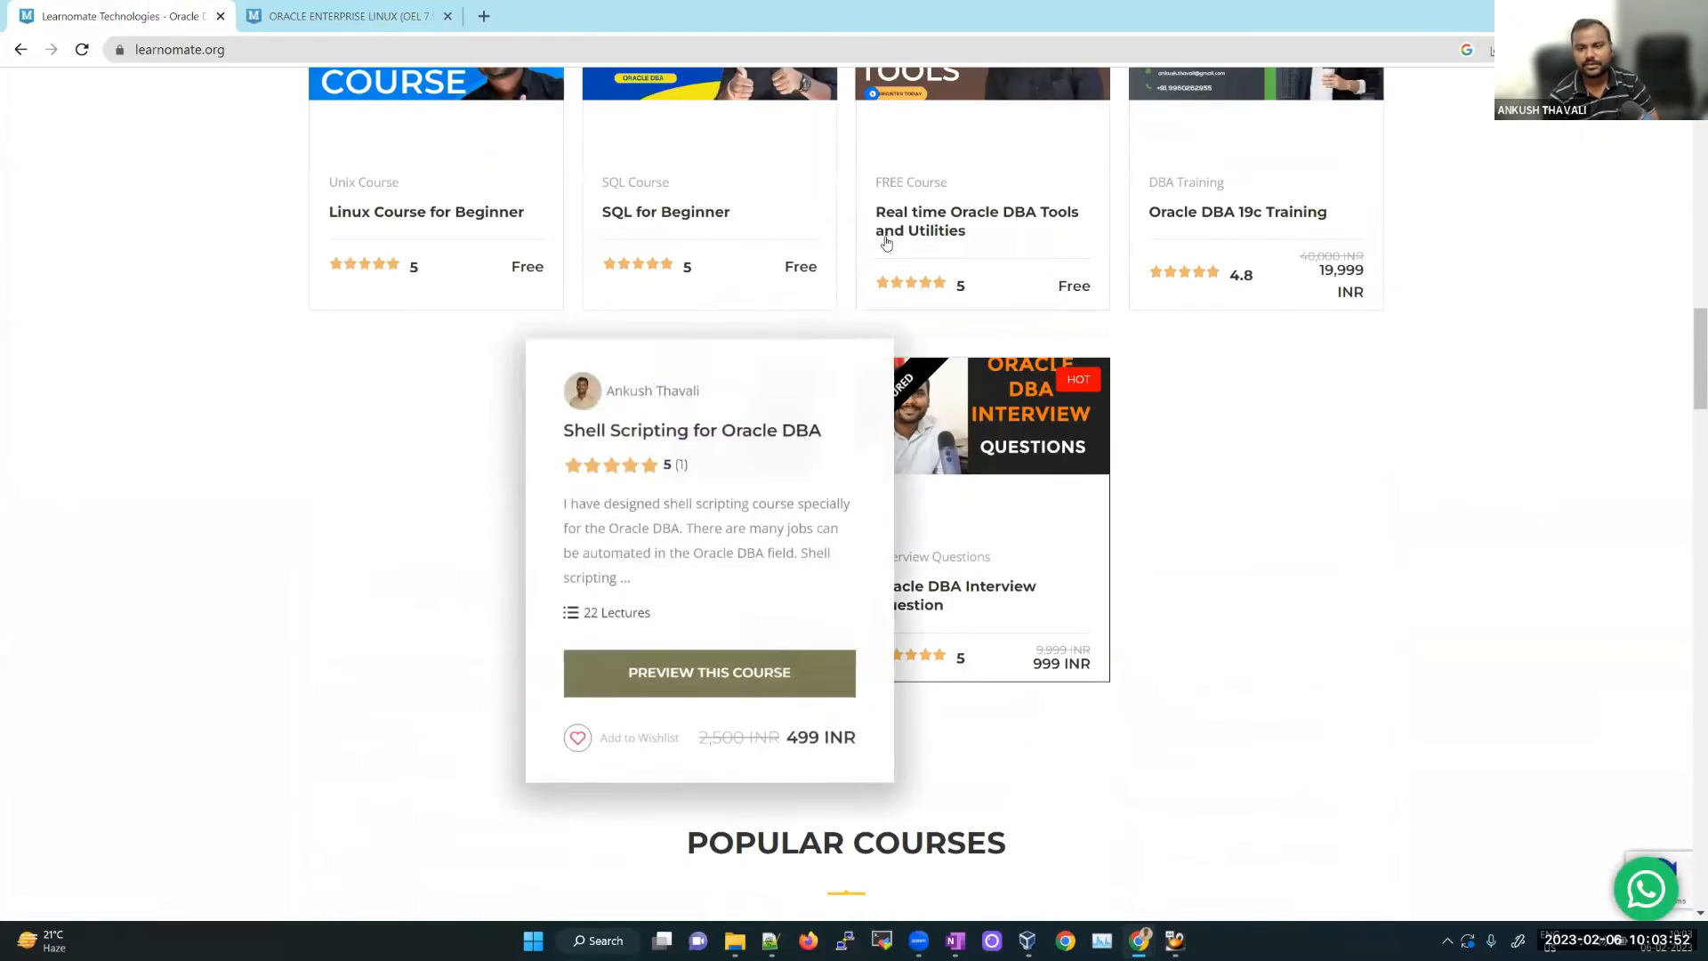
scroll(978, 533, "up", 2)
scroll(707, 597, "down", 2)
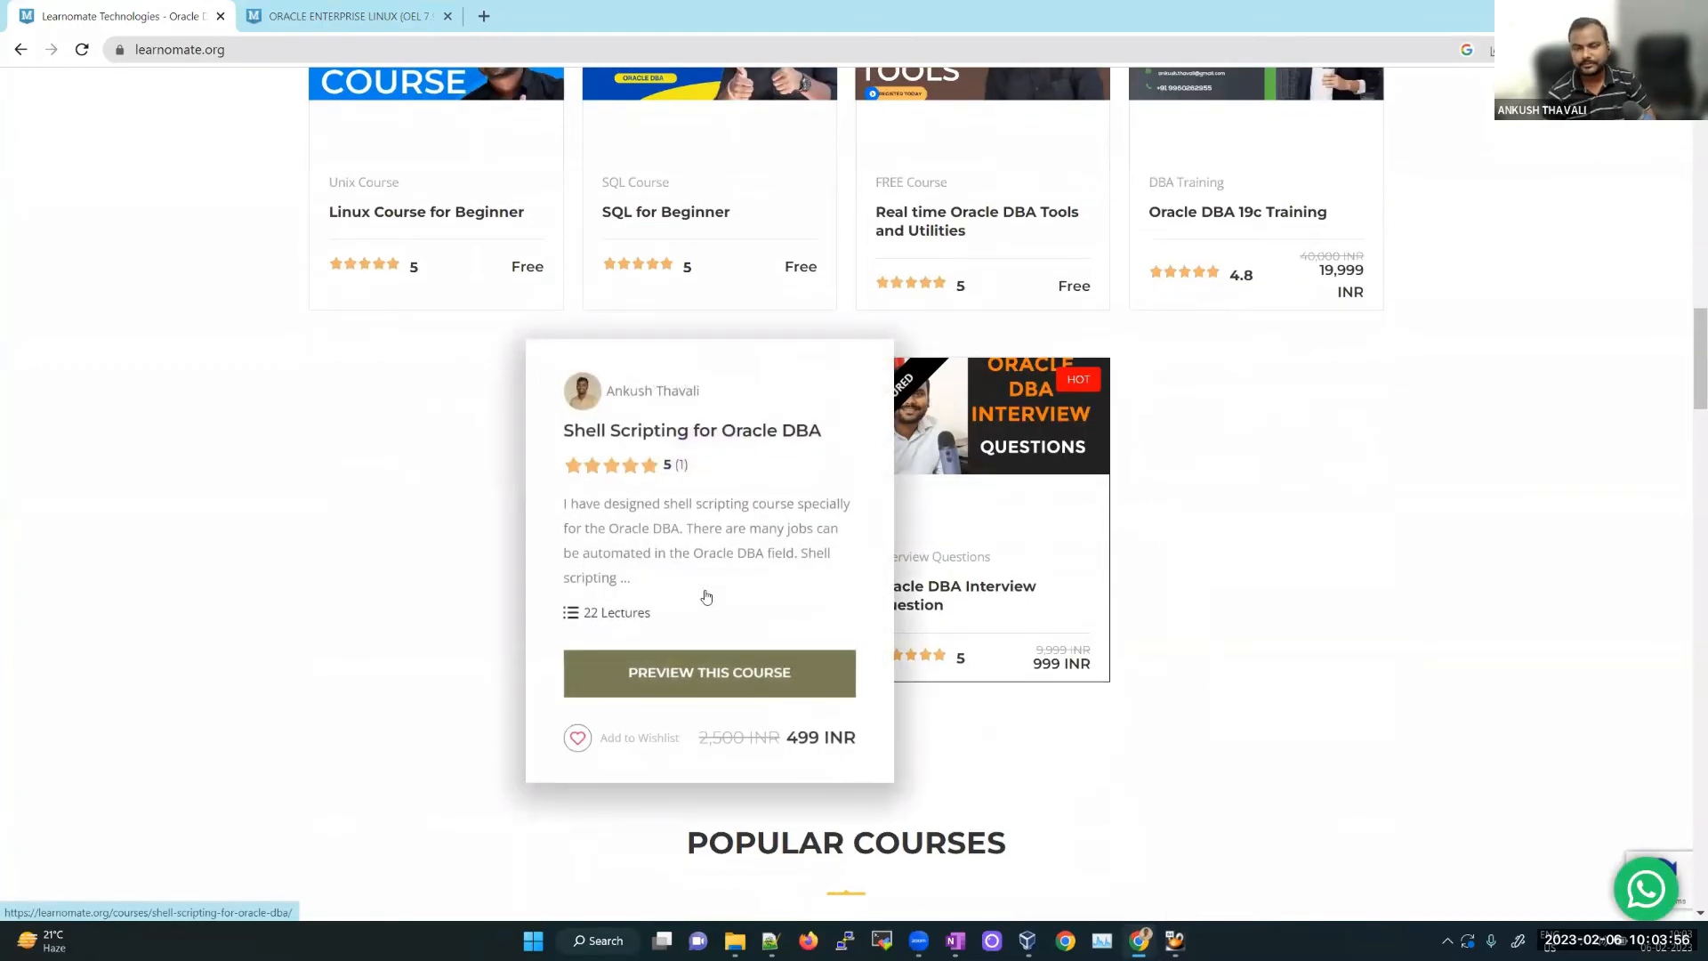
scroll(1378, 613, "down", 5)
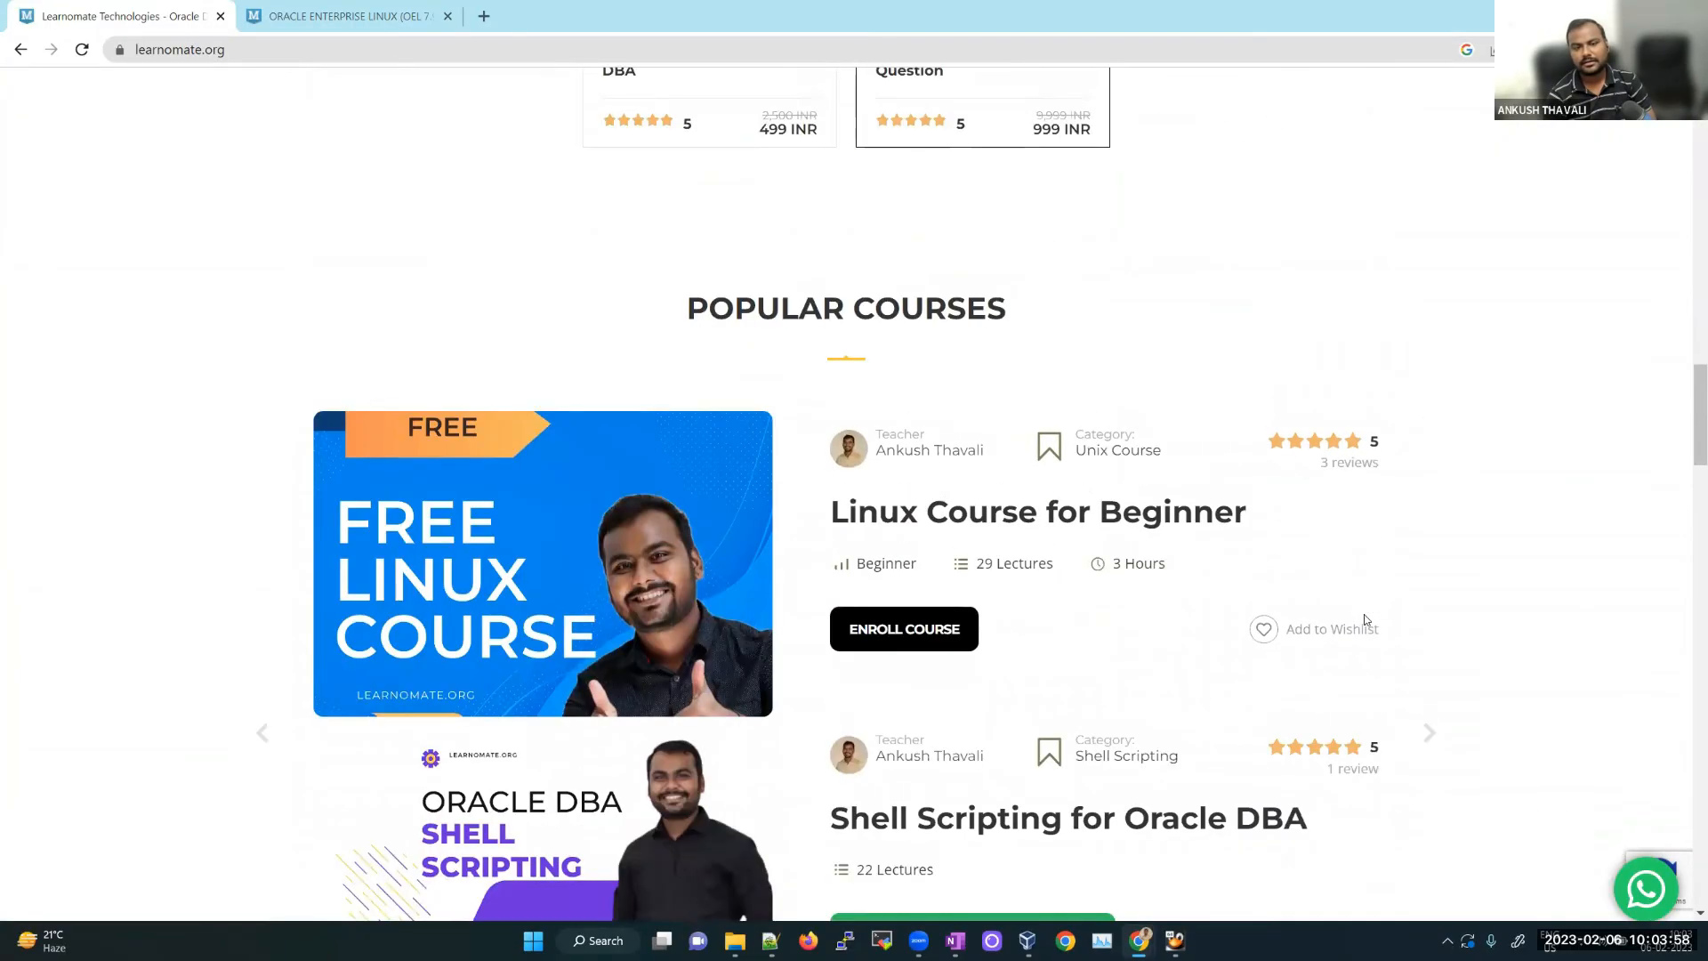
scroll(1338, 641, "down", 9)
scroll(1246, 593, "down", 10)
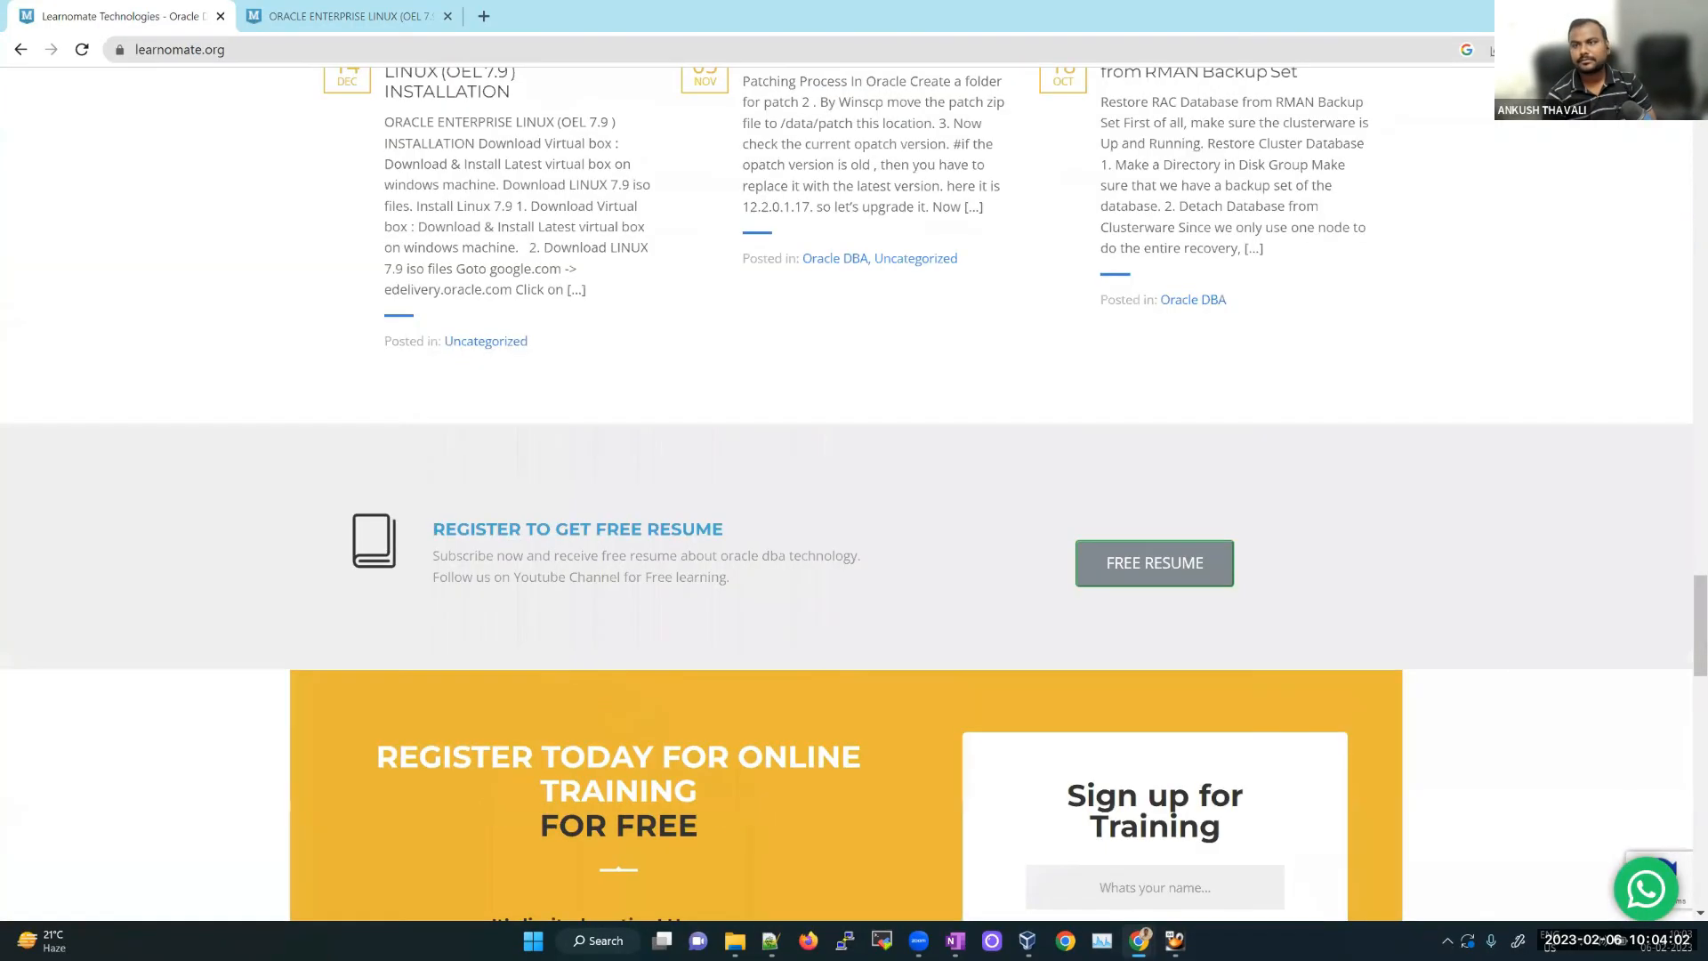
scroll(1125, 297, "up", 12)
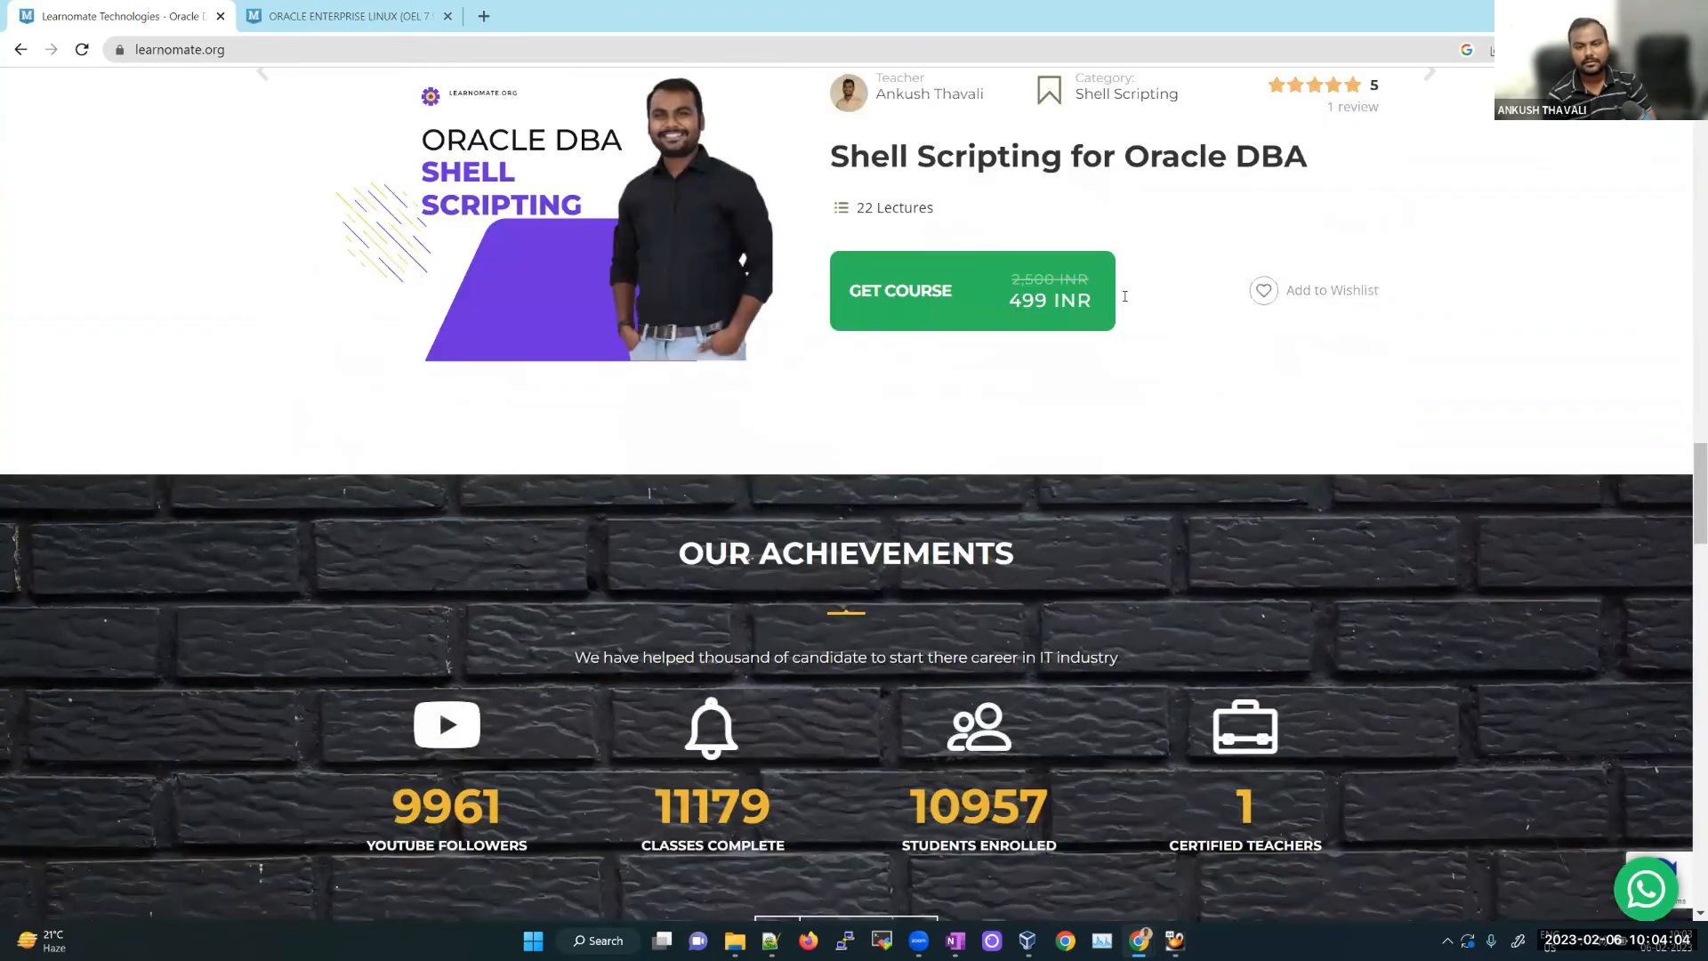
scroll(903, 419, "up", 12)
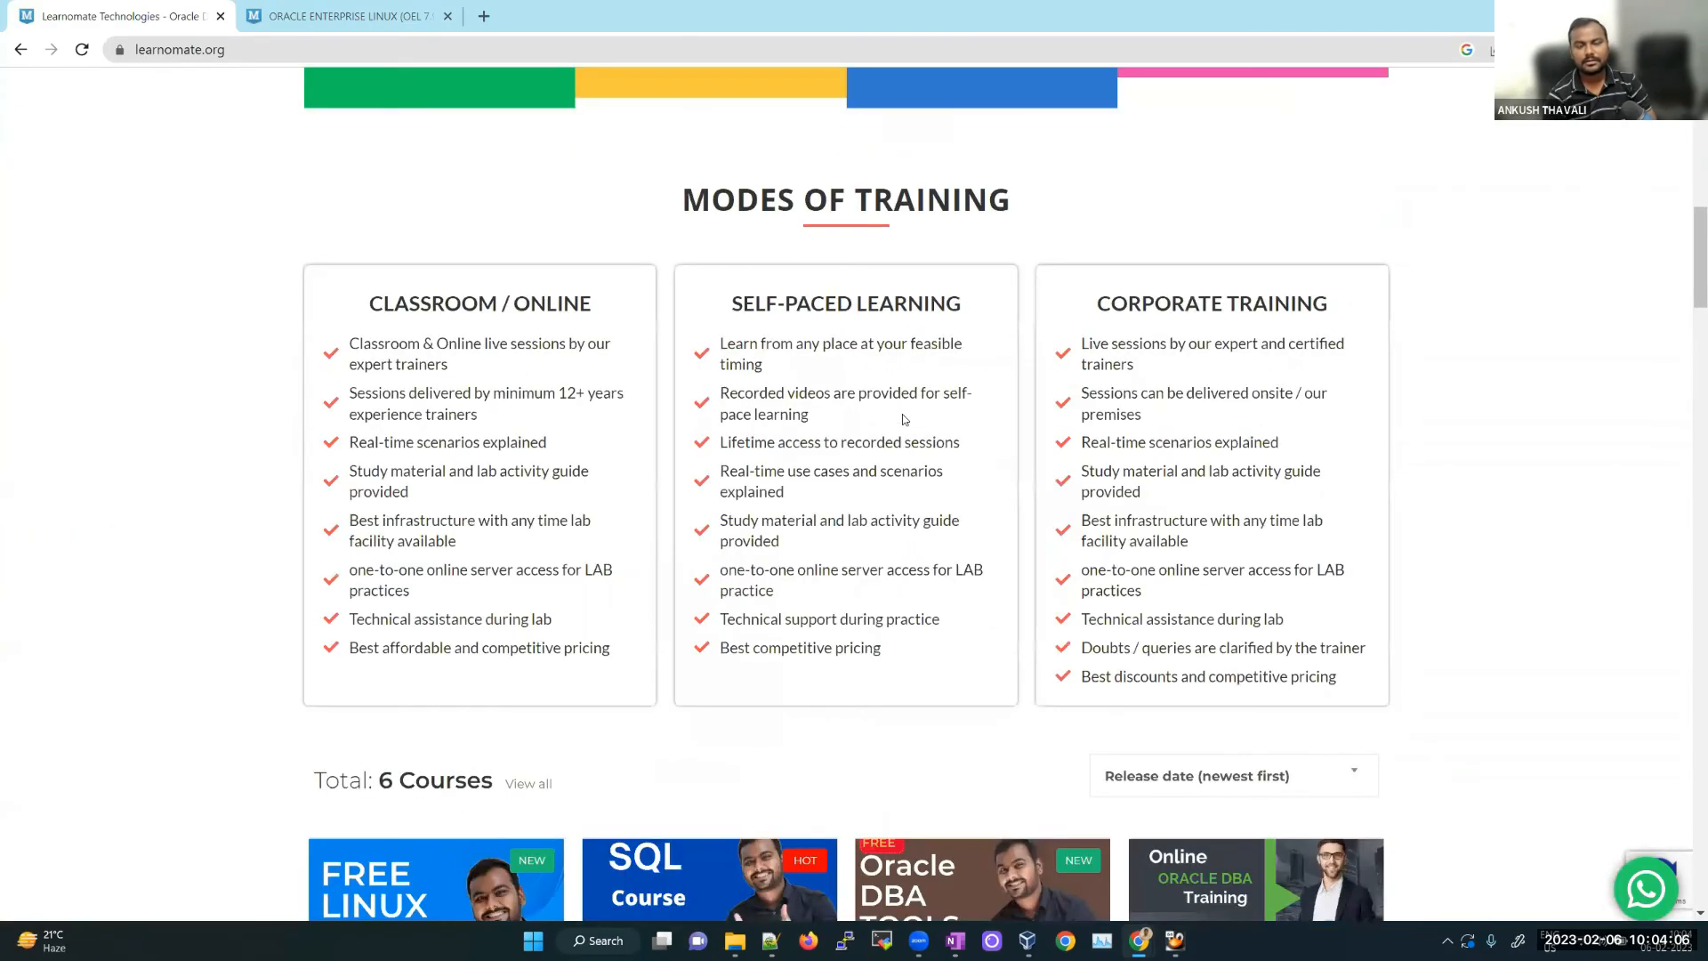
key("super+Down")
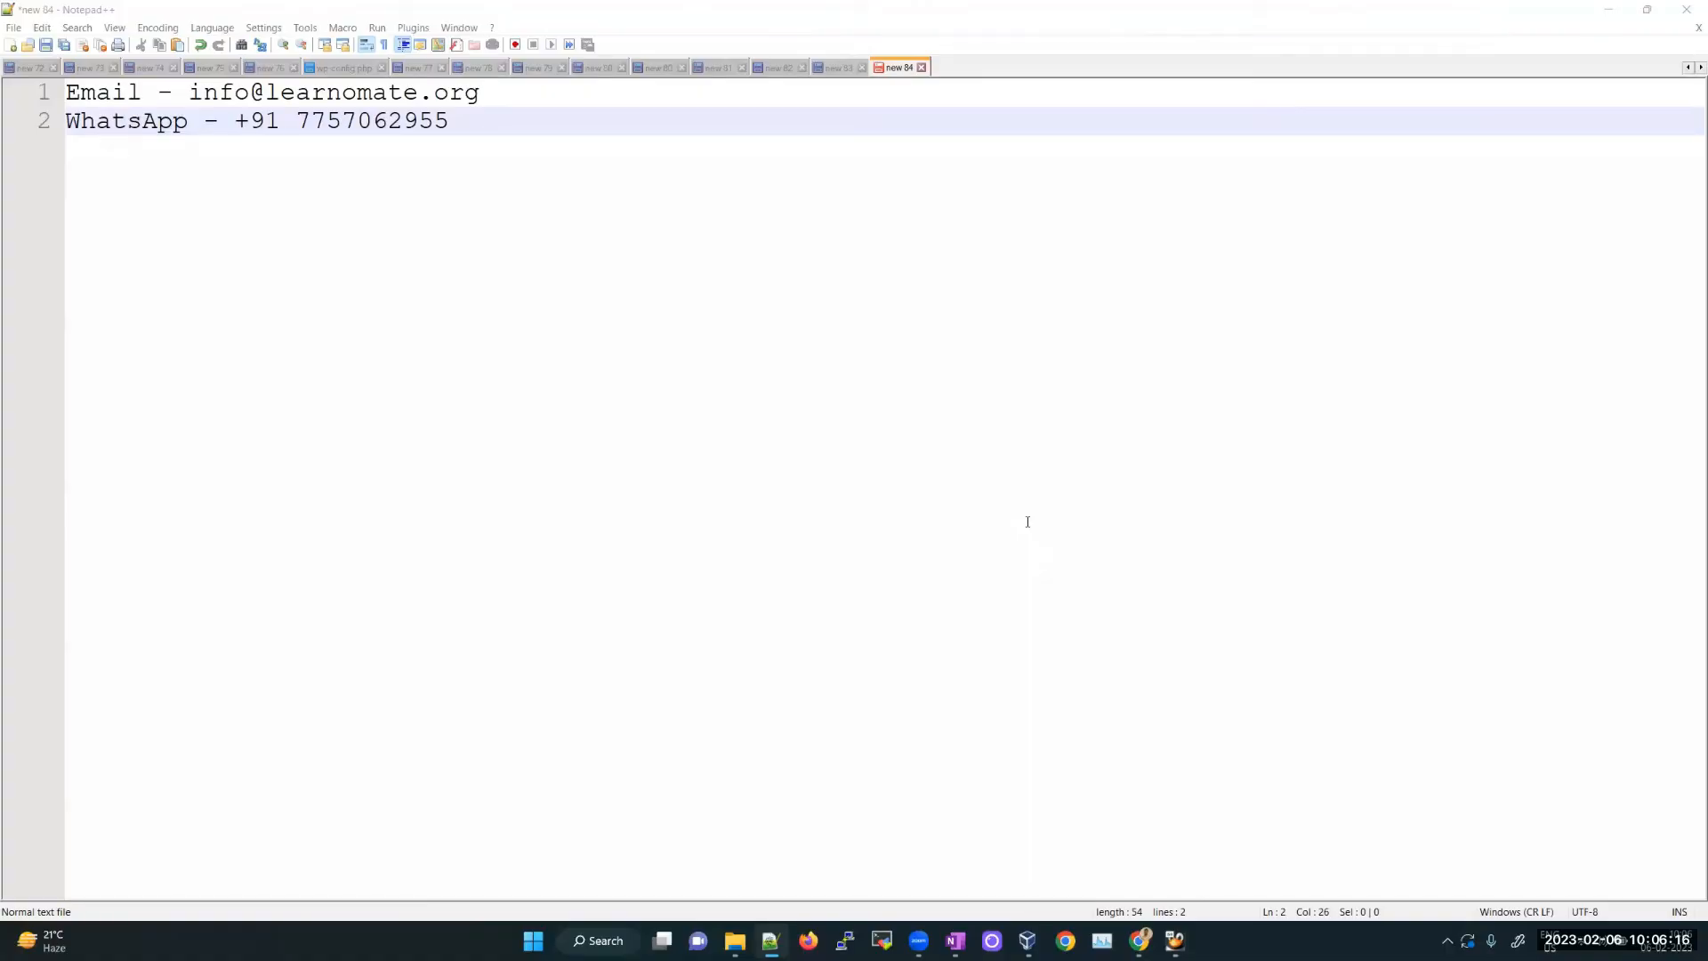
Step: Bring the Oracle account page window forward and select its web address
mouse_move(1140, 941)
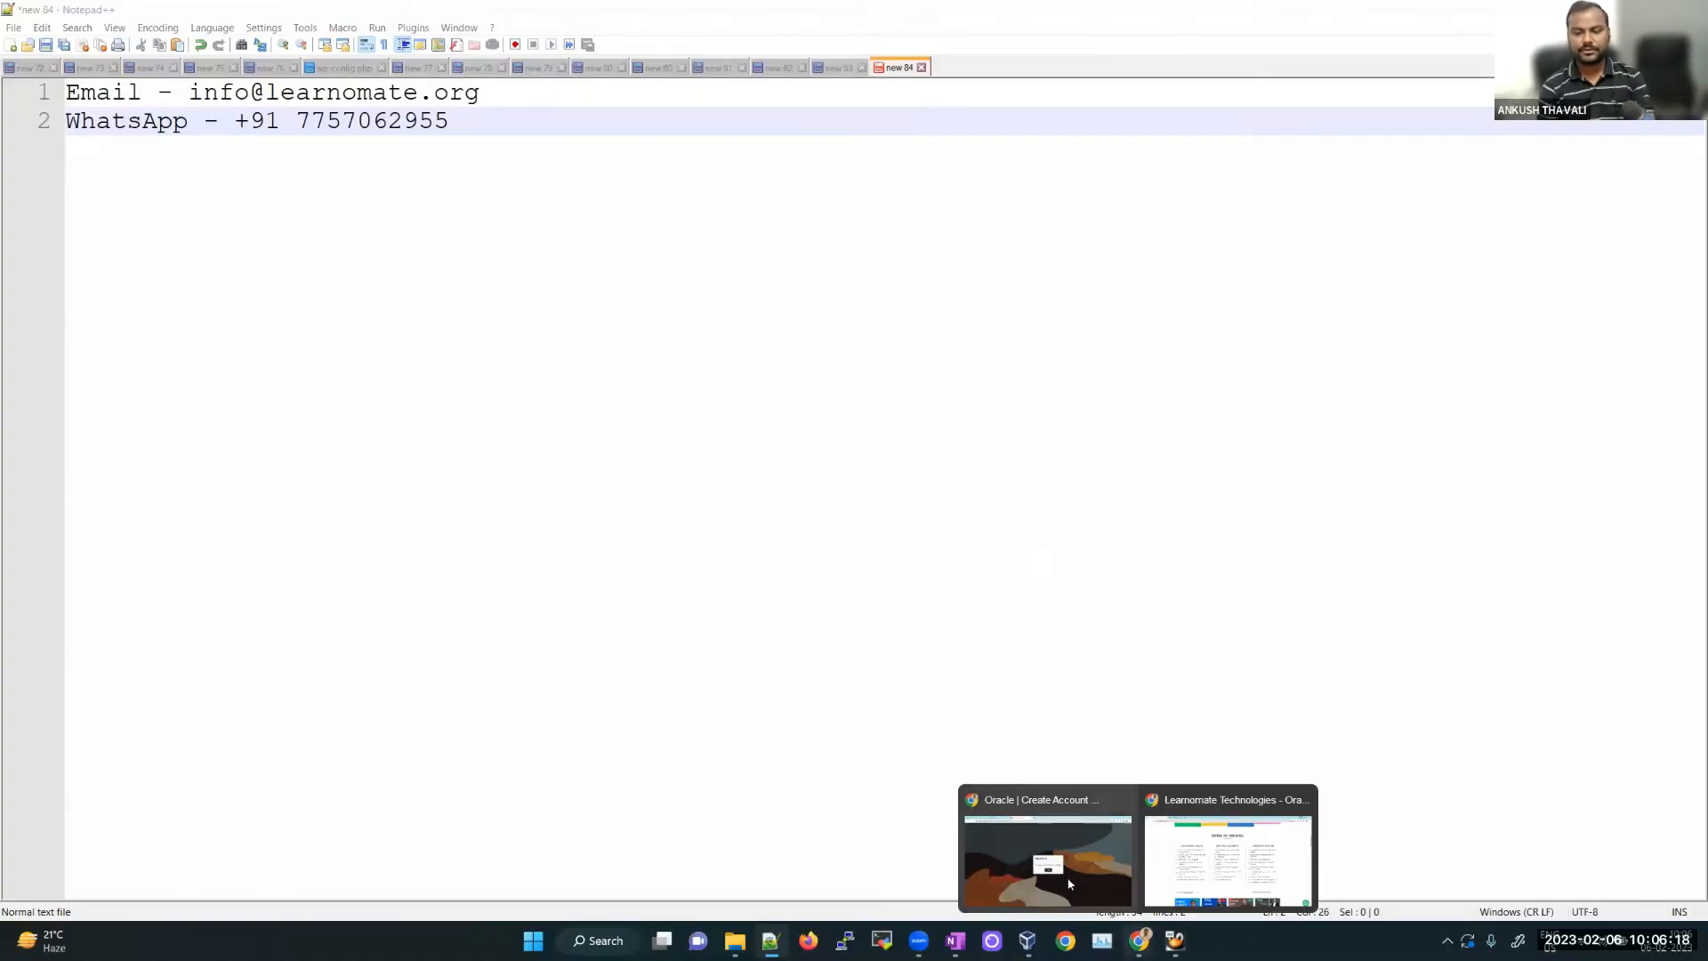
left_click(1064, 874)
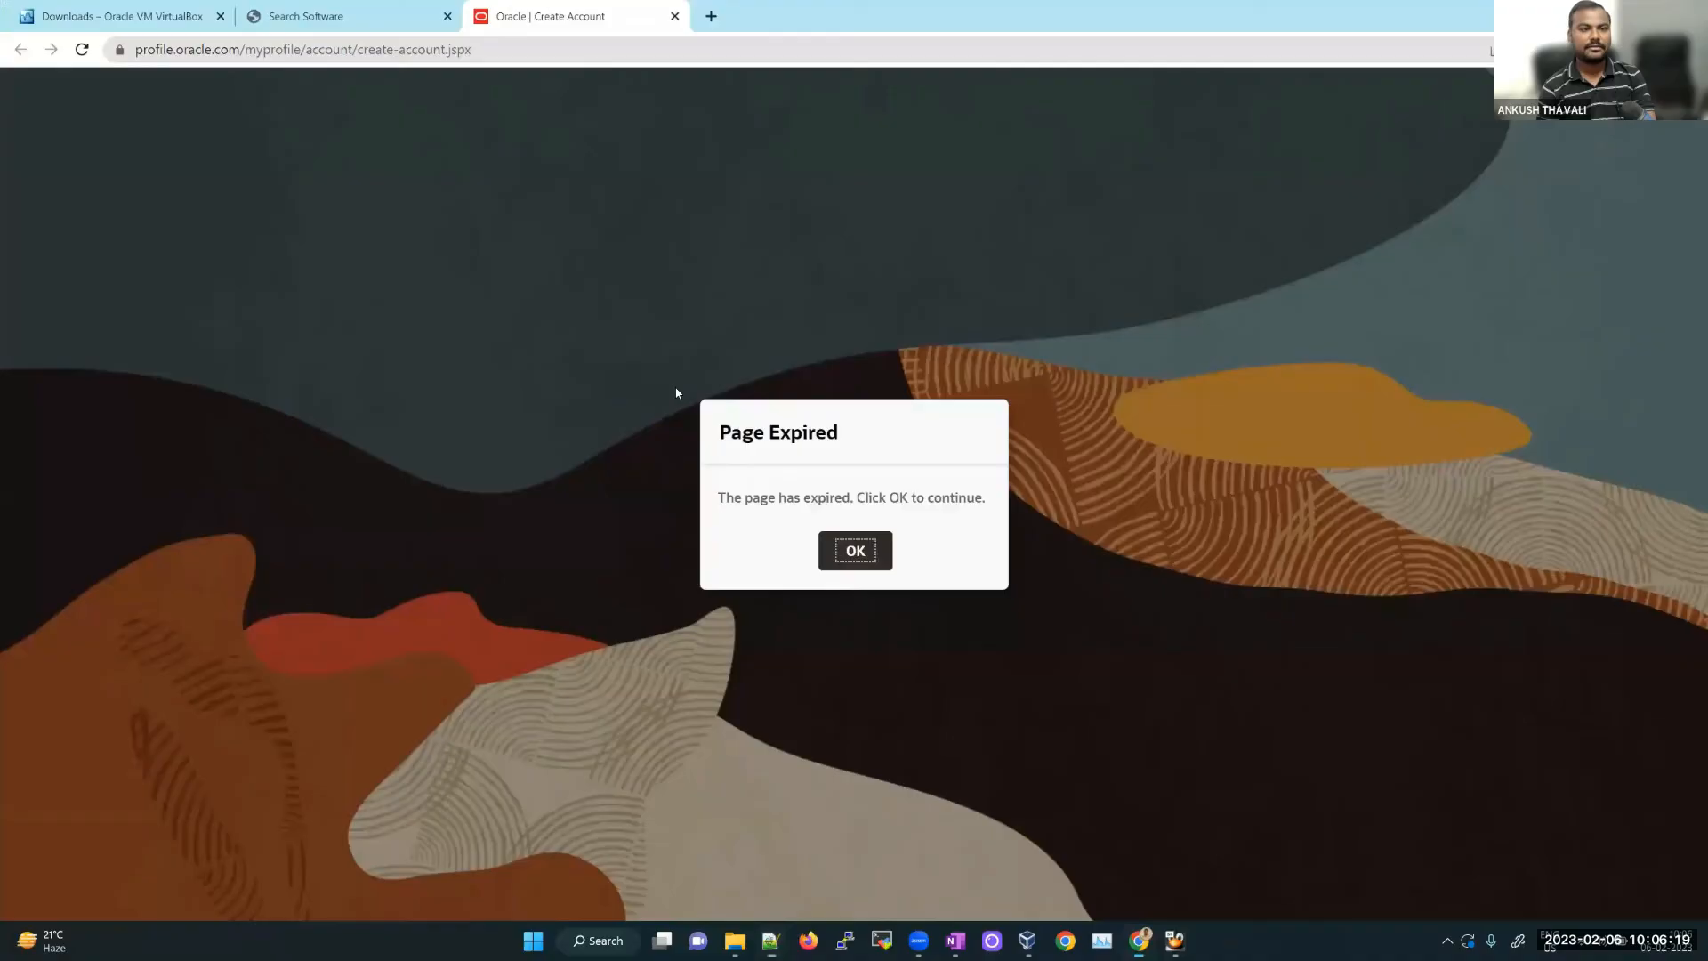
left_click(284, 47)
Step: Switch to the Learnomate home page window showing the Oracle DBA course banner
mouse_move(1140, 941)
left_click(1221, 882)
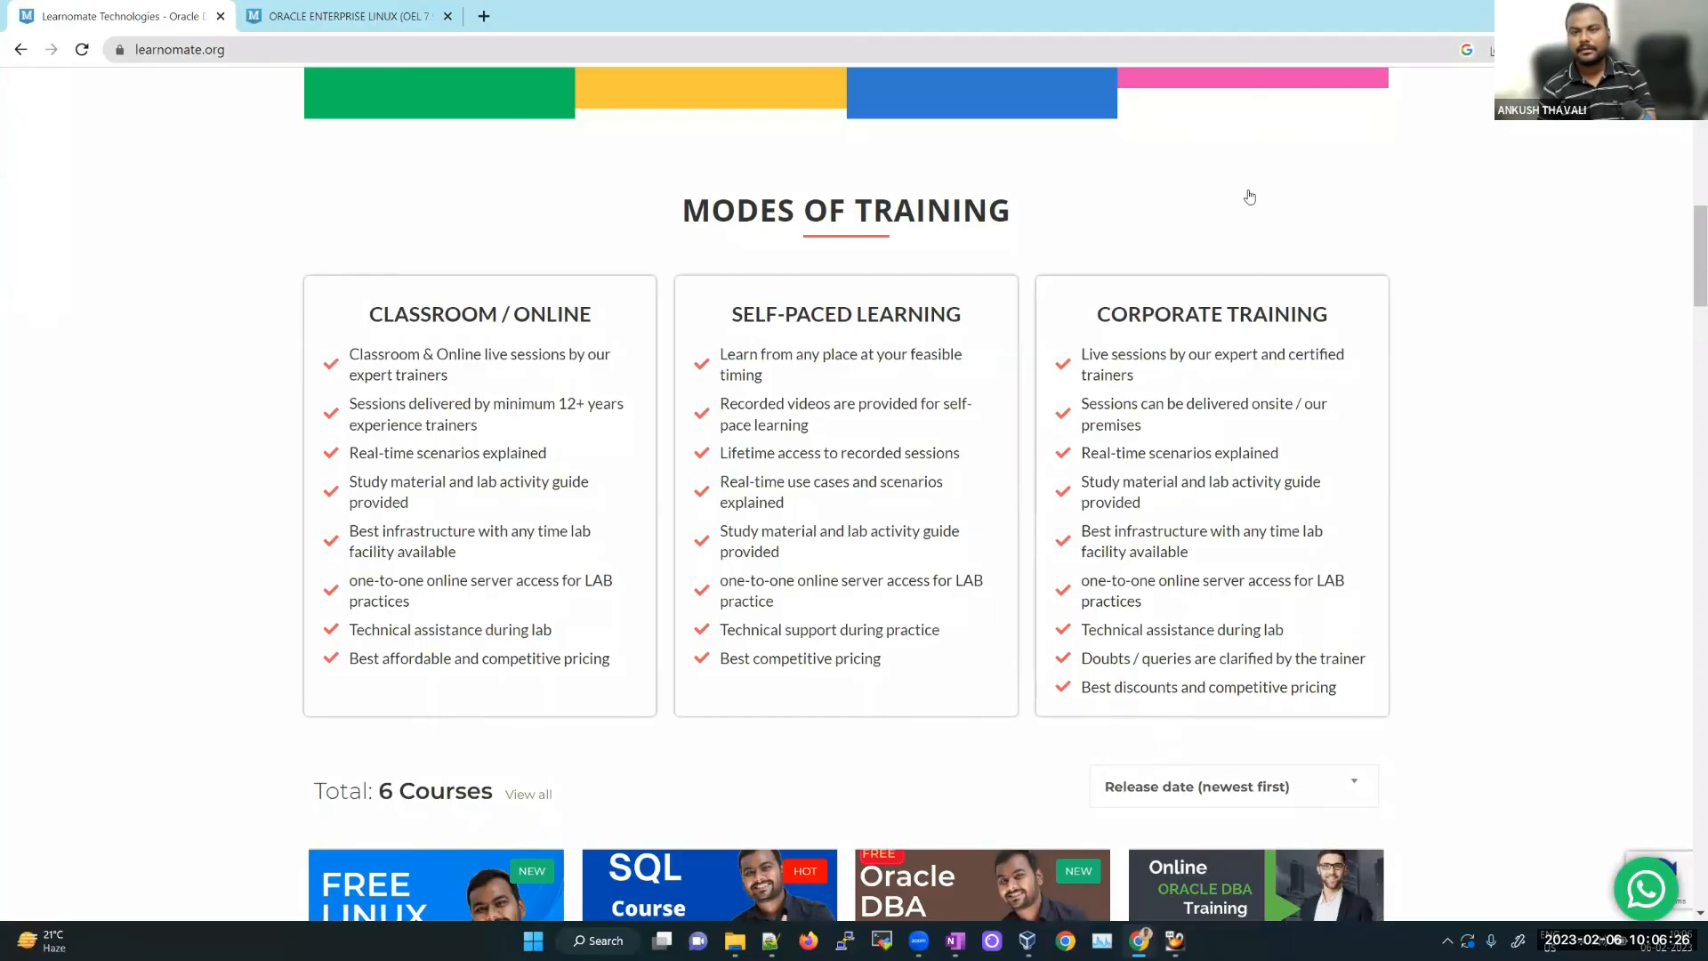
scroll(1255, 230, "up", 11)
Step: Open and skim the Oracle DBA 19C Syllabus in a new tab, then switch to the Oracle account window
middle_click(1255, 233)
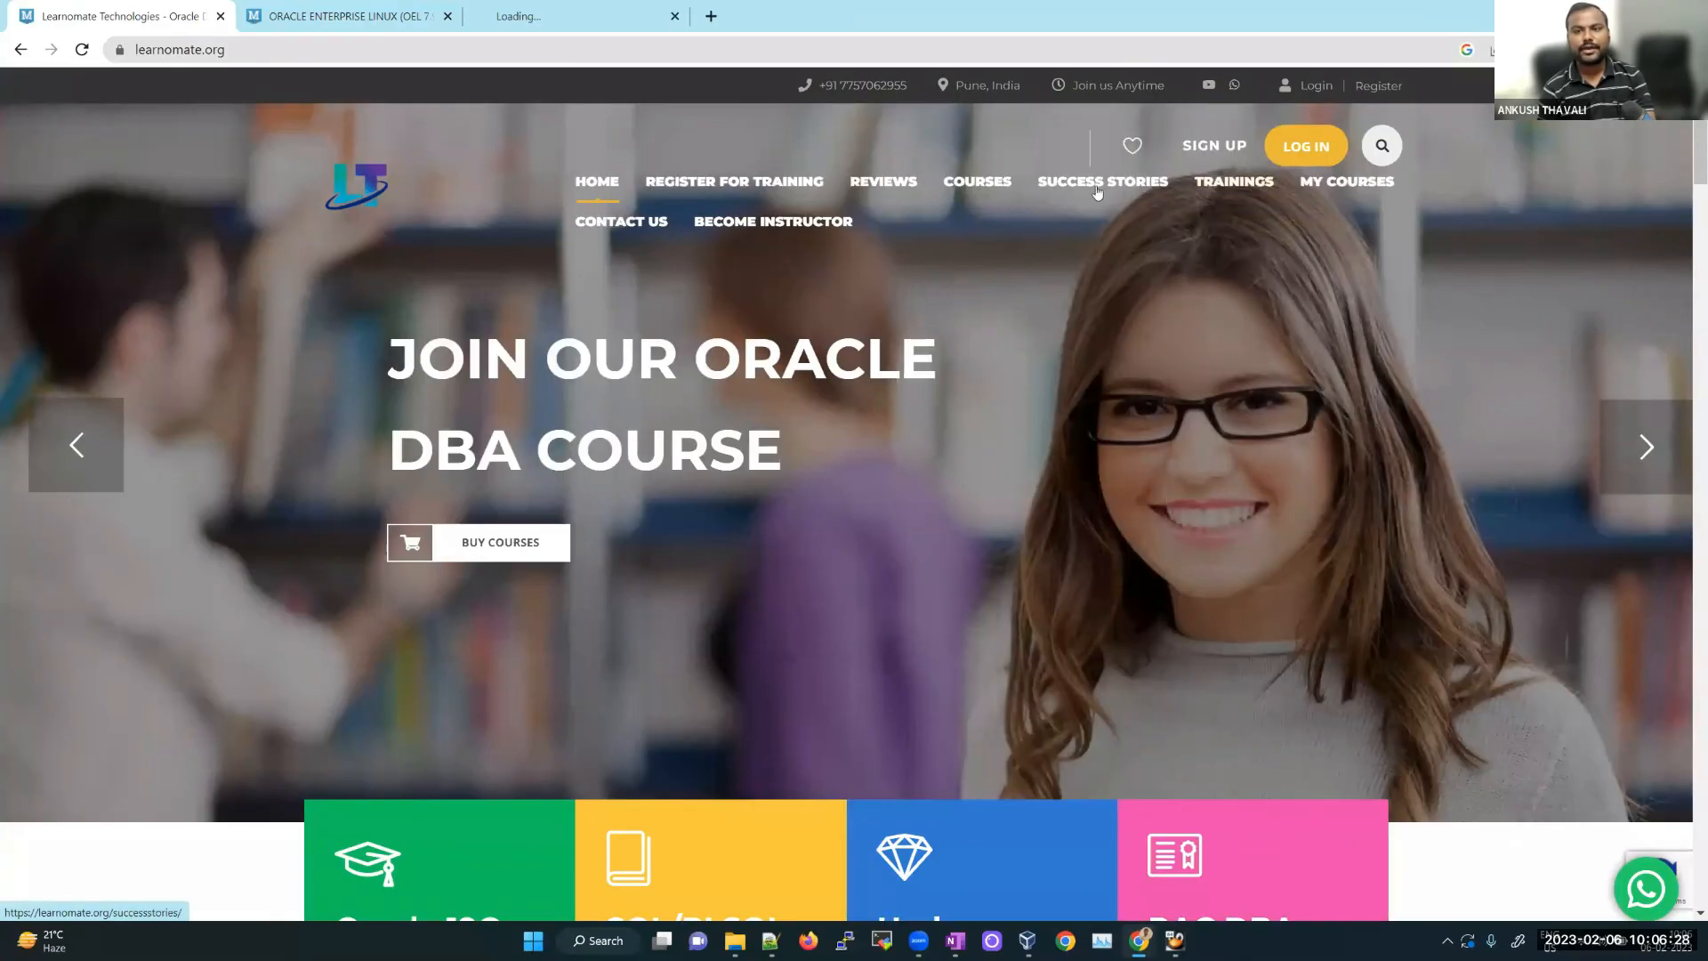
left_click(569, 16)
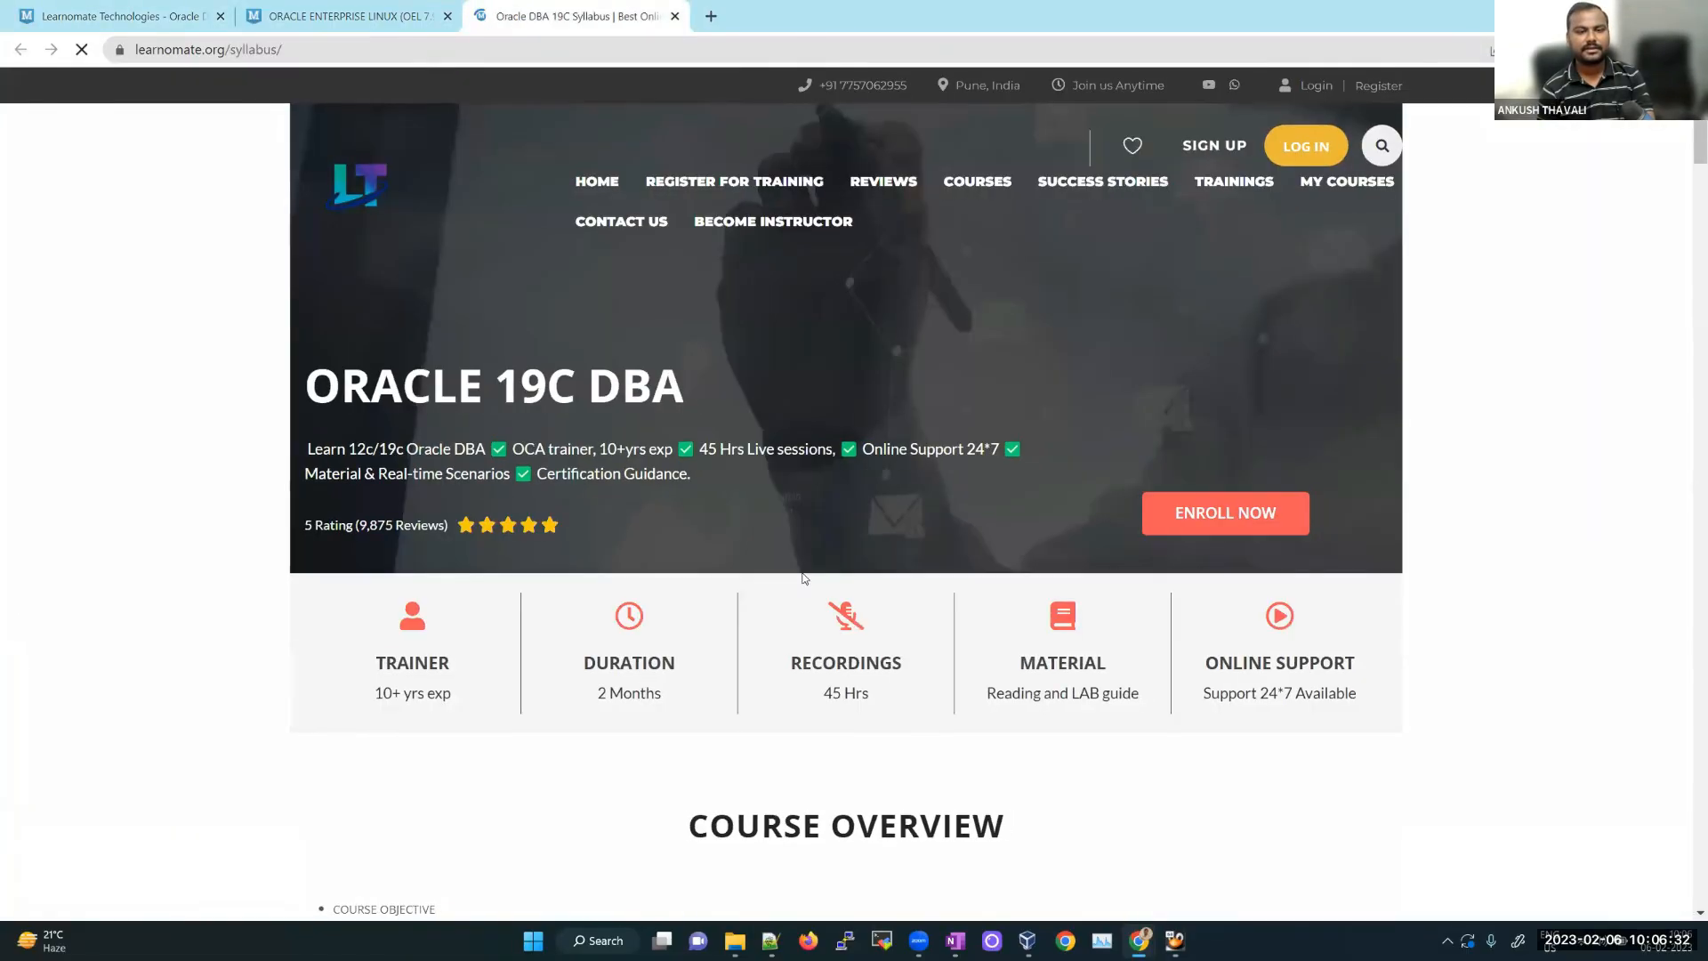
scroll(803, 578, "down", 20)
scroll(798, 595, "down", 20)
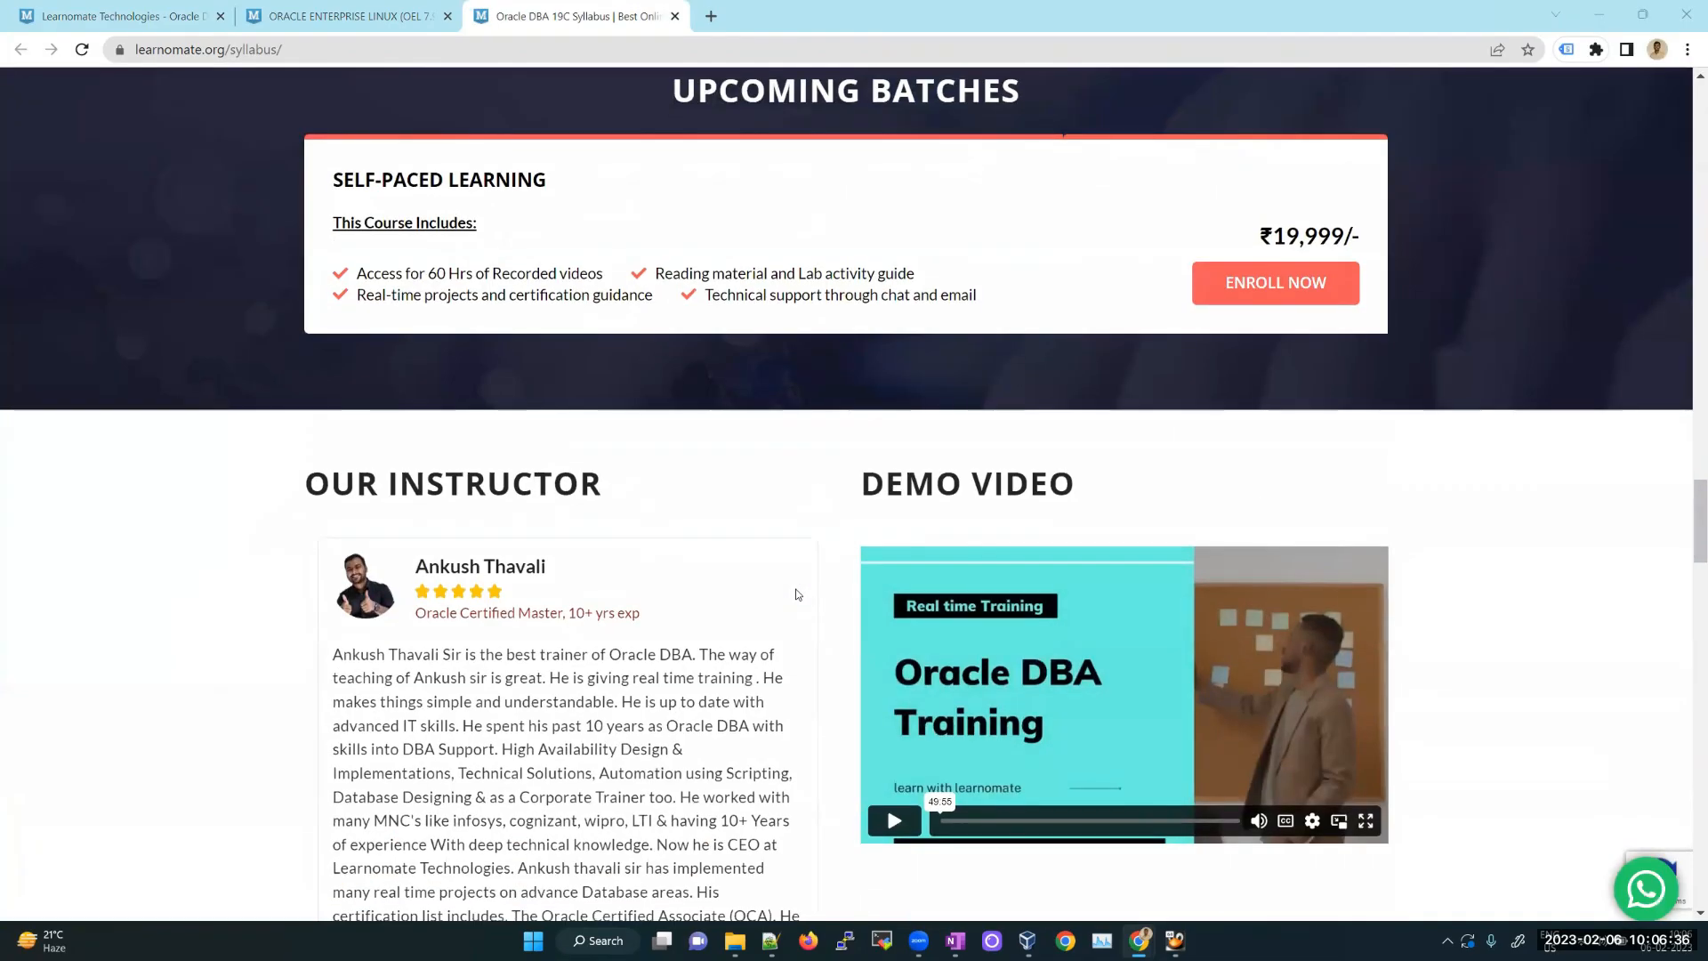
scroll(799, 595, "down", 5)
scroll(798, 594, "up", 6)
scroll(861, 530, "down", 13)
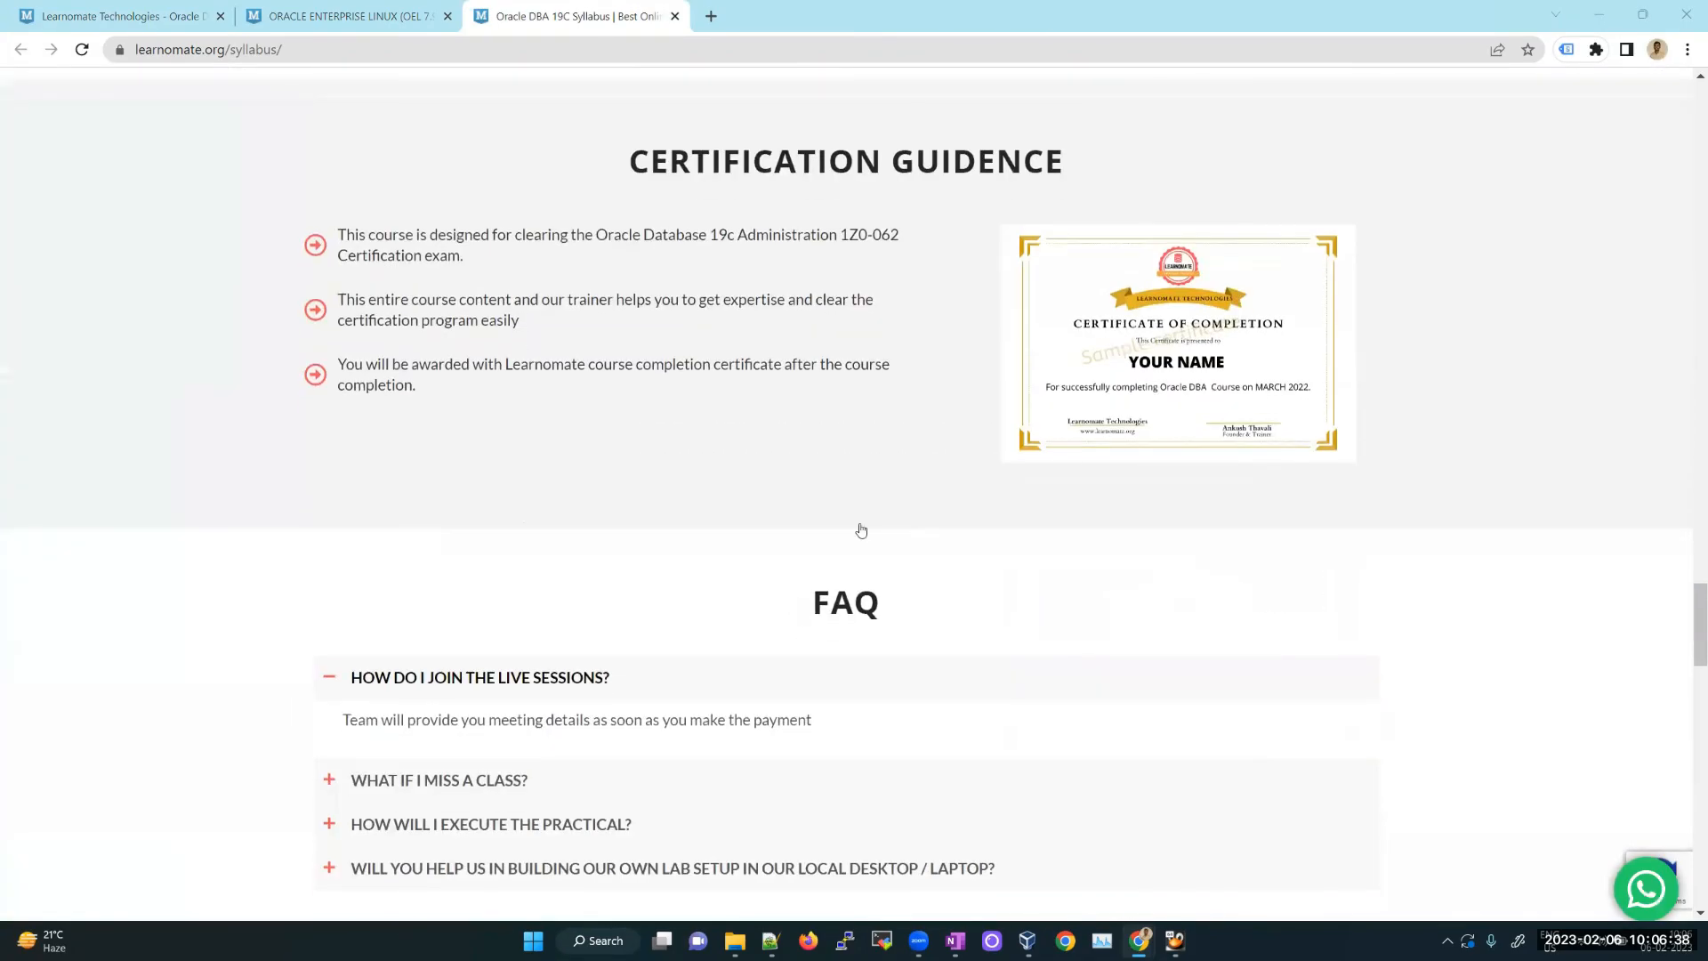
scroll(861, 530, "down", 14)
key("alt+Tab")
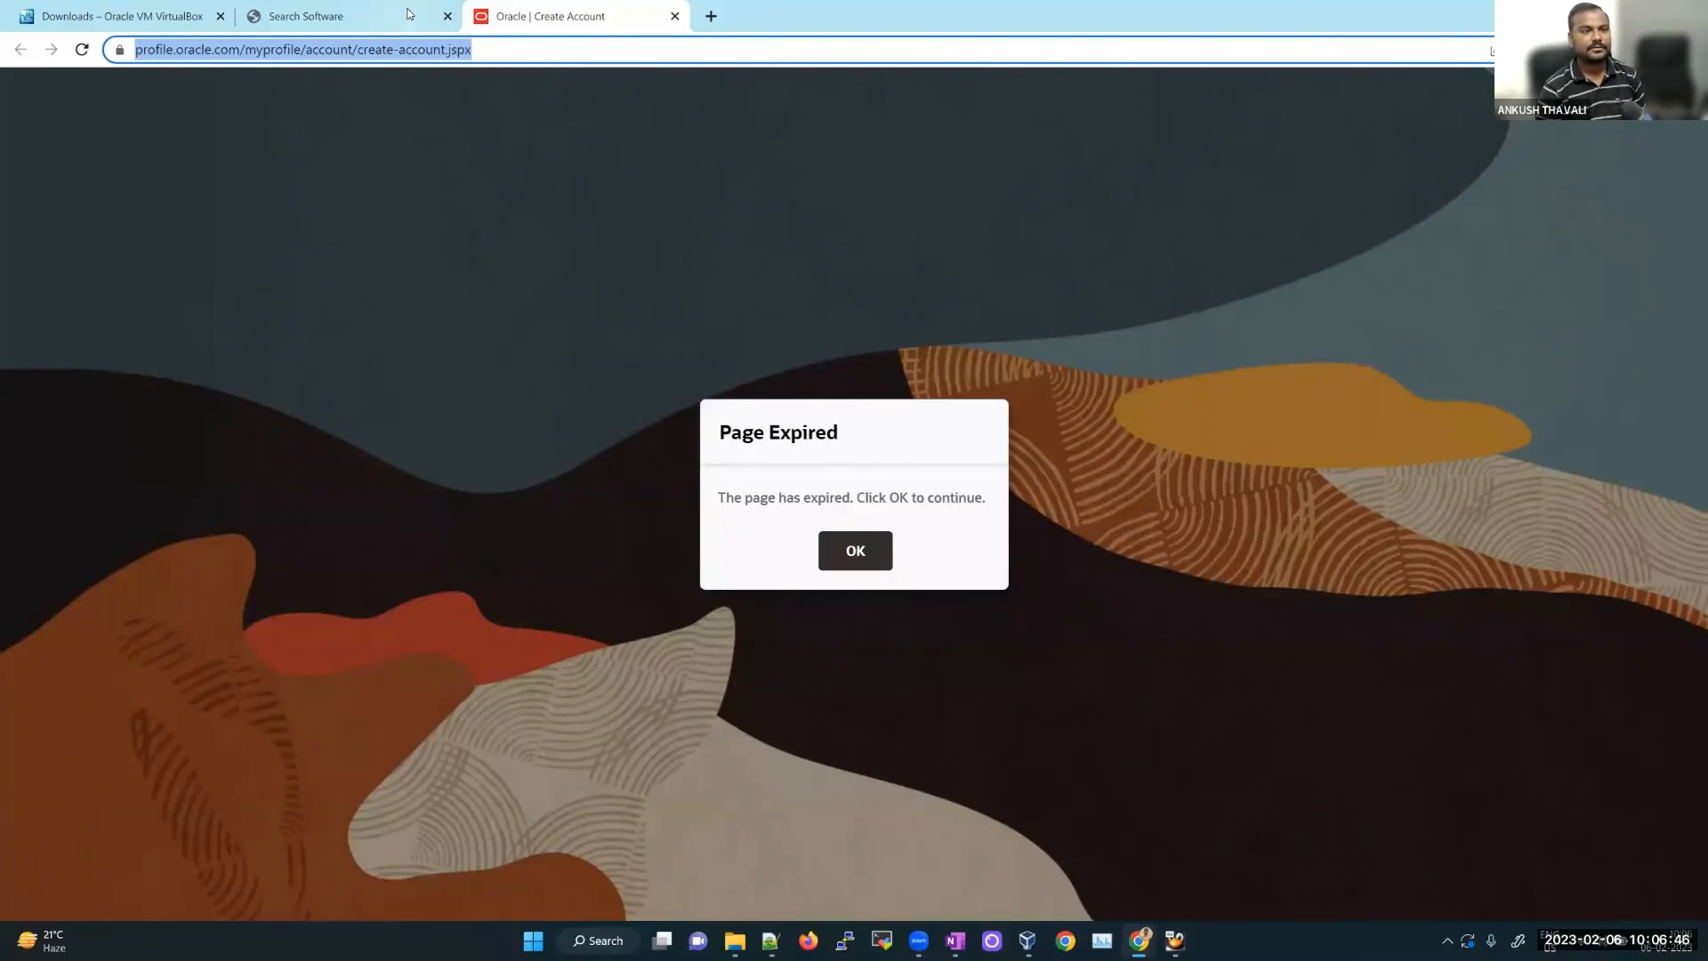
Step: Return to the Oracle Linux 7.9.0.0.0 download list, confirming Leave site, and minimise Chrome
left_click(447, 16)
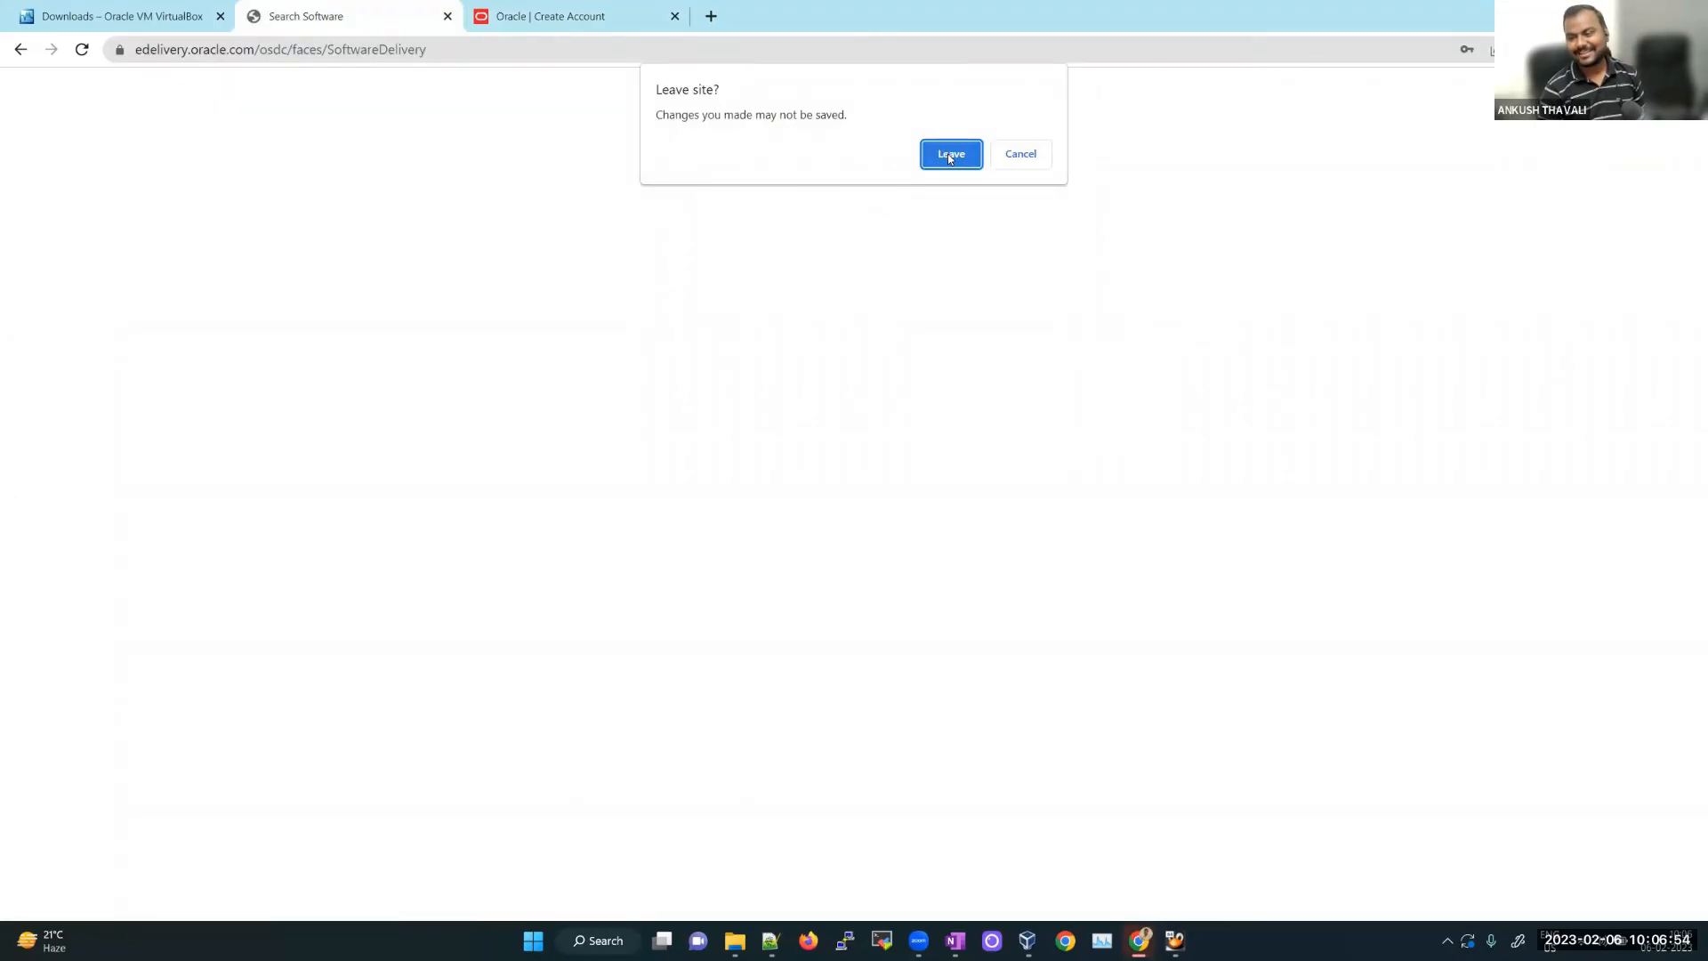
left_click(1021, 156)
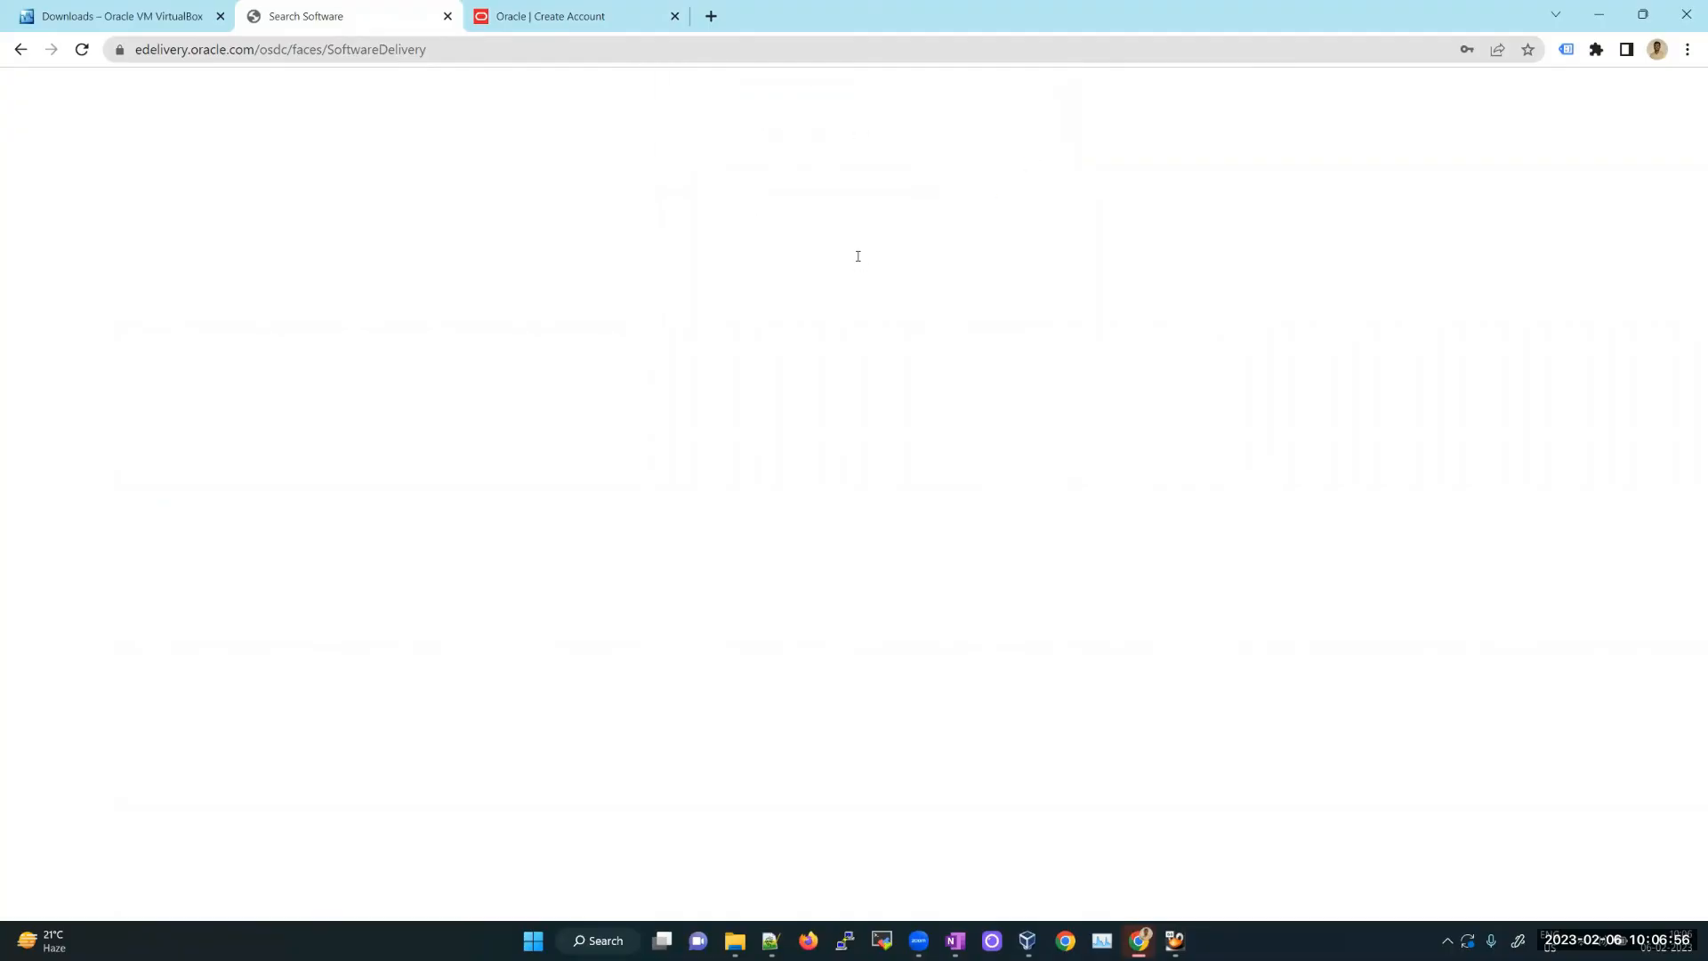
left_click(1599, 14)
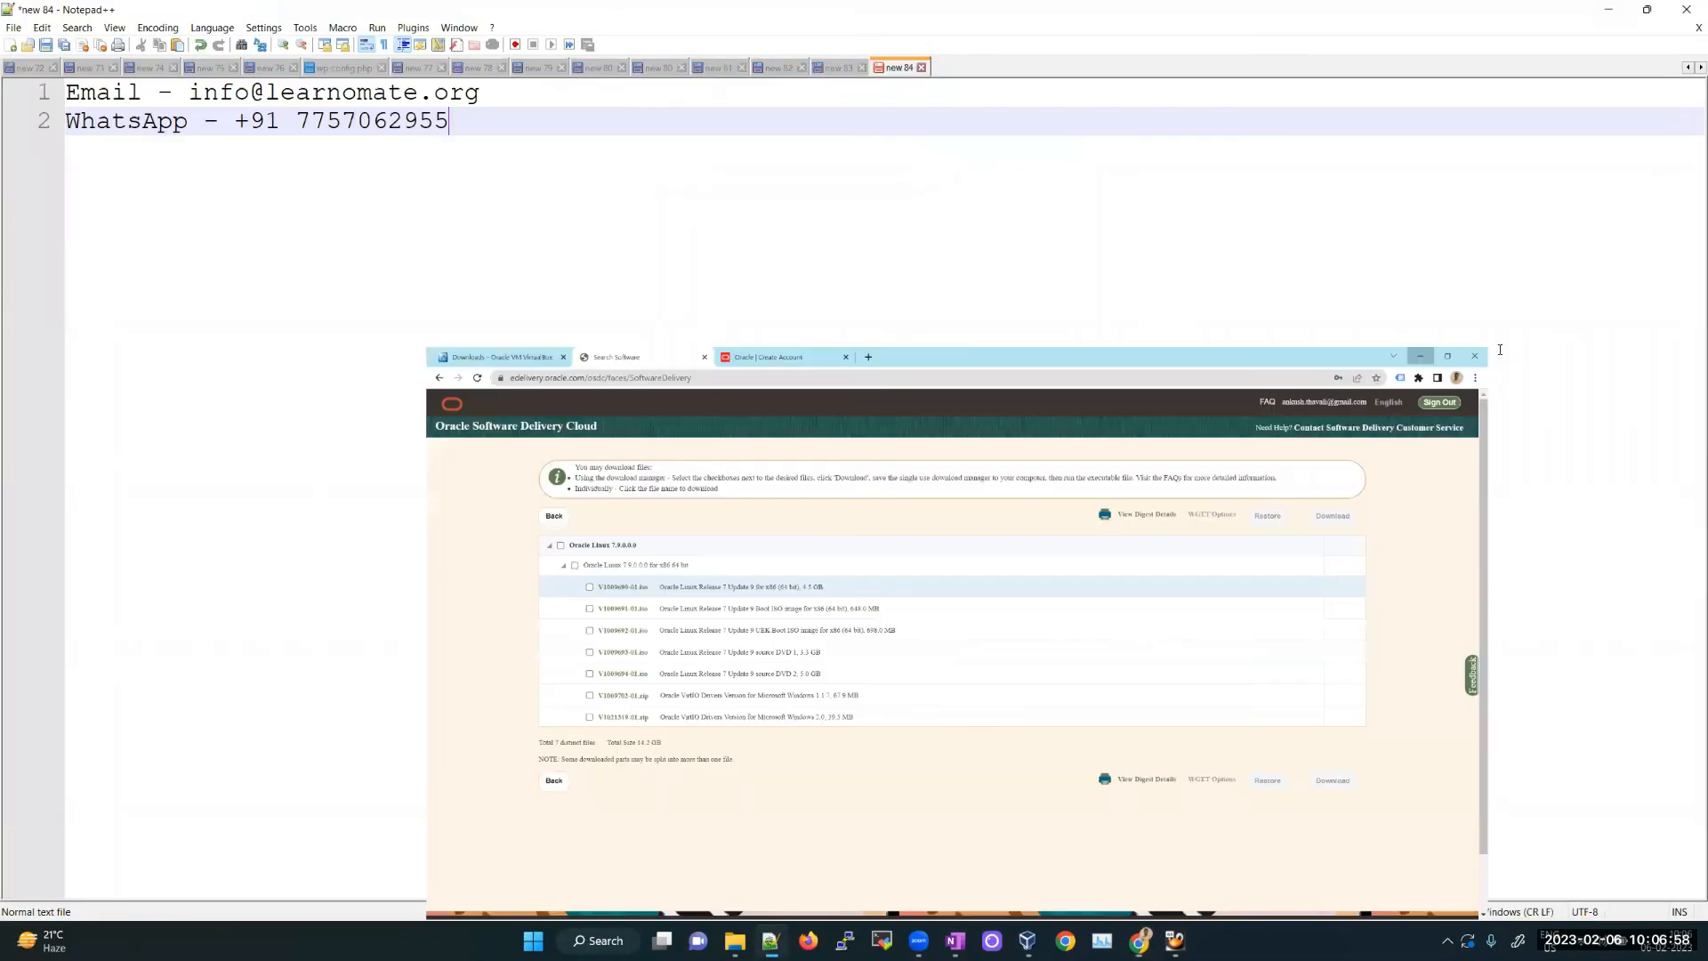
Step: Switch with Alt+Tab to the OneNote page dated 06 February 2023
key("alt+Tab")
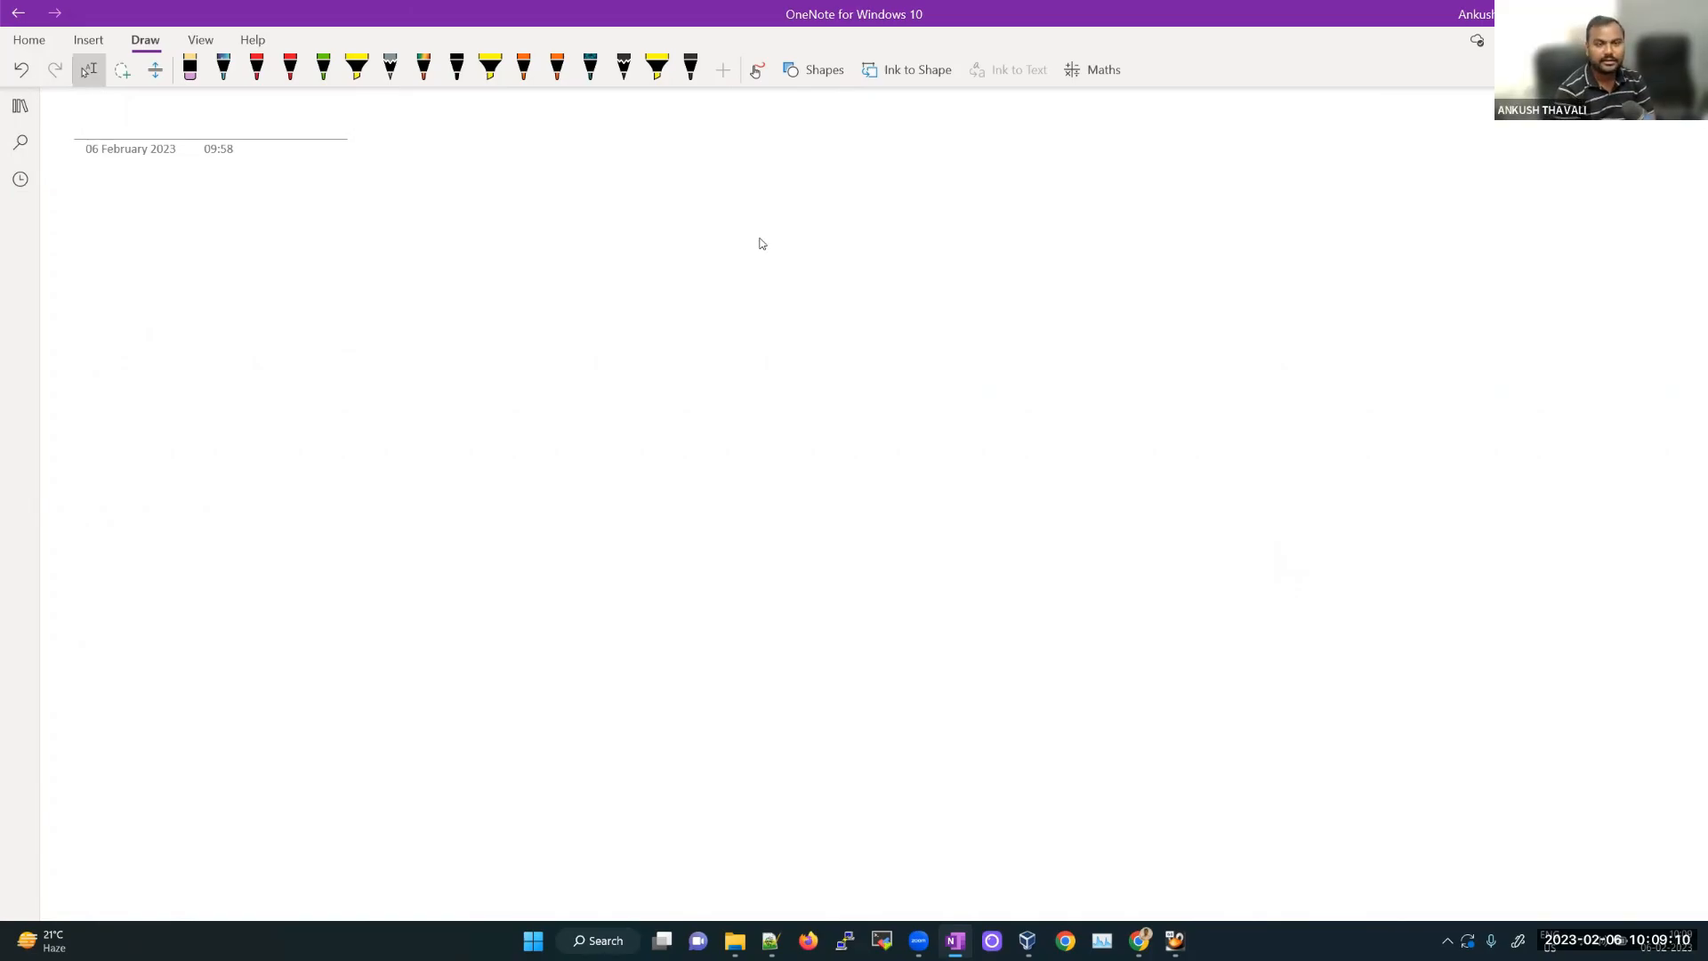
Step: Handwrite 'Mon to Thursday' in red ink on the OneNote page
left_click_drag(473, 285, 508, 315)
left_click_drag(520, 290, 521, 291)
left_click_drag(538, 283, 563, 296)
left_click_drag(597, 259, 604, 294)
left_click_drag(591, 279, 705, 210)
mouse_move(690, 215)
left_mouse_down()
mouse_move(697, 264)
mouse_move(783, 214)
mouse_move(795, 184)
left_mouse_up()
mouse_move(805, 203)
left_mouse_down()
mouse_move(819, 188)
mouse_move(831, 214)
left_mouse_up()
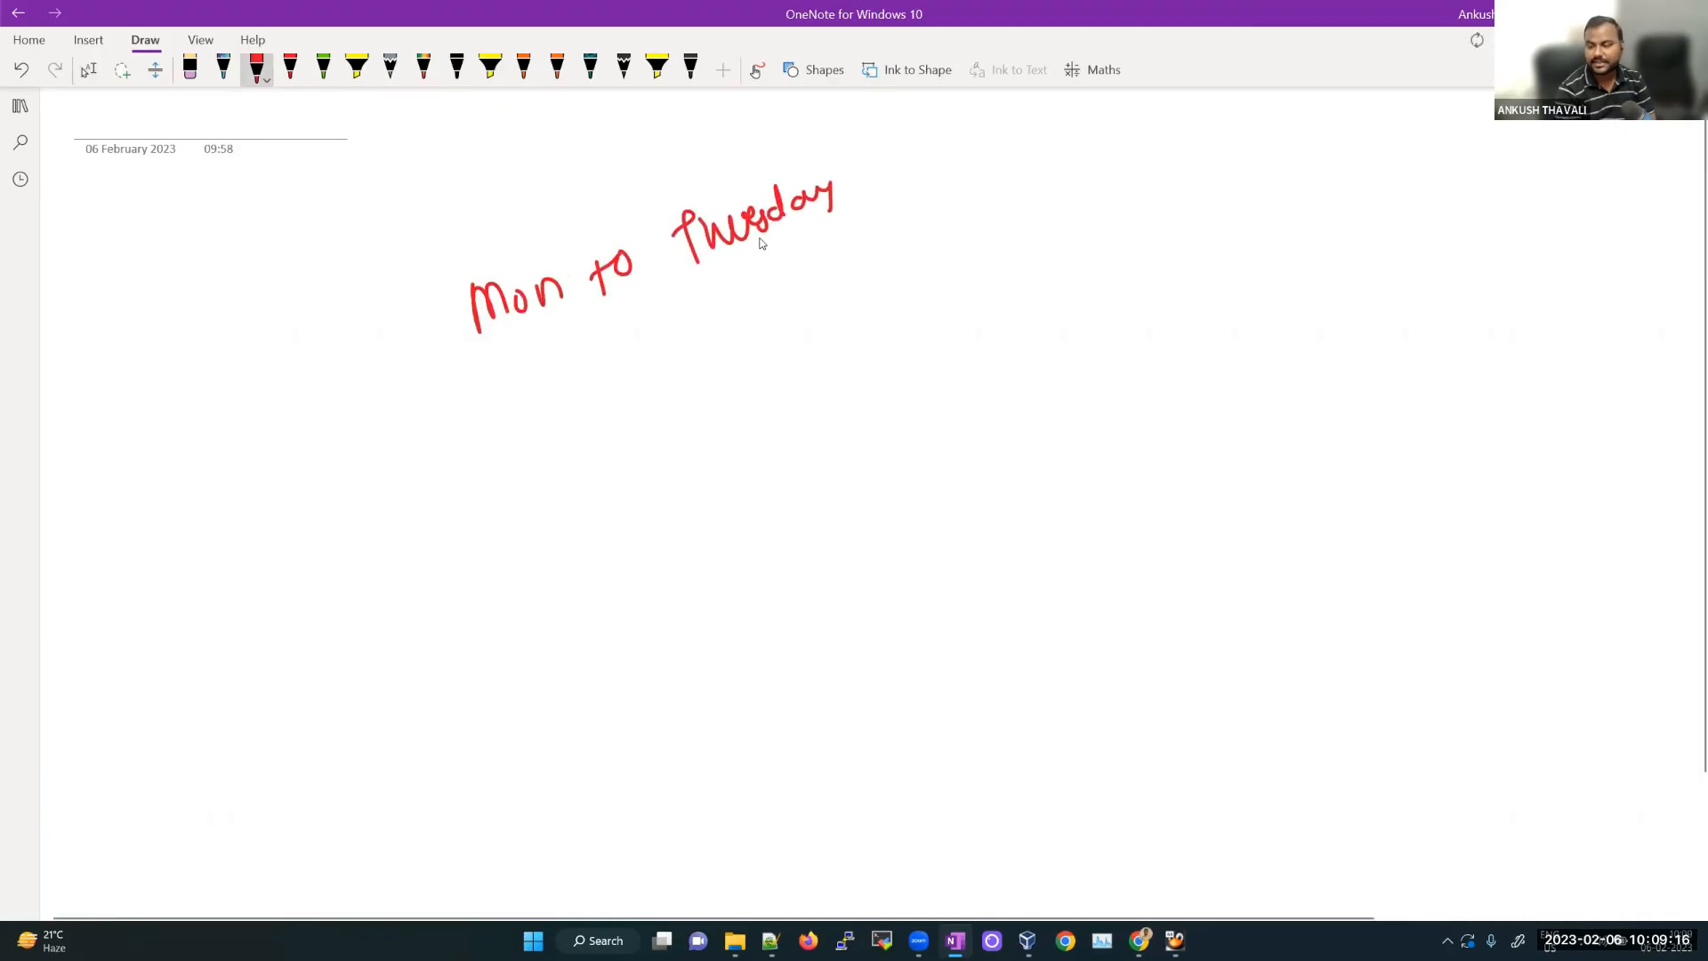
Step: Underline 'Mon to Thursday' and write '9am to 10am IST' beneath it
left_click_drag(512, 364, 814, 257)
mouse_move(564, 427)
left_mouse_down()
mouse_move(537, 458)
mouse_move(657, 425)
left_mouse_up()
left_click_drag(652, 411, 688, 393)
left_click_drag(717, 365, 722, 398)
mouse_move(745, 364)
left_mouse_down()
mouse_move(778, 384)
mouse_move(915, 350)
left_mouse_up()
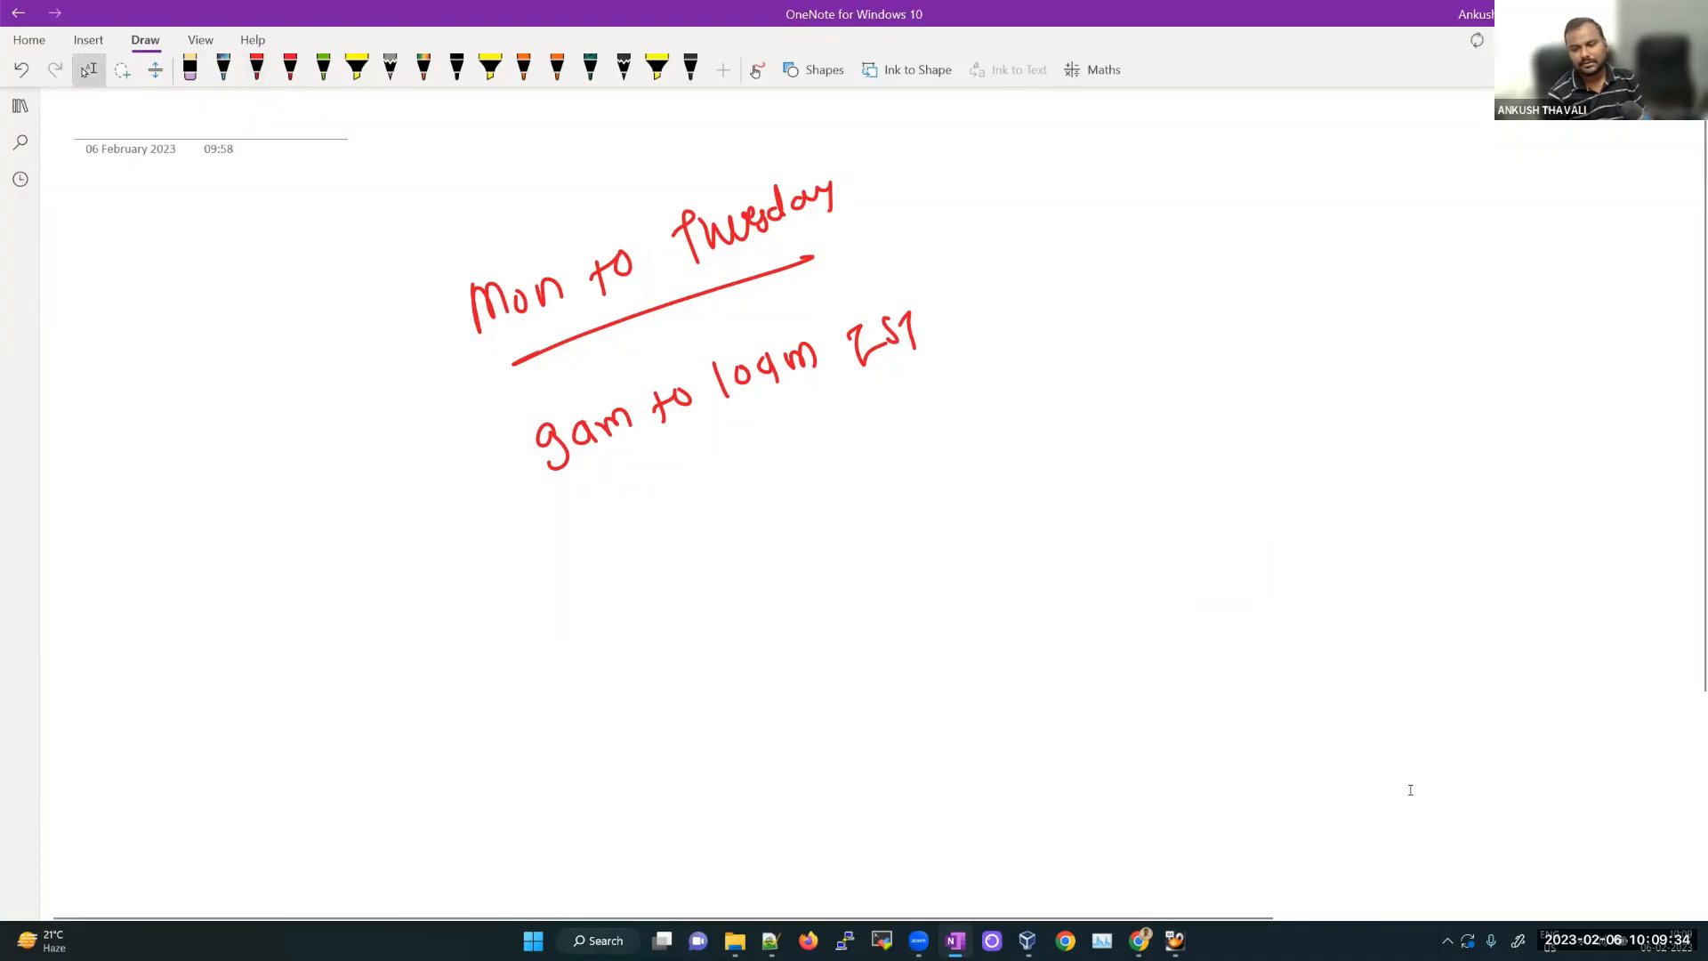
Step: Search Google in Chrome for '9 am ist to est', leaving the Oracle page
mouse_move(1139, 940)
left_click(1085, 879)
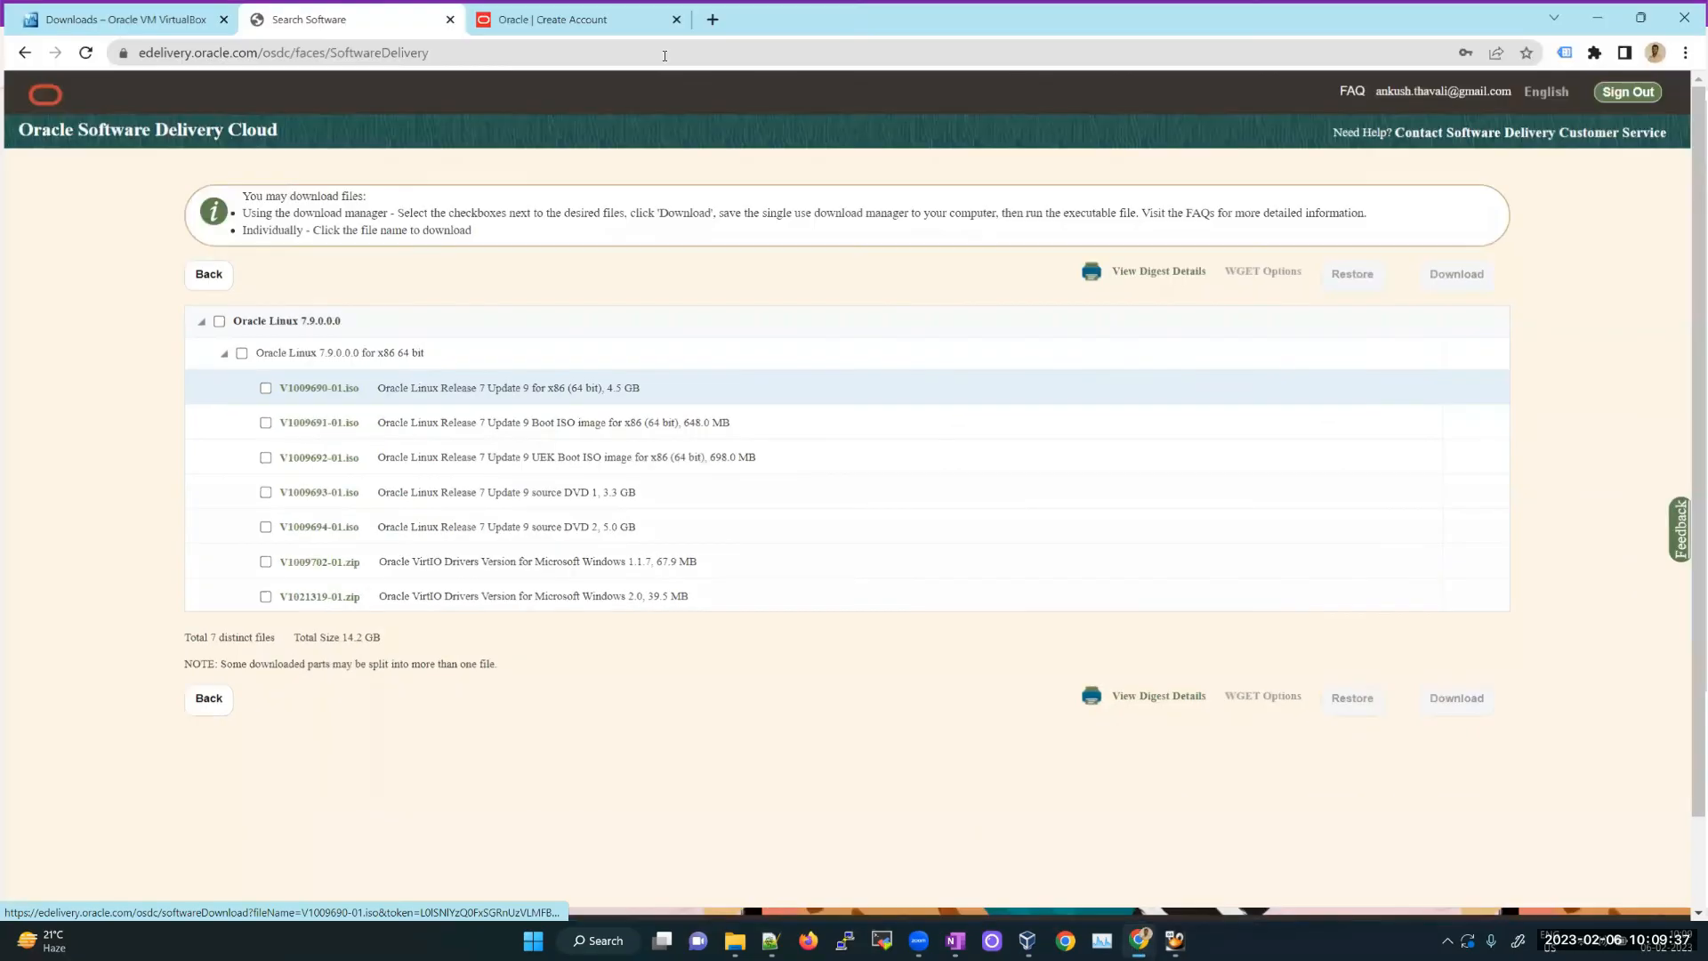
left_click(664, 55)
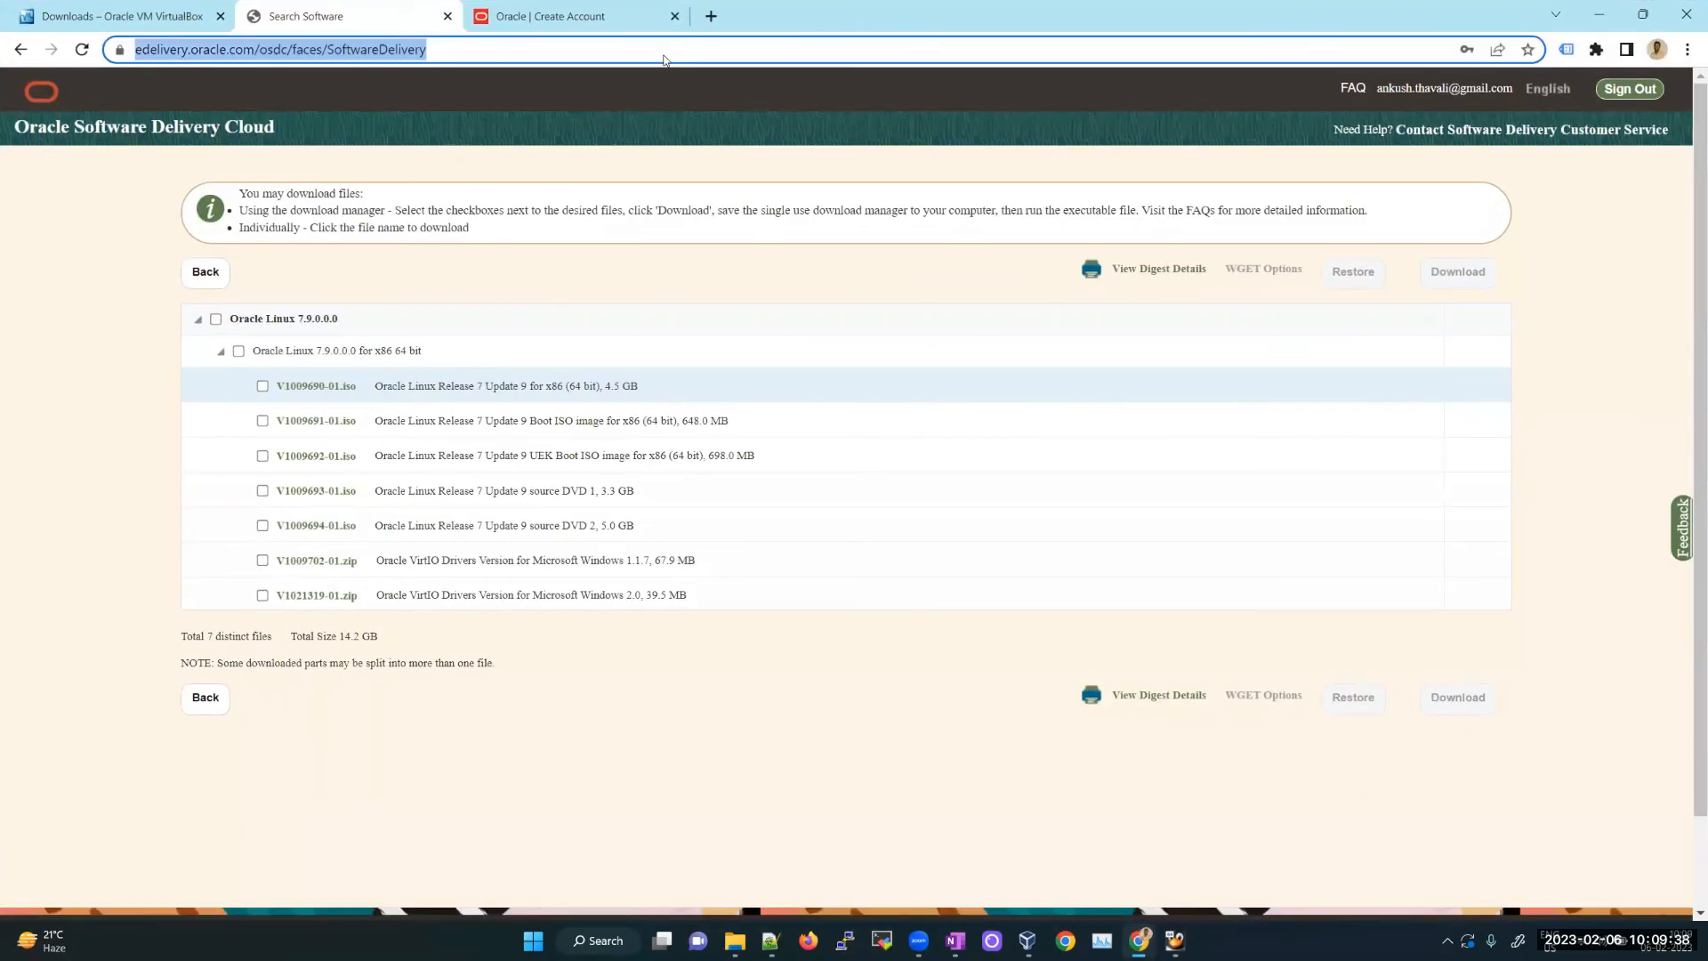
type("9 am ist to est")
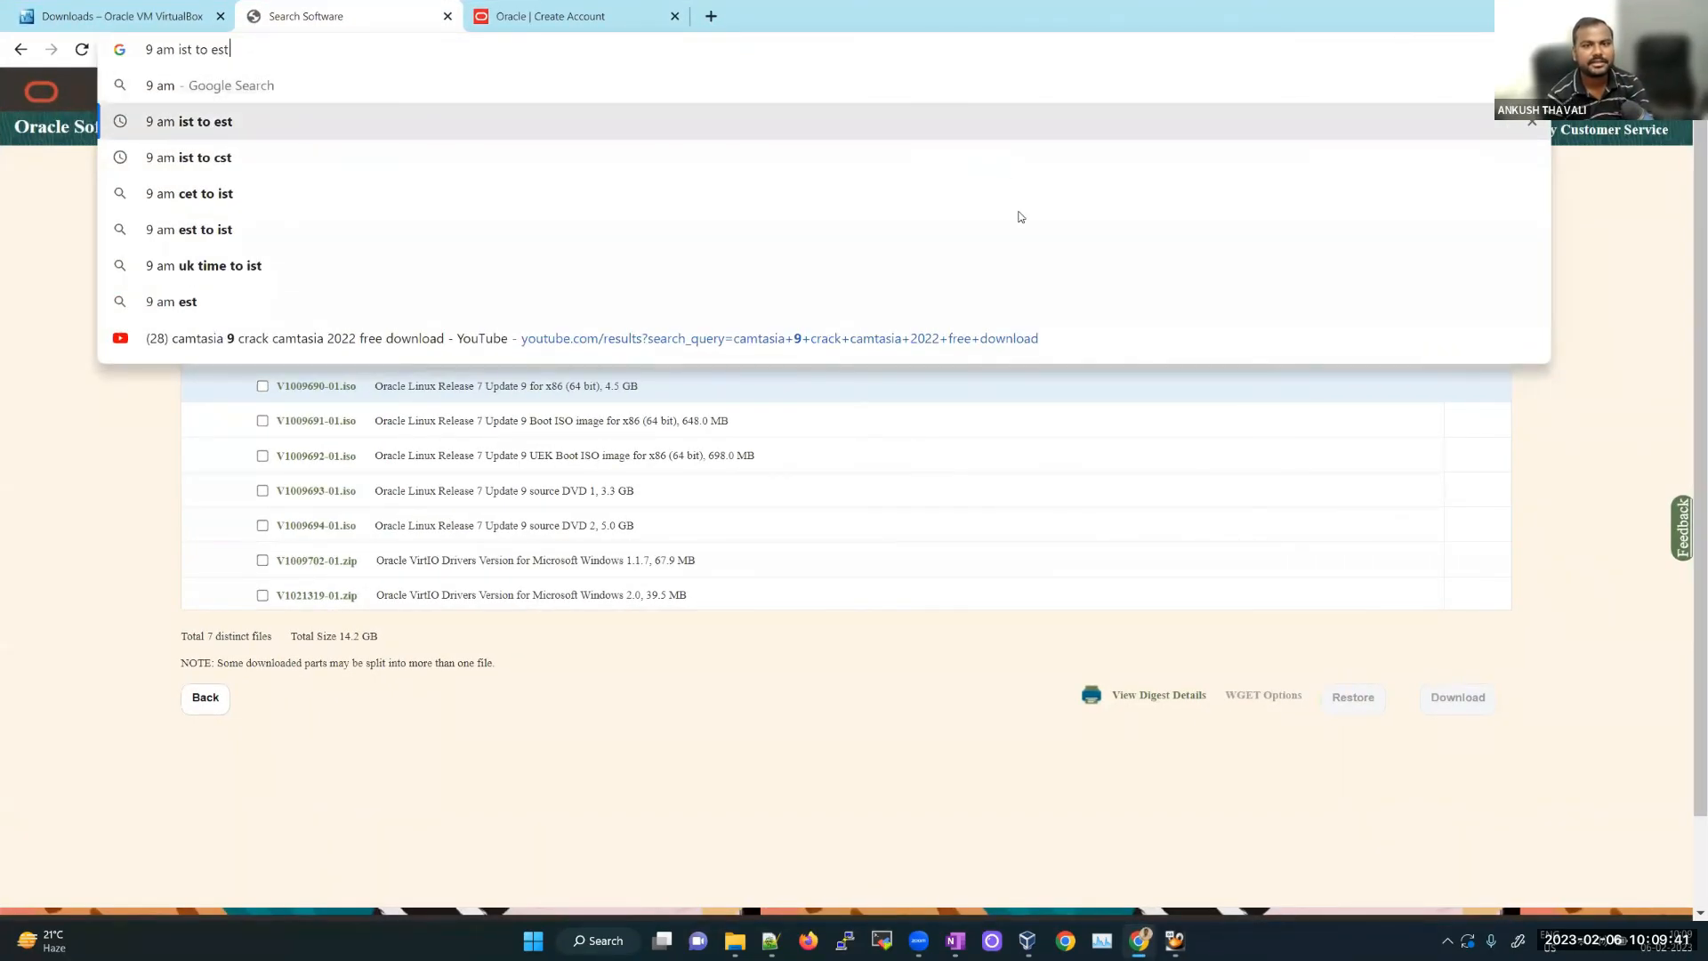
key("Return")
left_click(951, 188)
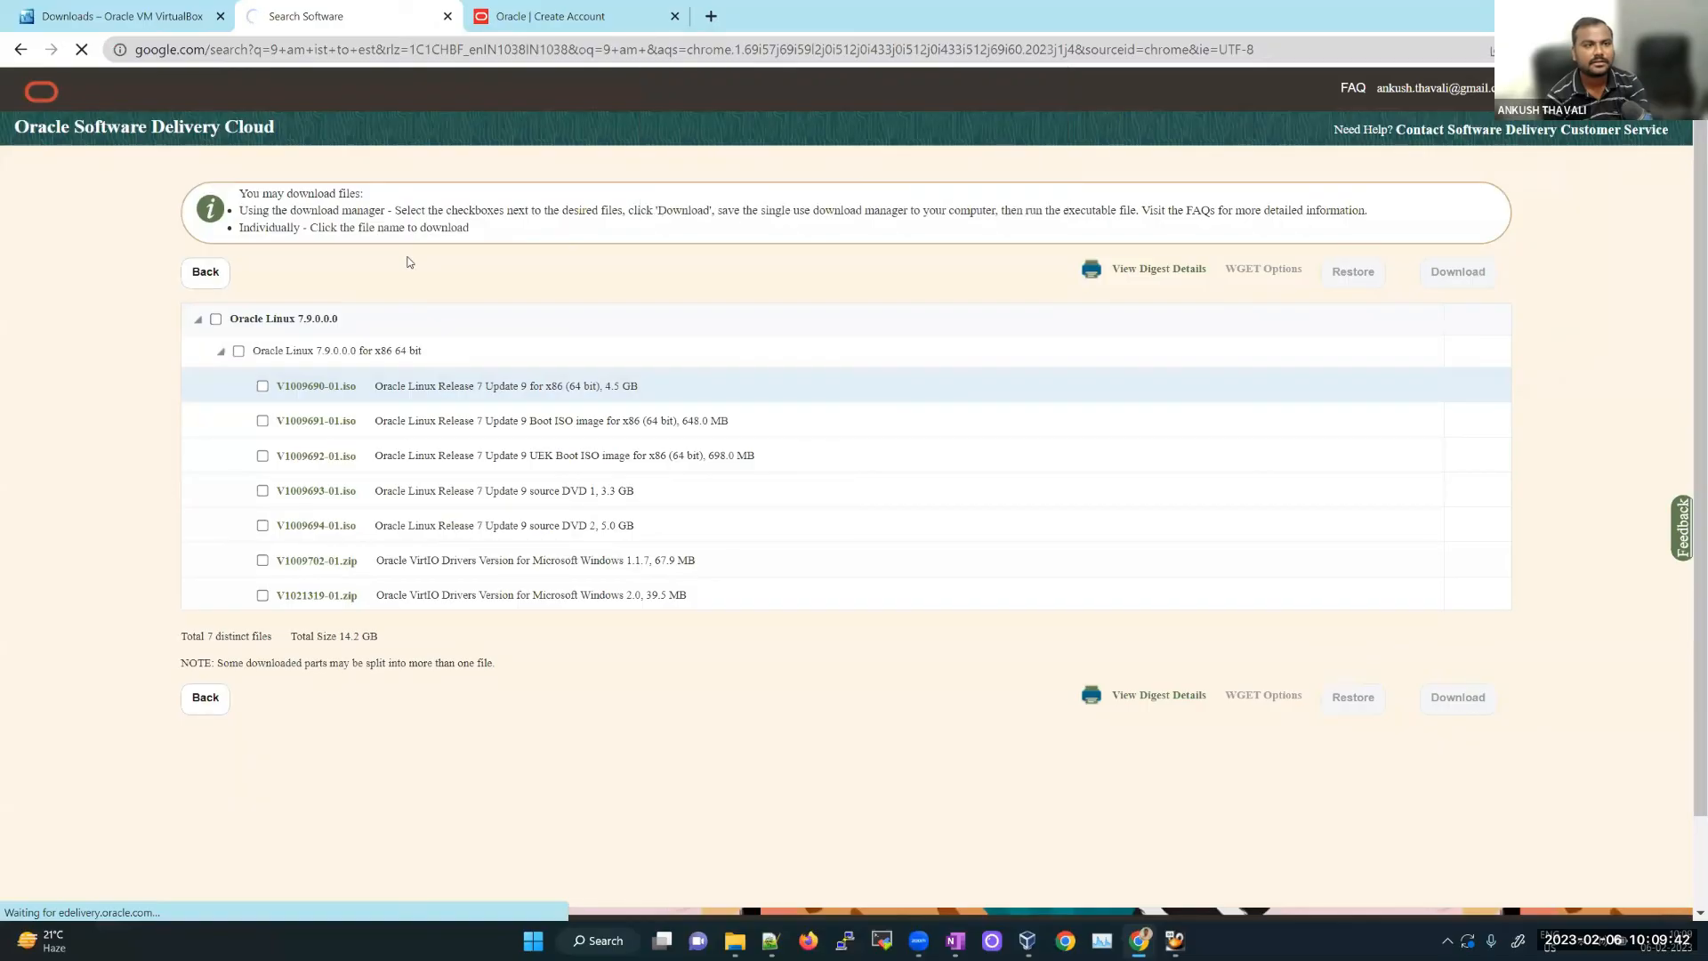
Step: Highlight the 10:30 pm Sunday result and return to the OneNote notes
left_click_drag(197, 257, 281, 256)
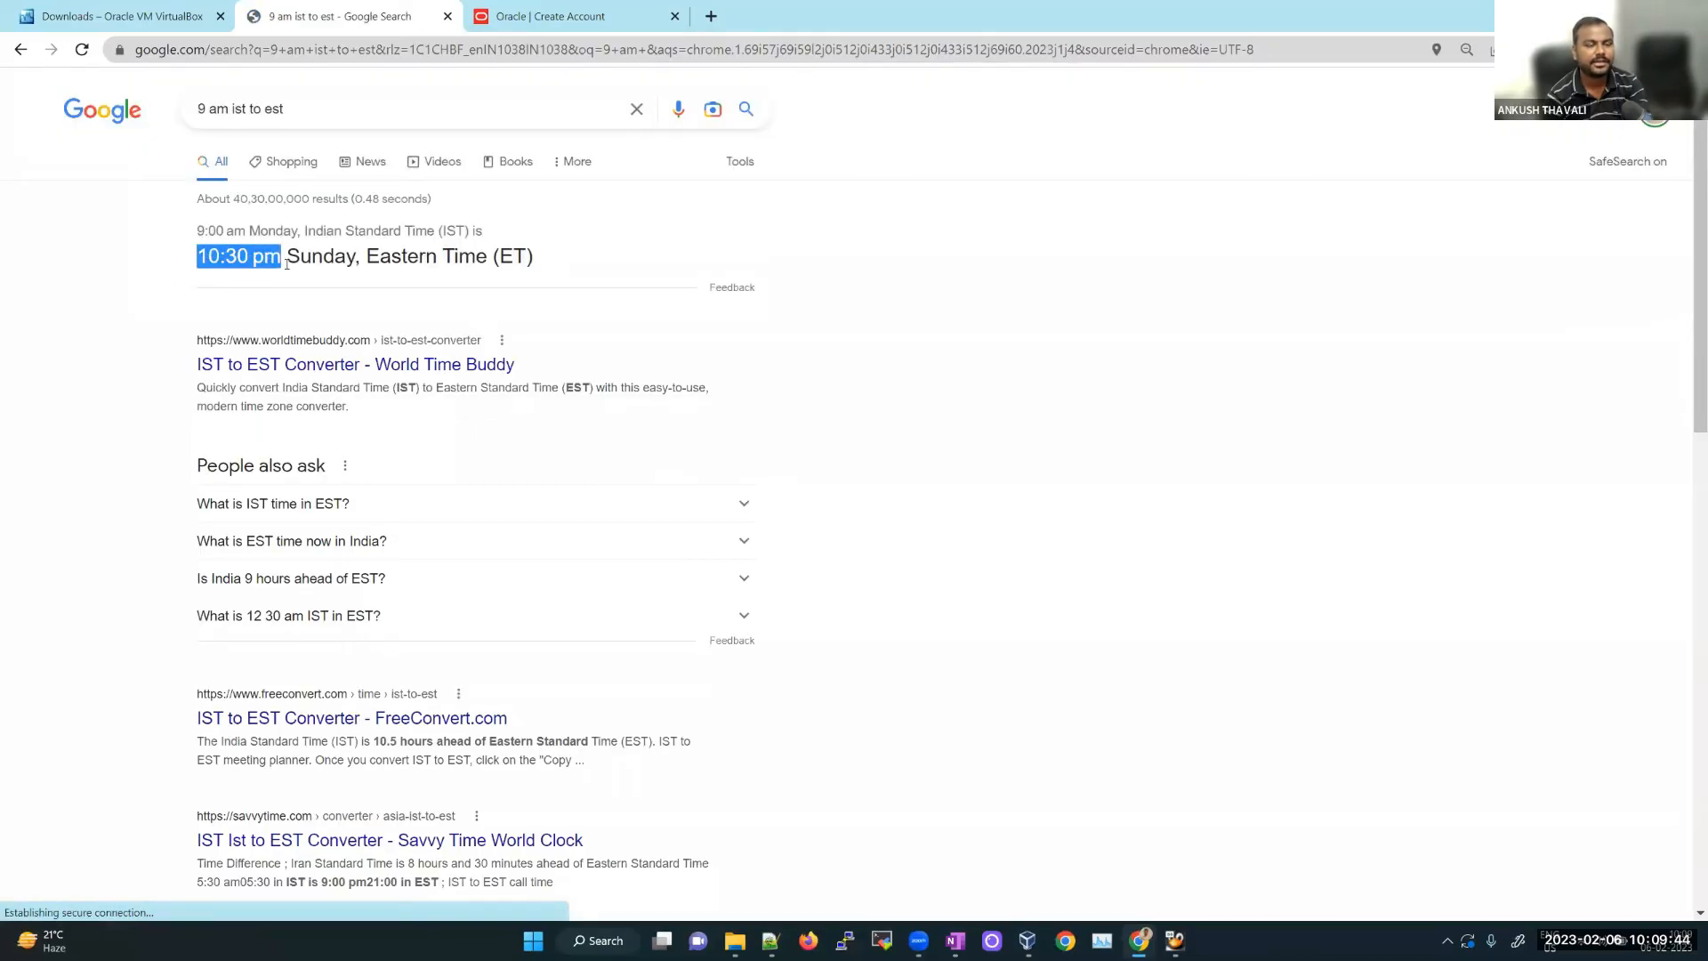
key("alt+Tab")
left_click(759, 616)
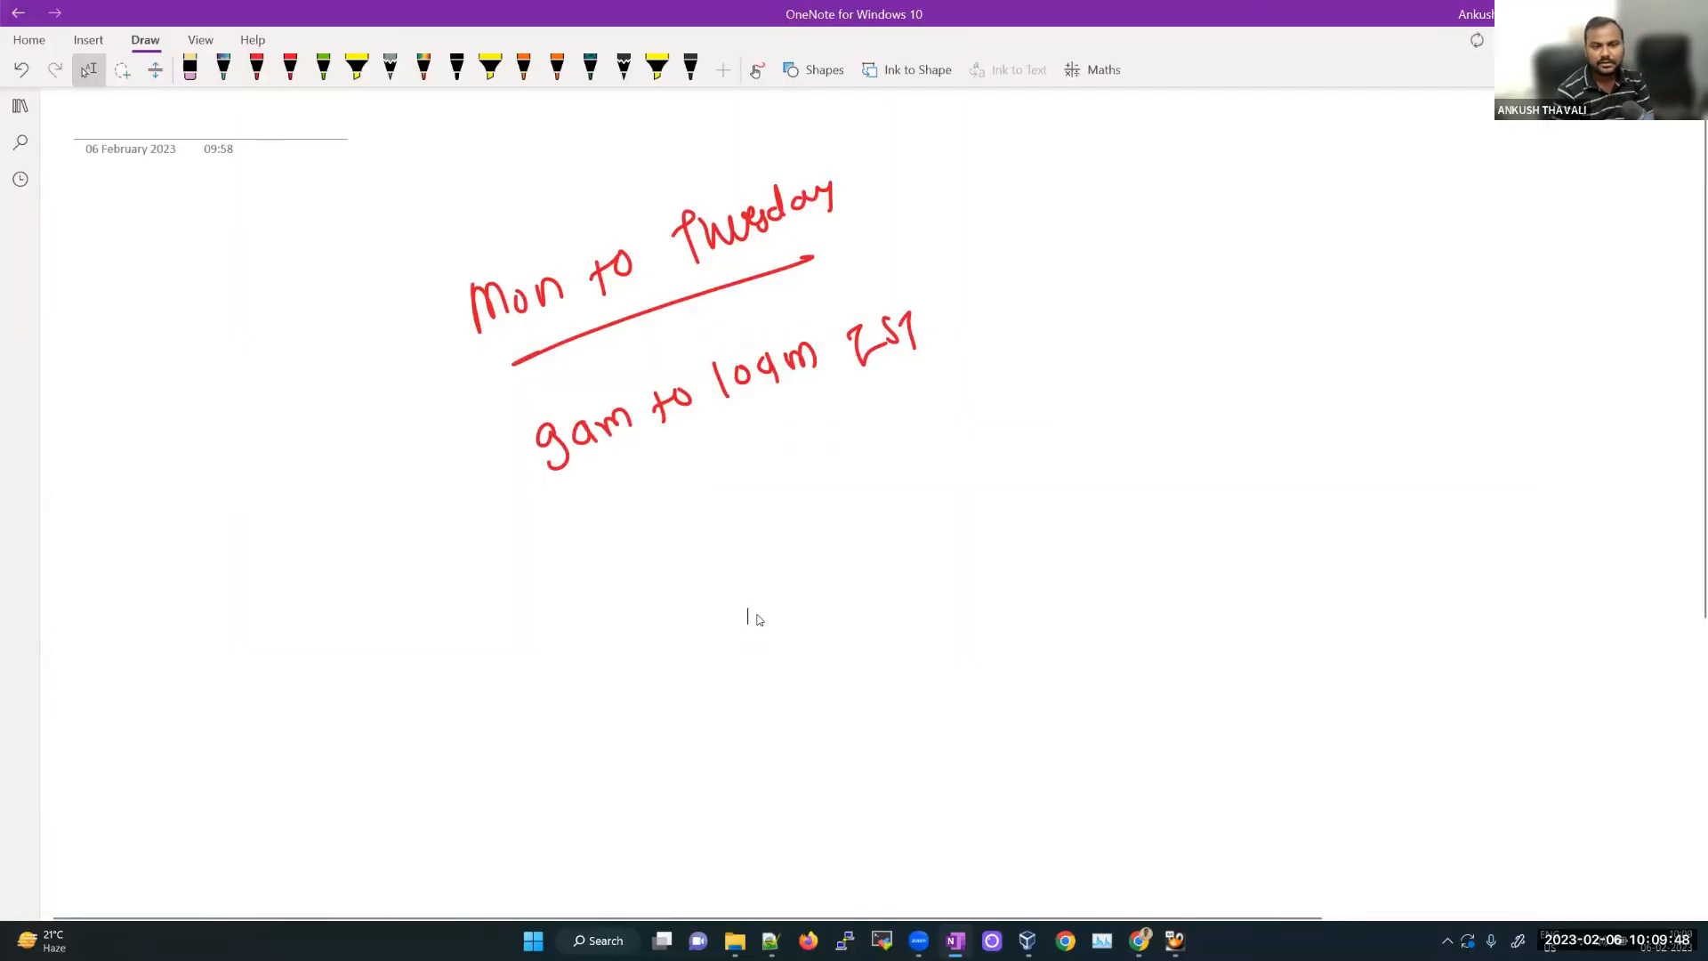
Step: Draw a curved arrow and write '8pm to 9pm IST' below '9am to 10am IST'
left_click_drag(574, 511, 636, 572)
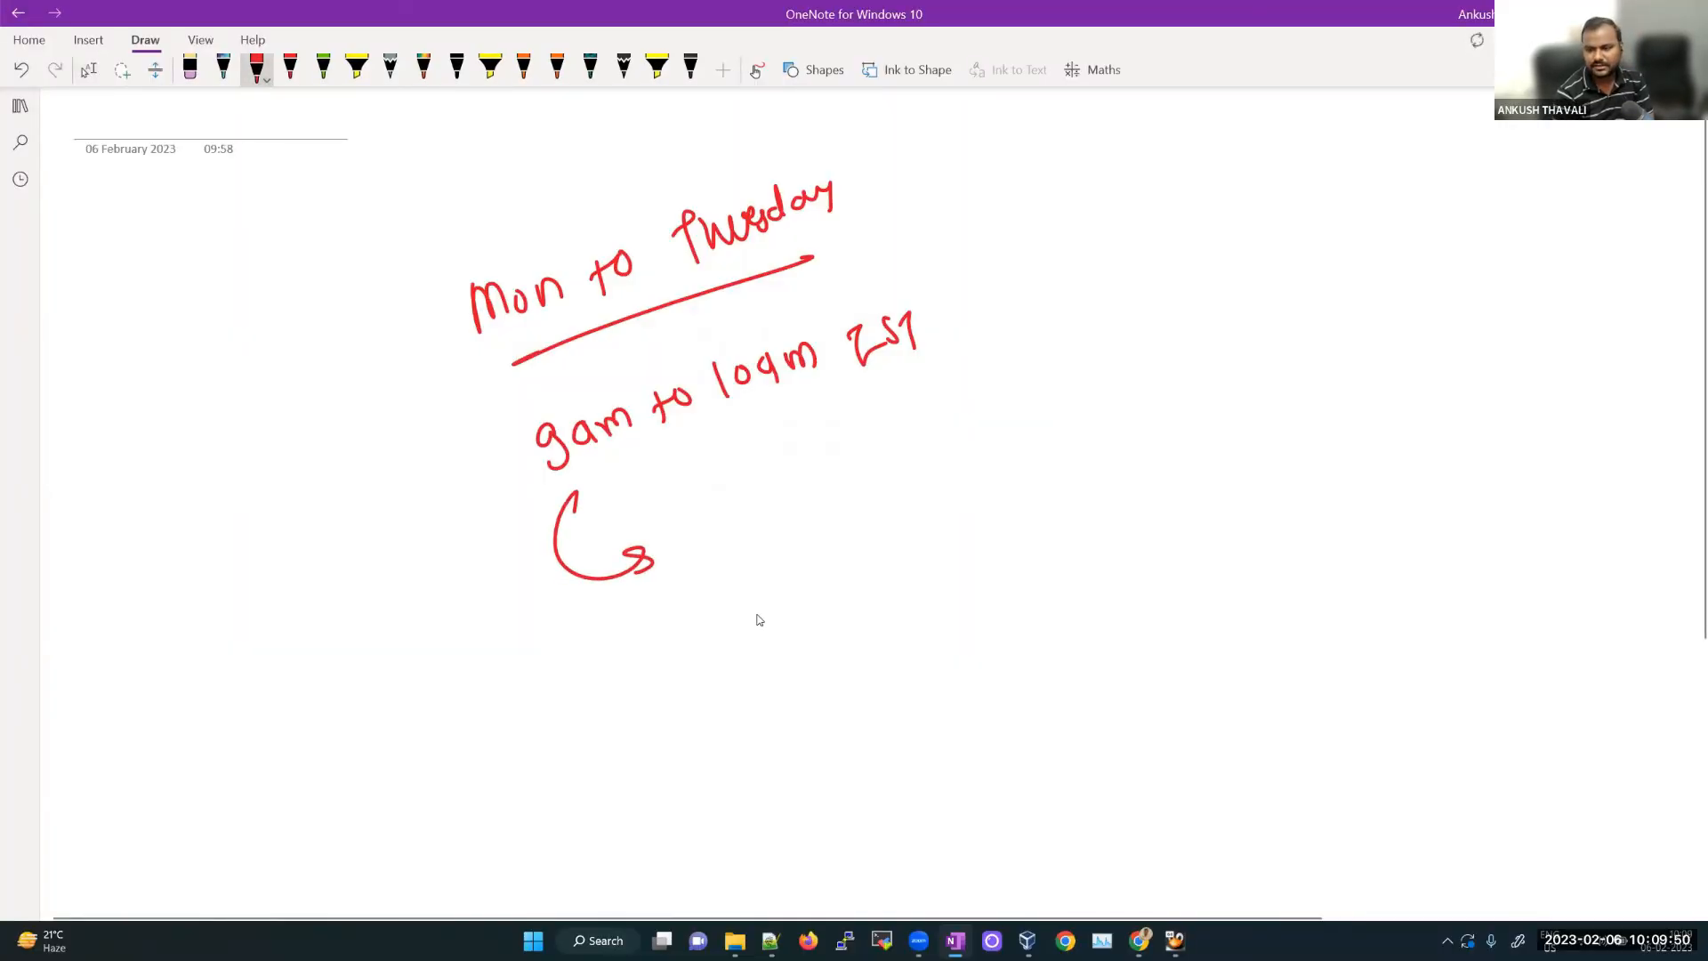
left_click_drag(621, 676, 622, 671)
mouse_move(640, 674)
left_mouse_down()
mouse_move(654, 708)
mouse_move(650, 690)
left_mouse_up()
left_click_drag(662, 668, 695, 679)
mouse_move(743, 628)
left_mouse_down()
mouse_move(755, 666)
mouse_move(760, 635)
left_mouse_up()
mouse_move(764, 629)
left_mouse_down()
mouse_move(843, 609)
mouse_move(837, 634)
left_mouse_up()
left_click_drag(858, 604, 986, 589)
mouse_move(1003, 570)
left_mouse_down()
mouse_move(1020, 558)
mouse_move(1014, 587)
left_mouse_up()
Step: Double-underline '8pm', then delete '9 am' from the Google search query
left_click_drag(623, 737, 705, 704)
left_click_drag(644, 743, 694, 723)
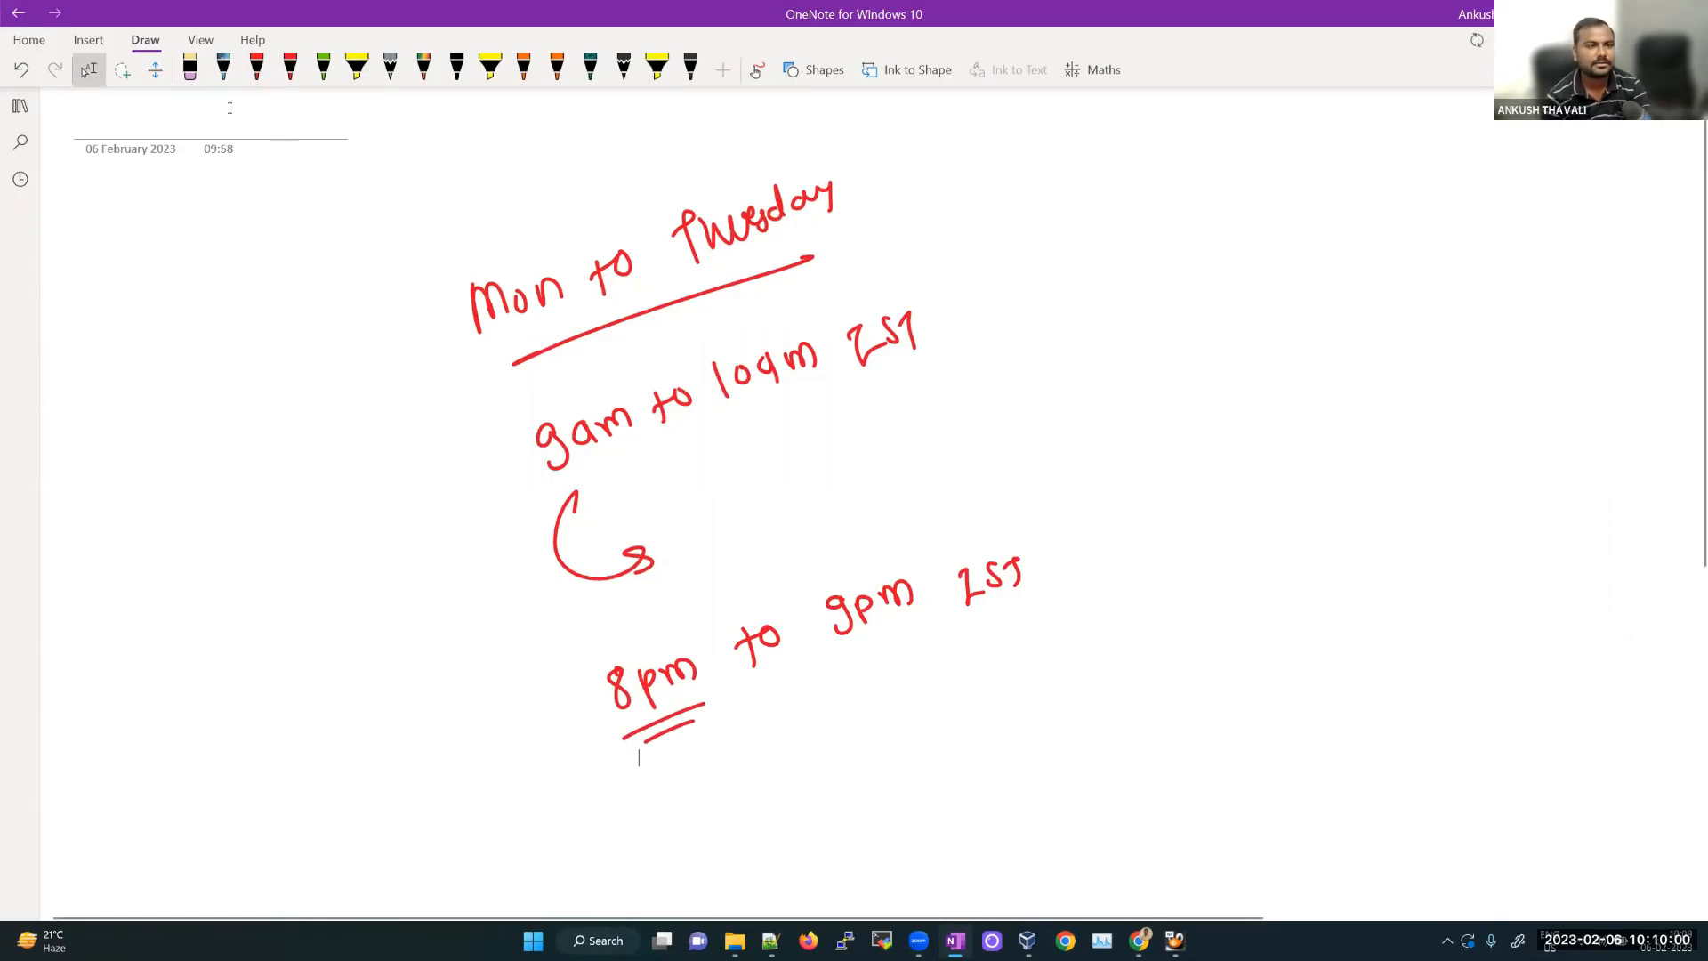
key("alt+Tab")
left_click_drag(234, 109, 154, 117)
key("BackSpace")
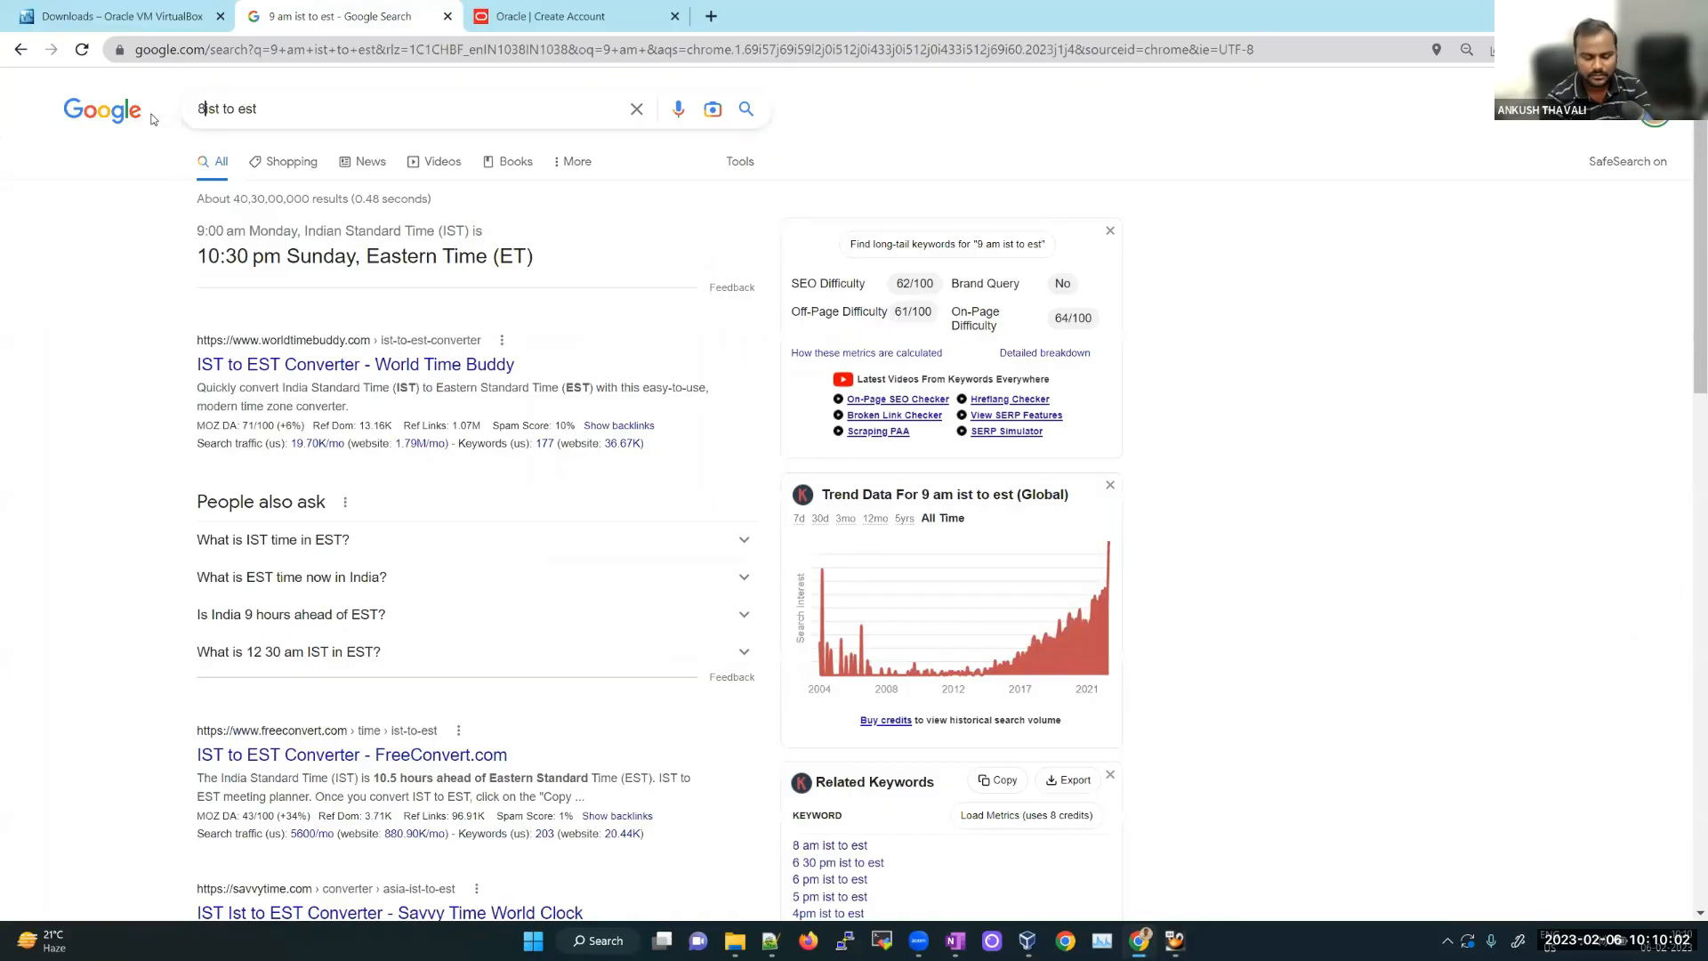
Step: Search '8 pm ist to est', fixing a typo, then return to OneNote
type("8 mp")
key("BackSpace")
key("BackSpace")
type("pm")
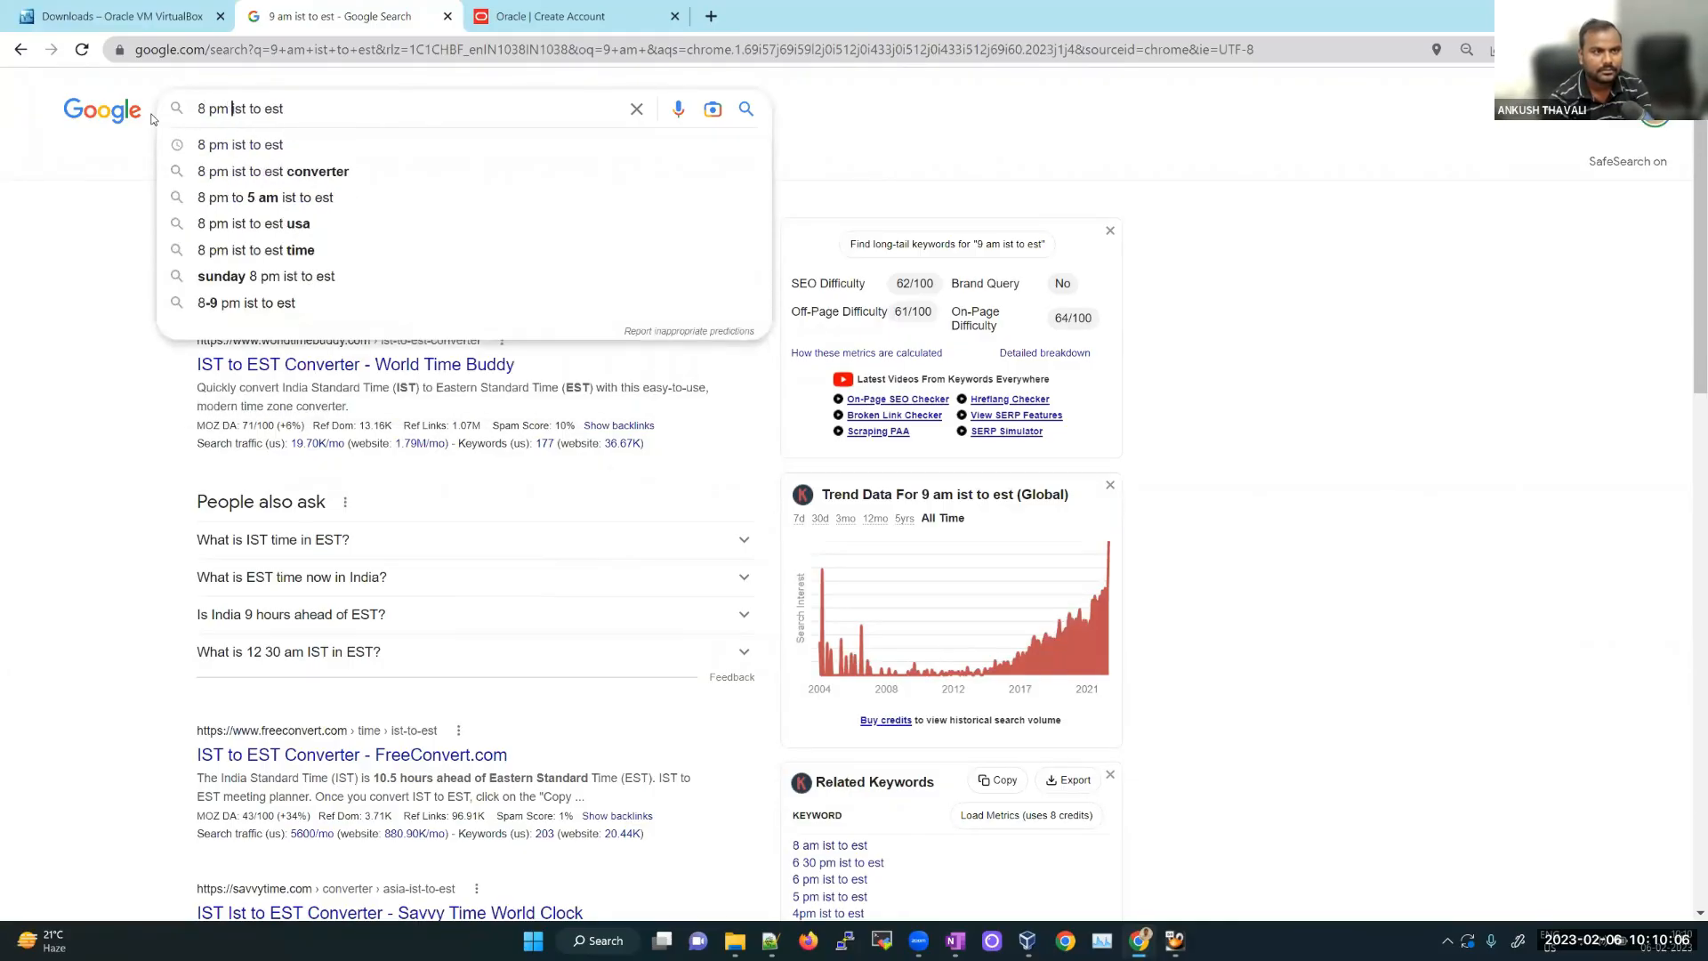
key("Return")
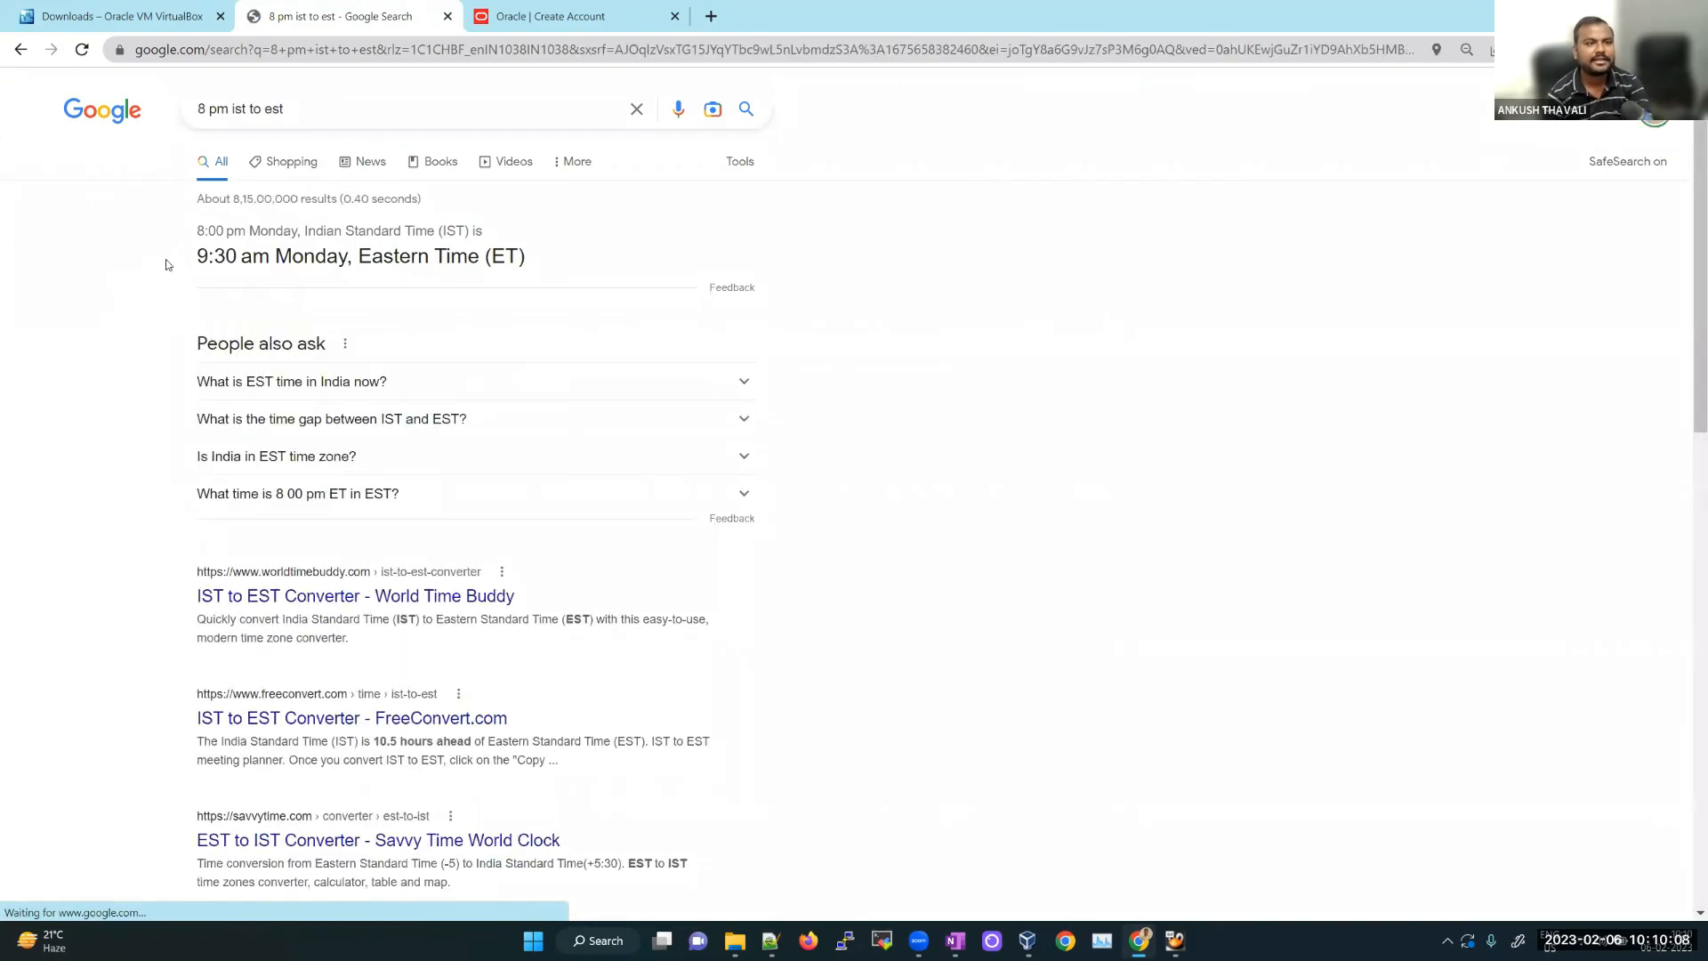
key("alt+Tab")
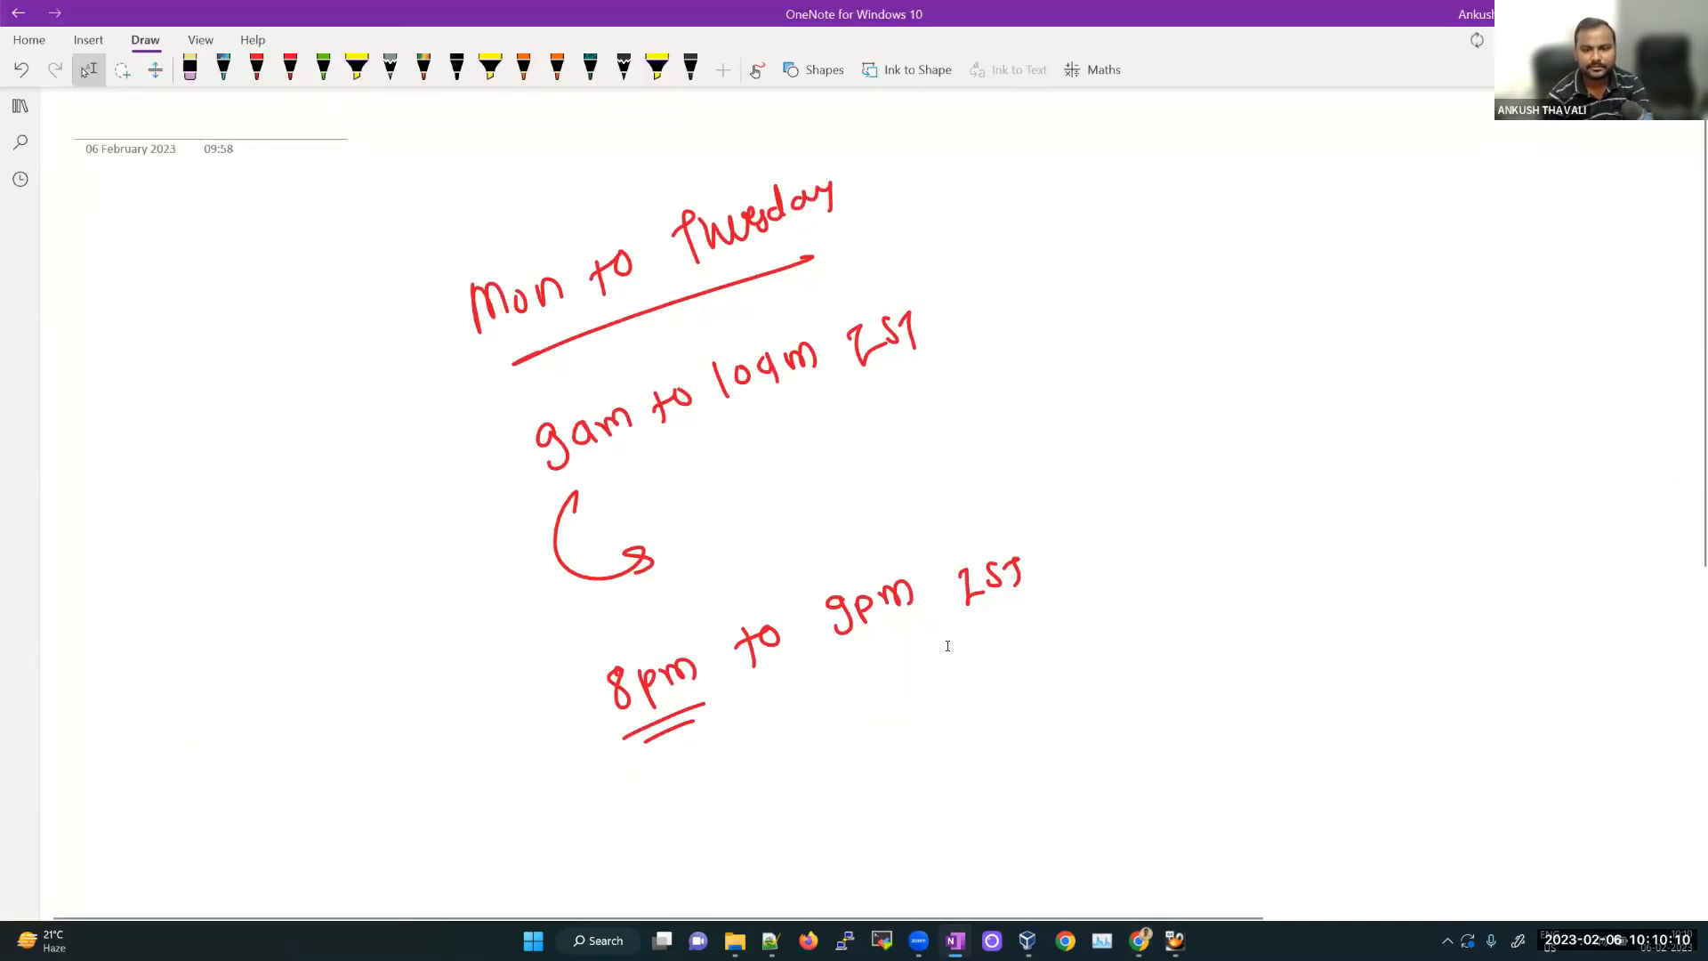
Step: Write '( 9:30am EST)' after '9pm IST', then bring back the Chrome conversion results
left_click_drag(1087, 557, 1094, 615)
left_click(1157, 567)
left_click(1161, 585)
mouse_move(1148, 562)
left_mouse_down()
mouse_move(1137, 596)
mouse_move(1180, 579)
left_mouse_up()
left_click_drag(1211, 561, 1289, 566)
mouse_move(1326, 532)
left_mouse_down()
mouse_move(1317, 556)
mouse_move(1334, 551)
left_mouse_up()
mouse_move(1340, 529)
left_mouse_down()
mouse_move(1359, 530)
mouse_move(1348, 555)
left_mouse_up()
left_click_drag(1366, 521, 1370, 554)
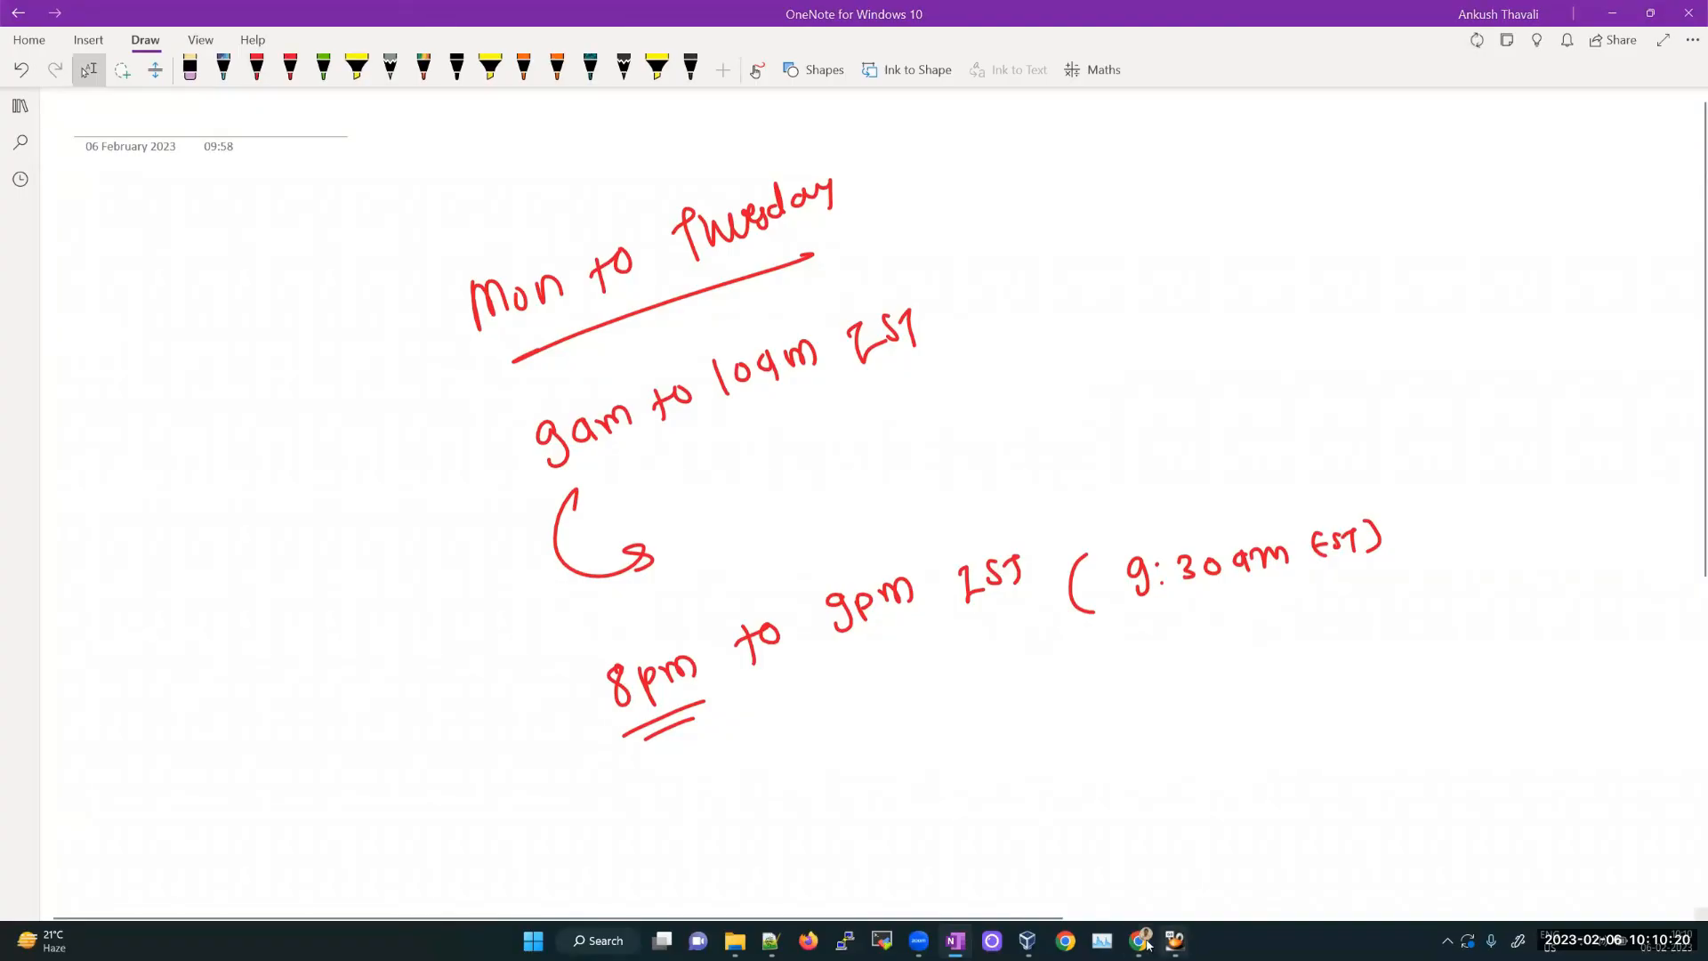
mouse_move(1139, 940)
left_click(1069, 845)
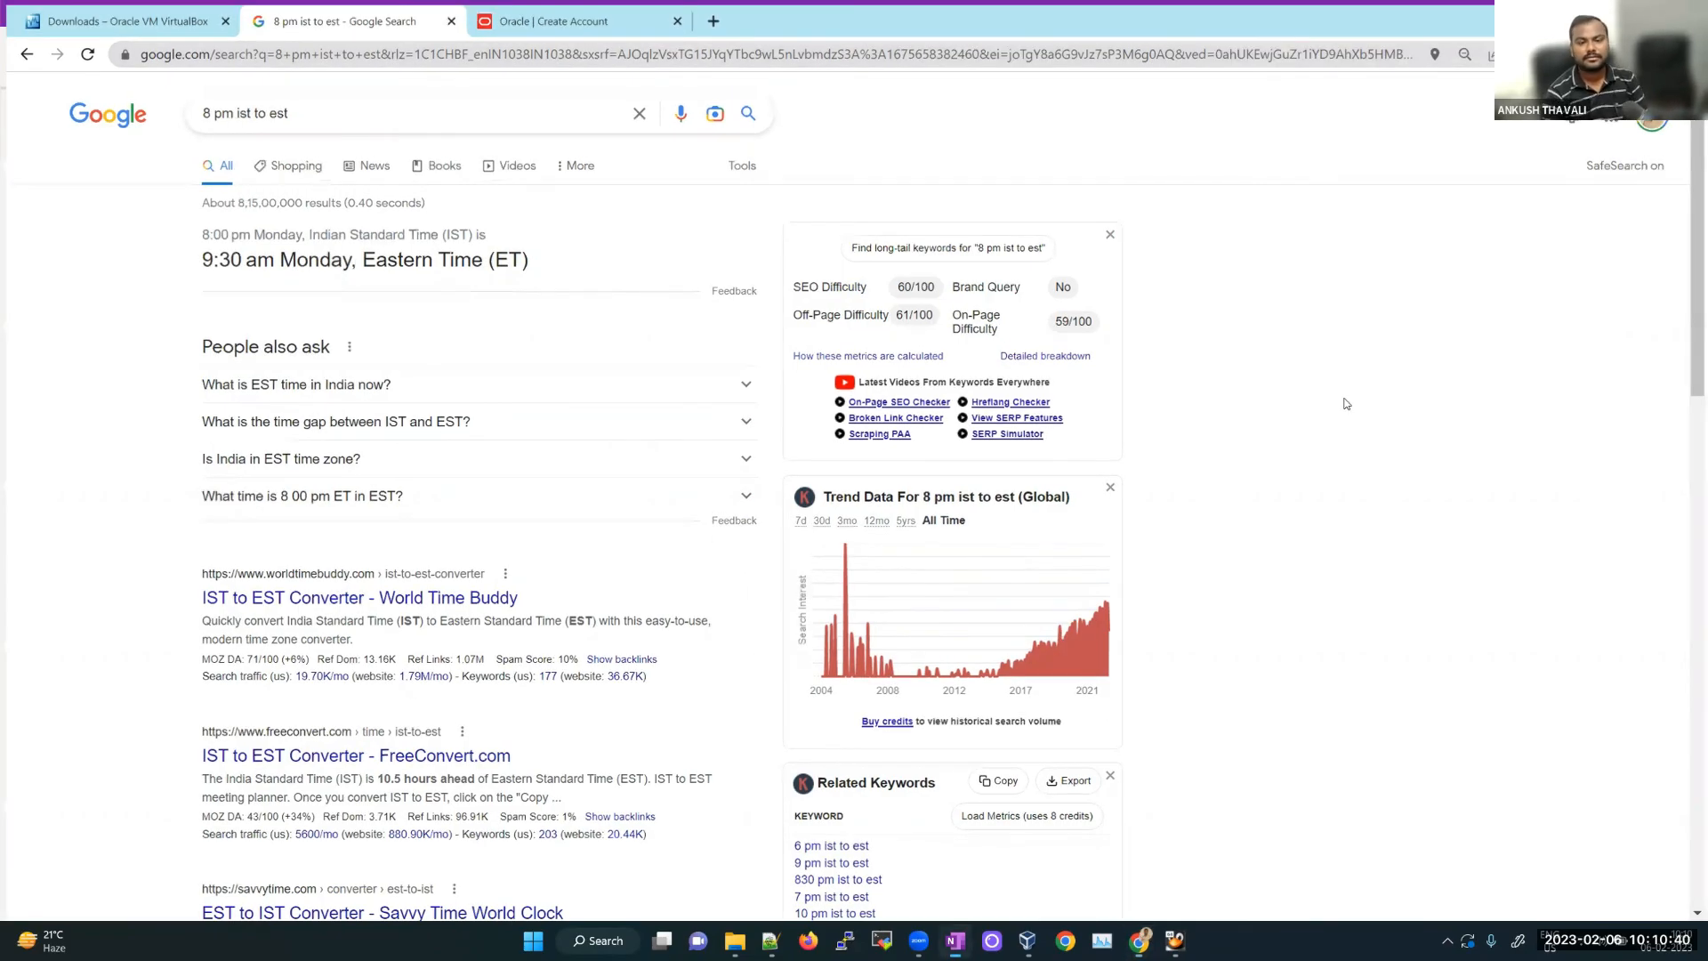
Step: Switch back from Chrome to OneNote and scroll to review the finished red notes
key("alt+Tab")
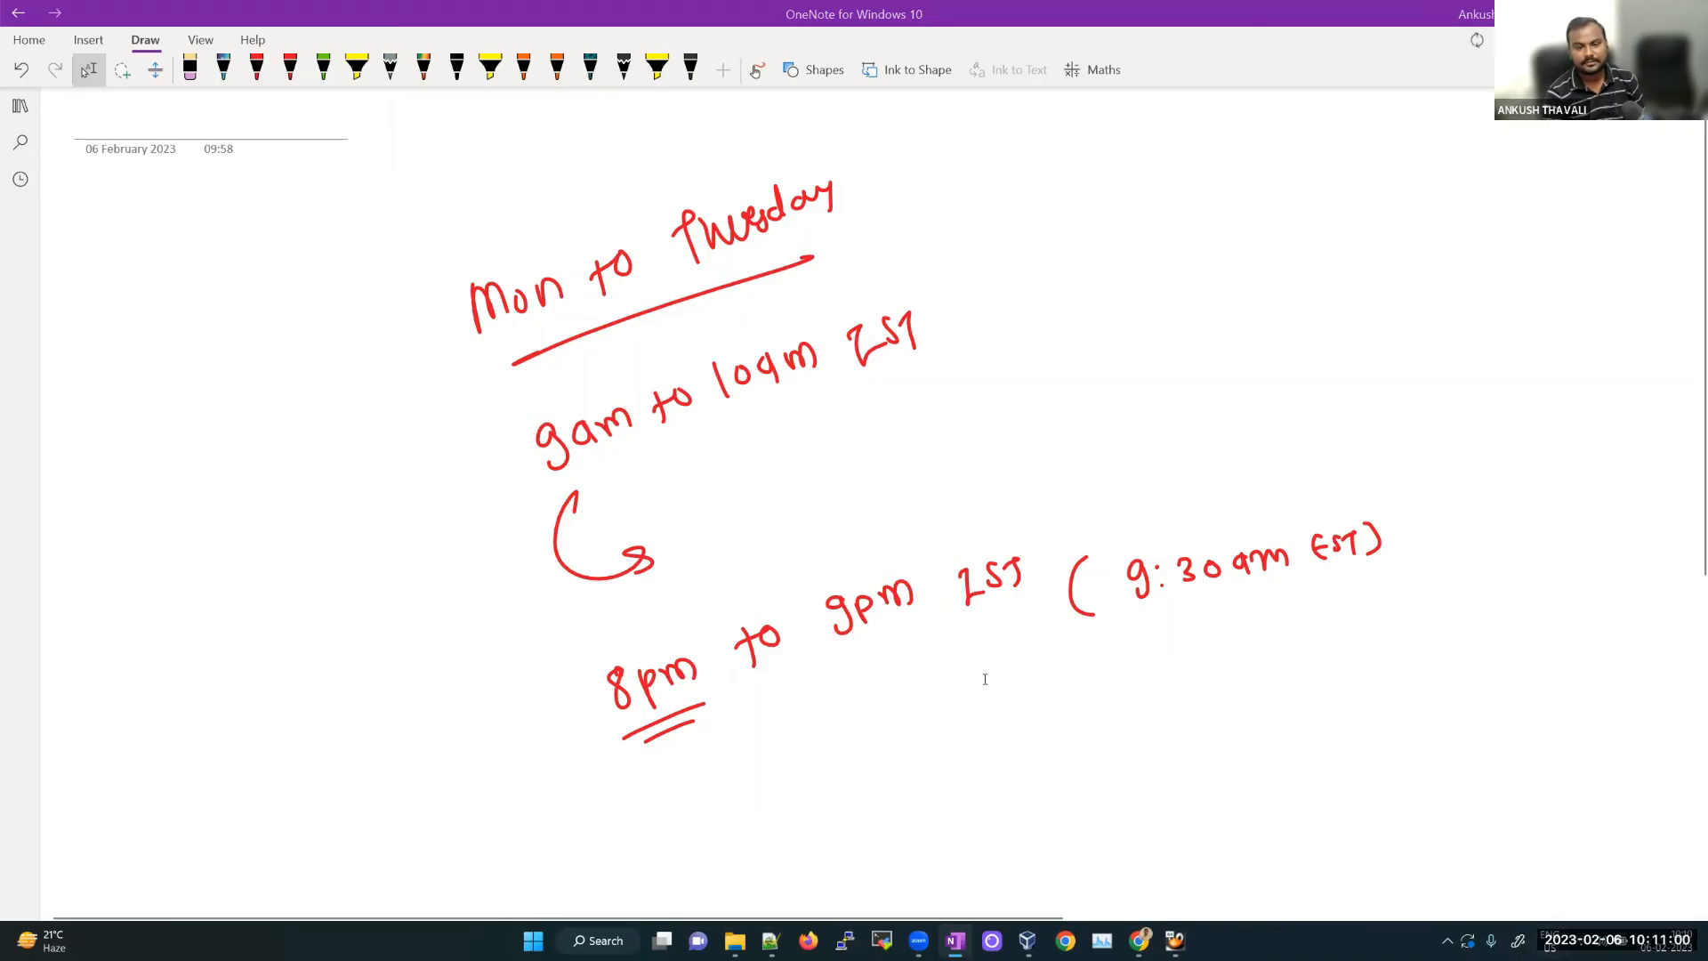
scroll(984, 679, "down", 5)
scroll(988, 676, "up", 5)
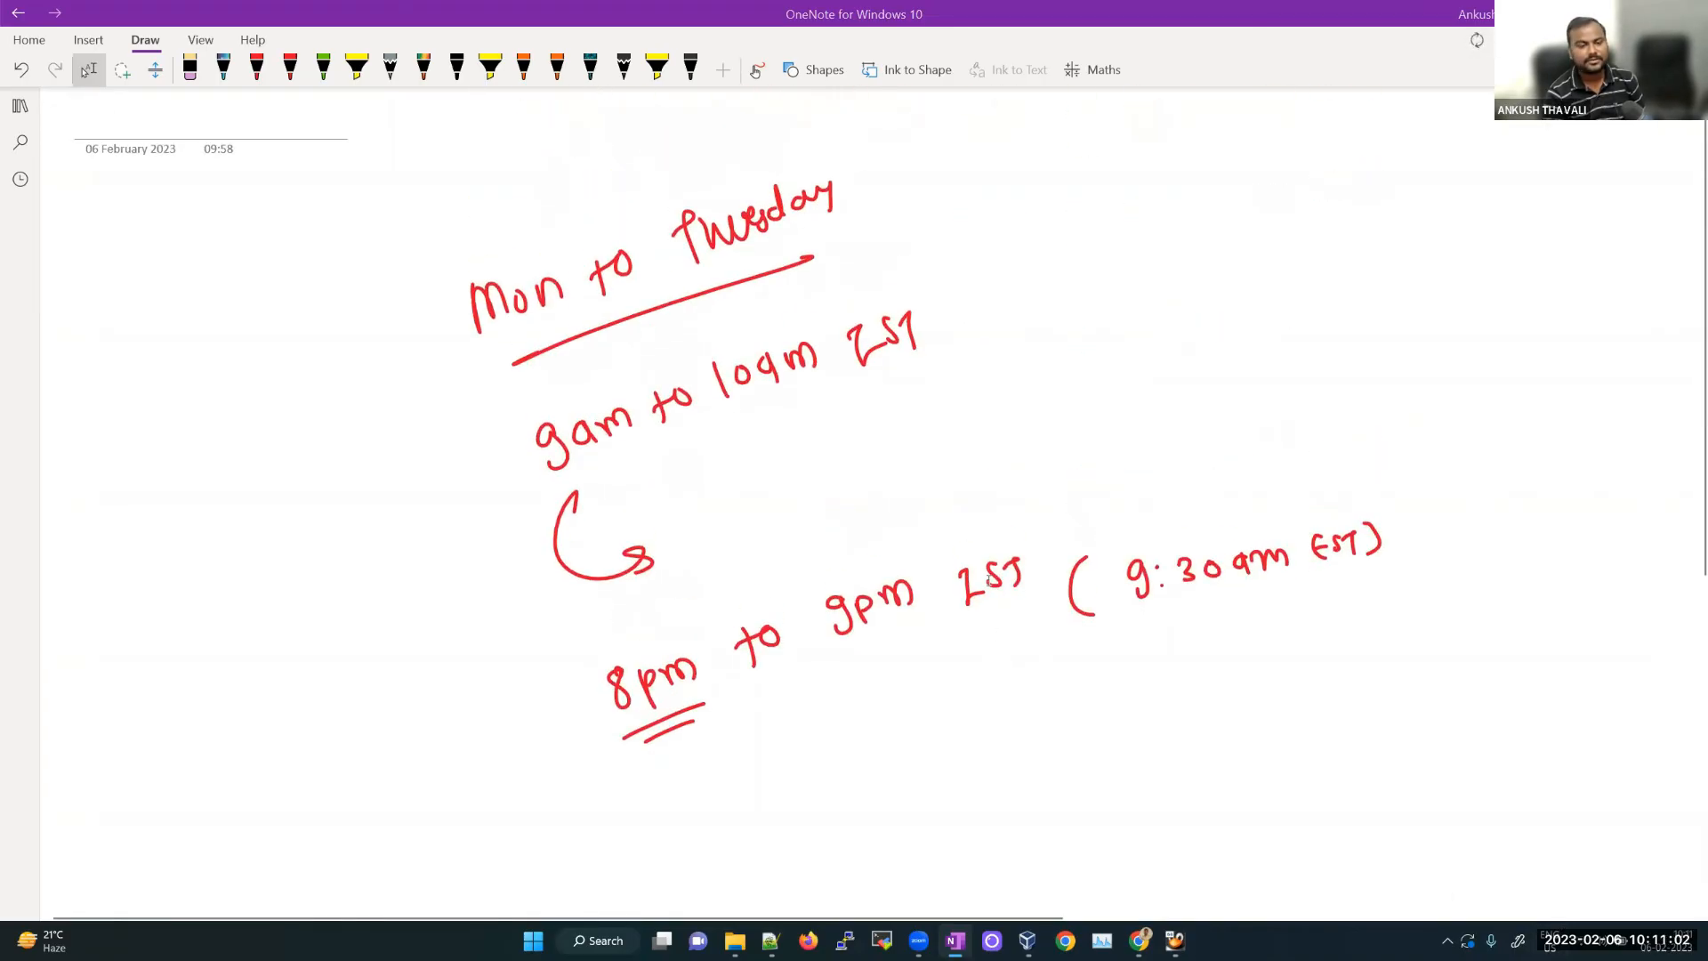